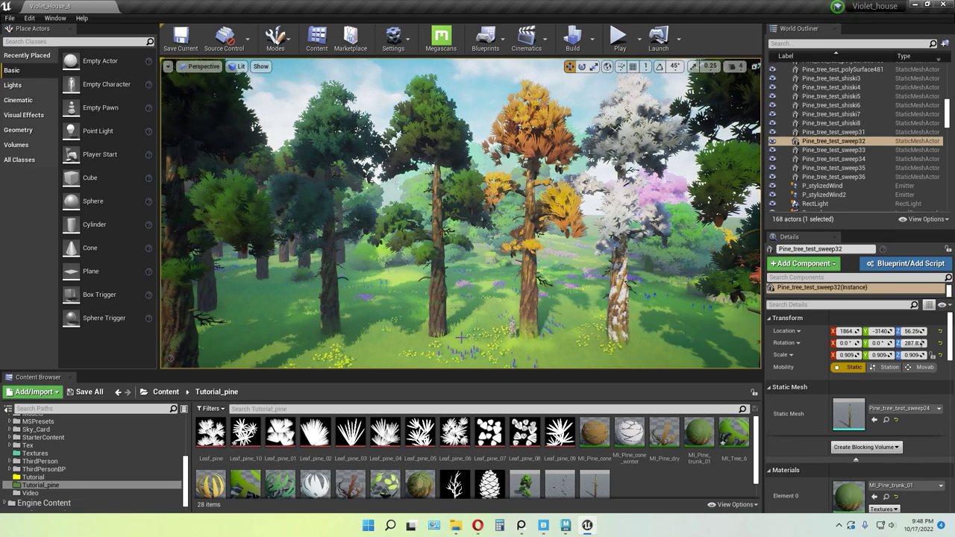
- Examine the pine foliage meshes in the forest and compare them with the colourful round trees elsewhere in the level
{"action": "left_click", "coordinate": [421, 118]}
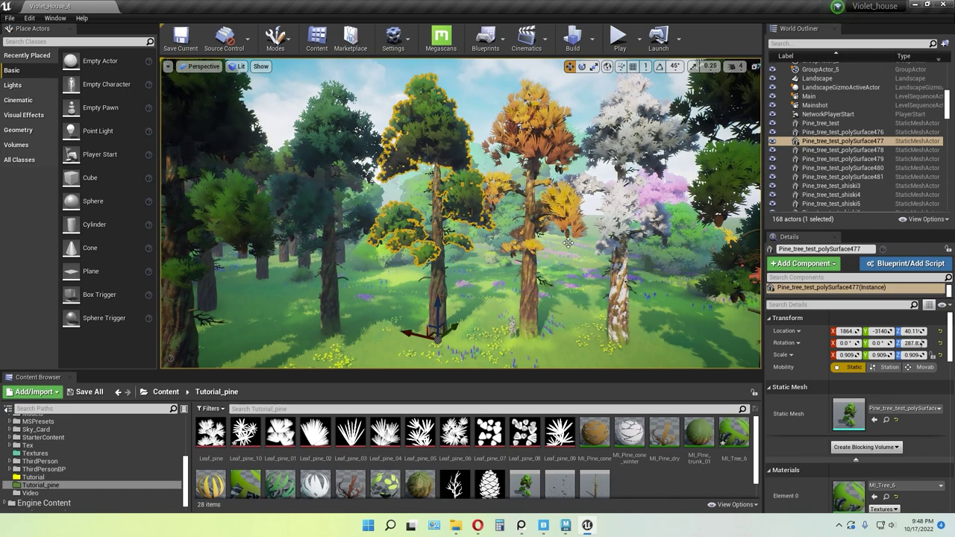
{"action": "left_click", "coordinate": [561, 270]}
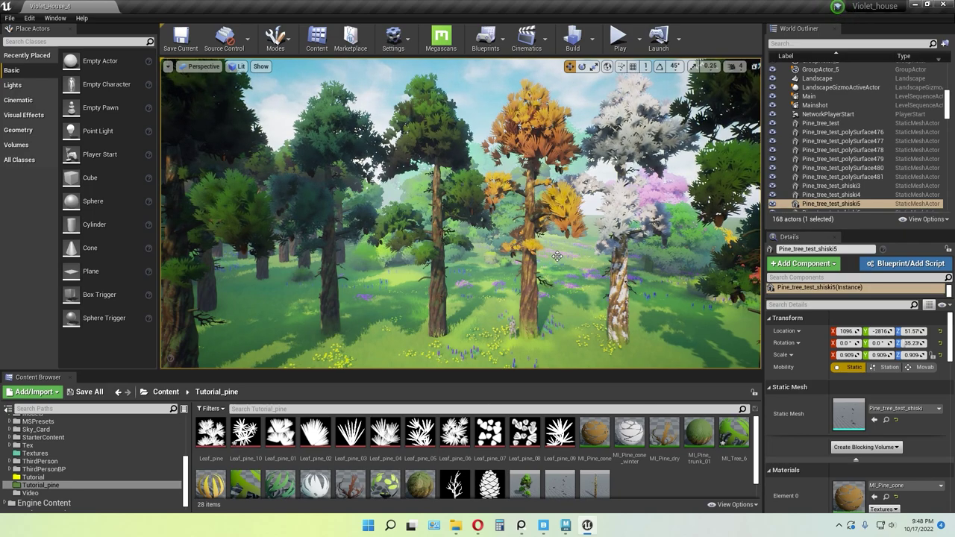
{"action": "left_click", "coordinate": [393, 102]}
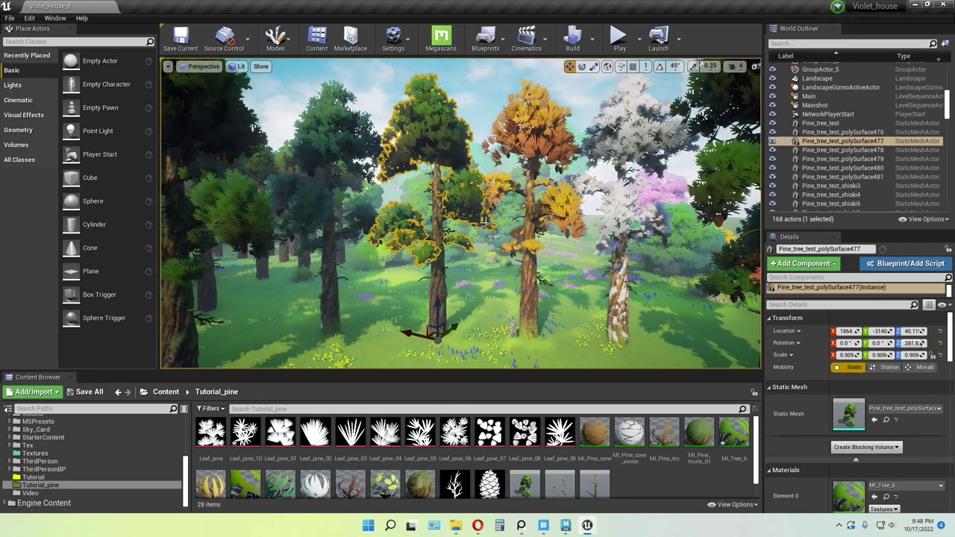
{"action": "key", "text": "g"}
{"action": "mouse_move", "coordinate": [541, 255]}
{"action": "right_mouse_down"}
{"action": "mouse_move", "coordinate": [528, 254]}
{"action": "mouse_move", "coordinate": [544, 256]}
{"action": "right_mouse_up"}
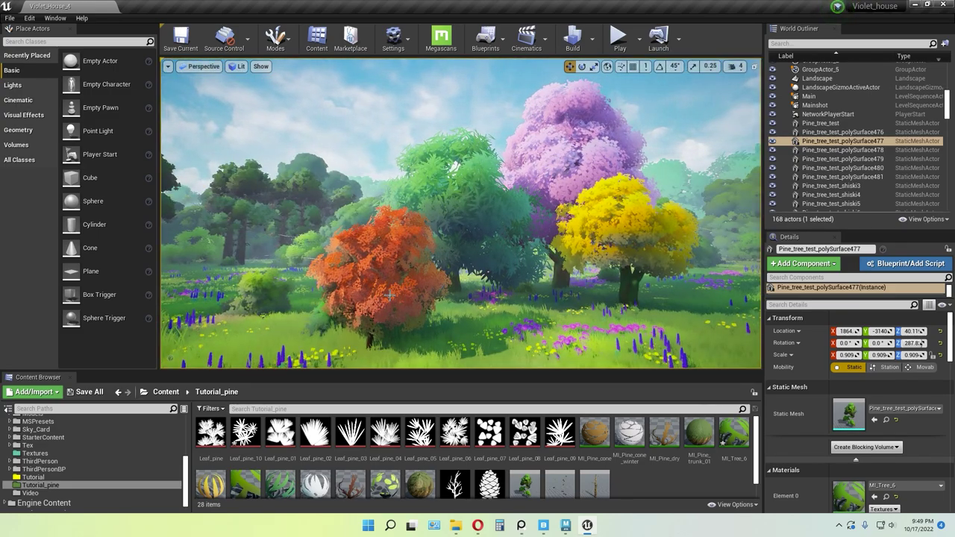
{"action": "right_click_drag", "start_coordinate": [366, 288], "coordinate": [384, 294]}
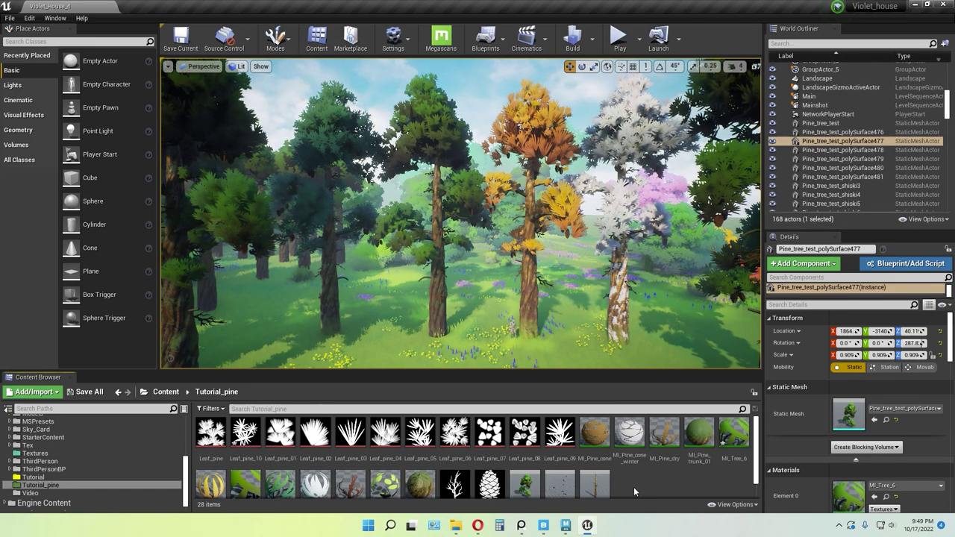
- Inspect the leaf textures Leaf_pine_05, Leaf_pine_01 and Leaf_pine_03 in the Tutorial_pine folder, closing the texture editor when done
{"action": "double_click", "coordinate": [422, 436]}
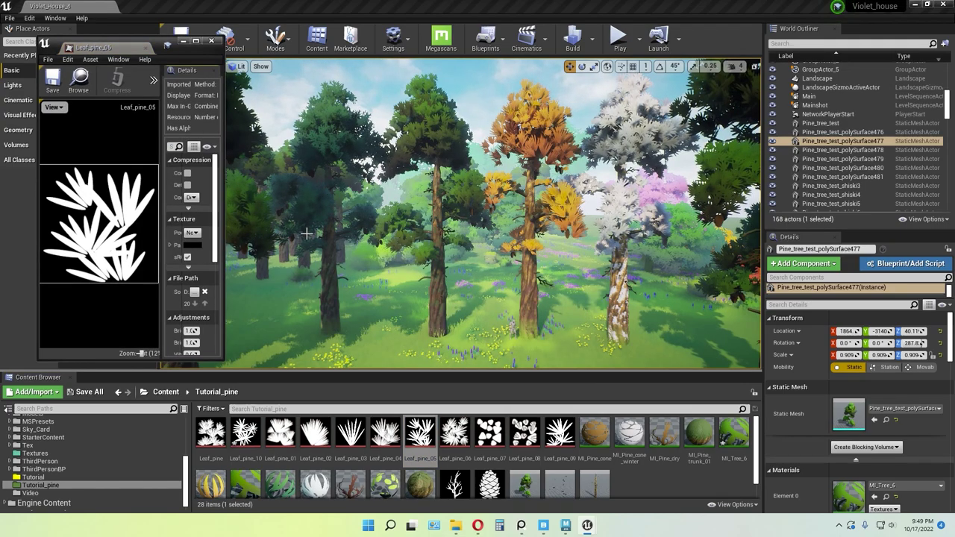
{"action": "left_click", "coordinate": [212, 41]}
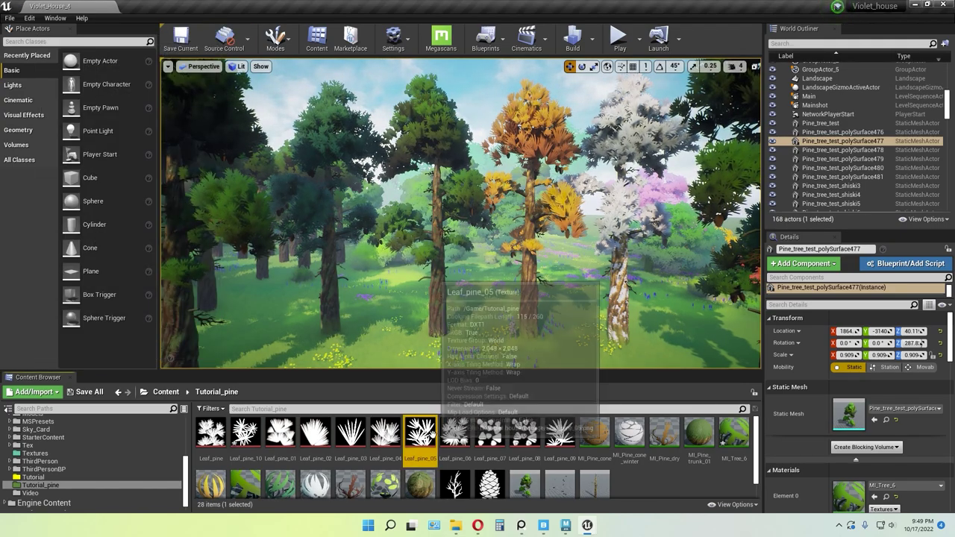
{"action": "double_click", "coordinate": [431, 436]}
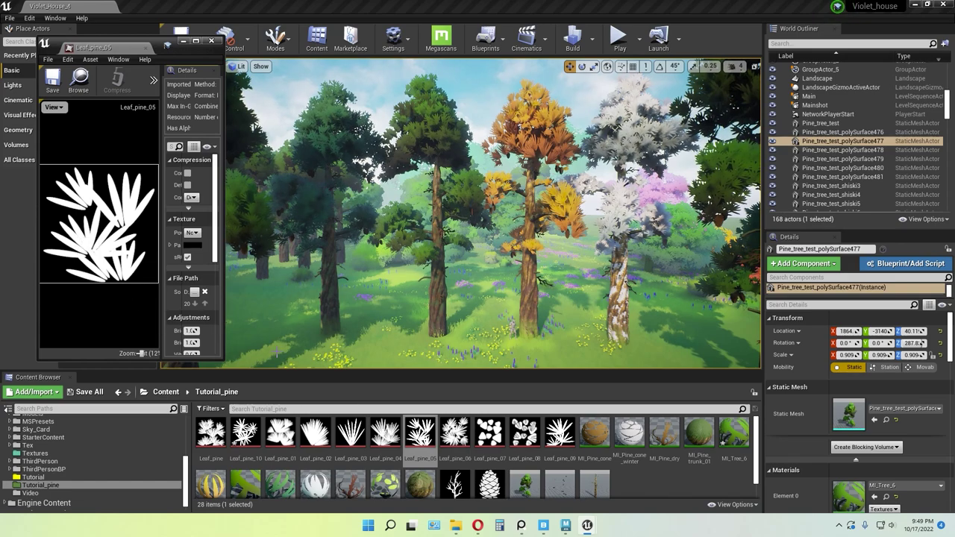
{"action": "double_click", "coordinate": [280, 432]}
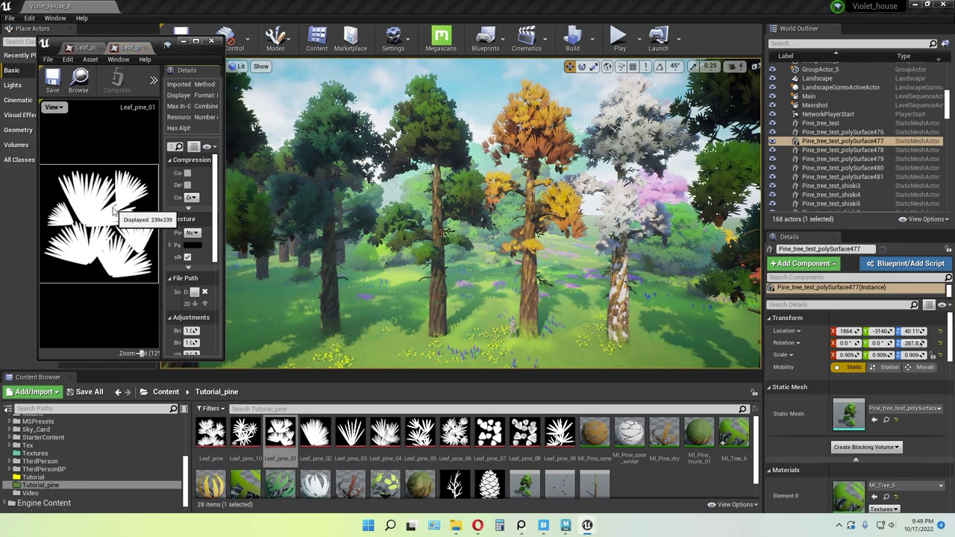
{"action": "left_click", "coordinate": [146, 48]}
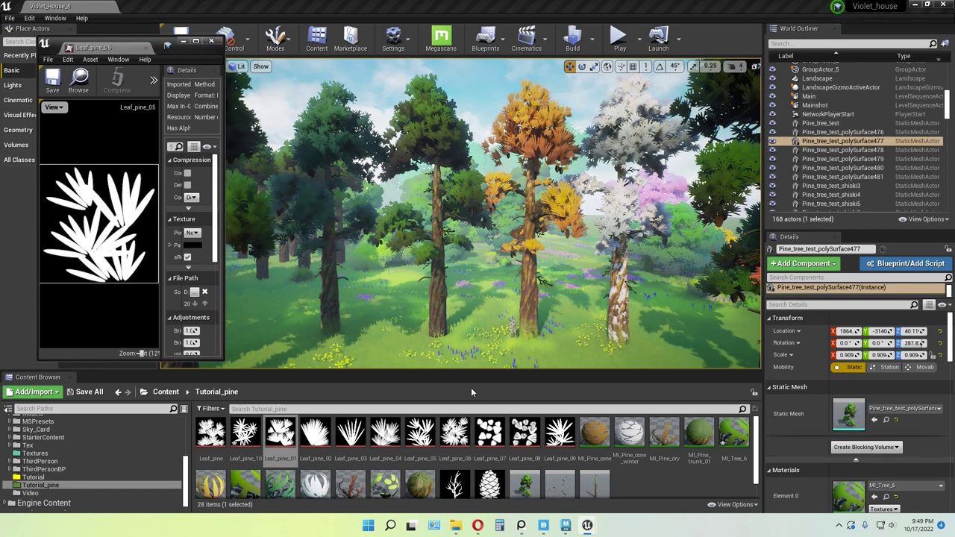
{"action": "double_click", "coordinate": [351, 431]}
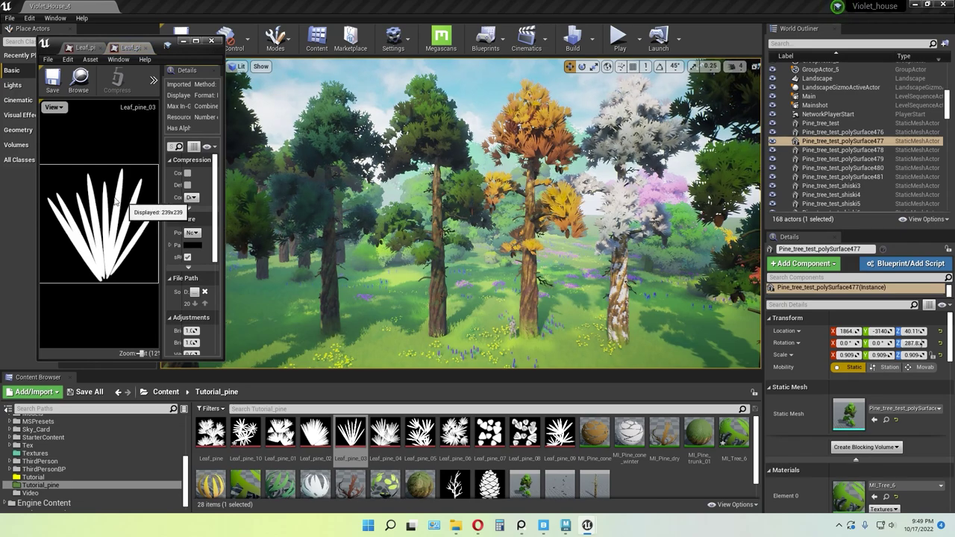
{"action": "left_click", "coordinate": [212, 40]}
- Try Leaf_pine_01 and Leaf_pine_03 as the opacity texture of MI_Tree_6, restore Leaf_pine_05 and close the material instance
{"action": "double_click", "coordinate": [733, 431]}
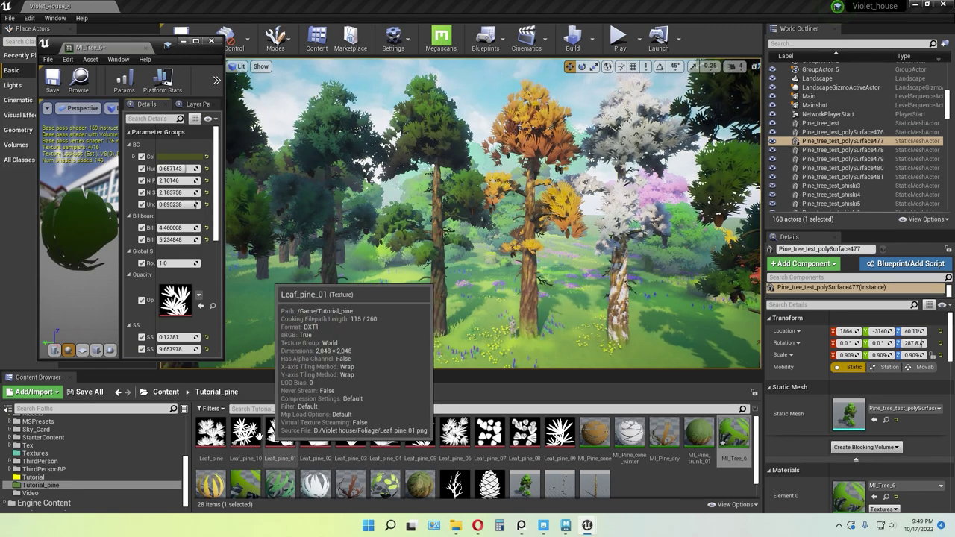
{"action": "left_click_drag", "start_coordinate": [280, 431], "coordinate": [176, 316]}
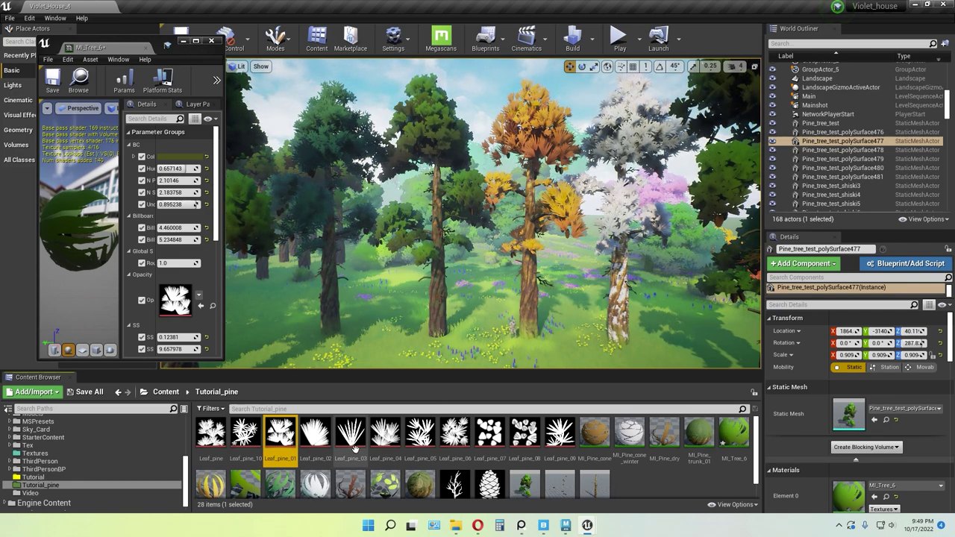
{"action": "left_click_drag", "start_coordinate": [351, 431], "coordinate": [177, 302]}
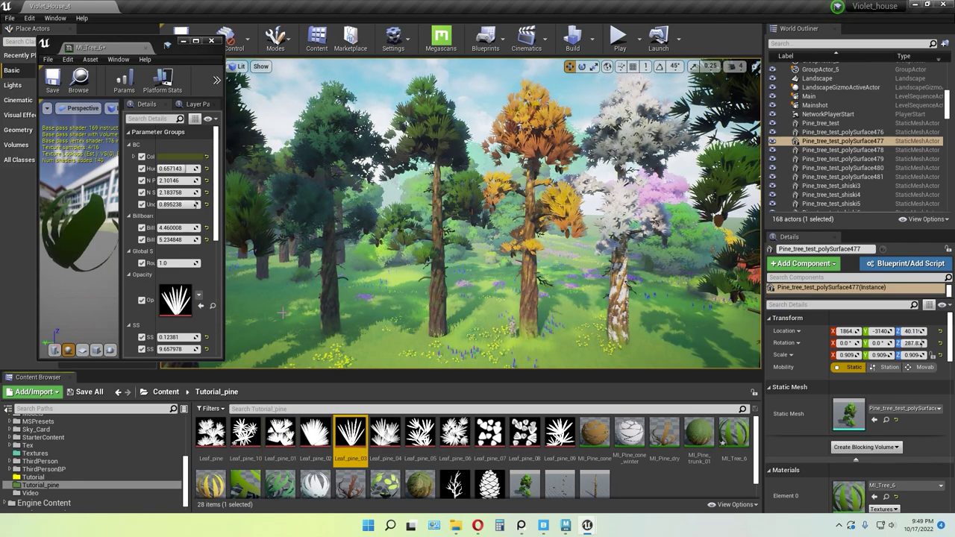
{"action": "left_click_drag", "start_coordinate": [420, 431], "coordinate": [176, 301]}
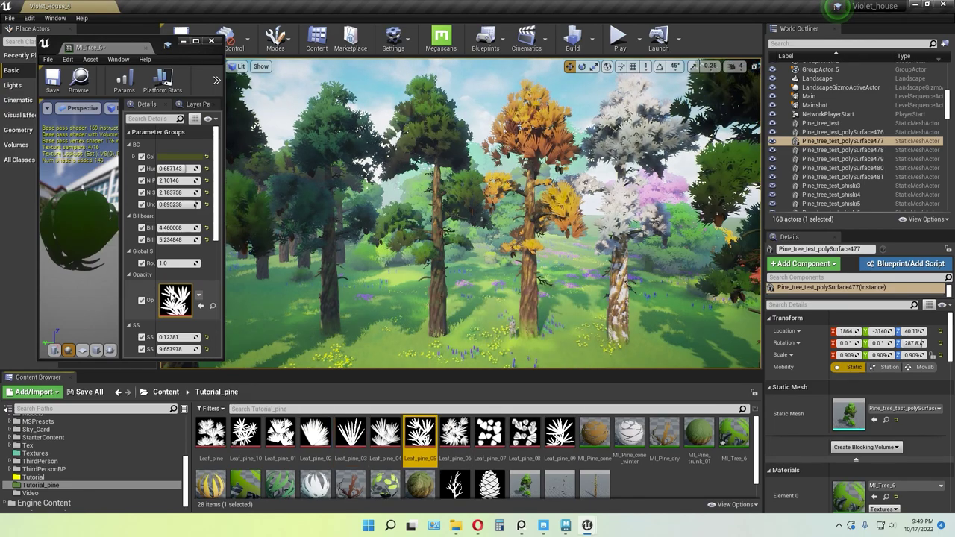
{"action": "left_click", "coordinate": [211, 41]}
{"action": "left_click", "coordinate": [656, 480]}
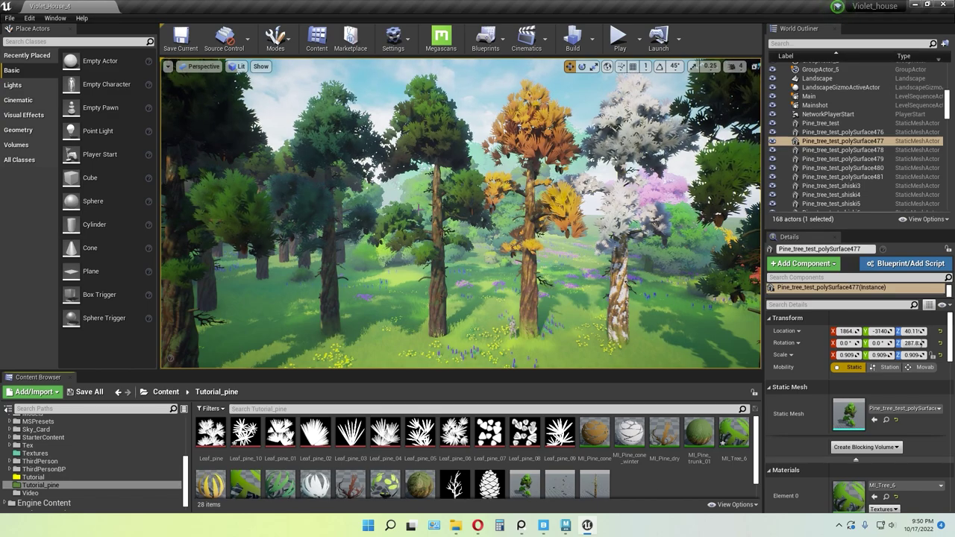
- Switch to Maya, collapse the UV Editor and import SK_Mannequin from the Maya folder on drive D into the scene
{"action": "left_click", "coordinate": [565, 525]}
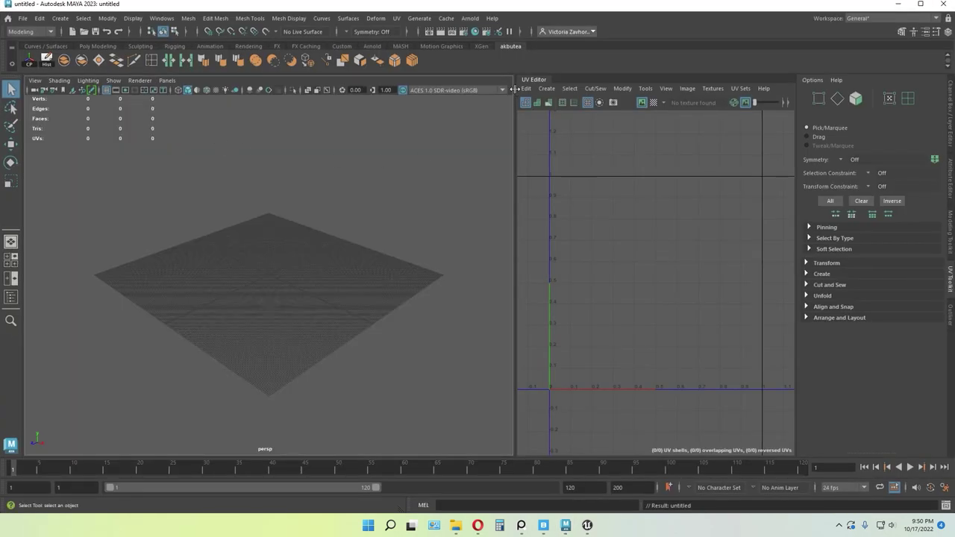
{"action": "left_click", "coordinate": [535, 80]}
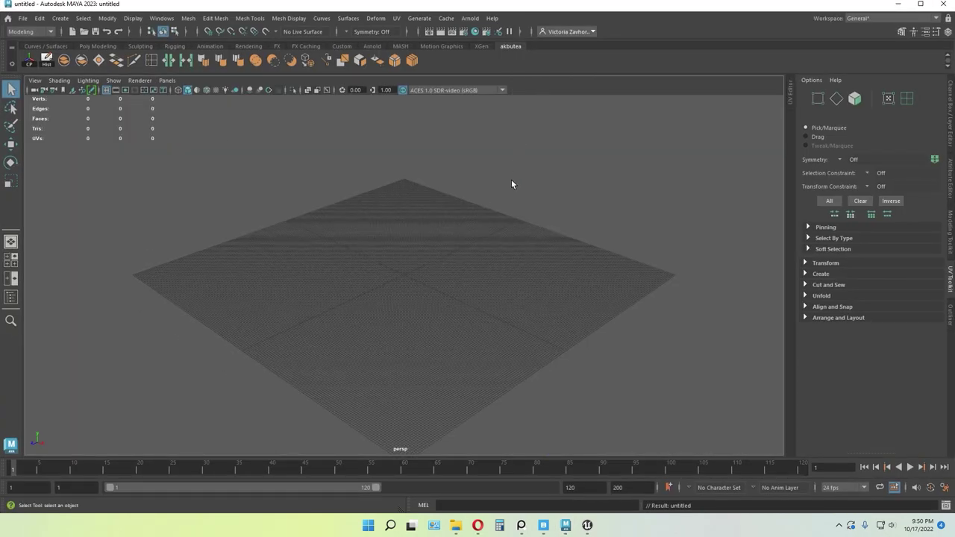
{"action": "left_click", "coordinate": [454, 525]}
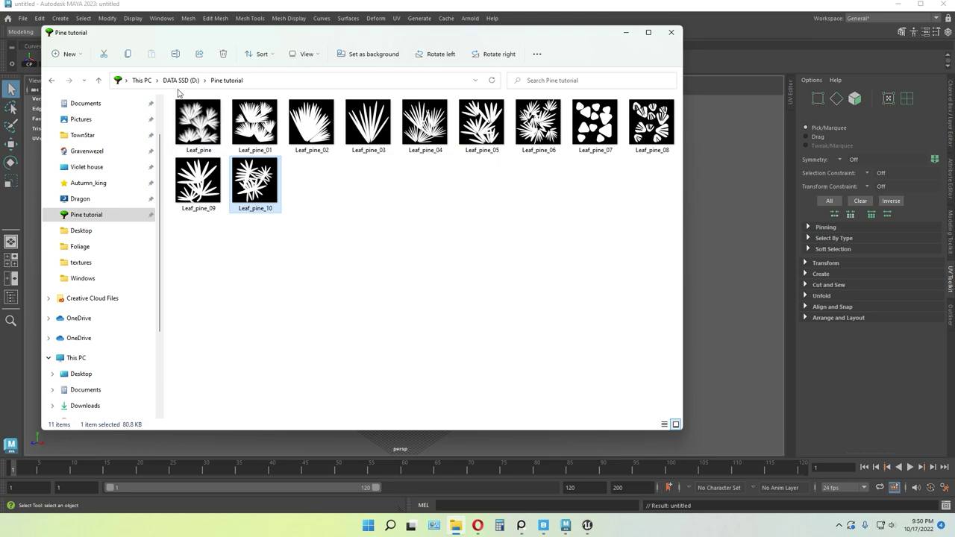
{"action": "left_click", "coordinate": [181, 80]}
{"action": "scroll", "coordinate": [237, 312], "scroll_direction": "down", "scroll_amount": 2}
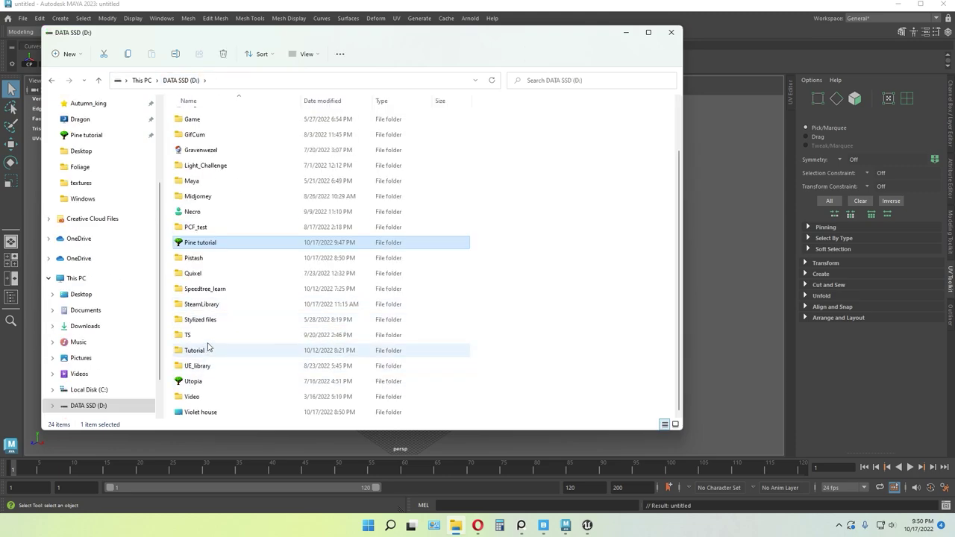
{"action": "double_click", "coordinate": [209, 181]}
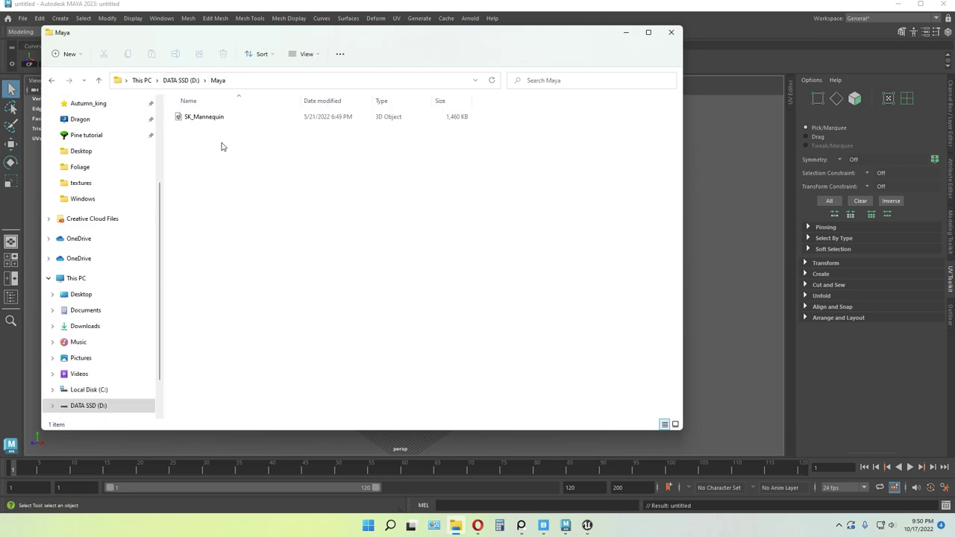
{"action": "left_click", "coordinate": [206, 118]}
{"action": "left_click_drag", "start_coordinate": [201, 124], "coordinate": [704, 306]}
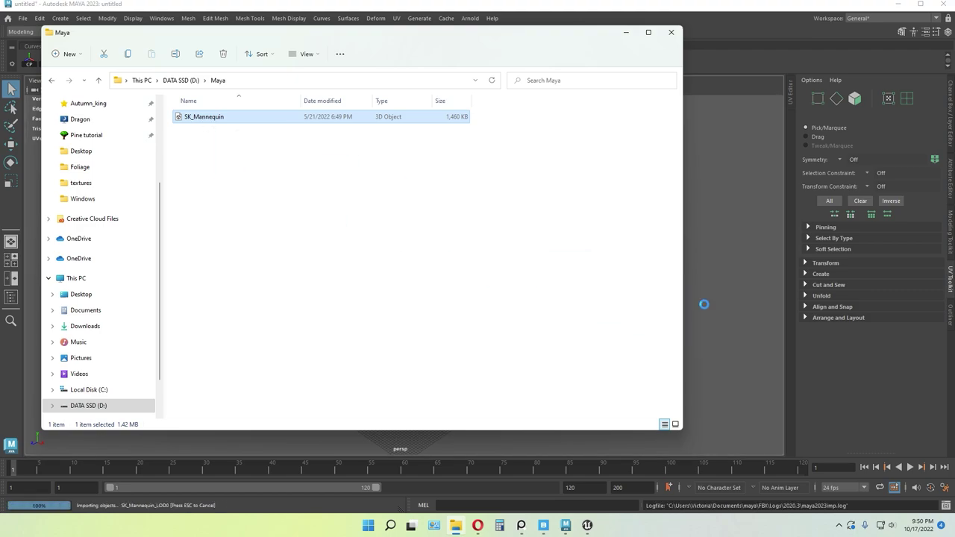
{"action": "left_click", "coordinate": [405, 256]}
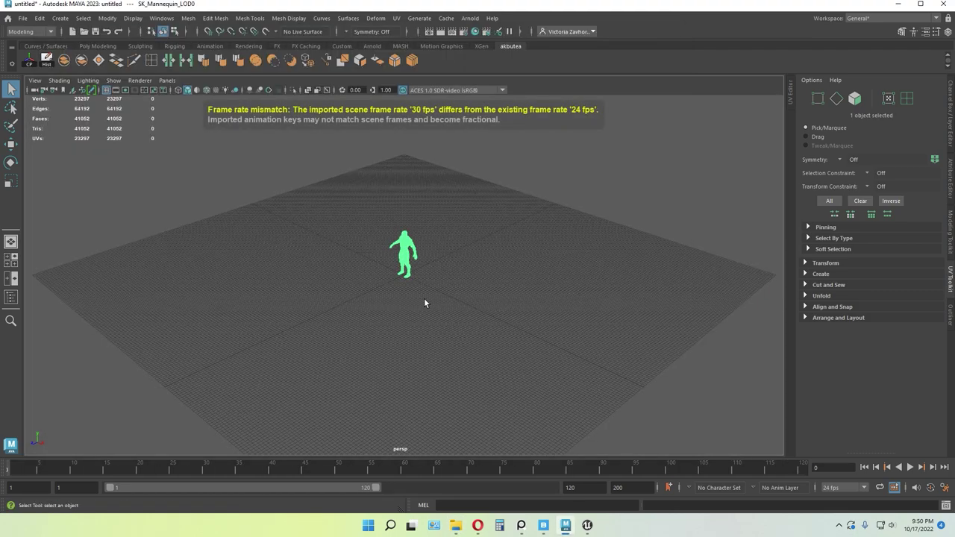
- Deselect the imported mannequin and examine it from several angles in the perspective view
{"action": "left_click_drag", "start_coordinate": [424, 297], "coordinate": [484, 282], "text": "alt"}
{"action": "key", "text": "w"}
{"action": "left_click", "coordinate": [474, 306]}
{"action": "scroll", "coordinate": [473, 306], "scroll_direction": "down", "scroll_amount": 3}
{"action": "middle_click_drag", "start_coordinate": [484, 282], "coordinate": [479, 318], "text": "alt"}
{"action": "left_click_drag", "start_coordinate": [479, 317], "coordinate": [515, 320], "text": "alt"}
{"action": "left_click", "coordinate": [444, 291]}
{"action": "left_click", "coordinate": [531, 317]}
{"action": "scroll", "coordinate": [533, 317], "scroll_direction": "up", "scroll_amount": 3}
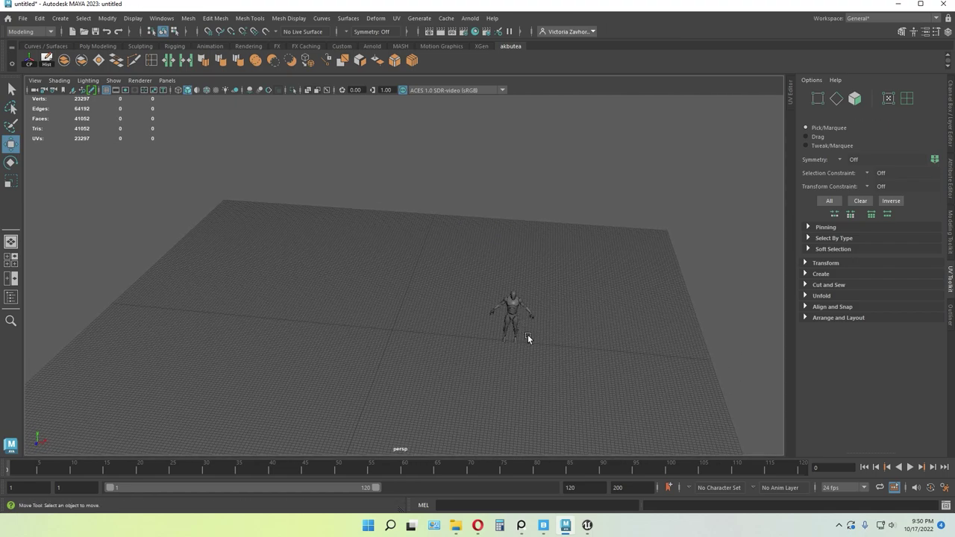
{"action": "middle_click_drag", "start_coordinate": [516, 284], "coordinate": [486, 268], "text": "alt"}
{"action": "scroll", "coordinate": [515, 365], "scroll_direction": "up", "scroll_amount": 4}
{"action": "middle_click_drag", "start_coordinate": [533, 367], "coordinate": [517, 335], "text": "alt"}
{"action": "left_click_drag", "start_coordinate": [517, 332], "coordinate": [512, 330], "text": "alt"}
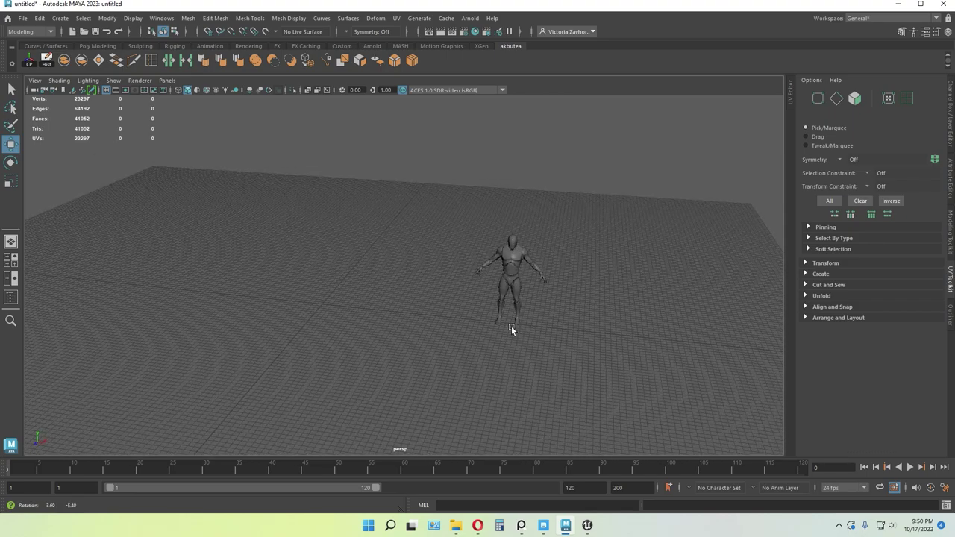
- Switch to Unreal Engine and locate the SK_Mannequin skeletal mesh asset through the mesh component of the ThirdPersonCharacter blueprint
{"action": "left_click", "coordinate": [587, 525]}
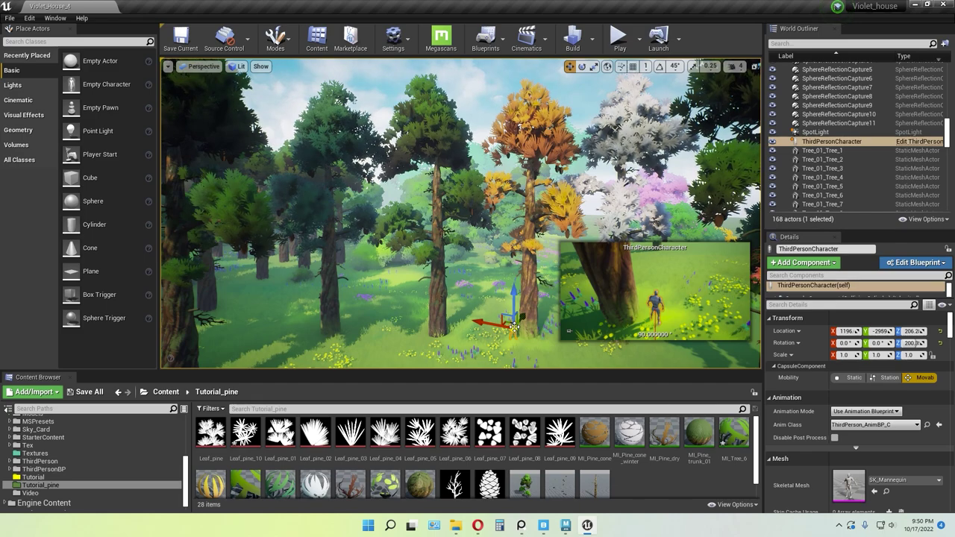
{"action": "key", "text": "ctrl+b"}
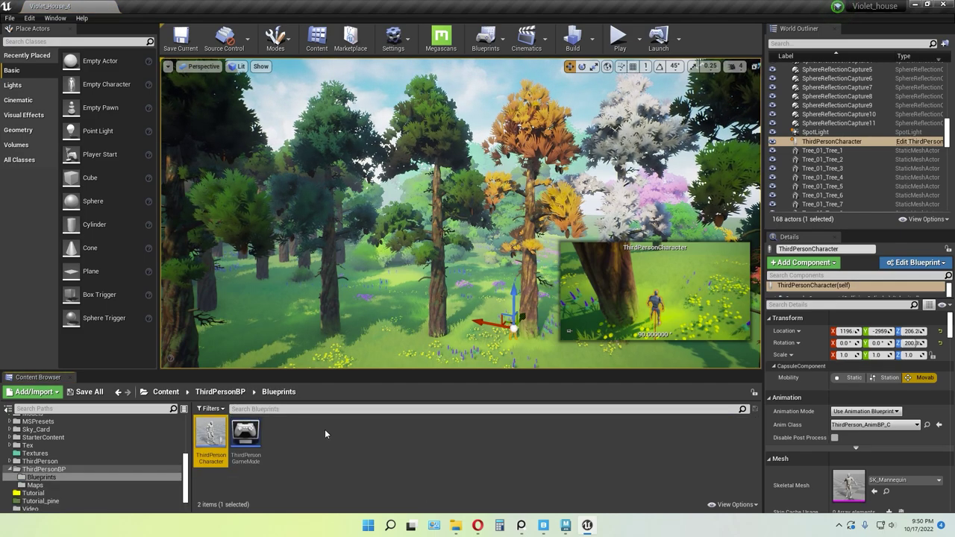
{"action": "double_click", "coordinate": [217, 439]}
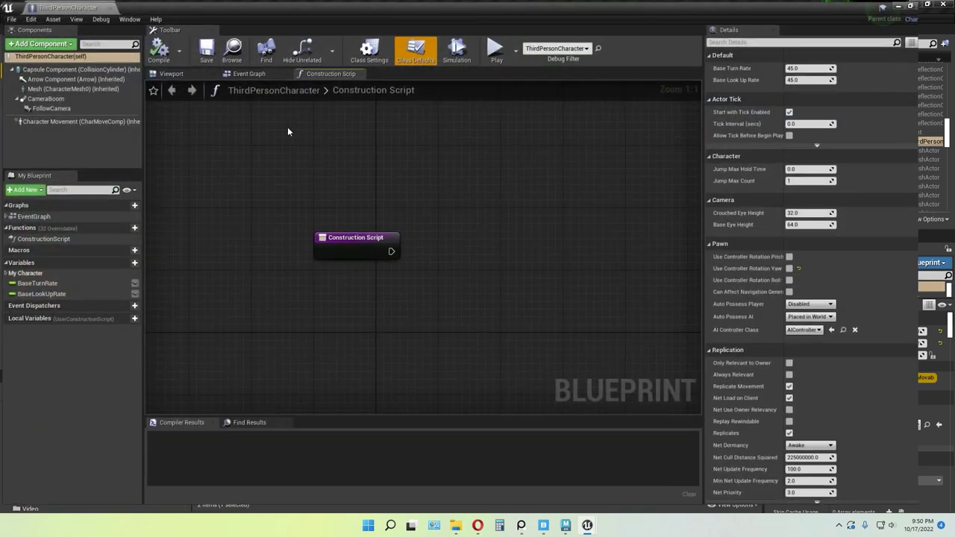
{"action": "left_click", "coordinate": [171, 73]}
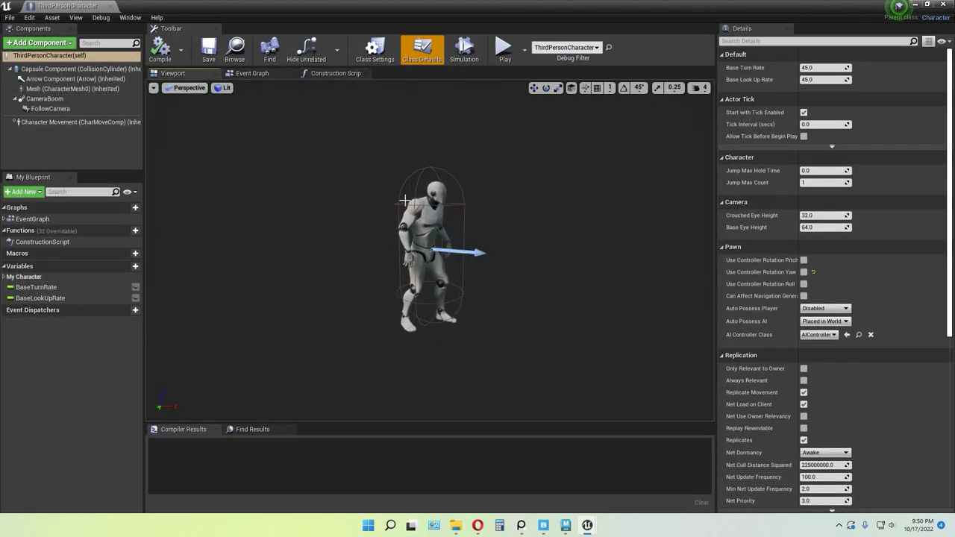
{"action": "left_click", "coordinate": [440, 276]}
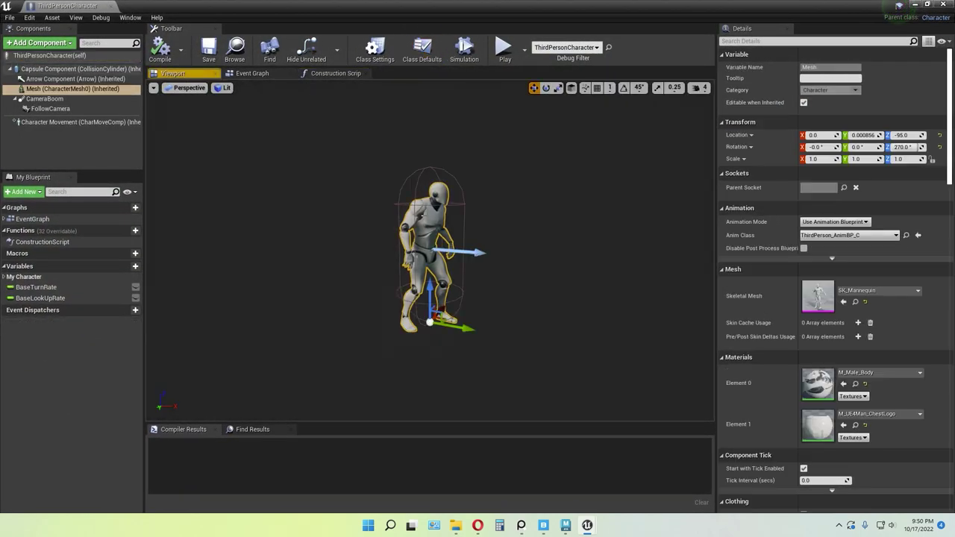
{"action": "left_click", "coordinate": [855, 300]}
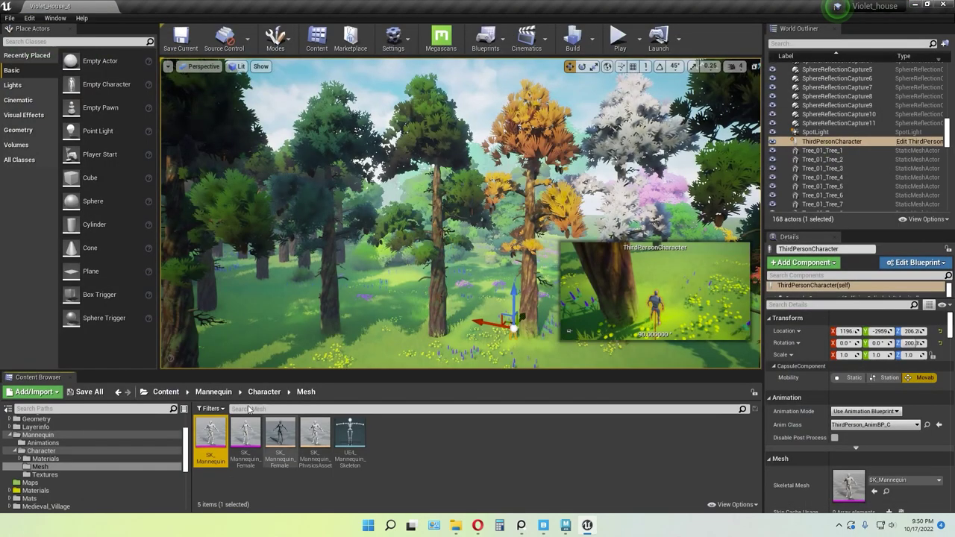
- Start exporting the SK_Mannequin skeletal mesh as an FBX file and cancel the save dialog
{"action": "right_click", "coordinate": [211, 431]}
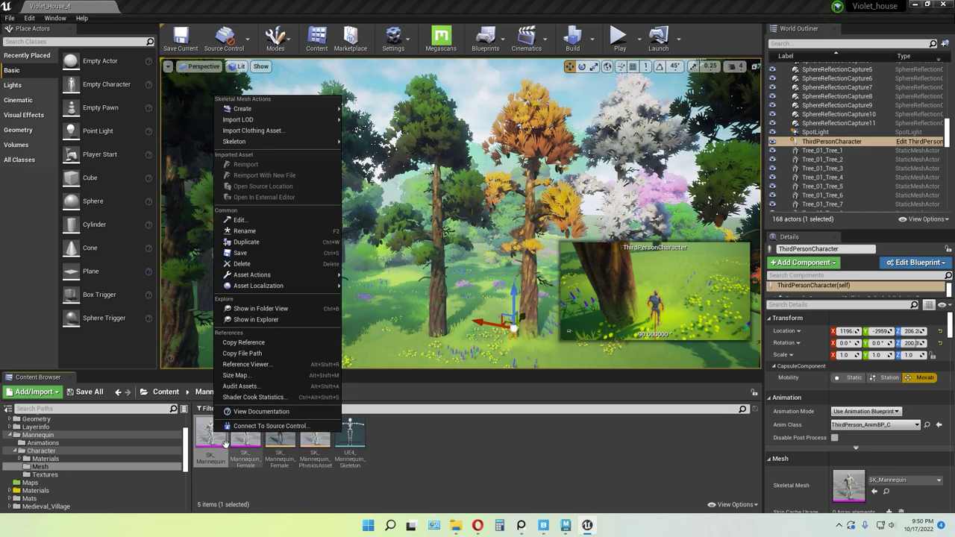
{"action": "mouse_move", "coordinate": [321, 276]}
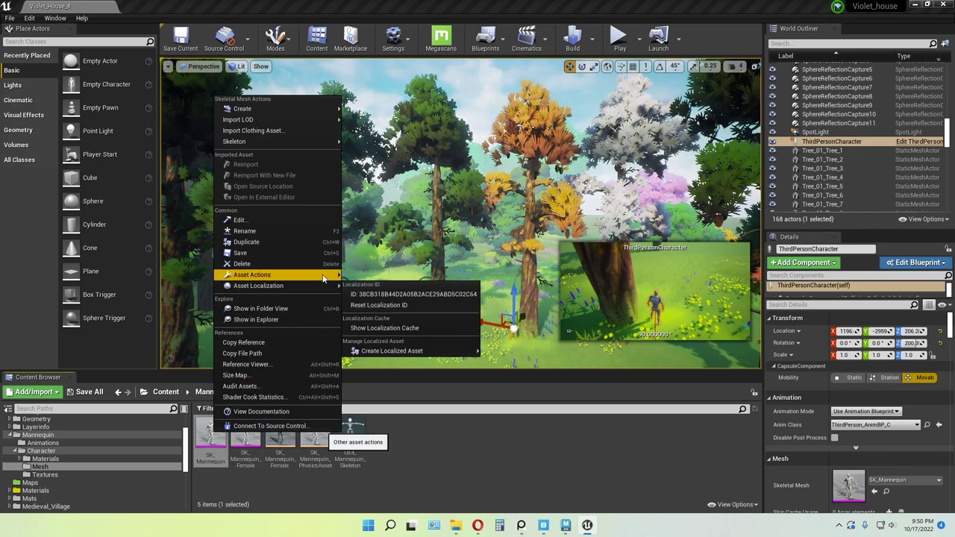
{"action": "left_click", "coordinate": [359, 317]}
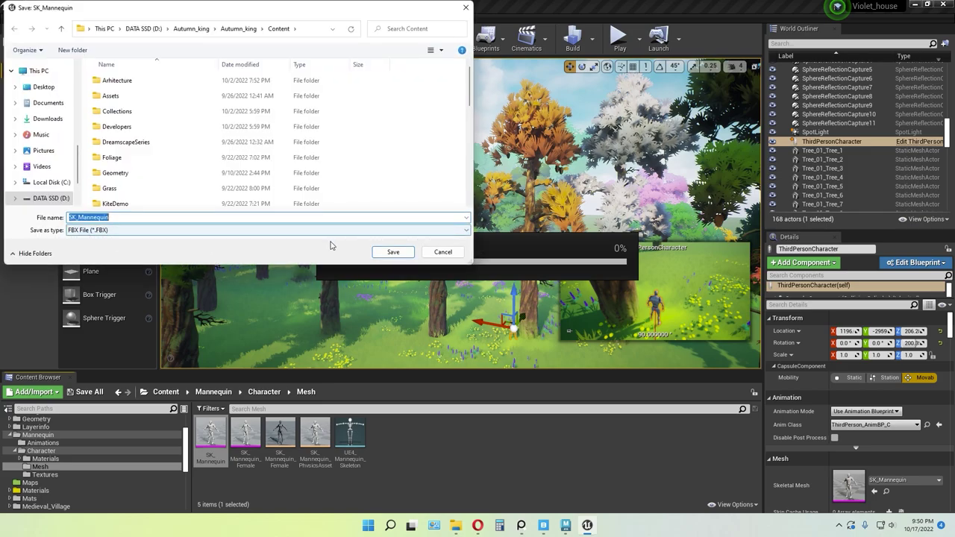
{"action": "left_click", "coordinate": [466, 10]}
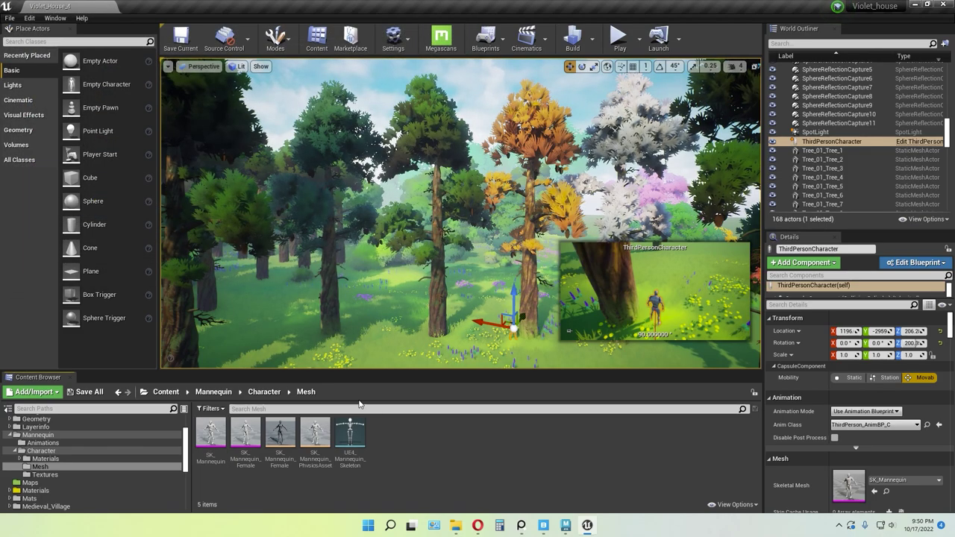
- Select the green tree's trunk in the level, browse to its asset in the Content Browser, and select the orange tree's trunk
{"action": "left_click", "coordinate": [38, 484]}
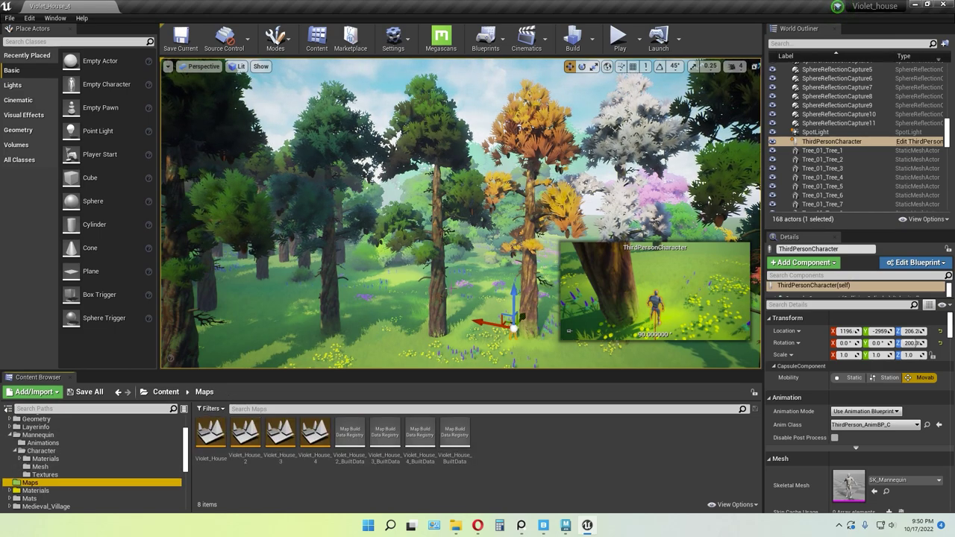
{"action": "left_click", "coordinate": [440, 298]}
{"action": "key", "text": "ctrl+b"}
{"action": "left_click", "coordinate": [528, 300]}
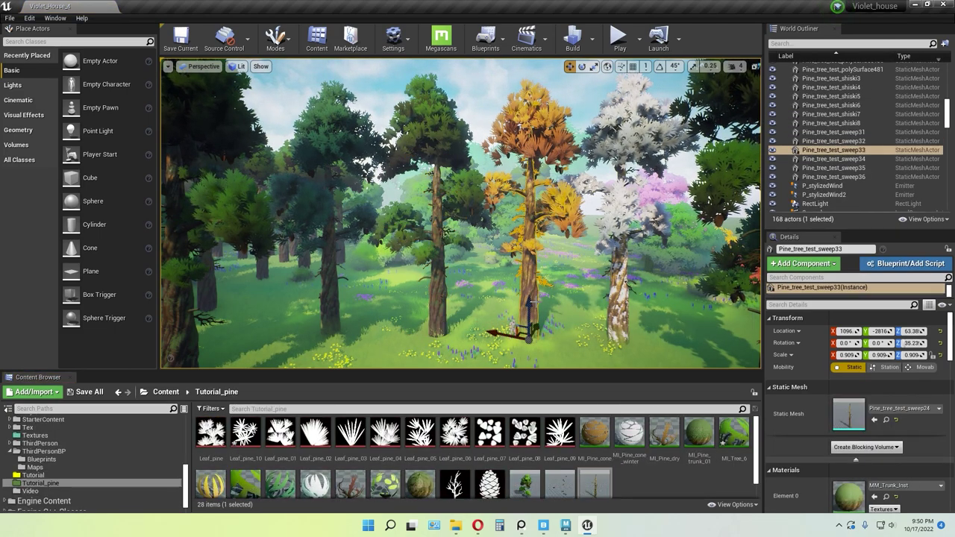
{"action": "key", "text": "g"}
- Switch to Maya, create a polygon cylinder at the origin and scale it uniformly to about 87.6
{"action": "left_click", "coordinate": [563, 525]}
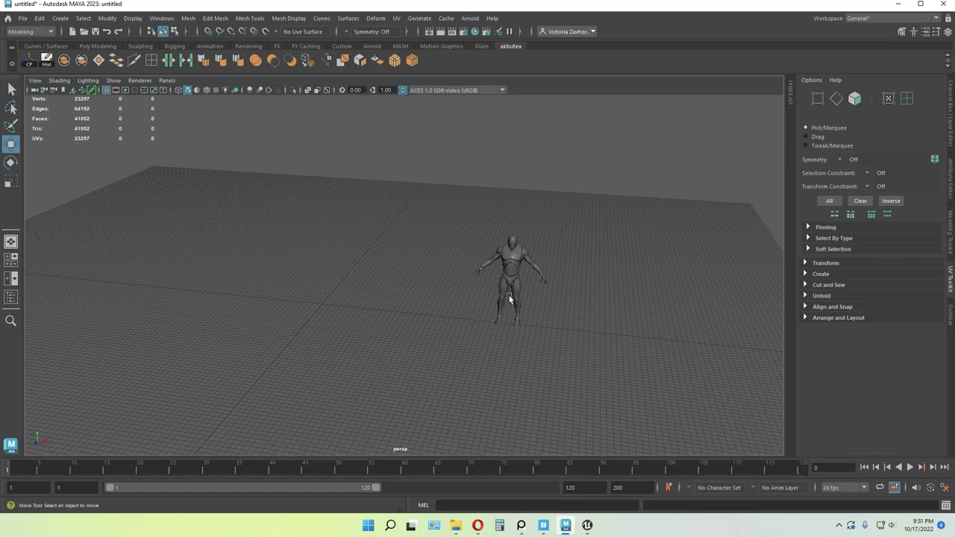
{"action": "left_click_drag", "start_coordinate": [509, 298], "coordinate": [415, 292], "text": "alt"}
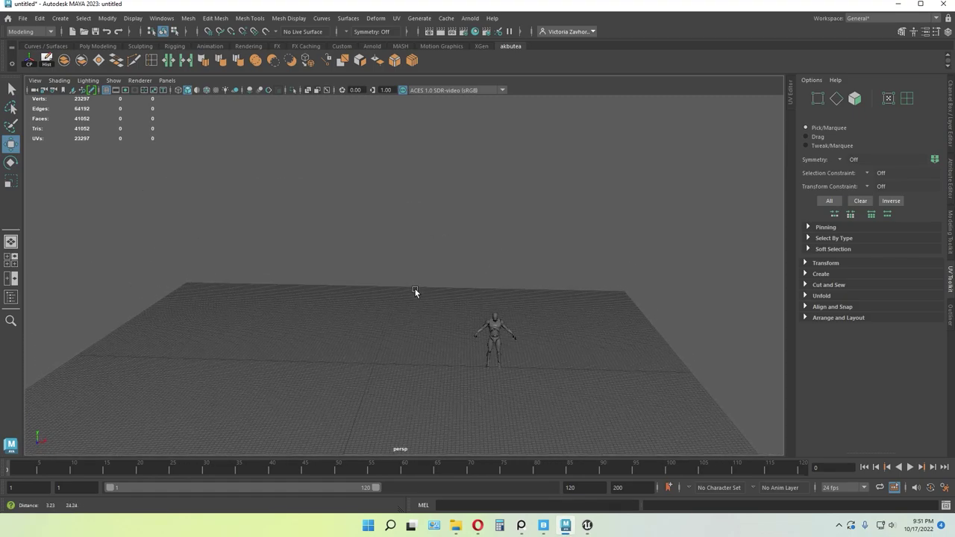
{"action": "right_click", "coordinate": [408, 355], "text": "shift"}
{"action": "right_click_drag", "start_coordinate": [358, 299], "coordinate": [356, 299], "text": "shift"}
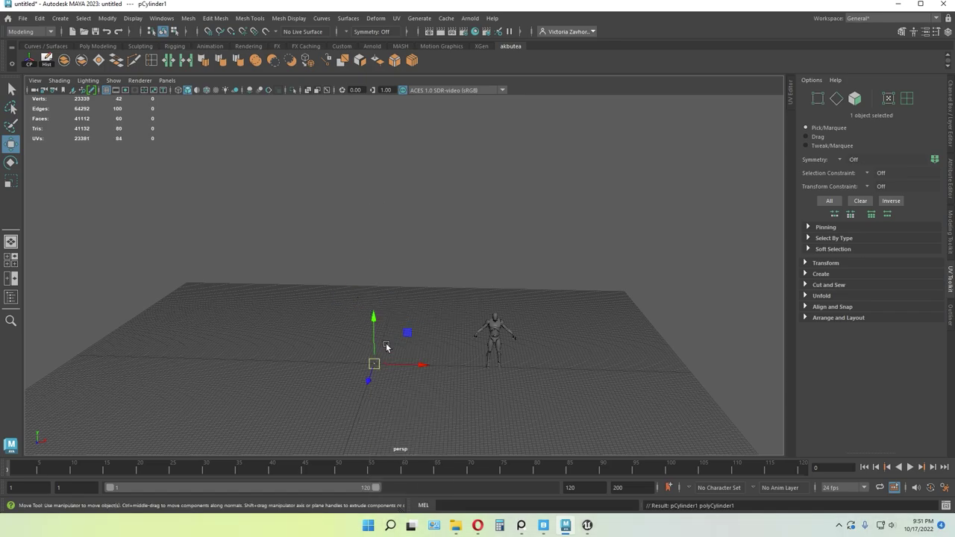
{"action": "key", "text": "r"}
{"action": "left_click_drag", "start_coordinate": [373, 364], "coordinate": [421, 360]}
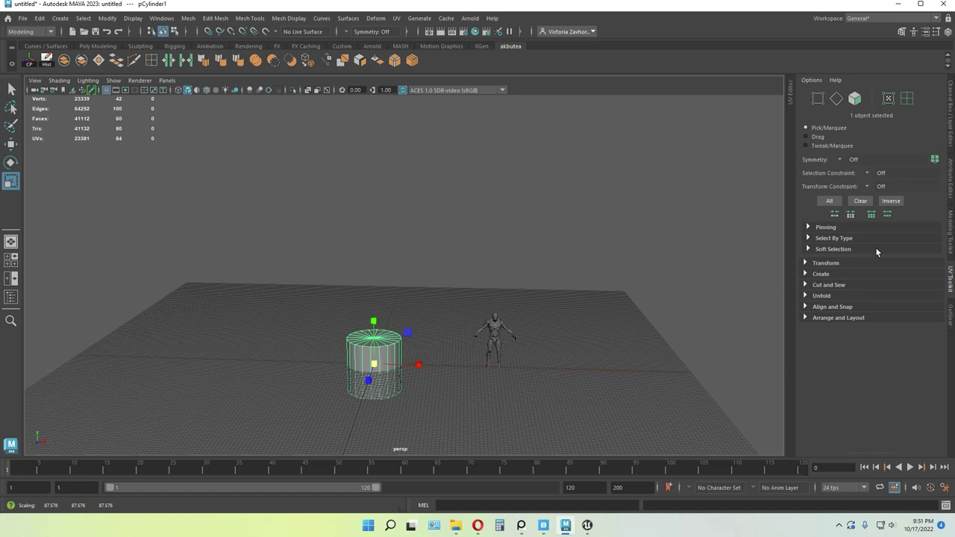
- Set the cylinder's Subdivisions Axis to 16 and deselect it
{"action": "left_click", "coordinate": [950, 123]}
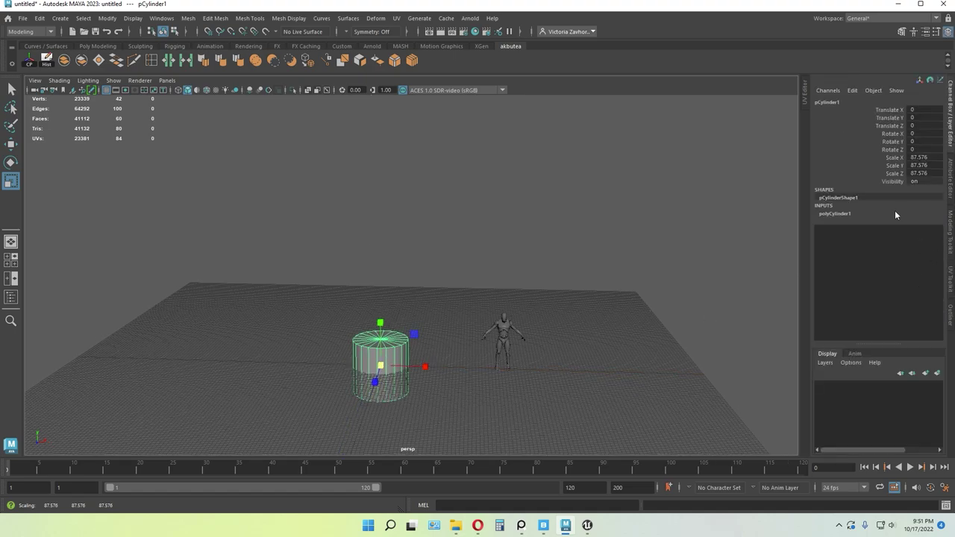
{"action": "left_click", "coordinate": [846, 214]}
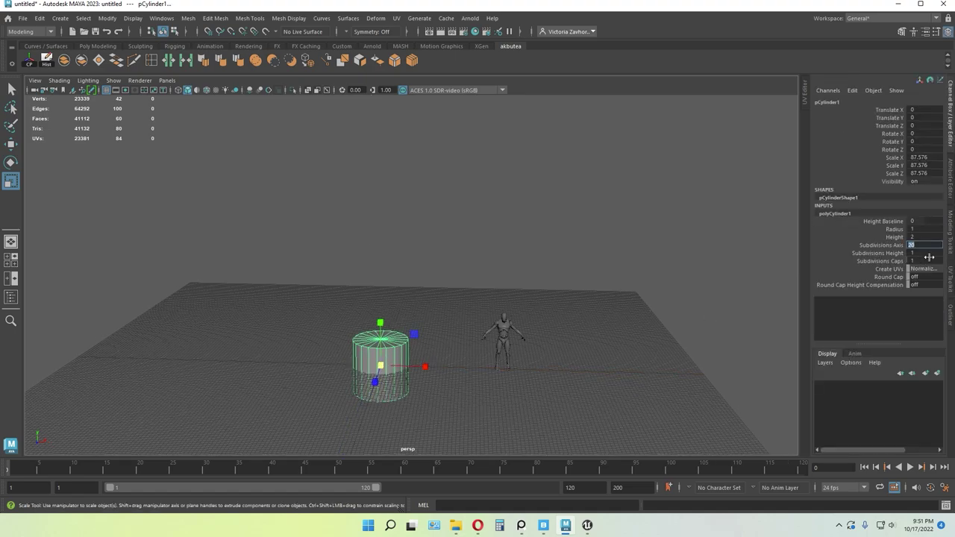
{"action": "type", "text": "16"}
{"action": "key", "text": "Return"}
{"action": "left_click", "coordinate": [446, 308]}
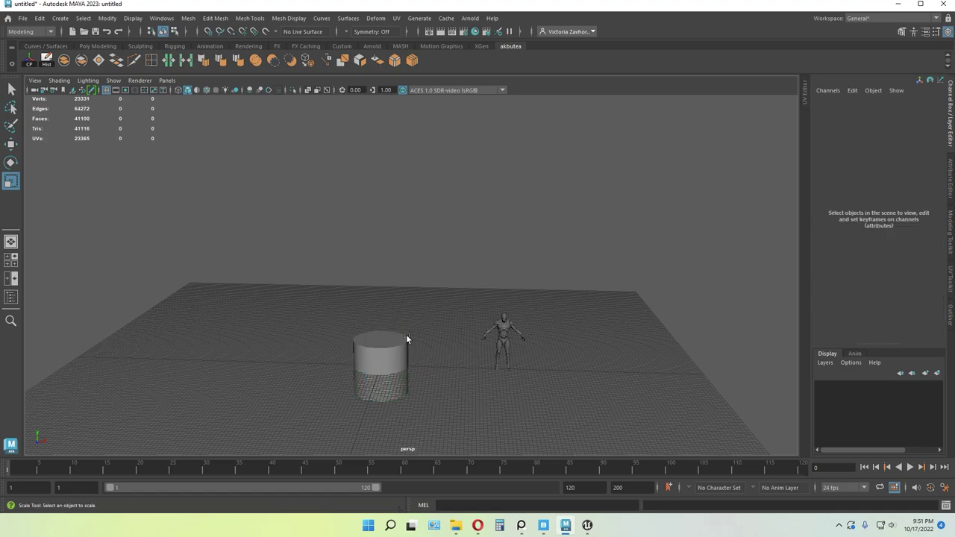
- Raise the cylinder onto the grid at about 90.5 on Y and scale it uniformly to about 89.1
{"action": "left_click", "coordinate": [387, 340]}
{"action": "key", "text": "w"}
{"action": "left_click_drag", "start_coordinate": [380, 321], "coordinate": [391, 291]}
{"action": "key", "text": "r"}
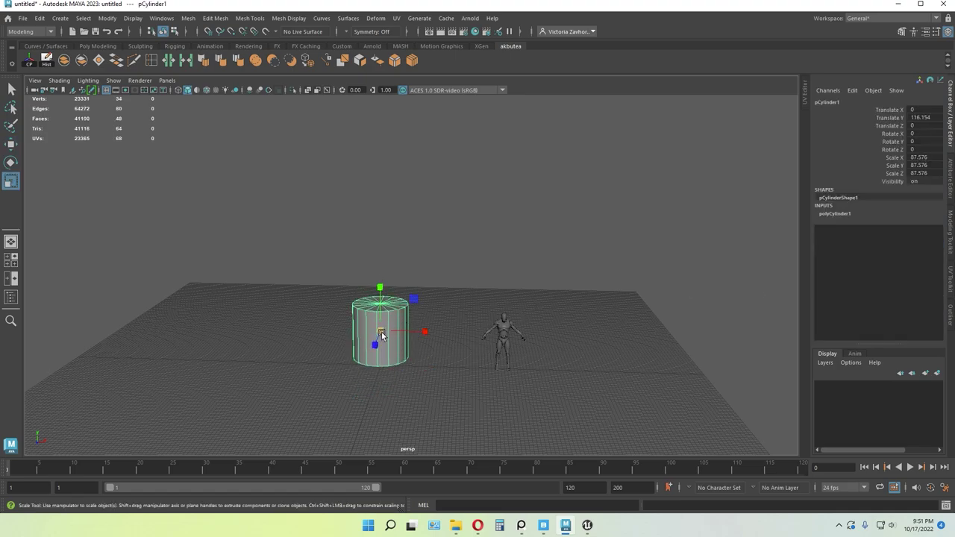
{"action": "mouse_move", "coordinate": [381, 331]}
{"action": "left_mouse_down"}
{"action": "mouse_move", "coordinate": [463, 293]}
{"action": "mouse_move", "coordinate": [368, 327]}
{"action": "mouse_move", "coordinate": [398, 333]}
{"action": "left_mouse_up"}
{"action": "key", "text": "w"}
{"action": "left_click_drag", "start_coordinate": [402, 279], "coordinate": [401, 294]}
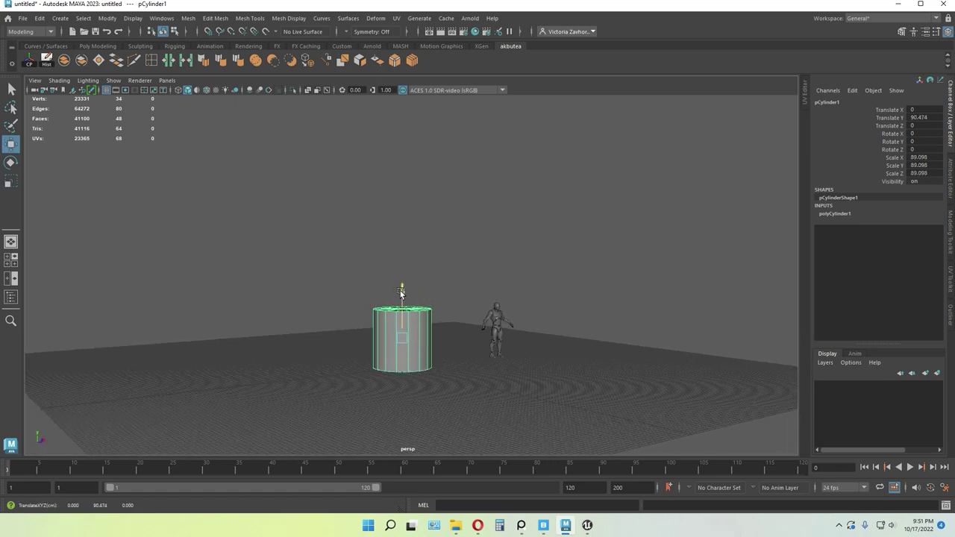
- Select the cylinder's top cap faces and raise them to stretch it into a tall trunk beside the mannequin
{"action": "left_click_drag", "start_coordinate": [483, 278], "coordinate": [362, 323], "text": "alt"}
{"action": "key", "text": "F11"}
{"action": "left_click_drag", "start_coordinate": [306, 340], "coordinate": [305, 340], "text": "ctrl"}
{"action": "left_click_drag", "start_coordinate": [472, 233], "coordinate": [477, 253], "text": "alt"}
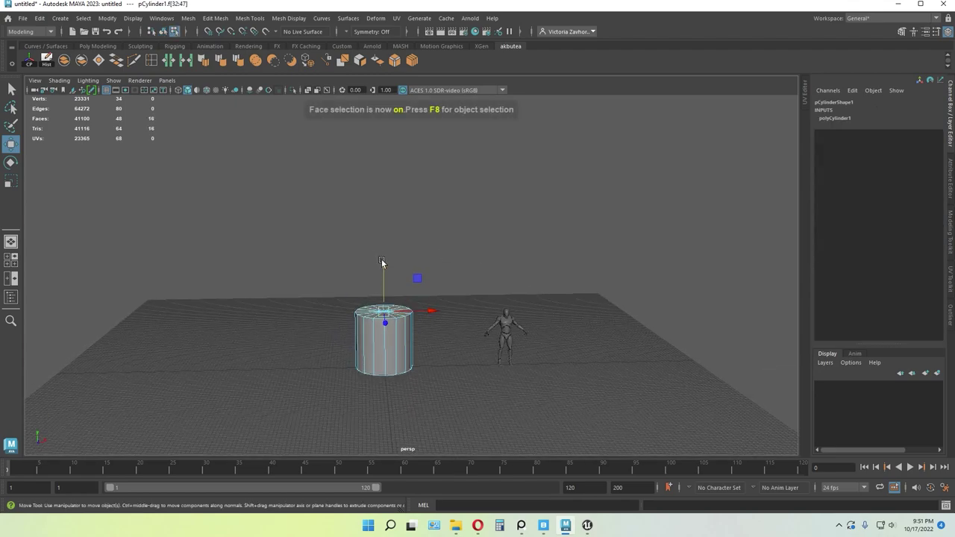
{"action": "left_click_drag", "start_coordinate": [384, 265], "coordinate": [385, 86]}
{"action": "scroll", "coordinate": [448, 224], "scroll_direction": "down", "scroll_amount": 6}
{"action": "middle_click_drag", "start_coordinate": [454, 223], "coordinate": [455, 256], "text": "alt"}
{"action": "left_click_drag", "start_coordinate": [455, 268], "coordinate": [452, 255], "text": "alt"}
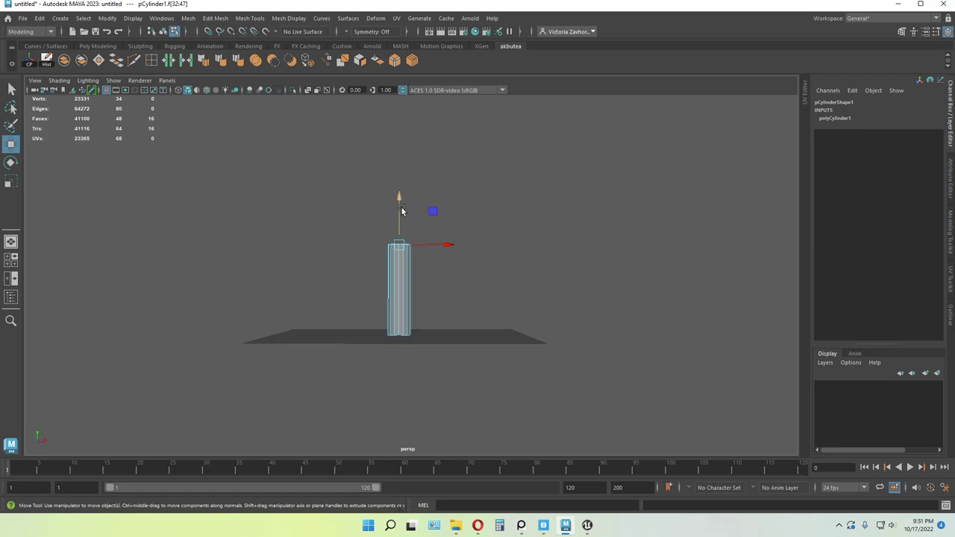
{"action": "left_click_drag", "start_coordinate": [401, 211], "coordinate": [400, 128]}
{"action": "middle_click_drag", "start_coordinate": [443, 177], "coordinate": [442, 213], "text": "alt"}
{"action": "left_click_drag", "start_coordinate": [442, 214], "coordinate": [476, 260], "text": "alt"}
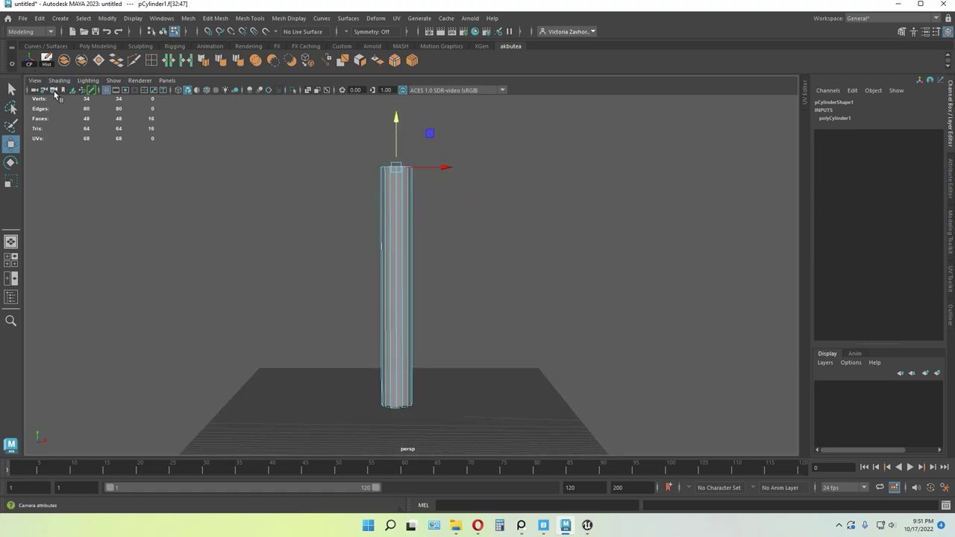
- Check the cylinder's polyCylinder1 construction settings and its attributes in the Attribute Editor
{"action": "left_click", "coordinate": [52, 88]}
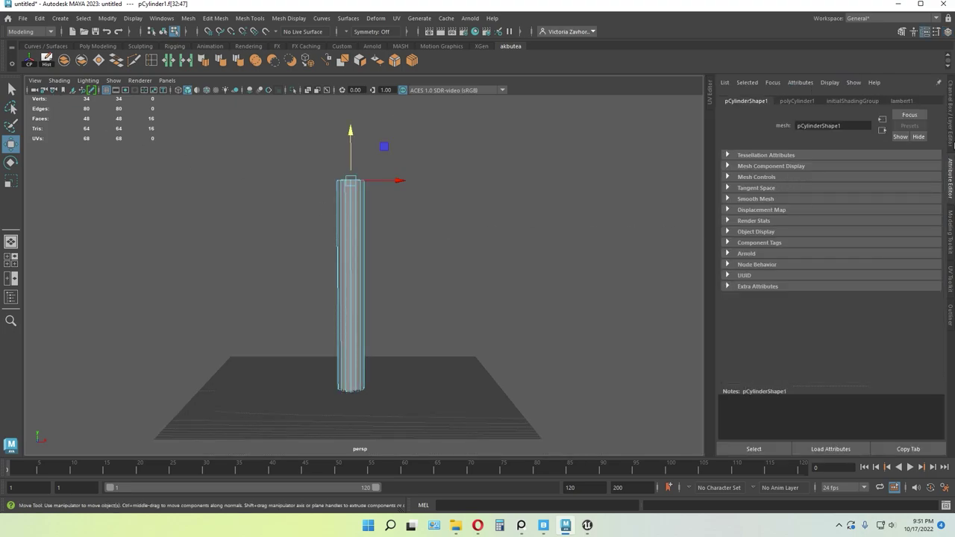
{"action": "left_click", "coordinate": [950, 128]}
{"action": "left_click", "coordinate": [838, 118]}
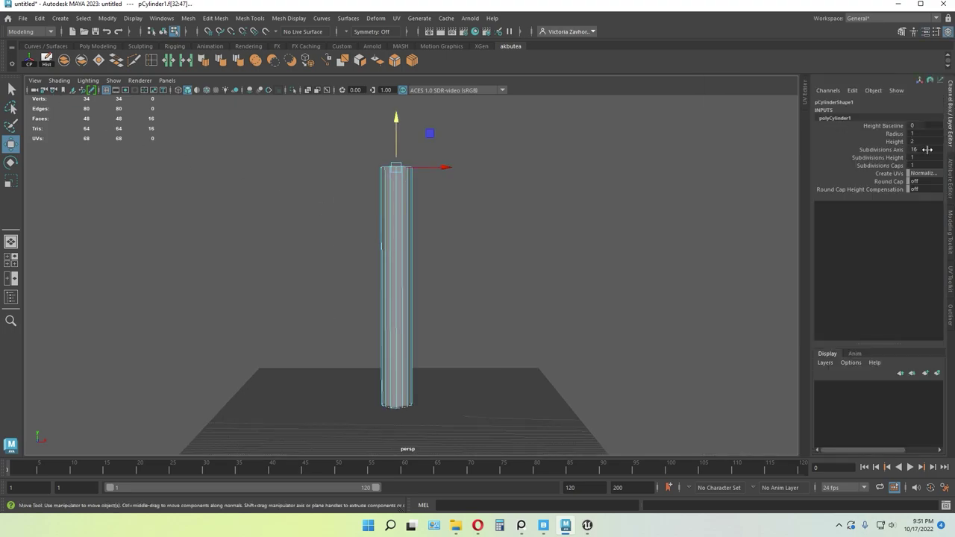
{"action": "left_click", "coordinate": [54, 91]}
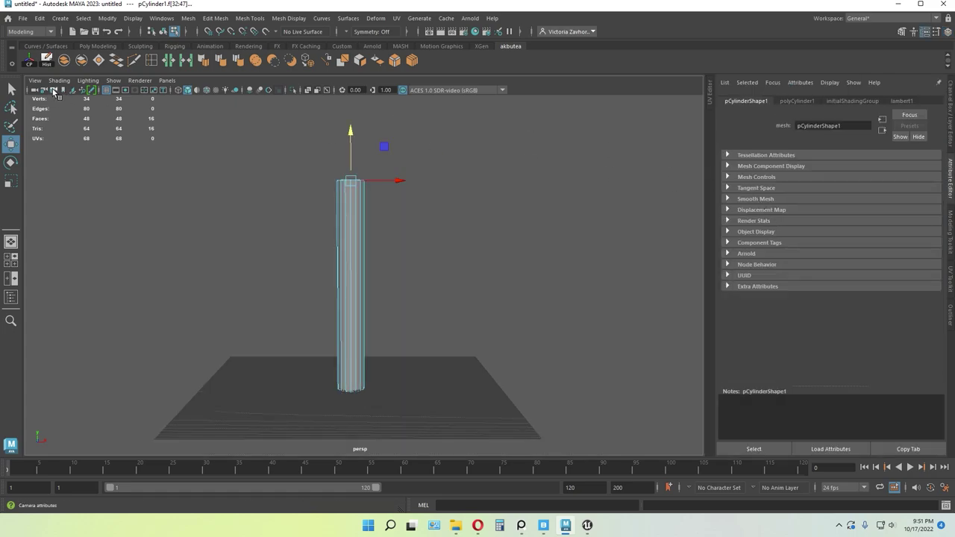
{"action": "left_click", "coordinate": [54, 90]}
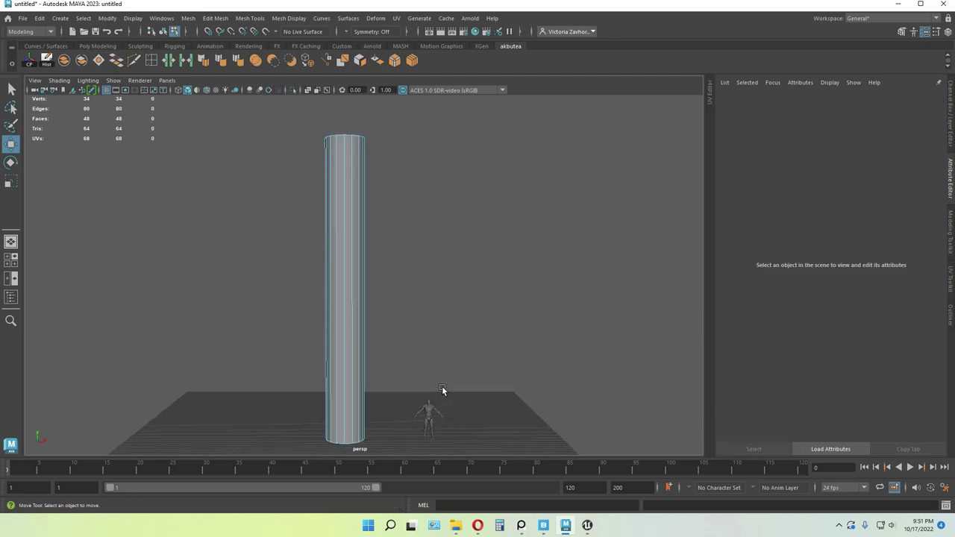
- Reselect the trunk's top cap faces and scale them to about 0.24 in X and Z to taper the trunk
{"action": "left_click_drag", "start_coordinate": [400, 204], "coordinate": [290, 193], "text": "alt"}
{"action": "left_click_drag", "start_coordinate": [455, 378], "coordinate": [261, 264], "text": "ctrl"}
{"action": "left_click_drag", "start_coordinate": [427, 270], "coordinate": [411, 303], "text": "alt"}
{"action": "key", "text": "r"}
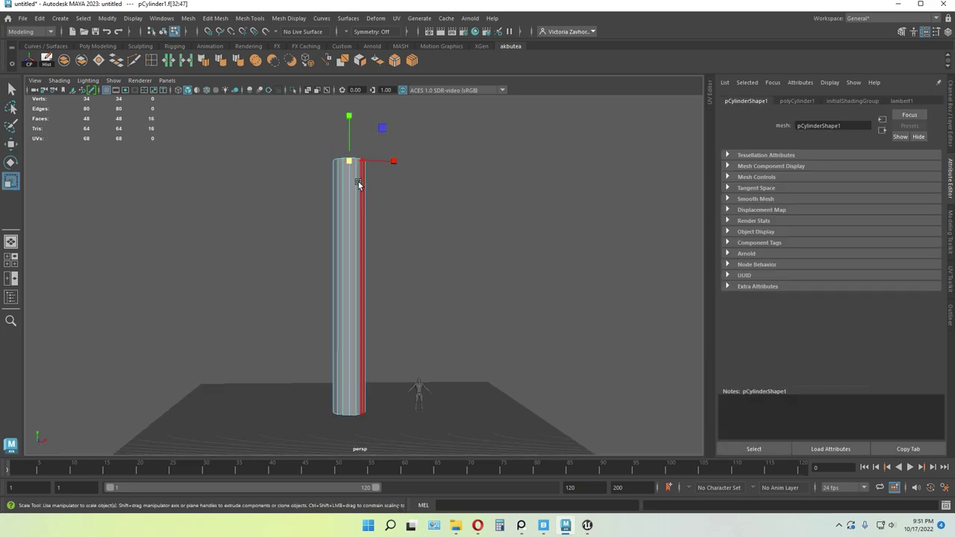
{"action": "left_click_drag", "start_coordinate": [348, 160], "coordinate": [328, 164]}
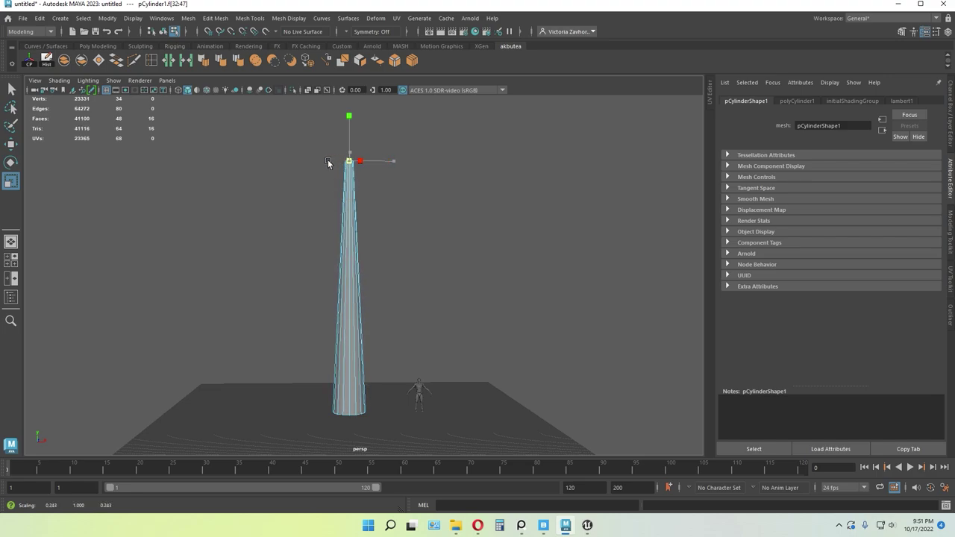
- Raise the narrowed top cap faces further on Y to lengthen the tapered trunk
{"action": "key", "text": "w"}
{"action": "left_click_drag", "start_coordinate": [347, 132], "coordinate": [348, 71]}
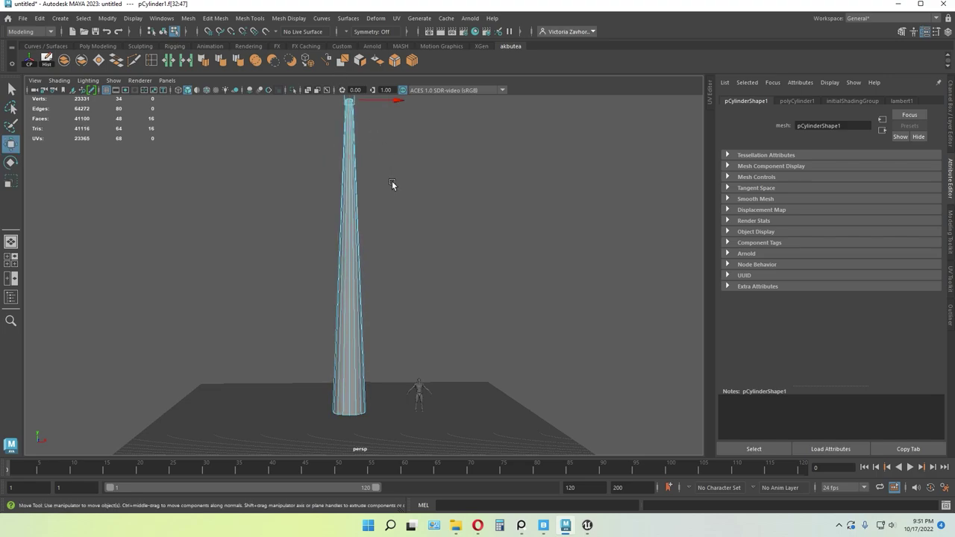
{"action": "scroll", "coordinate": [398, 200], "scroll_direction": "down", "scroll_amount": 1}
{"action": "left_click_drag", "start_coordinate": [398, 199], "coordinate": [398, 213], "text": "alt"}
{"action": "middle_click_drag", "start_coordinate": [398, 215], "coordinate": [396, 231], "text": "alt"}
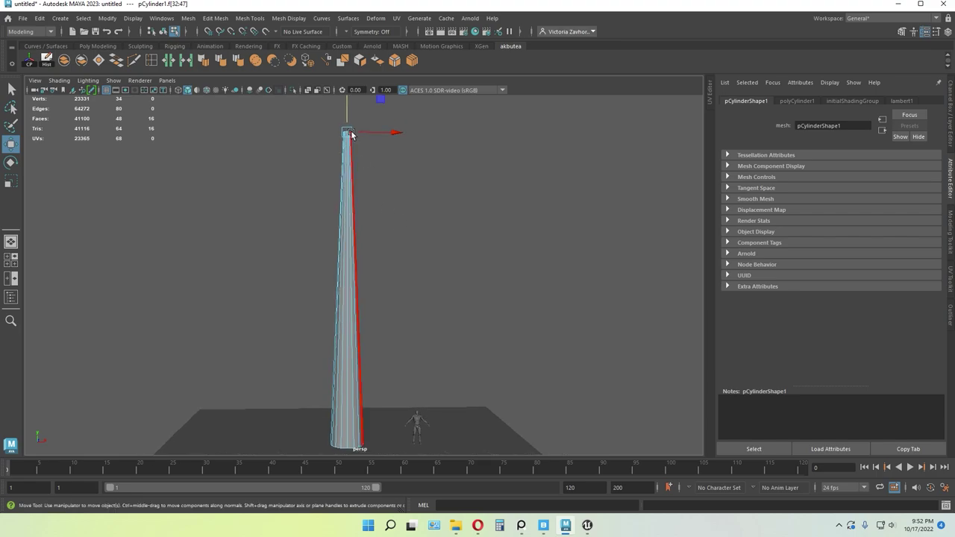
{"action": "mouse_move", "coordinate": [346, 117]}
{"action": "left_mouse_down"}
{"action": "mouse_move", "coordinate": [346, 100]}
{"action": "mouse_move", "coordinate": [345, 119]}
{"action": "left_mouse_up"}
{"action": "key", "text": "r"}
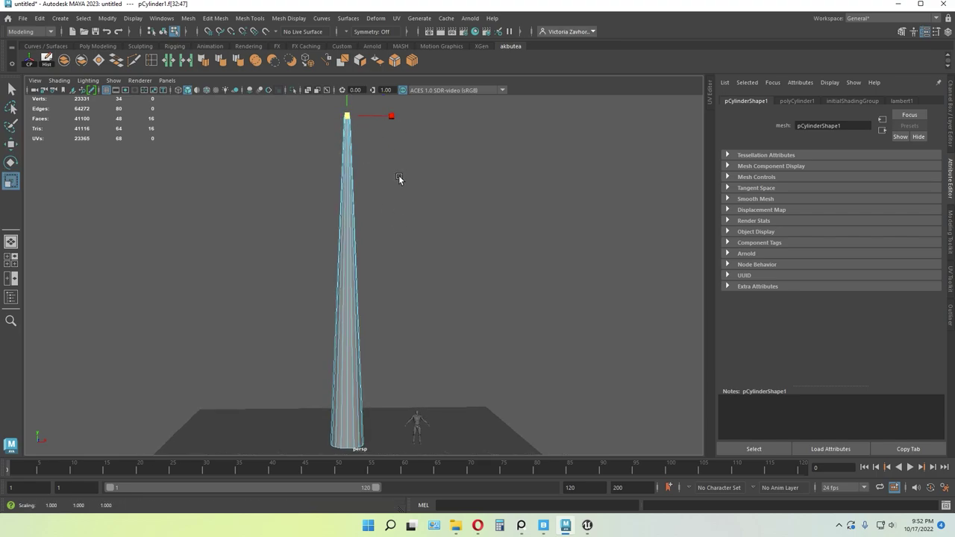
{"action": "scroll", "coordinate": [396, 195], "scroll_direction": "down", "scroll_amount": 2}
{"action": "key", "text": "w"}
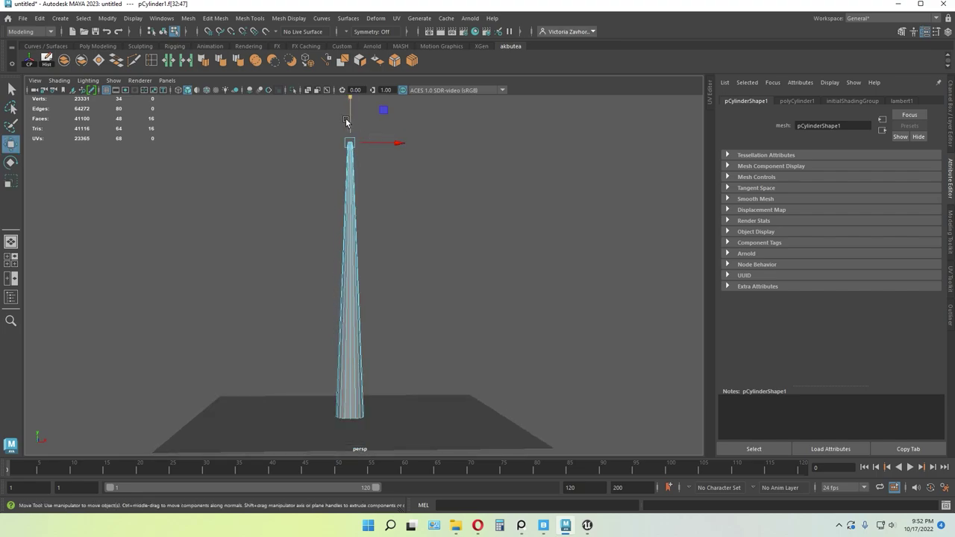
- Scale the trunk's bottom edge loop to about 0.84 in X and Z, and return to object selection with nothing selected
{"action": "scroll", "coordinate": [421, 236], "scroll_direction": "up", "scroll_amount": 3}
{"action": "middle_click_drag", "start_coordinate": [421, 265], "coordinate": [442, 332], "text": "alt"}
{"action": "left_click_drag", "start_coordinate": [442, 290], "coordinate": [414, 360], "text": "alt"}
{"action": "middle_click_drag", "start_coordinate": [414, 358], "coordinate": [417, 209], "text": "alt"}
{"action": "right_click_drag", "start_coordinate": [370, 319], "coordinate": [445, 316], "text": "alt"}
{"action": "key", "text": "F10"}
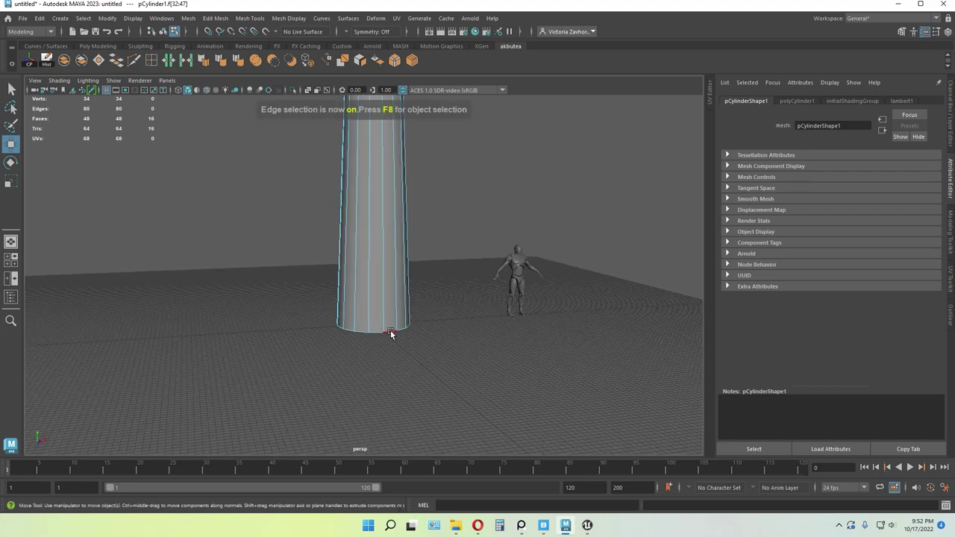
{"action": "double_click", "coordinate": [383, 331]}
{"action": "key", "text": "r"}
{"action": "left_click_drag", "start_coordinate": [373, 326], "coordinate": [366, 326]}
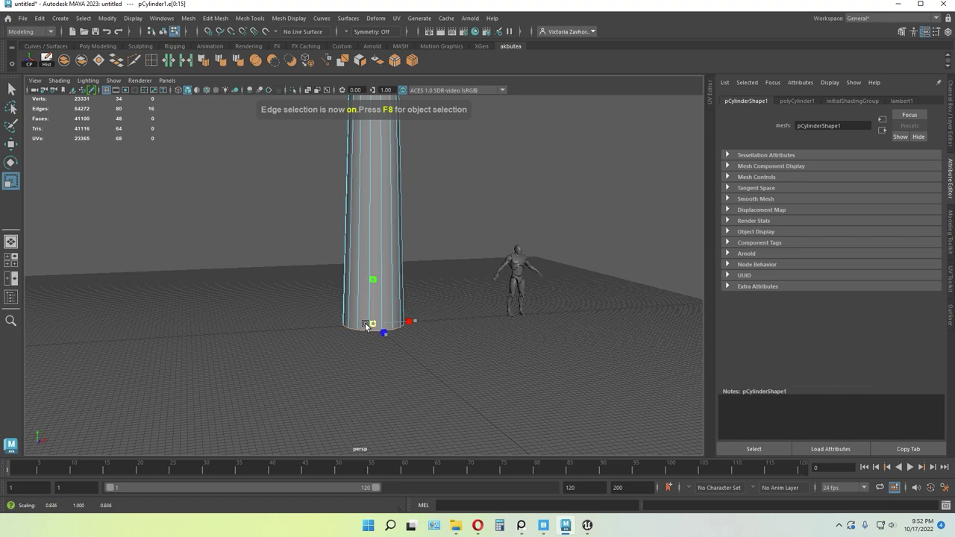
{"action": "key", "text": "F8"}
{"action": "left_click", "coordinate": [452, 331]}
{"action": "left_click_drag", "start_coordinate": [452, 330], "coordinate": [409, 286], "text": "alt"}
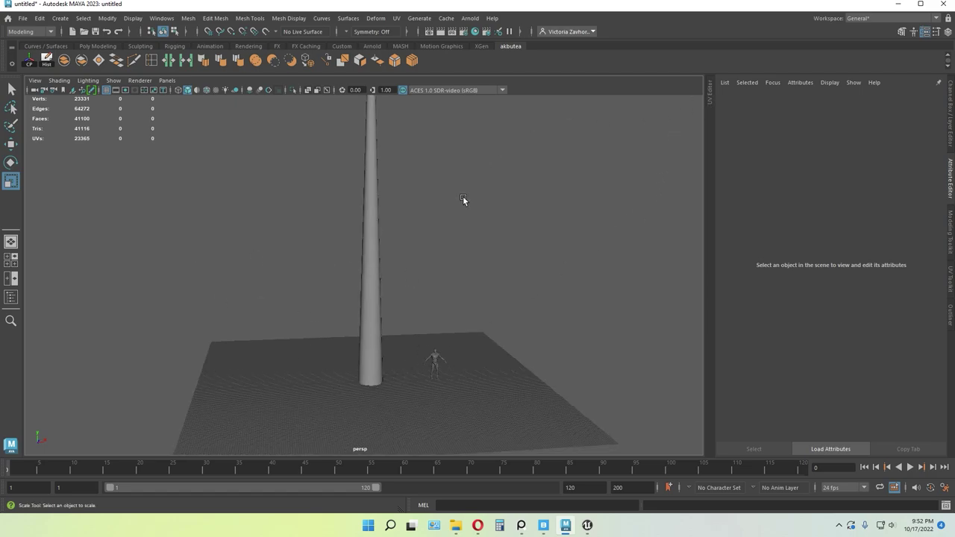
- In the top view, draw a long wavy five-point EP curve running outward from beside the trunk on its -X side
{"action": "key", "text": "space"}
{"action": "scroll", "coordinate": [223, 213], "scroll_direction": "down", "scroll_amount": 5}
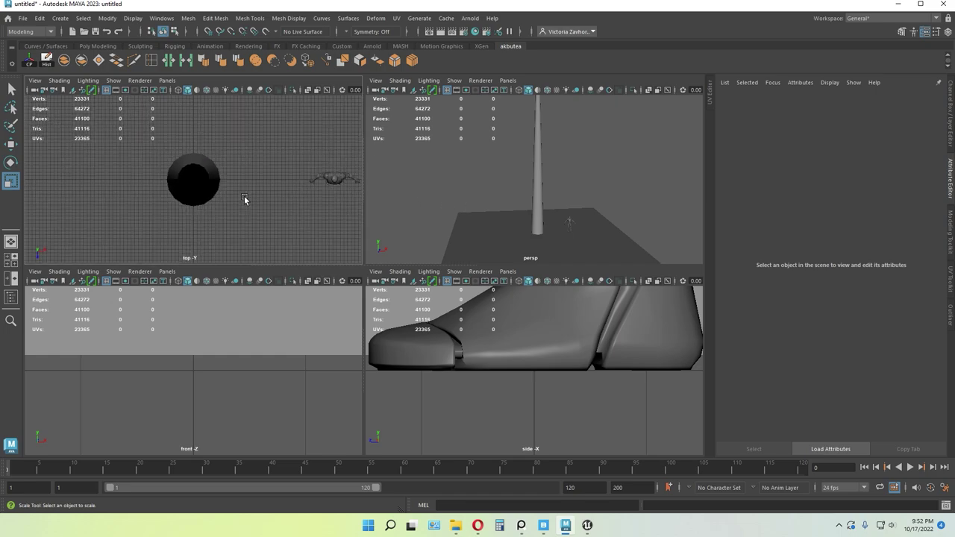
{"action": "key", "text": "space"}
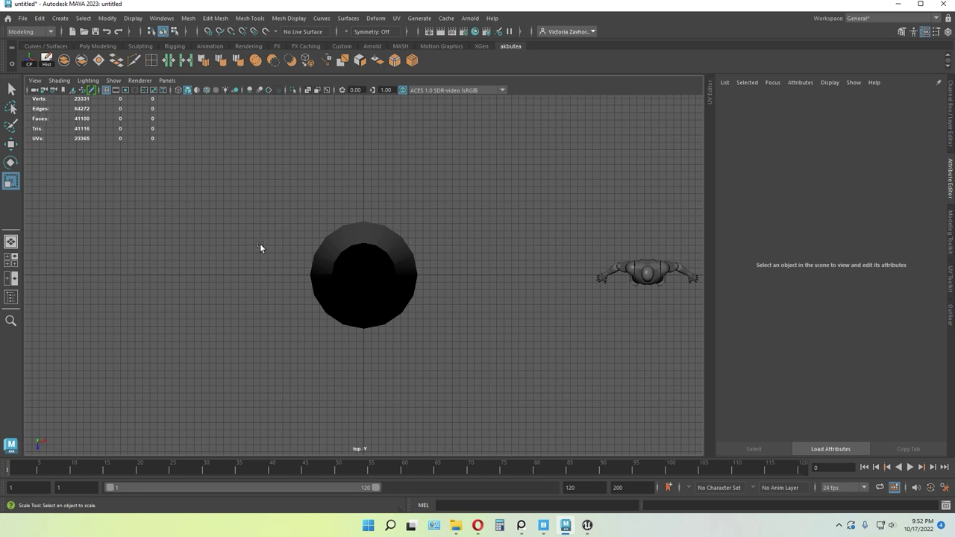
{"action": "key", "text": "space"}
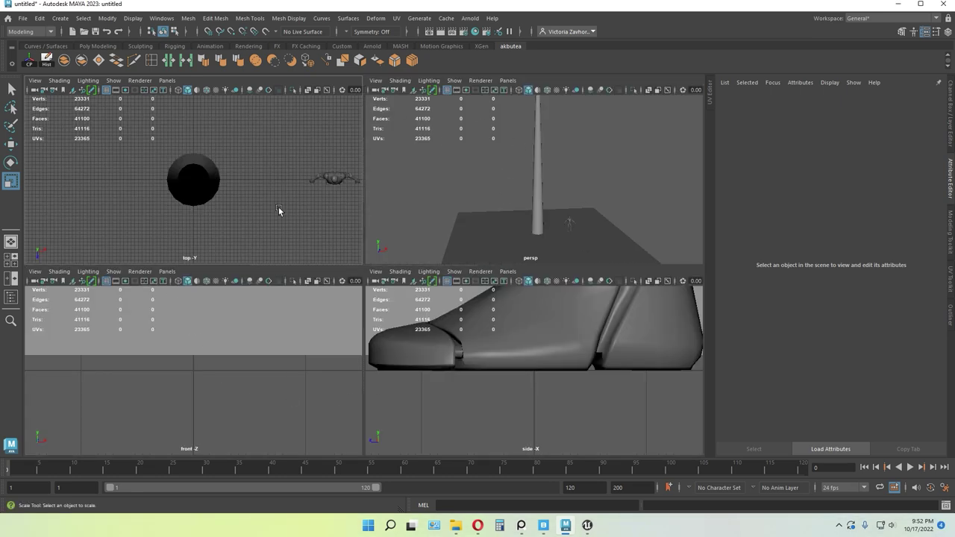
{"action": "key", "text": "space"}
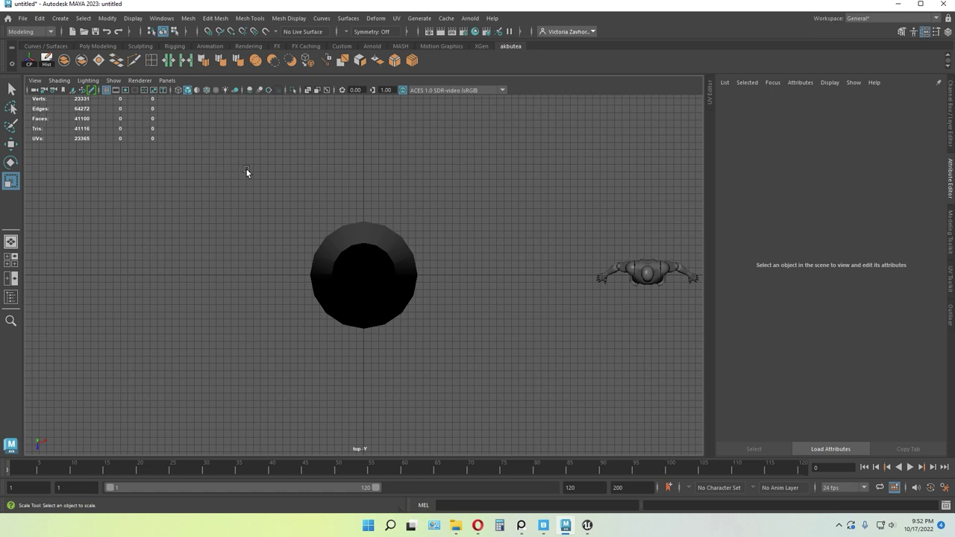
{"action": "middle_click_drag", "start_coordinate": [265, 294], "coordinate": [396, 289], "text": "alt"}
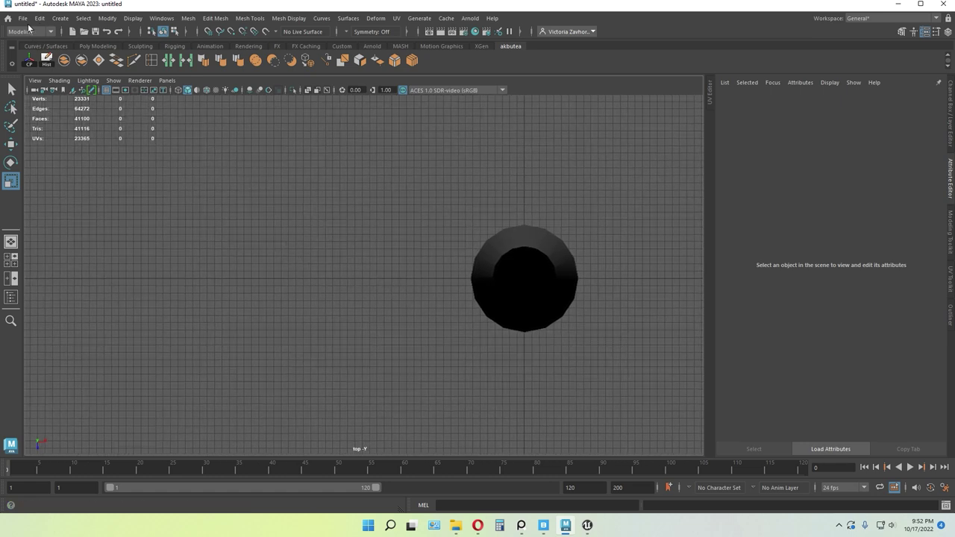
{"action": "left_click", "coordinate": [59, 18]}
{"action": "mouse_move", "coordinate": [109, 94]}
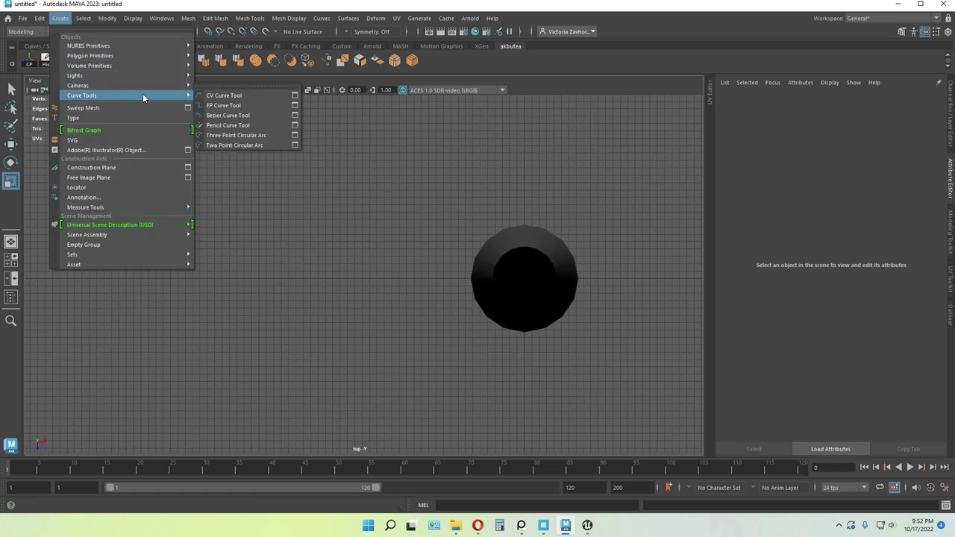
{"action": "left_click", "coordinate": [228, 108]}
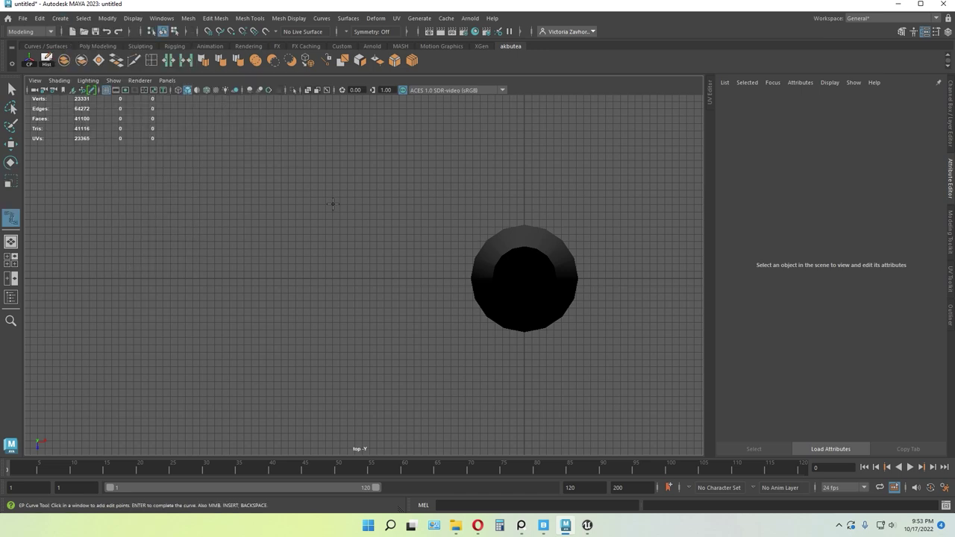
{"action": "left_click", "coordinate": [461, 278]}
{"action": "left_click", "coordinate": [407, 261]}
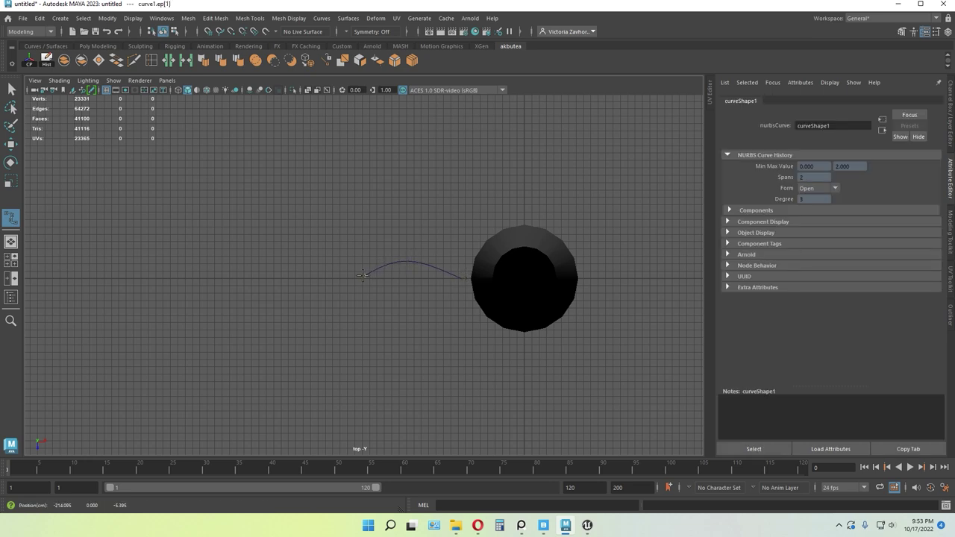
{"action": "left_click", "coordinate": [305, 288]}
{"action": "left_click", "coordinate": [277, 287]}
{"action": "left_click", "coordinate": [272, 286]}
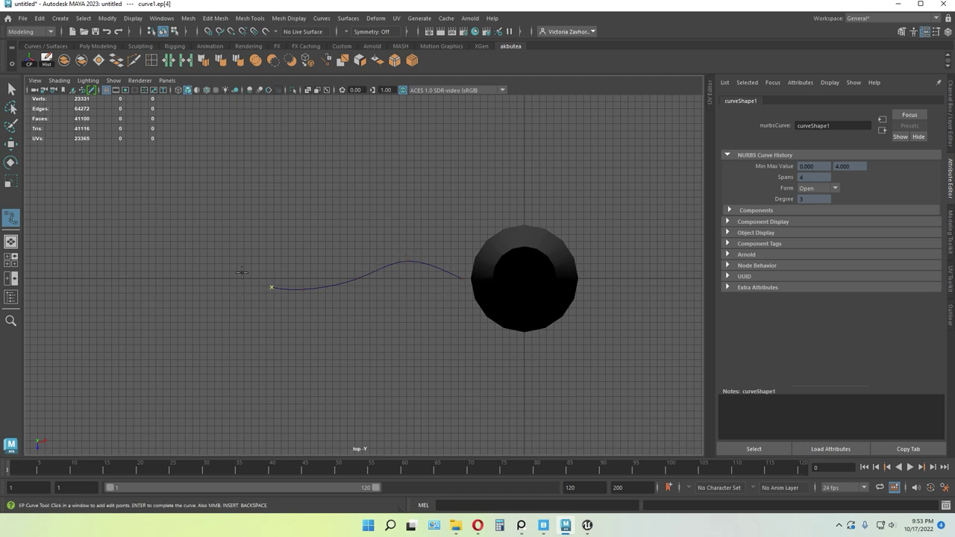
{"action": "left_click", "coordinate": [11, 88]}
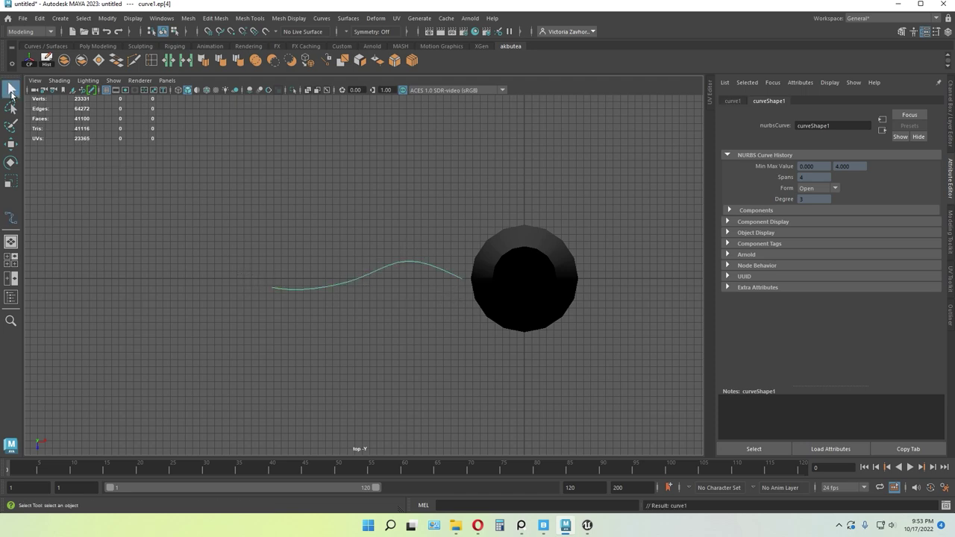
- Draw a shorter, gently arched four-point EP curve on the -Z side of the first branch curve
{"action": "left_click", "coordinate": [59, 18]}
{"action": "mouse_move", "coordinate": [119, 95]}
{"action": "left_click", "coordinate": [213, 105]}
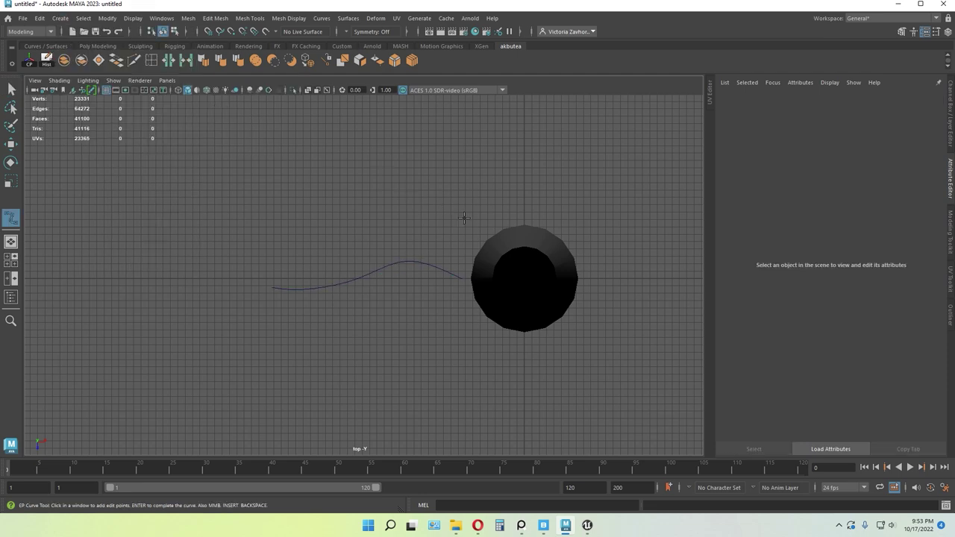
{"action": "left_click", "coordinate": [460, 214]}
{"action": "left_click", "coordinate": [435, 209]}
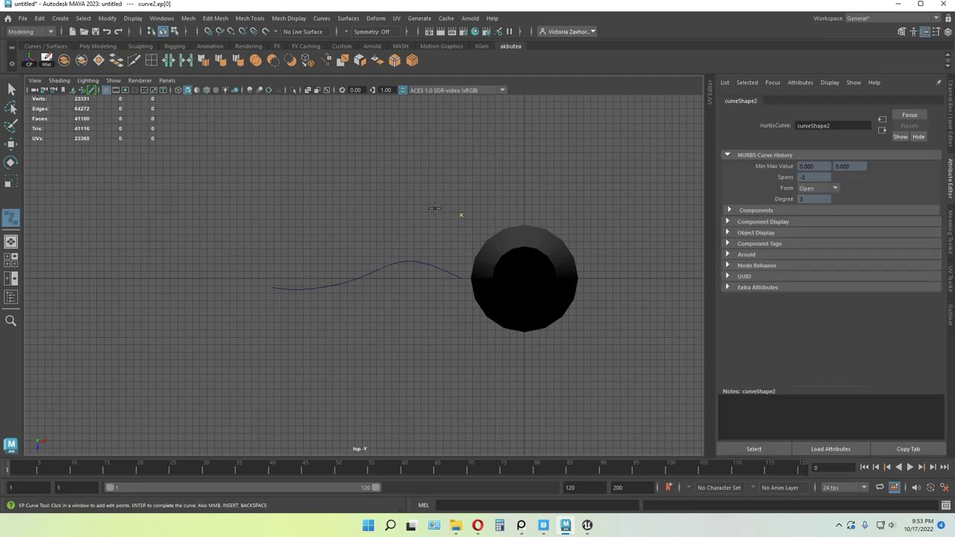
{"action": "left_click", "coordinate": [408, 211]}
{"action": "left_click", "coordinate": [387, 216]}
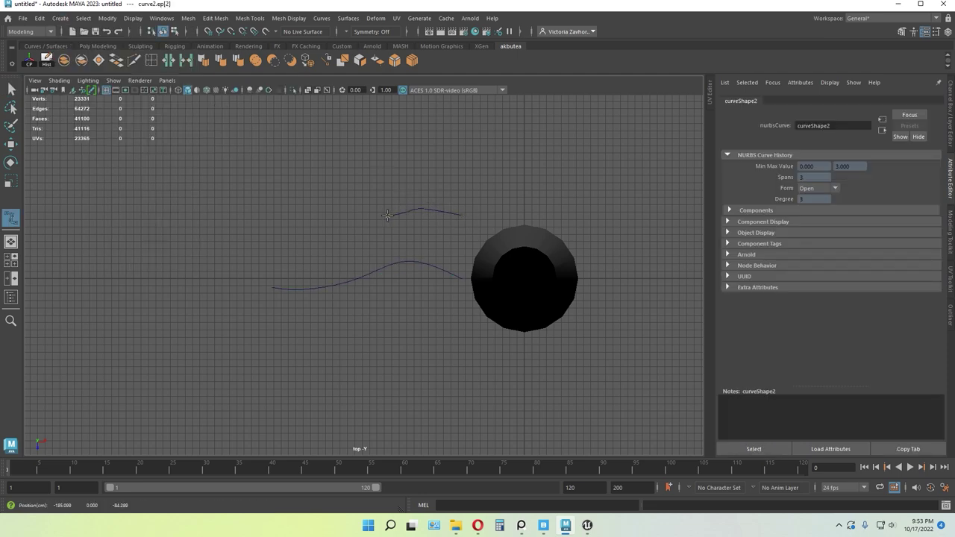
{"action": "left_click", "coordinate": [11, 89]}
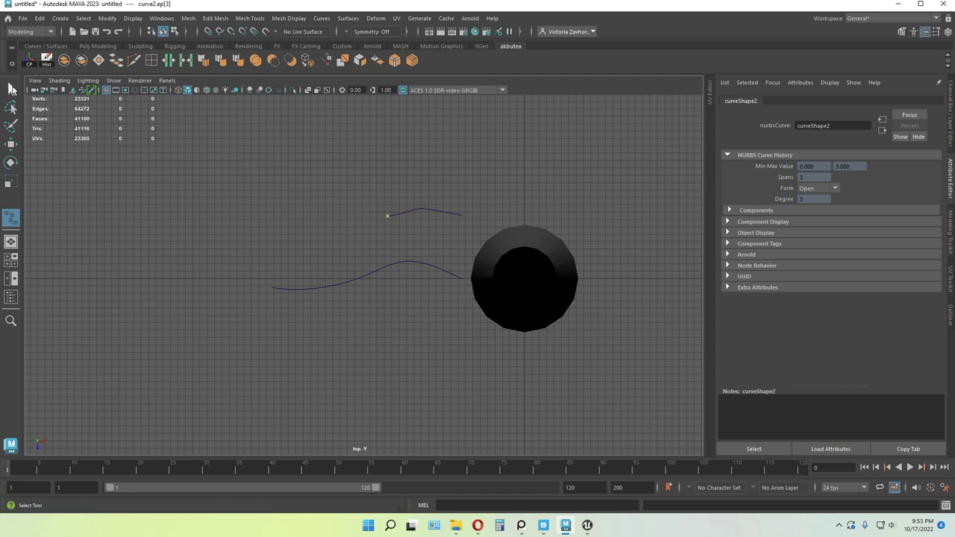
- Draw a long, slightly wavy six-point EP curve on the +Z side of the first branch curve
{"action": "left_click", "coordinate": [59, 18]}
{"action": "mouse_move", "coordinate": [119, 95]}
{"action": "left_click", "coordinate": [220, 106]}
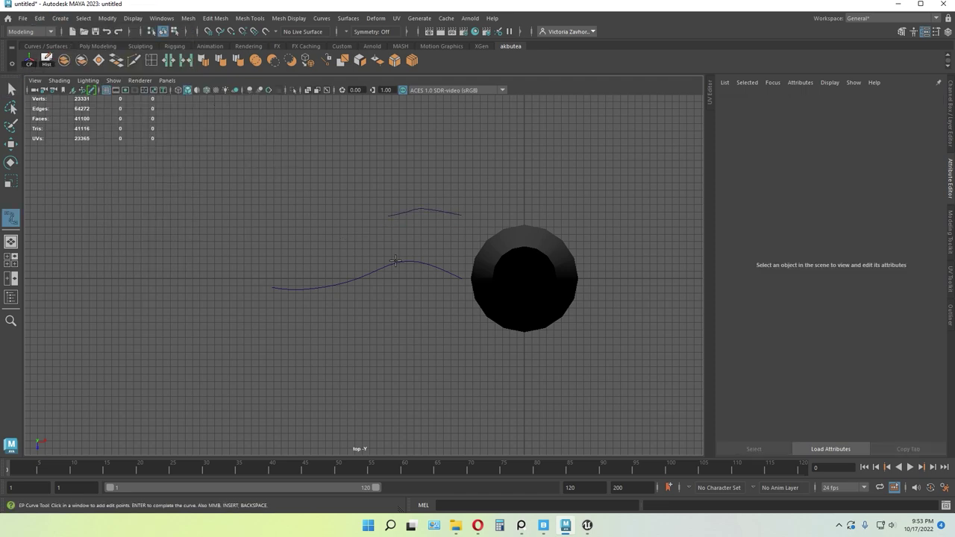
{"action": "left_click", "coordinate": [456, 340]}
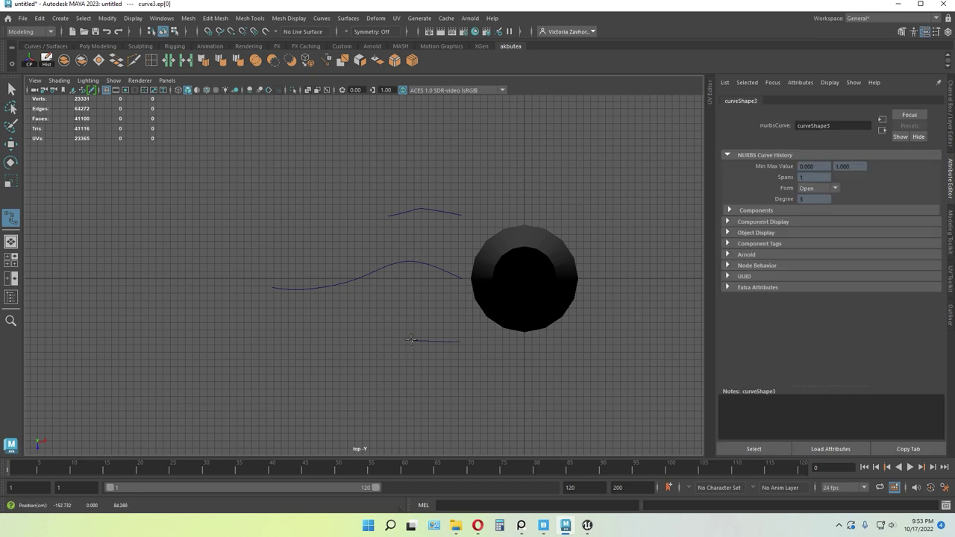
{"action": "left_click", "coordinate": [391, 325]}
{"action": "left_click", "coordinate": [346, 324]}
{"action": "left_click", "coordinate": [316, 326]}
{"action": "left_click", "coordinate": [287, 326]}
{"action": "left_click", "coordinate": [236, 320]}
{"action": "mouse_move", "coordinate": [254, 321]}
{"action": "left_mouse_down"}
{"action": "mouse_move", "coordinate": [239, 310]}
{"action": "mouse_move", "coordinate": [245, 341]}
{"action": "mouse_move", "coordinate": [235, 338]}
{"action": "mouse_move", "coordinate": [251, 336]}
{"action": "left_mouse_up"}
{"action": "left_click", "coordinate": [14, 92]}
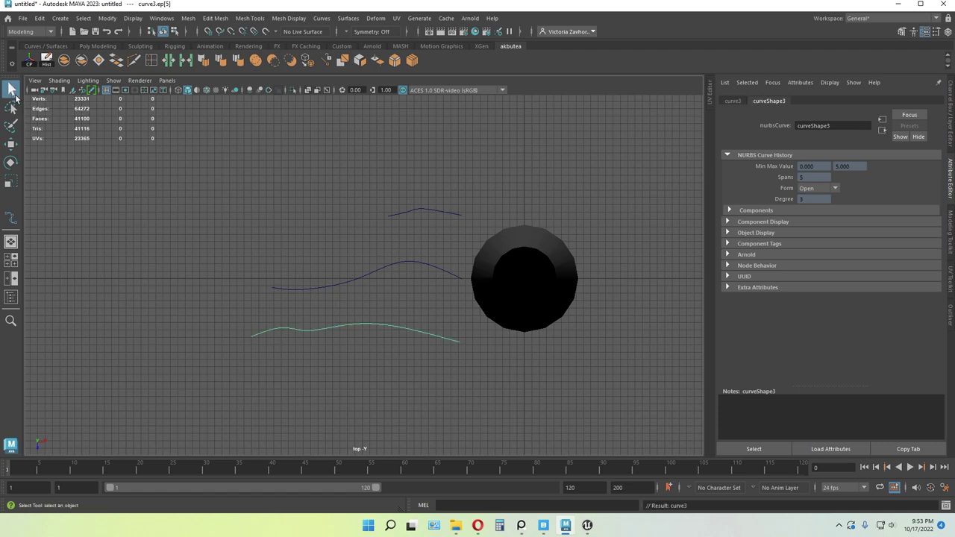
- Draw a short straight two-point EP curve on the -Z side of the arched branch curve
{"action": "left_click", "coordinate": [40, 17]}
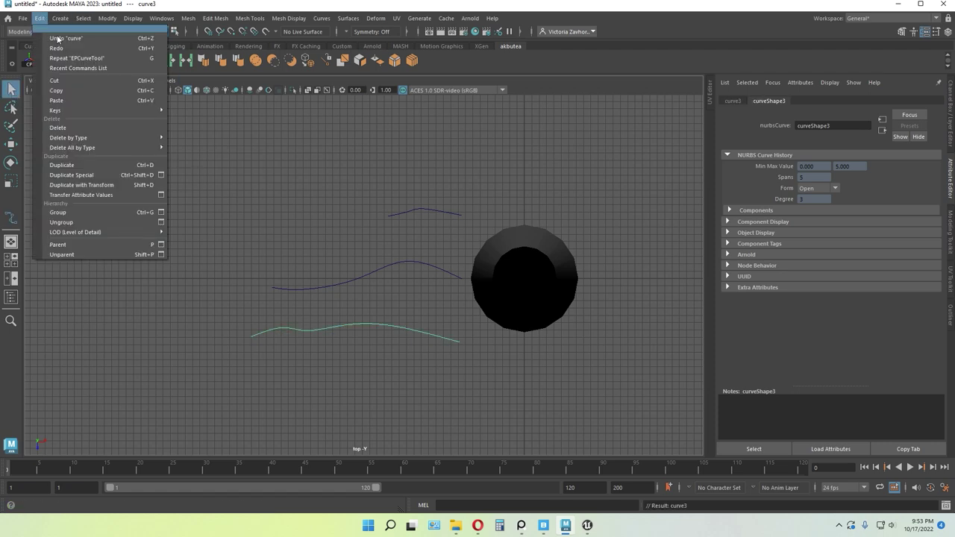
{"action": "mouse_move", "coordinate": [60, 18]}
{"action": "mouse_move", "coordinate": [104, 97]}
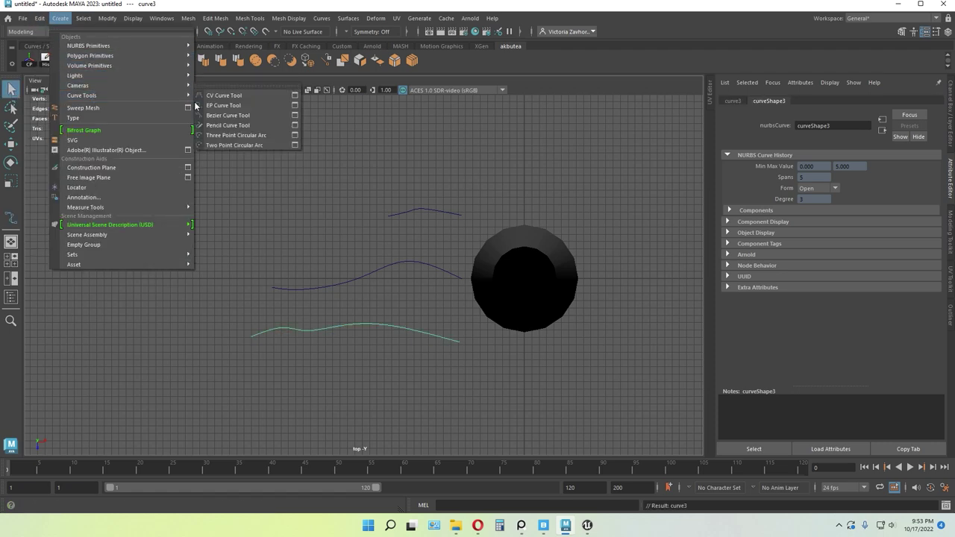
{"action": "left_click", "coordinate": [224, 105]}
{"action": "left_click", "coordinate": [455, 172]}
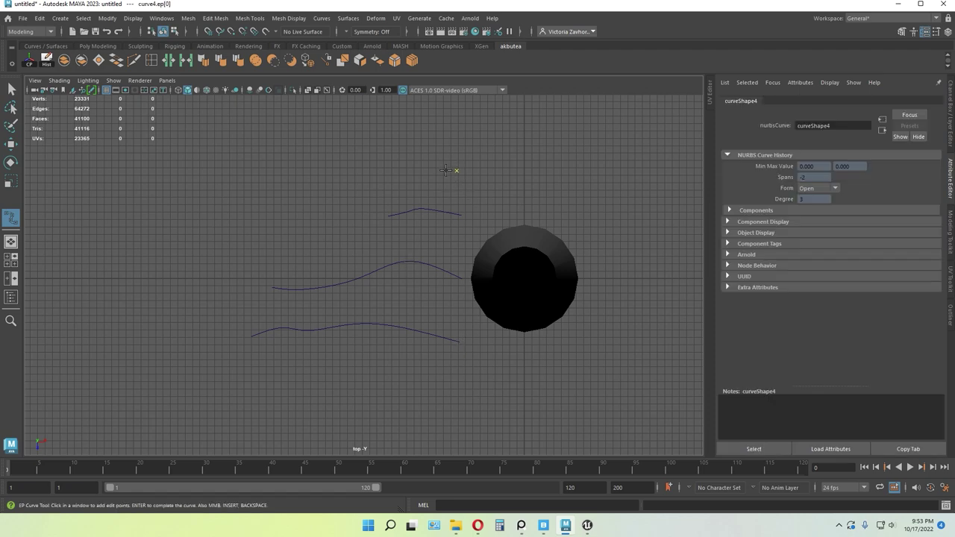
{"action": "left_click", "coordinate": [412, 164]}
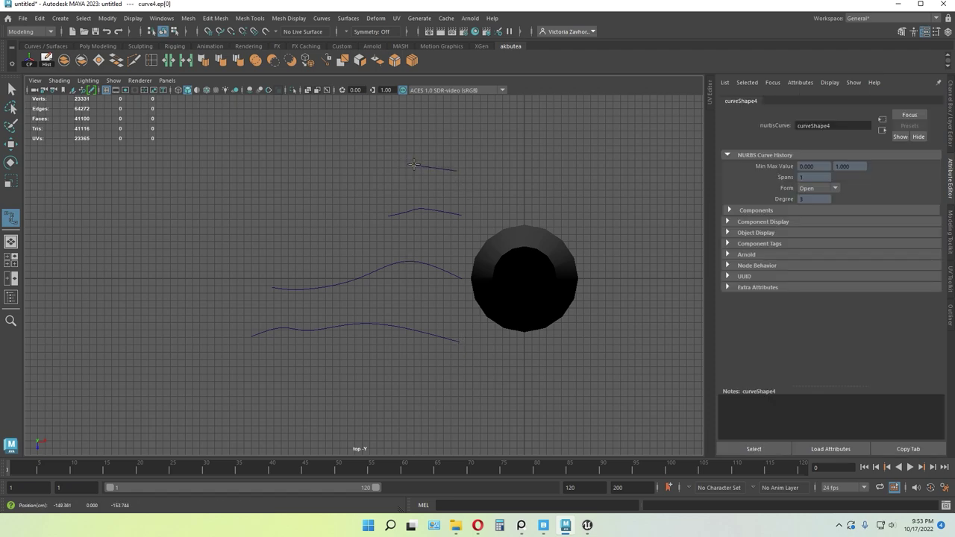
{"action": "left_click", "coordinate": [11, 88]}
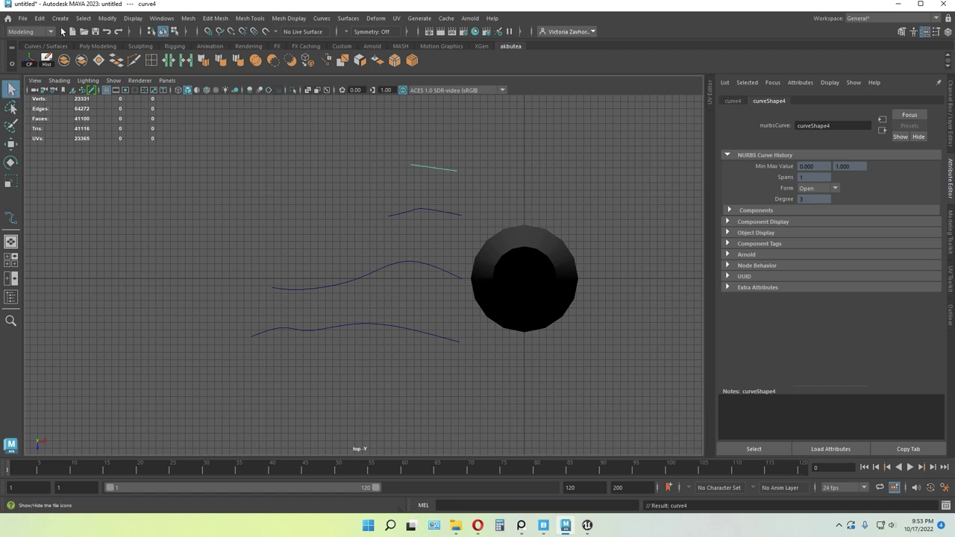
- Draw a short three-point EP curve bending toward +Z beyond the long six-point curve, and leave nothing selected
{"action": "left_click", "coordinate": [59, 19]}
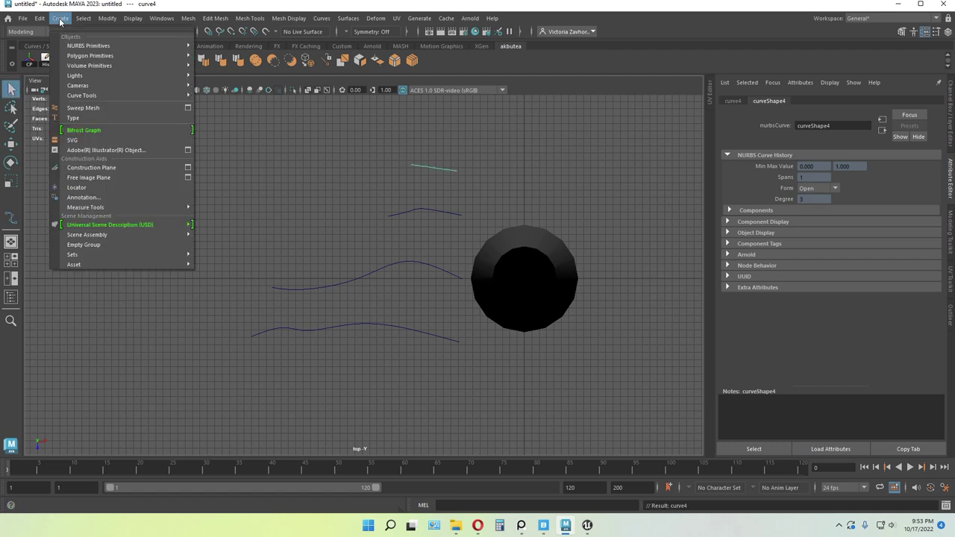
{"action": "left_click", "coordinate": [232, 104]}
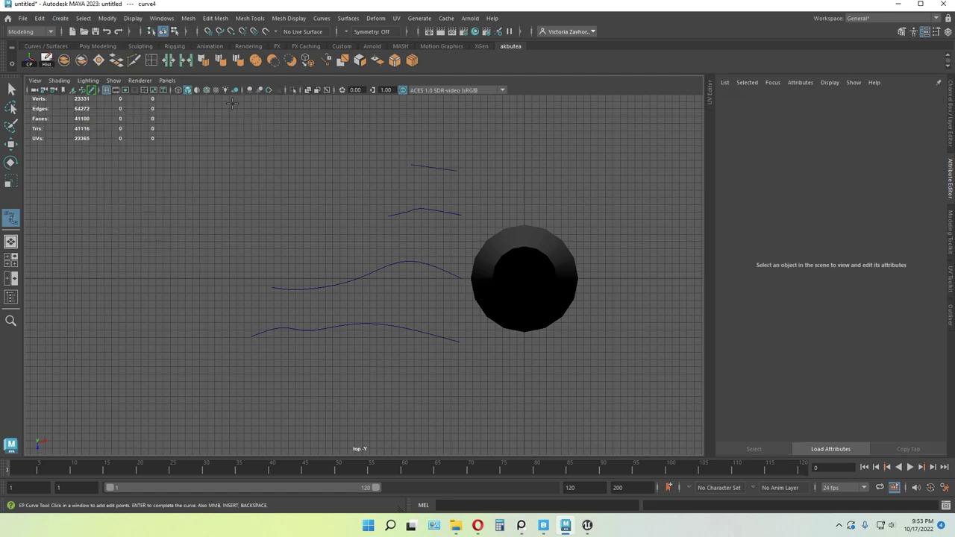
{"action": "left_click", "coordinate": [461, 376]}
{"action": "left_click", "coordinate": [429, 383]}
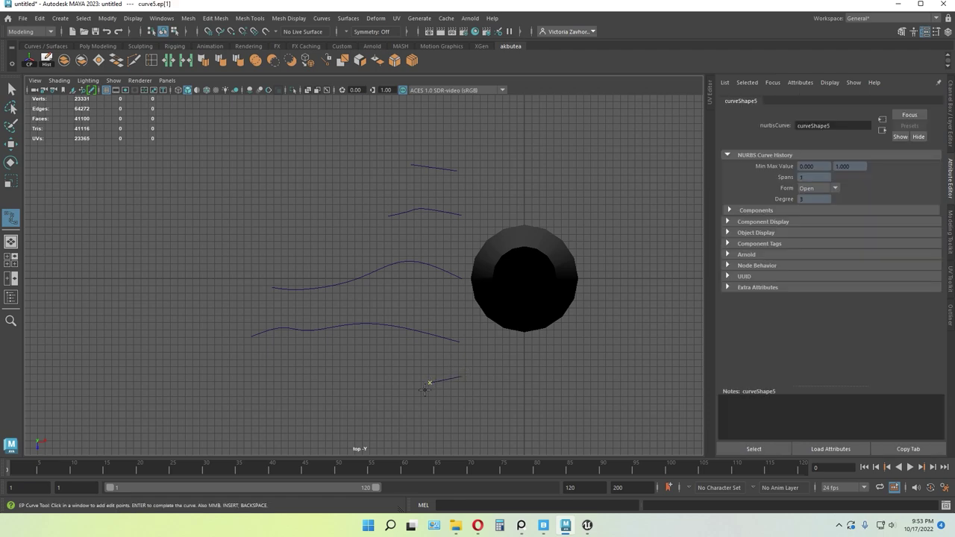
{"action": "left_click", "coordinate": [415, 399]}
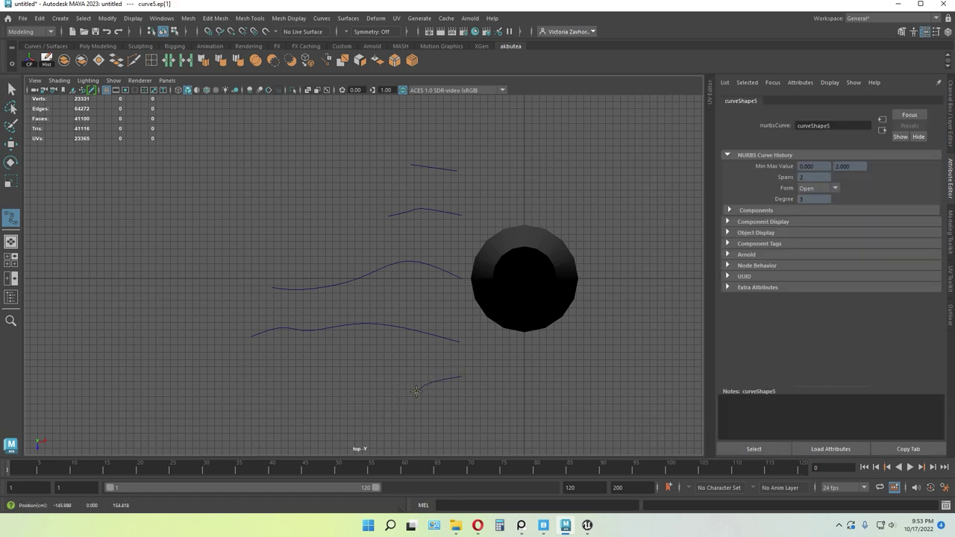
{"action": "left_click", "coordinate": [417, 390]}
{"action": "left_click", "coordinate": [11, 89]}
{"action": "left_click", "coordinate": [351, 229]}
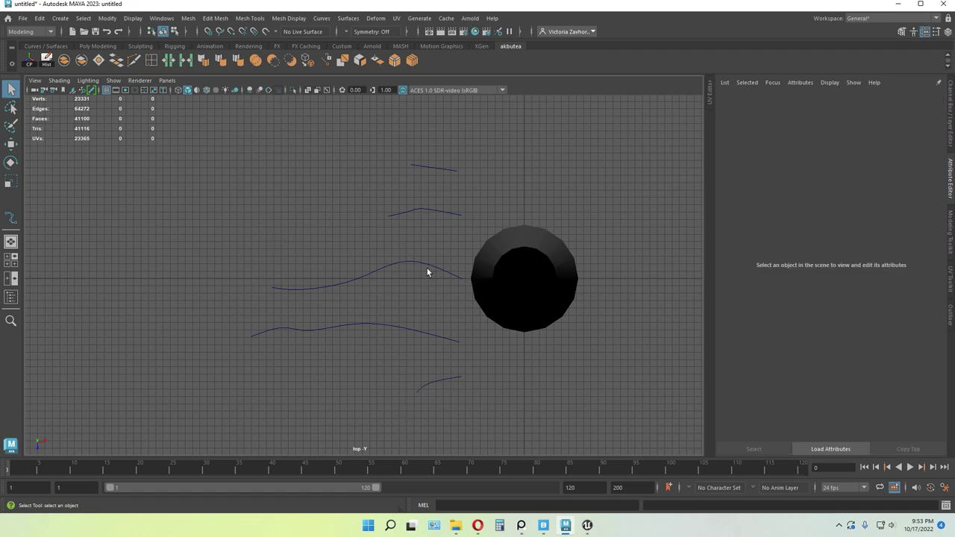
- Select all five branch curves in the perspective view and scale them up together relative to the trunk
{"action": "key", "text": "space"}
{"action": "key", "text": "space"}
{"action": "left_click_drag", "start_coordinate": [515, 203], "coordinate": [352, 267], "text": "alt"}
{"action": "middle_click_drag", "start_coordinate": [352, 266], "coordinate": [354, 381], "text": "alt"}
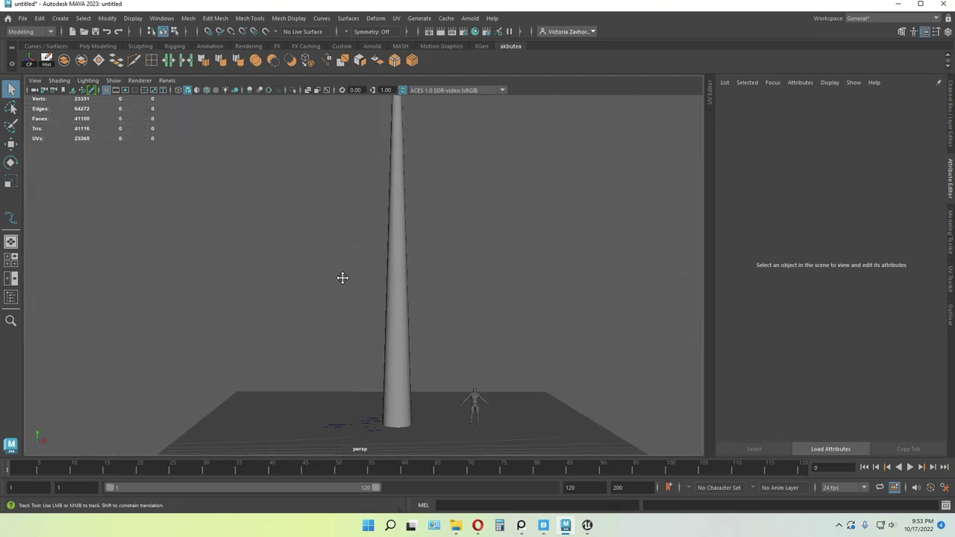
{"action": "left_click_drag", "start_coordinate": [341, 276], "coordinate": [371, 393], "text": "alt"}
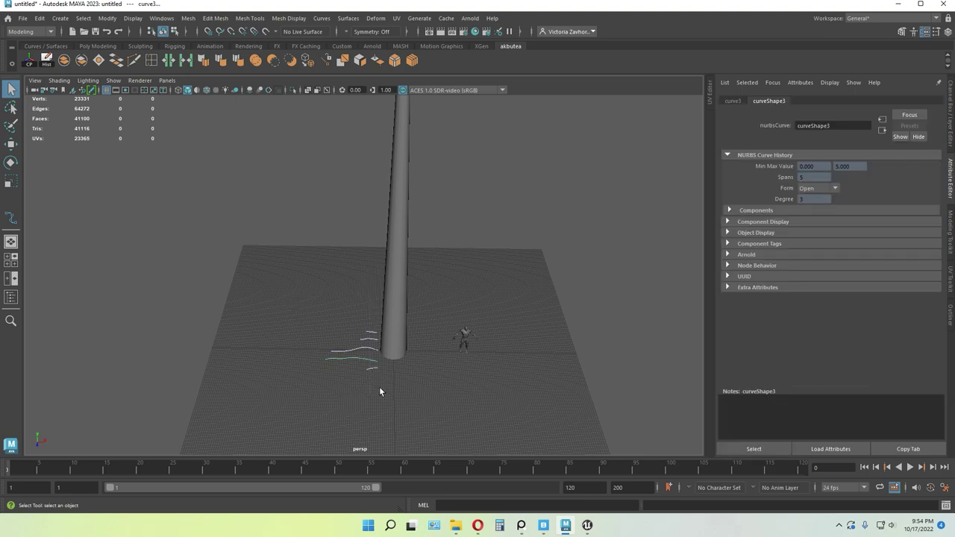
{"action": "key", "text": "r"}
{"action": "left_click_drag", "start_coordinate": [393, 350], "coordinate": [370, 349]}
- Compare the enlarged branch curves with the full trunk and mannequin from several angles, and clear the selection
{"action": "scroll", "coordinate": [429, 349], "scroll_direction": "down", "scroll_amount": 3}
{"action": "left_click_drag", "start_coordinate": [413, 302], "coordinate": [409, 315], "text": "alt"}
{"action": "middle_click_drag", "start_coordinate": [408, 301], "coordinate": [408, 327], "text": "alt"}
{"action": "mouse_move", "coordinate": [414, 290]}
{"action": "left_mouse_down", "text": "alt"}
{"action": "mouse_move", "coordinate": [411, 279]}
{"action": "mouse_move", "coordinate": [408, 288]}
{"action": "left_mouse_up", "text": "alt"}
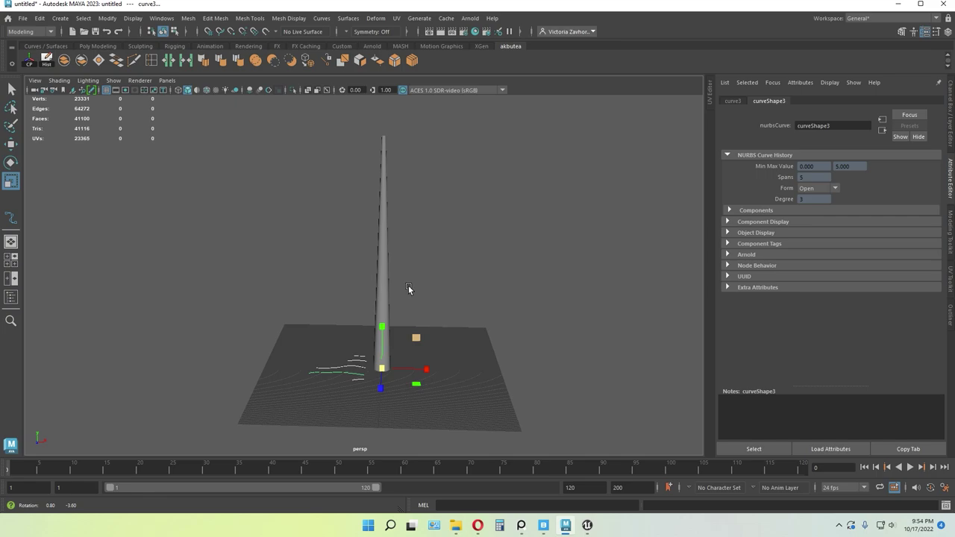
{"action": "left_click_drag", "start_coordinate": [343, 333], "coordinate": [351, 366], "text": "alt"}
{"action": "scroll", "coordinate": [352, 367], "scroll_direction": "up", "scroll_amount": 4}
{"action": "middle_click_drag", "start_coordinate": [339, 389], "coordinate": [347, 298], "text": "alt"}
{"action": "left_click", "coordinate": [360, 344]}
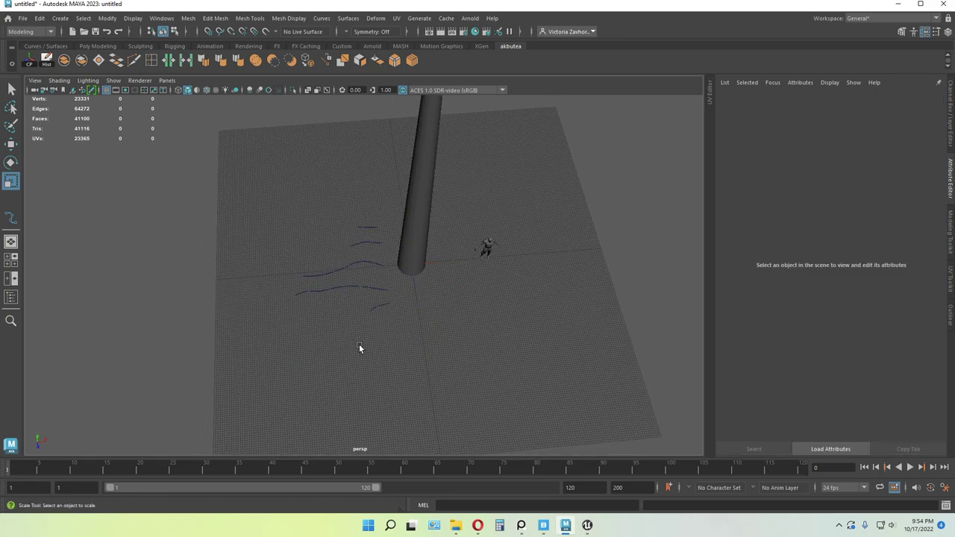
- Create a sweep mesh along the long wavy five-point branch curve next to the trunk
{"action": "left_click_drag", "start_coordinate": [359, 344], "coordinate": [401, 247], "text": "alt"}
{"action": "left_click", "coordinate": [380, 299]}
{"action": "left_click", "coordinate": [59, 18]}
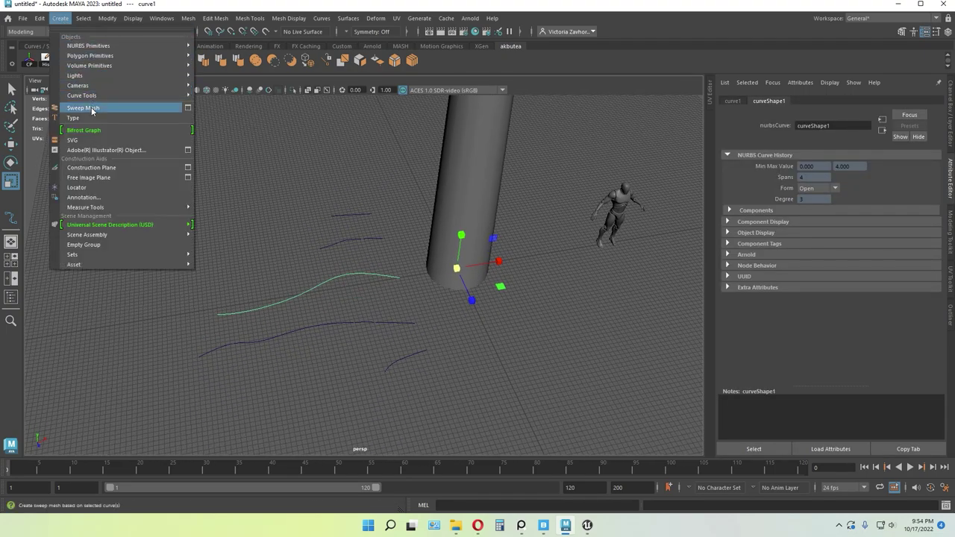
{"action": "left_click", "coordinate": [84, 108]}
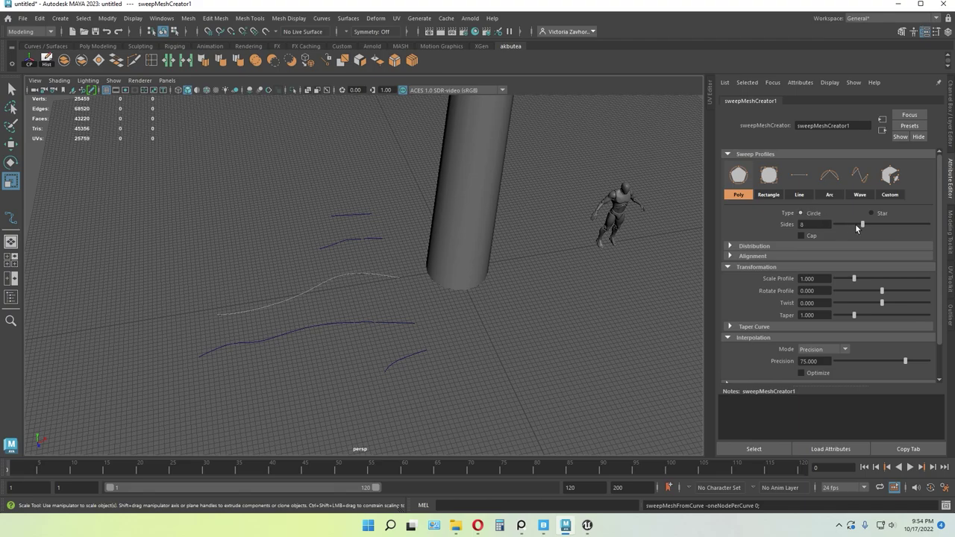
- Display wireframe over the shaded models to check the swept branch's mesh edges up close
{"action": "left_click", "coordinate": [206, 90]}
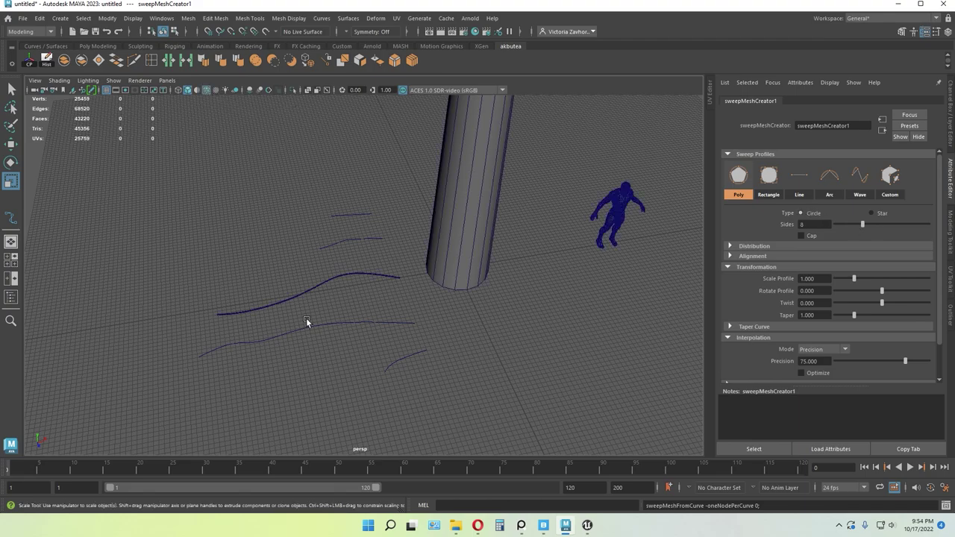
{"action": "scroll", "coordinate": [313, 321], "scroll_direction": "up", "scroll_amount": 4}
{"action": "middle_click_drag", "start_coordinate": [390, 272], "coordinate": [433, 241], "text": "alt"}
{"action": "middle_click_drag", "start_coordinate": [255, 335], "coordinate": [500, 225], "text": "alt"}
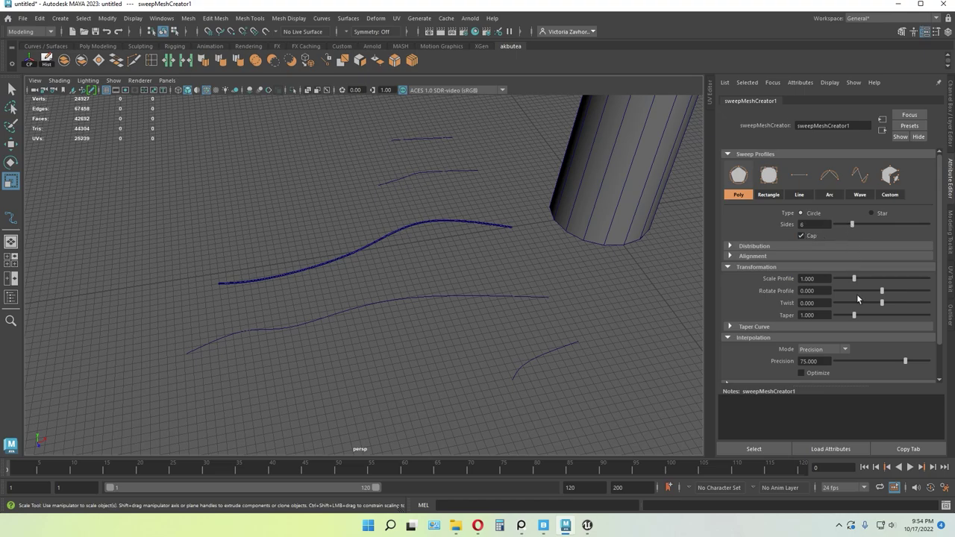
- Set the swept branch's profile scale to 20 and lower its taper to about 0.135
{"action": "left_click", "coordinate": [811, 279]}
{"action": "type", "text": "20"}
{"action": "key", "text": "Return"}
{"action": "left_click_drag", "start_coordinate": [851, 315], "coordinate": [837, 317]}
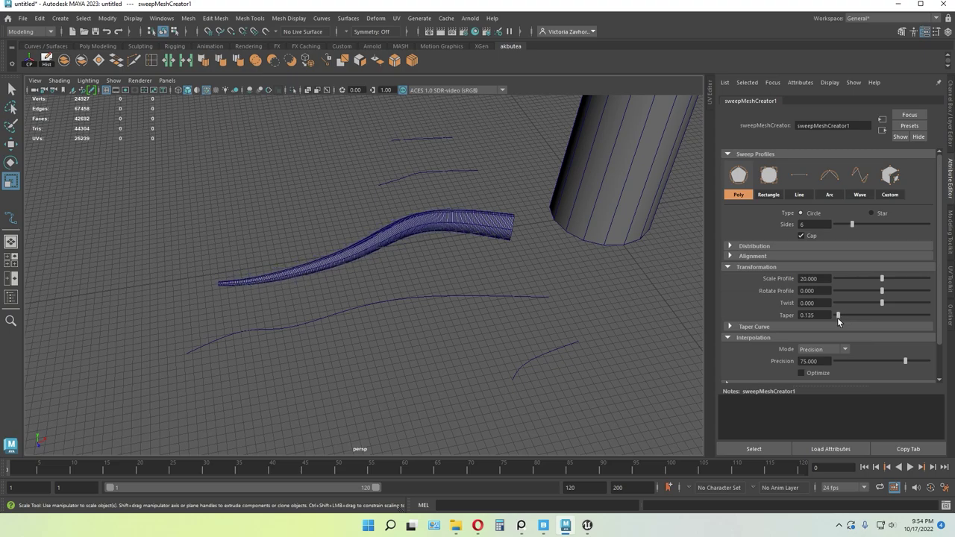
{"action": "scroll", "coordinate": [224, 323], "scroll_direction": "up", "scroll_amount": 4}
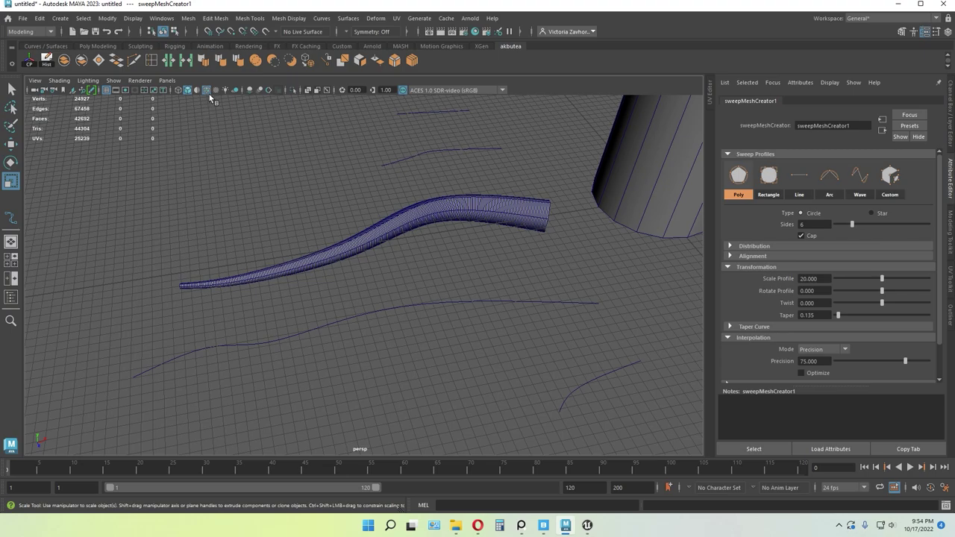
- Turn off the wireframe overlay and fine-tune the branch's taper to about 0.081 for a narrow tip
{"action": "left_click", "coordinate": [208, 91]}
{"action": "scroll", "coordinate": [229, 343], "scroll_direction": "up", "scroll_amount": 3}
{"action": "mouse_move", "coordinate": [230, 343]}
{"action": "left_mouse_down", "text": "alt"}
{"action": "mouse_move", "coordinate": [222, 321]}
{"action": "mouse_move", "coordinate": [206, 346]}
{"action": "mouse_move", "coordinate": [258, 376]}
{"action": "mouse_move", "coordinate": [483, 224]}
{"action": "mouse_move", "coordinate": [151, 367]}
{"action": "mouse_move", "coordinate": [611, 306]}
{"action": "left_mouse_up", "text": "alt"}
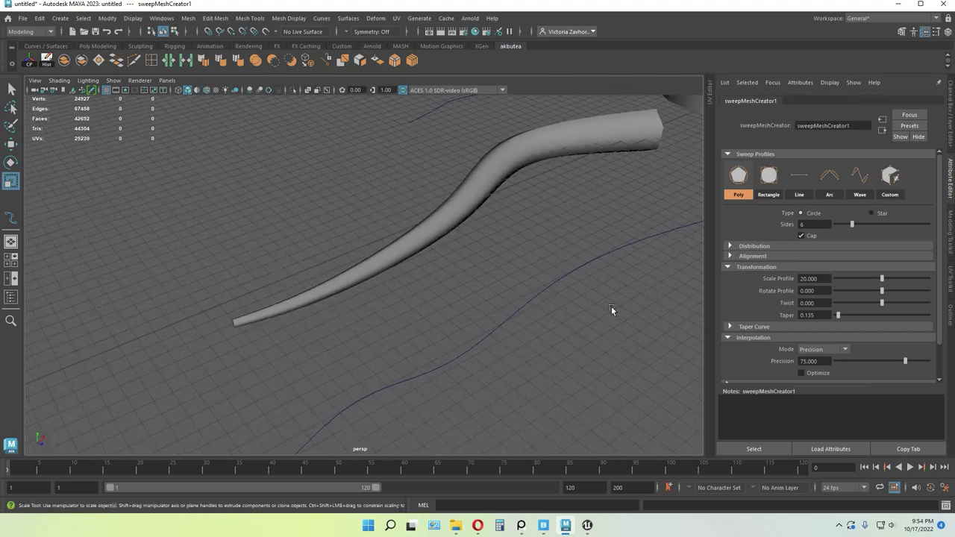
{"action": "left_click_drag", "start_coordinate": [835, 314], "coordinate": [833, 314]}
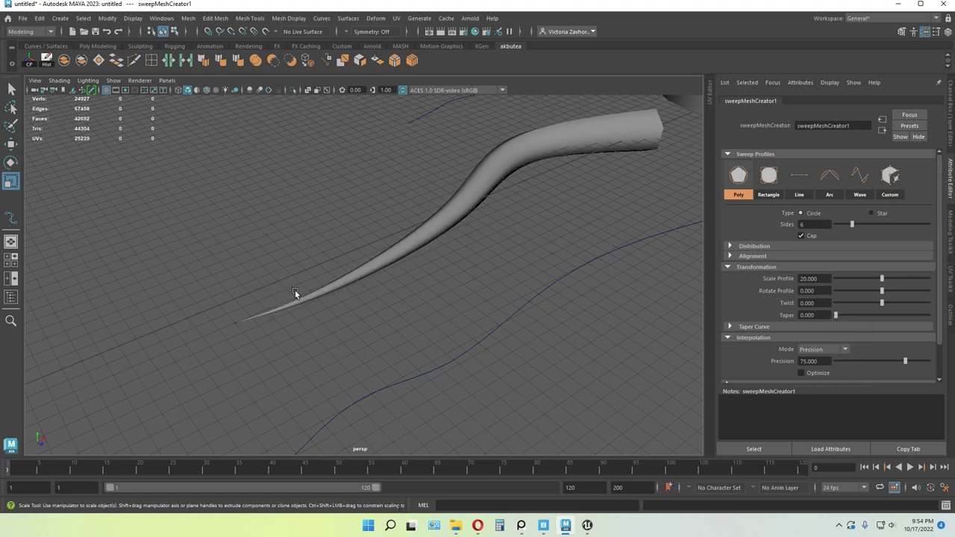
{"action": "left_click", "coordinate": [835, 315]}
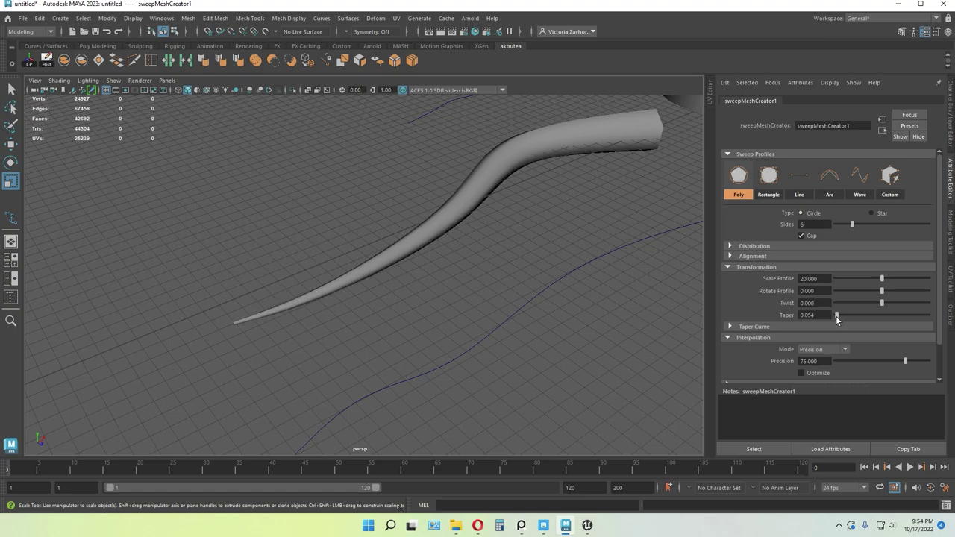
{"action": "left_click_drag", "start_coordinate": [836, 315], "coordinate": [837, 315]}
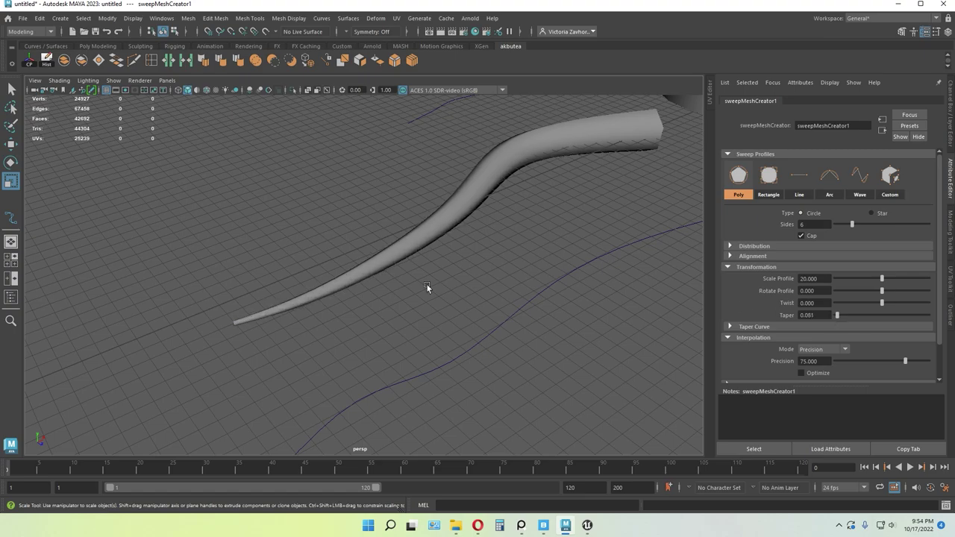
- Show wireframe on shaded again, enable Optimize for the branch sweep, and reduce its precision to about 31.35
{"action": "scroll", "coordinate": [373, 268], "scroll_direction": "down", "scroll_amount": 5}
{"action": "mouse_move", "coordinate": [511, 294]}
{"action": "left_mouse_down", "text": "alt"}
{"action": "mouse_move", "coordinate": [499, 284]}
{"action": "mouse_move", "coordinate": [388, 323]}
{"action": "mouse_move", "coordinate": [420, 347]}
{"action": "mouse_move", "coordinate": [415, 283]}
{"action": "mouse_move", "coordinate": [415, 307]}
{"action": "mouse_move", "coordinate": [350, 351]}
{"action": "mouse_move", "coordinate": [358, 321]}
{"action": "left_mouse_up", "text": "alt"}
{"action": "scroll", "coordinate": [362, 349], "scroll_direction": "up", "scroll_amount": 7}
{"action": "left_click", "coordinate": [207, 90]}
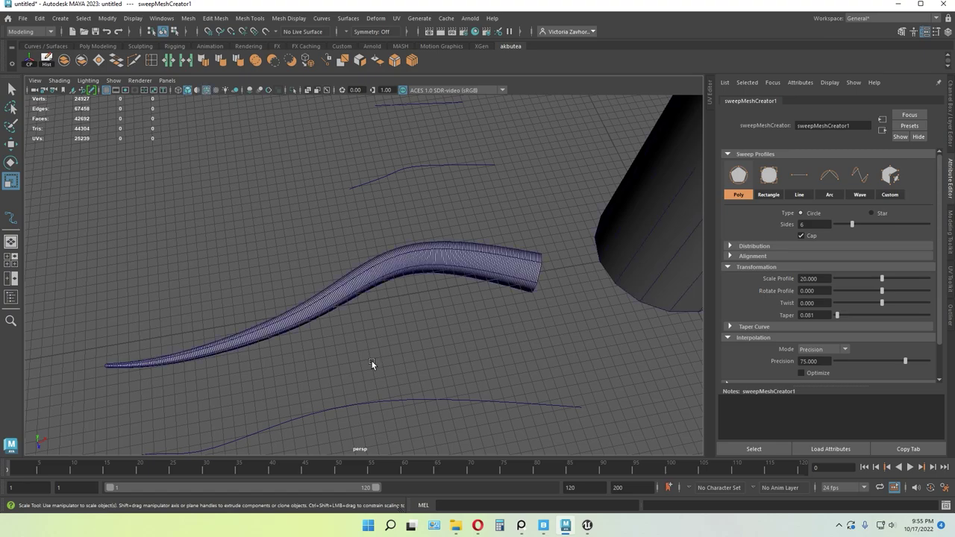
{"action": "middle_click_drag", "start_coordinate": [433, 344], "coordinate": [492, 296], "text": "alt"}
{"action": "left_click", "coordinate": [801, 373]}
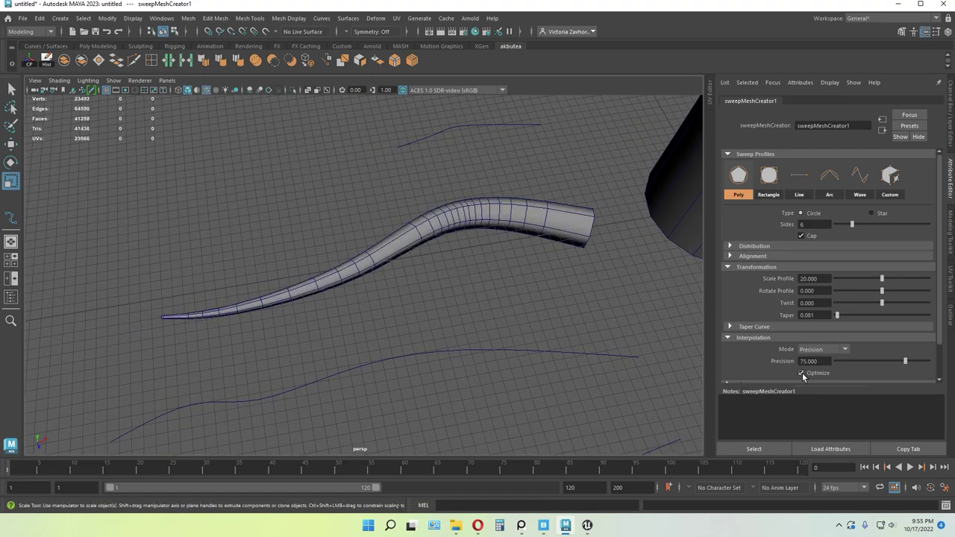
{"action": "left_click_drag", "start_coordinate": [903, 361], "coordinate": [863, 366]}
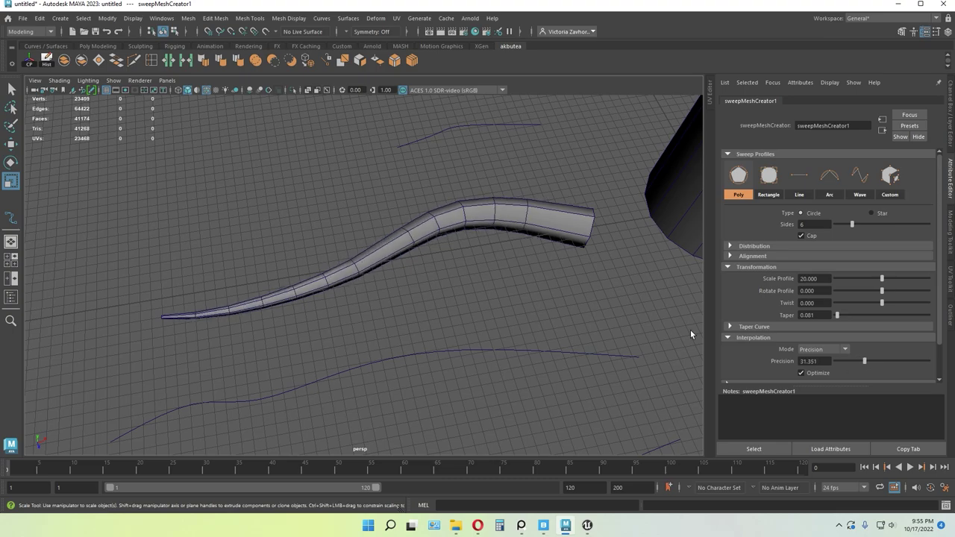
- Create a sweep mesh along the other long wavy curve lying beside the first swept branch
{"action": "left_click_drag", "start_coordinate": [496, 272], "coordinate": [401, 288], "text": "alt"}
{"action": "middle_click_drag", "start_coordinate": [415, 323], "coordinate": [398, 262], "text": "alt"}
{"action": "right_click_drag", "start_coordinate": [398, 263], "coordinate": [437, 276], "text": "alt"}
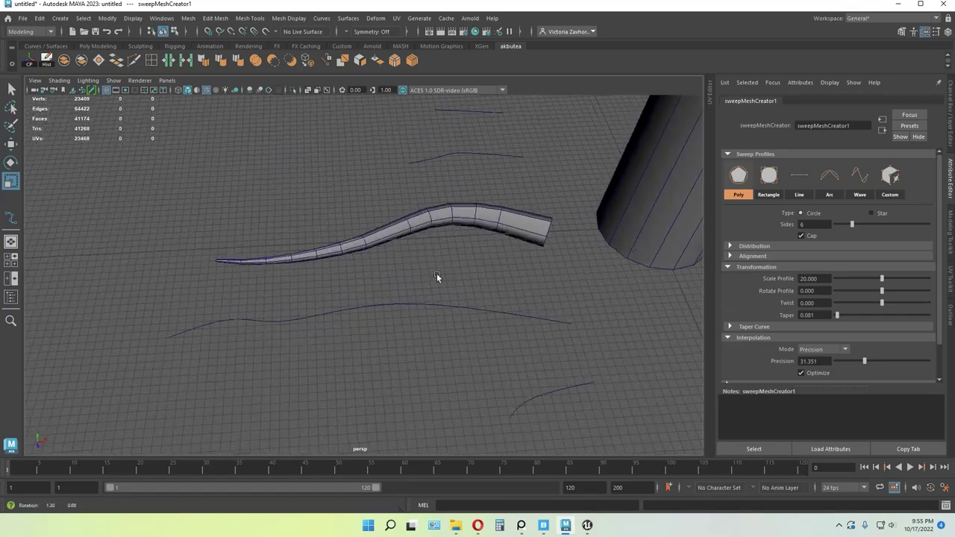
{"action": "middle_click_drag", "start_coordinate": [451, 272], "coordinate": [423, 291], "text": "alt"}
{"action": "left_click", "coordinate": [387, 326]}
{"action": "left_click", "coordinate": [391, 323]}
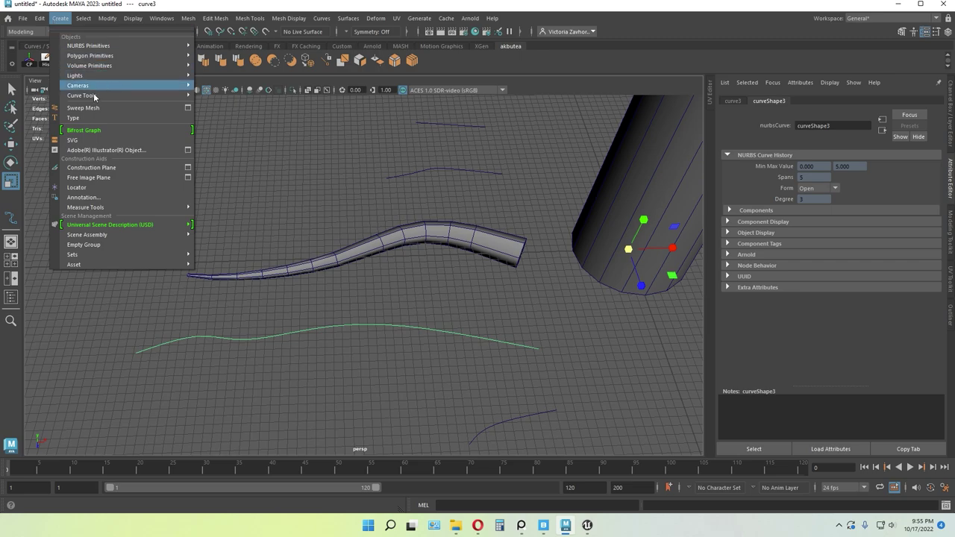
{"action": "left_click", "coordinate": [82, 107]}
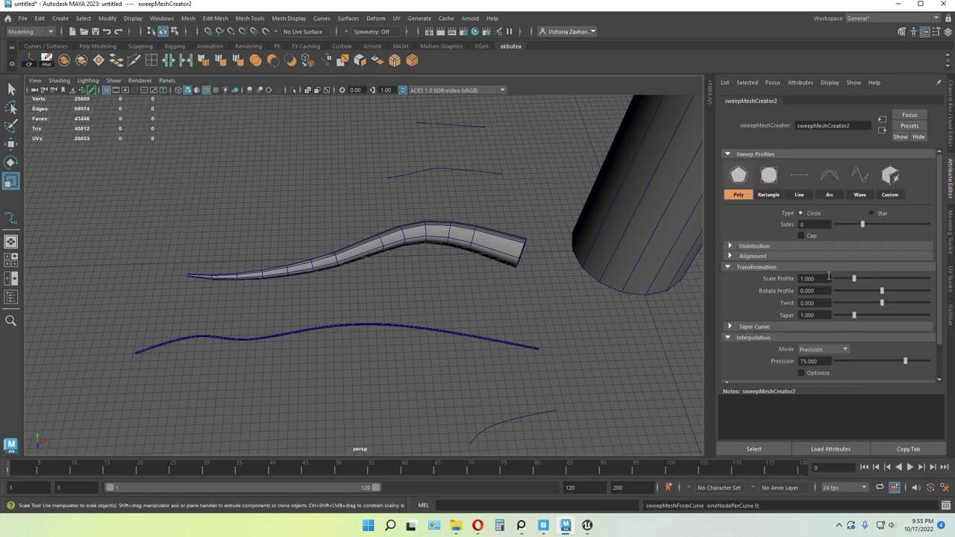
- Set the second branch's taper to about 0.054 and its profile scale to about 17.08
{"action": "left_click_drag", "start_coordinate": [826, 278], "coordinate": [780, 278]}
{"action": "type", "text": "20"}
{"action": "key", "text": "Return"}
{"action": "left_click_drag", "start_coordinate": [854, 316], "coordinate": [836, 318]}
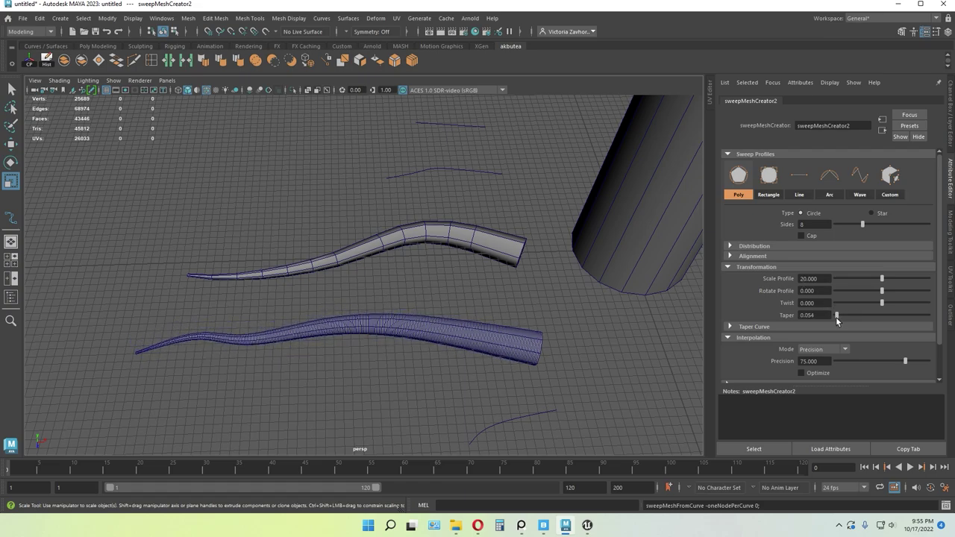
{"action": "left_click_drag", "start_coordinate": [880, 276], "coordinate": [874, 279]}
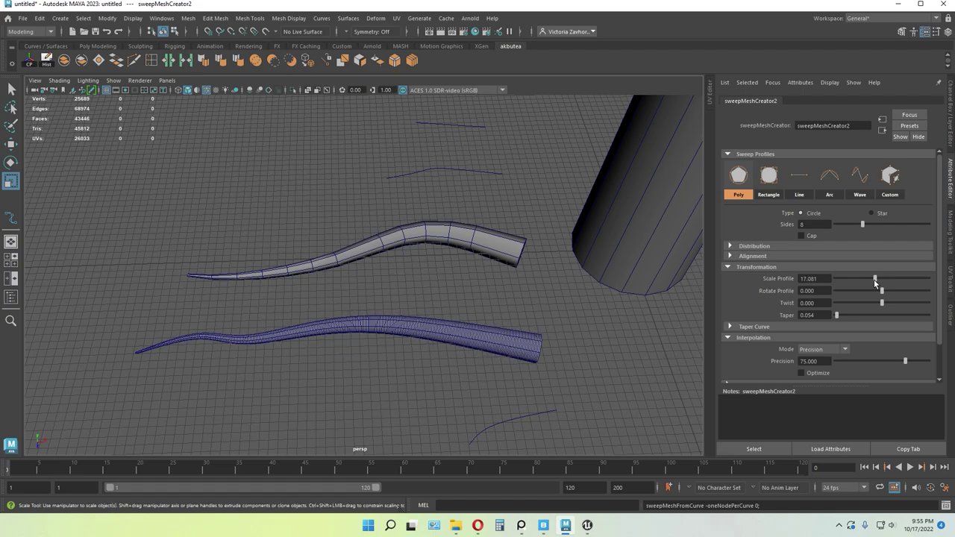
- Cap the second branch, reduce it to 6 sides, and optimize its interpolation with a precision of about 39.46
{"action": "left_click", "coordinate": [800, 236]}
{"action": "left_click_drag", "start_coordinate": [862, 225], "coordinate": [851, 227]}
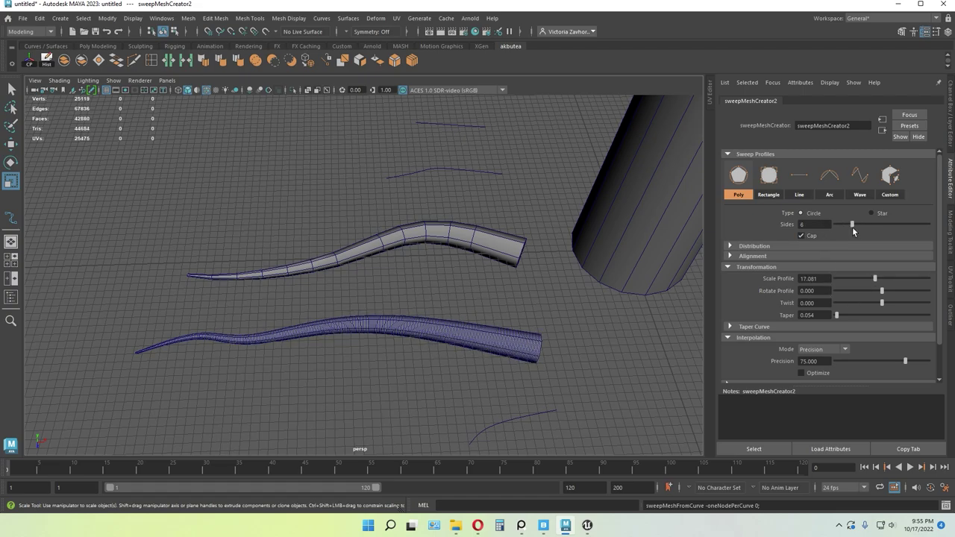
{"action": "left_click", "coordinate": [800, 372]}
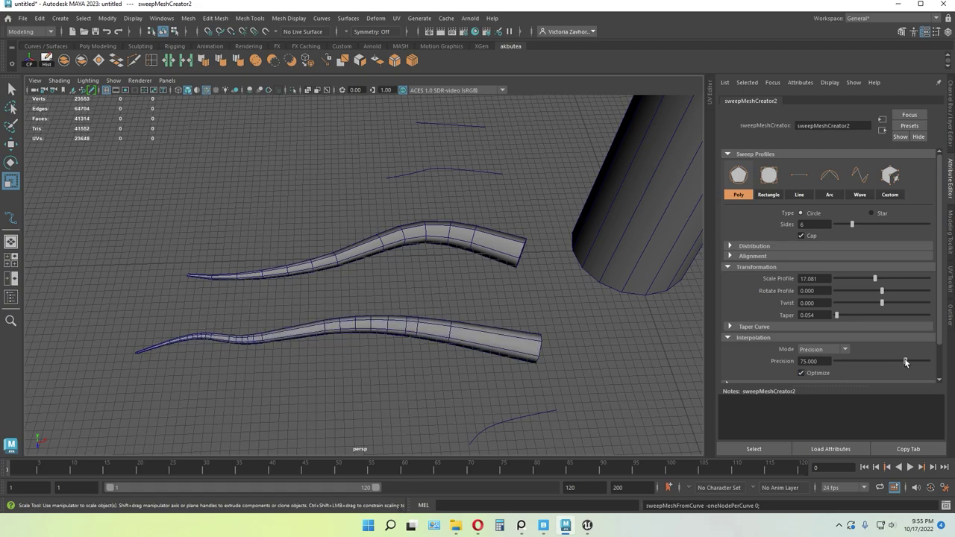
{"action": "left_click_drag", "start_coordinate": [904, 361], "coordinate": [871, 365]}
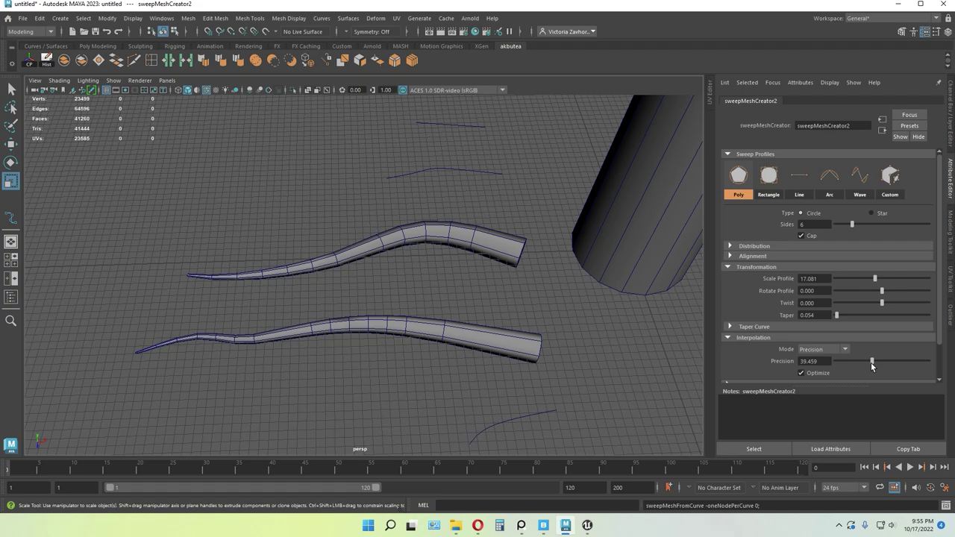
- Create a sweep mesh along the short curved line in front of the two long branches
{"action": "left_click_drag", "start_coordinate": [696, 337], "coordinate": [482, 351], "text": "alt"}
{"action": "left_click", "coordinate": [488, 344]}
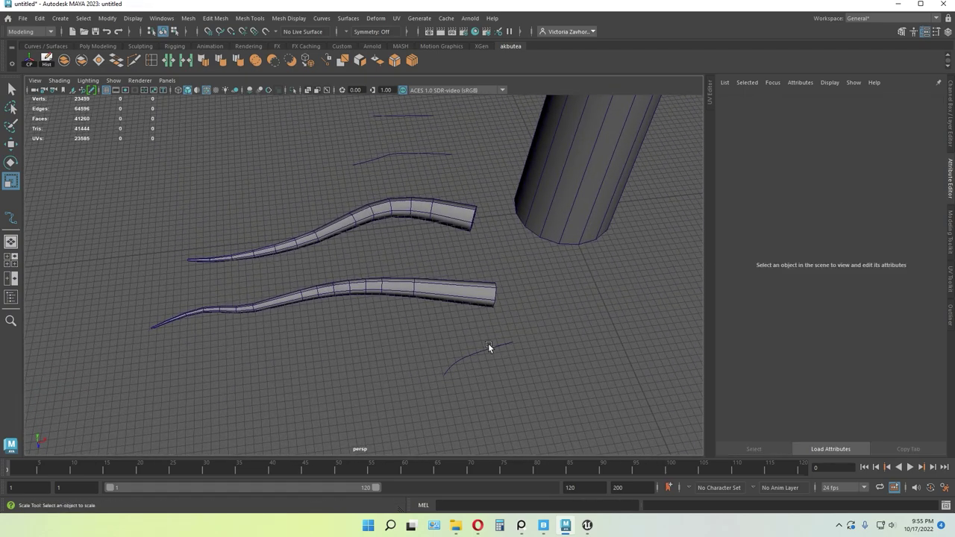
{"action": "left_click", "coordinate": [60, 18]}
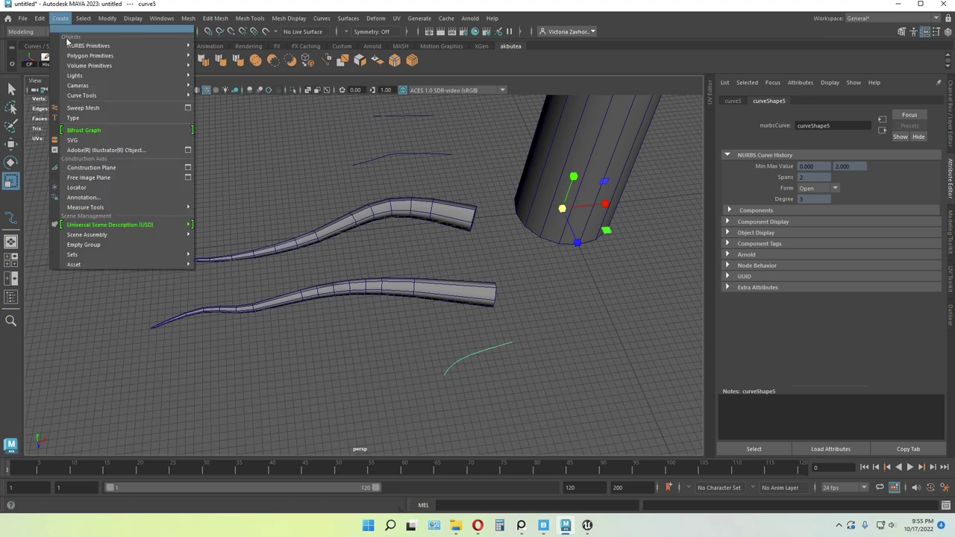
{"action": "left_click", "coordinate": [94, 109]}
{"action": "middle_click_drag", "start_coordinate": [502, 285], "coordinate": [449, 223], "text": "alt"}
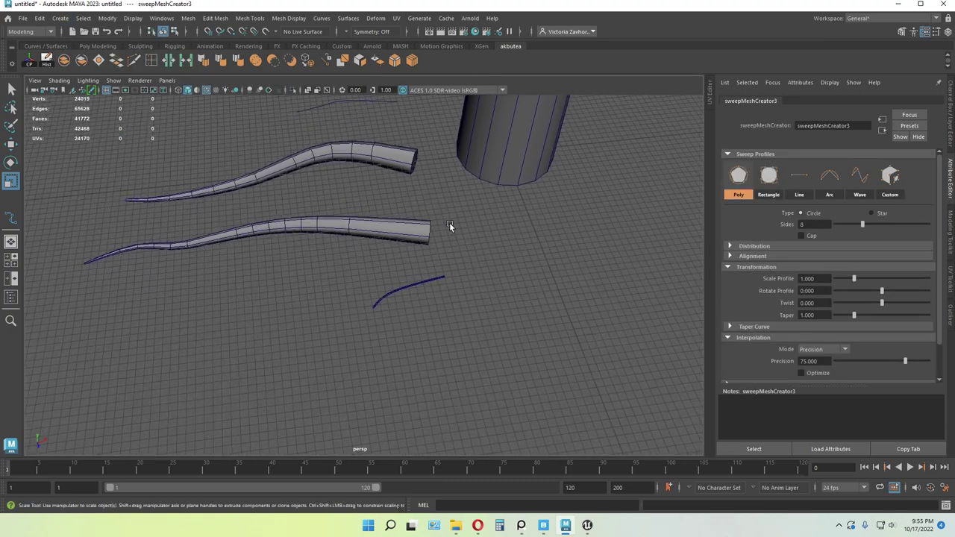
{"action": "right_click_drag", "start_coordinate": [449, 223], "coordinate": [546, 265], "text": "alt"}
{"action": "left_click_drag", "start_coordinate": [546, 267], "coordinate": [553, 250], "text": "alt"}
- Set the short branch's profile scale to about 7.24 and its taper to about 0.405
{"action": "left_click", "coordinate": [826, 280]}
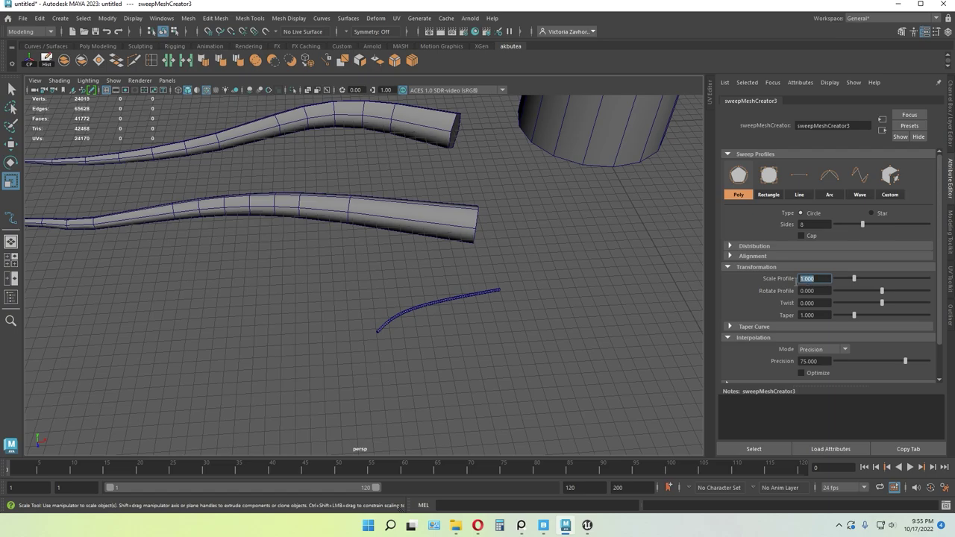
{"action": "type", "text": "10"}
{"action": "key", "text": "Return"}
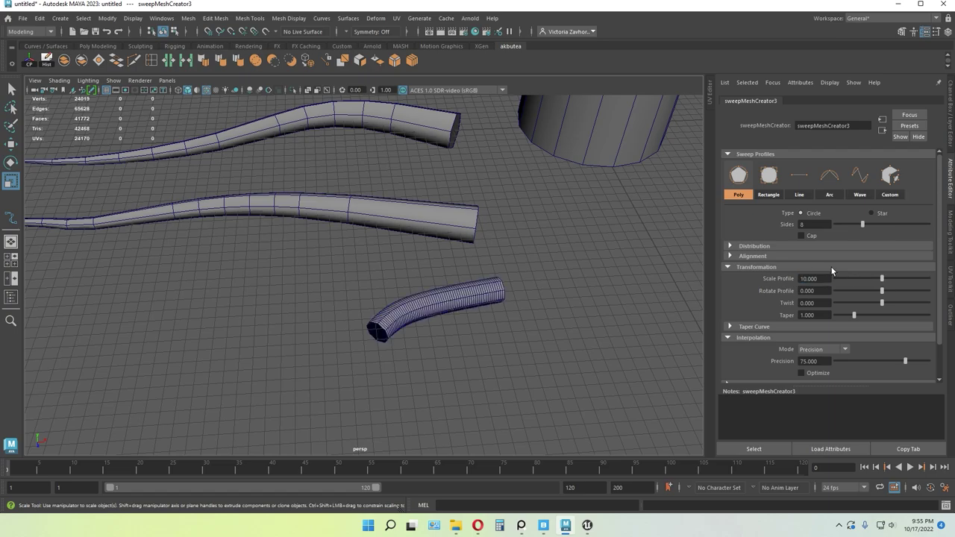
{"action": "left_click_drag", "start_coordinate": [854, 315], "coordinate": [845, 314]}
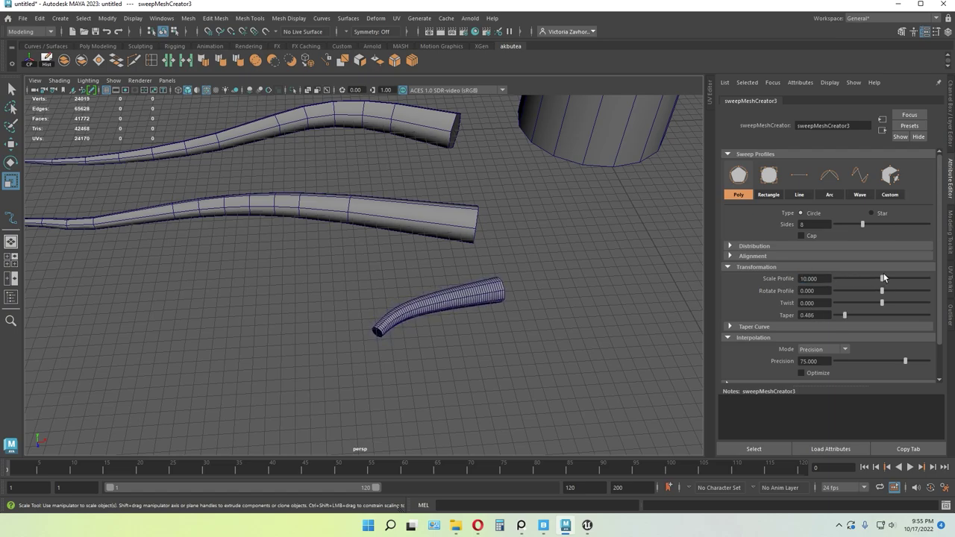
{"action": "left_click_drag", "start_coordinate": [881, 278], "coordinate": [867, 279]}
{"action": "left_click_drag", "start_coordinate": [850, 313], "coordinate": [842, 316]}
{"action": "left_click_drag", "start_coordinate": [447, 302], "coordinate": [475, 249], "text": "alt"}
- Give the short branch 6 sides and a cap, and optimize its interpolation with a precision of about 51.35
{"action": "left_click_drag", "start_coordinate": [862, 224], "coordinate": [853, 224]}
{"action": "left_click", "coordinate": [802, 373]}
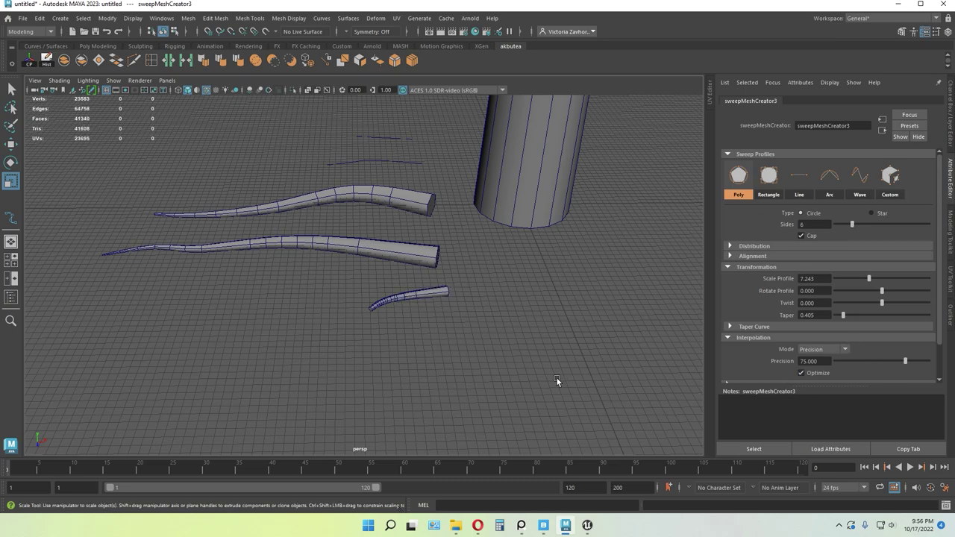
{"action": "right_click_drag", "start_coordinate": [556, 383], "coordinate": [954, 379], "text": "alt"}
{"action": "left_click_drag", "start_coordinate": [905, 361], "coordinate": [881, 364]}
{"action": "scroll", "coordinate": [501, 306], "scroll_direction": "down", "scroll_amount": 7}
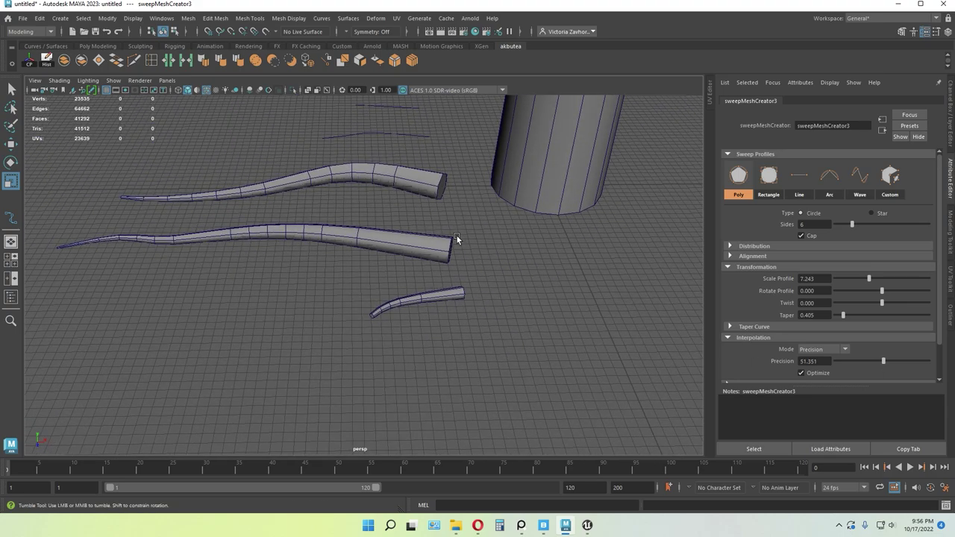
- Create a capped sweep mesh along the slightly bent curve behind the first long branch
{"action": "left_click_drag", "start_coordinate": [453, 238], "coordinate": [434, 373], "text": "alt"}
{"action": "scroll", "coordinate": [394, 228], "scroll_direction": "up", "scroll_amount": 5}
{"action": "left_click", "coordinate": [418, 228]}
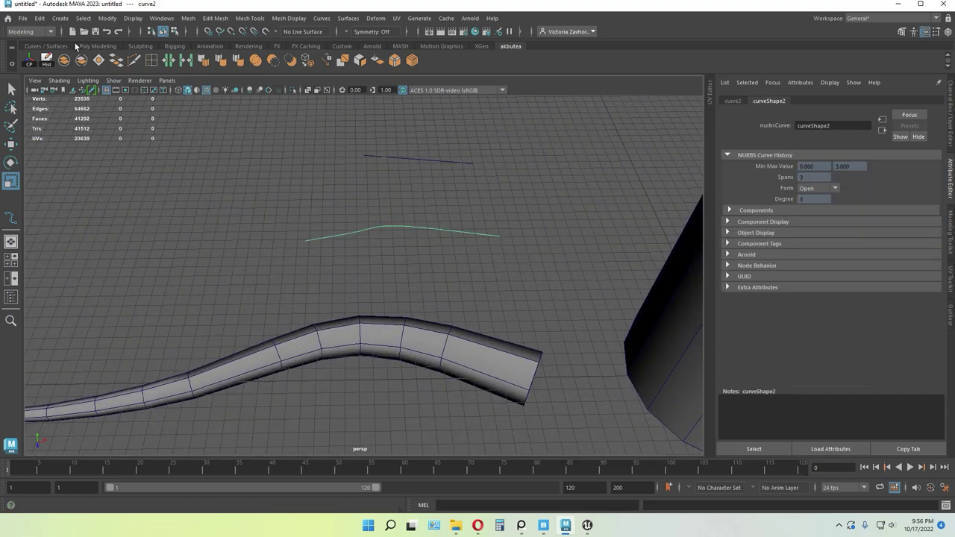
{"action": "left_click", "coordinate": [59, 18]}
{"action": "left_click", "coordinate": [82, 107]}
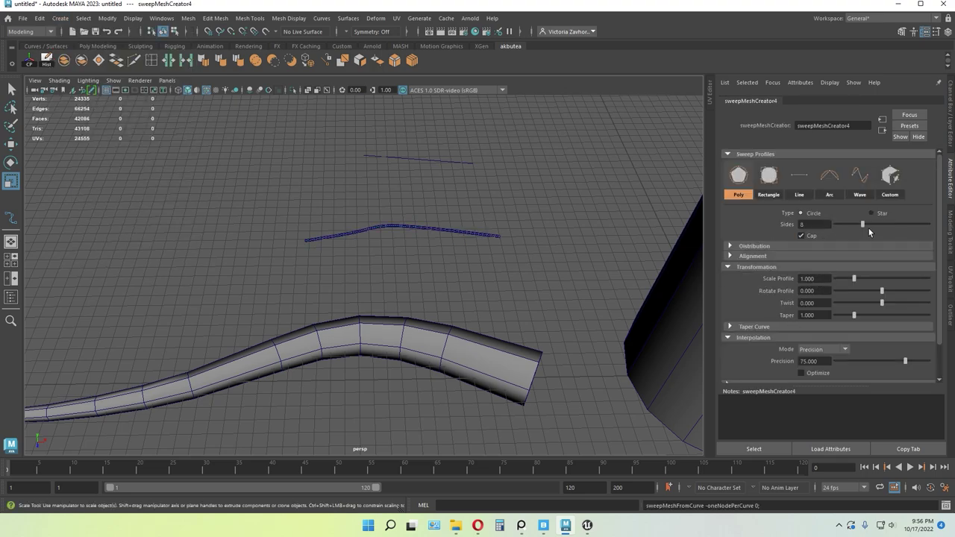
- Set the bent twig's sweep to 6 sides with a profile scale of 5 and a taper of about 0.297
{"action": "left_click_drag", "start_coordinate": [820, 277], "coordinate": [793, 280]}
{"action": "key", "text": "Return"}
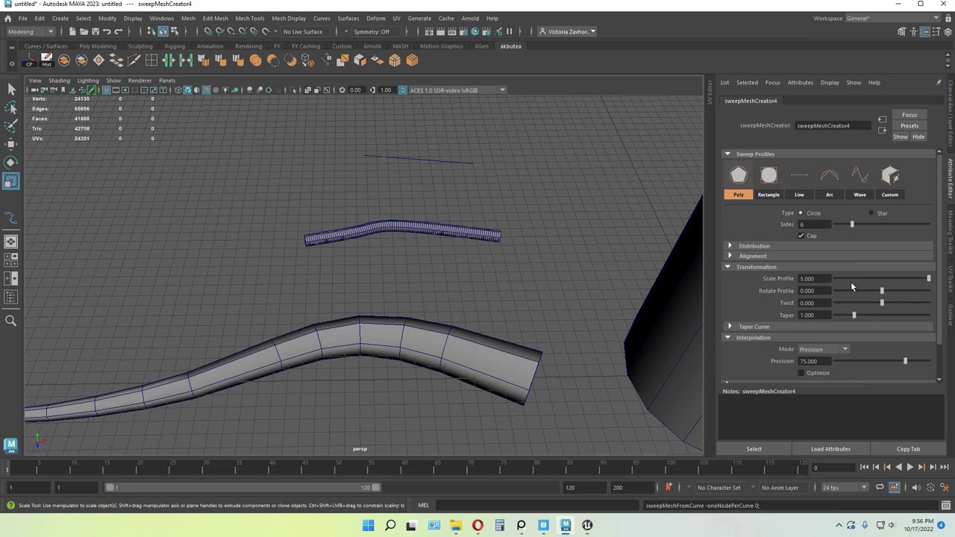
{"action": "left_click_drag", "start_coordinate": [928, 277], "coordinate": [948, 275]}
{"action": "left_click_drag", "start_coordinate": [854, 315], "coordinate": [839, 317]}
- Enable Optimize for the bent twig's sweep and lower its precision to reduce the edge loops
{"action": "scroll", "coordinate": [446, 247], "scroll_direction": "down", "scroll_amount": 4}
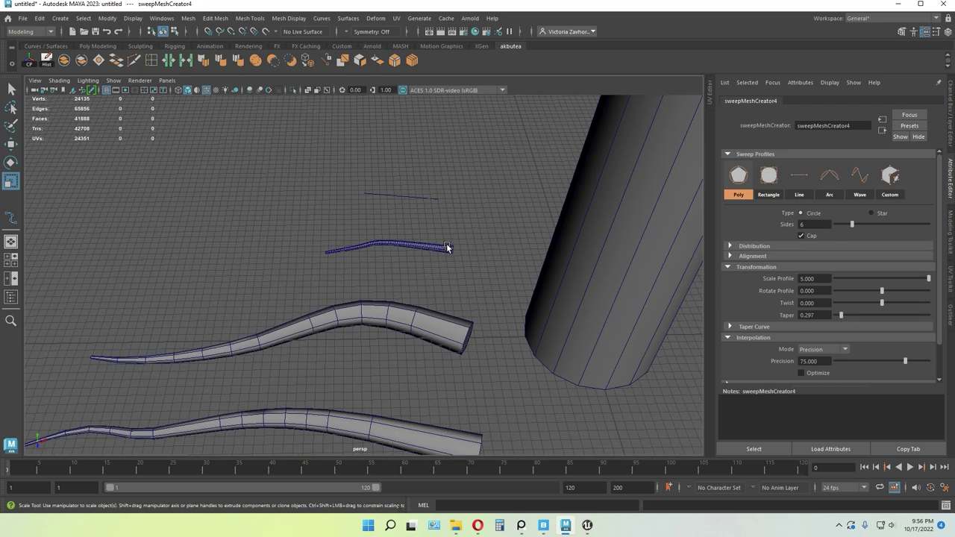
{"action": "left_click_drag", "start_coordinate": [447, 246], "coordinate": [393, 248], "text": "alt"}
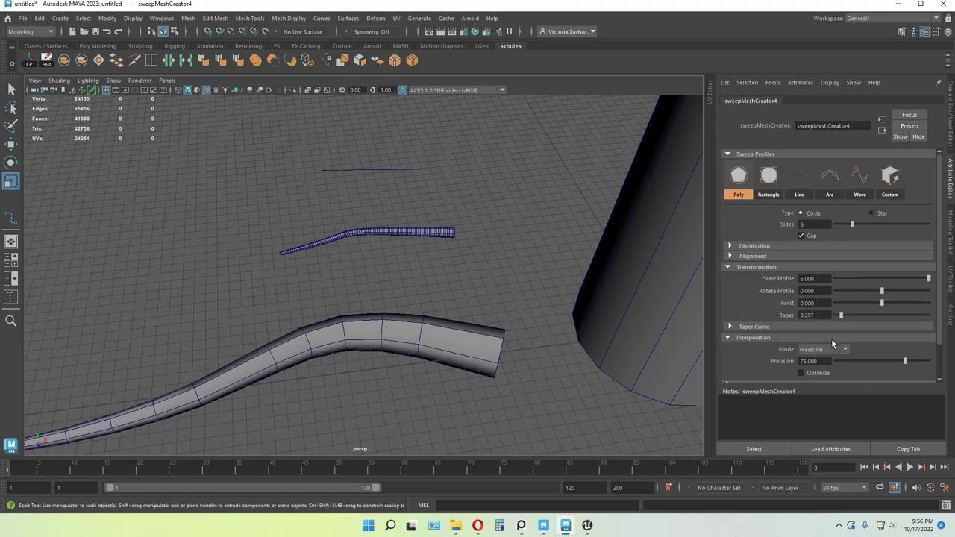
{"action": "left_click", "coordinate": [801, 373]}
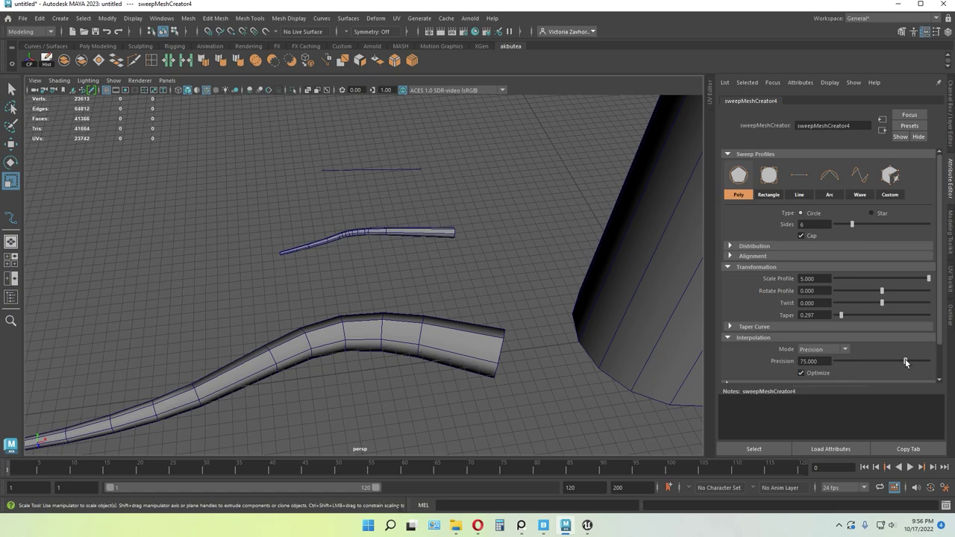
{"action": "left_click_drag", "start_coordinate": [904, 361], "coordinate": [876, 361]}
- Create a capped sweep mesh along the last remaining curve, the short, nearly straight one
{"action": "left_click_drag", "start_coordinate": [462, 223], "coordinate": [384, 276], "text": "alt"}
{"action": "left_click", "coordinate": [372, 232]}
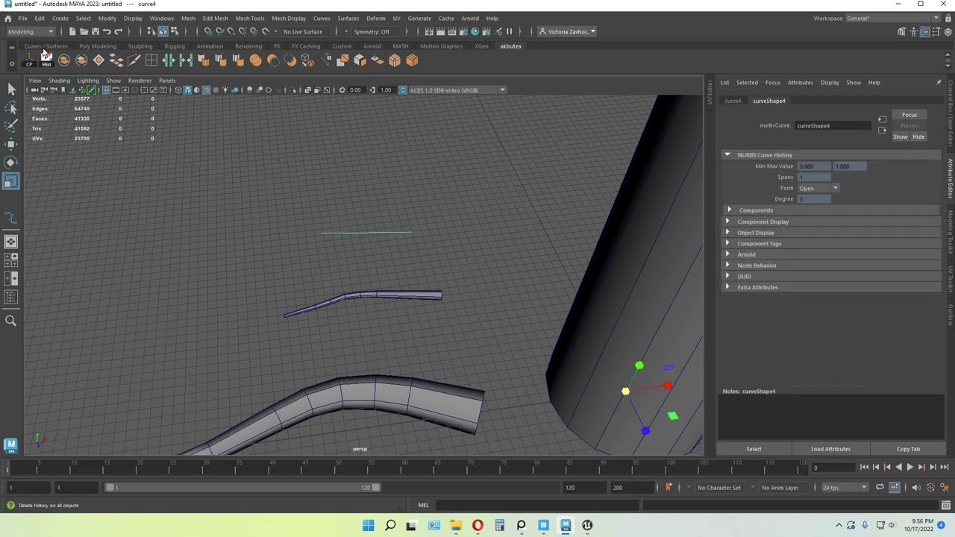
{"action": "left_click", "coordinate": [60, 18]}
{"action": "left_click", "coordinate": [83, 107]}
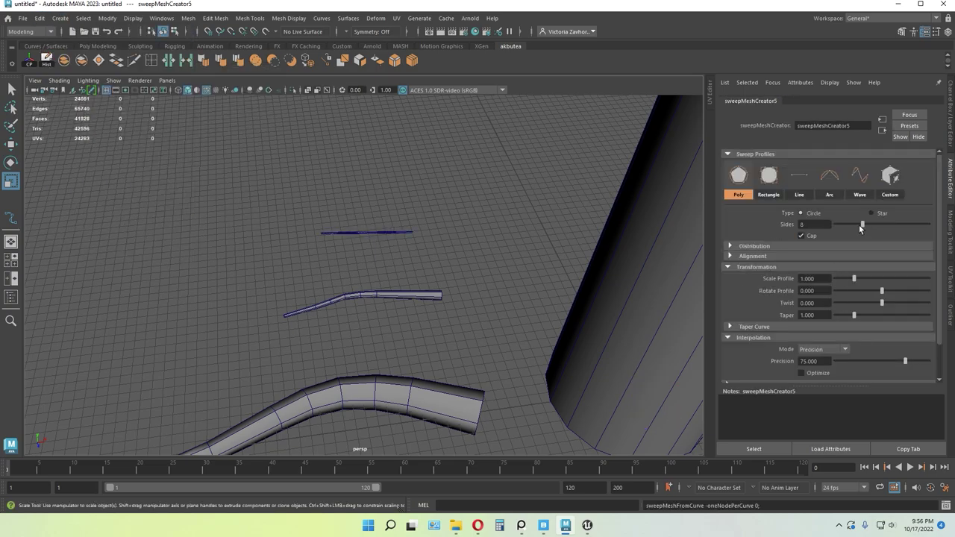
- Set the straight twig's sweep to 6 sides, enable Optimize, and raise its profile scale to 5
{"action": "left_click_drag", "start_coordinate": [853, 229], "coordinate": [848, 230]}
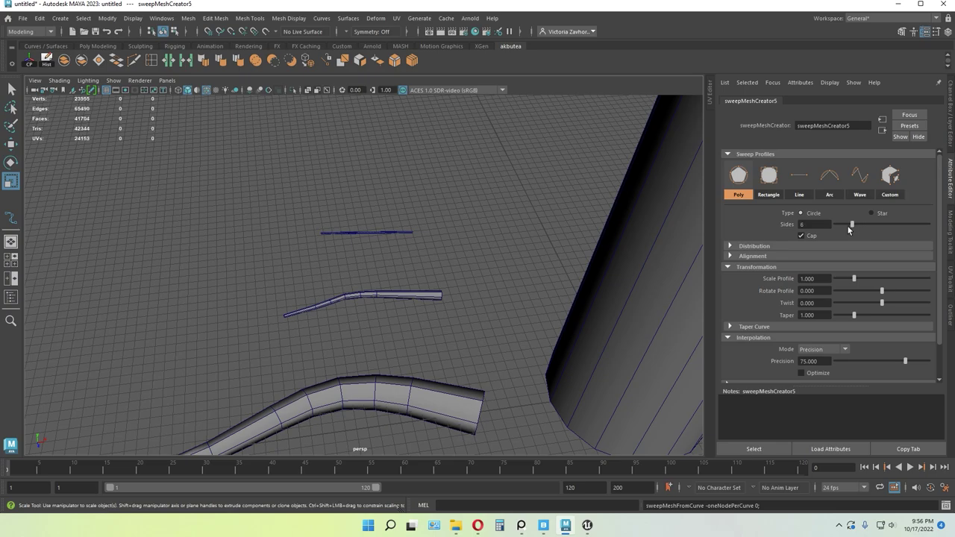
{"action": "left_click", "coordinate": [801, 373]}
{"action": "left_click_drag", "start_coordinate": [855, 279], "coordinate": [951, 279]}
{"action": "left_click_drag", "start_coordinate": [537, 265], "coordinate": [209, 366], "text": "alt"}
{"action": "middle_click_drag", "start_coordinate": [209, 366], "coordinate": [326, 326], "text": "alt"}
{"action": "right_click_drag", "start_coordinate": [326, 326], "coordinate": [598, 346], "text": "alt"}
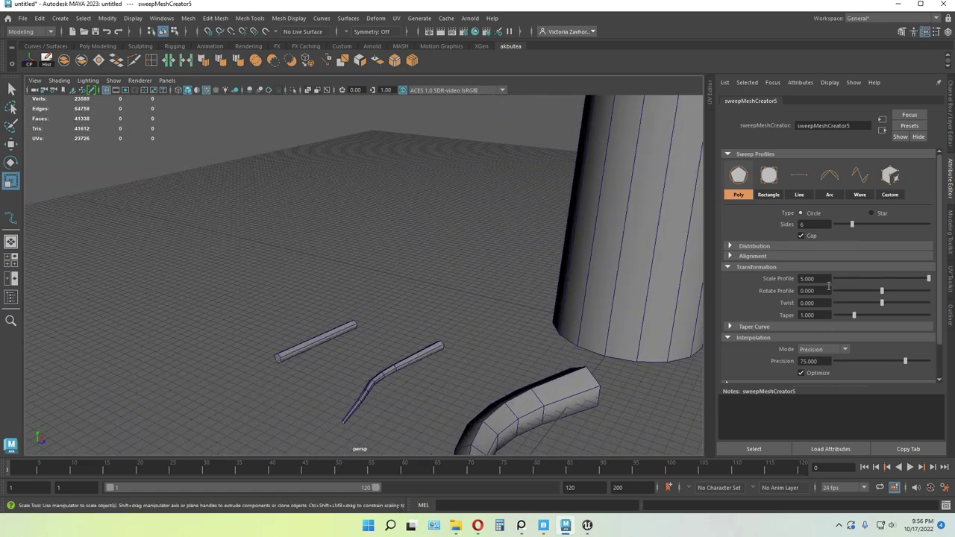
- Give the straight twig's sweep a taper of about 0.378 and a profile scale of about 7.892
{"action": "left_click_drag", "start_coordinate": [828, 286], "coordinate": [797, 284]}
{"action": "key", "text": "Return"}
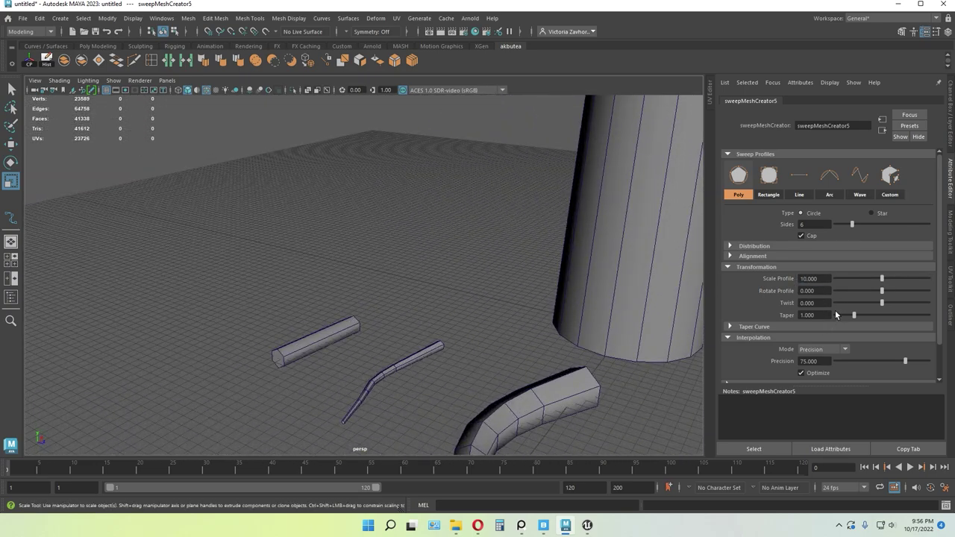
{"action": "left_click_drag", "start_coordinate": [856, 317], "coordinate": [841, 315]}
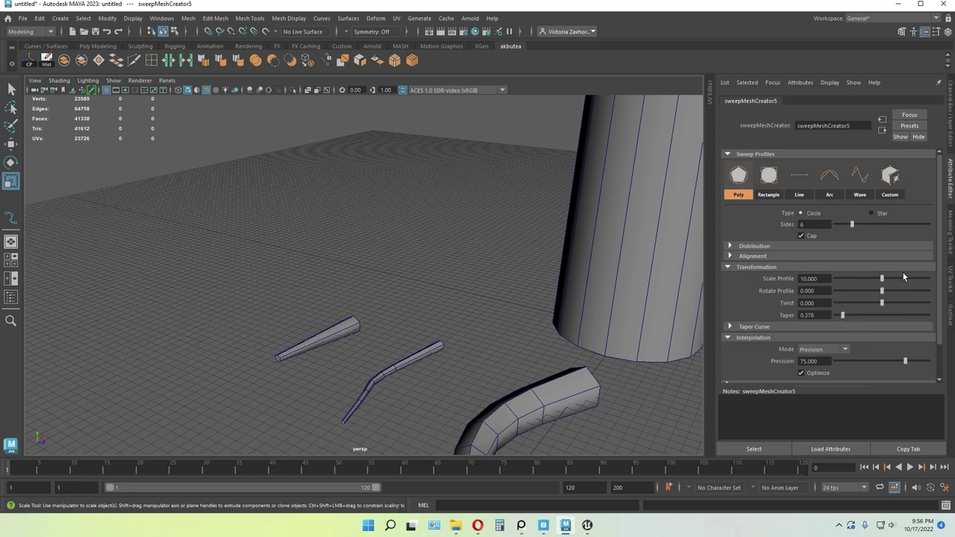
{"action": "left_click_drag", "start_coordinate": [881, 278], "coordinate": [871, 277]}
- Delete the construction history of all five swept branch meshes beside the trunk
{"action": "key", "text": "f"}
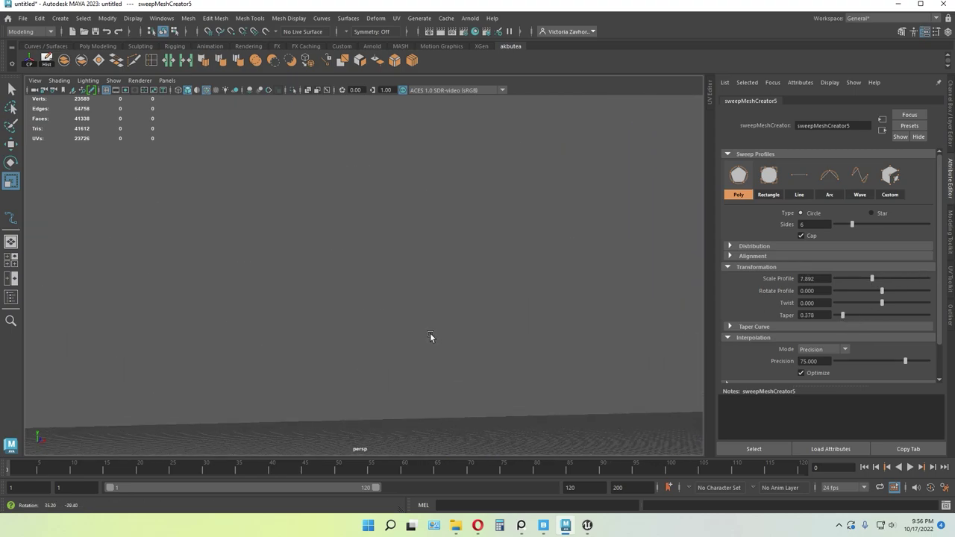
{"action": "left_click_drag", "start_coordinate": [442, 365], "coordinate": [462, 346], "text": "alt"}
{"action": "middle_click_drag", "start_coordinate": [448, 291], "coordinate": [417, 310], "text": "alt"}
{"action": "right_click_drag", "start_coordinate": [418, 309], "coordinate": [446, 341], "text": "alt"}
{"action": "left_click_drag", "start_coordinate": [446, 341], "coordinate": [444, 334], "text": "alt"}
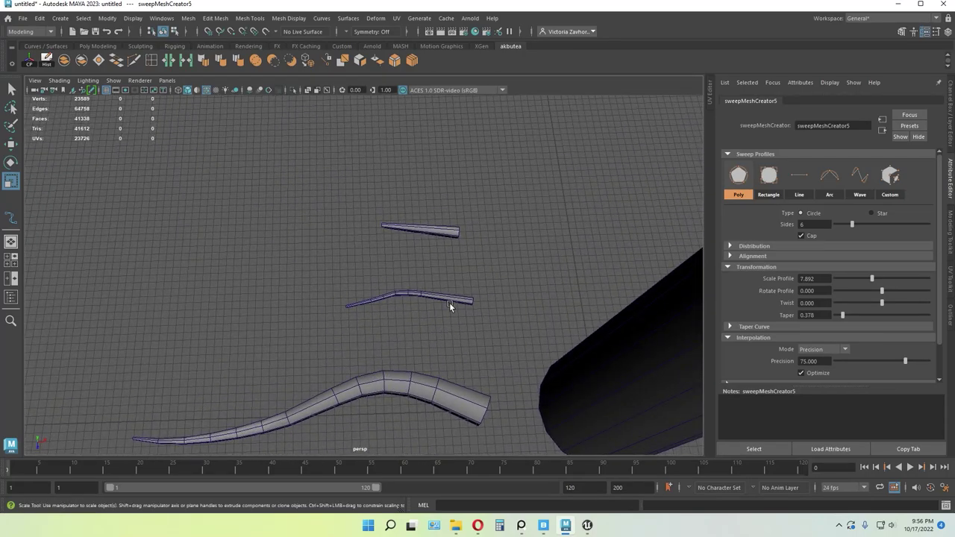
{"action": "right_click_drag", "start_coordinate": [466, 344], "coordinate": [431, 366], "text": "alt"}
{"action": "left_click_drag", "start_coordinate": [431, 366], "coordinate": [412, 335], "text": "alt"}
{"action": "key", "text": "q"}
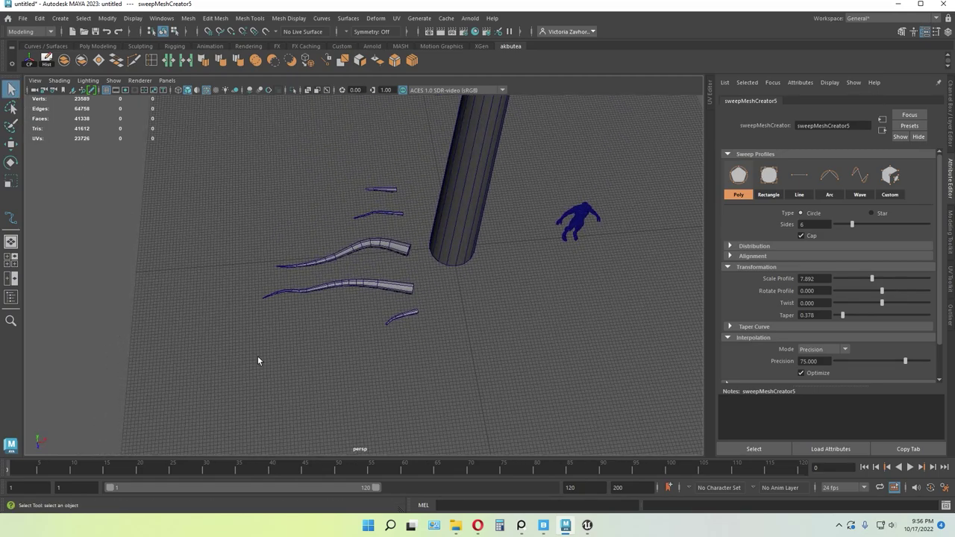
{"action": "left_click", "coordinate": [292, 223]}
{"action": "scroll", "coordinate": [348, 196], "scroll_direction": "down", "scroll_amount": 5}
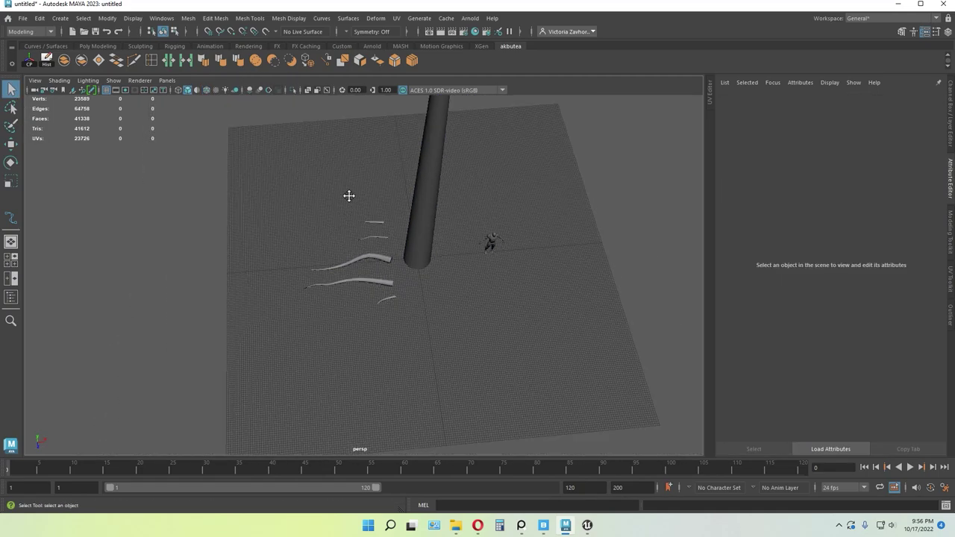
{"action": "left_click_drag", "start_coordinate": [347, 196], "coordinate": [277, 272], "text": "alt"}
{"action": "left_click_drag", "start_coordinate": [257, 223], "coordinate": [348, 398]}
{"action": "scroll", "coordinate": [351, 377], "scroll_direction": "up", "scroll_amount": 4}
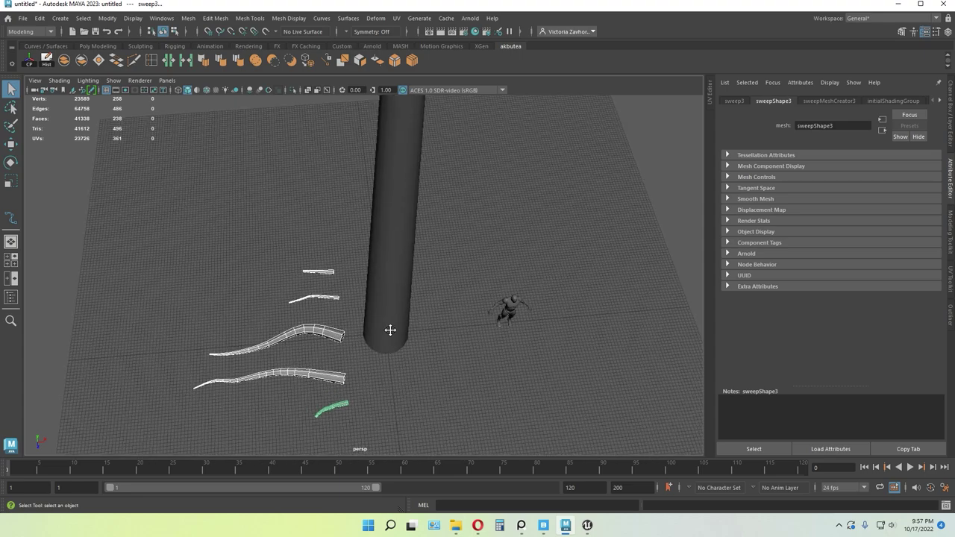
{"action": "left_click", "coordinate": [46, 59]}
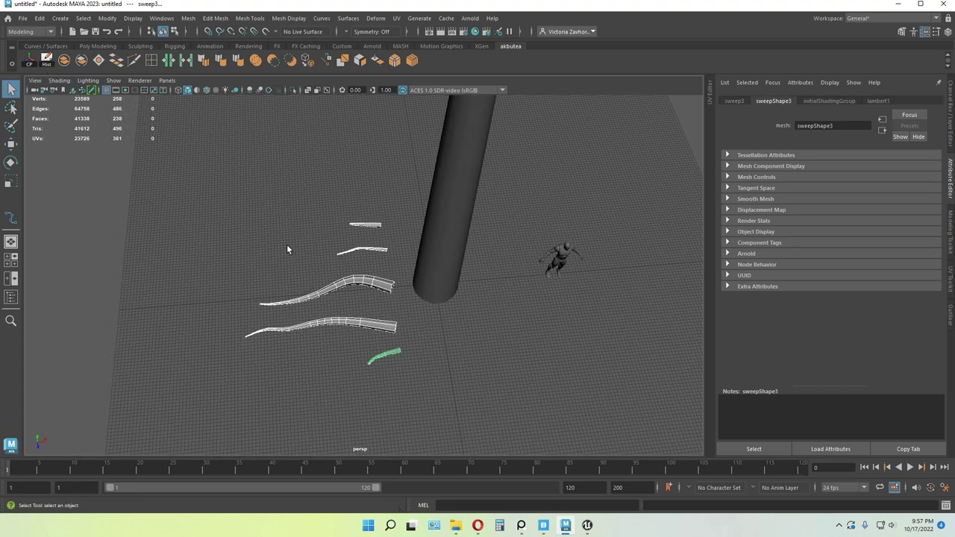
- Select only the five branch meshes and move them along X away from the trunk, clear of their guide curves
{"action": "left_click", "coordinate": [392, 351]}
{"action": "left_click", "coordinate": [391, 354]}
{"action": "left_click", "coordinate": [385, 328]}
{"action": "left_click", "coordinate": [378, 284]}
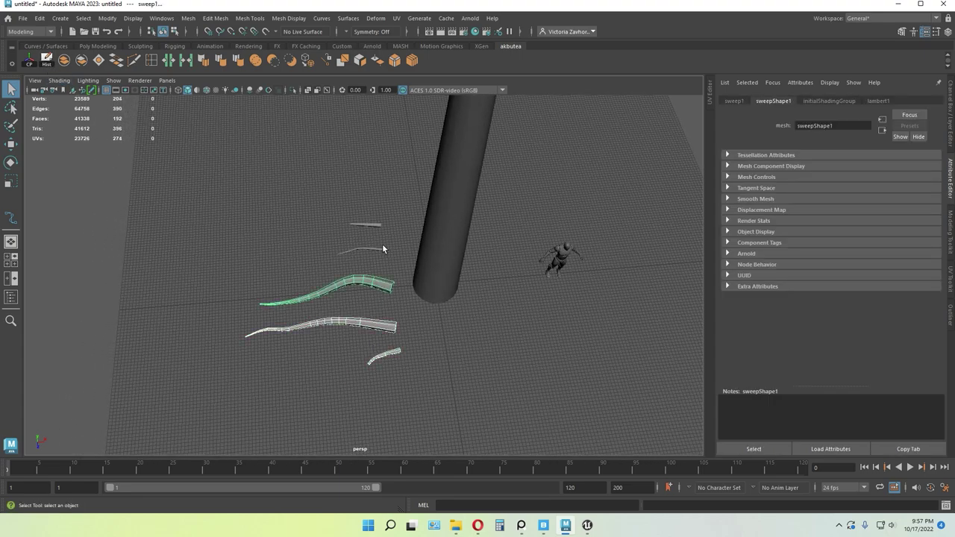
{"action": "left_click", "coordinate": [381, 250]}
{"action": "left_click", "coordinate": [374, 227], "text": "shift"}
{"action": "key", "text": "w"}
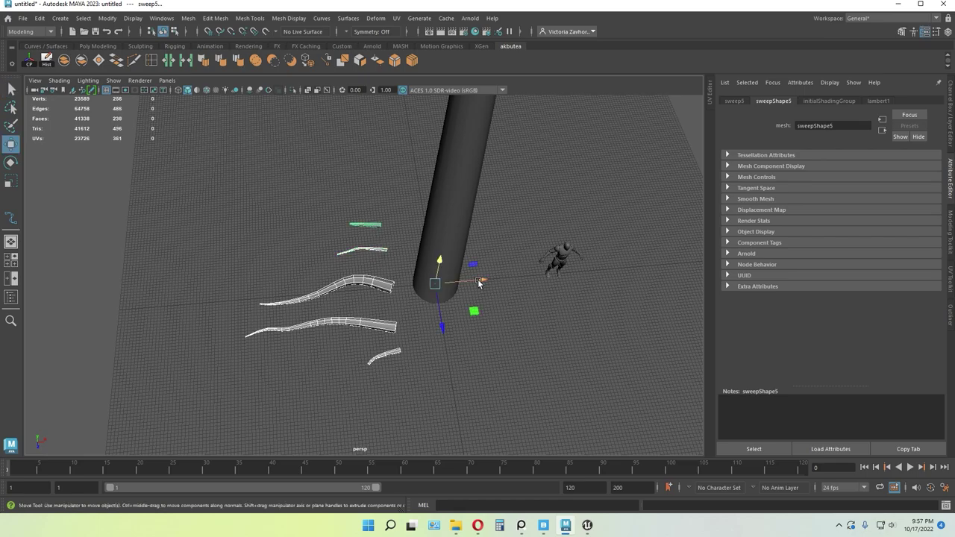
{"action": "left_click_drag", "start_coordinate": [457, 278], "coordinate": [263, 300]}
- Move the five guide curves along X well beyond the grid, and bring the branch meshes back beside the trunk
{"action": "left_click_drag", "start_coordinate": [338, 199], "coordinate": [402, 334]}
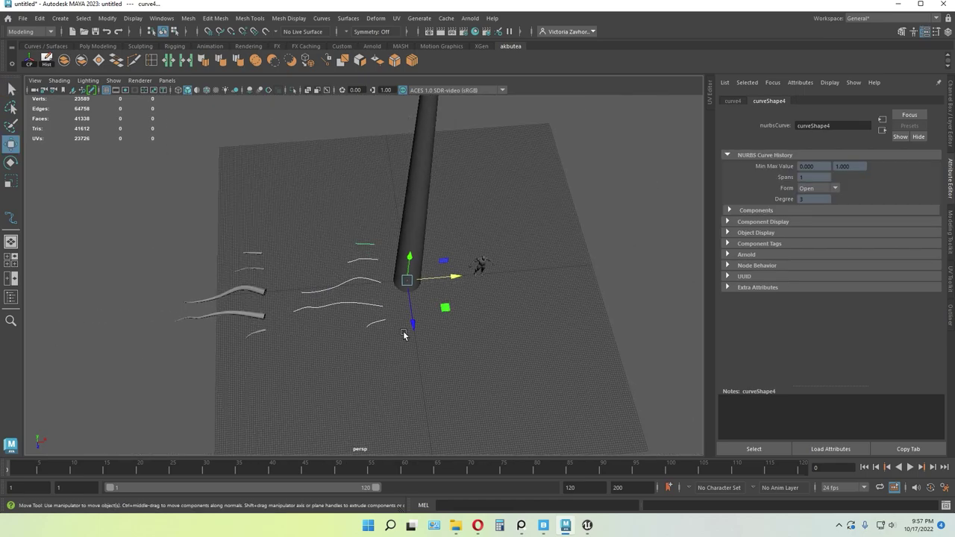
{"action": "left_click_drag", "start_coordinate": [440, 273], "coordinate": [234, 273]}
{"action": "left_click_drag", "start_coordinate": [490, 311], "coordinate": [422, 210]}
{"action": "left_click_drag", "start_coordinate": [512, 253], "coordinate": [604, 240]}
{"action": "left_click", "coordinate": [580, 315]}
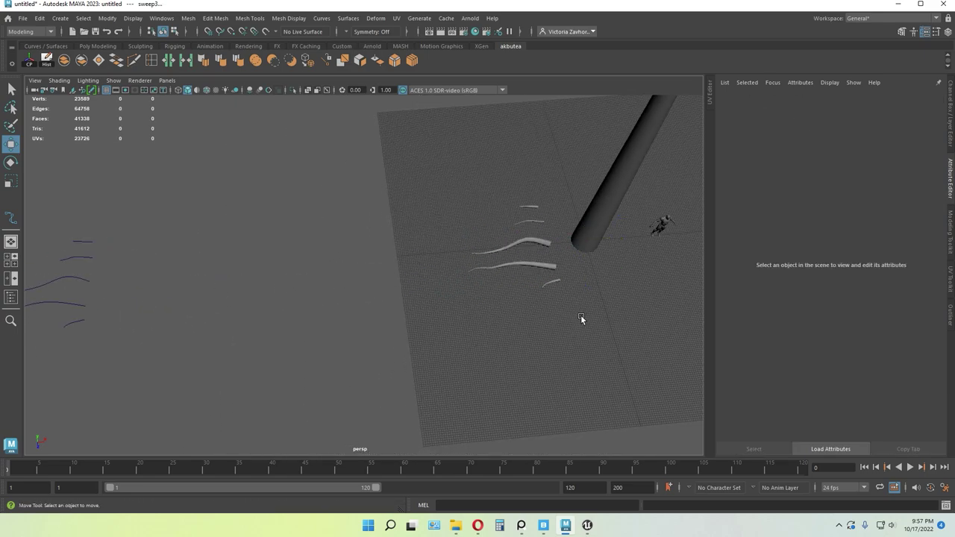
- Try deleting the wide end-cap faces of the branches, starting with the short curved one and the two large ones
{"action": "middle_click_drag", "start_coordinate": [580, 314], "coordinate": [403, 355], "text": "alt"}
{"action": "scroll", "coordinate": [335, 366], "scroll_direction": "up", "scroll_amount": 8}
{"action": "left_click_drag", "start_coordinate": [333, 367], "coordinate": [461, 283], "text": "alt"}
{"action": "left_click", "coordinate": [323, 290]}
{"action": "key", "text": "F11"}
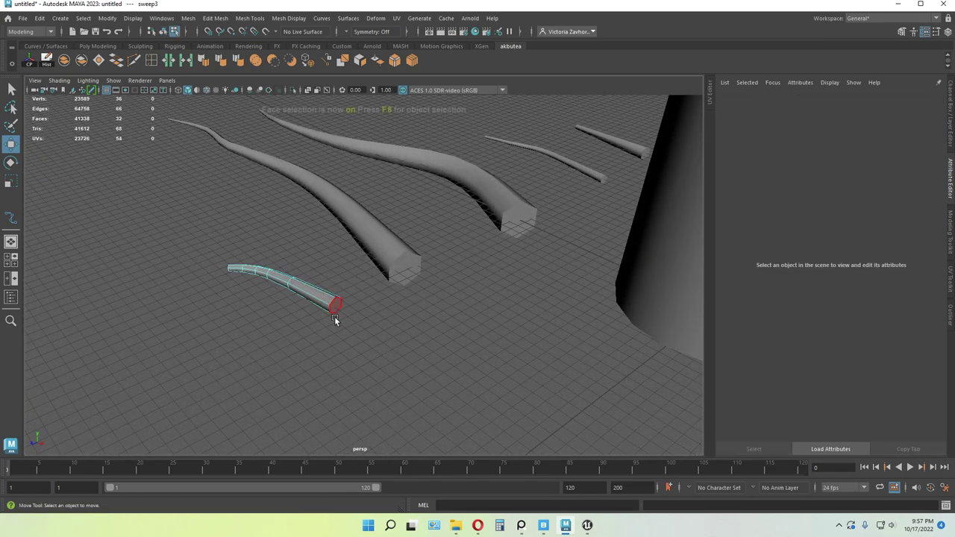
{"action": "left_click", "coordinate": [336, 306]}
{"action": "key", "text": "Delete"}
{"action": "left_click", "coordinate": [404, 266]}
{"action": "left_click", "coordinate": [410, 263]}
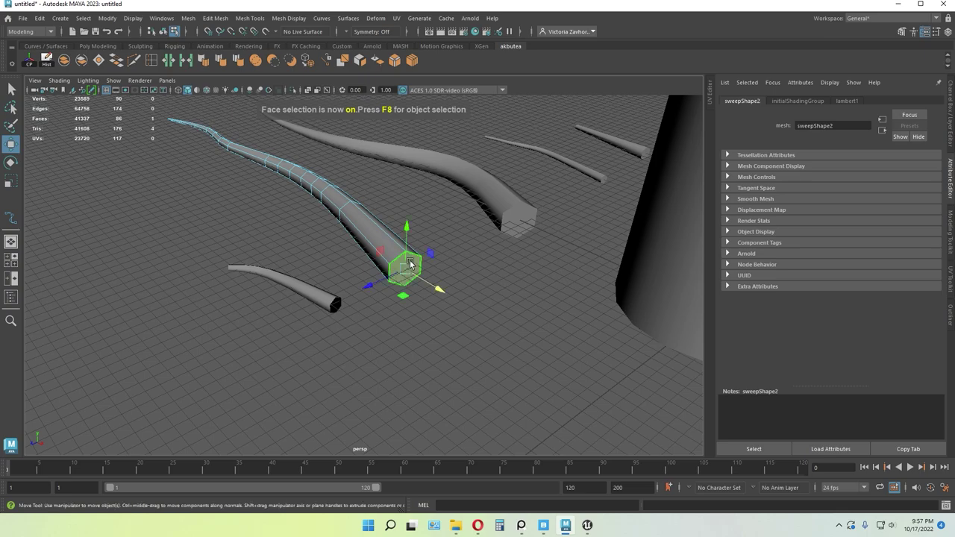
{"action": "key", "text": "Delete"}
{"action": "left_click", "coordinate": [520, 221]}
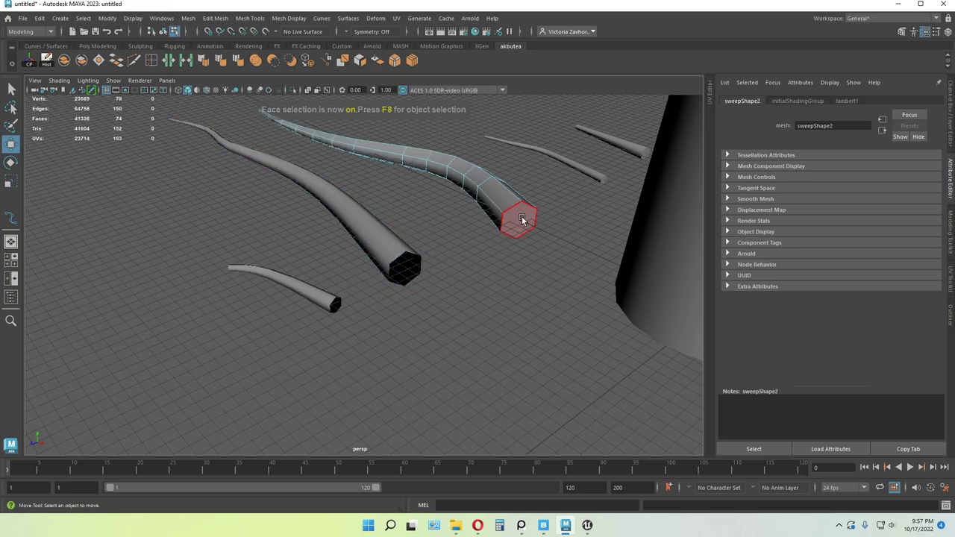
{"action": "left_click", "coordinate": [604, 179]}
{"action": "left_click", "coordinate": [606, 183]}
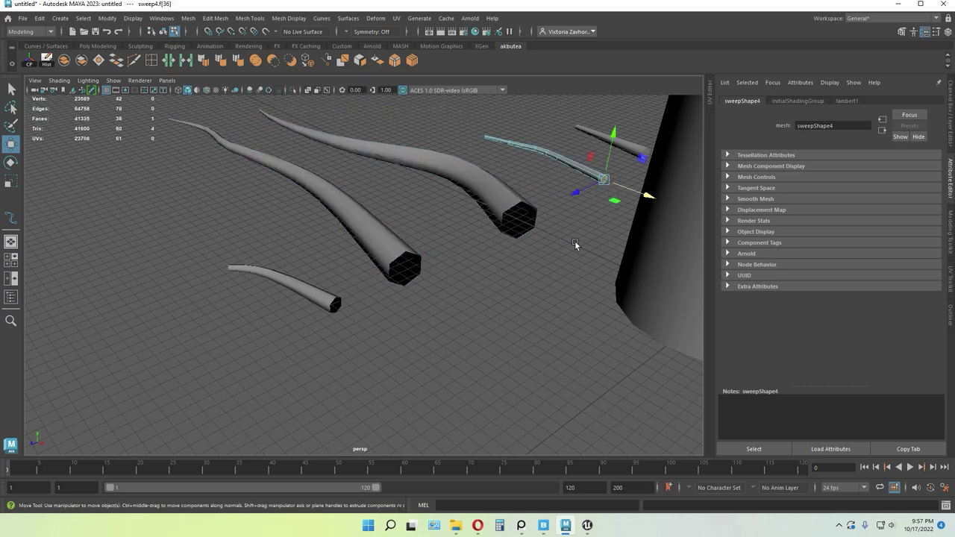
- Undo the deletions of the branches' wide end-cap faces
{"action": "key", "text": "ctrl+z"}
{"action": "key", "text": "ctrl+z"}
{"action": "key", "text": "ctrl+z"}
{"action": "key", "text": "ctrl+z"}
{"action": "key", "text": "ctrl+z"}
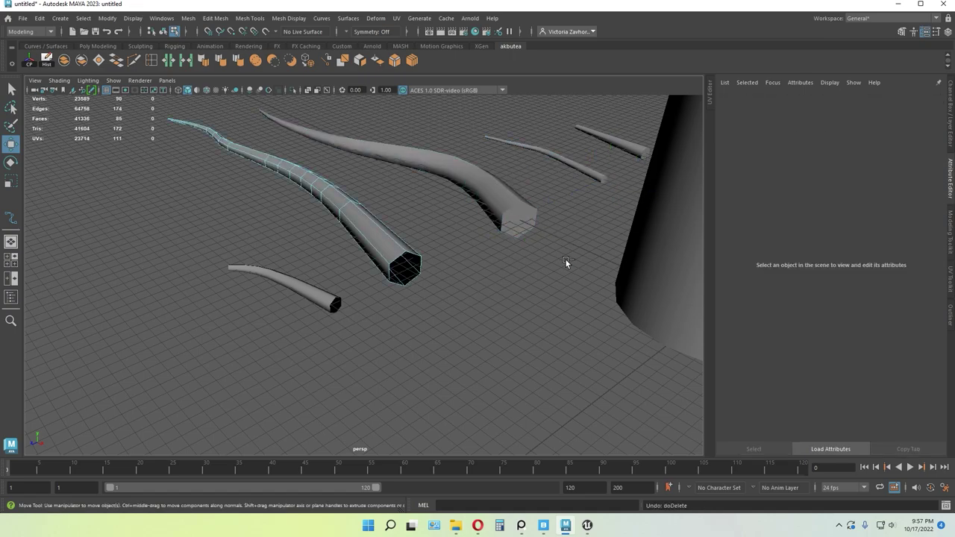
{"action": "key", "text": "ctrl+z"}
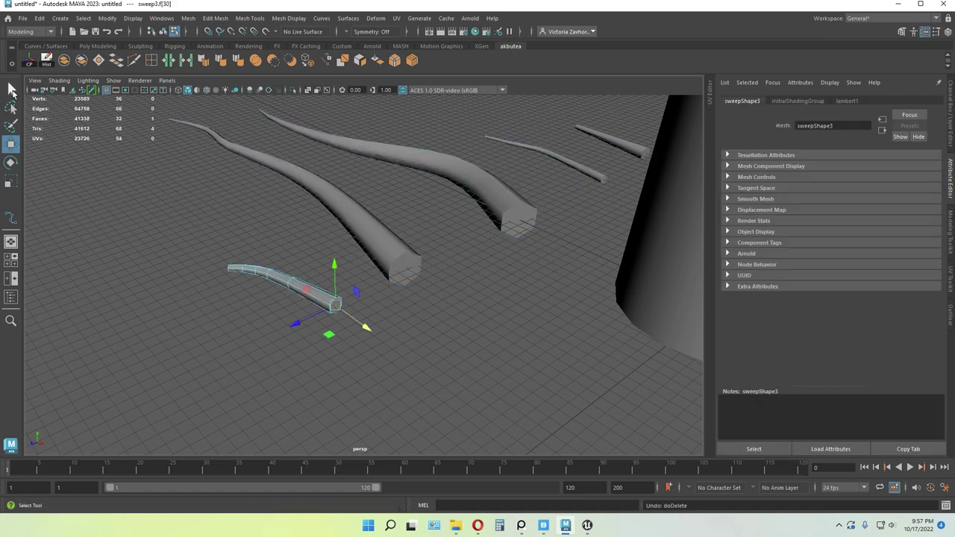
- Triangulate the hexagonal cap face at the wide end of the short curved branch
{"action": "left_click", "coordinate": [10, 88]}
{"action": "left_click", "coordinate": [154, 317]}
{"action": "scroll", "coordinate": [246, 347], "scroll_direction": "up", "scroll_amount": 4}
{"action": "right_click_drag", "start_coordinate": [262, 351], "coordinate": [372, 373], "text": "alt"}
{"action": "middle_click_drag", "start_coordinate": [372, 374], "coordinate": [333, 309], "text": "alt"}
{"action": "left_click", "coordinate": [224, 275]}
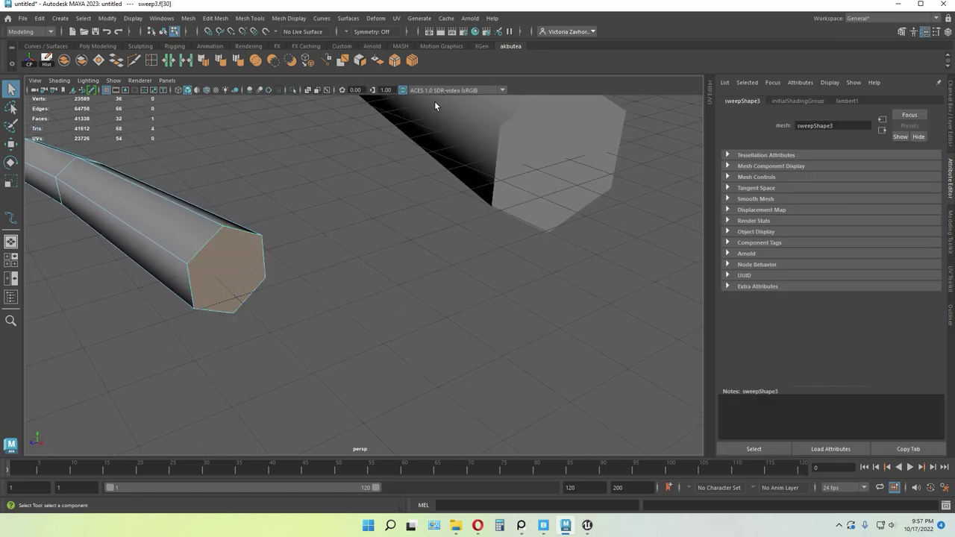
{"action": "left_click", "coordinate": [342, 59]}
- Triangulate the hexagonal cap faces at the wide ends of the two large branches
{"action": "left_click_drag", "start_coordinate": [564, 166], "coordinate": [462, 256], "text": "alt"}
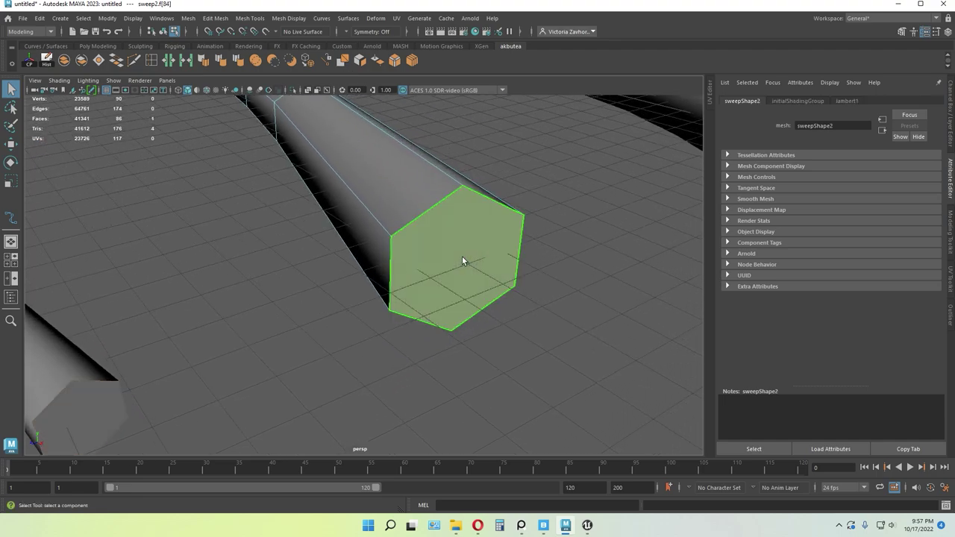
{"action": "left_click", "coordinate": [462, 256]}
{"action": "left_click", "coordinate": [188, 18]}
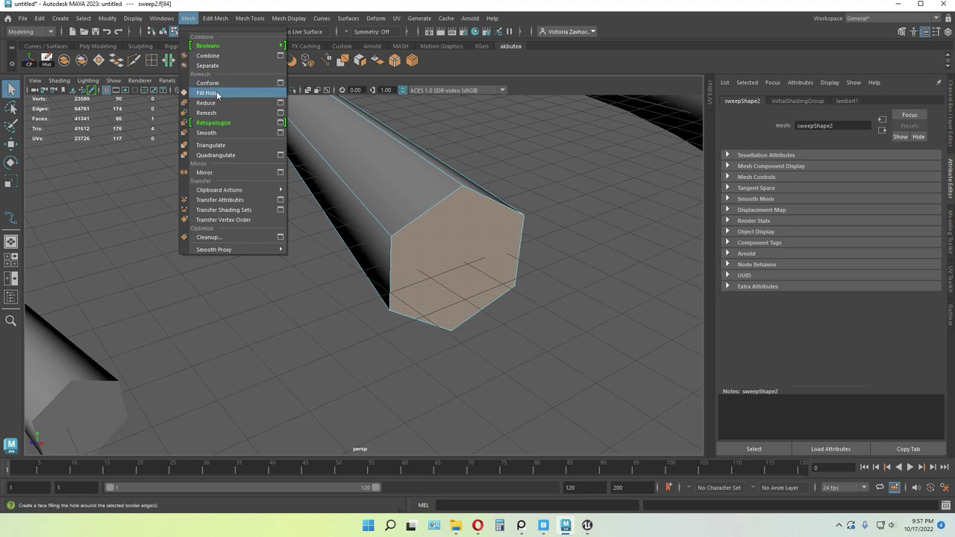
{"action": "left_click", "coordinate": [214, 149]}
{"action": "scroll", "coordinate": [509, 225], "scroll_direction": "down", "scroll_amount": 4}
{"action": "middle_click_drag", "start_coordinate": [509, 226], "coordinate": [437, 235], "text": "alt"}
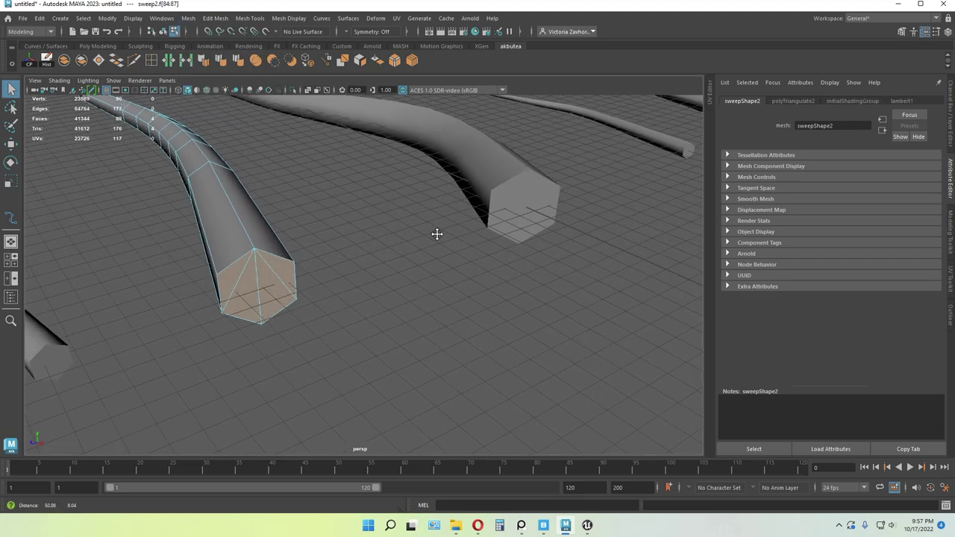
{"action": "left_click", "coordinate": [529, 200]}
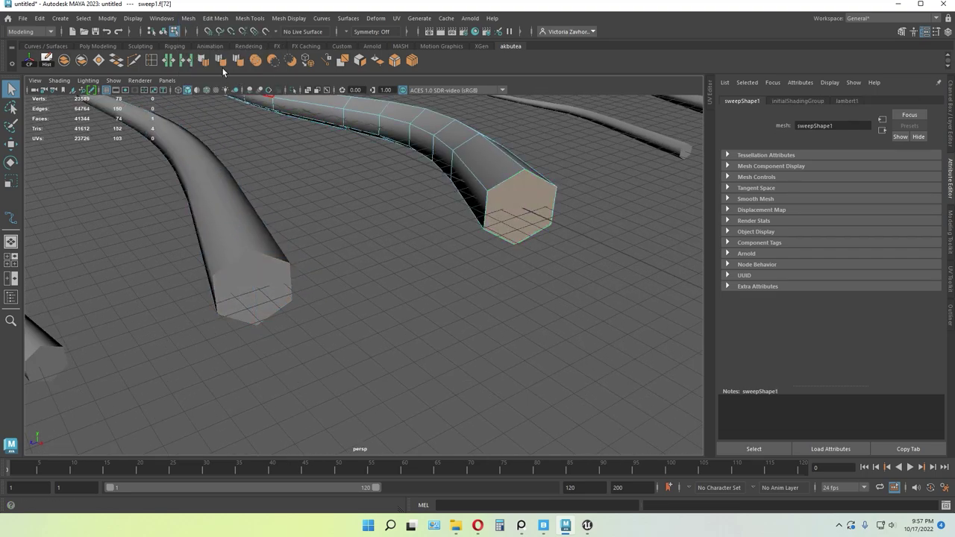
{"action": "left_click", "coordinate": [343, 60]}
- Triangulate the wide-end cap faces of the bent twig and the straight twig
{"action": "left_click_drag", "start_coordinate": [287, 277], "coordinate": [172, 298], "text": "alt"}
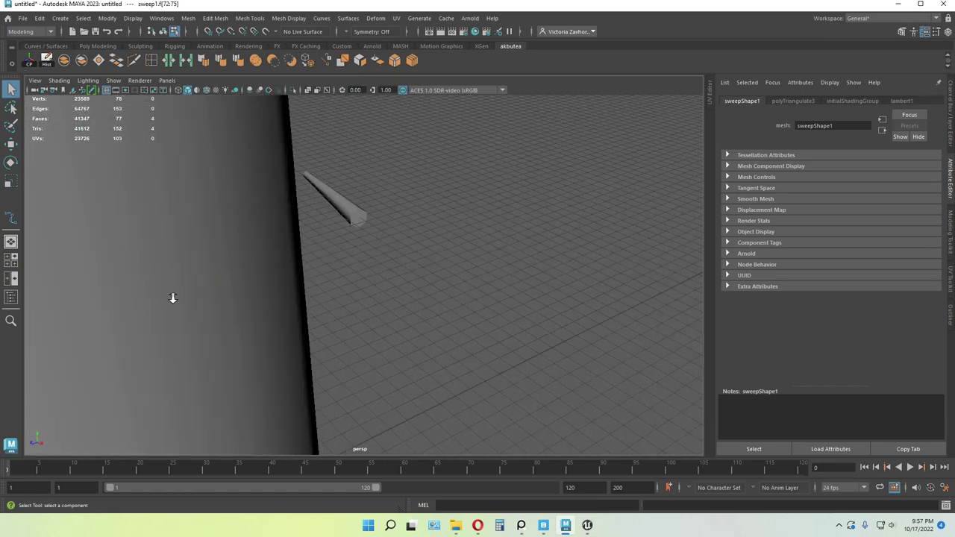
{"action": "scroll", "coordinate": [172, 298], "scroll_direction": "up", "scroll_amount": 3}
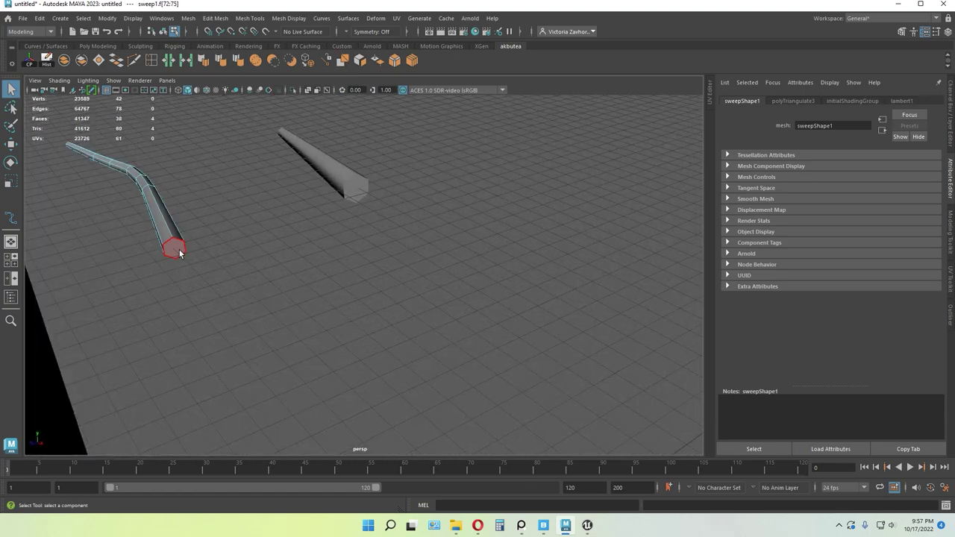
{"action": "left_click", "coordinate": [180, 249]}
{"action": "left_click", "coordinate": [343, 60]}
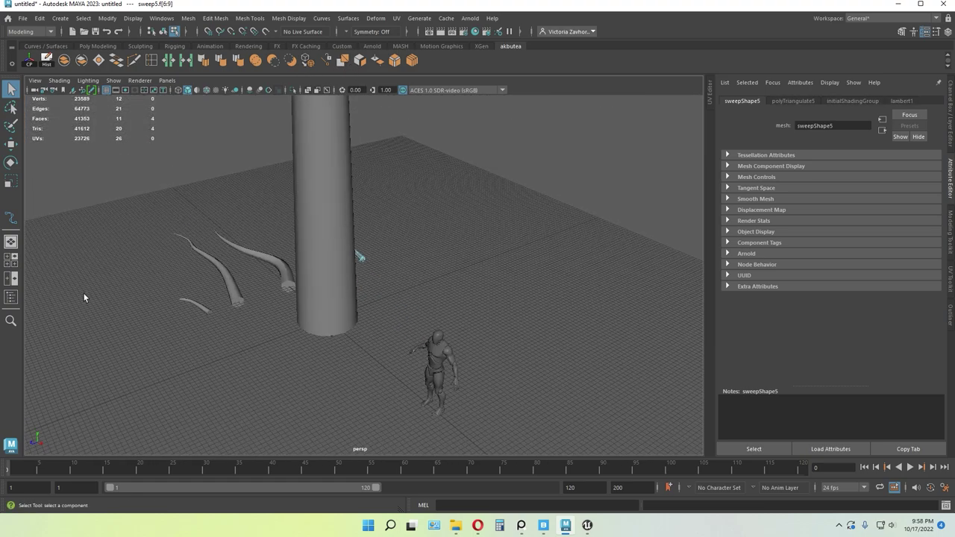
- Connect the upper and lower pairs of opposite side vertices across the straight twig's narrow-end cap with two edges
{"action": "left_click_drag", "start_coordinate": [83, 295], "coordinate": [252, 297], "text": "alt"}
{"action": "middle_click_drag", "start_coordinate": [279, 328], "coordinate": [321, 261], "text": "alt"}
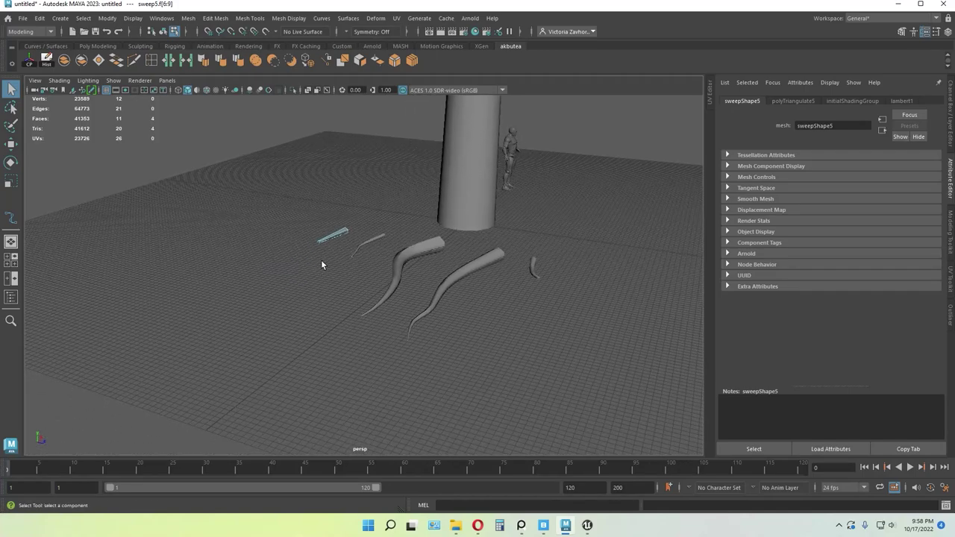
{"action": "scroll", "coordinate": [271, 238], "scroll_direction": "up", "scroll_amount": 8}
{"action": "middle_click_drag", "start_coordinate": [271, 238], "coordinate": [360, 315], "text": "alt"}
{"action": "left_click_drag", "start_coordinate": [361, 314], "coordinate": [215, 221], "text": "alt"}
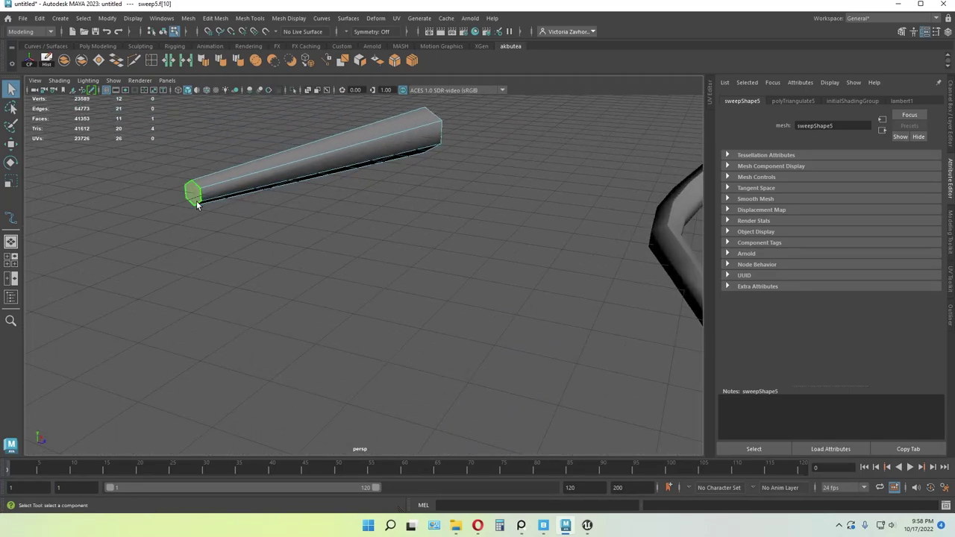
{"action": "left_click", "coordinate": [193, 193]}
{"action": "left_click_drag", "start_coordinate": [185, 263], "coordinate": [404, 285], "text": "alt"}
{"action": "key", "text": "F9"}
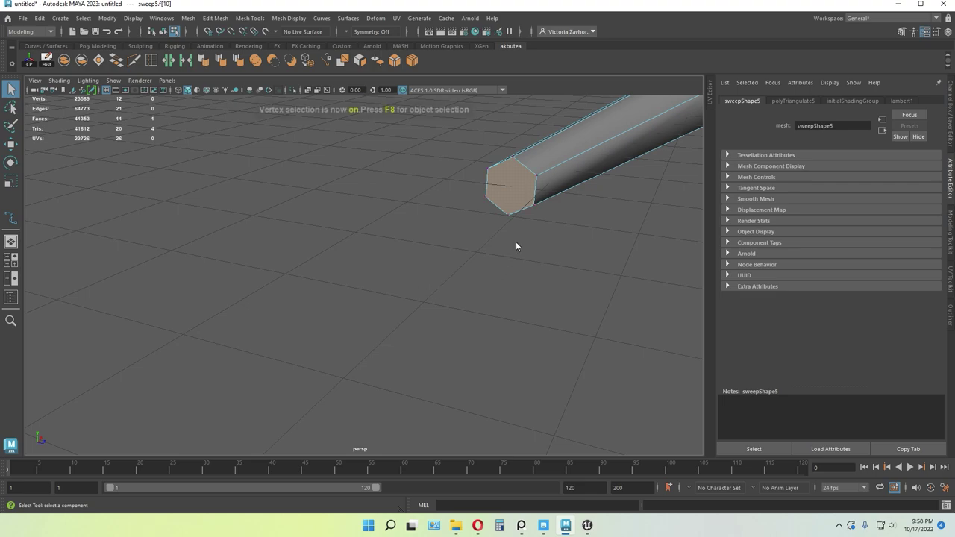
{"action": "left_click", "coordinate": [490, 170]}
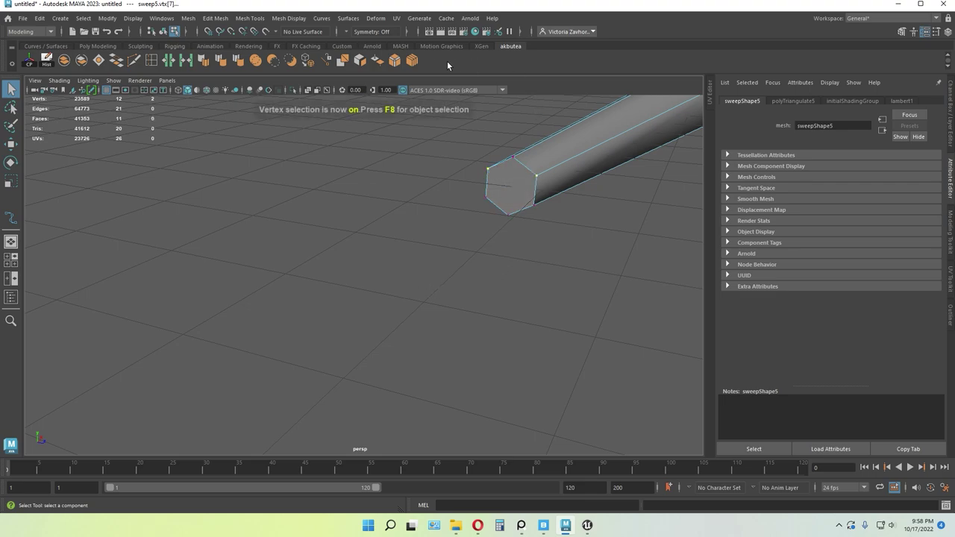
{"action": "left_click", "coordinate": [415, 62]}
{"action": "left_click", "coordinate": [534, 205]}
{"action": "left_click", "coordinate": [485, 197], "text": "shift"}
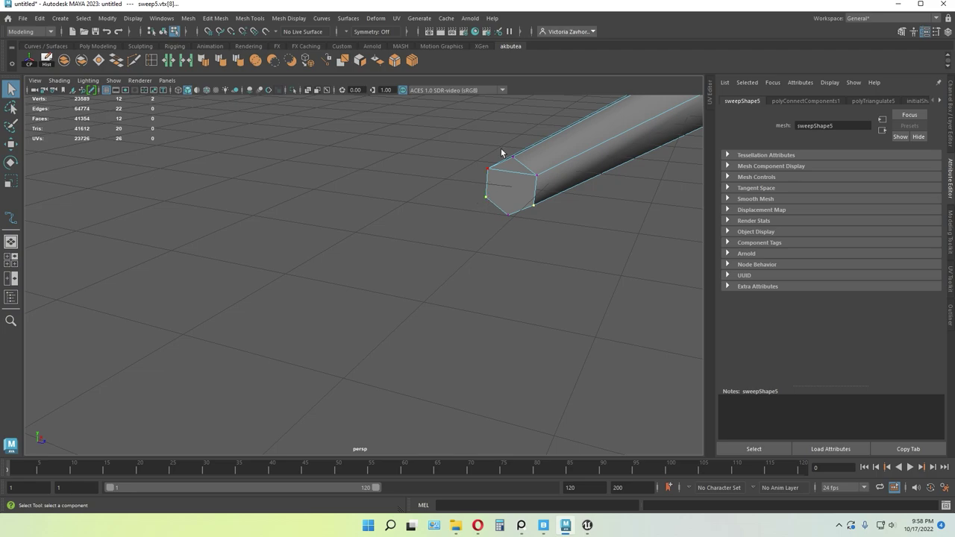
{"action": "left_click", "coordinate": [417, 64]}
- Connect the upper and lower pairs of opposite side vertices across the bent twig's narrow-end cap with two edges
{"action": "scroll", "coordinate": [495, 267], "scroll_direction": "down", "scroll_amount": 3}
{"action": "middle_click_drag", "start_coordinate": [565, 338], "coordinate": [559, 330], "text": "alt"}
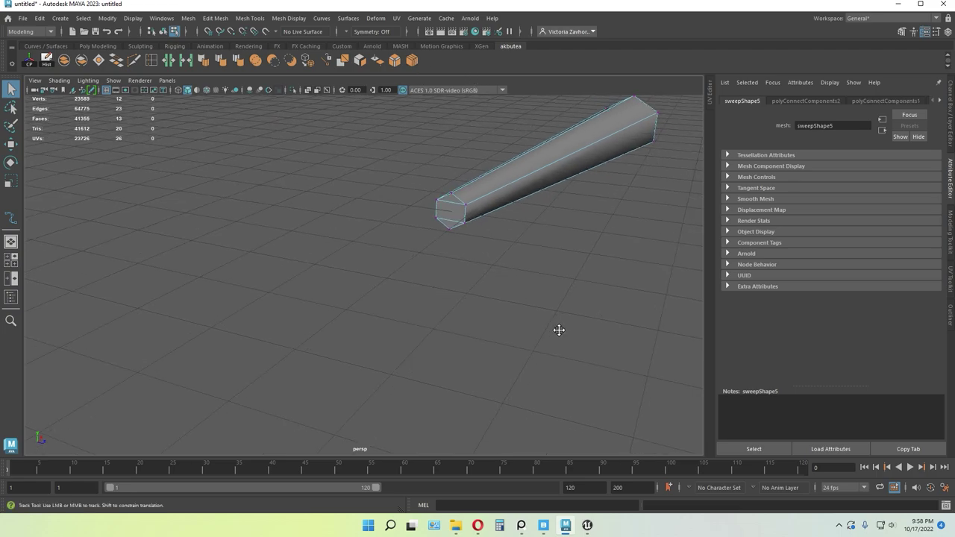
{"action": "key", "text": "f"}
{"action": "scroll", "coordinate": [477, 264], "scroll_direction": "down", "scroll_amount": 5}
{"action": "left_click_drag", "start_coordinate": [487, 265], "coordinate": [432, 242], "text": "alt"}
{"action": "scroll", "coordinate": [433, 242], "scroll_direction": "up", "scroll_amount": 5}
{"action": "middle_click_drag", "start_coordinate": [432, 242], "coordinate": [481, 228], "text": "alt"}
{"action": "middle_click_drag", "start_coordinate": [343, 209], "coordinate": [408, 233], "text": "alt"}
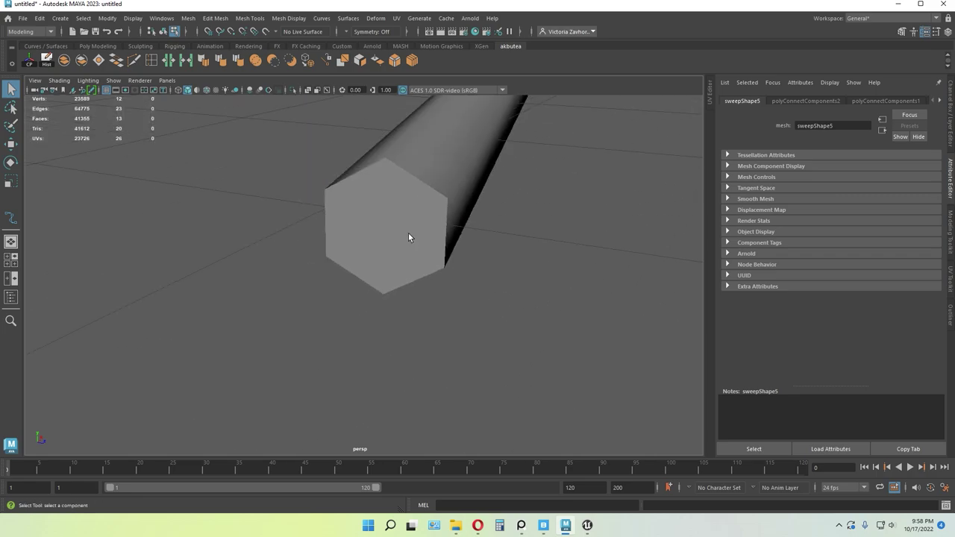
{"action": "left_click", "coordinate": [326, 189]}
{"action": "left_click", "coordinate": [447, 198], "text": "shift"}
{"action": "left_click", "coordinate": [415, 61]}
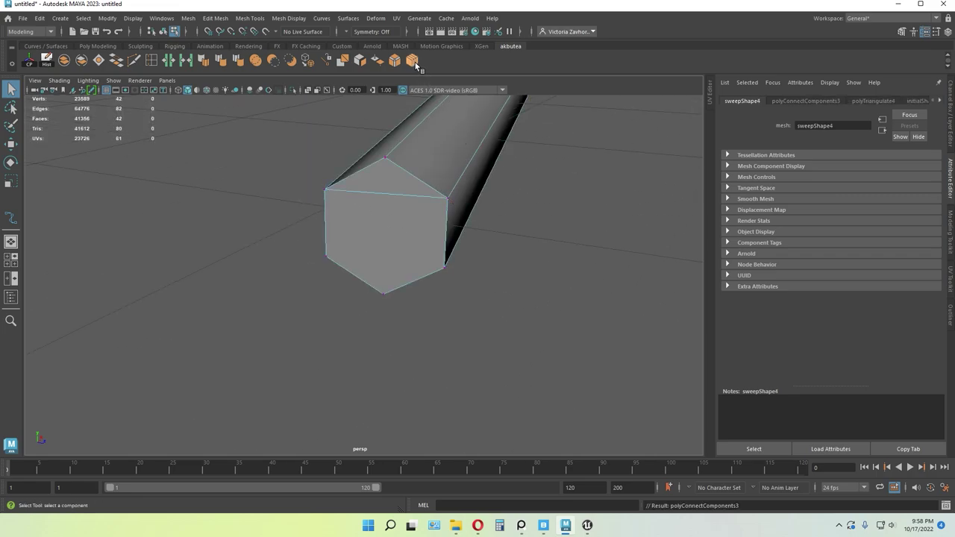
{"action": "left_click", "coordinate": [444, 269]}
{"action": "left_click", "coordinate": [329, 259], "text": "shift"}
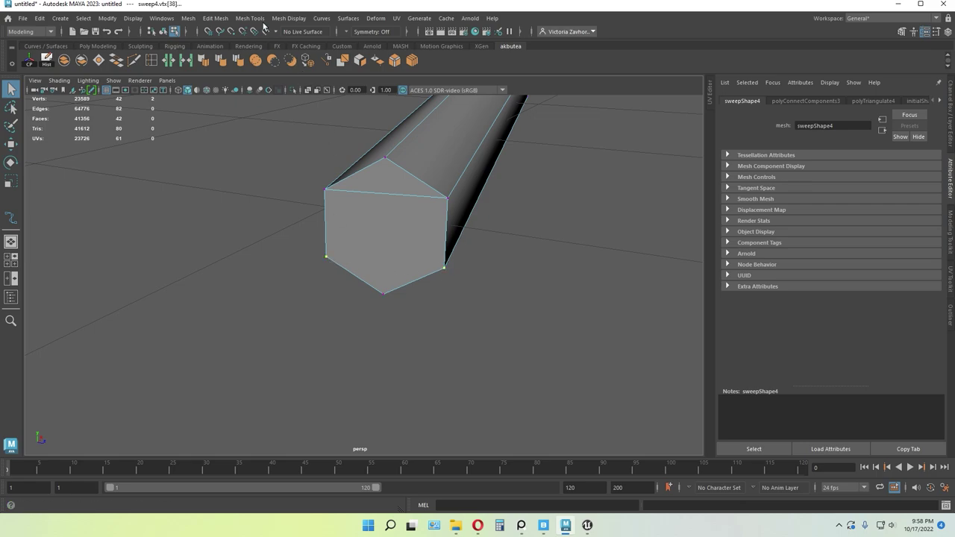
{"action": "left_click", "coordinate": [216, 18]}
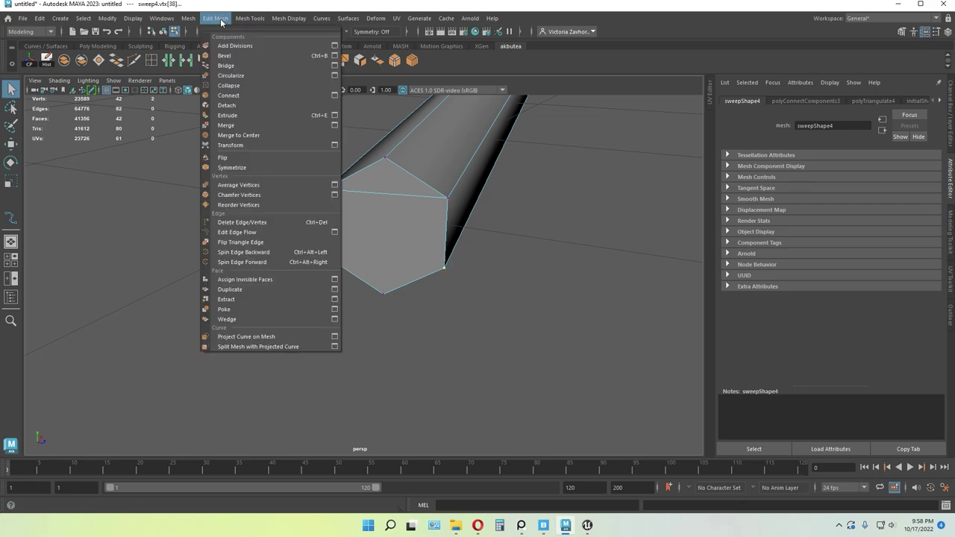
{"action": "left_click", "coordinate": [227, 98]}
- Split the narrow-end cap of the large branch beside the twigs by connecting its upper and lower opposite side vertices
{"action": "scroll", "coordinate": [458, 269], "scroll_direction": "down", "scroll_amount": 6}
{"action": "left_click_drag", "start_coordinate": [557, 308], "coordinate": [471, 279], "text": "alt"}
{"action": "scroll", "coordinate": [470, 278], "scroll_direction": "down", "scroll_amount": 3}
{"action": "scroll", "coordinate": [471, 280], "scroll_direction": "down", "scroll_amount": 3}
{"action": "middle_click_drag", "start_coordinate": [543, 289], "coordinate": [537, 197], "text": "alt"}
{"action": "scroll", "coordinate": [461, 232], "scroll_direction": "down", "scroll_amount": 3}
{"action": "scroll", "coordinate": [478, 220], "scroll_direction": "down", "scroll_amount": 5}
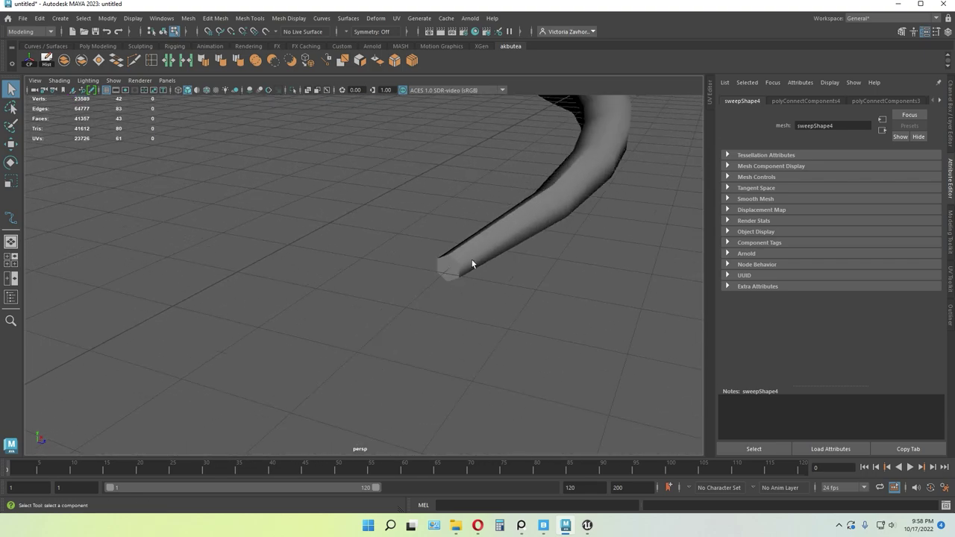
{"action": "left_click", "coordinate": [455, 270]}
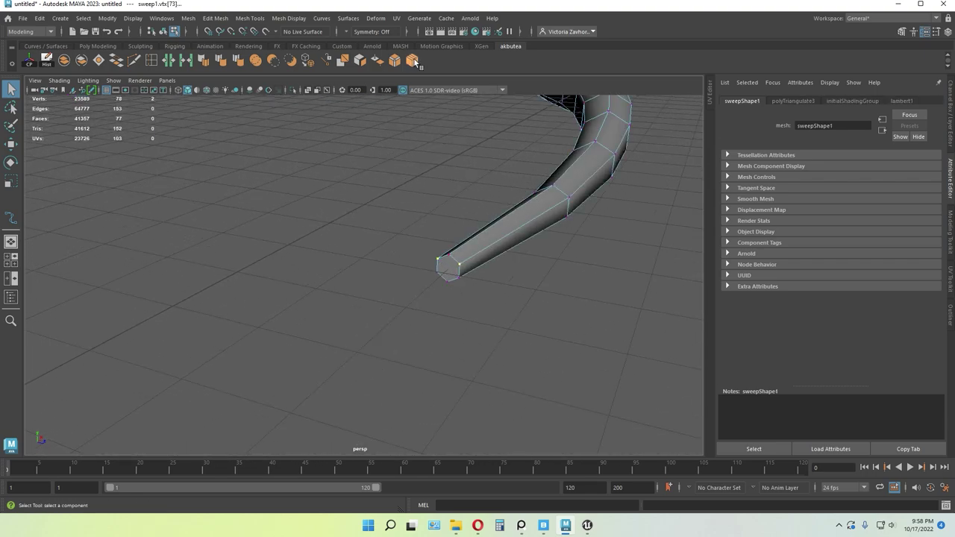
{"action": "left_click", "coordinate": [412, 60]}
{"action": "left_click", "coordinate": [440, 275]}
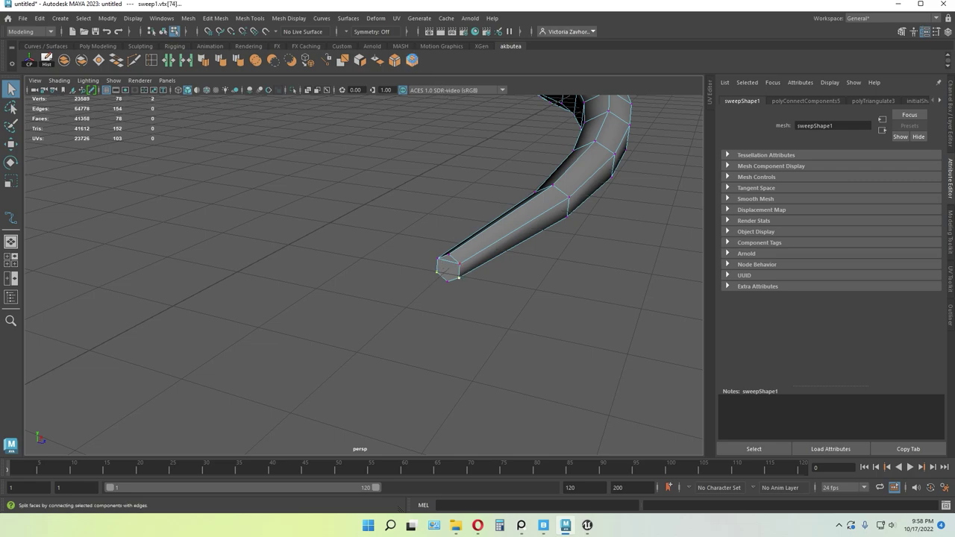
{"action": "left_click", "coordinate": [415, 61]}
- Connect two pairs of opposite side vertices across the narrow-end cap of the other large branch, nearest the short curved one
{"action": "scroll", "coordinate": [568, 278], "scroll_direction": "down", "scroll_amount": 5}
{"action": "middle_click_drag", "start_coordinate": [608, 296], "coordinate": [517, 278], "text": "alt"}
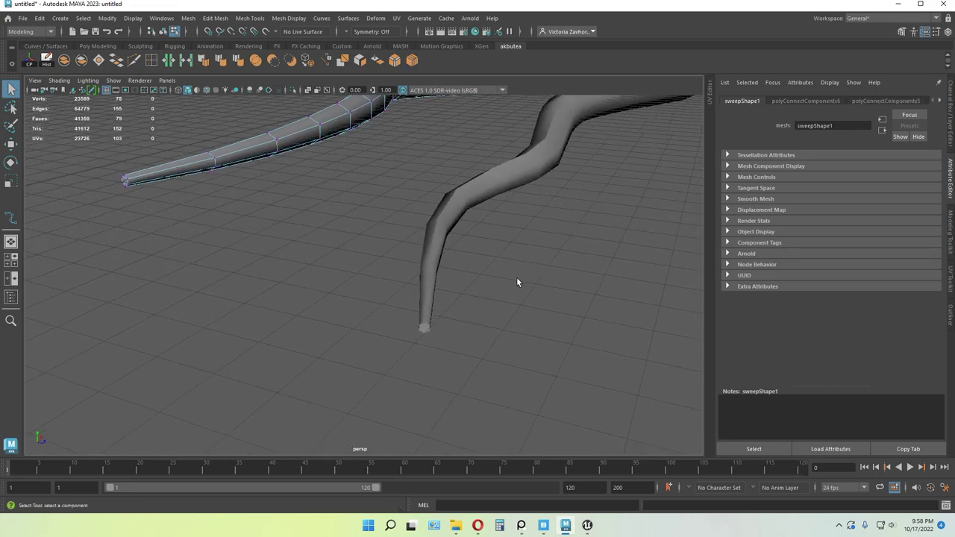
{"action": "left_click", "coordinate": [422, 328]}
{"action": "left_click", "coordinate": [424, 326]}
{"action": "left_click", "coordinate": [413, 61]}
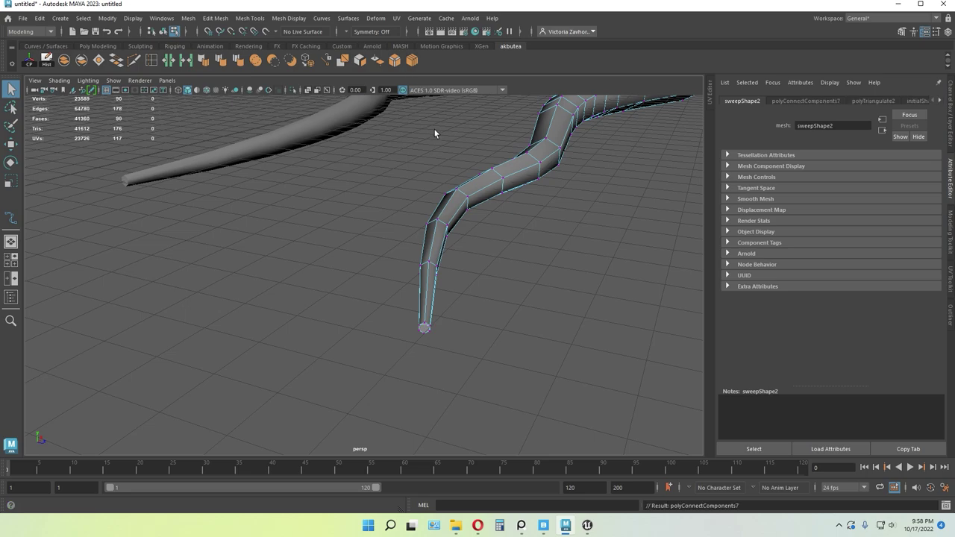
{"action": "left_click", "coordinate": [423, 329]}
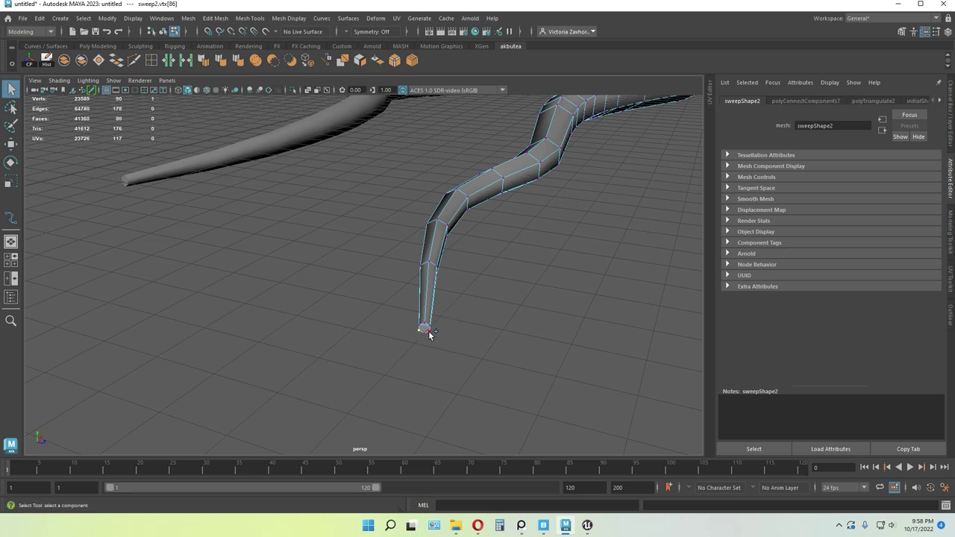
{"action": "left_click", "coordinate": [414, 66]}
- Connect the upper and lower pairs of opposite side vertices across the short curved branch's narrow-end cap
{"action": "scroll", "coordinate": [538, 291], "scroll_direction": "down", "scroll_amount": 8}
{"action": "middle_click_drag", "start_coordinate": [574, 305], "coordinate": [428, 332], "text": "alt"}
{"action": "scroll", "coordinate": [463, 275], "scroll_direction": "up", "scroll_amount": 8}
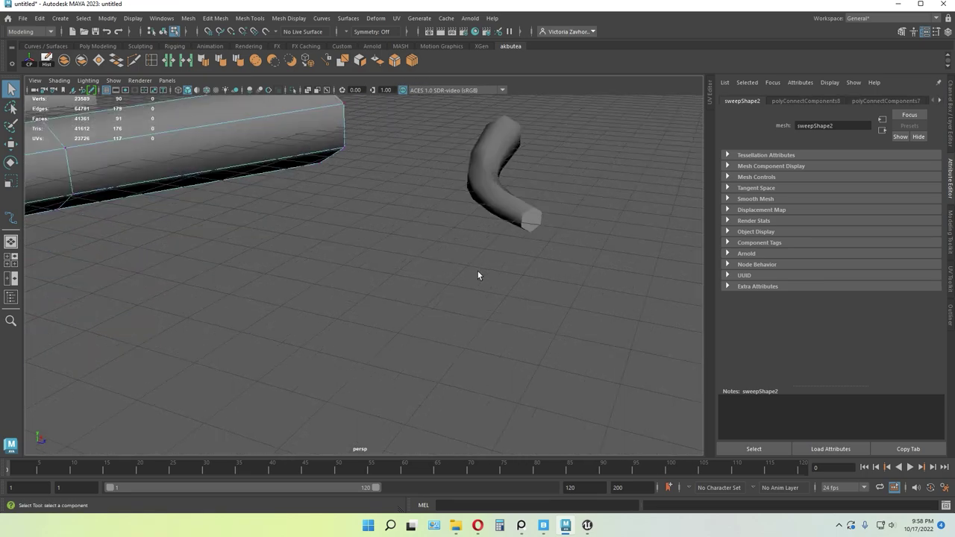
{"action": "scroll", "coordinate": [477, 271], "scroll_direction": "up", "scroll_amount": 5}
{"action": "middle_click_drag", "start_coordinate": [591, 256], "coordinate": [532, 269], "text": "alt"}
{"action": "left_click", "coordinate": [430, 206]}
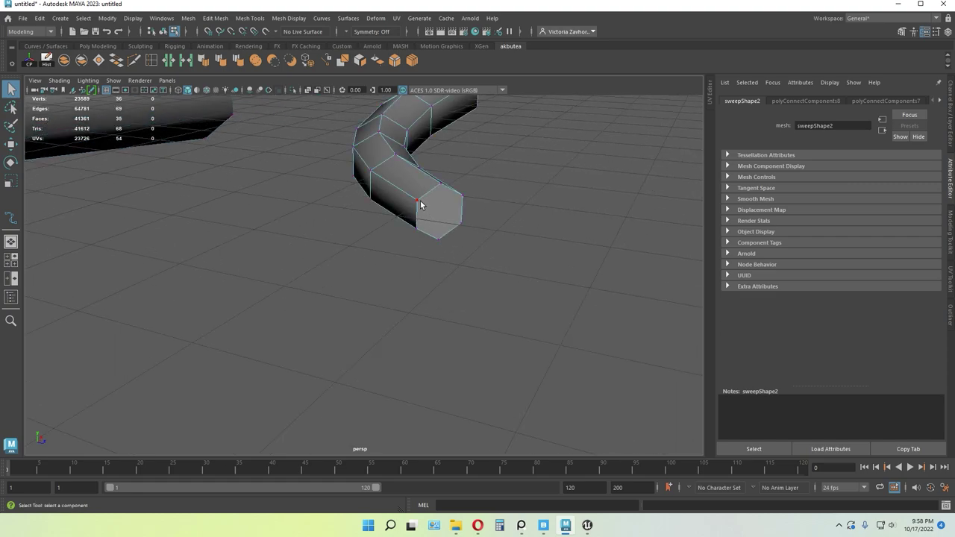
{"action": "left_click", "coordinate": [418, 202]}
{"action": "left_click", "coordinate": [412, 60]}
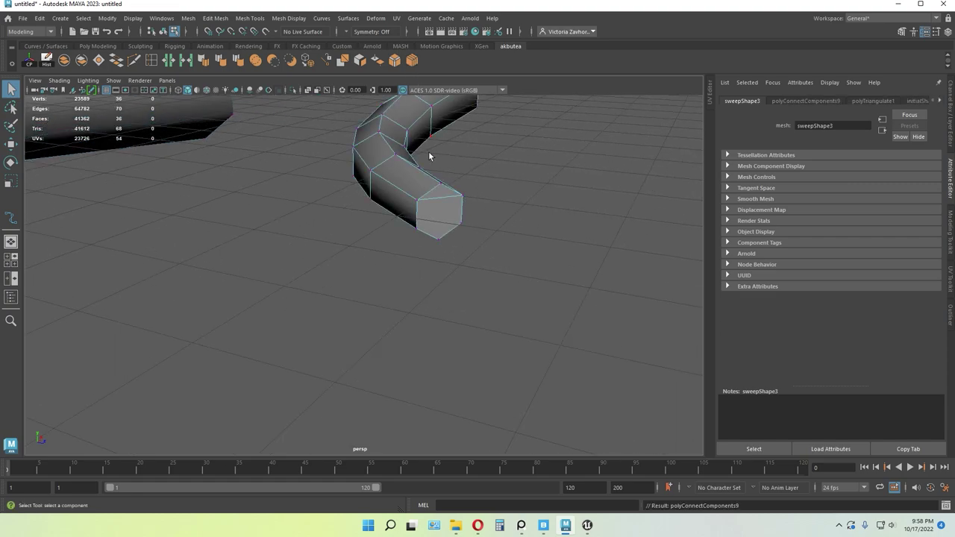
{"action": "left_click", "coordinate": [416, 227]}
{"action": "left_click", "coordinate": [412, 61]}
- Return to object selection and clear the selection of the short curved branch
{"action": "scroll", "coordinate": [521, 318], "scroll_direction": "down", "scroll_amount": 10}
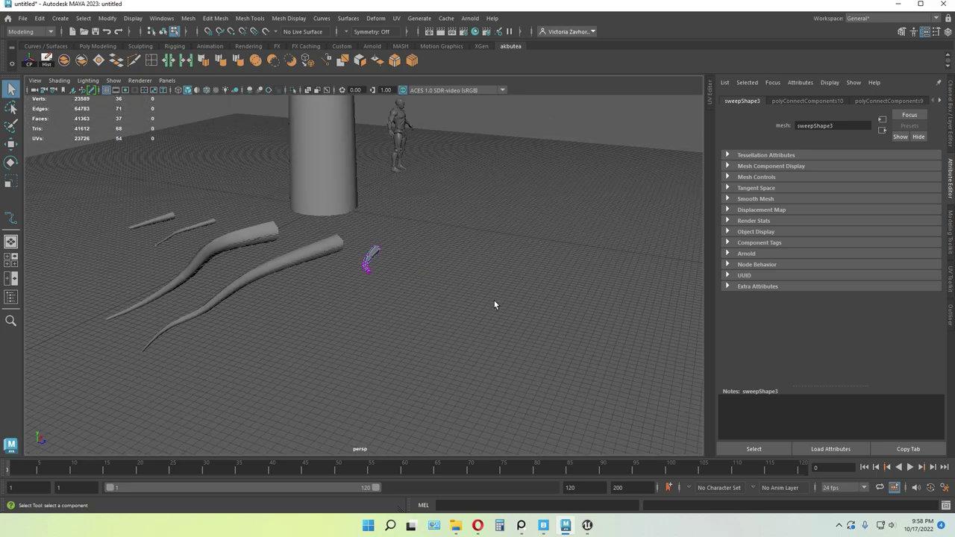
{"action": "left_click_drag", "start_coordinate": [493, 299], "coordinate": [387, 285], "text": "alt"}
{"action": "middle_click_drag", "start_coordinate": [325, 258], "coordinate": [377, 307], "text": "alt"}
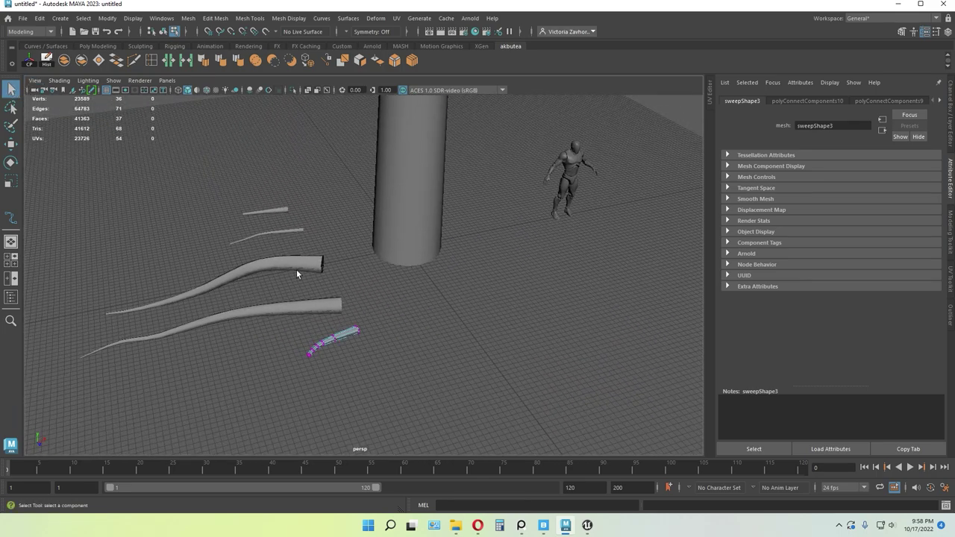
{"action": "key", "text": "F8"}
{"action": "left_click", "coordinate": [438, 311]}
- Examine the tapered trunk from base to tip and its proportions next to the branches and the human figure
{"action": "scroll", "coordinate": [437, 319], "scroll_direction": "down", "scroll_amount": 10}
{"action": "left_click_drag", "start_coordinate": [436, 321], "coordinate": [393, 264], "text": "alt"}
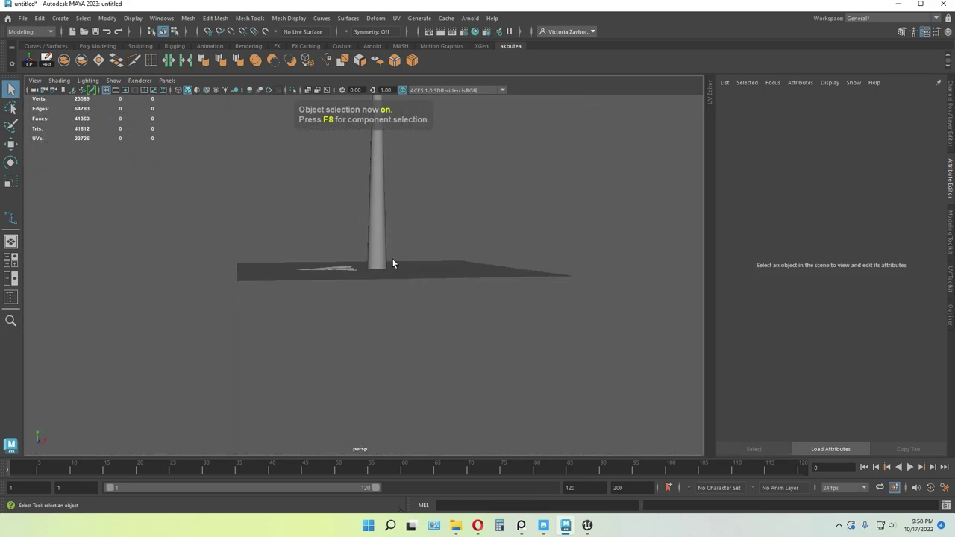
{"action": "middle_click_drag", "start_coordinate": [444, 173], "coordinate": [450, 306], "text": "alt"}
{"action": "left_click_drag", "start_coordinate": [450, 308], "coordinate": [429, 322], "text": "alt"}
{"action": "left_click", "coordinate": [385, 337]}
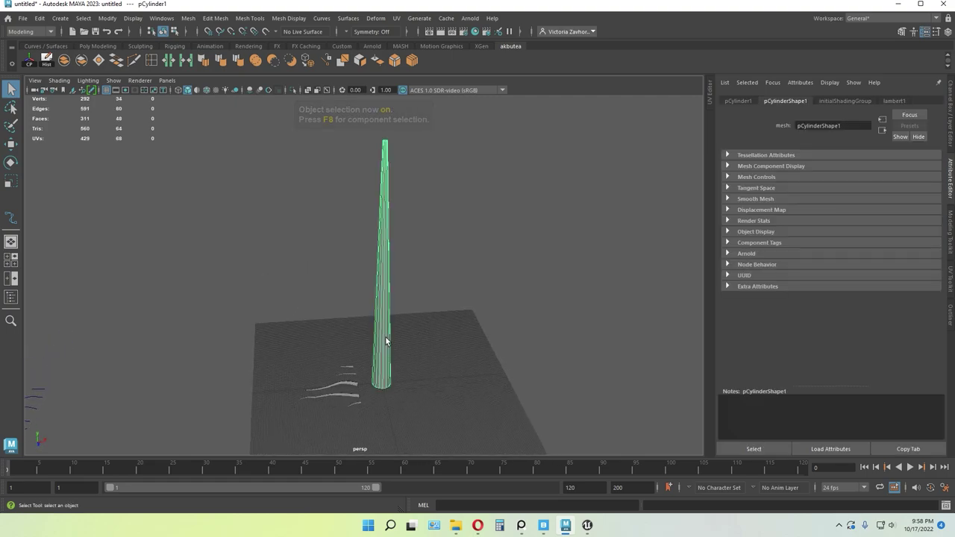
{"action": "right_click_drag", "start_coordinate": [385, 337], "coordinate": [410, 310], "text": "alt"}
{"action": "scroll", "coordinate": [422, 312], "scroll_direction": "down", "scroll_amount": 4}
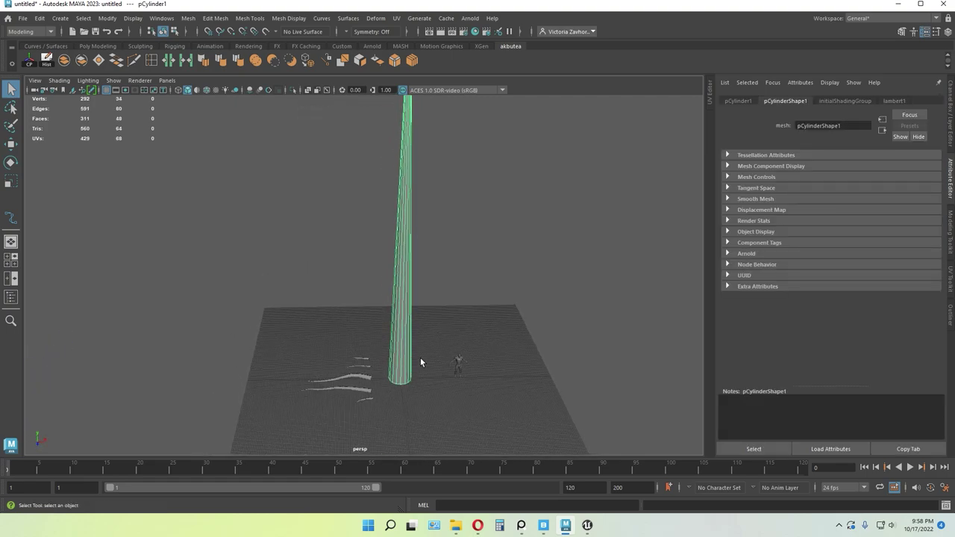
{"action": "middle_click_drag", "start_coordinate": [450, 218], "coordinate": [420, 345], "text": "alt"}
{"action": "scroll", "coordinate": [430, 206], "scroll_direction": "up", "scroll_amount": 6}
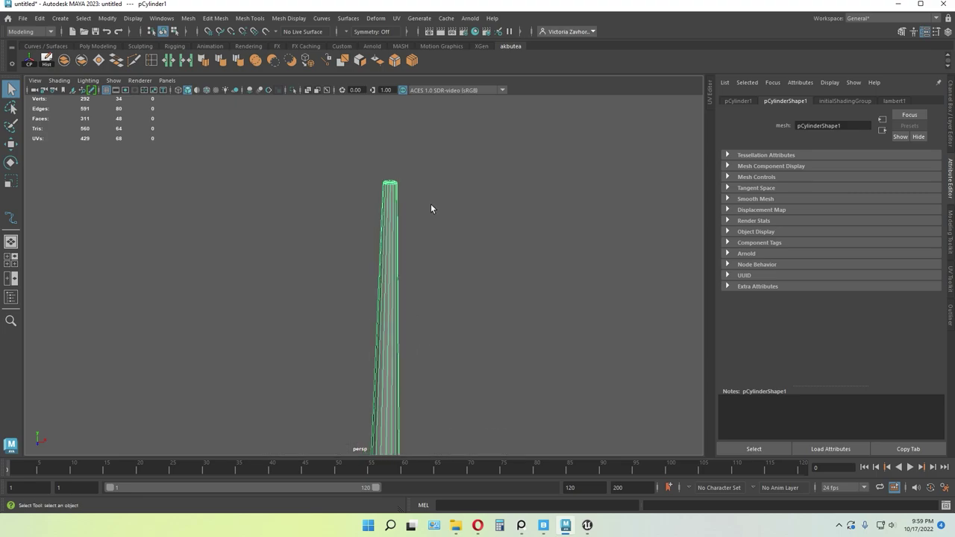
{"action": "middle_click_drag", "start_coordinate": [521, 206], "coordinate": [496, 282], "text": "alt"}
{"action": "scroll", "coordinate": [483, 302], "scroll_direction": "down", "scroll_amount": 6}
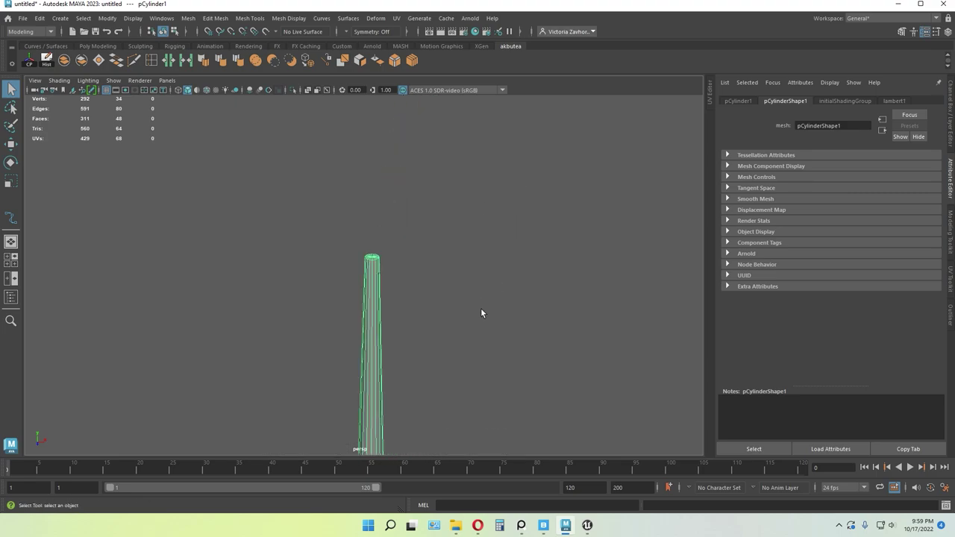
{"action": "middle_click_drag", "start_coordinate": [440, 345], "coordinate": [525, 154], "text": "alt"}
{"action": "scroll", "coordinate": [501, 216], "scroll_direction": "up", "scroll_amount": 2}
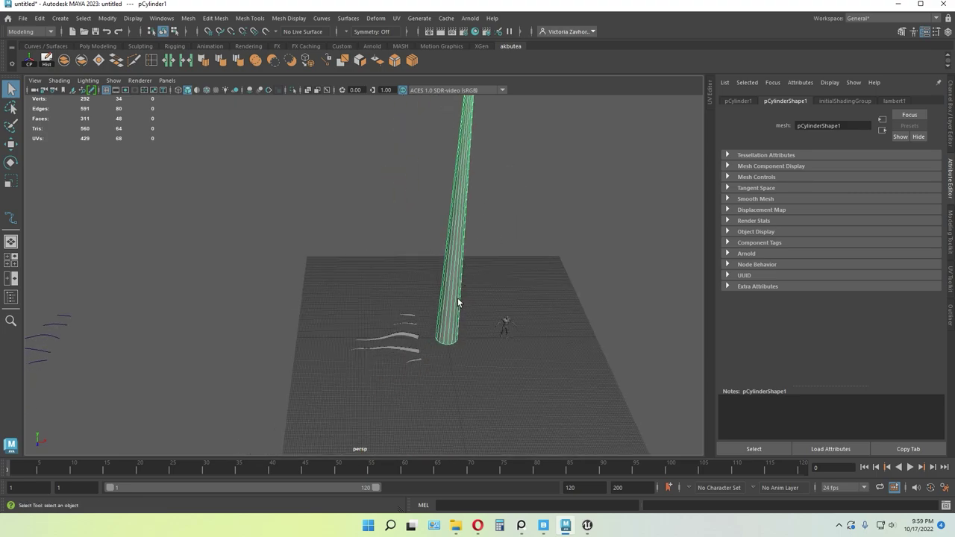
{"action": "left_click", "coordinate": [491, 298]}
{"action": "left_click_drag", "start_coordinate": [515, 194], "coordinate": [329, 407], "text": "alt"}
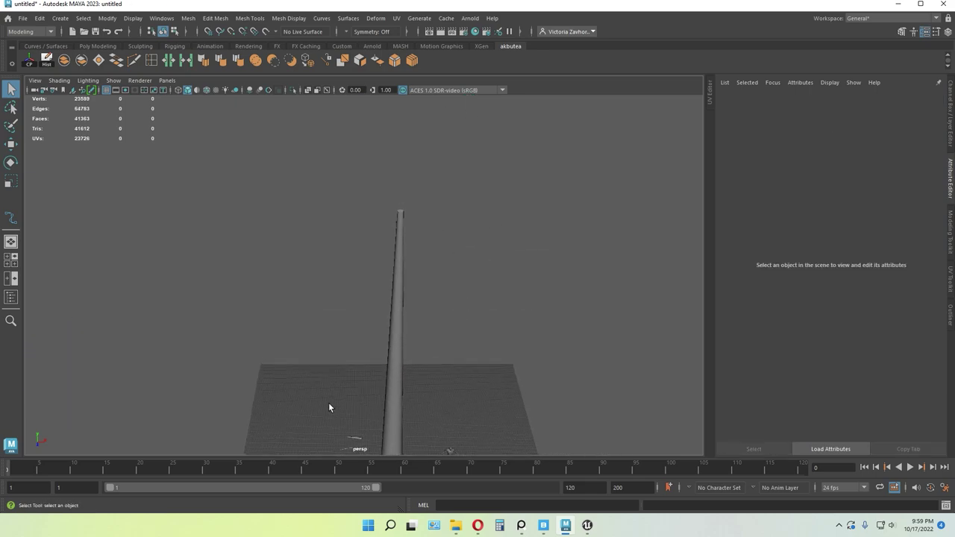
- Bevel the trunk's top and bottom rim edge loops together with Chamfer turned off
{"action": "scroll", "coordinate": [446, 231], "scroll_direction": "up", "scroll_amount": 5}
{"action": "middle_click_drag", "start_coordinate": [560, 196], "coordinate": [483, 372], "text": "alt"}
{"action": "left_click", "coordinate": [398, 325]}
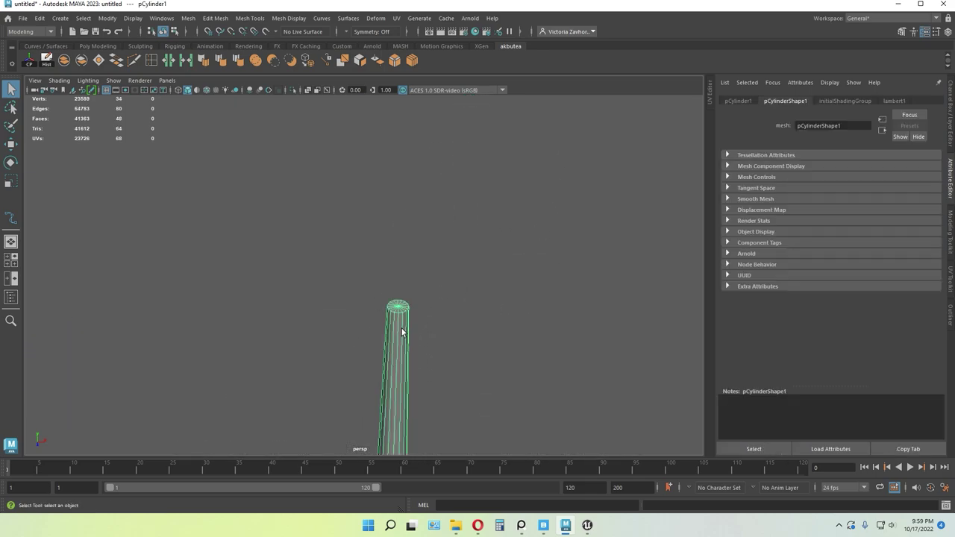
{"action": "right_click_drag", "start_coordinate": [401, 333], "coordinate": [397, 317]}
{"action": "double_click", "coordinate": [399, 316]}
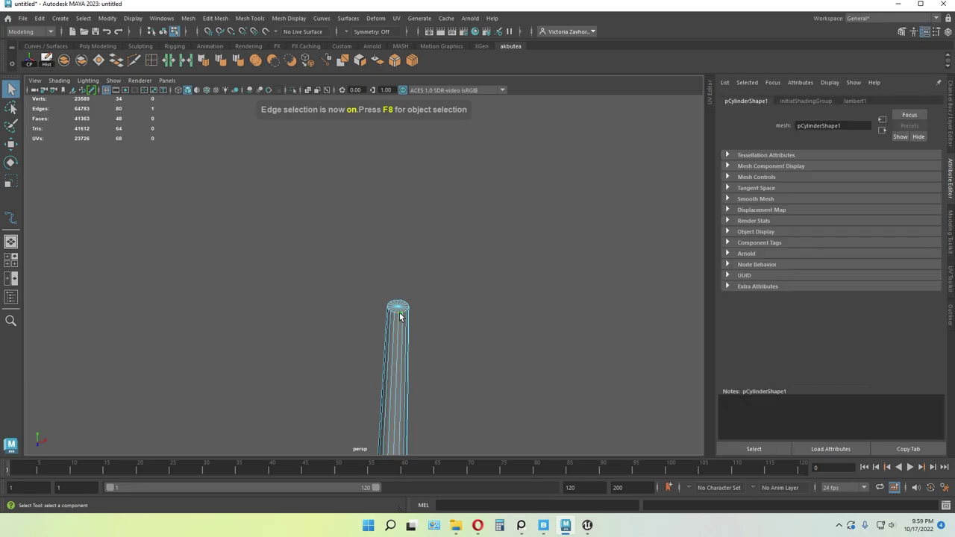
{"action": "left_click_drag", "start_coordinate": [400, 316], "coordinate": [471, 206], "text": "alt"}
{"action": "middle_click_drag", "start_coordinate": [471, 206], "coordinate": [472, 174], "text": "alt"}
{"action": "scroll", "coordinate": [487, 227], "scroll_direction": "up", "scroll_amount": 5}
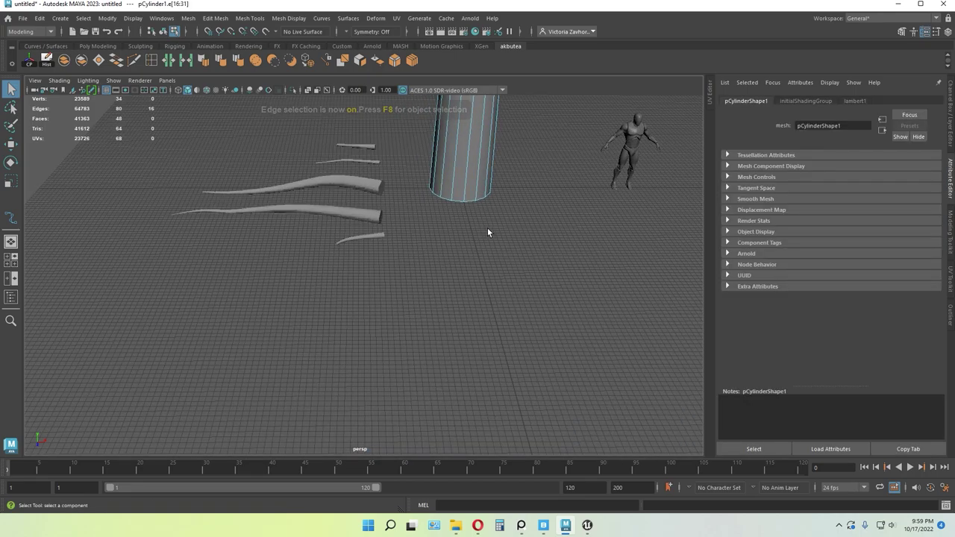
{"action": "middle_click_drag", "start_coordinate": [518, 233], "coordinate": [481, 292], "text": "alt"}
{"action": "scroll", "coordinate": [536, 254], "scroll_direction": "up", "scroll_amount": 4}
{"action": "middle_click_drag", "start_coordinate": [534, 258], "coordinate": [468, 320], "text": "alt"}
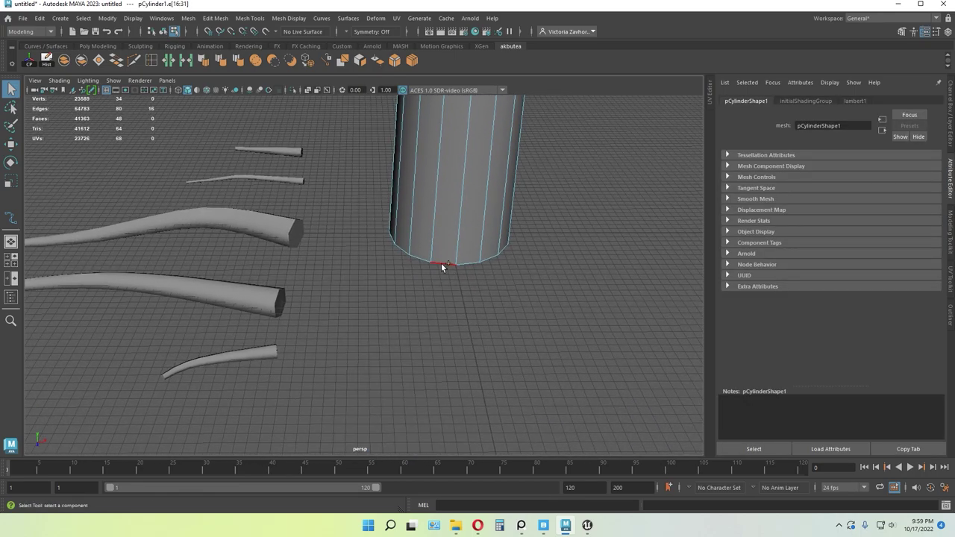
{"action": "key", "text": "ctrl+b"}
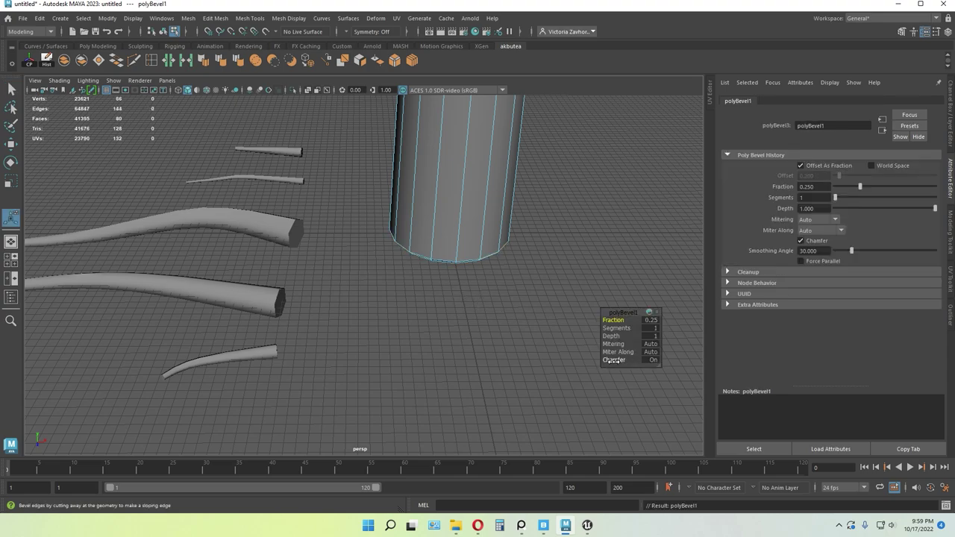
{"action": "left_click", "coordinate": [651, 360]}
{"action": "left_click", "coordinate": [388, 300]}
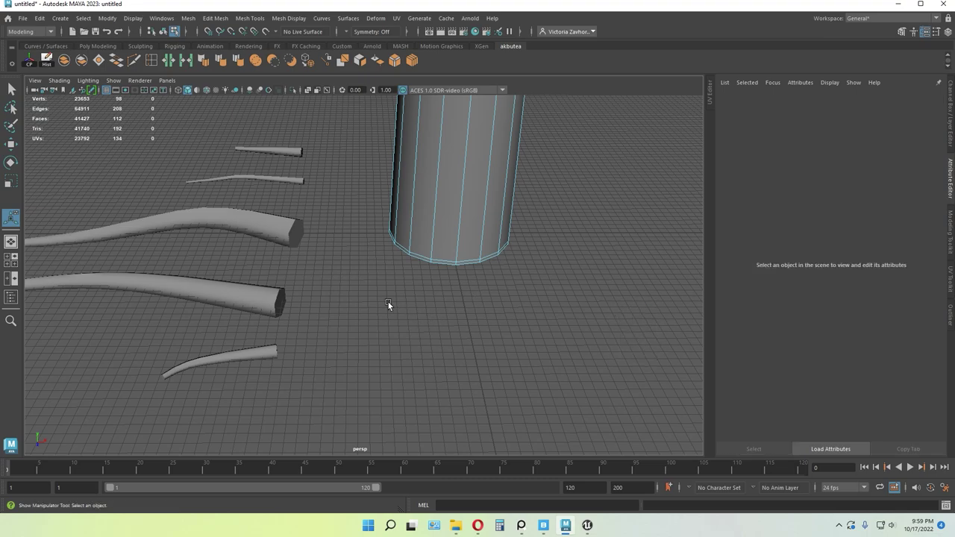
- Bevel the wide-end cap faces of the large branch nearest the short curved one with Chamfer off, and return to object selection
{"action": "scroll", "coordinate": [389, 300], "scroll_direction": "down", "scroll_amount": 3}
{"action": "middle_click_drag", "start_coordinate": [388, 300], "coordinate": [473, 257], "text": "alt"}
{"action": "left_click", "coordinate": [384, 271]}
{"action": "scroll", "coordinate": [404, 282], "scroll_direction": "up", "scroll_amount": 3}
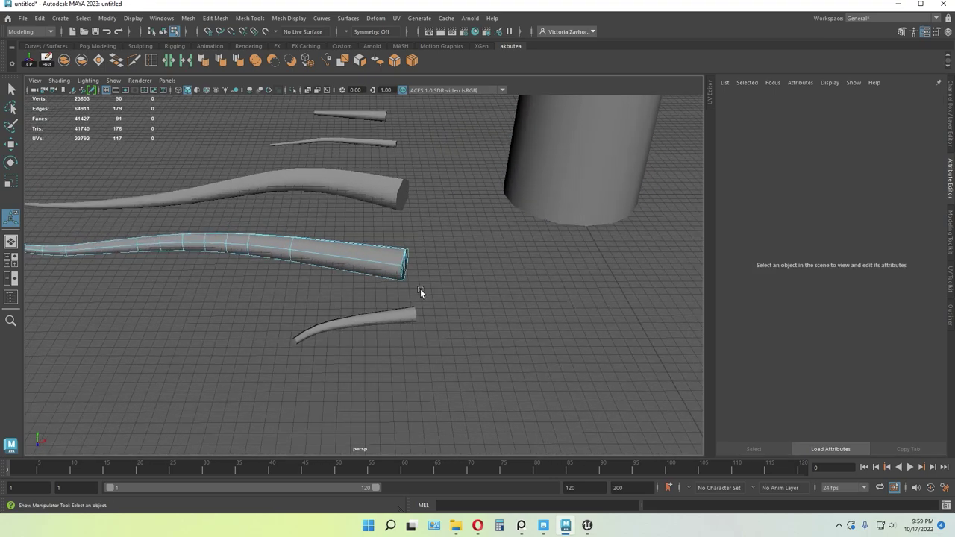
{"action": "key", "text": "q"}
{"action": "key", "text": "F10"}
{"action": "mouse_move", "coordinate": [454, 297]}
{"action": "left_mouse_down", "text": "alt"}
{"action": "mouse_move", "coordinate": [447, 313]}
{"action": "mouse_move", "coordinate": [432, 284]}
{"action": "mouse_move", "coordinate": [621, 354]}
{"action": "mouse_move", "coordinate": [442, 299]}
{"action": "left_mouse_up", "text": "alt"}
{"action": "scroll", "coordinate": [442, 298], "scroll_direction": "up", "scroll_amount": 3}
{"action": "left_click", "coordinate": [493, 302]}
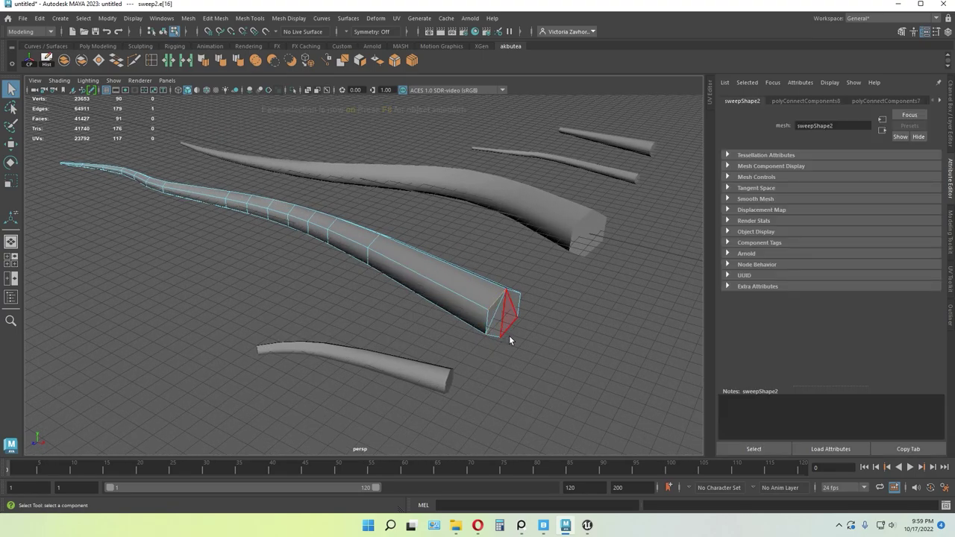
{"action": "key", "text": "F11"}
{"action": "left_click", "coordinate": [498, 329]}
{"action": "left_click", "coordinate": [492, 314], "text": "shift"}
{"action": "left_click", "coordinate": [511, 316], "text": "shift"}
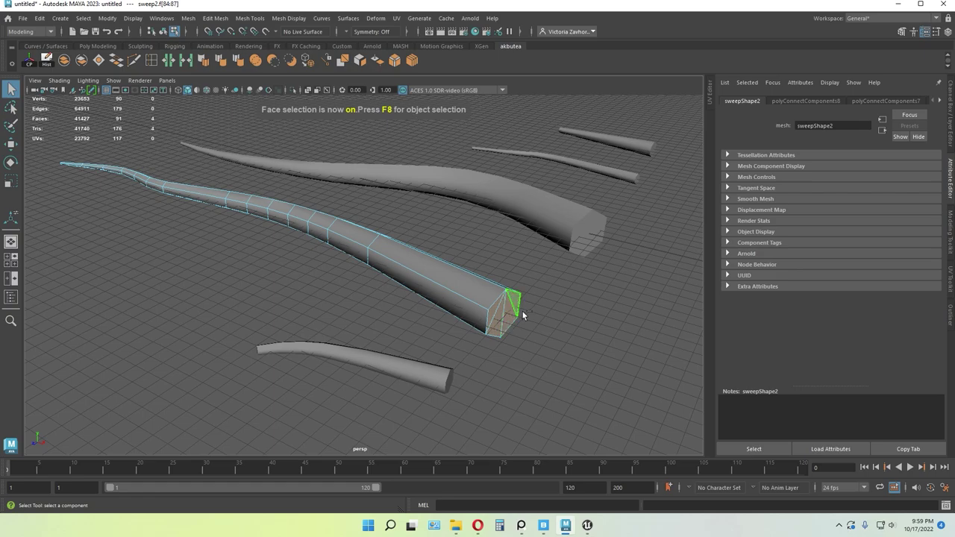
{"action": "key", "text": "ctrl+b"}
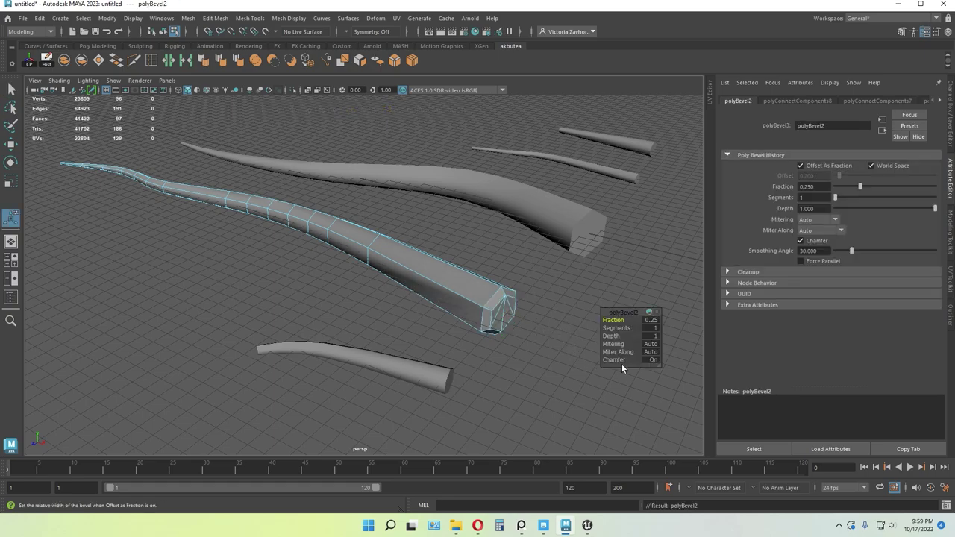
{"action": "left_click", "coordinate": [653, 360]}
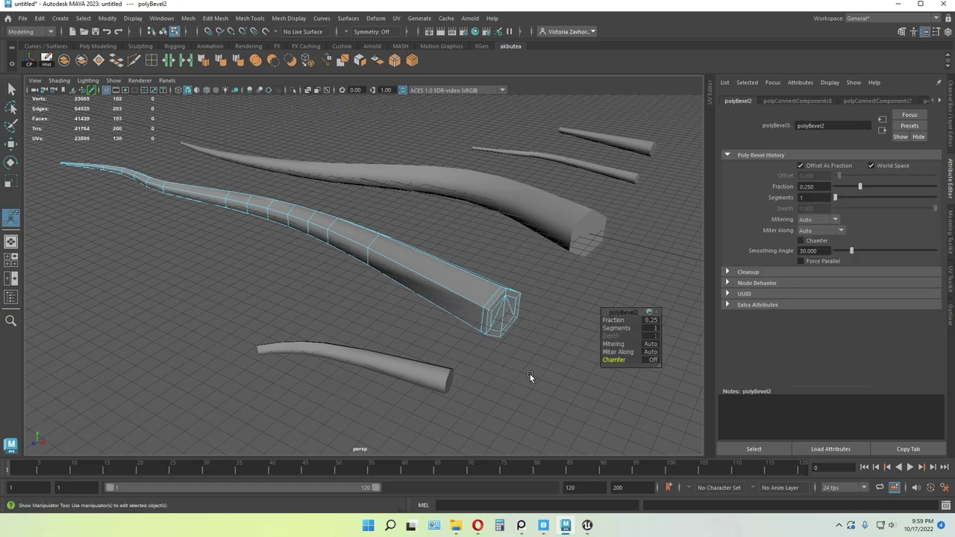
{"action": "left_click", "coordinate": [509, 360]}
{"action": "key", "text": "q"}
{"action": "key", "text": "F8"}
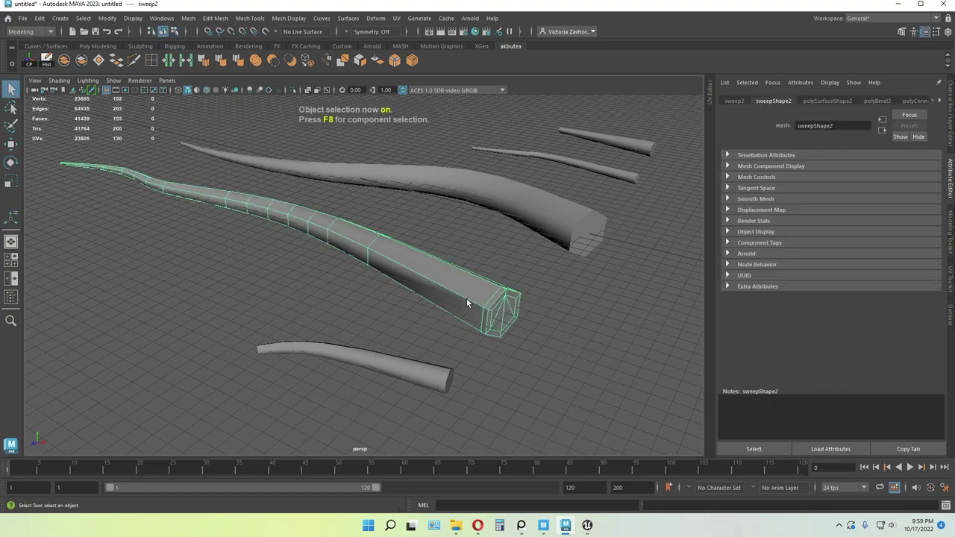
- Preview the large bevelled branch nearest the short curved one in smoothed display, and restore its unsmoothed display
{"action": "key", "text": "3"}
{"action": "left_click", "coordinate": [560, 312]}
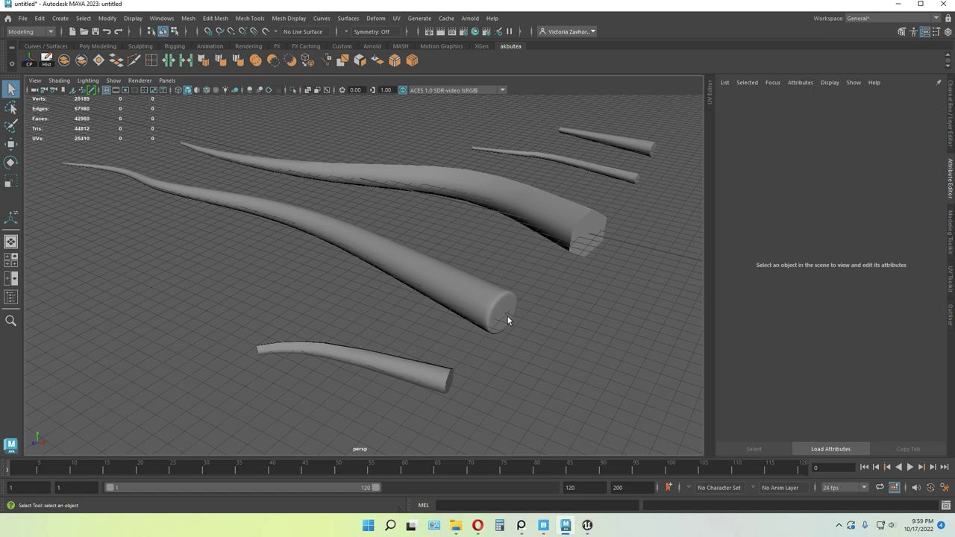
{"action": "left_click", "coordinate": [472, 292]}
{"action": "key", "text": "1"}
- Bevel the wide-end cap faces of the short curved branch with Chamfer turned off
{"action": "left_click", "coordinate": [403, 374]}
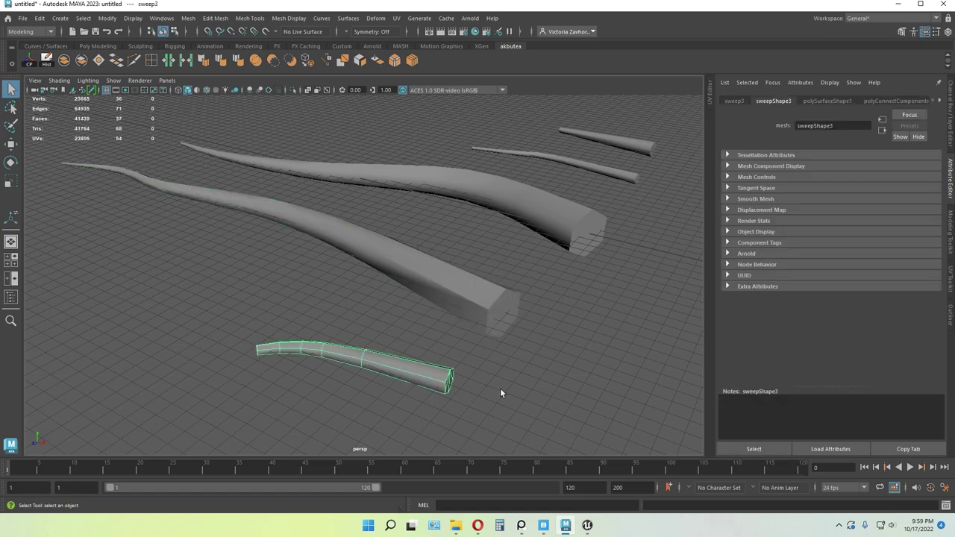
{"action": "middle_click_drag", "start_coordinate": [500, 388], "coordinate": [457, 324], "text": "alt"}
{"action": "left_click_drag", "start_coordinate": [457, 324], "coordinate": [380, 280], "text": "alt"}
{"action": "middle_click_drag", "start_coordinate": [632, 430], "coordinate": [401, 273], "text": "alt"}
{"action": "key", "text": "F11"}
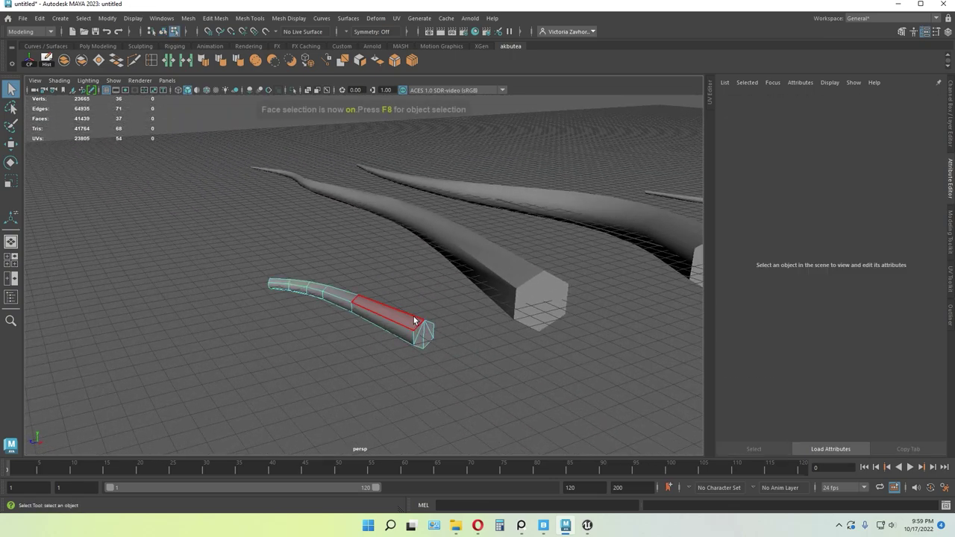
{"action": "left_click", "coordinate": [421, 335]}
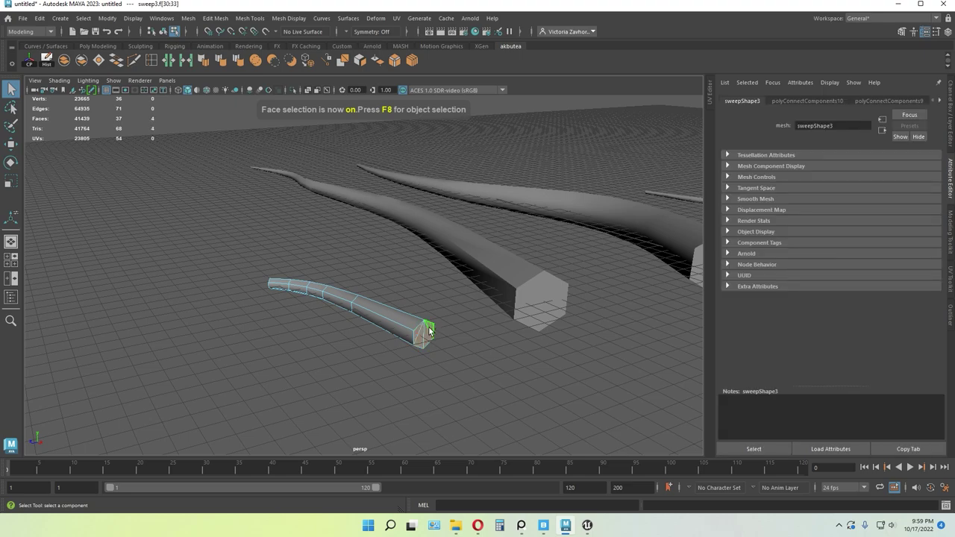
{"action": "key", "text": "ctrl+b"}
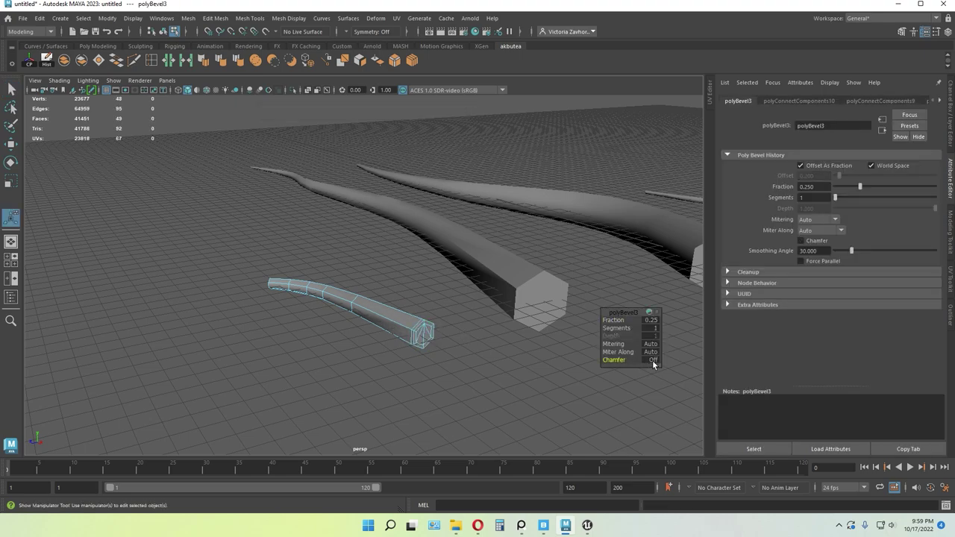
{"action": "left_click", "coordinate": [490, 357]}
- Bevel the wide-end cap faces of the other large branch, between its large neighbour and the thin branches, with Chamfer off
{"action": "left_click_drag", "start_coordinate": [492, 362], "coordinate": [539, 322], "text": "alt"}
{"action": "left_click", "coordinate": [539, 323]}
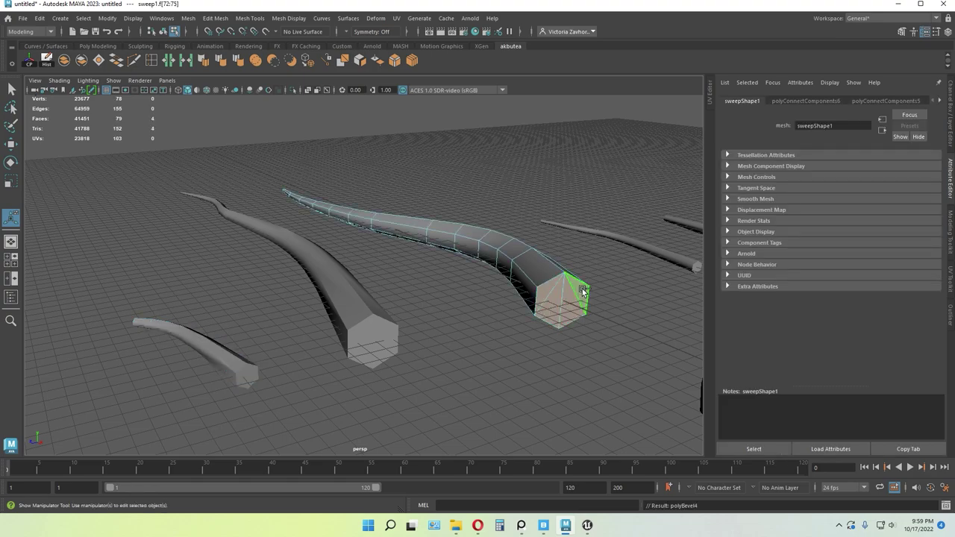
{"action": "key", "text": "ctrl+b"}
{"action": "left_click", "coordinate": [651, 361]}
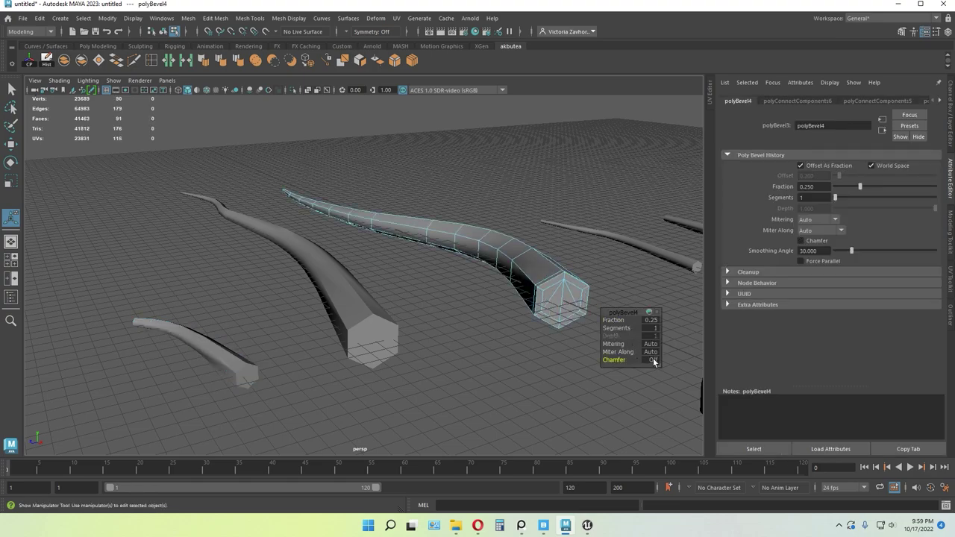
{"action": "left_click", "coordinate": [610, 279]}
- Bevel the wide-end cap faces of the thin bent branch with Chamfer turned off
{"action": "scroll", "coordinate": [610, 282], "scroll_direction": "down", "scroll_amount": 3}
{"action": "middle_click_drag", "start_coordinate": [606, 282], "coordinate": [291, 293], "text": "alt"}
{"action": "scroll", "coordinate": [300, 300], "scroll_direction": "up", "scroll_amount": 3}
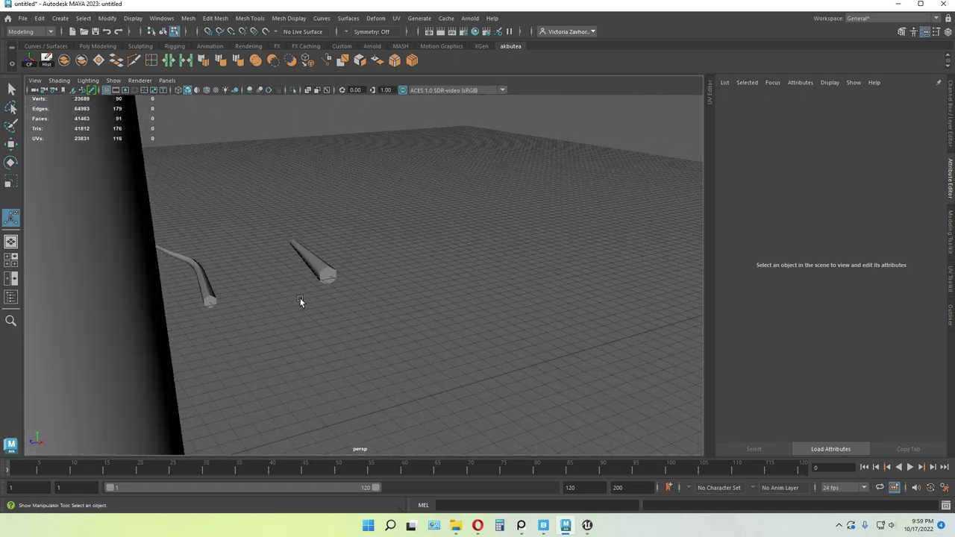
{"action": "left_click_drag", "start_coordinate": [301, 300], "coordinate": [379, 316], "text": "alt"}
{"action": "middle_click_drag", "start_coordinate": [379, 316], "coordinate": [213, 340], "text": "alt"}
{"action": "scroll", "coordinate": [388, 327], "scroll_direction": "up", "scroll_amount": 3}
{"action": "left_click", "coordinate": [337, 316]}
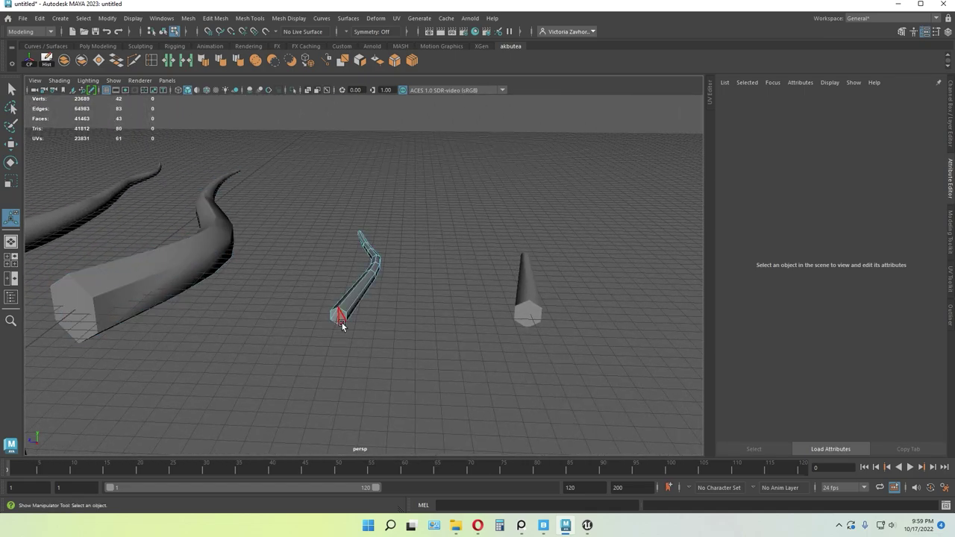
{"action": "scroll", "coordinate": [343, 325], "scroll_direction": "up", "scroll_amount": 2}
{"action": "left_click", "coordinate": [340, 321]}
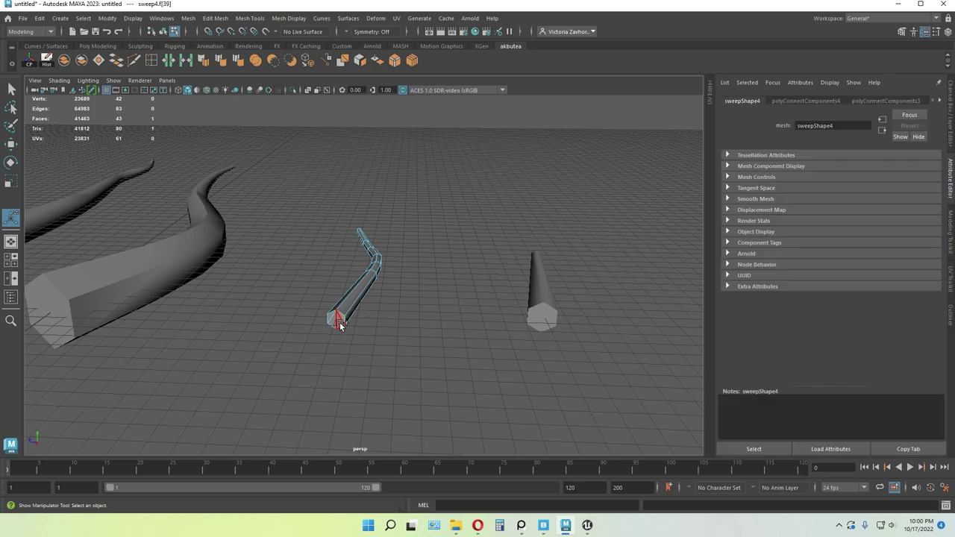
{"action": "key", "text": "ctrl+b"}
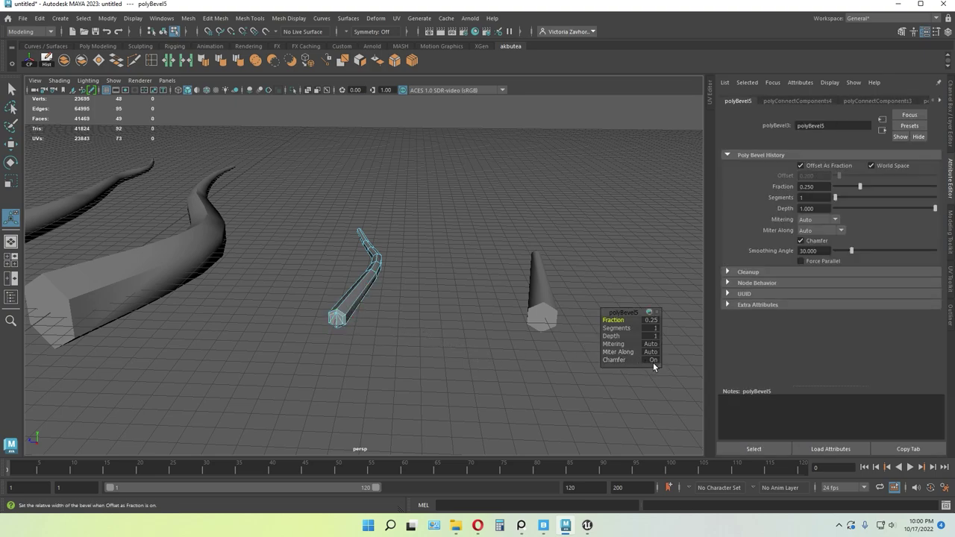
{"action": "left_click", "coordinate": [589, 336]}
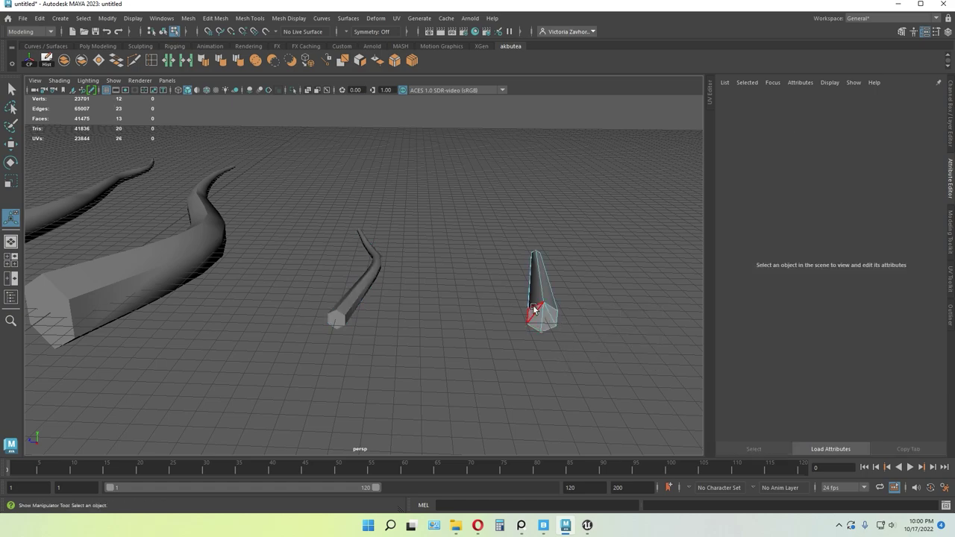
- Bevel the wide-end cap faces of the short straight branch with Chamfer turned off
{"action": "left_click", "coordinate": [534, 309]}
{"action": "left_click", "coordinate": [549, 319], "text": "shift"}
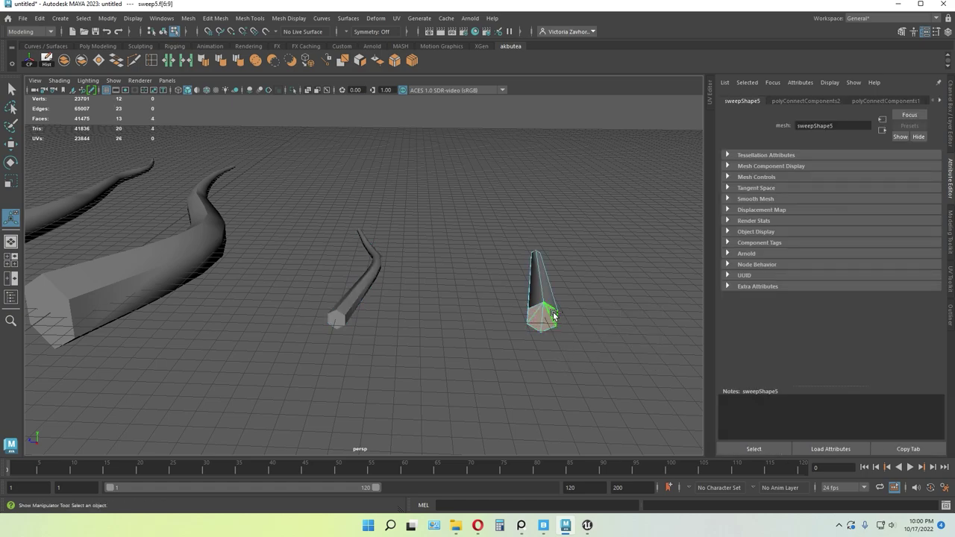
{"action": "key", "text": "ctrl+b"}
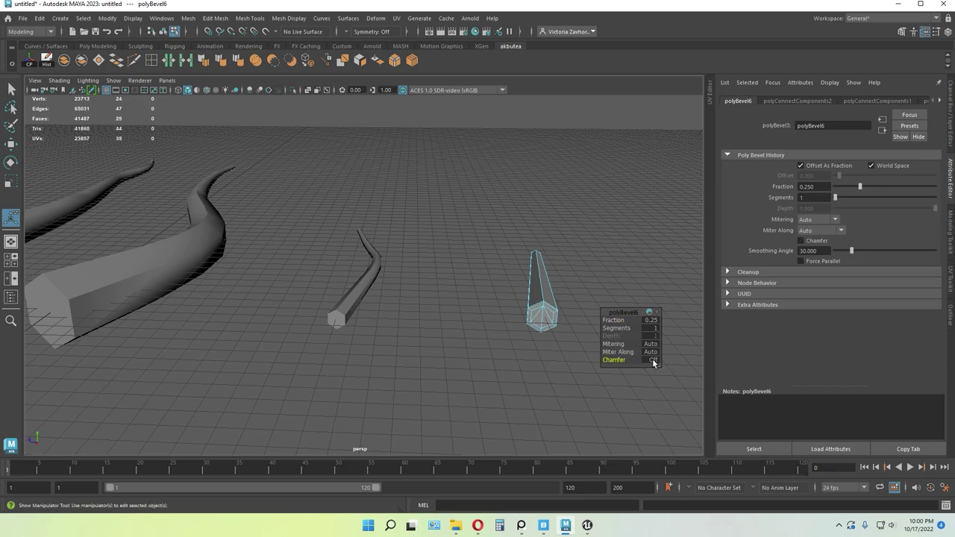
{"action": "left_click", "coordinate": [483, 347]}
- Bevel the three cap faces at the narrow end of the short straight branch with Chamfer turned off
{"action": "left_click_drag", "start_coordinate": [483, 347], "coordinate": [374, 304], "text": "alt"}
{"action": "scroll", "coordinate": [375, 306], "scroll_direction": "up", "scroll_amount": 4}
{"action": "left_click_drag", "start_coordinate": [234, 325], "coordinate": [392, 291], "text": "alt"}
{"action": "scroll", "coordinate": [410, 297], "scroll_direction": "up", "scroll_amount": 10}
{"action": "scroll", "coordinate": [482, 297], "scroll_direction": "down", "scroll_amount": 3}
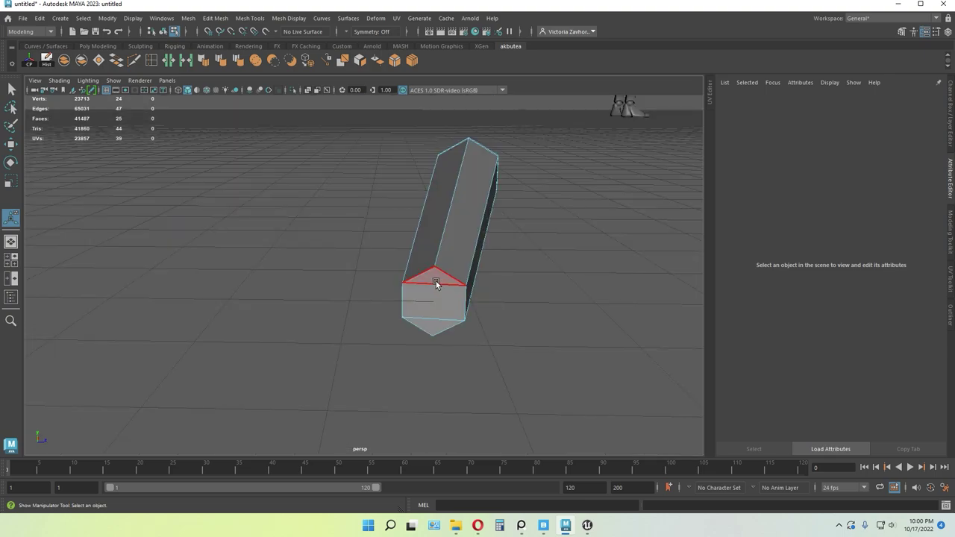
{"action": "left_click", "coordinate": [436, 283]}
{"action": "left_click", "coordinate": [435, 297], "text": "shift"}
{"action": "left_click", "coordinate": [434, 326], "text": "shift"}
{"action": "key", "text": "ctrl+b"}
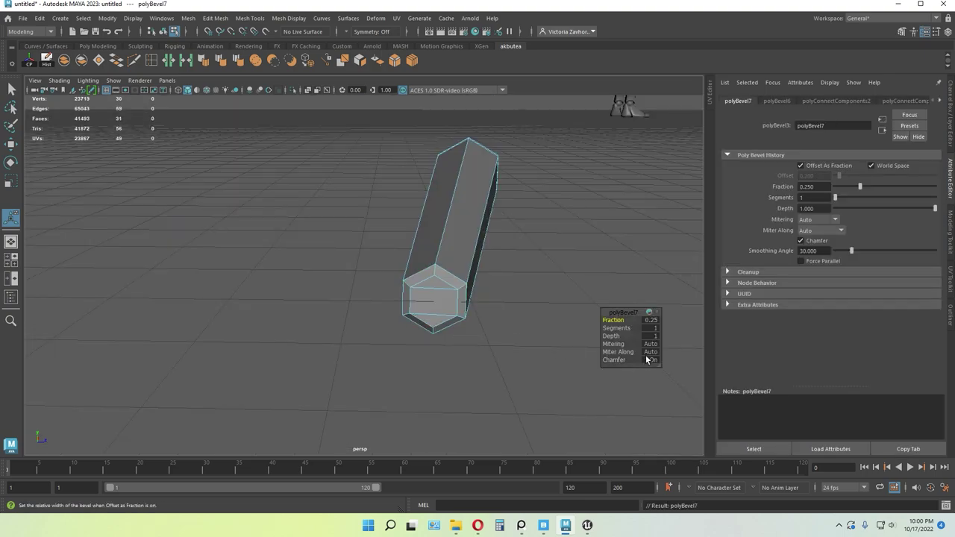
{"action": "left_click", "coordinate": [656, 361]}
{"action": "left_click", "coordinate": [470, 373]}
- Bevel the three tip cap faces of the thin bent branch with Chamfer turned off
{"action": "scroll", "coordinate": [522, 372], "scroll_direction": "down", "scroll_amount": 6}
{"action": "left_click_drag", "start_coordinate": [569, 371], "coordinate": [291, 272], "text": "alt"}
{"action": "left_click", "coordinate": [292, 271]}
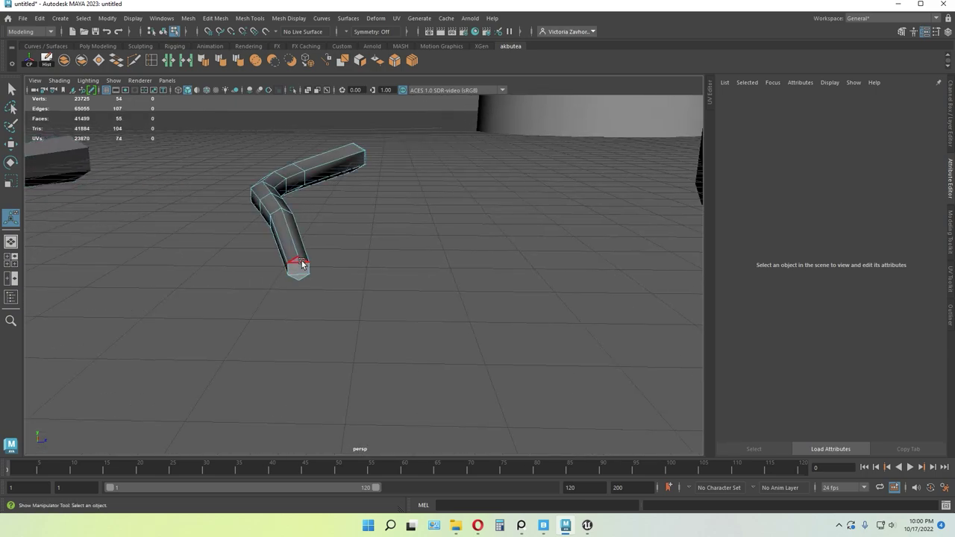
{"action": "left_click", "coordinate": [299, 262]}
{"action": "left_click", "coordinate": [300, 271], "text": "shift"}
{"action": "left_click", "coordinate": [300, 280], "text": "shift"}
{"action": "key", "text": "ctrl+b"}
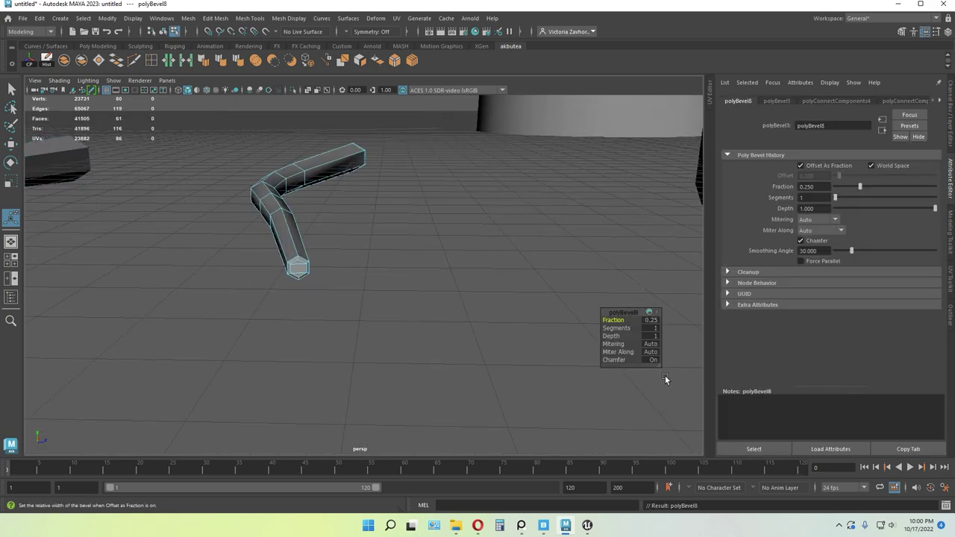
{"action": "left_click", "coordinate": [651, 361]}
{"action": "left_click", "coordinate": [482, 329]}
- Bevel the tip cap faces of the large branch next to the thin bent one with Chamfer turned off
{"action": "scroll", "coordinate": [488, 336], "scroll_direction": "down", "scroll_amount": 5}
{"action": "left_click_drag", "start_coordinate": [490, 338], "coordinate": [377, 283], "text": "alt"}
{"action": "left_click", "coordinate": [232, 280]}
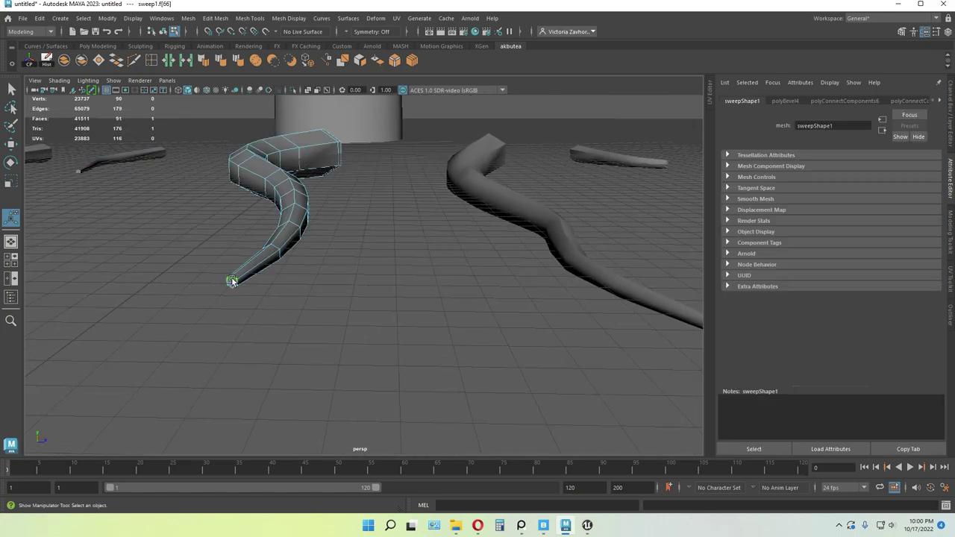
{"action": "key", "text": "ctrl+b"}
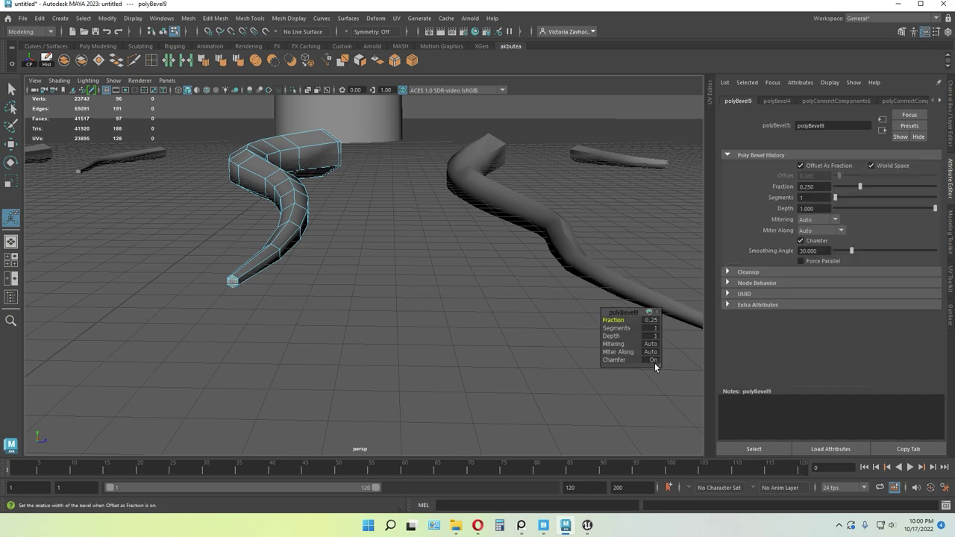
{"action": "left_click", "coordinate": [489, 351]}
- Bevel the tip cap faces of the large branch next to the short curved one with Chamfer turned off
{"action": "left_click_drag", "start_coordinate": [489, 351], "coordinate": [171, 239], "text": "alt"}
{"action": "left_click", "coordinate": [189, 243]}
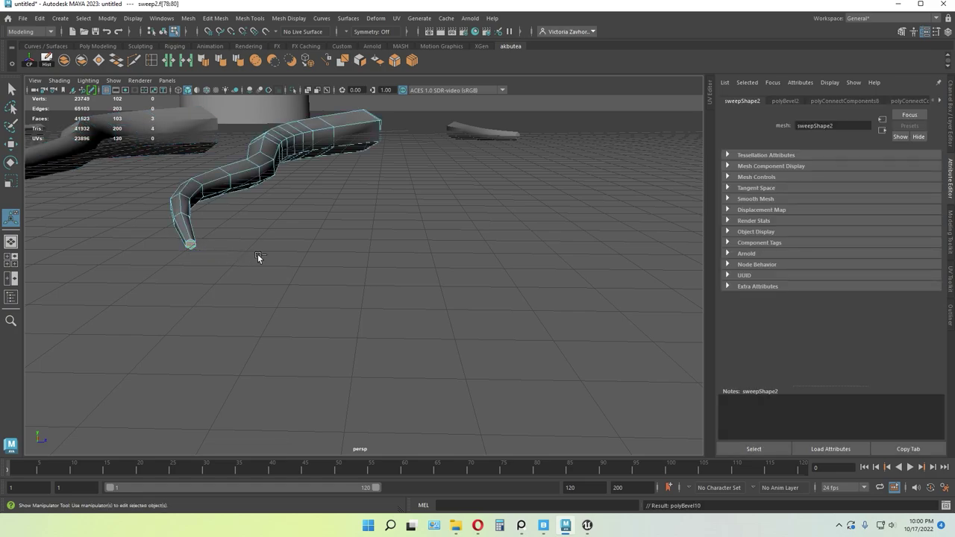
{"action": "key", "text": "ctrl+b"}
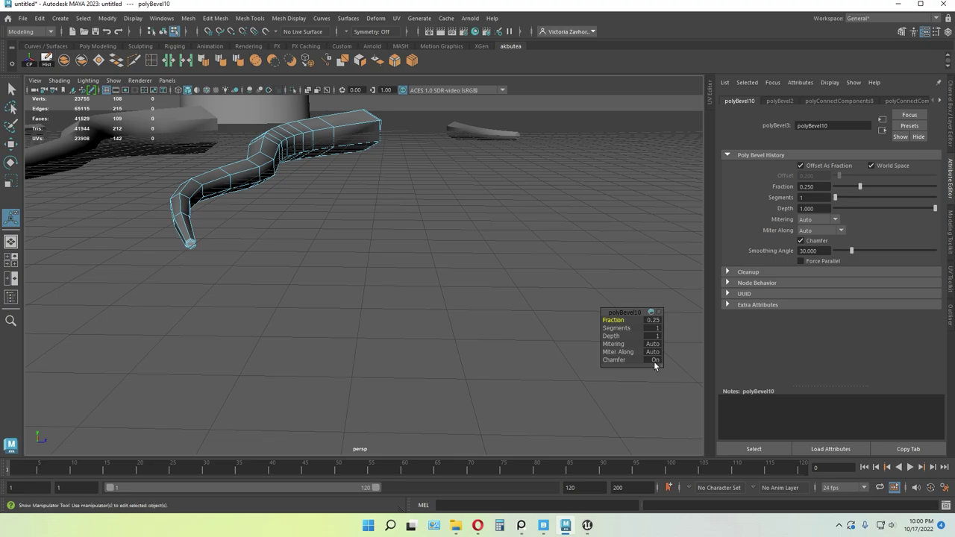
{"action": "left_click", "coordinate": [651, 361]}
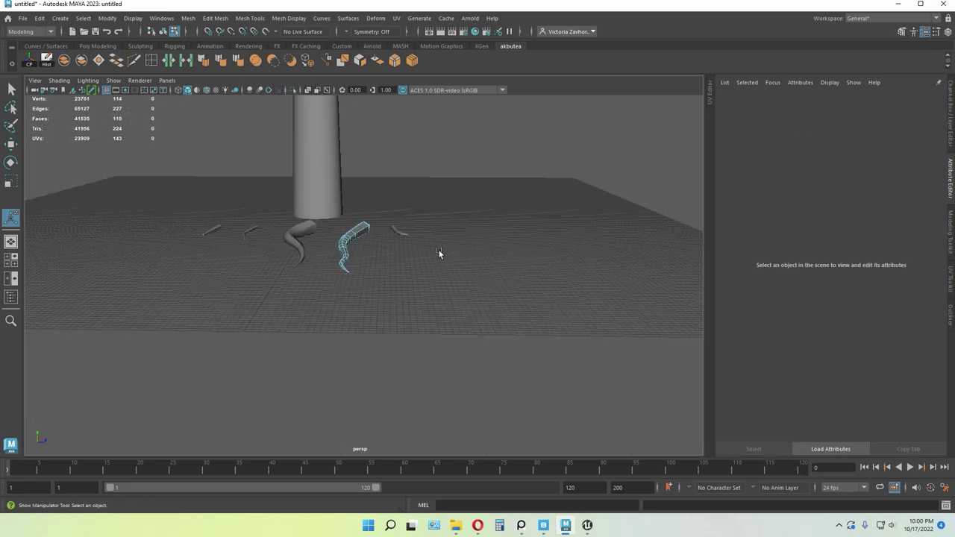
- Bevel the narrow-end cap faces of the short curved branch with Chamfer turned off
{"action": "left_click_drag", "start_coordinate": [439, 250], "coordinate": [305, 276], "text": "alt"}
{"action": "scroll", "coordinate": [337, 266], "scroll_direction": "up", "scroll_amount": 5}
{"action": "right_click_drag", "start_coordinate": [240, 173], "coordinate": [239, 198]}
{"action": "middle_click_drag", "start_coordinate": [244, 217], "coordinate": [313, 238], "text": "alt"}
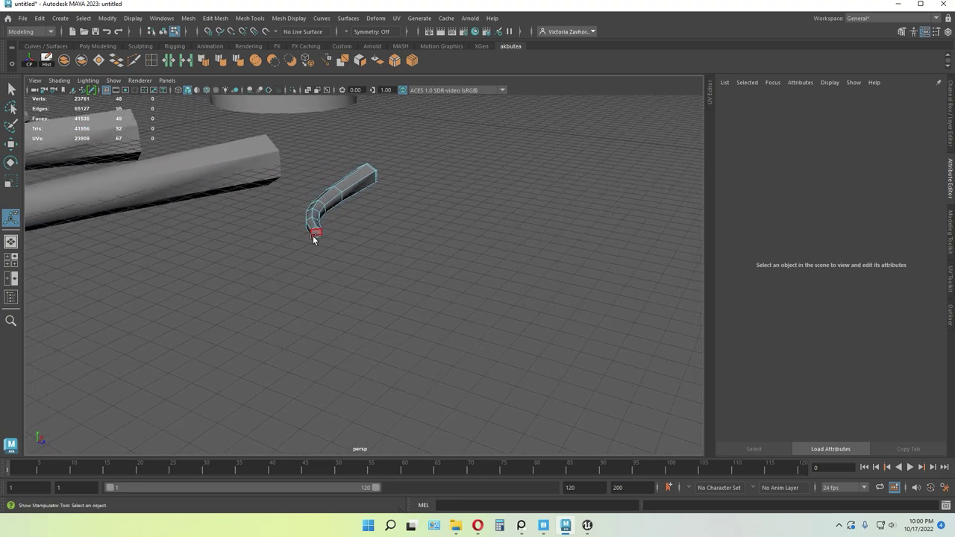
{"action": "left_click", "coordinate": [316, 231]}
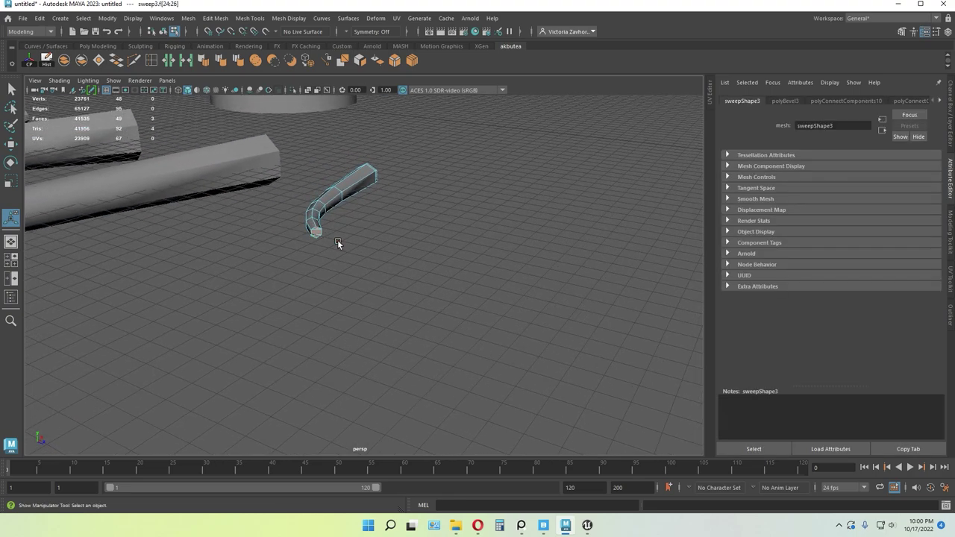
{"action": "key", "text": "ctrl+e"}
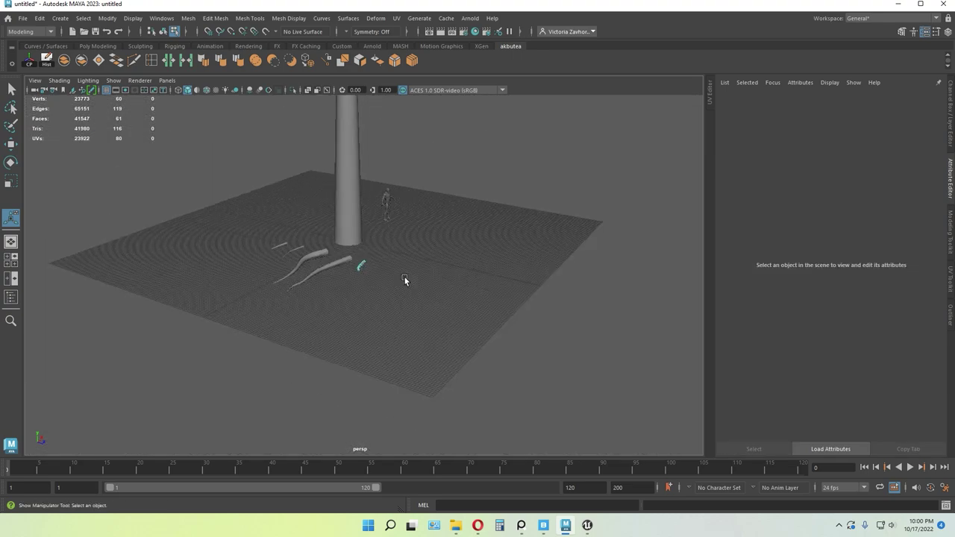
- Return to object selection, turn on smooth preview for the trunk and all five branches, and clear the selection
{"action": "left_click_drag", "start_coordinate": [404, 280], "coordinate": [377, 273], "text": "alt"}
{"action": "left_click_drag", "start_coordinate": [258, 172], "coordinate": [368, 302]}
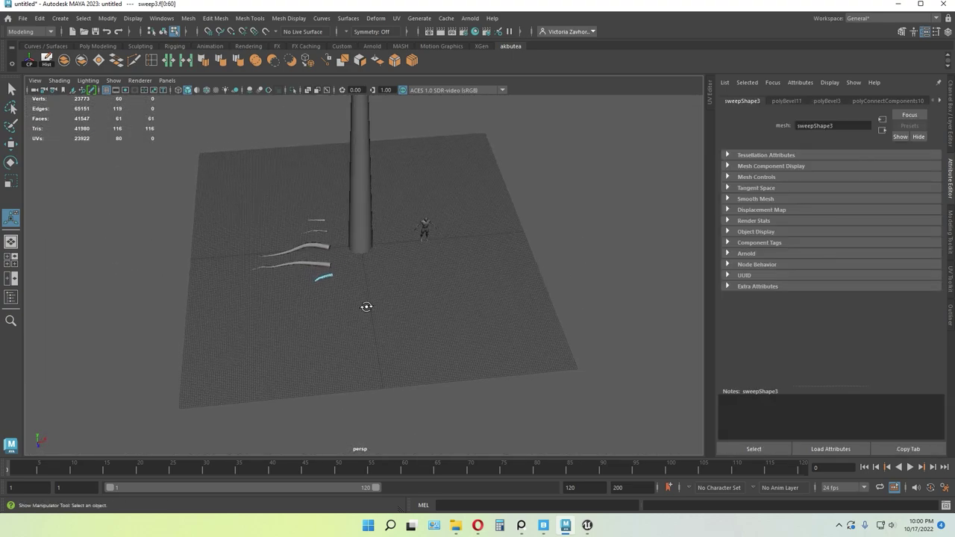
{"action": "key", "text": "F8"}
{"action": "left_click_drag", "start_coordinate": [257, 183], "coordinate": [375, 288]}
{"action": "left_click", "coordinate": [367, 268]}
- Select the trunk and insert two horizontal edge loops around it with the Multi-Cut tool, one low and one further up
{"action": "middle_click_drag", "start_coordinate": [367, 269], "coordinate": [413, 390], "text": "alt"}
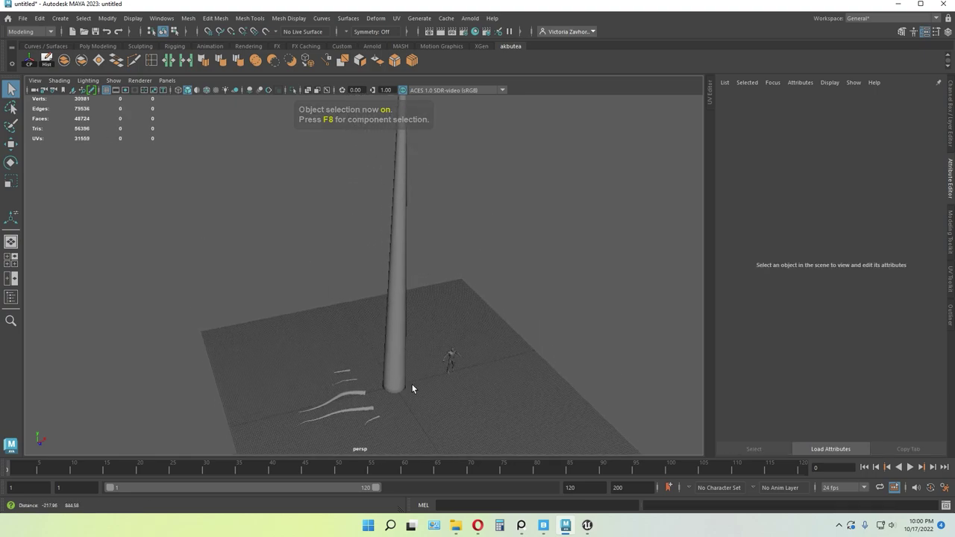
{"action": "mouse_move", "coordinate": [432, 314]}
{"action": "left_mouse_down", "text": "alt"}
{"action": "mouse_move", "coordinate": [450, 276]}
{"action": "mouse_move", "coordinate": [375, 281]}
{"action": "mouse_move", "coordinate": [392, 286]}
{"action": "mouse_move", "coordinate": [407, 273]}
{"action": "mouse_move", "coordinate": [401, 312]}
{"action": "mouse_move", "coordinate": [415, 320]}
{"action": "left_mouse_up", "text": "alt"}
{"action": "middle_click_drag", "start_coordinate": [373, 418], "coordinate": [394, 335], "text": "alt"}
{"action": "scroll", "coordinate": [393, 334], "scroll_direction": "up", "scroll_amount": 5}
{"action": "left_click_drag", "start_coordinate": [394, 334], "coordinate": [469, 341], "text": "alt"}
{"action": "left_click", "coordinate": [470, 339]}
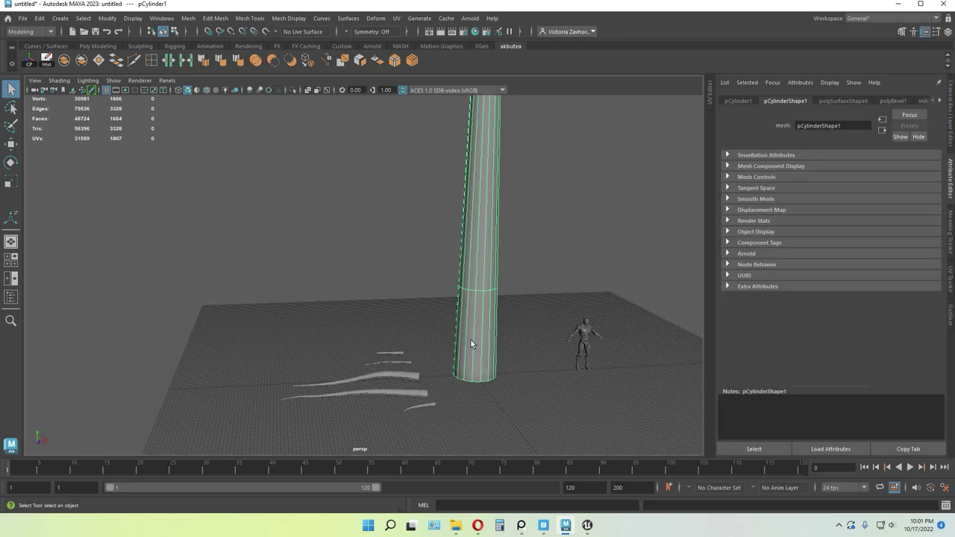
{"action": "scroll", "coordinate": [482, 349], "scroll_direction": "down", "scroll_amount": 3}
{"action": "middle_click_drag", "start_coordinate": [482, 349], "coordinate": [466, 375], "text": "alt"}
{"action": "left_click", "coordinate": [135, 61]}
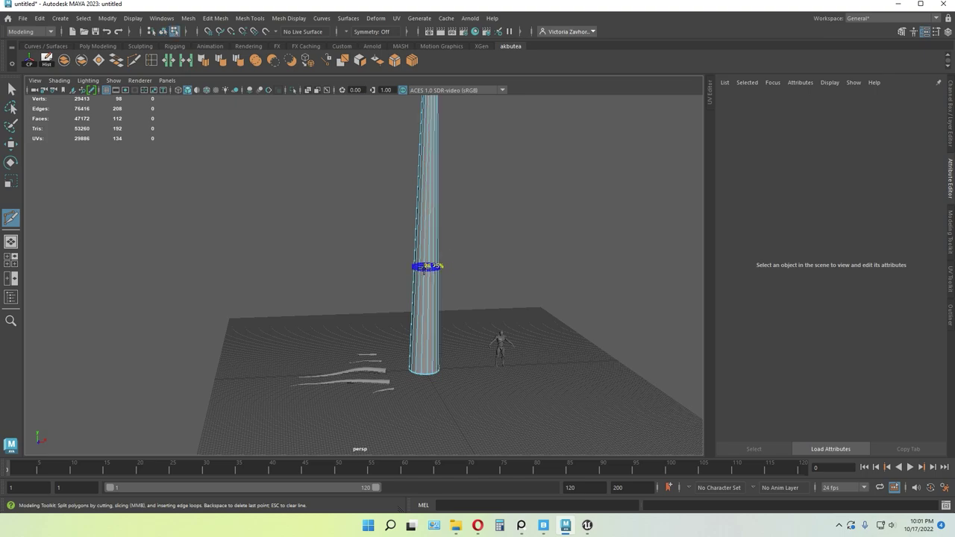
{"action": "left_click", "coordinate": [425, 266], "text": "ctrl"}
{"action": "middle_click_drag", "start_coordinate": [425, 266], "coordinate": [420, 212], "text": "alt"}
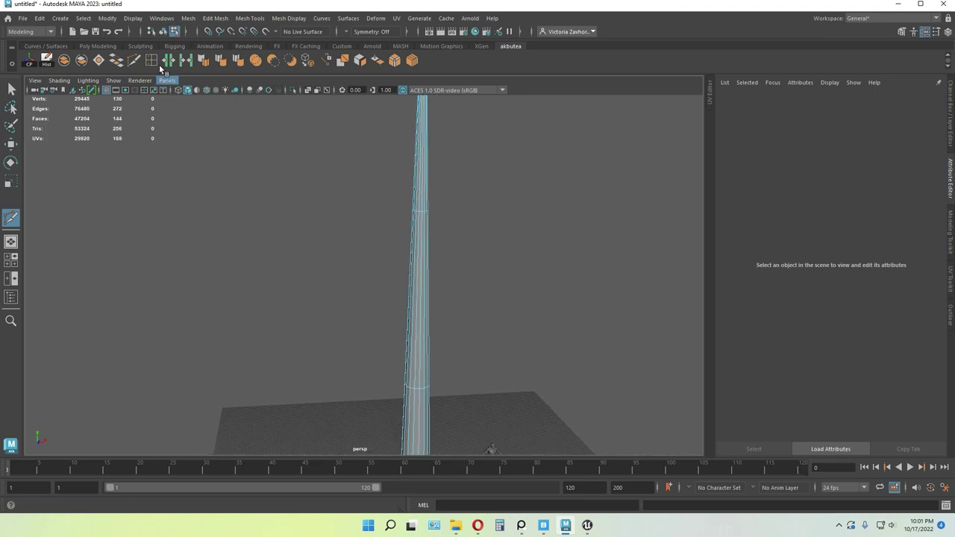
{"action": "left_click", "coordinate": [188, 19]}
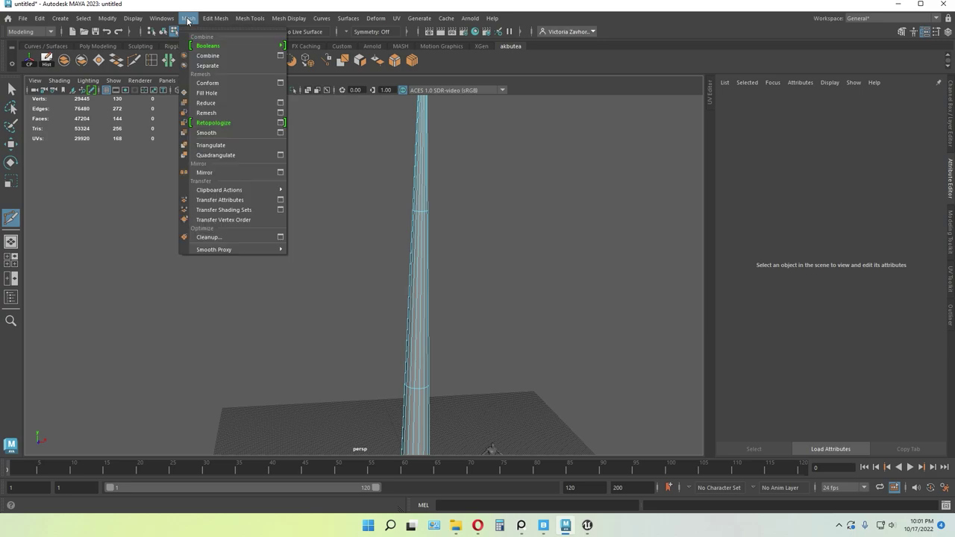
{"action": "mouse_move", "coordinate": [210, 20]}
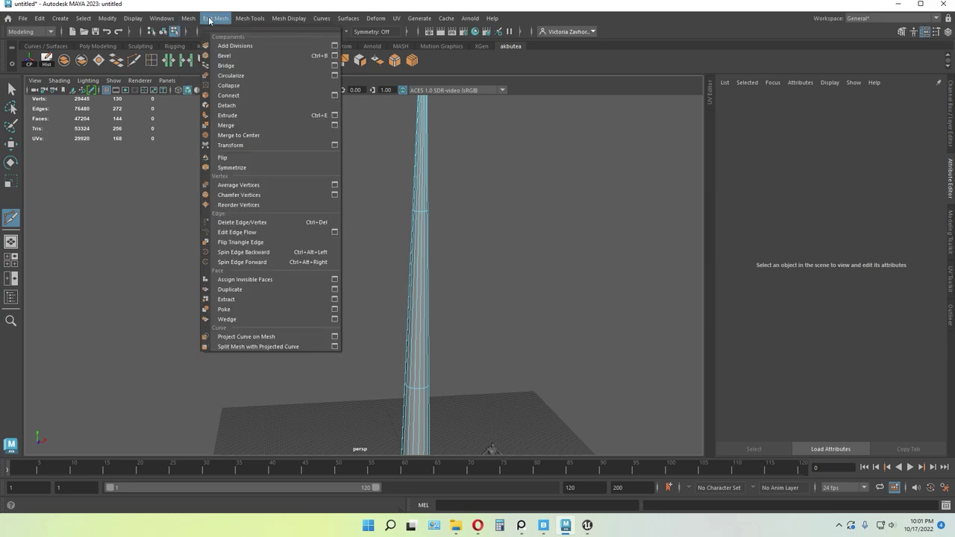
{"action": "mouse_move", "coordinate": [241, 21]}
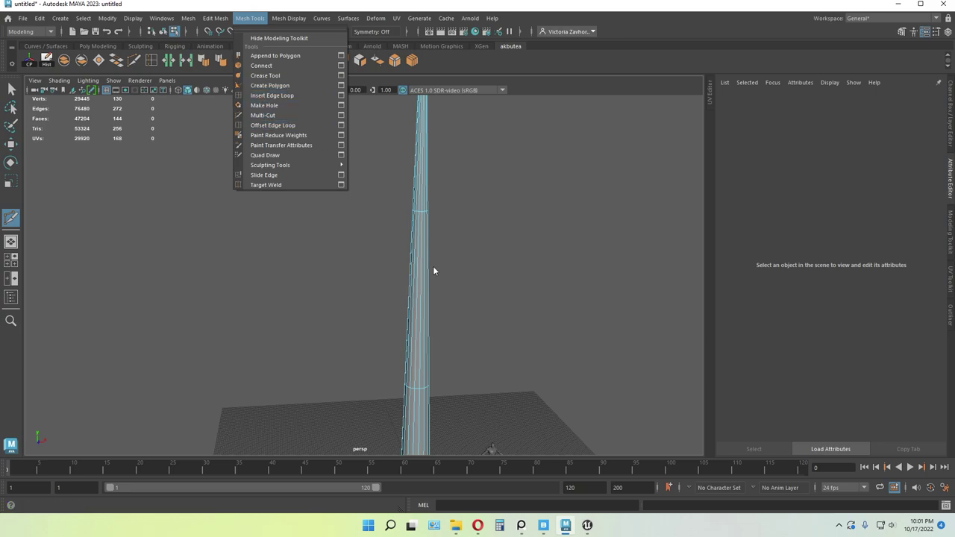
{"action": "left_click", "coordinate": [462, 304]}
- Leave the Multi-Cut tool and return to the Select tool
{"action": "middle_click_drag", "start_coordinate": [471, 354], "coordinate": [456, 201], "text": "alt"}
{"action": "left_click", "coordinate": [12, 90]}
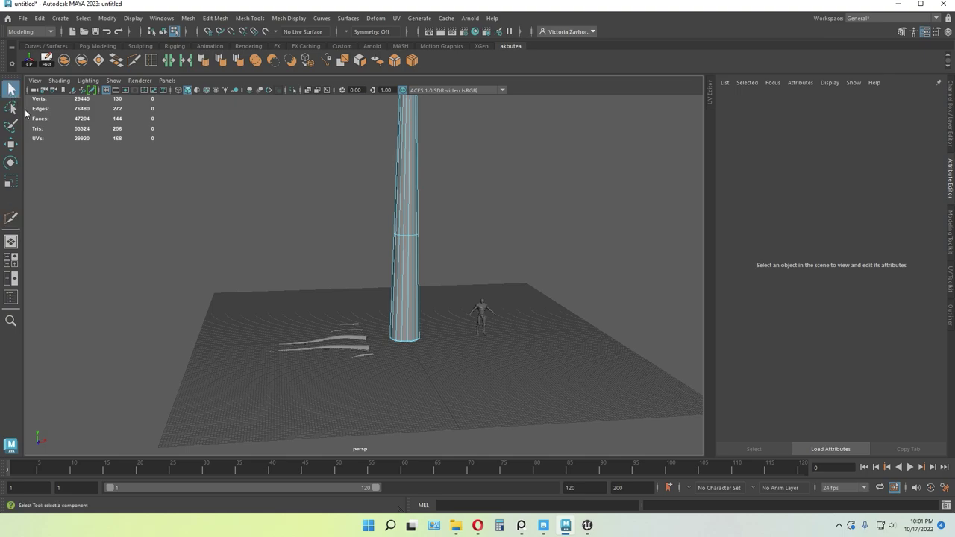
- Return to object selection, select the trunk and all five branches, combine them into one mesh, and clear the selection
{"action": "key", "text": "F8"}
{"action": "left_click", "coordinate": [319, 294]}
{"action": "left_click_drag", "start_coordinate": [321, 292], "coordinate": [340, 318], "text": "alt"}
{"action": "left_click_drag", "start_coordinate": [323, 320], "coordinate": [409, 386]}
{"action": "scroll", "coordinate": [389, 395], "scroll_direction": "up", "scroll_amount": 4}
{"action": "middle_click_drag", "start_coordinate": [409, 385], "coordinate": [387, 328], "text": "alt"}
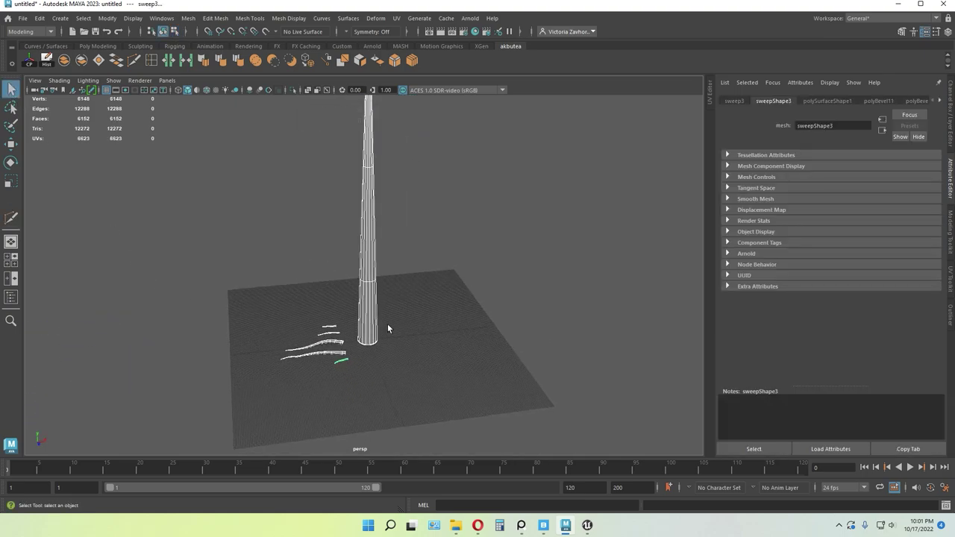
{"action": "key", "text": "w"}
{"action": "left_click_drag", "start_coordinate": [387, 328], "coordinate": [364, 321], "text": "alt"}
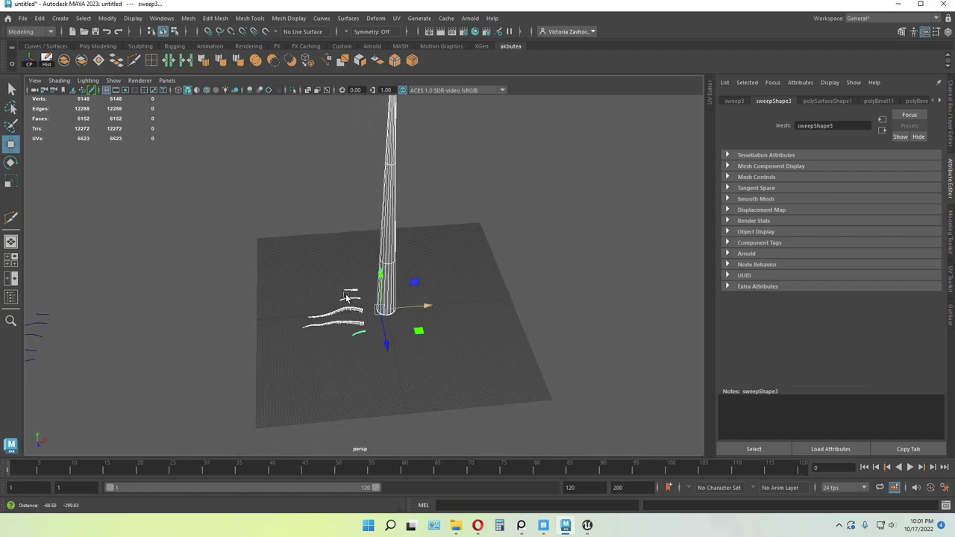
{"action": "left_click", "coordinate": [64, 61]}
{"action": "left_click", "coordinate": [346, 164]}
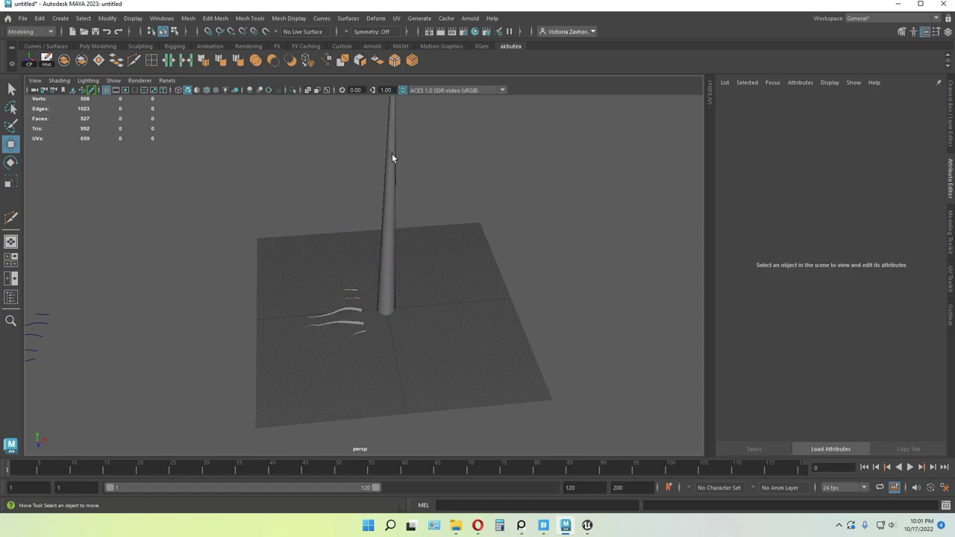
- Export the combined trunk and branch mesh as an FBX named Trunk_for_Z in D:\Pine tutorial, then deselect it
{"action": "left_click", "coordinate": [391, 153]}
{"action": "left_click", "coordinate": [22, 18]}
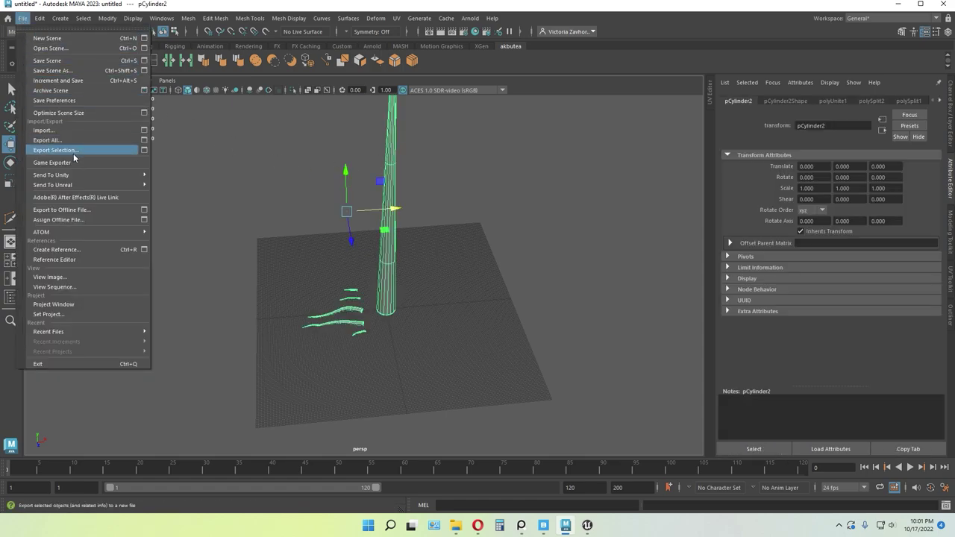
{"action": "left_click", "coordinate": [54, 150]}
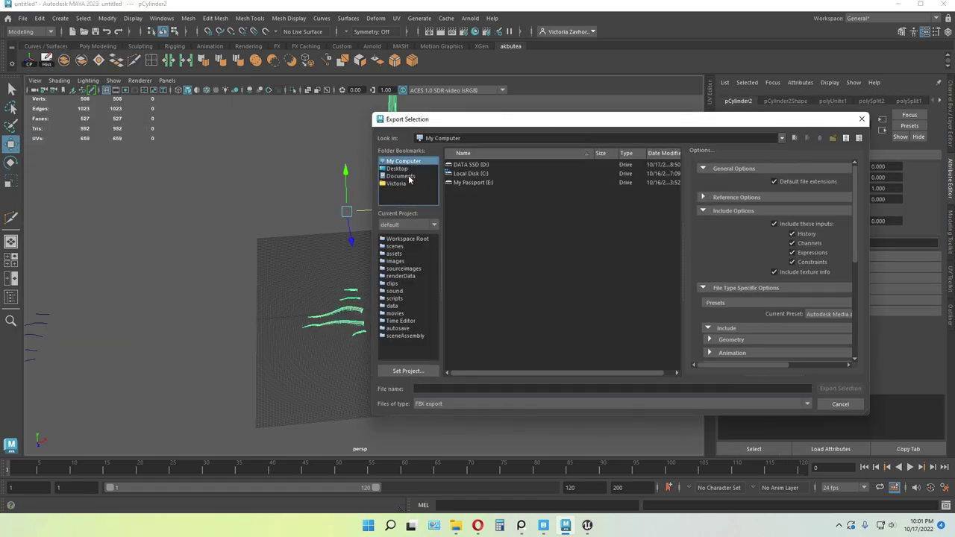
{"action": "double_click", "coordinate": [476, 167]}
{"action": "double_click", "coordinate": [469, 272]}
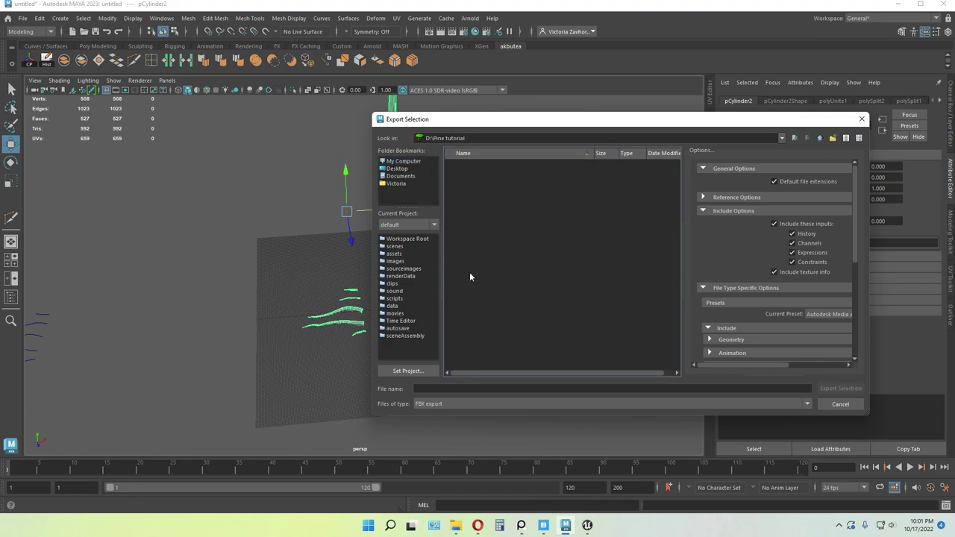
{"action": "left_click", "coordinate": [454, 389]}
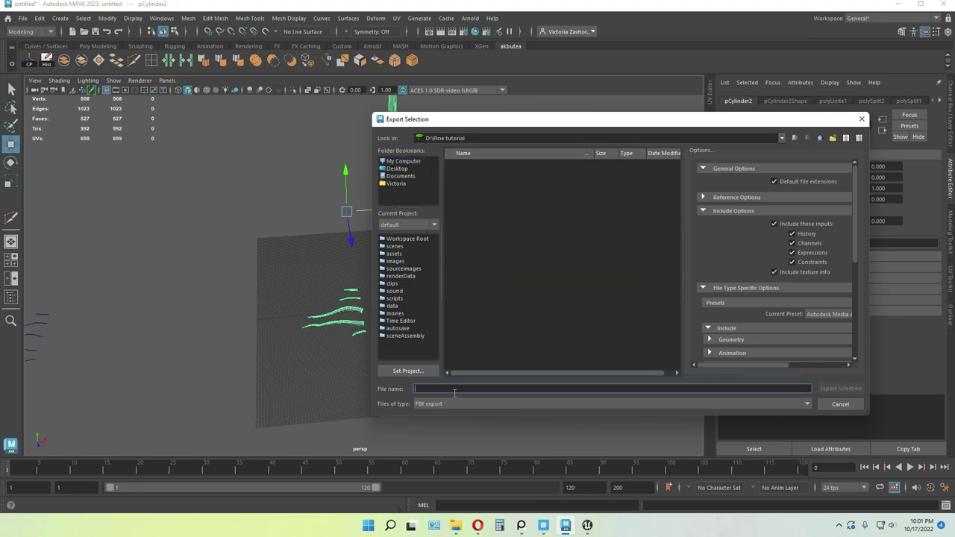
{"action": "type", "text": "Trunk_for_Z"}
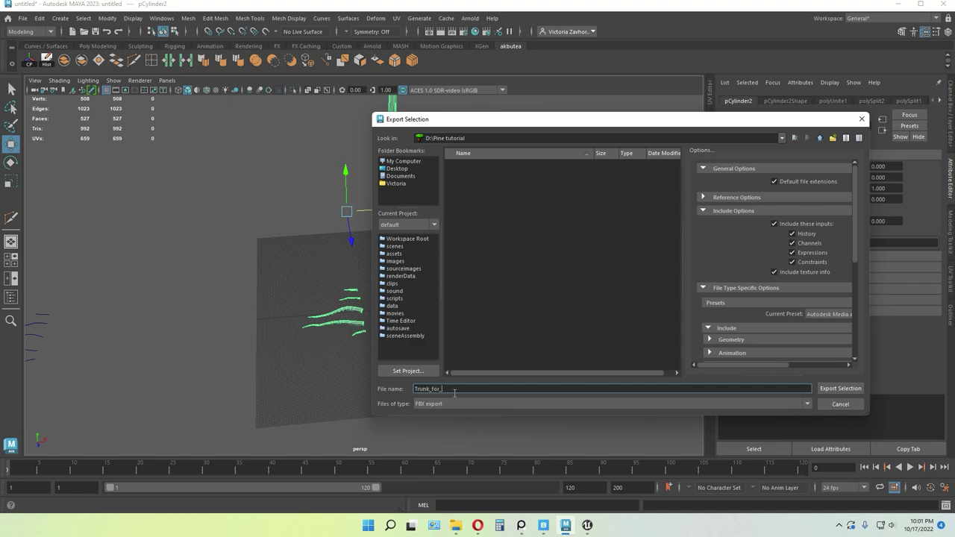
{"action": "left_click", "coordinate": [839, 388]}
{"action": "left_click", "coordinate": [549, 355]}
- Save the scene as a Maya Binary file named Pine in D:\Pine tutorial
{"action": "left_click_drag", "start_coordinate": [416, 280], "coordinate": [401, 311], "text": "alt"}
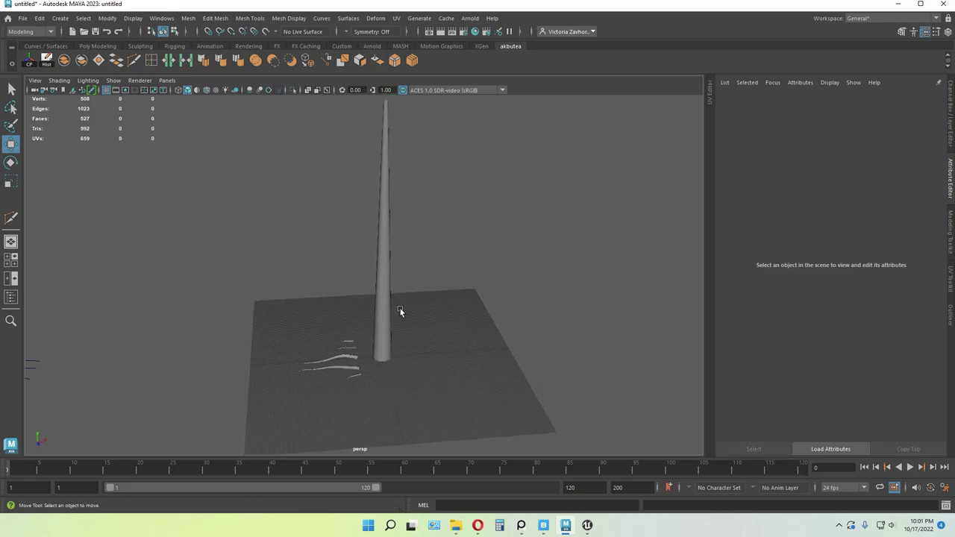
{"action": "left_click", "coordinate": [22, 18]}
{"action": "left_click", "coordinate": [52, 70]}
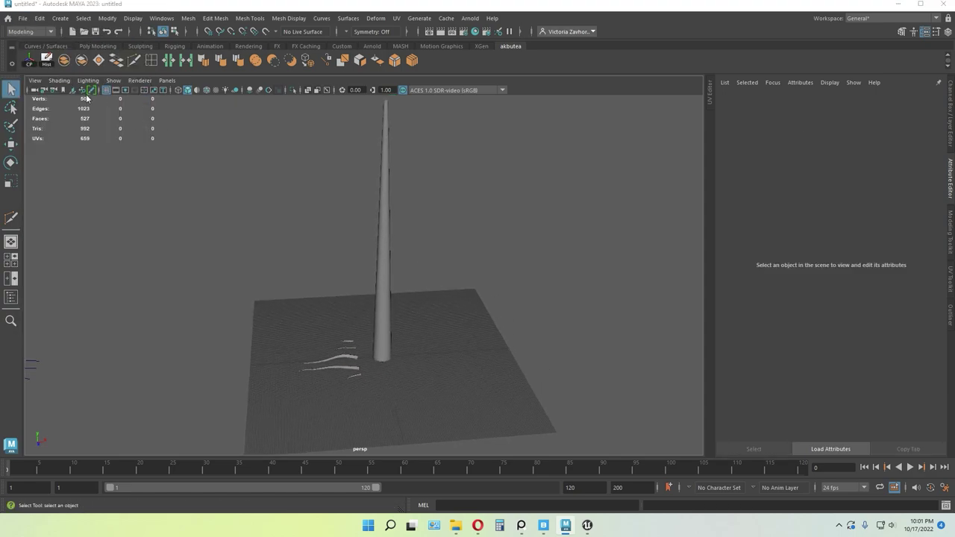
{"action": "left_click", "coordinate": [403, 161]}
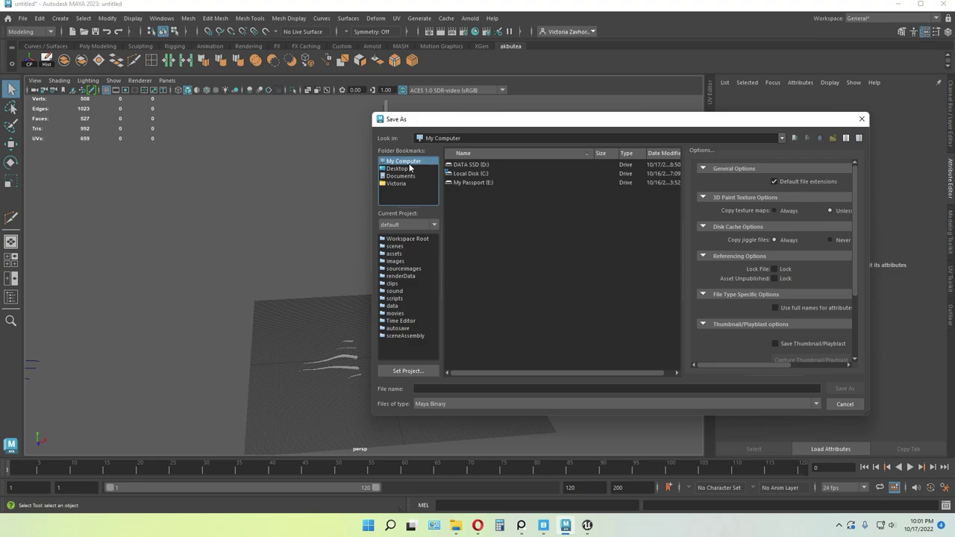
{"action": "double_click", "coordinate": [485, 164]}
{"action": "double_click", "coordinate": [470, 272]}
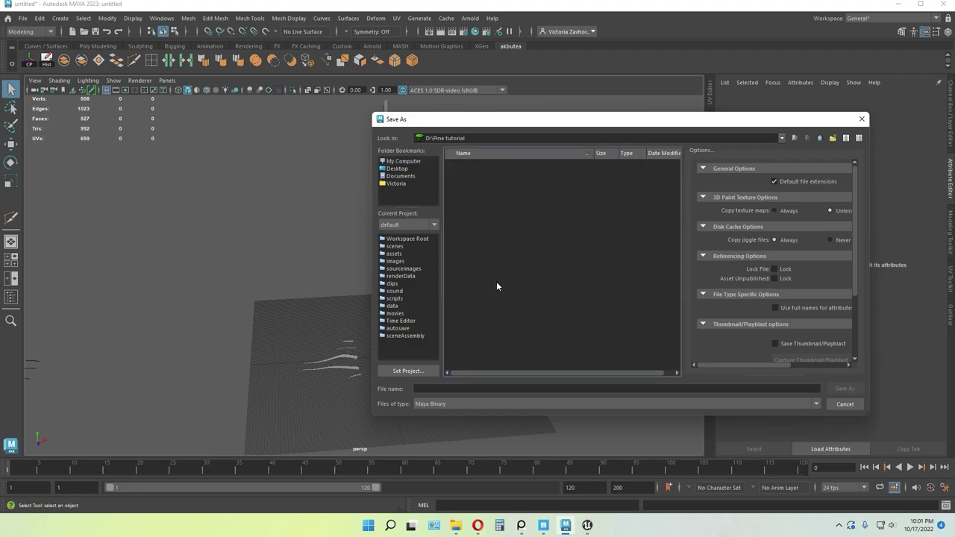
{"action": "left_click", "coordinate": [447, 389]}
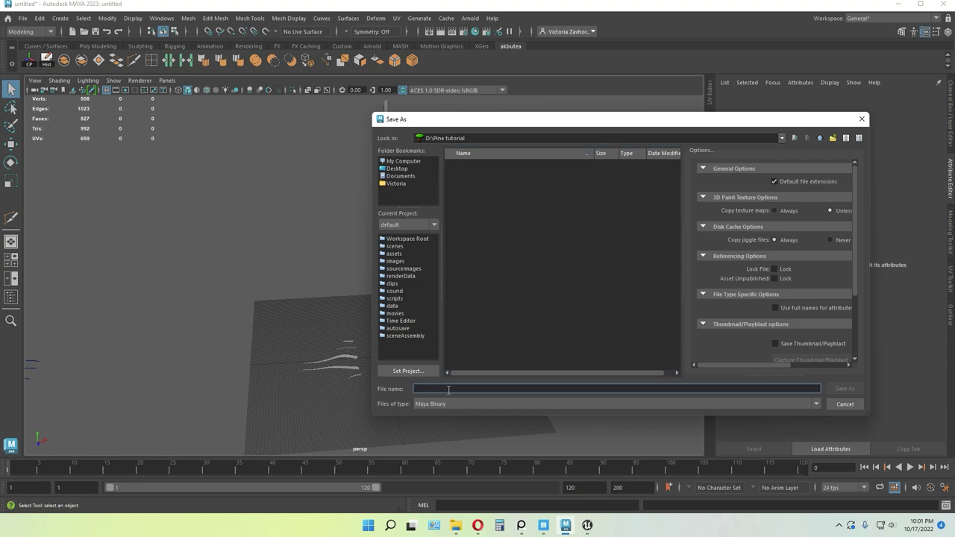
{"action": "type", "text": "Pine"}
{"action": "left_click", "coordinate": [844, 388]}
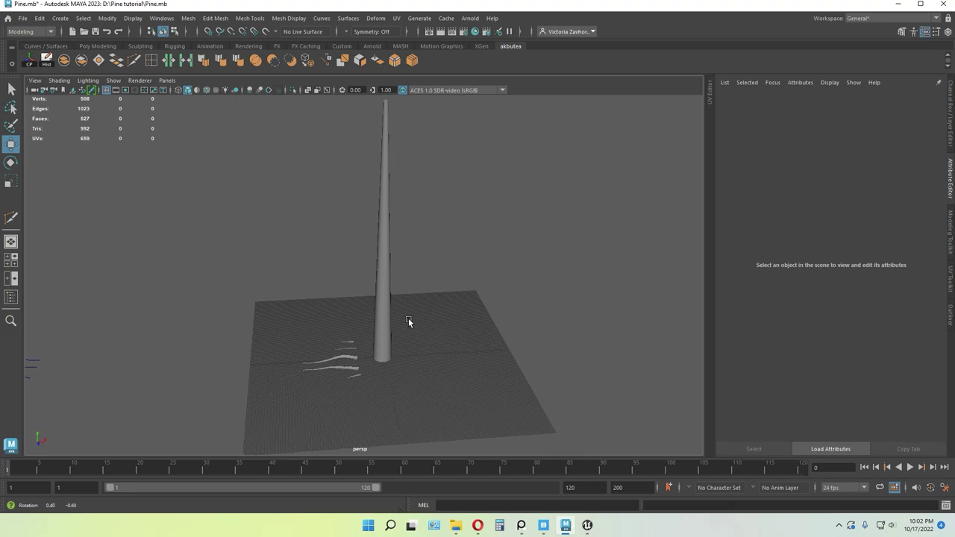
{"action": "mouse_move", "coordinate": [407, 319]}
{"action": "left_mouse_down", "text": "alt"}
{"action": "mouse_move", "coordinate": [413, 299]}
{"action": "mouse_move", "coordinate": [416, 331]}
{"action": "left_mouse_up", "text": "alt"}
{"action": "scroll", "coordinate": [414, 299], "scroll_direction": "down", "scroll_amount": 4}
{"action": "scroll", "coordinate": [416, 333], "scroll_direction": "up", "scroll_amount": 2}
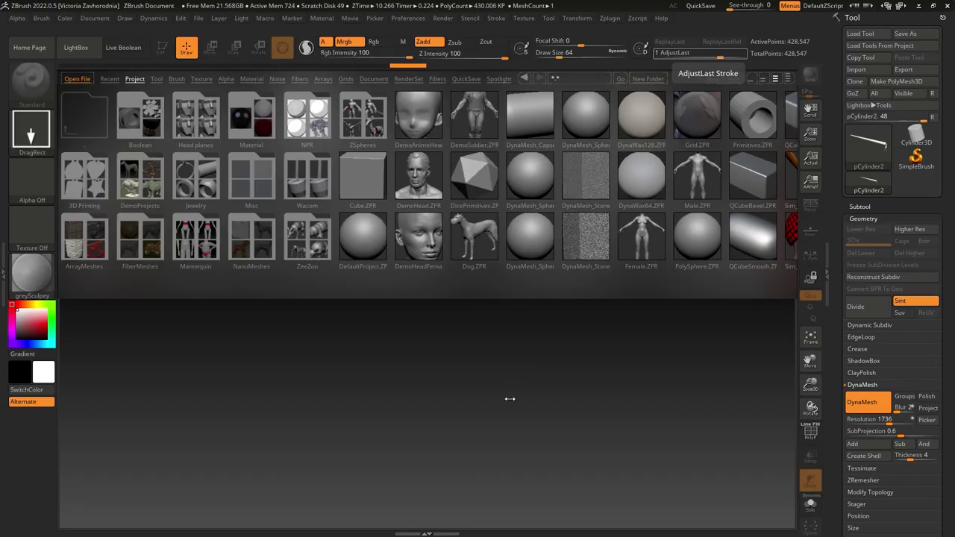
- Switch to ZBrush, hide LightBox, import the Trunk_for_Z FBX, and draw the mesh on the canvas in Edit mode
{"action": "left_click", "coordinate": [104, 18]}
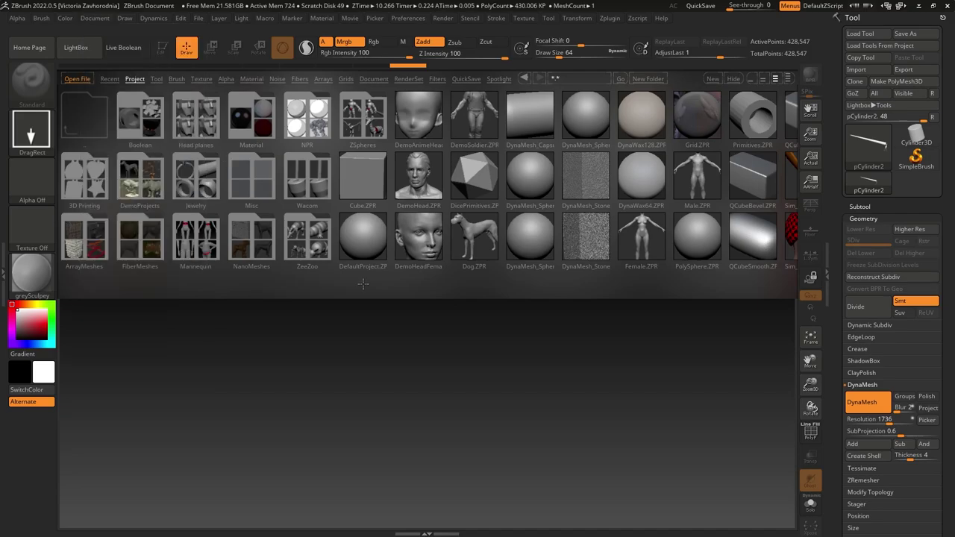
{"action": "left_click", "coordinate": [76, 48]}
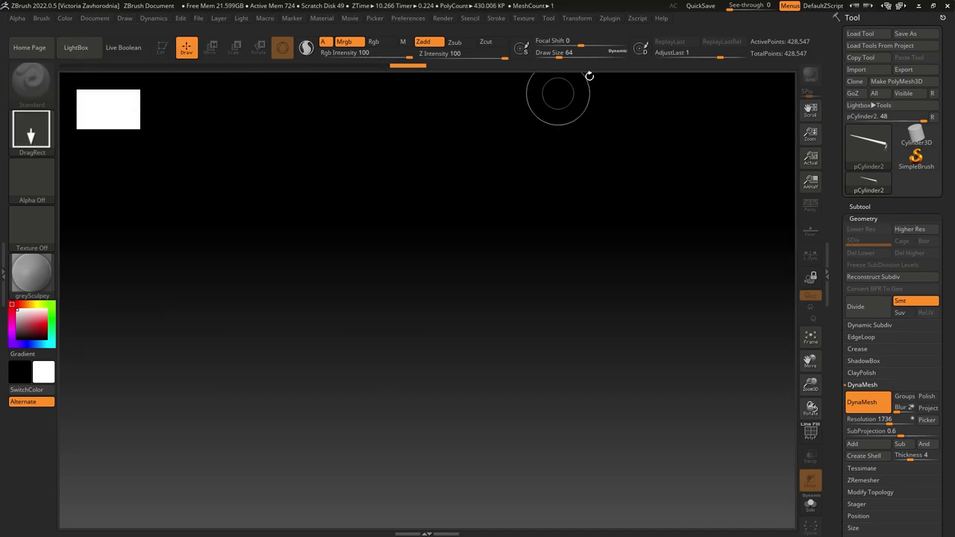
{"action": "left_click", "coordinate": [609, 19]}
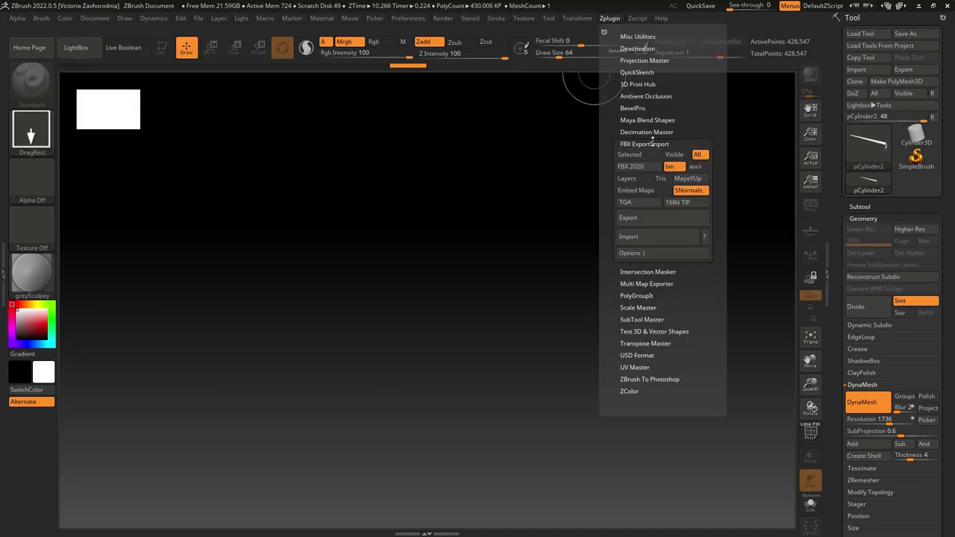
{"action": "left_click", "coordinate": [636, 237]}
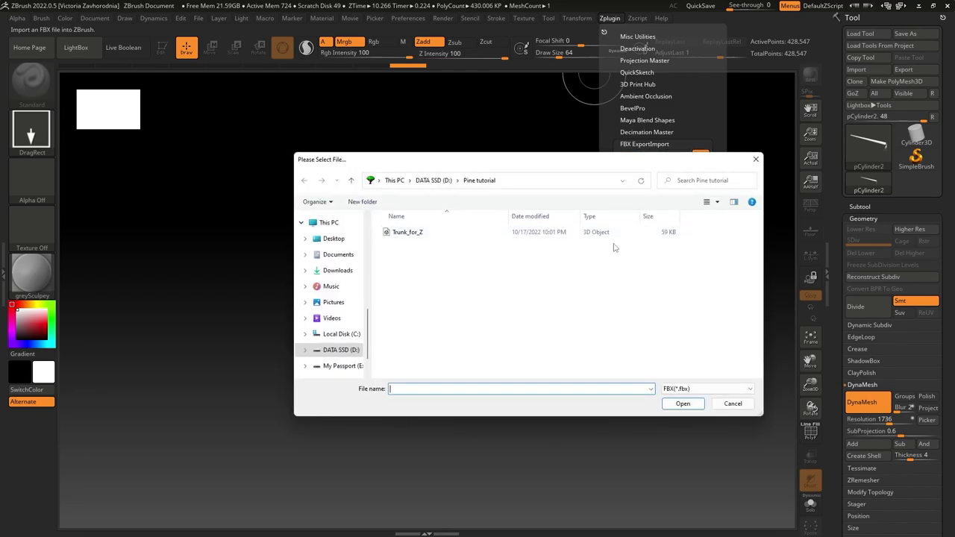
{"action": "left_click", "coordinate": [419, 233]}
{"action": "left_click", "coordinate": [682, 403]}
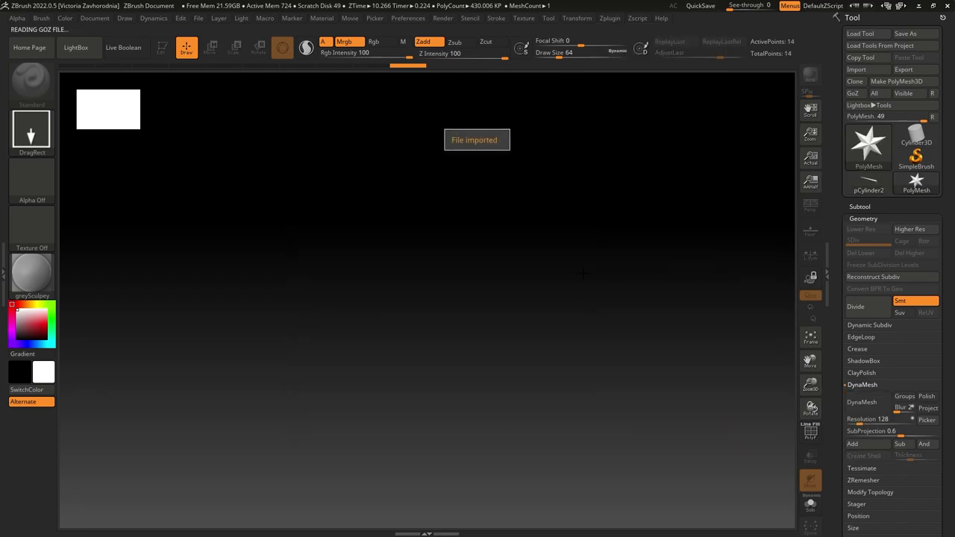
{"action": "left_click_drag", "start_coordinate": [446, 265], "coordinate": [751, 309]}
{"action": "left_click", "coordinate": [162, 50]}
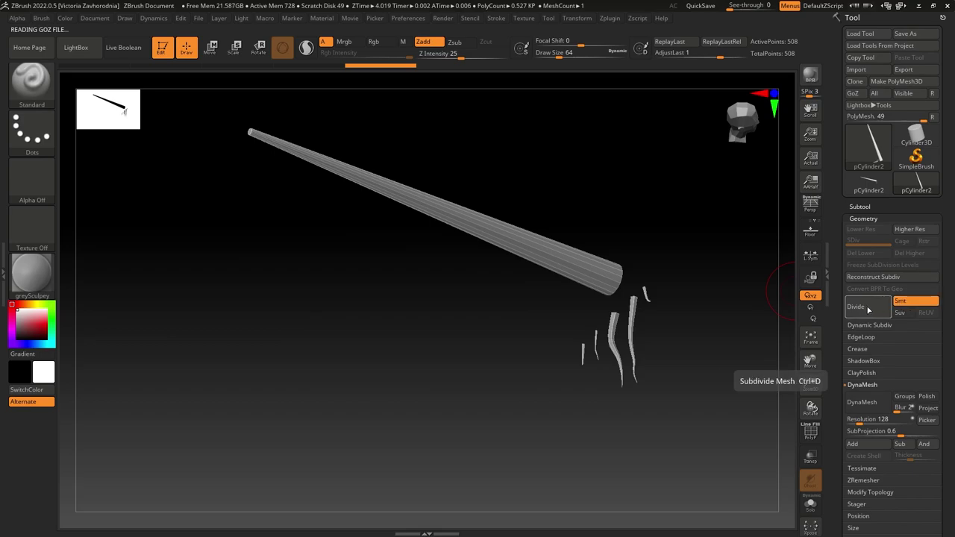
- Subdivide the imported mesh twice with Smt on and delete its lower subdivision levels
{"action": "left_click", "coordinate": [867, 309]}
{"action": "left_click", "coordinate": [867, 310]}
{"action": "left_click_drag", "start_coordinate": [675, 220], "coordinate": [734, 246]}
{"action": "left_click", "coordinate": [860, 253]}
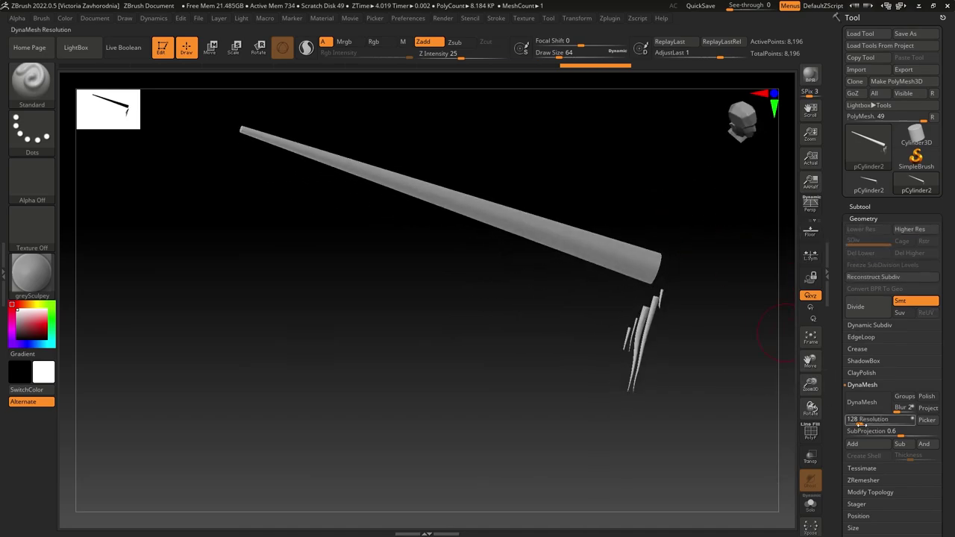
- Remesh the trunk and branches with DynaMesh at resolution 1304, using PolyFrame to check the topology, and turn PolyFrame off again
{"action": "left_click", "coordinate": [810, 431]}
{"action": "left_click_drag", "start_coordinate": [654, 198], "coordinate": [645, 221]}
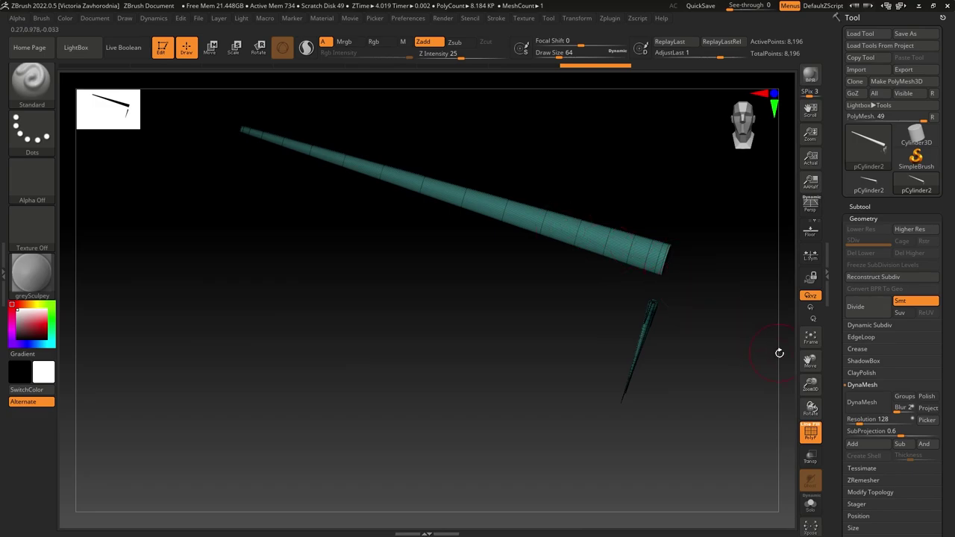
{"action": "left_click_drag", "start_coordinate": [880, 420], "coordinate": [891, 420]}
{"action": "left_click", "coordinate": [862, 401]}
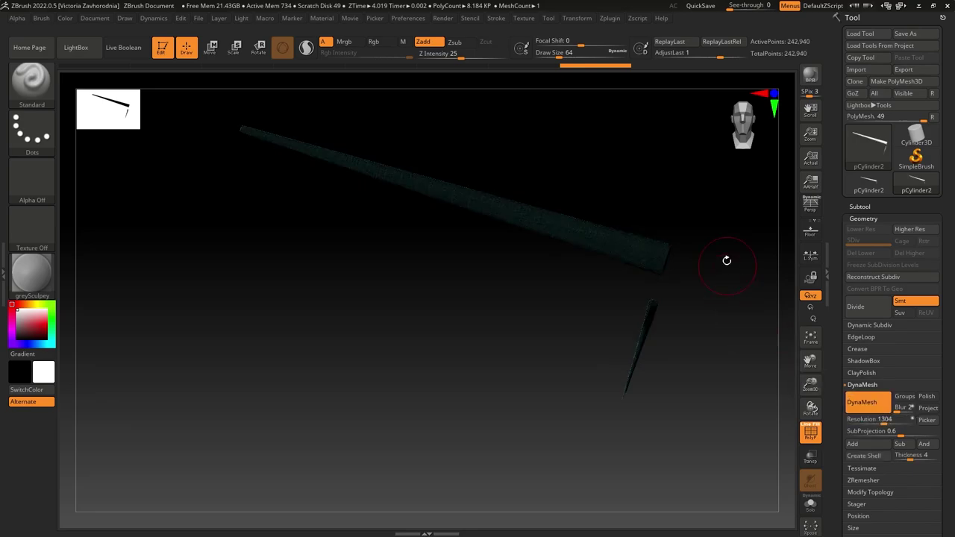
{"action": "mouse_move", "coordinate": [681, 195]}
{"action": "left_mouse_down"}
{"action": "mouse_move", "coordinate": [657, 238]}
{"action": "mouse_move", "coordinate": [718, 181]}
{"action": "mouse_move", "coordinate": [639, 203]}
{"action": "mouse_move", "coordinate": [676, 200]}
{"action": "left_mouse_up"}
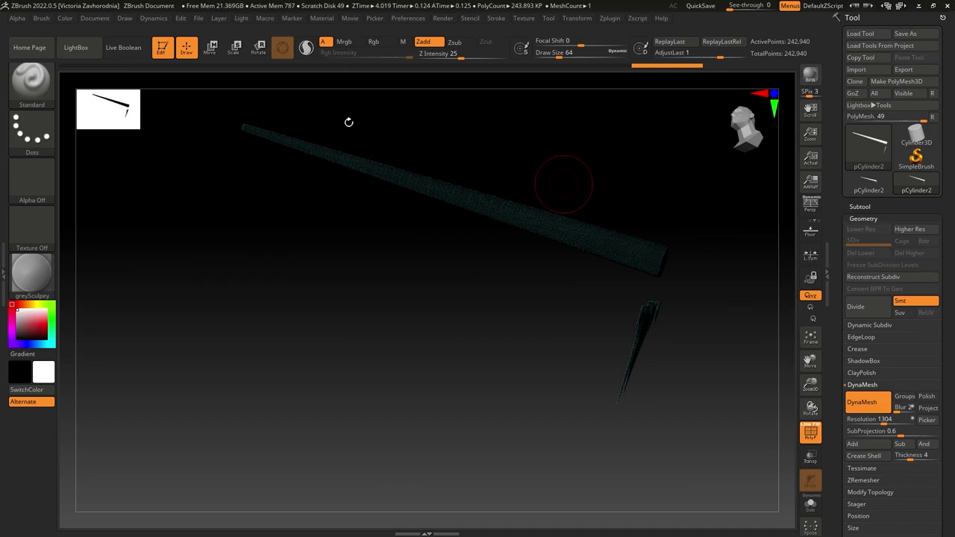
{"action": "left_click", "coordinate": [810, 432]}
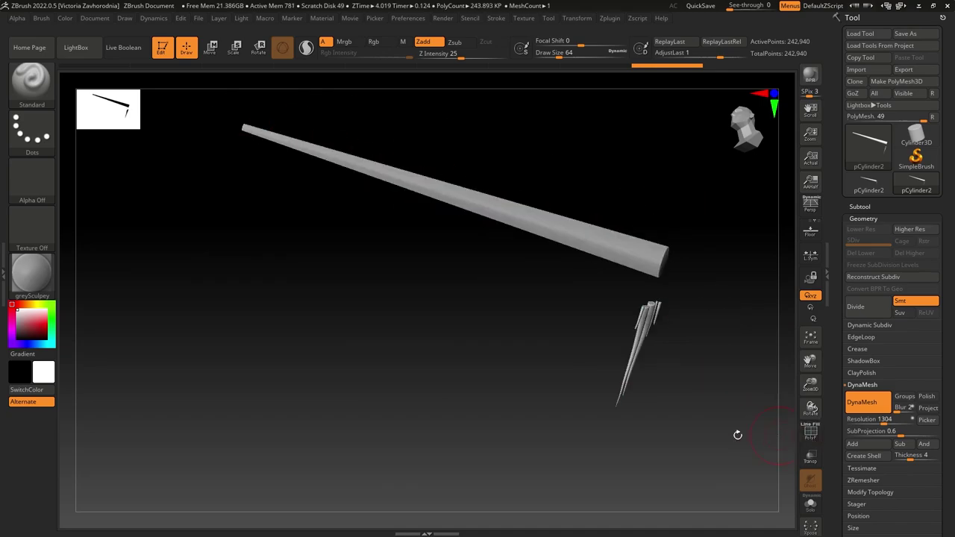
{"action": "left_click_drag", "start_coordinate": [542, 356], "coordinate": [602, 375]}
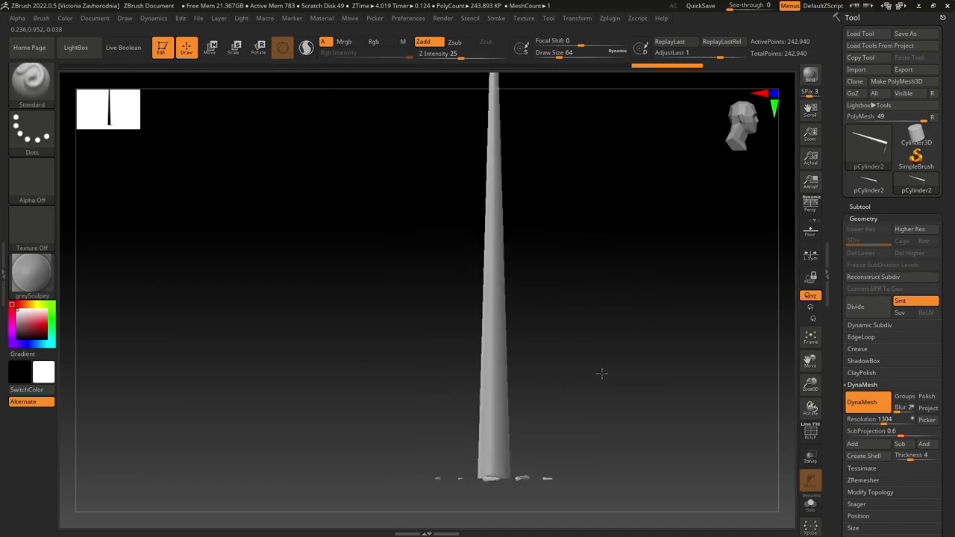
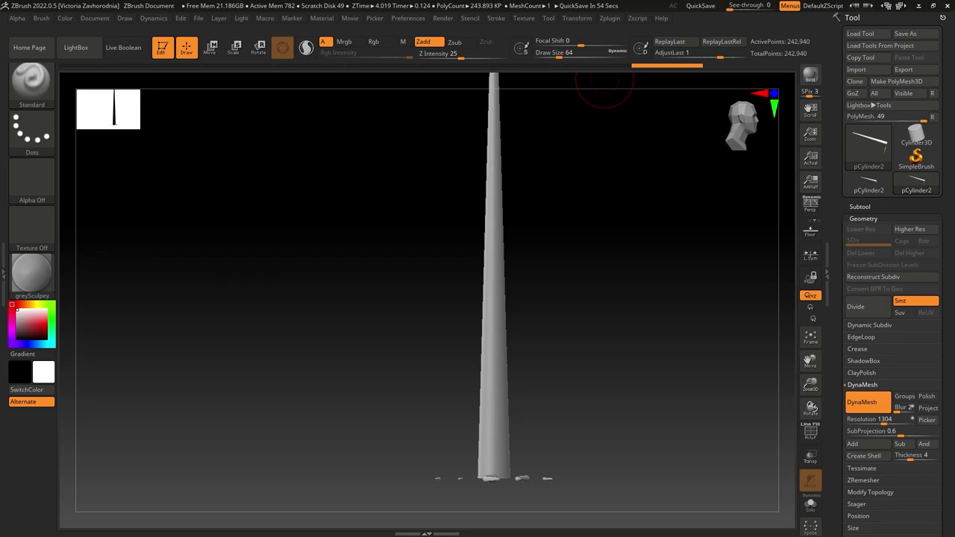
- Switch to the pine reference board and examine the bark close-ups, the trunk bases and the whole-tree photos
{"action": "right_click_drag", "start_coordinate": [402, 1], "coordinate": [584, 378]}
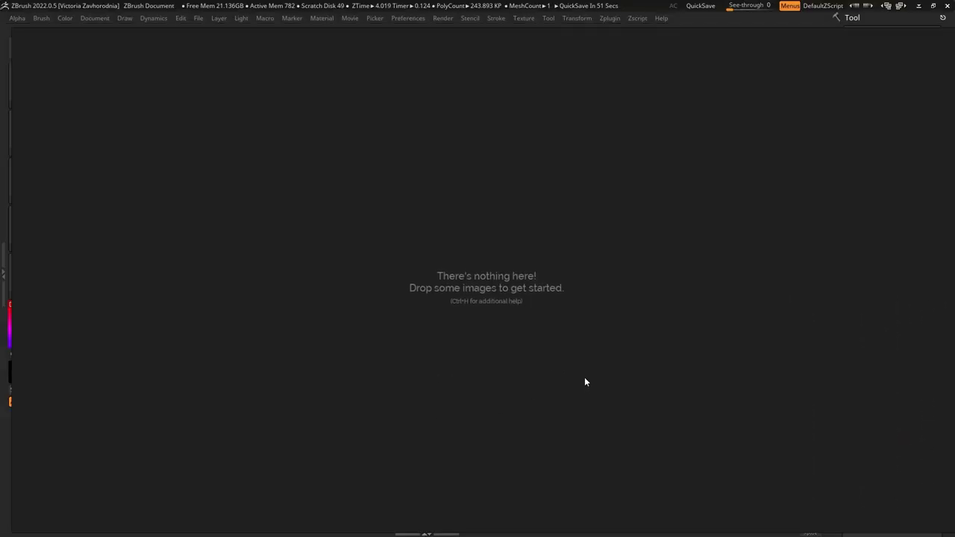
{"action": "scroll", "coordinate": [512, 362], "scroll_direction": "down", "scroll_amount": 3}
{"action": "middle_click_drag", "start_coordinate": [512, 361], "coordinate": [549, 309]}
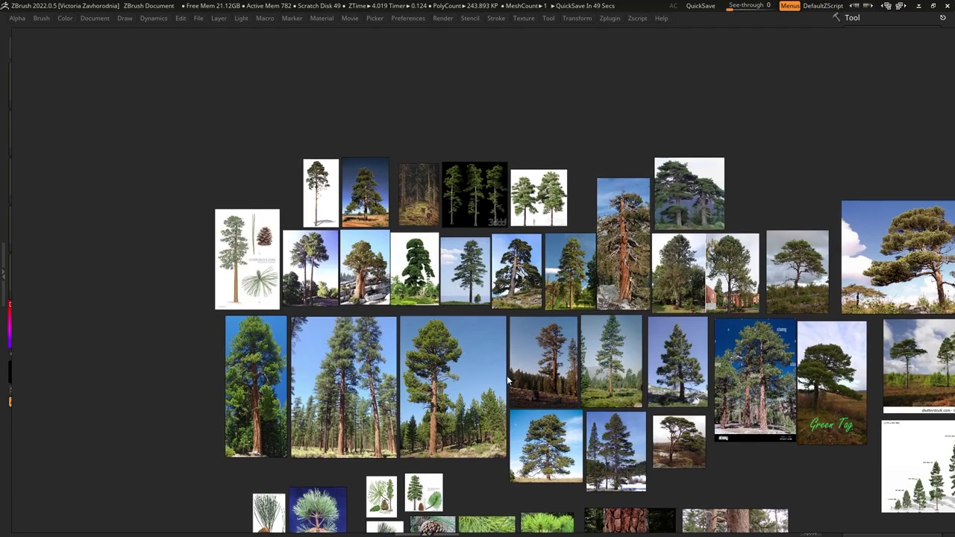
{"action": "middle_click_drag", "start_coordinate": [633, 228], "coordinate": [633, 181]}
{"action": "middle_click_drag", "start_coordinate": [579, 338], "coordinate": [585, 267]}
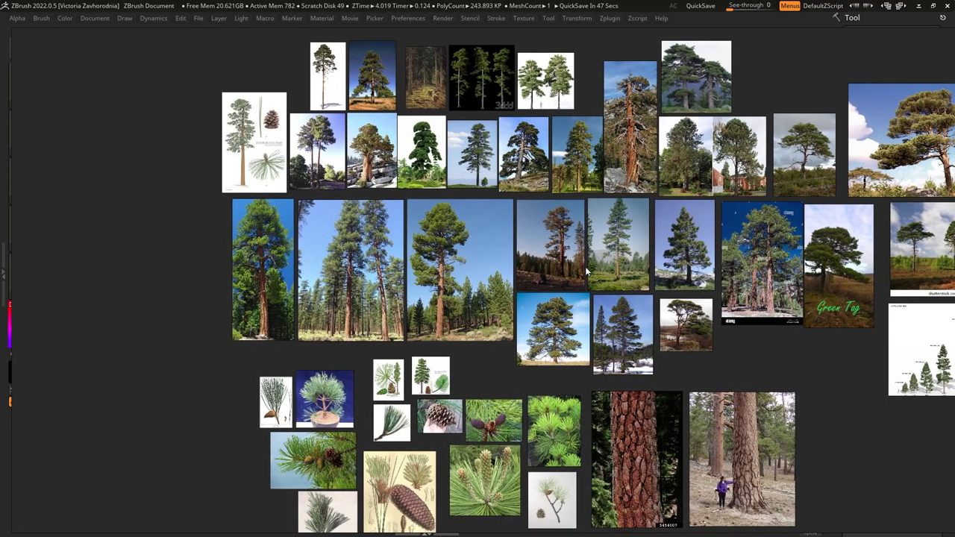
{"action": "middle_click_drag", "start_coordinate": [652, 395], "coordinate": [649, 316]}
{"action": "scroll", "coordinate": [598, 412], "scroll_direction": "up", "scroll_amount": 5}
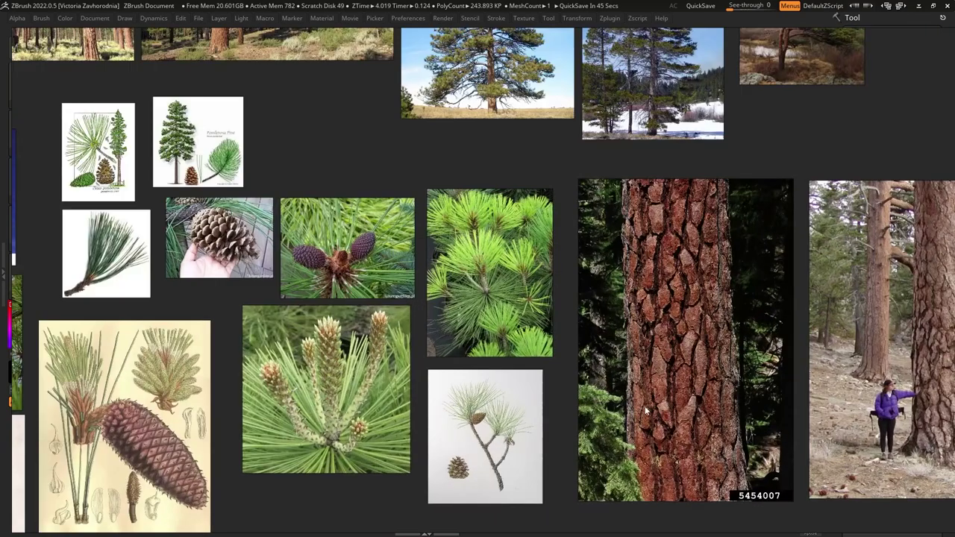
{"action": "middle_click_drag", "start_coordinate": [751, 391], "coordinate": [530, 415]}
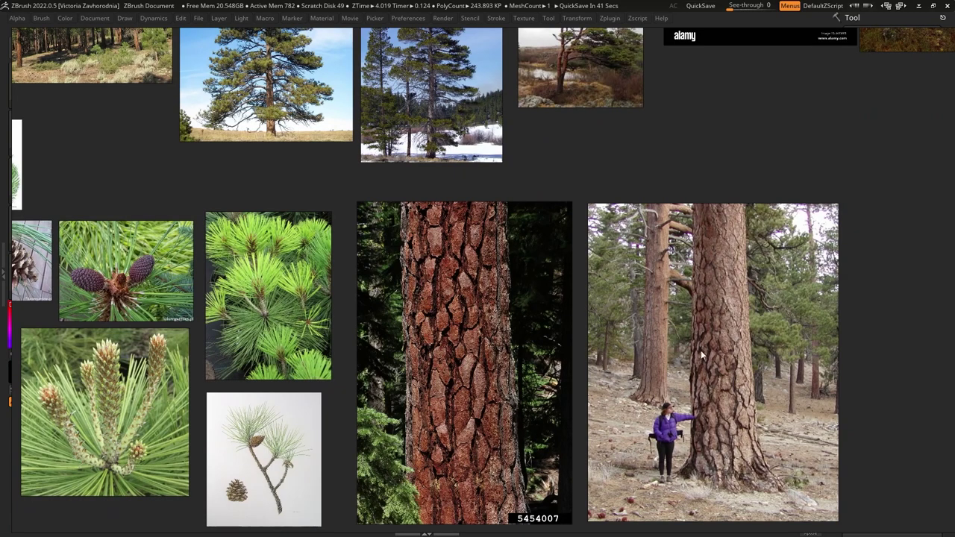
{"action": "scroll", "coordinate": [719, 310], "scroll_direction": "up", "scroll_amount": 1}
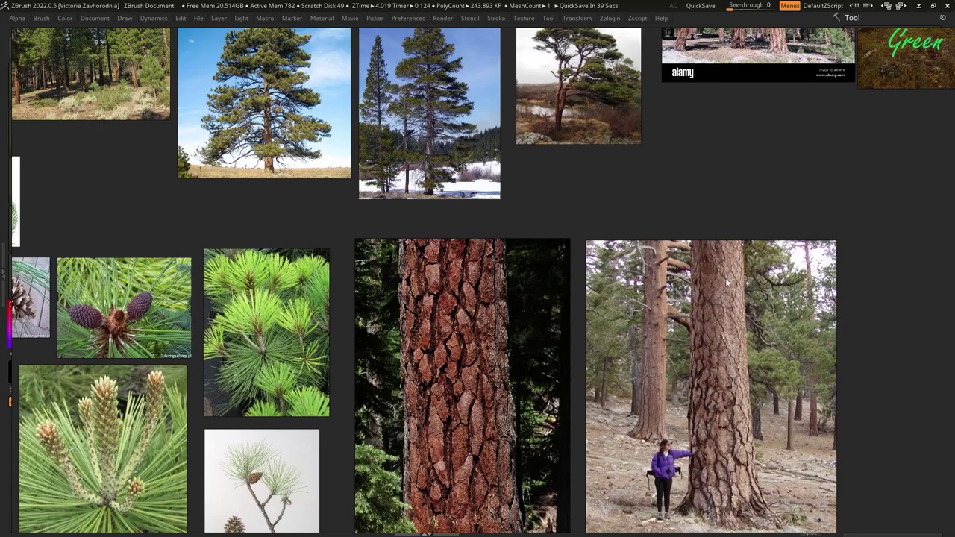
{"action": "scroll", "coordinate": [727, 284], "scroll_direction": "down", "scroll_amount": 3}
{"action": "middle_click_drag", "start_coordinate": [727, 283], "coordinate": [847, 526]}
{"action": "middle_click_drag", "start_coordinate": [645, 182], "coordinate": [598, 322]}
{"action": "scroll", "coordinate": [634, 215], "scroll_direction": "up", "scroll_amount": 6}
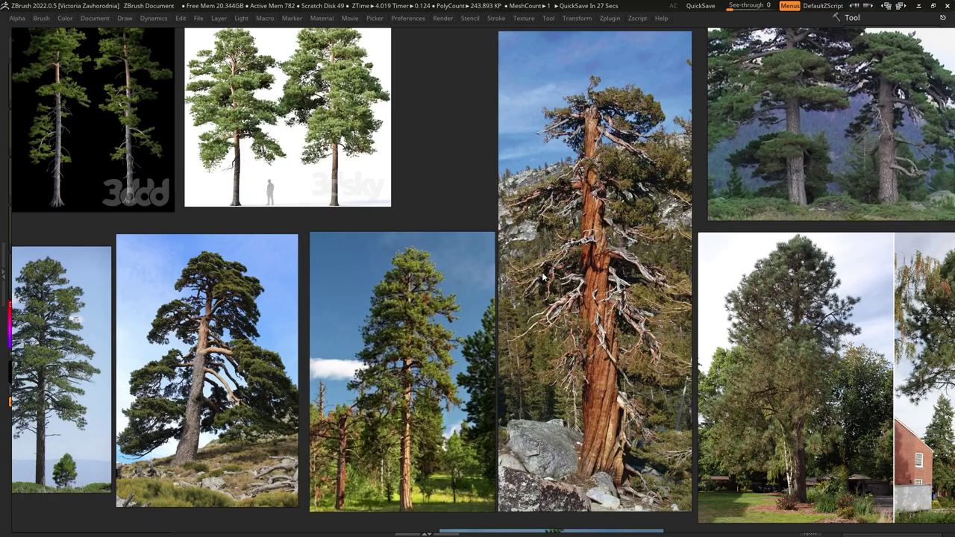
- Close the reference view and set up the ClayBuildup brush with Alpha 01 and a Draw Size of about 33
{"action": "right_click_drag", "start_coordinate": [432, 341], "coordinate": [954, 16]}
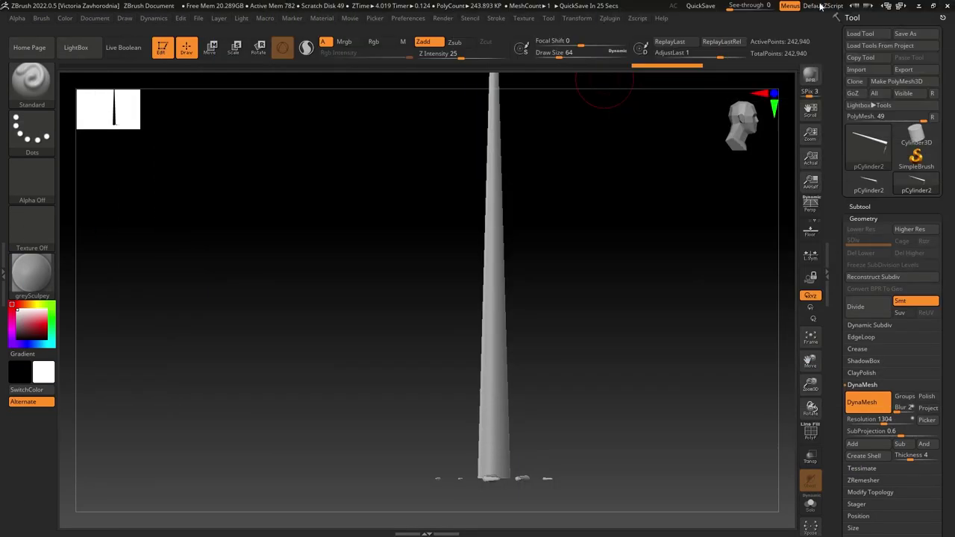
{"action": "left_click", "coordinate": [41, 86]}
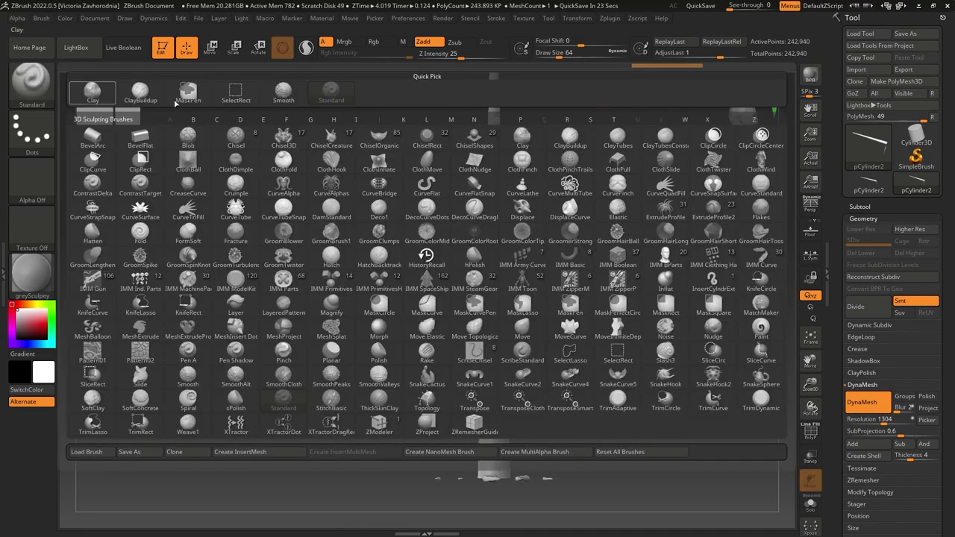
{"action": "left_click", "coordinate": [570, 138]}
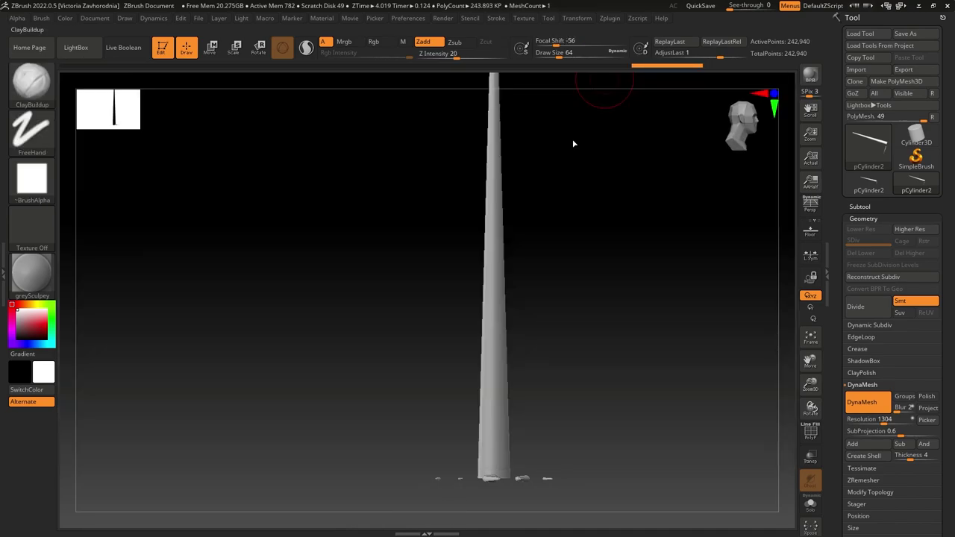
{"action": "left_click", "coordinate": [31, 179]}
{"action": "left_click", "coordinate": [140, 226]}
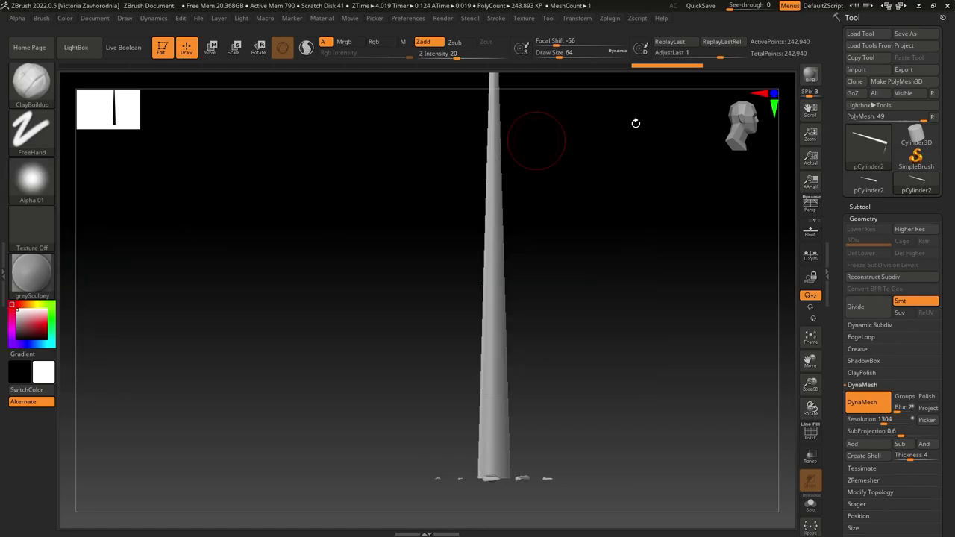
{"action": "left_click_drag", "start_coordinate": [560, 56], "coordinate": [552, 56]}
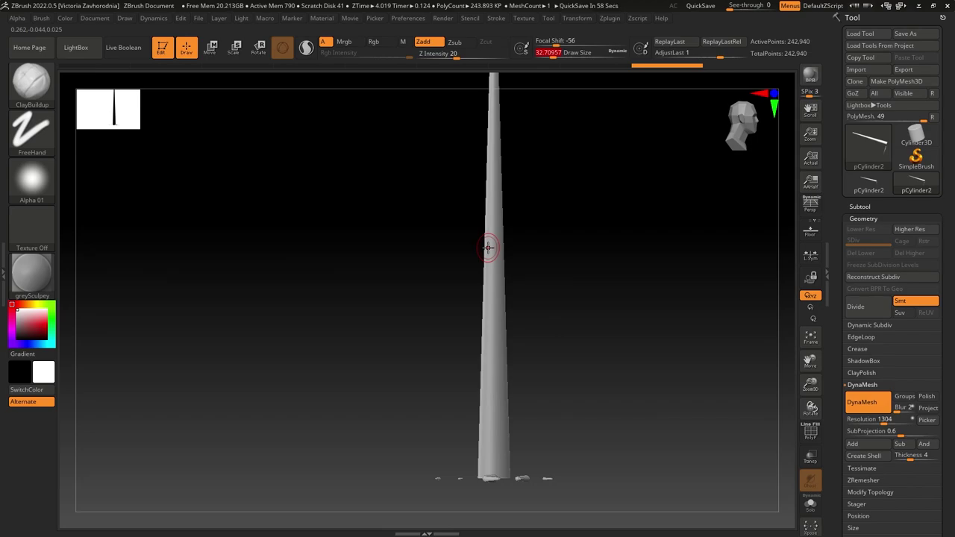
- Sculpt the first broad lengthwise bark ridges around the lower part of the trunk
{"action": "mouse_move", "coordinate": [520, 387]}
{"action": "left_mouse_down"}
{"action": "mouse_move", "coordinate": [486, 464]}
{"action": "mouse_move", "coordinate": [509, 332]}
{"action": "left_mouse_up"}
{"action": "mouse_move", "coordinate": [591, 292]}
{"action": "left_mouse_down"}
{"action": "mouse_move", "coordinate": [530, 307]}
{"action": "mouse_move", "coordinate": [480, 401]}
{"action": "mouse_move", "coordinate": [482, 466]}
{"action": "left_mouse_up"}
{"action": "left_click_drag", "start_coordinate": [506, 321], "coordinate": [512, 294]}
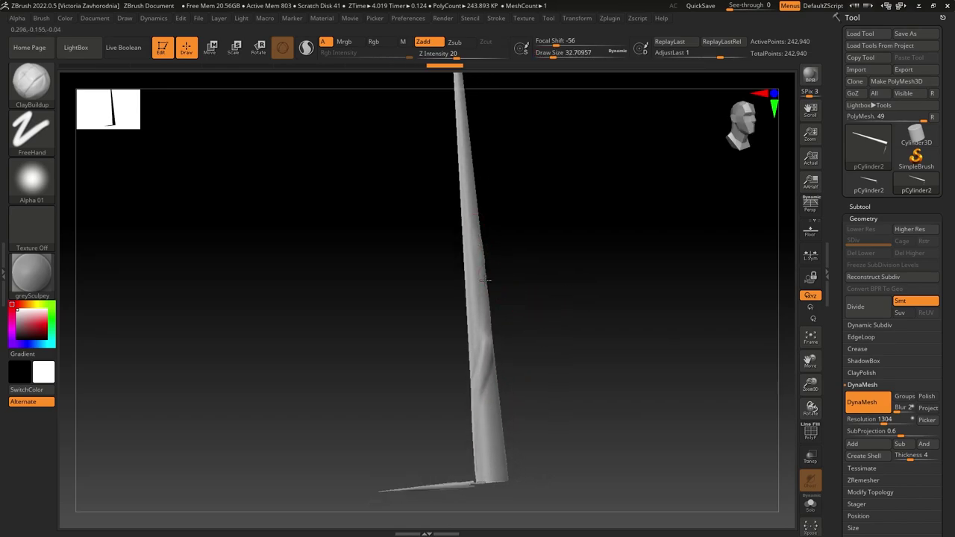
{"action": "left_click_drag", "start_coordinate": [532, 358], "coordinate": [516, 377]}
{"action": "left_click_drag", "start_coordinate": [510, 467], "coordinate": [512, 436]}
{"action": "left_click_drag", "start_coordinate": [557, 378], "coordinate": [568, 362]}
{"action": "mouse_move", "coordinate": [514, 466]}
{"action": "left_mouse_down"}
{"action": "mouse_move", "coordinate": [509, 473]}
{"action": "mouse_move", "coordinate": [508, 395]}
{"action": "left_mouse_up"}
{"action": "mouse_move", "coordinate": [567, 328]}
{"action": "left_mouse_down"}
{"action": "mouse_move", "coordinate": [534, 359]}
{"action": "mouse_move", "coordinate": [532, 303]}
{"action": "mouse_move", "coordinate": [494, 422]}
{"action": "left_mouse_up"}
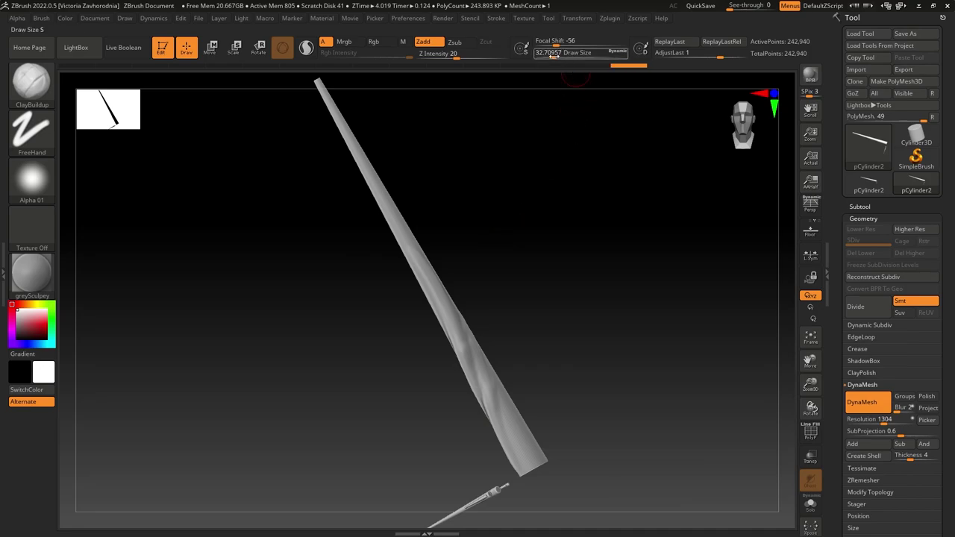
- Reduce the Draw Size to about 22 and sculpt narrower flowing bark folds around the trunk's base
{"action": "left_click_drag", "start_coordinate": [554, 57], "coordinate": [550, 55]}
{"action": "mouse_move", "coordinate": [561, 241]}
{"action": "left_mouse_down"}
{"action": "mouse_move", "coordinate": [595, 328]}
{"action": "mouse_move", "coordinate": [455, 311]}
{"action": "left_mouse_up"}
{"action": "mouse_move", "coordinate": [497, 391]}
{"action": "left_mouse_down"}
{"action": "mouse_move", "coordinate": [560, 347]}
{"action": "mouse_move", "coordinate": [550, 413]}
{"action": "left_mouse_up"}
{"action": "left_click_drag", "start_coordinate": [550, 57], "coordinate": [551, 57]}
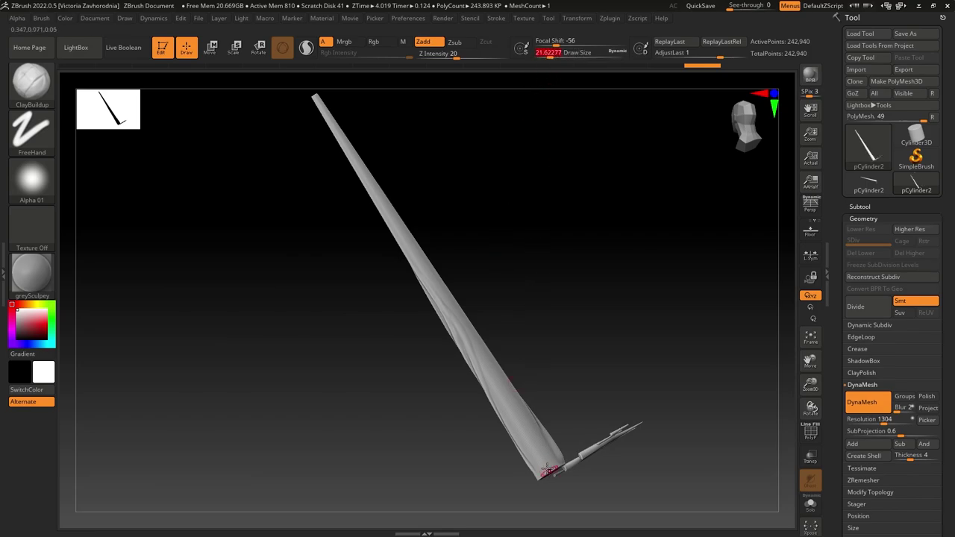
{"action": "left_click_drag", "start_coordinate": [495, 311], "coordinate": [558, 462]}
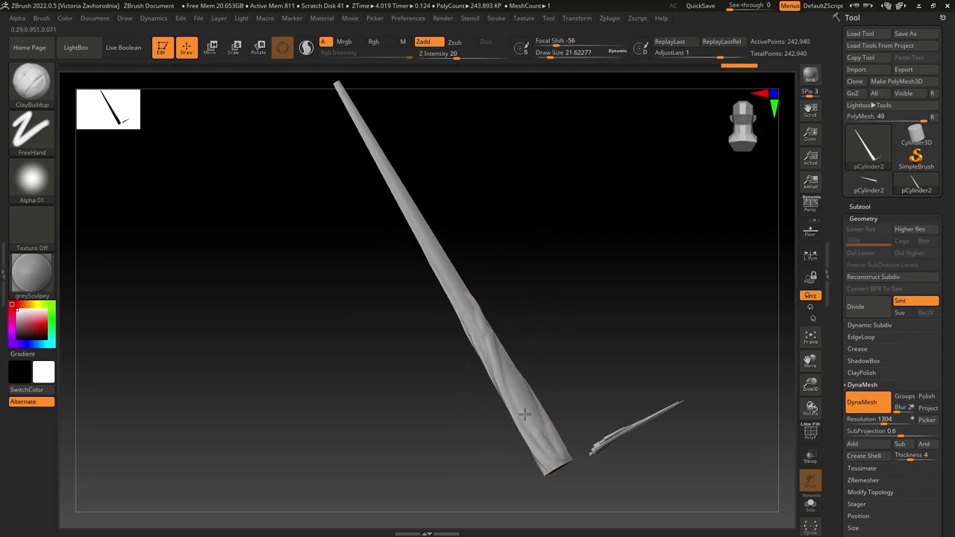
{"action": "left_click_drag", "start_coordinate": [524, 414], "coordinate": [509, 352]}
{"action": "left_click_drag", "start_coordinate": [537, 280], "coordinate": [561, 351]}
{"action": "left_click_drag", "start_coordinate": [545, 417], "coordinate": [515, 322]}
{"action": "left_click_drag", "start_coordinate": [534, 264], "coordinate": [520, 278]}
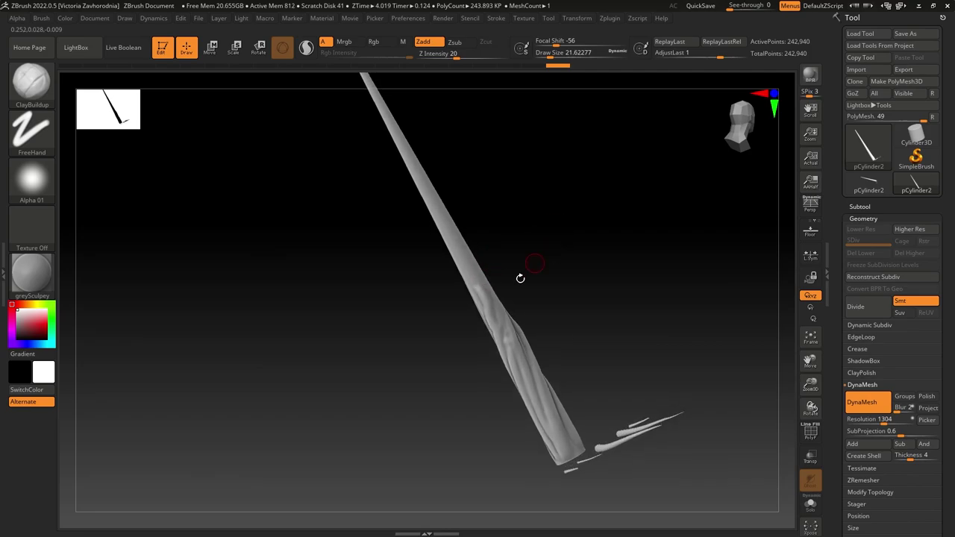
- Extend the bark folds from the trunk's lower part up along its middle section
{"action": "left_click_drag", "start_coordinate": [490, 318], "coordinate": [538, 266]}
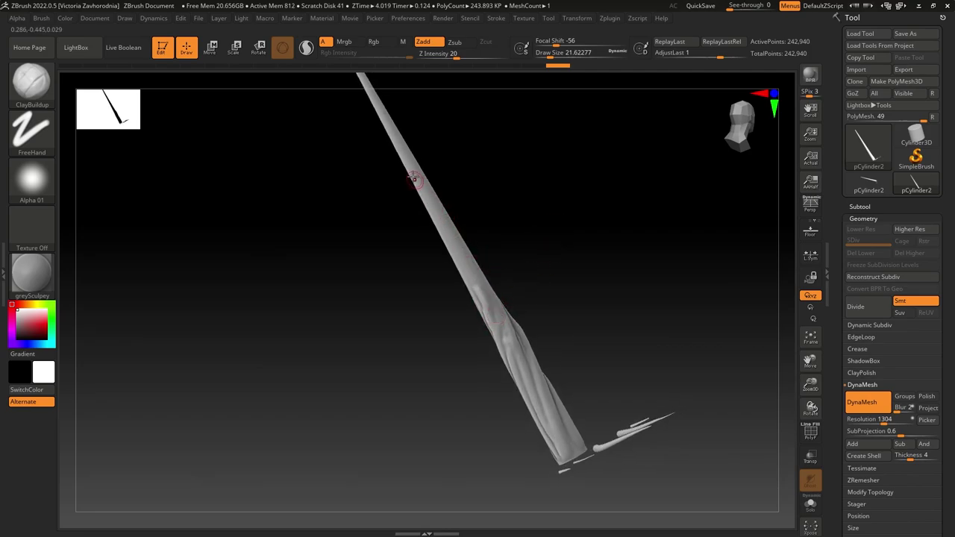
{"action": "left_click_drag", "start_coordinate": [416, 182], "coordinate": [498, 352]}
{"action": "mouse_move", "coordinate": [453, 228]}
{"action": "left_mouse_down"}
{"action": "mouse_move", "coordinate": [480, 285]}
{"action": "mouse_move", "coordinate": [515, 323]}
{"action": "mouse_move", "coordinate": [514, 344]}
{"action": "left_mouse_up"}
{"action": "left_click_drag", "start_coordinate": [557, 261], "coordinate": [585, 230]}
{"action": "mouse_move", "coordinate": [451, 221]}
{"action": "left_mouse_down"}
{"action": "mouse_move", "coordinate": [481, 267]}
{"action": "mouse_move", "coordinate": [488, 299]}
{"action": "left_mouse_up"}
{"action": "left_click_drag", "start_coordinate": [560, 256], "coordinate": [573, 249]}
{"action": "mouse_move", "coordinate": [455, 253]}
{"action": "left_mouse_down"}
{"action": "mouse_move", "coordinate": [446, 241]}
{"action": "mouse_move", "coordinate": [475, 297]}
{"action": "left_mouse_up"}
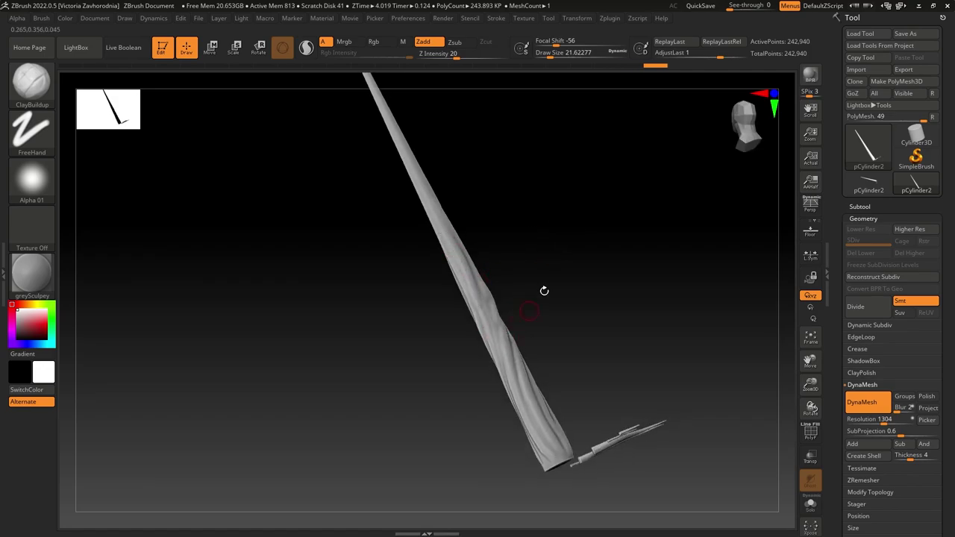
- Sculpt more lengthwise folds around the other sides of the trunk's middle section
{"action": "left_click_drag", "start_coordinate": [544, 290], "coordinate": [566, 242]}
{"action": "left_click_drag", "start_coordinate": [409, 180], "coordinate": [447, 258]}
{"action": "left_click_drag", "start_coordinate": [506, 229], "coordinate": [527, 190]}
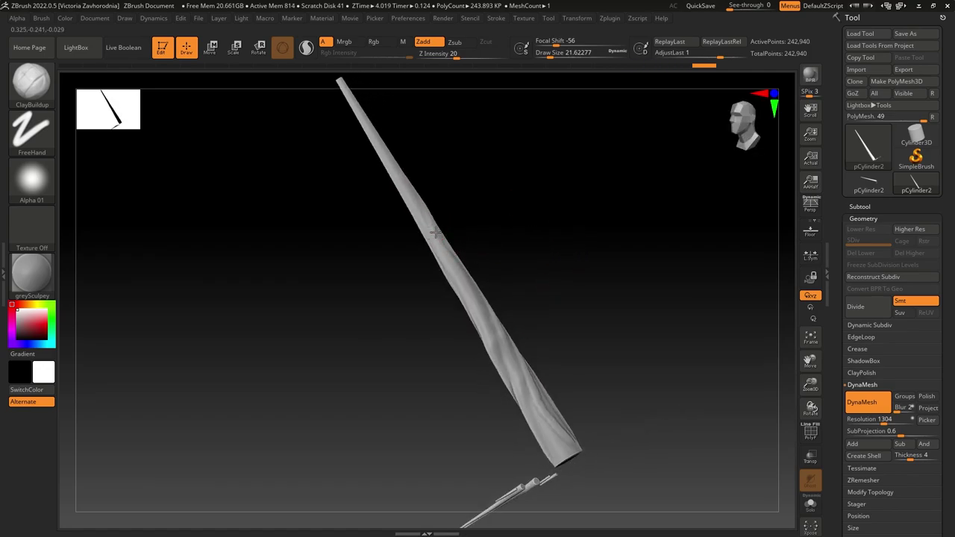
{"action": "left_click_drag", "start_coordinate": [435, 232], "coordinate": [484, 312]}
{"action": "left_click_drag", "start_coordinate": [536, 253], "coordinate": [556, 217]}
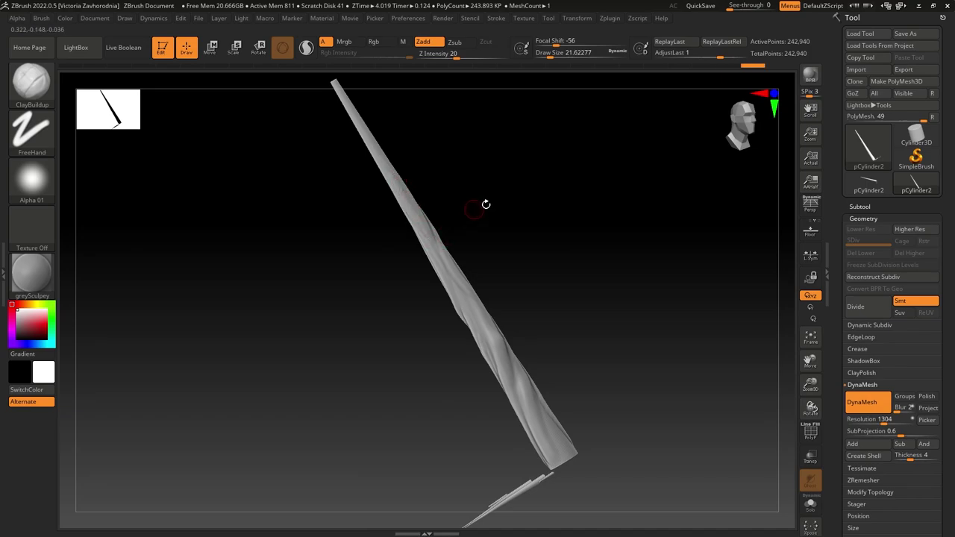
- Carry the lengthwise bark folds up around the thin upper section of the trunk
{"action": "left_click_drag", "start_coordinate": [485, 204], "coordinate": [391, 149]}
{"action": "left_click_drag", "start_coordinate": [451, 196], "coordinate": [469, 151]}
{"action": "left_click_drag", "start_coordinate": [362, 131], "coordinate": [391, 196]}
{"action": "mouse_move", "coordinate": [432, 179]}
{"action": "left_mouse_down"}
{"action": "mouse_move", "coordinate": [437, 162]}
{"action": "mouse_move", "coordinate": [422, 129]}
{"action": "left_mouse_up"}
{"action": "left_click_drag", "start_coordinate": [353, 120], "coordinate": [389, 188]}
{"action": "left_click_drag", "start_coordinate": [456, 179], "coordinate": [411, 183]}
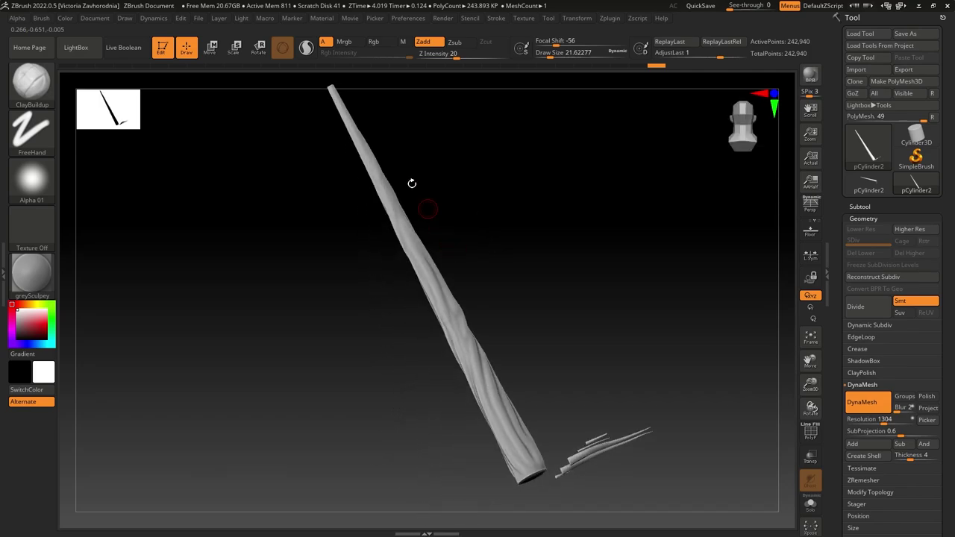
- Turn on BackfaceMask in the ClayBuildup brush's Auto Masking settings
{"action": "left_click", "coordinate": [42, 18]}
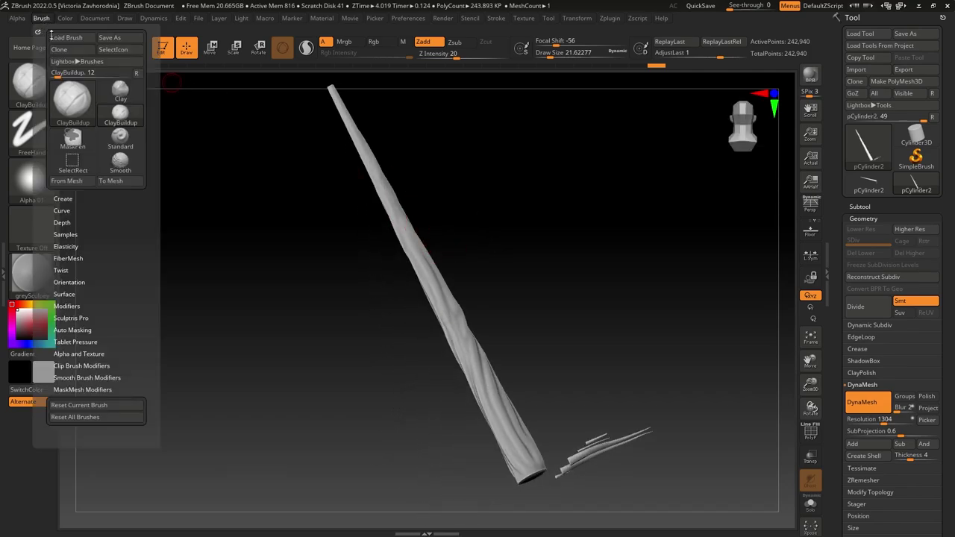
{"action": "left_click", "coordinate": [82, 330]}
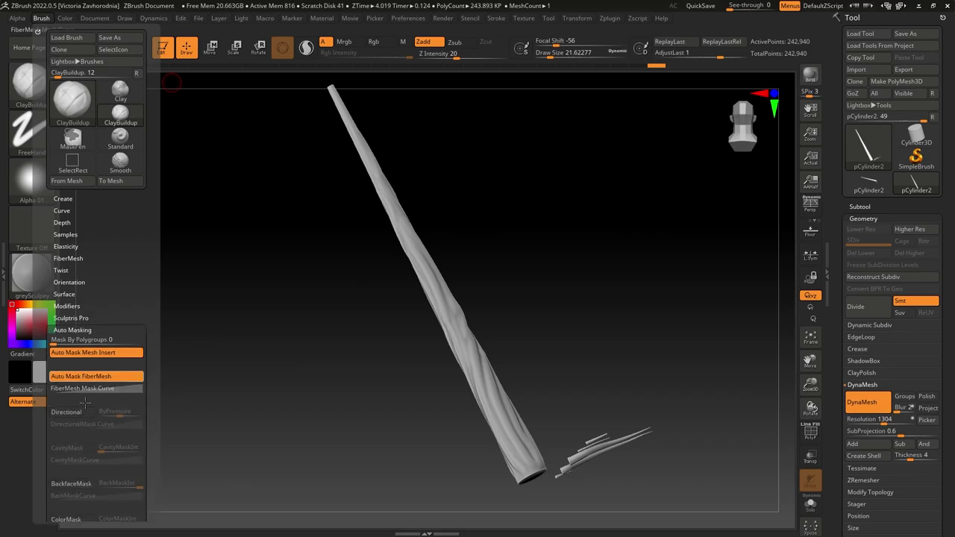
{"action": "left_click", "coordinate": [74, 484]}
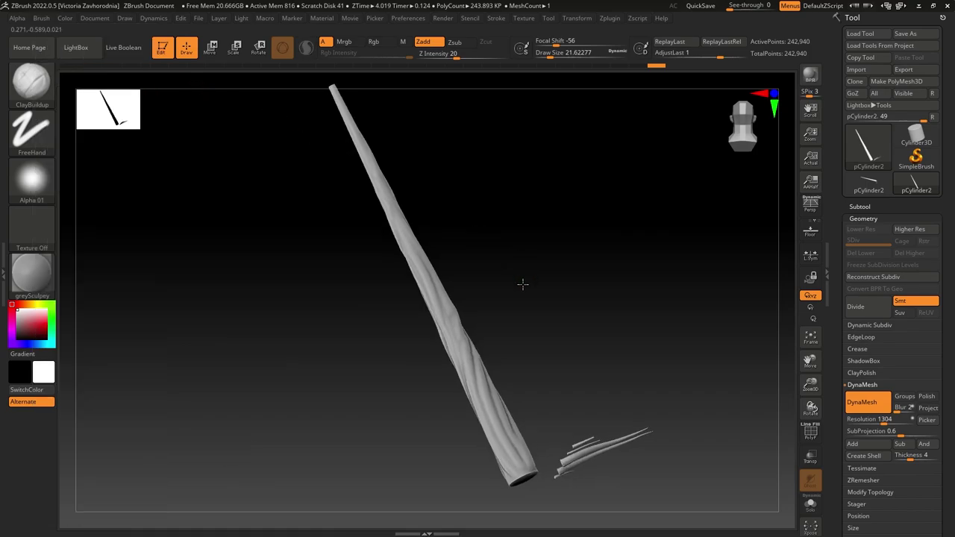
- Add further bark ridges near the trunk's tip and reinforce the folds around its base
{"action": "left_click_drag", "start_coordinate": [453, 191], "coordinate": [344, 117]}
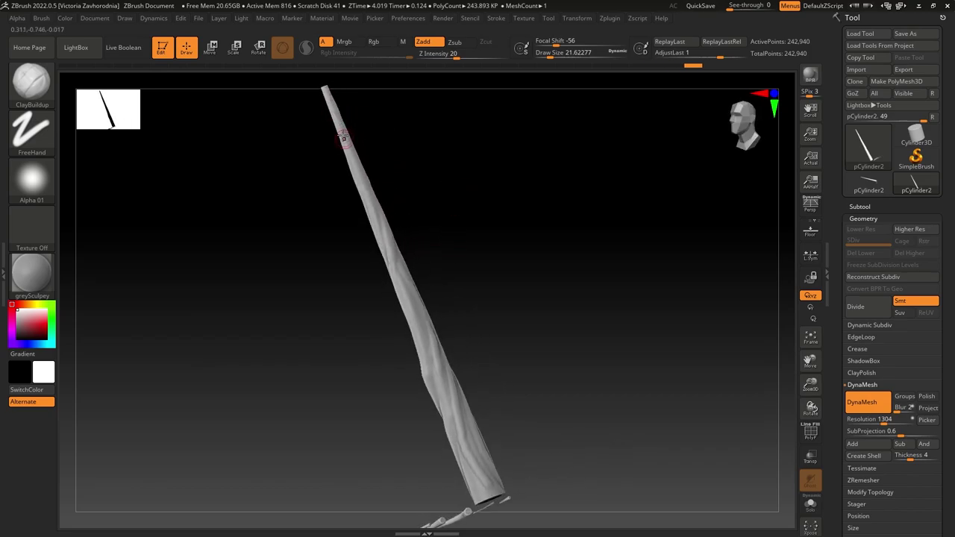
{"action": "left_click_drag", "start_coordinate": [420, 207], "coordinate": [358, 143]}
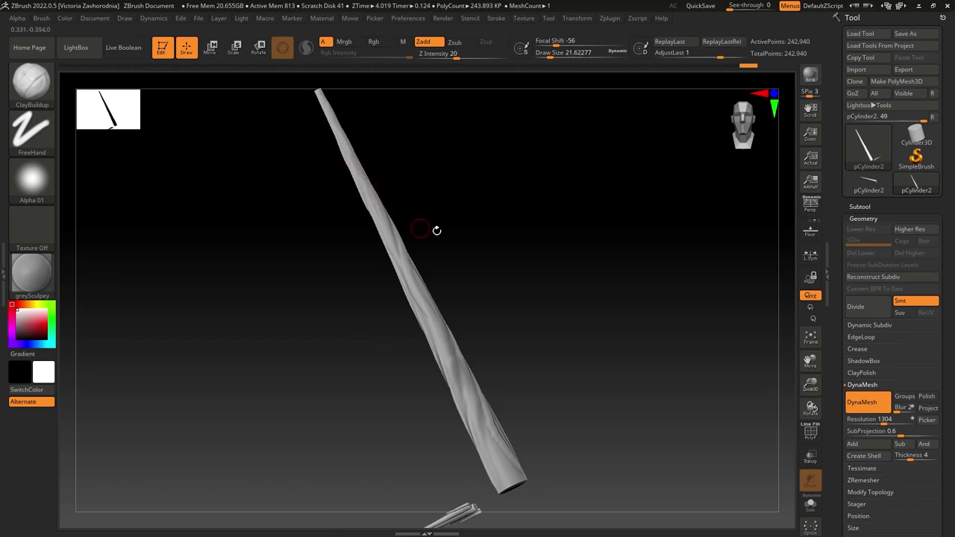
{"action": "left_click_drag", "start_coordinate": [436, 230], "coordinate": [452, 263]}
{"action": "mouse_move", "coordinate": [524, 320]}
{"action": "left_mouse_down"}
{"action": "mouse_move", "coordinate": [505, 346]}
{"action": "mouse_move", "coordinate": [522, 351]}
{"action": "mouse_move", "coordinate": [489, 383]}
{"action": "mouse_move", "coordinate": [537, 311]}
{"action": "left_mouse_up"}
{"action": "left_click_drag", "start_coordinate": [494, 268], "coordinate": [477, 383]}
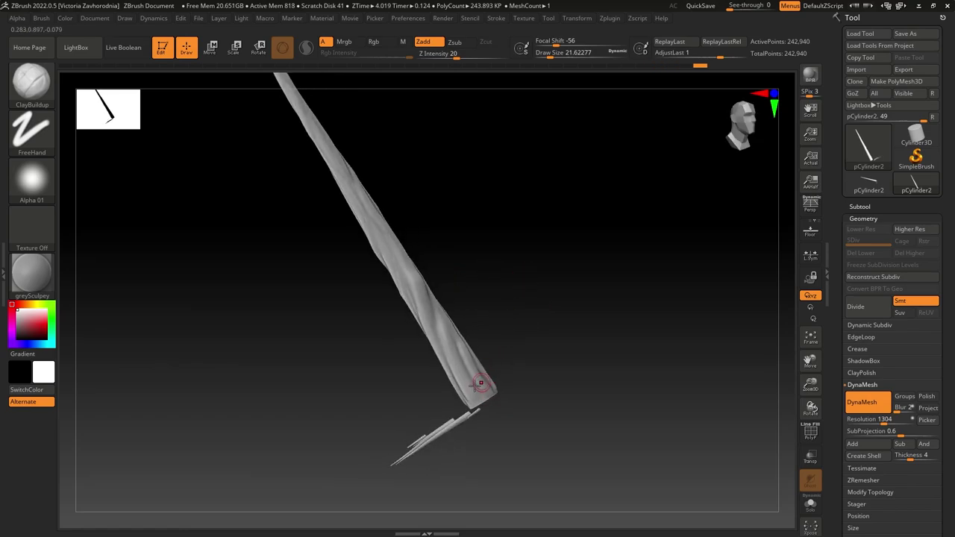
{"action": "left_click_drag", "start_coordinate": [479, 332], "coordinate": [489, 299]}
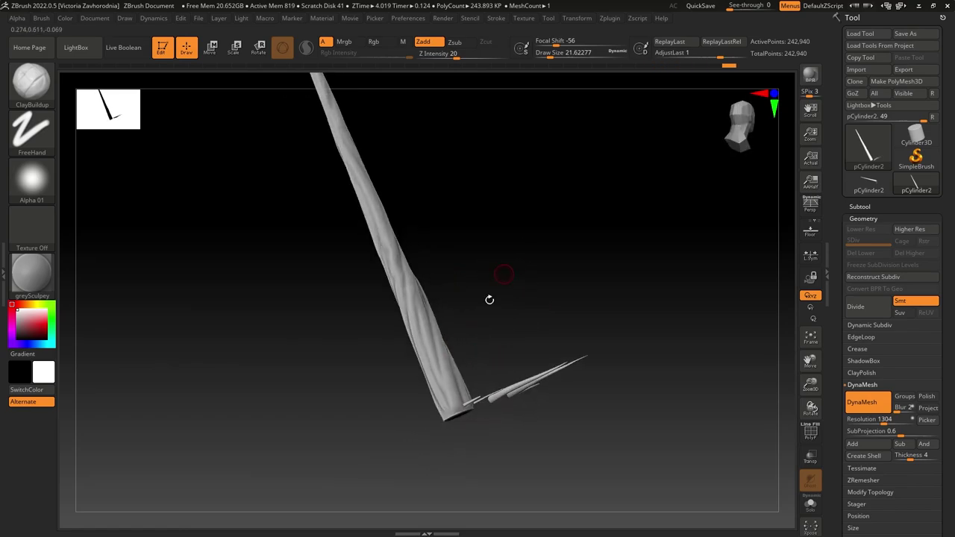
{"action": "left_click_drag", "start_coordinate": [441, 366], "coordinate": [458, 299]}
- Build up a round, ring-shaped knot on the lower half of the trunk and blend the surrounding ridges into it
{"action": "left_click_drag", "start_coordinate": [379, 270], "coordinate": [352, 320]}
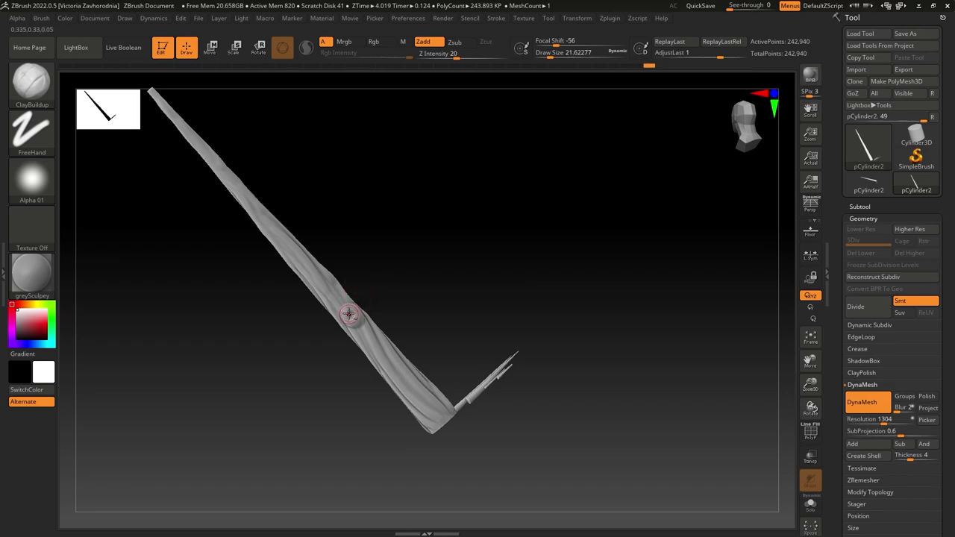
{"action": "left_click_drag", "start_coordinate": [384, 272], "coordinate": [354, 314]}
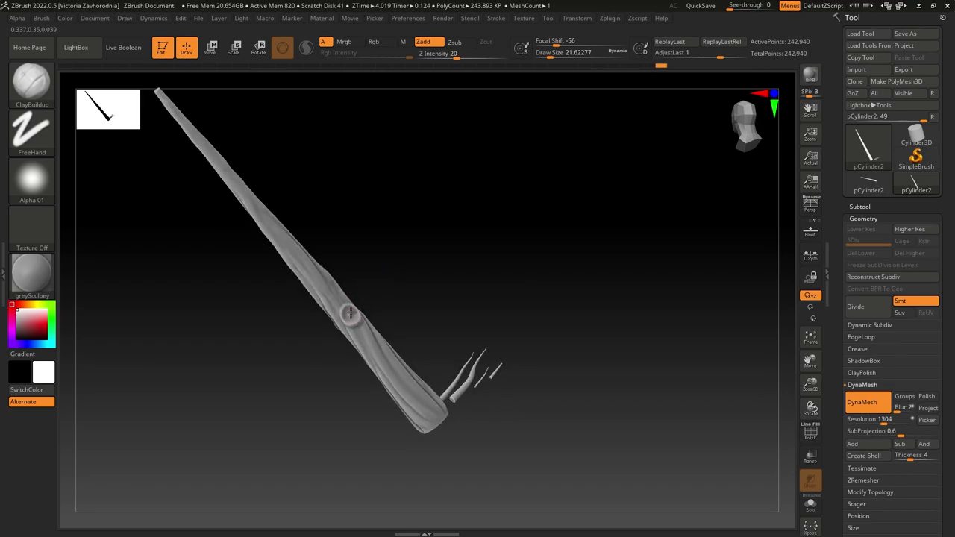
{"action": "mouse_move", "coordinate": [341, 310]}
{"action": "right_mouse_down"}
{"action": "mouse_move", "coordinate": [368, 274]}
{"action": "mouse_move", "coordinate": [357, 311]}
{"action": "right_mouse_up"}
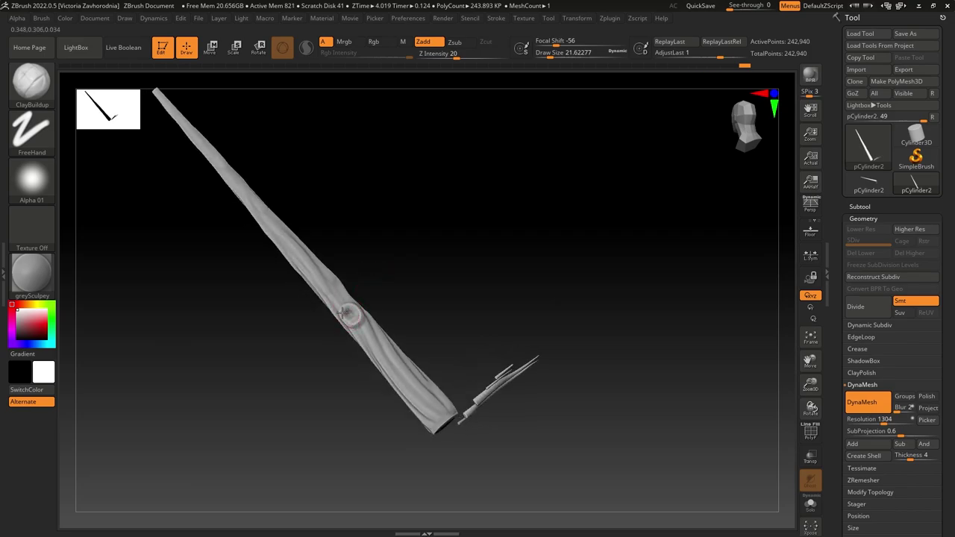
{"action": "left_click_drag", "start_coordinate": [379, 273], "coordinate": [348, 311]}
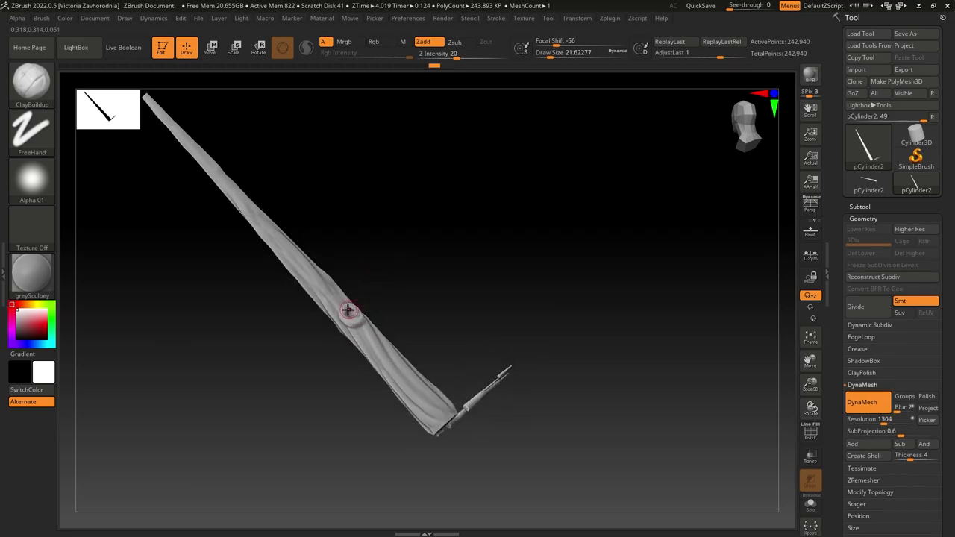
{"action": "mouse_move", "coordinate": [347, 311]}
{"action": "right_mouse_down"}
{"action": "mouse_move", "coordinate": [420, 277]}
{"action": "mouse_move", "coordinate": [365, 339]}
{"action": "mouse_move", "coordinate": [390, 266]}
{"action": "mouse_move", "coordinate": [367, 348]}
{"action": "mouse_move", "coordinate": [347, 293]}
{"action": "right_mouse_up"}
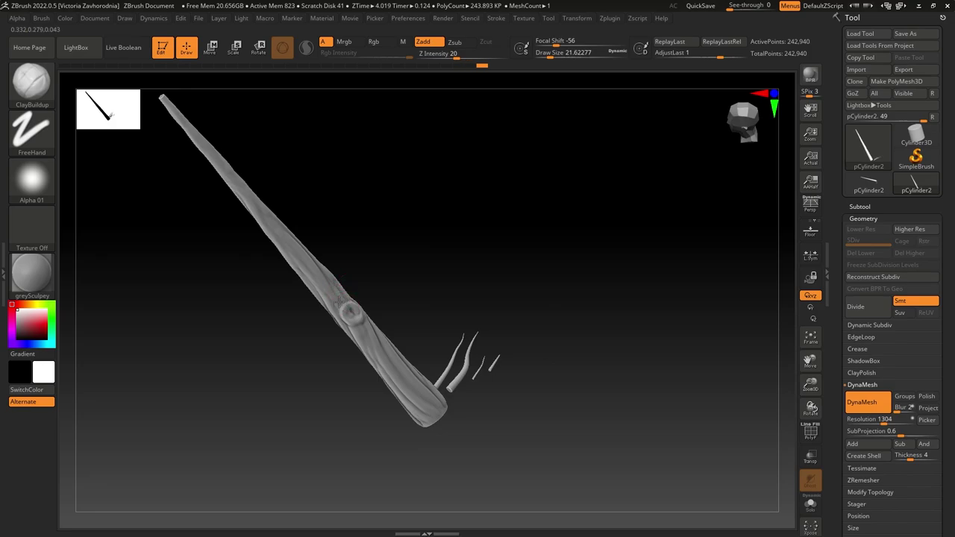
{"action": "right_click_drag", "start_coordinate": [284, 241], "coordinate": [431, 264]}
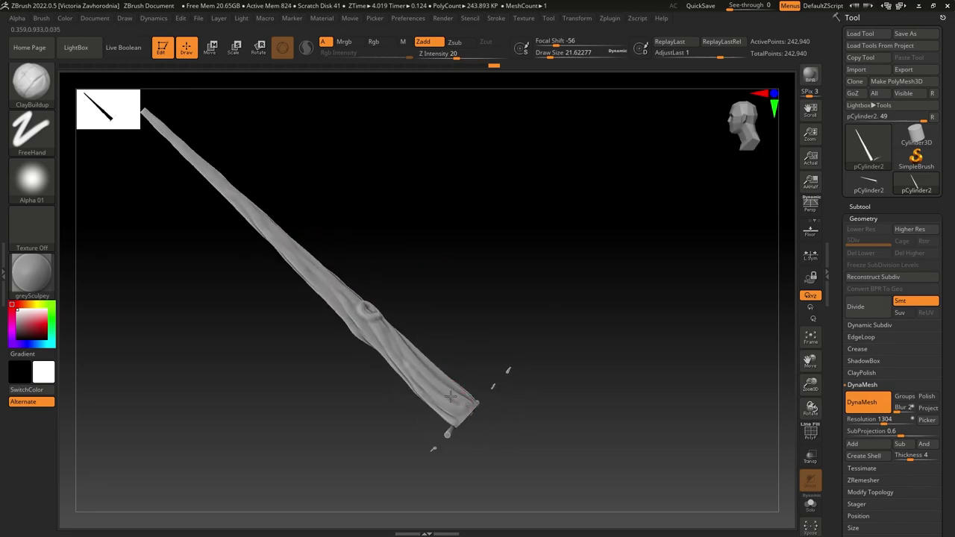
- Reduce the Draw Size to about 8 and sculpt fine bark lines around the knot and along the lower trunk
{"action": "left_click_drag", "start_coordinate": [549, 55], "coordinate": [544, 56]}
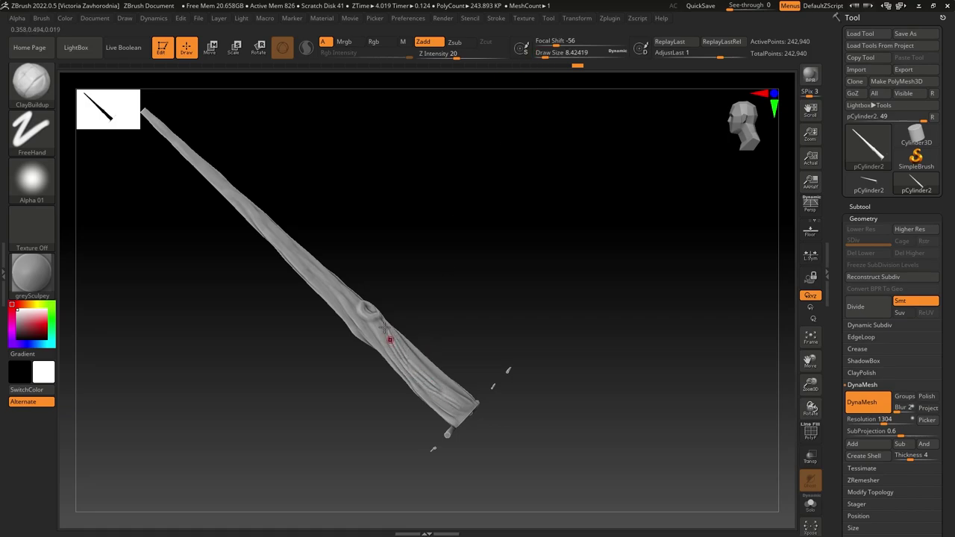
{"action": "left_click_drag", "start_coordinate": [424, 283], "coordinate": [404, 287]}
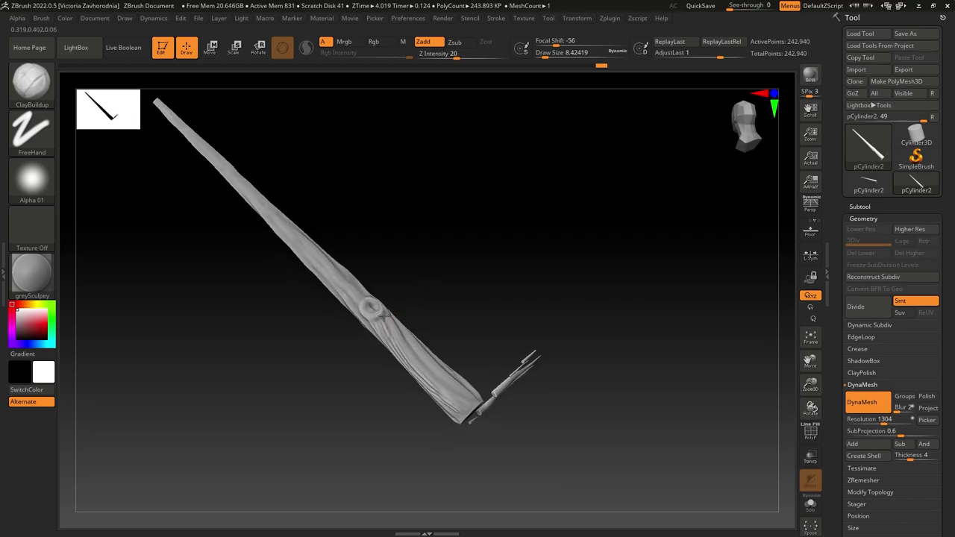
{"action": "left_click_drag", "start_coordinate": [384, 318], "coordinate": [387, 324]}
{"action": "left_click_drag", "start_coordinate": [428, 241], "coordinate": [407, 254]}
{"action": "mouse_move", "coordinate": [382, 291]}
{"action": "left_mouse_down"}
{"action": "mouse_move", "coordinate": [385, 302]}
{"action": "mouse_move", "coordinate": [359, 278]}
{"action": "left_mouse_up"}
{"action": "left_click_drag", "start_coordinate": [395, 322], "coordinate": [418, 349]}
{"action": "left_click_drag", "start_coordinate": [408, 320], "coordinate": [421, 350]}
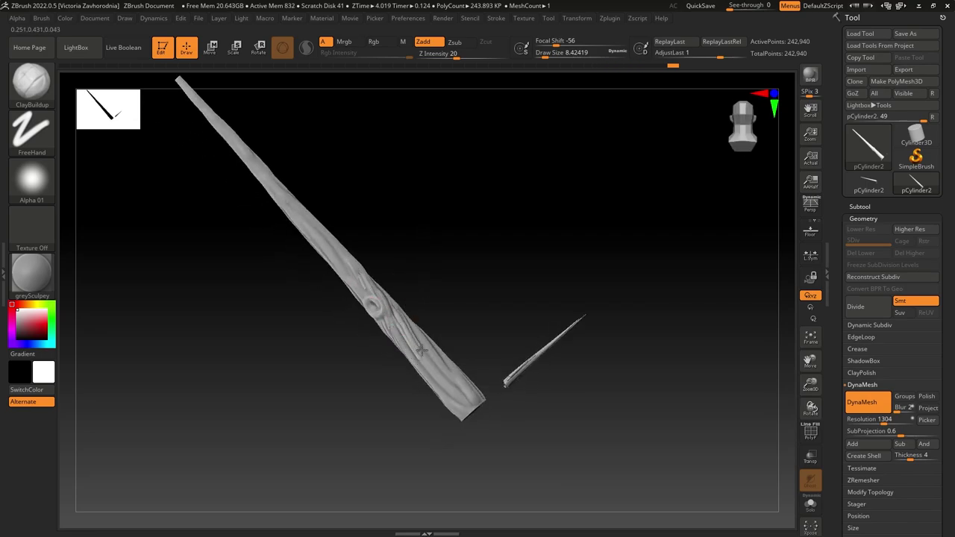
{"action": "mouse_move", "coordinate": [449, 382]}
{"action": "left_mouse_down"}
{"action": "mouse_move", "coordinate": [439, 329]}
{"action": "mouse_move", "coordinate": [422, 333]}
{"action": "left_mouse_up"}
{"action": "left_click_drag", "start_coordinate": [395, 303], "coordinate": [322, 221]}
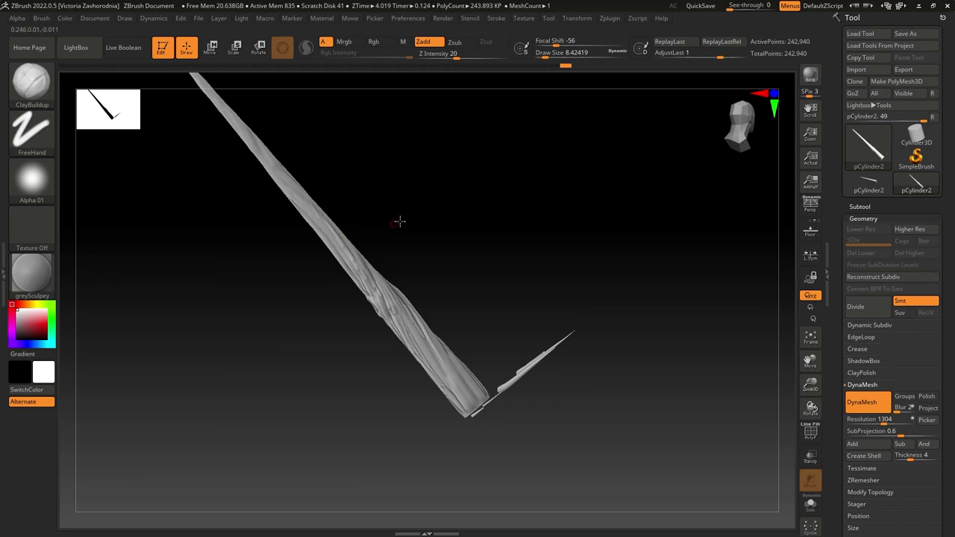
- Sculpt fine bark lines from the middle of the trunk to its base on the side facing away from the knot
{"action": "mouse_move", "coordinate": [398, 222]}
{"action": "left_mouse_down"}
{"action": "mouse_move", "coordinate": [336, 249]}
{"action": "mouse_move", "coordinate": [356, 295]}
{"action": "left_mouse_up"}
{"action": "mouse_move", "coordinate": [425, 253]}
{"action": "left_mouse_down"}
{"action": "mouse_move", "coordinate": [458, 258]}
{"action": "mouse_move", "coordinate": [395, 269]}
{"action": "left_mouse_up"}
{"action": "left_click_drag", "start_coordinate": [322, 247], "coordinate": [347, 292]}
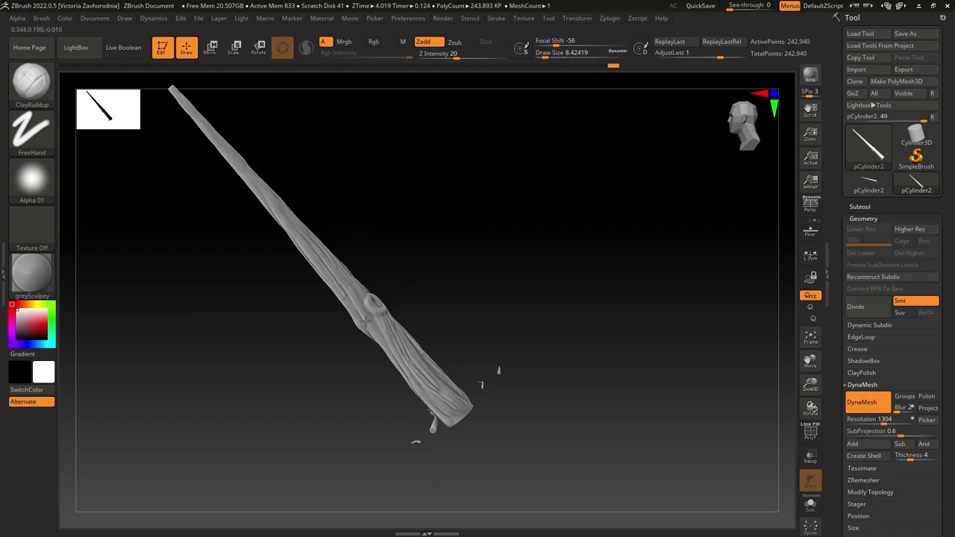
{"action": "key", "text": "ctrl+shift+z"}
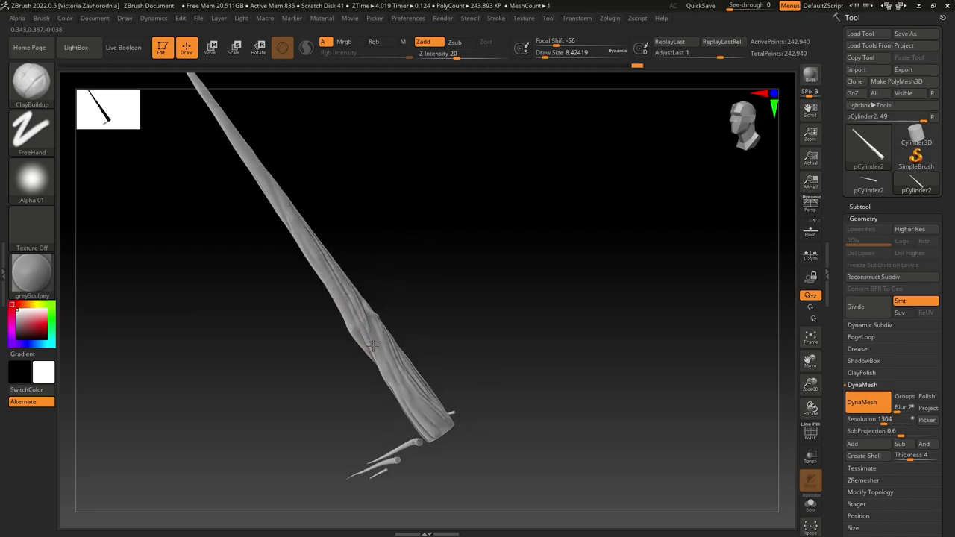
{"action": "key", "text": "ctrl+shift+z"}
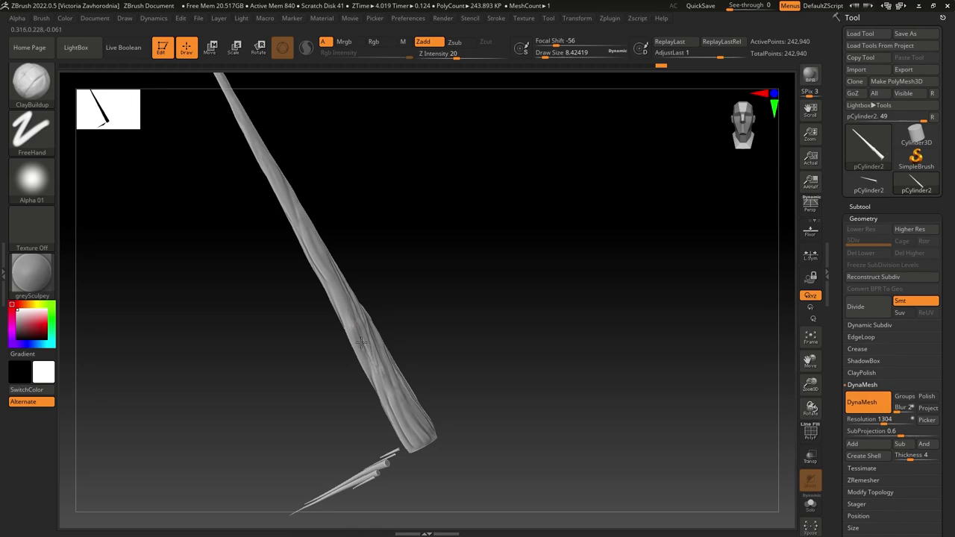
{"action": "key", "text": "ctrl+shift+z"}
{"action": "key", "text": "ctrl+shift+z"}
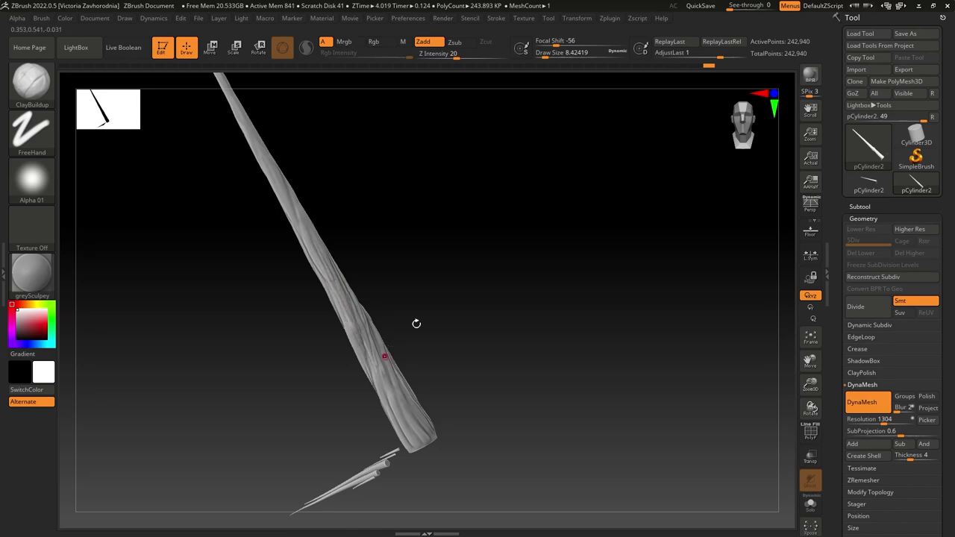
{"action": "left_click_drag", "start_coordinate": [403, 406], "coordinate": [399, 391]}
{"action": "left_click_drag", "start_coordinate": [406, 404], "coordinate": [392, 380]}
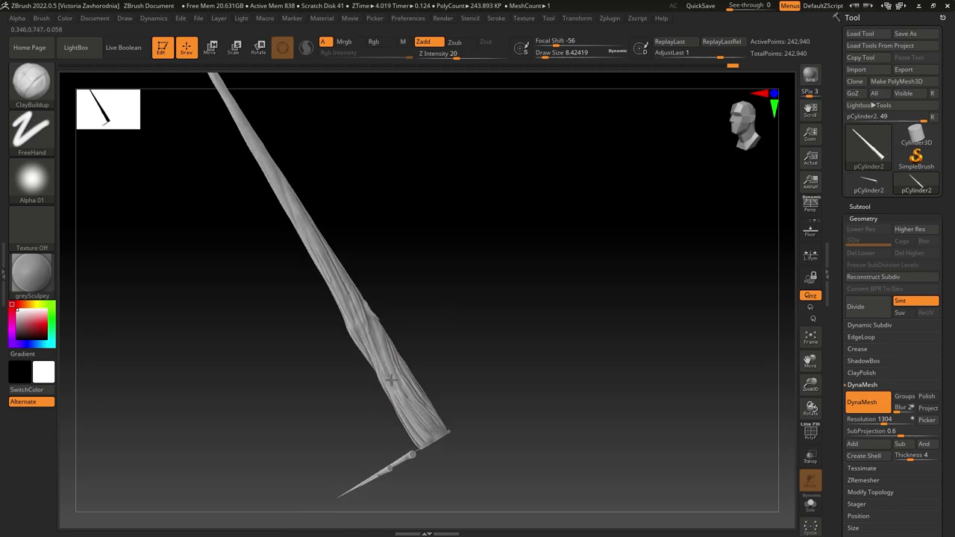
- Carry the fine bark lines up the middle and upper trunk on the sides away from the knot
{"action": "mouse_move", "coordinate": [436, 275]}
{"action": "left_mouse_down"}
{"action": "mouse_move", "coordinate": [456, 300]}
{"action": "mouse_move", "coordinate": [390, 251]}
{"action": "left_mouse_up"}
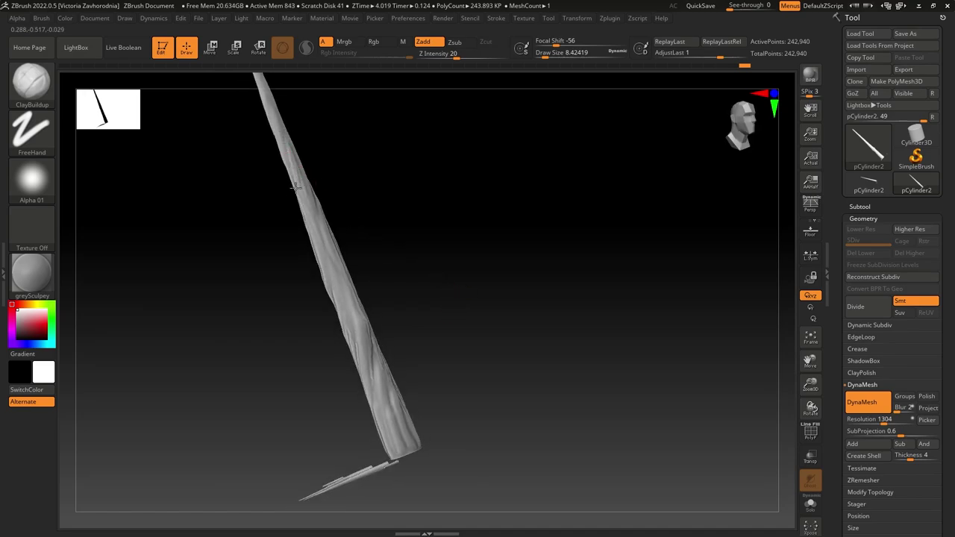
{"action": "mouse_move", "coordinate": [308, 225]}
{"action": "left_mouse_down"}
{"action": "mouse_move", "coordinate": [327, 272]}
{"action": "mouse_move", "coordinate": [319, 222]}
{"action": "left_mouse_up"}
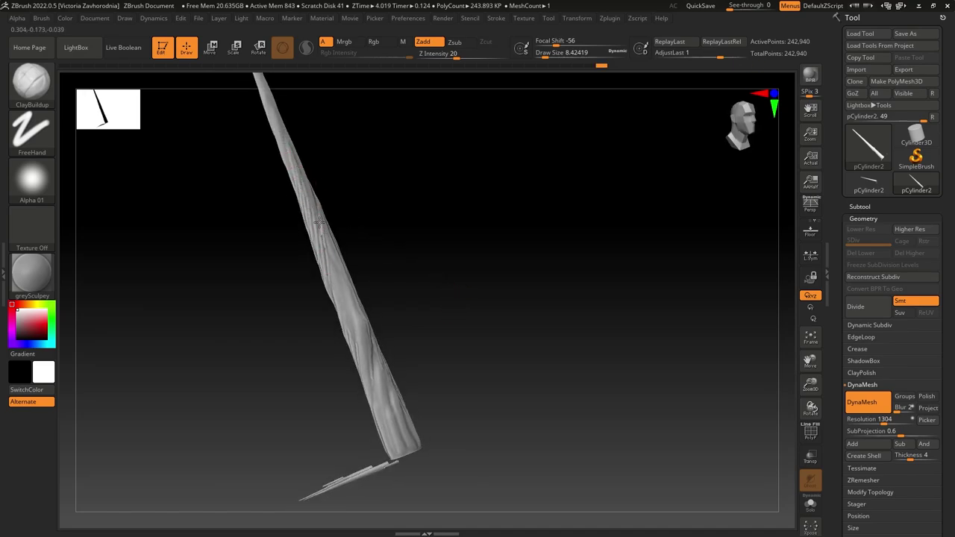
{"action": "key", "text": "ctrl+shift+z"}
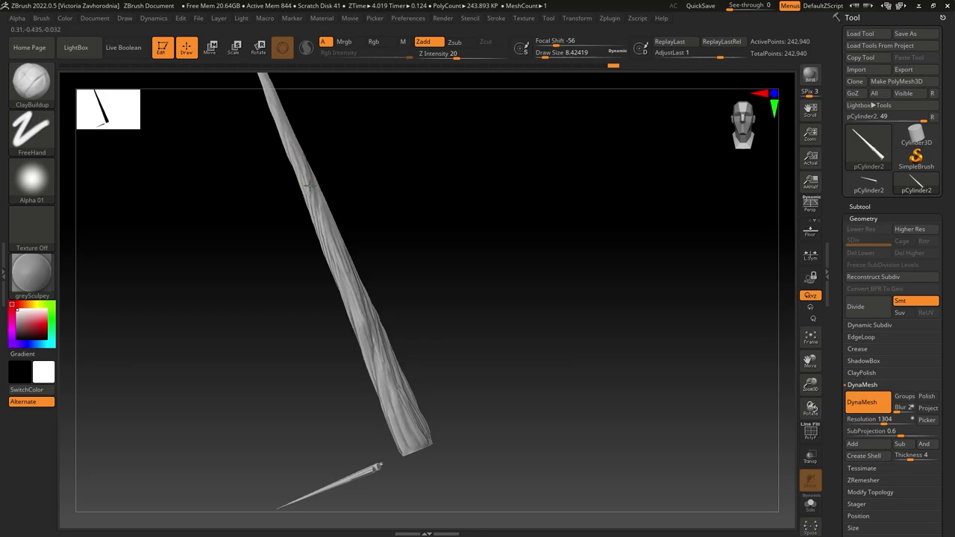
{"action": "key", "text": "ctrl+shift+z"}
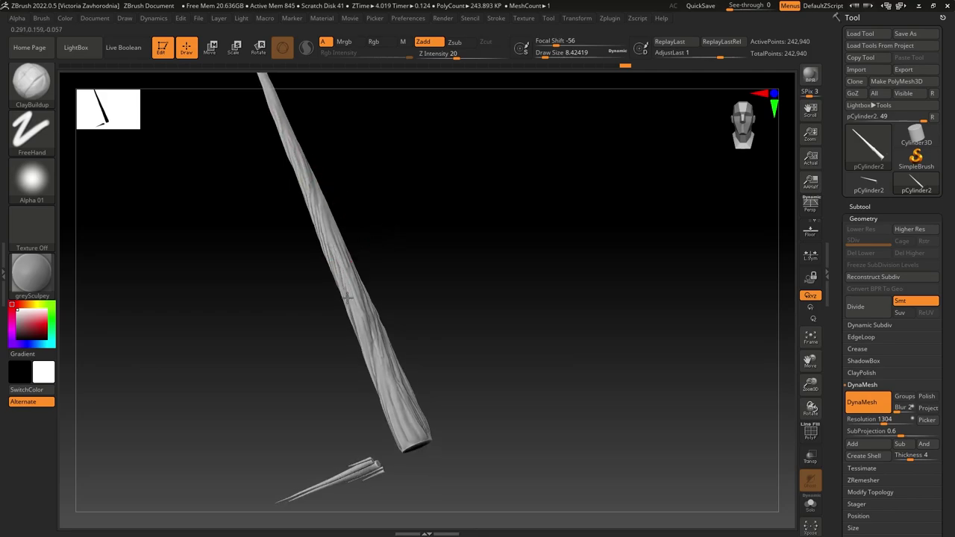
{"action": "key", "text": "ctrl+shift+z"}
{"action": "key", "text": "ctrl+shift+z"}
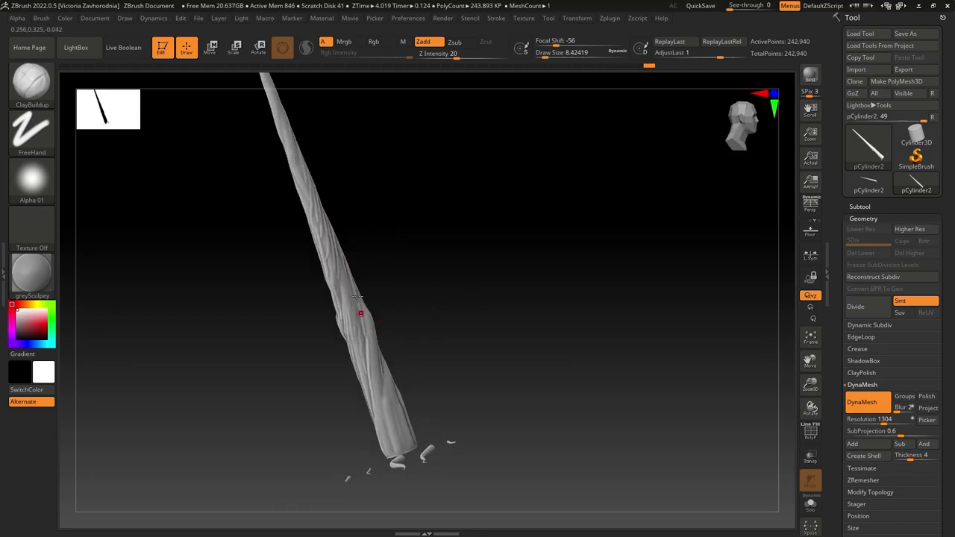
{"action": "key", "text": "ctrl+shift+z"}
{"action": "key", "text": "ctrl+shift+z"}
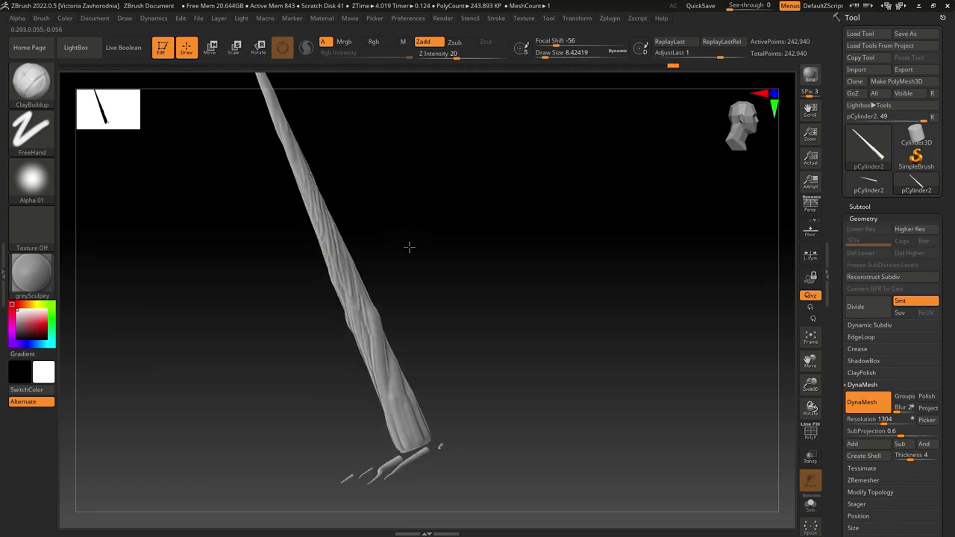
- Fill the smooth areas of the lower trunk with fine bark lines running down to the base
{"action": "key", "text": "ctrl+shift+z"}
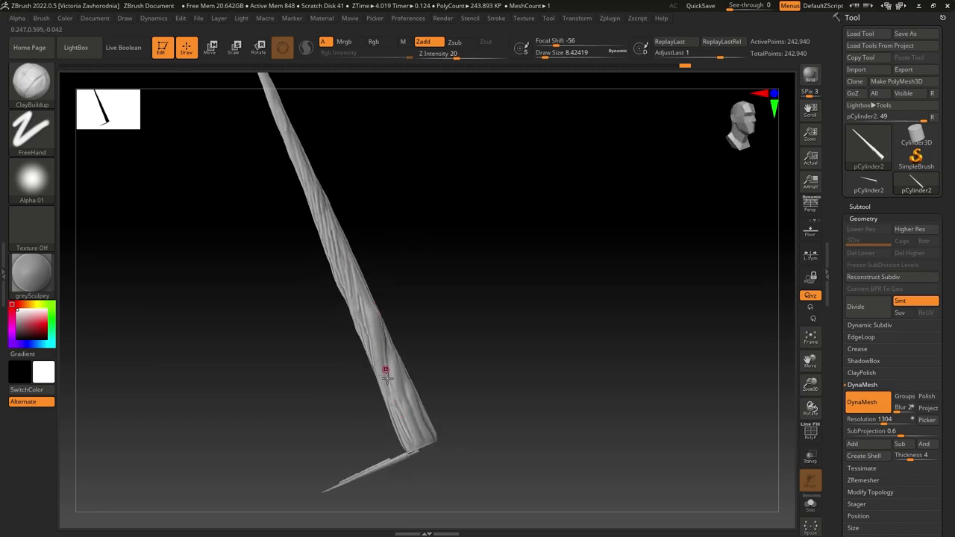
{"action": "key", "text": "ctrl+shift+z"}
{"action": "key", "text": "ctrl+shift+z"}
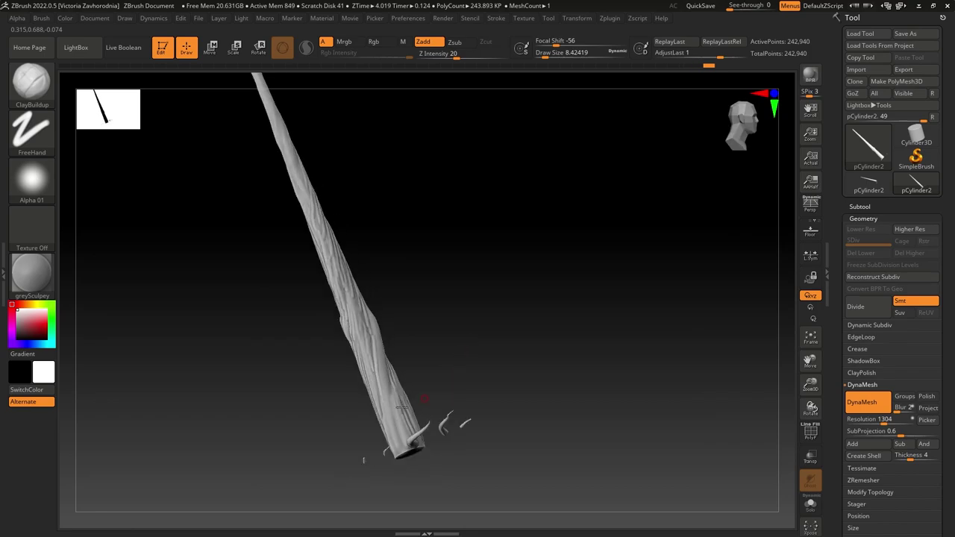
{"action": "key", "text": "ctrl+shift+z"}
{"action": "key", "text": "ctrl+shift+z"}
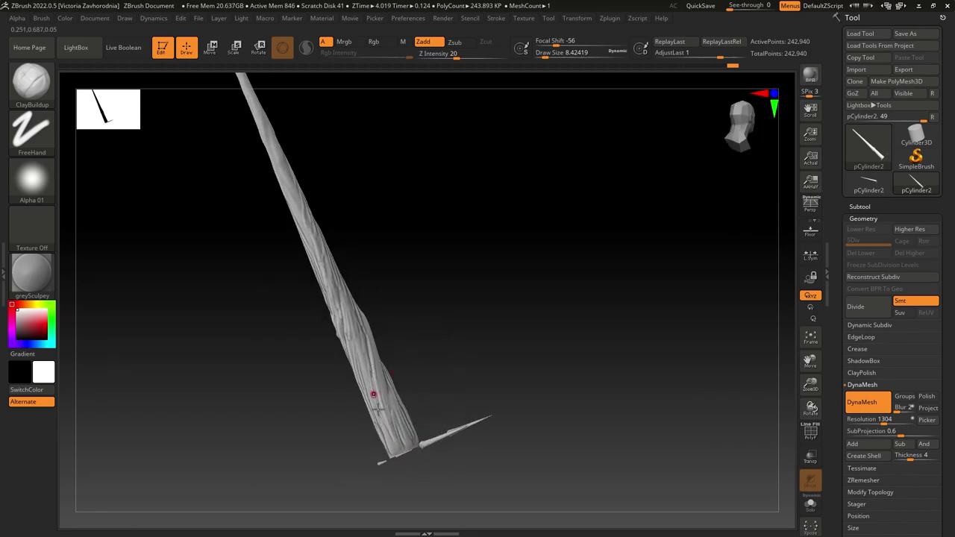
{"action": "key", "text": "ctrl+shift+z"}
{"action": "key", "text": "ctrl+shift+z"}
- Sculpt fine bark lines between the knot and the trunk's base
{"action": "mouse_move", "coordinate": [427, 251]}
{"action": "left_mouse_down"}
{"action": "mouse_move", "coordinate": [389, 291]}
{"action": "mouse_move", "coordinate": [354, 301]}
{"action": "mouse_move", "coordinate": [443, 267]}
{"action": "mouse_move", "coordinate": [402, 314]}
{"action": "mouse_move", "coordinate": [397, 231]}
{"action": "mouse_move", "coordinate": [465, 336]}
{"action": "mouse_move", "coordinate": [422, 410]}
{"action": "mouse_move", "coordinate": [431, 434]}
{"action": "left_mouse_up"}
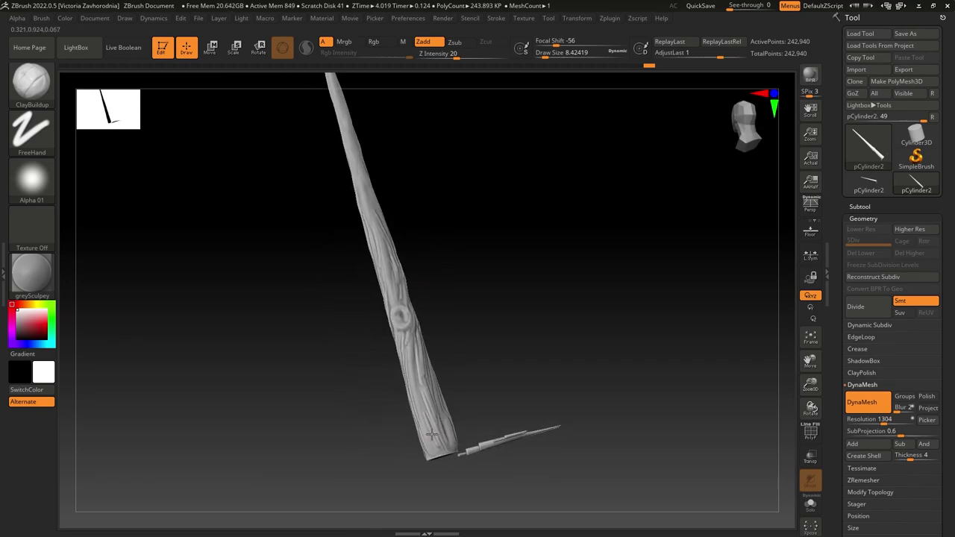
{"action": "mouse_move", "coordinate": [417, 392]}
{"action": "left_mouse_down"}
{"action": "mouse_move", "coordinate": [439, 428]}
{"action": "mouse_move", "coordinate": [421, 412]}
{"action": "left_mouse_up"}
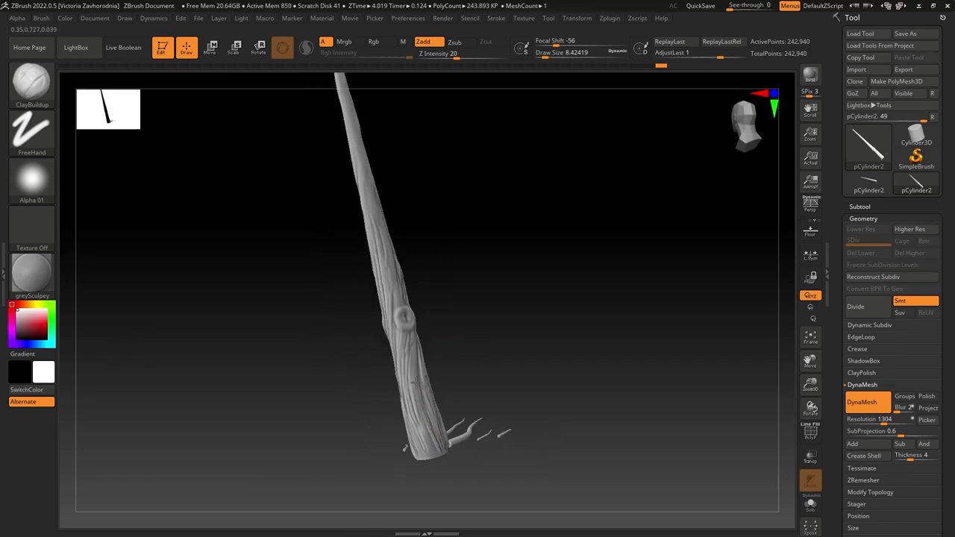
{"action": "mouse_move", "coordinate": [429, 291]}
{"action": "left_mouse_down"}
{"action": "mouse_move", "coordinate": [437, 221]}
{"action": "mouse_move", "coordinate": [492, 336]}
{"action": "left_mouse_up"}
- Extend the fine bark lines over the upper trunk up to its thin tip, working on several sides
{"action": "left_click_drag", "start_coordinate": [418, 301], "coordinate": [415, 263]}
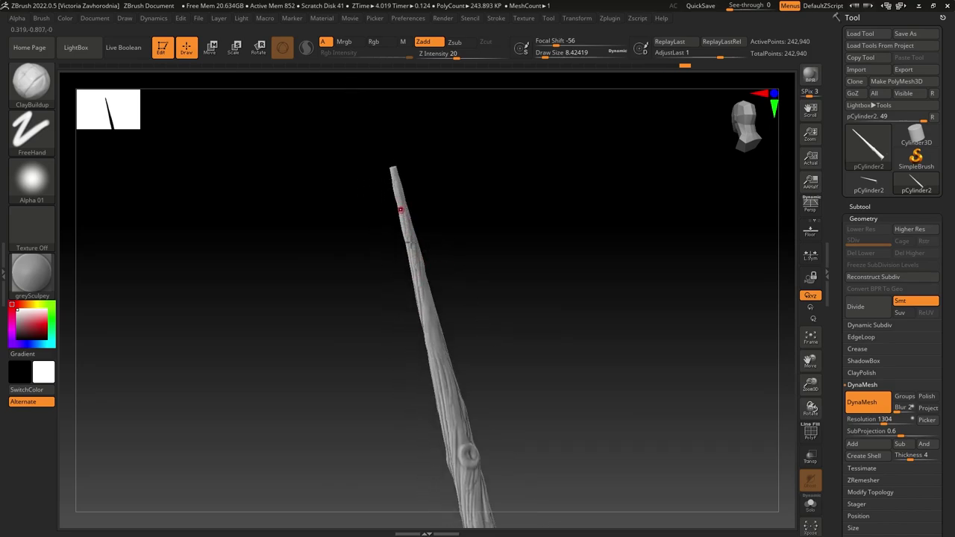
{"action": "mouse_move", "coordinate": [429, 315]}
{"action": "left_mouse_down"}
{"action": "mouse_move", "coordinate": [423, 301]}
{"action": "mouse_move", "coordinate": [440, 365]}
{"action": "left_mouse_up"}
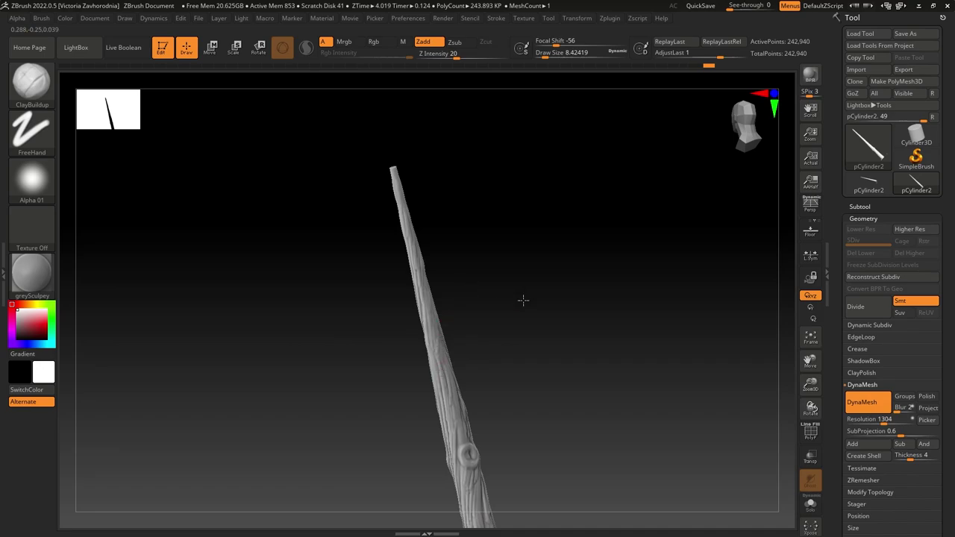
{"action": "mouse_move", "coordinate": [524, 300]}
{"action": "left_mouse_down"}
{"action": "mouse_move", "coordinate": [457, 323]}
{"action": "mouse_move", "coordinate": [422, 287]}
{"action": "left_mouse_up"}
{"action": "left_click_drag", "start_coordinate": [476, 237], "coordinate": [443, 299]}
{"action": "left_click_drag", "start_coordinate": [413, 263], "coordinate": [419, 292]}
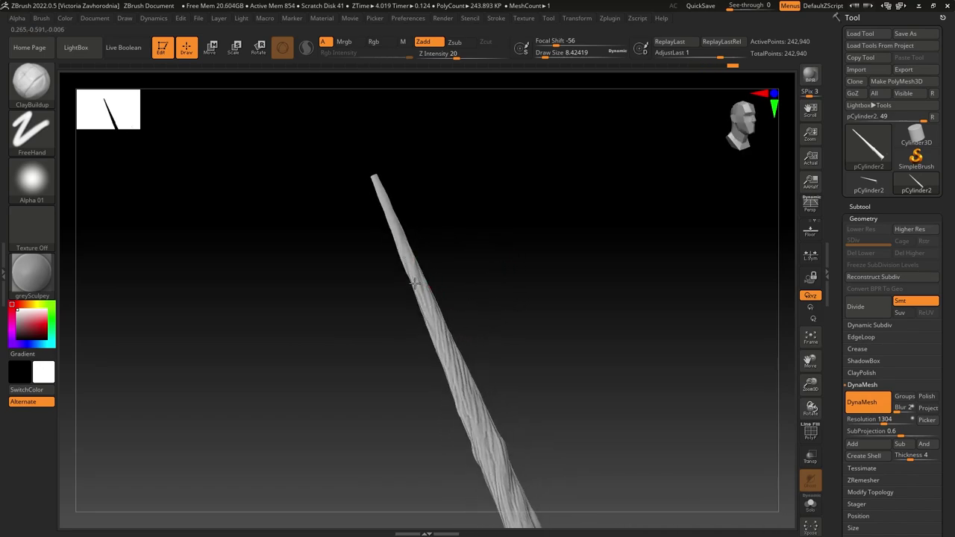
{"action": "left_click_drag", "start_coordinate": [395, 226], "coordinate": [415, 273]}
{"action": "mouse_move", "coordinate": [509, 270]}
{"action": "left_mouse_down"}
{"action": "mouse_move", "coordinate": [449, 304]}
{"action": "mouse_move", "coordinate": [402, 259]}
{"action": "mouse_move", "coordinate": [467, 304]}
{"action": "mouse_move", "coordinate": [501, 276]}
{"action": "mouse_move", "coordinate": [574, 382]}
{"action": "mouse_move", "coordinate": [501, 279]}
{"action": "mouse_move", "coordinate": [439, 280]}
{"action": "mouse_move", "coordinate": [436, 268]}
{"action": "mouse_move", "coordinate": [452, 302]}
{"action": "left_mouse_up"}
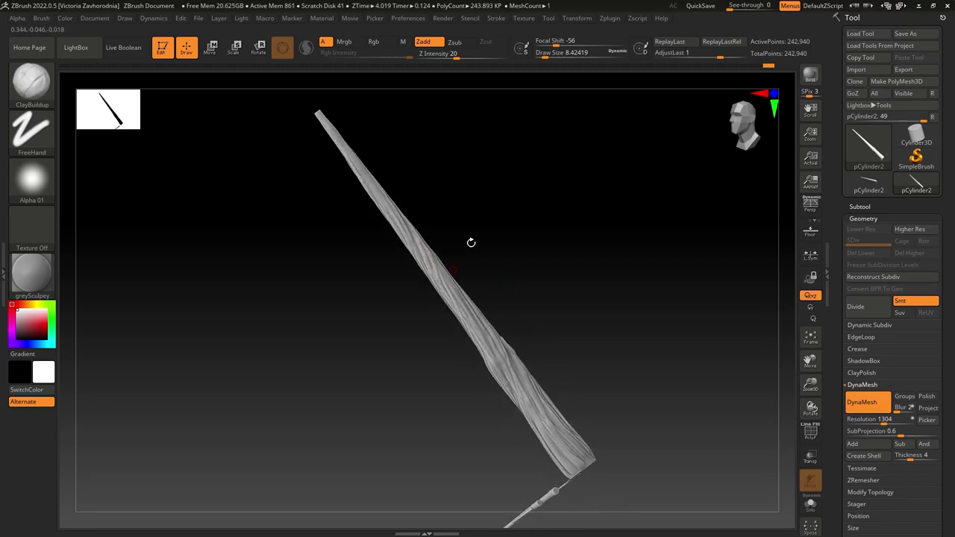
- Set the Draw Size to about 14 and build up thicker bark ridges along the middle of the trunk
{"action": "left_click_drag", "start_coordinate": [545, 56], "coordinate": [550, 55]}
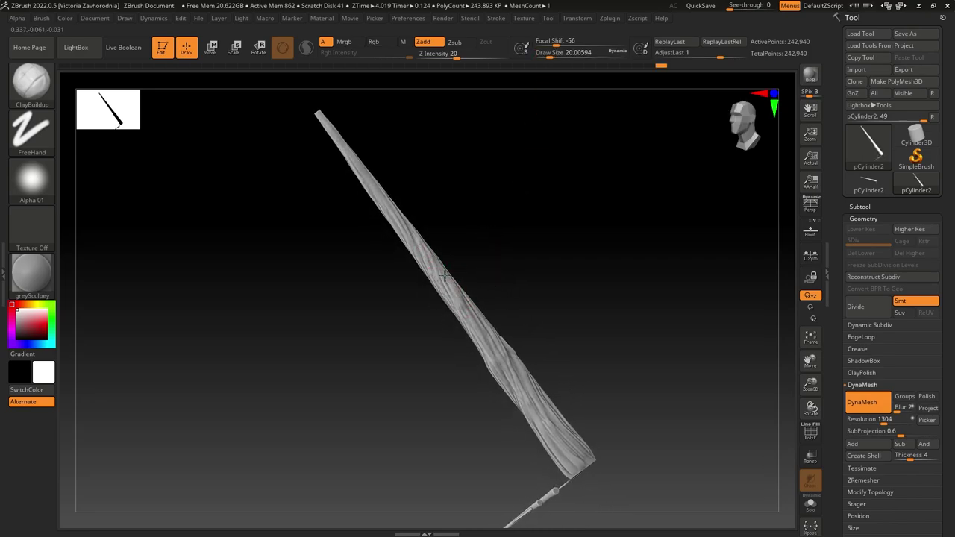
{"action": "left_click_drag", "start_coordinate": [550, 56], "coordinate": [546, 56]}
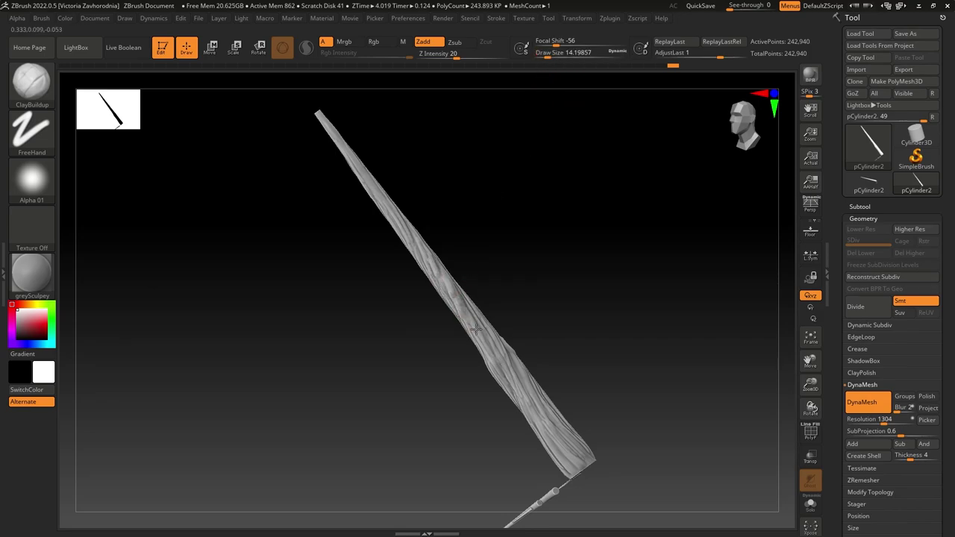
{"action": "left_click_drag", "start_coordinate": [476, 329], "coordinate": [488, 348]}
{"action": "left_click_drag", "start_coordinate": [502, 313], "coordinate": [518, 292]}
{"action": "mouse_move", "coordinate": [455, 298]}
{"action": "left_mouse_down"}
{"action": "mouse_move", "coordinate": [476, 361]}
{"action": "mouse_move", "coordinate": [470, 318]}
{"action": "mouse_move", "coordinate": [452, 293]}
{"action": "mouse_move", "coordinate": [478, 383]}
{"action": "left_mouse_up"}
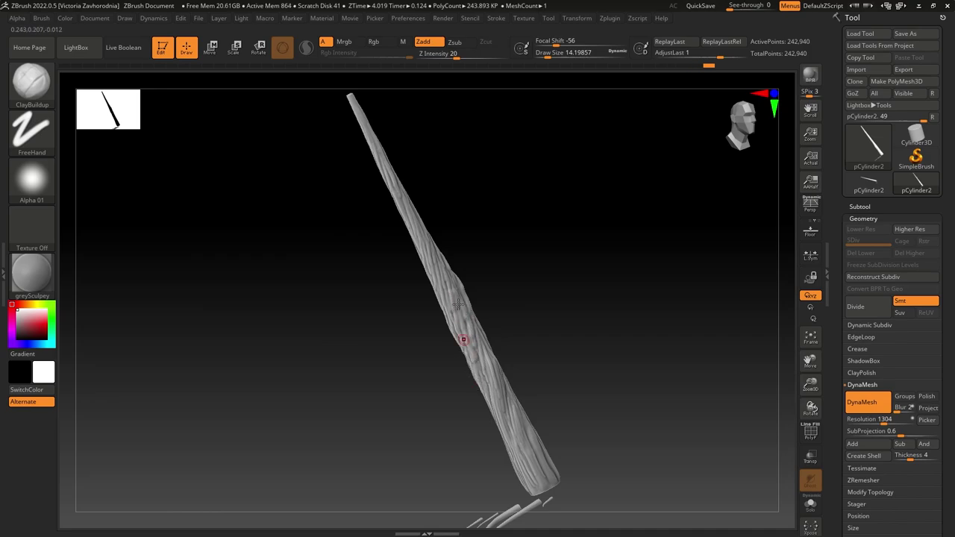
{"action": "mouse_move", "coordinate": [537, 345]}
{"action": "left_mouse_down"}
{"action": "mouse_move", "coordinate": [534, 362]}
{"action": "mouse_move", "coordinate": [551, 343]}
{"action": "left_mouse_up"}
- Add thicker bark ridges around the edge of the knot and directly below it
{"action": "mouse_move", "coordinate": [484, 378]}
{"action": "left_mouse_down"}
{"action": "mouse_move", "coordinate": [478, 417]}
{"action": "mouse_move", "coordinate": [492, 426]}
{"action": "mouse_move", "coordinate": [495, 407]}
{"action": "mouse_move", "coordinate": [584, 374]}
{"action": "left_mouse_up"}
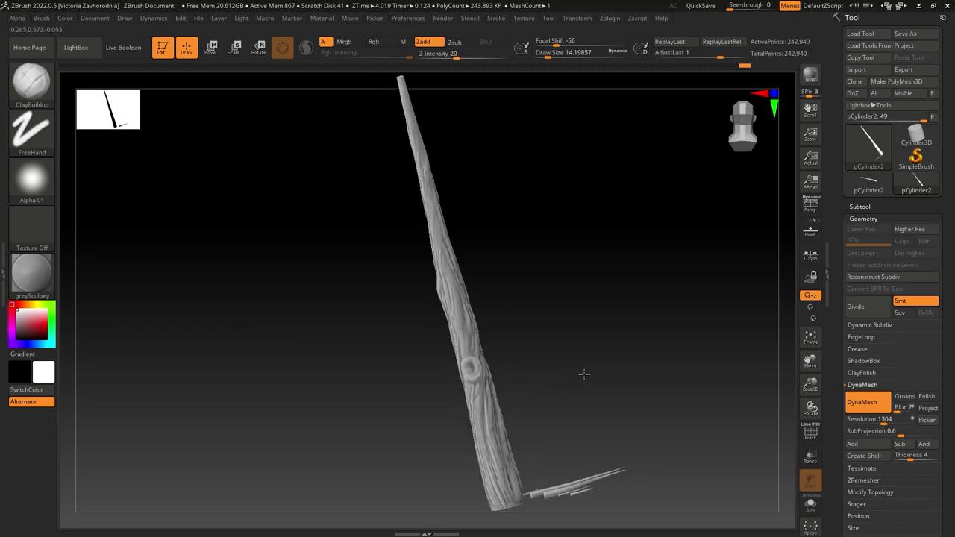
{"action": "right_click_drag", "start_coordinate": [583, 374], "coordinate": [515, 337]}
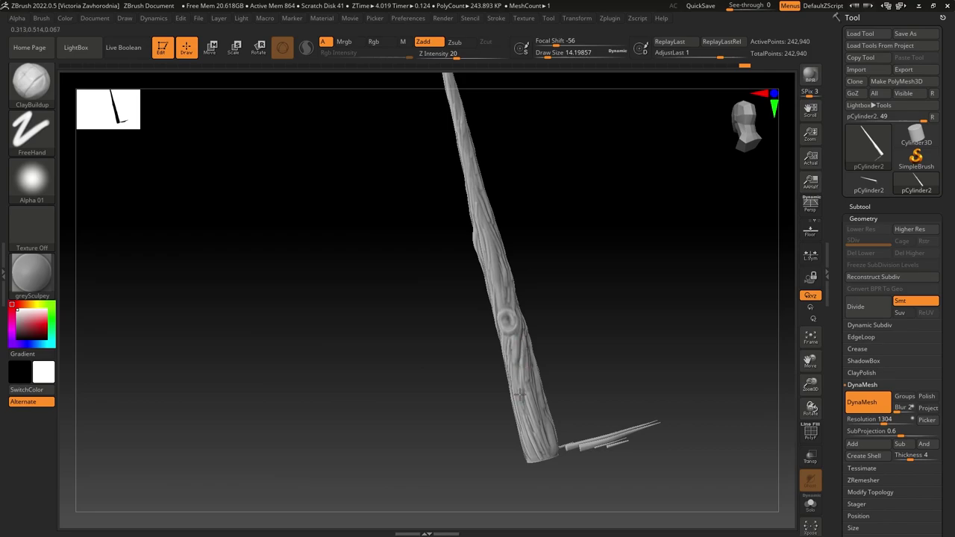
{"action": "left_click_drag", "start_coordinate": [519, 393], "coordinate": [513, 357]}
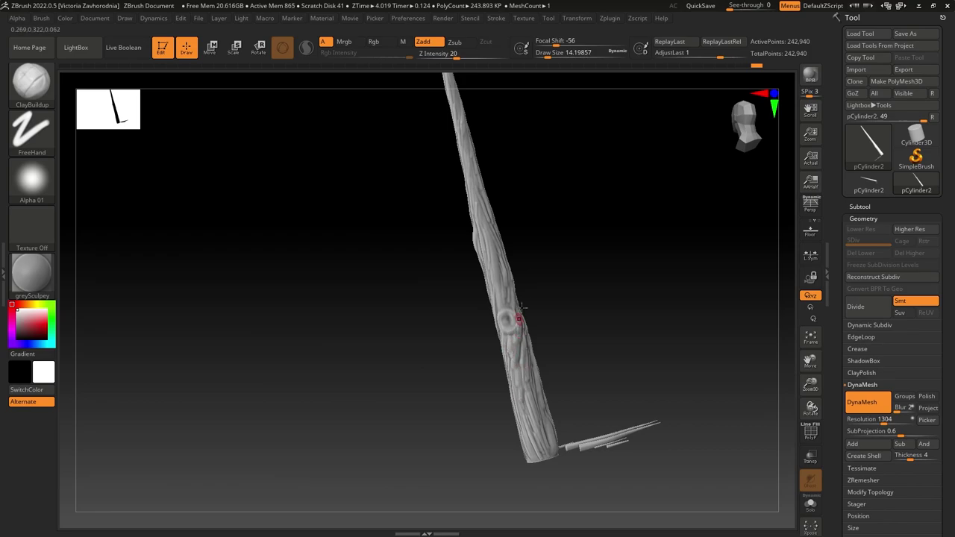
{"action": "mouse_move", "coordinate": [520, 316]}
{"action": "left_mouse_down"}
{"action": "mouse_move", "coordinate": [499, 269]}
{"action": "mouse_move", "coordinate": [513, 329]}
{"action": "left_mouse_up"}
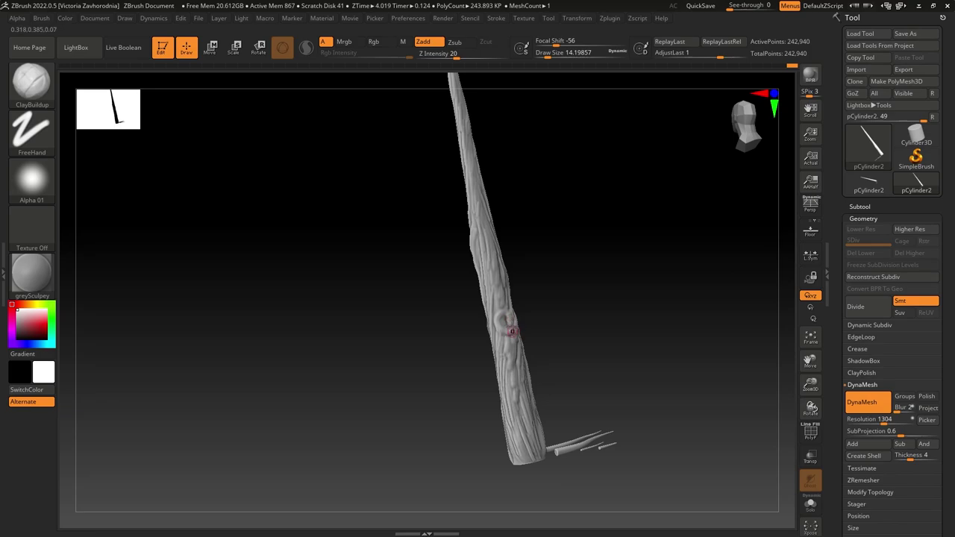
- Continue the thicker, broken bark ridges beside the knot and down to the trunk's base
{"action": "mouse_move", "coordinate": [537, 284]}
{"action": "left_mouse_down"}
{"action": "mouse_move", "coordinate": [503, 314]}
{"action": "mouse_move", "coordinate": [495, 287]}
{"action": "mouse_move", "coordinate": [492, 295]}
{"action": "left_mouse_up"}
{"action": "mouse_move", "coordinate": [579, 264]}
{"action": "left_mouse_down"}
{"action": "mouse_move", "coordinate": [551, 273]}
{"action": "mouse_move", "coordinate": [567, 356]}
{"action": "mouse_move", "coordinate": [560, 333]}
{"action": "mouse_move", "coordinate": [545, 328]}
{"action": "mouse_move", "coordinate": [530, 364]}
{"action": "left_mouse_up"}
{"action": "left_click_drag", "start_coordinate": [590, 348], "coordinate": [573, 366]}
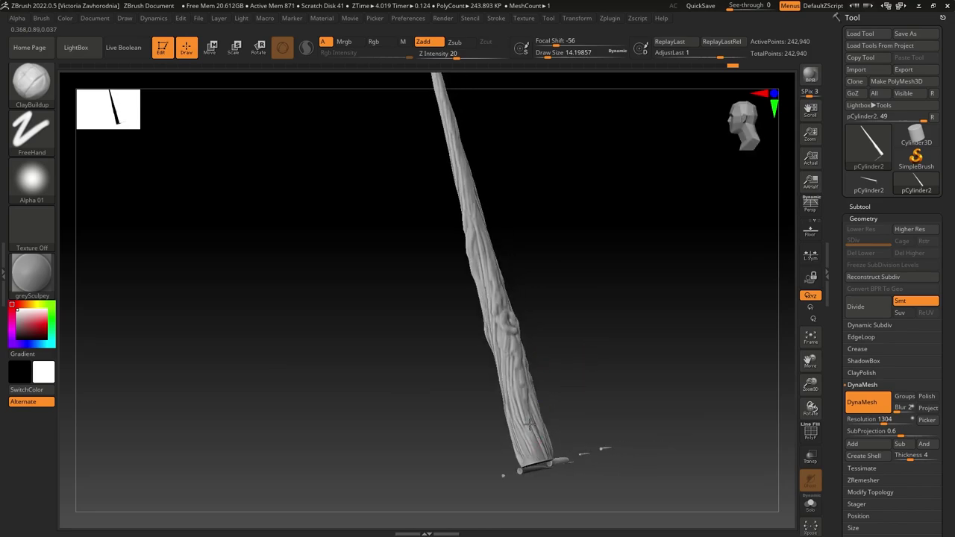
{"action": "mouse_move", "coordinate": [531, 460]}
{"action": "left_mouse_down"}
{"action": "mouse_move", "coordinate": [524, 446]}
{"action": "mouse_move", "coordinate": [534, 440]}
{"action": "left_mouse_up"}
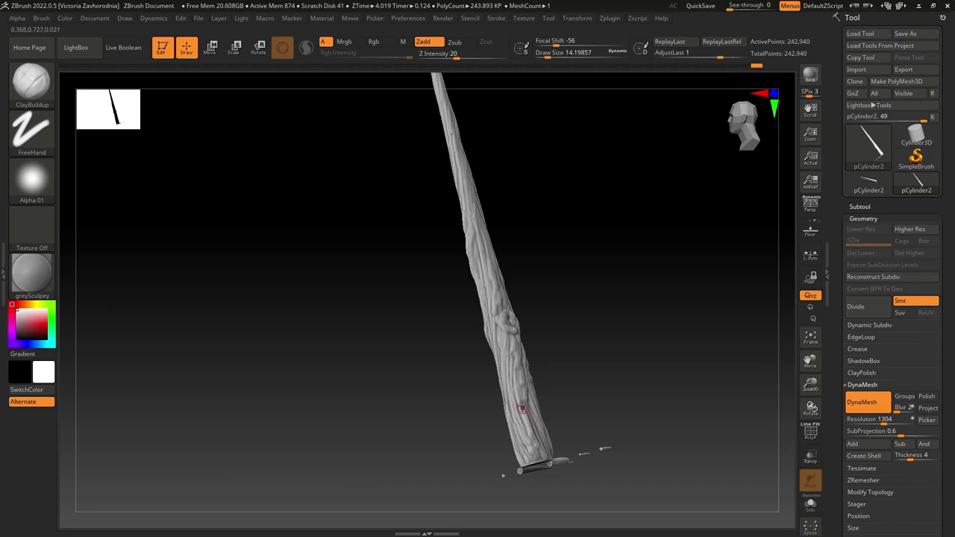
{"action": "left_click_drag", "start_coordinate": [522, 406], "coordinate": [544, 454]}
- Turn to the side away from the knot and add thicker bark ridges along the lower half of the trunk
{"action": "left_click_drag", "start_coordinate": [587, 387], "coordinate": [558, 382]}
{"action": "right_click_drag", "start_coordinate": [527, 406], "coordinate": [581, 339]}
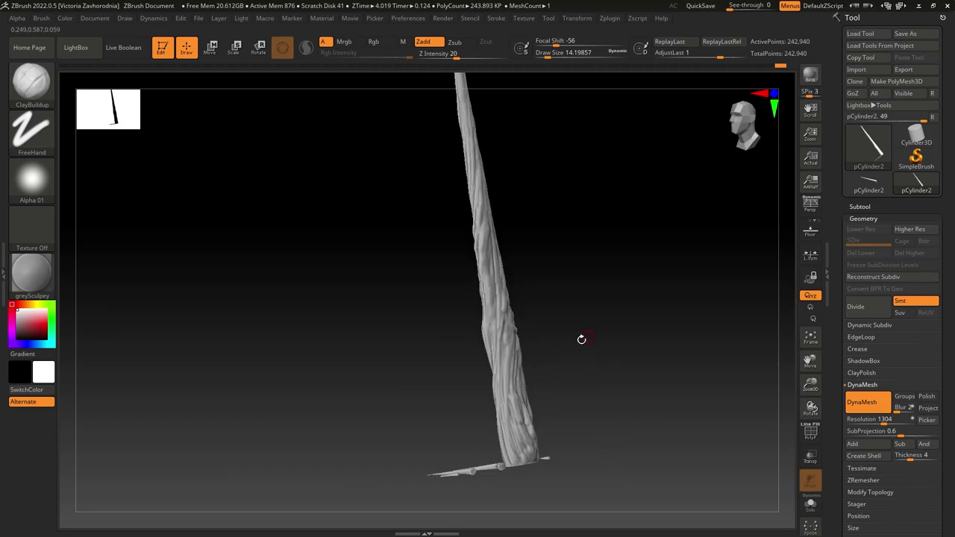
{"action": "left_click_drag", "start_coordinate": [504, 345], "coordinate": [506, 360]}
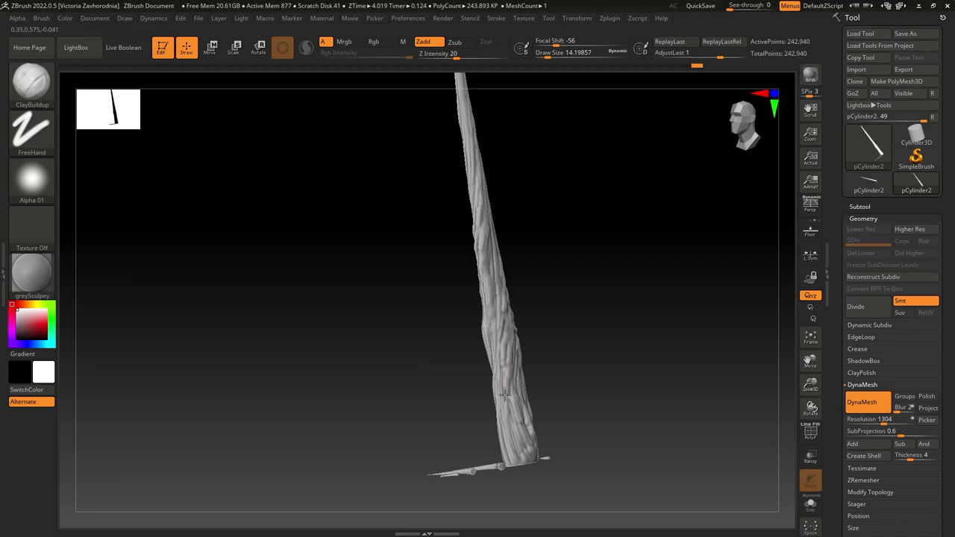
{"action": "left_click_drag", "start_coordinate": [508, 413], "coordinate": [509, 437]}
{"action": "left_click_drag", "start_coordinate": [561, 331], "coordinate": [575, 346]}
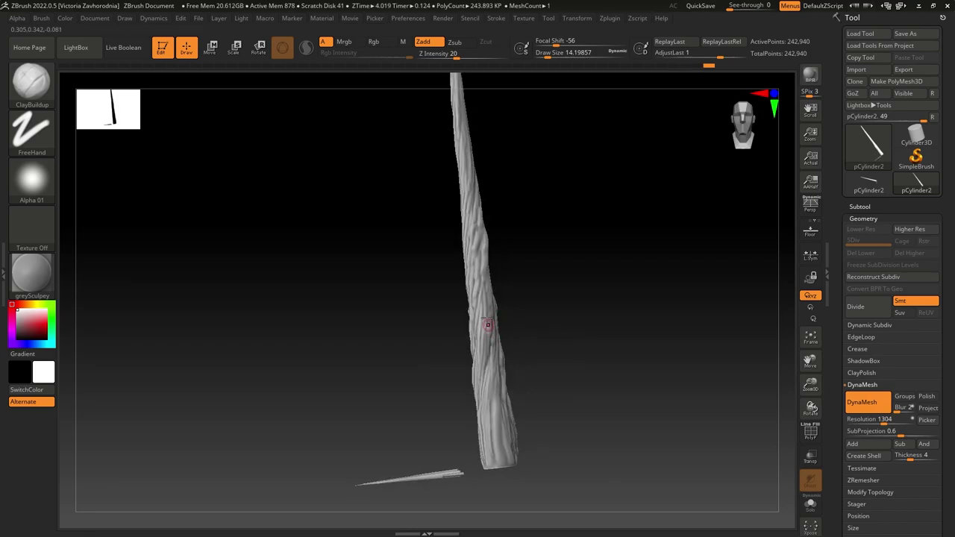
- Sculpt vertical bark ridges around the lower trunk down to its base with the ClayBuildup brush
{"action": "left_click_drag", "start_coordinate": [485, 311], "coordinate": [485, 362]}
{"action": "right_click_drag", "start_coordinate": [510, 333], "coordinate": [531, 336]}
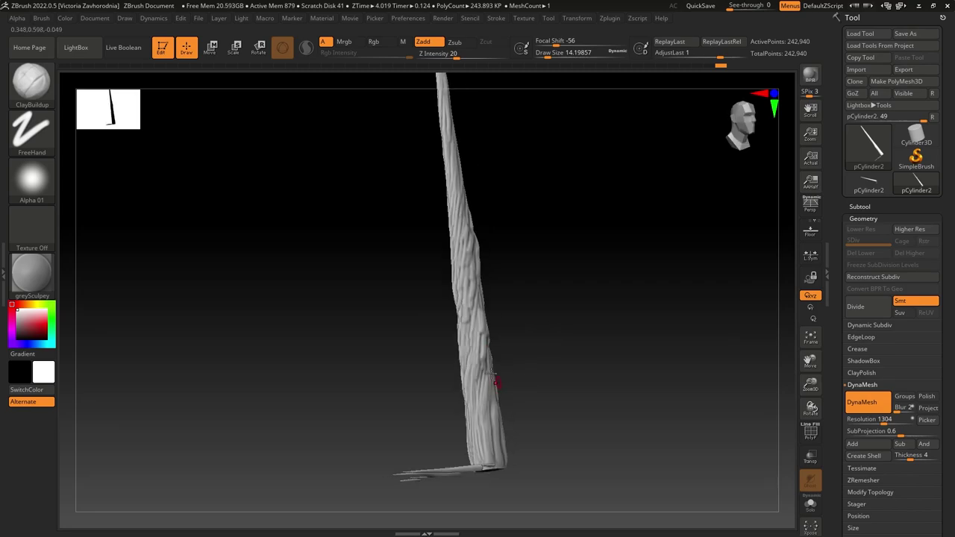
{"action": "left_click_drag", "start_coordinate": [478, 372], "coordinate": [490, 463]}
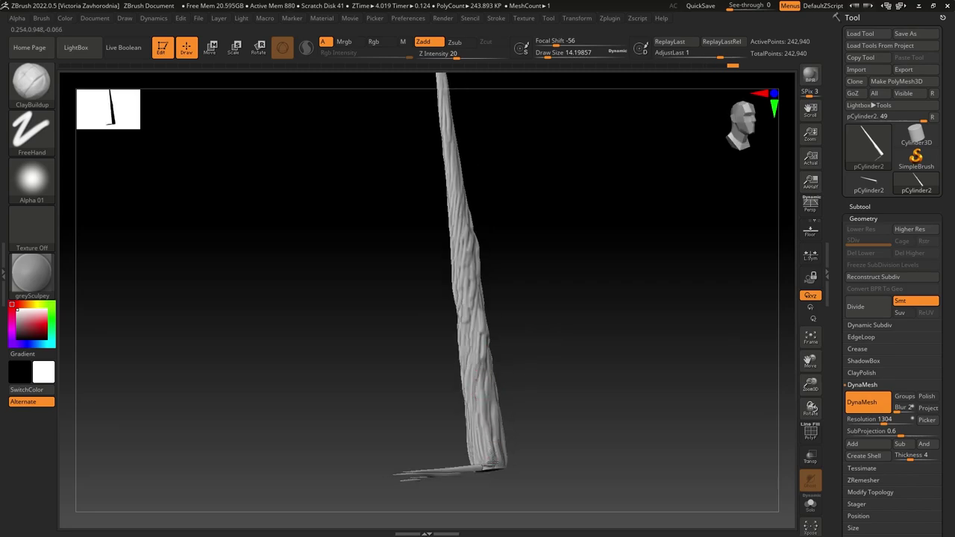
{"action": "right_click_drag", "start_coordinate": [496, 422], "coordinate": [499, 387]}
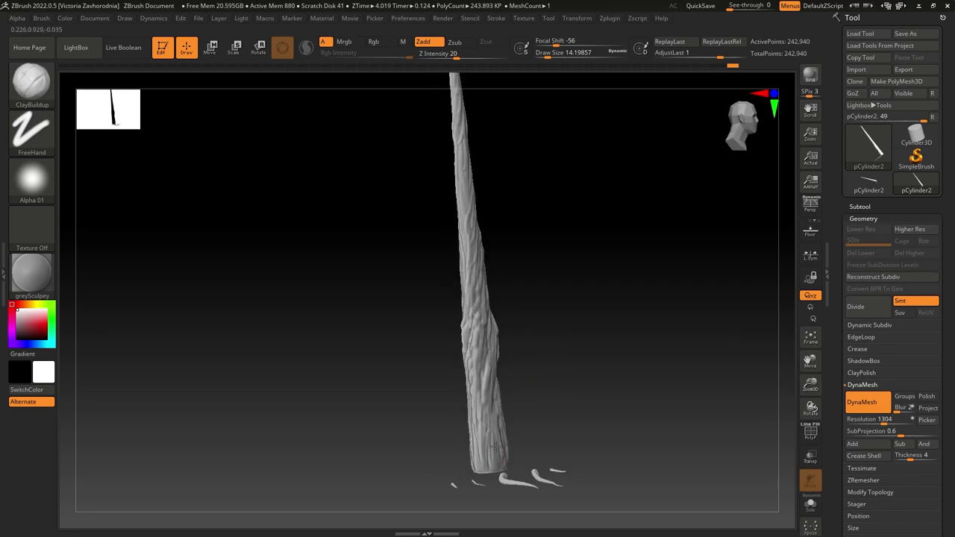
{"action": "left_click_drag", "start_coordinate": [494, 446], "coordinate": [488, 465]}
{"action": "right_click_drag", "start_coordinate": [538, 390], "coordinate": [502, 436]}
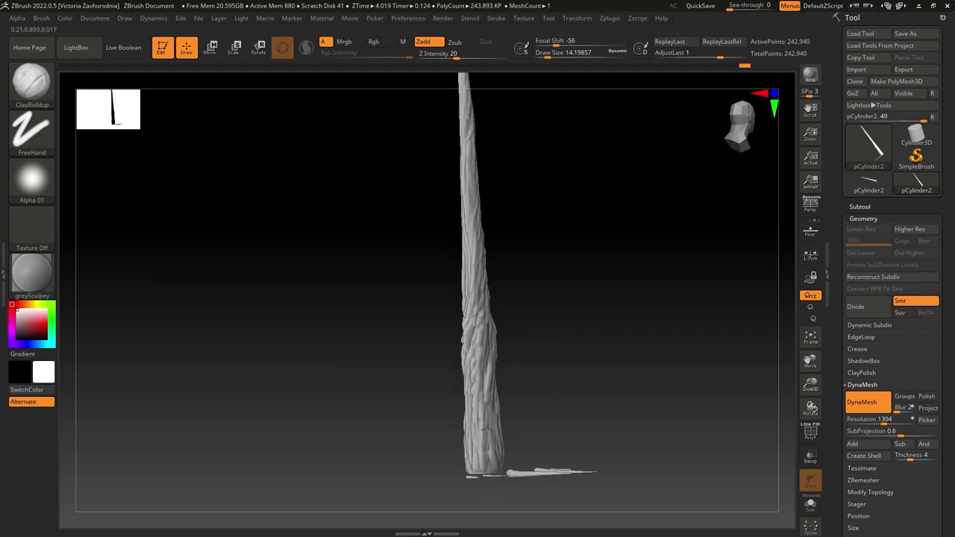
{"action": "left_click_drag", "start_coordinate": [485, 428], "coordinate": [485, 454]}
- Build up elongated bark ridges around the upper trunk above the knot with the ClayBuildup brush
{"action": "left_click_drag", "start_coordinate": [530, 297], "coordinate": [556, 266]}
{"action": "mouse_move", "coordinate": [513, 214]}
{"action": "left_mouse_down", "text": "alt"}
{"action": "mouse_move", "coordinate": [535, 284]}
{"action": "mouse_move", "coordinate": [556, 309]}
{"action": "left_mouse_up", "text": "alt"}
{"action": "mouse_move", "coordinate": [508, 250]}
{"action": "left_mouse_down"}
{"action": "mouse_move", "coordinate": [512, 302]}
{"action": "mouse_move", "coordinate": [529, 251]}
{"action": "mouse_move", "coordinate": [543, 256]}
{"action": "mouse_move", "coordinate": [519, 268]}
{"action": "mouse_move", "coordinate": [520, 299]}
{"action": "mouse_move", "coordinate": [569, 260]}
{"action": "left_mouse_up"}
{"action": "left_click_drag", "start_coordinate": [514, 233], "coordinate": [509, 328]}
{"action": "left_click_drag", "start_coordinate": [552, 293], "coordinate": [608, 284]}
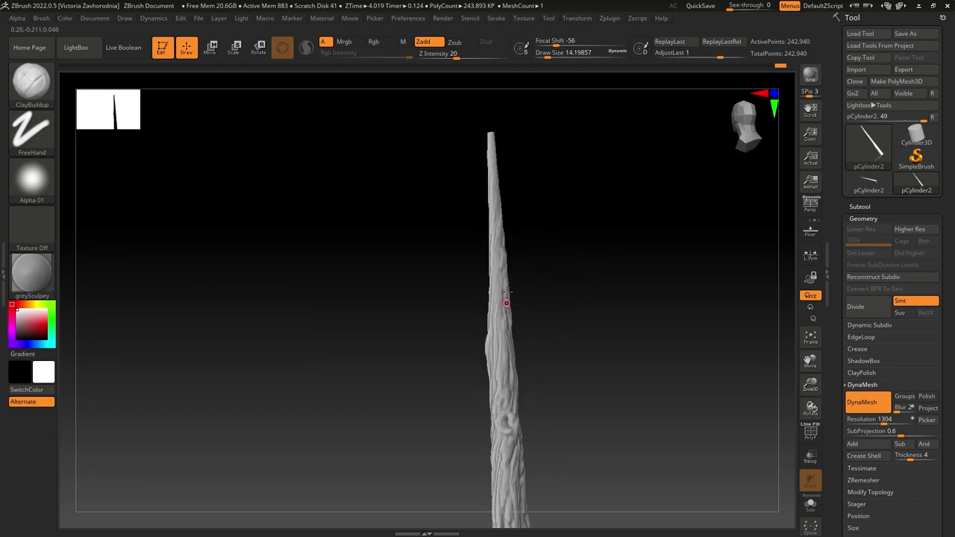
{"action": "left_click_drag", "start_coordinate": [505, 301], "coordinate": [504, 265]}
{"action": "right_click_drag", "start_coordinate": [505, 306], "coordinate": [525, 271]}
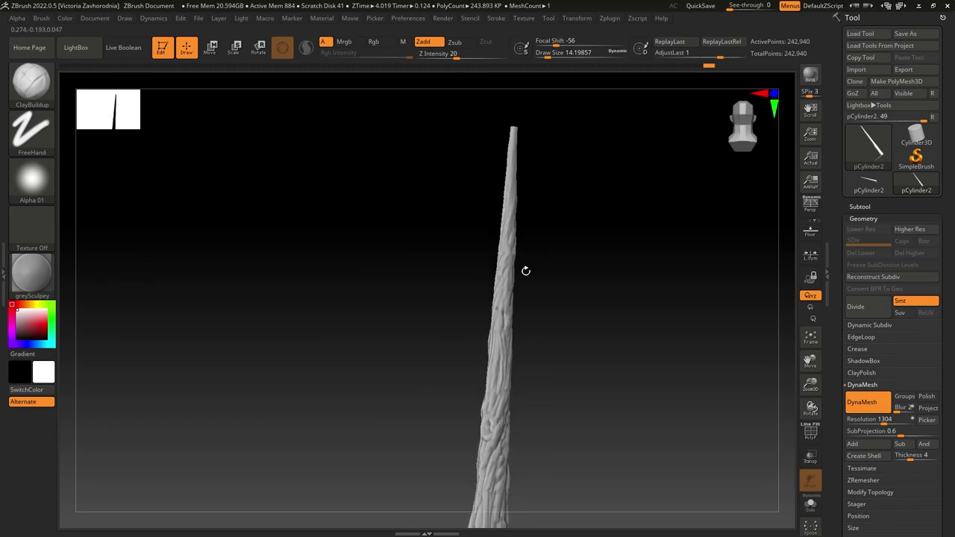
{"action": "left_click_drag", "start_coordinate": [522, 273], "coordinate": [528, 257]}
{"action": "left_click_drag", "start_coordinate": [514, 289], "coordinate": [519, 325]}
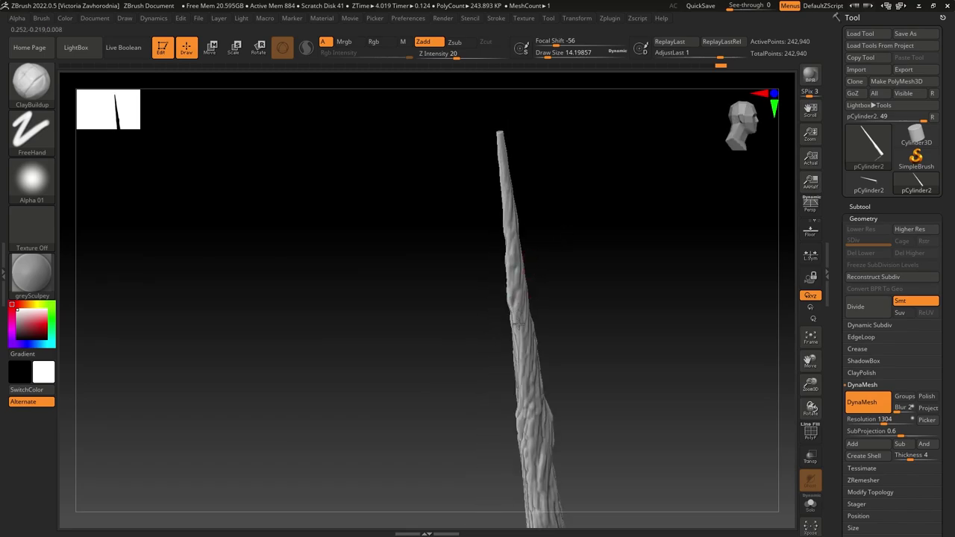
{"action": "mouse_move", "coordinate": [587, 334]}
{"action": "left_mouse_down"}
{"action": "mouse_move", "coordinate": [566, 326]}
{"action": "mouse_move", "coordinate": [608, 304]}
{"action": "left_mouse_up"}
- Fill in the remaining smooth areas from mid-trunk up to the narrow tip with more bark strokes
{"action": "right_click_drag", "start_coordinate": [583, 375], "coordinate": [480, 285]}
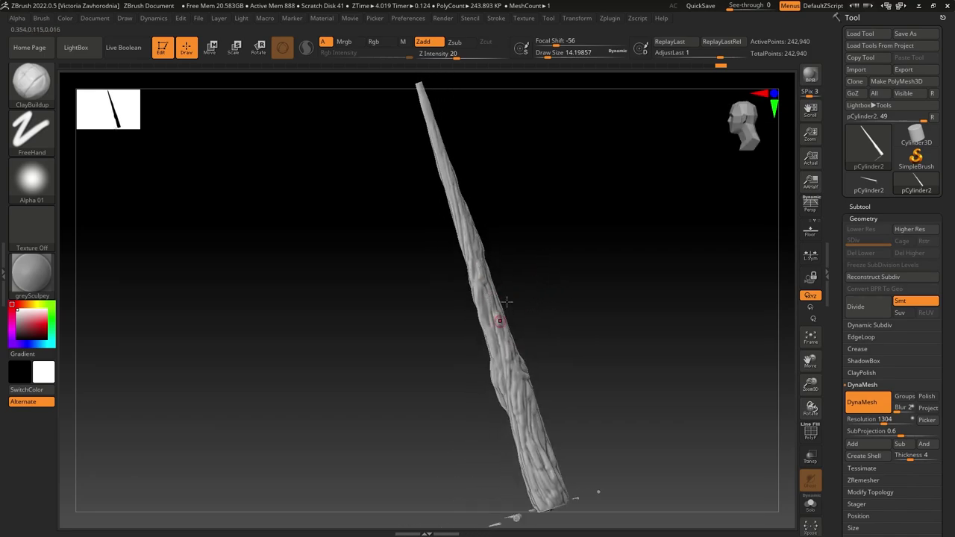
{"action": "right_click_drag", "start_coordinate": [500, 321], "coordinate": [494, 307]}
{"action": "right_click_drag", "start_coordinate": [541, 272], "coordinate": [525, 276]}
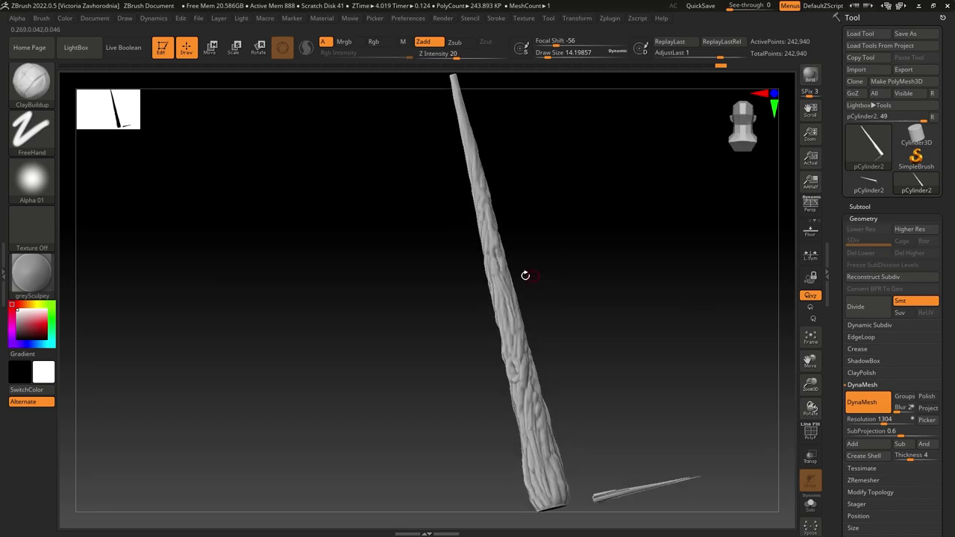
{"action": "right_click_drag", "start_coordinate": [554, 224], "coordinate": [589, 316], "text": "alt"}
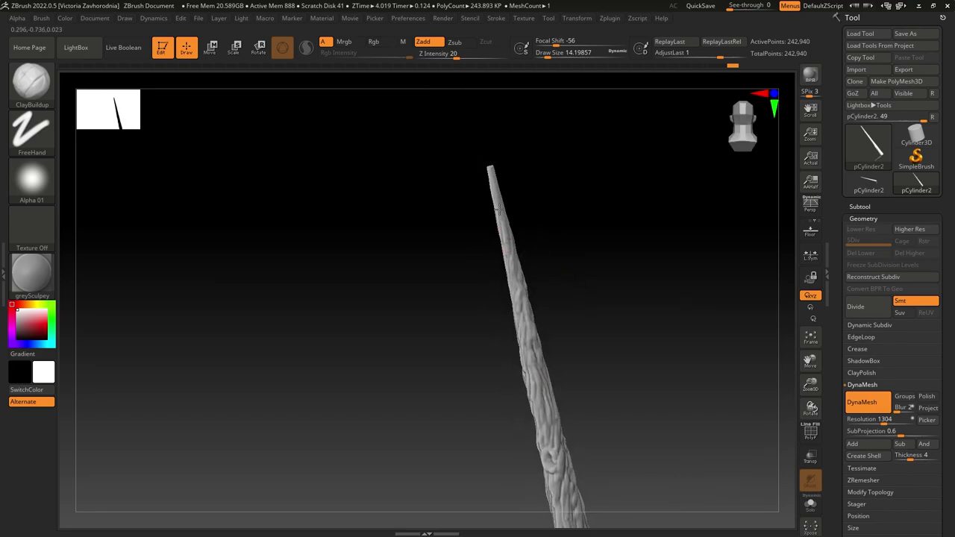
{"action": "right_click_drag", "start_coordinate": [491, 197], "coordinate": [507, 313]}
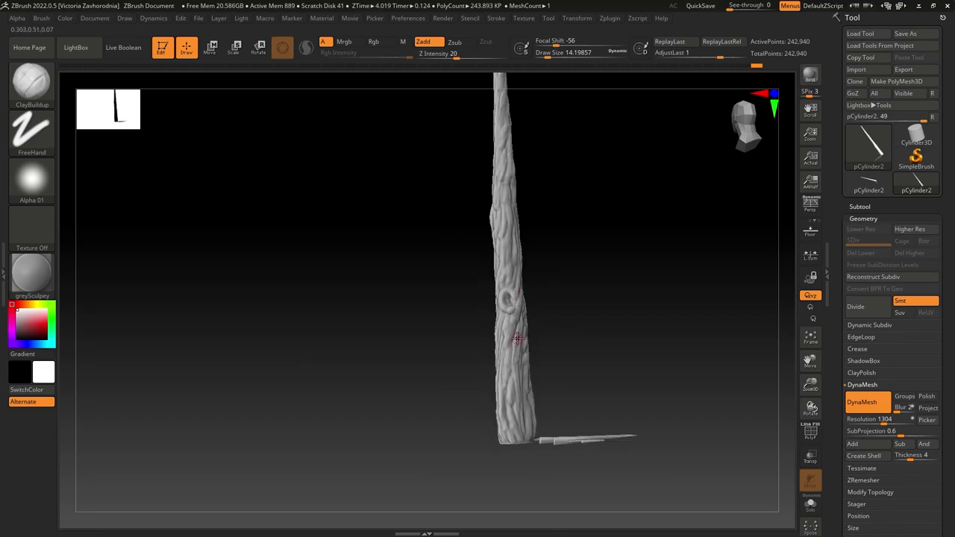
- Flatten and soften the rim of the trunk's base with the TrimDynamic brush at a draw size of about 21.6
{"action": "left_click", "coordinate": [35, 98]}
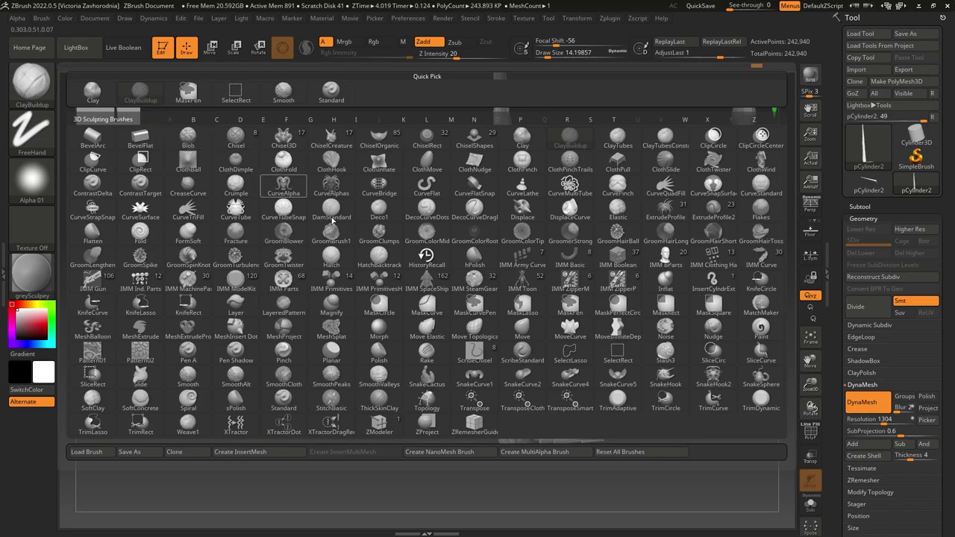
{"action": "left_click", "coordinate": [766, 407]}
{"action": "right_click_drag", "start_coordinate": [607, 396], "coordinate": [554, 352]}
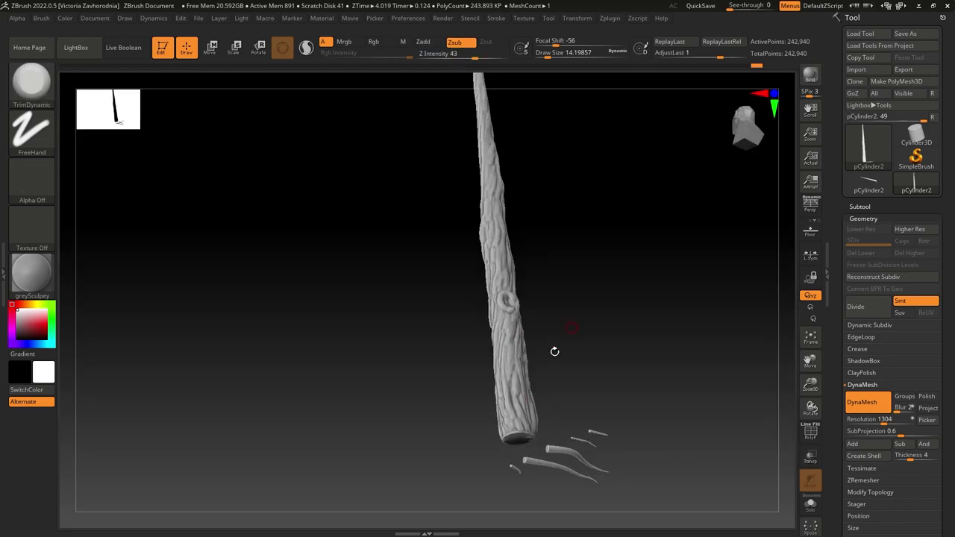
{"action": "left_click", "coordinate": [552, 57]}
{"action": "right_click_drag", "start_coordinate": [514, 435], "coordinate": [542, 446]}
{"action": "right_click_drag", "start_coordinate": [605, 357], "coordinate": [520, 453]}
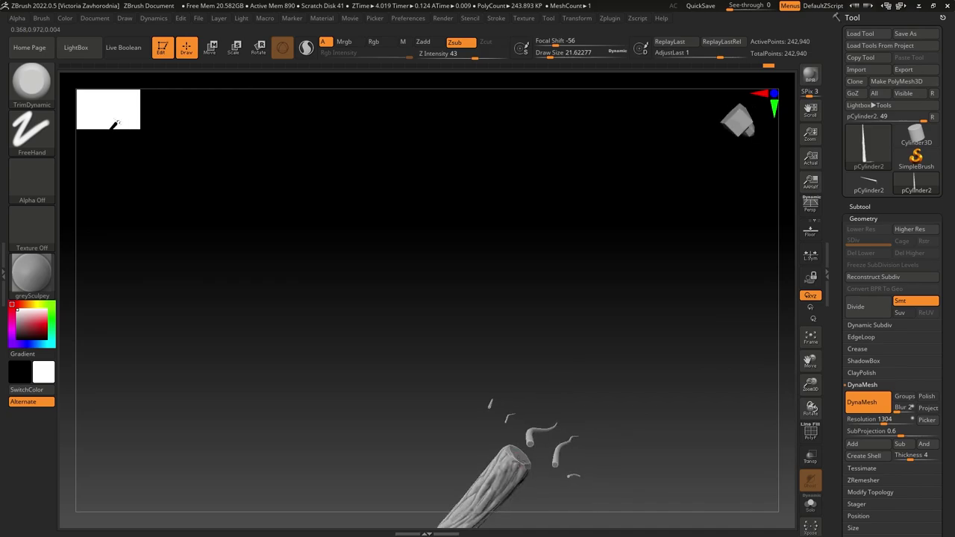
{"action": "mouse_move", "coordinate": [577, 314]}
{"action": "right_mouse_down"}
{"action": "mouse_move", "coordinate": [631, 360]}
{"action": "mouse_move", "coordinate": [589, 403]}
{"action": "mouse_move", "coordinate": [620, 377]}
{"action": "mouse_move", "coordinate": [634, 399]}
{"action": "mouse_move", "coordinate": [453, 246]}
{"action": "right_mouse_up"}
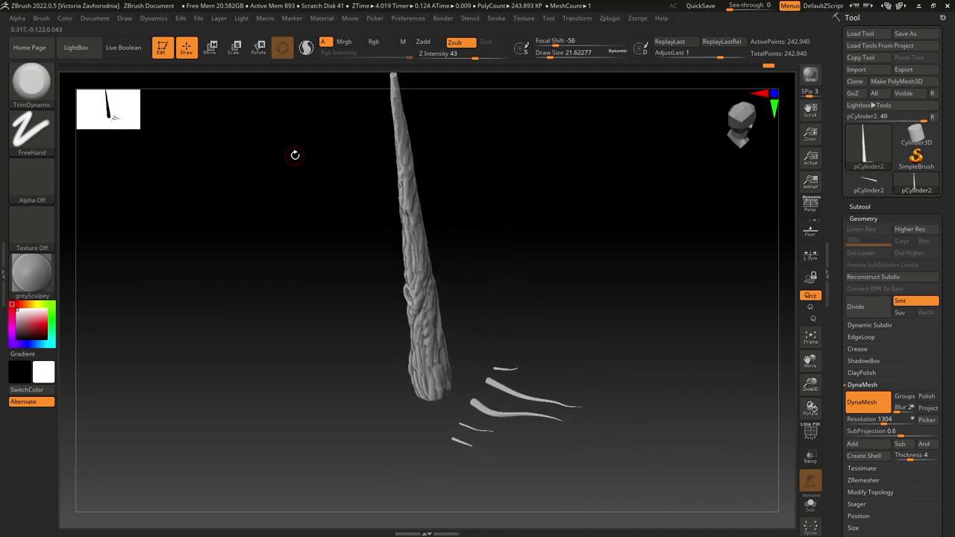
- Switch back to the ClayBuildup brush, set the draw size to 5.75, and sculpt bark on the longest detached branch
{"action": "left_click", "coordinate": [31, 80]}
{"action": "left_click", "coordinate": [569, 138]}
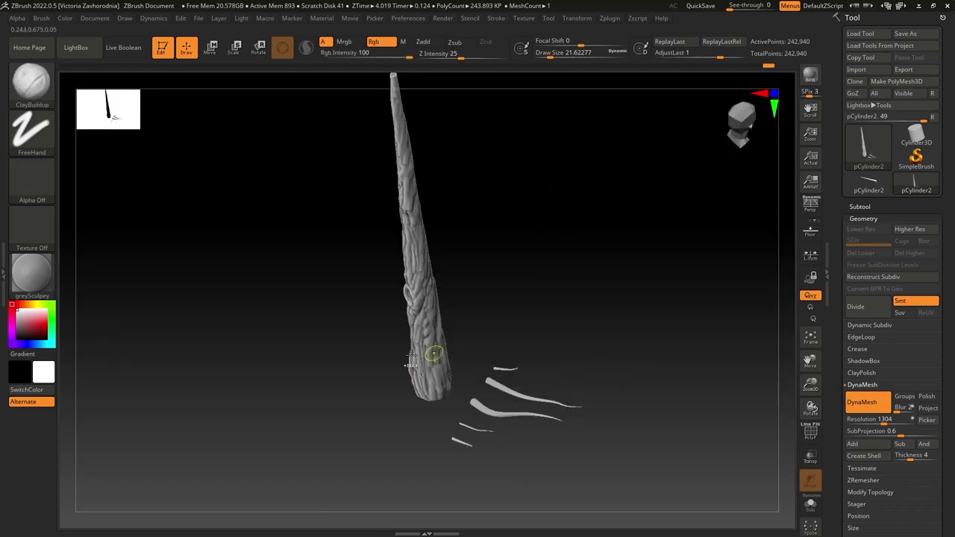
{"action": "right_click_drag", "start_coordinate": [434, 353], "coordinate": [694, 320], "text": "ctrl"}
{"action": "right_click_drag", "start_coordinate": [583, 355], "coordinate": [261, 235], "text": "alt"}
{"action": "right_click_drag", "start_coordinate": [530, 232], "coordinate": [505, 237], "text": "ctrl"}
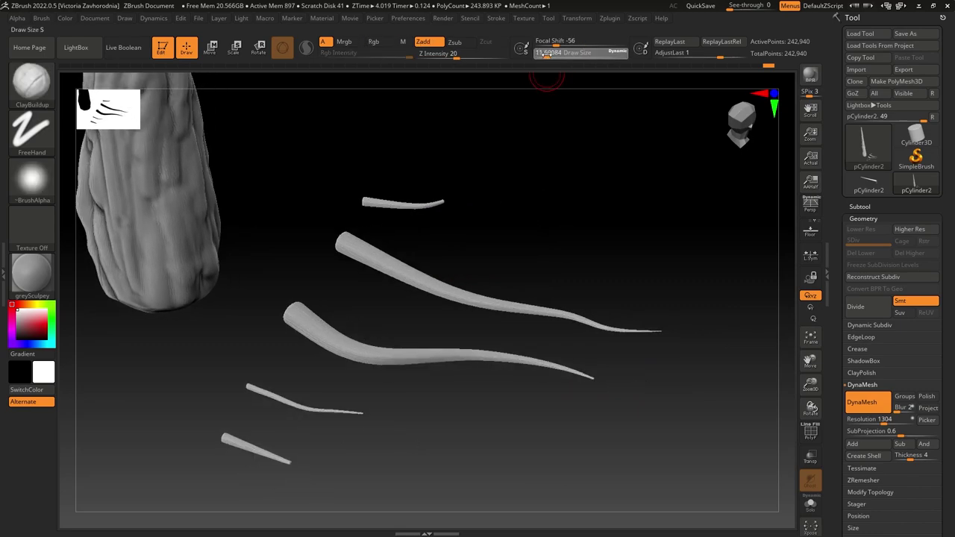
{"action": "left_click", "coordinate": [545, 54]}
{"action": "left_click_drag", "start_coordinate": [544, 53], "coordinate": [542, 54]}
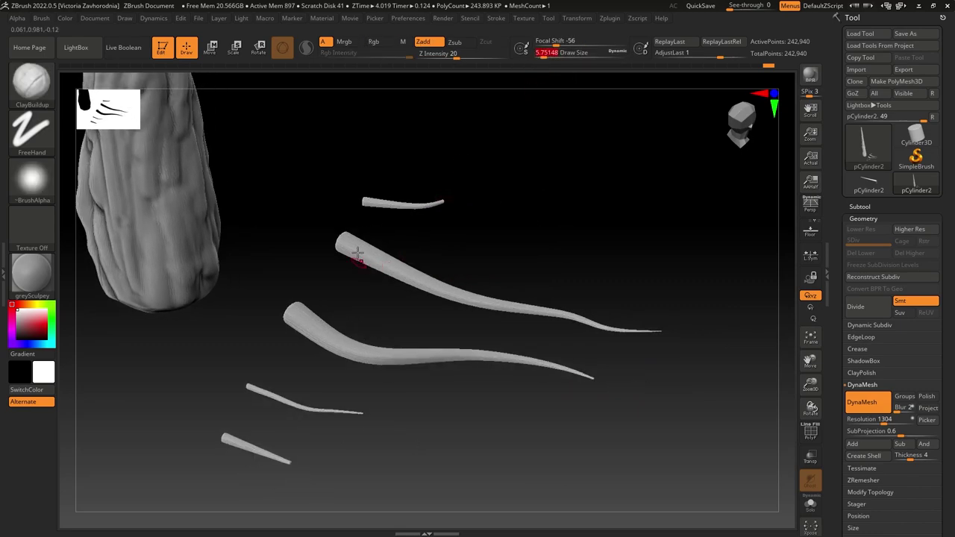
{"action": "mouse_move", "coordinate": [365, 252]}
{"action": "right_mouse_down"}
{"action": "mouse_move", "coordinate": [426, 252]}
{"action": "mouse_move", "coordinate": [369, 251]}
{"action": "right_mouse_up"}
{"action": "left_click_drag", "start_coordinate": [369, 251], "coordinate": [422, 305]}
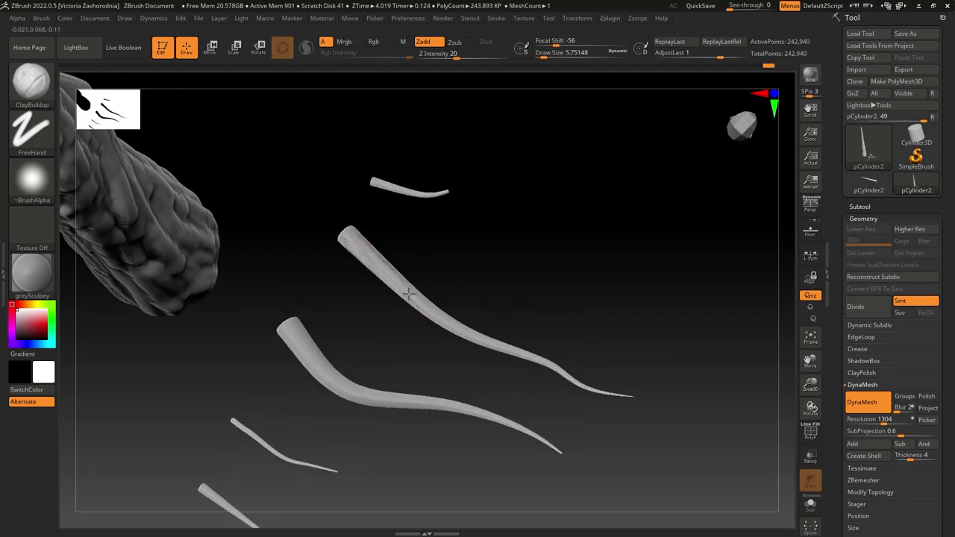
- Reduce the draw size to 3.11 and sculpt fine bark lines along the thick ends of the two large branches
{"action": "left_click_drag", "start_coordinate": [544, 54], "coordinate": [540, 53]}
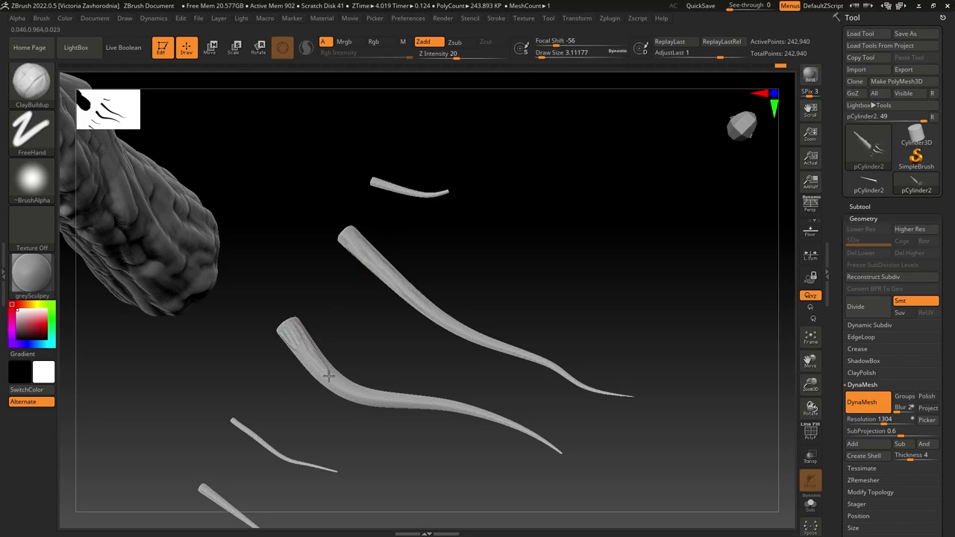
{"action": "left_click_drag", "start_coordinate": [327, 376], "coordinate": [330, 385]}
{"action": "mouse_move", "coordinate": [509, 270]}
{"action": "left_mouse_down"}
{"action": "mouse_move", "coordinate": [407, 246]}
{"action": "mouse_move", "coordinate": [403, 306]}
{"action": "left_mouse_up"}
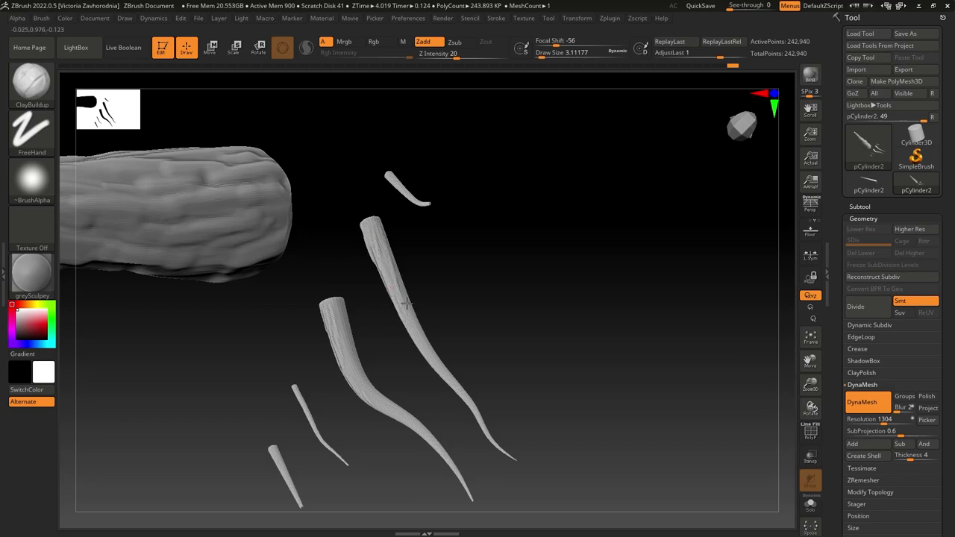
{"action": "left_click_drag", "start_coordinate": [345, 319], "coordinate": [347, 359]}
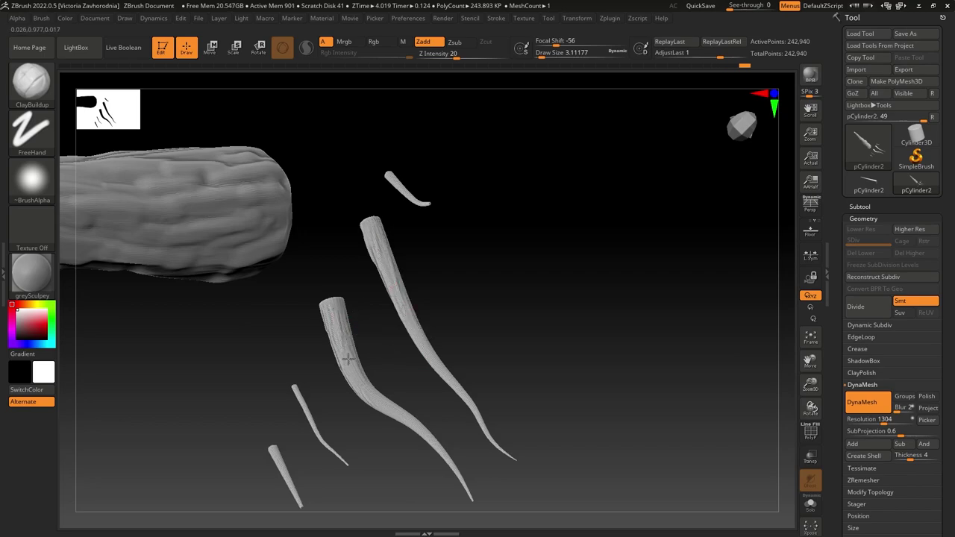
{"action": "left_click_drag", "start_coordinate": [443, 329], "coordinate": [426, 377]}
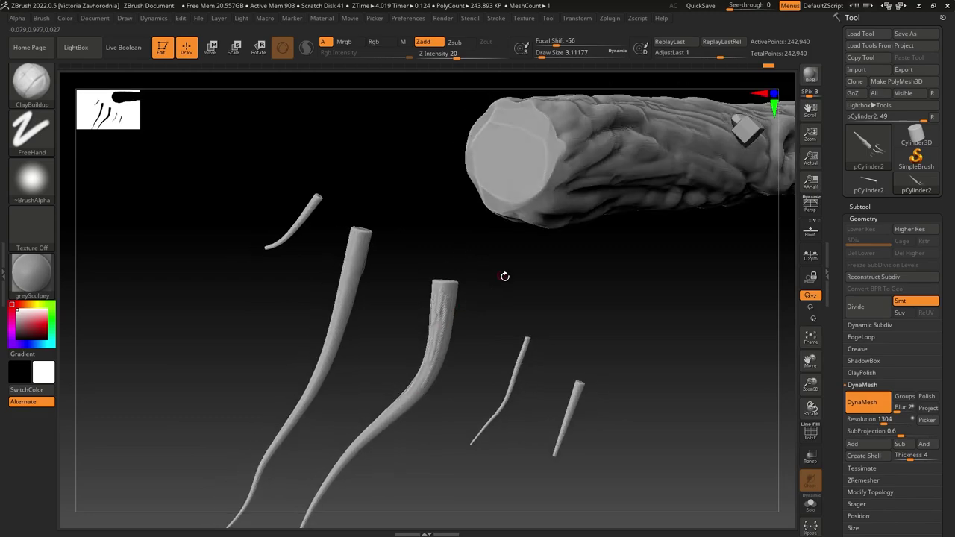
- Continue the fine bark lines around the remaining sides and along the length of the two large branches
{"action": "left_click_drag", "start_coordinate": [505, 275], "coordinate": [454, 292]}
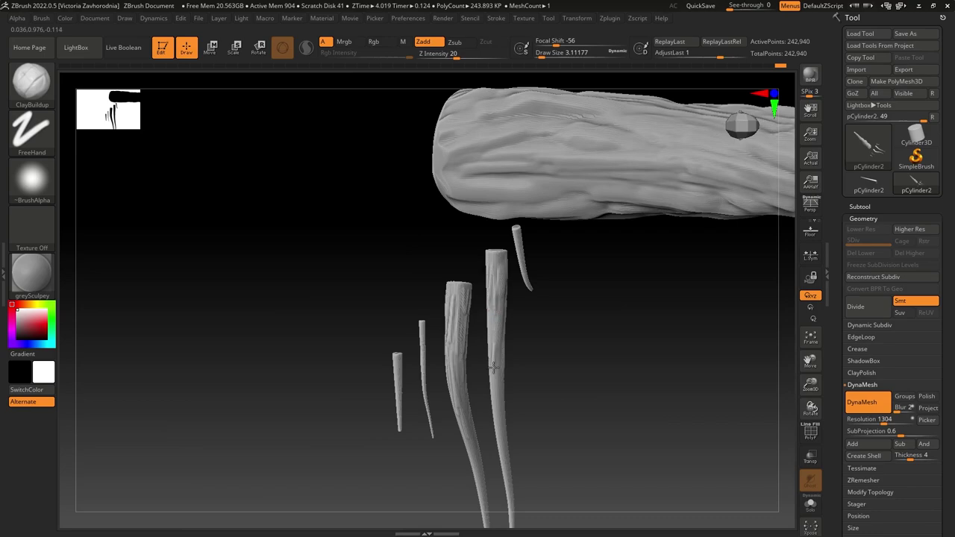
{"action": "left_click_drag", "start_coordinate": [500, 362], "coordinate": [511, 320]}
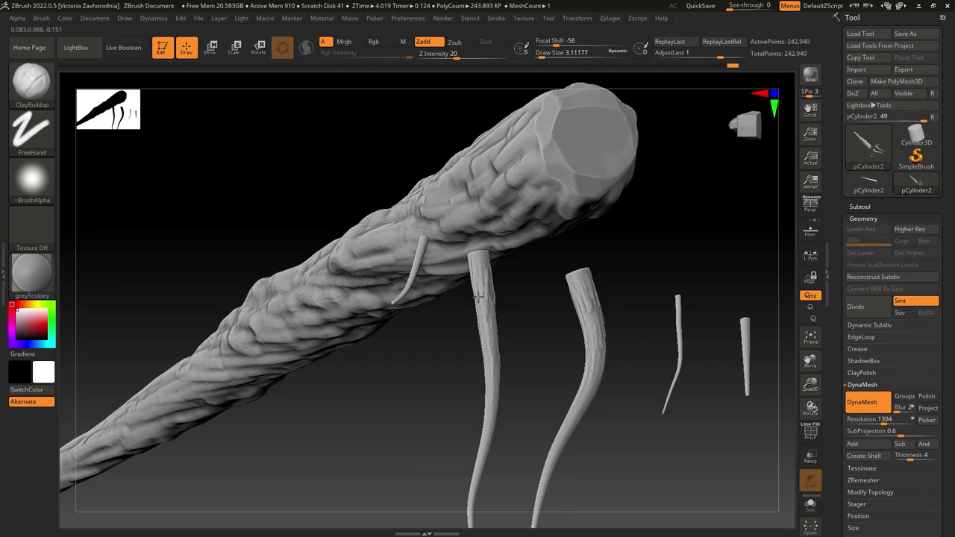
{"action": "left_click_drag", "start_coordinate": [659, 420], "coordinate": [562, 430]}
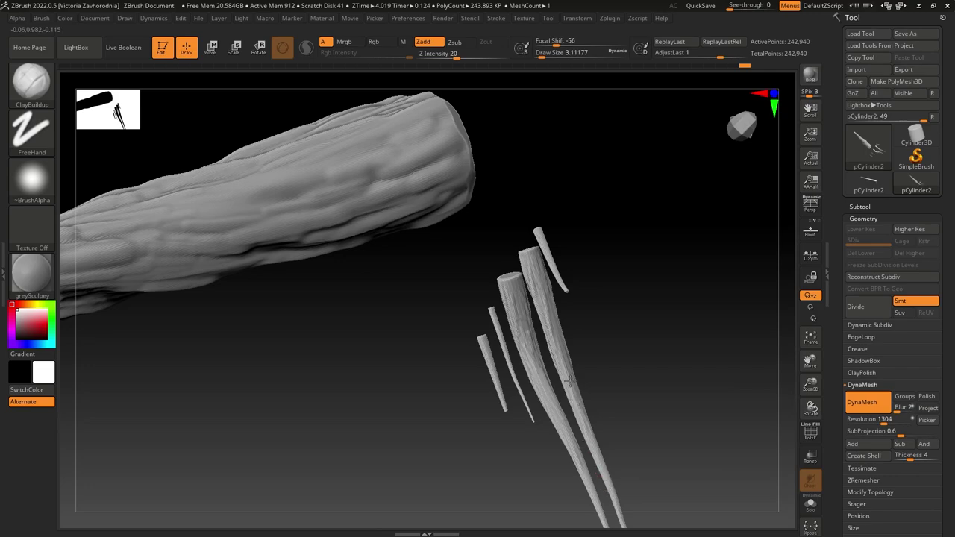
{"action": "right_click_drag", "start_coordinate": [569, 380], "coordinate": [617, 202]}
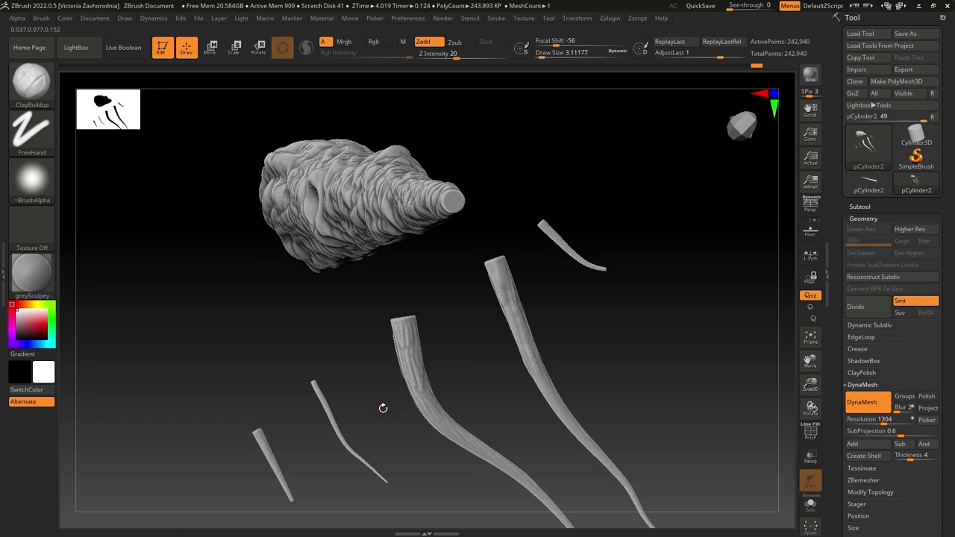
{"action": "mouse_move", "coordinate": [707, 353]}
{"action": "right_mouse_down"}
{"action": "mouse_move", "coordinate": [680, 309]}
{"action": "mouse_move", "coordinate": [669, 255]}
{"action": "right_mouse_up"}
{"action": "mouse_move", "coordinate": [633, 231]}
{"action": "right_mouse_down", "text": "alt"}
{"action": "mouse_move", "coordinate": [639, 281]}
{"action": "mouse_move", "coordinate": [529, 267]}
{"action": "right_mouse_up", "text": "alt"}
{"action": "mouse_move", "coordinate": [529, 267]}
{"action": "left_mouse_down"}
{"action": "mouse_move", "coordinate": [411, 303]}
{"action": "mouse_move", "coordinate": [419, 346]}
{"action": "mouse_move", "coordinate": [492, 343]}
{"action": "mouse_move", "coordinate": [584, 366]}
{"action": "mouse_move", "coordinate": [668, 239]}
{"action": "left_mouse_up"}
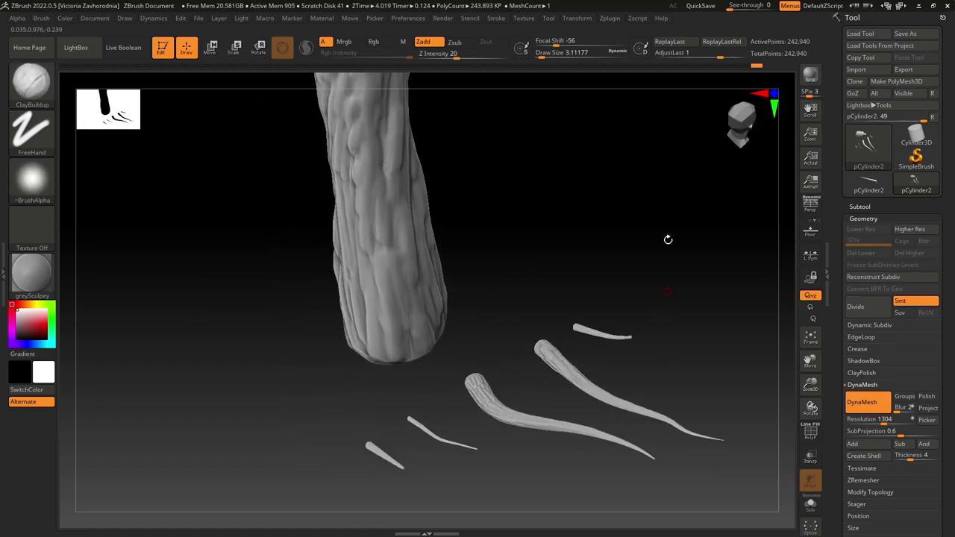
- Turn off DynaMesh for the sculpted trunk and branches
{"action": "mouse_move", "coordinate": [603, 216]}
{"action": "left_mouse_down"}
{"action": "mouse_move", "coordinate": [311, 279]}
{"action": "mouse_move", "coordinate": [497, 314]}
{"action": "mouse_move", "coordinate": [422, 296]}
{"action": "mouse_move", "coordinate": [416, 319]}
{"action": "mouse_move", "coordinate": [490, 366]}
{"action": "mouse_move", "coordinate": [560, 277]}
{"action": "mouse_move", "coordinate": [522, 332]}
{"action": "mouse_move", "coordinate": [557, 311]}
{"action": "mouse_move", "coordinate": [422, 336]}
{"action": "mouse_move", "coordinate": [591, 305]}
{"action": "mouse_move", "coordinate": [492, 333]}
{"action": "mouse_move", "coordinate": [558, 324]}
{"action": "mouse_move", "coordinate": [616, 350]}
{"action": "left_mouse_up"}
{"action": "left_click", "coordinate": [861, 402]}
{"action": "key", "text": "ctrl"}
{"action": "mouse_move", "coordinate": [615, 351]}
{"action": "right_mouse_down"}
{"action": "mouse_move", "coordinate": [582, 330]}
{"action": "mouse_move", "coordinate": [550, 328]}
{"action": "mouse_move", "coordinate": [669, 369]}
{"action": "right_mouse_up"}
{"action": "mouse_move", "coordinate": [670, 367]}
{"action": "left_mouse_down"}
{"action": "mouse_move", "coordinate": [522, 363]}
{"action": "mouse_move", "coordinate": [624, 341]}
{"action": "mouse_move", "coordinate": [668, 362]}
{"action": "mouse_move", "coordinate": [633, 301]}
{"action": "mouse_move", "coordinate": [517, 303]}
{"action": "mouse_move", "coordinate": [635, 366]}
{"action": "mouse_move", "coordinate": [686, 335]}
{"action": "mouse_move", "coordinate": [694, 363]}
{"action": "mouse_move", "coordinate": [691, 348]}
{"action": "mouse_move", "coordinate": [750, 333]}
{"action": "left_mouse_up"}
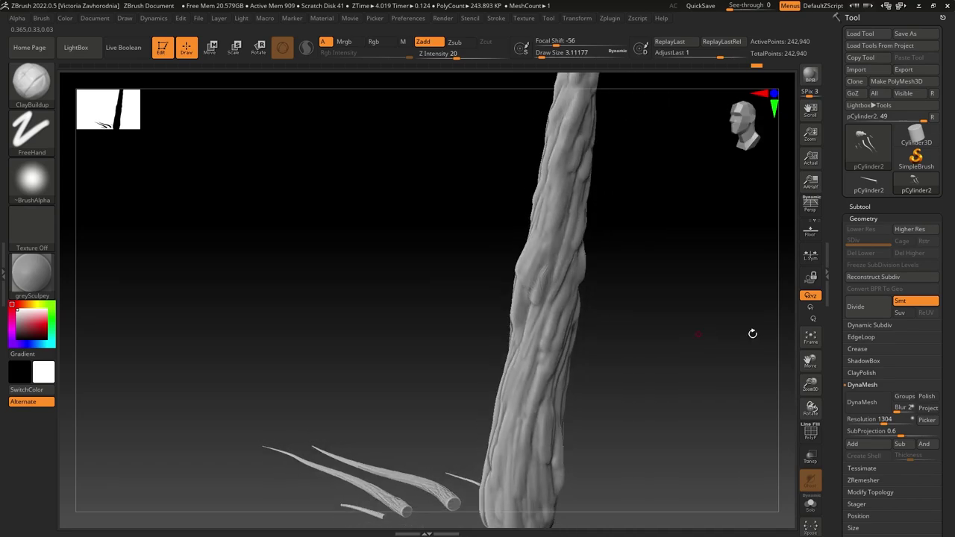
- Apply ClayPolish to the trunk and branches with Max set to 5 and Repeat Sharpness set to 20
{"action": "left_click", "coordinate": [861, 372]}
{"action": "left_click_drag", "start_coordinate": [687, 370], "coordinate": [569, 360]}
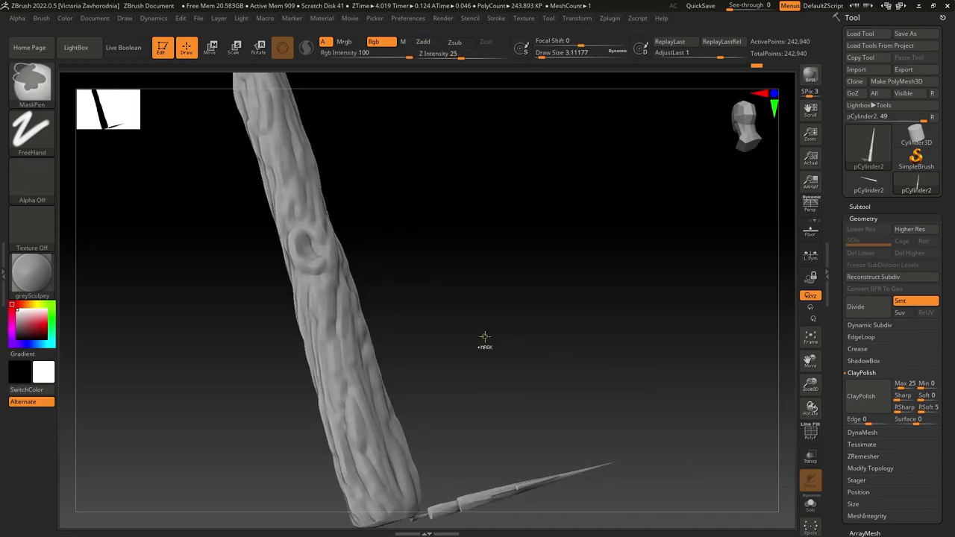
{"action": "left_click_drag", "start_coordinate": [477, 339], "coordinate": [504, 341], "text": "shift"}
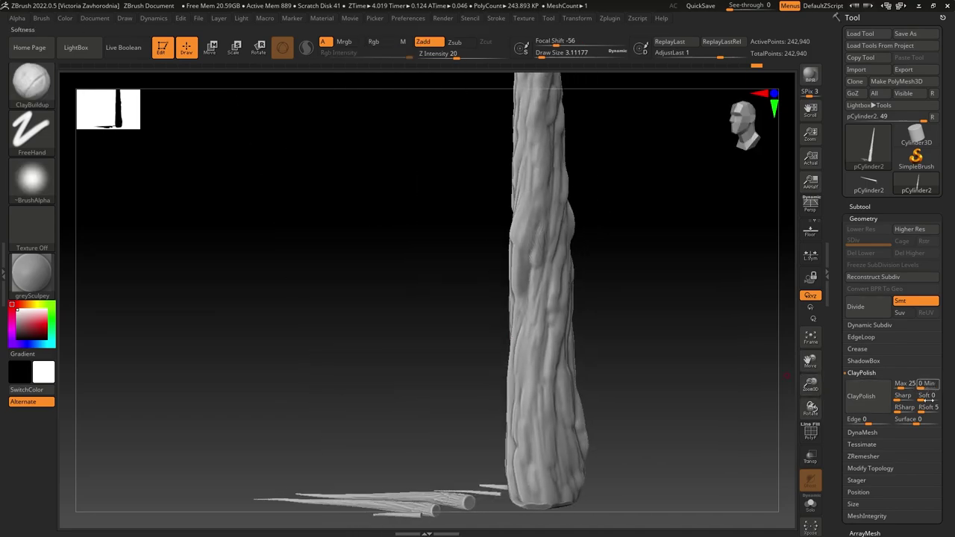
{"action": "left_click", "coordinate": [901, 385]}
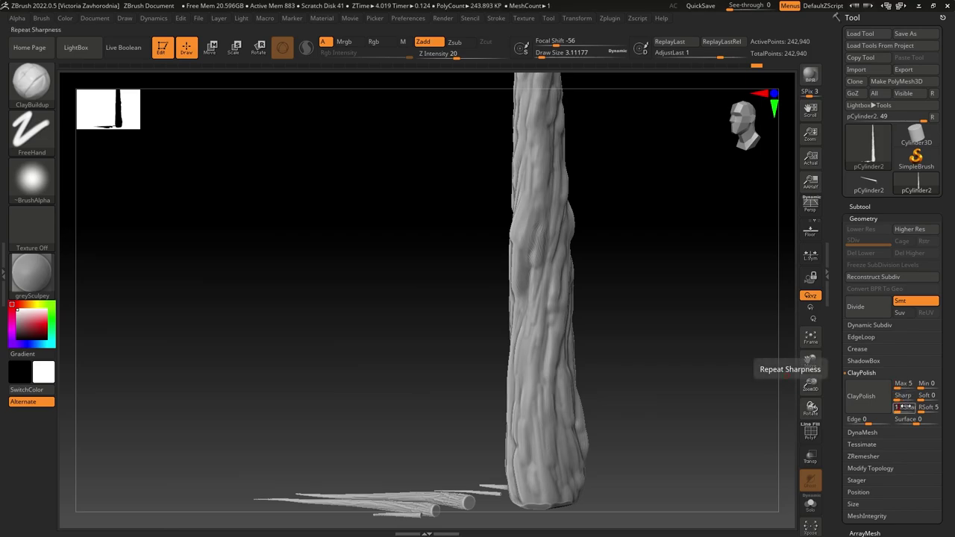
{"action": "left_click", "coordinate": [863, 397]}
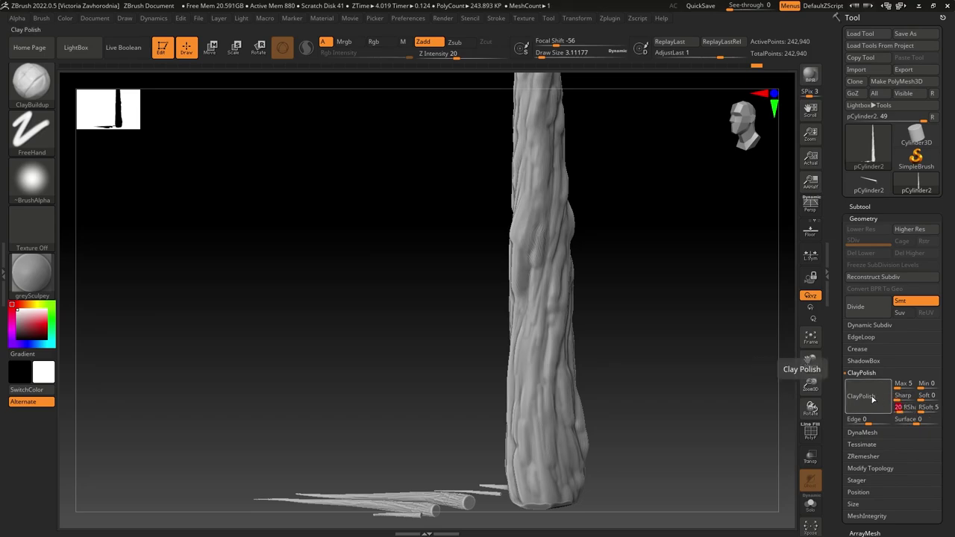
- Export the polished trunk and branches as an FBX file named Trunk_HP in the Pine tutorial folder
{"action": "left_click_drag", "start_coordinate": [713, 388], "coordinate": [620, 354]}
{"action": "left_click_drag", "start_coordinate": [667, 332], "coordinate": [660, 351]}
{"action": "left_click", "coordinate": [616, 19]}
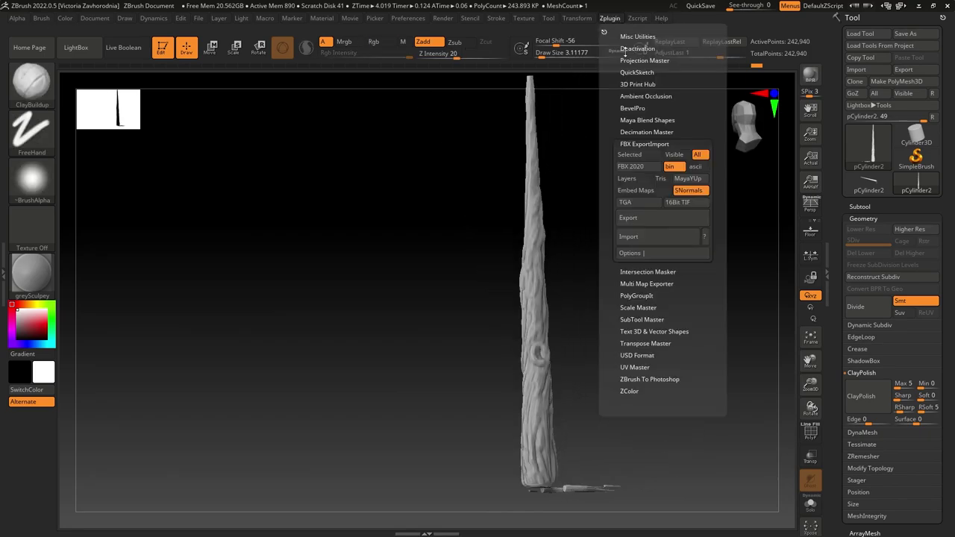
{"action": "left_click", "coordinate": [652, 221]}
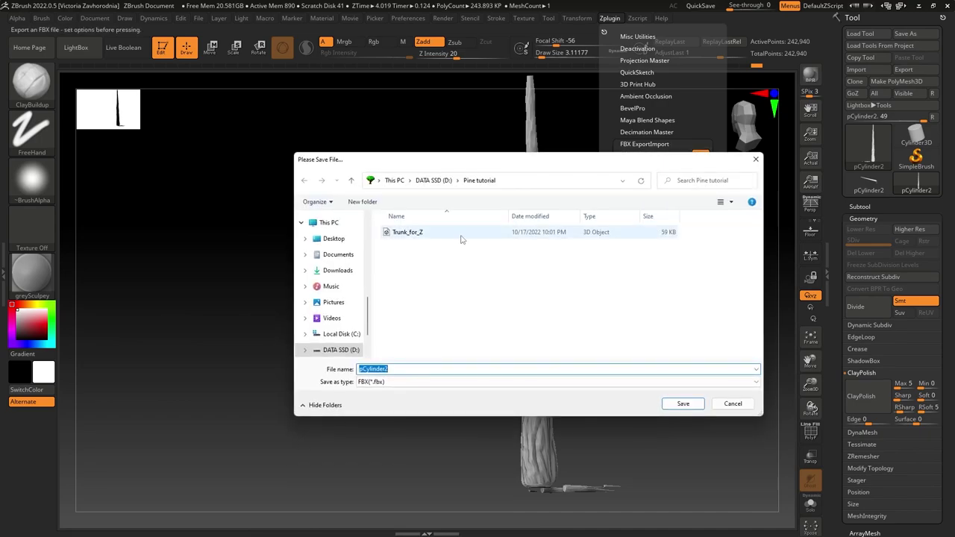
{"action": "left_click", "coordinate": [418, 232]}
{"action": "mouse_move", "coordinate": [390, 369]}
{"action": "left_mouse_down"}
{"action": "mouse_move", "coordinate": [360, 368]}
{"action": "mouse_move", "coordinate": [376, 368]}
{"action": "left_mouse_up"}
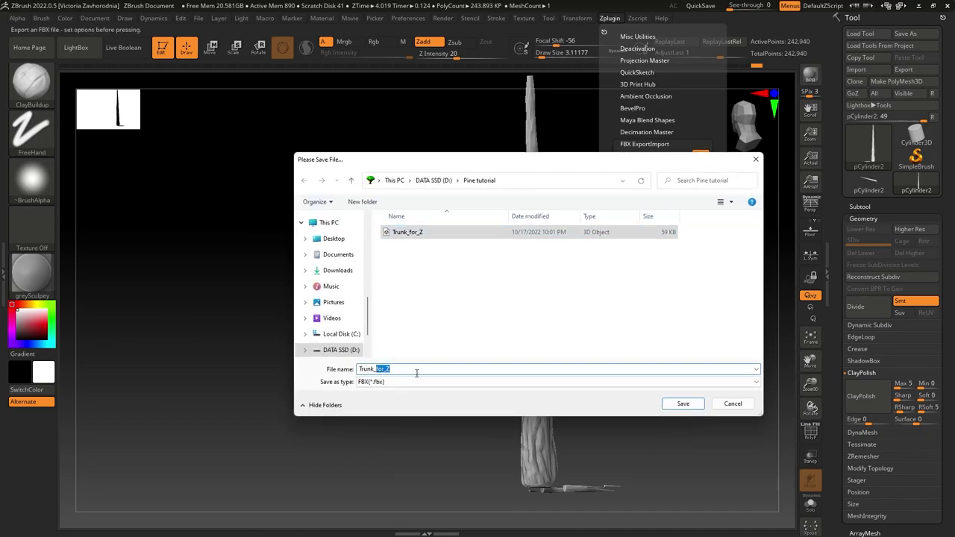
{"action": "type", "text": "HP"}
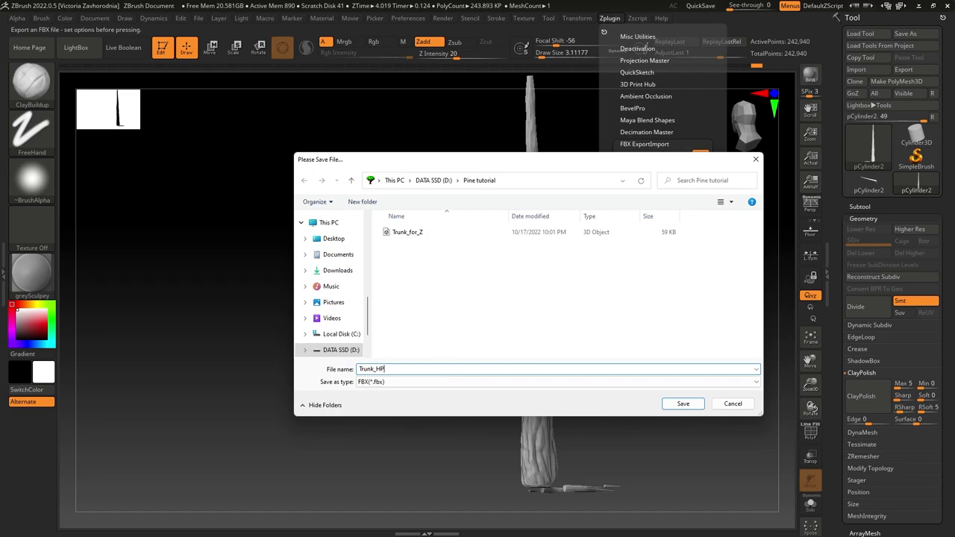
{"action": "left_click", "coordinate": [682, 404]}
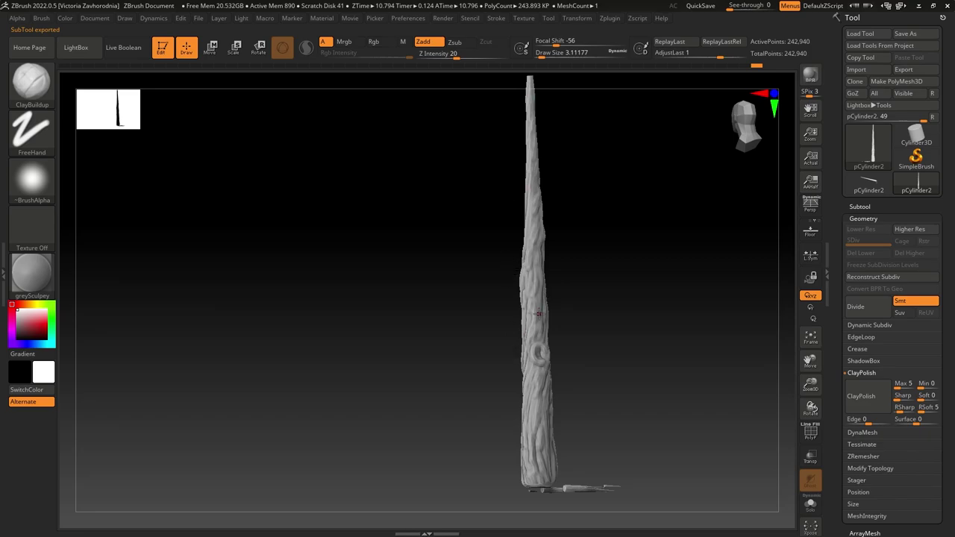
- Pre-process the current trunk and branches mesh in Decimation Master
{"action": "left_click_drag", "start_coordinate": [628, 325], "coordinate": [611, 311]}
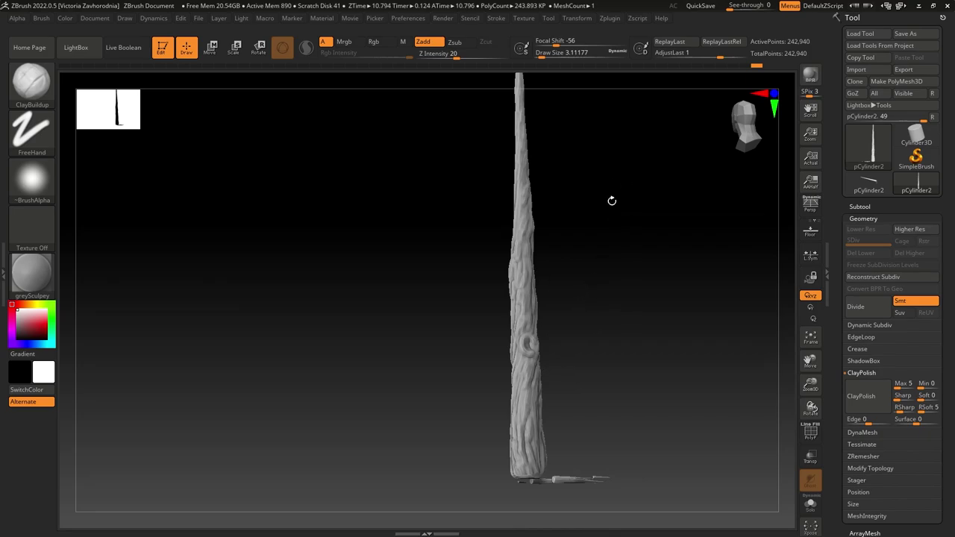
{"action": "left_click_drag", "start_coordinate": [611, 201], "coordinate": [609, 211]}
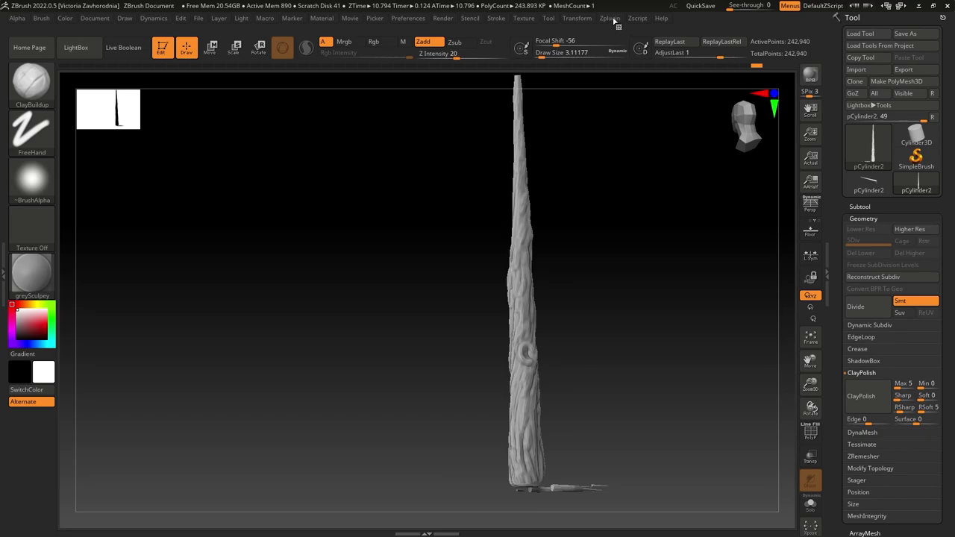
{"action": "left_click_drag", "start_coordinate": [560, 297], "coordinate": [542, 286]}
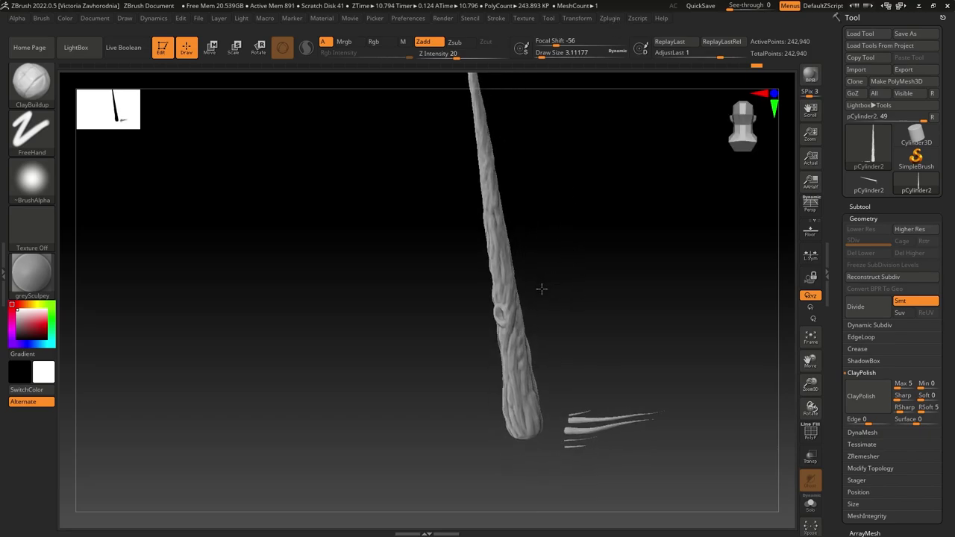
{"action": "left_click_drag", "start_coordinate": [621, 298], "coordinate": [614, 279]}
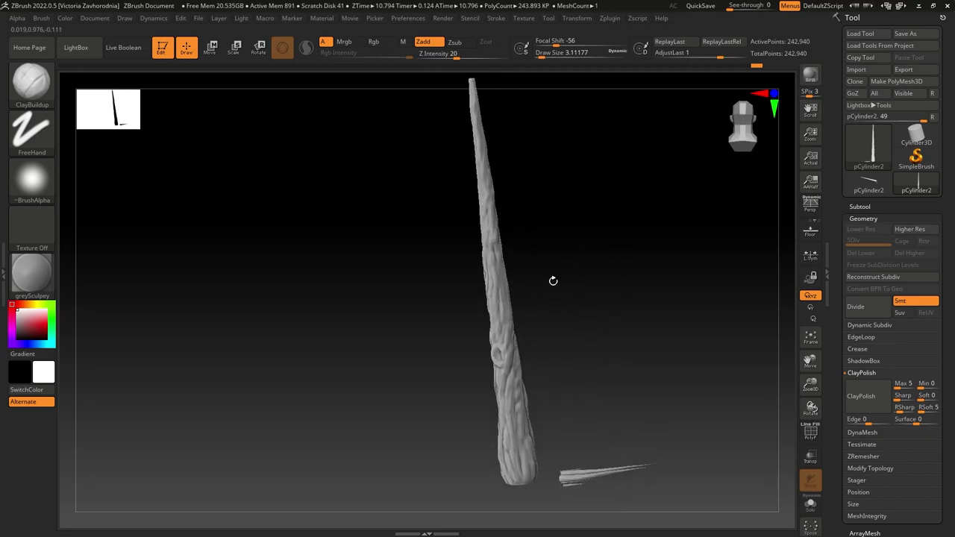
{"action": "left_click", "coordinate": [609, 18]}
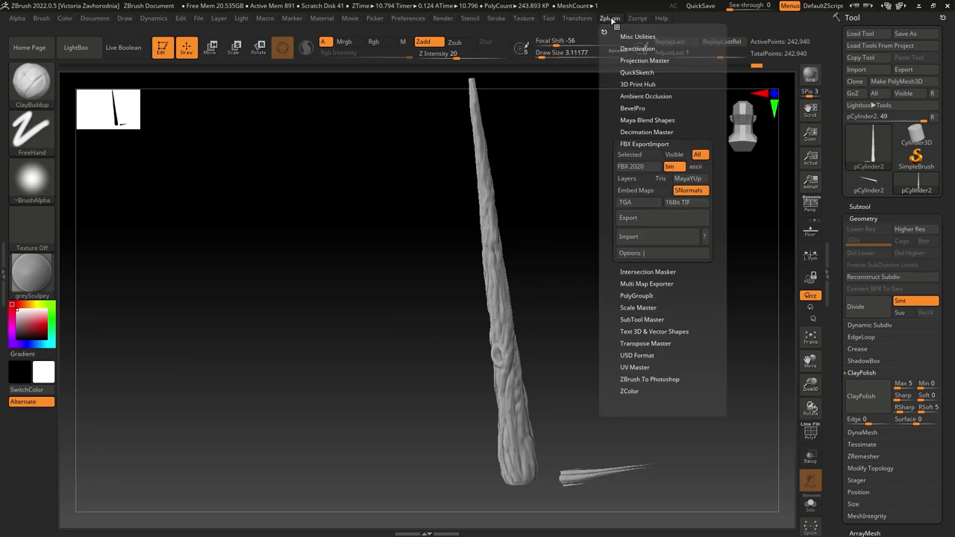
{"action": "left_click", "coordinate": [646, 132]}
{"action": "left_click", "coordinate": [657, 224]}
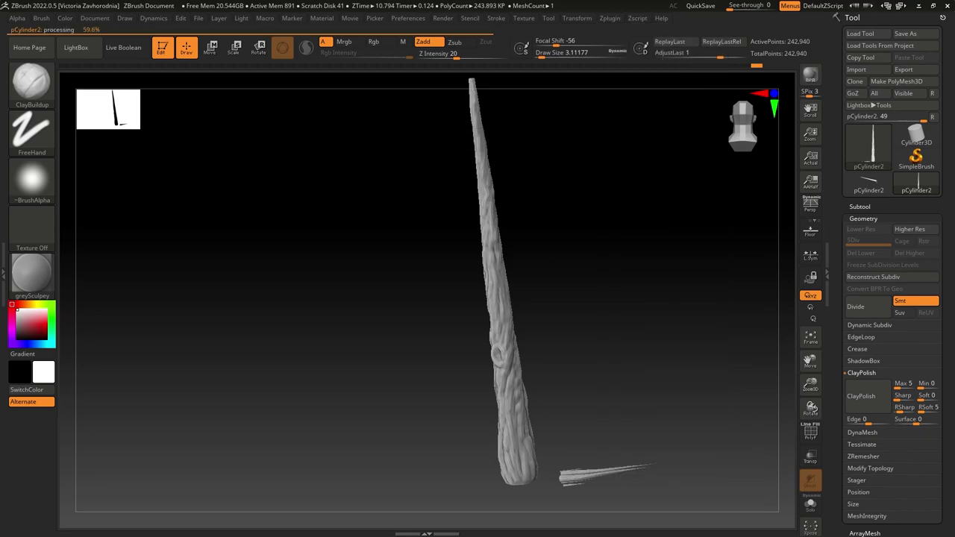
- Try decimating the current mesh to 0.1 %, inspect its wireframe, and undo the decimation
{"action": "left_click", "coordinate": [610, 19]}
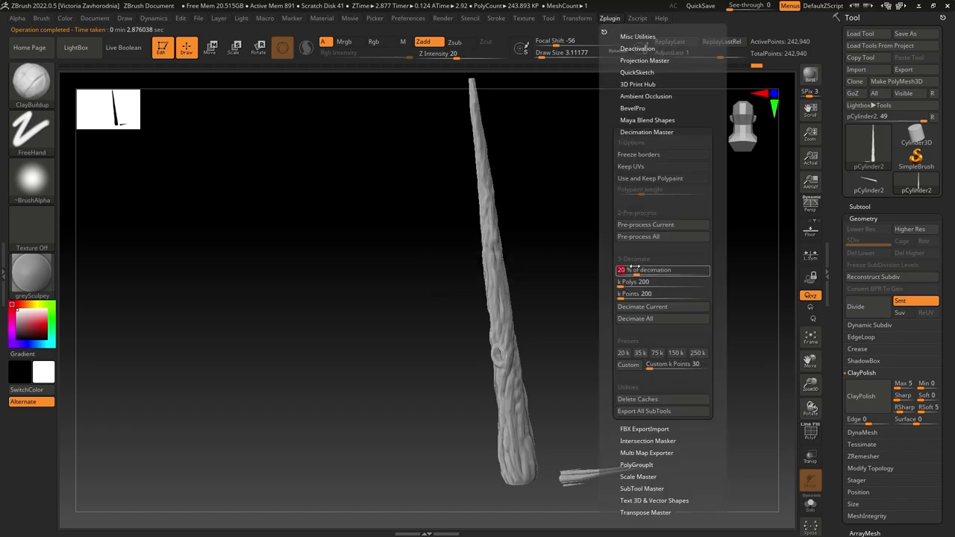
{"action": "type", "text": "0.1"}
{"action": "key", "text": "Return"}
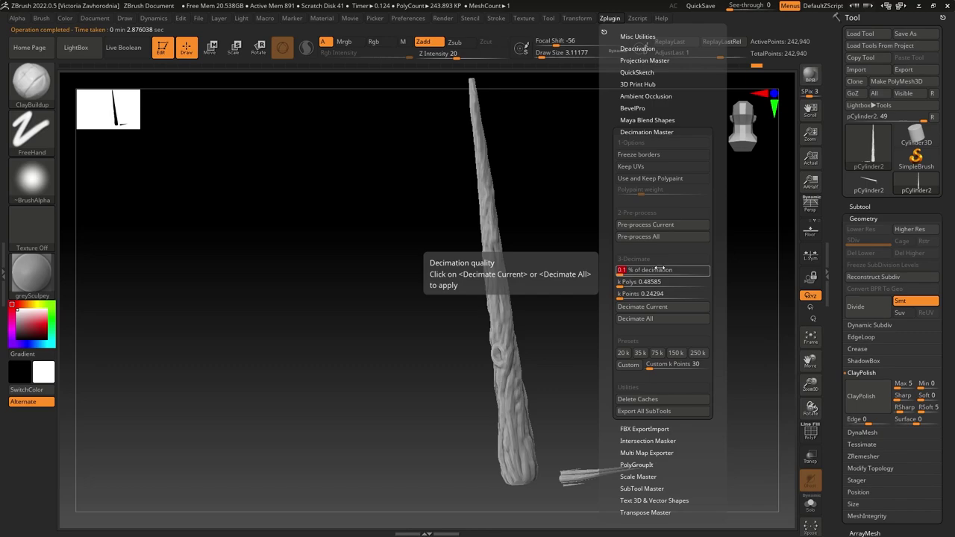
{"action": "left_click", "coordinate": [648, 307]}
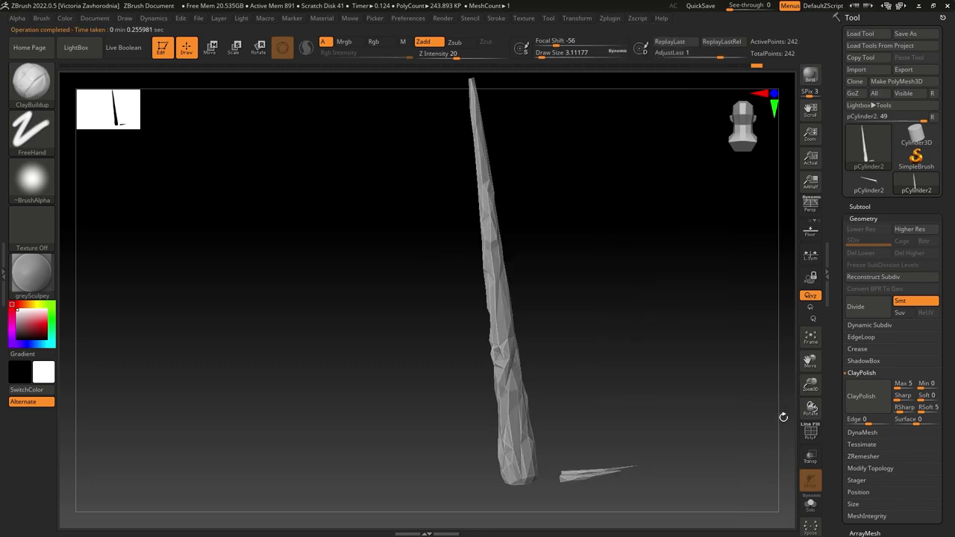
{"action": "left_click", "coordinate": [810, 432]}
{"action": "left_click_drag", "start_coordinate": [641, 405], "coordinate": [599, 387]}
{"action": "key", "text": "ctrl+z"}
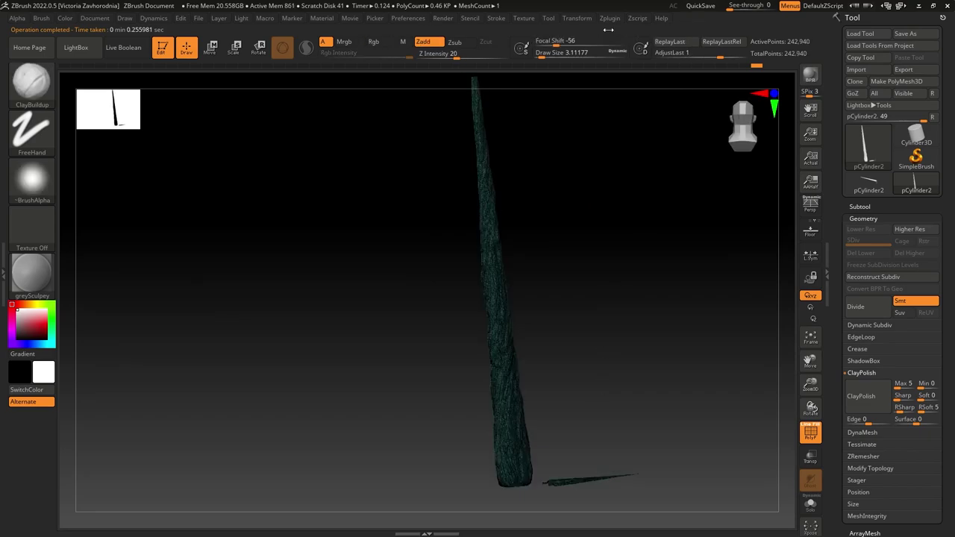
- Decimate the current mesh to 0.2 %, inspect the resulting topology, and turn off the wireframe display
{"action": "left_click", "coordinate": [609, 18]}
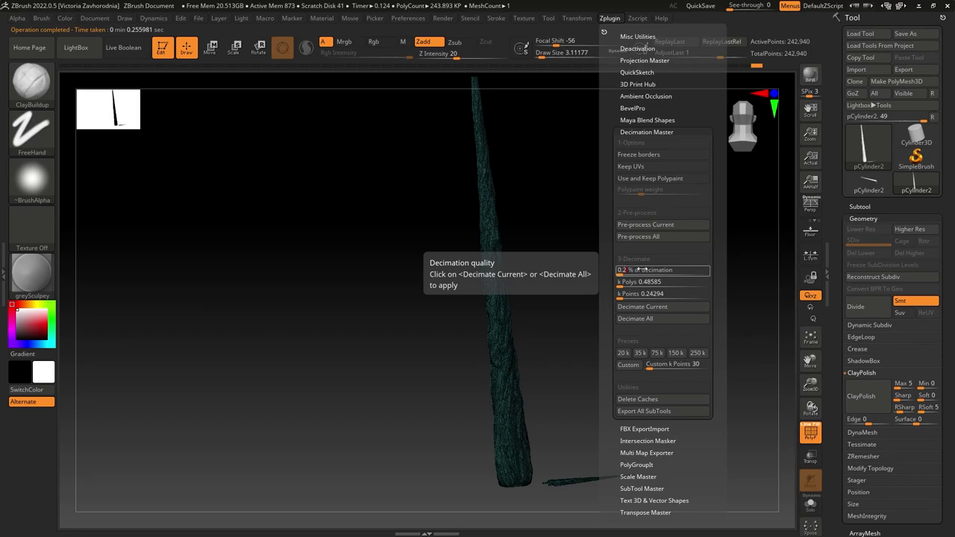
{"action": "left_click", "coordinate": [643, 307]}
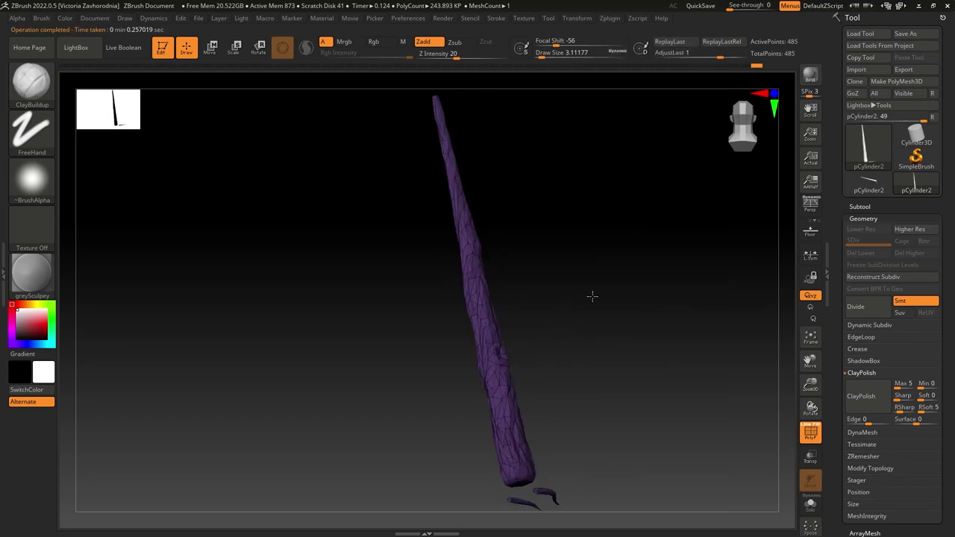
{"action": "left_click_drag", "start_coordinate": [591, 296], "coordinate": [600, 328]}
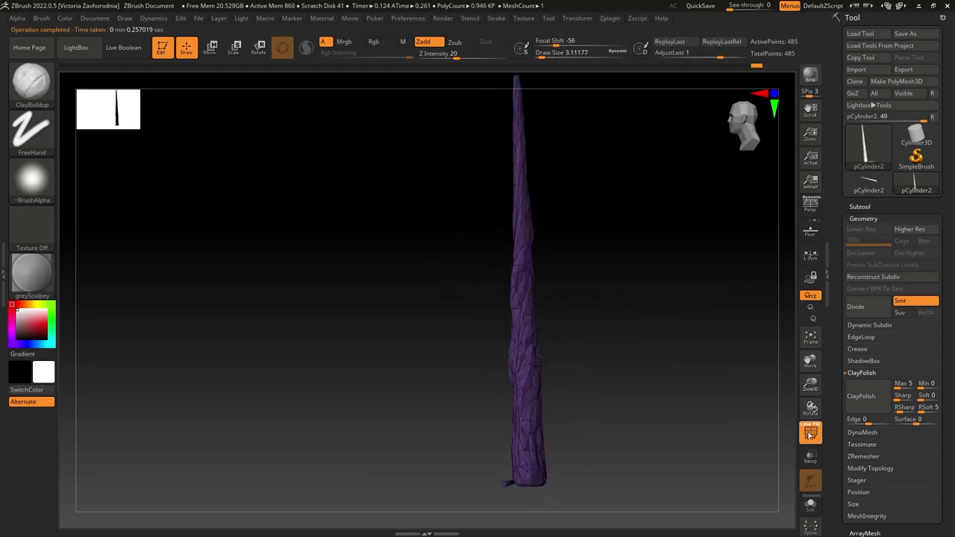
{"action": "left_click", "coordinate": [810, 433]}
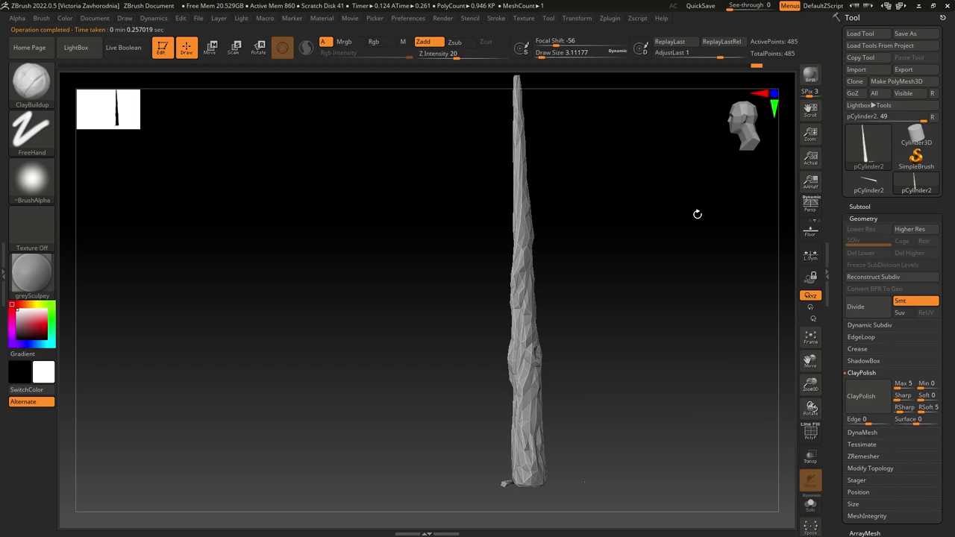
- Export the decimated mesh as an FBX file named Trunk_from_Z in the Pine tutorial folder
{"action": "left_click", "coordinate": [610, 18]}
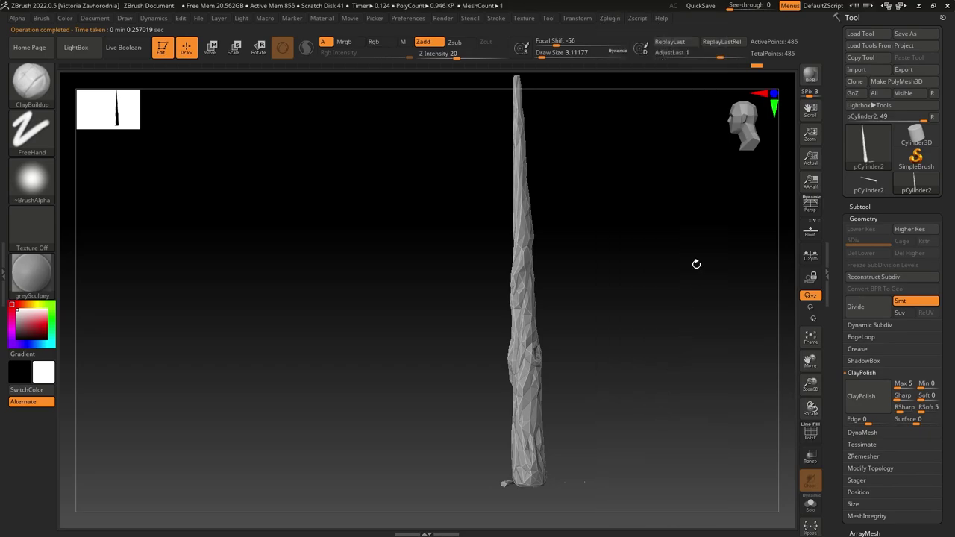
{"action": "left_click", "coordinate": [610, 18]}
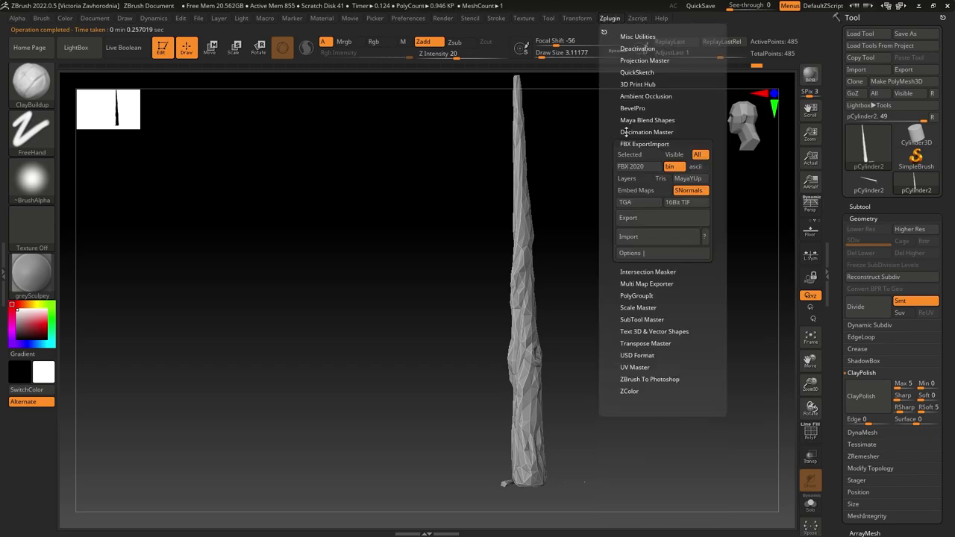
{"action": "left_click", "coordinate": [645, 218]}
{"action": "left_click", "coordinate": [408, 232]}
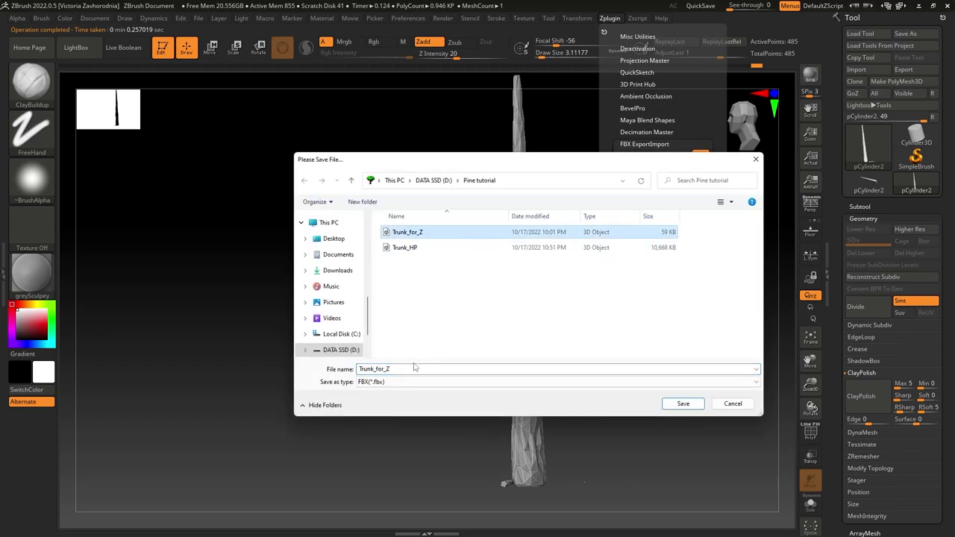
{"action": "left_click_drag", "start_coordinate": [415, 368], "coordinate": [383, 367]}
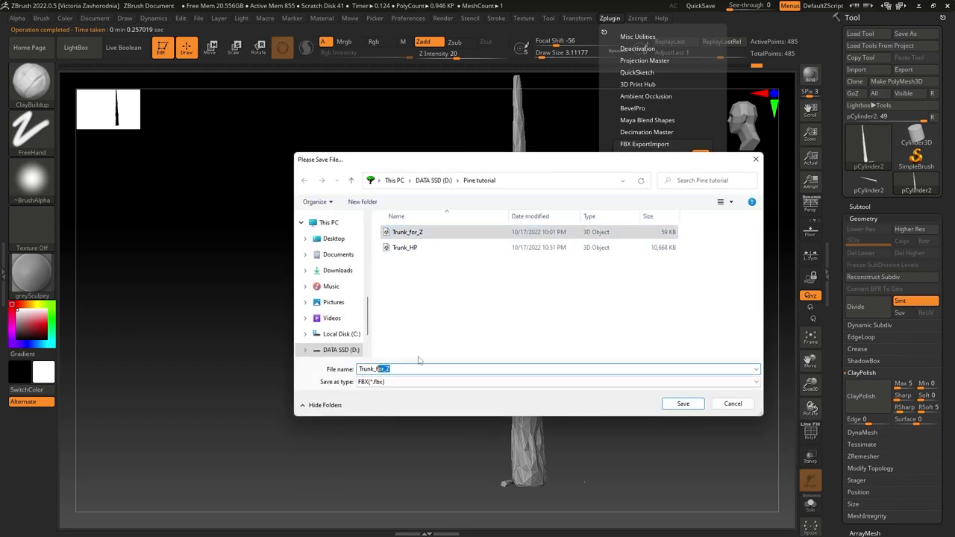
{"action": "type", "text": "r"}
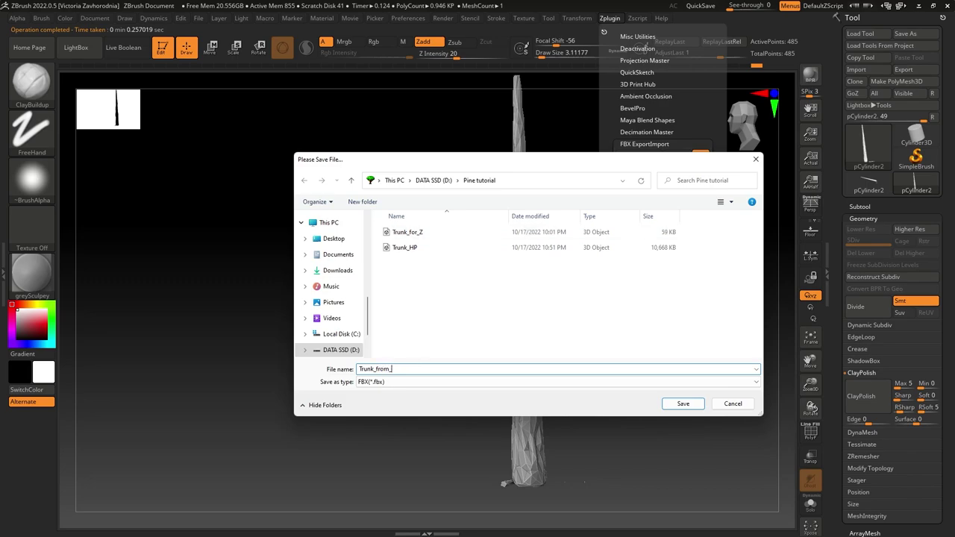
{"action": "type", "text": "om"}
{"action": "left_click", "coordinate": [682, 402]}
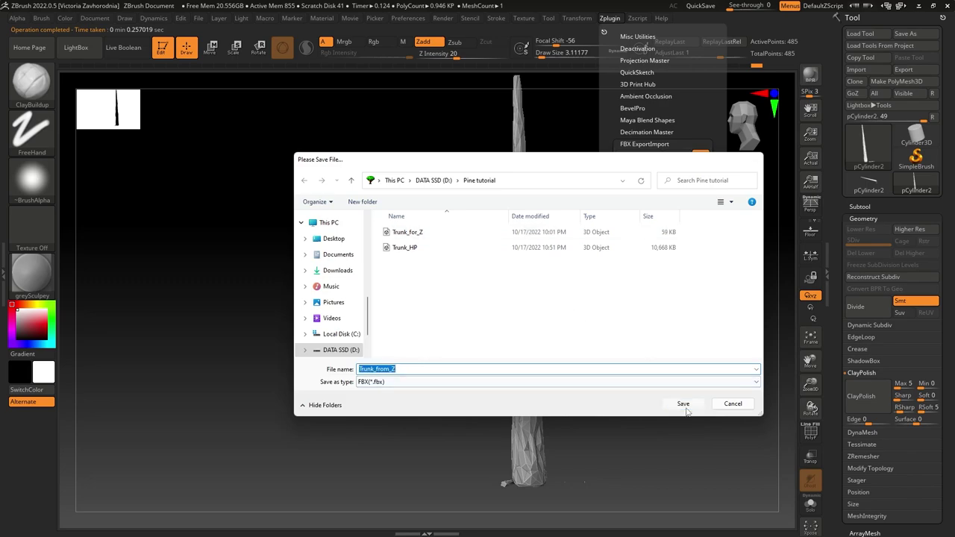
{"action": "left_click_drag", "start_coordinate": [597, 345], "coordinate": [643, 369]}
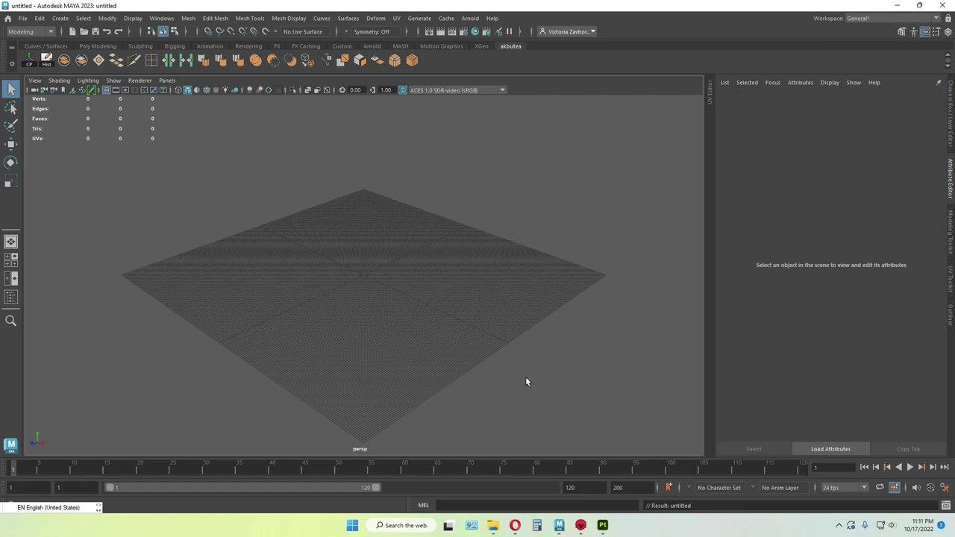
- Import the Trunk_from_Z file from the Pine tutorial folder into the empty Maya scene
{"action": "left_click", "coordinate": [493, 525]}
{"action": "left_click", "coordinate": [126, 287]}
{"action": "left_click", "coordinate": [493, 525]}
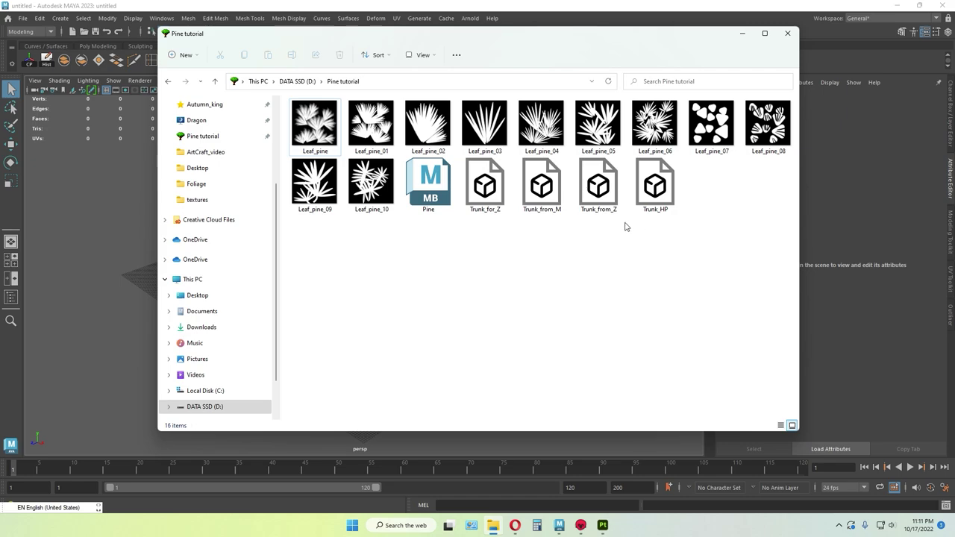
{"action": "left_click_drag", "start_coordinate": [598, 187], "coordinate": [107, 270]}
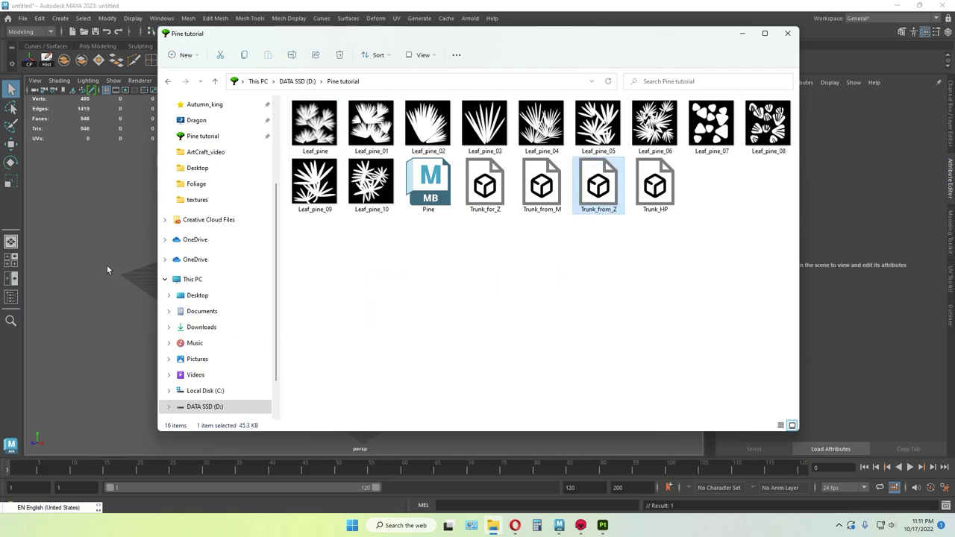
{"action": "left_click", "coordinate": [106, 270]}
- Separate the imported mesh into its individual pieces and delete all the branches beside the trunk
{"action": "left_click", "coordinate": [372, 239]}
{"action": "left_click_drag", "start_coordinate": [286, 325], "coordinate": [368, 318], "text": "alt"}
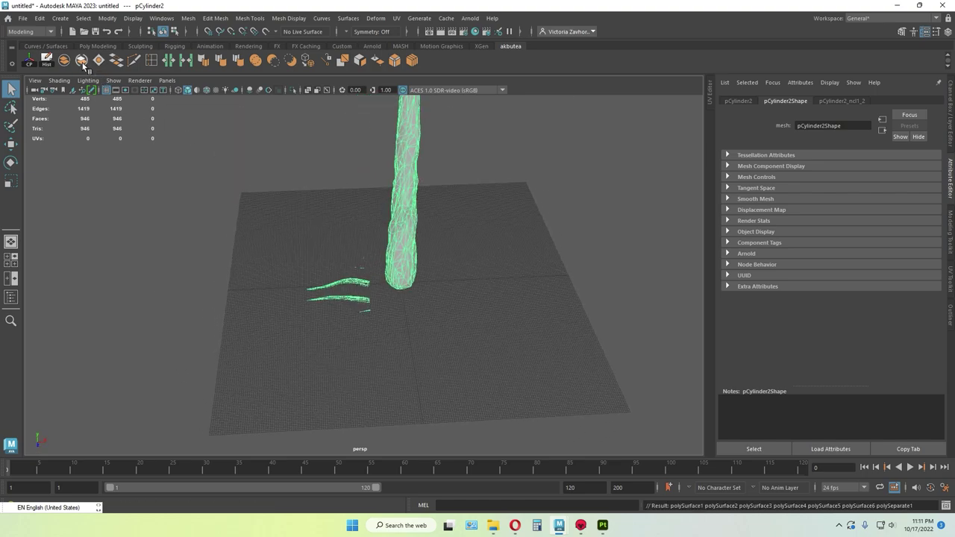
{"action": "left_click", "coordinate": [218, 186]}
{"action": "left_click_drag", "start_coordinate": [208, 188], "coordinate": [379, 348]}
{"action": "key", "text": "Delete"}
- Export the selected trunk mesh as FBX over the existing Trunk_from_Z.fbx in the D:\Pine tutorial folder
{"action": "left_click", "coordinate": [394, 247]}
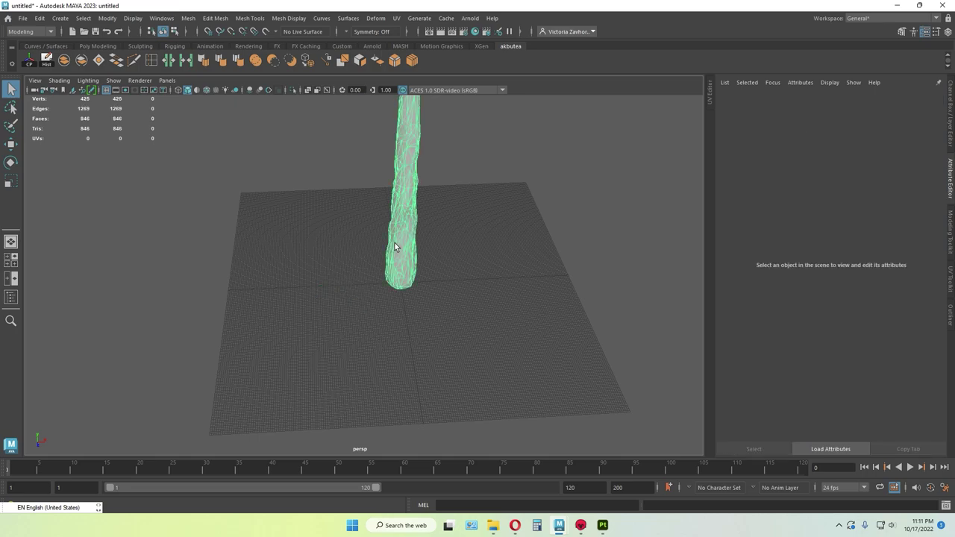
{"action": "left_click", "coordinate": [23, 18]}
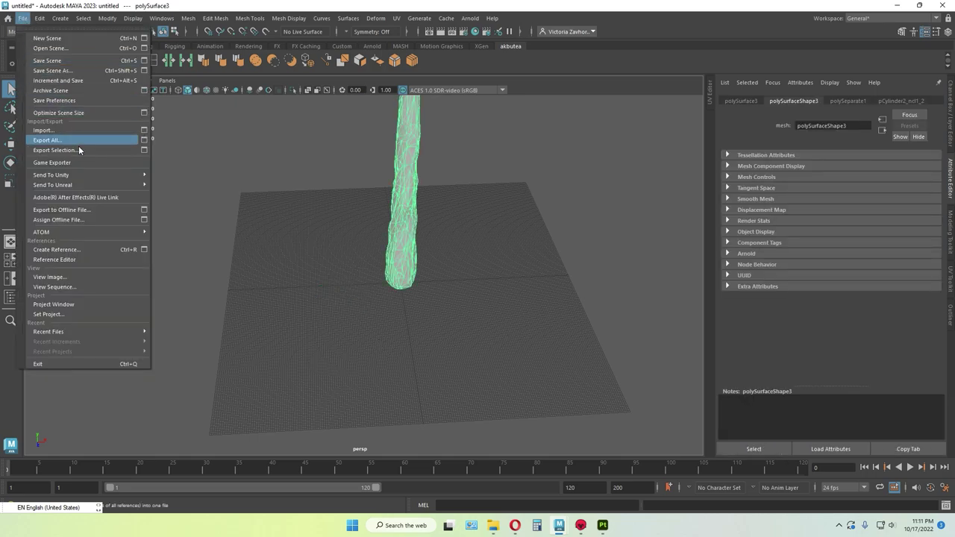
{"action": "left_click", "coordinate": [79, 153]}
{"action": "left_click", "coordinate": [403, 161]}
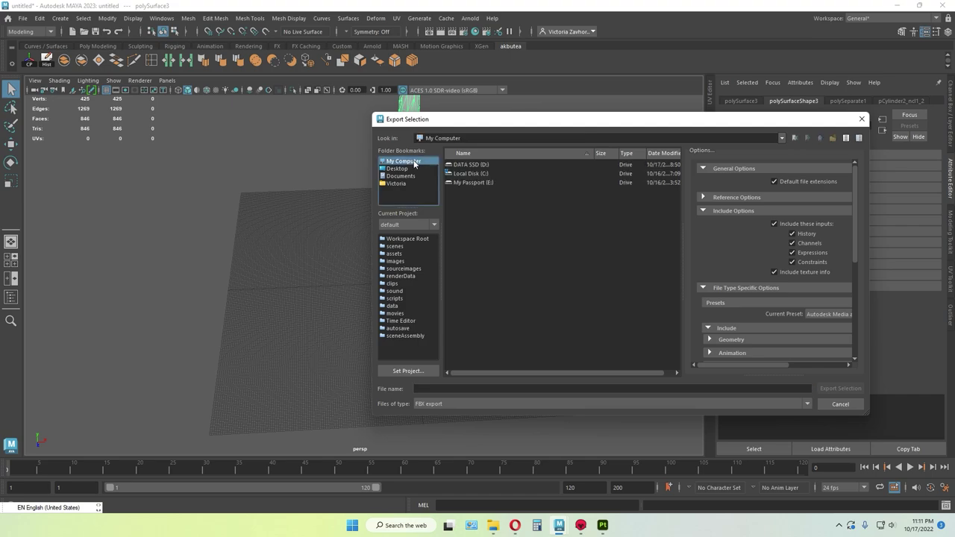
{"action": "double_click", "coordinate": [470, 165]}
{"action": "double_click", "coordinate": [469, 271]}
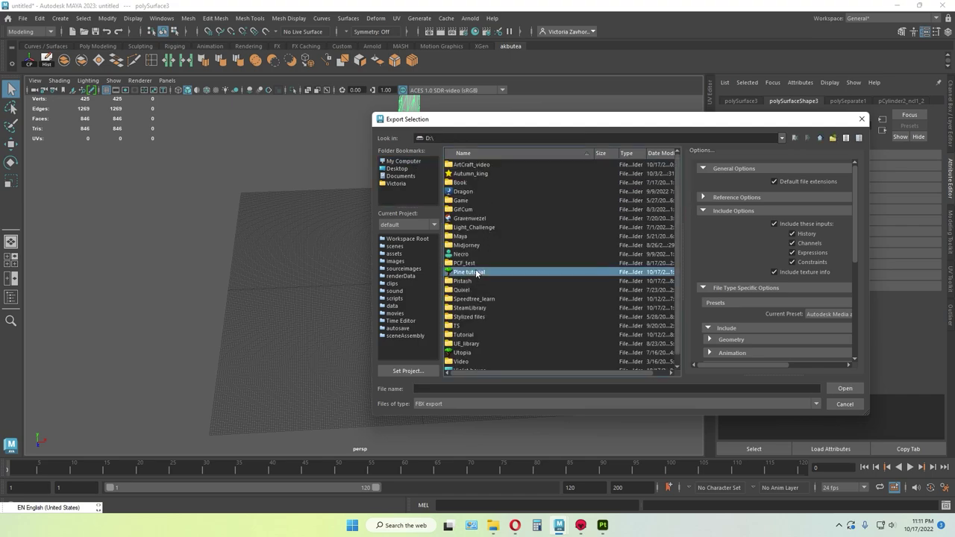
{"action": "left_click", "coordinate": [475, 183]}
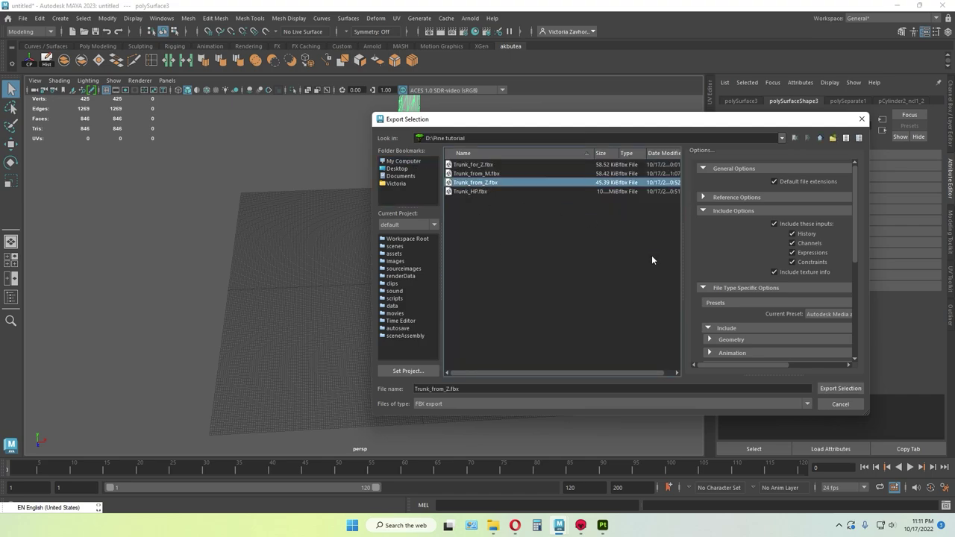
{"action": "left_click", "coordinate": [840, 388]}
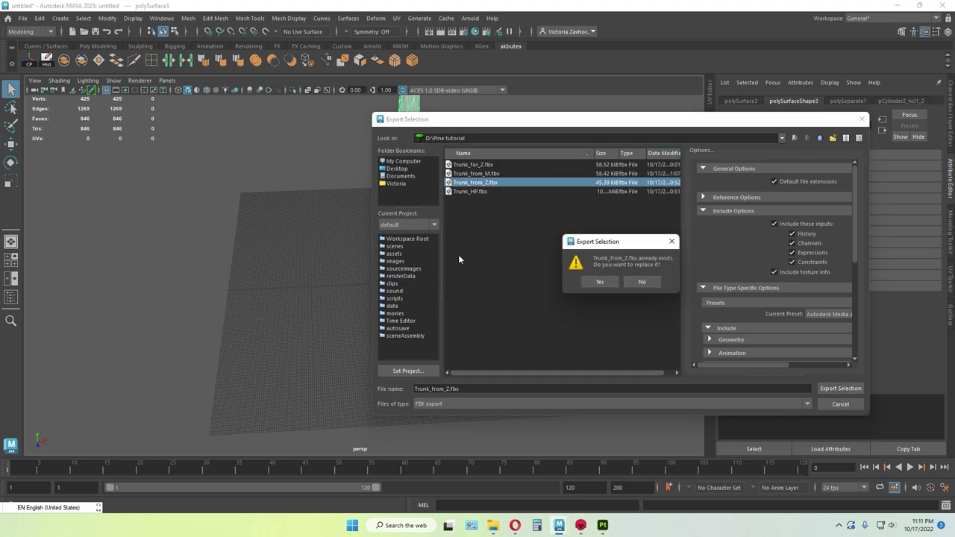
{"action": "left_click", "coordinate": [601, 282]}
{"action": "left_click", "coordinate": [629, 184]}
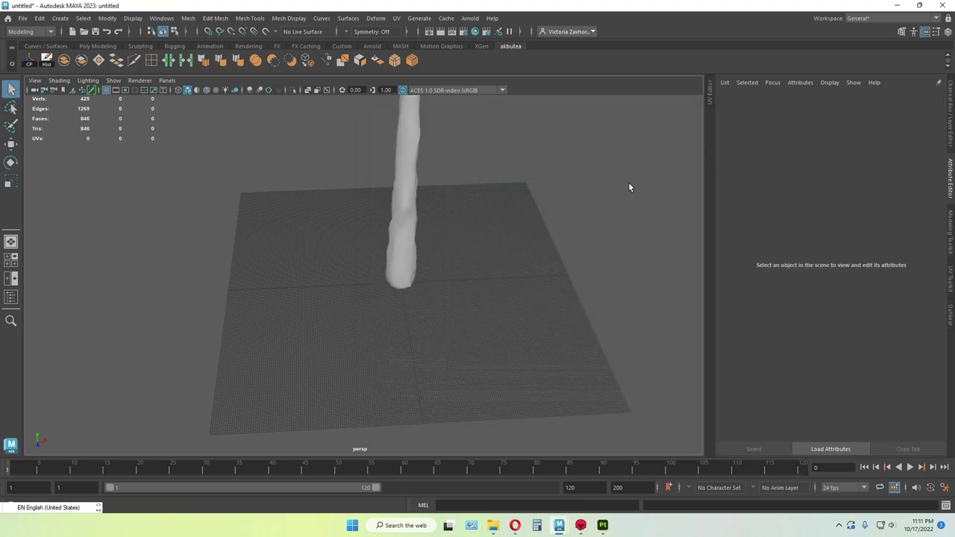
- Close the untitled Maya scene without saving and return to the open Pine.mb scene
{"action": "left_click", "coordinate": [941, 5]}
{"action": "left_click", "coordinate": [477, 264]}
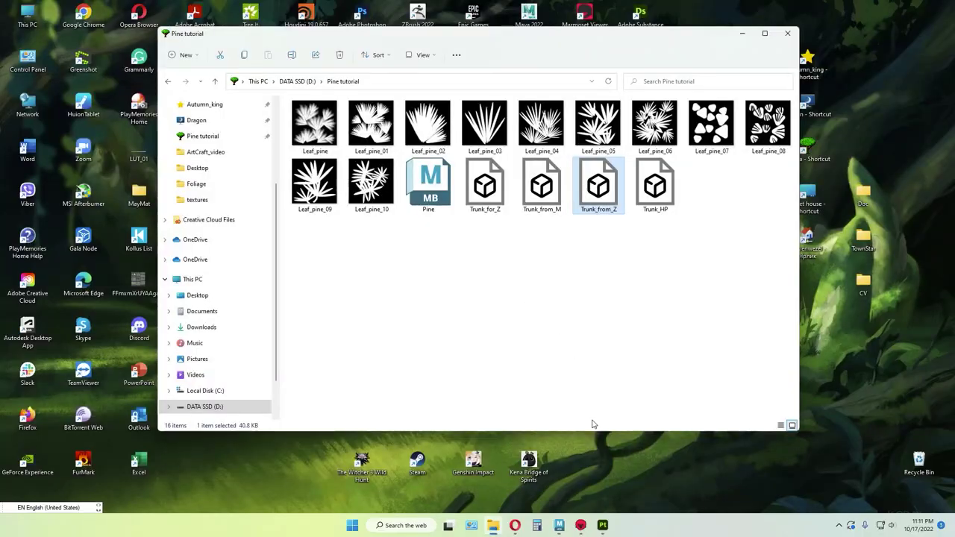
{"action": "left_click", "coordinate": [558, 525]}
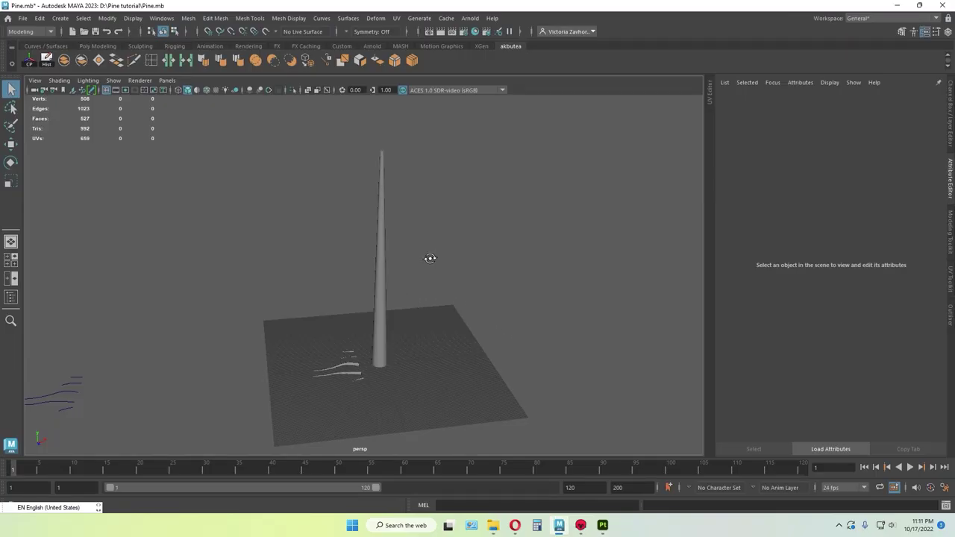
{"action": "left_click_drag", "start_coordinate": [429, 259], "coordinate": [491, 291], "text": "alt"}
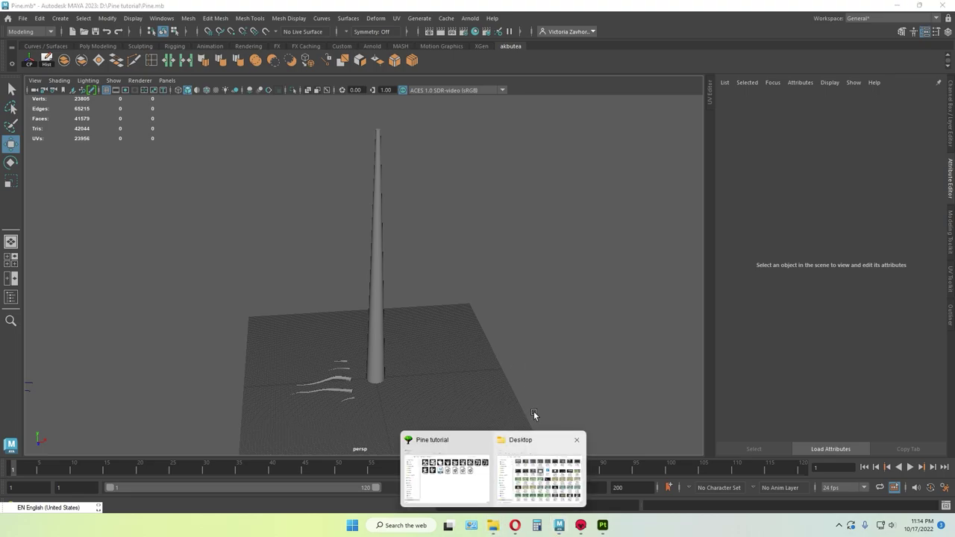
- Import the Trunk_from_Z file from the Pine tutorial folder into the Pine.mb scene
{"action": "left_click", "coordinate": [455, 466]}
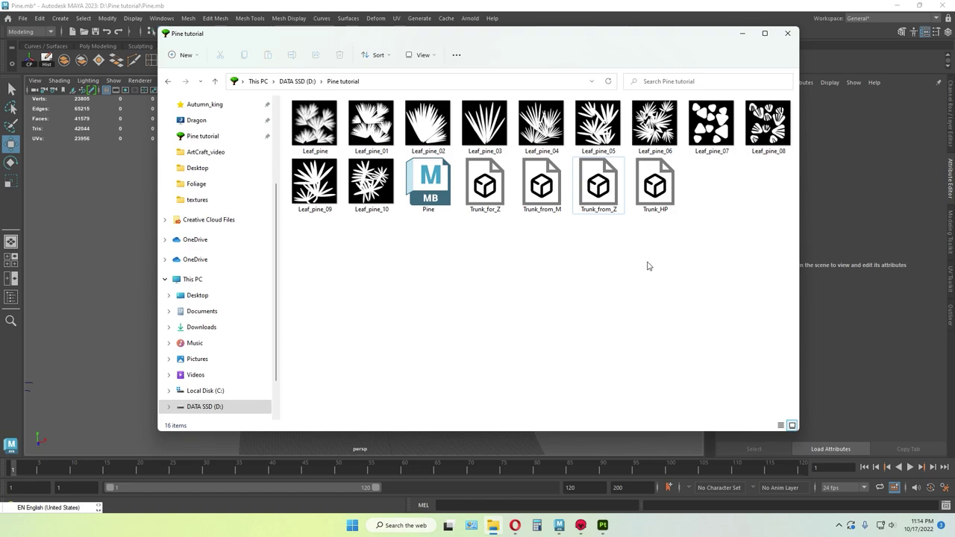
{"action": "left_click", "coordinate": [601, 193]}
{"action": "left_click_drag", "start_coordinate": [612, 217], "coordinate": [114, 313]}
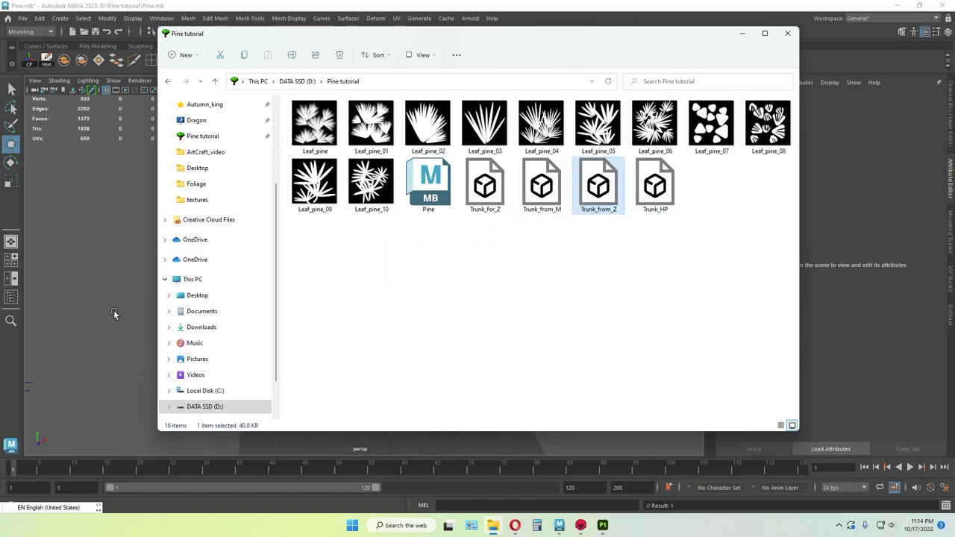
{"action": "left_click", "coordinate": [114, 263]}
{"action": "left_click_drag", "start_coordinate": [408, 323], "coordinate": [360, 133], "text": "alt"}
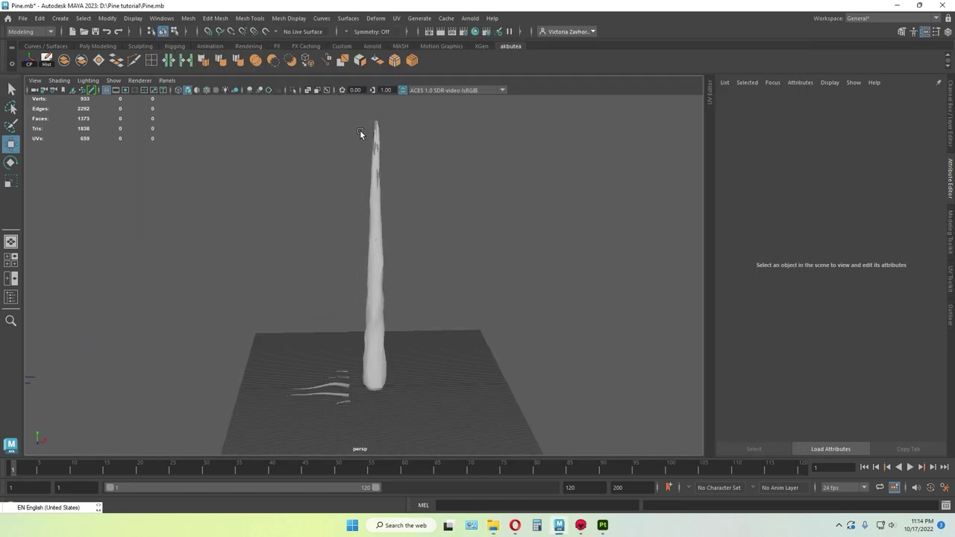
- Separate the original combined trunk and branches mesh into individual pieces and clear the selection
{"action": "left_click", "coordinate": [377, 128]}
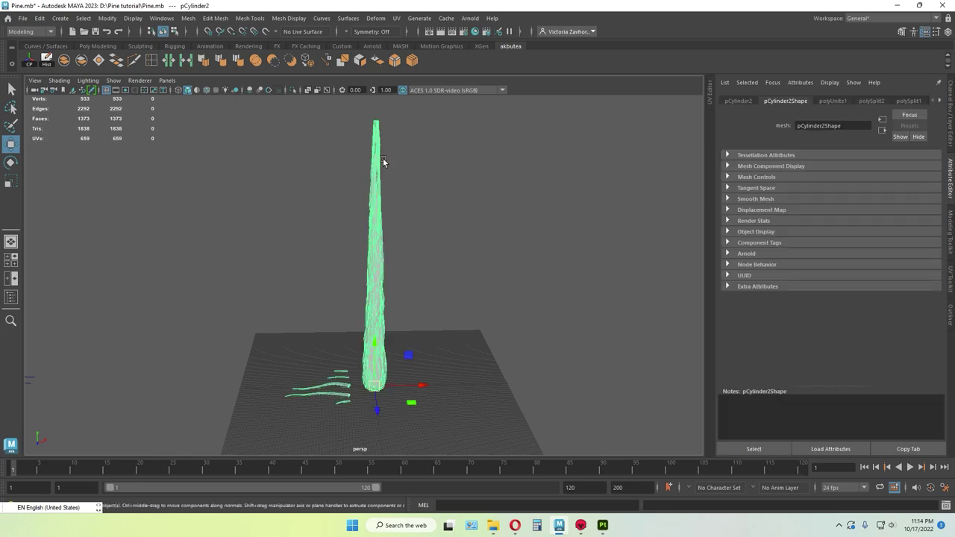
{"action": "left_click", "coordinate": [82, 60]}
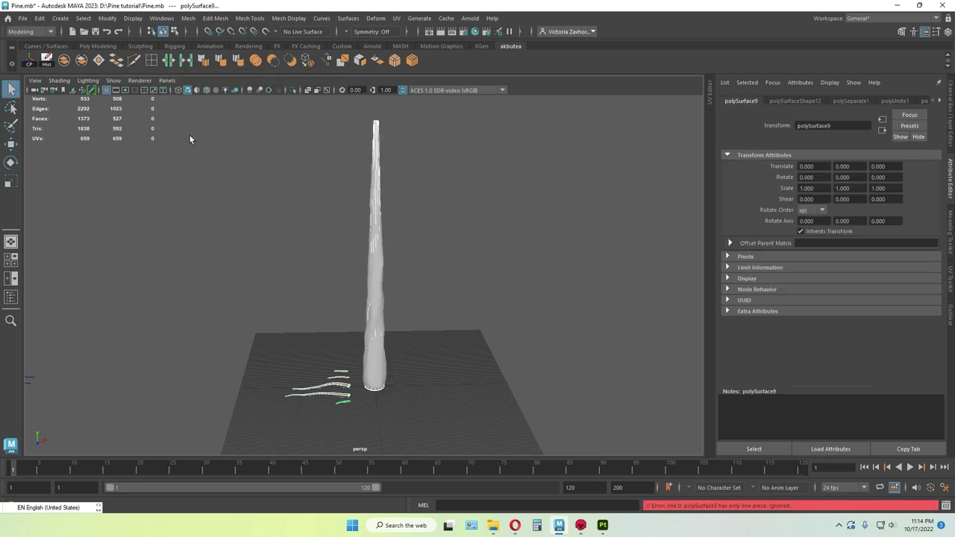
{"action": "left_click", "coordinate": [388, 162]}
- Move the original smooth trunk along the X axis, well away from the imported sculpted trunk and past the branches
{"action": "left_click", "coordinate": [374, 128]}
{"action": "key", "text": "w"}
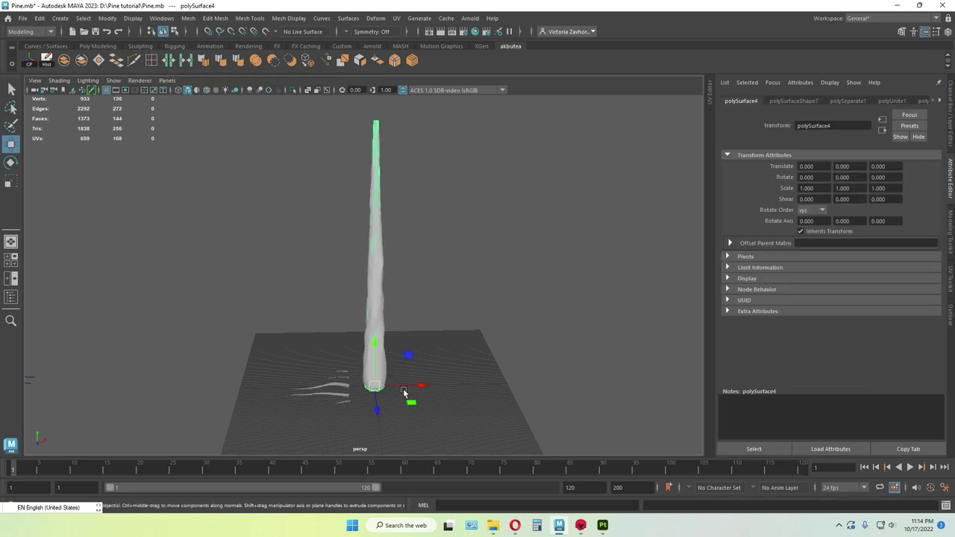
{"action": "left_click_drag", "start_coordinate": [407, 389], "coordinate": [137, 396]}
{"action": "middle_click_drag", "start_coordinate": [178, 374], "coordinate": [250, 366], "text": "alt"}
{"action": "left_click_drag", "start_coordinate": [267, 349], "coordinate": [121, 349]}
{"action": "left_click", "coordinate": [329, 357]}
- Select the imported sculpted trunk together with the five separate branches
{"action": "scroll", "coordinate": [470, 381], "scroll_direction": "up", "scroll_amount": 4}
{"action": "left_click_drag", "start_coordinate": [470, 381], "coordinate": [424, 364], "text": "alt"}
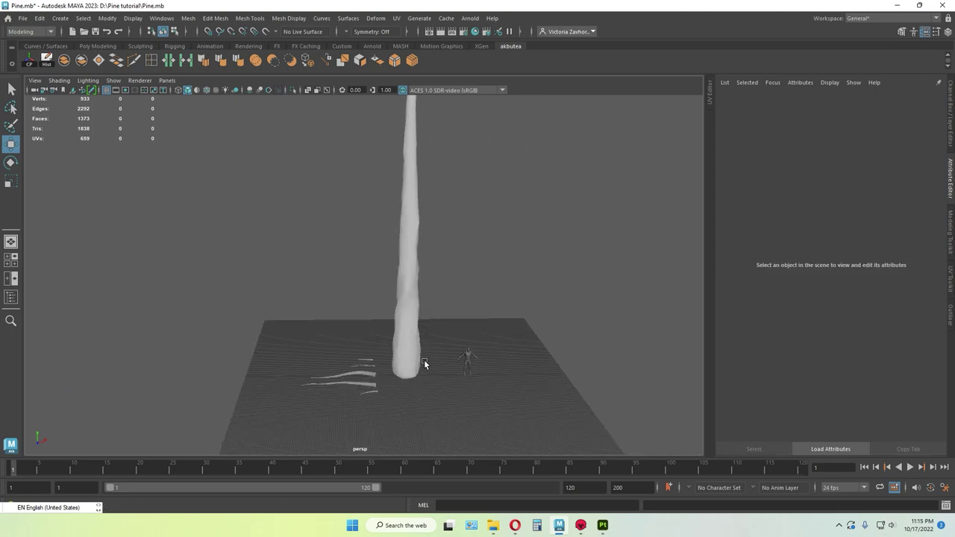
{"action": "left_click_drag", "start_coordinate": [396, 393], "coordinate": [398, 397]}
{"action": "scroll", "coordinate": [417, 401], "scroll_direction": "down", "scroll_amount": 4}
{"action": "middle_click_drag", "start_coordinate": [420, 265], "coordinate": [388, 301], "text": "alt"}
{"action": "left_click_drag", "start_coordinate": [388, 300], "coordinate": [374, 342], "text": "alt"}
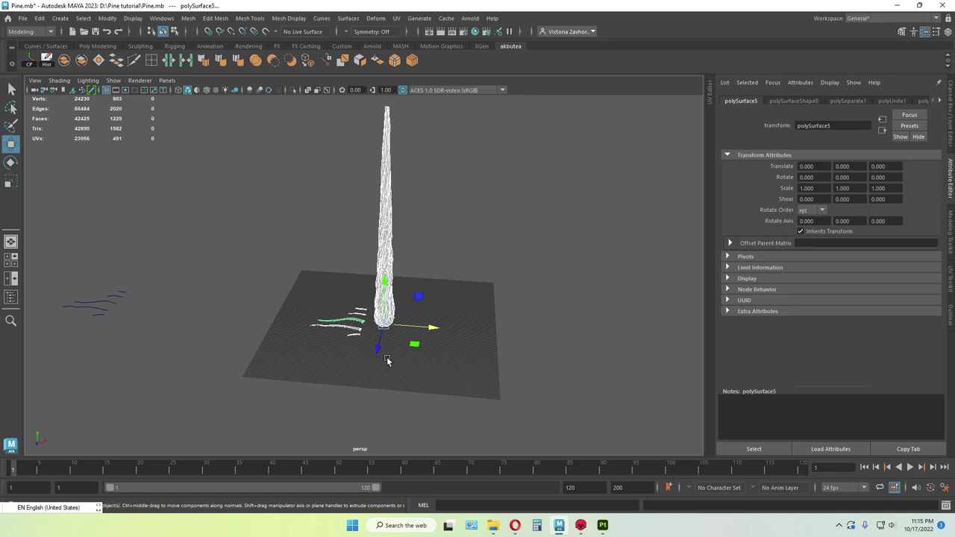
- Delete the supporting edge loop next to the thick base end of each of the five branches
{"action": "scroll", "coordinate": [371, 365], "scroll_direction": "up", "scroll_amount": 10}
{"action": "middle_click_drag", "start_coordinate": [368, 376], "coordinate": [362, 253], "text": "alt"}
{"action": "scroll", "coordinate": [383, 410], "scroll_direction": "up", "scroll_amount": 4}
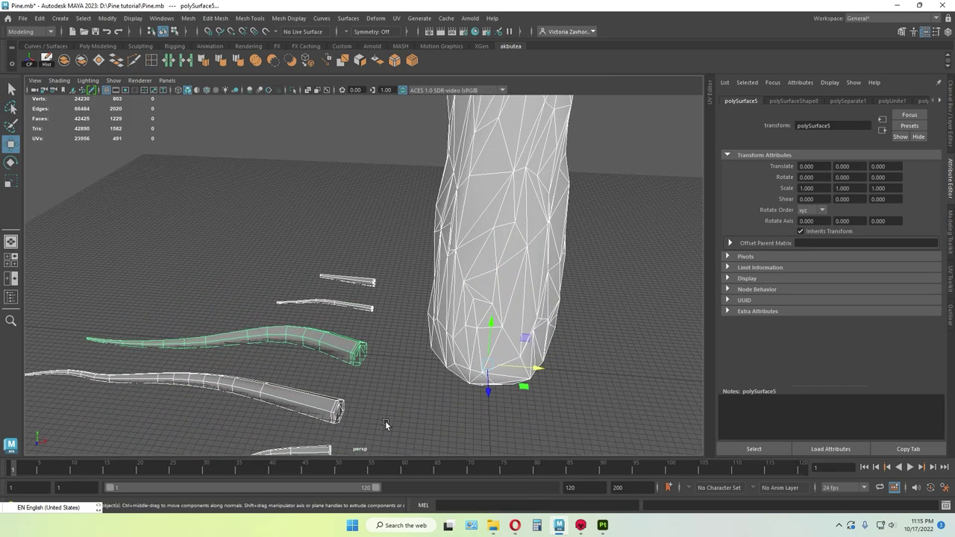
{"action": "middle_click_drag", "start_coordinate": [384, 425], "coordinate": [387, 330], "text": "alt"}
{"action": "scroll", "coordinate": [362, 365], "scroll_direction": "up", "scroll_amount": 5}
{"action": "middle_click_drag", "start_coordinate": [363, 371], "coordinate": [389, 287], "text": "alt"}
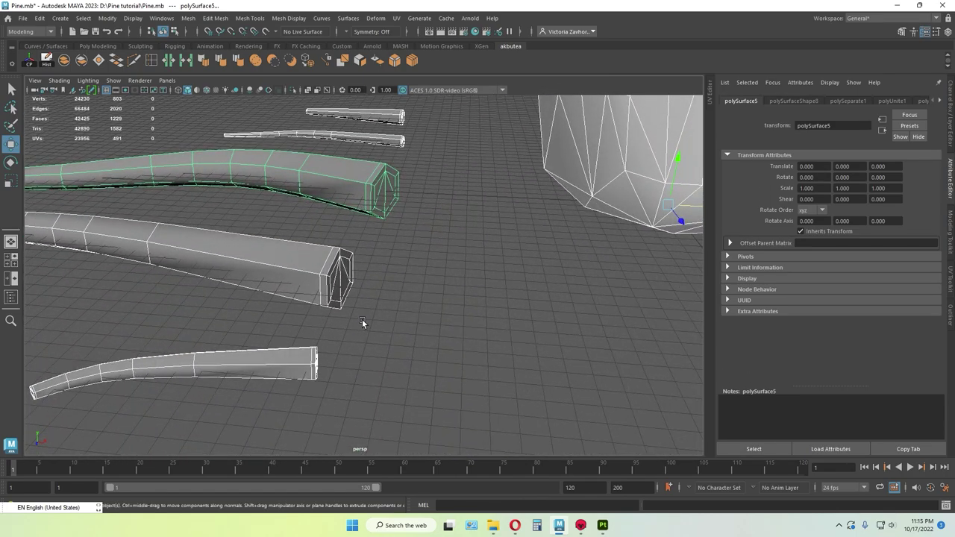
{"action": "key", "text": "F10"}
{"action": "left_click", "coordinate": [314, 359]}
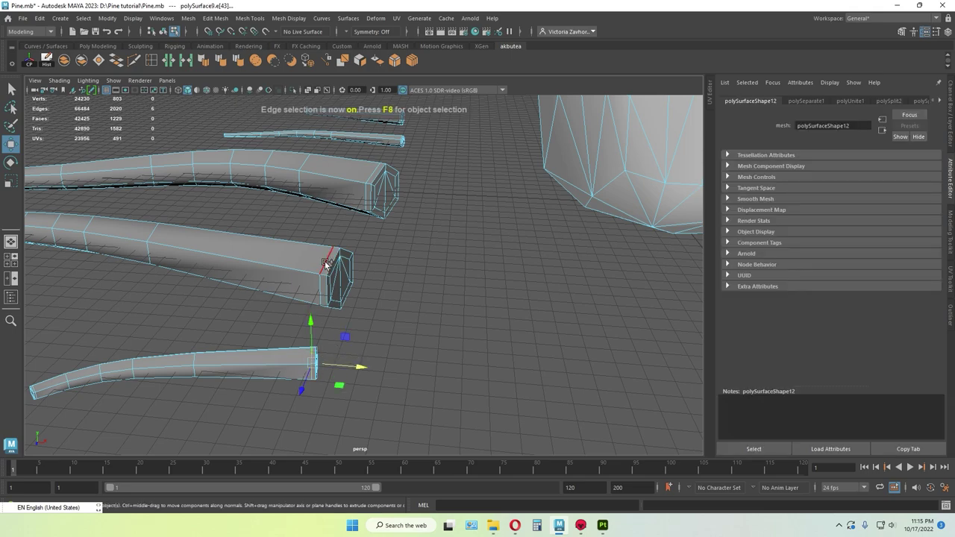
{"action": "double_click", "coordinate": [326, 262], "text": "shift"}
{"action": "double_click", "coordinate": [378, 174], "text": "shift"}
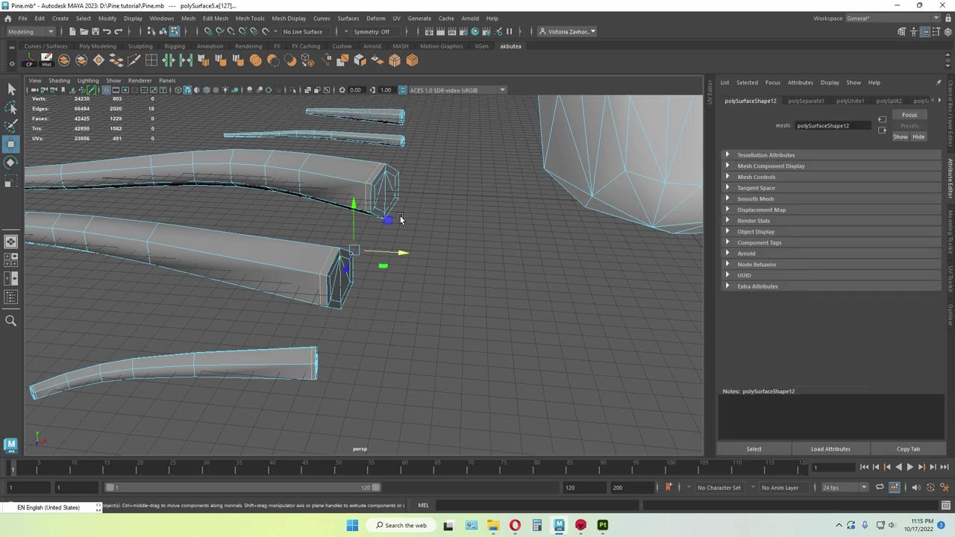
{"action": "left_click_drag", "start_coordinate": [446, 208], "coordinate": [412, 162], "text": "alt"}
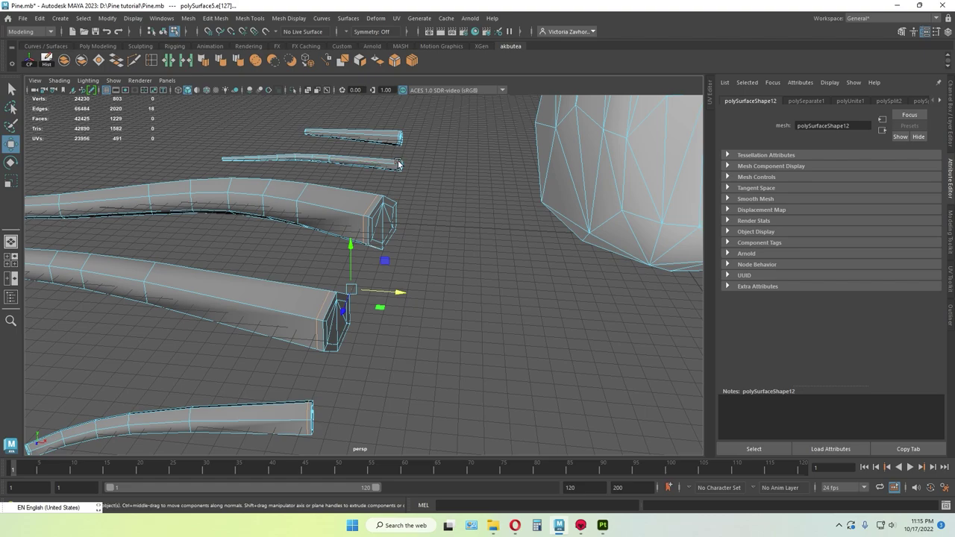
{"action": "double_click", "coordinate": [399, 163], "text": "shift"}
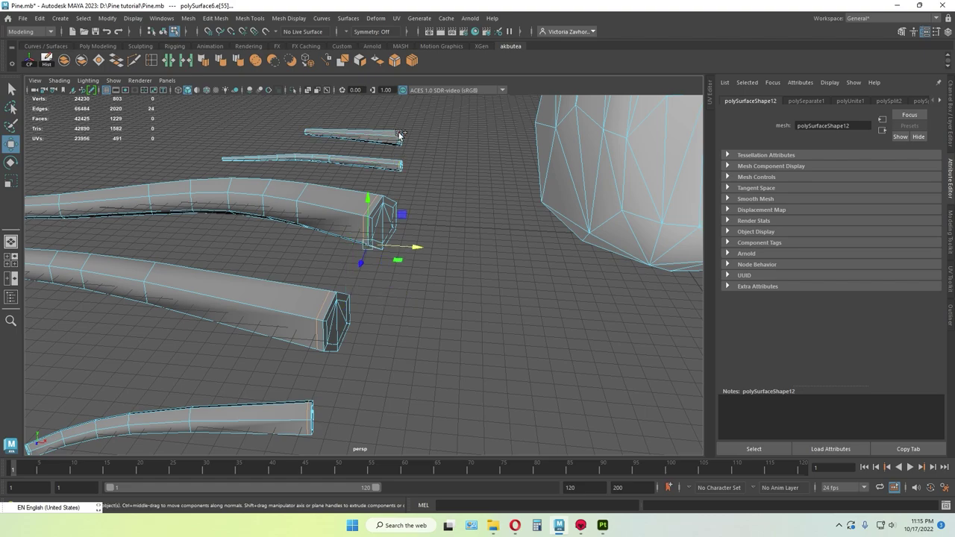
{"action": "double_click", "coordinate": [399, 135], "text": "shift"}
{"action": "key", "text": "Delete"}
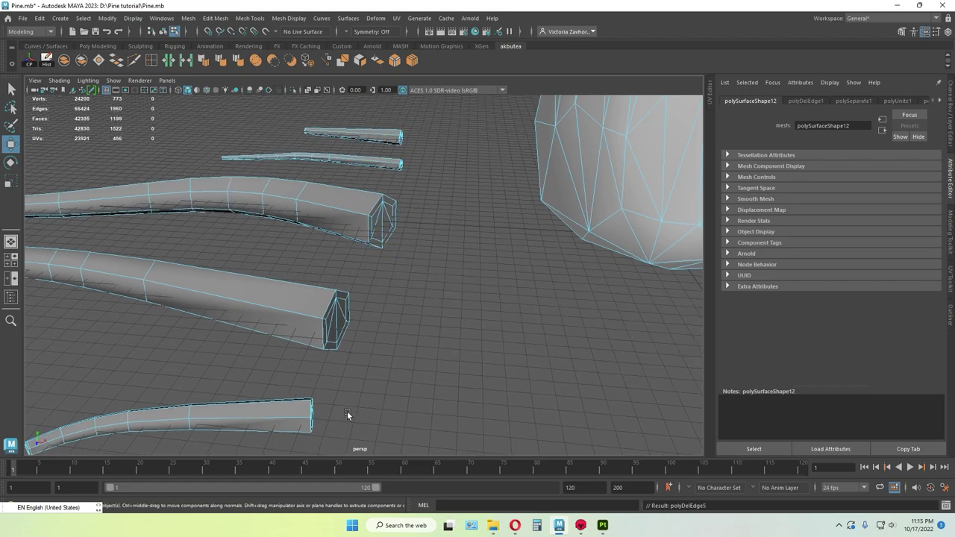
- Delete the end-cap faces at the thick base of the short front branch and the long branch beside it
{"action": "left_click_drag", "start_coordinate": [347, 411], "coordinate": [302, 332], "text": "alt"}
{"action": "key", "text": "F11"}
{"action": "left_click_drag", "start_coordinate": [195, 320], "coordinate": [288, 413], "text": "ctrl"}
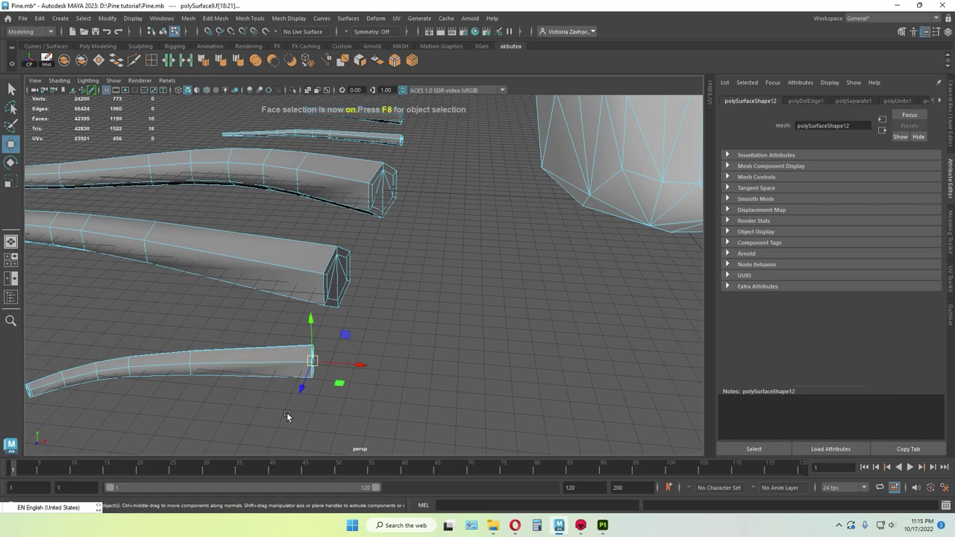
{"action": "key", "text": "Delete"}
{"action": "left_click_drag", "start_coordinate": [357, 279], "coordinate": [340, 320], "text": "alt"}
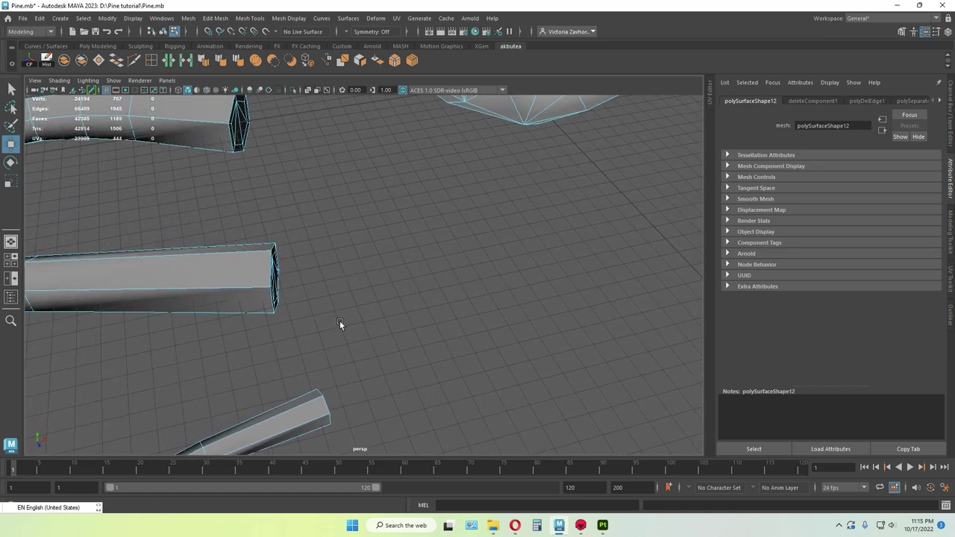
{"action": "left_click_drag", "start_coordinate": [244, 215], "coordinate": [243, 215]}
{"action": "left_click_drag", "start_coordinate": [169, 212], "coordinate": [216, 356], "text": "ctrl"}
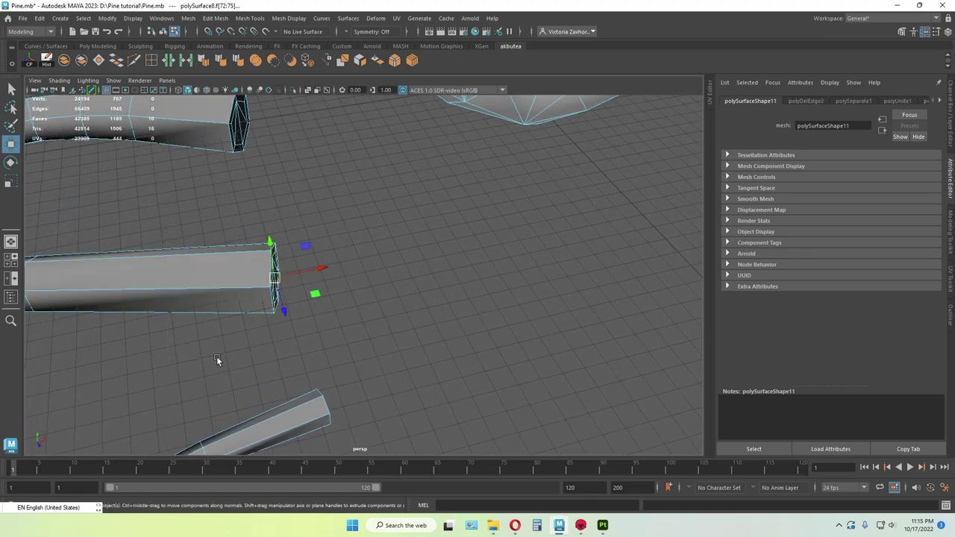
{"action": "key", "text": "Delete"}
- Delete the base end-cap faces of the other long curved branch and the two small thin branches
{"action": "left_click_drag", "start_coordinate": [276, 250], "coordinate": [408, 368], "text": "alt"}
{"action": "left_click_drag", "start_coordinate": [402, 333], "coordinate": [336, 241]}
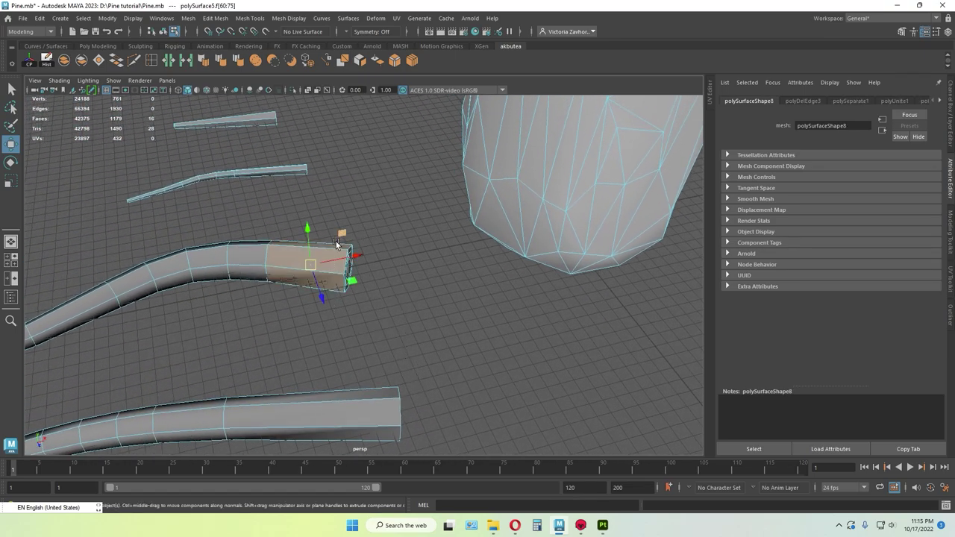
{"action": "left_click_drag", "start_coordinate": [323, 208], "coordinate": [309, 327], "text": "ctrl"}
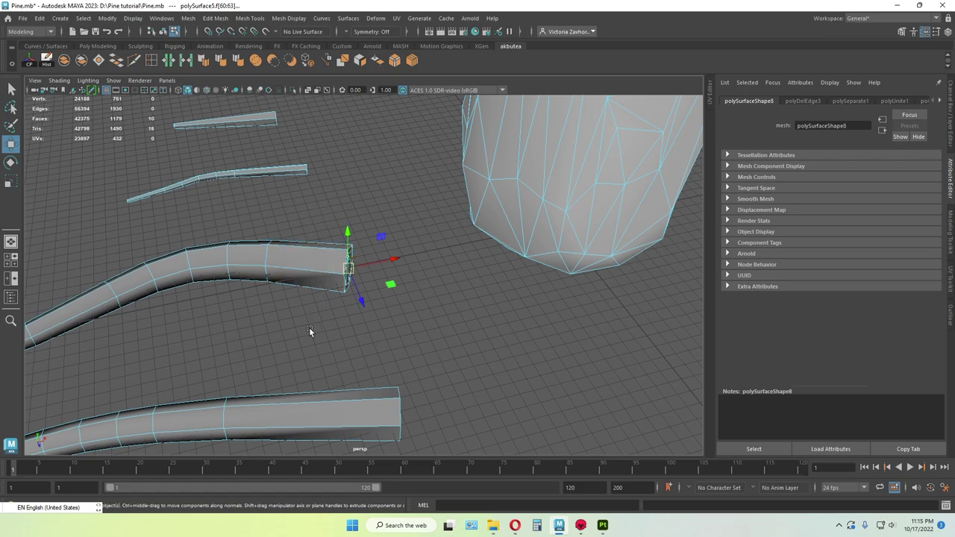
{"action": "key", "text": "Delete"}
{"action": "middle_click_drag", "start_coordinate": [324, 181], "coordinate": [378, 251], "text": "alt"}
{"action": "left_click_drag", "start_coordinate": [403, 265], "coordinate": [341, 211]}
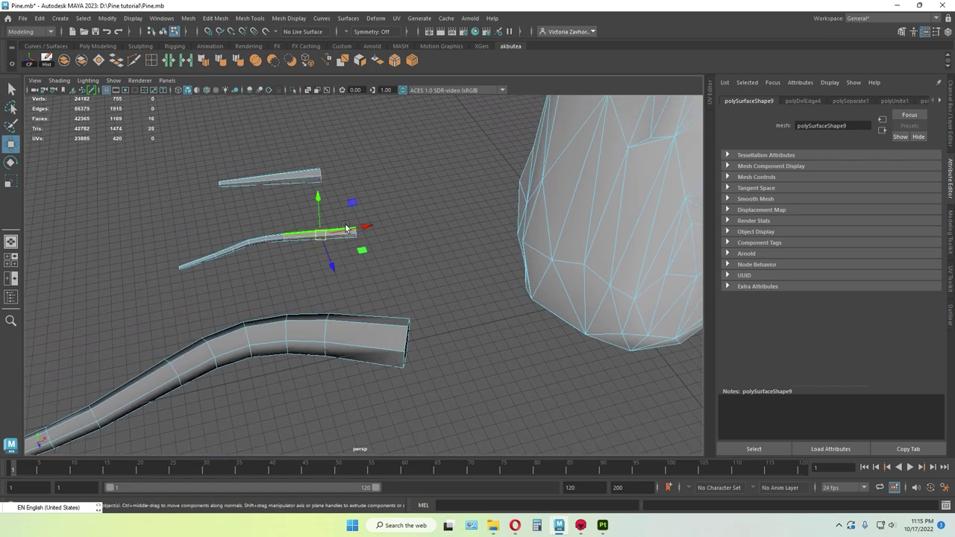
{"action": "key", "text": "Delete"}
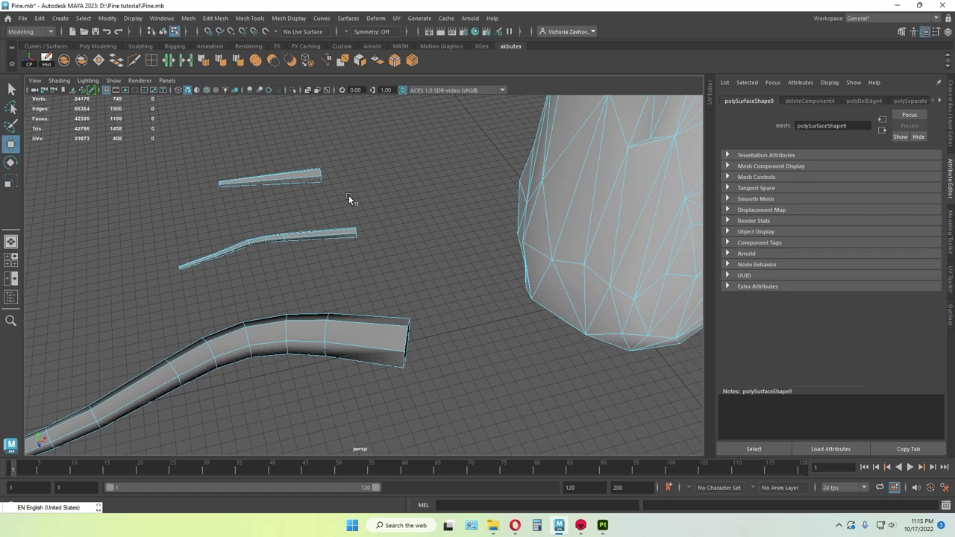
{"action": "left_click_drag", "start_coordinate": [358, 148], "coordinate": [309, 207]}
{"action": "left_click_drag", "start_coordinate": [281, 136], "coordinate": [306, 215], "text": "ctrl"}
{"action": "key", "text": "Delete"}
- Delete the supporting edge loop next to the thin tip of each of the two small branches
{"action": "left_click_drag", "start_coordinate": [222, 218], "coordinate": [437, 264], "text": "alt"}
{"action": "key", "text": "F10"}
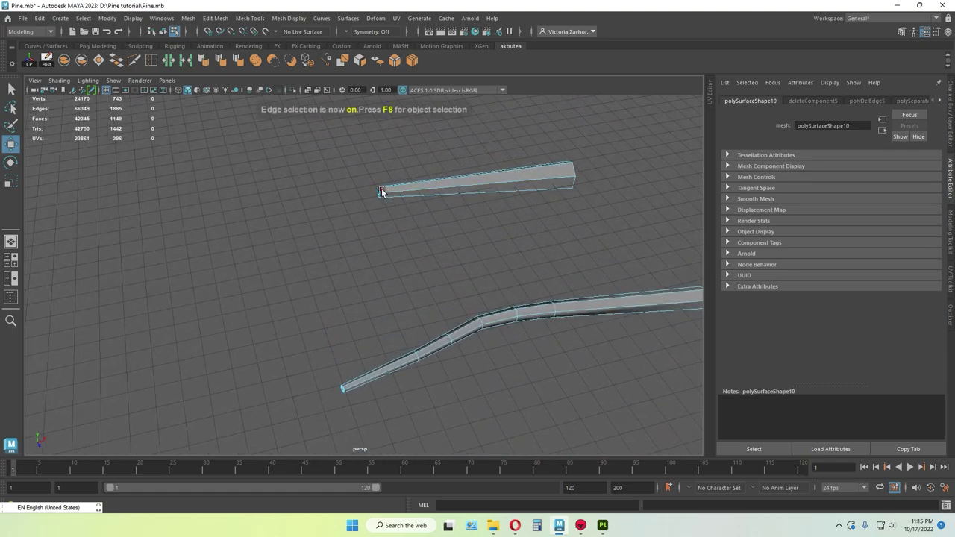
{"action": "double_click", "coordinate": [379, 192]}
{"action": "key", "text": "Delete"}
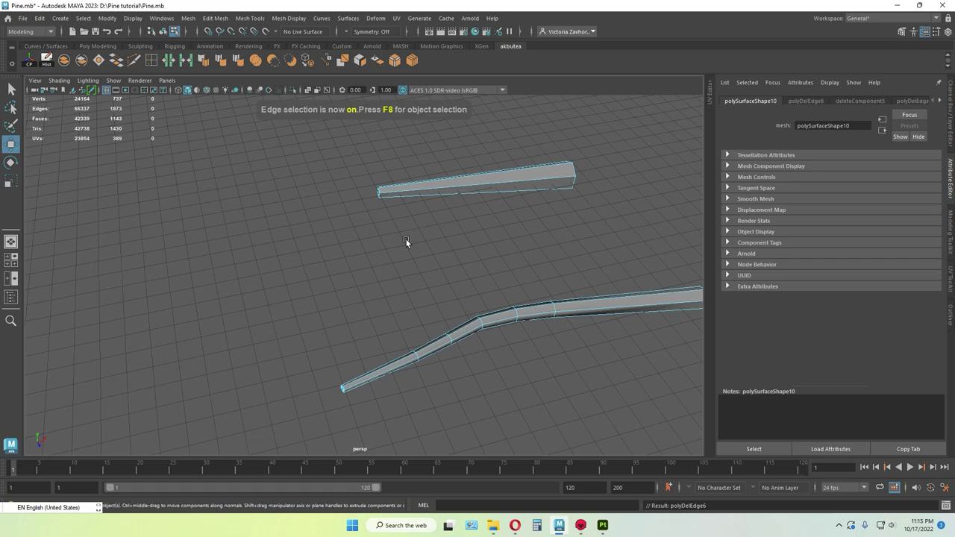
{"action": "double_click", "coordinate": [344, 387]}
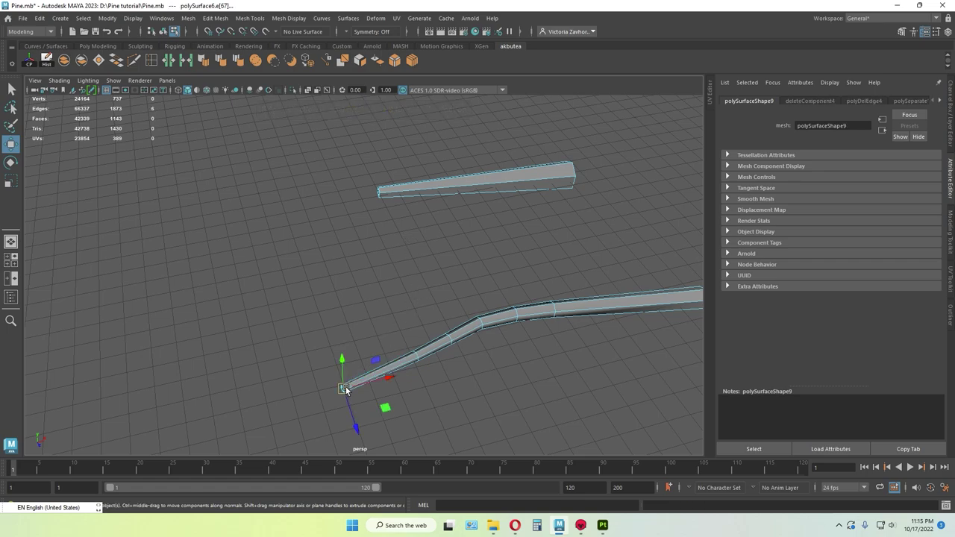
{"action": "key", "text": "Delete"}
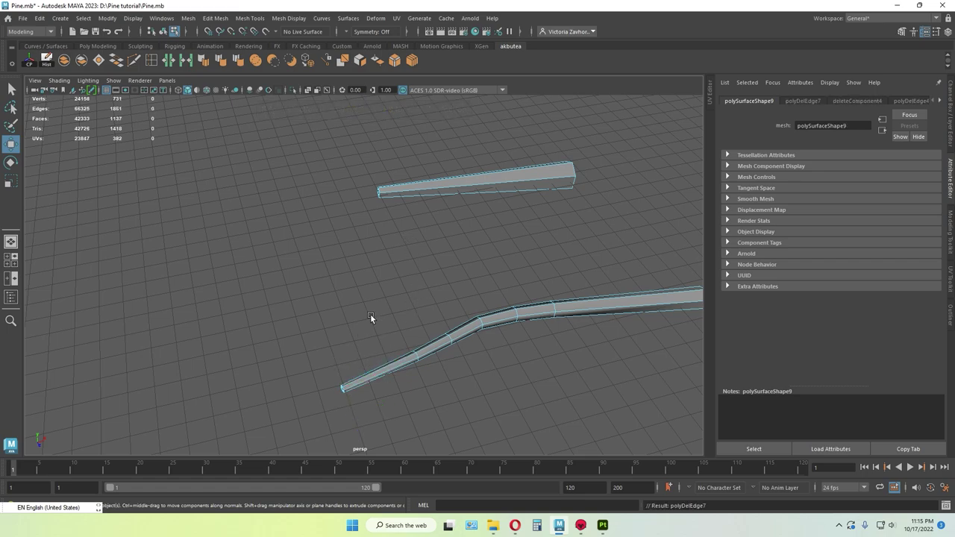
{"action": "key", "text": "F11"}
{"action": "double_click", "coordinate": [412, 173]}
{"action": "left_click_drag", "start_coordinate": [423, 235], "coordinate": [423, 235], "text": "ctrl"}
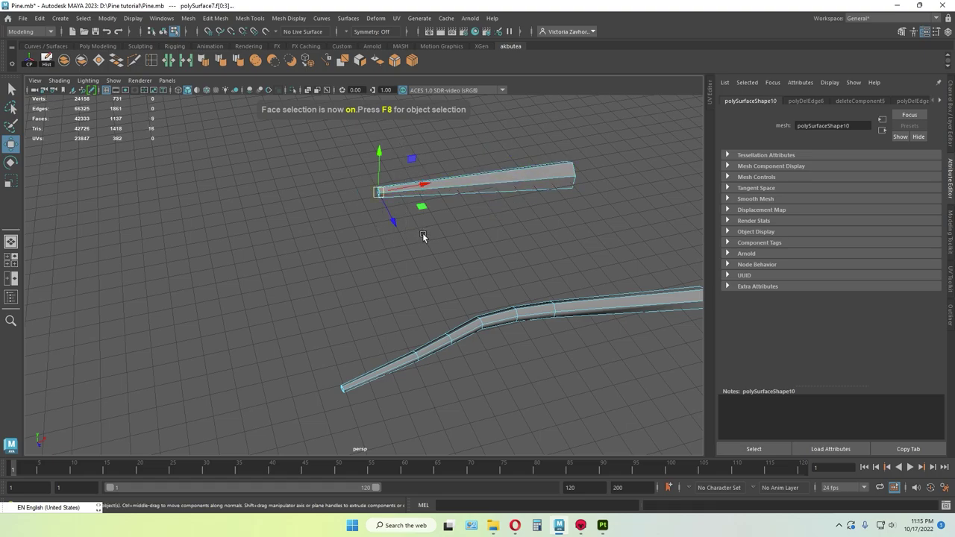
{"action": "left_click", "coordinate": [302, 369]}
- Delete the inner edge loop on the tip cap of the small straight branch
{"action": "scroll", "coordinate": [335, 384], "scroll_direction": "down", "scroll_amount": 3}
{"action": "scroll", "coordinate": [343, 299], "scroll_direction": "up", "scroll_amount": 2}
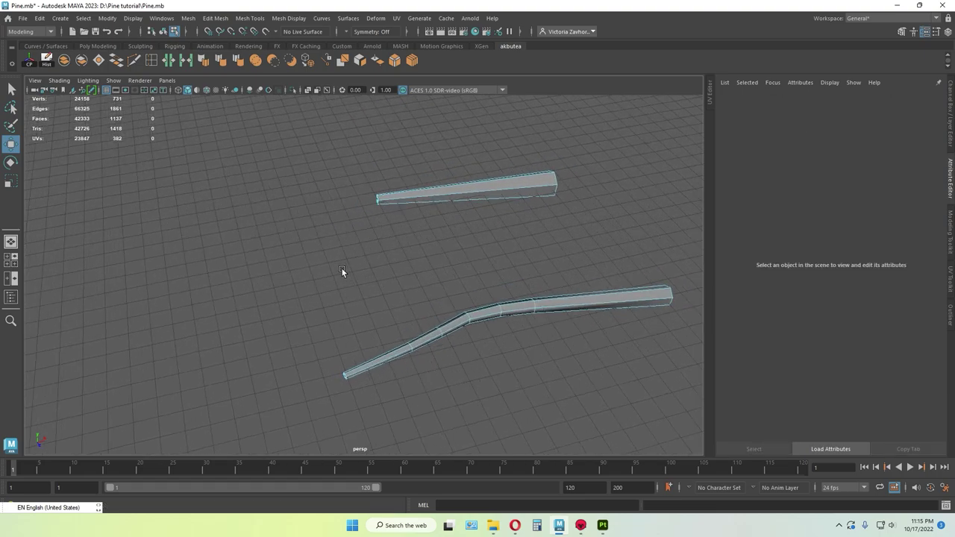
{"action": "left_click_drag", "start_coordinate": [342, 268], "coordinate": [321, 270], "text": "alt"}
{"action": "scroll", "coordinate": [257, 326], "scroll_direction": "down", "scroll_amount": 6}
{"action": "middle_click_drag", "start_coordinate": [258, 342], "coordinate": [326, 241], "text": "alt"}
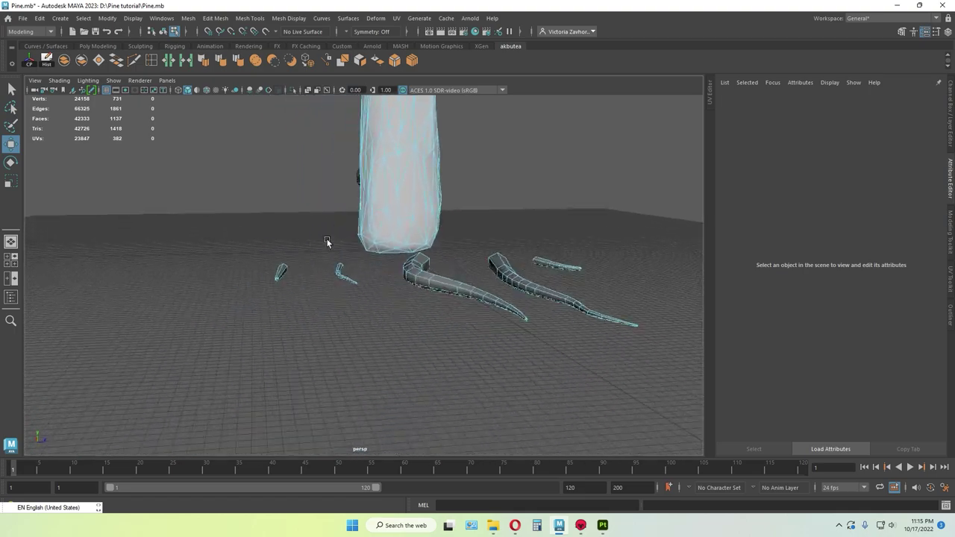
{"action": "scroll", "coordinate": [251, 290], "scroll_direction": "up", "scroll_amount": 4}
{"action": "scroll", "coordinate": [249, 291], "scroll_direction": "up", "scroll_amount": 2}
{"action": "left_click_drag", "start_coordinate": [213, 310], "coordinate": [391, 291], "text": "alt"}
{"action": "scroll", "coordinate": [224, 294], "scroll_direction": "up", "scroll_amount": 5}
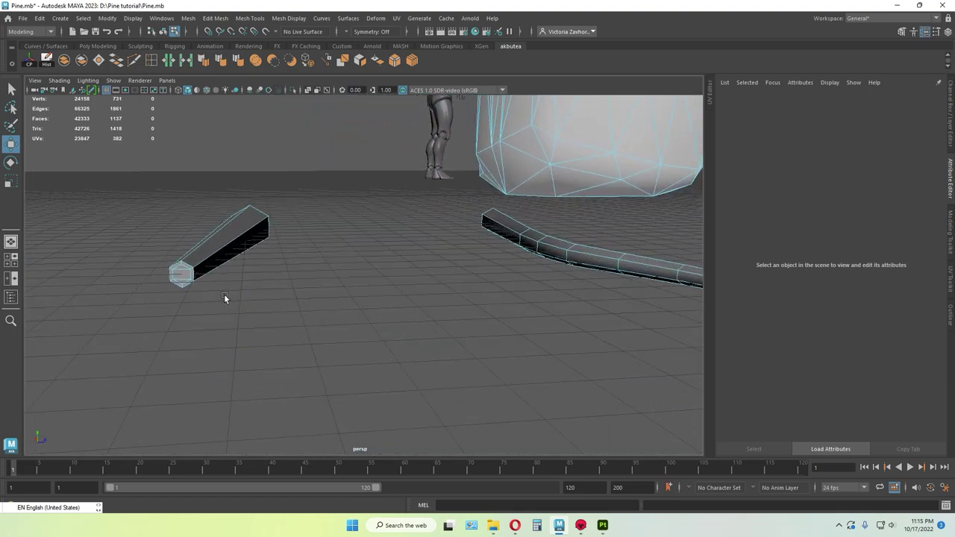
{"action": "middle_click_drag", "start_coordinate": [98, 330], "coordinate": [559, 357], "text": "alt"}
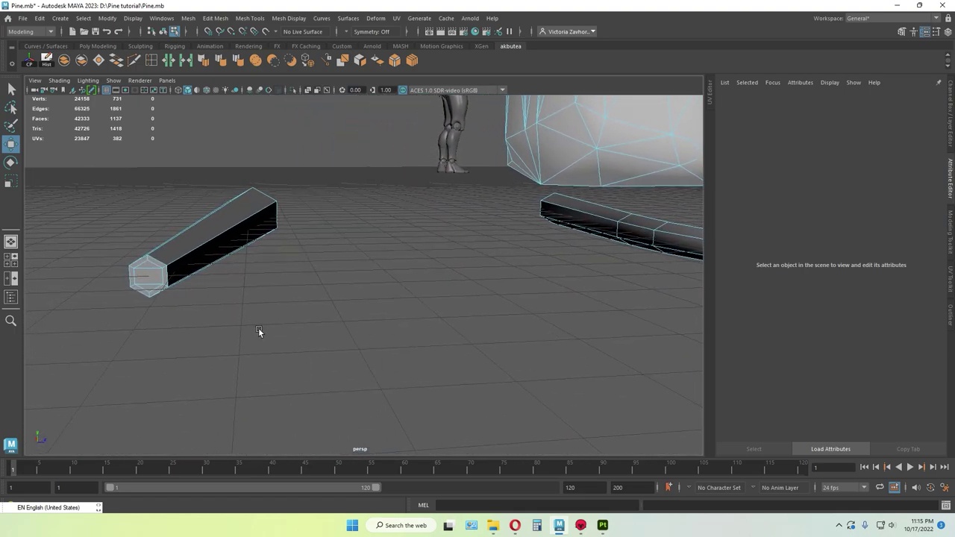
{"action": "key", "text": "F10"}
{"action": "left_click", "coordinate": [156, 266]}
{"action": "double_click", "coordinate": [143, 267]}
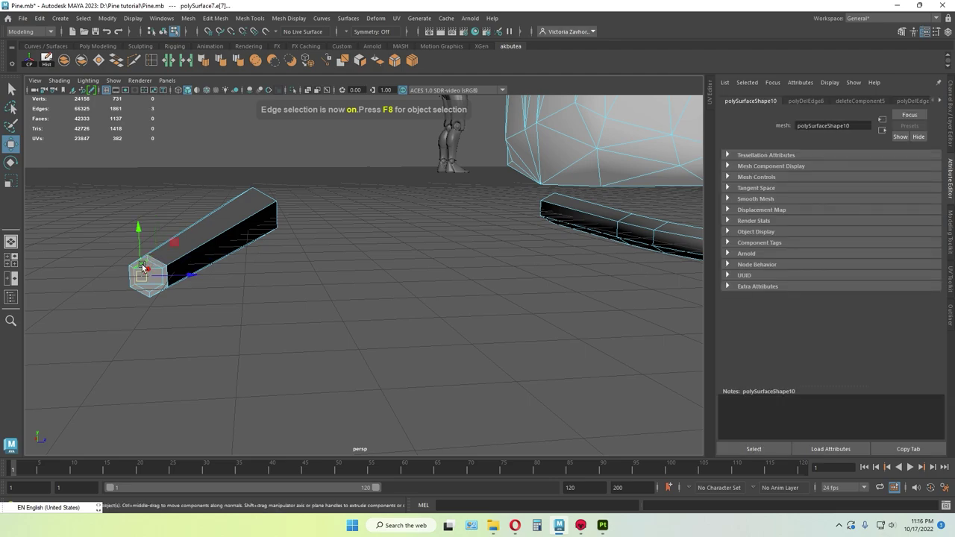
{"action": "key", "text": "Delete"}
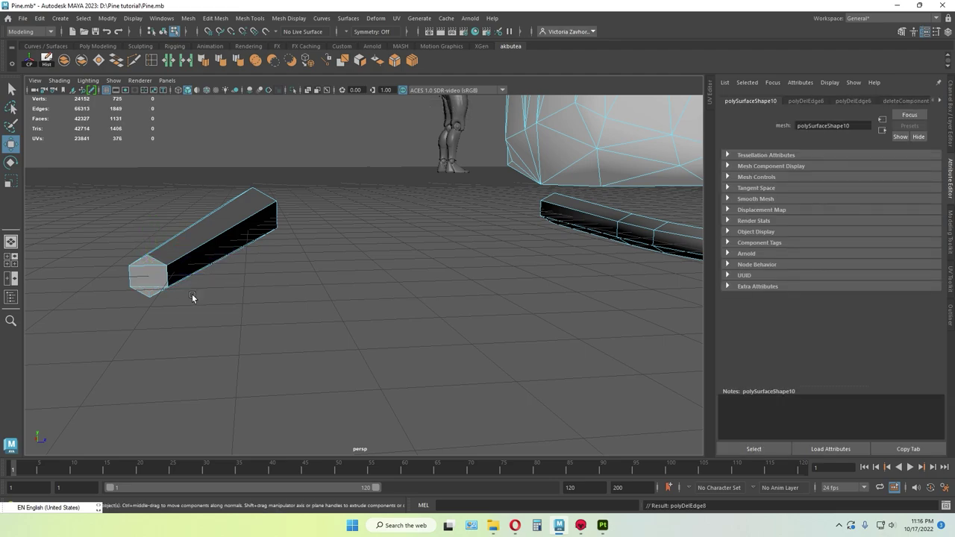
- Delete the inner edge loop on the tip cap of the small curved branch
{"action": "right_click_drag", "start_coordinate": [217, 295], "coordinate": [511, 290], "text": "alt"}
{"action": "left_click_drag", "start_coordinate": [511, 290], "coordinate": [311, 319], "text": "alt"}
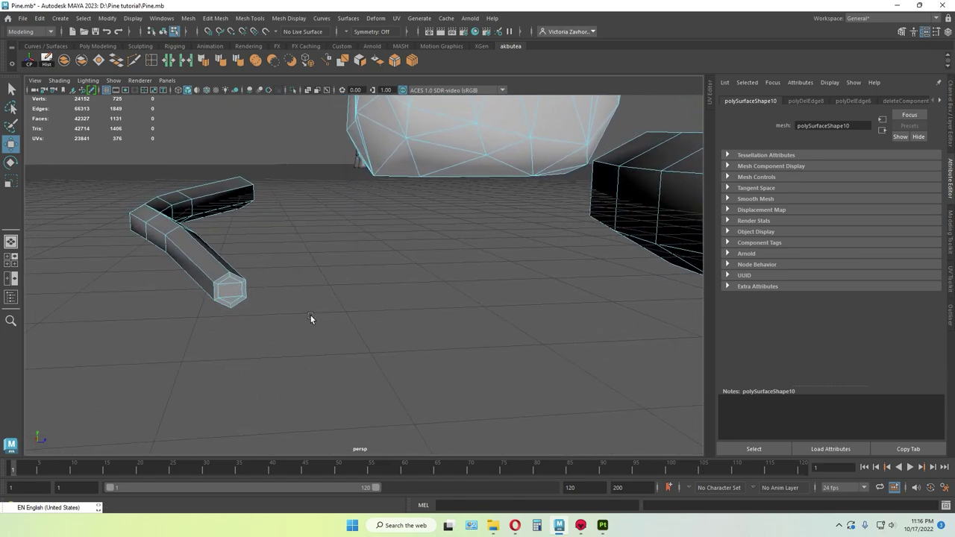
{"action": "left_click", "coordinate": [221, 283]}
{"action": "left_click", "coordinate": [219, 290], "text": "shift"}
{"action": "left_click", "coordinate": [228, 299], "text": "shift"}
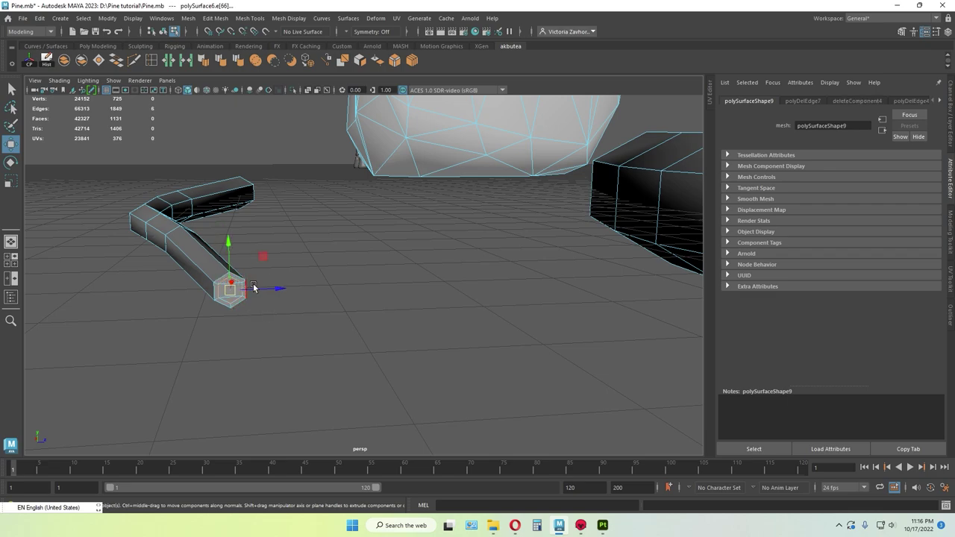
{"action": "key", "text": "Delete"}
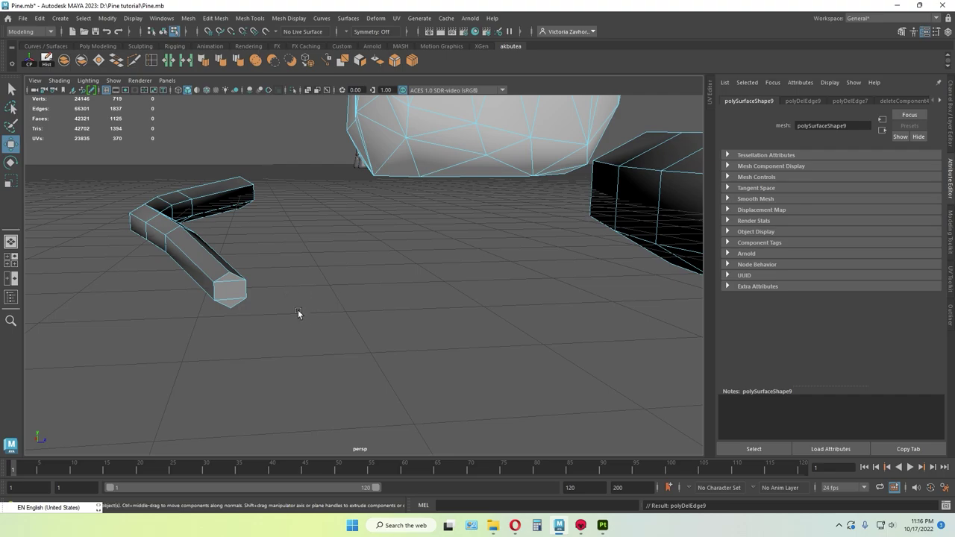
- Delete the supporting edge loop at the tip and the inner cap loop of the first long curved branch
{"action": "left_click_drag", "start_coordinate": [298, 313], "coordinate": [373, 262], "text": "alt"}
{"action": "scroll", "coordinate": [524, 366], "scroll_direction": "down", "scroll_amount": 5}
{"action": "scroll", "coordinate": [355, 345], "scroll_direction": "up", "scroll_amount": 5}
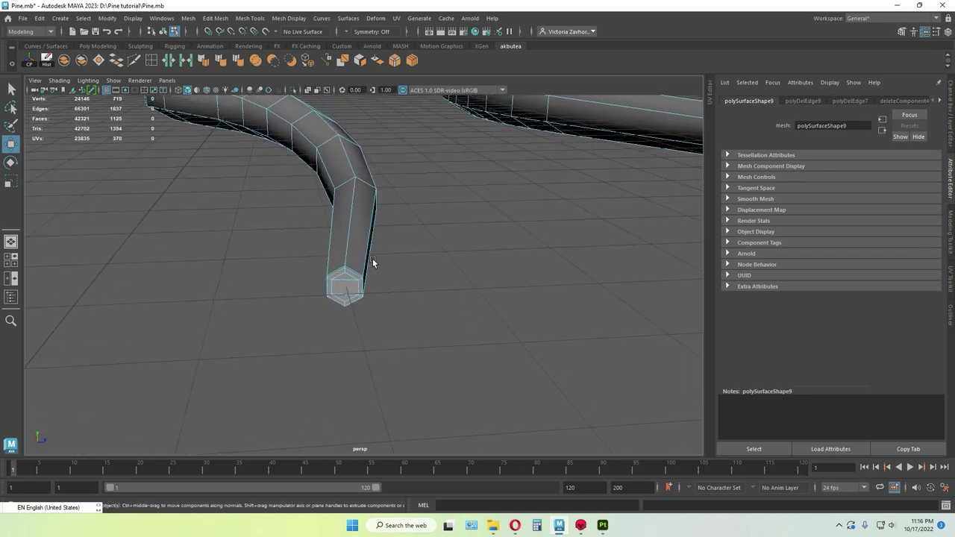
{"action": "left_click", "coordinate": [355, 273]}
{"action": "key", "text": "Delete"}
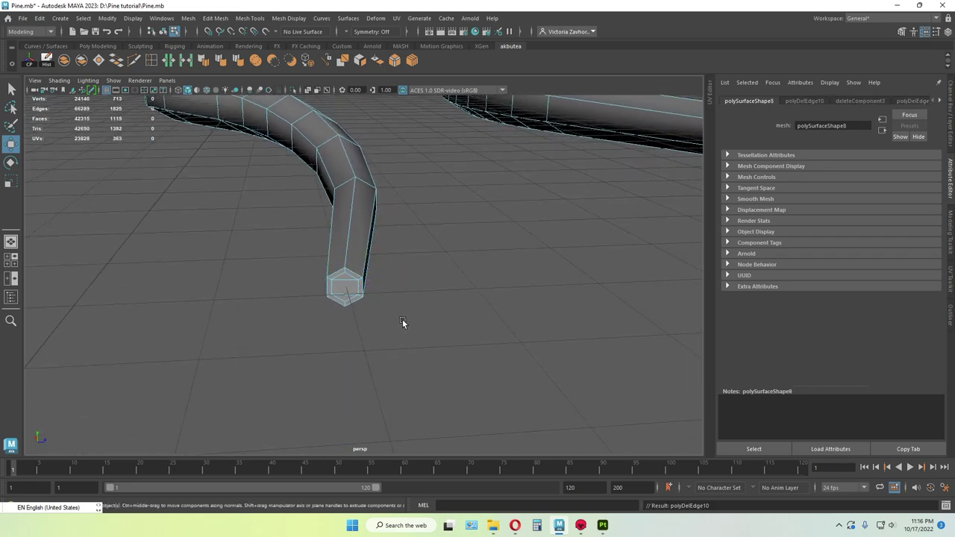
{"action": "left_click", "coordinate": [355, 278]}
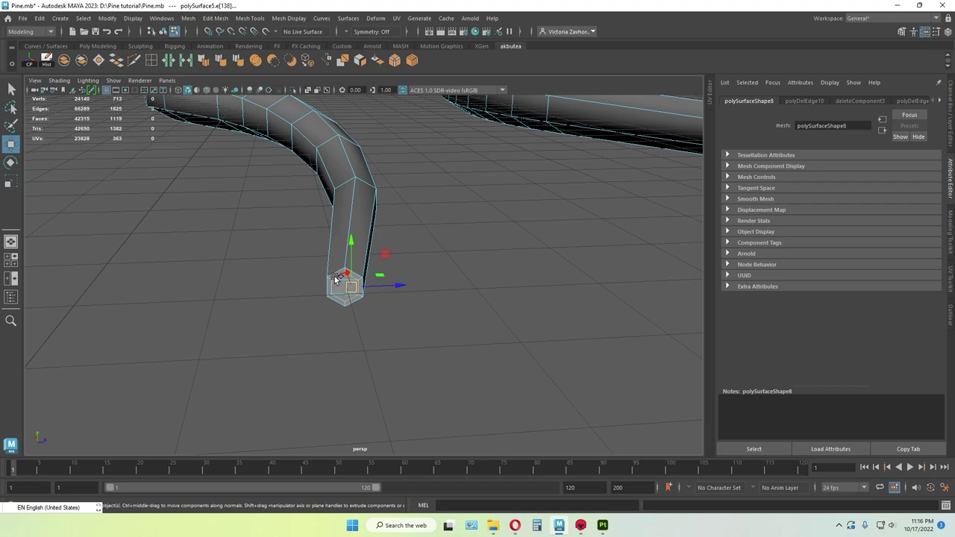
{"action": "left_click", "coordinate": [335, 279], "text": "shift"}
{"action": "key", "text": "ctrl+Delete"}
- Delete both the supporting edge loop and the inner cap loop at the tip of the other long curved branch
{"action": "scroll", "coordinate": [540, 262], "scroll_direction": "down", "scroll_amount": 5}
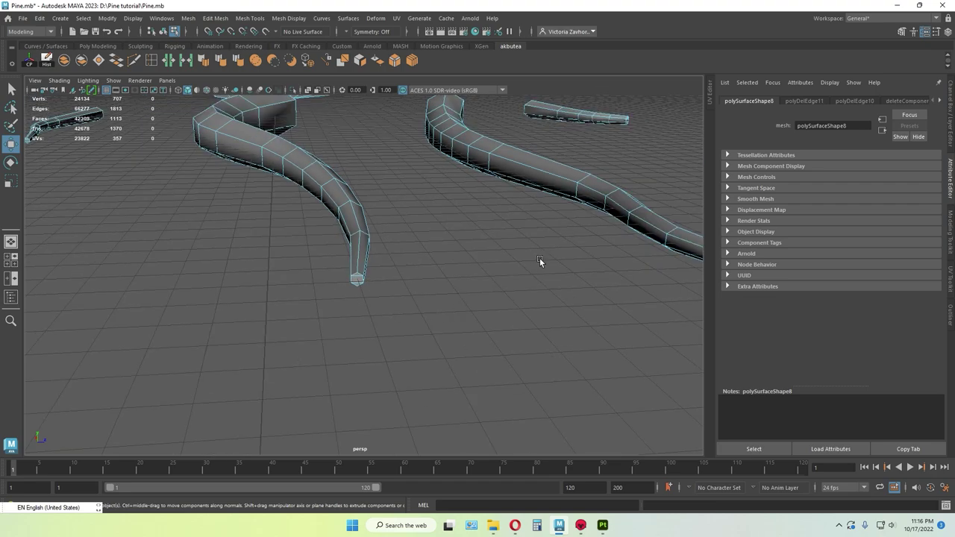
{"action": "middle_click_drag", "start_coordinate": [542, 261], "coordinate": [292, 268], "text": "alt"}
{"action": "scroll", "coordinate": [350, 344], "scroll_direction": "up", "scroll_amount": 5}
{"action": "left_click_drag", "start_coordinate": [354, 349], "coordinate": [360, 335], "text": "alt"}
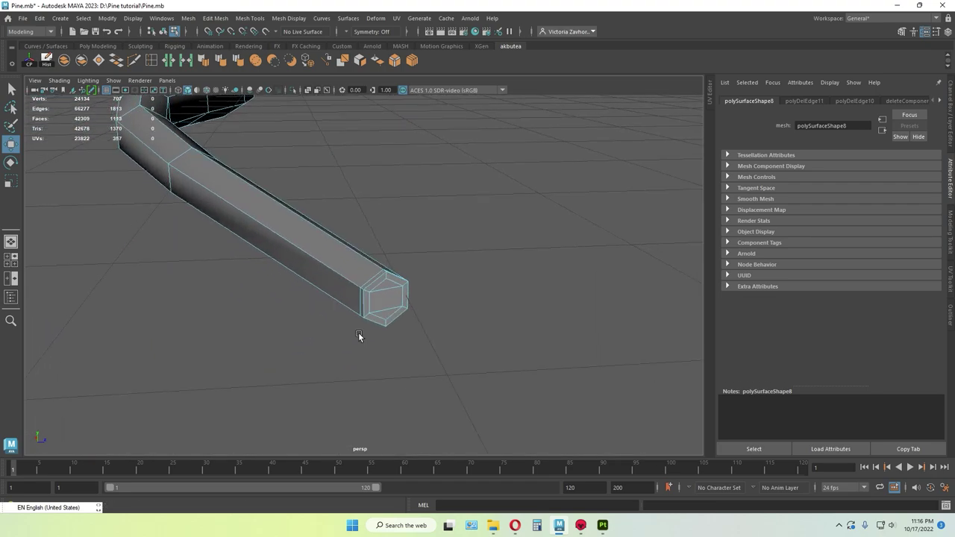
{"action": "left_click", "coordinate": [368, 279]}
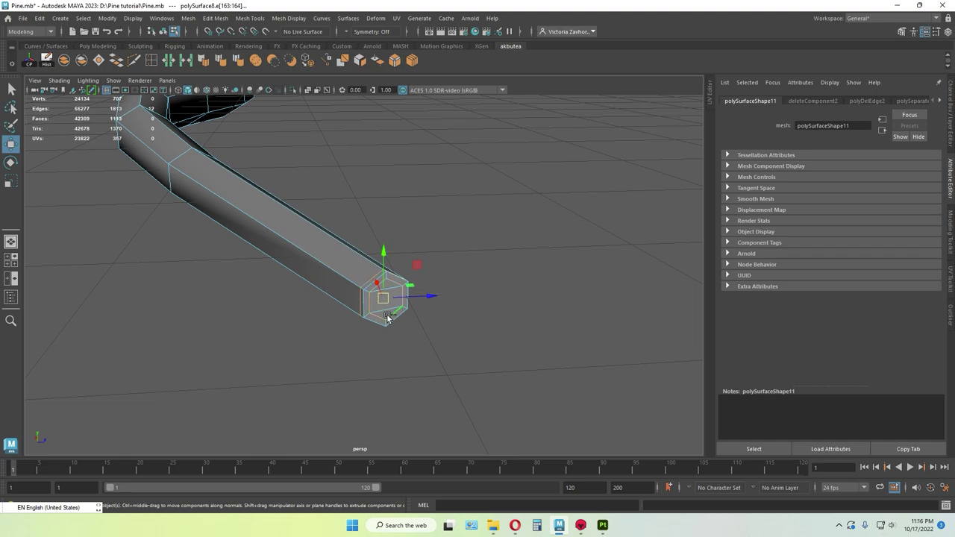
{"action": "key", "text": "Delete"}
- Select all vertices of the sculpted trunk and merge them with a distance threshold of 1
{"action": "left_click_drag", "start_coordinate": [407, 330], "coordinate": [296, 320], "text": "alt"}
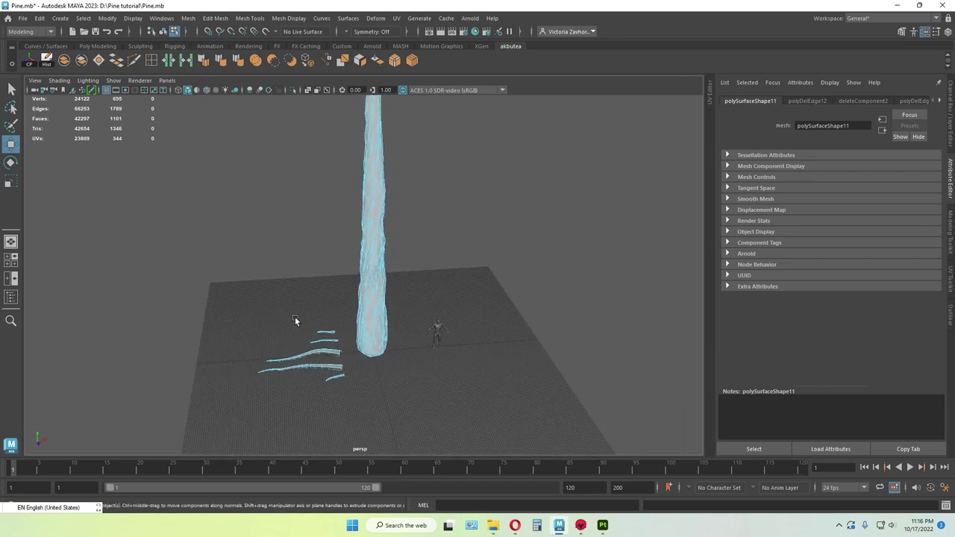
{"action": "left_click", "coordinate": [10, 90]}
{"action": "left_click", "coordinate": [273, 246]}
{"action": "left_click_drag", "start_coordinate": [273, 246], "coordinate": [341, 271], "text": "alt"}
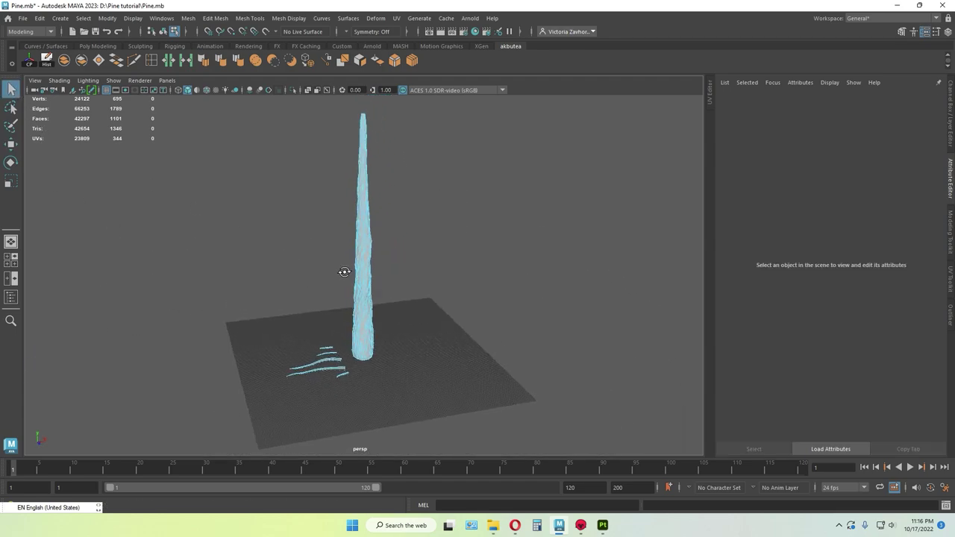
{"action": "key", "text": "F8"}
{"action": "left_click", "coordinate": [461, 241]}
{"action": "left_click", "coordinate": [358, 274]}
{"action": "right_click_drag", "start_coordinate": [362, 276], "coordinate": [416, 285], "text": "alt"}
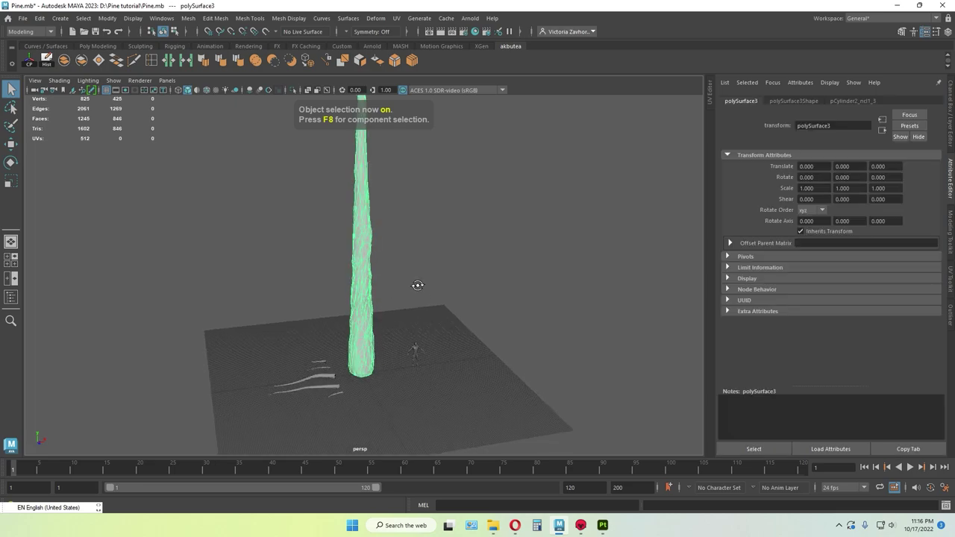
{"action": "middle_click_drag", "start_coordinate": [410, 246], "coordinate": [397, 294], "text": "alt"}
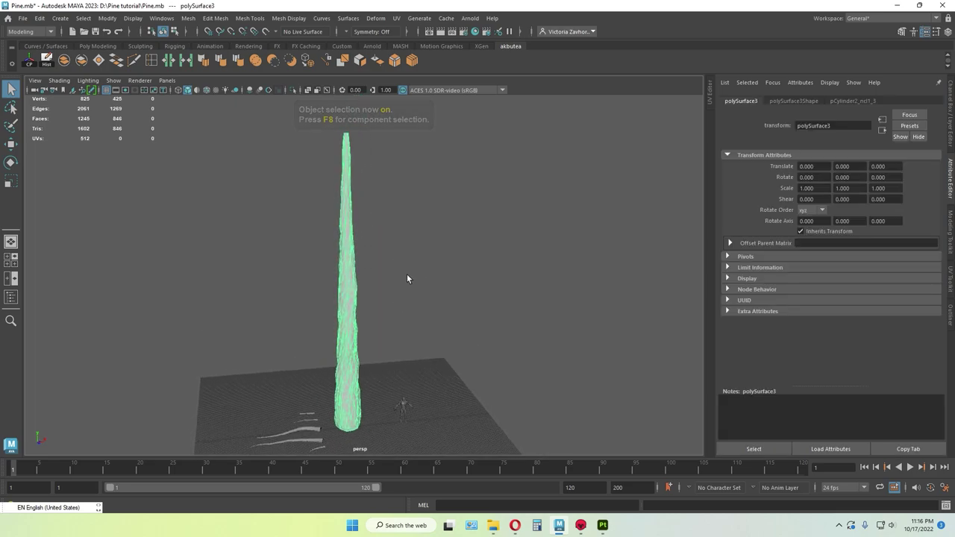
{"action": "key", "text": "F8"}
{"action": "left_click_drag", "start_coordinate": [422, 276], "coordinate": [402, 262], "text": "alt"}
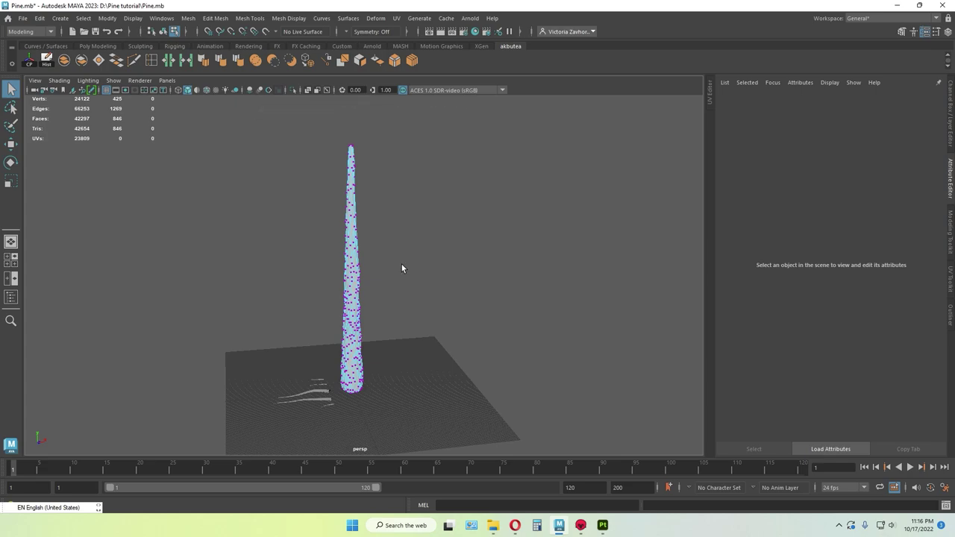
{"action": "left_click_drag", "start_coordinate": [392, 125], "coordinate": [299, 440]}
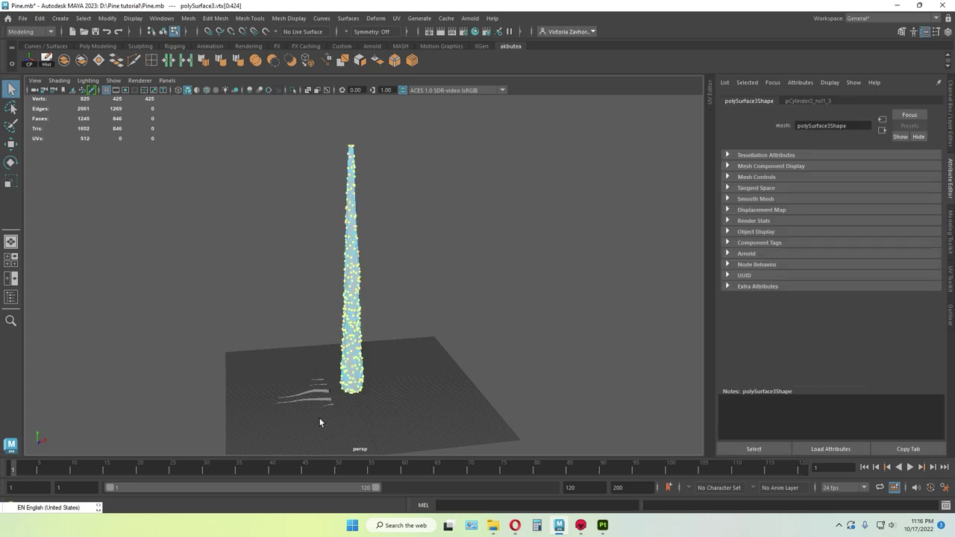
{"action": "right_click_drag", "start_coordinate": [421, 279], "coordinate": [472, 237], "text": "shift"}
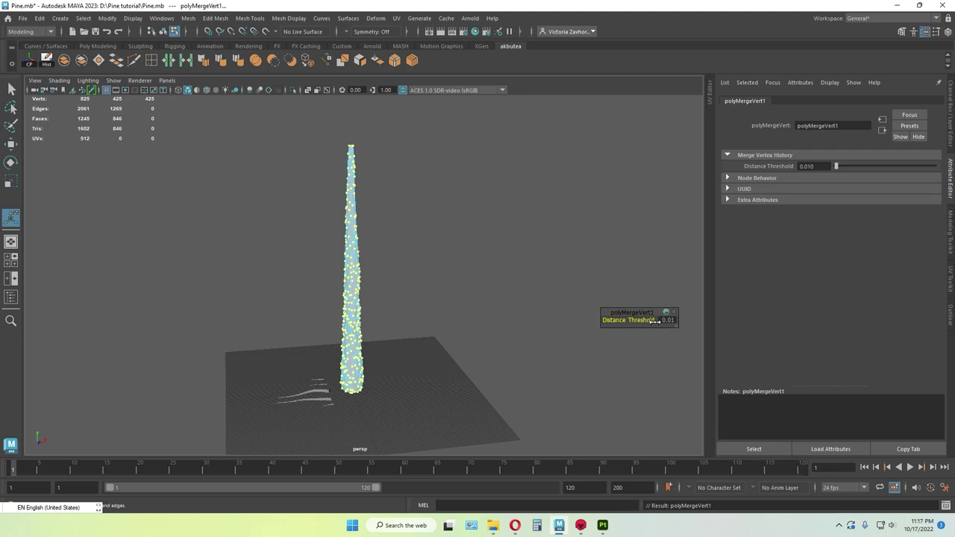
{"action": "left_click_drag", "start_coordinate": [655, 320], "coordinate": [685, 319]}
{"action": "scroll", "coordinate": [475, 396], "scroll_direction": "up", "scroll_amount": 3}
{"action": "left_click", "coordinate": [424, 367]}
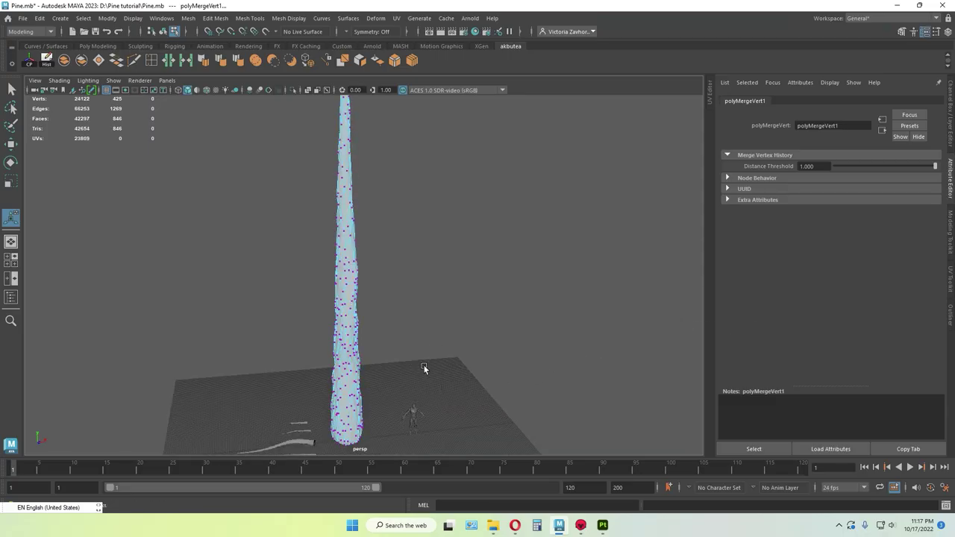
- Run mesh Cleanup on the sculpted trunk to remove nonmanifold geometry, with the Normals and geometry option, for selected objects only
{"action": "left_click_drag", "start_coordinate": [424, 367], "coordinate": [390, 371], "text": "alt"}
{"action": "key", "text": "F8"}
{"action": "scroll", "coordinate": [390, 368], "scroll_direction": "up", "scroll_amount": 3}
{"action": "left_click", "coordinate": [384, 356]}
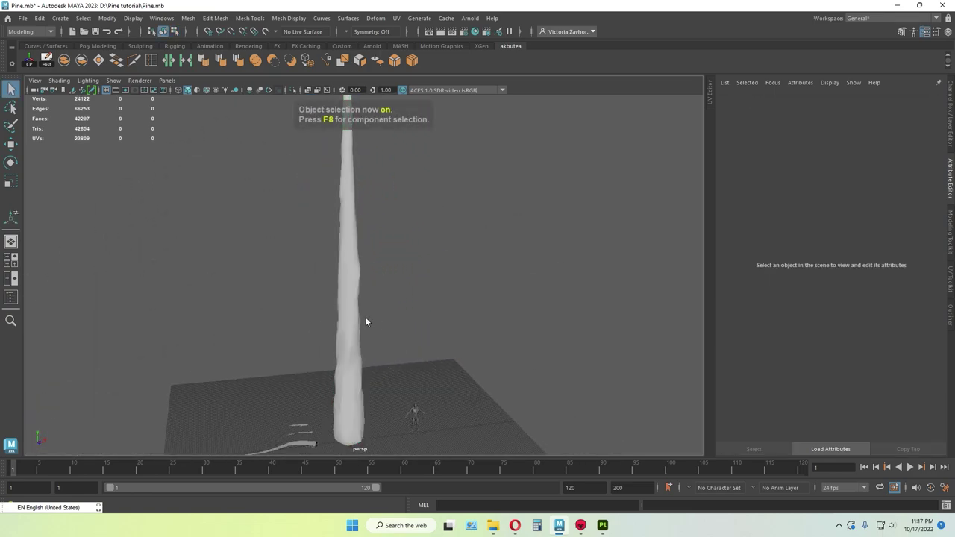
{"action": "left_click", "coordinate": [361, 312]}
{"action": "scroll", "coordinate": [362, 311], "scroll_direction": "down", "scroll_amount": 2}
{"action": "left_click_drag", "start_coordinate": [384, 274], "coordinate": [398, 263], "text": "alt"}
{"action": "middle_click_drag", "start_coordinate": [399, 262], "coordinate": [385, 276], "text": "alt"}
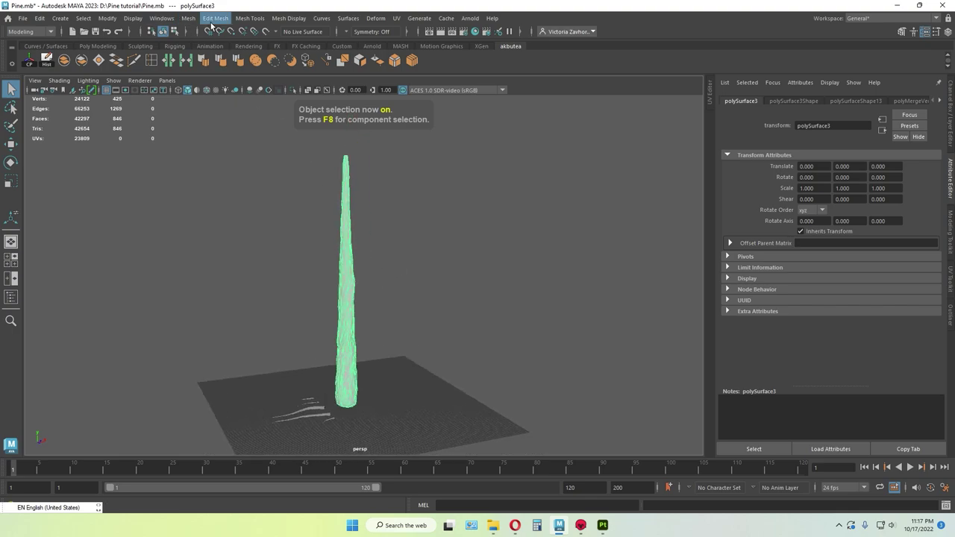
{"action": "left_click", "coordinate": [188, 18]}
{"action": "left_click", "coordinate": [215, 239]}
{"action": "left_click_drag", "start_coordinate": [378, 314], "coordinate": [363, 314], "text": "alt"}
{"action": "left_click", "coordinate": [162, 18]}
{"action": "mouse_move", "coordinate": [187, 18]}
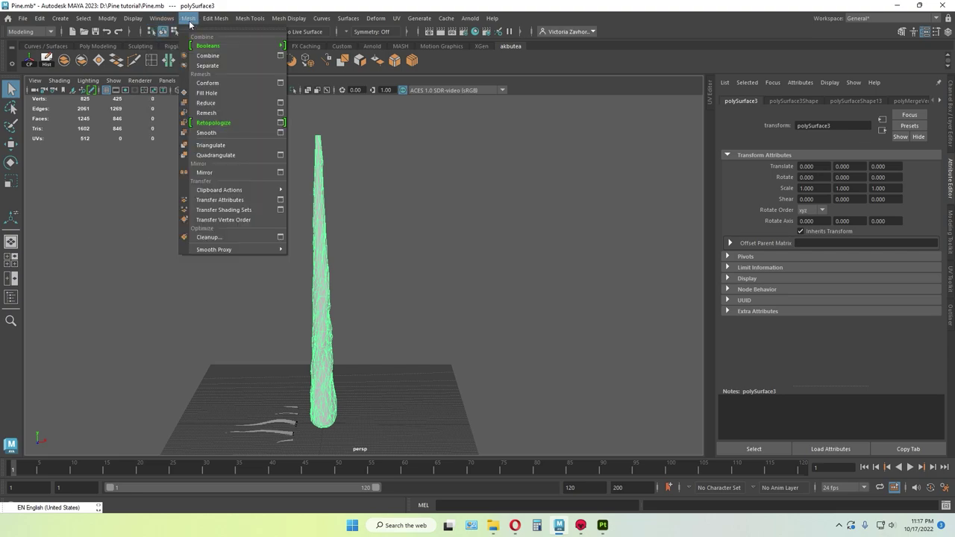
{"action": "left_click", "coordinate": [278, 238]}
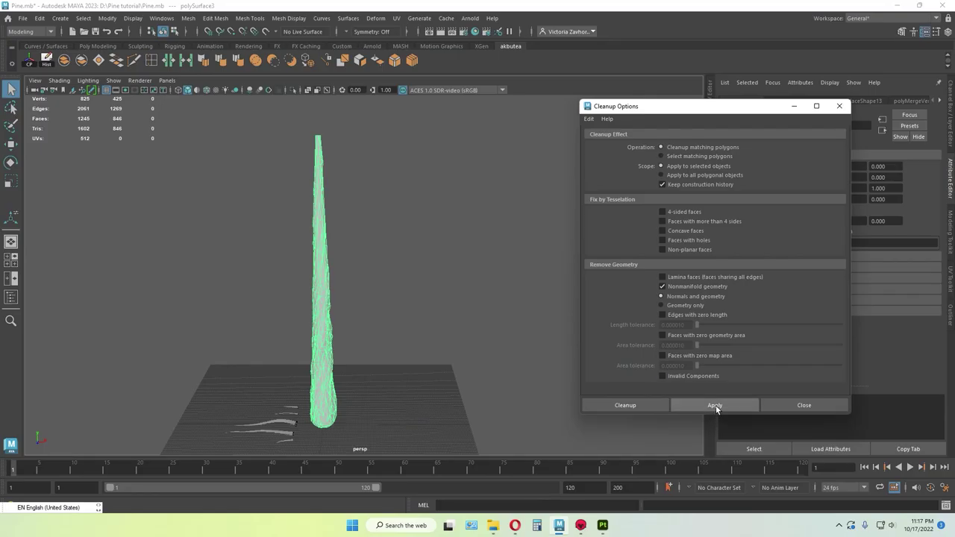
{"action": "left_click", "coordinate": [713, 405]}
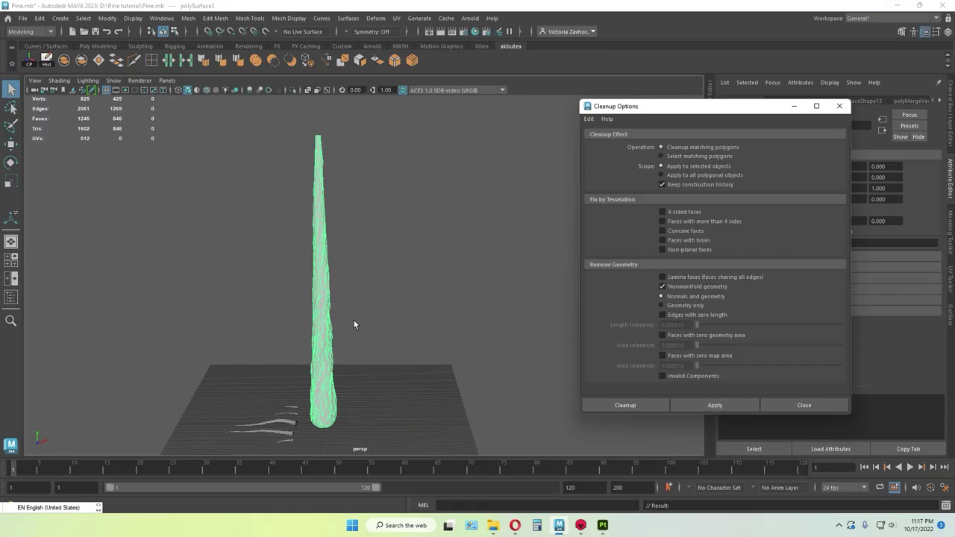
{"action": "left_click", "coordinate": [839, 106]}
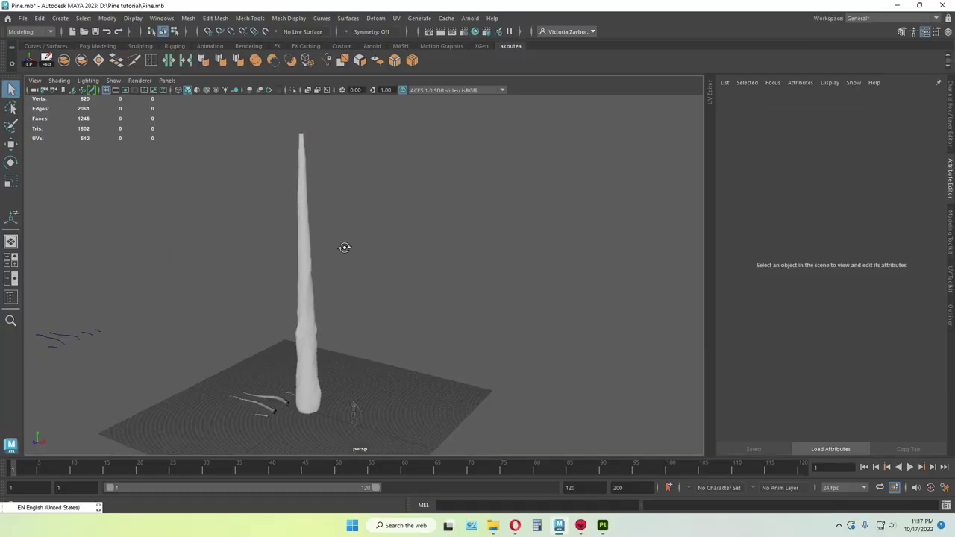
{"action": "left_click_drag", "start_coordinate": [341, 247], "coordinate": [309, 256], "text": "alt"}
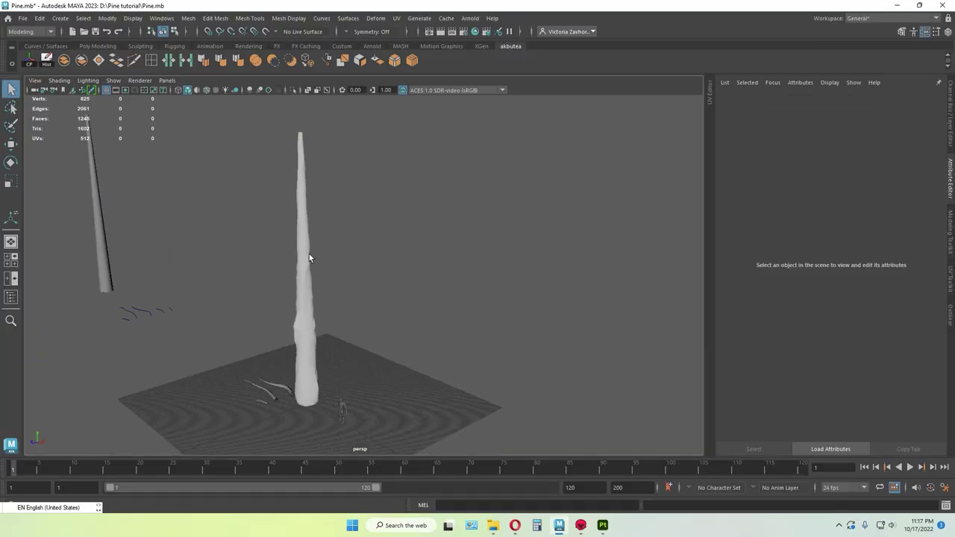
- Select the sculpted trunk and soften all of its edges
{"action": "left_click", "coordinate": [309, 256]}
{"action": "left_click_drag", "start_coordinate": [340, 299], "coordinate": [392, 294], "text": "alt"}
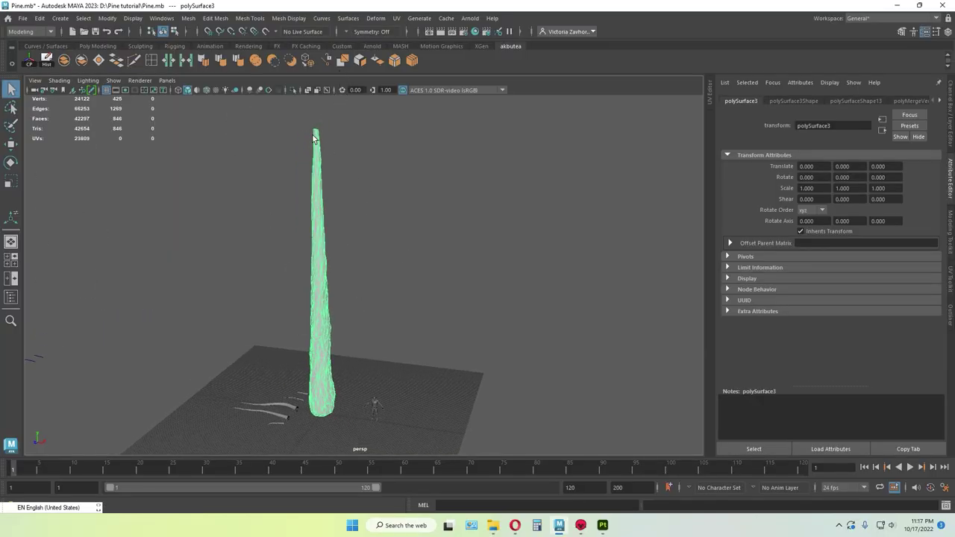
{"action": "left_click", "coordinate": [222, 62]}
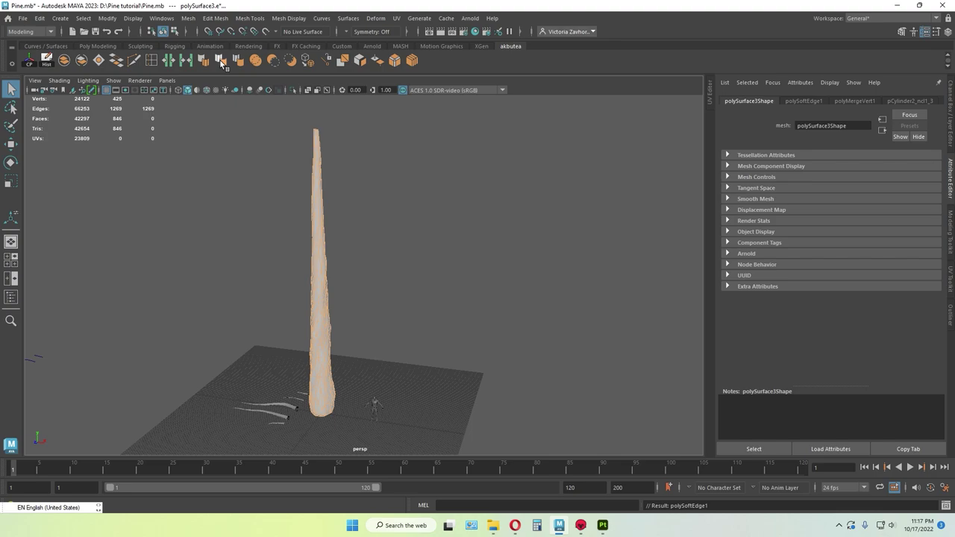
{"action": "left_click", "coordinate": [249, 18]}
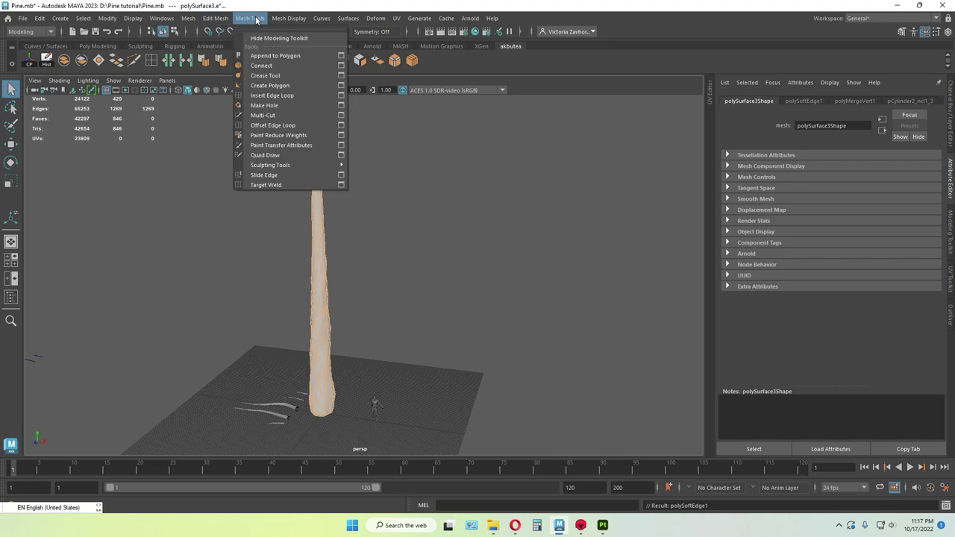
{"action": "mouse_move", "coordinate": [300, 21]}
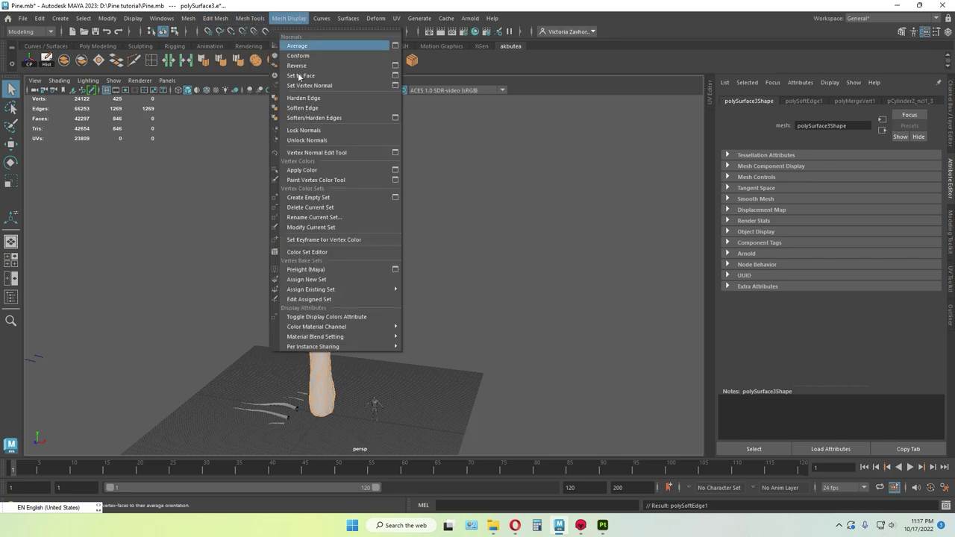
{"action": "left_click", "coordinate": [297, 108]}
{"action": "left_click", "coordinate": [358, 317]}
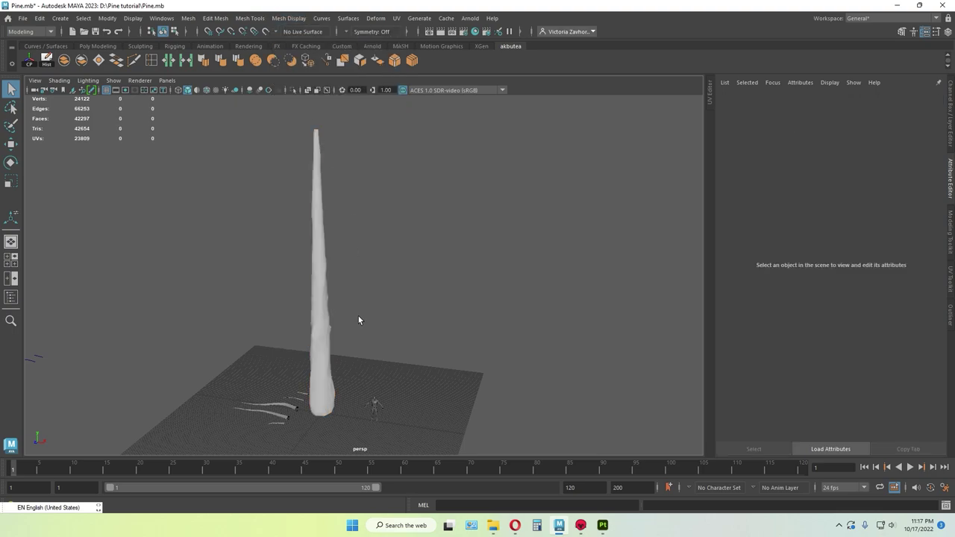
{"action": "left_click_drag", "start_coordinate": [358, 316], "coordinate": [336, 313], "text": "alt"}
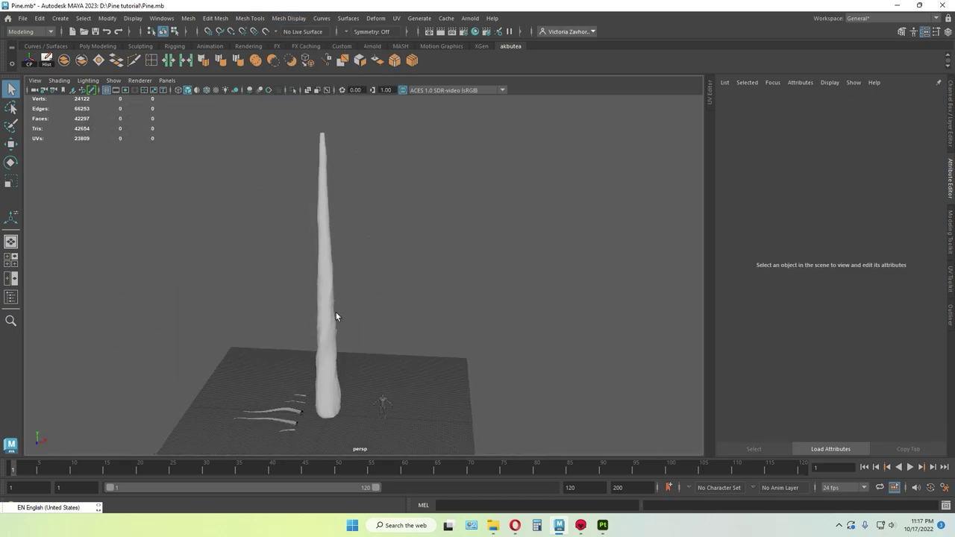
- Open the UV Editor for the sculpted trunk and apply a Cylindrical UV projection to it
{"action": "left_click", "coordinate": [337, 316]}
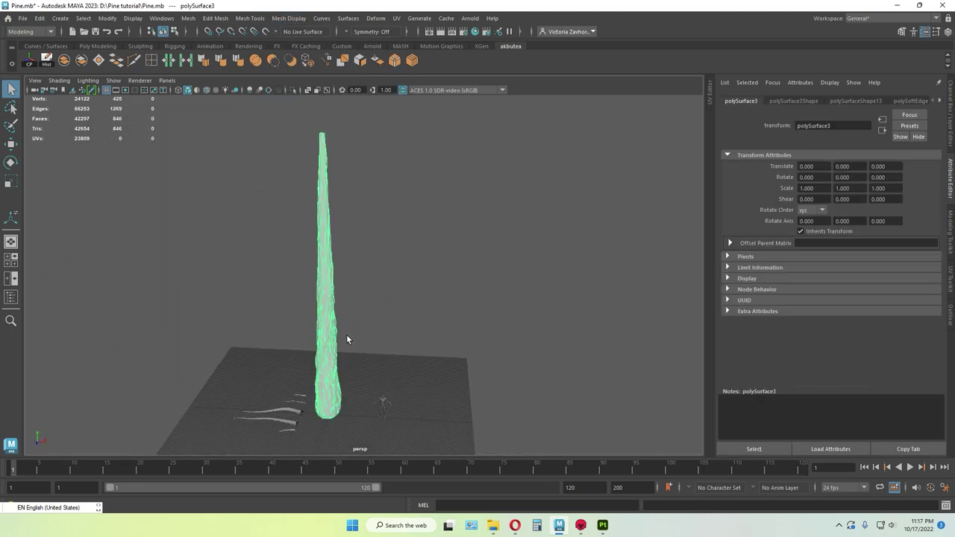
{"action": "left_click", "coordinate": [710, 99]}
{"action": "left_click", "coordinate": [281, 302]}
{"action": "middle_click_drag", "start_coordinate": [210, 345], "coordinate": [266, 330], "text": "alt"}
{"action": "scroll", "coordinate": [266, 330], "scroll_direction": "up", "scroll_amount": 5}
{"action": "left_click_drag", "start_coordinate": [283, 315], "coordinate": [320, 306], "text": "alt"}
{"action": "left_click", "coordinate": [319, 308]}
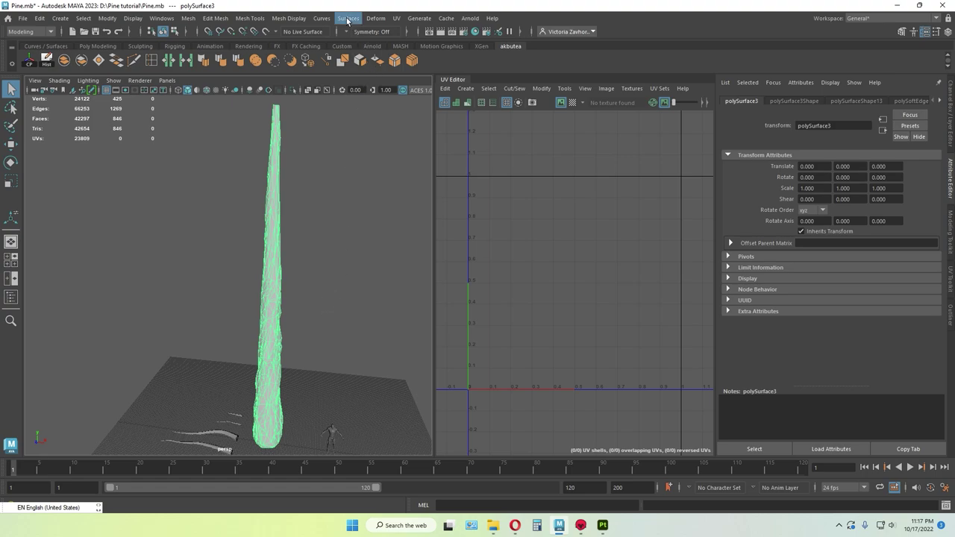
{"action": "left_click", "coordinate": [396, 18]}
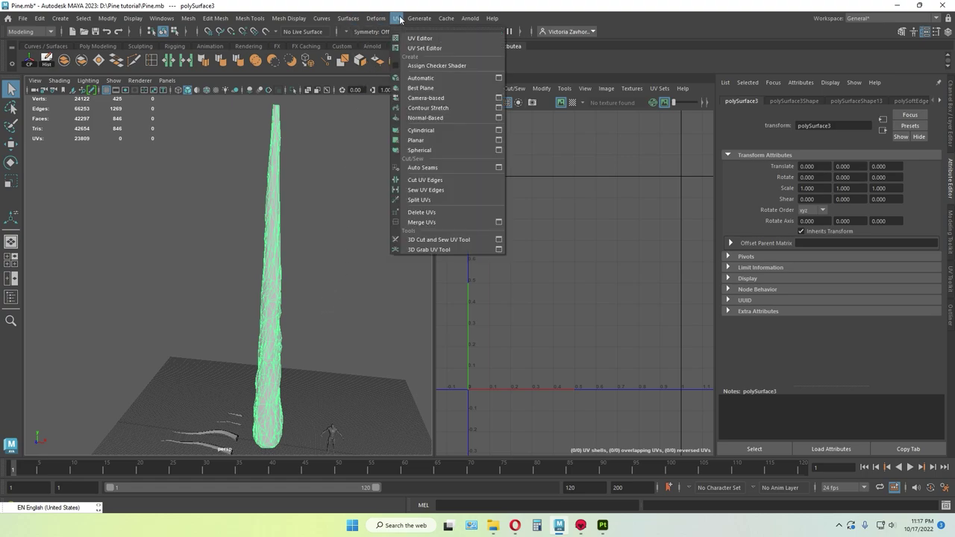
{"action": "left_click", "coordinate": [421, 133]}
{"action": "scroll", "coordinate": [515, 199], "scroll_direction": "down", "scroll_amount": 5}
- Select the trunk's whole projected UV shell and unfold it
{"action": "left_click", "coordinate": [511, 267]}
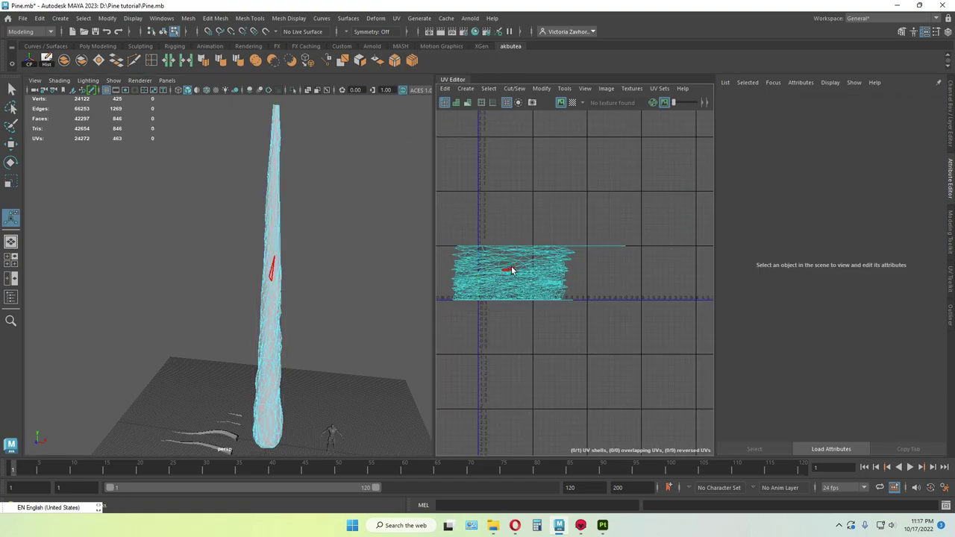
{"action": "right_click_drag", "start_coordinate": [534, 209], "coordinate": [536, 211]}
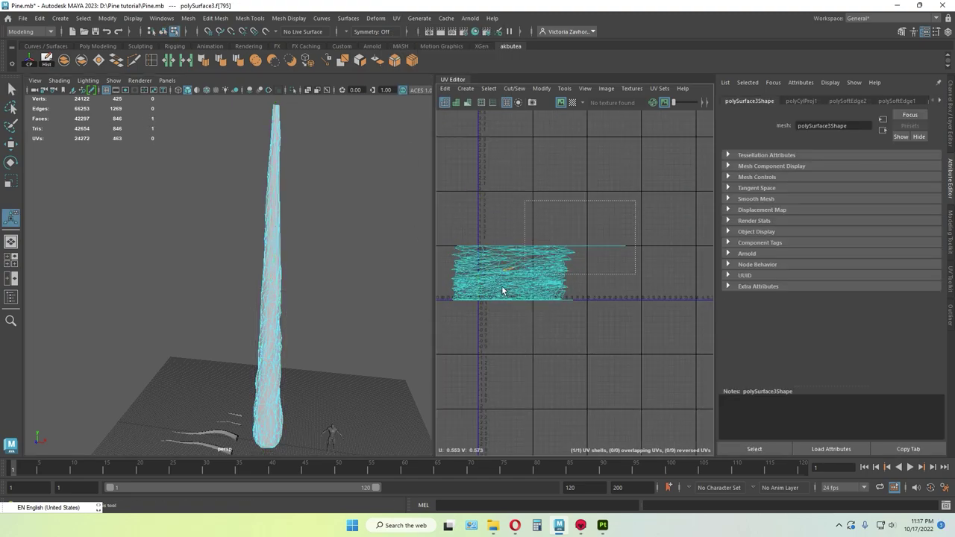
{"action": "left_click_drag", "start_coordinate": [503, 291], "coordinate": [450, 322]}
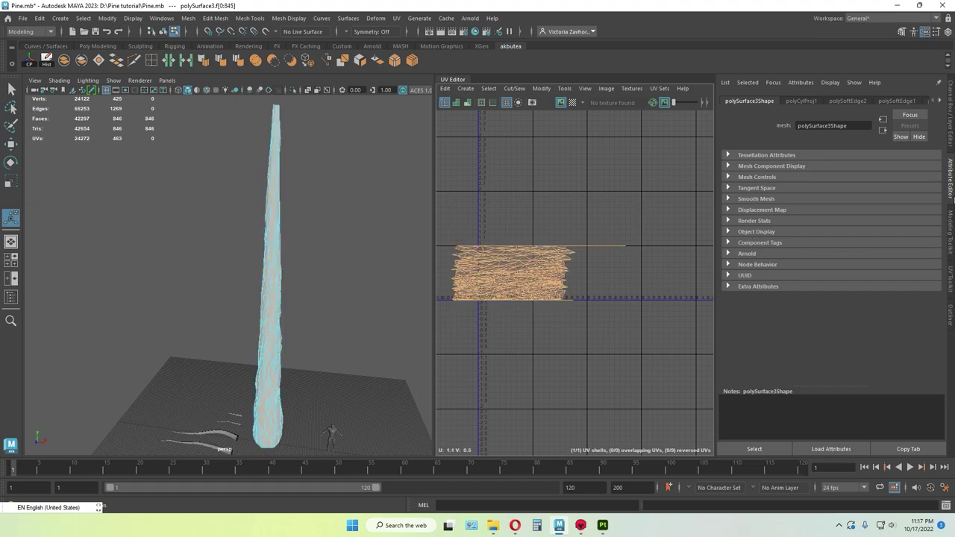
{"action": "left_click", "coordinate": [952, 290]}
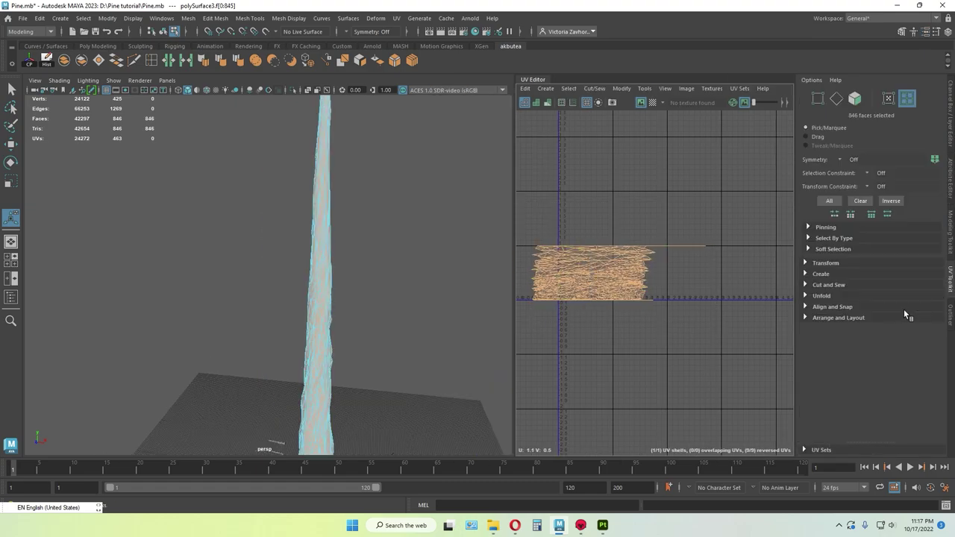
{"action": "left_click", "coordinate": [813, 296]}
{"action": "left_click", "coordinate": [825, 322]}
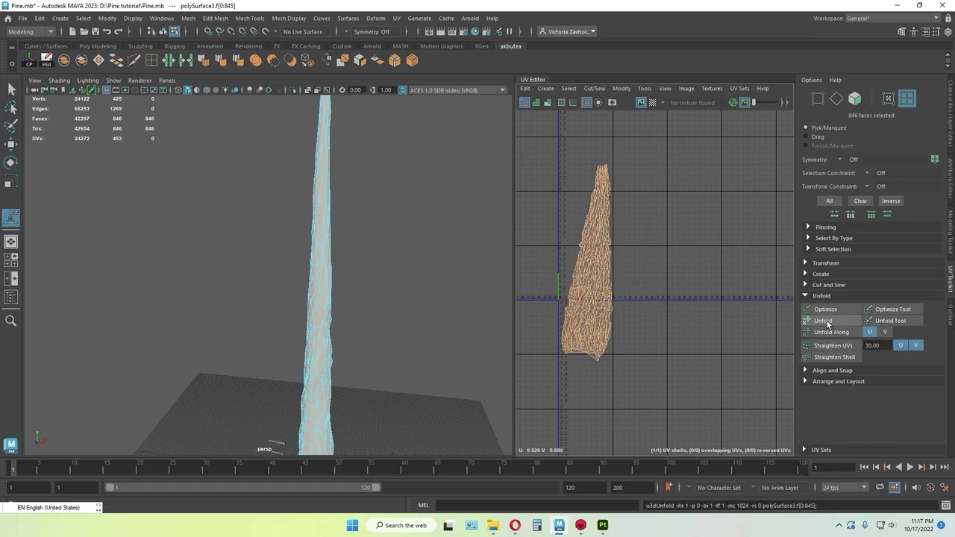
- Examine the unfolded trunk UV shell for its proportions, its outline and a suitable place to split it
{"action": "left_click", "coordinate": [649, 282]}
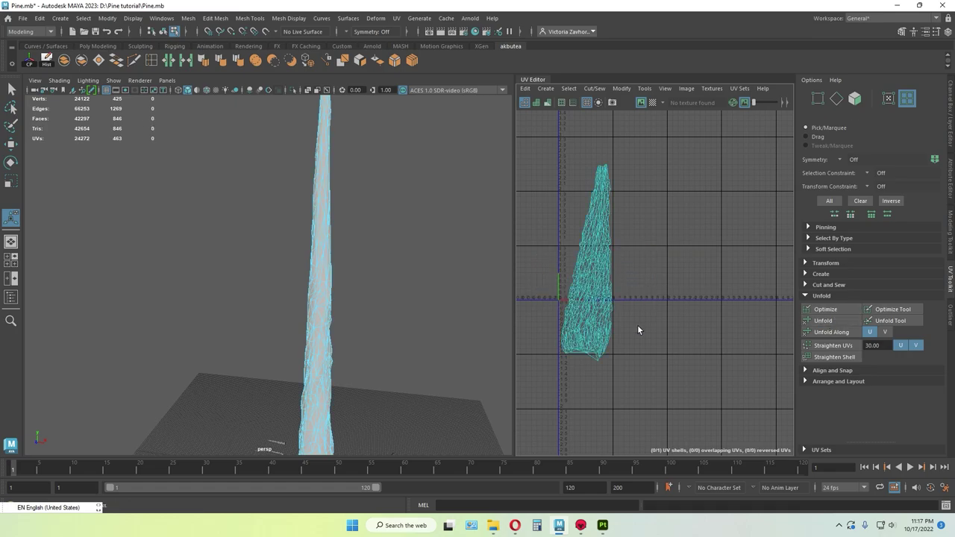
{"action": "scroll", "coordinate": [597, 329], "scroll_direction": "up", "scroll_amount": 2}
{"action": "scroll", "coordinate": [597, 329], "scroll_direction": "up", "scroll_amount": 2}
{"action": "left_click", "coordinate": [589, 282]}
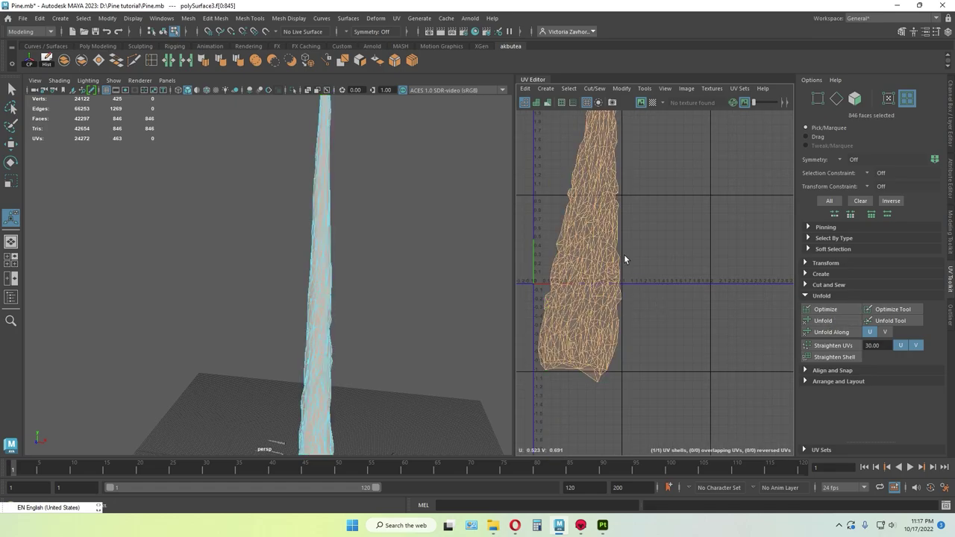
{"action": "middle_click_drag", "start_coordinate": [627, 259], "coordinate": [636, 307], "text": "alt"}
{"action": "key", "text": "F8"}
{"action": "left_click", "coordinate": [699, 313]}
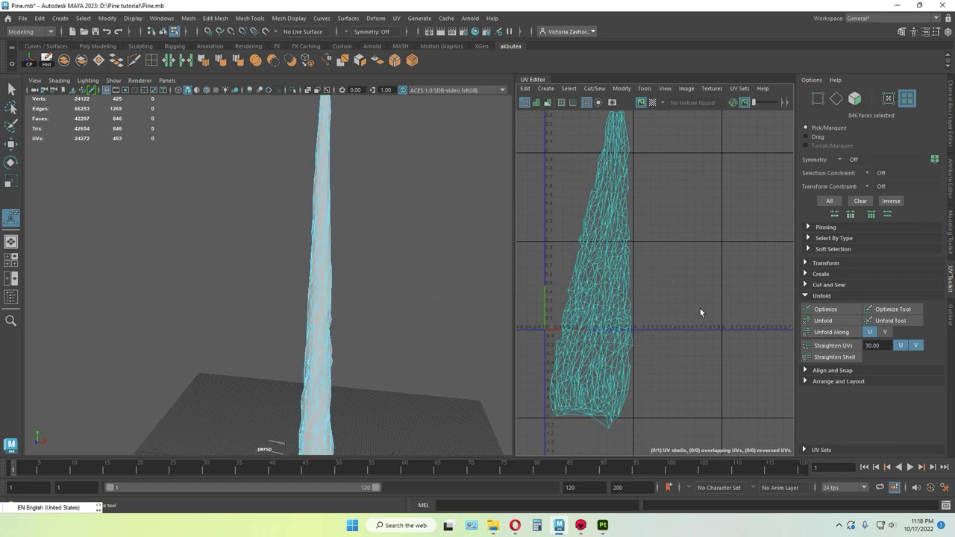
{"action": "scroll", "coordinate": [630, 286], "scroll_direction": "up", "scroll_amount": 3}
{"action": "scroll", "coordinate": [595, 278], "scroll_direction": "down", "scroll_amount": 4}
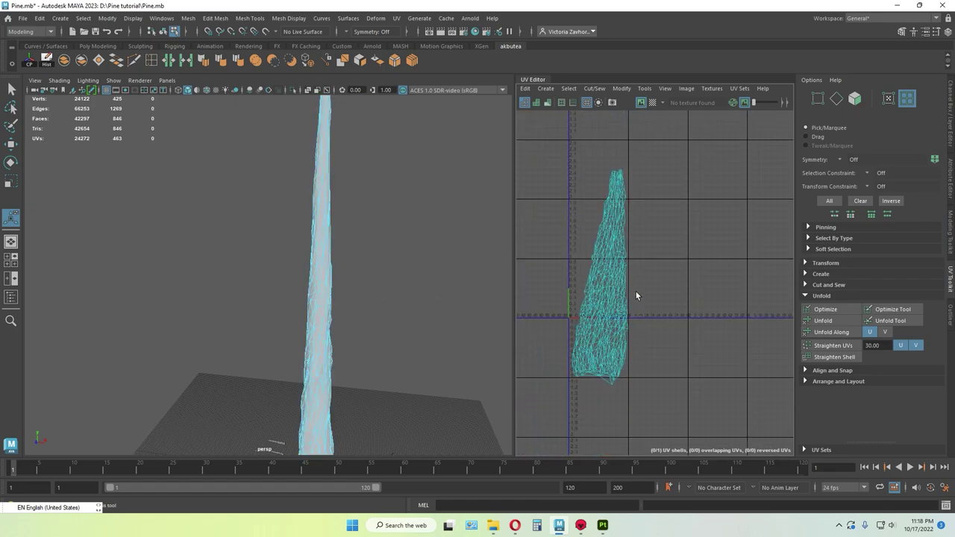
{"action": "scroll", "coordinate": [635, 281], "scroll_direction": "up", "scroll_amount": 5}
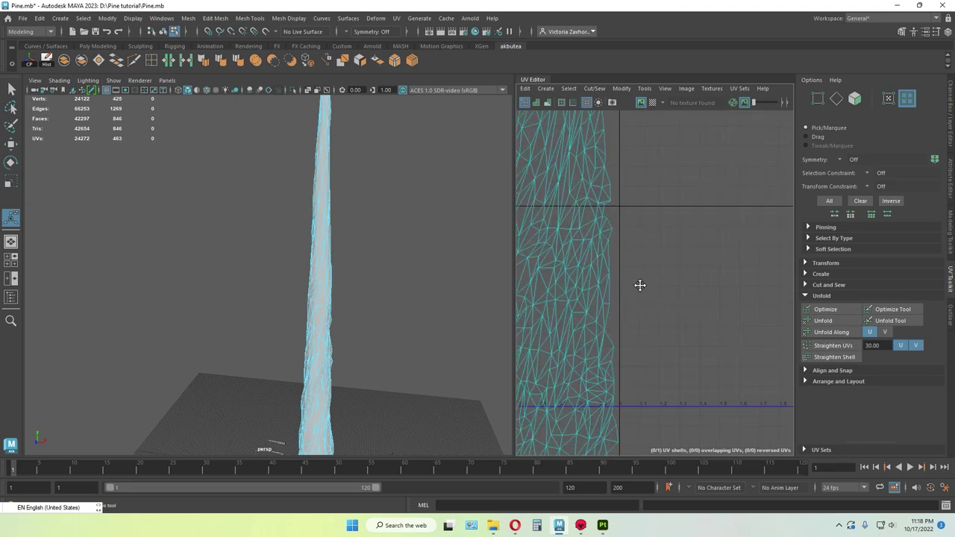
- Select a continuous row of edges across the middle of the trunk's UV shell and cut the UVs along it
{"action": "key", "text": "F10"}
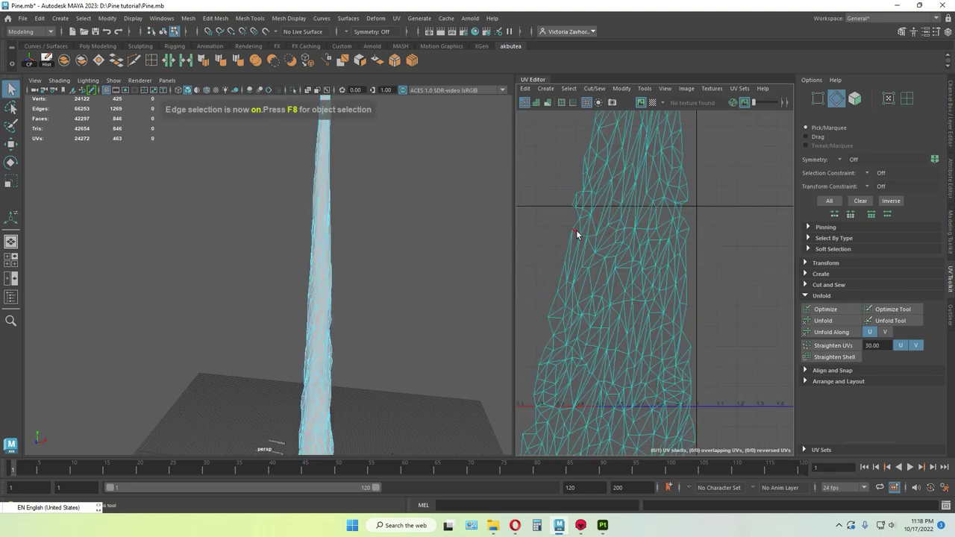
{"action": "left_click", "coordinate": [579, 236]}
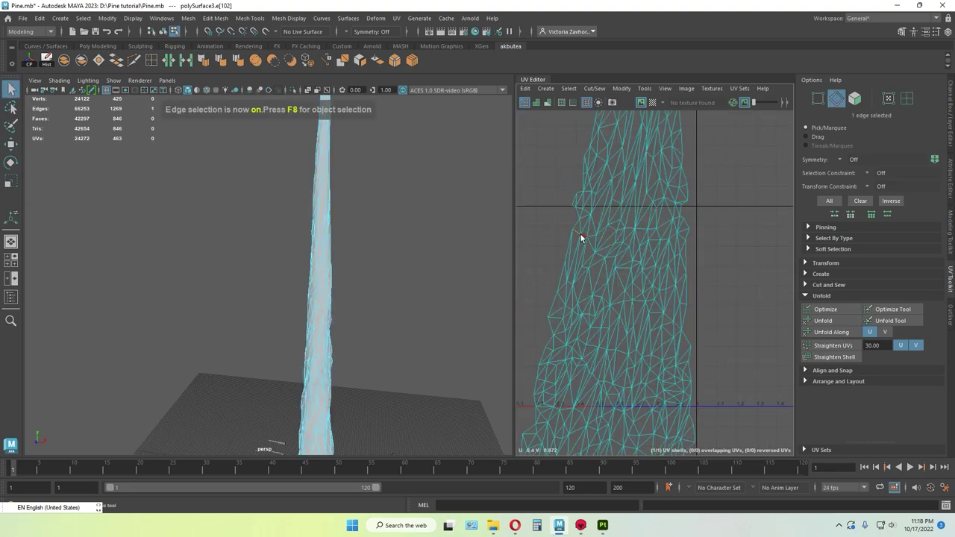
{"action": "left_click", "coordinate": [619, 221], "text": "shift"}
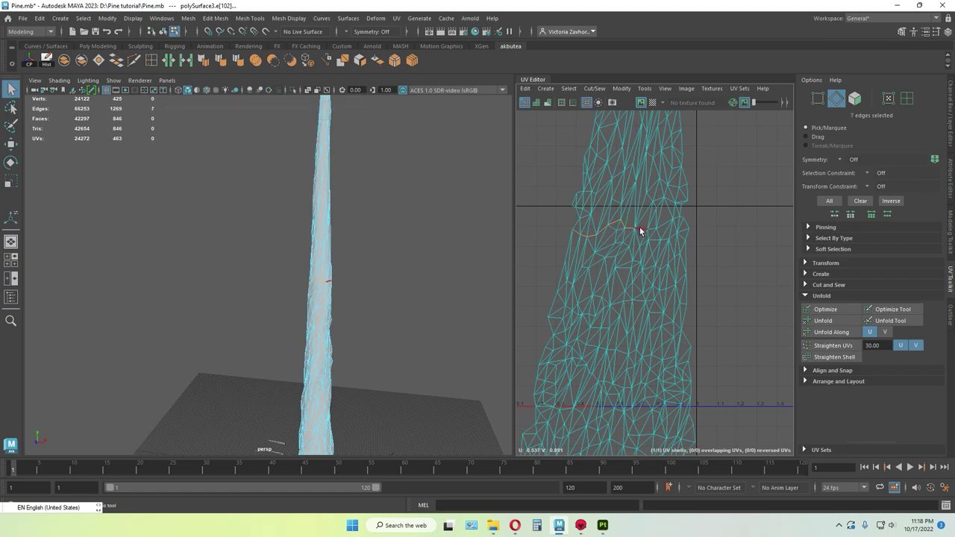
{"action": "left_click", "coordinate": [674, 223], "text": "shift"}
{"action": "key", "text": "ctrl+z"}
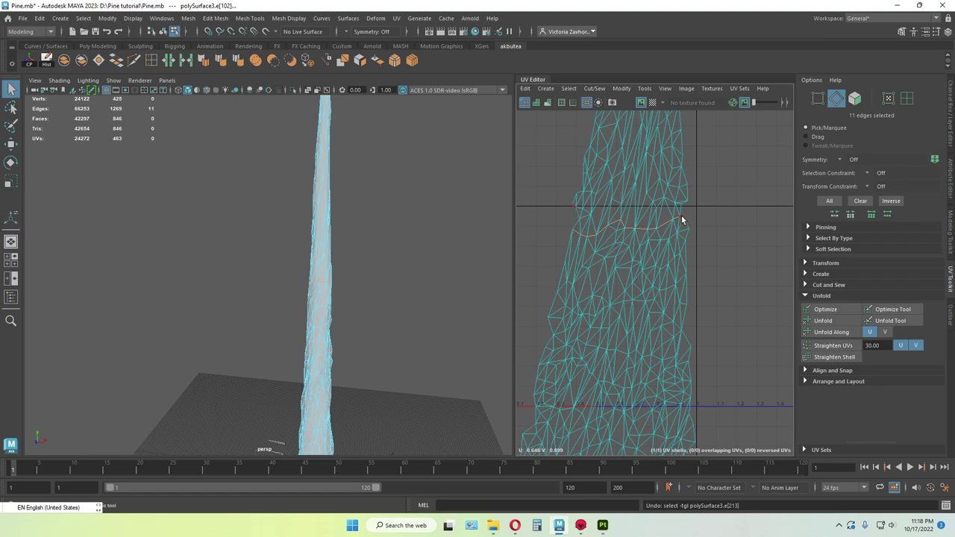
{"action": "left_click", "coordinate": [170, 63]}
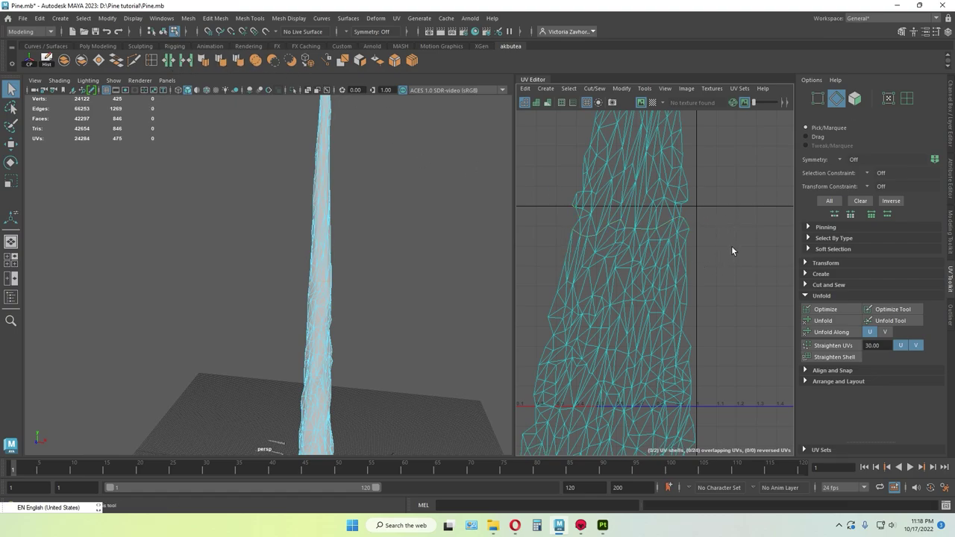
- Restore the selection of the crosswise seam edges, apply the UV cut to them again, and return to object selection
{"action": "key", "text": "ctrl+z"}
{"action": "scroll", "coordinate": [329, 347], "scroll_direction": "up", "scroll_amount": 5}
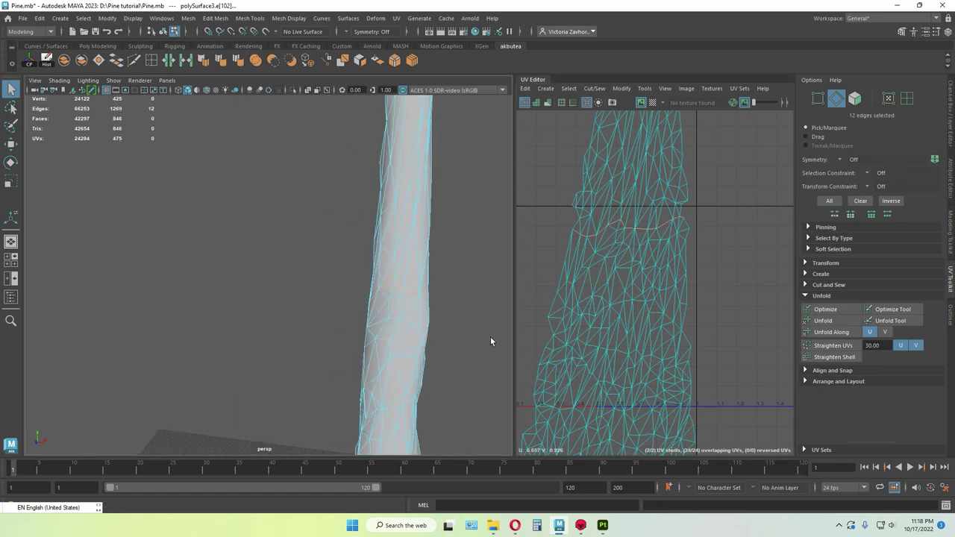
{"action": "left_click_drag", "start_coordinate": [490, 337], "coordinate": [453, 338], "text": "alt"}
{"action": "left_click", "coordinate": [169, 59]}
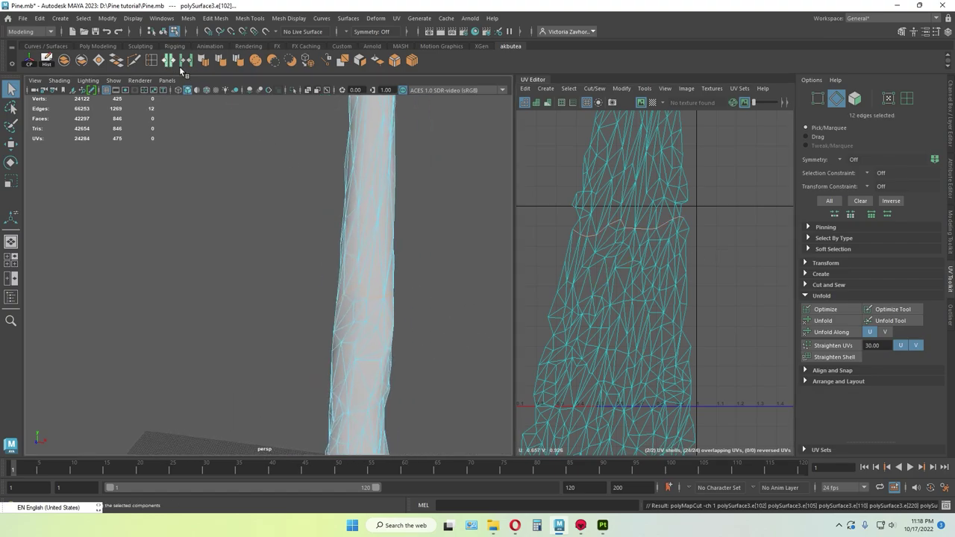
{"action": "right_click", "coordinate": [767, 202], "text": "shift"}
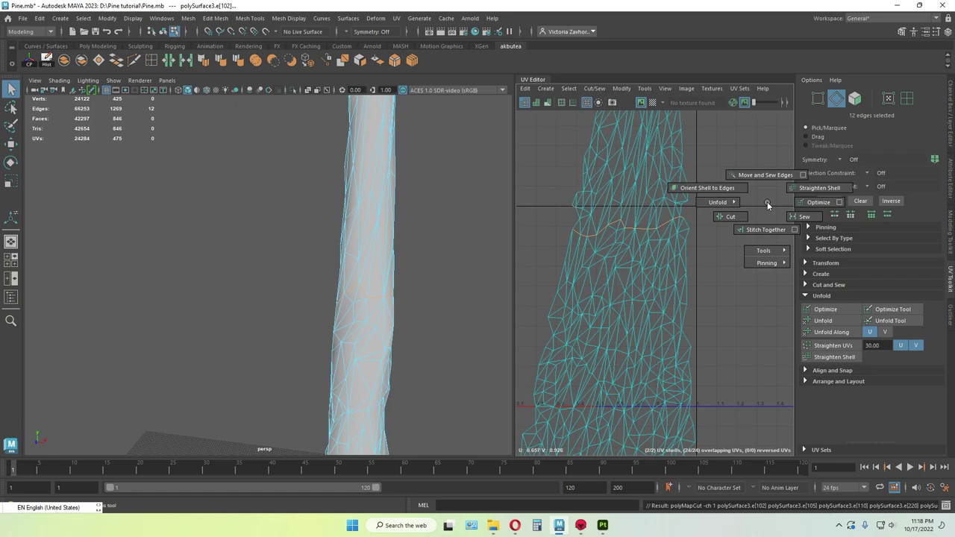
{"action": "left_click", "coordinate": [728, 216]}
{"action": "key", "text": "F8"}
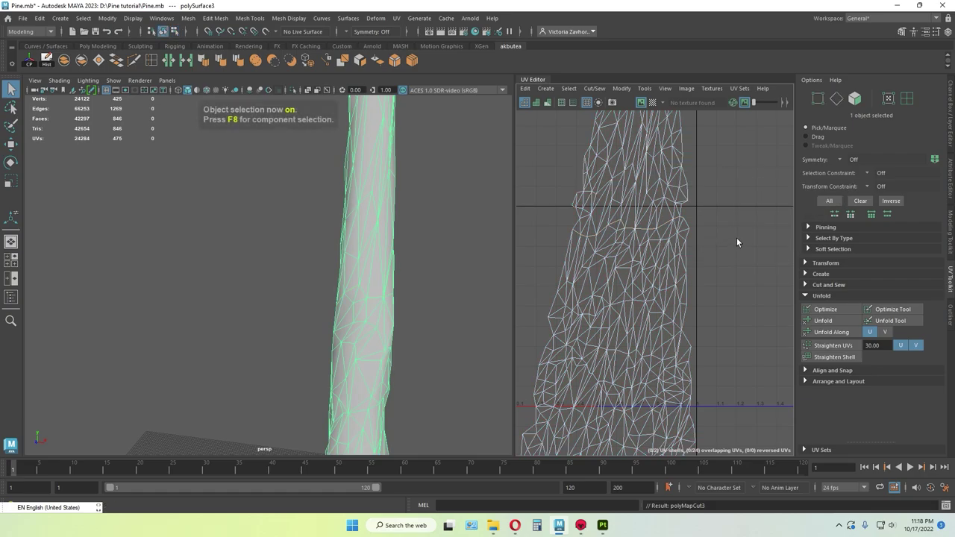
- Select both parts of the split trunk UV layout and unfold them
{"action": "scroll", "coordinate": [682, 336], "scroll_direction": "down", "scroll_amount": 5}
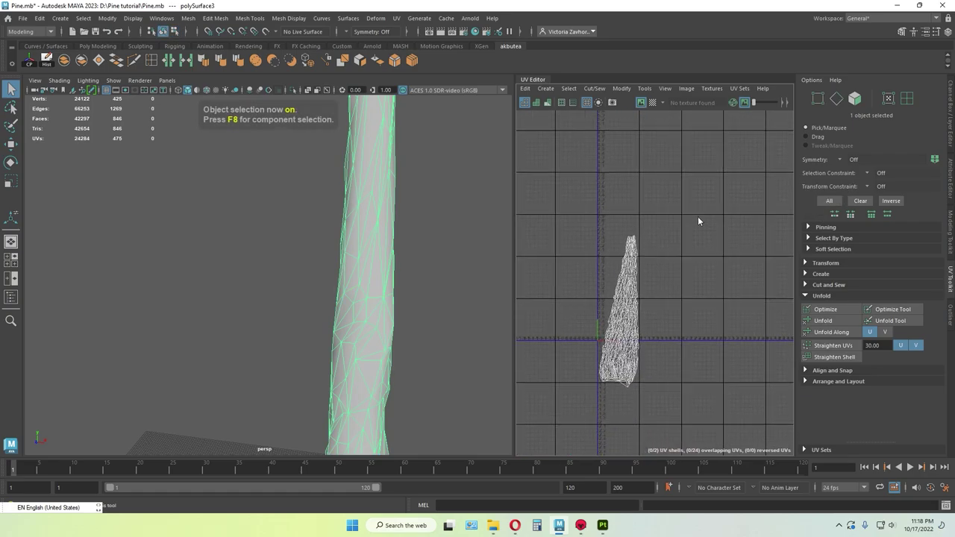
{"action": "right_click_drag", "start_coordinate": [698, 218], "coordinate": [659, 205]}
{"action": "left_click_drag", "start_coordinate": [576, 217], "coordinate": [684, 420]}
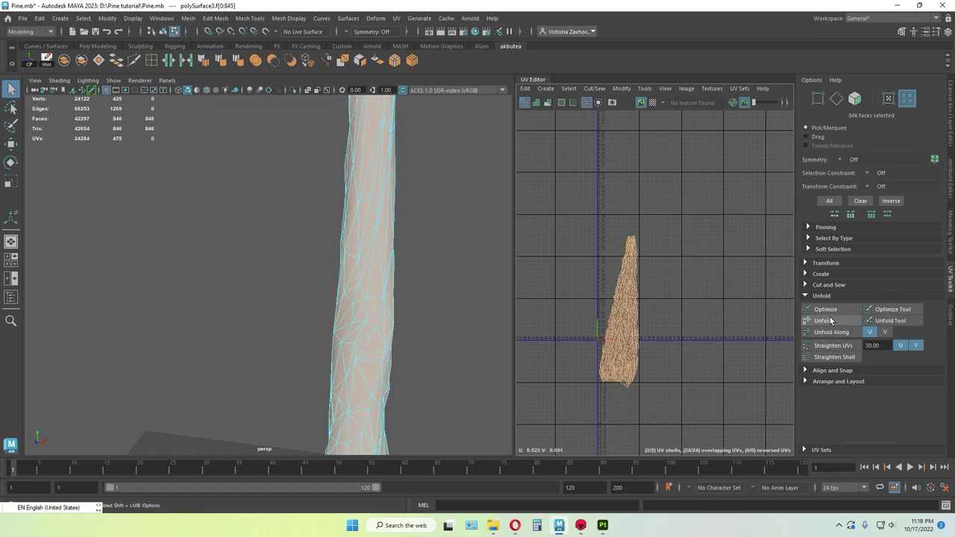
{"action": "left_click", "coordinate": [830, 320]}
{"action": "left_click", "coordinate": [689, 338]}
- Examine the split between the two unfolded UV shells and the trunk's surface from several sides
{"action": "scroll", "coordinate": [663, 368], "scroll_direction": "up", "scroll_amount": 5}
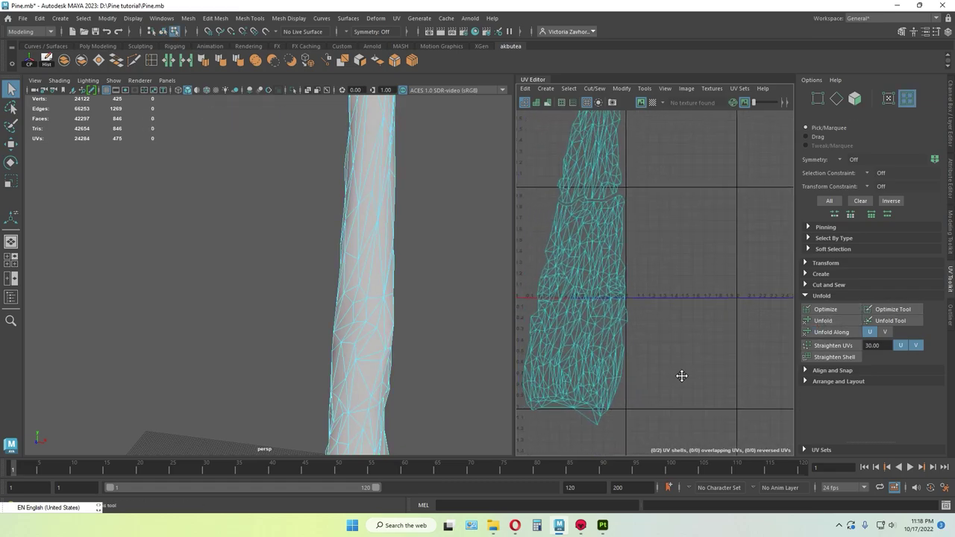
{"action": "middle_click_drag", "start_coordinate": [681, 375], "coordinate": [701, 391], "text": "alt"}
{"action": "scroll", "coordinate": [436, 335], "scroll_direction": "down", "scroll_amount": 5}
{"action": "left_click_drag", "start_coordinate": [363, 327], "coordinate": [399, 329], "text": "alt"}
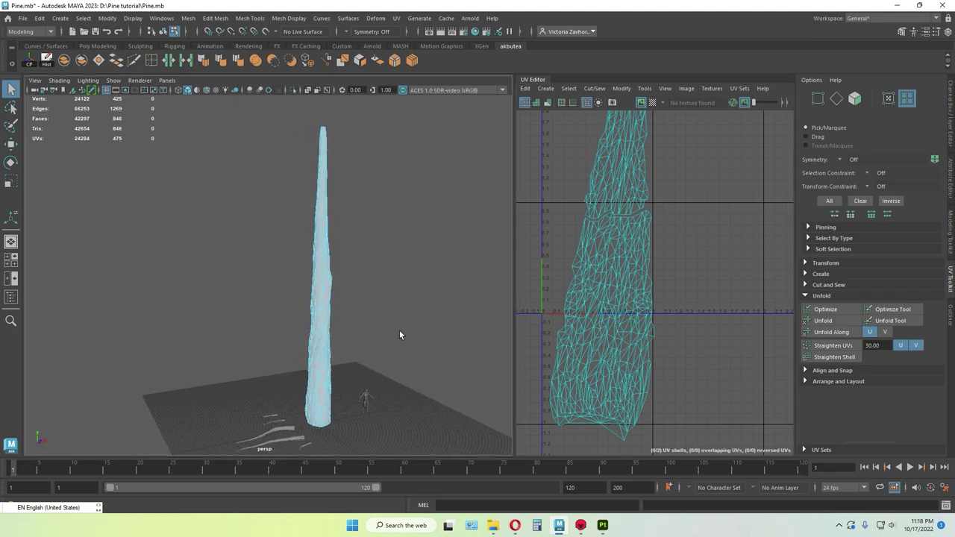
{"action": "scroll", "coordinate": [402, 333], "scroll_direction": "up", "scroll_amount": 4}
{"action": "left_click", "coordinate": [409, 352]}
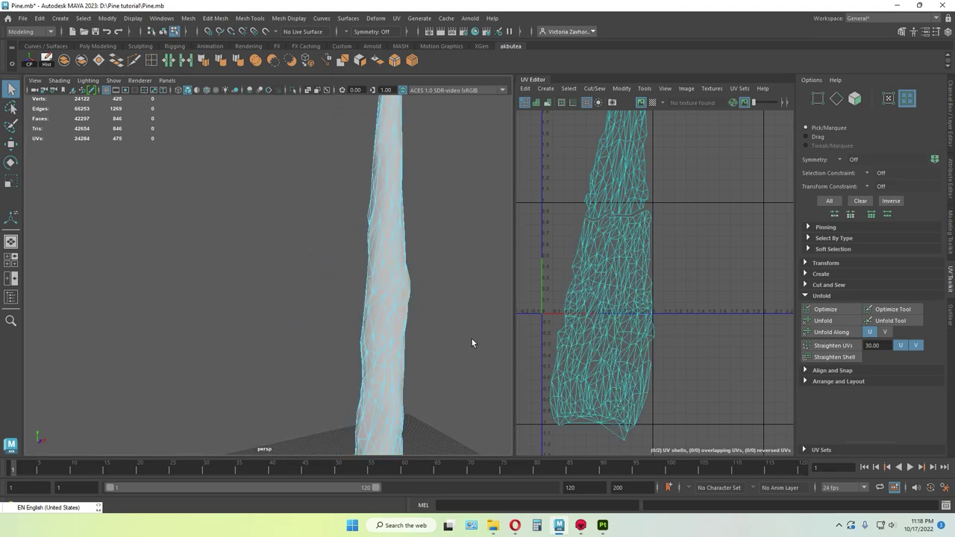
{"action": "left_click_drag", "start_coordinate": [472, 339], "coordinate": [428, 355], "text": "alt"}
{"action": "scroll", "coordinate": [458, 333], "scroll_direction": "down", "scroll_amount": 5}
{"action": "scroll", "coordinate": [424, 354], "scroll_direction": "down", "scroll_amount": 2}
{"action": "middle_click_drag", "start_coordinate": [407, 351], "coordinate": [430, 345], "text": "alt"}
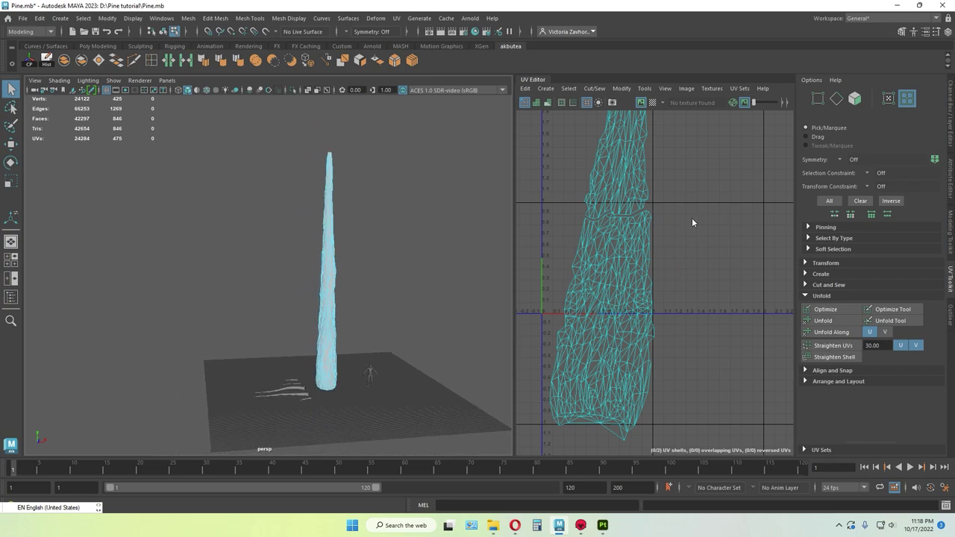
- Turn on the texture border display so the trunk's two UV shells are outlined in the UV layout and on the mesh
{"action": "right_click_drag", "start_coordinate": [691, 218], "coordinate": [656, 206]}
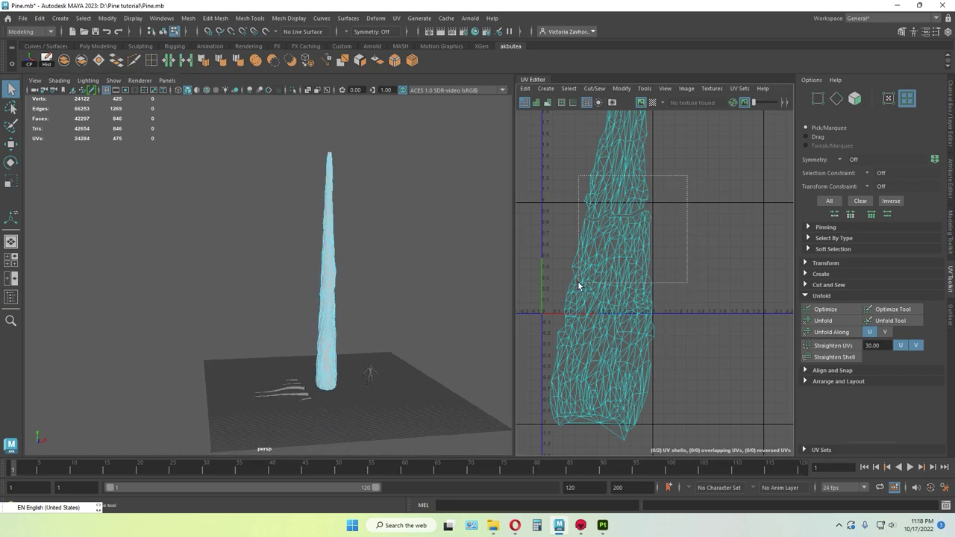
{"action": "left_click_drag", "start_coordinate": [578, 283], "coordinate": [577, 282]}
{"action": "left_click", "coordinate": [574, 103]}
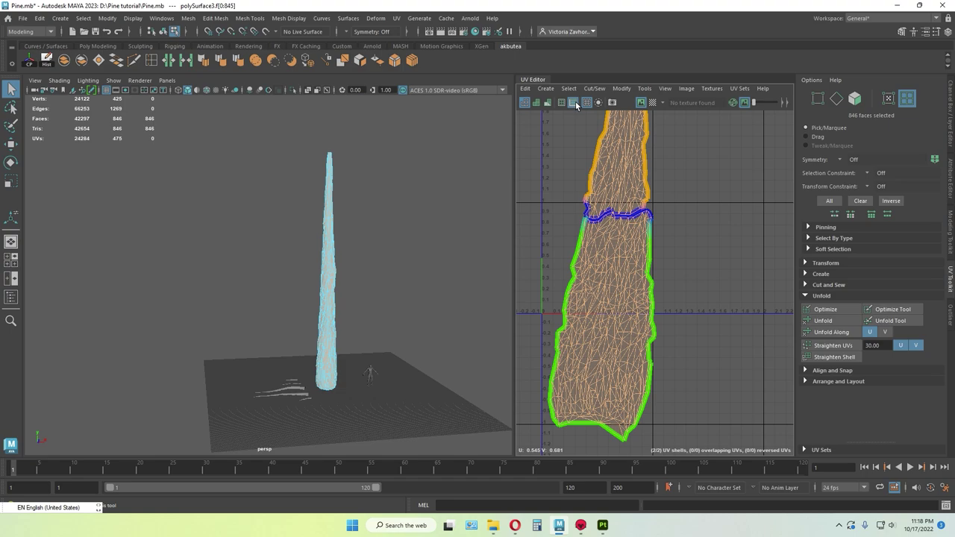
{"action": "left_click", "coordinate": [708, 269]}
{"action": "scroll", "coordinate": [422, 333], "scroll_direction": "up", "scroll_amount": 5}
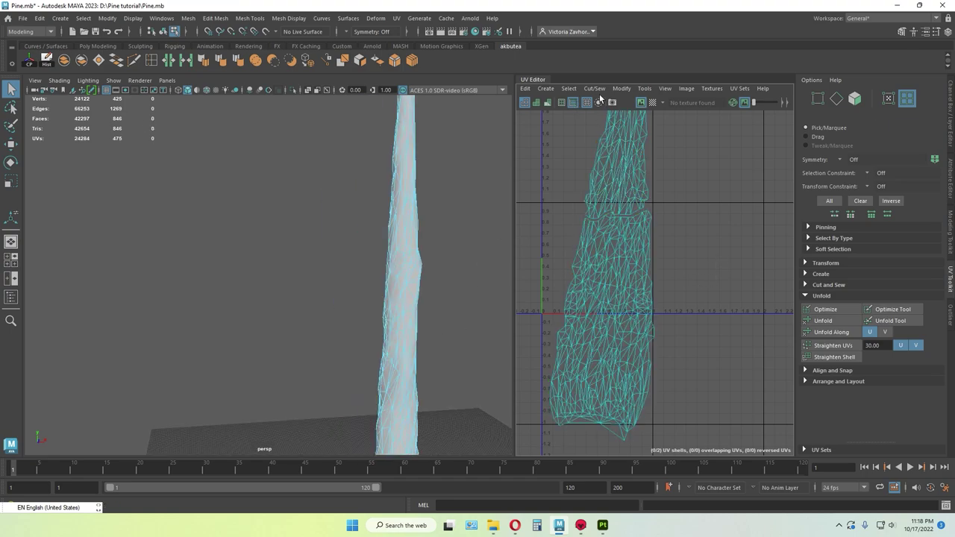
{"action": "left_click", "coordinate": [562, 103]}
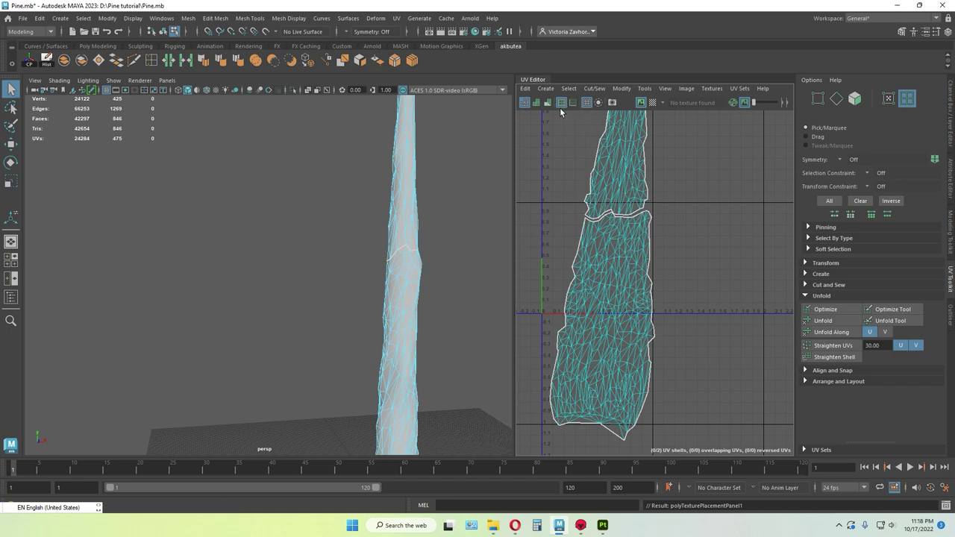
- Select the five branches lying beside the trunk and delete all of their existing UVs
{"action": "scroll", "coordinate": [470, 284], "scroll_direction": "down", "scroll_amount": 8}
{"action": "middle_click_drag", "start_coordinate": [372, 314], "coordinate": [383, 243], "text": "alt"}
{"action": "scroll", "coordinate": [383, 243], "scroll_direction": "up", "scroll_amount": 7}
{"action": "left_click_drag", "start_coordinate": [346, 365], "coordinate": [413, 380], "text": "alt"}
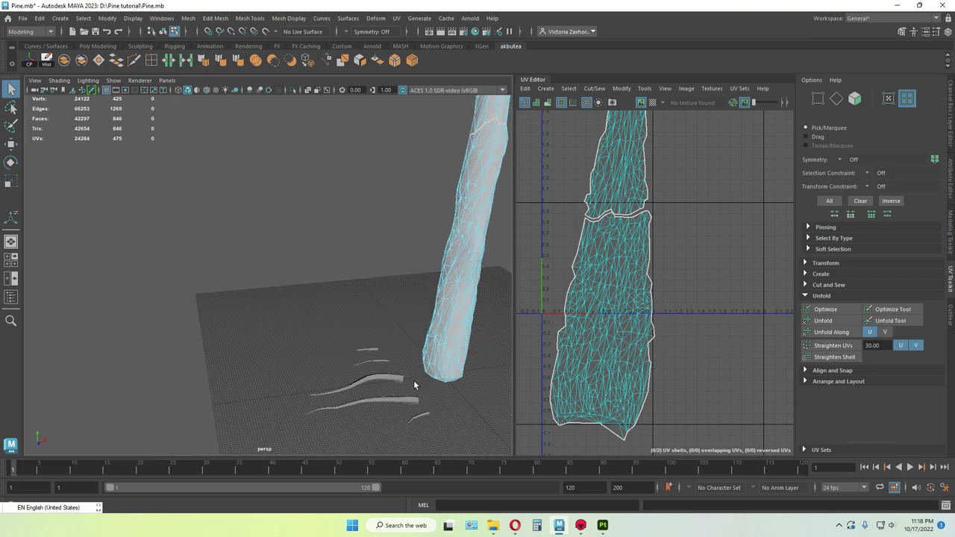
{"action": "middle_click_drag", "start_coordinate": [413, 380], "coordinate": [364, 300], "text": "alt"}
{"action": "mouse_move", "coordinate": [243, 250]}
{"action": "left_mouse_down"}
{"action": "mouse_move", "coordinate": [358, 368]}
{"action": "mouse_move", "coordinate": [363, 331]}
{"action": "mouse_move", "coordinate": [399, 332]}
{"action": "left_mouse_up"}
{"action": "right_click_drag", "start_coordinate": [636, 171], "coordinate": [587, 160]}
{"action": "left_click_drag", "start_coordinate": [628, 172], "coordinate": [531, 333]}
{"action": "left_click", "coordinate": [531, 333]}
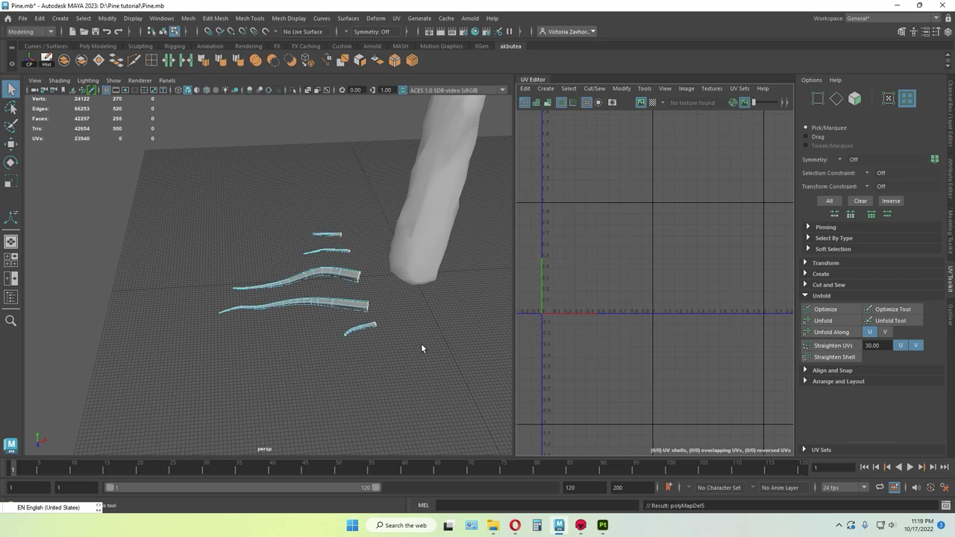
- Select the five branches as objects and create new UVs for them with a camera-based projection
{"action": "key", "text": "F8"}
{"action": "left_click", "coordinate": [278, 216]}
{"action": "left_click_drag", "start_coordinate": [237, 191], "coordinate": [362, 358]}
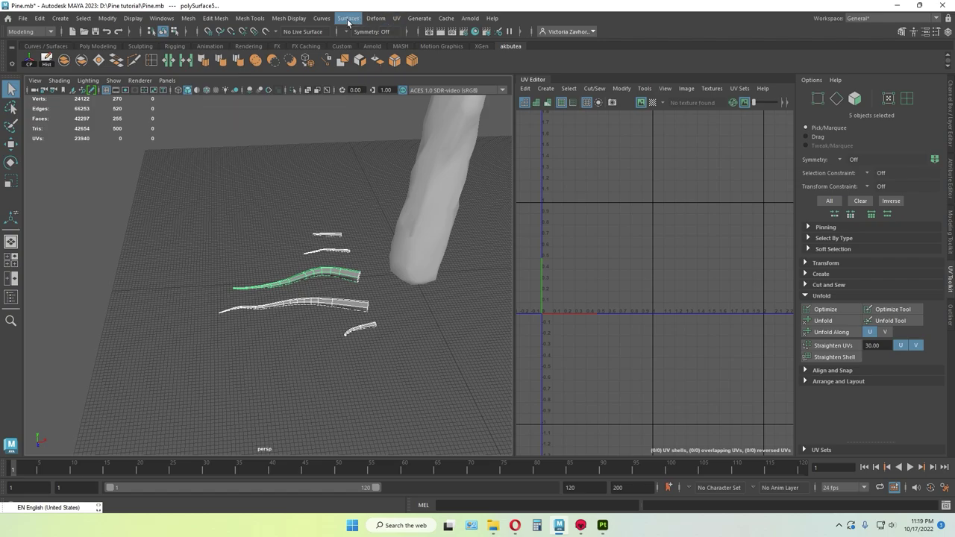
{"action": "left_click", "coordinate": [396, 18]}
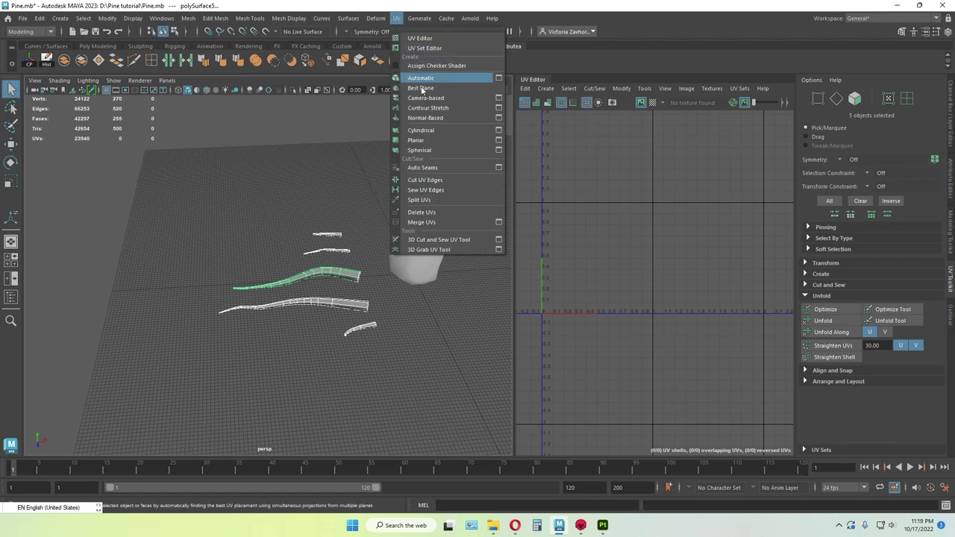
{"action": "left_click", "coordinate": [429, 105]}
{"action": "scroll", "coordinate": [376, 332], "scroll_direction": "up", "scroll_amount": 3}
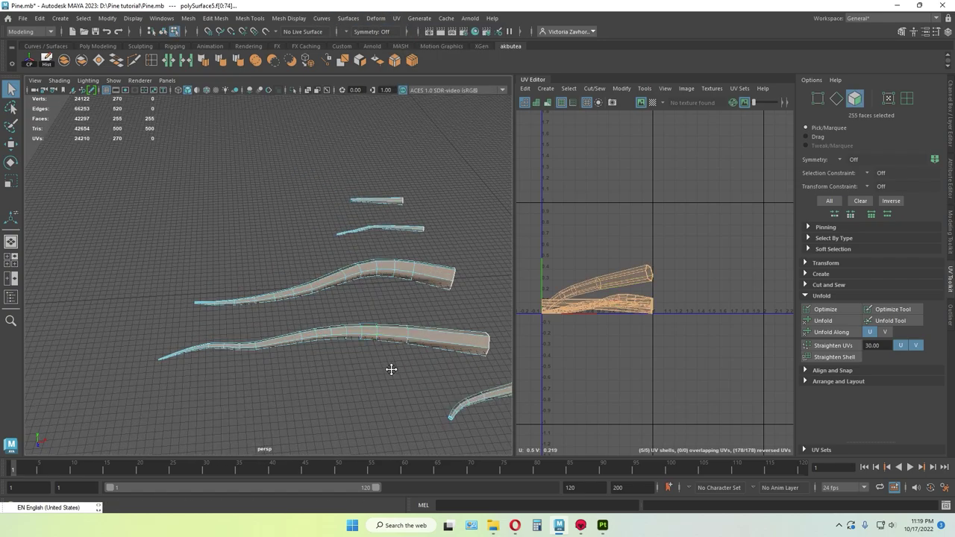
- Select the edge loop around the tip cap of the longest, frontmost long branch and cut its UVs there
{"action": "scroll", "coordinate": [356, 365], "scroll_direction": "down", "scroll_amount": 1}
{"action": "key", "text": "F10"}
{"action": "left_click_drag", "start_coordinate": [365, 365], "coordinate": [324, 313], "text": "alt"}
{"action": "scroll", "coordinate": [245, 345], "scroll_direction": "up", "scroll_amount": 6}
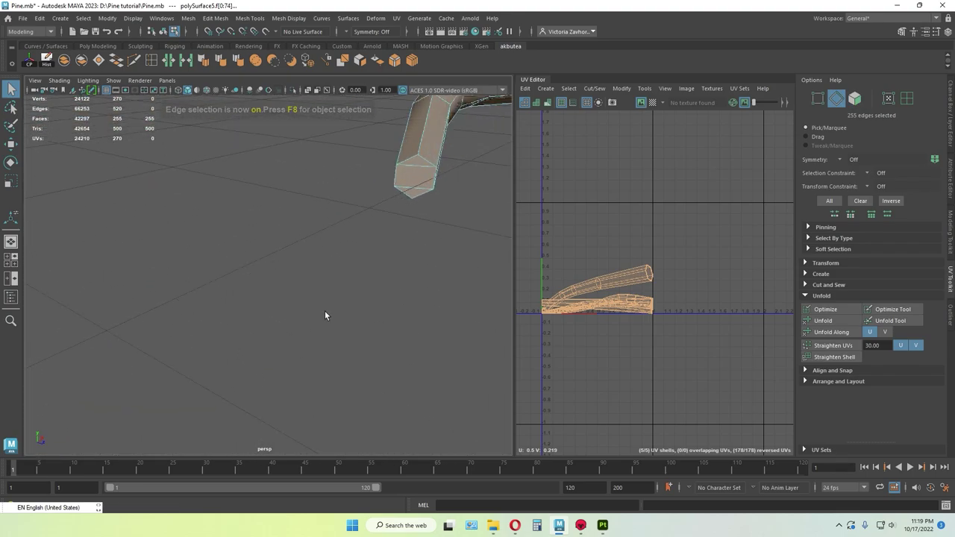
{"action": "left_click", "coordinate": [426, 163]}
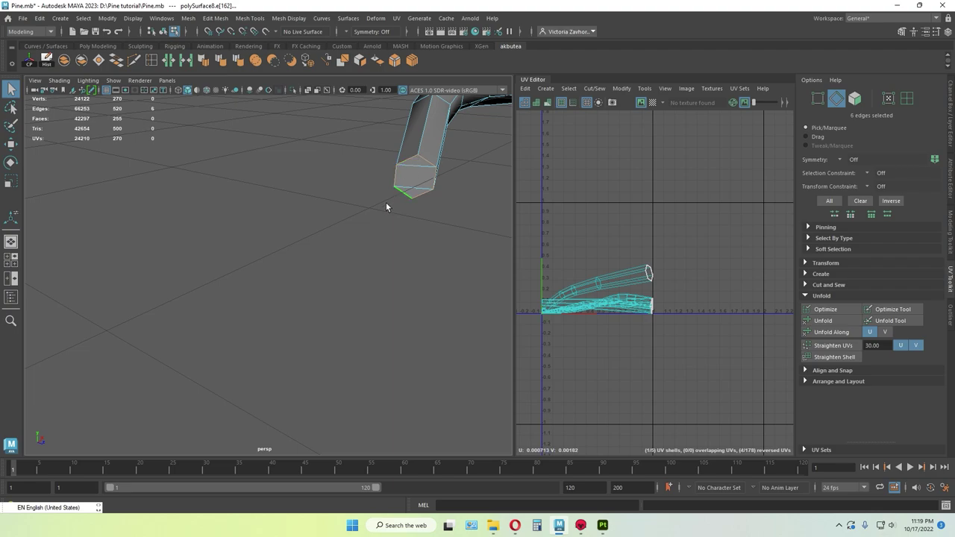
{"action": "middle_click_drag", "start_coordinate": [329, 181], "coordinate": [282, 278], "text": "alt"}
{"action": "left_click", "coordinate": [171, 61]}
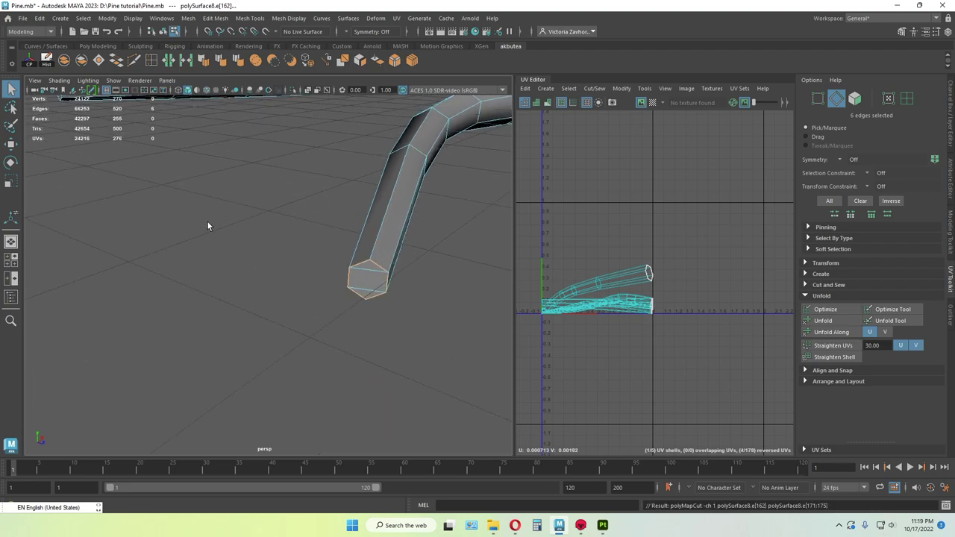
- Cut the UVs along the edge loop around the tip of the second long branch
{"action": "scroll", "coordinate": [209, 226], "scroll_direction": "down", "scroll_amount": 4}
{"action": "left_click_drag", "start_coordinate": [209, 226], "coordinate": [313, 243], "text": "alt"}
{"action": "middle_click_drag", "start_coordinate": [313, 242], "coordinate": [340, 270], "text": "alt"}
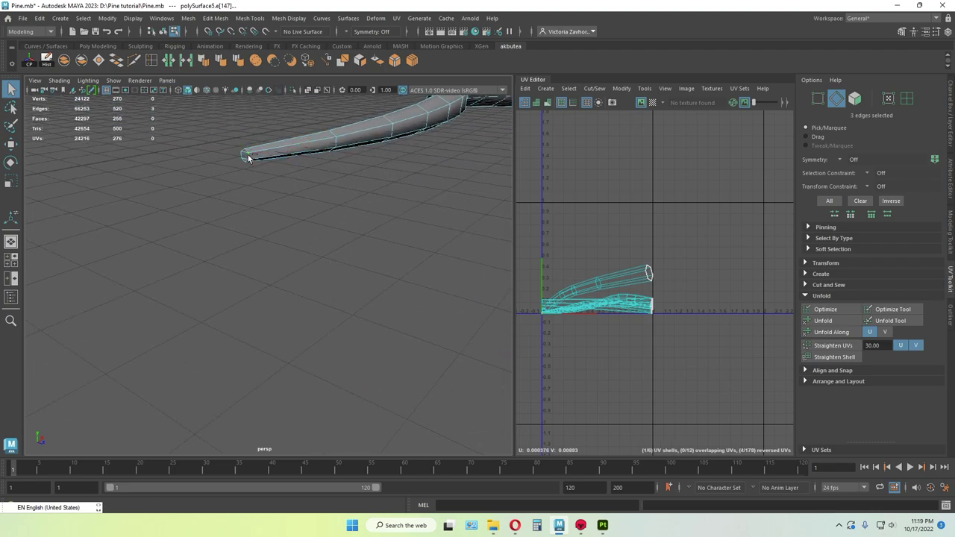
{"action": "left_click", "coordinate": [171, 61]}
- Select a row of edges running the full length of the frontmost long branch and cut the UVs along it
{"action": "left_click_drag", "start_coordinate": [354, 303], "coordinate": [249, 261], "text": "alt"}
{"action": "scroll", "coordinate": [250, 260], "scroll_direction": "up", "scroll_amount": 5}
{"action": "middle_click_drag", "start_coordinate": [238, 134], "coordinate": [210, 257], "text": "alt"}
{"action": "left_click", "coordinate": [230, 243]}
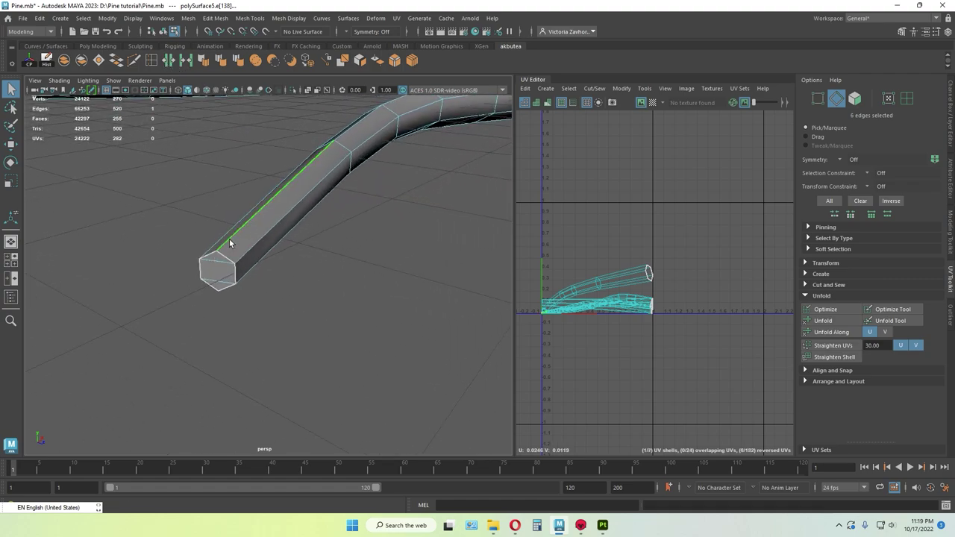
{"action": "left_click", "coordinate": [171, 62]}
- Select a lengthwise row of edges from tip to base on the second long branch and cut its UVs
{"action": "left_click_drag", "start_coordinate": [246, 224], "coordinate": [213, 249], "text": "alt"}
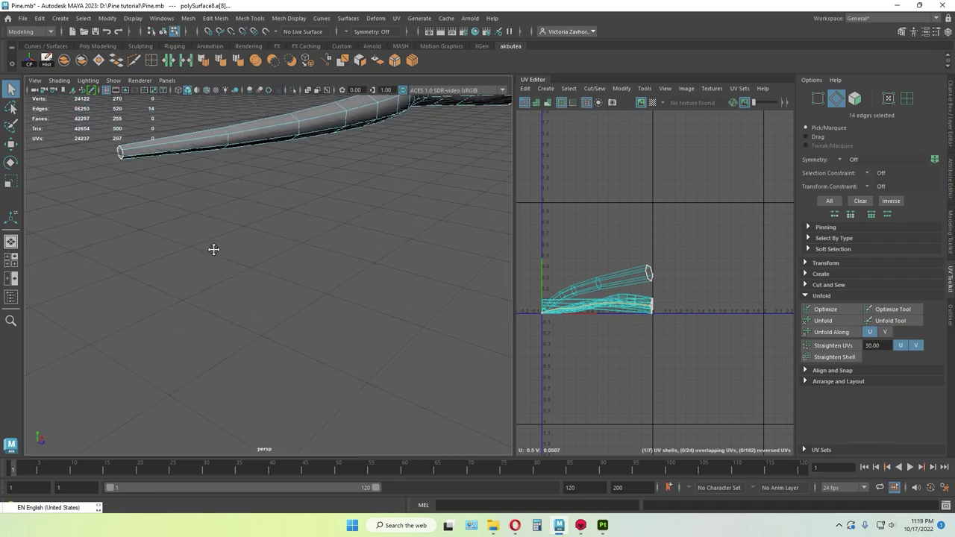
{"action": "middle_click_drag", "start_coordinate": [213, 249], "coordinate": [307, 281], "text": "alt"}
{"action": "scroll", "coordinate": [307, 281], "scroll_direction": "up", "scroll_amount": 2}
{"action": "left_click", "coordinate": [302, 254]}
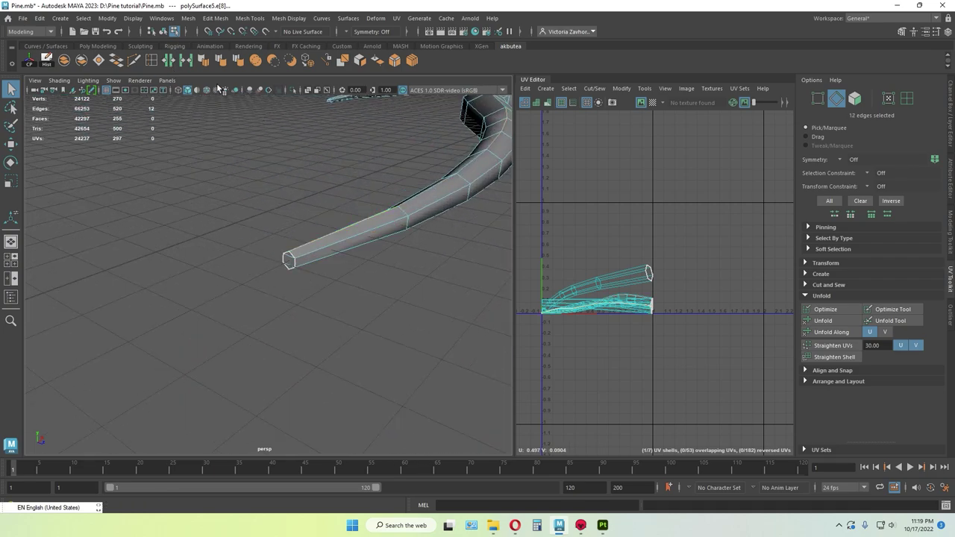
{"action": "left_click", "coordinate": [172, 61]}
- Select the tip loop and a lengthwise edge row on the small bent branch behind the long ones and cut the UVs
{"action": "middle_click_drag", "start_coordinate": [323, 138], "coordinate": [330, 323], "text": "alt"}
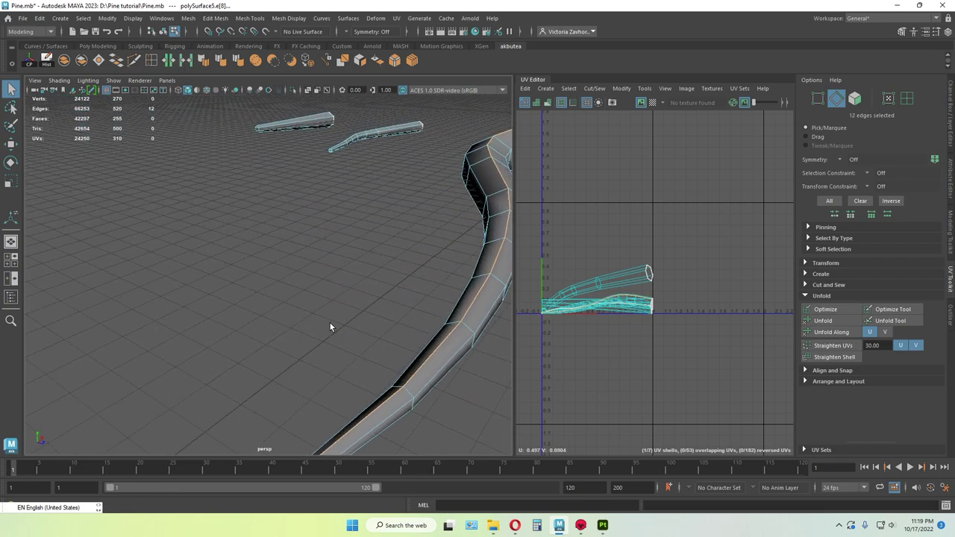
{"action": "middle_click_drag", "start_coordinate": [388, 138], "coordinate": [348, 320], "text": "alt"}
{"action": "right_click_drag", "start_coordinate": [294, 323], "coordinate": [404, 325], "text": "alt"}
{"action": "double_click", "coordinate": [377, 307]}
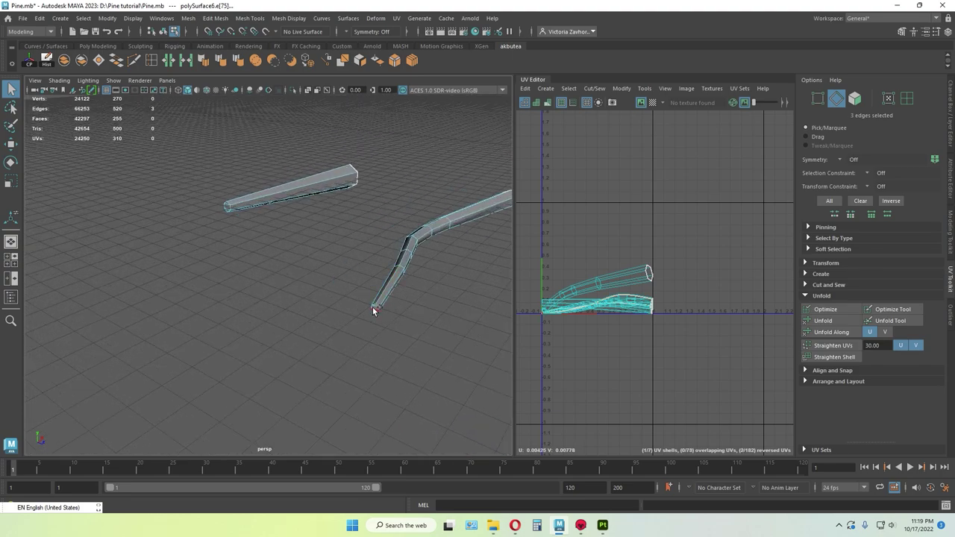
{"action": "double_click", "coordinate": [372, 305], "text": "shift"}
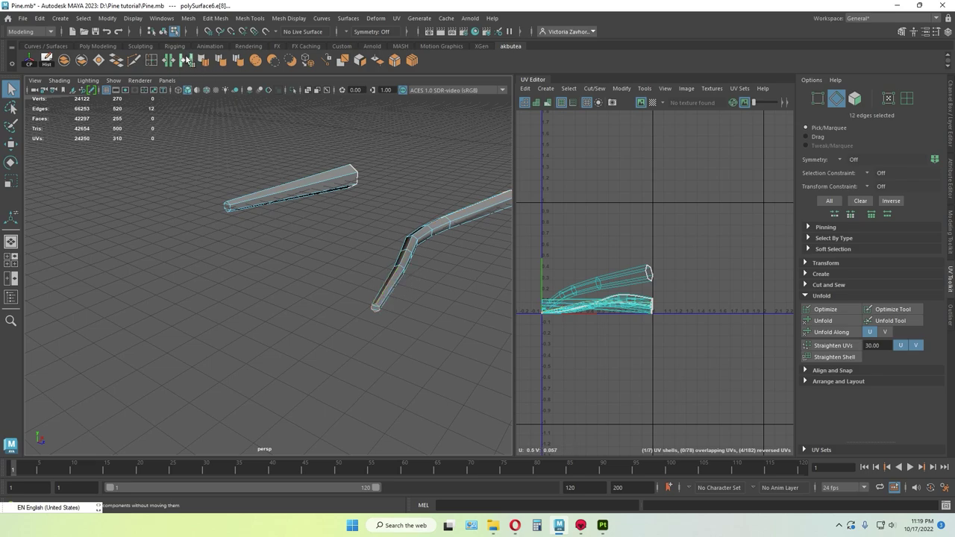
{"action": "left_click", "coordinate": [170, 64]}
- Cut the UVs of the small straight branch around its tip cap and along one lengthwise edge
{"action": "left_click_drag", "start_coordinate": [344, 278], "coordinate": [233, 189], "text": "alt"}
{"action": "double_click", "coordinate": [233, 190]}
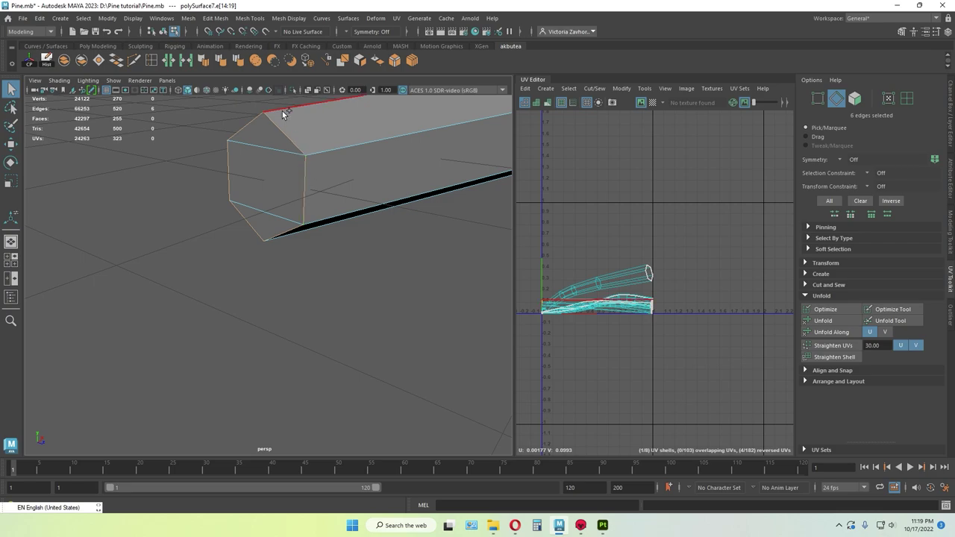
{"action": "left_click", "coordinate": [169, 60]}
{"action": "scroll", "coordinate": [306, 359], "scroll_direction": "down", "scroll_amount": 15}
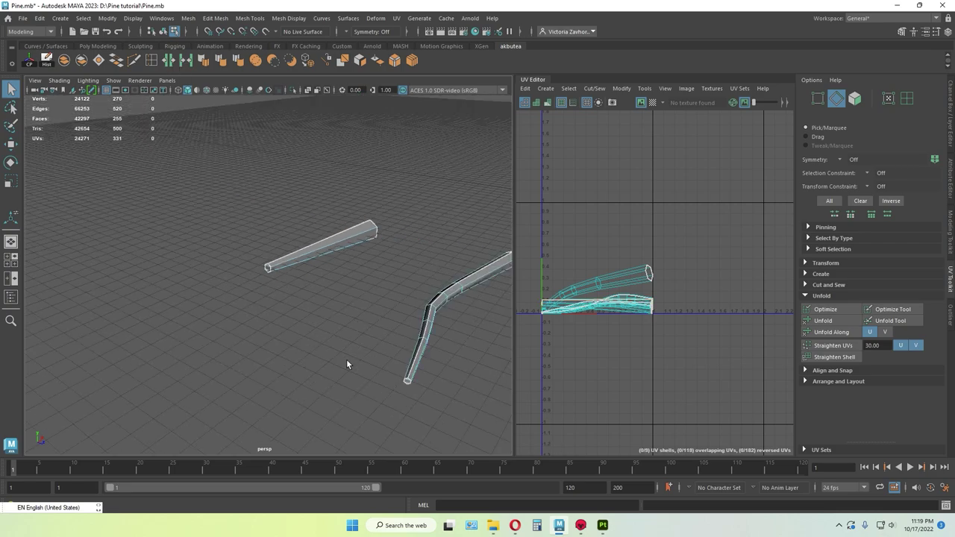
- Delete the extra edge loops on the tip cap of the short curved branch in front
{"action": "left_click_drag", "start_coordinate": [346, 361], "coordinate": [388, 366], "text": "alt"}
{"action": "middle_click_drag", "start_coordinate": [389, 365], "coordinate": [310, 321], "text": "alt"}
{"action": "scroll", "coordinate": [310, 322], "scroll_direction": "up", "scroll_amount": 10}
{"action": "left_click_drag", "start_coordinate": [310, 321], "coordinate": [368, 298], "text": "alt"}
{"action": "key", "text": "f"}
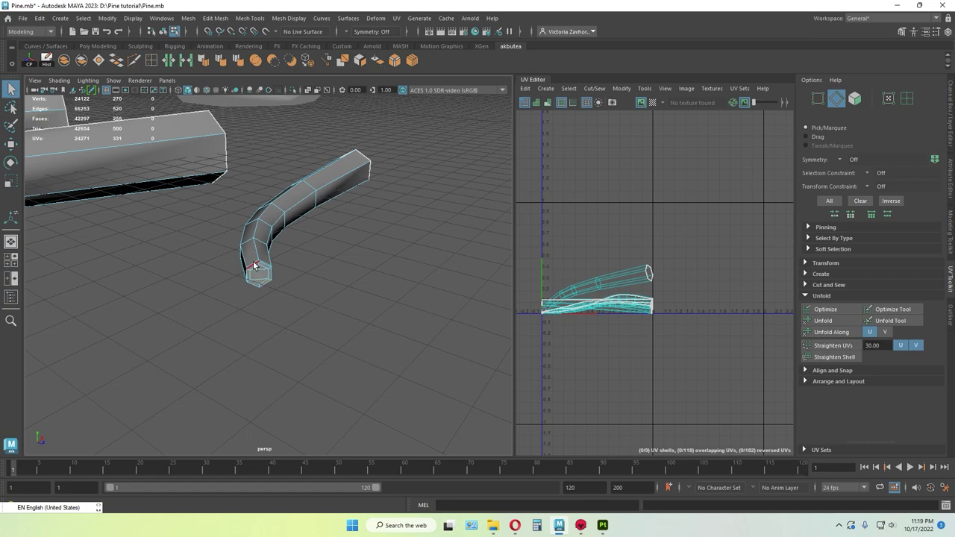
{"action": "double_click", "coordinate": [253, 264]}
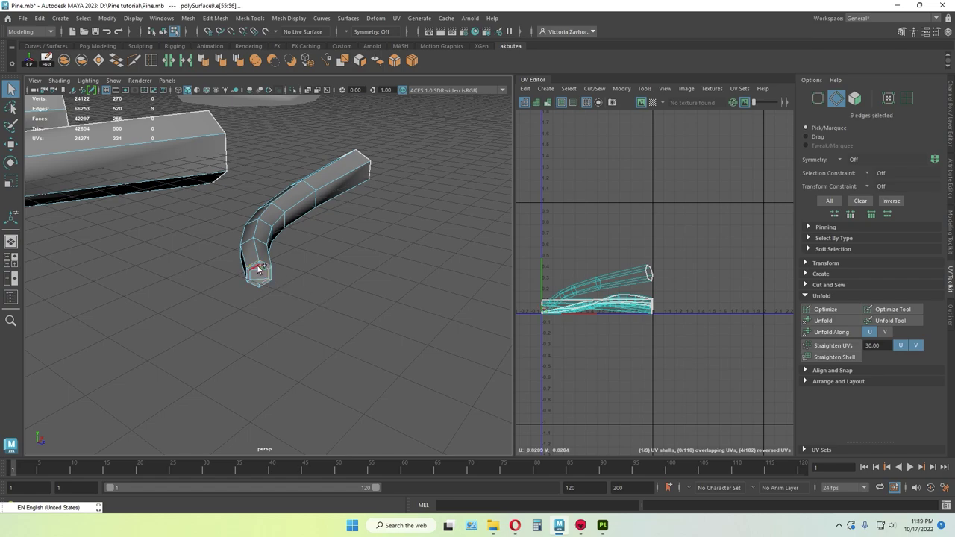
{"action": "key", "text": "Delete"}
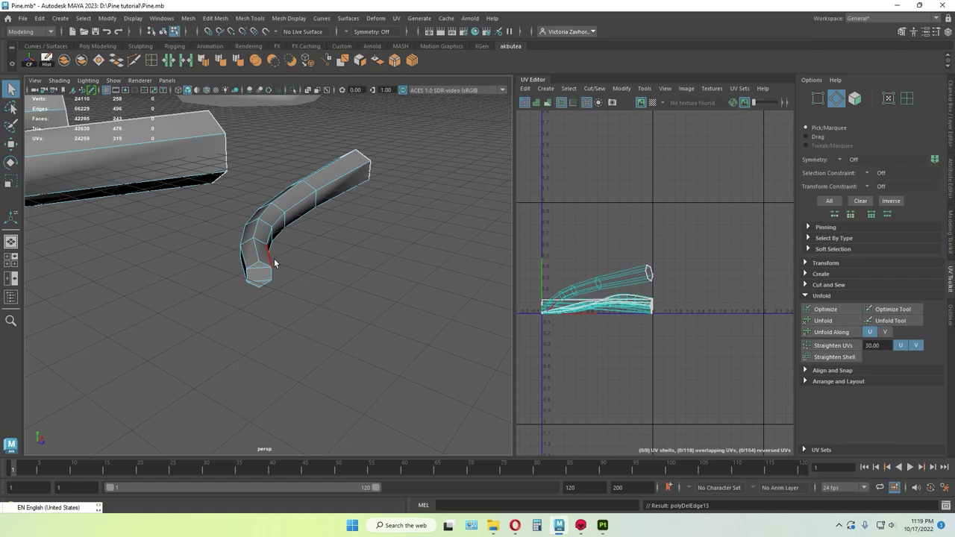
- Cut the UVs of the short curved branch around its tip and return to object selection with nothing selected
{"action": "double_click", "coordinate": [253, 267]}
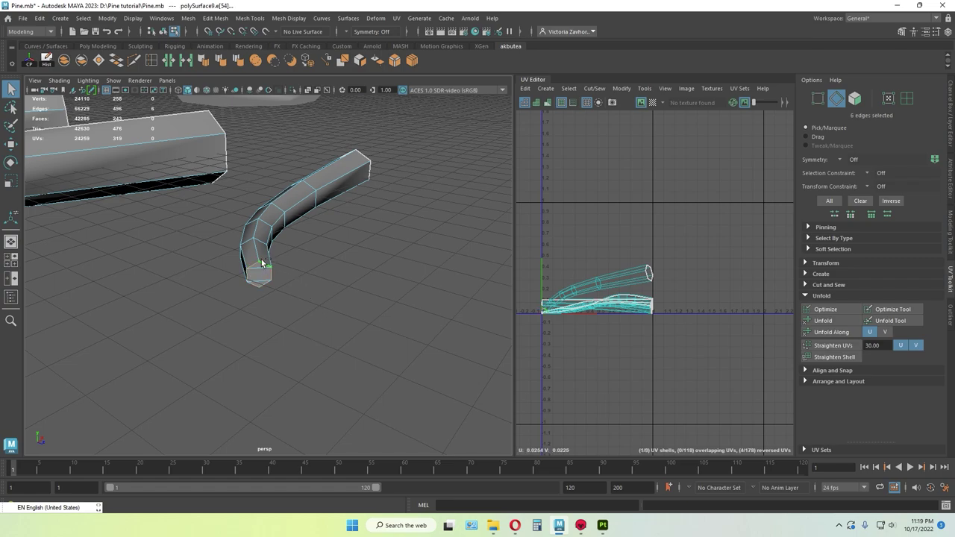
{"action": "left_click", "coordinate": [166, 62]}
{"action": "key", "text": "F8"}
{"action": "left_click", "coordinate": [363, 248]}
- Select all five branches and soften their edges
{"action": "scroll", "coordinate": [363, 250], "scroll_direction": "down", "scroll_amount": 5}
{"action": "left_click_drag", "start_coordinate": [363, 250], "coordinate": [296, 264], "text": "alt"}
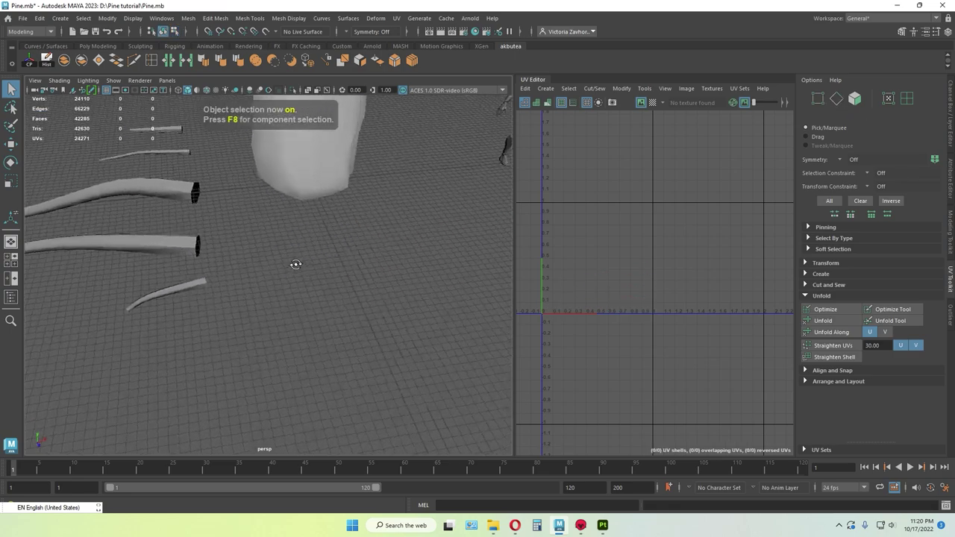
{"action": "left_click", "coordinate": [196, 249]}
{"action": "scroll", "coordinate": [212, 255], "scroll_direction": "down", "scroll_amount": 4}
{"action": "middle_click_drag", "start_coordinate": [223, 252], "coordinate": [274, 282], "text": "alt"}
{"action": "left_click_drag", "start_coordinate": [194, 176], "coordinate": [258, 344]}
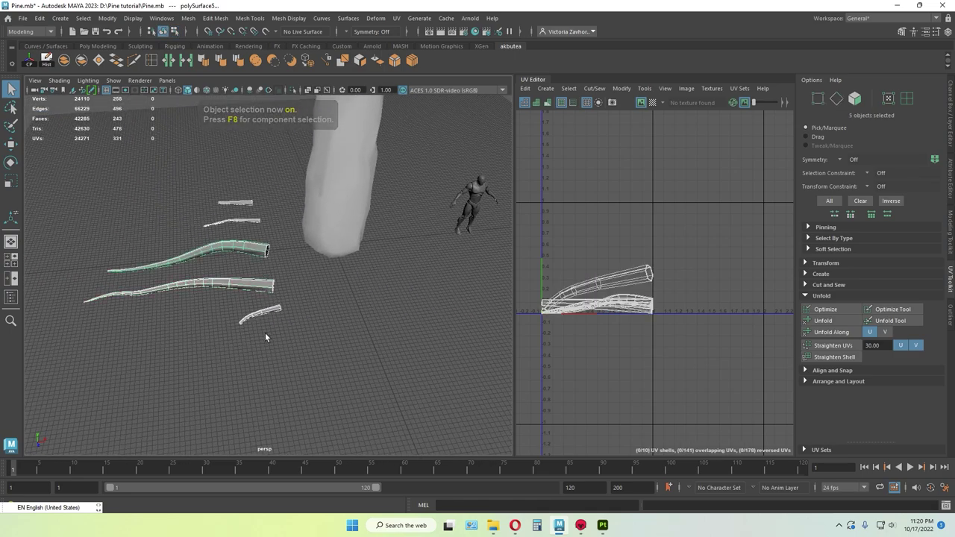
{"action": "scroll", "coordinate": [265, 333], "scroll_direction": "up", "scroll_amount": 4}
{"action": "middle_click_drag", "start_coordinate": [216, 326], "coordinate": [342, 329], "text": "alt"}
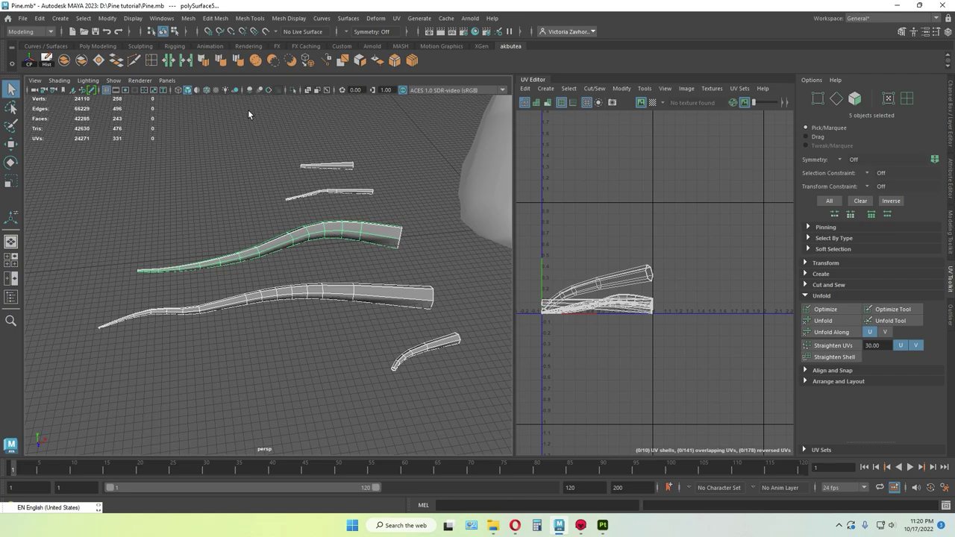
{"action": "left_click", "coordinate": [227, 64]}
- Select the edge loops around the open base ends of all five branches
{"action": "key", "text": "F10"}
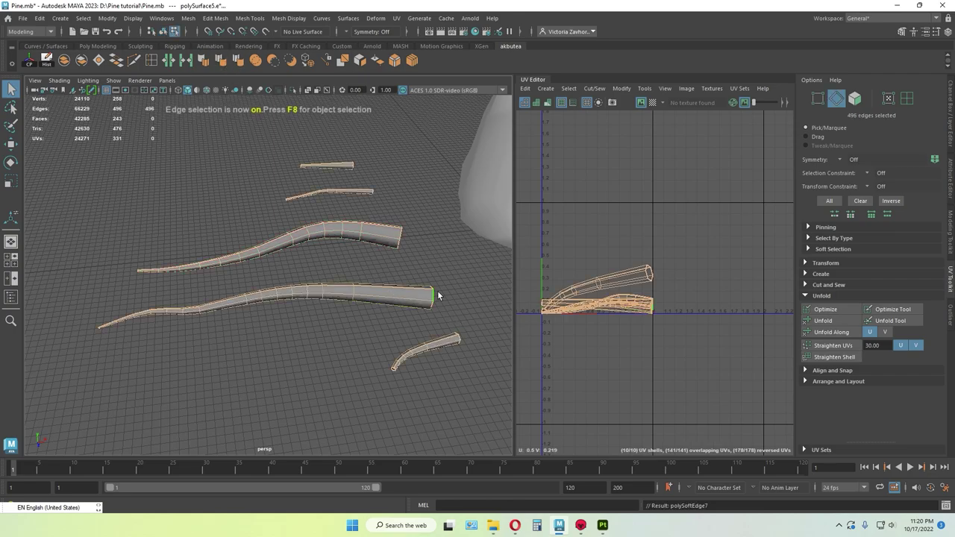
{"action": "double_click", "coordinate": [432, 297]}
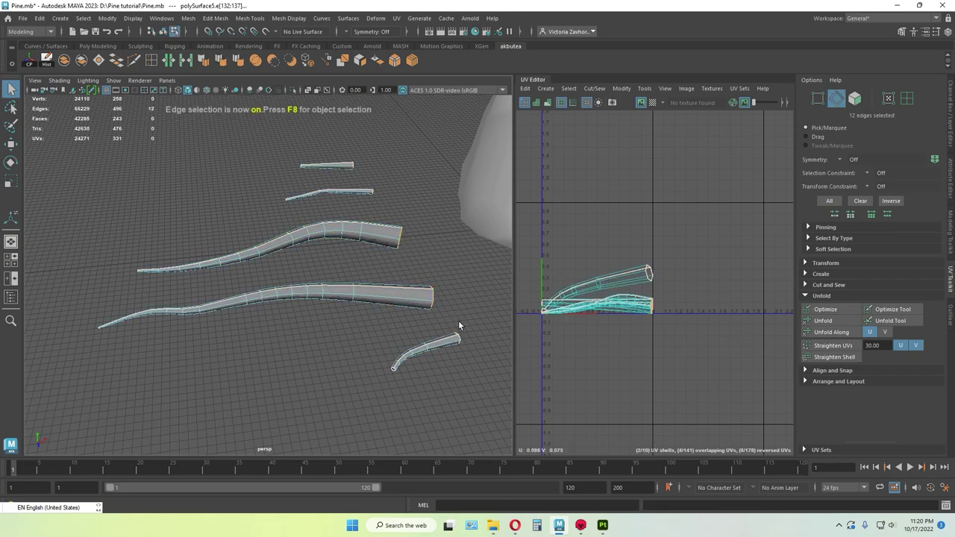
{"action": "double_click", "coordinate": [375, 195], "text": "shift"}
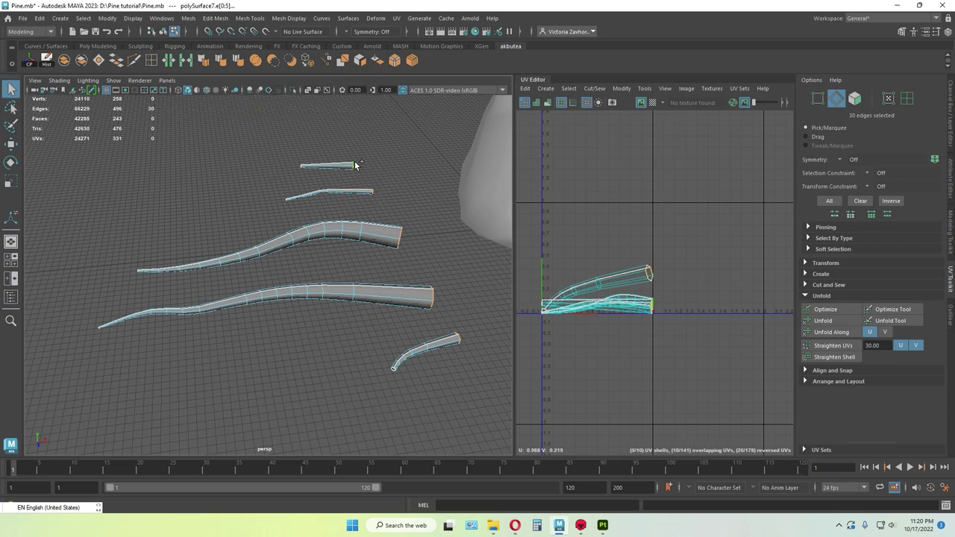
- Harden the edges of the tip cap faces on the longest branch
{"action": "left_click_drag", "start_coordinate": [222, 298], "coordinate": [289, 277], "text": "alt"}
{"action": "scroll", "coordinate": [247, 337], "scroll_direction": "up", "scroll_amount": 5}
{"action": "middle_click_drag", "start_coordinate": [241, 353], "coordinate": [285, 336], "text": "alt"}
{"action": "left_click_drag", "start_coordinate": [285, 336], "coordinate": [296, 310], "text": "alt"}
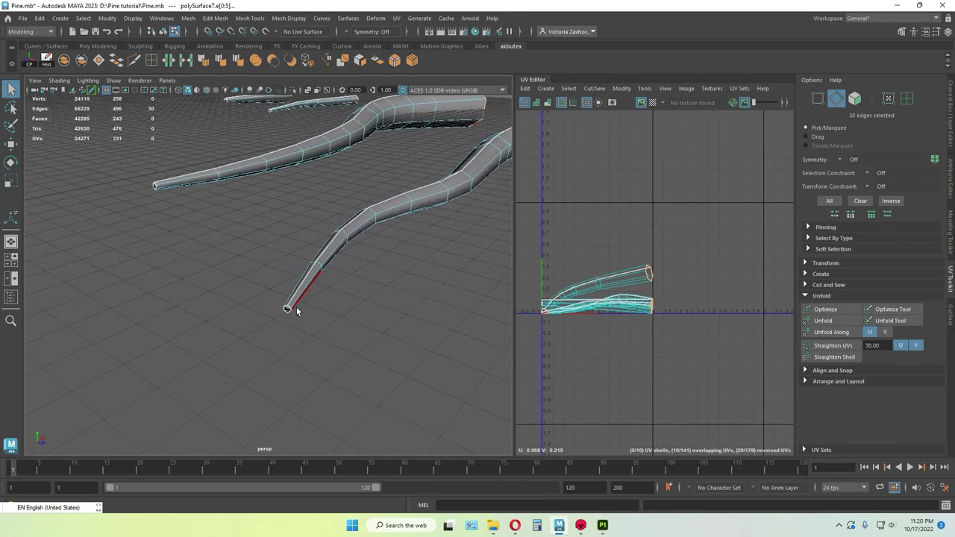
{"action": "double_click", "coordinate": [291, 308]}
{"action": "scroll", "coordinate": [404, 347], "scroll_direction": "up", "scroll_amount": 8}
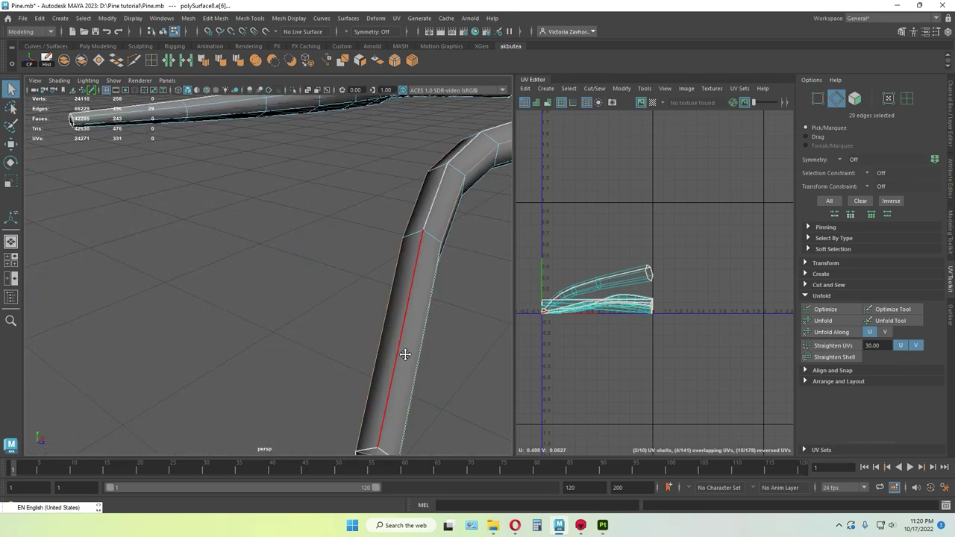
{"action": "scroll", "coordinate": [358, 281], "scroll_direction": "down", "scroll_amount": 4}
{"action": "key", "text": "F11"}
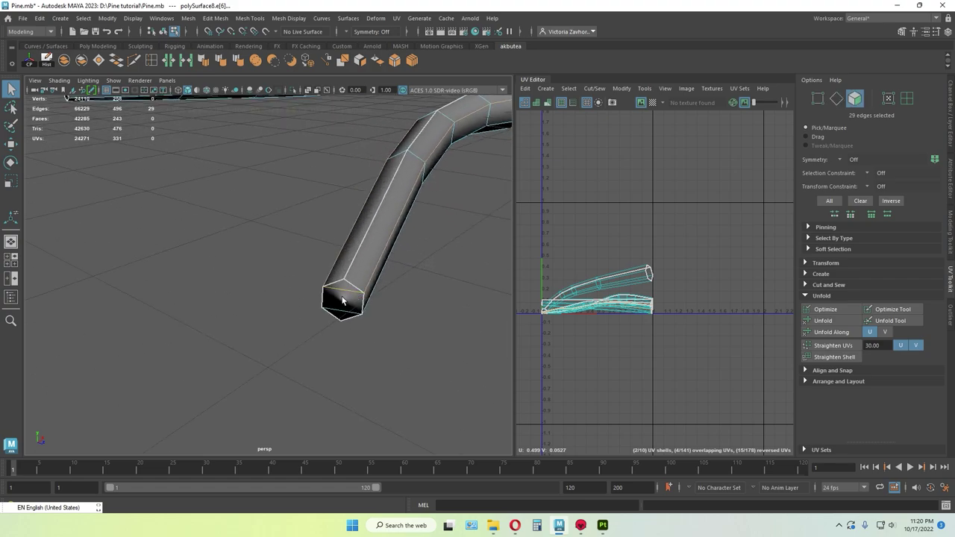
{"action": "left_click", "coordinate": [205, 62]}
- Select the three cap faces at the second long branch's tip and harden their edges
{"action": "left_click_drag", "start_coordinate": [189, 241], "coordinate": [378, 294], "text": "alt"}
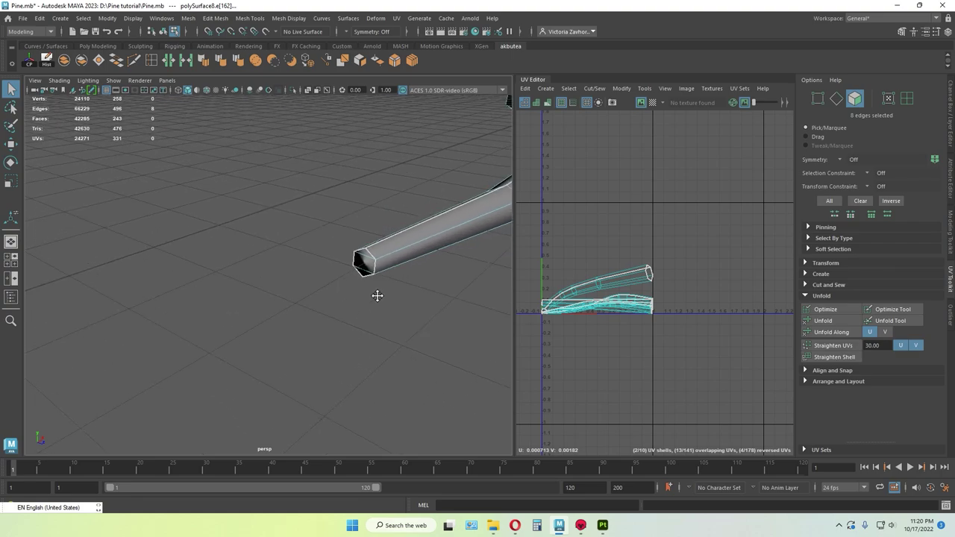
{"action": "left_click", "coordinate": [363, 274]}
{"action": "left_click", "coordinate": [364, 265], "text": "shift"}
{"action": "left_click", "coordinate": [365, 256], "text": "shift"}
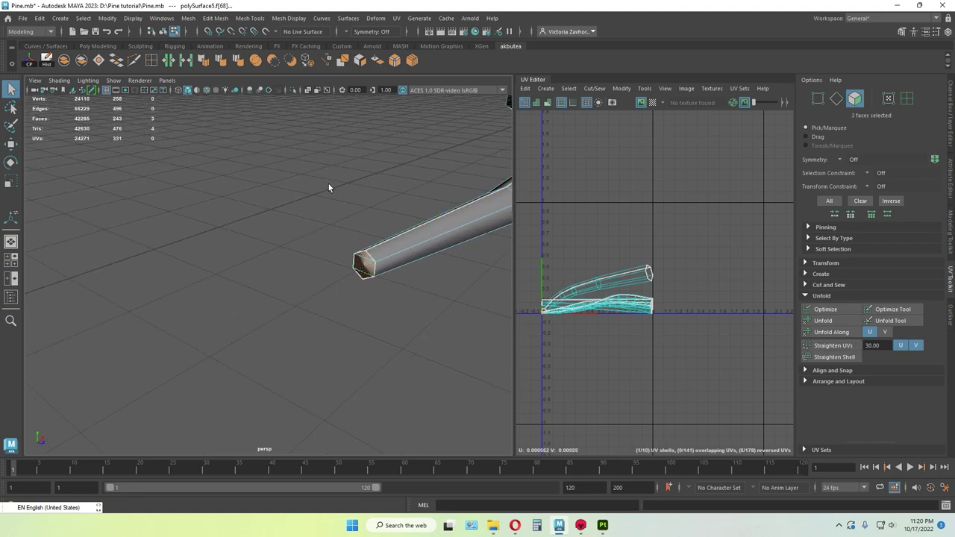
{"action": "left_click", "coordinate": [205, 64]}
- Harden the edges of the tip caps on the thin bent branch and the thin straight branch
{"action": "left_click_drag", "start_coordinate": [339, 152], "coordinate": [401, 233], "text": "alt"}
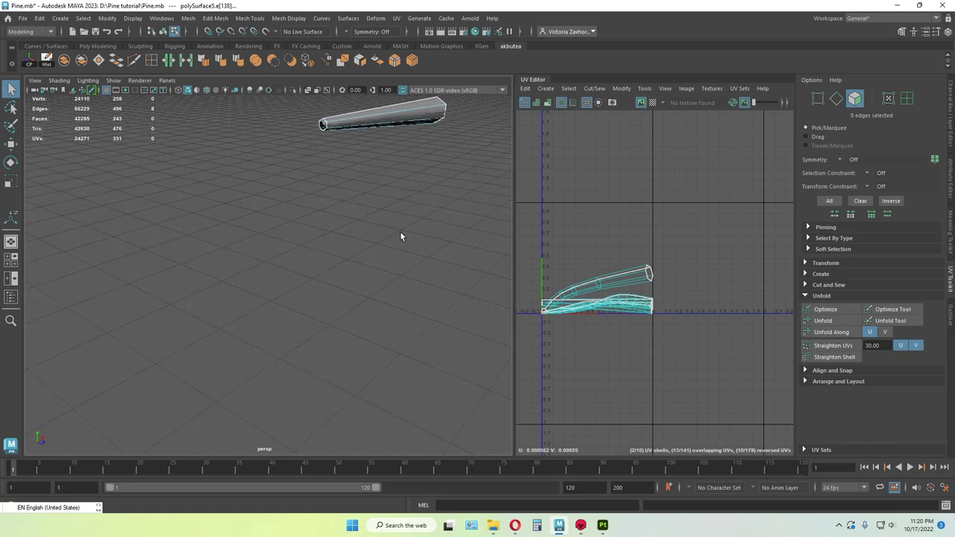
{"action": "middle_click_drag", "start_coordinate": [350, 257], "coordinate": [216, 316], "text": "alt"}
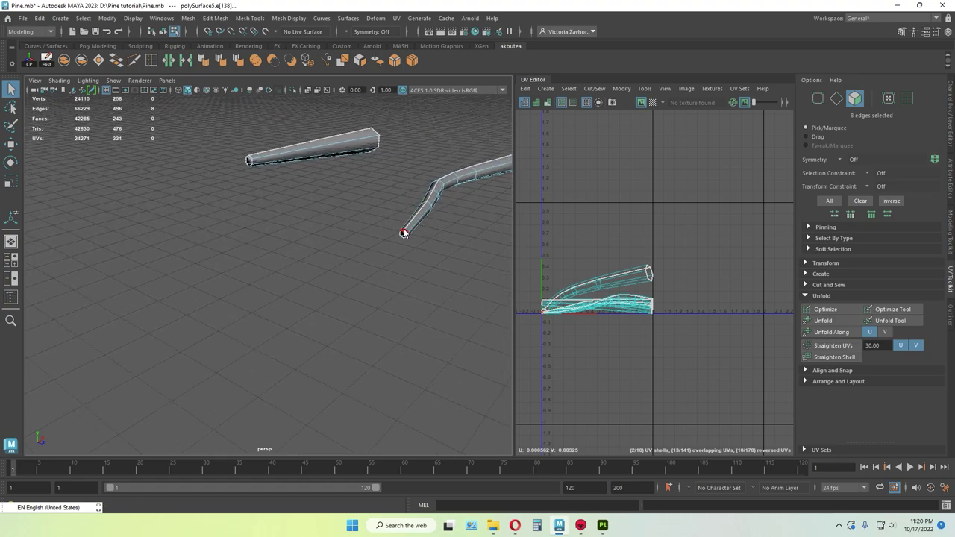
{"action": "left_click", "coordinate": [403, 233]}
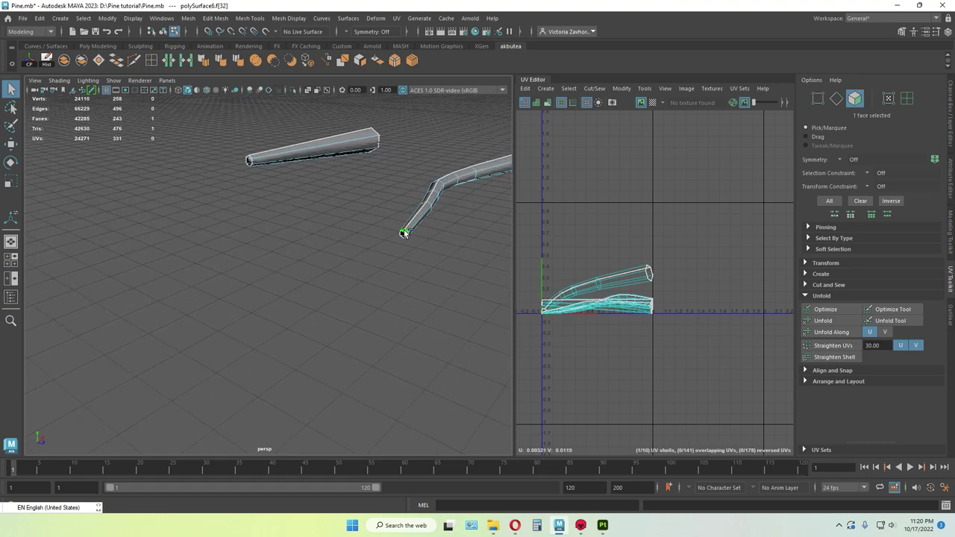
{"action": "left_click", "coordinate": [204, 62]}
{"action": "left_click", "coordinate": [249, 161]}
{"action": "left_click", "coordinate": [204, 64]}
- Select the tip cap faces of the short curved branch, harden their edges and clear the selection
{"action": "scroll", "coordinate": [287, 268], "scroll_direction": "down", "scroll_amount": 6}
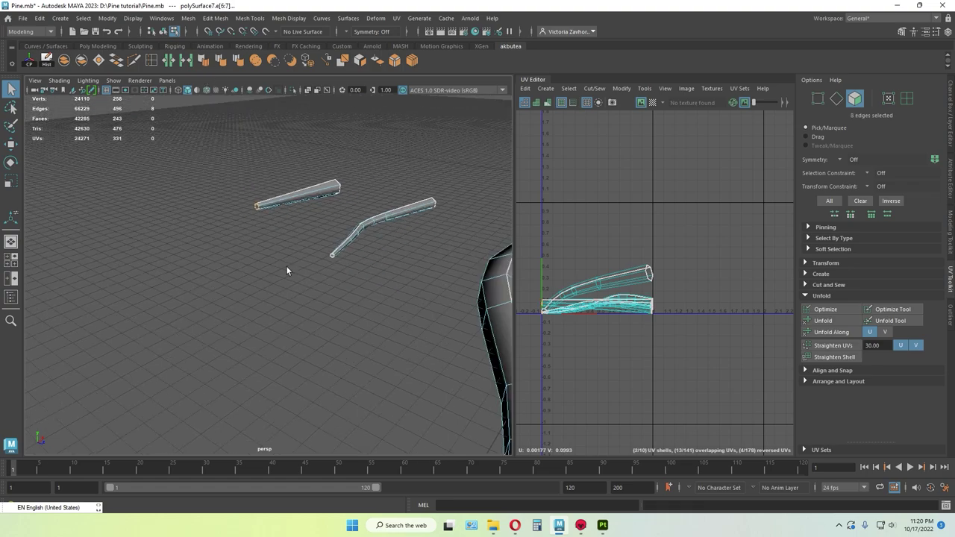
{"action": "middle_click_drag", "start_coordinate": [401, 315], "coordinate": [218, 206], "text": "alt"}
{"action": "scroll", "coordinate": [386, 179], "scroll_direction": "up", "scroll_amount": 5}
{"action": "left_click_drag", "start_coordinate": [386, 180], "coordinate": [359, 222], "text": "alt"}
{"action": "left_click", "coordinate": [347, 217]}
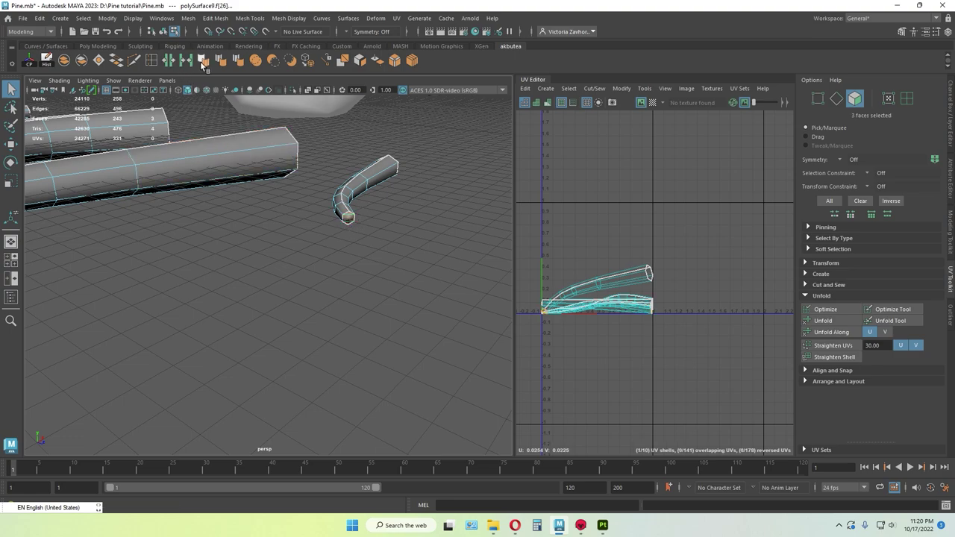
{"action": "left_click", "coordinate": [405, 235]}
{"action": "left_click_drag", "start_coordinate": [405, 235], "coordinate": [291, 221], "text": "alt"}
{"action": "middle_click_drag", "start_coordinate": [291, 222], "coordinate": [290, 256], "text": "alt"}
- Select all five branches in object mode and unfold all of their UV shells
{"action": "key", "text": "F8"}
{"action": "left_click", "coordinate": [282, 347]}
{"action": "scroll", "coordinate": [283, 346], "scroll_direction": "up", "scroll_amount": 2}
{"action": "left_click_drag", "start_coordinate": [283, 347], "coordinate": [174, 241], "text": "alt"}
{"action": "left_click_drag", "start_coordinate": [271, 348], "coordinate": [165, 265]}
{"action": "right_click_drag", "start_coordinate": [710, 200], "coordinate": [673, 184]}
{"action": "left_click_drag", "start_coordinate": [705, 178], "coordinate": [527, 364]}
{"action": "left_click", "coordinate": [822, 320]}
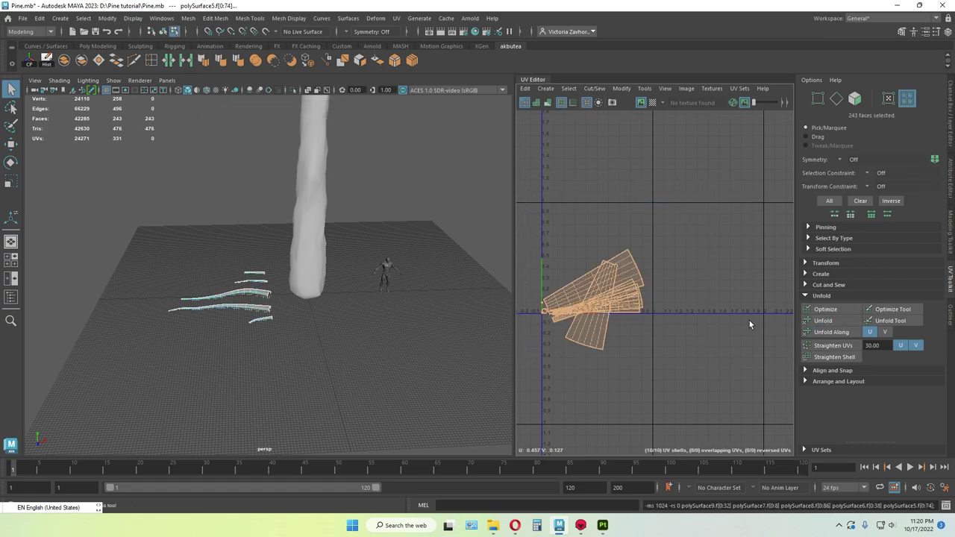
- Orient all the branch UV shells and lay them out within the UV tile
{"action": "right_click_drag", "start_coordinate": [660, 221], "coordinate": [619, 208]}
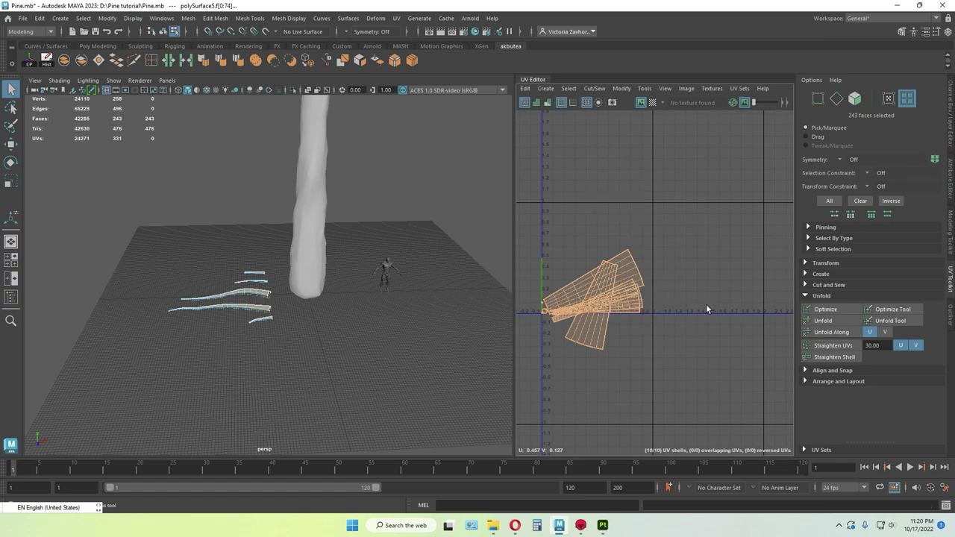
{"action": "left_click_drag", "start_coordinate": [535, 248], "coordinate": [536, 250]}
{"action": "left_click", "coordinate": [806, 381]}
{"action": "scroll", "coordinate": [827, 365], "scroll_direction": "down", "scroll_amount": 3}
{"action": "left_click", "coordinate": [833, 349]}
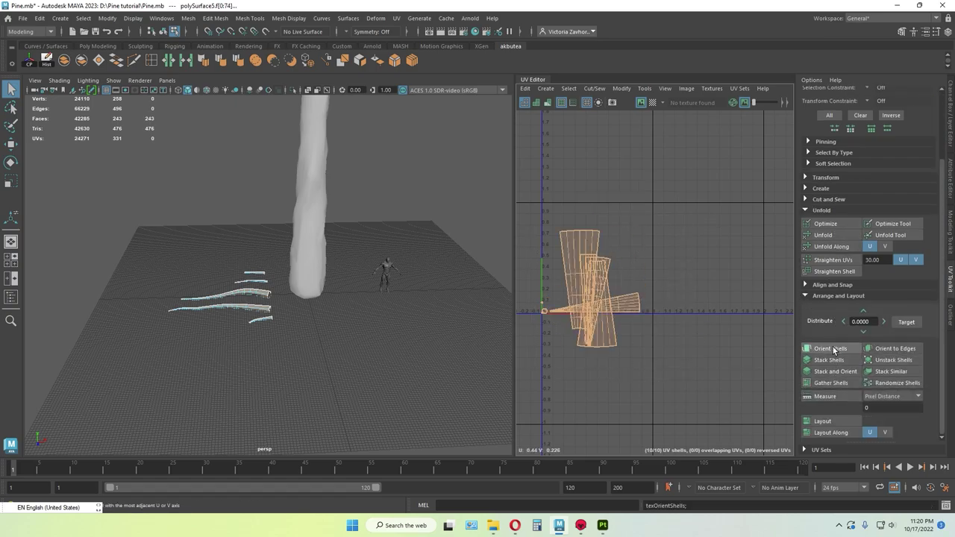
{"action": "left_click", "coordinate": [829, 420]}
{"action": "left_click", "coordinate": [647, 368]}
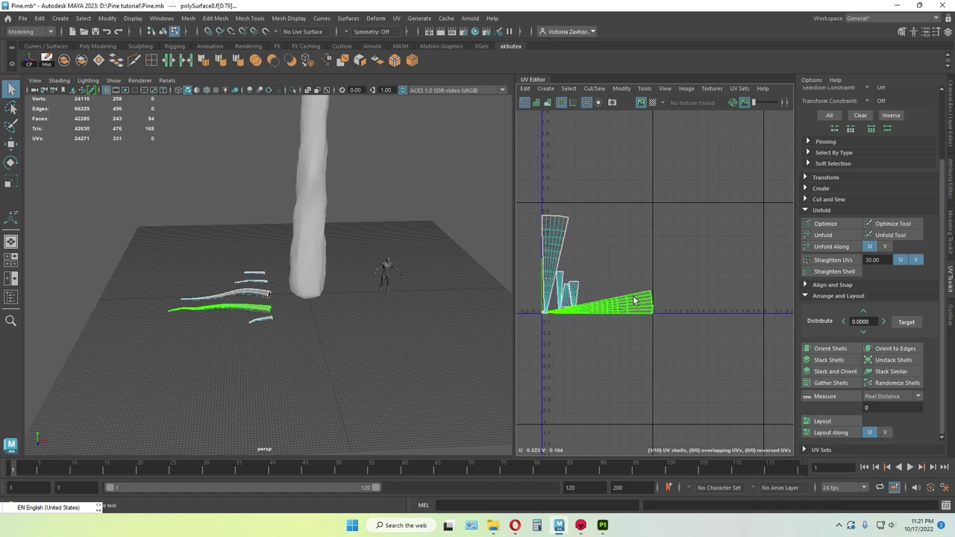
- Rotate the longest branch's horizontal UV shell to vertical and orient all branch shells again
{"action": "left_click", "coordinate": [637, 302]}
{"action": "key", "text": "e"}
{"action": "left_click_drag", "start_coordinate": [650, 291], "coordinate": [613, 373]}
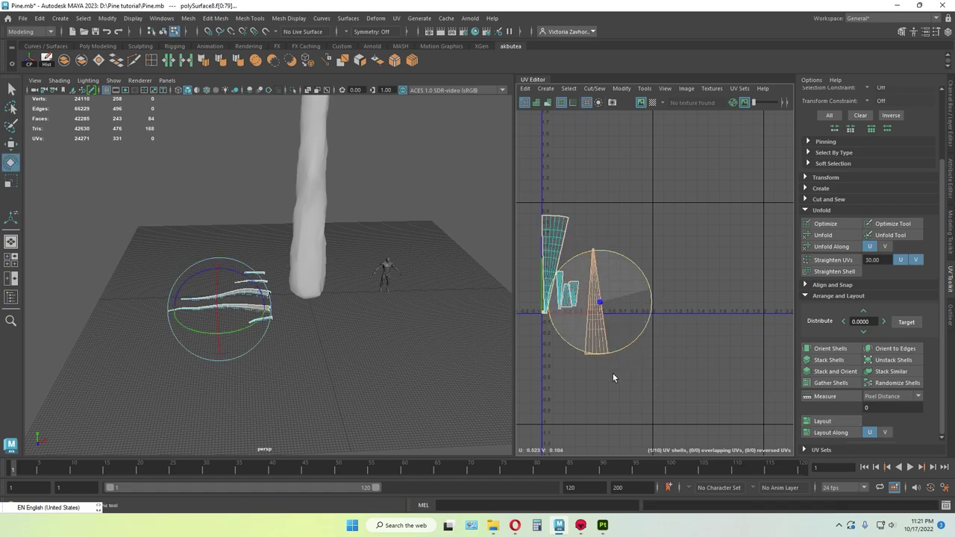
{"action": "left_click", "coordinate": [666, 373]}
{"action": "left_click_drag", "start_coordinate": [660, 346], "coordinate": [532, 194]}
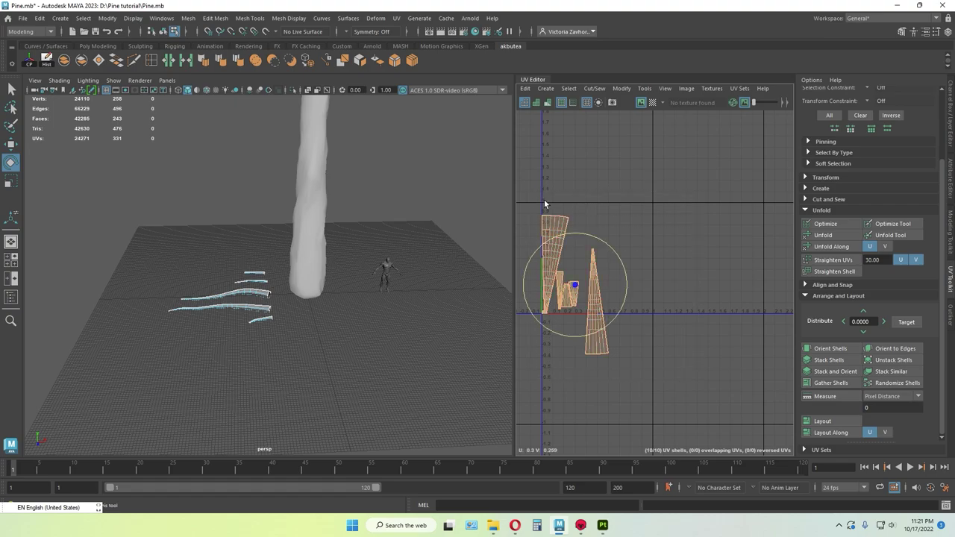
{"action": "left_click", "coordinate": [828, 349]}
{"action": "left_click", "coordinate": [675, 346]}
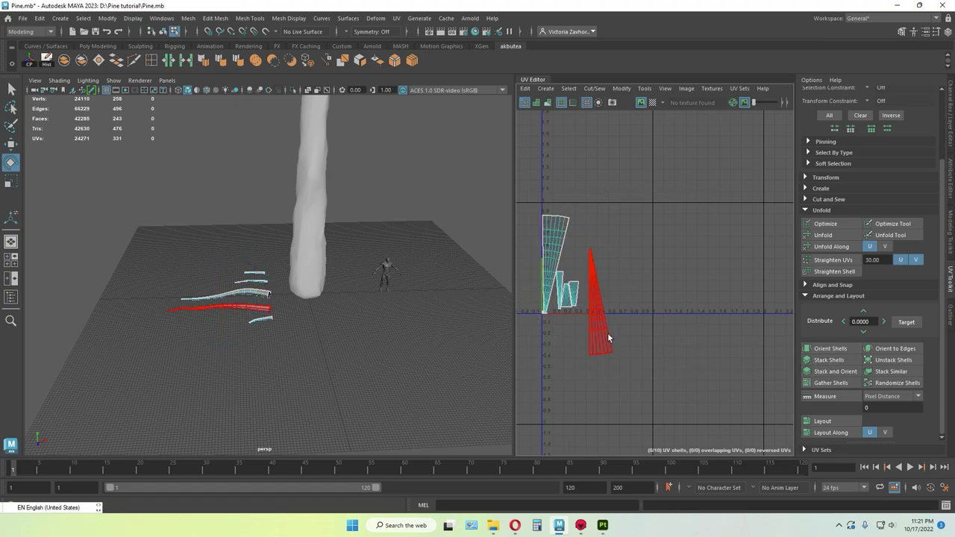
- Select the trunk and all five branches as objects and assign them a new Lambert material
{"action": "left_click", "coordinate": [310, 233]}
{"action": "scroll", "coordinate": [341, 341], "scroll_direction": "down", "scroll_amount": 2}
{"action": "scroll", "coordinate": [340, 344], "scroll_direction": "down", "scroll_amount": 4}
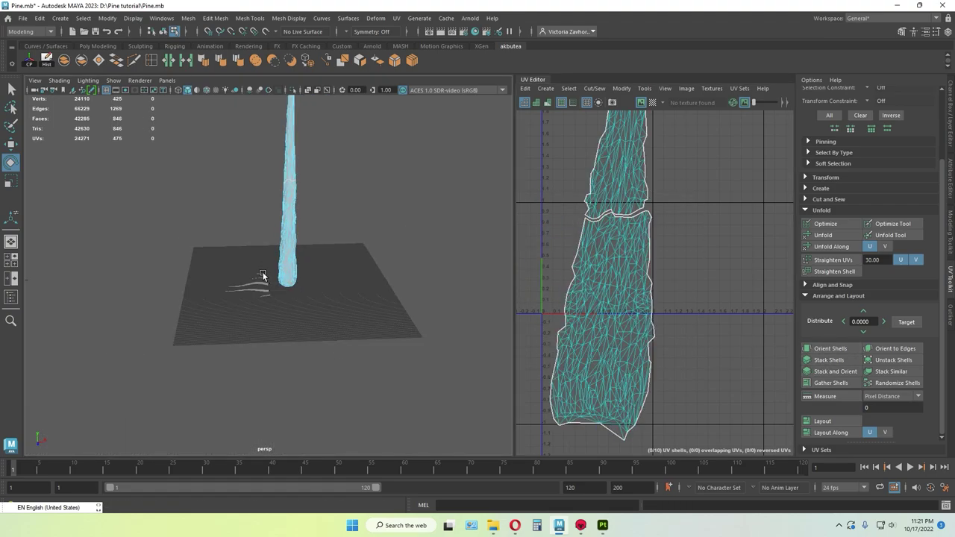
{"action": "left_click_drag", "start_coordinate": [193, 142], "coordinate": [318, 362]}
{"action": "key", "text": "F8"}
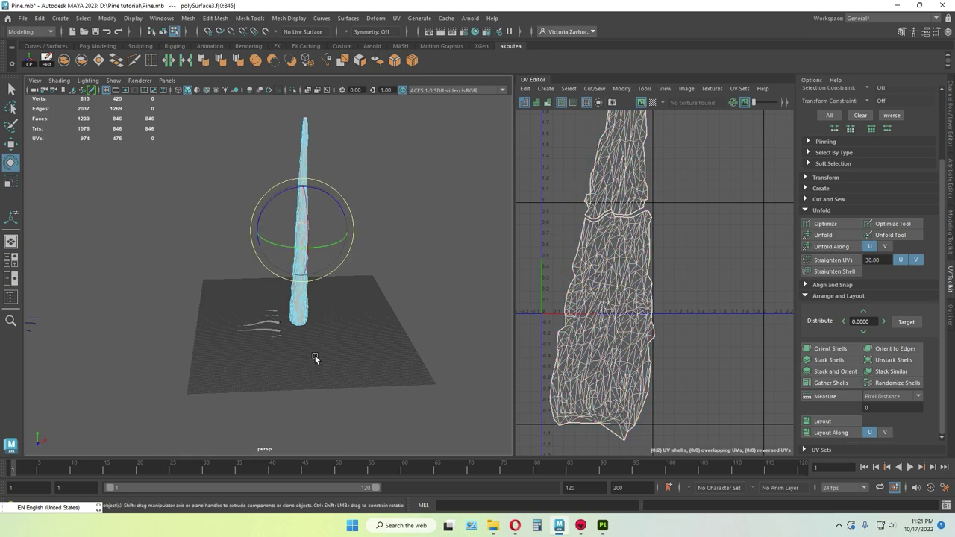
{"action": "left_click", "coordinate": [395, 239]}
{"action": "left_click_drag", "start_coordinate": [319, 151], "coordinate": [236, 362]}
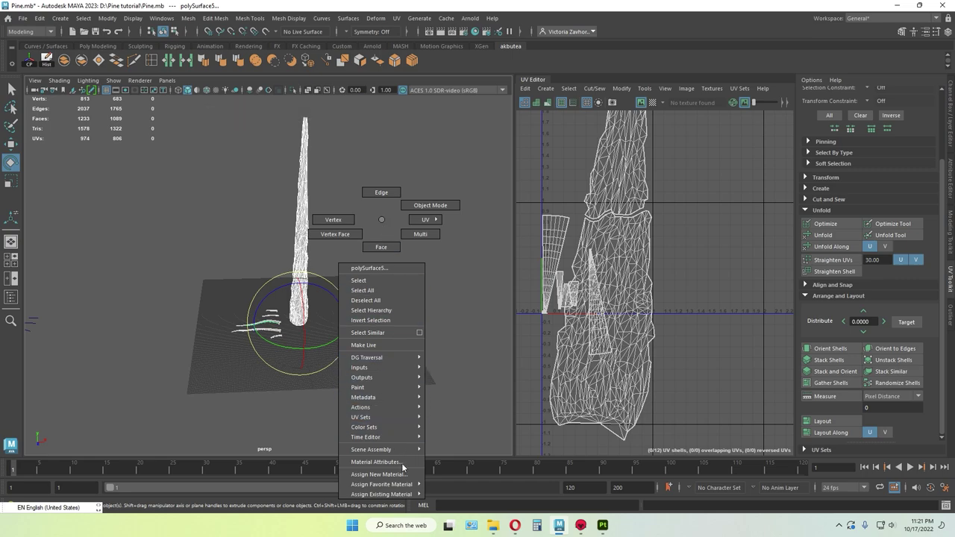
{"action": "mouse_move", "coordinate": [402, 485]}
{"action": "left_click", "coordinate": [462, 431]}
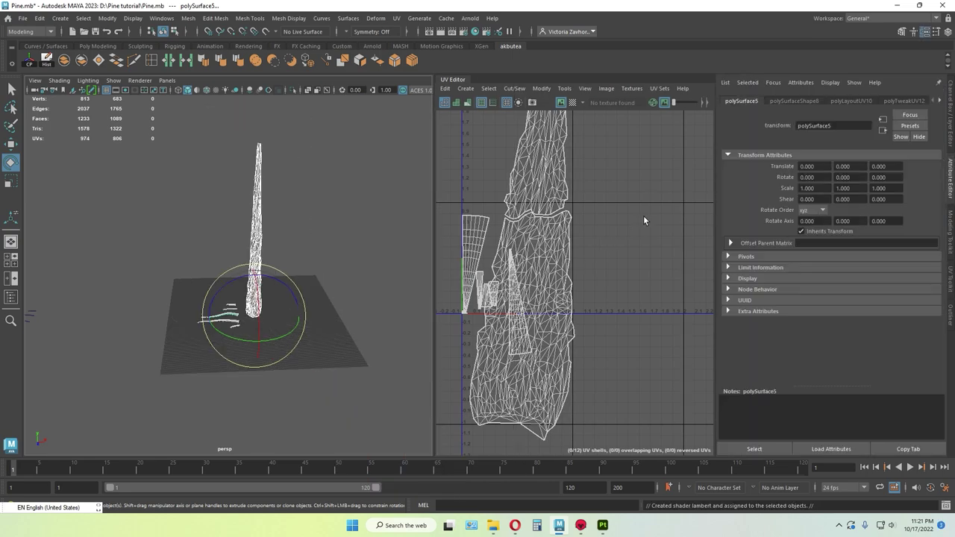
- Rename the polySurface5 transform as Pine and clear the selection
{"action": "left_click", "coordinate": [842, 124]}
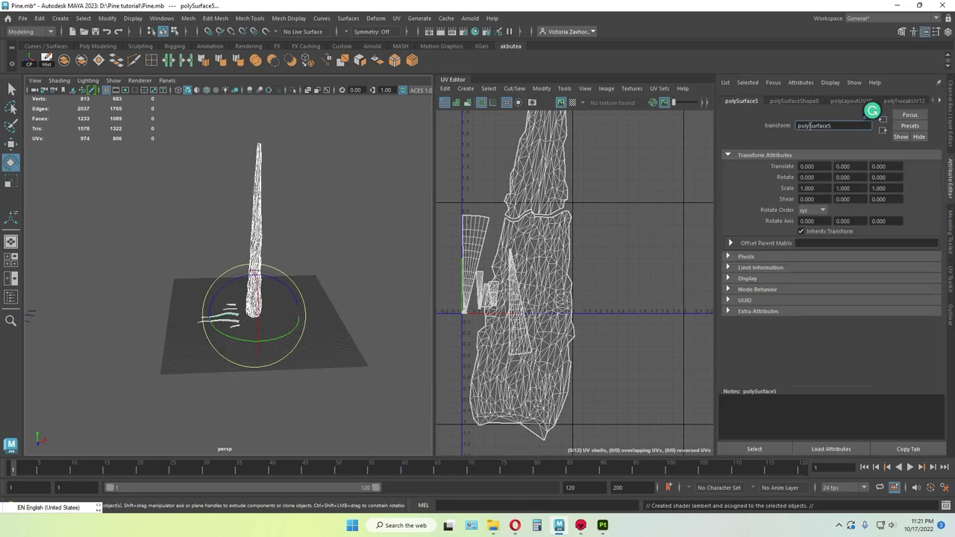
{"action": "double_click", "coordinate": [797, 127]}
{"action": "type", "text": "Pine"}
{"action": "key", "text": "Return"}
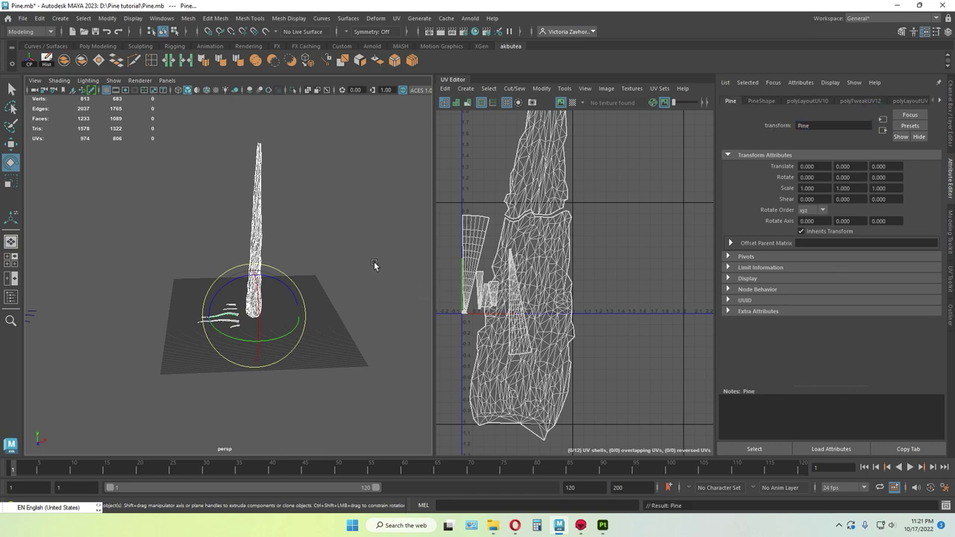
{"action": "left_click", "coordinate": [373, 263]}
- Select all UV shells of the trunk and the five branches and lay them out together
{"action": "right_click_drag", "start_coordinate": [328, 305], "coordinate": [372, 299], "text": "alt"}
{"action": "scroll", "coordinate": [358, 291], "scroll_direction": "down", "scroll_amount": 5}
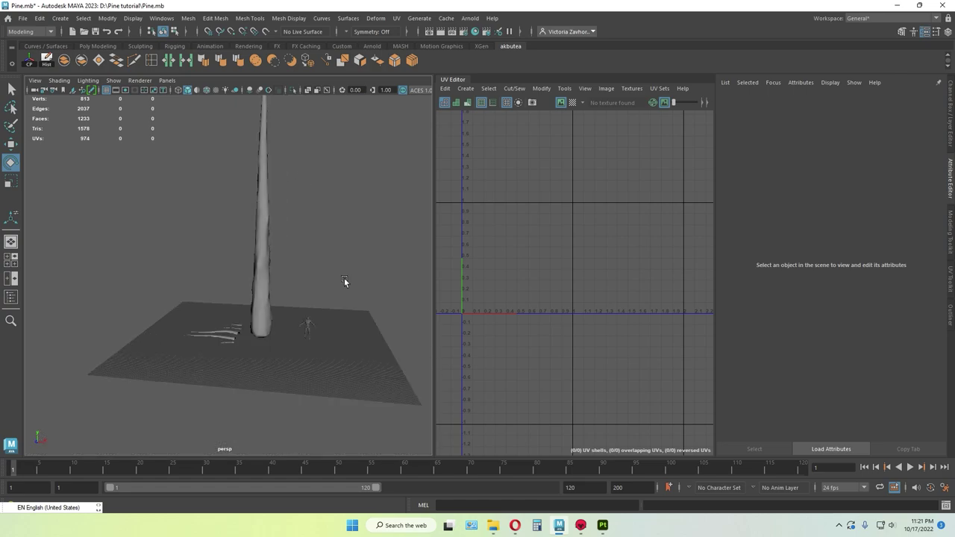
{"action": "left_click_drag", "start_coordinate": [281, 364], "coordinate": [176, 297]}
{"action": "right_click_drag", "start_coordinate": [643, 215], "coordinate": [603, 201]}
{"action": "left_click_drag", "start_coordinate": [616, 168], "coordinate": [448, 442]}
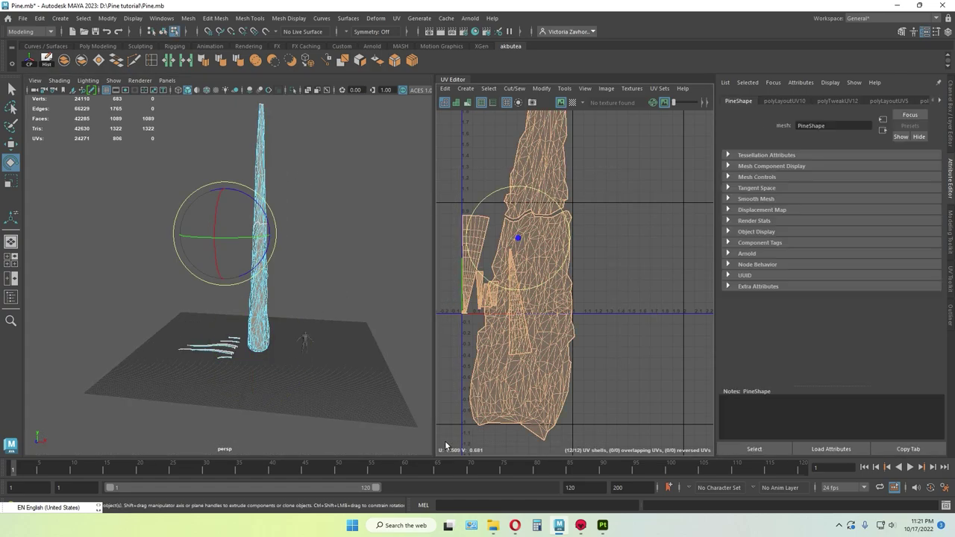
{"action": "left_click", "coordinate": [949, 282]}
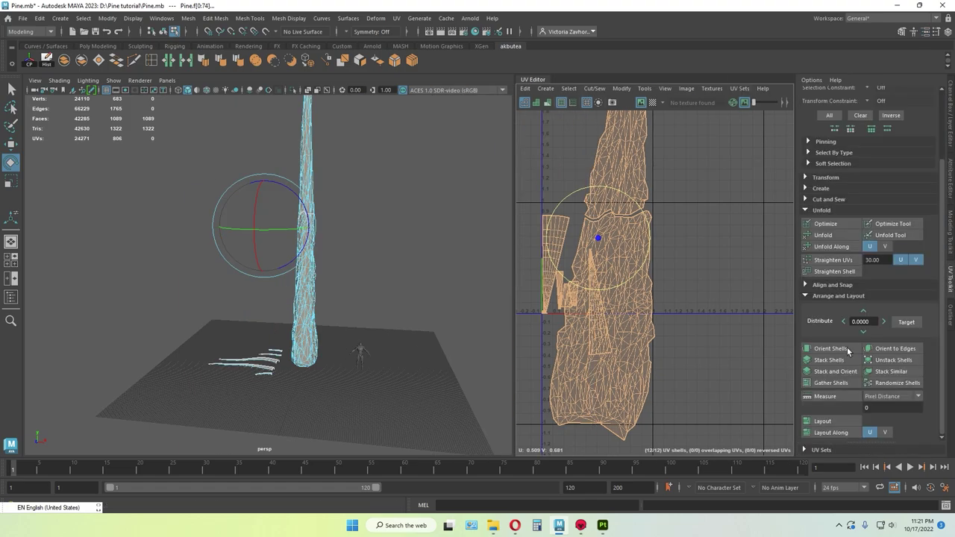
{"action": "left_click", "coordinate": [832, 420]}
{"action": "left_click", "coordinate": [572, 347]}
- Enlarge the five tiny tip cap shells and place them beneath the wide trunk shell, inside the UV tile
{"action": "scroll", "coordinate": [560, 340], "scroll_direction": "up", "scroll_amount": 5}
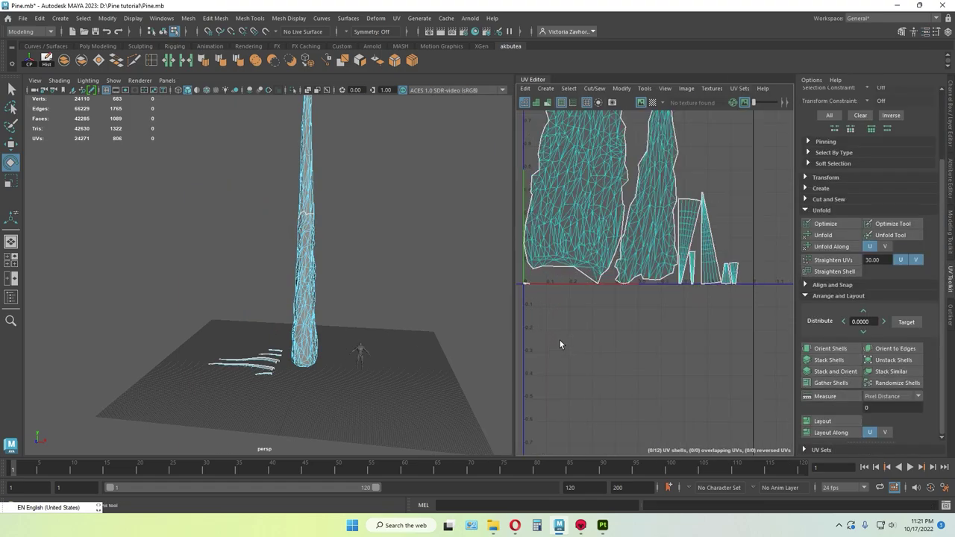
{"action": "middle_click_drag", "start_coordinate": [564, 320], "coordinate": [593, 362], "text": "alt"}
{"action": "left_click_drag", "start_coordinate": [535, 316], "coordinate": [767, 316]}
{"action": "key", "text": "r"}
{"action": "key", "text": "w"}
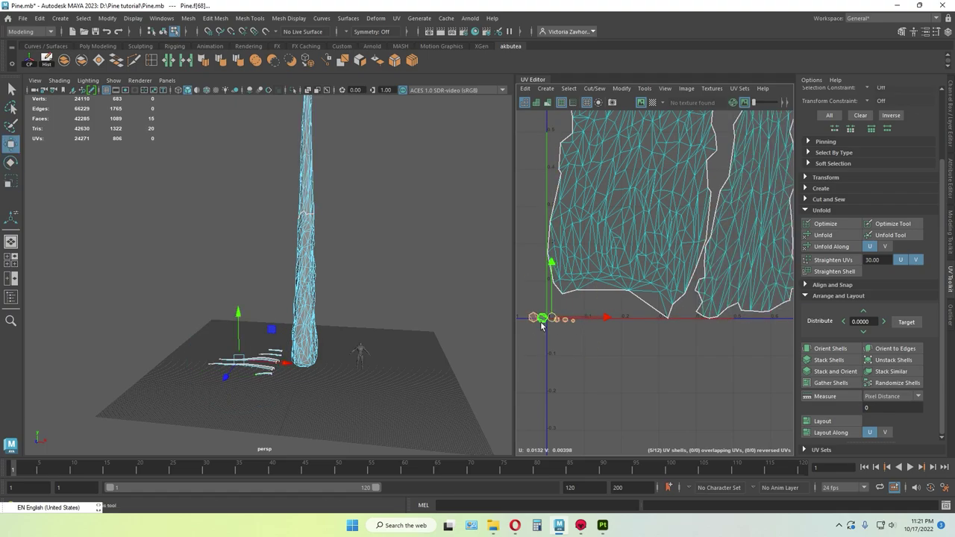
{"action": "left_click_drag", "start_coordinate": [551, 319], "coordinate": [597, 311]}
{"action": "key", "text": "r"}
{"action": "key", "text": "w"}
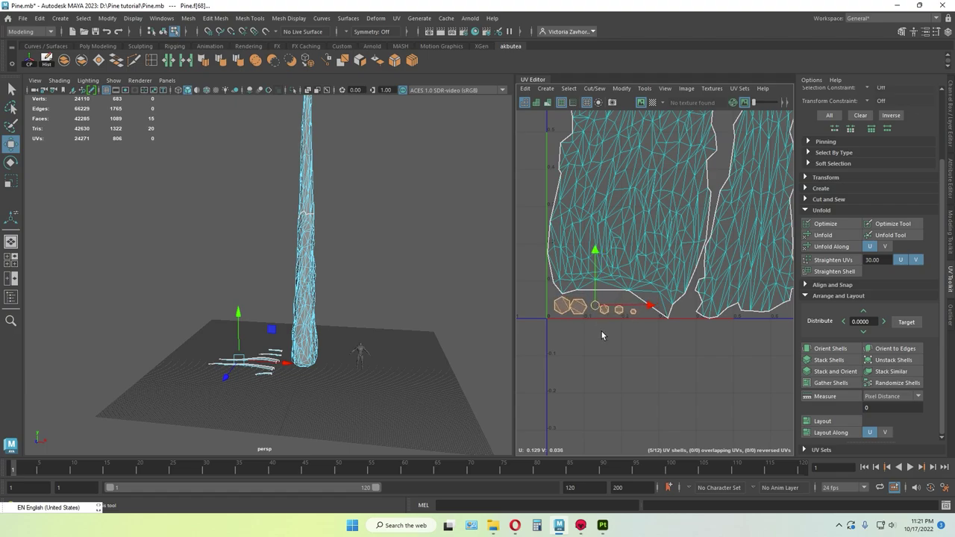
{"action": "left_click", "coordinate": [602, 335]}
- Enlarge the five branch side shells together and place them beside the narrow trunk shell
{"action": "scroll", "coordinate": [634, 359], "scroll_direction": "down", "scroll_amount": 6}
{"action": "mouse_move", "coordinate": [699, 345]}
{"action": "middle_mouse_down", "text": "alt"}
{"action": "mouse_move", "coordinate": [618, 348]}
{"action": "mouse_move", "coordinate": [701, 348]}
{"action": "middle_mouse_up", "text": "alt"}
{"action": "scroll", "coordinate": [673, 353], "scroll_direction": "up", "scroll_amount": 3}
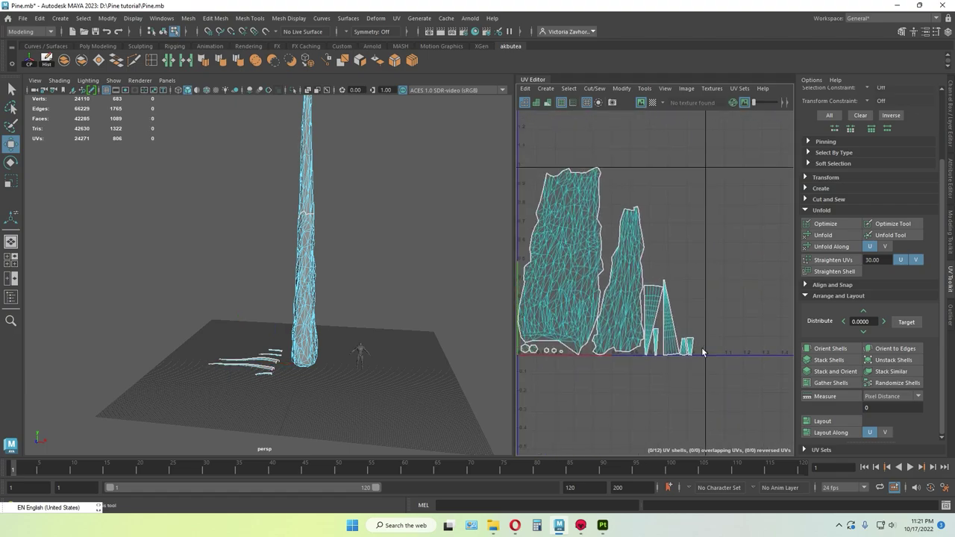
{"action": "left_click_drag", "start_coordinate": [656, 316], "coordinate": [686, 289]}
{"action": "key", "text": "r"}
{"action": "key", "text": "w"}
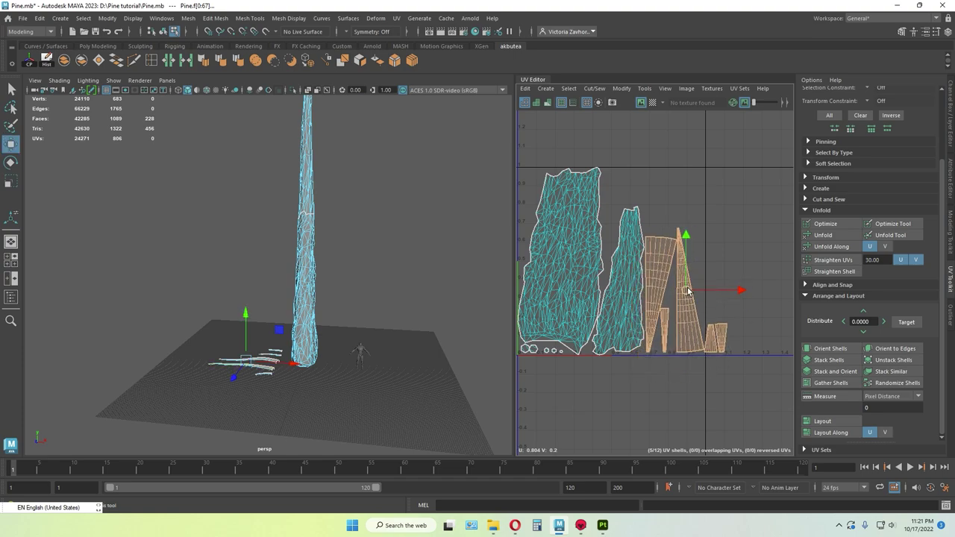
{"action": "left_click", "coordinate": [744, 352]}
- Move the two short branch shells above the wide branch shell and enlarge them slightly
{"action": "left_click_drag", "start_coordinate": [743, 357], "coordinate": [662, 211]}
{"action": "key", "text": "r"}
{"action": "key", "text": "w"}
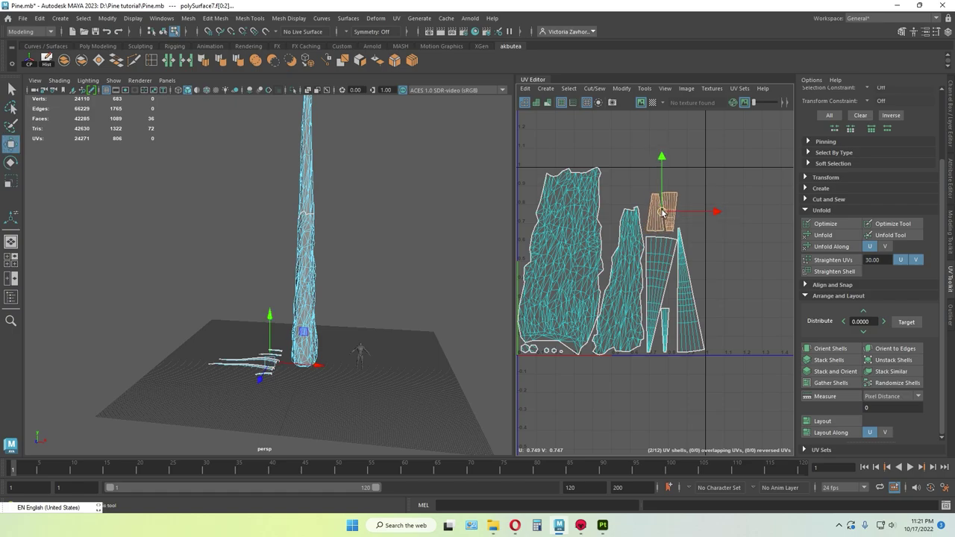
{"action": "left_click", "coordinate": [731, 314]}
- Rotate the tall pointed branch shell upright, keeping it inside the tile's edge
{"action": "left_click", "coordinate": [691, 319]}
{"action": "key", "text": "e"}
{"action": "left_click_drag", "start_coordinate": [744, 294], "coordinate": [698, 290]}
{"action": "key", "text": "w"}
{"action": "left_click", "coordinate": [737, 347]}
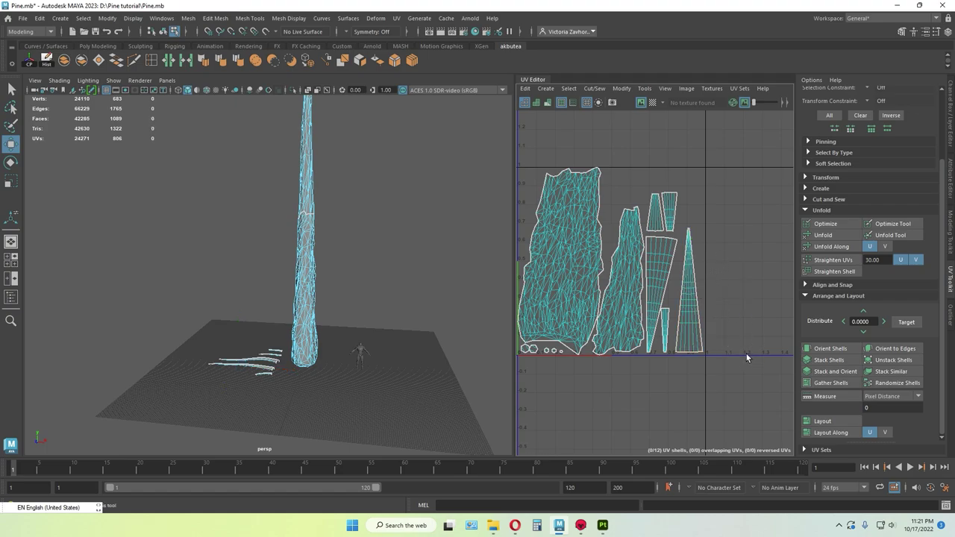
- Tilt the small narrow branch shell to fit the gap beside the slanted wide branch shell
{"action": "left_click", "coordinate": [665, 322]}
{"action": "key", "text": "e"}
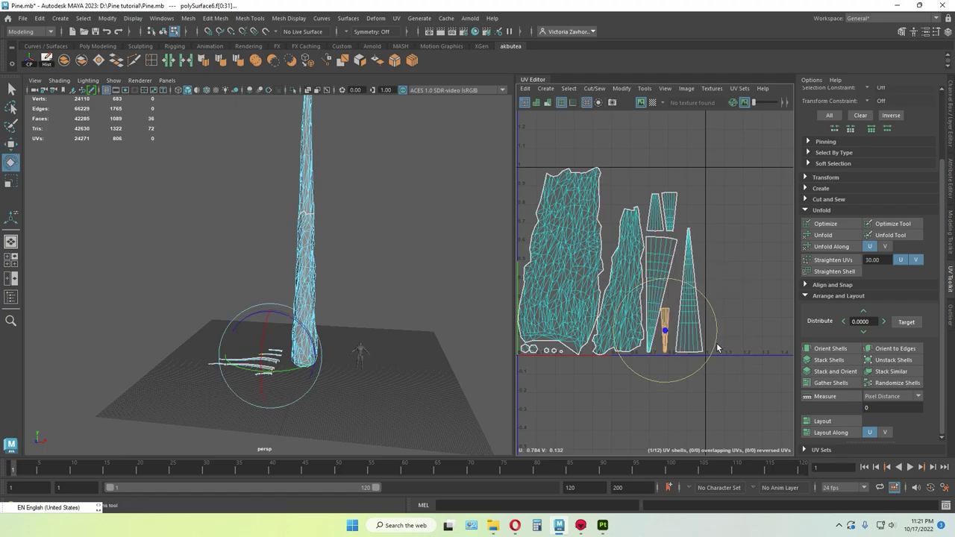
{"action": "left_click_drag", "start_coordinate": [717, 348], "coordinate": [710, 362]}
{"action": "key", "text": "w"}
{"action": "left_click", "coordinate": [755, 288]}
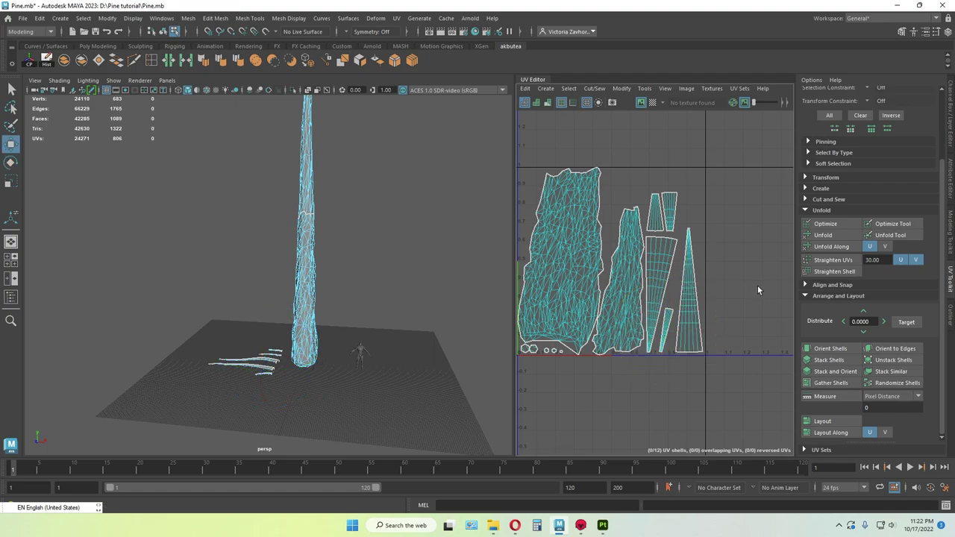
- Nudge the small narrow branch shell up slightly within the gap beside the slanted wide branch shell
{"action": "scroll", "coordinate": [622, 351], "scroll_direction": "down", "scroll_amount": 1}
{"action": "middle_click_drag", "start_coordinate": [453, 377], "coordinate": [485, 390], "text": "alt"}
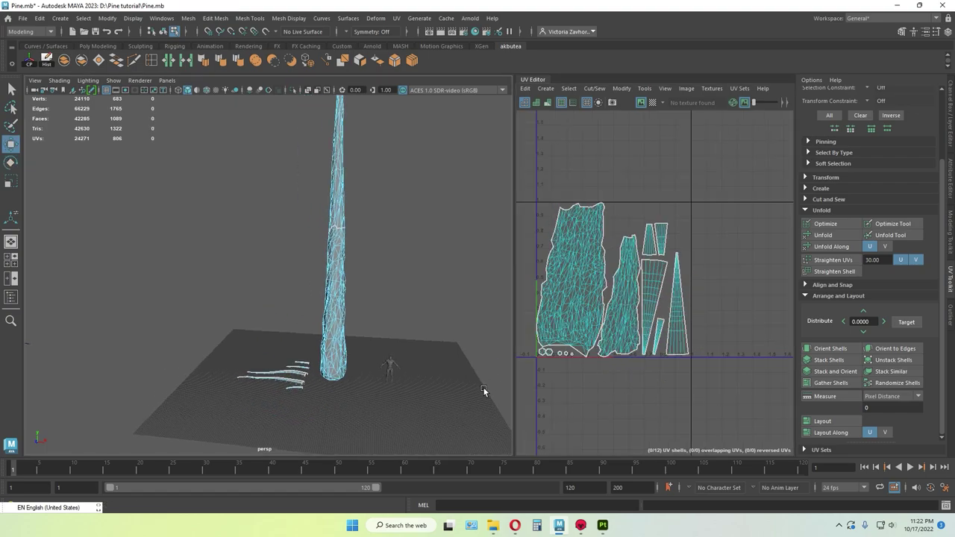
{"action": "left_click", "coordinate": [659, 341]}
{"action": "key", "text": "r"}
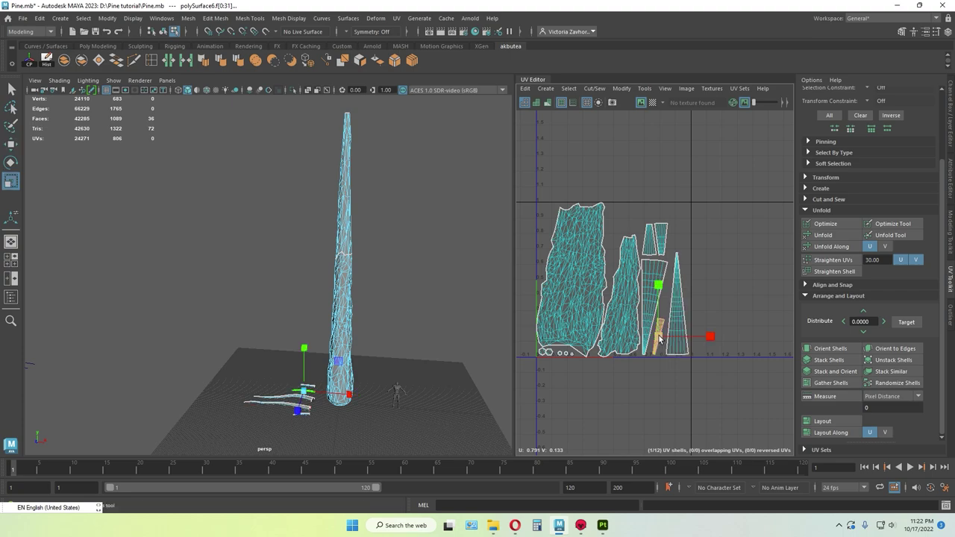
{"action": "key", "text": "w"}
{"action": "left_click_drag", "start_coordinate": [659, 336], "coordinate": [660, 334]}
{"action": "left_click", "coordinate": [619, 393]}
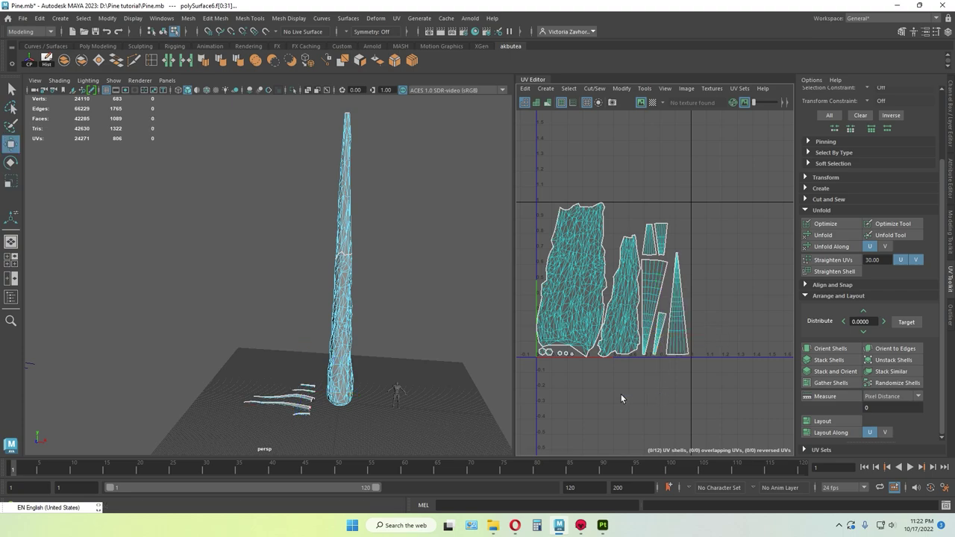
- Close the UV Editor and combine the trunk and all the branches into a single mesh
{"action": "scroll", "coordinate": [364, 384], "scroll_direction": "down", "scroll_amount": 4}
{"action": "scroll", "coordinate": [366, 382], "scroll_direction": "up", "scroll_amount": 5}
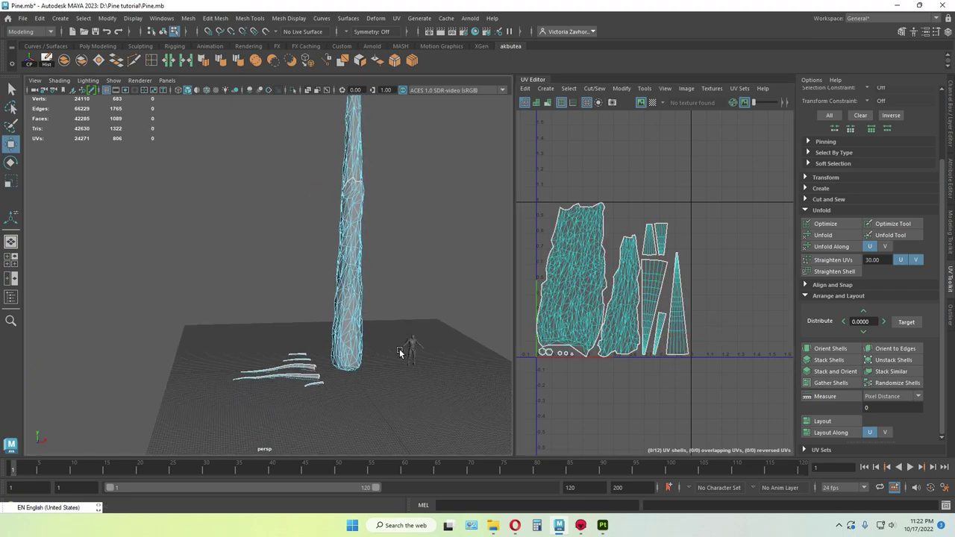
{"action": "key", "text": "F8"}
{"action": "left_click_drag", "start_coordinate": [394, 390], "coordinate": [345, 383], "text": "alt"}
{"action": "left_click_drag", "start_coordinate": [365, 421], "coordinate": [279, 309]}
{"action": "middle_click_drag", "start_coordinate": [279, 308], "coordinate": [270, 361], "text": "alt"}
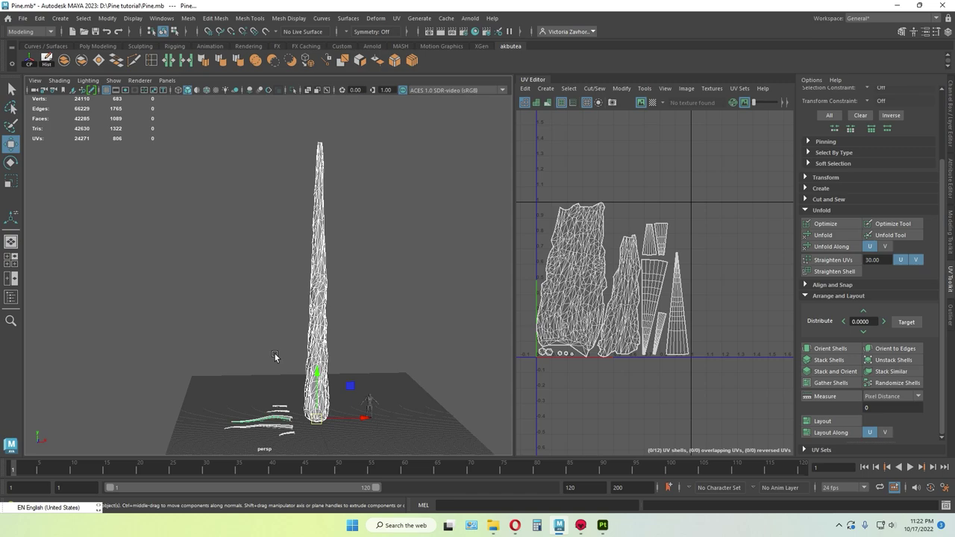
{"action": "left_click", "coordinate": [537, 80]}
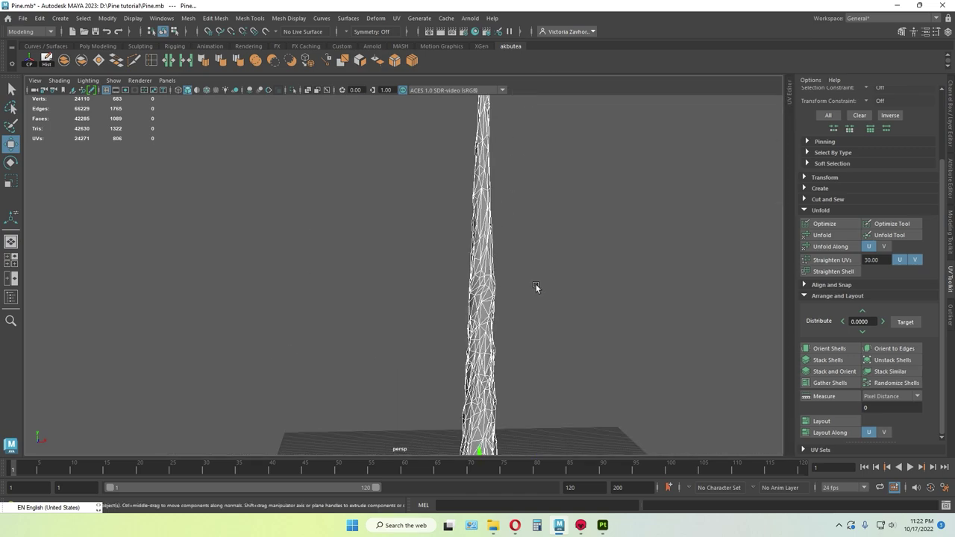
{"action": "left_click_drag", "start_coordinate": [512, 291], "coordinate": [447, 272], "text": "alt"}
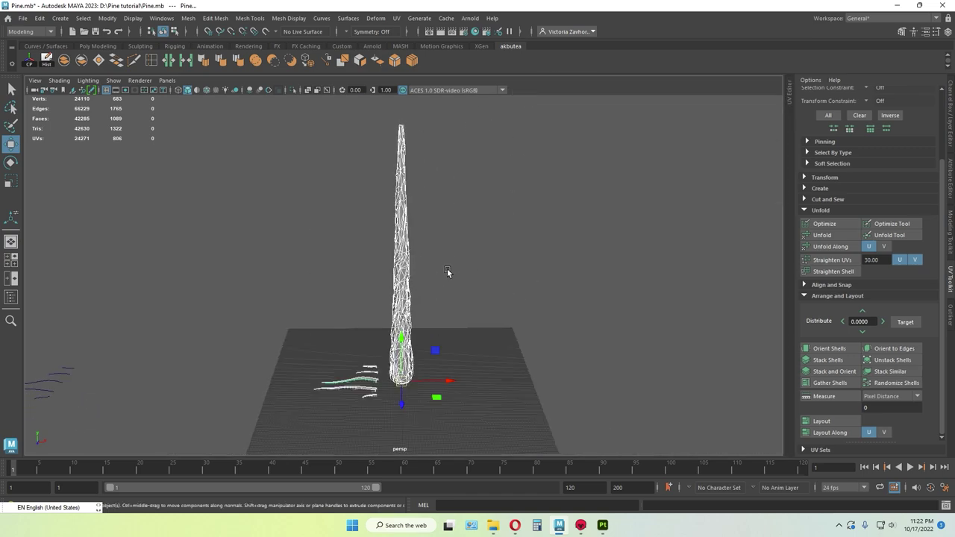
{"action": "left_click", "coordinate": [65, 62]}
{"action": "left_click", "coordinate": [297, 239]}
{"action": "left_click", "coordinate": [400, 236]}
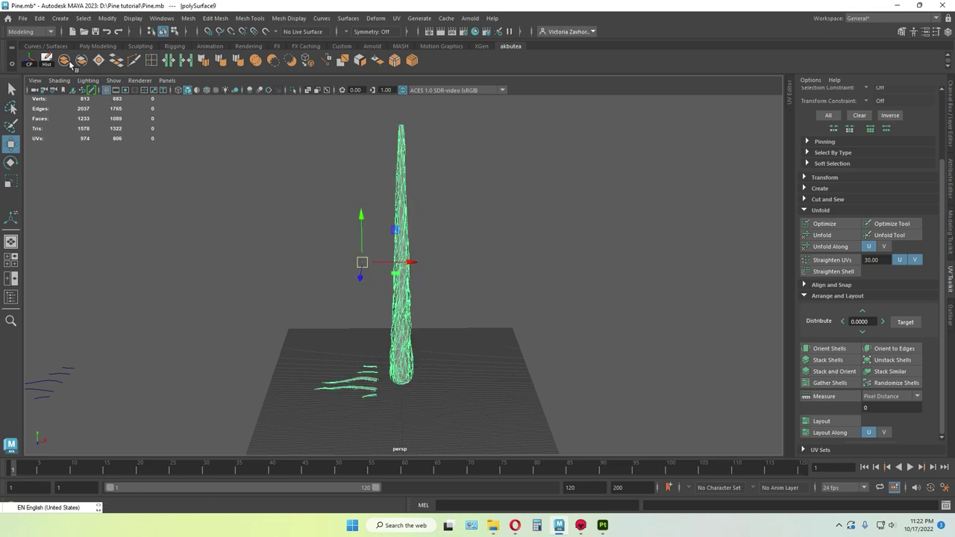
- Export the combined mesh as Trunk_LP.fbx to the Pine tutorial folder and save the scene
{"action": "left_click", "coordinate": [23, 18]}
{"action": "left_click", "coordinate": [124, 176]}
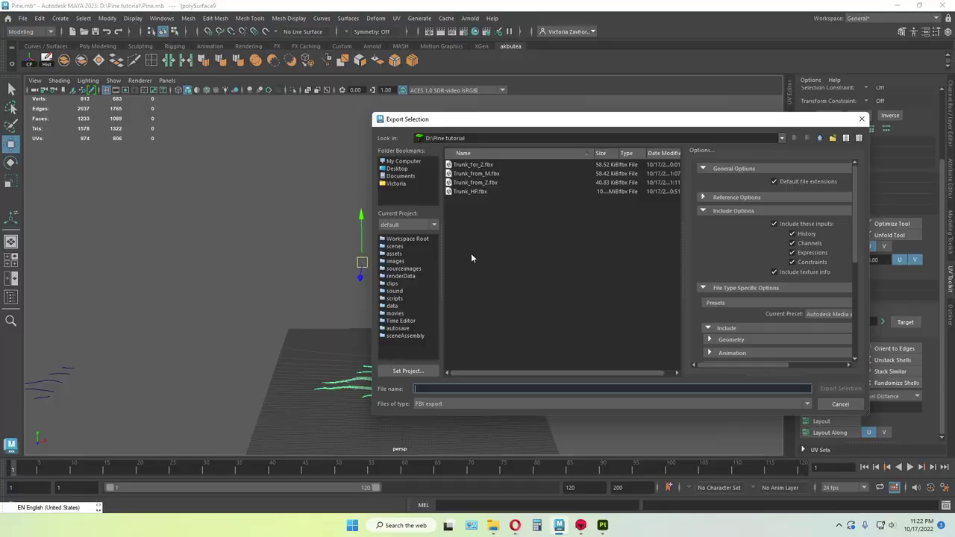
{"action": "left_click", "coordinate": [470, 191]}
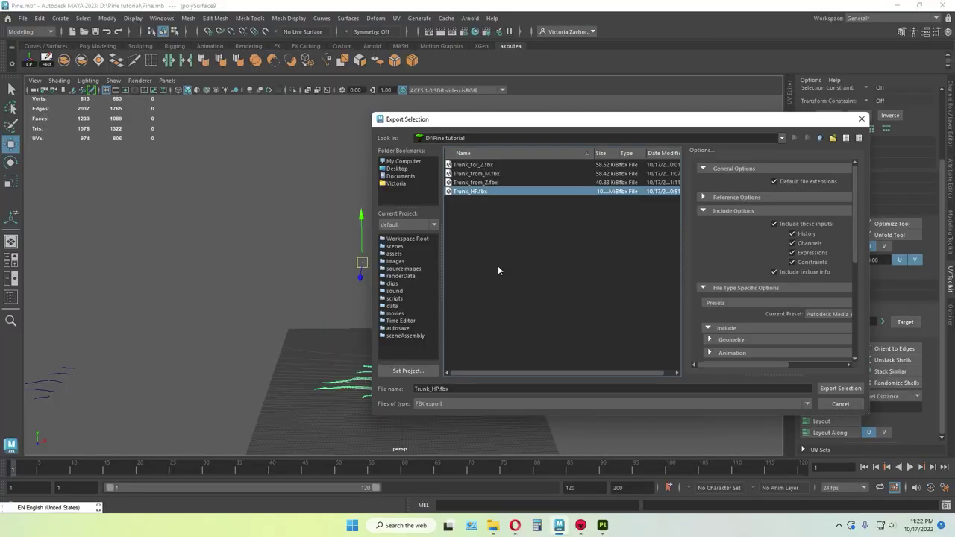
{"action": "left_click", "coordinate": [434, 389]}
{"action": "key", "text": "Delete"}
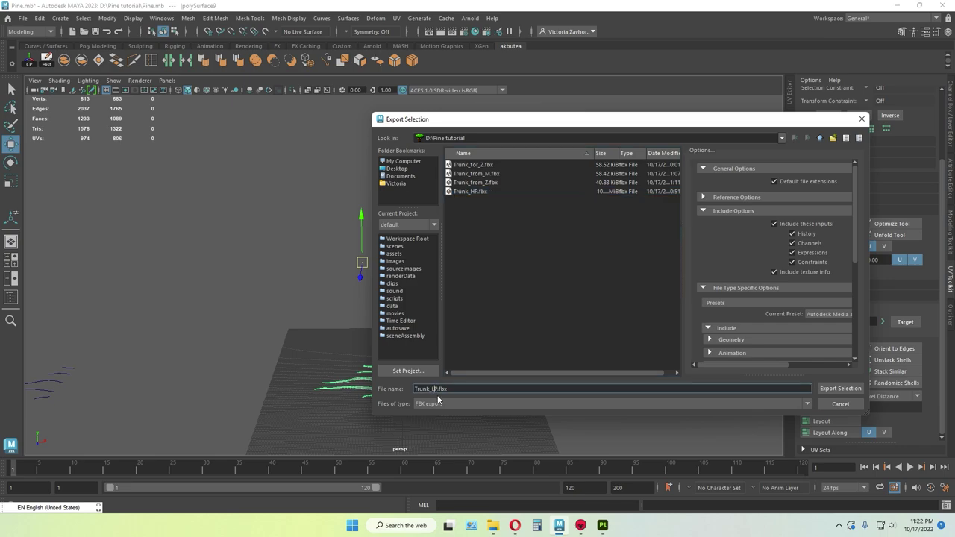
{"action": "left_click", "coordinate": [841, 390]}
{"action": "key", "text": "ctrl+s"}
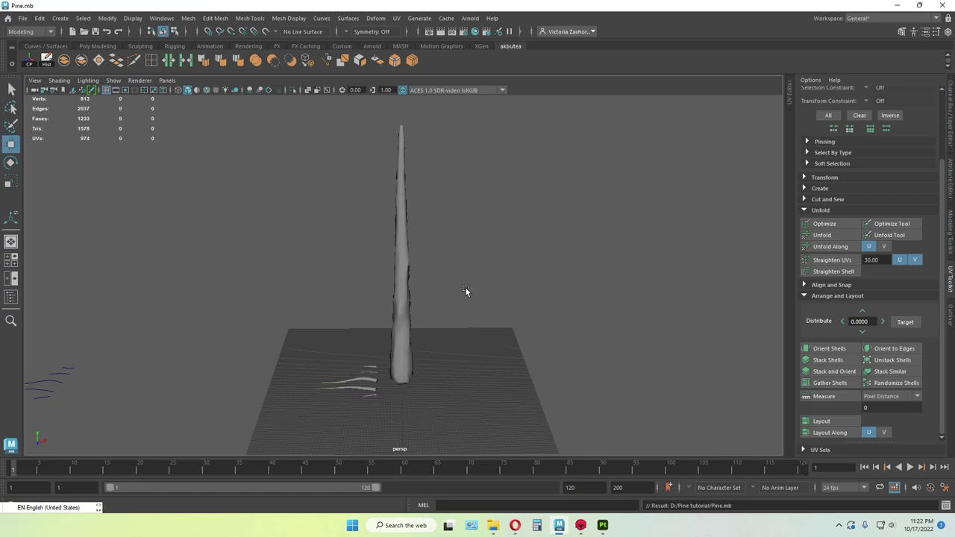
- Switch to Marmoset Toolbag, dismiss its news window and add a new bake project to the scene
{"action": "left_click", "coordinate": [581, 526]}
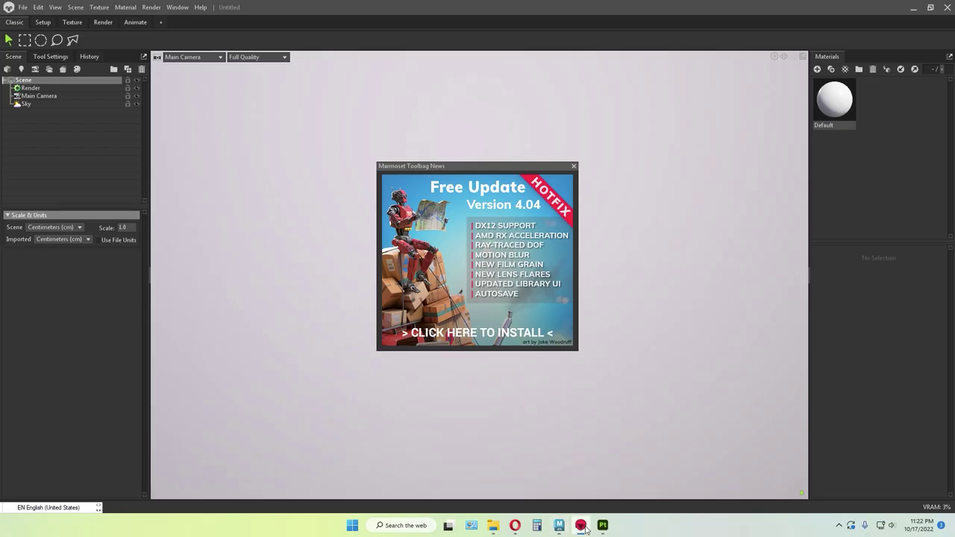
{"action": "left_click", "coordinate": [573, 167]}
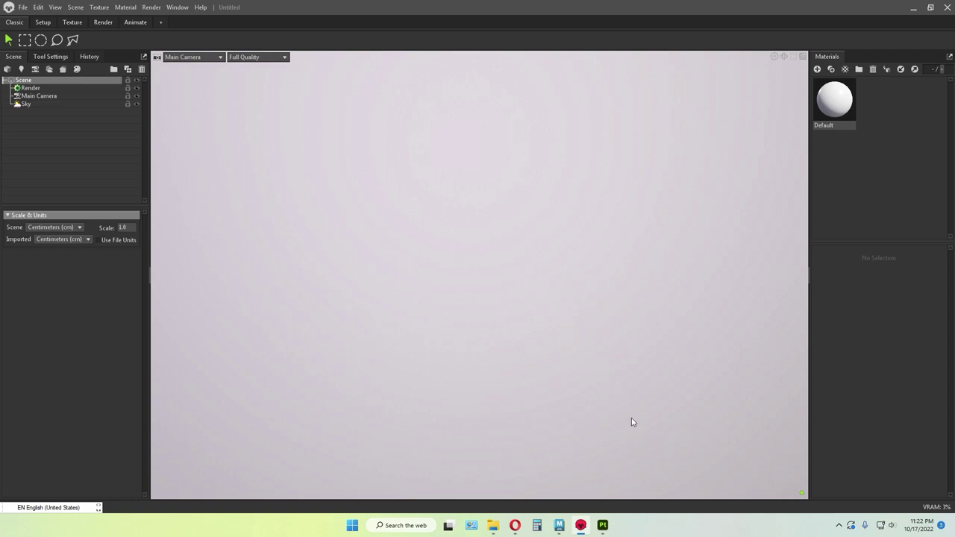
{"action": "left_click", "coordinate": [605, 530]}
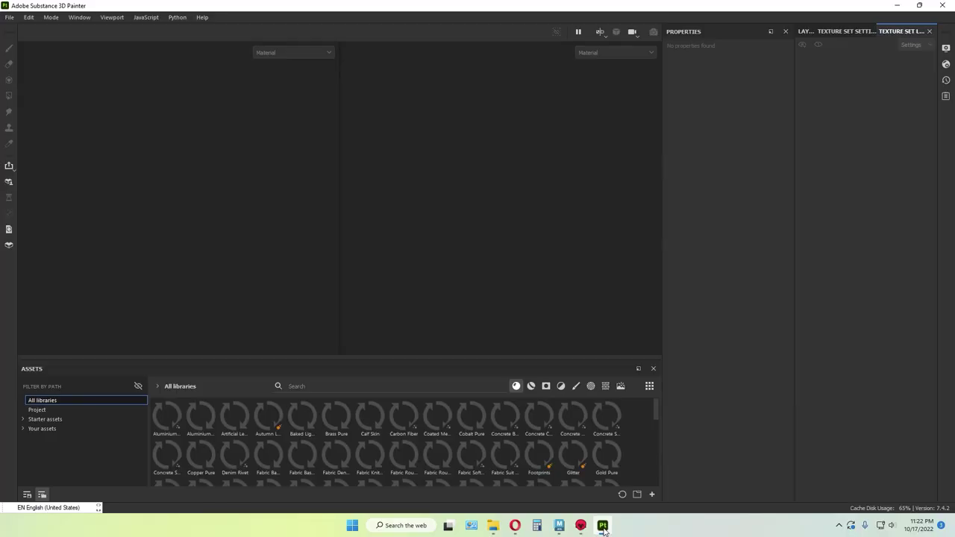
{"action": "left_click", "coordinate": [605, 529]}
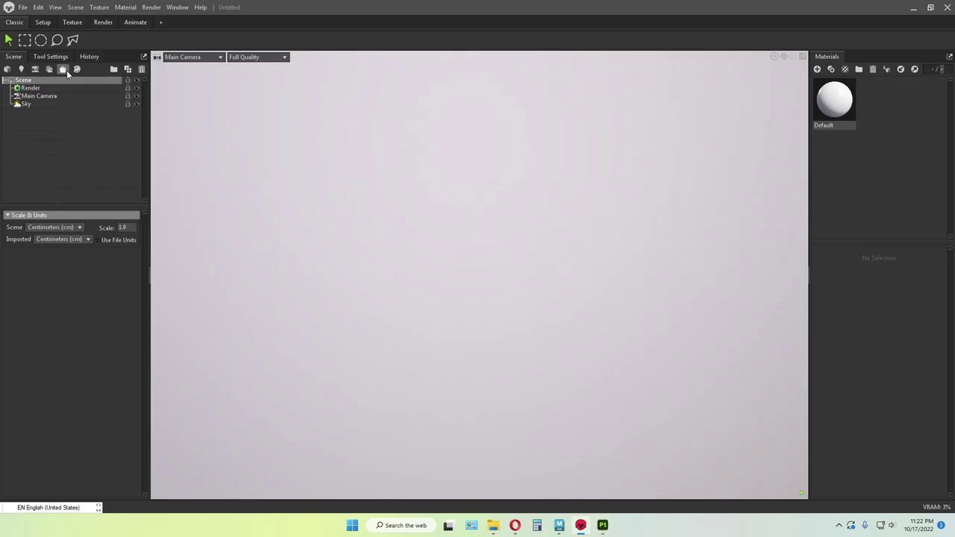
{"action": "left_click", "coordinate": [66, 69]}
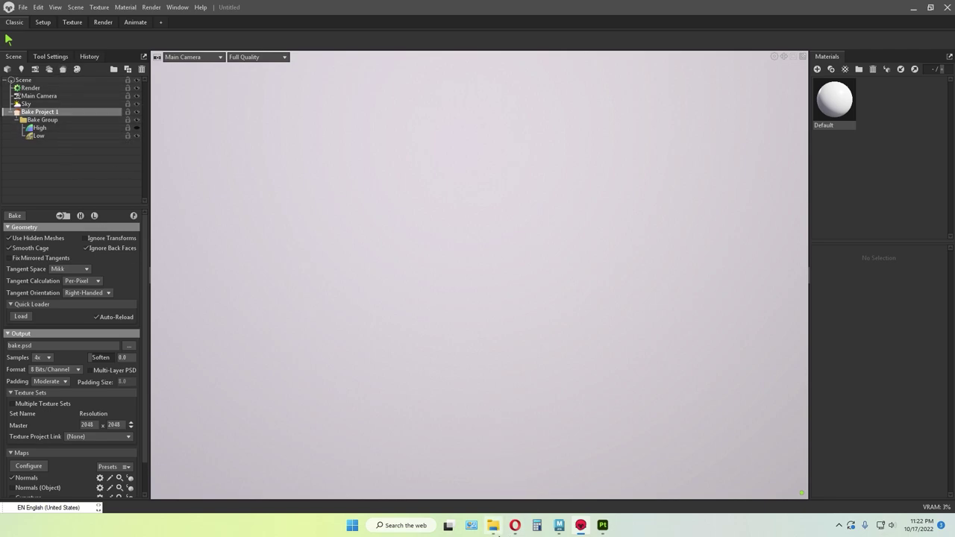
- Import Trunk_HP and Trunk_LP from the Pine tutorial folder into the bake group's High and Low slots respectively
{"action": "left_click", "coordinate": [493, 525]}
{"action": "left_click", "coordinate": [655, 185]}
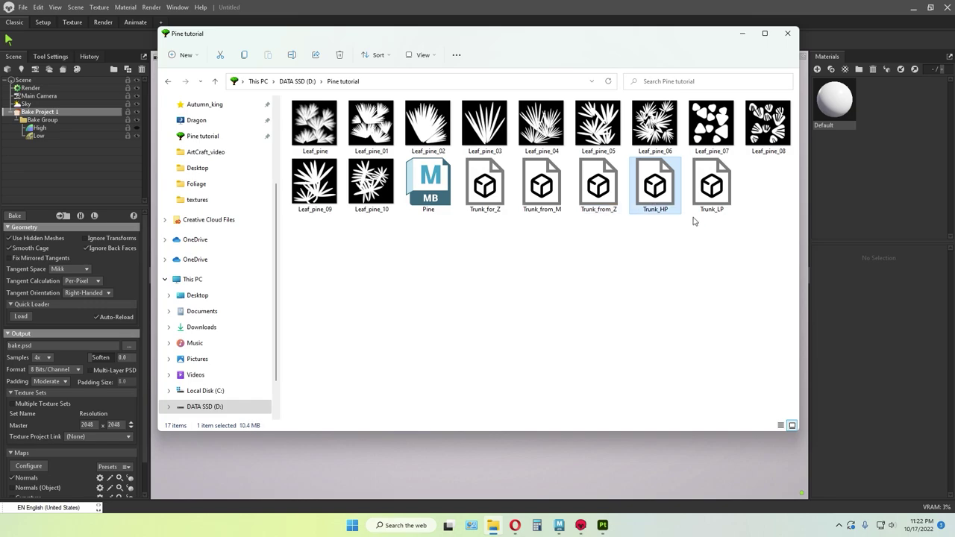
{"action": "left_click", "coordinate": [702, 195], "text": "shift"}
{"action": "left_click_drag", "start_coordinate": [657, 188], "coordinate": [60, 181]}
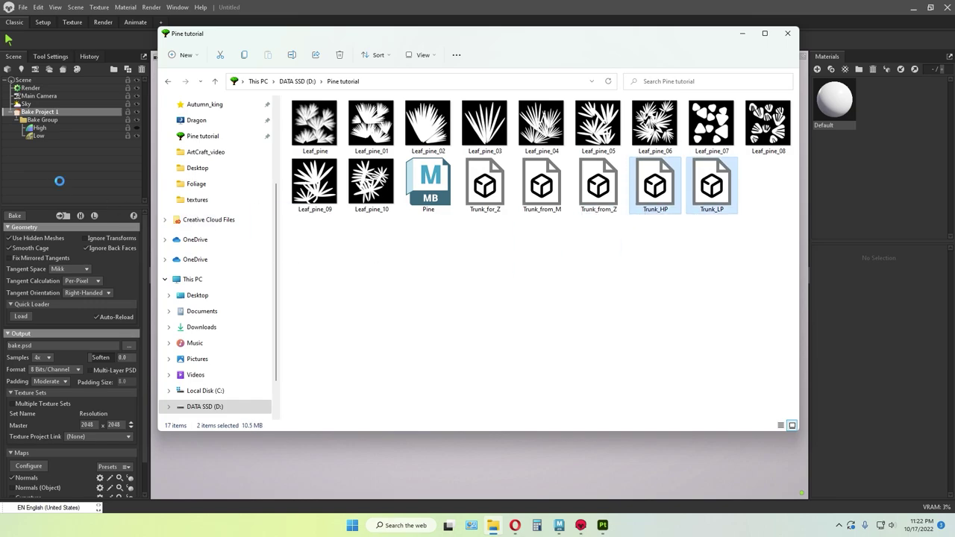
{"action": "left_click", "coordinate": [744, 35]}
{"action": "mouse_move", "coordinate": [34, 145]}
{"action": "left_mouse_down"}
{"action": "mouse_move", "coordinate": [44, 130]}
{"action": "mouse_move", "coordinate": [39, 155]}
{"action": "left_mouse_up"}
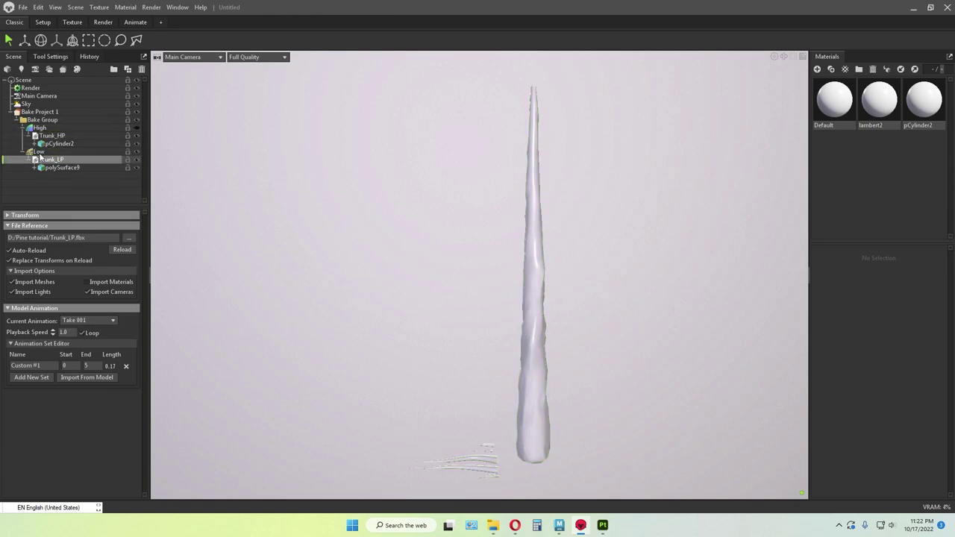
- Set the bake project's output to 16x samples and a resolution of 4096 x 4096
{"action": "left_click", "coordinate": [41, 111]}
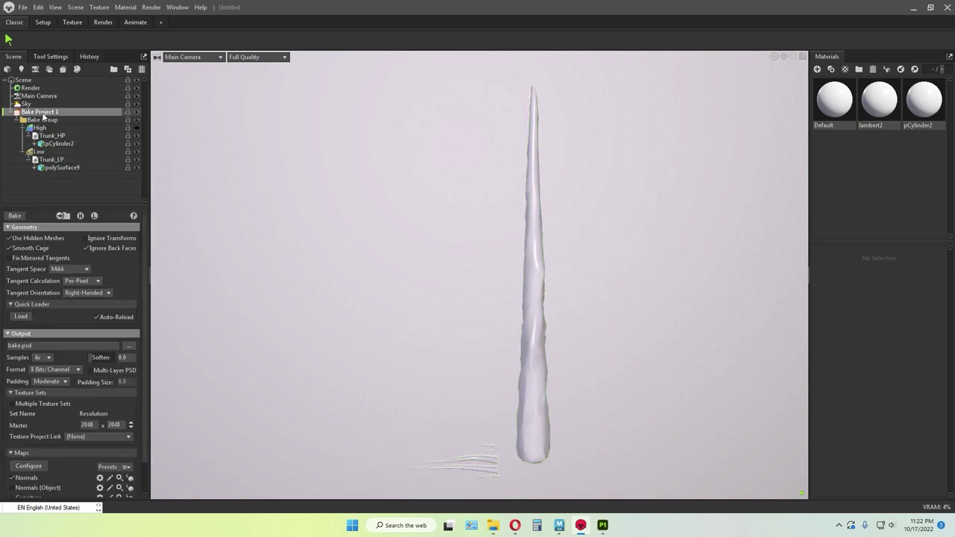
{"action": "left_click", "coordinate": [45, 357]}
{"action": "left_click", "coordinate": [41, 386]}
{"action": "scroll", "coordinate": [50, 383], "scroll_direction": "down", "scroll_amount": 1}
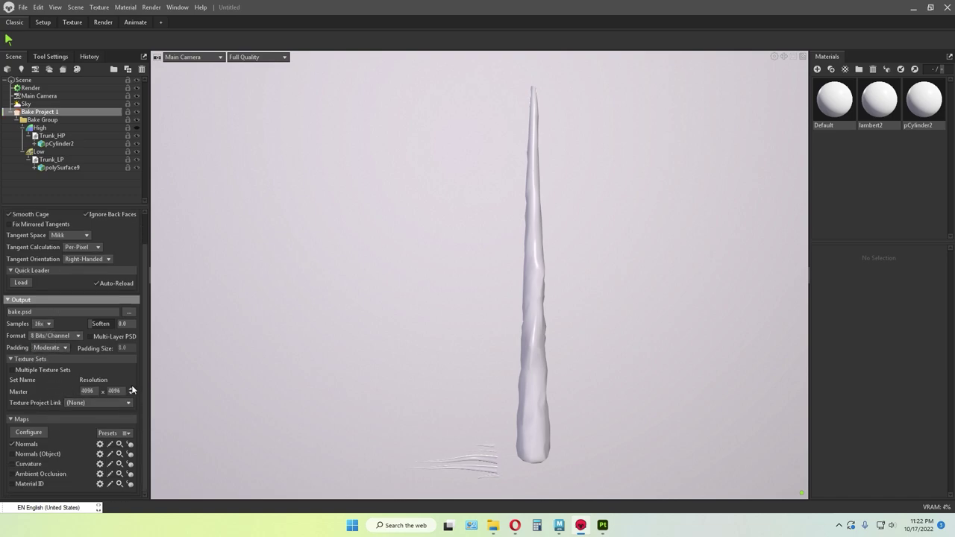
- Enable Flip Y for the Normals map and add Ambient Occlusion to the maps for baking
{"action": "left_click", "coordinate": [100, 444]}
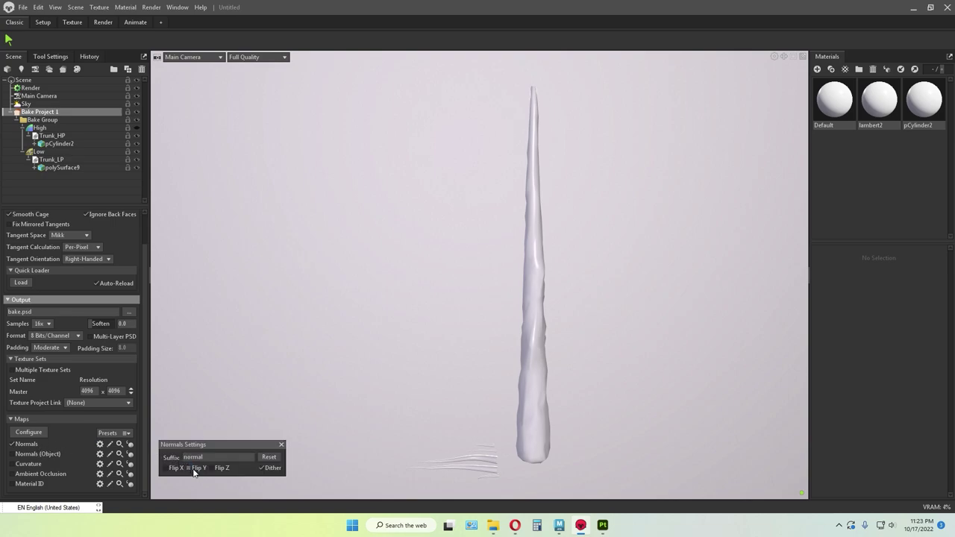
{"action": "left_click", "coordinate": [281, 446]}
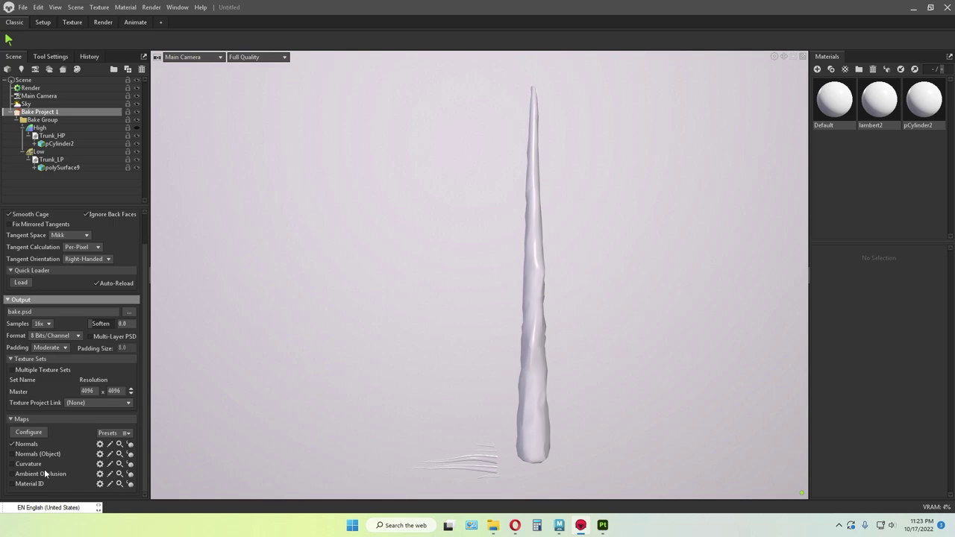
{"action": "left_click", "coordinate": [100, 444]}
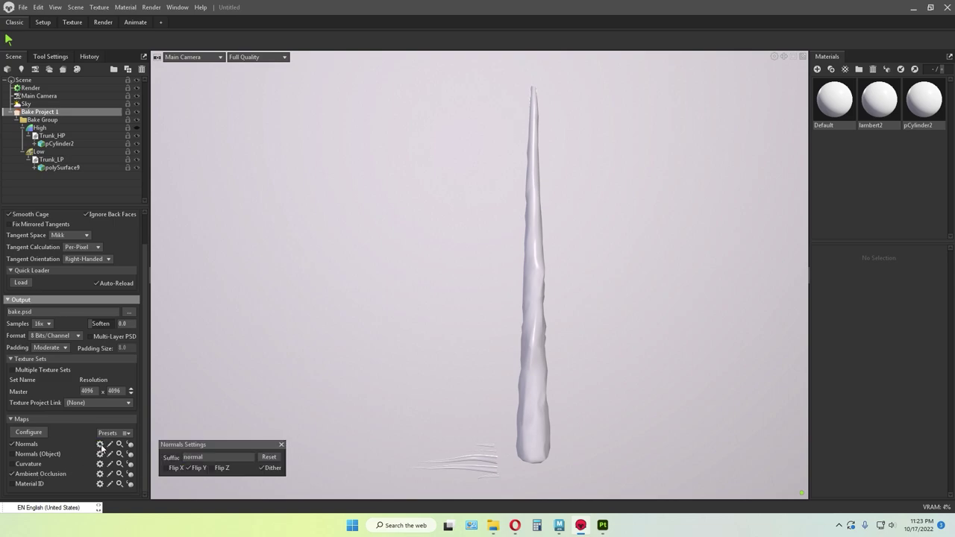
{"action": "left_click", "coordinate": [282, 446]}
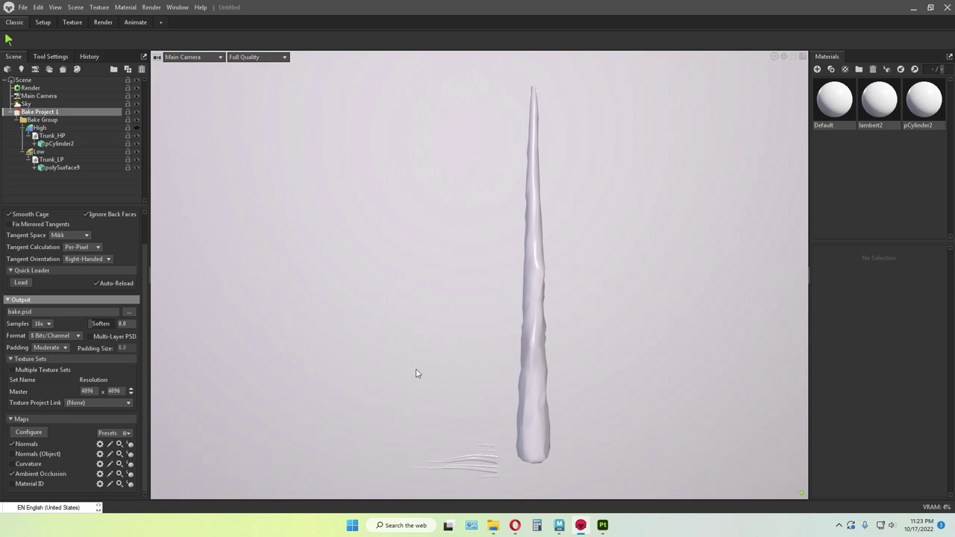
{"action": "left_click_drag", "start_coordinate": [458, 337], "coordinate": [341, 319]}
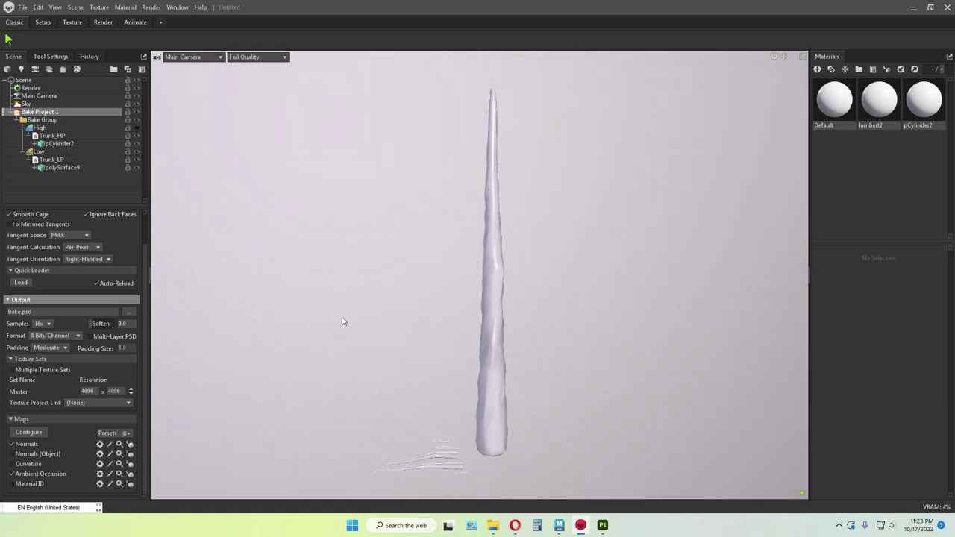
{"action": "scroll", "coordinate": [88, 287], "scroll_direction": "up", "scroll_amount": 1}
{"action": "left_click", "coordinate": [133, 216]}
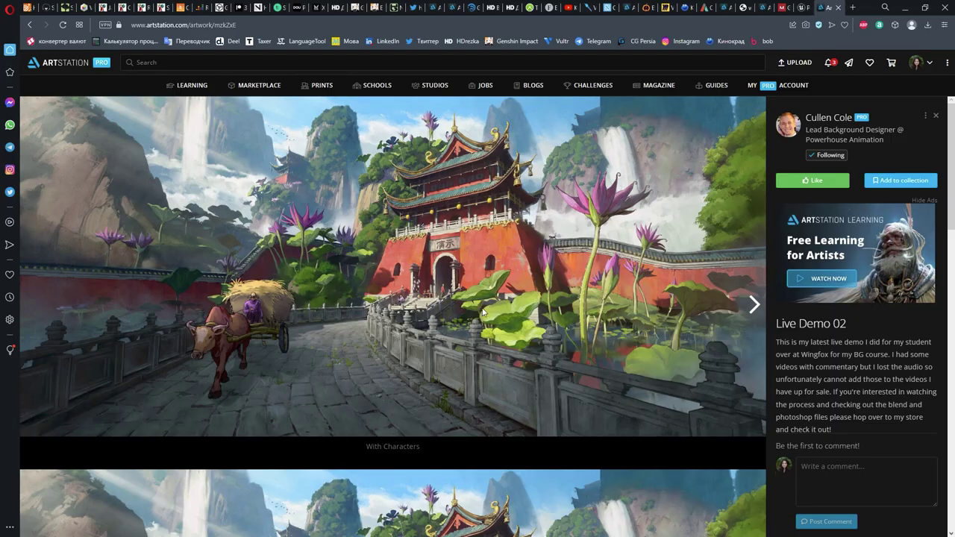
{"action": "left_click", "coordinate": [553, 296]}
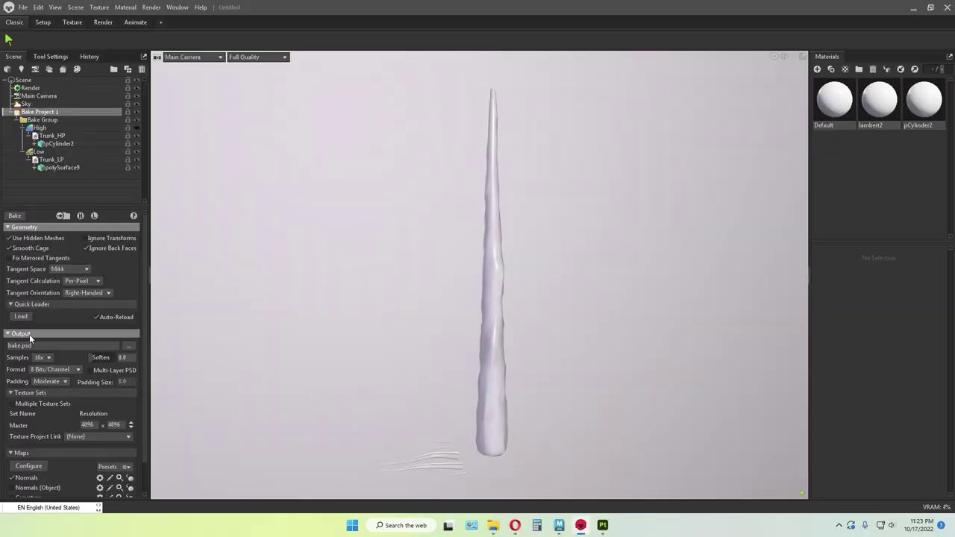
- Browse for the bake output location and create a folder named bake inside the Pine tutorial folder, then open it
{"action": "left_click", "coordinate": [128, 345]}
{"action": "left_click_drag", "start_coordinate": [344, 122], "coordinate": [379, 128]}
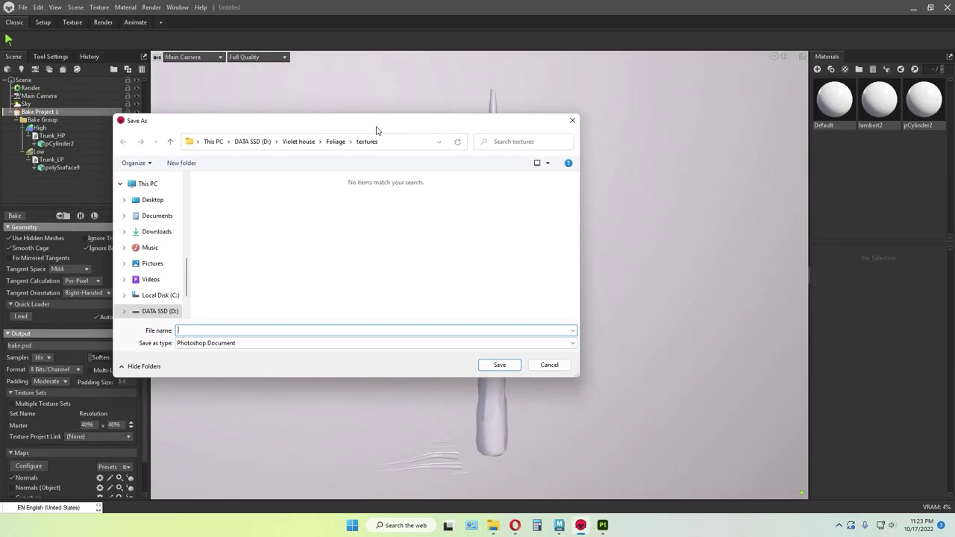
{"action": "scroll", "coordinate": [156, 250], "scroll_direction": "up", "scroll_amount": 5}
{"action": "left_click", "coordinate": [158, 257]}
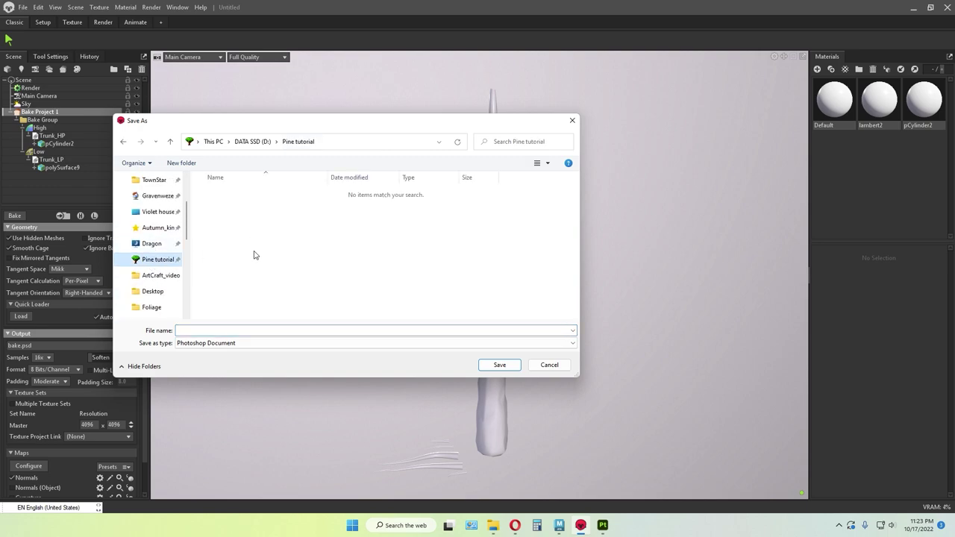
{"action": "right_click", "coordinate": [253, 234]}
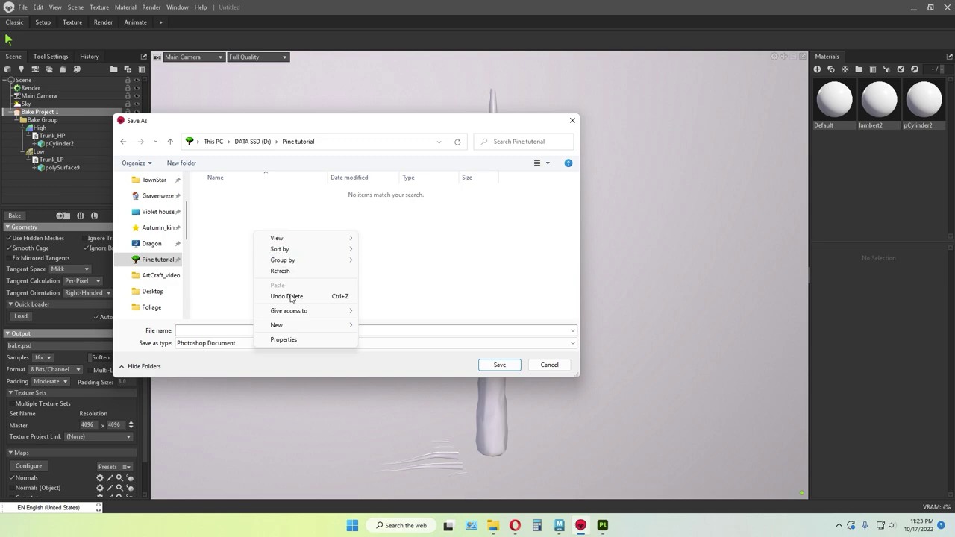
{"action": "mouse_move", "coordinate": [313, 326]}
{"action": "left_click", "coordinate": [373, 326]}
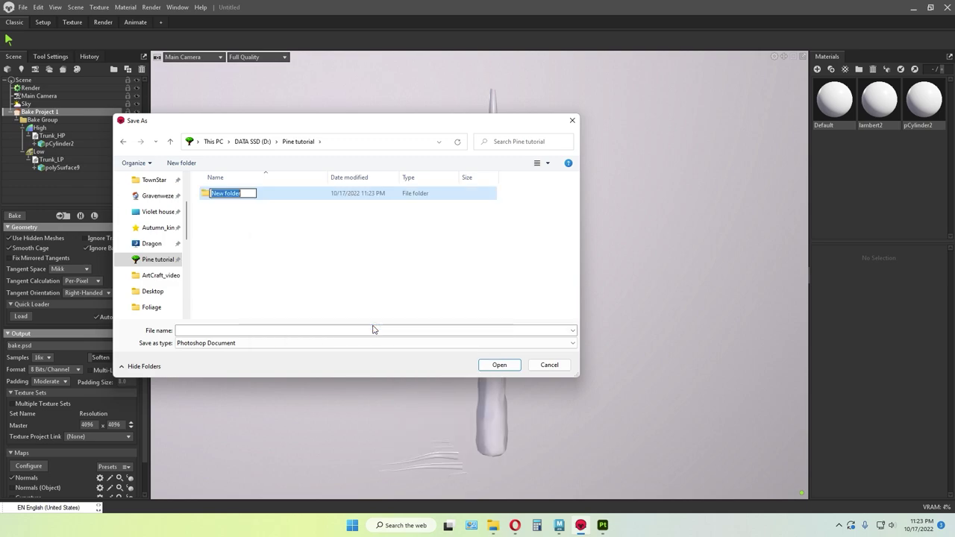
{"action": "type", "text": "bake"}
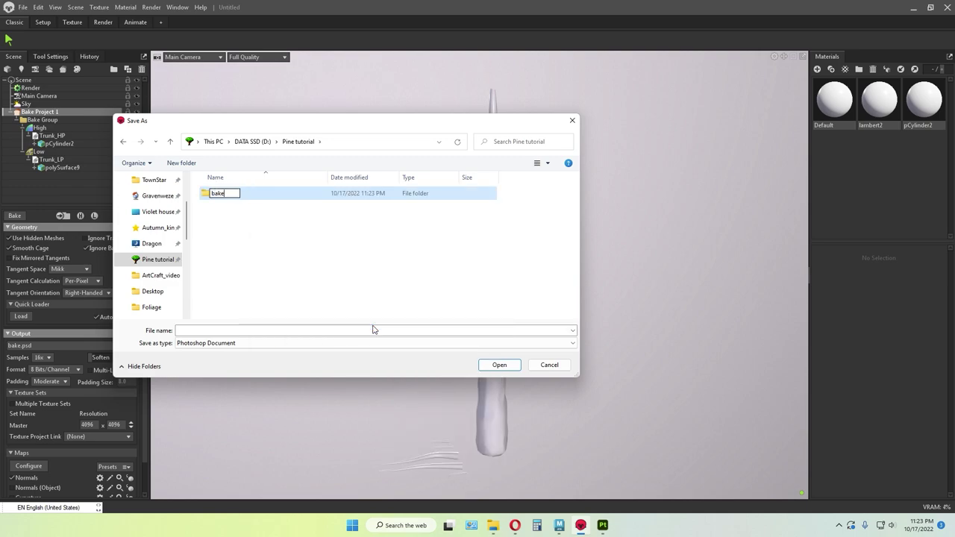
{"action": "key", "text": "Return"}
{"action": "double_click", "coordinate": [241, 196]}
- Save the bake output as a Targa image named Pine_trunk in the bake folder
{"action": "left_click", "coordinate": [232, 344]}
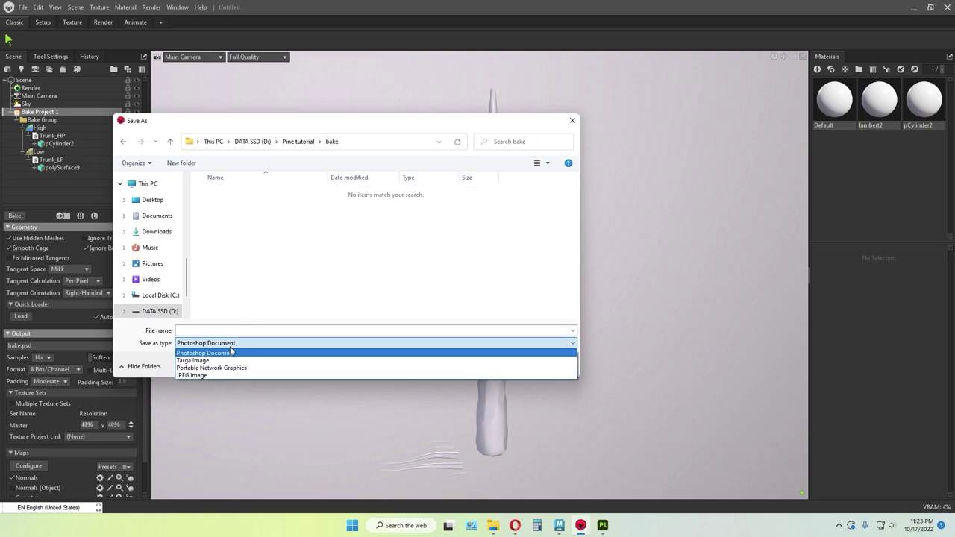
{"action": "left_click", "coordinate": [224, 361]}
{"action": "left_click", "coordinate": [212, 329]}
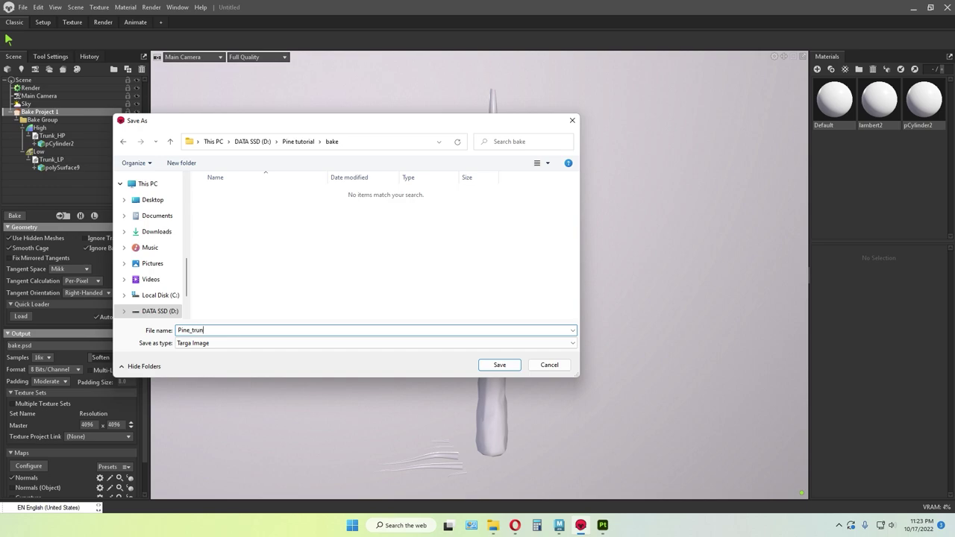
{"action": "left_click", "coordinate": [484, 367]}
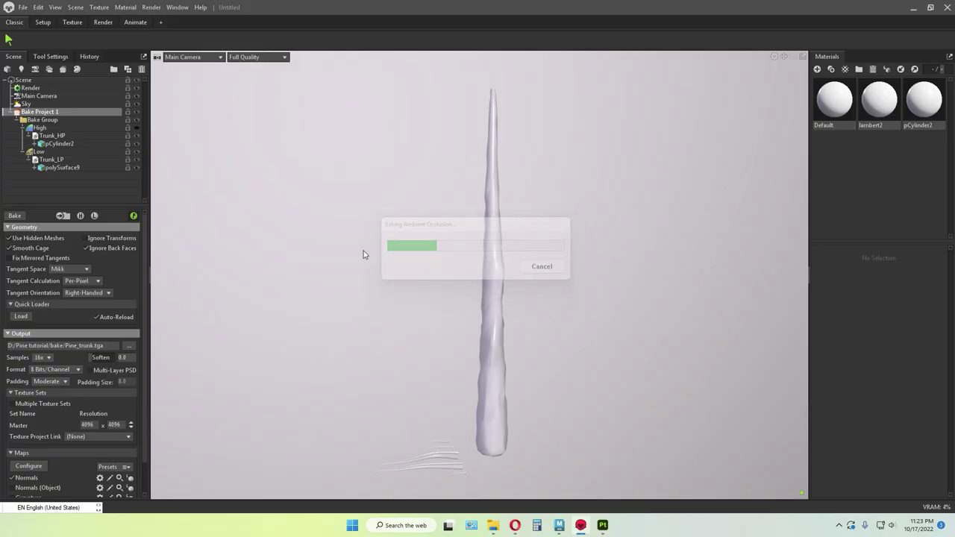
- Bake the normal and ambient occlusion maps and inspect the result around the trunk and branches
{"action": "left_click", "coordinate": [14, 215]}
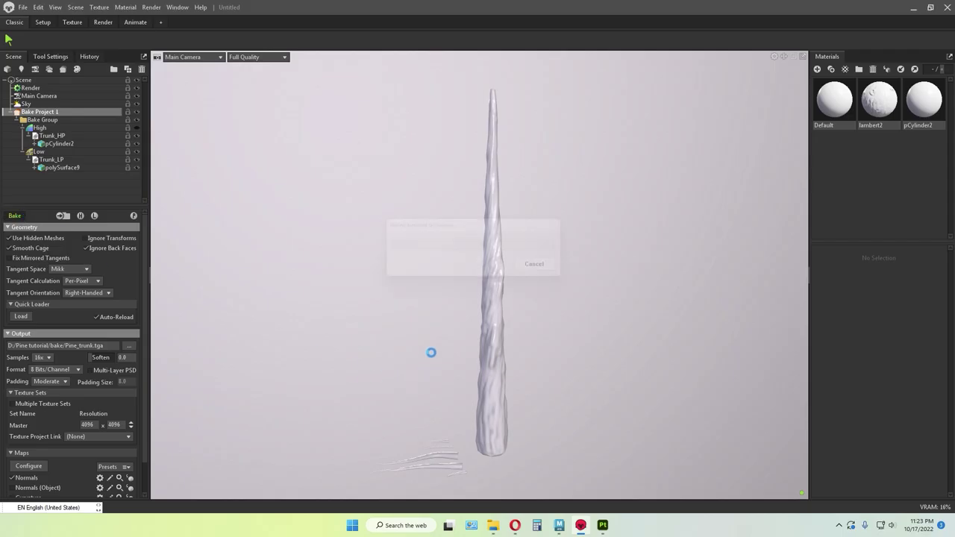
{"action": "scroll", "coordinate": [455, 386], "scroll_direction": "up", "scroll_amount": 3}
{"action": "left_click_drag", "start_coordinate": [471, 399], "coordinate": [606, 394]}
{"action": "middle_click_drag", "start_coordinate": [486, 391], "coordinate": [480, 329]}
{"action": "left_click_drag", "start_coordinate": [478, 328], "coordinate": [417, 316]}
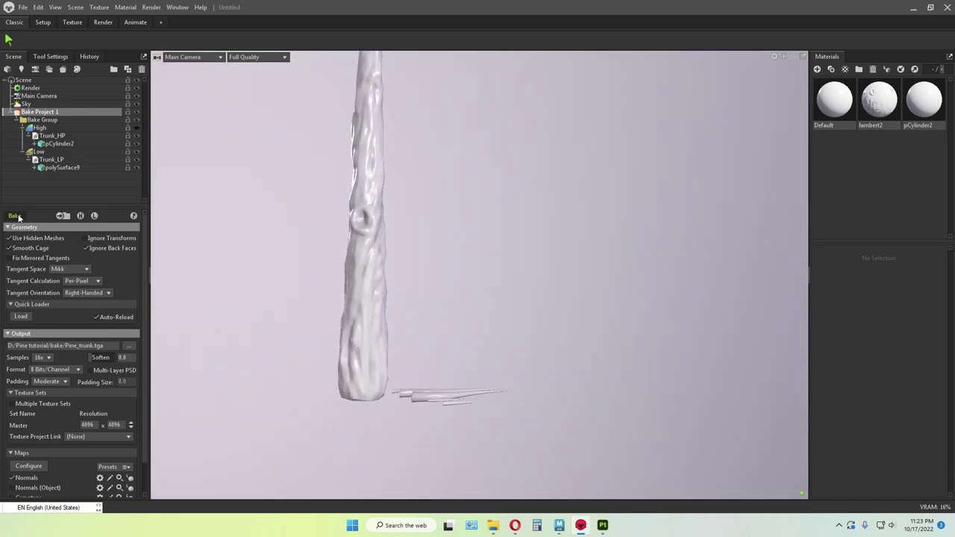
{"action": "left_click_drag", "start_coordinate": [328, 315], "coordinate": [432, 340]}
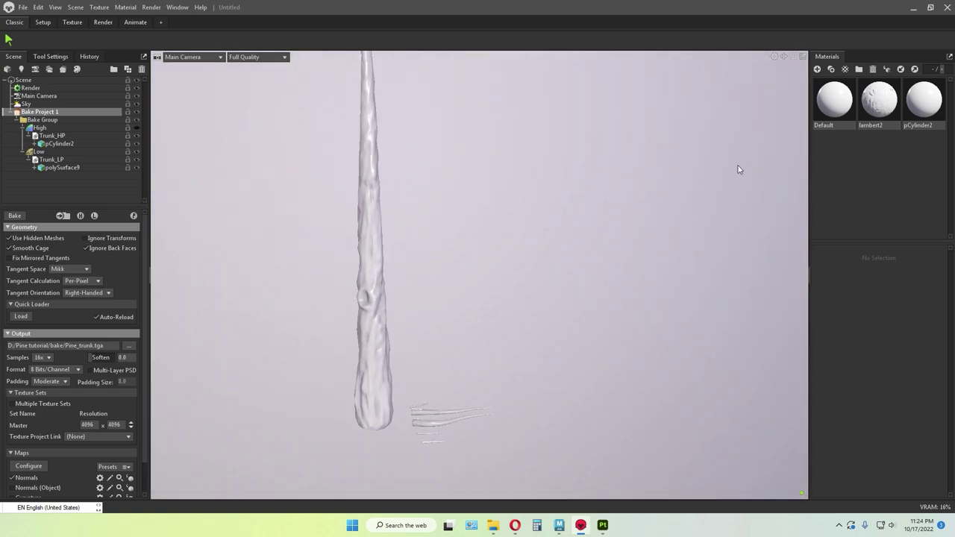
- Quit Marmoset Toolbag without saving the scene and return to Maya
{"action": "left_click", "coordinate": [950, 6]}
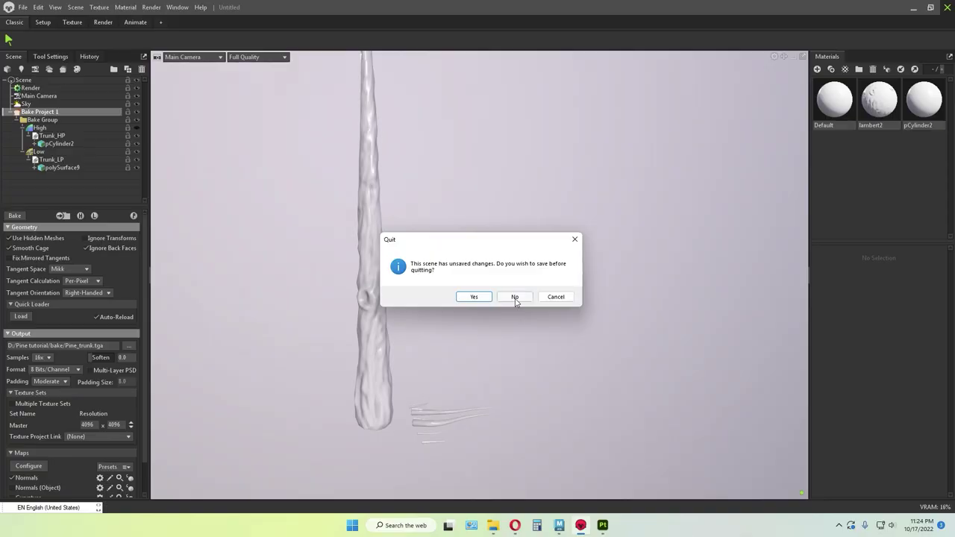
{"action": "left_click", "coordinate": [511, 297]}
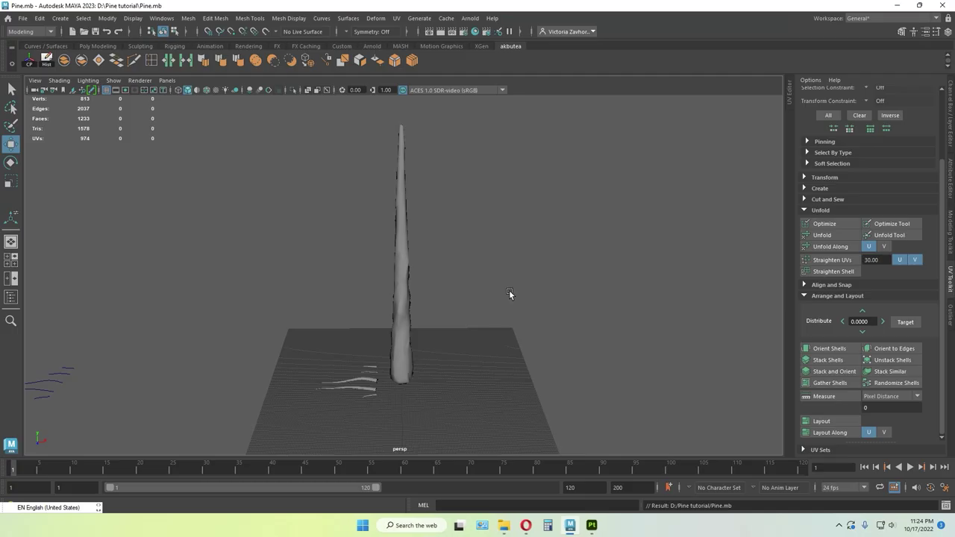
{"action": "left_click_drag", "start_coordinate": [465, 337], "coordinate": [436, 338], "text": "alt"}
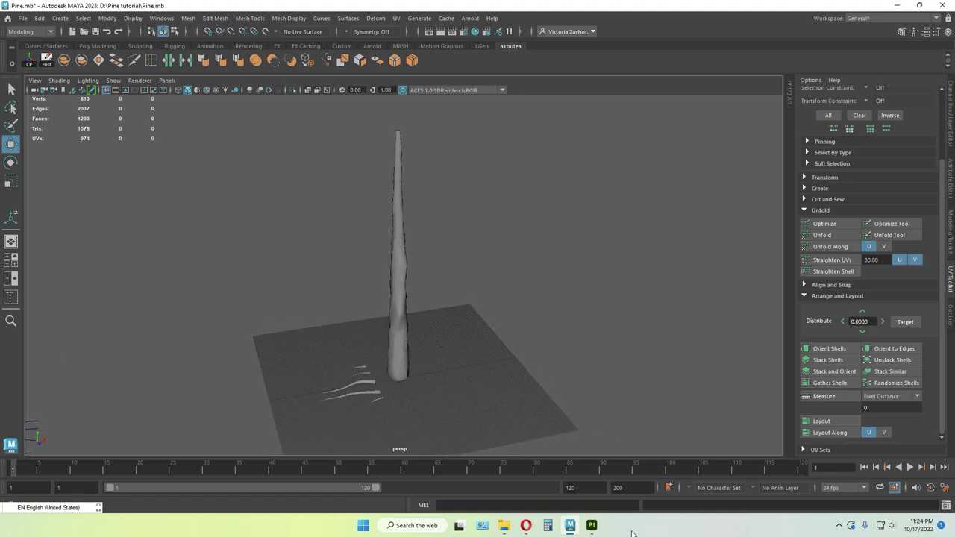
- Switch to Substance 3D Painter and start a new project with a document resolution of 4096
{"action": "left_click", "coordinate": [591, 525]}
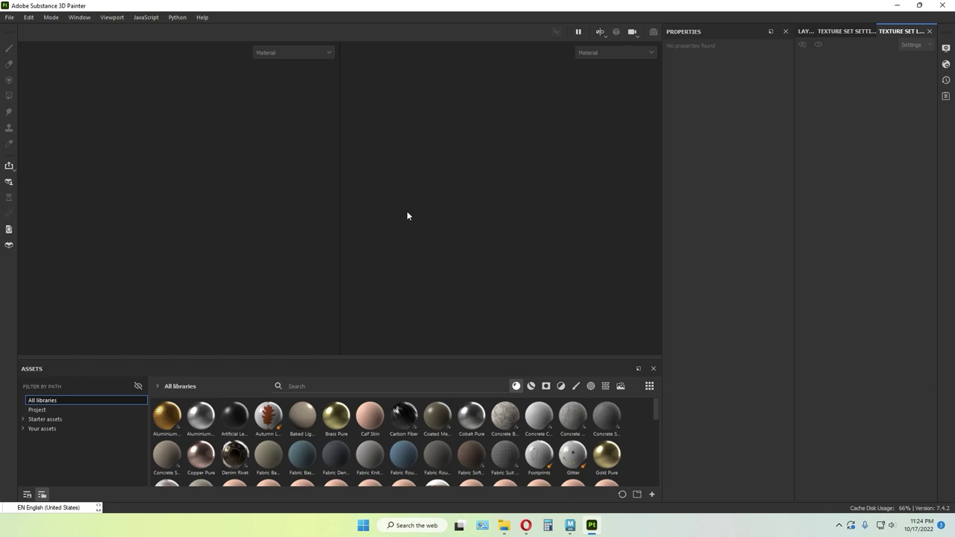
{"action": "left_click", "coordinate": [8, 17]}
{"action": "left_click", "coordinate": [27, 31]}
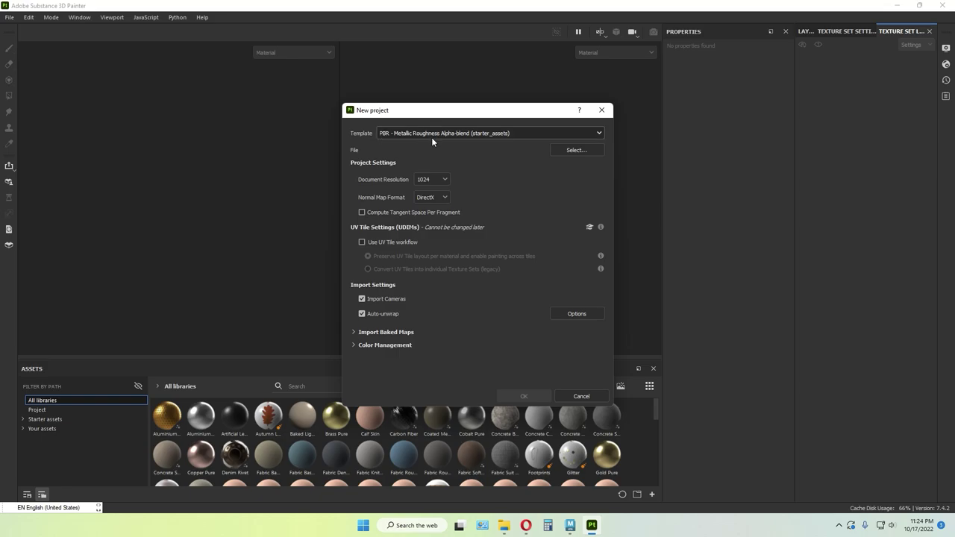
{"action": "left_click", "coordinate": [431, 179]}
{"action": "left_click", "coordinate": [433, 242]}
- Choose Trunk_LP from the Pine tutorial folder as the new project's mesh file
{"action": "left_click", "coordinate": [581, 151]}
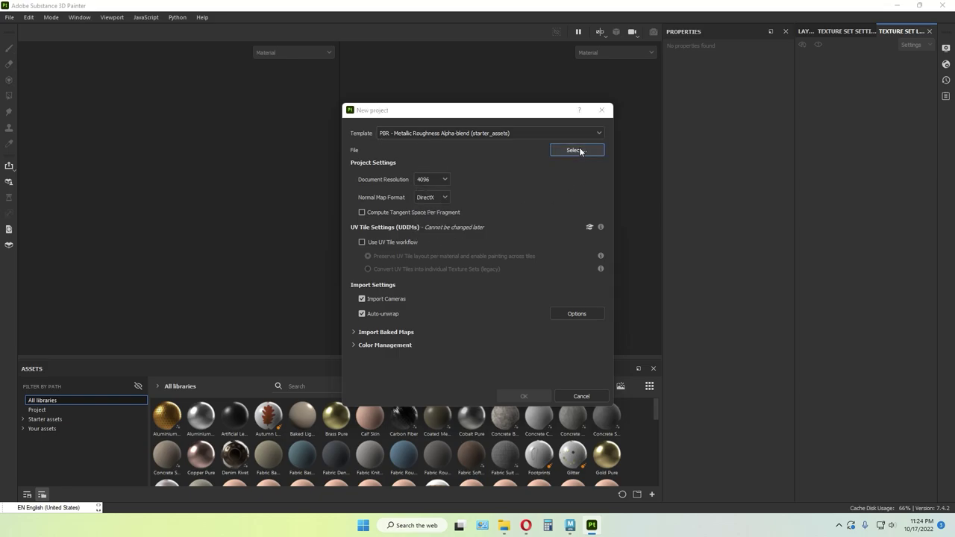
{"action": "left_click", "coordinate": [570, 147]}
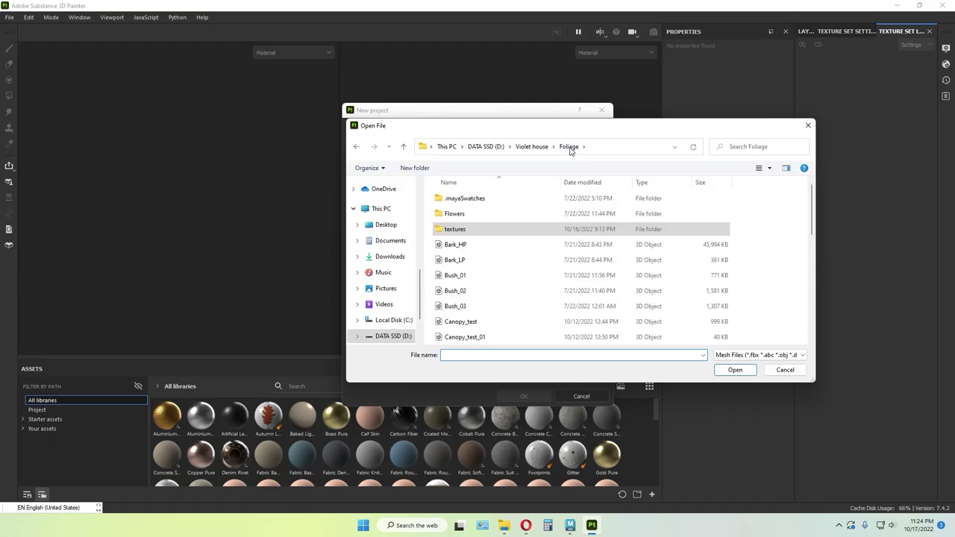
{"action": "scroll", "coordinate": [389, 254], "scroll_direction": "up", "scroll_amount": 4}
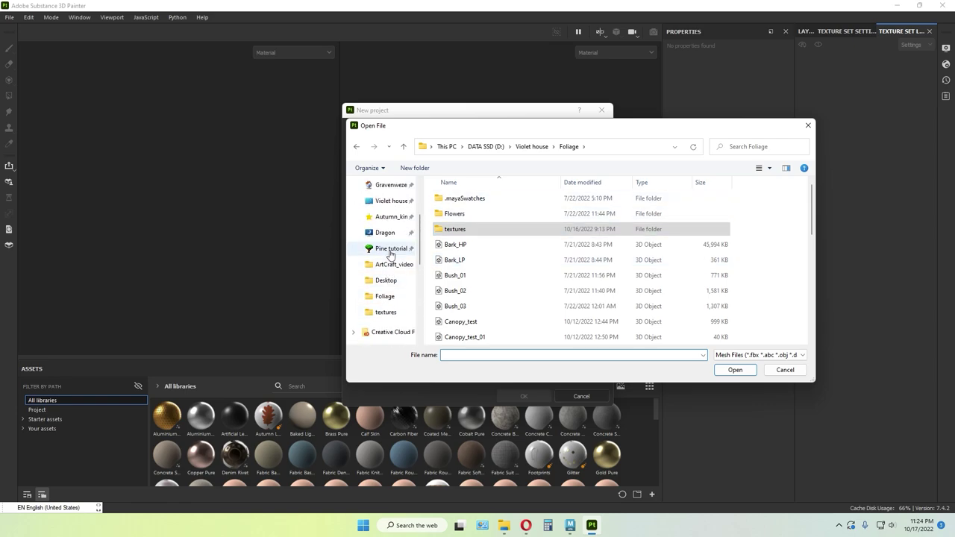
{"action": "left_click", "coordinate": [389, 251]}
{"action": "left_click", "coordinate": [466, 276]}
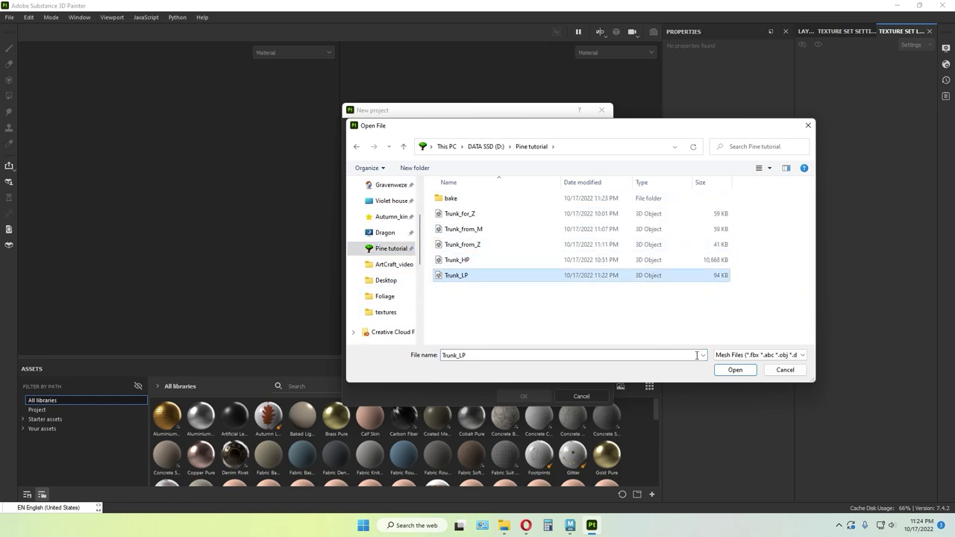
{"action": "left_click", "coordinate": [735, 370]}
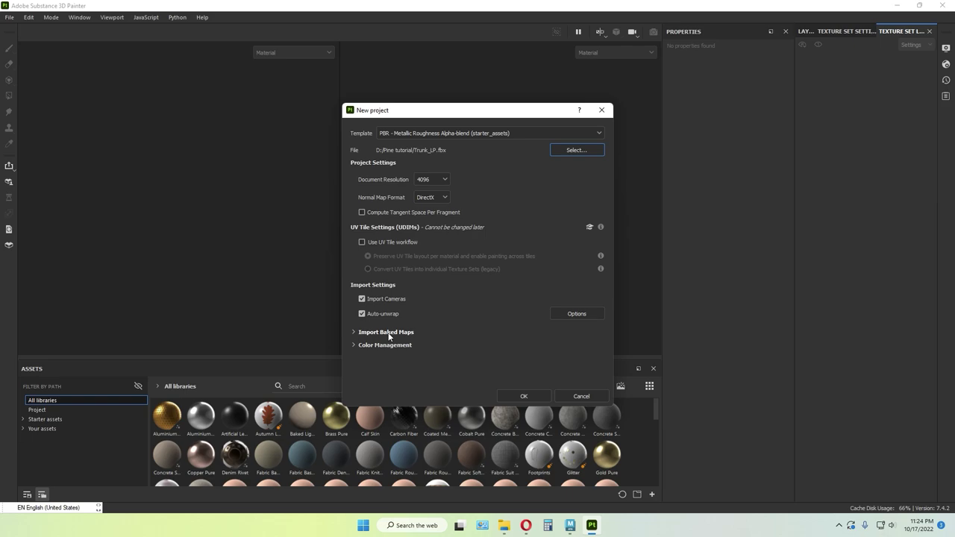
- Import the baked Pine_trunk normal and ambient occlusion maps from the bake folder and create the project
{"action": "left_click", "coordinate": [387, 332]}
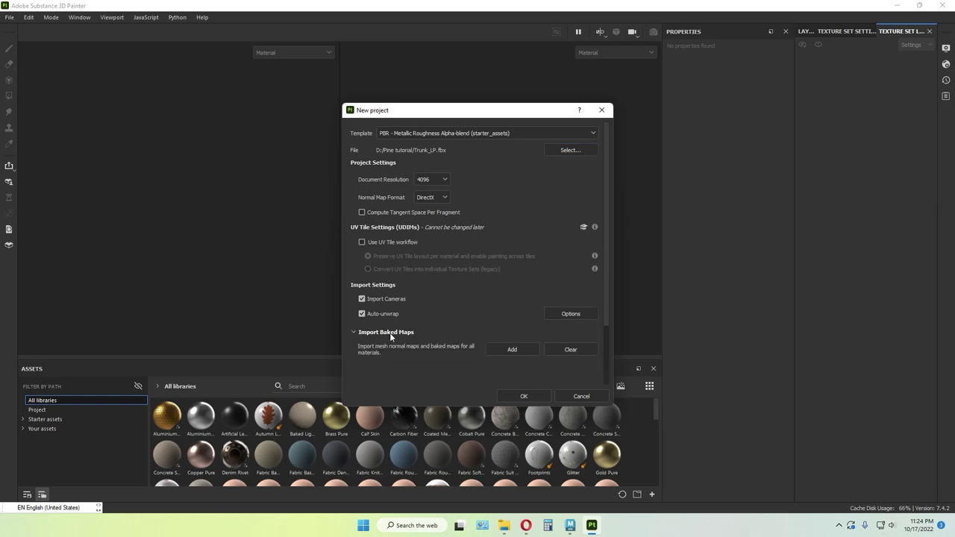
{"action": "left_click", "coordinate": [497, 351]}
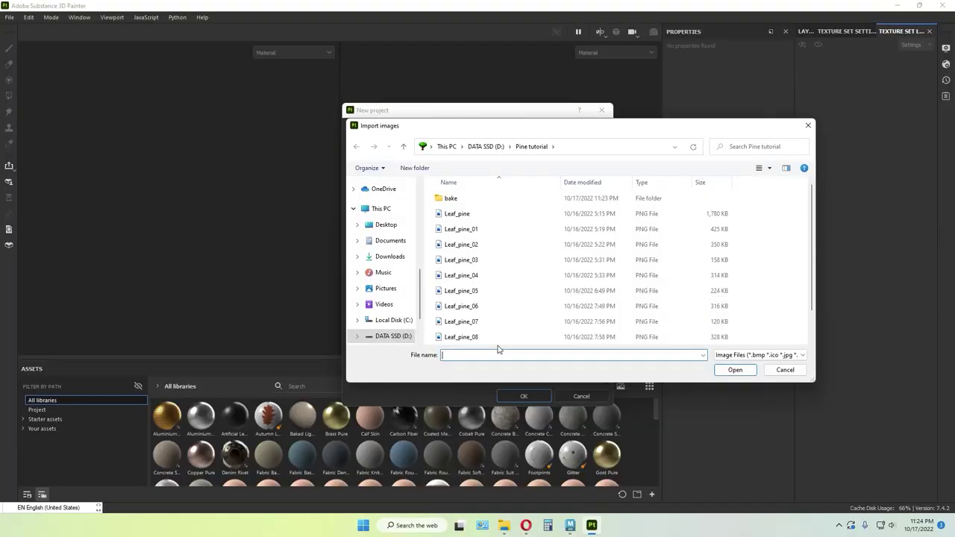
{"action": "double_click", "coordinate": [449, 196]}
{"action": "left_click_drag", "start_coordinate": [545, 251], "coordinate": [456, 211]}
{"action": "left_click", "coordinate": [734, 369]}
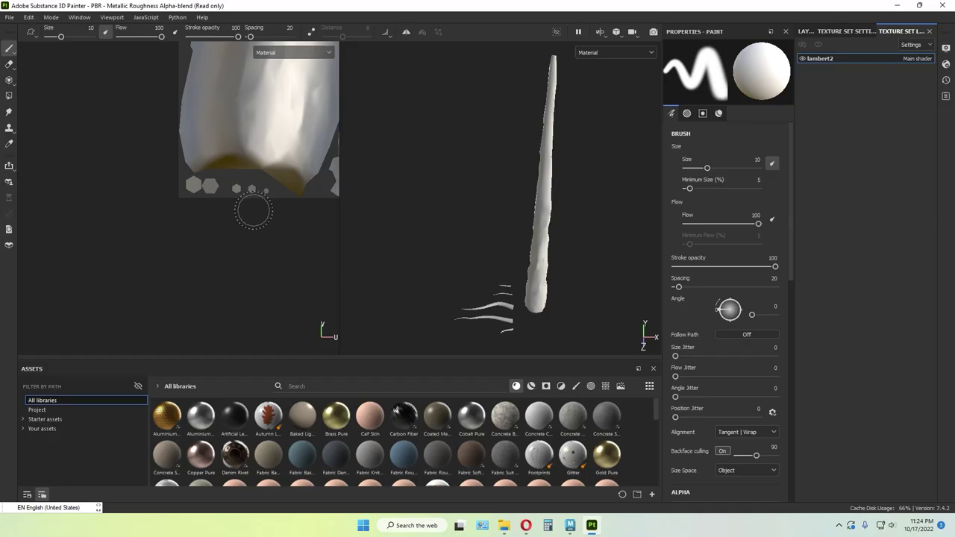
- Assign Pine_trunk_normal as the normal map and Pine_trunk_ao as the ambient occlusion map of the lambert2 texture set
{"action": "scroll", "coordinate": [252, 207], "scroll_direction": "down", "scroll_amount": 3}
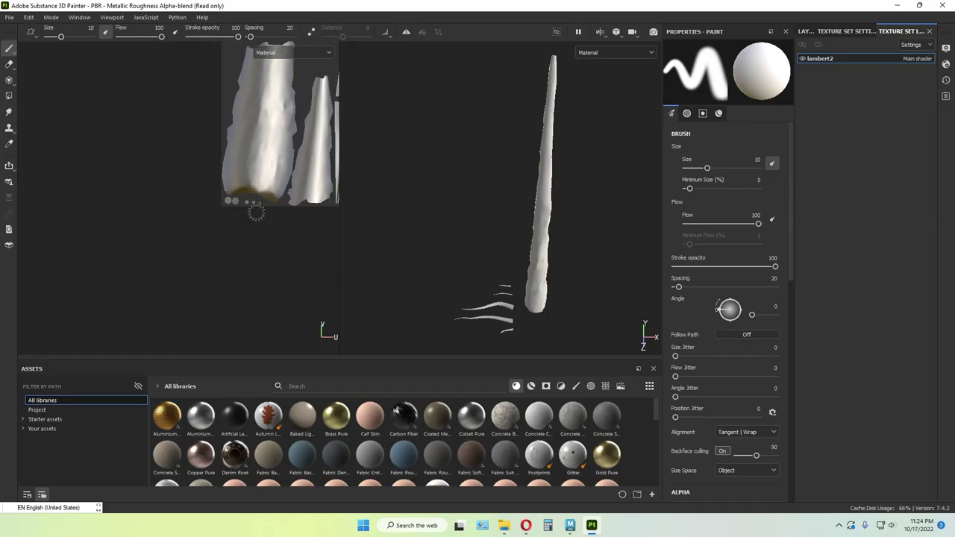
{"action": "middle_click_drag", "start_coordinate": [152, 226], "coordinate": [166, 229], "text": "alt"}
{"action": "scroll", "coordinate": [575, 266], "scroll_direction": "down", "scroll_amount": 5}
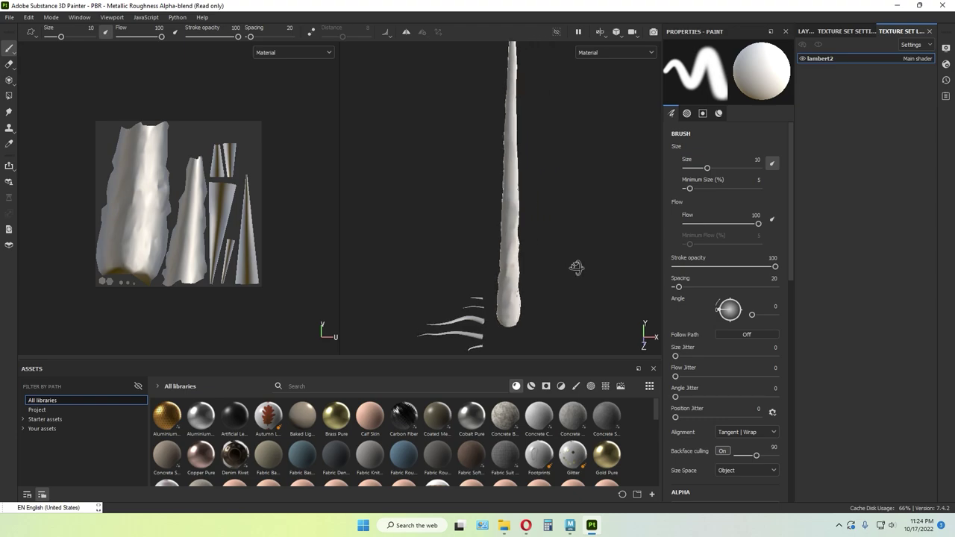
{"action": "left_click", "coordinate": [844, 31]}
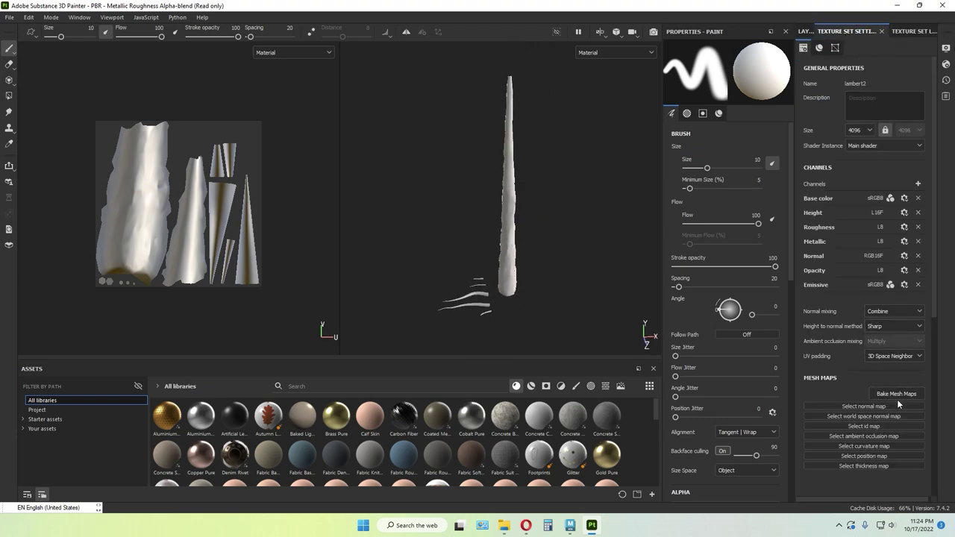
{"action": "left_click", "coordinate": [867, 406]}
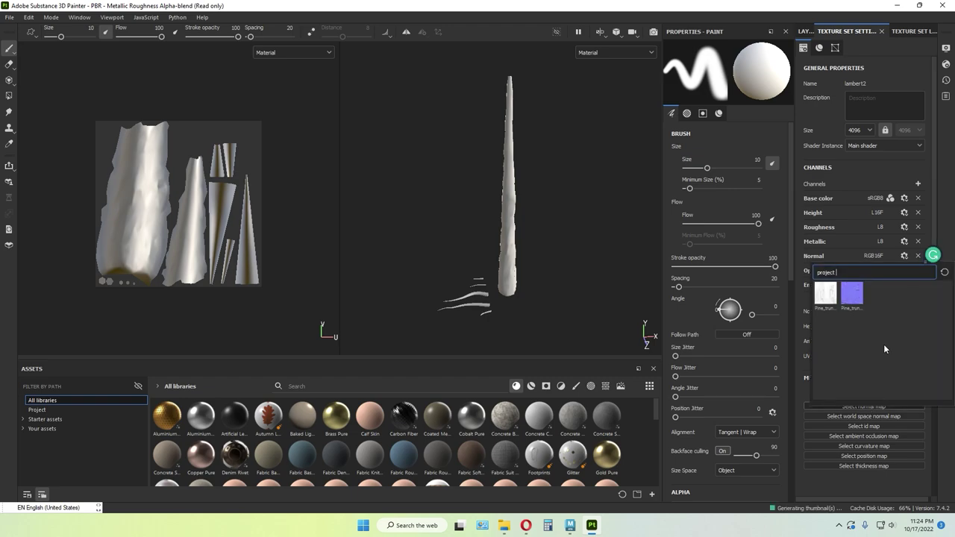
{"action": "left_click", "coordinate": [855, 298]}
{"action": "left_click", "coordinate": [873, 447]}
{"action": "left_click", "coordinate": [823, 334]}
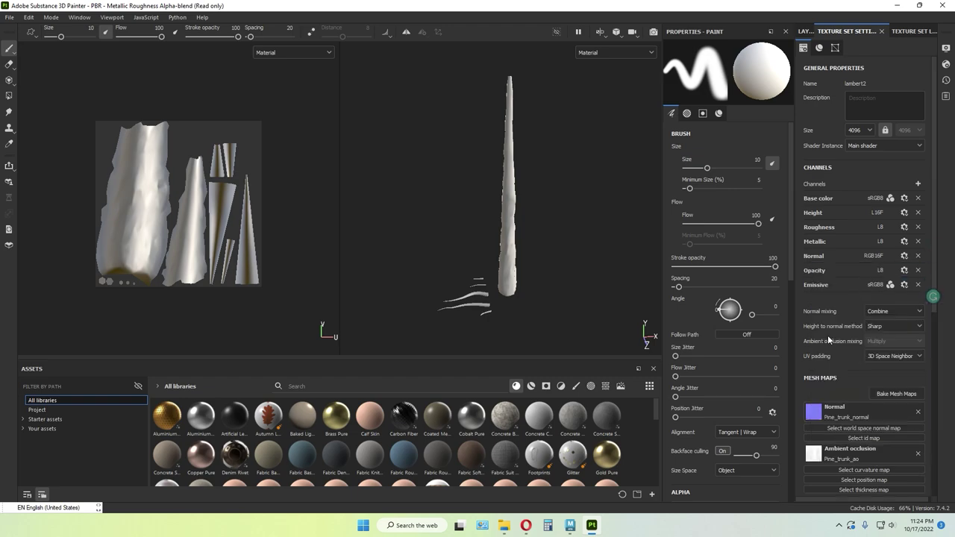
- Bake the mesh maps at an output size of 4096, excluding Normal and Ambient occlusion
{"action": "left_click", "coordinate": [896, 393]}
{"action": "left_click", "coordinate": [458, 123]}
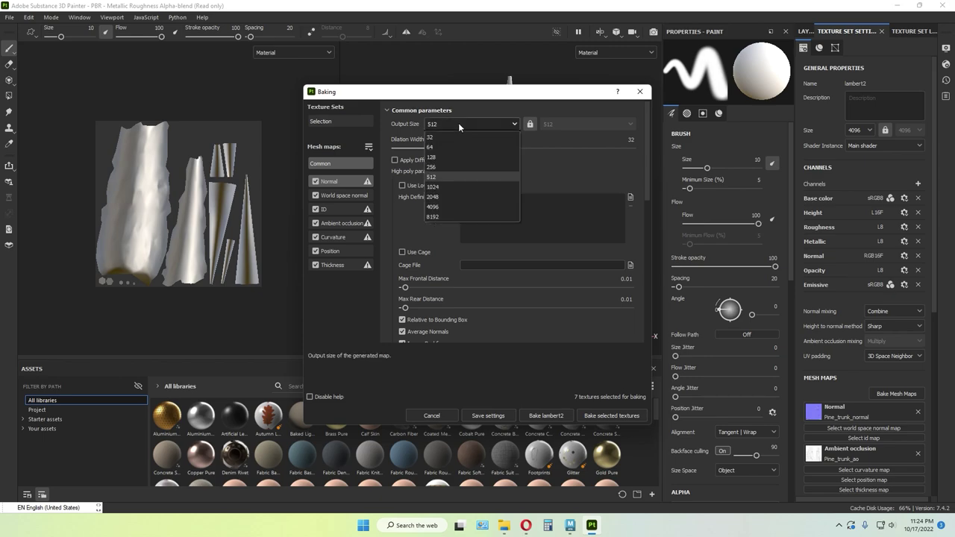
{"action": "left_click", "coordinate": [455, 206]}
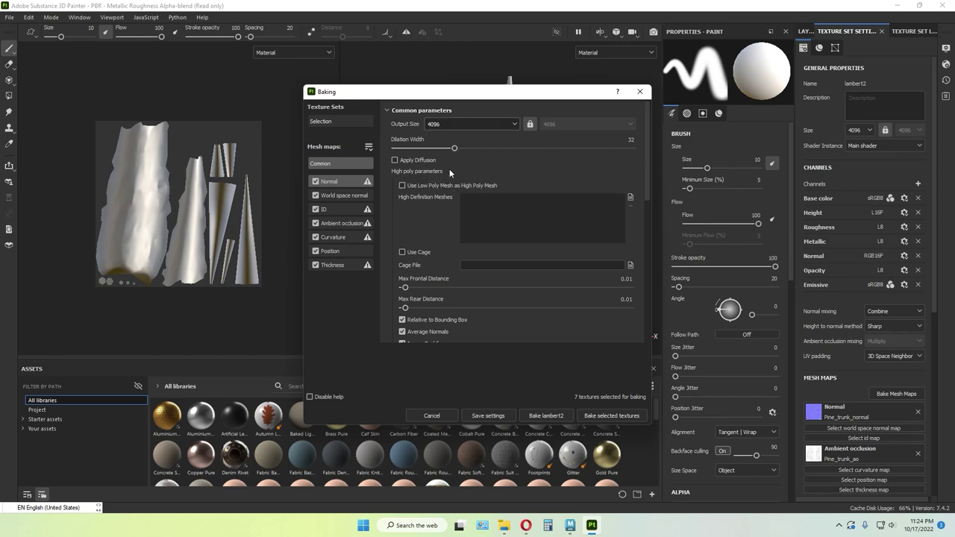
{"action": "left_click", "coordinate": [318, 183]}
{"action": "left_click", "coordinate": [322, 223]}
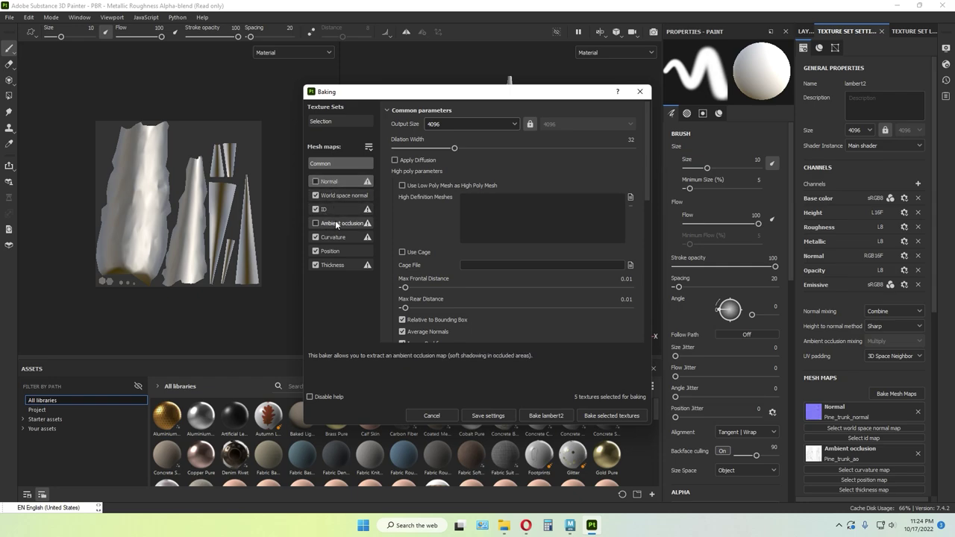
{"action": "left_click", "coordinate": [602, 415]}
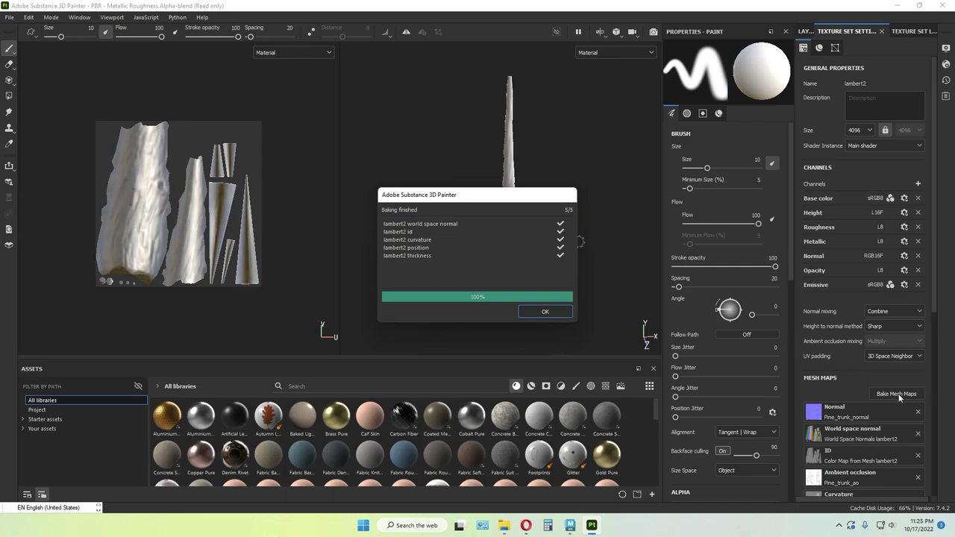
{"action": "left_click", "coordinate": [536, 310]}
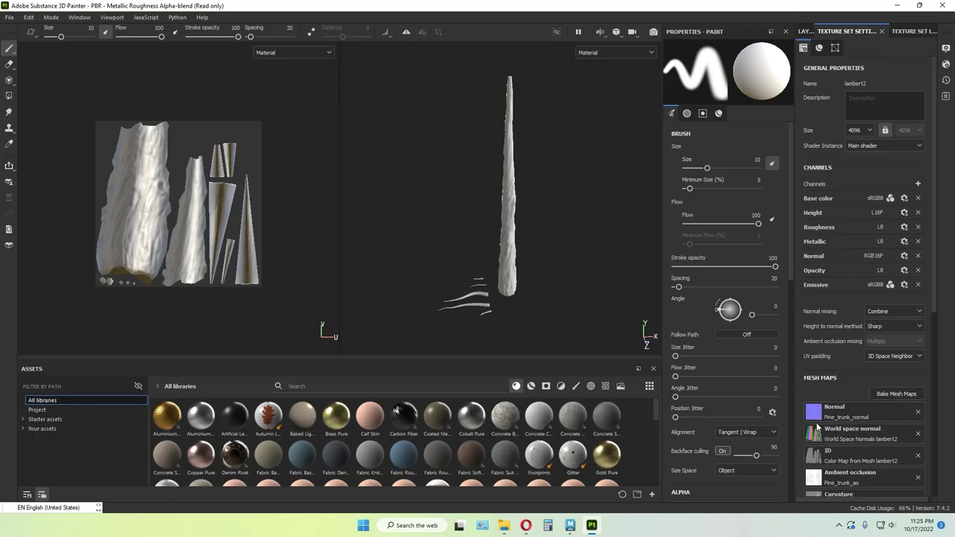
{"action": "left_click", "coordinate": [894, 393]}
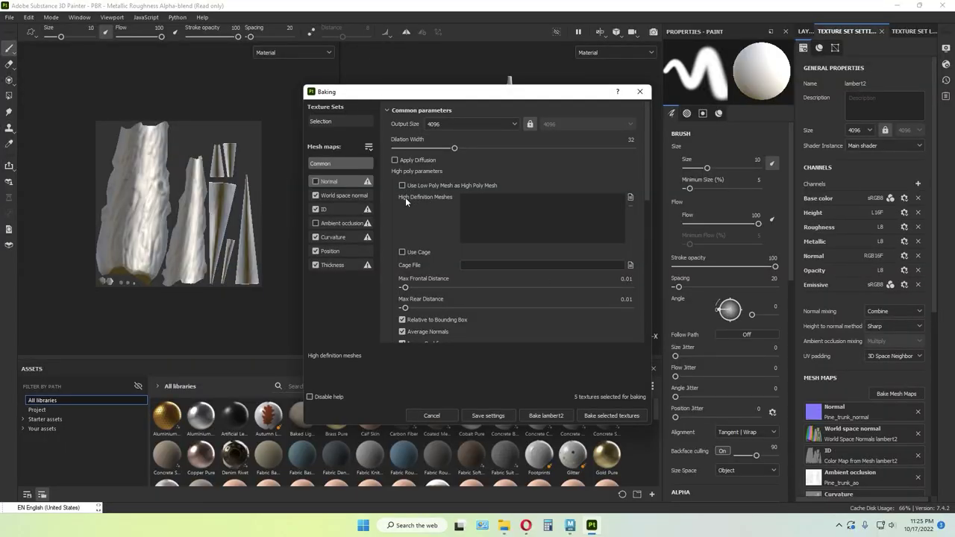
{"action": "left_click", "coordinate": [629, 197]}
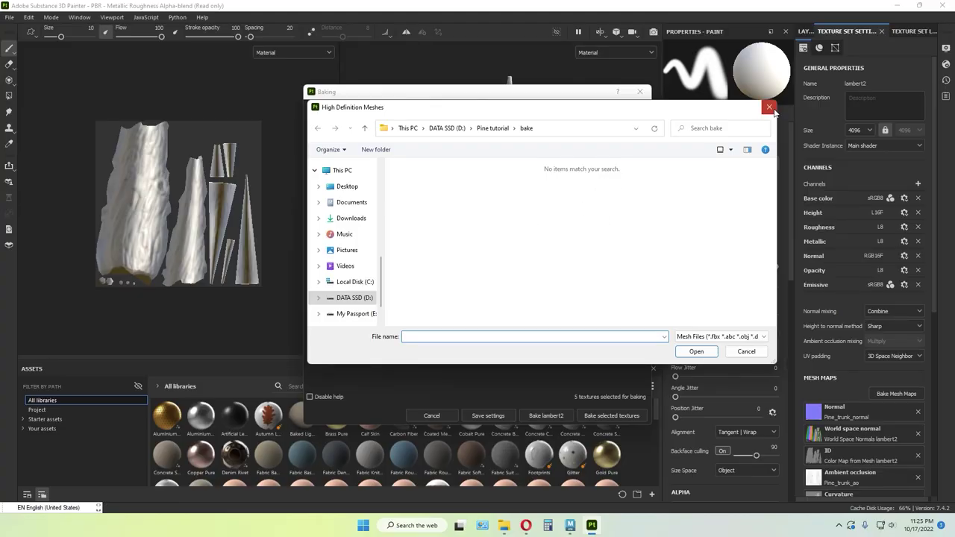
{"action": "left_click", "coordinate": [769, 107]}
{"action": "left_click", "coordinate": [315, 181]}
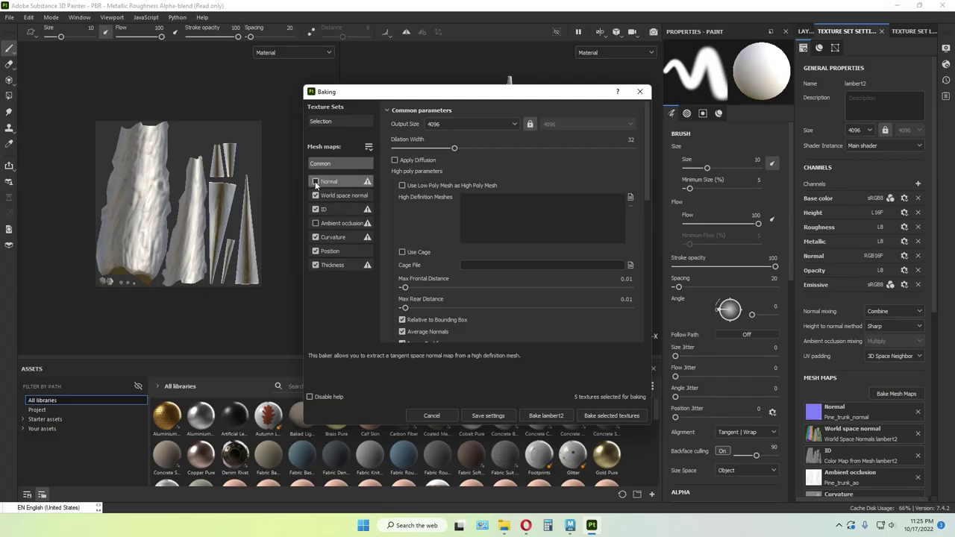
{"action": "left_click", "coordinate": [315, 181]}
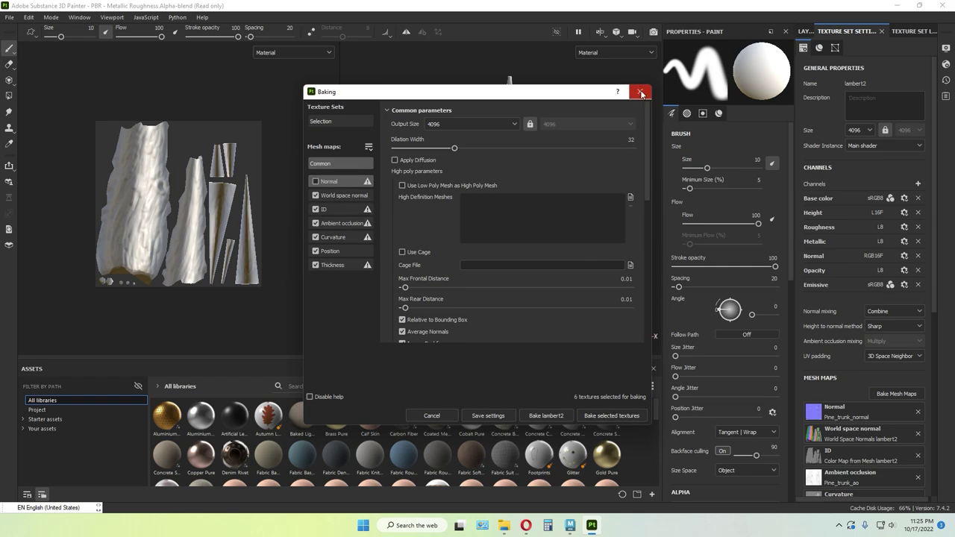
{"action": "left_click", "coordinate": [639, 91]}
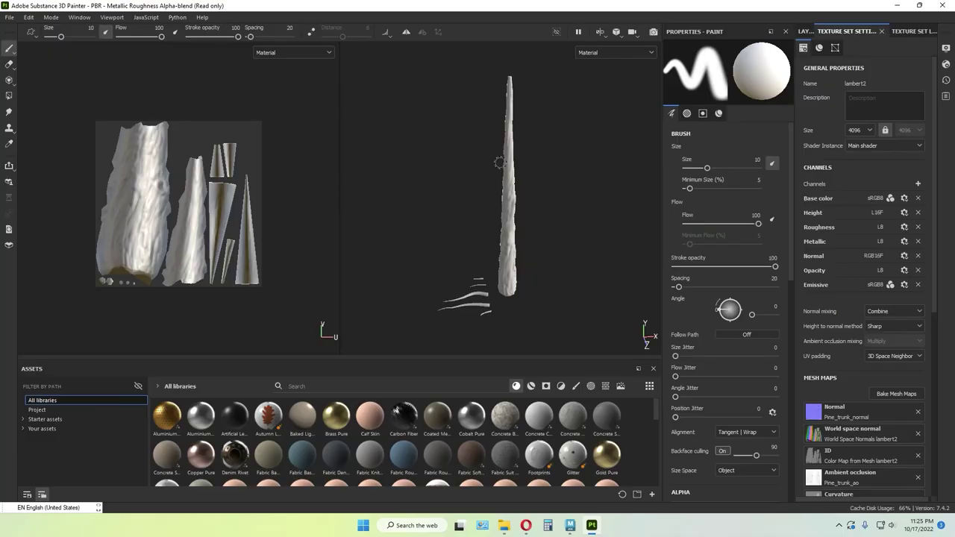
- Add a fill layer to the layer stack and delete the empty Layer 1
{"action": "left_click", "coordinate": [805, 32]}
{"action": "left_click_drag", "start_coordinate": [451, 244], "coordinate": [514, 215], "text": "alt"}
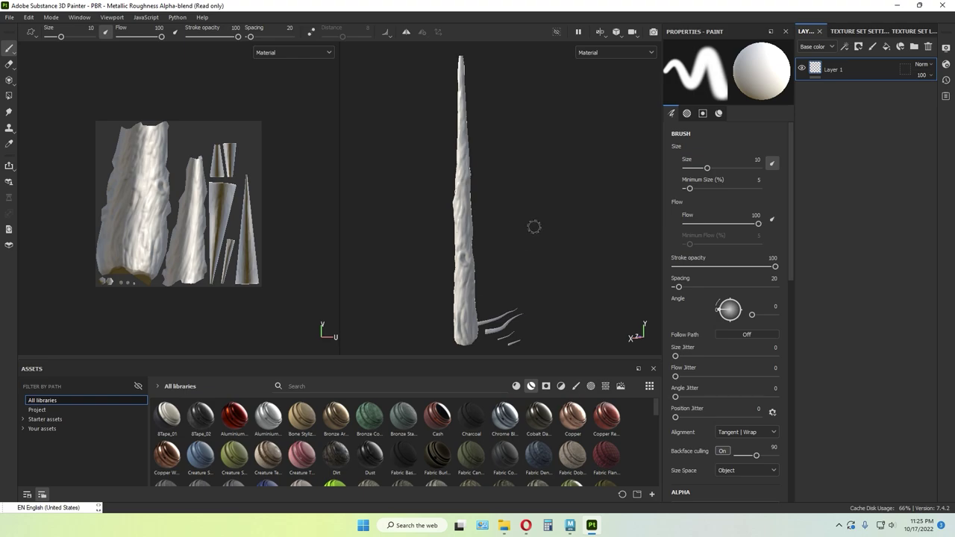
{"action": "middle_click_drag", "start_coordinate": [534, 227], "coordinate": [535, 228], "text": "alt"}
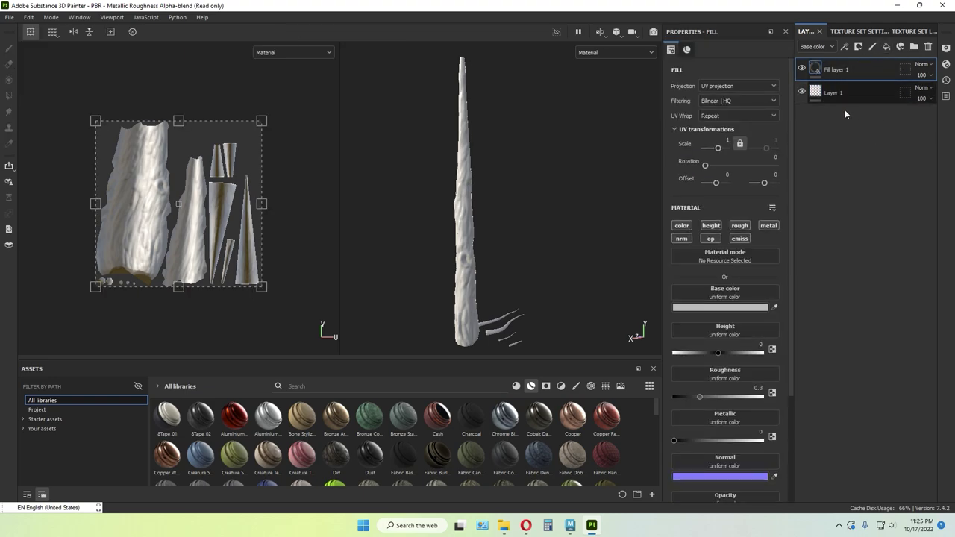
{"action": "left_click", "coordinate": [847, 96]}
{"action": "key", "text": "Delete"}
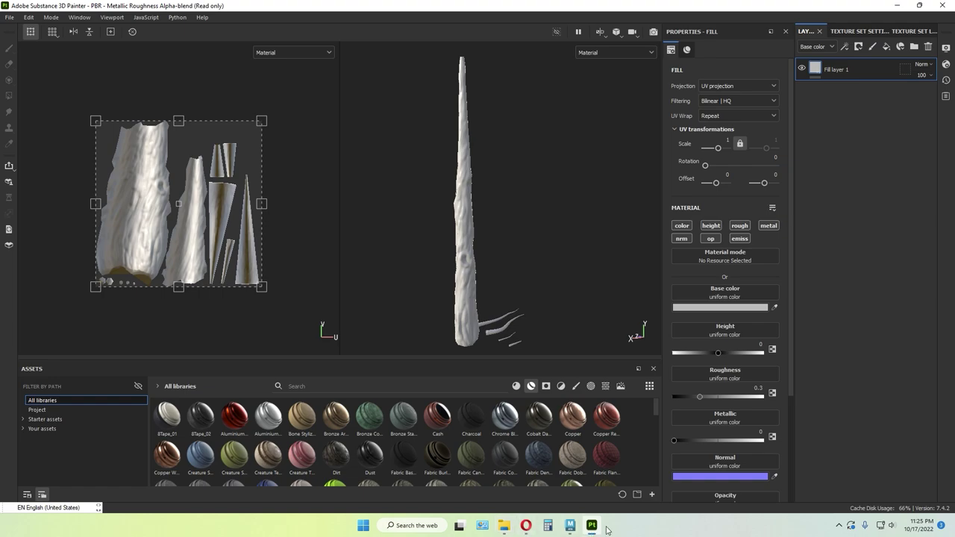
- Set the fill layer's base color to a dark olive brown, about 41330A
{"action": "left_click", "coordinate": [749, 307]}
{"action": "left_click_drag", "start_coordinate": [810, 399], "coordinate": [778, 391]}
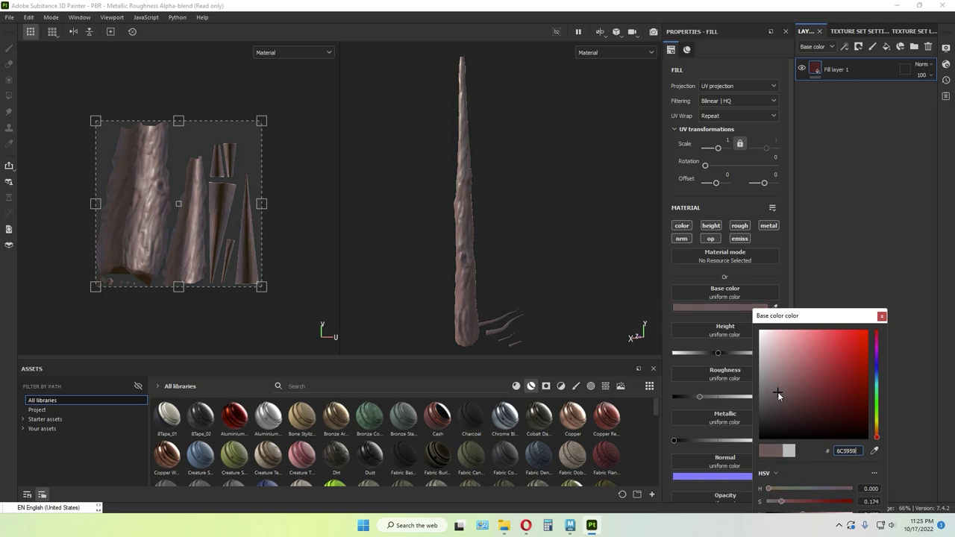
{"action": "left_click", "coordinate": [877, 435]}
{"action": "left_click_drag", "start_coordinate": [878, 438], "coordinate": [877, 424]}
{"action": "left_click_drag", "start_coordinate": [798, 411], "coordinate": [857, 407]}
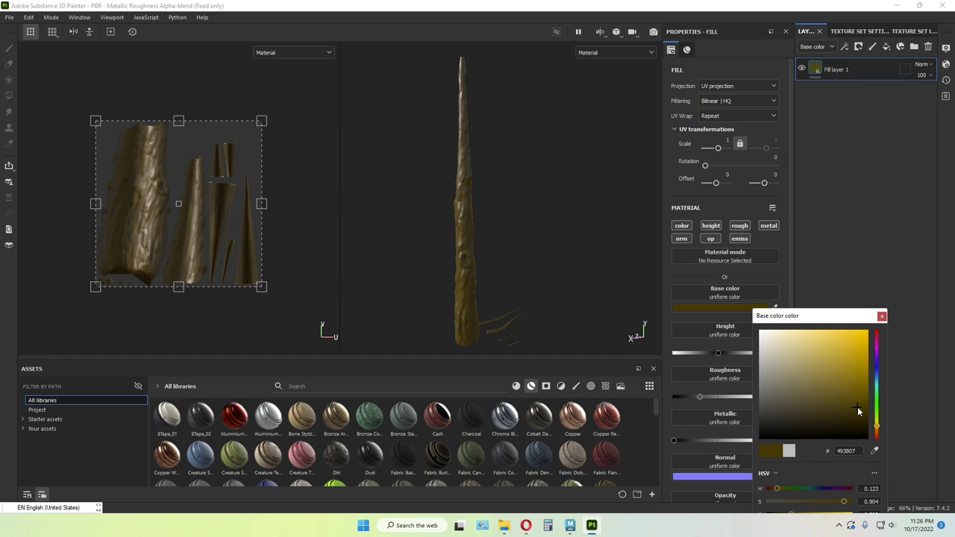
{"action": "scroll", "coordinate": [187, 229], "scroll_direction": "up", "scroll_amount": 1}
{"action": "scroll", "coordinate": [533, 237], "scroll_direction": "up", "scroll_amount": 3}
{"action": "left_click_drag", "start_coordinate": [533, 237], "coordinate": [488, 277], "text": "alt"}
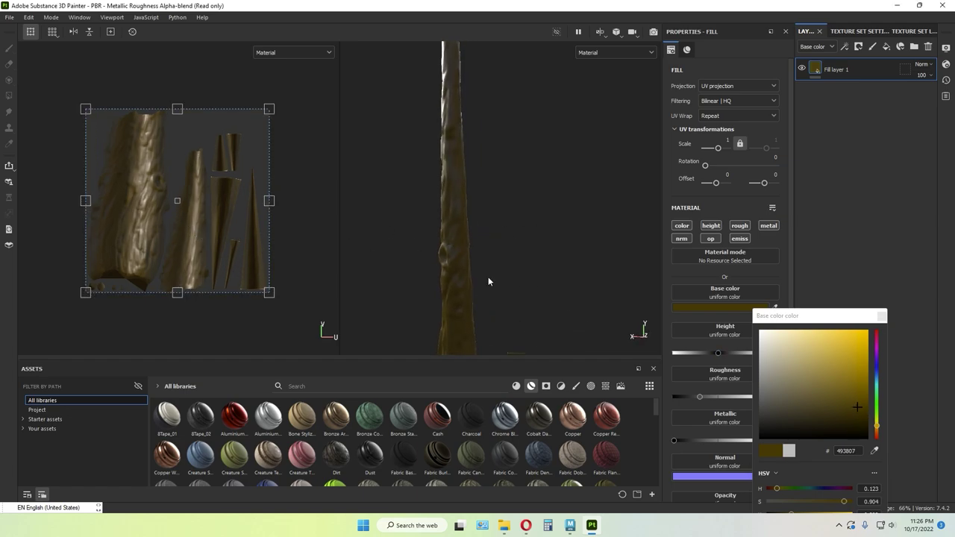
{"action": "scroll", "coordinate": [487, 281], "scroll_direction": "down", "scroll_amount": 3}
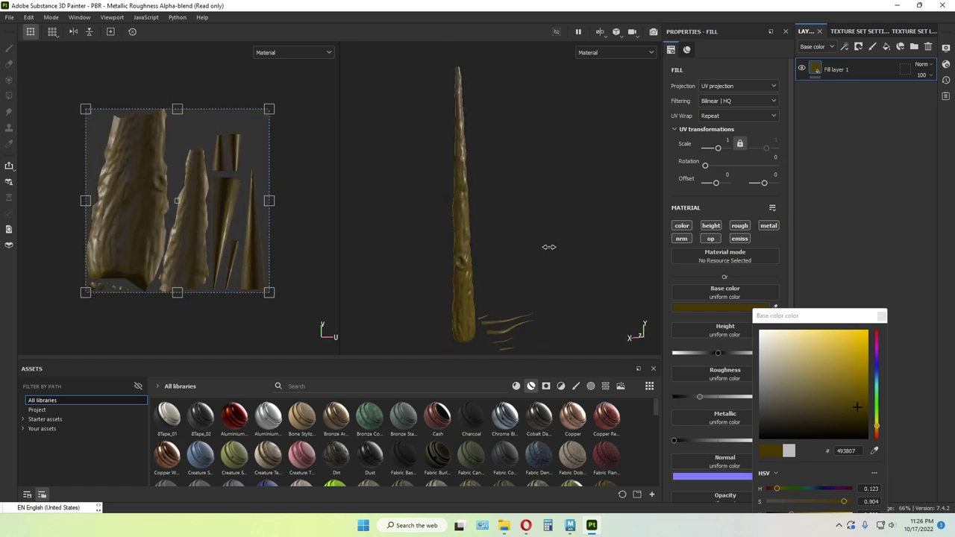
{"action": "scroll", "coordinate": [524, 262], "scroll_direction": "up", "scroll_amount": 2}
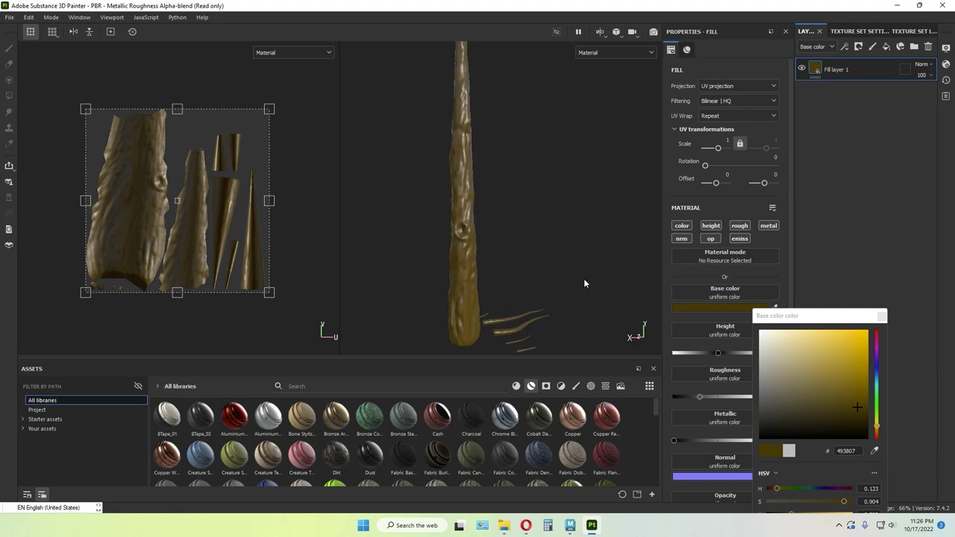
{"action": "left_click_drag", "start_coordinate": [857, 408], "coordinate": [853, 410]}
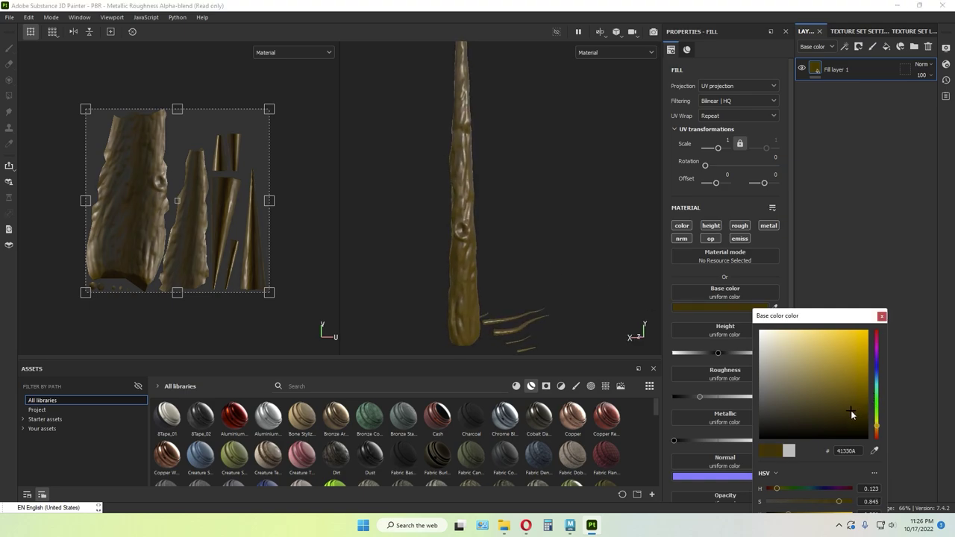
{"action": "left_click", "coordinate": [882, 317]}
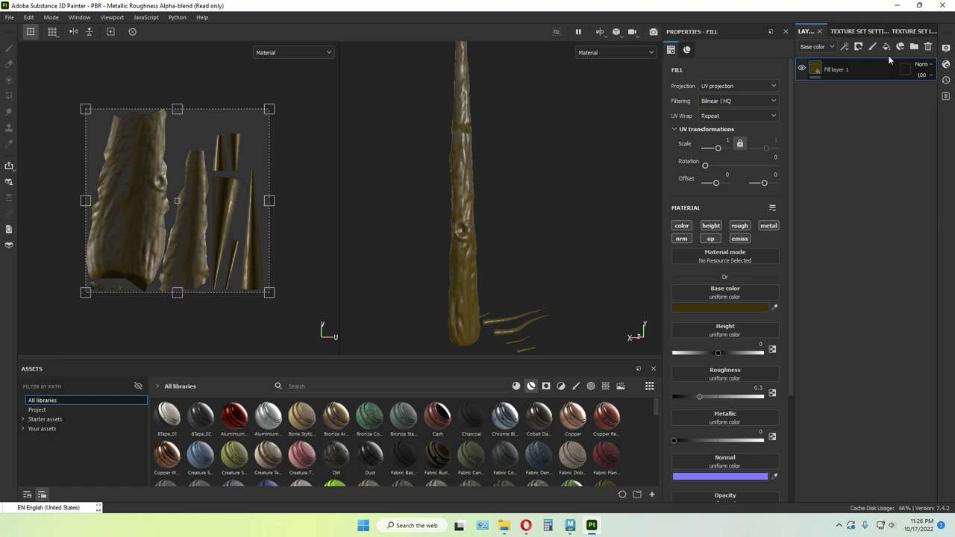
- Add a second fill layer and apply the Dirt Ground smart mask to it
{"action": "left_click", "coordinate": [886, 46]}
{"action": "left_click", "coordinate": [560, 386]}
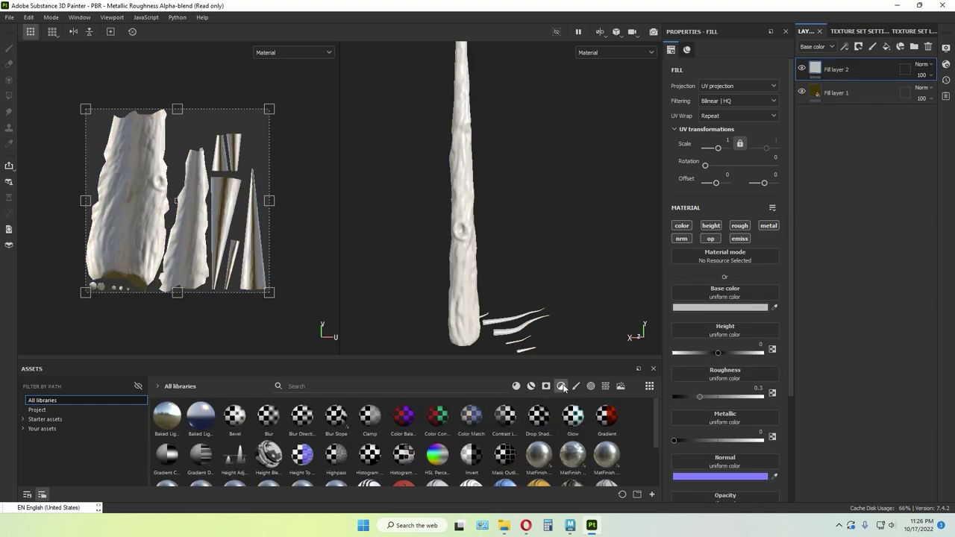
{"action": "left_click", "coordinate": [546, 386]}
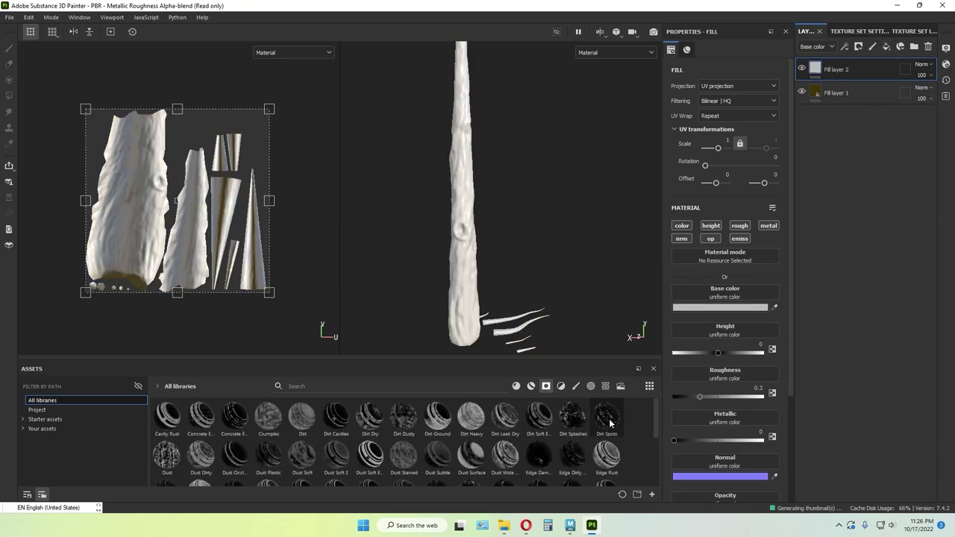
{"action": "mouse_move", "coordinate": [437, 416]}
{"action": "left_mouse_down"}
{"action": "mouse_move", "coordinate": [437, 428]}
{"action": "mouse_move", "coordinate": [830, 73]}
{"action": "left_mouse_up"}
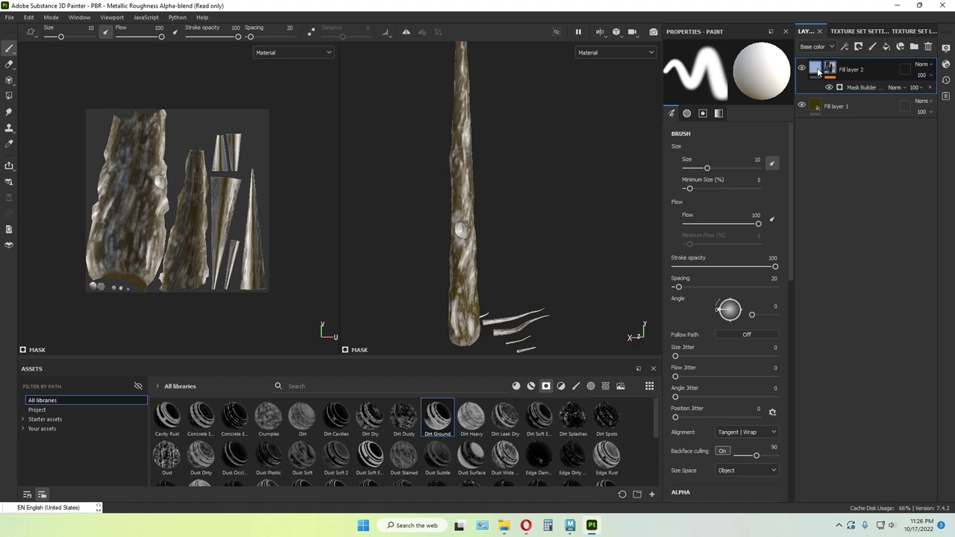
- Sample the trunk's brown for Fill layer 2's base color and lighten it to 715F34
{"action": "left_click", "coordinate": [815, 68]}
{"action": "left_click", "coordinate": [555, 281]}
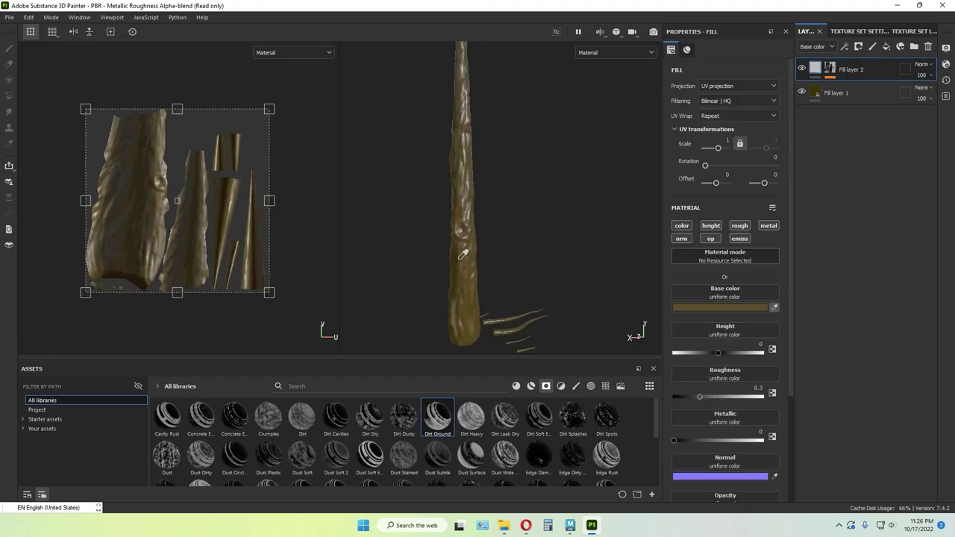
{"action": "left_click", "coordinate": [724, 308]}
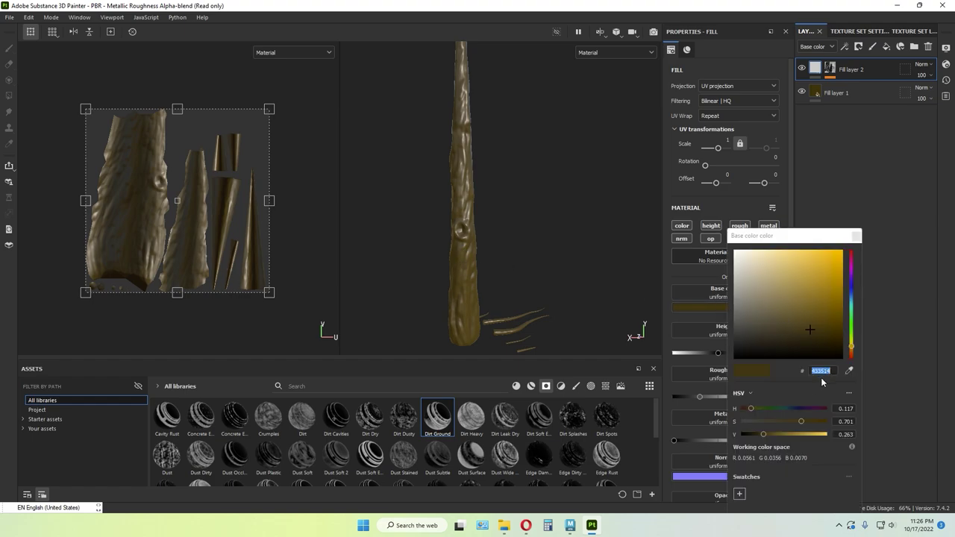
{"action": "left_click_drag", "start_coordinate": [768, 433], "coordinate": [787, 420]}
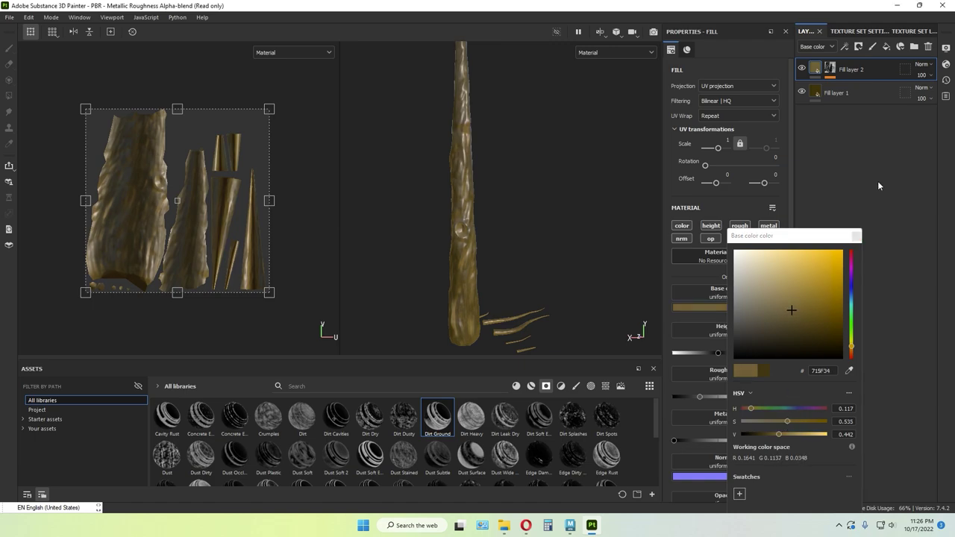
- Set the roughness of Fill layer 1 to 1 and of Fill layer 2 to about 0.79
{"action": "left_click", "coordinate": [858, 94]}
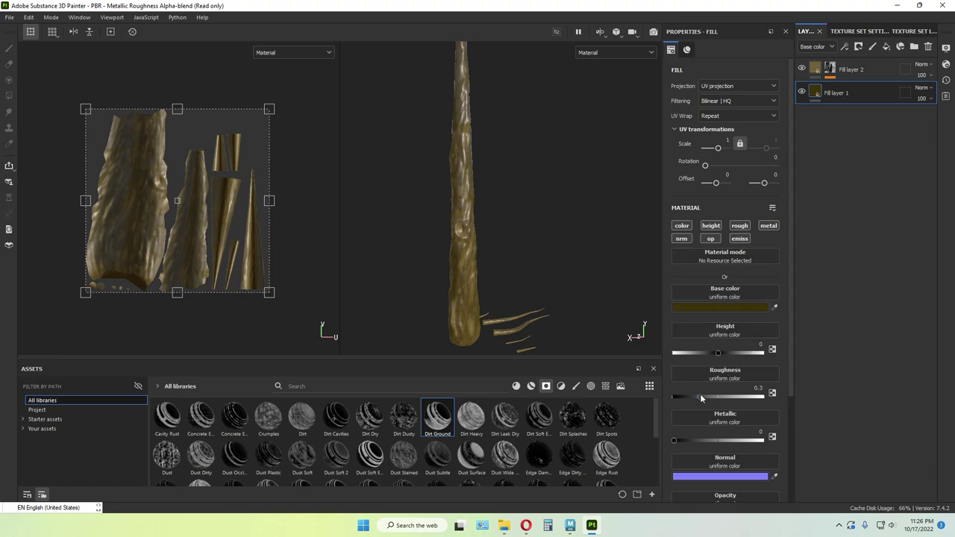
{"action": "left_click_drag", "start_coordinate": [700, 397], "coordinate": [782, 397]}
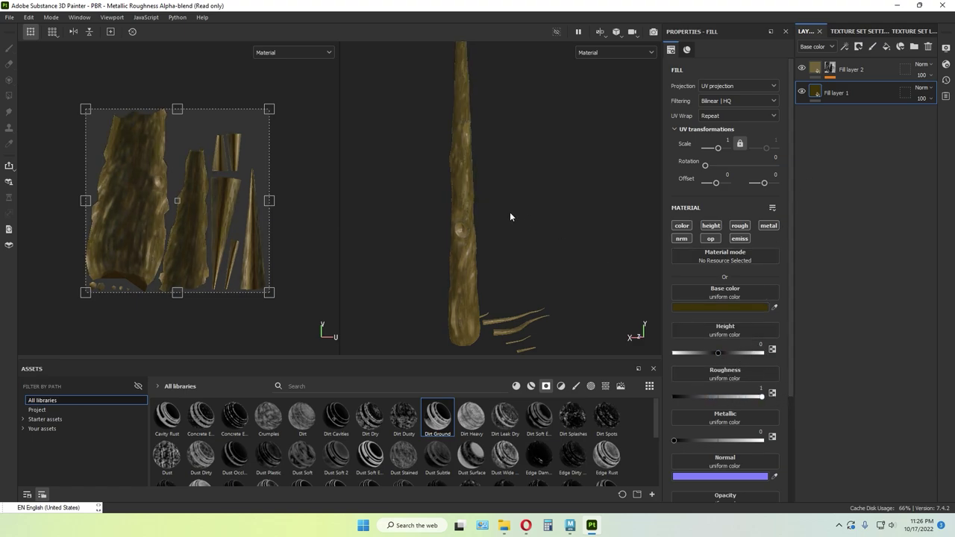
{"action": "left_click_drag", "start_coordinate": [509, 214], "coordinate": [493, 199], "text": "alt"}
{"action": "left_click", "coordinate": [812, 71]}
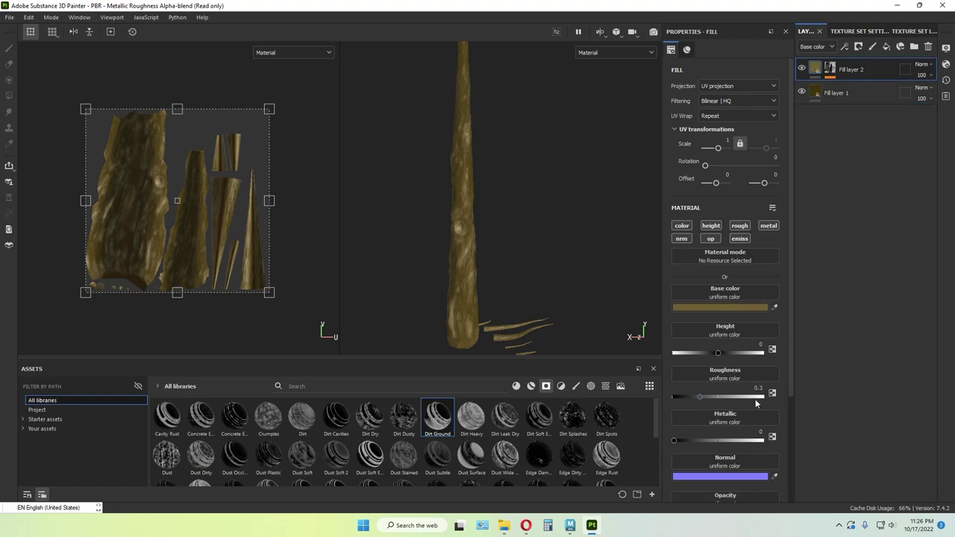
{"action": "left_click_drag", "start_coordinate": [698, 397], "coordinate": [744, 395]}
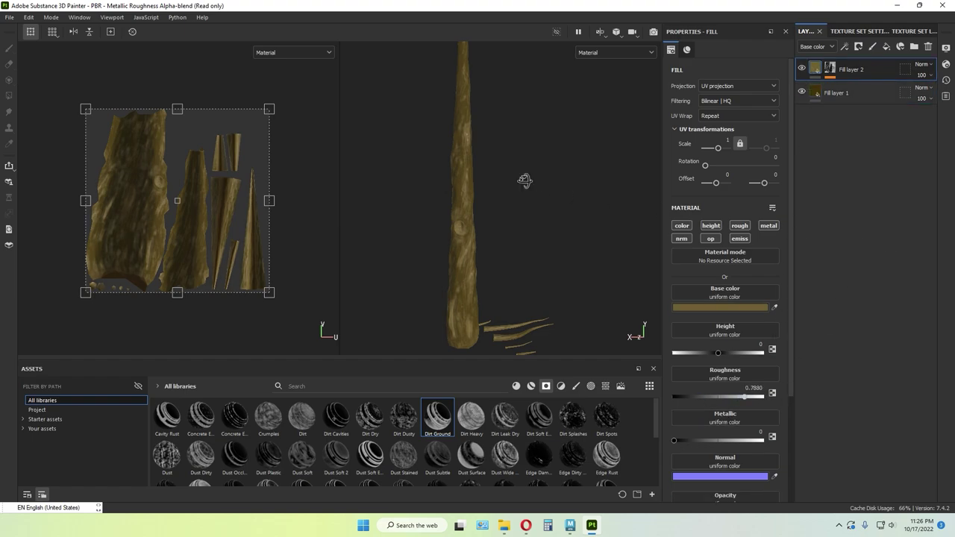
{"action": "left_click_drag", "start_coordinate": [522, 181], "coordinate": [522, 179], "text": "alt"}
- Add a third fill layer above the others and apply the "Moss Fro..." smart mask to it
{"action": "left_click", "coordinate": [885, 47]}
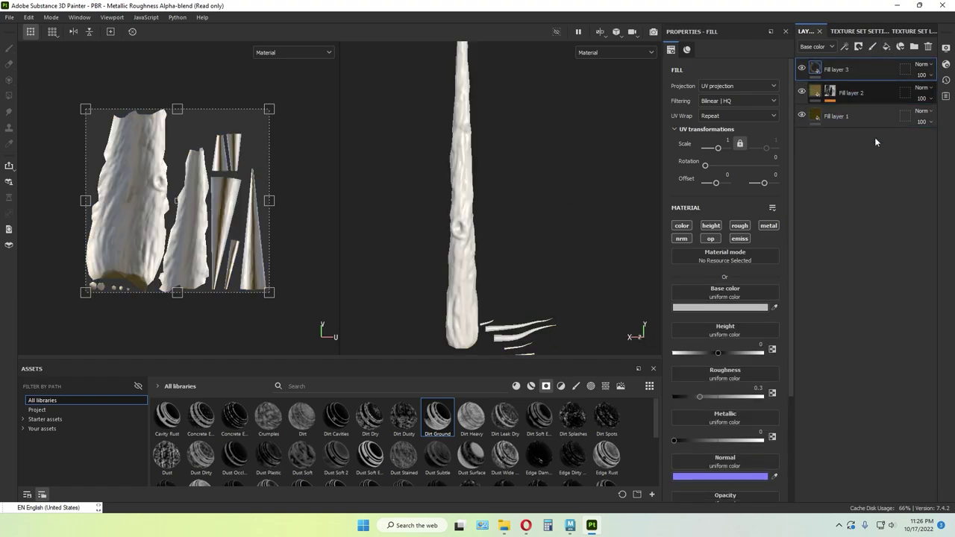
{"action": "scroll", "coordinate": [388, 448], "scroll_direction": "down", "scroll_amount": 3}
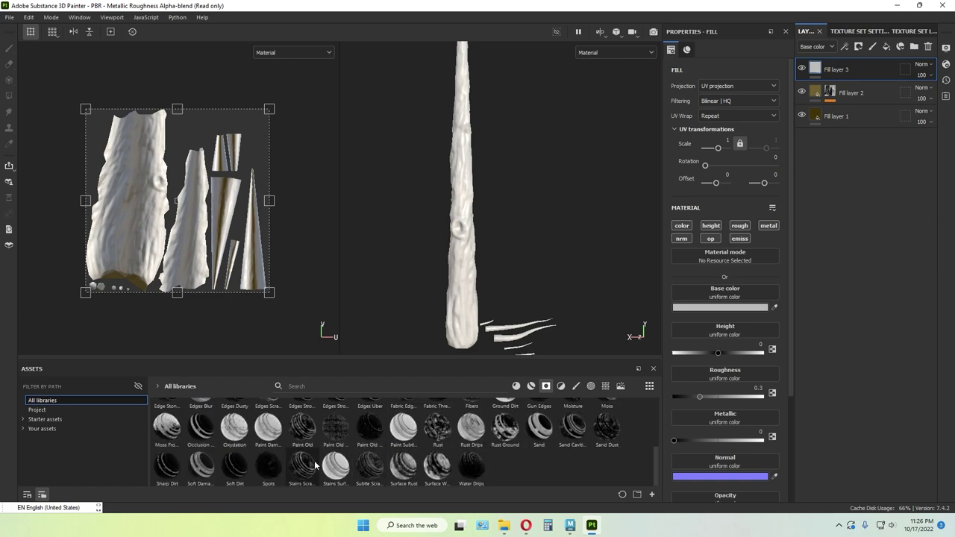
{"action": "scroll", "coordinate": [248, 459], "scroll_direction": "up", "scroll_amount": 3}
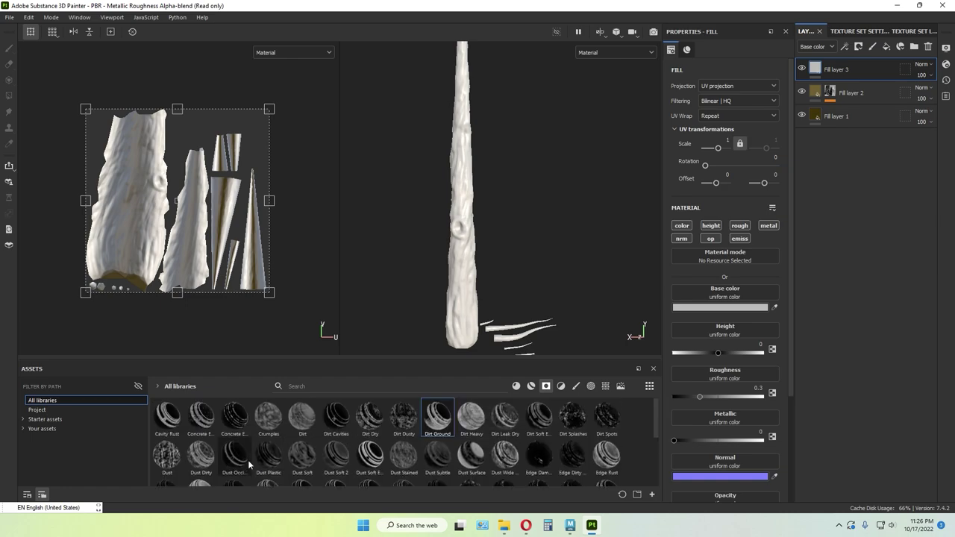
{"action": "scroll", "coordinate": [247, 460], "scroll_direction": "down", "scroll_amount": 2}
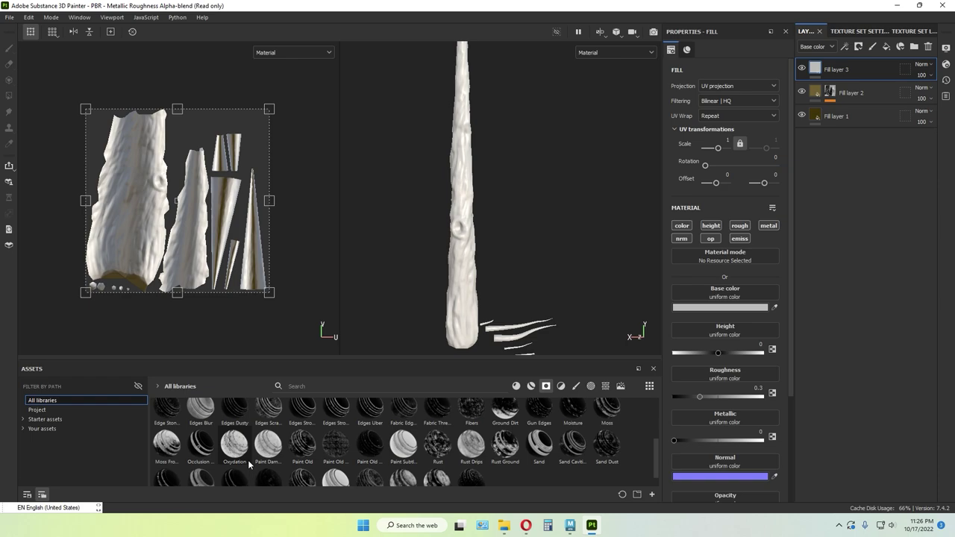
{"action": "scroll", "coordinate": [247, 459], "scroll_direction": "down", "scroll_amount": 1}
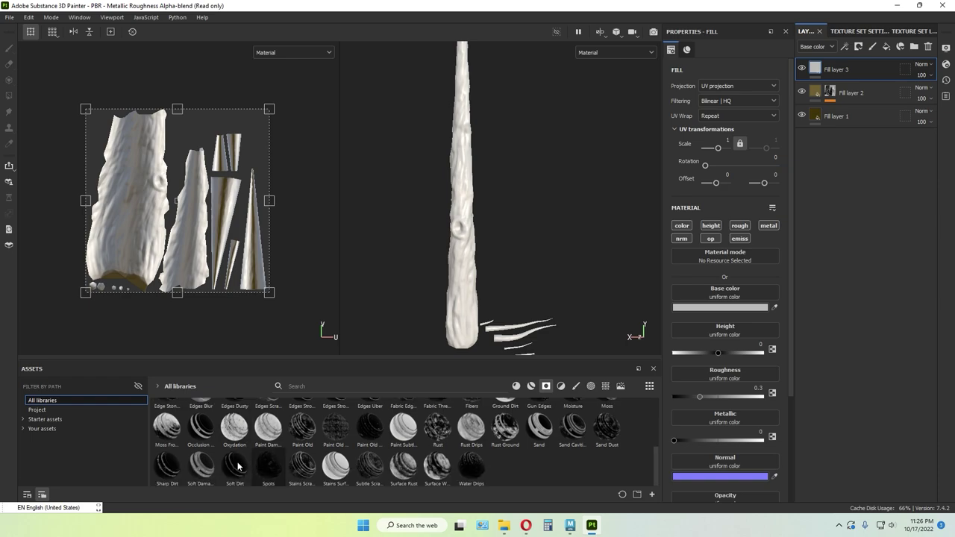
{"action": "left_click_drag", "start_coordinate": [166, 426], "coordinate": [855, 79]}
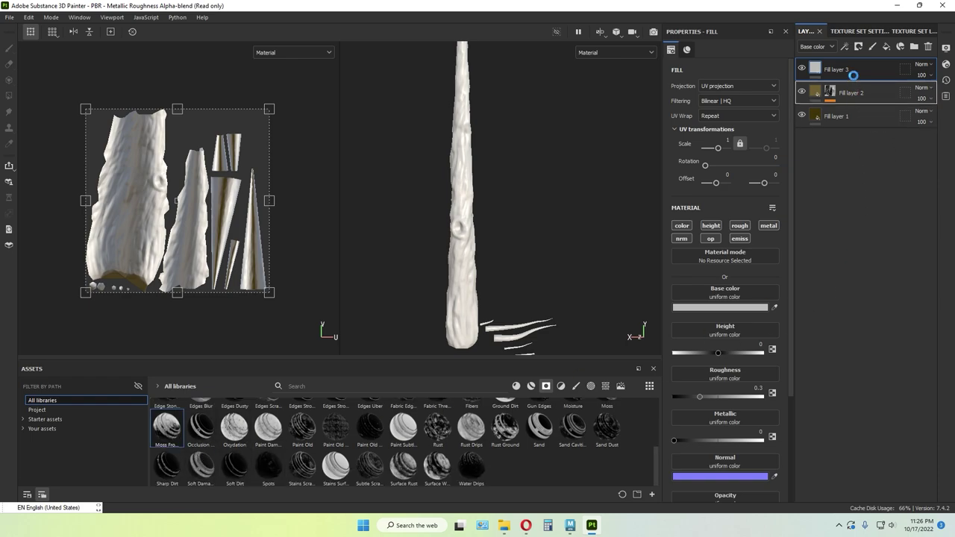
{"action": "key", "text": "ctrl+z"}
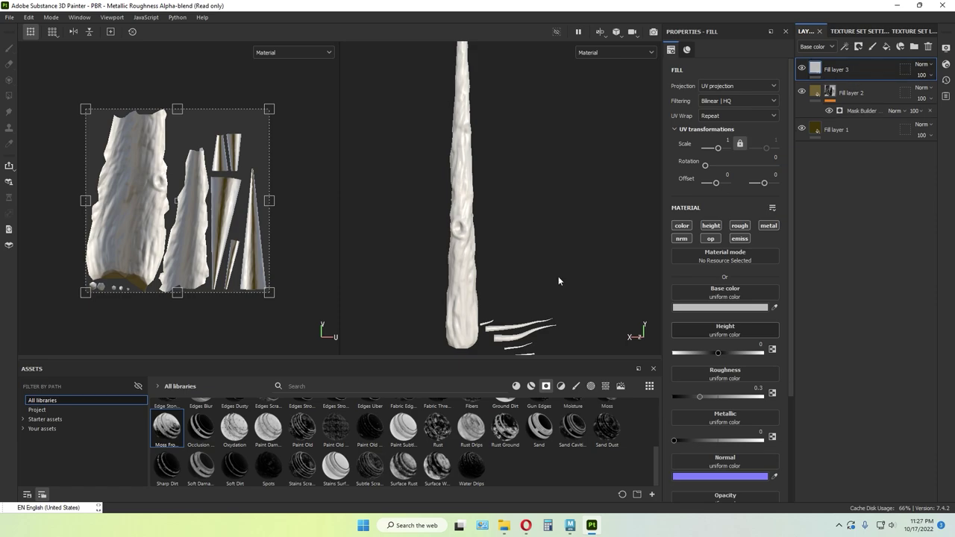
{"action": "left_click_drag", "start_coordinate": [172, 432], "coordinate": [857, 71]}
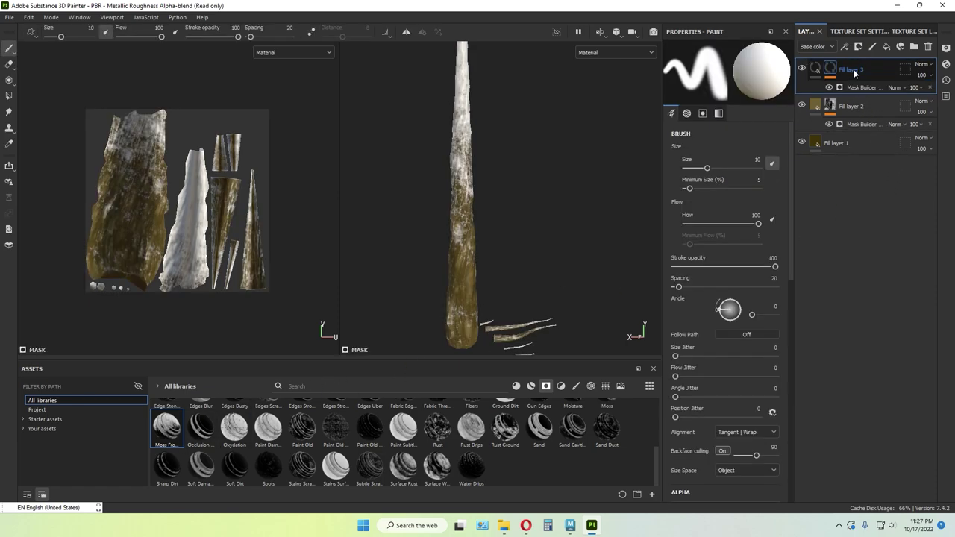
{"action": "scroll", "coordinate": [512, 236], "scroll_direction": "down", "scroll_amount": 1}
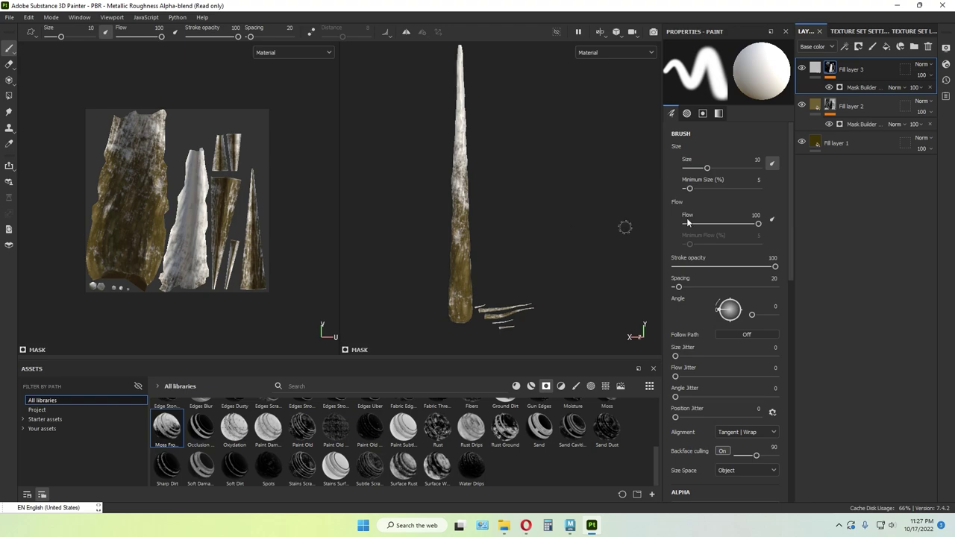
- Invert the Mask Builder generator on Fill layer 3 and set its level to 0.79
{"action": "left_click", "coordinate": [853, 88]}
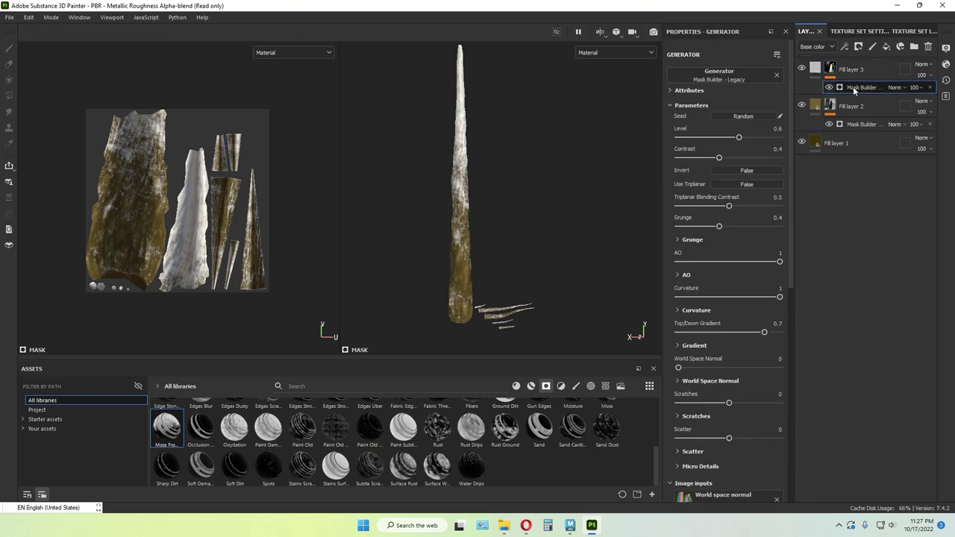
{"action": "left_click", "coordinate": [742, 171]}
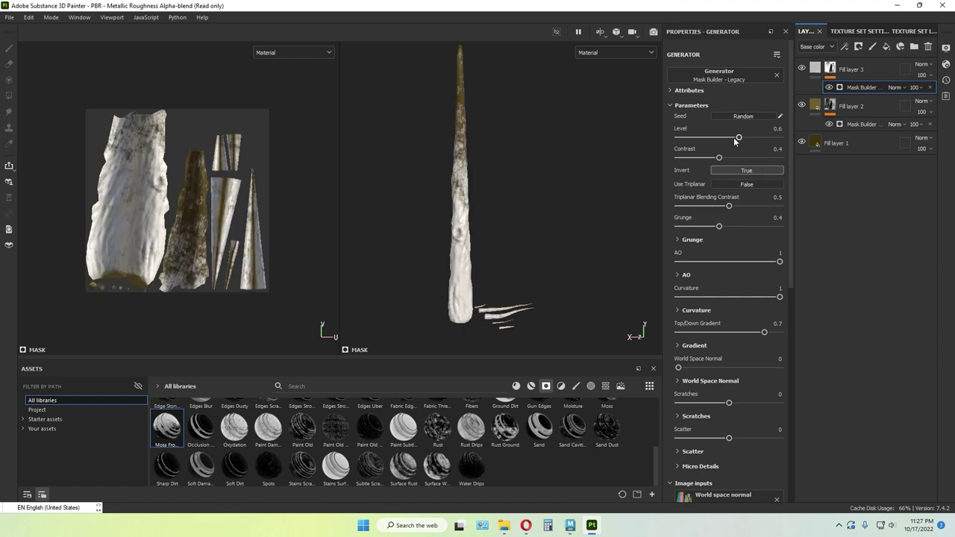
{"action": "left_click_drag", "start_coordinate": [734, 139], "coordinate": [759, 139]}
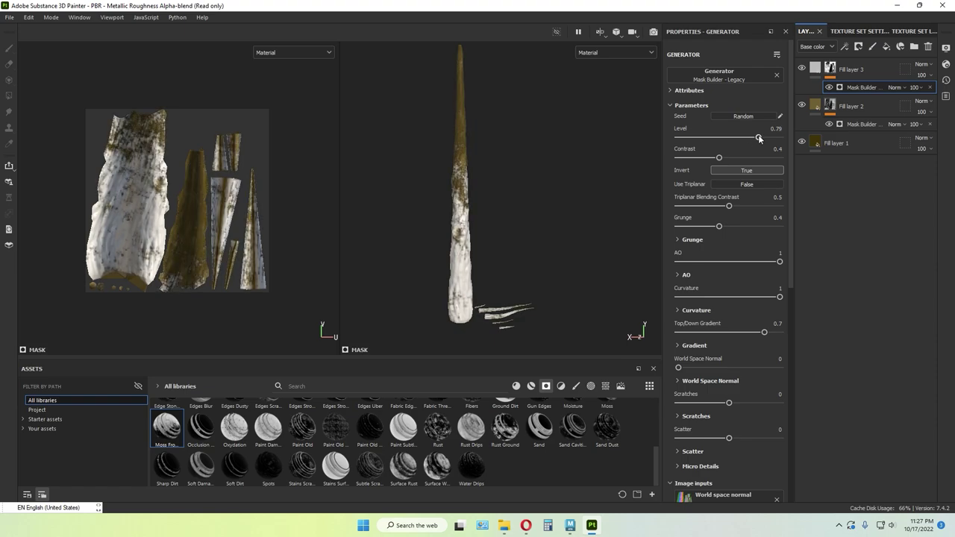
{"action": "scroll", "coordinate": [507, 245], "scroll_direction": "up", "scroll_amount": 2}
{"action": "scroll", "coordinate": [506, 244], "scroll_direction": "down", "scroll_amount": 1}
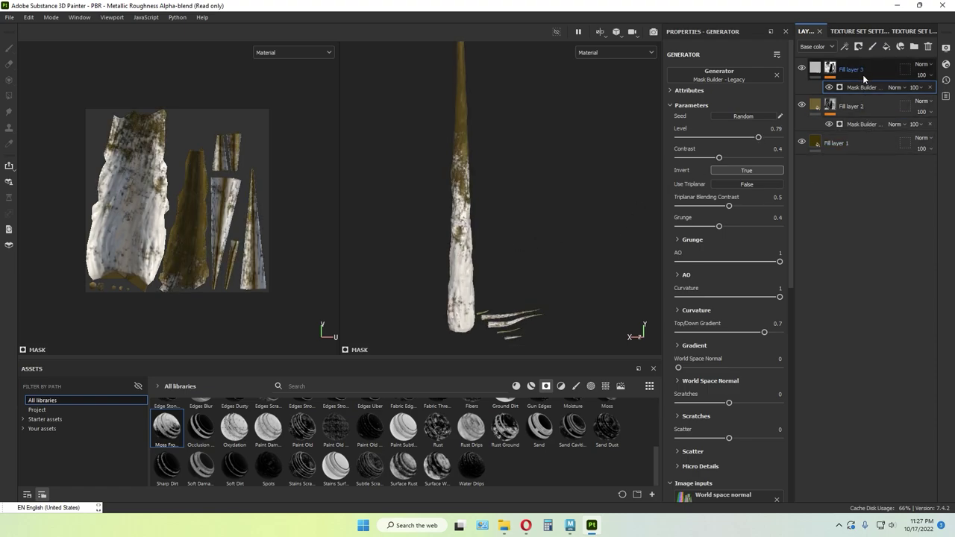
- Move Fill layer 3 beneath Fill layer 2 and sample the dark grey viewport background as its base color
{"action": "left_click_drag", "start_coordinate": [864, 79], "coordinate": [857, 112]}
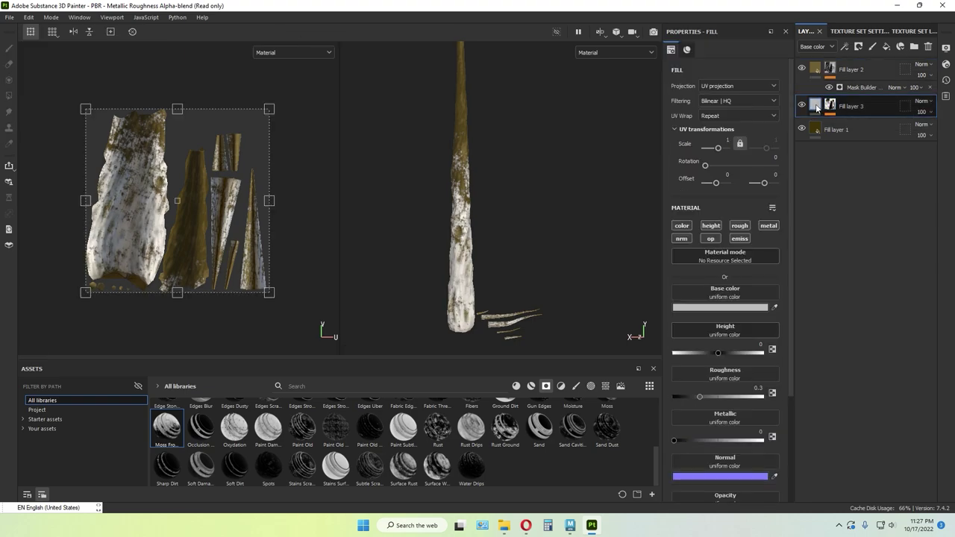
{"action": "left_click", "coordinate": [774, 307]}
{"action": "left_click", "coordinate": [495, 130]}
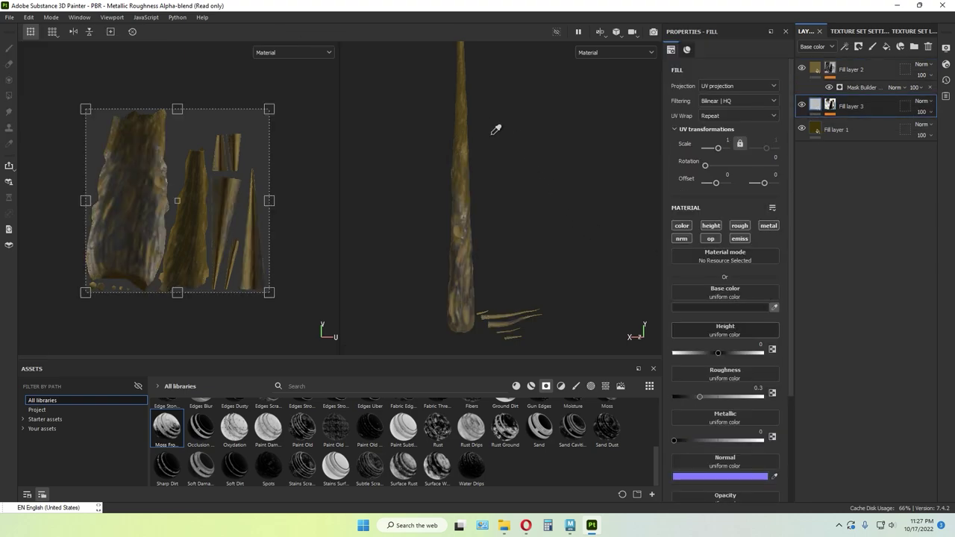
- Sample Fill layer 3's base color from the trunk in the 3D view and darken it to hex 3A2E11
{"action": "left_click", "coordinate": [466, 125]}
{"action": "left_click", "coordinate": [739, 308]}
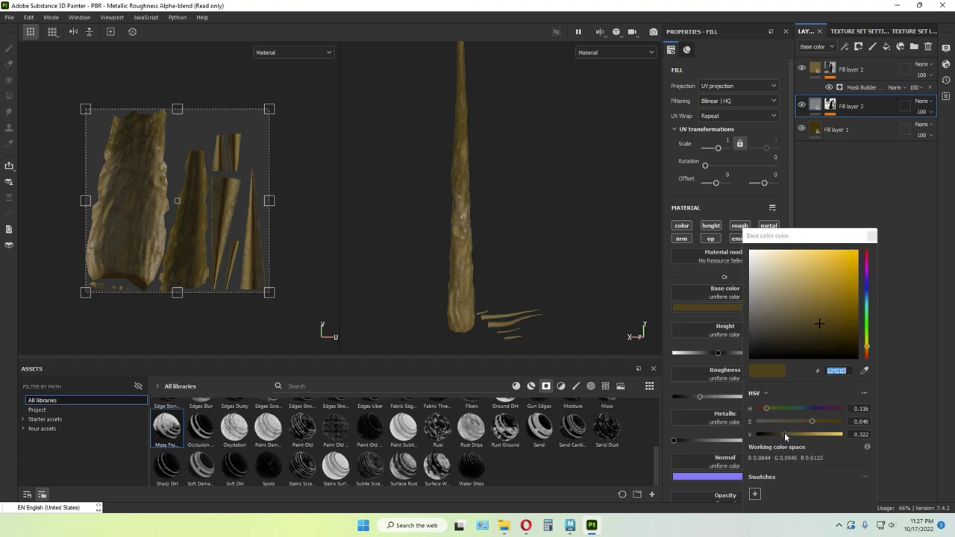
{"action": "left_click_drag", "start_coordinate": [784, 433], "coordinate": [777, 434]}
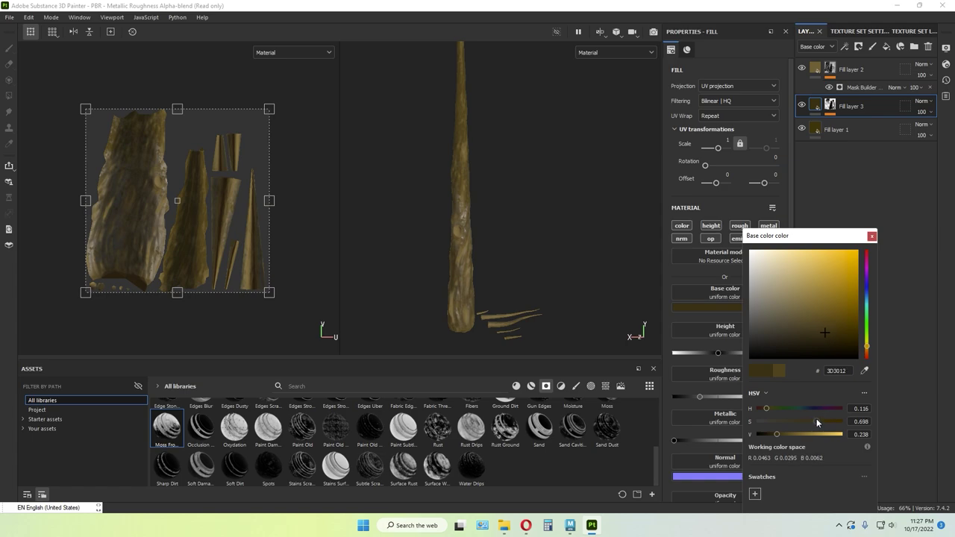
{"action": "scroll", "coordinate": [469, 271], "scroll_direction": "up", "scroll_amount": 3}
{"action": "scroll", "coordinate": [471, 272], "scroll_direction": "down", "scroll_amount": 3}
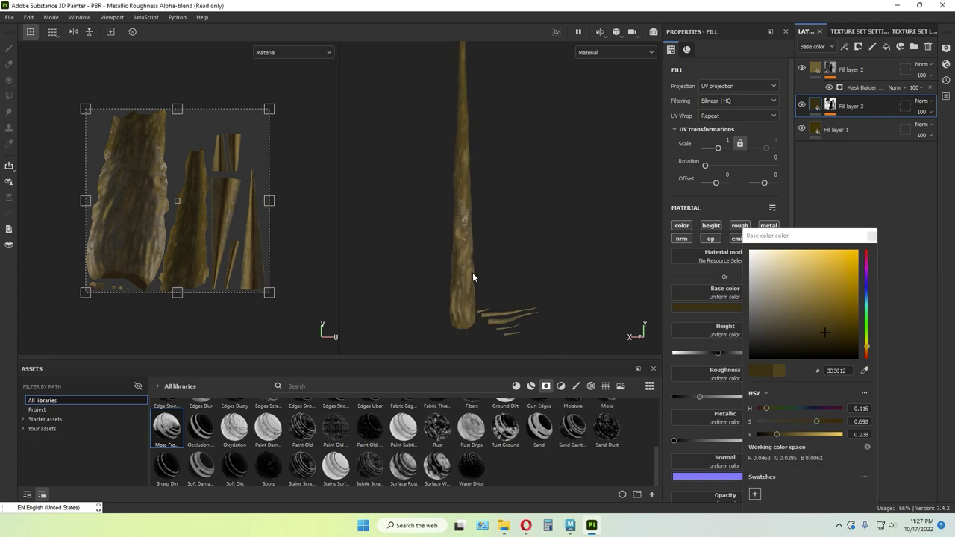
{"action": "left_click_drag", "start_coordinate": [778, 434], "coordinate": [776, 436]}
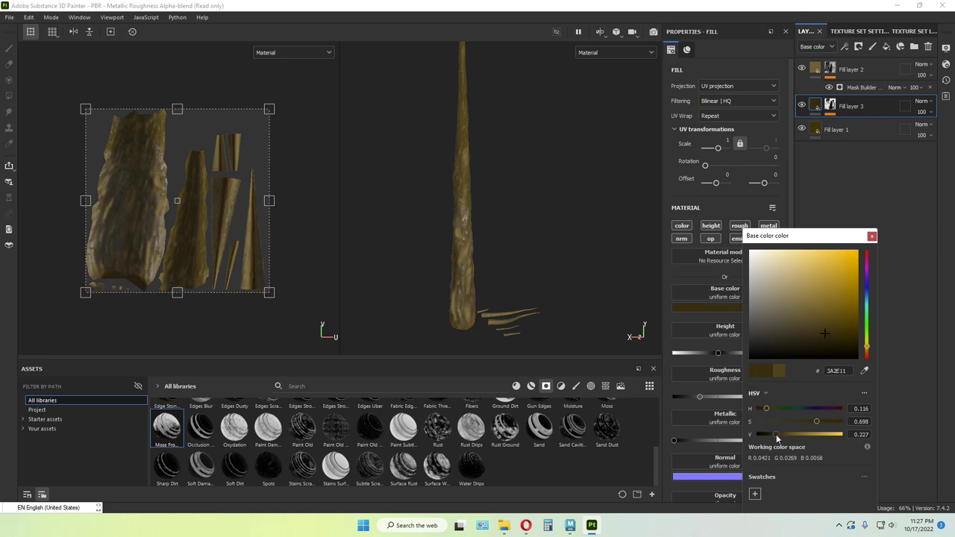
{"action": "left_click", "coordinate": [871, 236]}
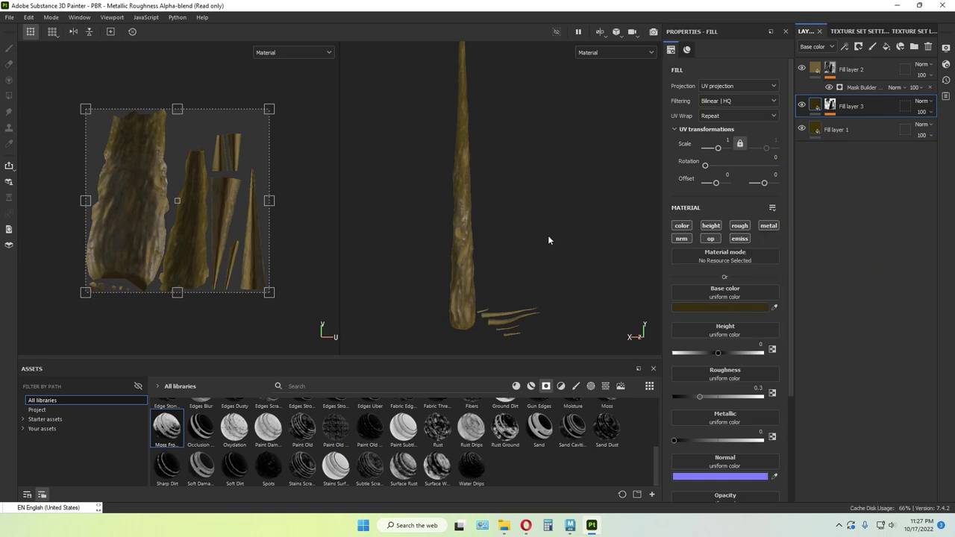
{"action": "scroll", "coordinate": [504, 264], "scroll_direction": "up", "scroll_amount": 2}
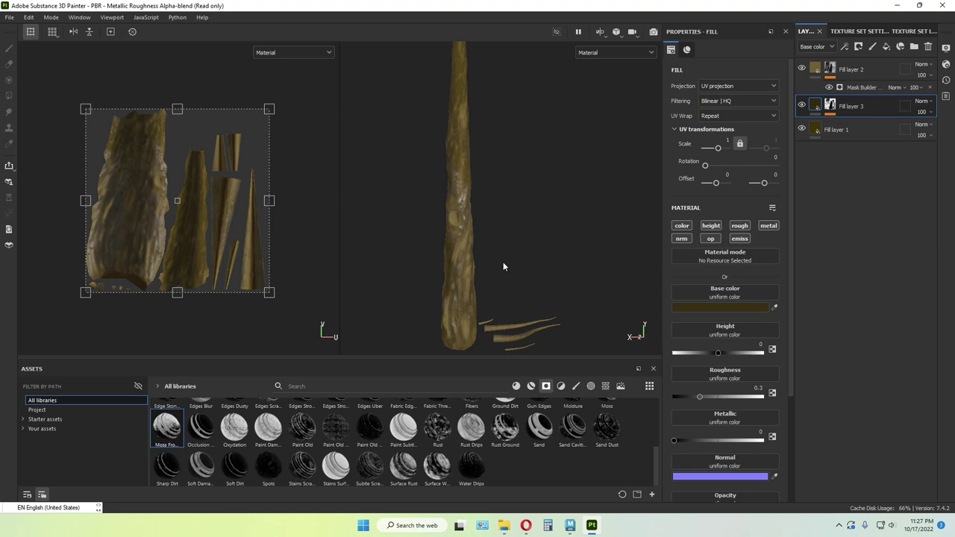
- Try blending modes such as Subtract and Difference on Fill layer 2, ending back on Normal
{"action": "left_click", "coordinate": [929, 68]}
{"action": "left_click", "coordinate": [924, 75]}
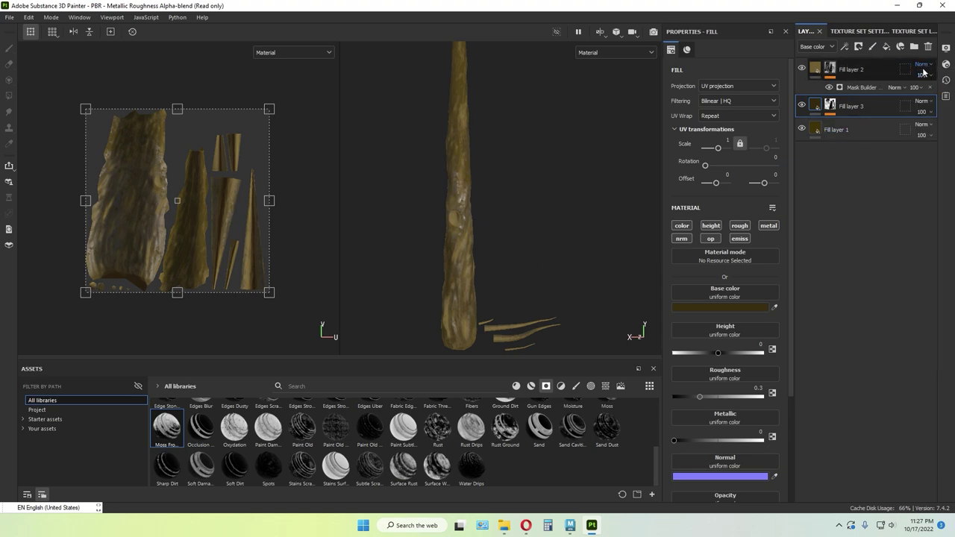
{"action": "scroll", "coordinate": [924, 70], "scroll_direction": "down", "scroll_amount": 2}
{"action": "scroll", "coordinate": [924, 71], "scroll_direction": "down", "scroll_amount": 4}
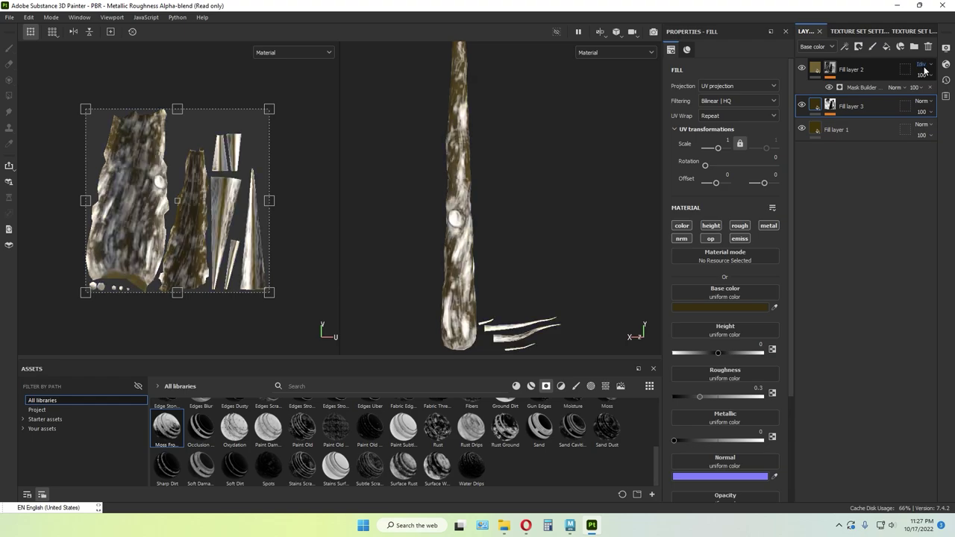
{"action": "scroll", "coordinate": [923, 70], "scroll_direction": "down", "scroll_amount": 4}
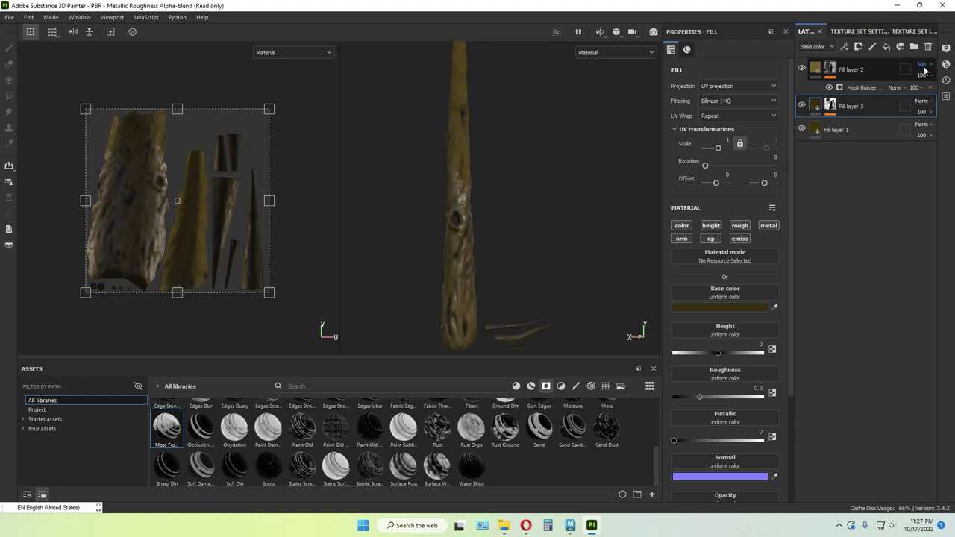
{"action": "scroll", "coordinate": [924, 70], "scroll_direction": "down", "scroll_amount": 1}
{"action": "scroll", "coordinate": [923, 69], "scroll_direction": "up", "scroll_amount": 1}
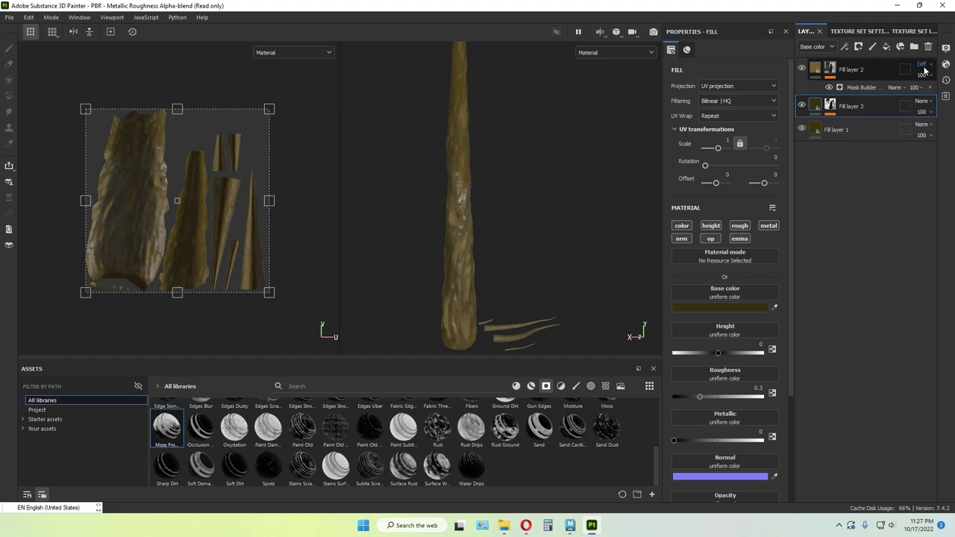
{"action": "left_click", "coordinate": [924, 68]}
{"action": "left_click", "coordinate": [912, 76]}
- Lower Fill layer 2's opacity to 61
{"action": "left_click", "coordinate": [930, 76]}
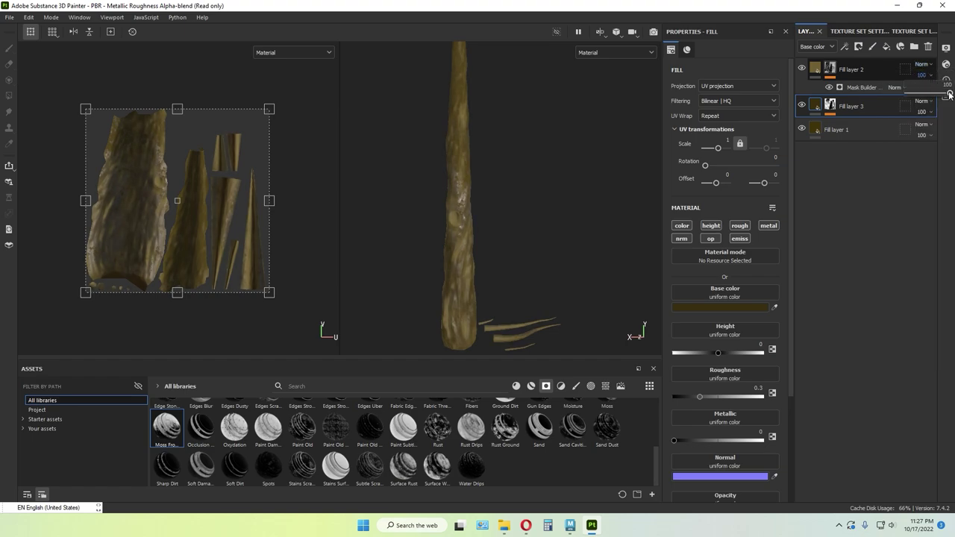
{"action": "left_click_drag", "start_coordinate": [950, 95], "coordinate": [940, 98]}
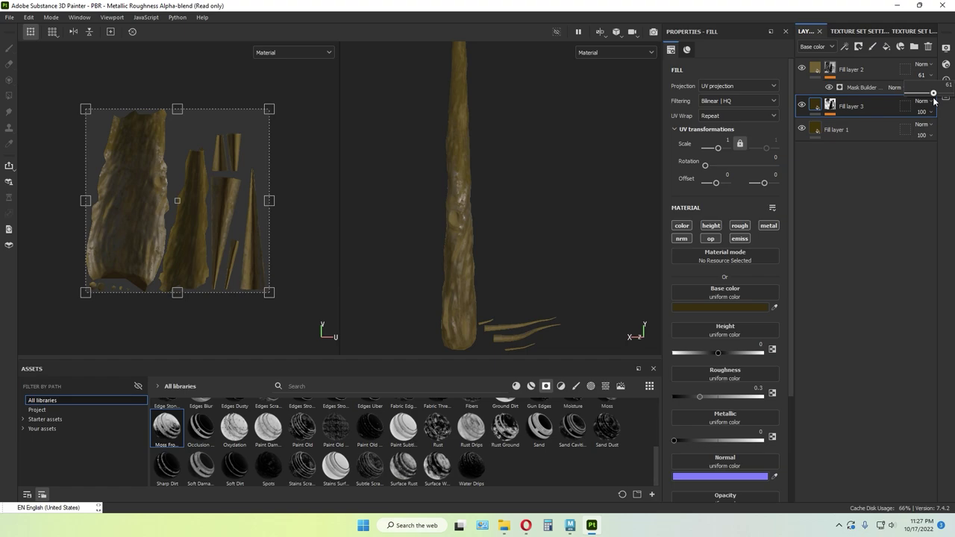
{"action": "left_click", "coordinate": [877, 78]}
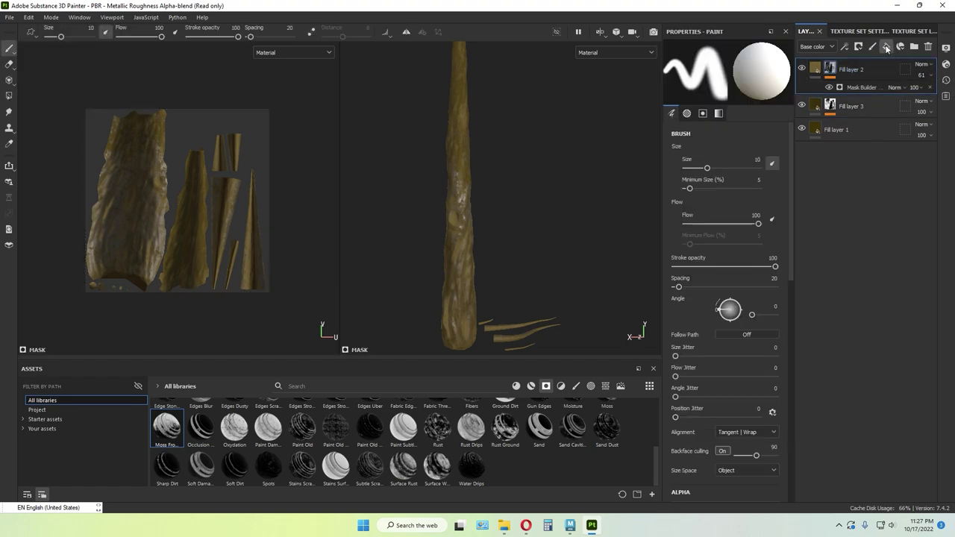
- Add a new fill layer above Fill layer 2, apply the Rust Ground smart mask and select its Mask Editor
{"action": "left_click", "coordinate": [886, 47]}
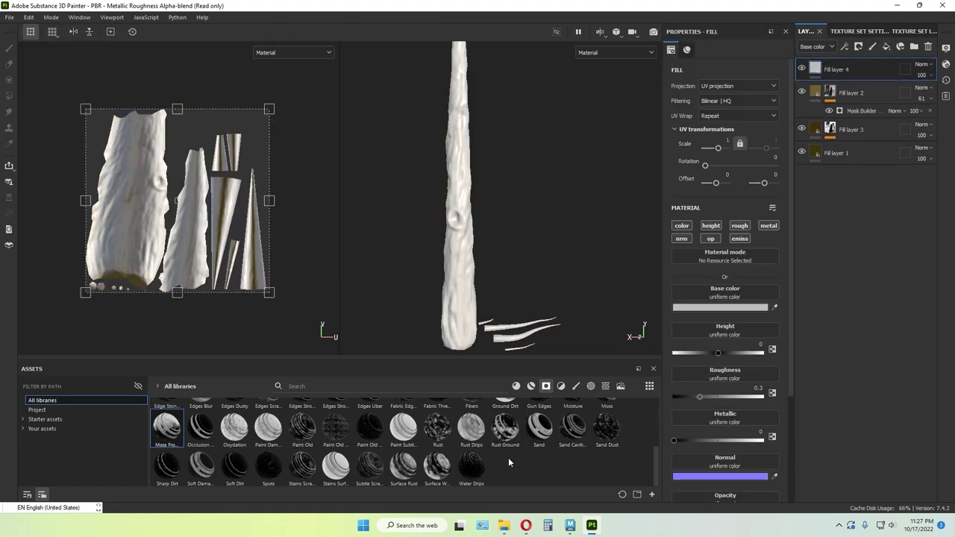
{"action": "mouse_move", "coordinate": [505, 428]}
{"action": "left_mouse_down"}
{"action": "mouse_move", "coordinate": [813, 111]}
{"action": "mouse_move", "coordinate": [843, 66]}
{"action": "left_mouse_up"}
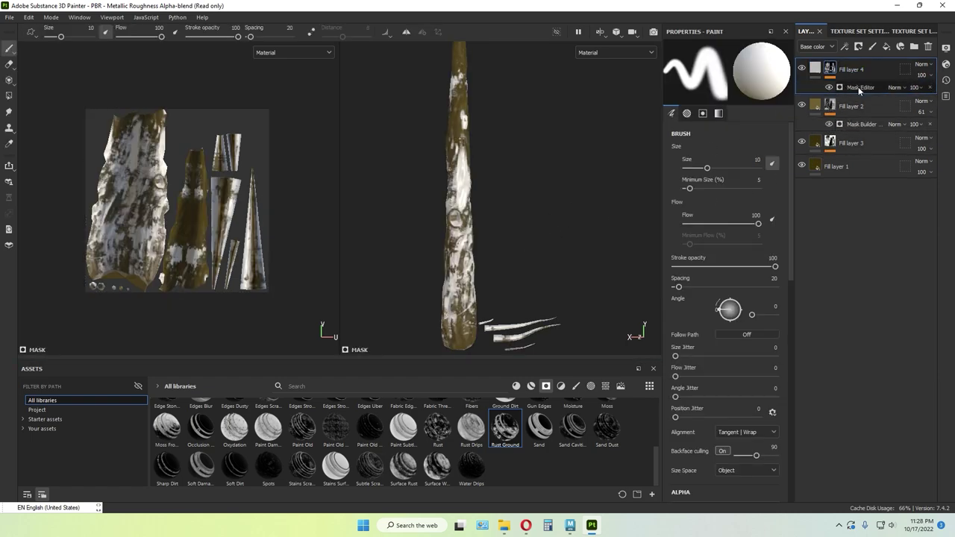
{"action": "left_click", "coordinate": [859, 88]}
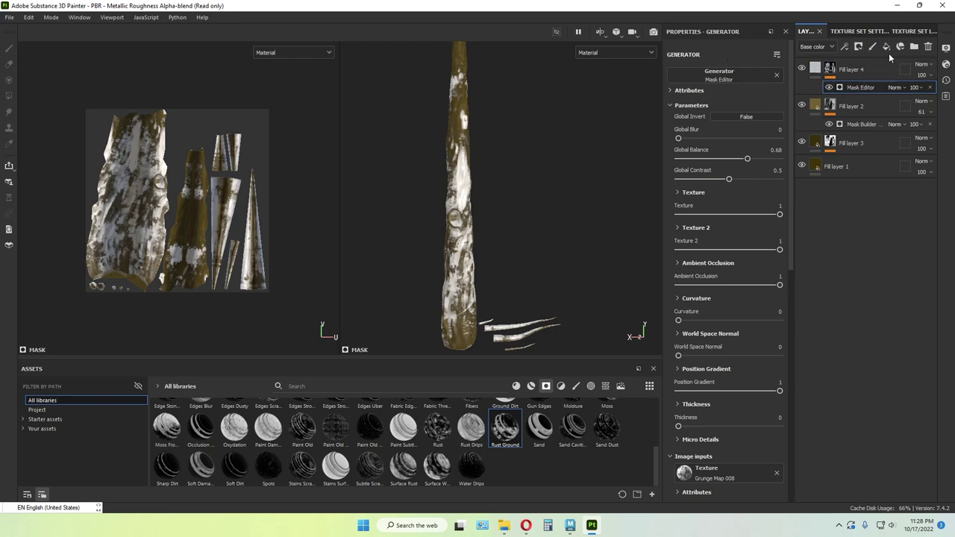
- Add a Blur Slope filter to Fill layer 4's mask and set its intensity to 0.44
{"action": "left_click", "coordinate": [830, 68]}
{"action": "right_click", "coordinate": [830, 68]}
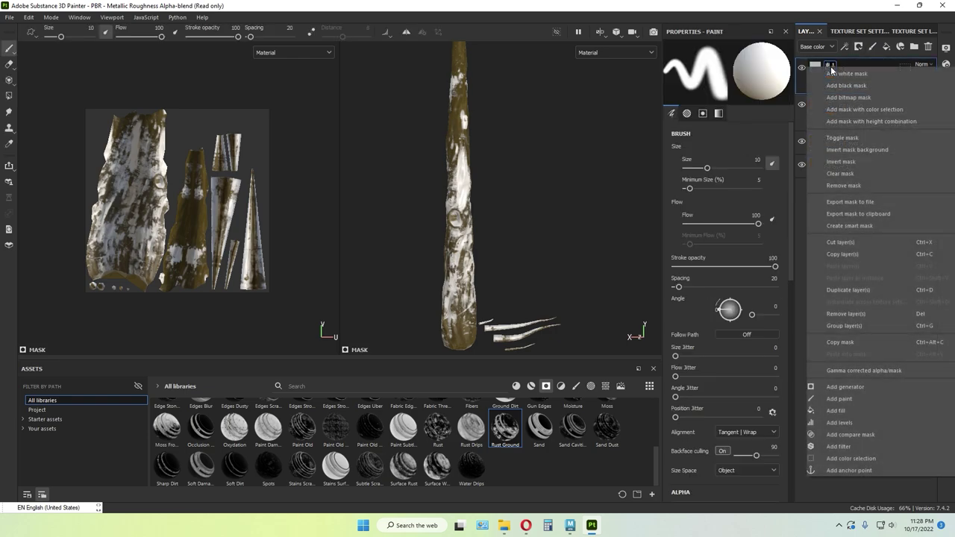
{"action": "left_click", "coordinate": [848, 446]}
{"action": "left_click", "coordinate": [725, 73]}
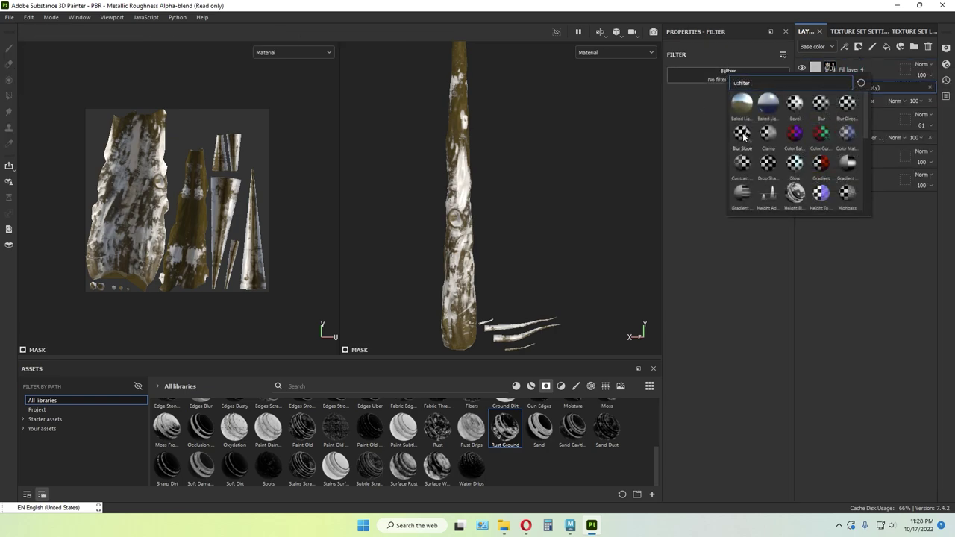
{"action": "left_click", "coordinate": [743, 135]}
{"action": "scroll", "coordinate": [538, 247], "scroll_direction": "up", "scroll_amount": 5}
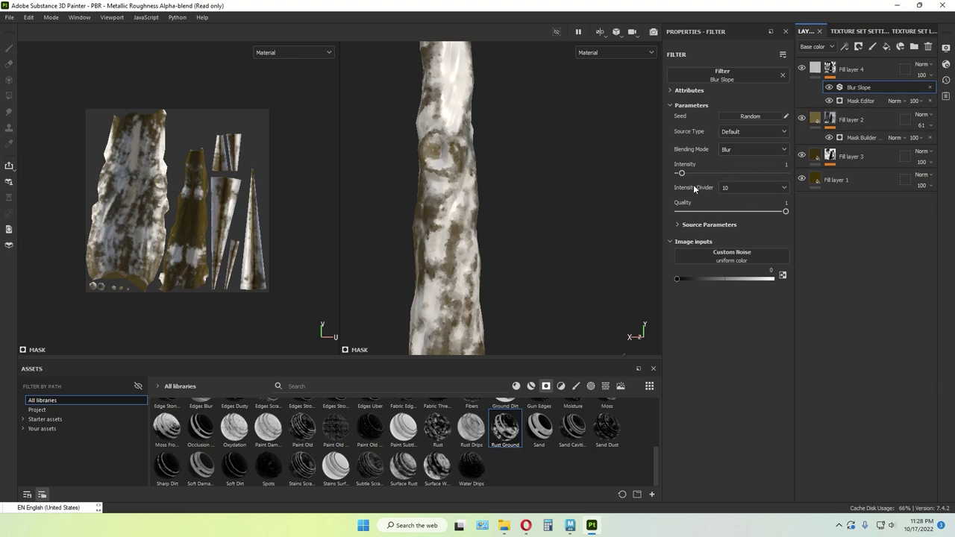
{"action": "left_click_drag", "start_coordinate": [681, 173], "coordinate": [679, 174]}
{"action": "scroll", "coordinate": [538, 224], "scroll_direction": "up", "scroll_amount": 3}
{"action": "scroll", "coordinate": [531, 228], "scroll_direction": "down", "scroll_amount": 6}
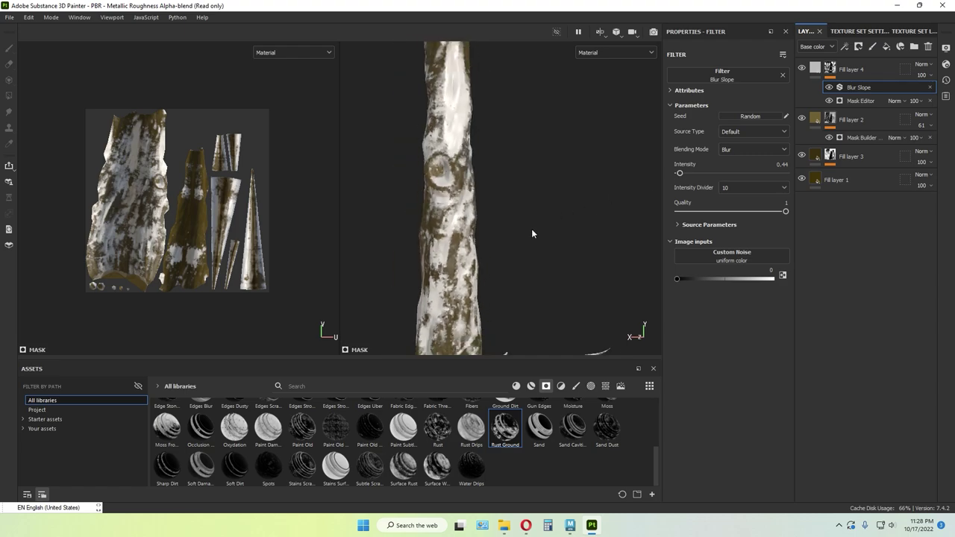
- Try blending modes such as Divide, Lighten, Difference and Linear burn on Fill layer 4, ending back on Normal
{"action": "left_click", "coordinate": [815, 67]}
{"action": "left_click", "coordinate": [921, 65]}
{"action": "left_click", "coordinate": [910, 82]}
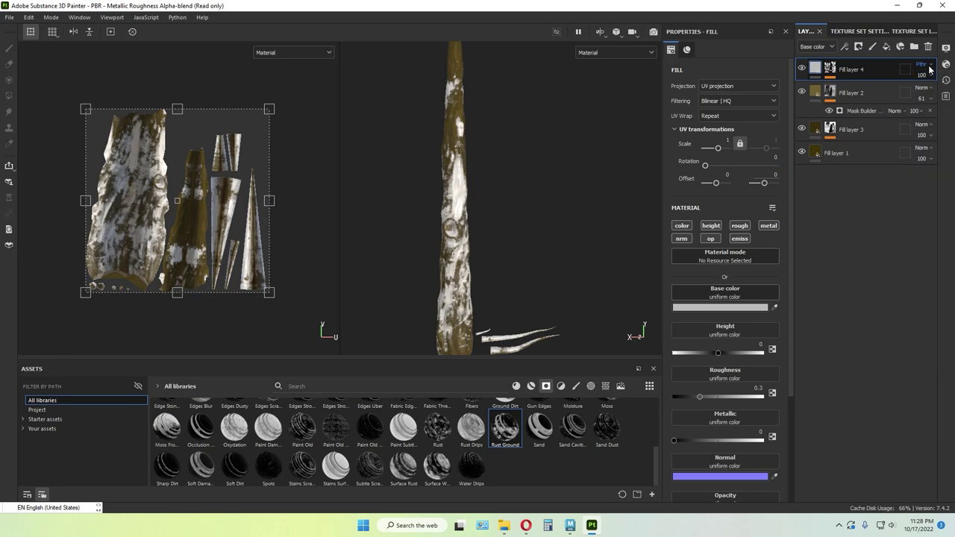
{"action": "scroll", "coordinate": [928, 68], "scroll_direction": "down", "scroll_amount": 2}
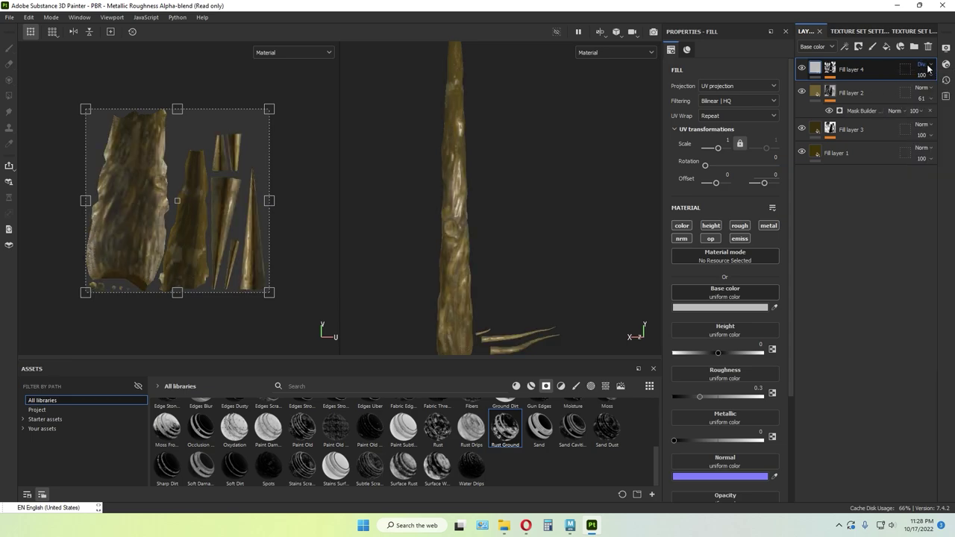
{"action": "scroll", "coordinate": [927, 68], "scroll_direction": "down", "scroll_amount": 3}
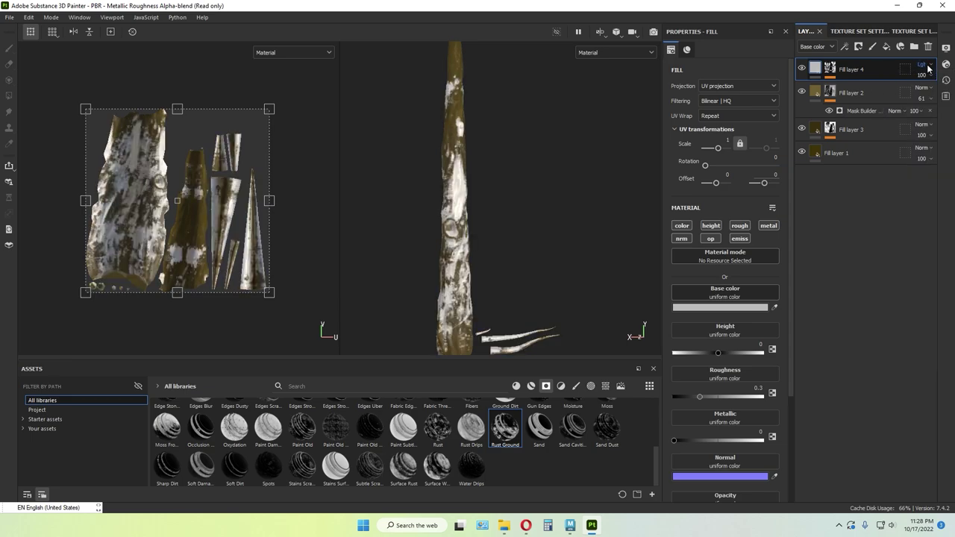
{"action": "scroll", "coordinate": [927, 68], "scroll_direction": "down", "scroll_amount": 2}
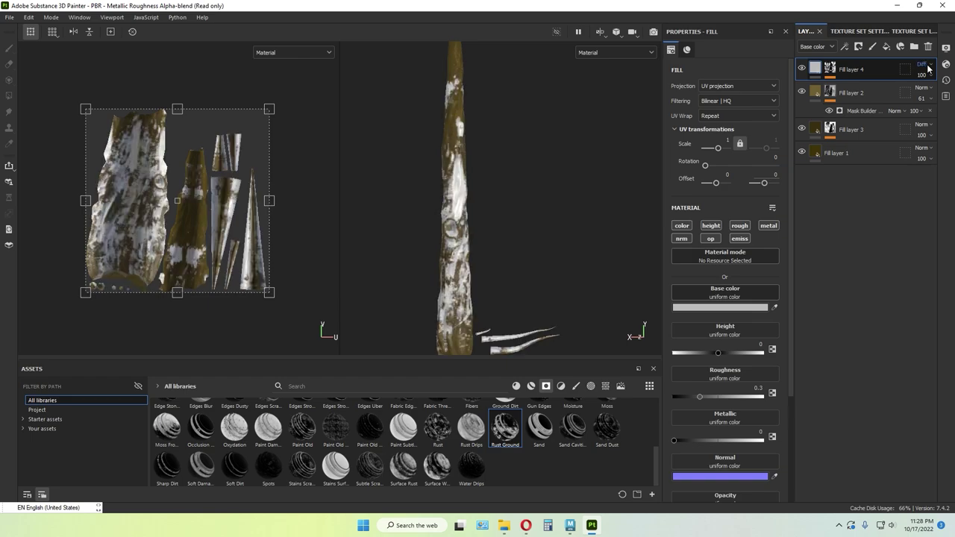
{"action": "scroll", "coordinate": [927, 68], "scroll_direction": "down", "scroll_amount": 3}
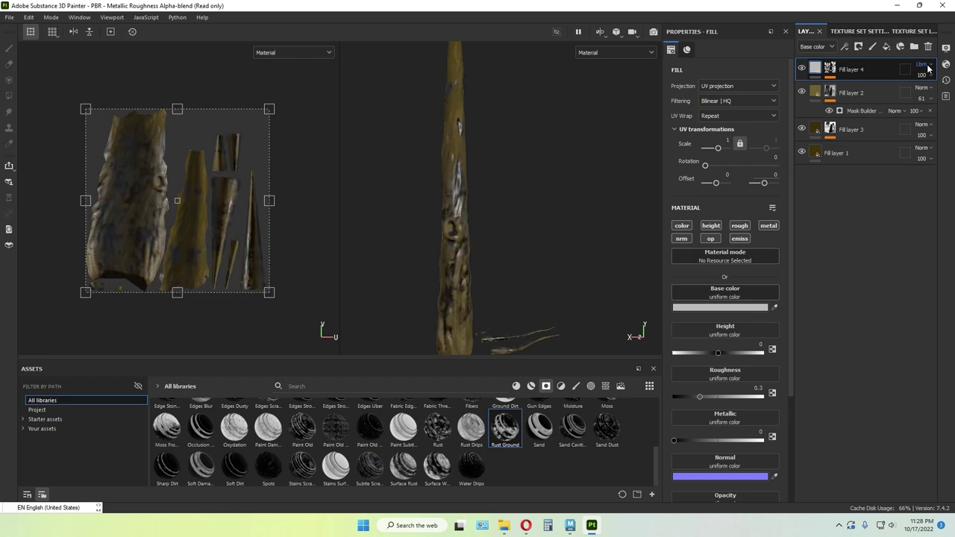
{"action": "scroll", "coordinate": [927, 68], "scroll_direction": "down", "scroll_amount": 1}
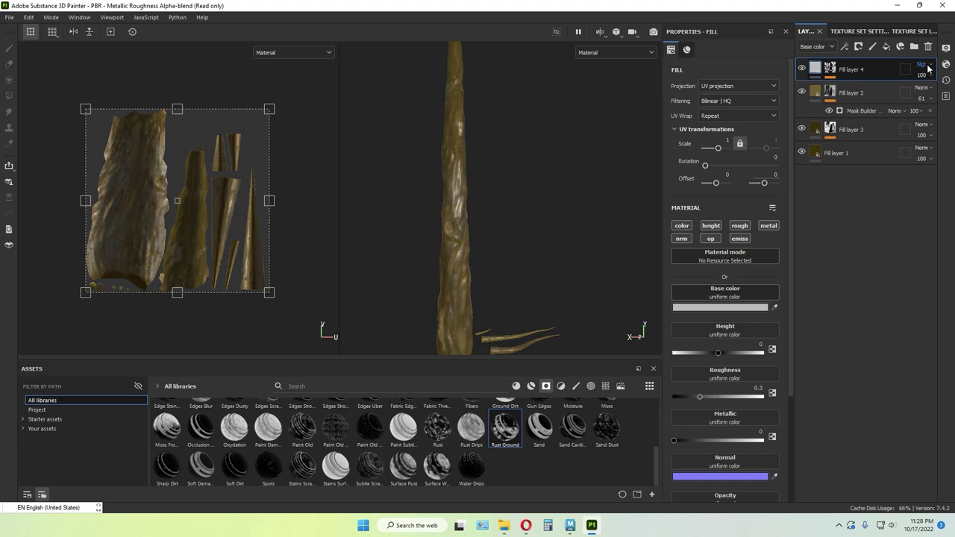
{"action": "left_click", "coordinate": [927, 68]}
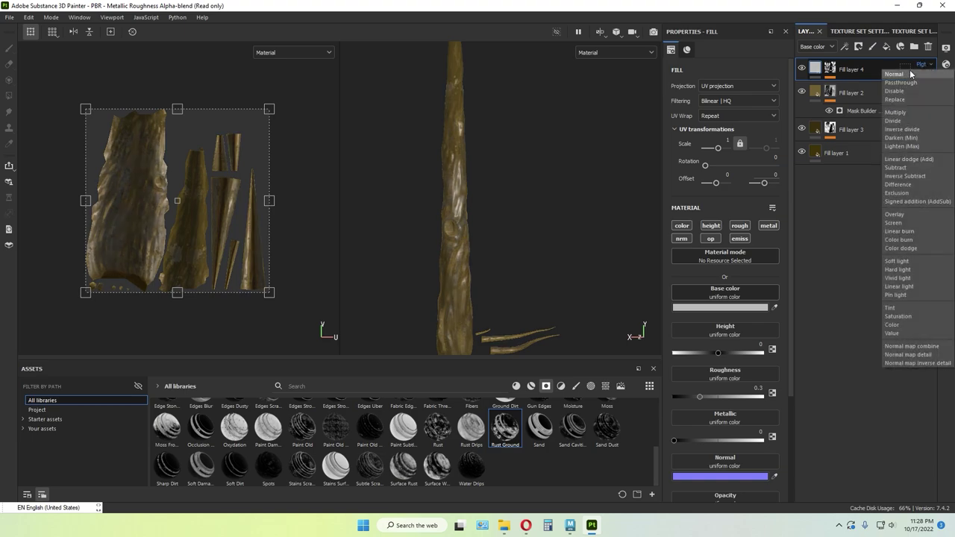
{"action": "left_click", "coordinate": [909, 71]}
- Set Fill layer 4's base color to dark brown 2C1808 and lower the layer's opacity to 80
{"action": "left_click", "coordinate": [723, 307]}
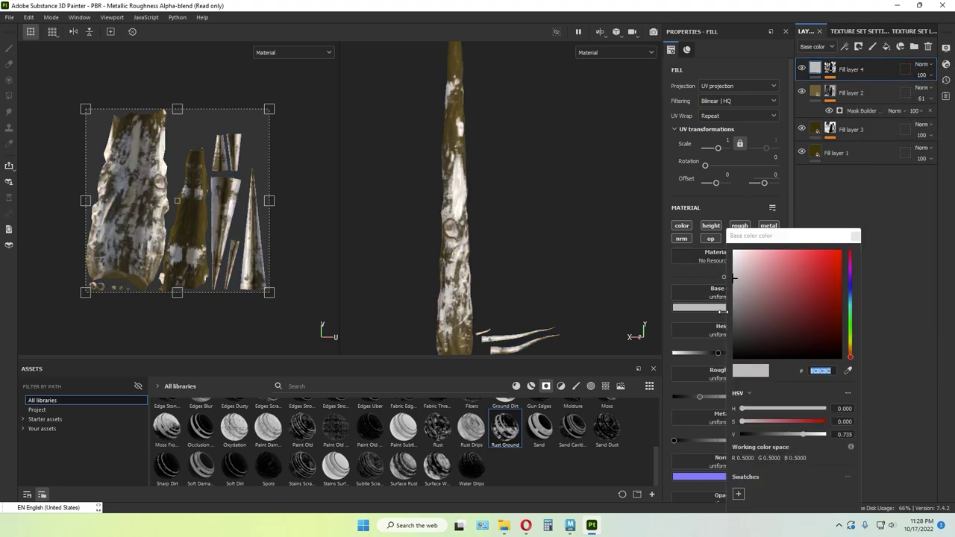
{"action": "mouse_move", "coordinate": [814, 341]}
{"action": "left_mouse_down"}
{"action": "mouse_move", "coordinate": [824, 334]}
{"action": "mouse_move", "coordinate": [814, 352]}
{"action": "mouse_move", "coordinate": [854, 353]}
{"action": "mouse_move", "coordinate": [832, 352]}
{"action": "mouse_move", "coordinate": [830, 333]}
{"action": "mouse_move", "coordinate": [831, 344]}
{"action": "mouse_move", "coordinate": [813, 342]}
{"action": "mouse_move", "coordinate": [825, 335]}
{"action": "mouse_move", "coordinate": [821, 344]}
{"action": "left_mouse_up"}
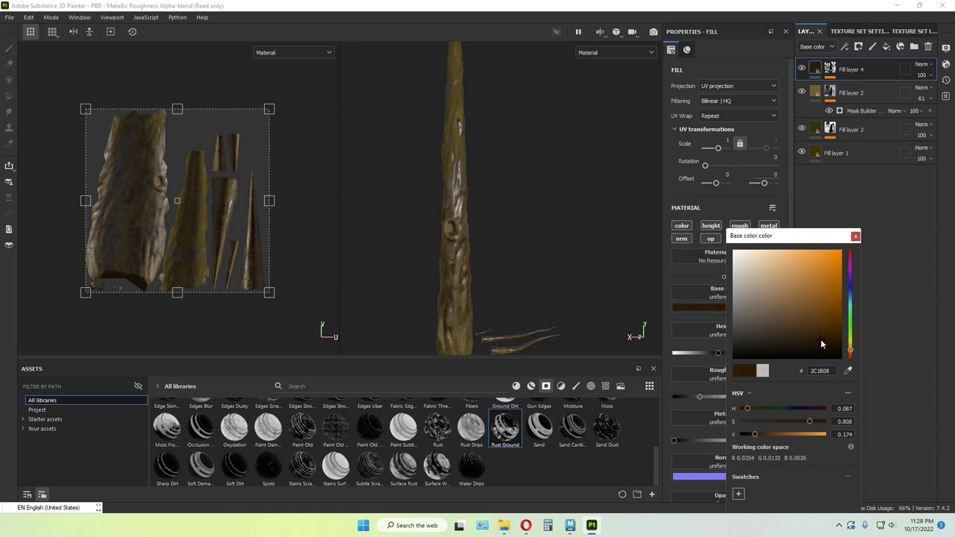
{"action": "left_click", "coordinate": [855, 237]}
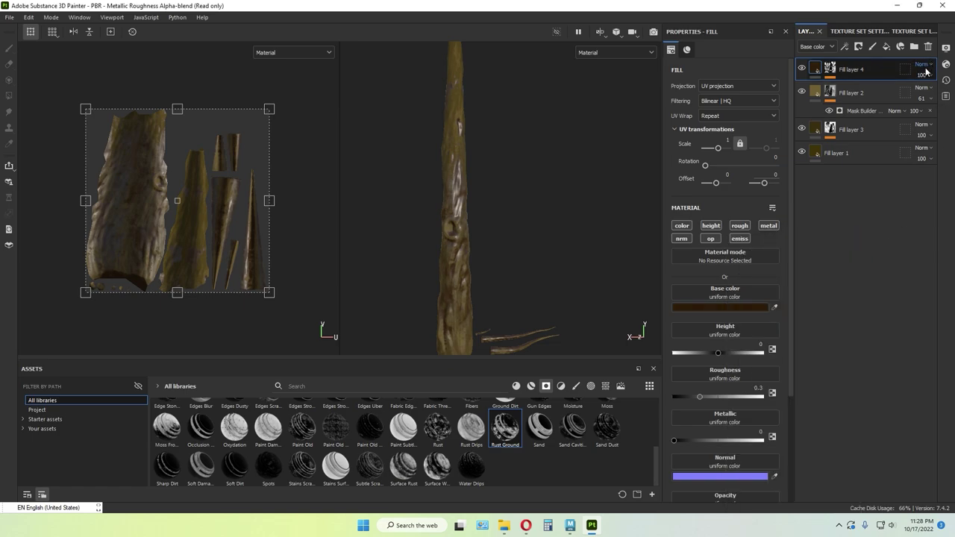
{"action": "left_click_drag", "start_coordinate": [950, 94], "coordinate": [945, 94]}
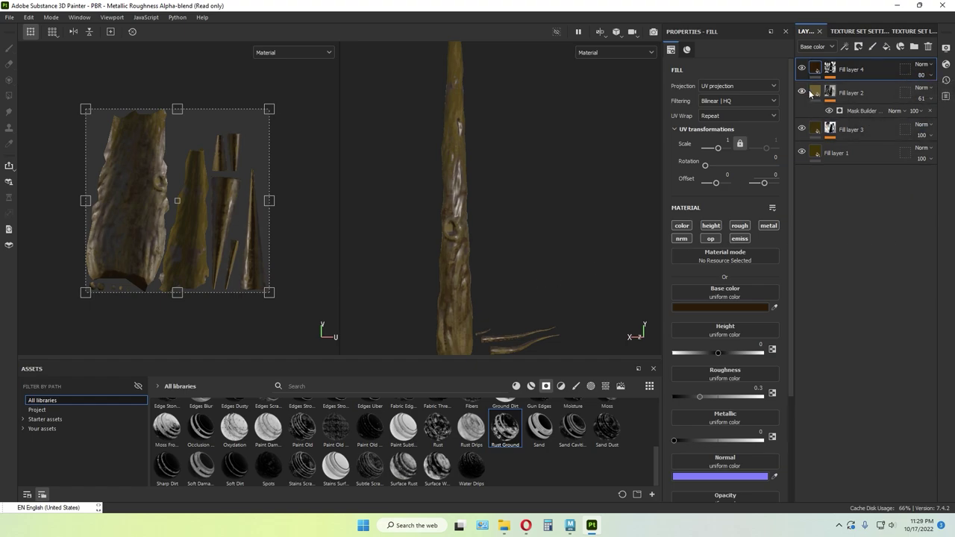
- Raise Fill layer 3's roughness to about 0.91
{"action": "left_click", "coordinate": [858, 93]}
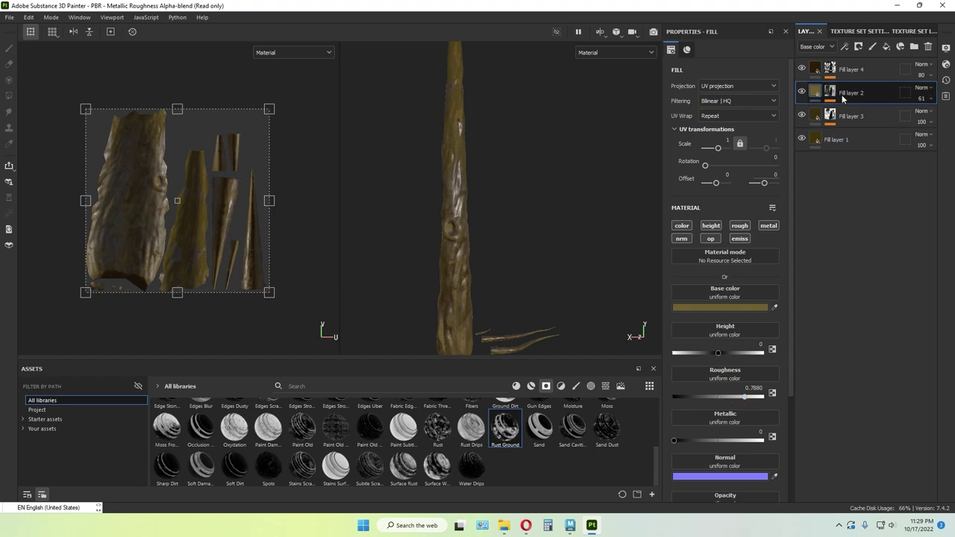
{"action": "left_click", "coordinate": [850, 116]}
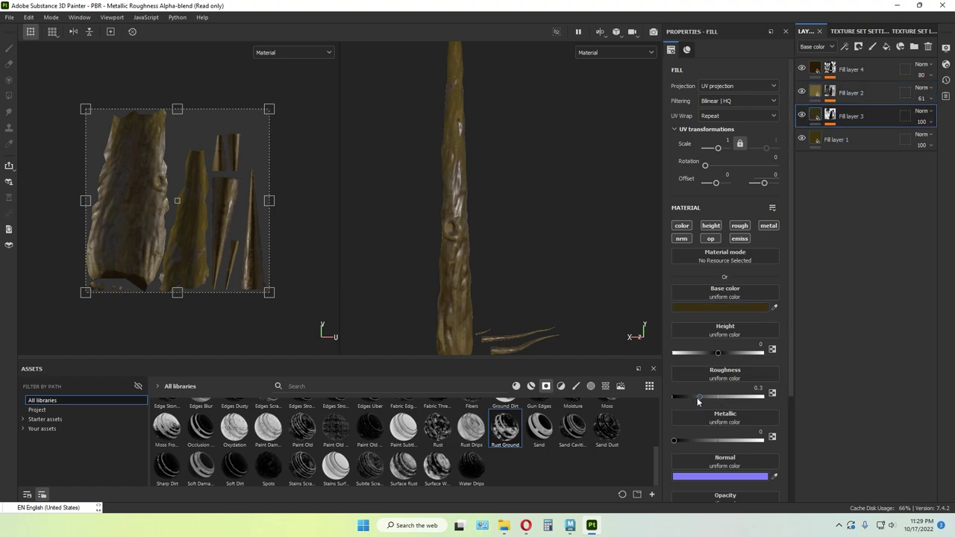
{"action": "left_click_drag", "start_coordinate": [748, 398], "coordinate": [749, 398]}
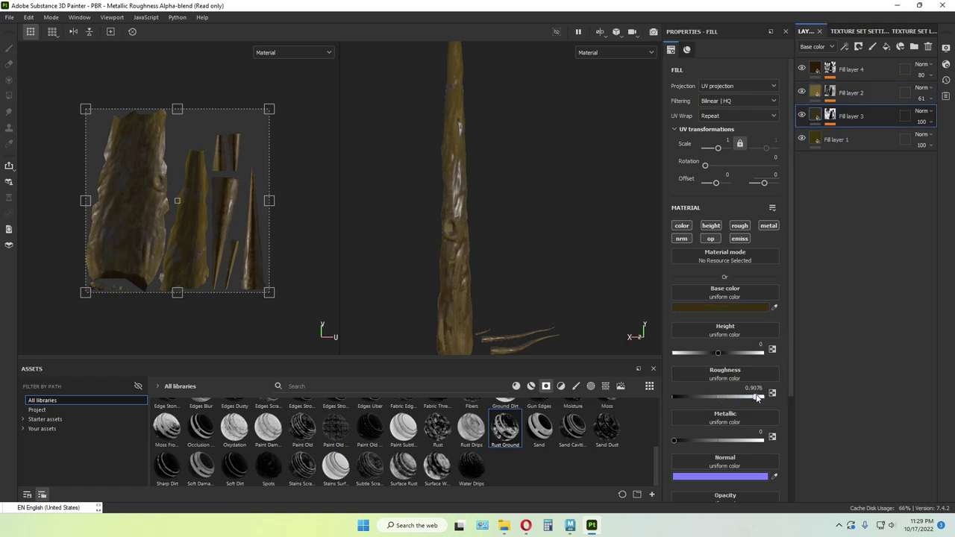
- Raise Fill layer 4's roughness to about 0.71
{"action": "left_click", "coordinate": [850, 70]}
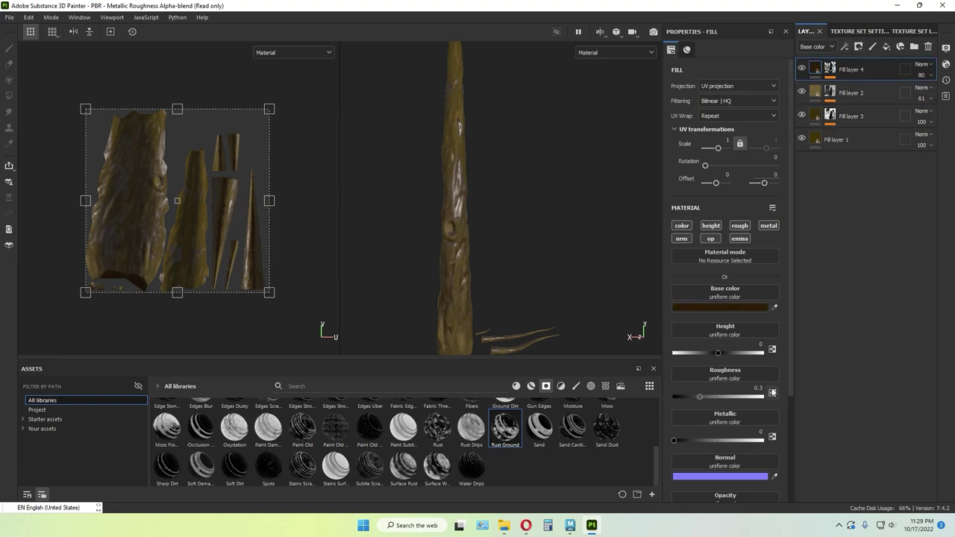
{"action": "left_click_drag", "start_coordinate": [699, 400], "coordinate": [748, 395]}
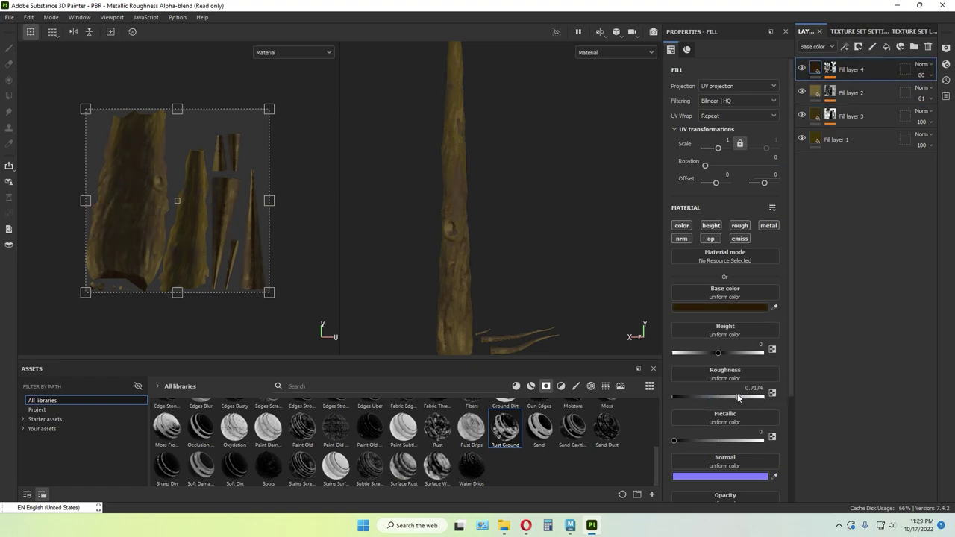
{"action": "scroll", "coordinate": [467, 239], "scroll_direction": "down", "scroll_amount": 2}
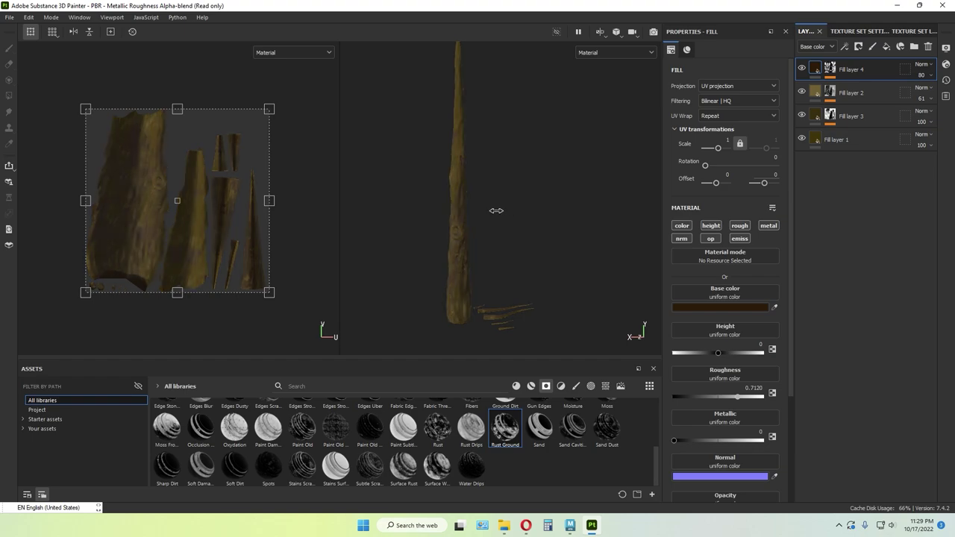
{"action": "scroll", "coordinate": [478, 264], "scroll_direction": "up", "scroll_amount": 3}
- Inspect the trunk's Roughness channel while toggling the visibility of the lower fill layers, and return the viewport to the Material view
{"action": "left_click", "coordinate": [604, 51]}
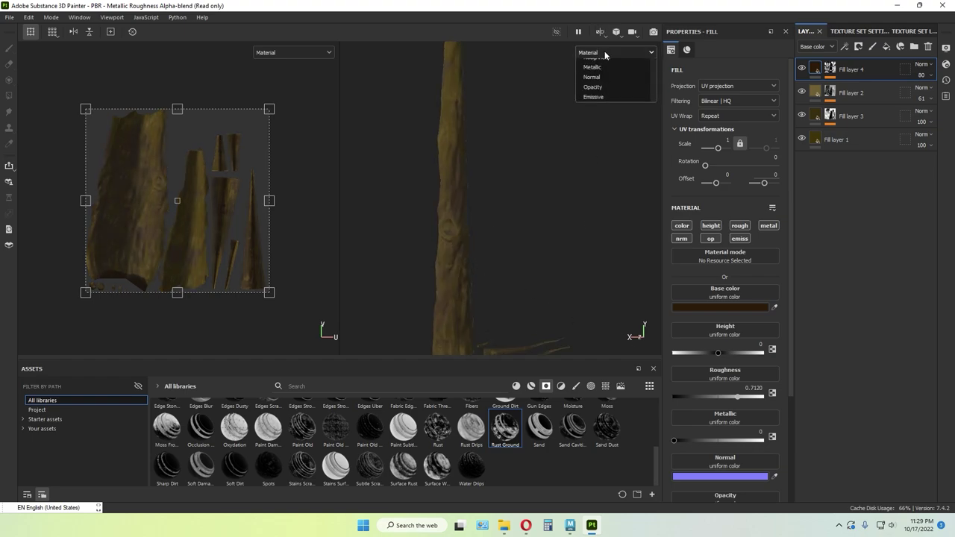
{"action": "left_click", "coordinate": [597, 118]}
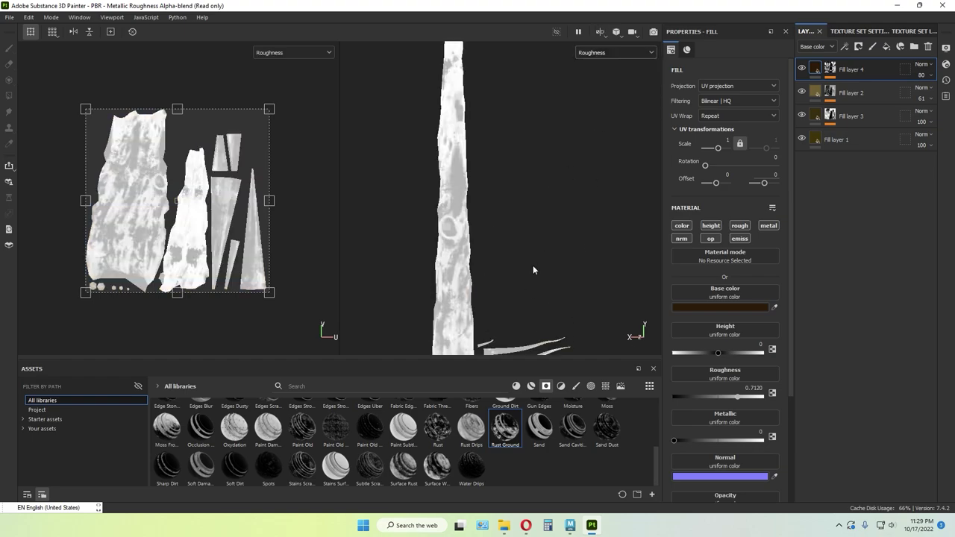
{"action": "middle_click_drag", "start_coordinate": [528, 257], "coordinate": [526, 188], "text": "alt"}
{"action": "left_click", "coordinate": [802, 92]}
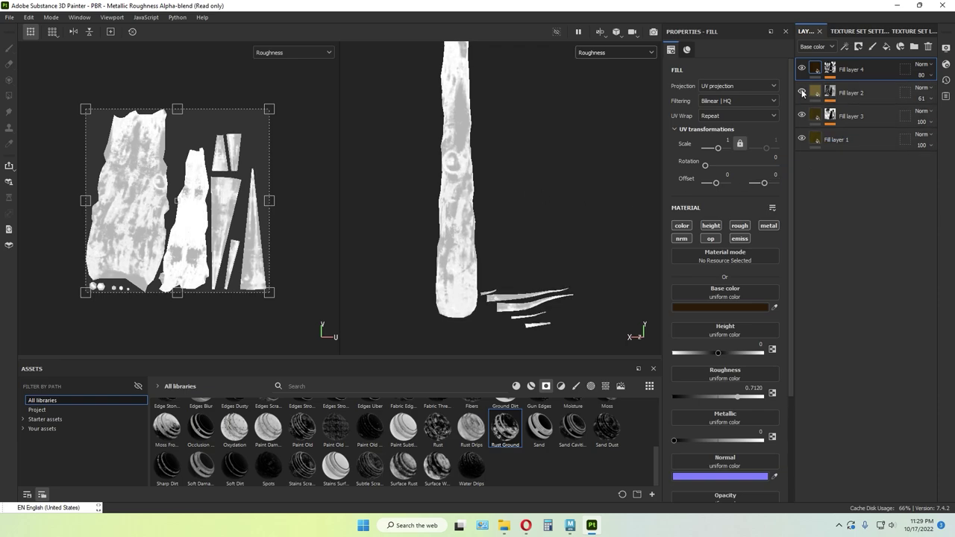
{"action": "left_click", "coordinate": [801, 116]}
{"action": "left_click", "coordinate": [801, 116]}
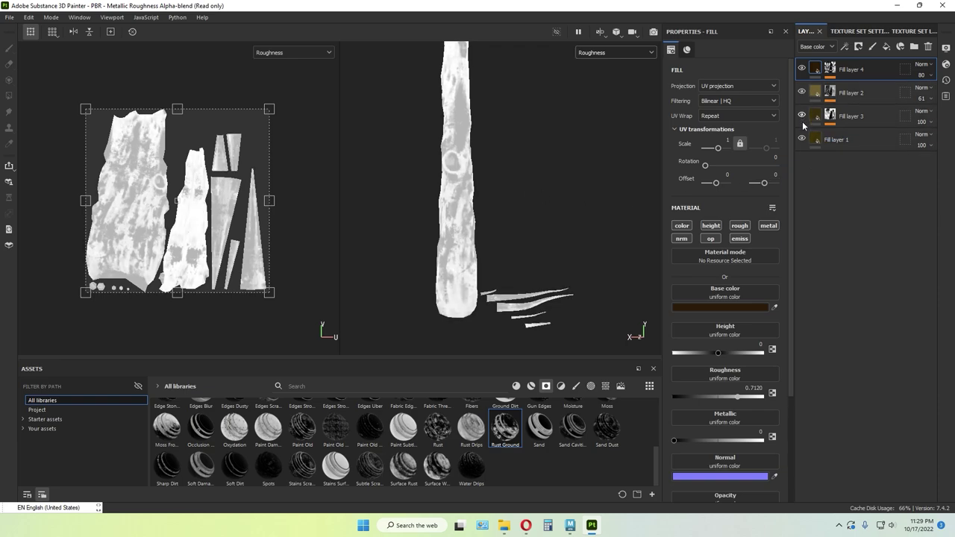
{"action": "left_click", "coordinate": [801, 139]}
{"action": "left_click", "coordinate": [603, 53]}
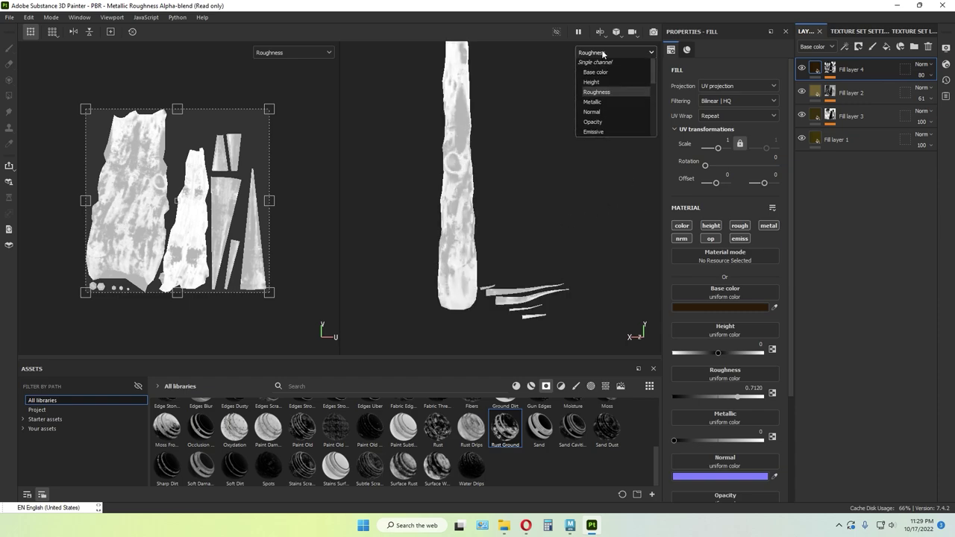
{"action": "left_click", "coordinate": [602, 76]}
{"action": "mouse_move", "coordinate": [501, 193]}
{"action": "left_mouse_down", "text": "alt"}
{"action": "mouse_move", "coordinate": [513, 157]}
{"action": "mouse_move", "coordinate": [504, 190]}
{"action": "left_mouse_up", "text": "alt"}
{"action": "right_click_drag", "start_coordinate": [504, 190], "coordinate": [535, 185], "text": "shift"}
{"action": "left_click_drag", "start_coordinate": [535, 185], "coordinate": [522, 200], "text": "alt"}
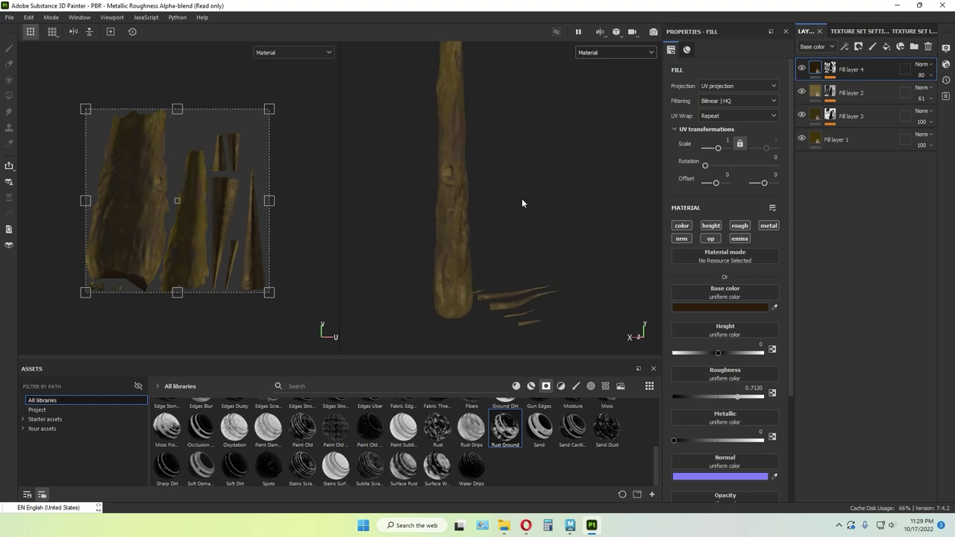
- Add a new fill layer on top, try the Dirt Ground smart mask, undo it, and apply the Dirt Soft E... smart mask instead
{"action": "left_click", "coordinate": [886, 47]}
{"action": "scroll", "coordinate": [471, 472], "scroll_direction": "up", "scroll_amount": 5}
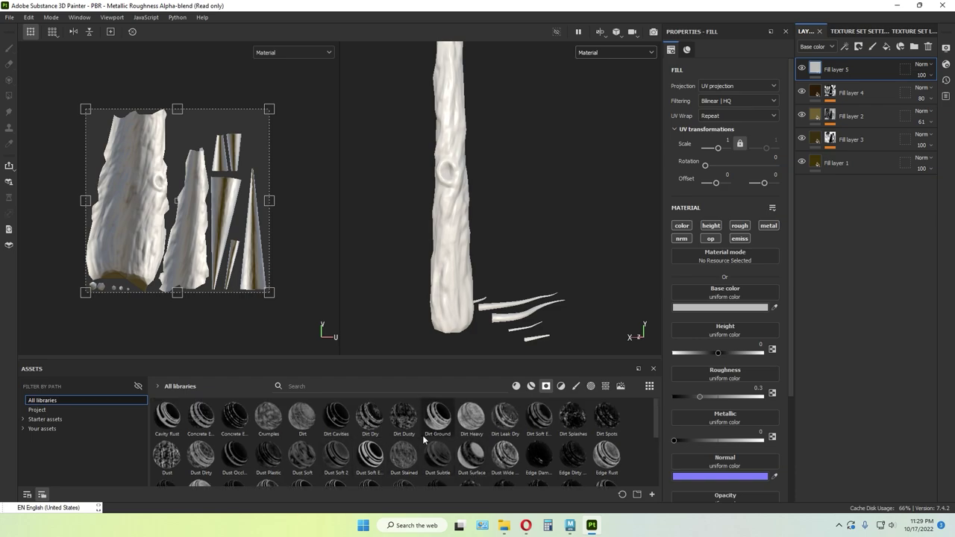
{"action": "left_click_drag", "start_coordinate": [422, 435], "coordinate": [836, 72]}
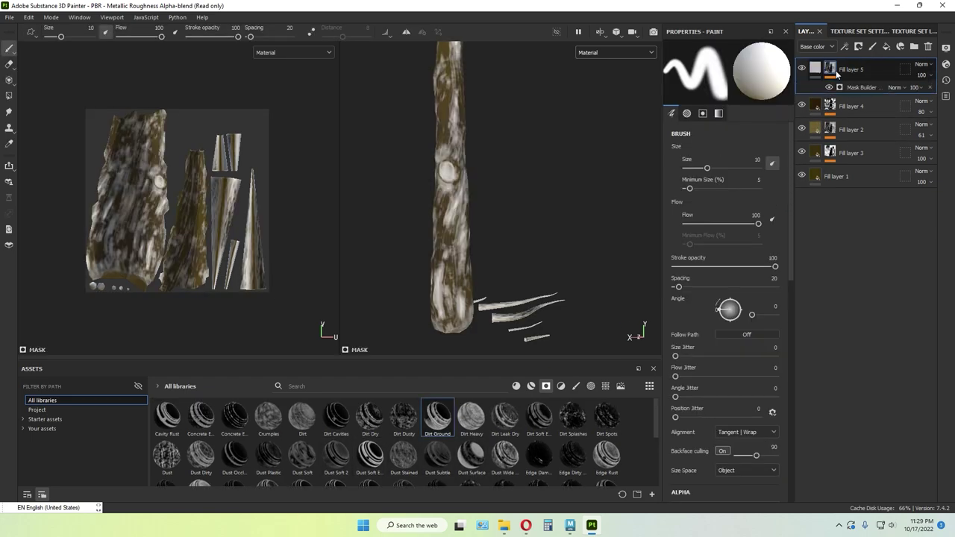
{"action": "key", "text": "ctrl+z"}
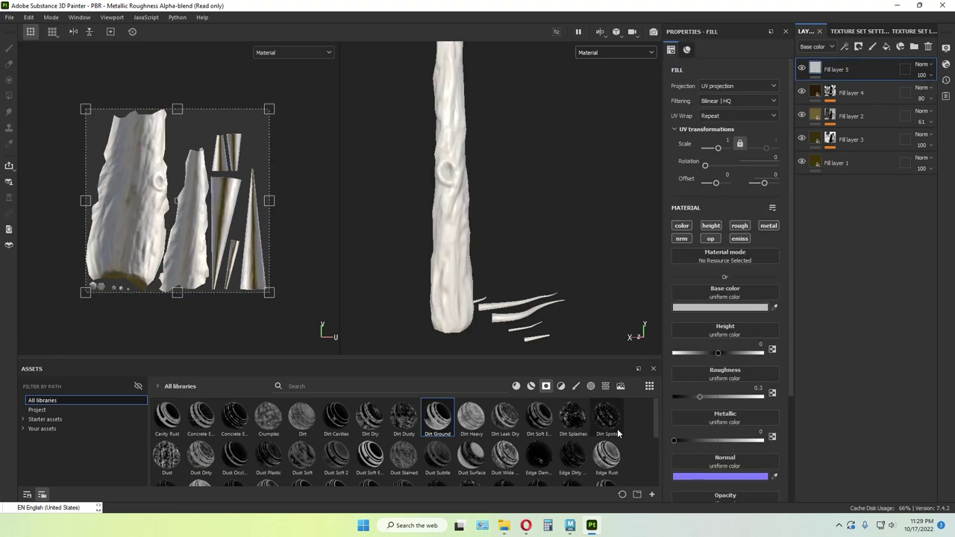
{"action": "left_click_drag", "start_coordinate": [540, 417], "coordinate": [849, 74]}
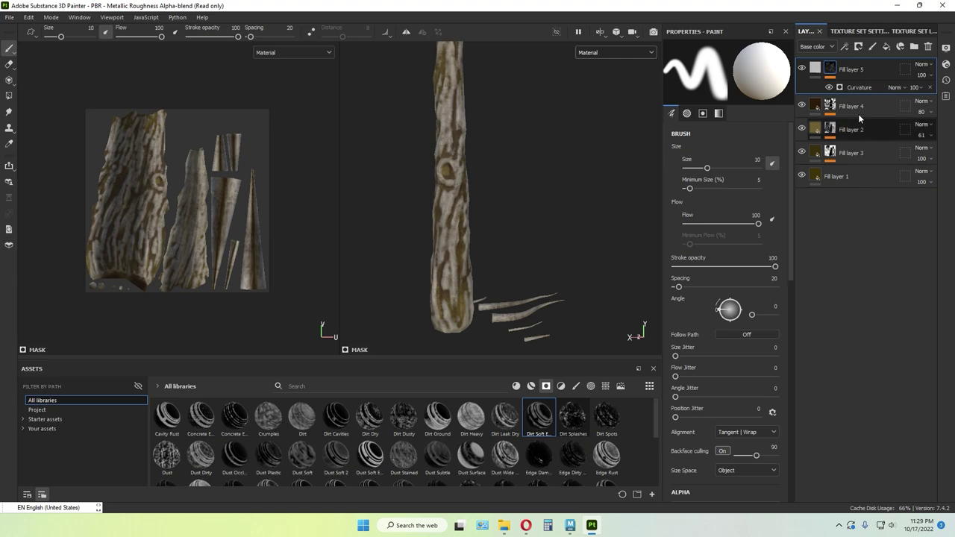
- Move Fill layer 5 directly below Fill layer 2 and change its blending mode to Divide
{"action": "left_click_drag", "start_coordinate": [866, 66], "coordinate": [868, 136]}
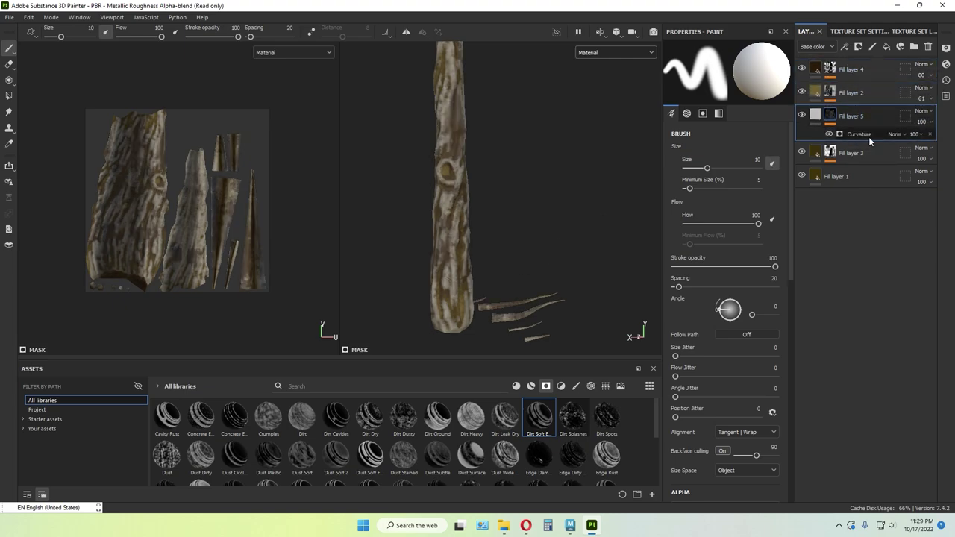
{"action": "left_click", "coordinate": [922, 111]}
{"action": "left_click", "coordinate": [926, 119]}
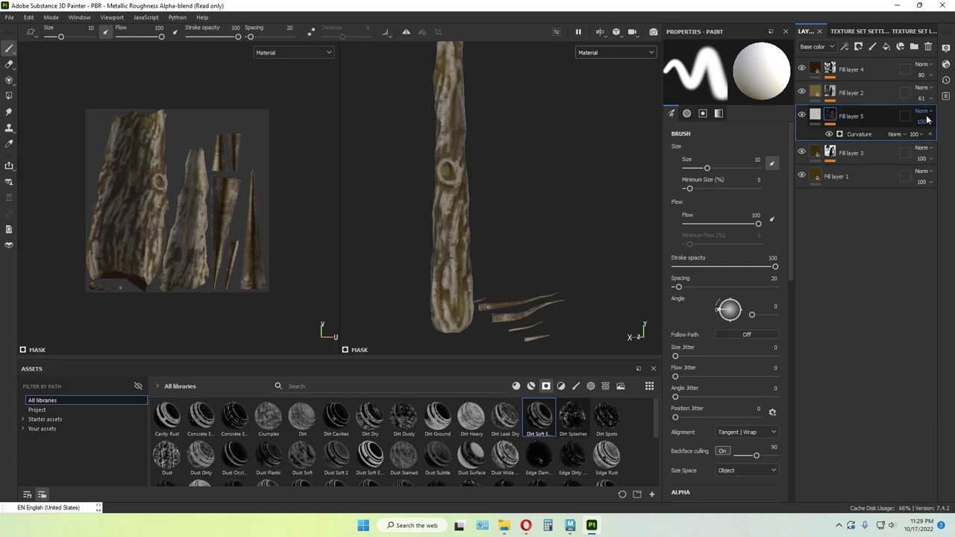
{"action": "scroll", "coordinate": [926, 114], "scroll_direction": "down", "scroll_amount": 3}
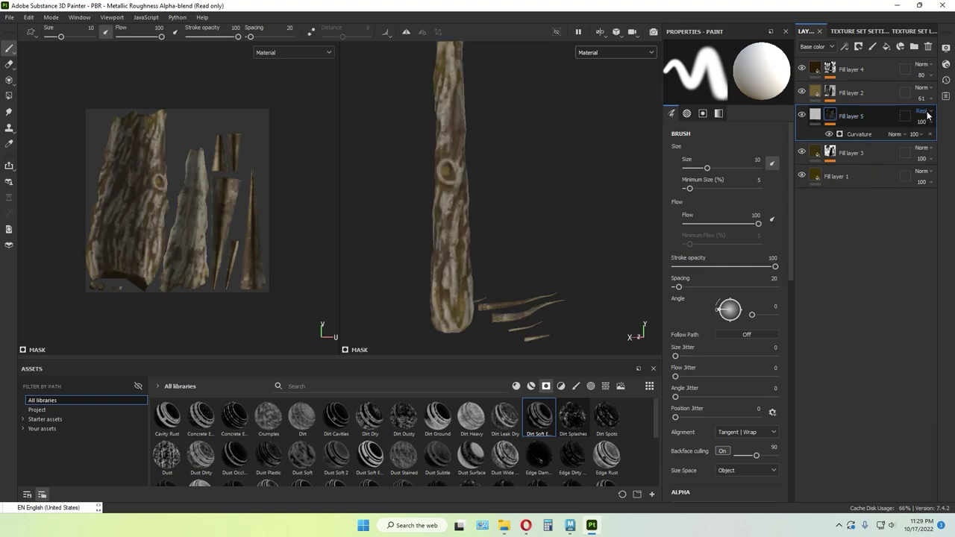
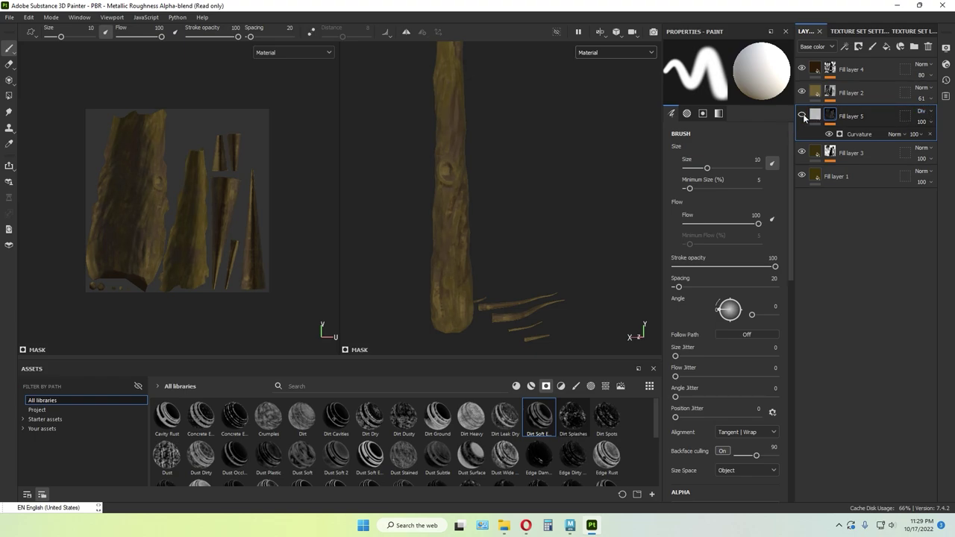
- Examine the bark on the trunk from several sides, at different distances and under different lighting angles
{"action": "scroll", "coordinate": [468, 218], "scroll_direction": "up", "scroll_amount": 2}
{"action": "scroll", "coordinate": [475, 221], "scroll_direction": "down", "scroll_amount": 3}
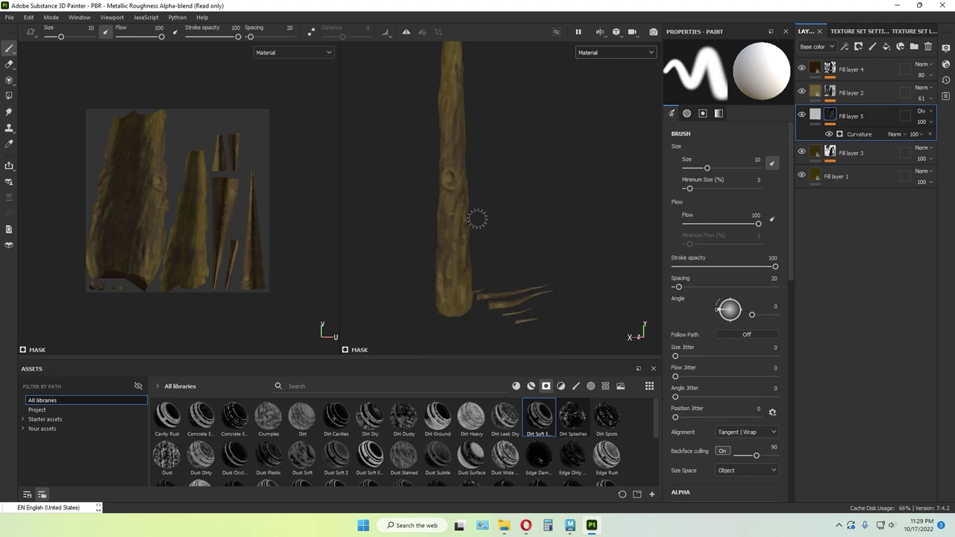
{"action": "left_click_drag", "start_coordinate": [496, 173], "coordinate": [372, 195], "text": "alt"}
{"action": "right_click_drag", "start_coordinate": [549, 157], "coordinate": [593, 151], "text": "shift"}
{"action": "left_click_drag", "start_coordinate": [529, 181], "coordinate": [655, 164], "text": "alt"}
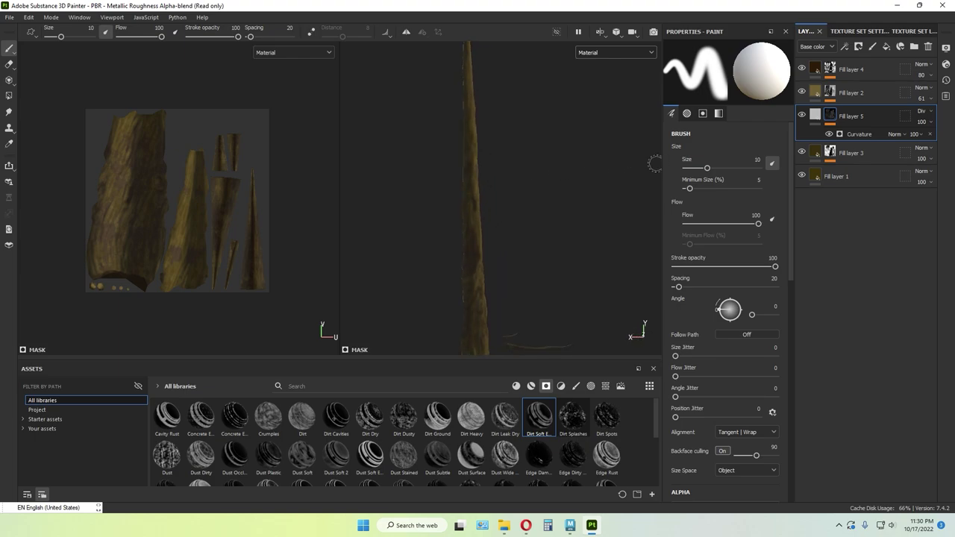
{"action": "right_click_drag", "start_coordinate": [654, 164], "coordinate": [532, 171], "text": "shift"}
{"action": "left_click_drag", "start_coordinate": [522, 228], "coordinate": [561, 207], "text": "alt"}
{"action": "scroll", "coordinate": [527, 279], "scroll_direction": "down", "scroll_amount": 3}
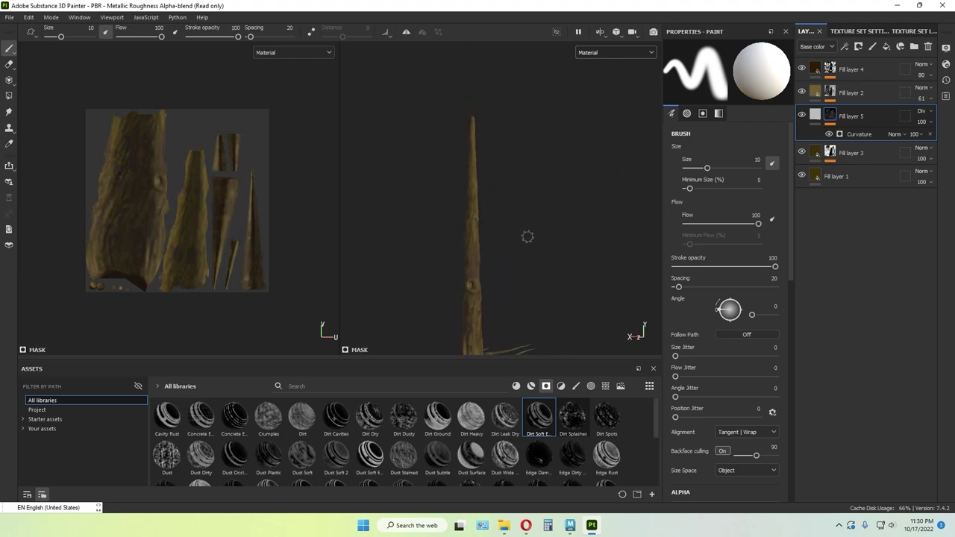
{"action": "middle_click_drag", "start_coordinate": [522, 289], "coordinate": [511, 161], "text": "alt"}
{"action": "scroll", "coordinate": [497, 227], "scroll_direction": "up", "scroll_amount": 3}
{"action": "scroll", "coordinate": [497, 227], "scroll_direction": "up", "scroll_amount": 3}
{"action": "left_click_drag", "start_coordinate": [496, 228], "coordinate": [520, 222], "text": "alt"}
{"action": "middle_click_drag", "start_coordinate": [521, 222], "coordinate": [550, 206], "text": "alt"}
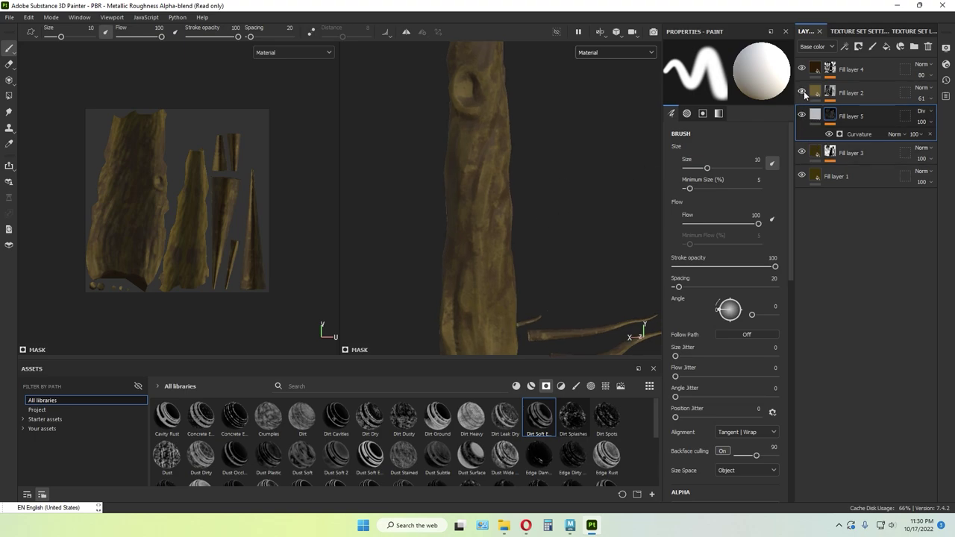
- Add a Blur Slope filter to Fill layer 2's mask
{"action": "left_click", "coordinate": [831, 94]}
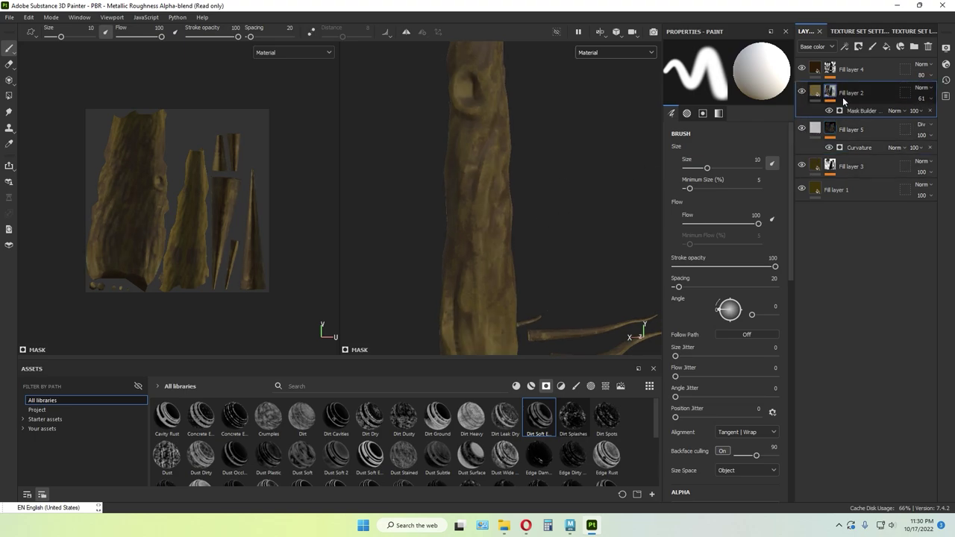
{"action": "right_click", "coordinate": [831, 93]}
{"action": "left_click", "coordinate": [850, 470]}
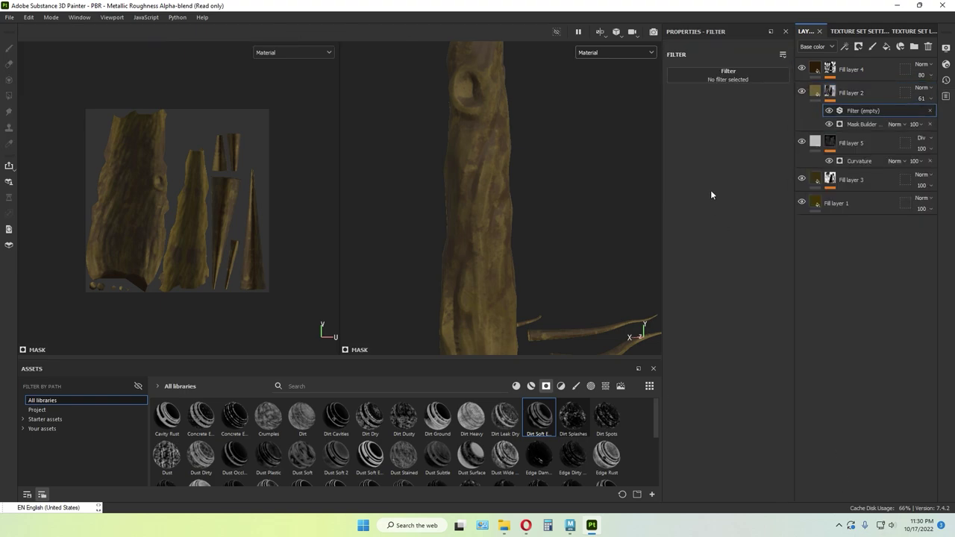
{"action": "left_click", "coordinate": [690, 78]}
{"action": "left_click", "coordinate": [706, 148]}
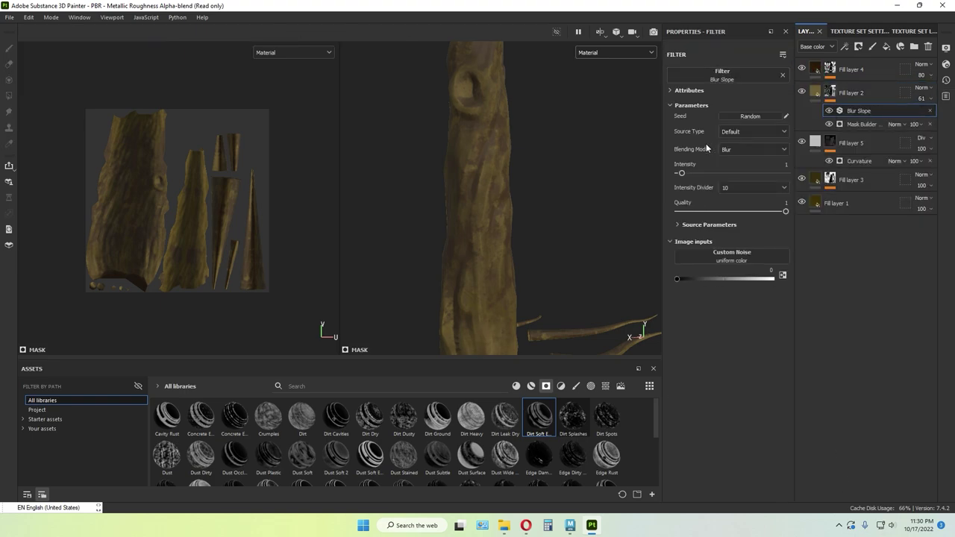
{"action": "scroll", "coordinate": [515, 239], "scroll_direction": "up", "scroll_amount": 3}
{"action": "scroll", "coordinate": [516, 239], "scroll_direction": "down", "scroll_amount": 6}
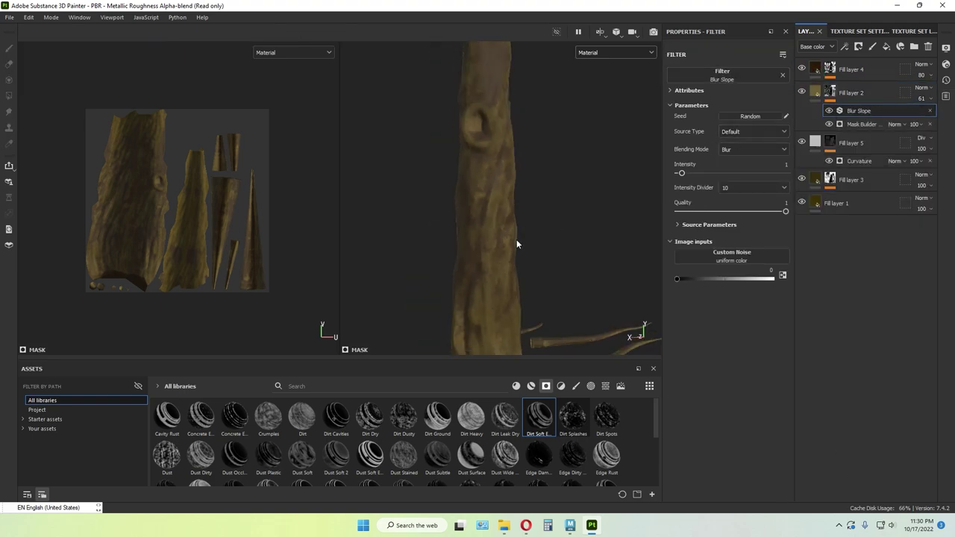
{"action": "left_click_drag", "start_coordinate": [516, 239], "coordinate": [540, 198], "text": "alt"}
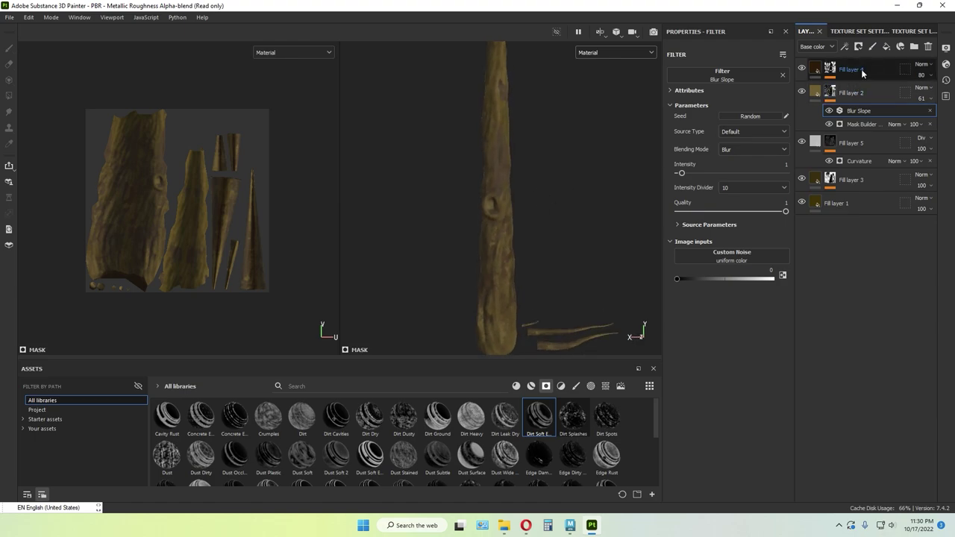
- Add another fill layer at the top of the stack and apply the Edge Ston... smart mask to it
{"action": "left_click", "coordinate": [886, 47]}
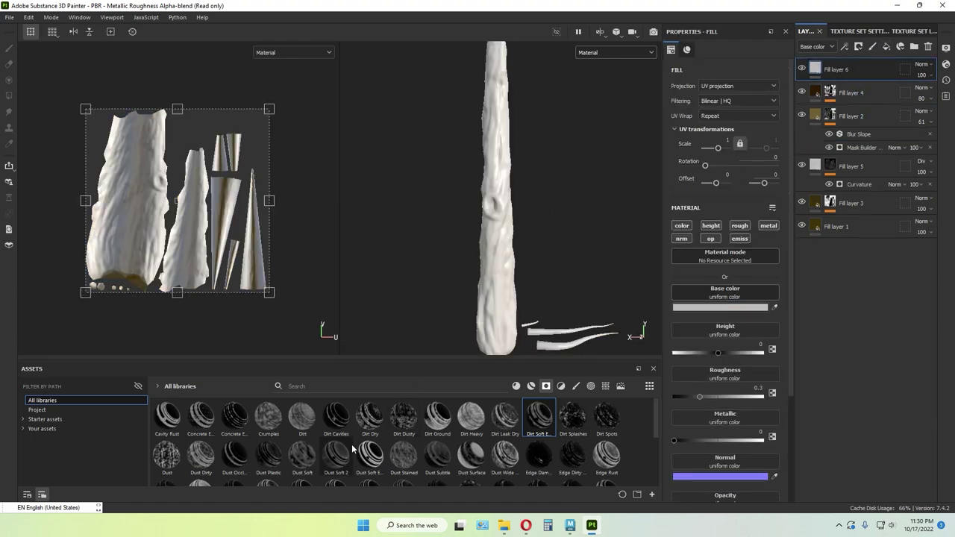
{"action": "scroll", "coordinate": [290, 434], "scroll_direction": "down", "scroll_amount": 3}
{"action": "mouse_move", "coordinate": [167, 408]}
{"action": "left_mouse_down"}
{"action": "mouse_move", "coordinate": [759, 224]}
{"action": "mouse_move", "coordinate": [850, 72]}
{"action": "left_mouse_up"}
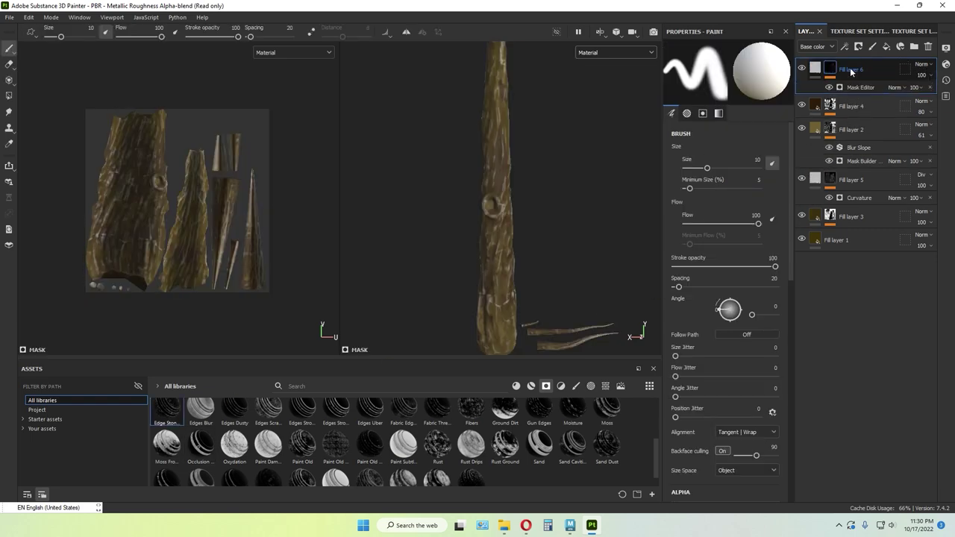
- Lower Fill layer 6's opacity to 20
{"action": "scroll", "coordinate": [452, 316], "scroll_direction": "up", "scroll_amount": 3}
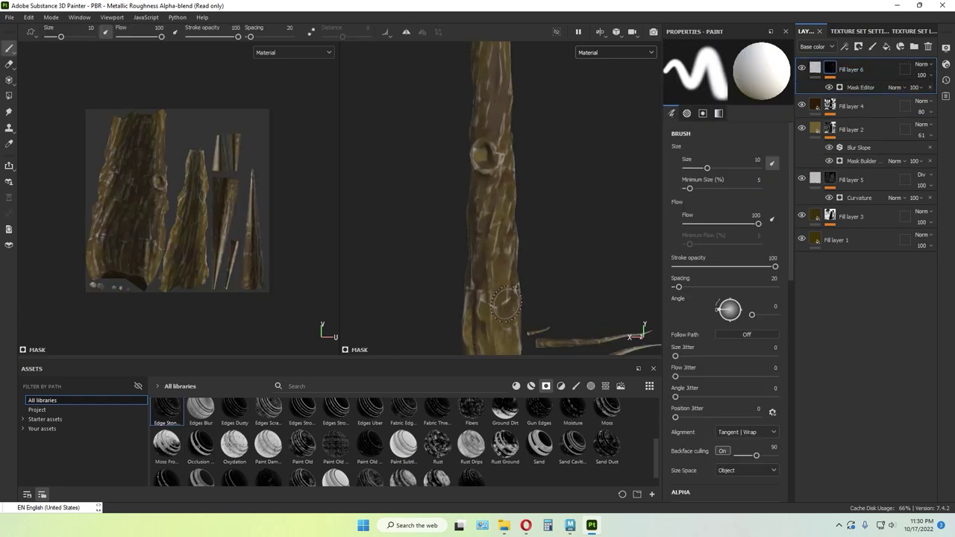
{"action": "left_click", "coordinate": [931, 75]}
{"action": "left_click_drag", "start_coordinate": [948, 94], "coordinate": [910, 100]}
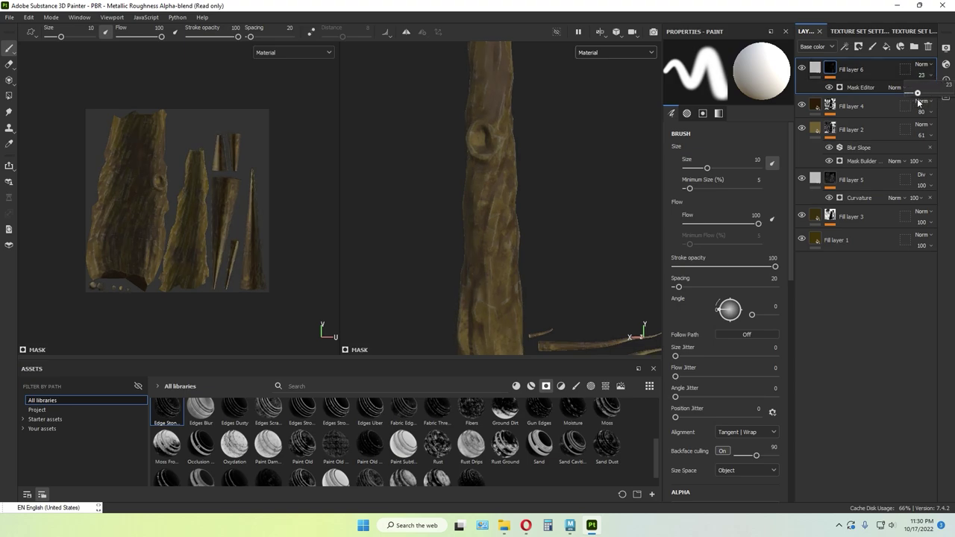
{"action": "scroll", "coordinate": [552, 246], "scroll_direction": "up", "scroll_amount": 2}
{"action": "scroll", "coordinate": [550, 251], "scroll_direction": "down", "scroll_amount": 3}
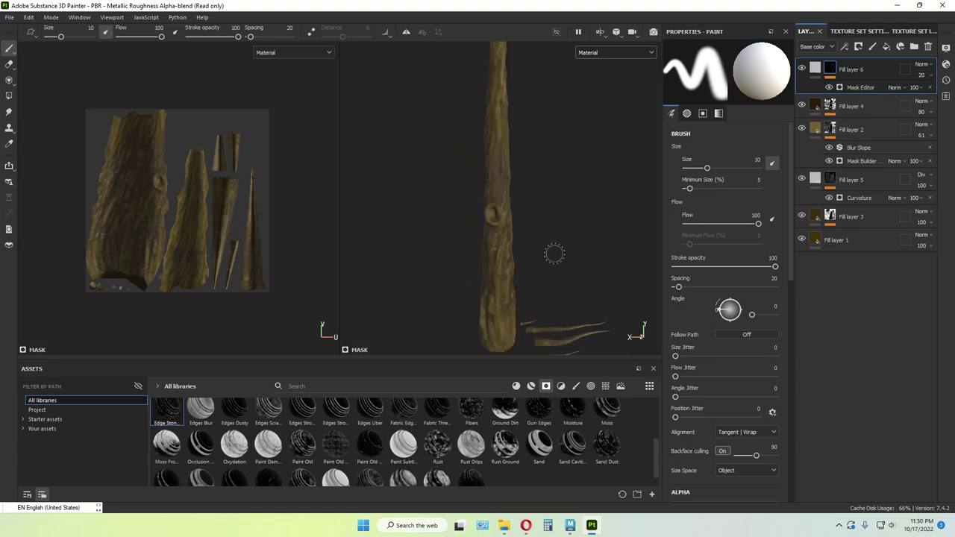
{"action": "scroll", "coordinate": [553, 252], "scroll_direction": "up", "scroll_amount": 1}
- Change Fill layer 6's base color to a dark olive yellow
{"action": "left_click", "coordinate": [815, 68]}
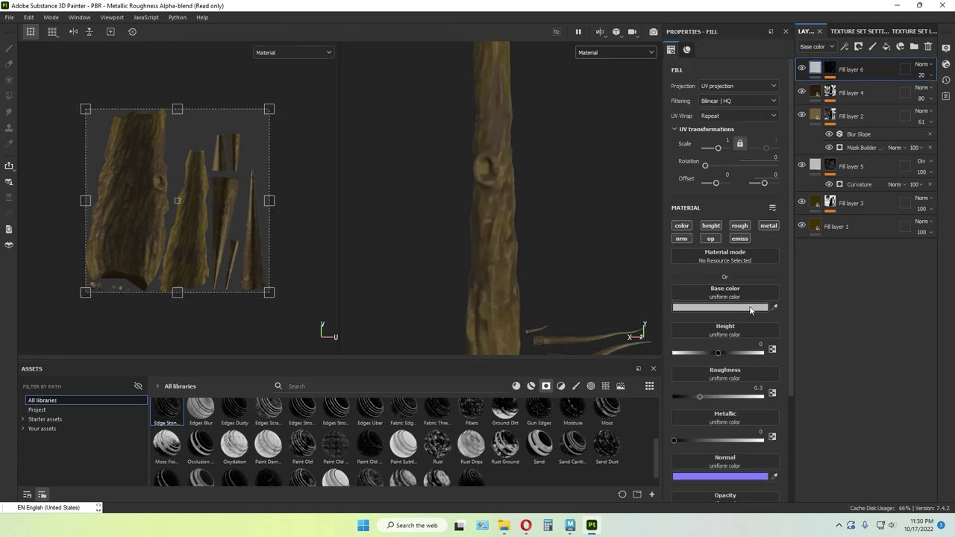
{"action": "left_click", "coordinate": [711, 307]}
{"action": "left_click_drag", "start_coordinate": [876, 358], "coordinate": [876, 344]}
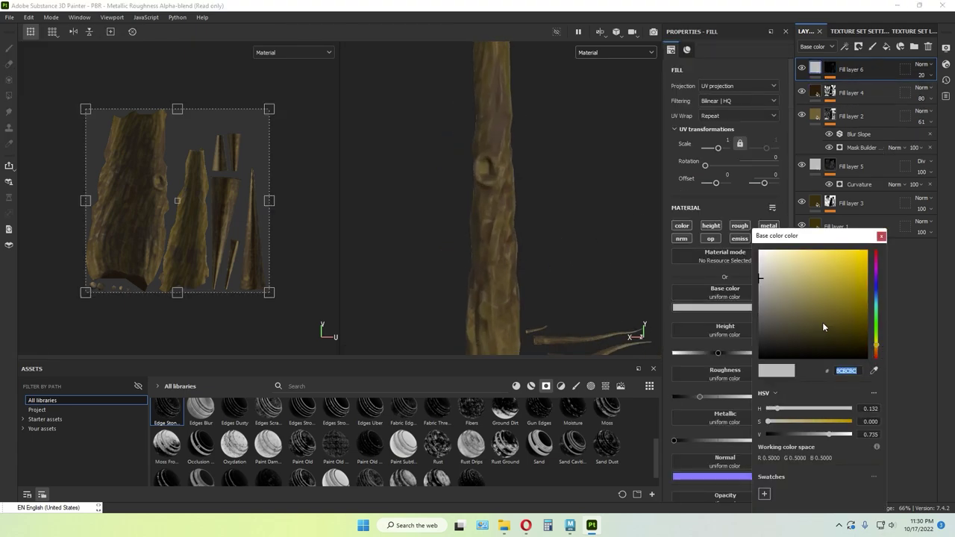
{"action": "left_click_drag", "start_coordinate": [822, 323], "coordinate": [851, 292]}
{"action": "left_click", "coordinate": [880, 236]}
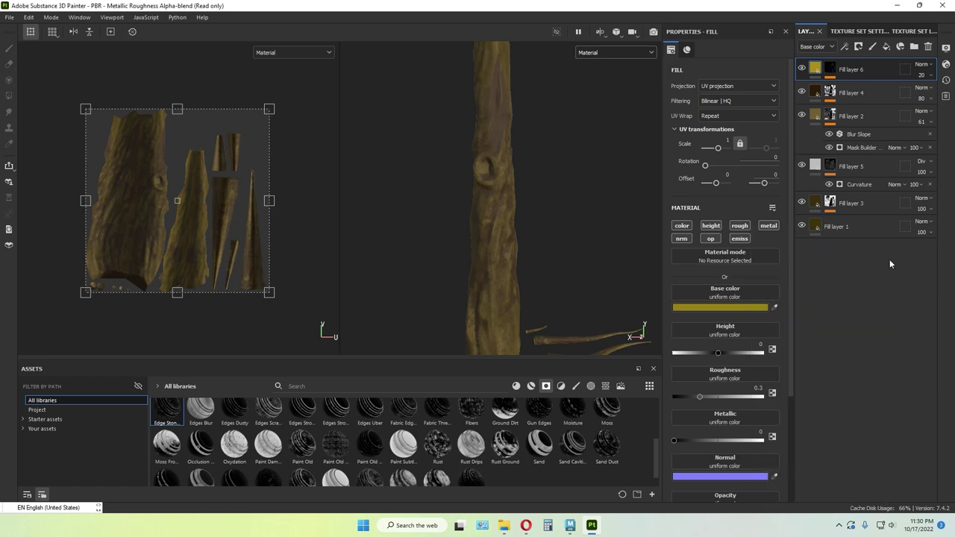
- Raise Fill layer 6's opacity to 35
{"action": "left_click_drag", "start_coordinate": [575, 247], "coordinate": [545, 251], "text": "alt"}
{"action": "scroll", "coordinate": [546, 250], "scroll_direction": "up", "scroll_amount": 1}
{"action": "left_click", "coordinate": [930, 77]}
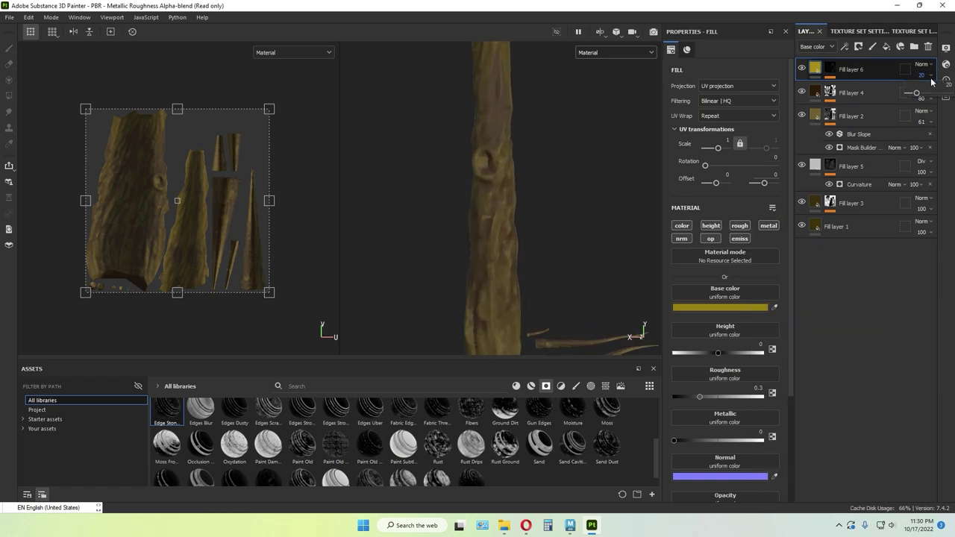
{"action": "left_click_drag", "start_coordinate": [919, 94], "coordinate": [921, 95]}
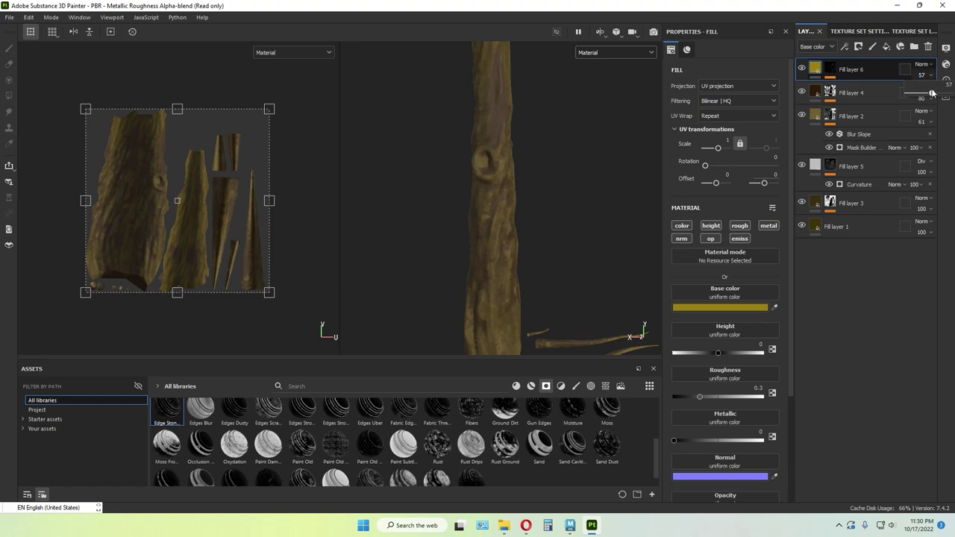
{"action": "left_click_drag", "start_coordinate": [489, 215], "coordinate": [530, 222], "text": "alt"}
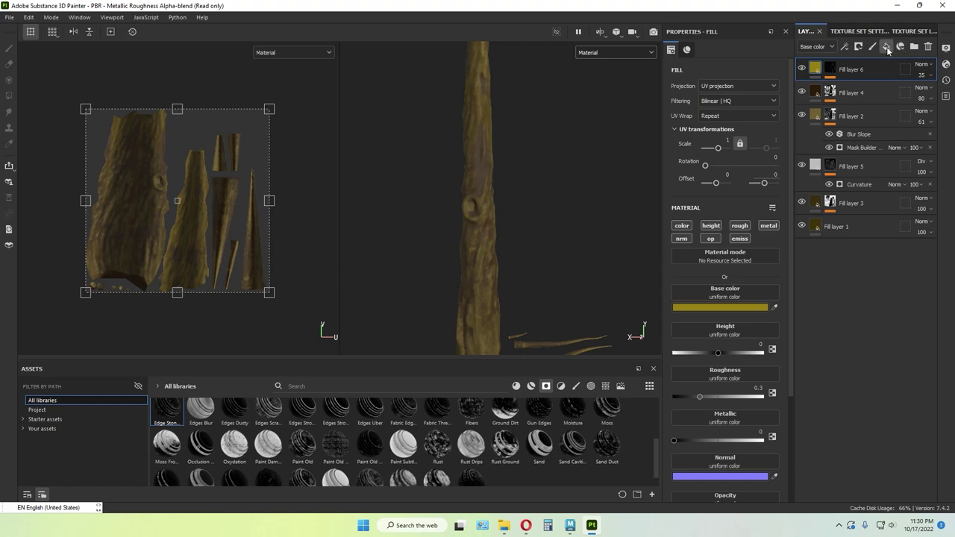
- Add another fill layer at the top of the stack and apply the Rust smart mask to it
{"action": "left_click", "coordinate": [900, 49]}
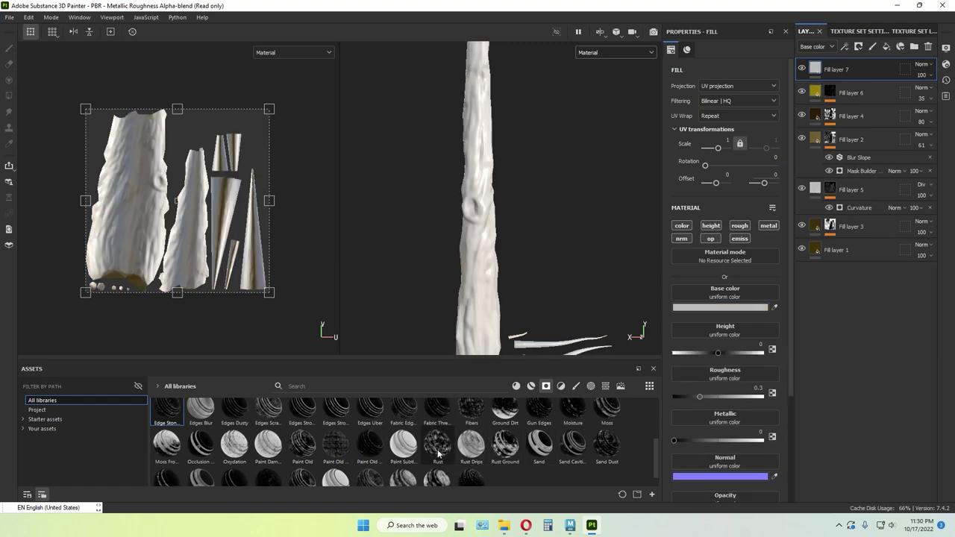
{"action": "left_click_drag", "start_coordinate": [437, 448], "coordinate": [851, 72]}
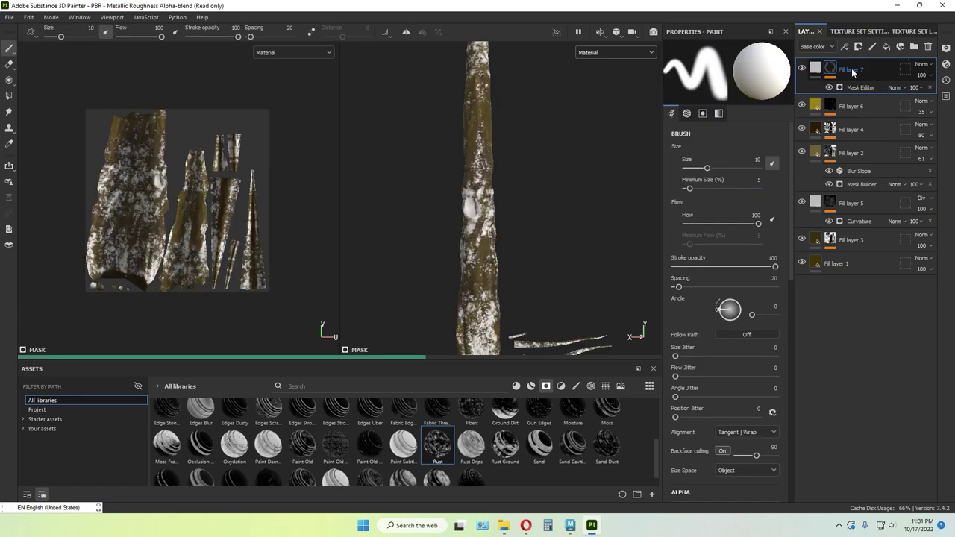
{"action": "scroll", "coordinate": [503, 240], "scroll_direction": "up", "scroll_amount": 2}
{"action": "scroll", "coordinate": [503, 240], "scroll_direction": "down", "scroll_amount": 5}
{"action": "scroll", "coordinate": [511, 262], "scroll_direction": "up", "scroll_amount": 3}
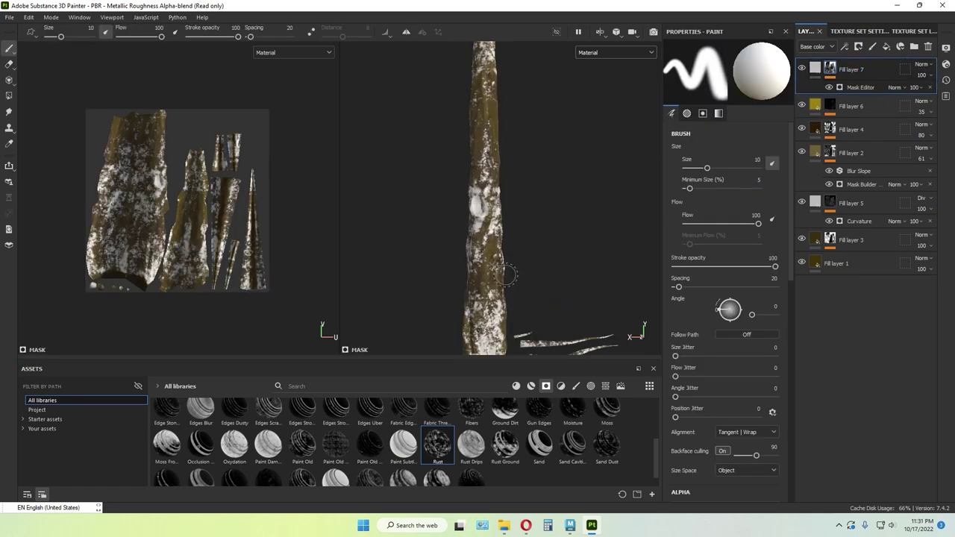
- Add a Blur Slope filter to Fill layer 7's mask with an intensity of 1.04
{"action": "right_click", "coordinate": [830, 71]}
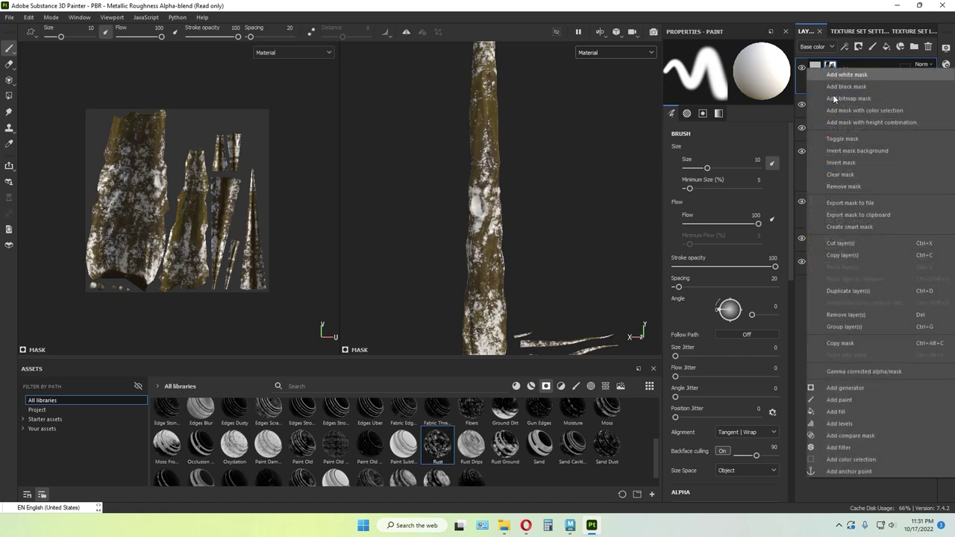
{"action": "left_click", "coordinate": [842, 453]}
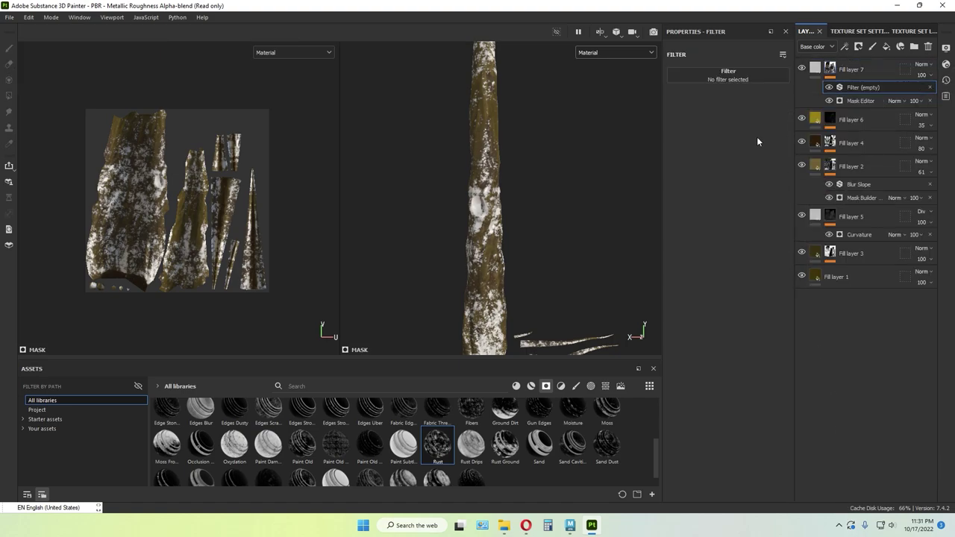
{"action": "left_click", "coordinate": [709, 77]}
{"action": "left_click", "coordinate": [697, 167]}
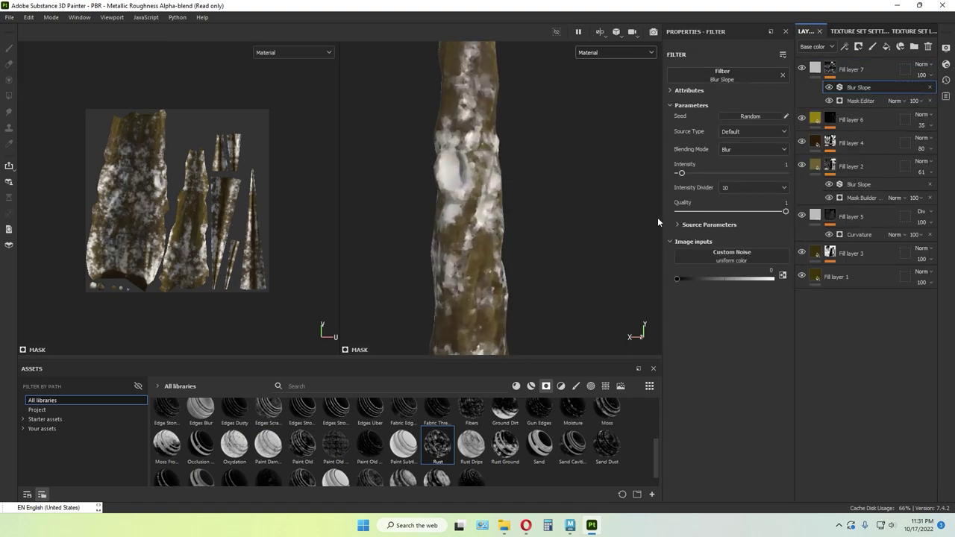
{"action": "left_click", "coordinate": [682, 173]}
{"action": "scroll", "coordinate": [531, 238], "scroll_direction": "up", "scroll_amount": 2}
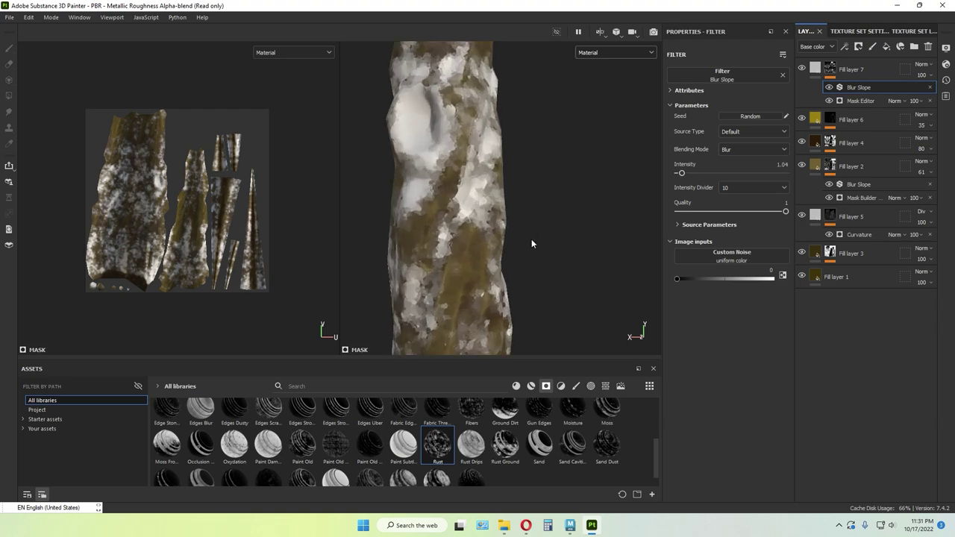
- Change Fill layer 7's base color to a medium brown
{"action": "scroll", "coordinate": [531, 240], "scroll_direction": "down", "scroll_amount": 5}
{"action": "left_click", "coordinate": [814, 68]}
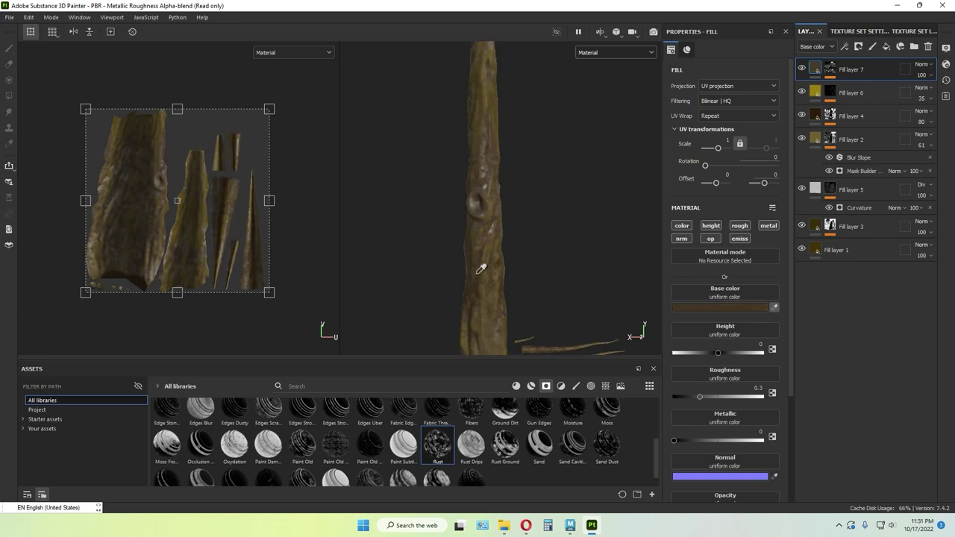
{"action": "left_click", "coordinate": [720, 307]}
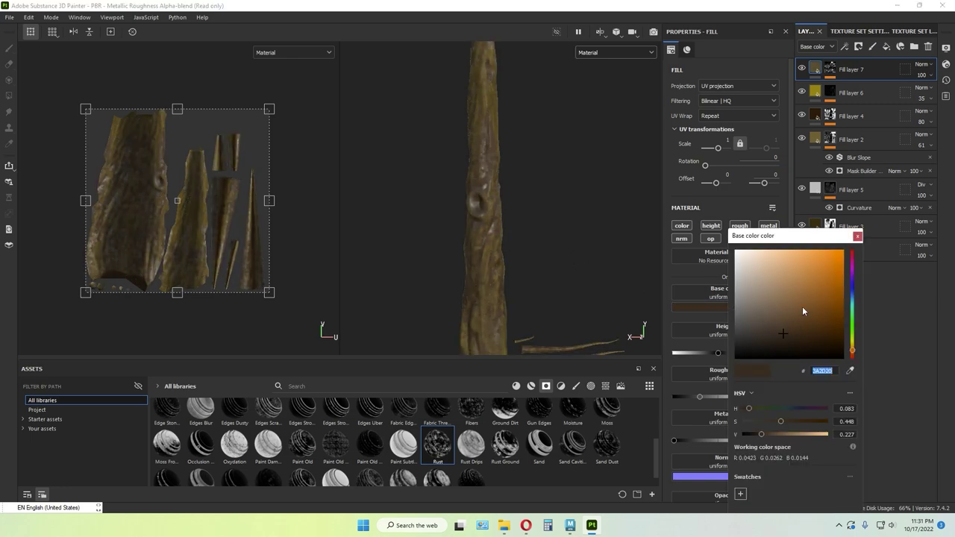
{"action": "mouse_move", "coordinate": [812, 287]}
{"action": "left_mouse_down"}
{"action": "mouse_move", "coordinate": [759, 282]}
{"action": "mouse_move", "coordinate": [764, 323]}
{"action": "mouse_move", "coordinate": [754, 326]}
{"action": "mouse_move", "coordinate": [799, 317]}
{"action": "mouse_move", "coordinate": [763, 303]}
{"action": "mouse_move", "coordinate": [761, 315]}
{"action": "mouse_move", "coordinate": [771, 318]}
{"action": "mouse_move", "coordinate": [802, 300]}
{"action": "mouse_move", "coordinate": [817, 275]}
{"action": "mouse_move", "coordinate": [836, 297]}
{"action": "mouse_move", "coordinate": [810, 325]}
{"action": "mouse_move", "coordinate": [823, 317]}
{"action": "mouse_move", "coordinate": [792, 315]}
{"action": "left_mouse_up"}
{"action": "left_click", "coordinate": [857, 236]}
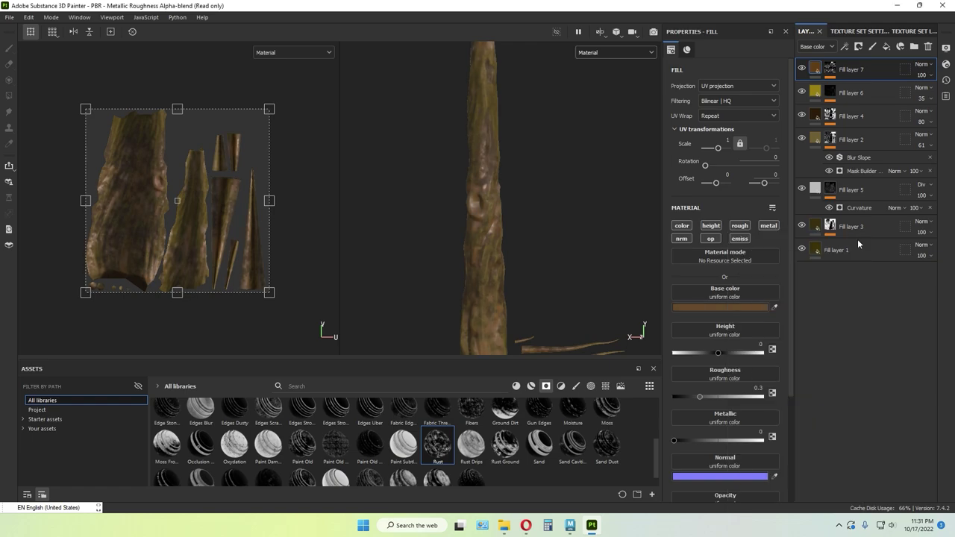
- Lower Fill layer 7's opacity to 55
{"action": "left_click_drag", "start_coordinate": [522, 237], "coordinate": [506, 263], "text": "alt"}
{"action": "scroll", "coordinate": [506, 263], "scroll_direction": "up", "scroll_amount": 3}
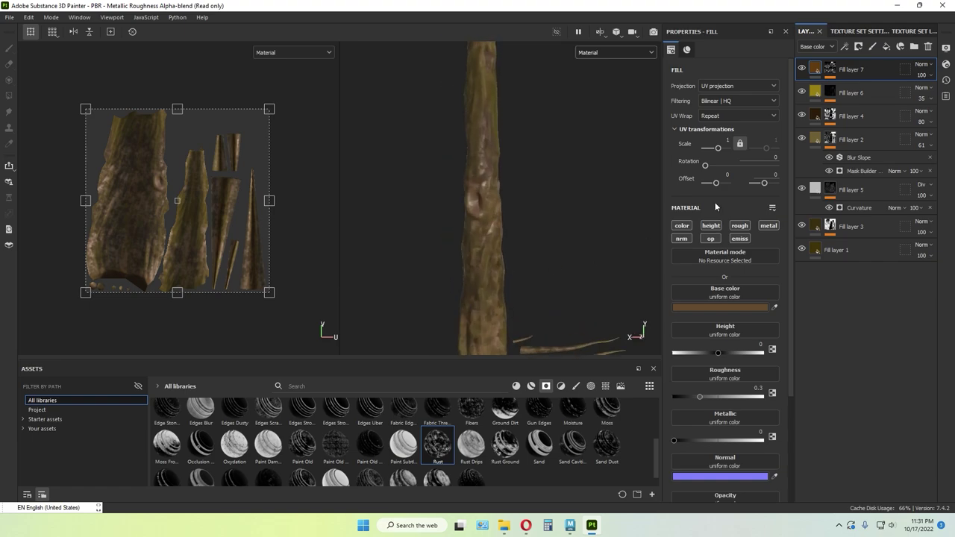
{"action": "left_click_drag", "start_coordinate": [950, 95], "coordinate": [941, 97]}
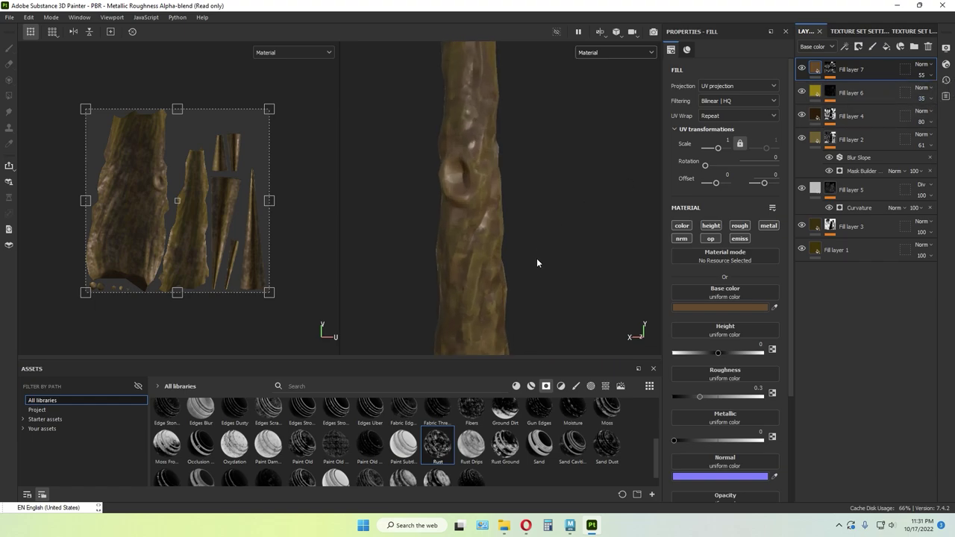
- Display the roughness channel, check Fill layer 7's effect on it, and set that layer's roughness to 0.5652
{"action": "scroll", "coordinate": [536, 258], "scroll_direction": "down", "scroll_amount": 5}
{"action": "left_click_drag", "start_coordinate": [536, 258], "coordinate": [573, 169], "text": "alt"}
{"action": "middle_click_drag", "start_coordinate": [517, 290], "coordinate": [478, 171], "text": "alt"}
{"action": "right_click_drag", "start_coordinate": [528, 230], "coordinate": [515, 211], "text": "shift"}
{"action": "left_click_drag", "start_coordinate": [517, 211], "coordinate": [501, 192], "text": "alt"}
{"action": "scroll", "coordinate": [505, 249], "scroll_direction": "up", "scroll_amount": 3}
{"action": "left_click", "coordinate": [601, 51]}
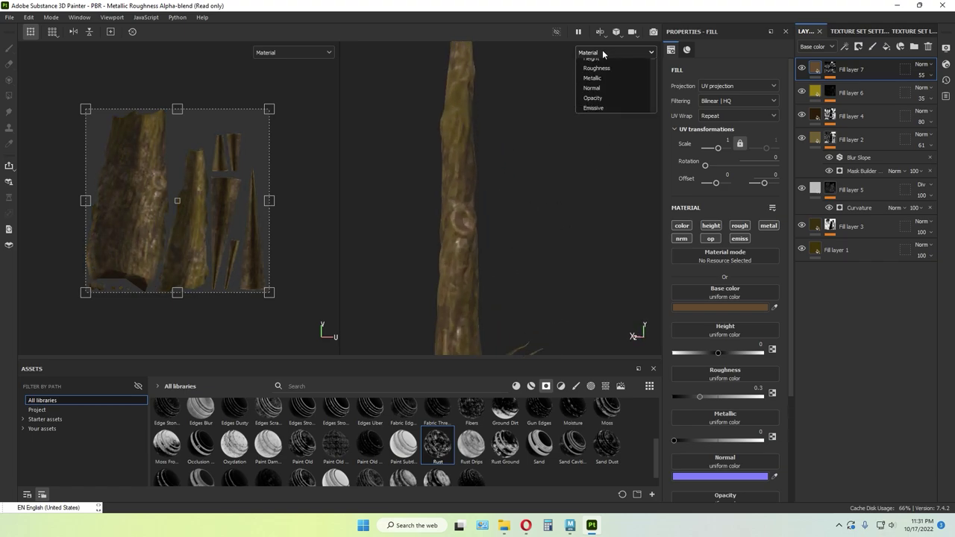
{"action": "left_click", "coordinate": [602, 113]}
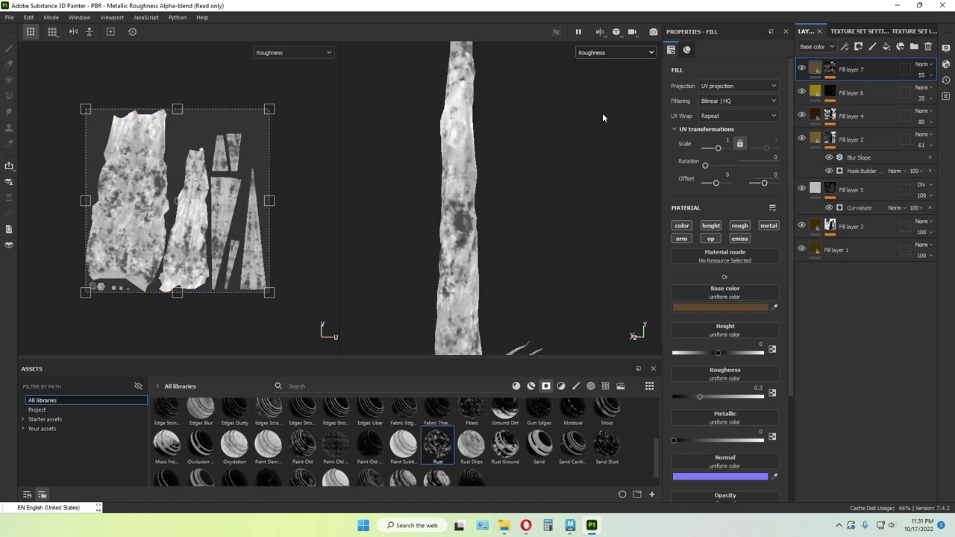
{"action": "left_click", "coordinate": [802, 67]}
{"action": "left_click", "coordinate": [802, 68]}
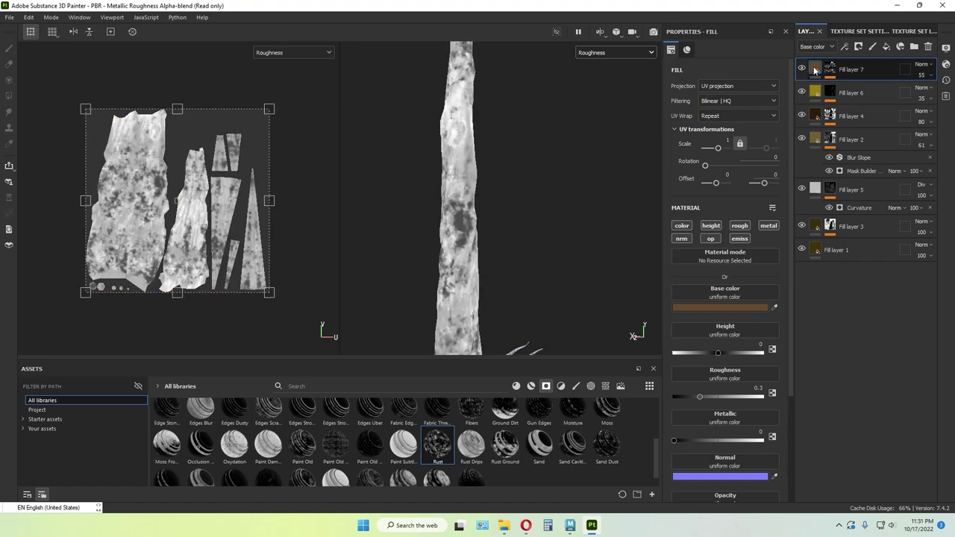
{"action": "left_click", "coordinate": [718, 398]}
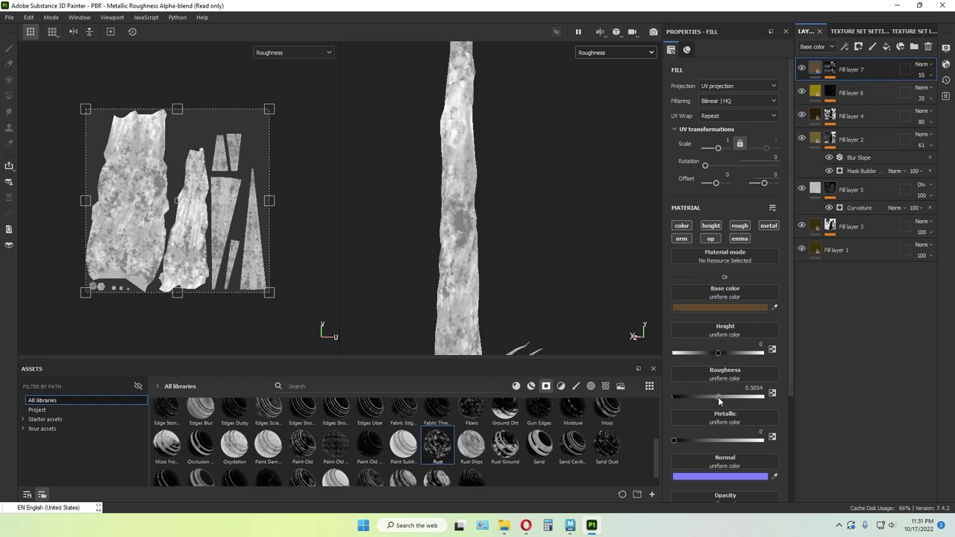
- Return the viewport to the Material display and examine the finished bark over the whole trunk
{"action": "left_click", "coordinate": [615, 52]}
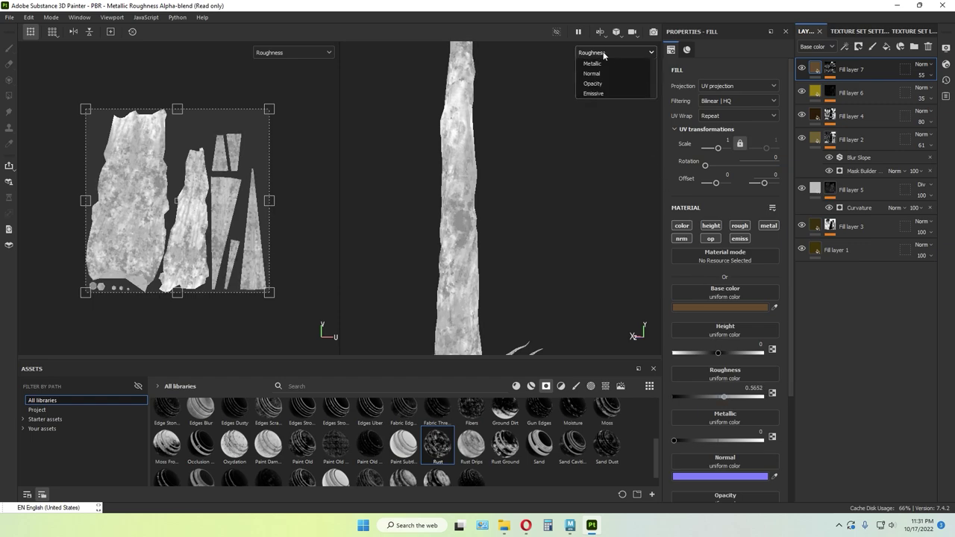
{"action": "left_click", "coordinate": [596, 73]}
{"action": "scroll", "coordinate": [518, 230], "scroll_direction": "down", "scroll_amount": 3}
{"action": "left_click_drag", "start_coordinate": [522, 228], "coordinate": [525, 226], "text": "alt"}
{"action": "right_click_drag", "start_coordinate": [525, 226], "coordinate": [520, 225], "text": "shift"}
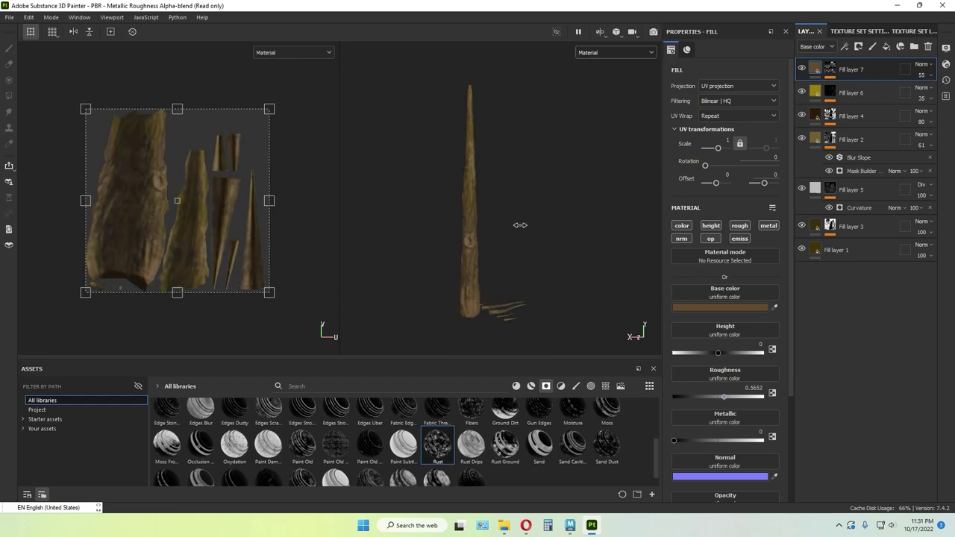
{"action": "scroll", "coordinate": [532, 251], "scroll_direction": "up", "scroll_amount": 3}
{"action": "mouse_move", "coordinate": [533, 252]}
{"action": "left_mouse_down", "text": "alt"}
{"action": "mouse_move", "coordinate": [417, 242]}
{"action": "mouse_move", "coordinate": [547, 229]}
{"action": "mouse_move", "coordinate": [517, 258]}
{"action": "left_mouse_up", "text": "alt"}
{"action": "left_click_drag", "start_coordinate": [541, 226], "coordinate": [497, 230], "text": "alt"}
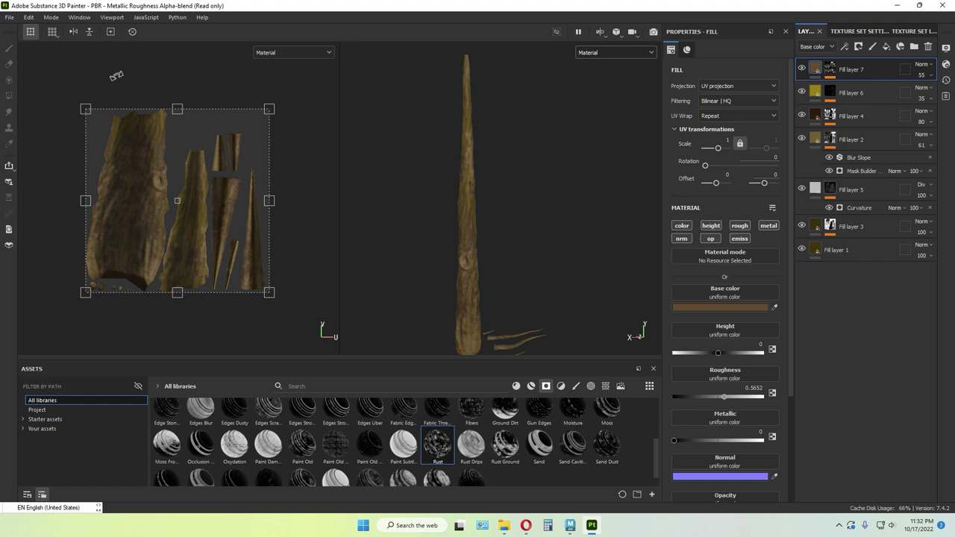
- Save the project as Pine_teunk_SP in the Pine tutorial folder
{"action": "left_click", "coordinate": [10, 17]}
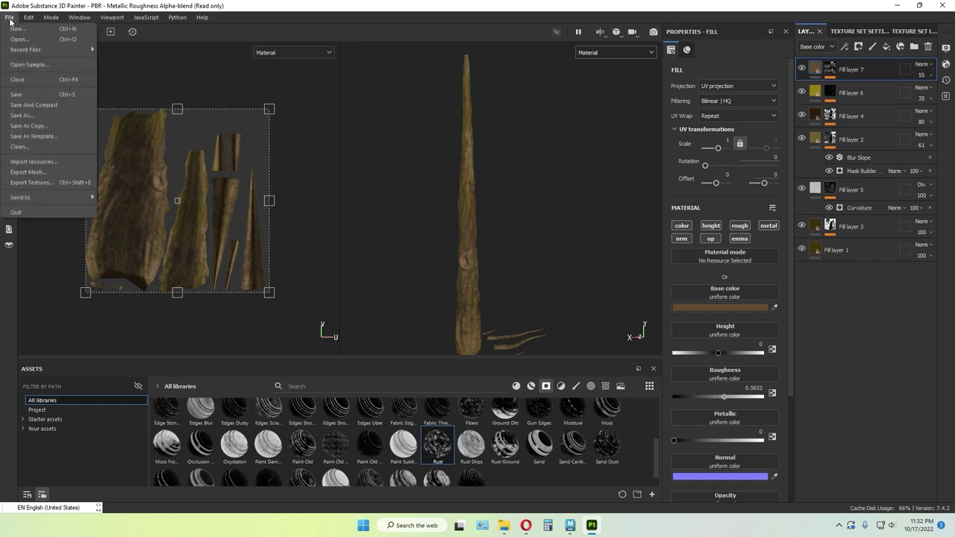
{"action": "left_click", "coordinate": [47, 112]}
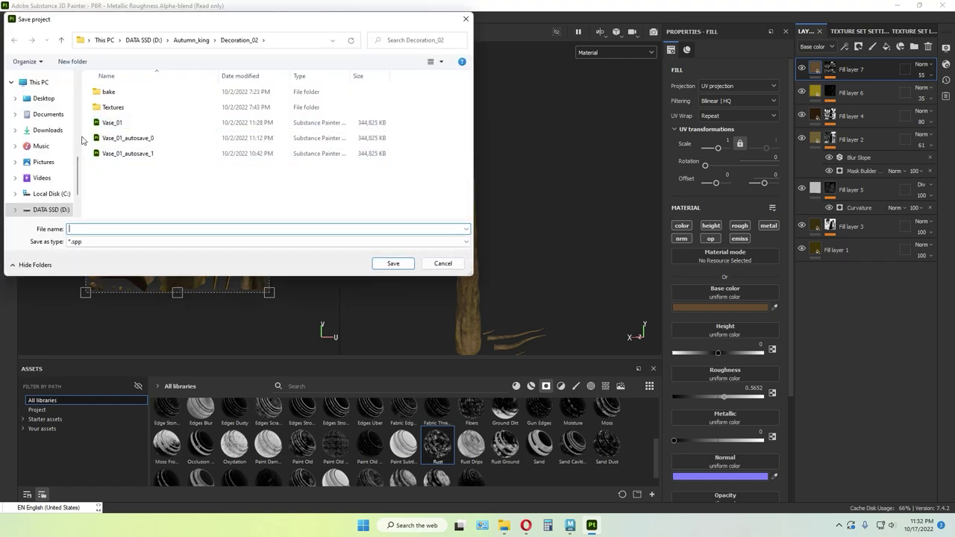
{"action": "scroll", "coordinate": [45, 142], "scroll_direction": "up", "scroll_amount": 5}
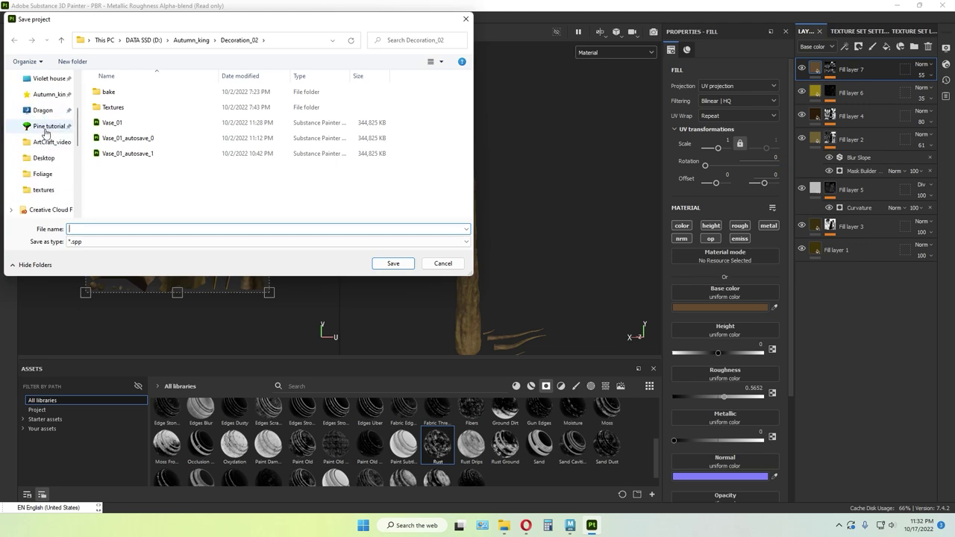
{"action": "left_click", "coordinate": [47, 126]}
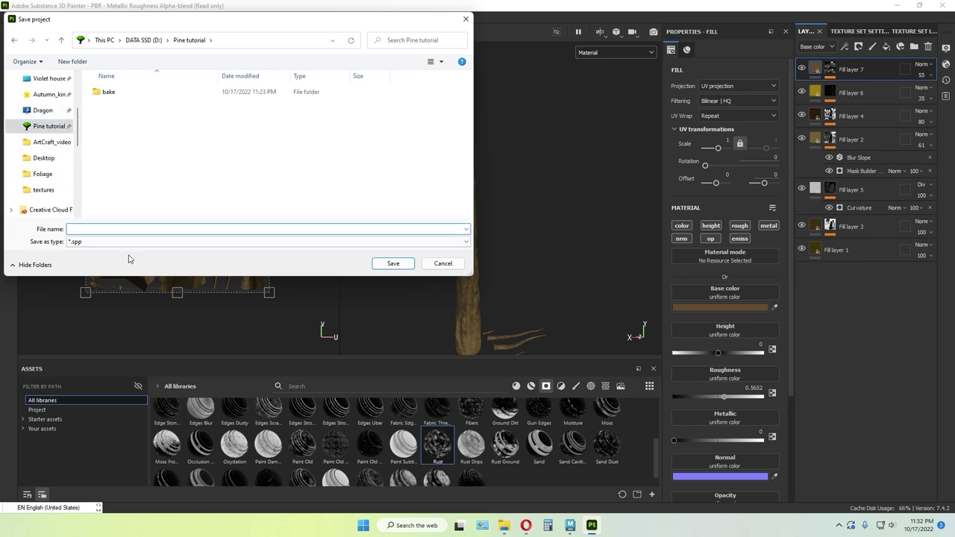
{"action": "type", "text": "Pine_teunk_SP"}
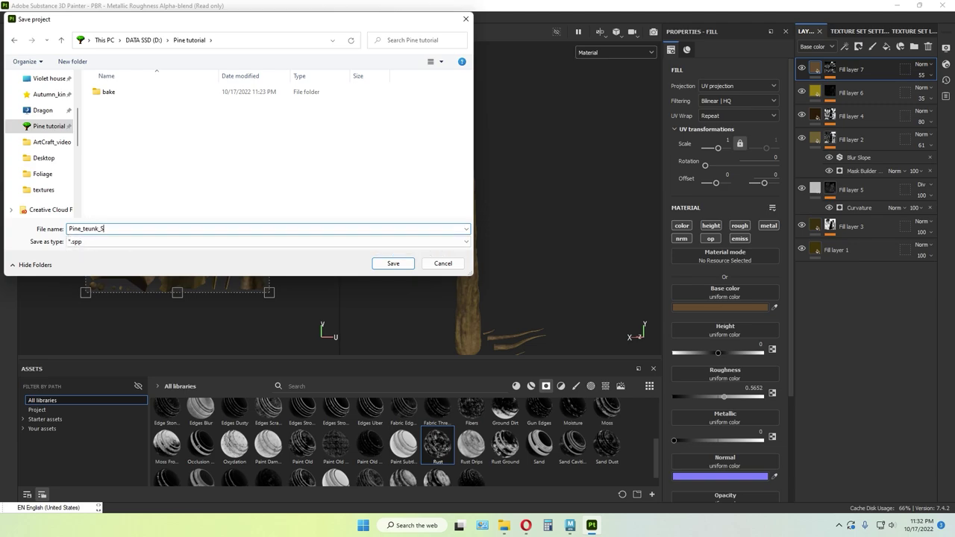
{"action": "left_click", "coordinate": [400, 266]}
- Set up the texture export with the Unreal Engine 4 (Packed) output template and choose the image file type
{"action": "left_click", "coordinate": [10, 17]}
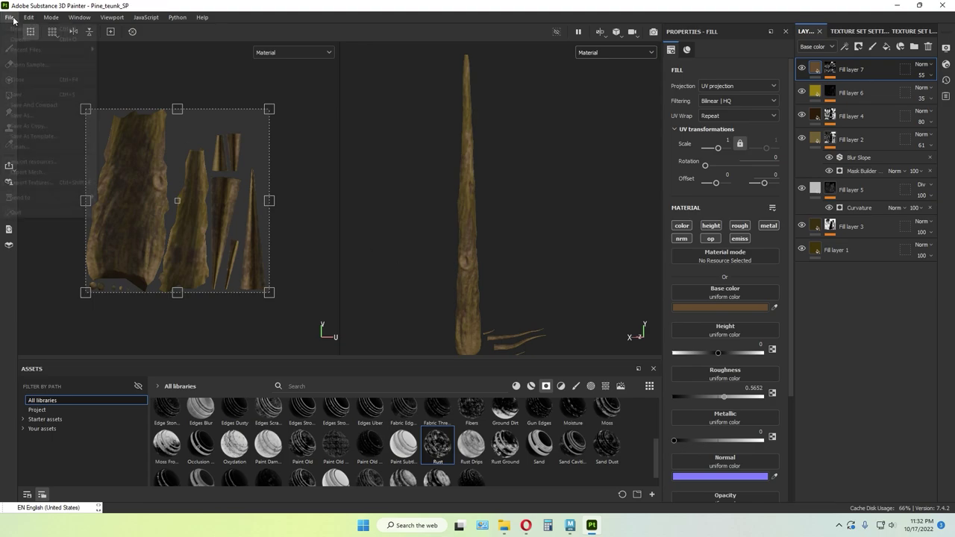
{"action": "left_click", "coordinate": [36, 182]}
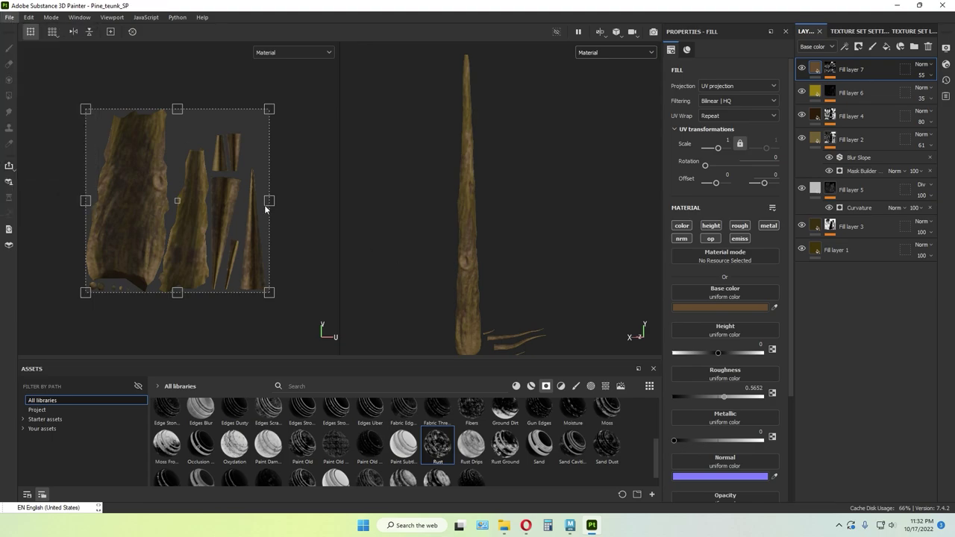
{"action": "left_click", "coordinate": [478, 152]}
{"action": "scroll", "coordinate": [491, 212], "scroll_direction": "down", "scroll_amount": 5}
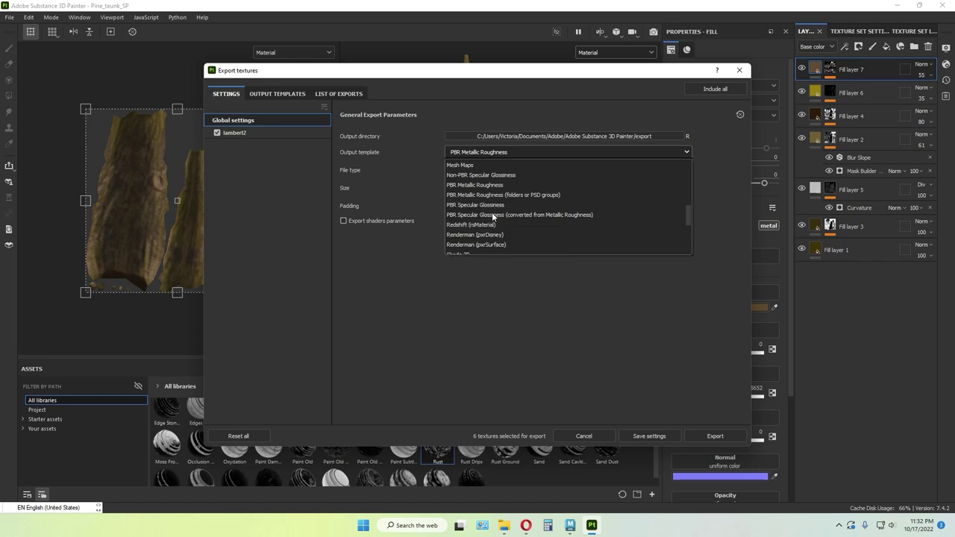
{"action": "left_click", "coordinate": [495, 220]}
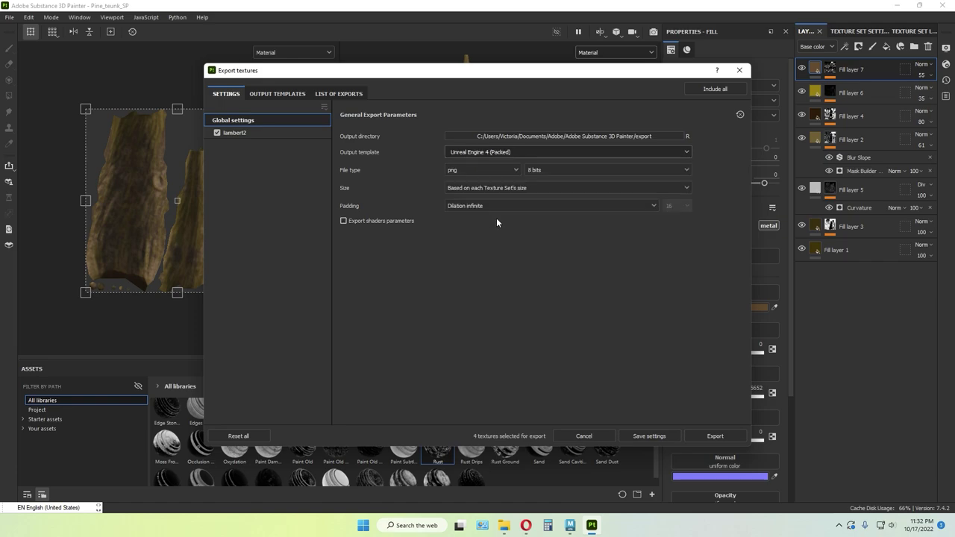
{"action": "left_click", "coordinate": [476, 169]}
{"action": "left_click", "coordinate": [468, 248]}
- Browse for the export output directory and create a Textures folder inside the Pine tutorial folder
{"action": "left_click", "coordinate": [549, 137]}
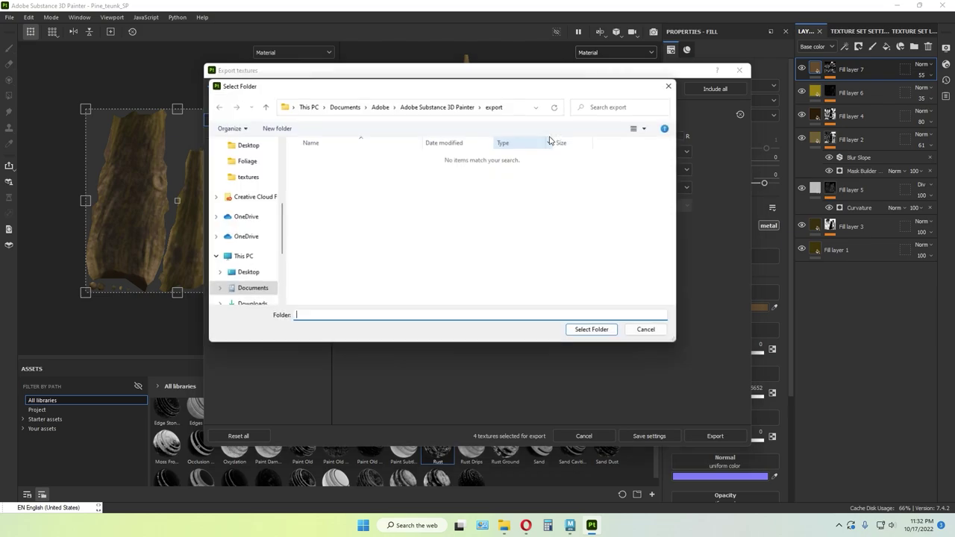
{"action": "scroll", "coordinate": [254, 245], "scroll_direction": "up", "scroll_amount": 3}
{"action": "left_click", "coordinate": [242, 239]}
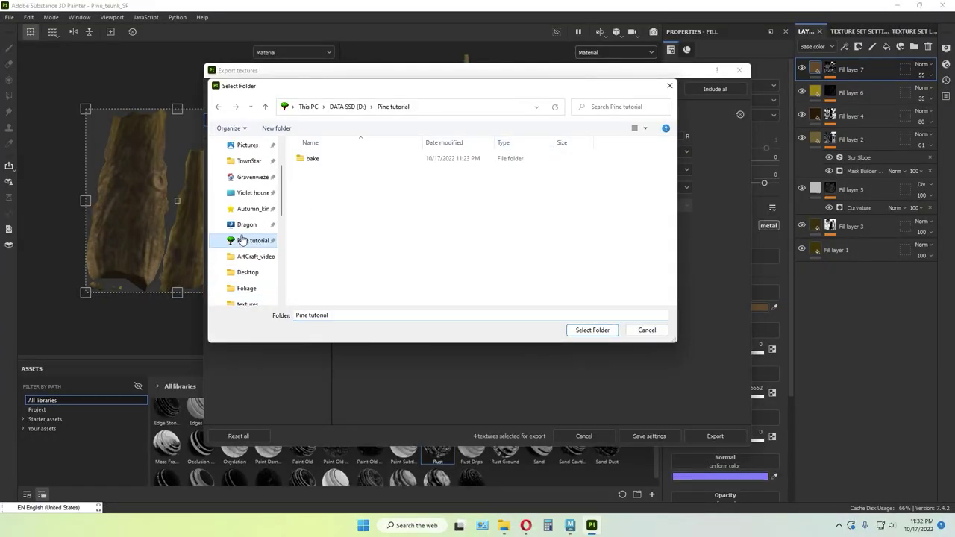
{"action": "right_click", "coordinate": [337, 196]}
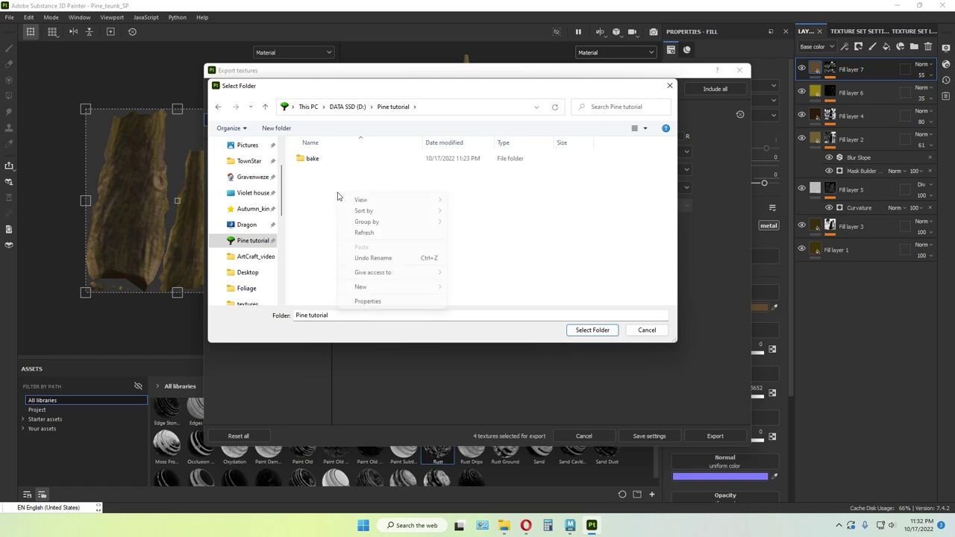
{"action": "left_click", "coordinate": [463, 289]}
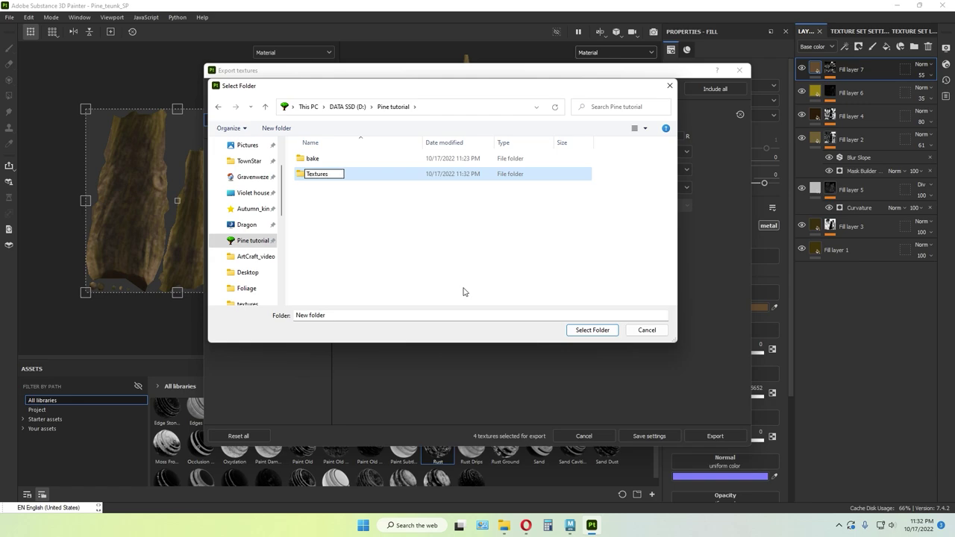
{"action": "key", "text": "Return"}
- Choose the Textures folder as the output directory, export the trunk textures as tga files, and close the export dialog
{"action": "double_click", "coordinate": [365, 174]}
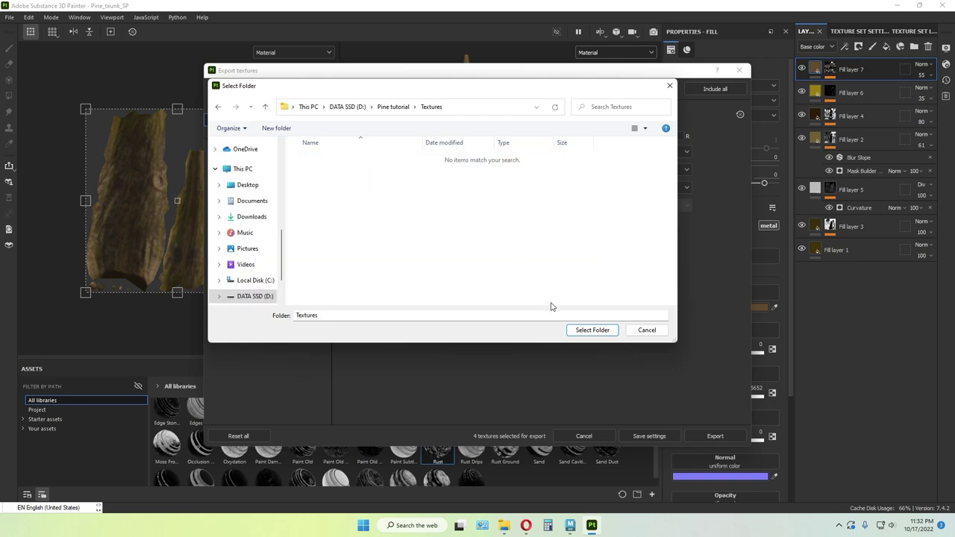
{"action": "left_click", "coordinate": [593, 331]}
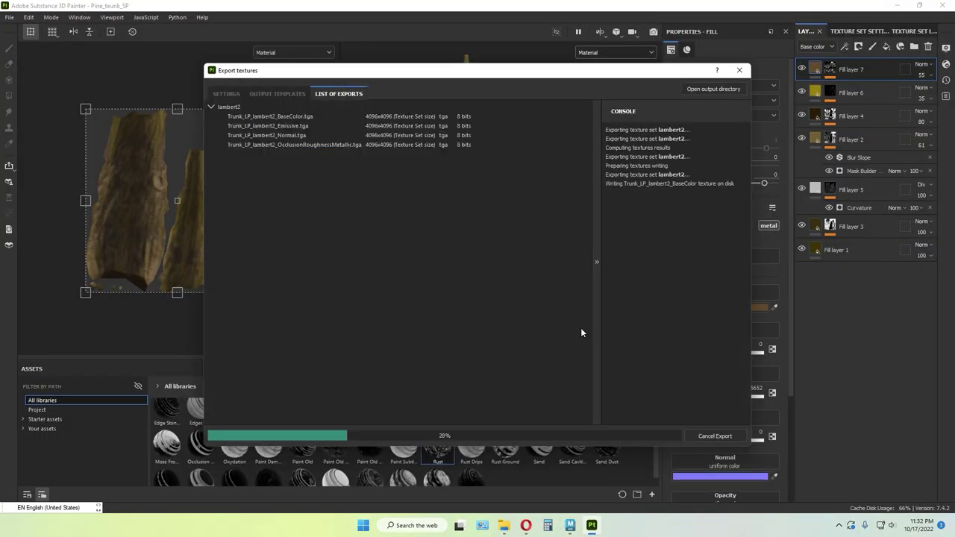
{"action": "left_click", "coordinate": [651, 436]}
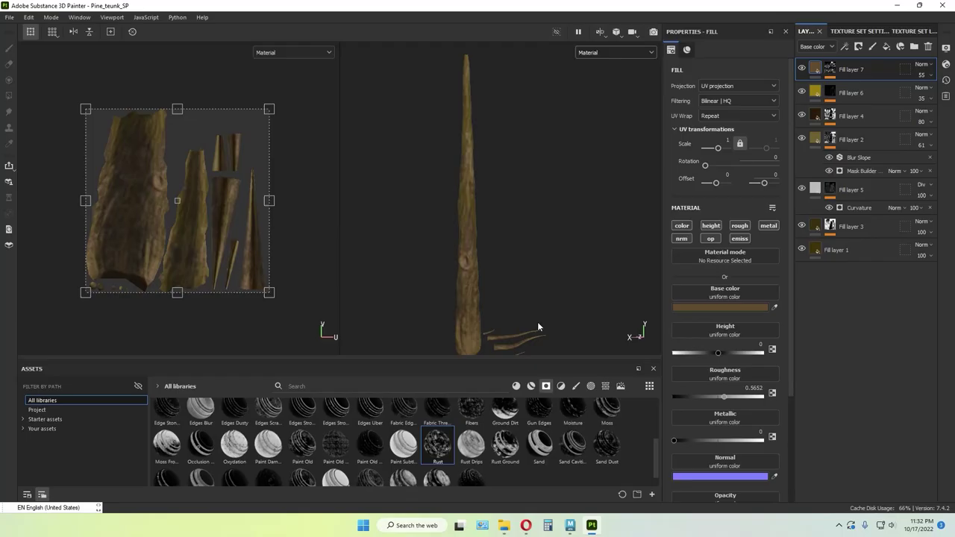
{"action": "scroll", "coordinate": [475, 281], "scroll_direction": "down", "scroll_amount": 2}
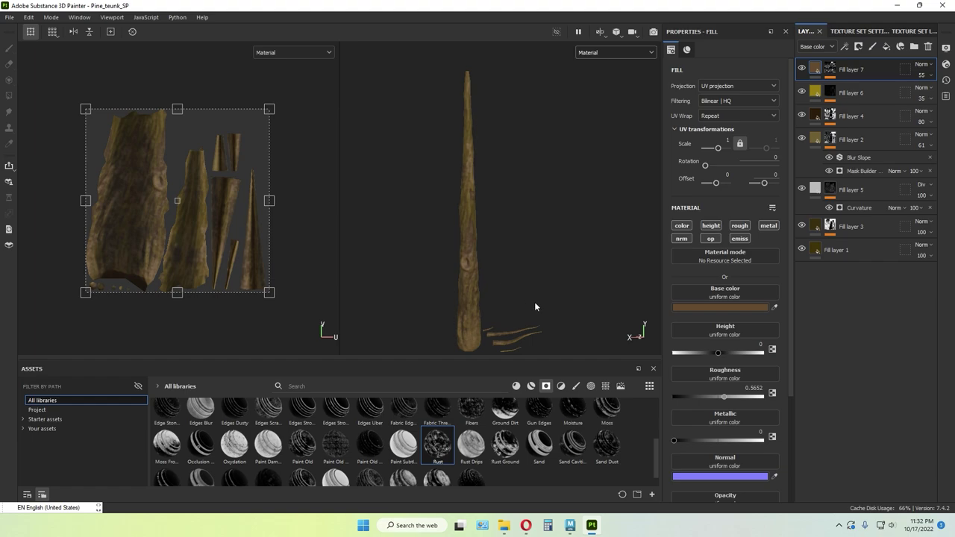
- Switch to Maya and separate the combined trunk and branch mesh into individual objects
{"action": "left_click", "coordinate": [570, 525]}
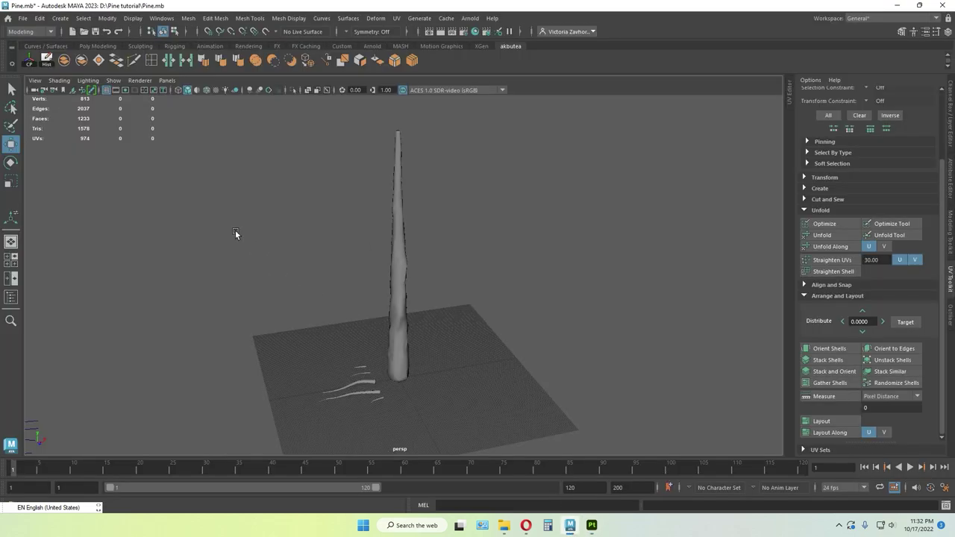
{"action": "scroll", "coordinate": [433, 327], "scroll_direction": "down", "scroll_amount": 3}
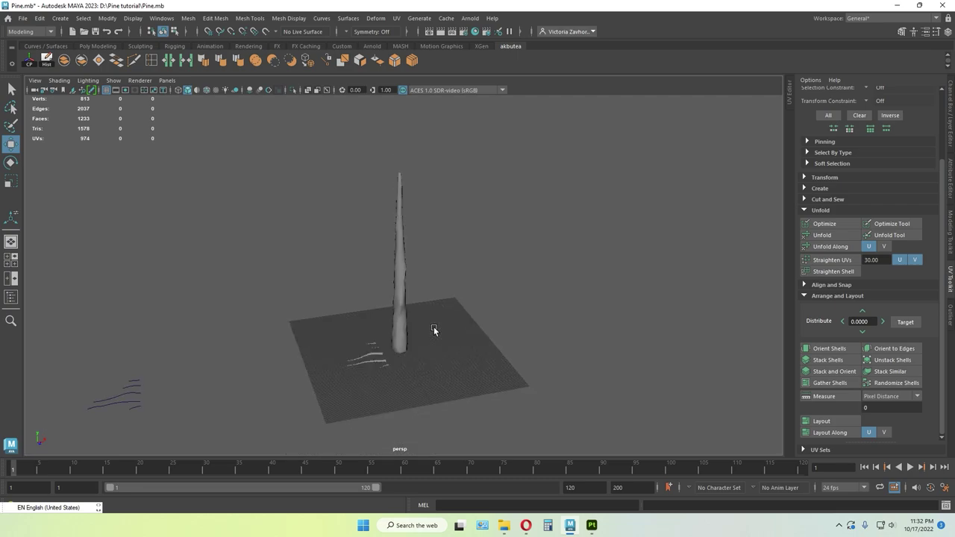
{"action": "left_click_drag", "start_coordinate": [445, 342], "coordinate": [435, 330], "text": "alt"}
{"action": "middle_click_drag", "start_coordinate": [430, 363], "coordinate": [413, 374], "text": "alt"}
{"action": "scroll", "coordinate": [421, 339], "scroll_direction": "up", "scroll_amount": 3}
{"action": "mouse_move", "coordinate": [414, 373]}
{"action": "left_mouse_down", "text": "alt"}
{"action": "mouse_move", "coordinate": [443, 344]}
{"action": "mouse_move", "coordinate": [417, 367]}
{"action": "left_mouse_up", "text": "alt"}
{"action": "scroll", "coordinate": [417, 370], "scroll_direction": "up", "scroll_amount": 5}
{"action": "scroll", "coordinate": [457, 376], "scroll_direction": "down", "scroll_amount": 3}
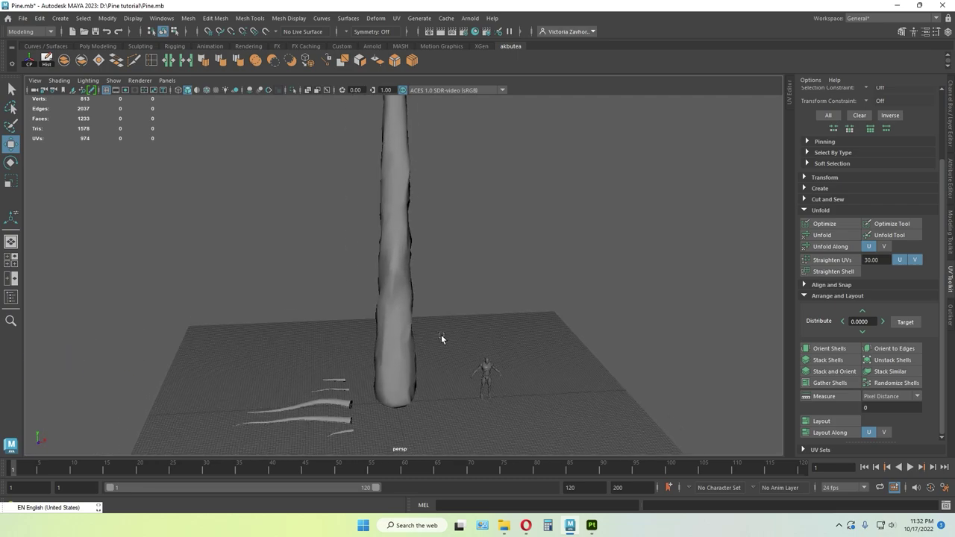
{"action": "left_click", "coordinate": [355, 400]}
{"action": "left_click", "coordinate": [81, 61]}
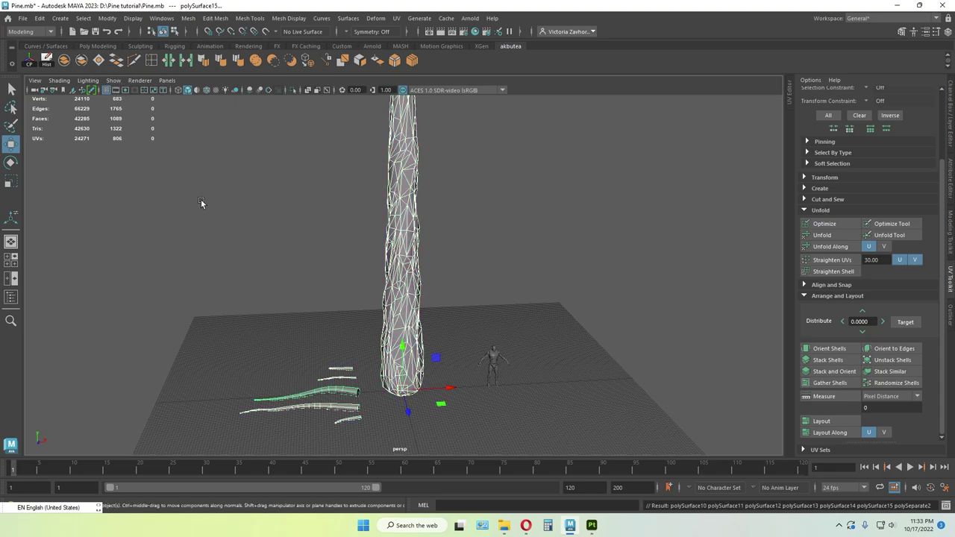
- Center the pivot of the rear long branch, raise it off the ground, and attach its thick end to the trunk's side
{"action": "left_click", "coordinate": [291, 263]}
{"action": "mouse_move", "coordinate": [350, 342]}
{"action": "left_mouse_down", "text": "alt"}
{"action": "mouse_move", "coordinate": [327, 344]}
{"action": "mouse_move", "coordinate": [344, 390]}
{"action": "mouse_move", "coordinate": [356, 334]}
{"action": "left_mouse_up", "text": "alt"}
{"action": "left_click", "coordinate": [344, 390]}
{"action": "scroll", "coordinate": [371, 379], "scroll_direction": "down", "scroll_amount": 3}
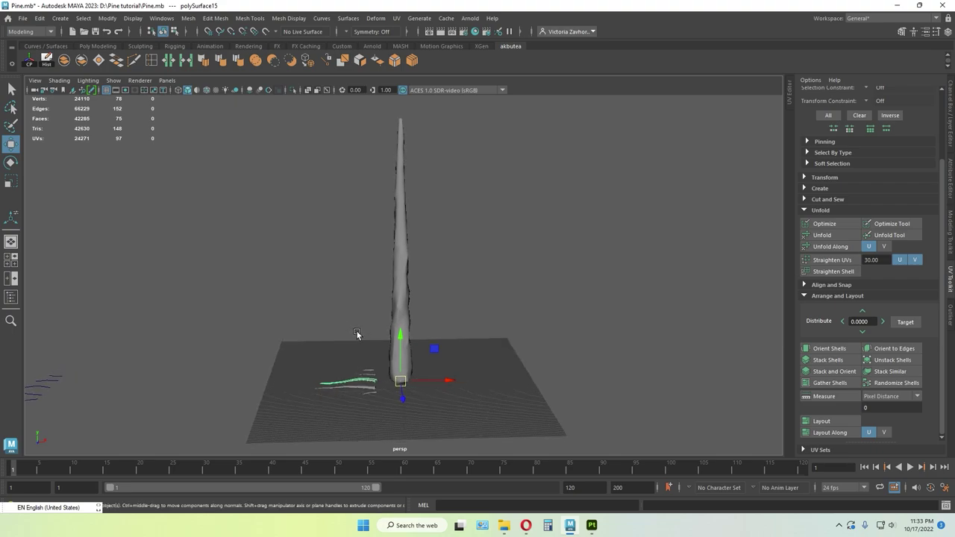
{"action": "scroll", "coordinate": [367, 391], "scroll_direction": "up", "scroll_amount": 1}
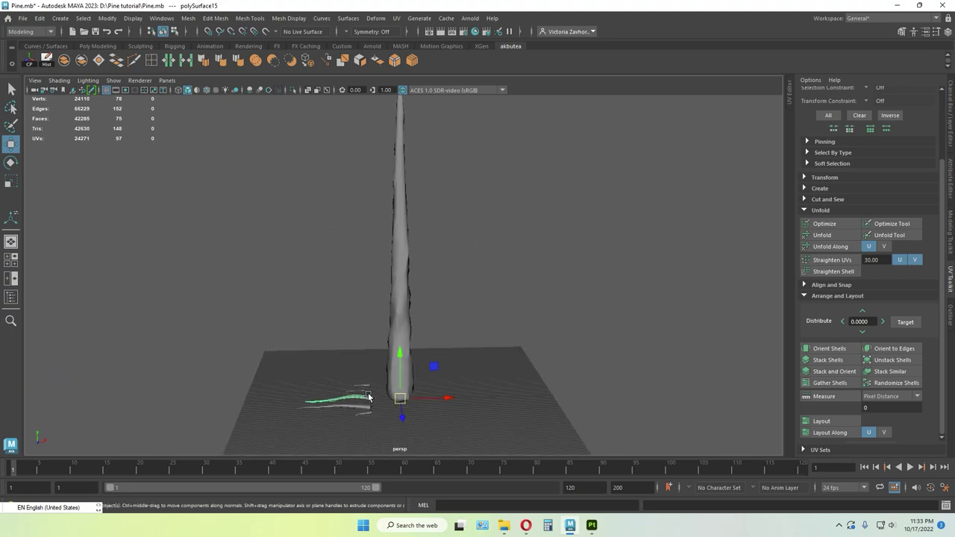
{"action": "middle_click_drag", "start_coordinate": [374, 364], "coordinate": [379, 321], "text": "alt"}
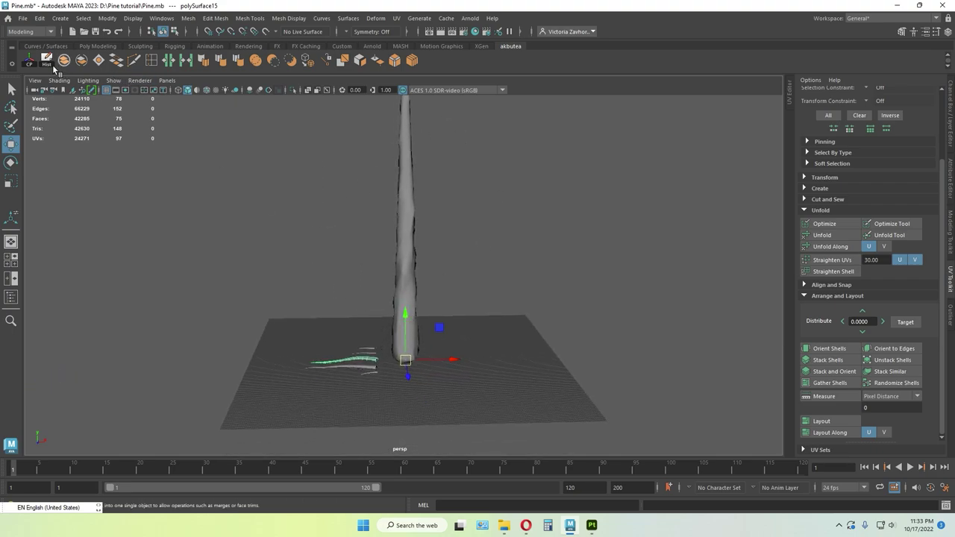
{"action": "left_click", "coordinate": [31, 61]}
{"action": "left_click_drag", "start_coordinate": [342, 312], "coordinate": [363, 142]}
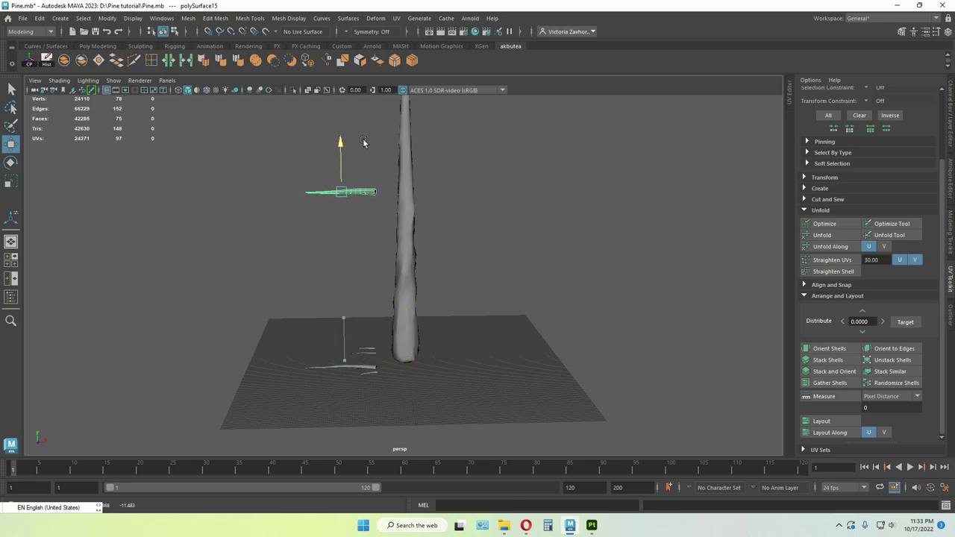
{"action": "left_click_drag", "start_coordinate": [387, 192], "coordinate": [410, 211]}
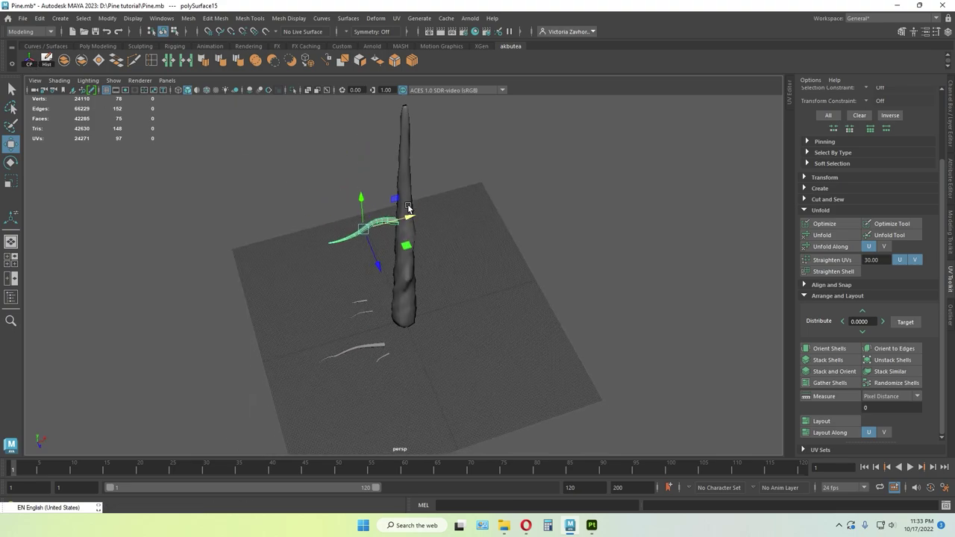
{"action": "middle_click_drag", "start_coordinate": [410, 211], "coordinate": [421, 243], "text": "alt"}
{"action": "scroll", "coordinate": [422, 242], "scroll_direction": "up", "scroll_amount": 5}
{"action": "left_click_drag", "start_coordinate": [378, 218], "coordinate": [392, 332]}
- Center the pivot of the other long branch and place it against the trunk slightly above the first one
{"action": "left_click", "coordinate": [346, 378]}
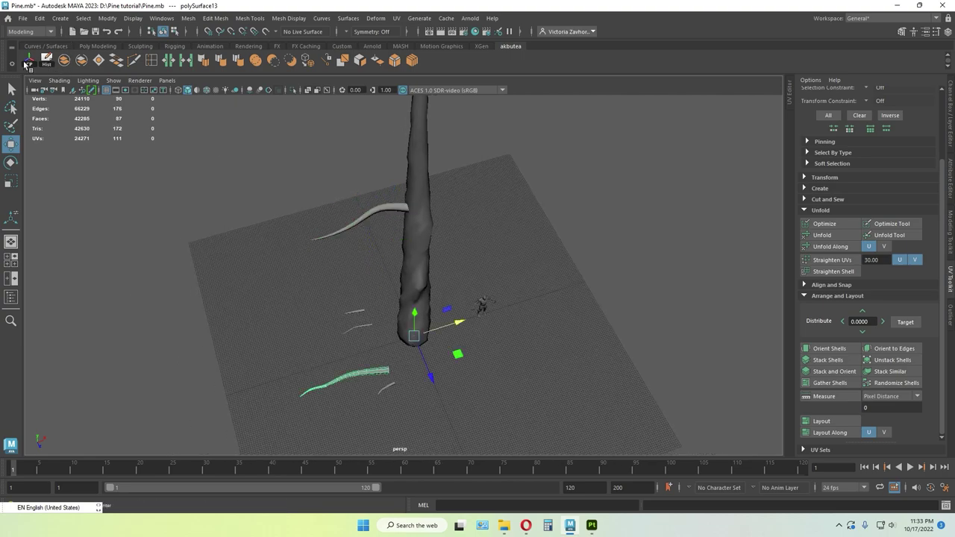
{"action": "left_click", "coordinate": [25, 62]}
{"action": "left_click_drag", "start_coordinate": [389, 367], "coordinate": [418, 359]}
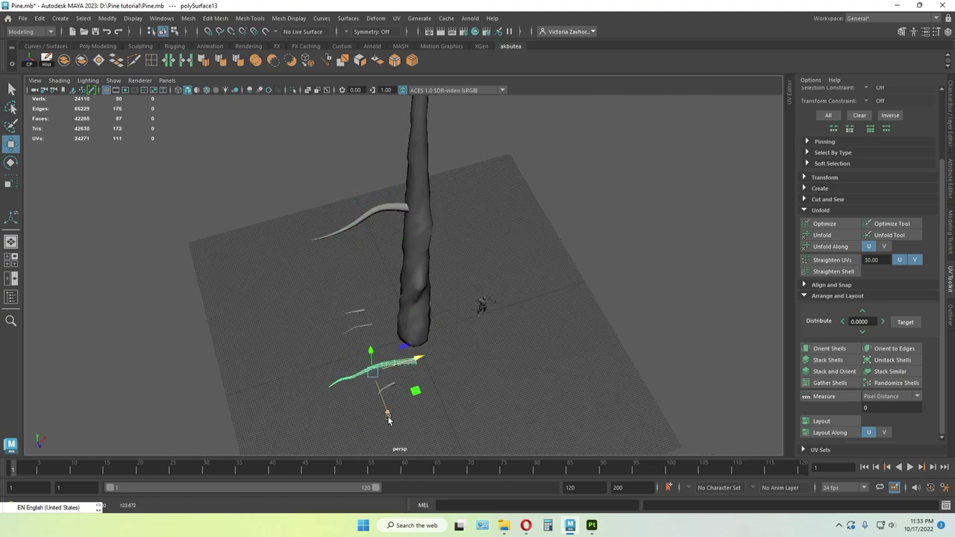
{"action": "left_click_drag", "start_coordinate": [388, 419], "coordinate": [373, 146]}
{"action": "left_click_drag", "start_coordinate": [393, 184], "coordinate": [397, 185]}
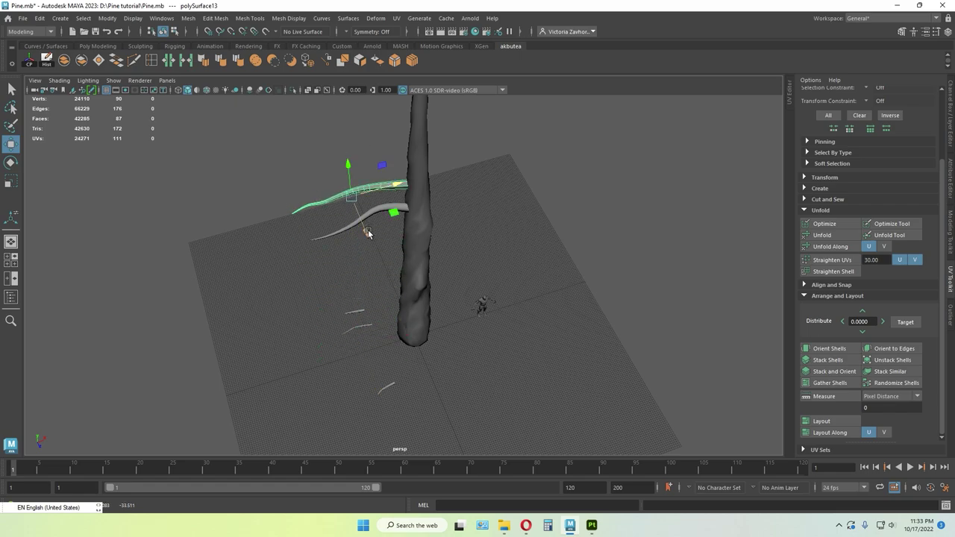
{"action": "left_click_drag", "start_coordinate": [368, 230], "coordinate": [369, 234]}
{"action": "left_click_drag", "start_coordinate": [399, 186], "coordinate": [396, 186]}
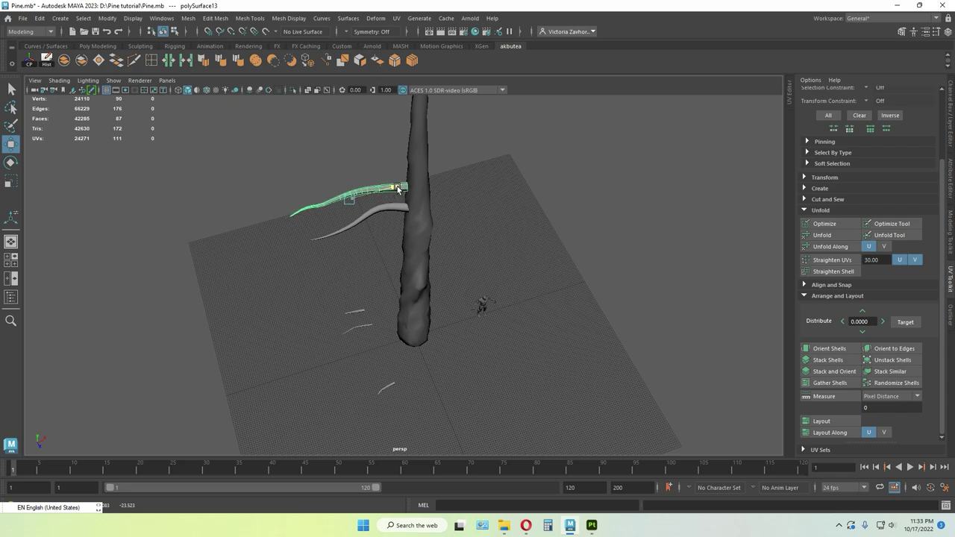
- Move the frontmost small curved twig up onto the trunk, well below the long branches, with its thick end in the bark
{"action": "left_click", "coordinate": [391, 385]}
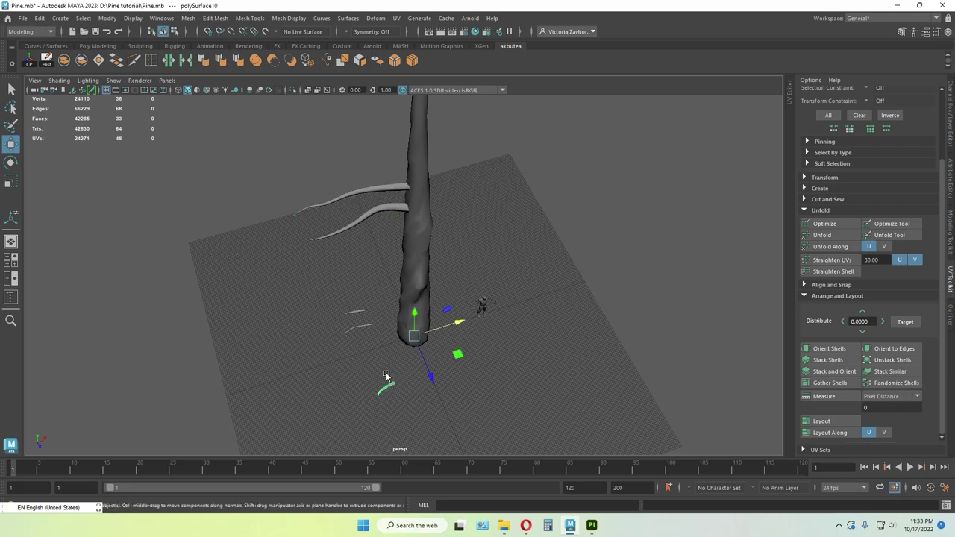
{"action": "left_click_drag", "start_coordinate": [395, 429], "coordinate": [396, 258]}
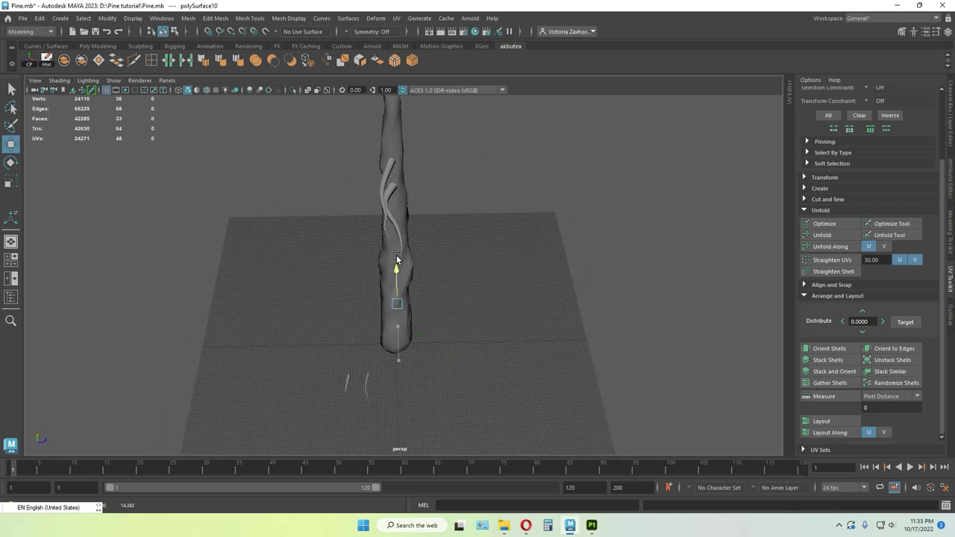
{"action": "left_click_drag", "start_coordinate": [416, 227], "coordinate": [330, 222], "text": "alt"}
{"action": "left_click_drag", "start_coordinate": [580, 311], "coordinate": [435, 349]}
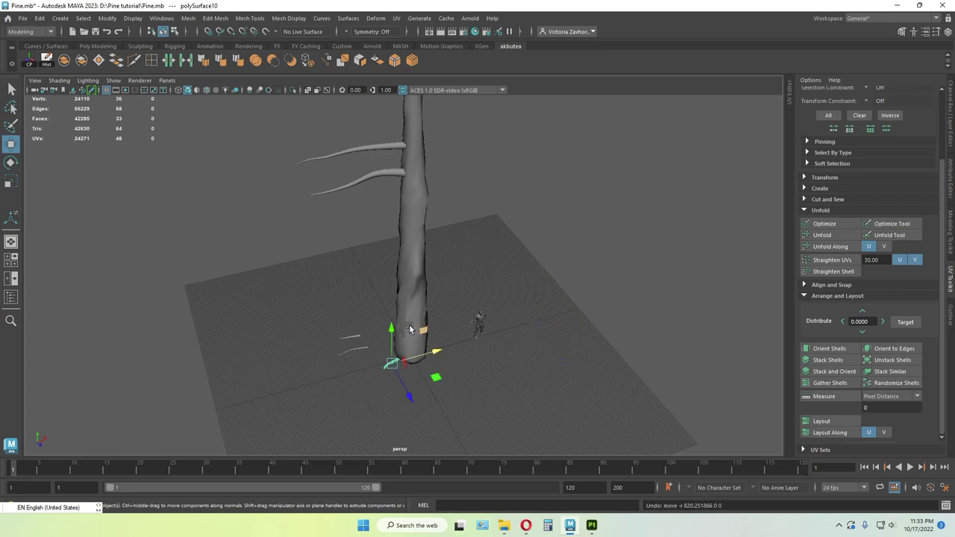
{"action": "left_click_drag", "start_coordinate": [390, 326], "coordinate": [389, 242]}
{"action": "scroll", "coordinate": [397, 224], "scroll_direction": "up", "scroll_amount": 4}
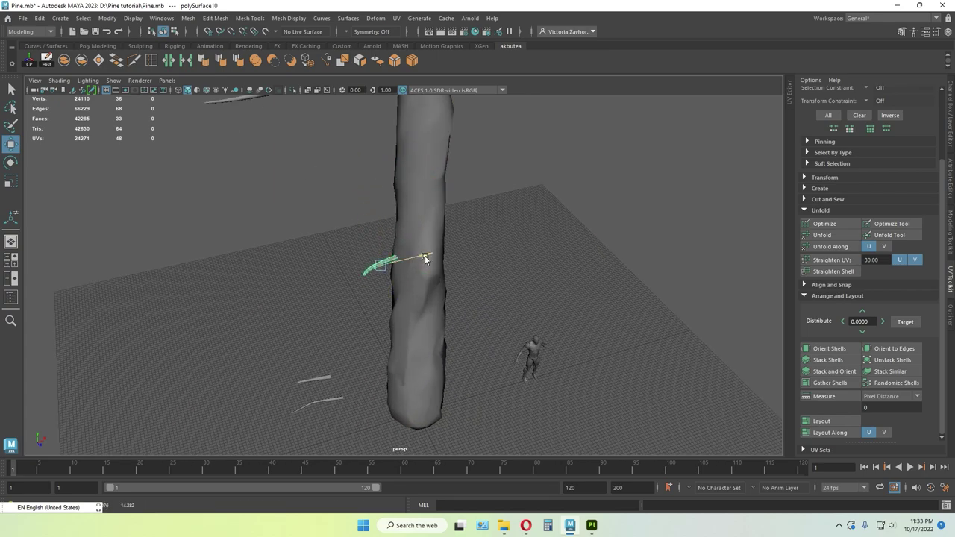
{"action": "left_click", "coordinate": [352, 366]}
- Center the pivot of the longer thin twig and attach it to the trunk just above the lowest twig
{"action": "left_click", "coordinate": [332, 401]}
{"action": "left_click_drag", "start_coordinate": [334, 403], "coordinate": [390, 425], "text": "alt"}
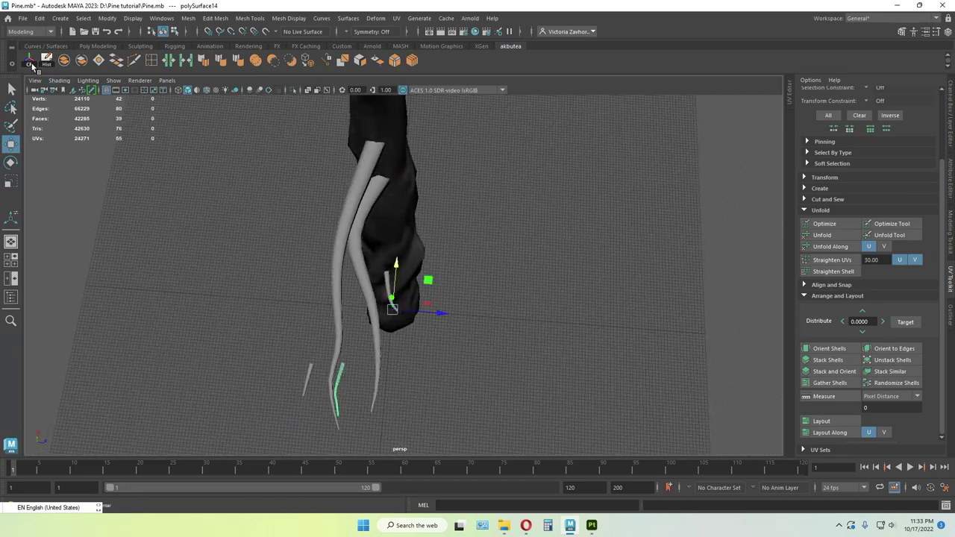
{"action": "left_click", "coordinate": [30, 63]}
{"action": "scroll", "coordinate": [422, 352], "scroll_direction": "down", "scroll_amount": 2}
{"action": "left_click_drag", "start_coordinate": [390, 378], "coordinate": [382, 258]}
{"action": "middle_click_drag", "start_coordinate": [391, 368], "coordinate": [391, 313], "text": "alt"}
{"action": "left_click_drag", "start_coordinate": [340, 362], "coordinate": [348, 132]}
{"action": "left_click_drag", "start_coordinate": [370, 175], "coordinate": [406, 166]}
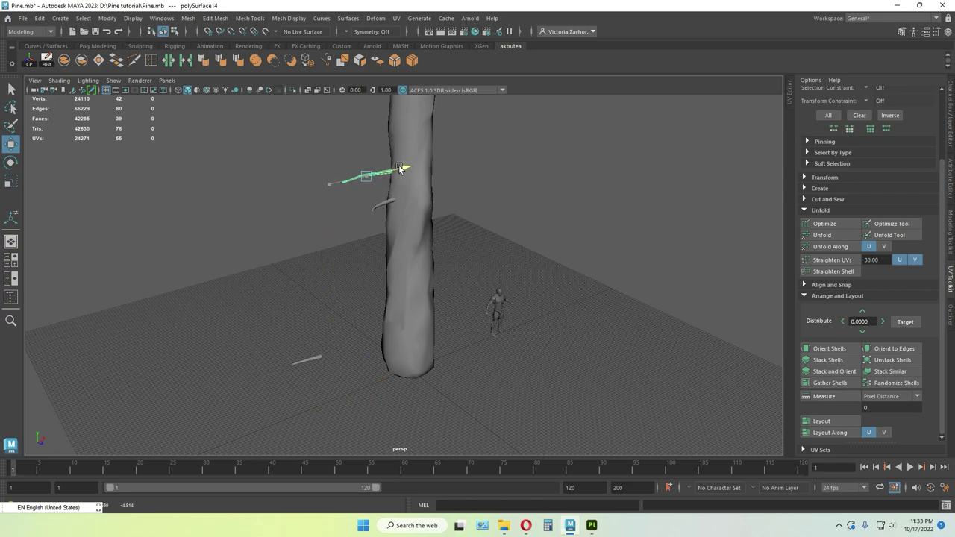
{"action": "left_click", "coordinate": [345, 237]}
- Center the pivot of the remaining straight twig and attach it to the trunk above the other two twigs
{"action": "left_click_drag", "start_coordinate": [345, 238], "coordinate": [354, 277], "text": "alt"}
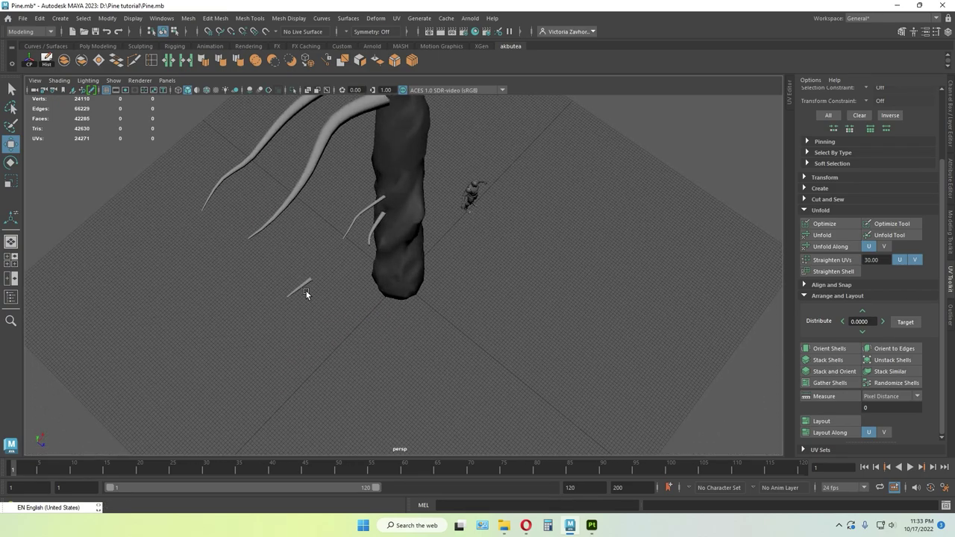
{"action": "left_click", "coordinate": [306, 288]}
{"action": "left_click", "coordinate": [30, 64]}
{"action": "left_click_drag", "start_coordinate": [333, 318], "coordinate": [379, 278]}
{"action": "left_click_drag", "start_coordinate": [343, 364], "coordinate": [351, 104]}
{"action": "left_click_drag", "start_coordinate": [349, 138], "coordinate": [401, 138]}
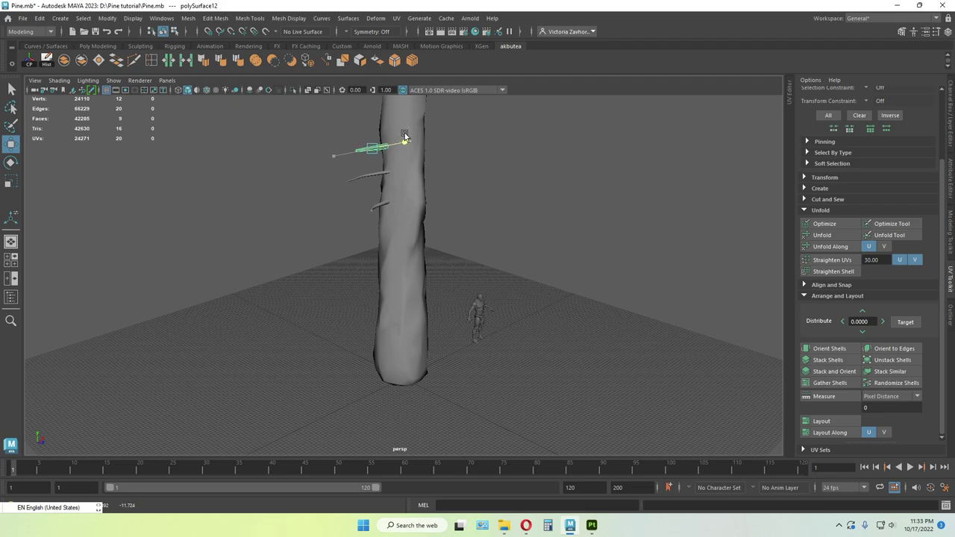
{"action": "left_click", "coordinate": [475, 237]}
- Examine the branch placement around the trunk and check the upper long branch's UV shell in the UV Editor
{"action": "scroll", "coordinate": [475, 237], "scroll_direction": "down", "scroll_amount": 5}
{"action": "left_click_drag", "start_coordinate": [470, 235], "coordinate": [410, 221], "text": "alt"}
{"action": "middle_click_drag", "start_coordinate": [411, 221], "coordinate": [407, 241], "text": "alt"}
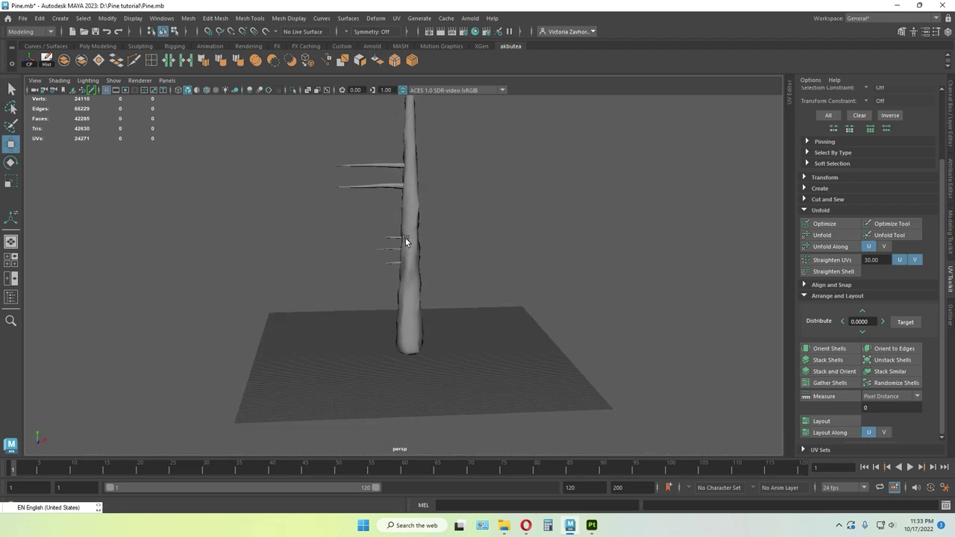
{"action": "left_click_drag", "start_coordinate": [347, 160], "coordinate": [356, 192]}
{"action": "left_click", "coordinate": [341, 231]}
{"action": "left_click_drag", "start_coordinate": [414, 323], "coordinate": [498, 284], "text": "alt"}
{"action": "left_click", "coordinate": [792, 98]}
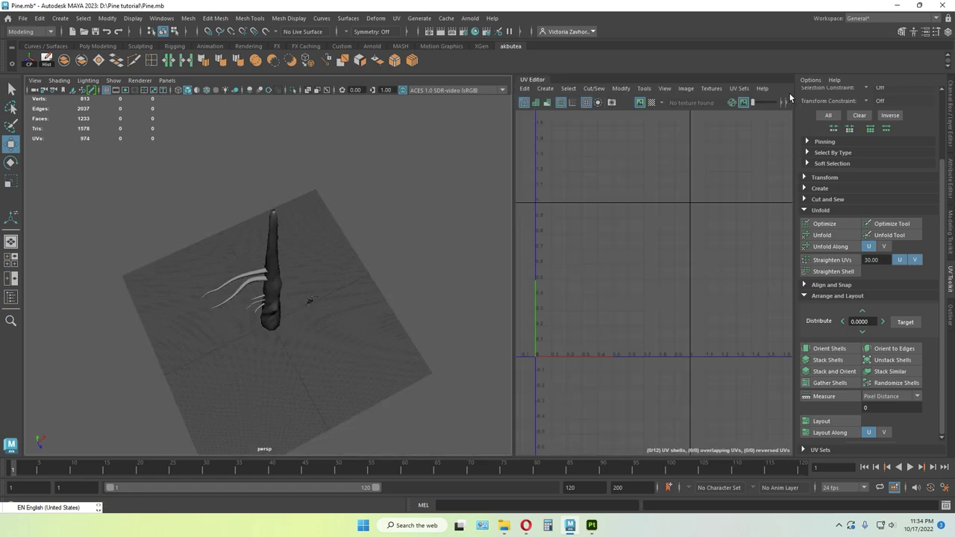
{"action": "left_click", "coordinate": [251, 276]}
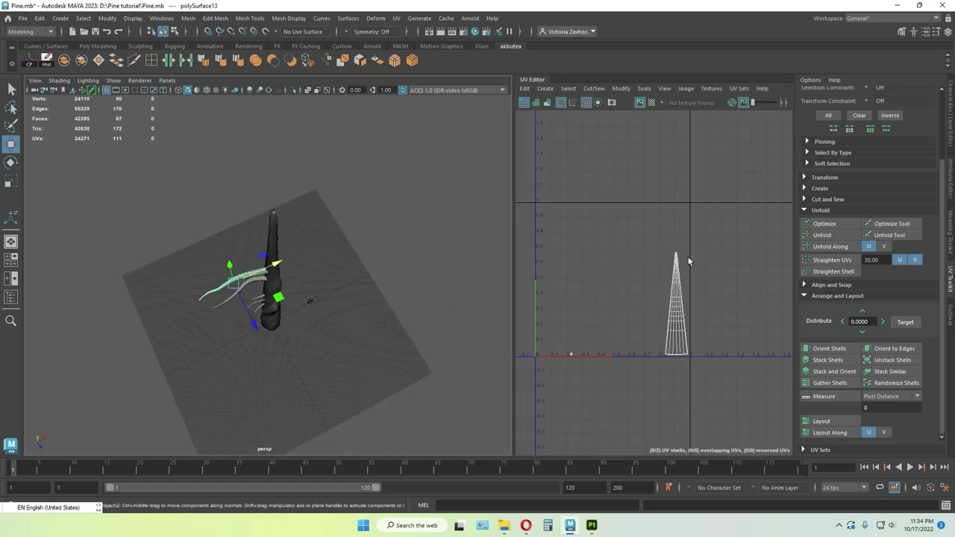
{"action": "left_click", "coordinate": [540, 83]}
{"action": "left_click", "coordinate": [440, 325]}
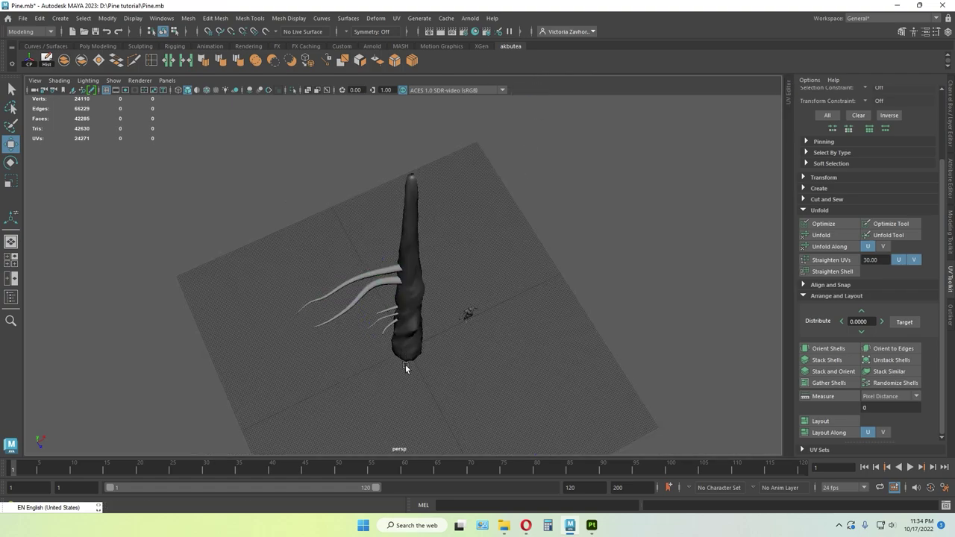
- Select all five branches and twigs and move their shared pivot to the base of the trunk
{"action": "scroll", "coordinate": [405, 368], "scroll_direction": "up", "scroll_amount": 4}
{"action": "left_click_drag", "start_coordinate": [405, 368], "coordinate": [358, 270], "text": "alt"}
{"action": "scroll", "coordinate": [412, 287], "scroll_direction": "down", "scroll_amount": 2}
{"action": "scroll", "coordinate": [403, 290], "scroll_direction": "down", "scroll_amount": 4}
{"action": "left_click", "coordinate": [388, 239]}
{"action": "scroll", "coordinate": [415, 280], "scroll_direction": "up", "scroll_amount": 3}
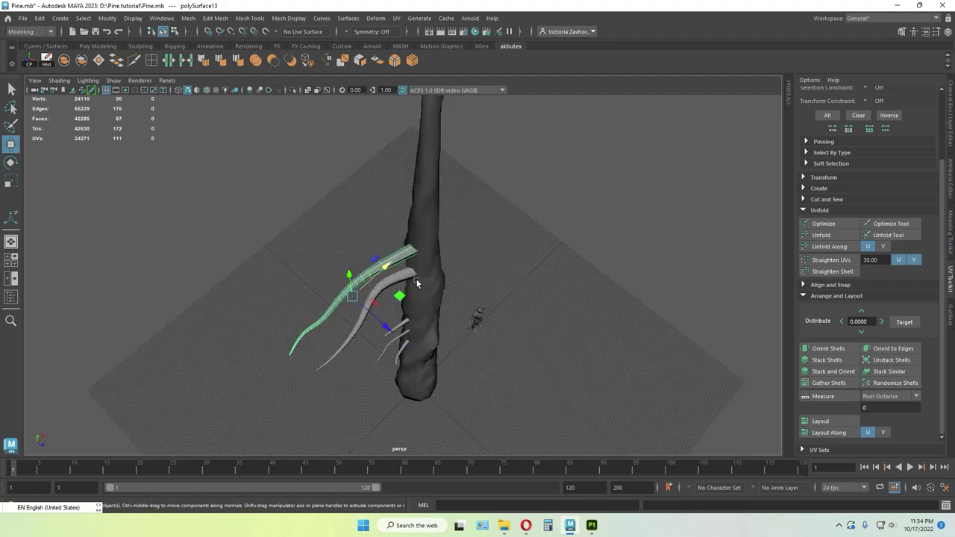
{"action": "left_click_drag", "start_coordinate": [462, 314], "coordinate": [418, 275], "text": "alt"}
{"action": "left_click_drag", "start_coordinate": [278, 170], "coordinate": [386, 312]}
{"action": "left_click_drag", "start_coordinate": [386, 311], "coordinate": [425, 263], "text": "alt"}
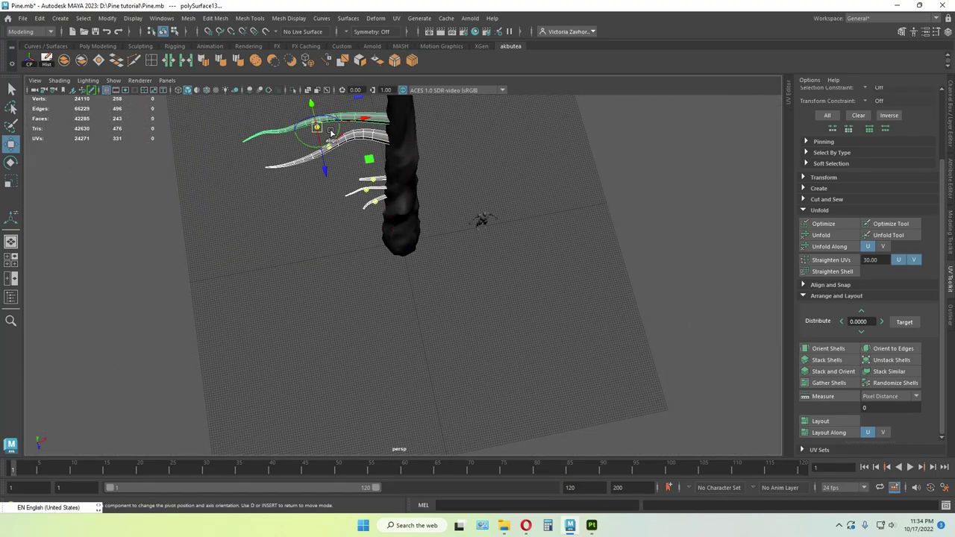
{"action": "left_click_drag", "start_coordinate": [366, 164], "coordinate": [401, 242]}
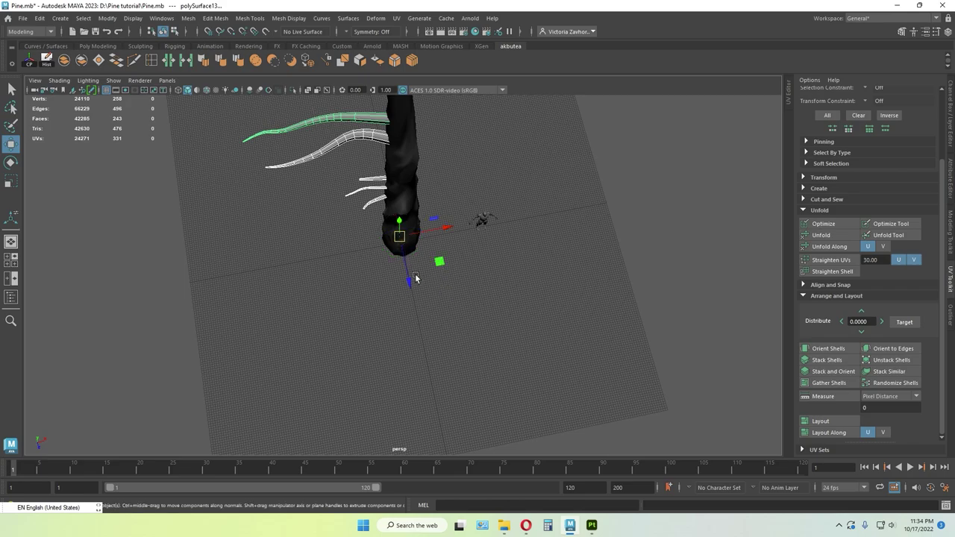
- Snap the branches' pivot to the grid centre at the bottom of the trunk
{"action": "scroll", "coordinate": [428, 272], "scroll_direction": "up", "scroll_amount": 5}
{"action": "left_click_drag", "start_coordinate": [428, 272], "coordinate": [425, 317], "text": "alt"}
{"action": "scroll", "coordinate": [426, 274], "scroll_direction": "down", "scroll_amount": 5}
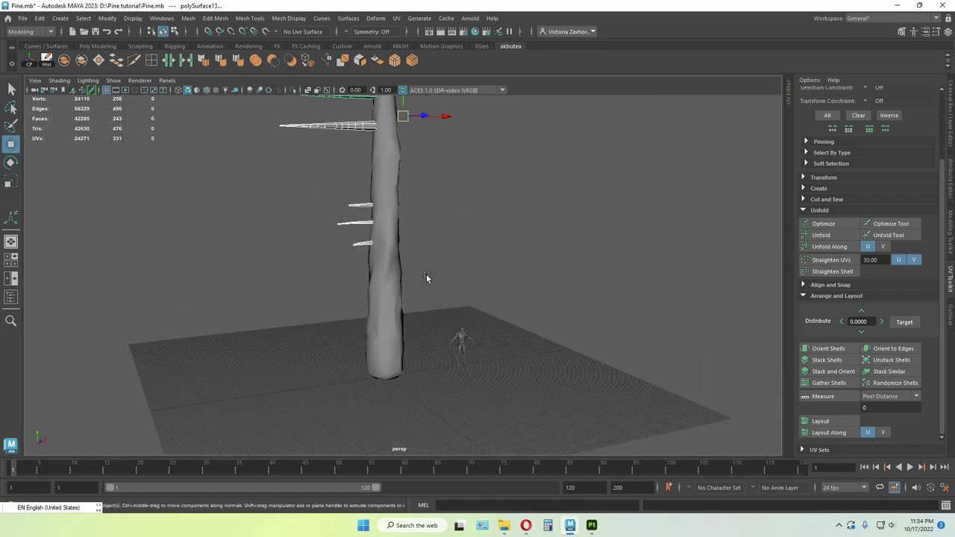
{"action": "key", "text": "d"}
{"action": "left_click", "coordinate": [395, 351]}
{"action": "key", "text": "x"}
{"action": "left_click_drag", "start_coordinate": [396, 352], "coordinate": [381, 317]}
{"action": "scroll", "coordinate": [395, 387], "scroll_direction": "down", "scroll_amount": 3}
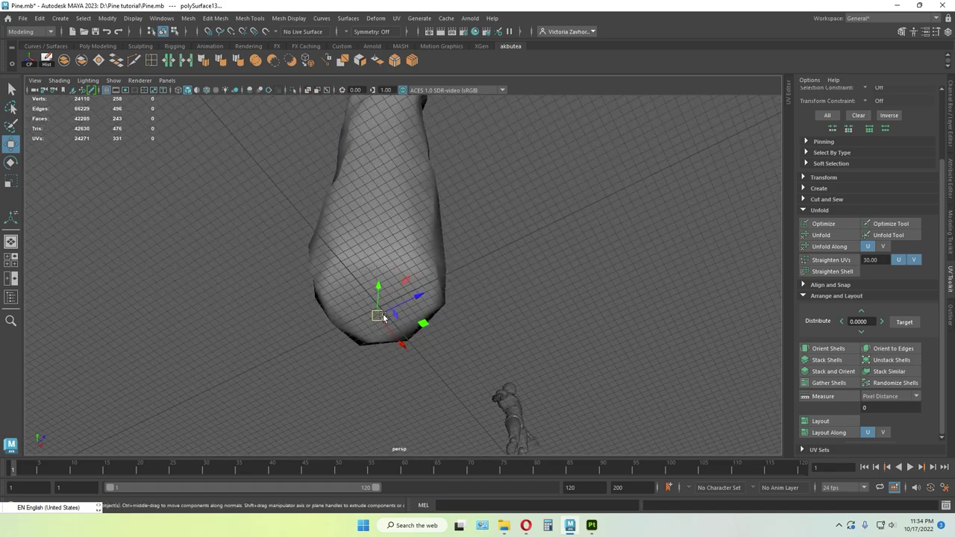
{"action": "key", "text": "d"}
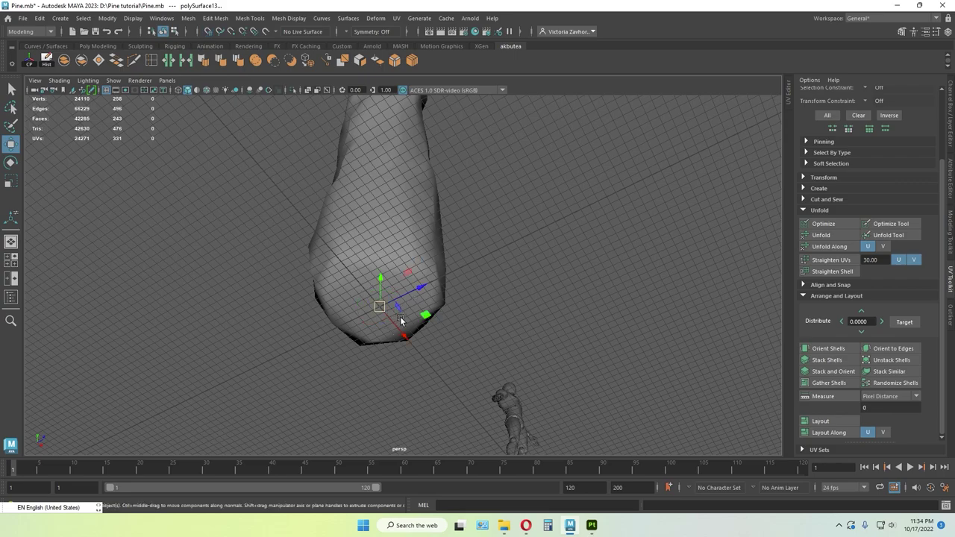
{"action": "scroll", "coordinate": [401, 321], "scroll_direction": "down", "scroll_amount": 8}
- Duplicate the lower long branch, rotate the copy to the opposite side of the trunk, and lower it slightly
{"action": "left_click_drag", "start_coordinate": [534, 187], "coordinate": [469, 276], "text": "alt"}
{"action": "scroll", "coordinate": [469, 277], "scroll_direction": "down", "scroll_amount": 2}
{"action": "middle_click_drag", "start_coordinate": [469, 207], "coordinate": [459, 251], "text": "alt"}
{"action": "scroll", "coordinate": [459, 252], "scroll_direction": "up", "scroll_amount": 4}
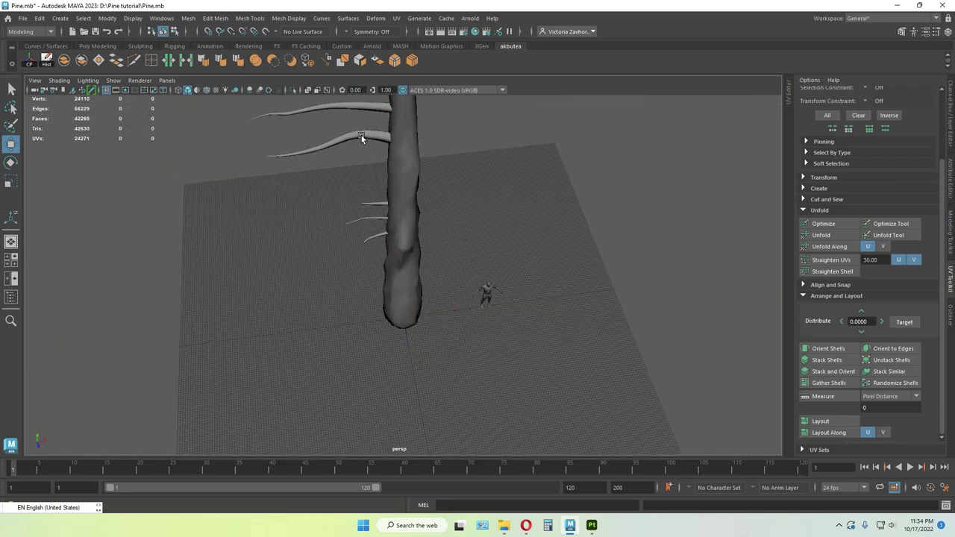
{"action": "left_click", "coordinate": [361, 135]}
{"action": "key", "text": "ctrl+d"}
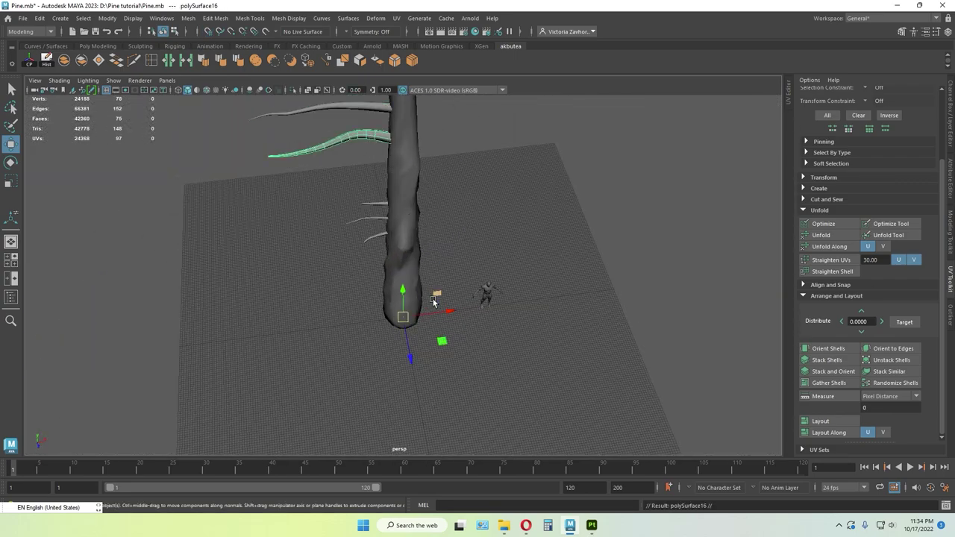
{"action": "key", "text": "e"}
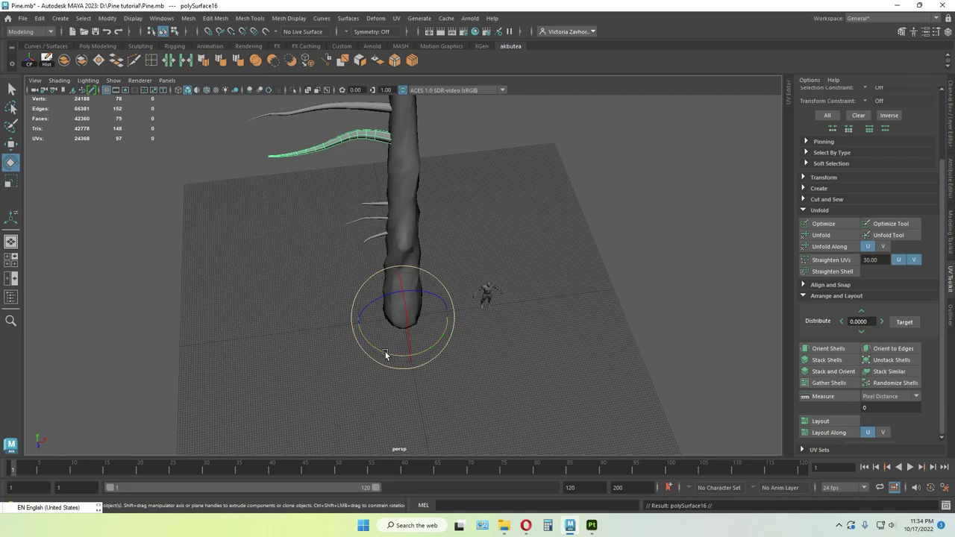
{"action": "left_click_drag", "start_coordinate": [385, 351], "coordinate": [482, 284]}
{"action": "scroll", "coordinate": [481, 338], "scroll_direction": "down", "scroll_amount": 4}
{"action": "middle_click_drag", "start_coordinate": [481, 284], "coordinate": [469, 345], "text": "alt"}
{"action": "key", "text": "w"}
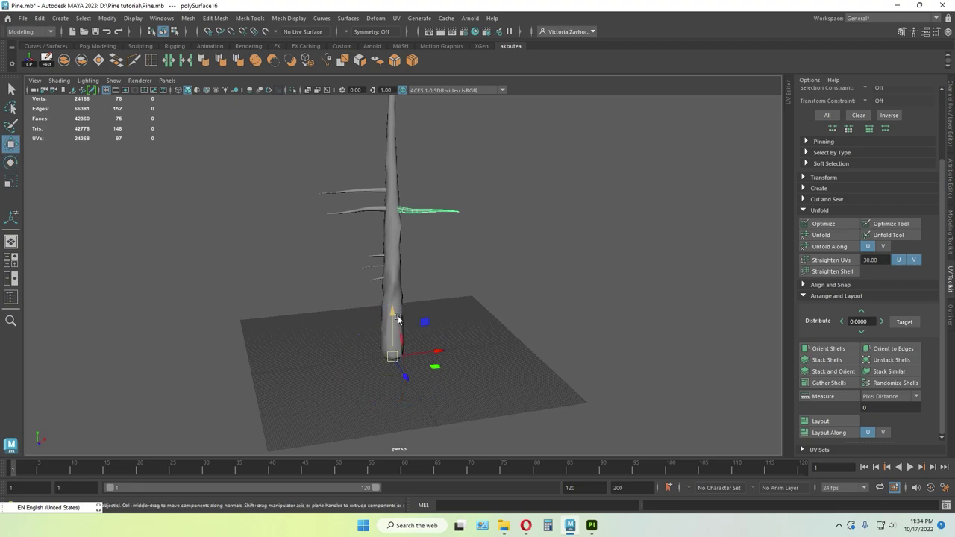
{"action": "left_click_drag", "start_coordinate": [397, 319], "coordinate": [393, 348]}
- Rotate the original lower long branch partway around the trunk, out of line with the upper long branch
{"action": "left_click", "coordinate": [378, 209]}
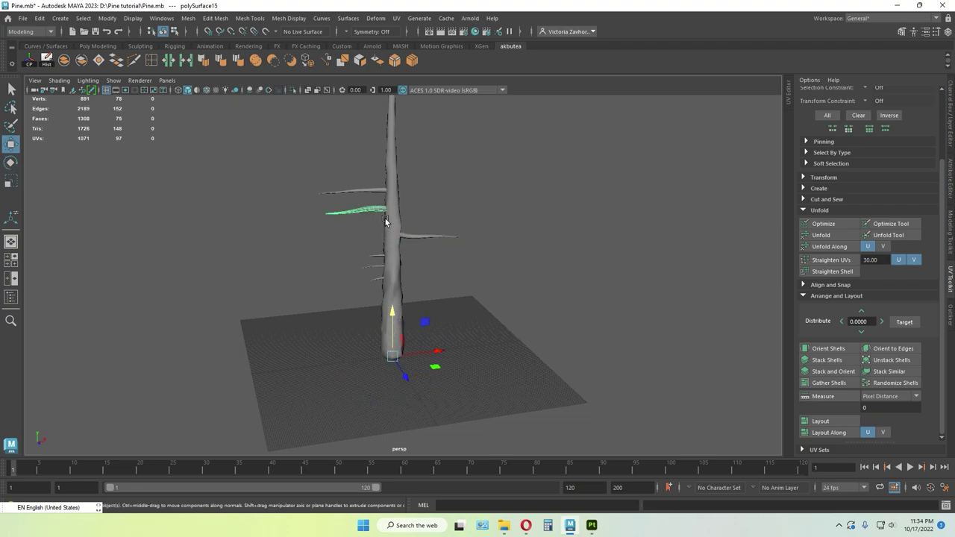
{"action": "left_click_drag", "start_coordinate": [388, 221], "coordinate": [408, 335], "text": "alt"}
{"action": "key", "text": "e"}
{"action": "left_click_drag", "start_coordinate": [392, 387], "coordinate": [418, 384]}
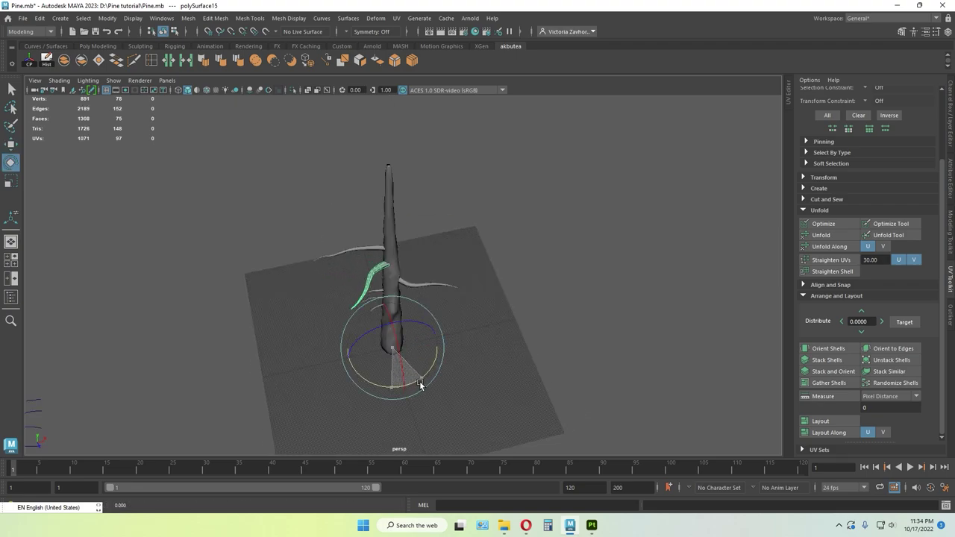
- Duplicate the upper long branch, raise the copy to near the treetop, and rotate it to the opposite side of the trunk
{"action": "left_click", "coordinate": [376, 249]}
{"action": "left_click_drag", "start_coordinate": [417, 285], "coordinate": [402, 261], "text": "alt"}
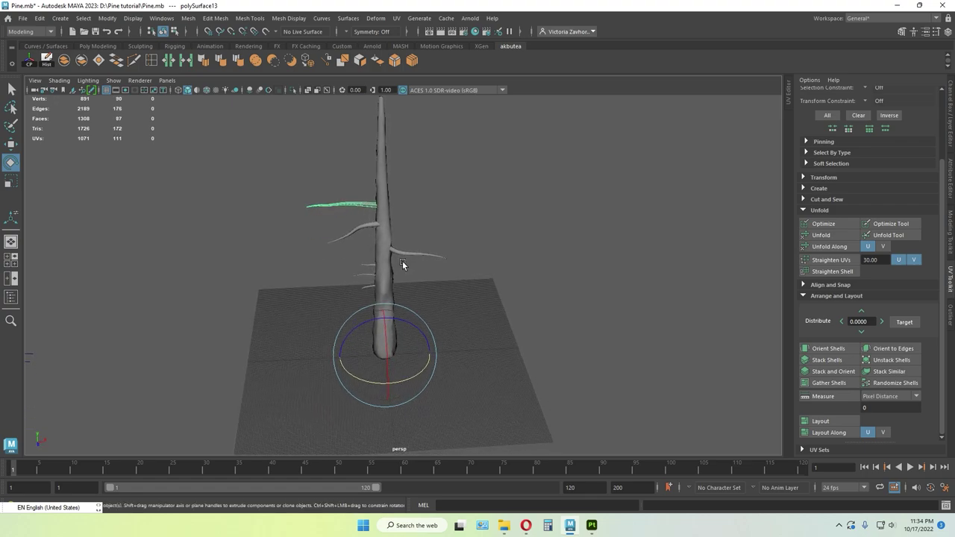
{"action": "key", "text": "w"}
{"action": "left_click_drag", "start_coordinate": [389, 323], "coordinate": [538, 304]}
{"action": "key", "text": "e"}
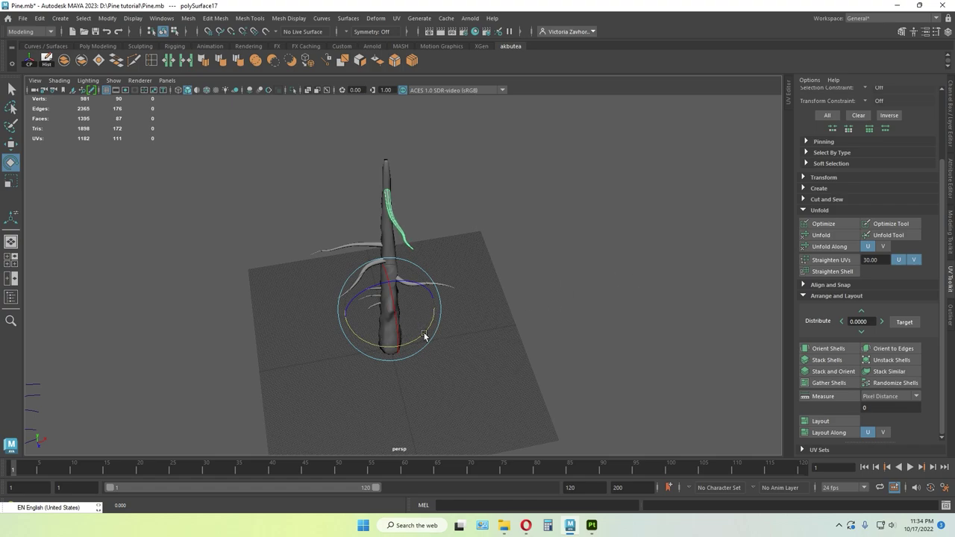
{"action": "left_click_drag", "start_coordinate": [290, 327], "coordinate": [438, 326], "text": "alt"}
{"action": "left_click_drag", "start_coordinate": [536, 304], "coordinate": [410, 293], "text": "alt"}
{"action": "left_click", "coordinate": [528, 312]}
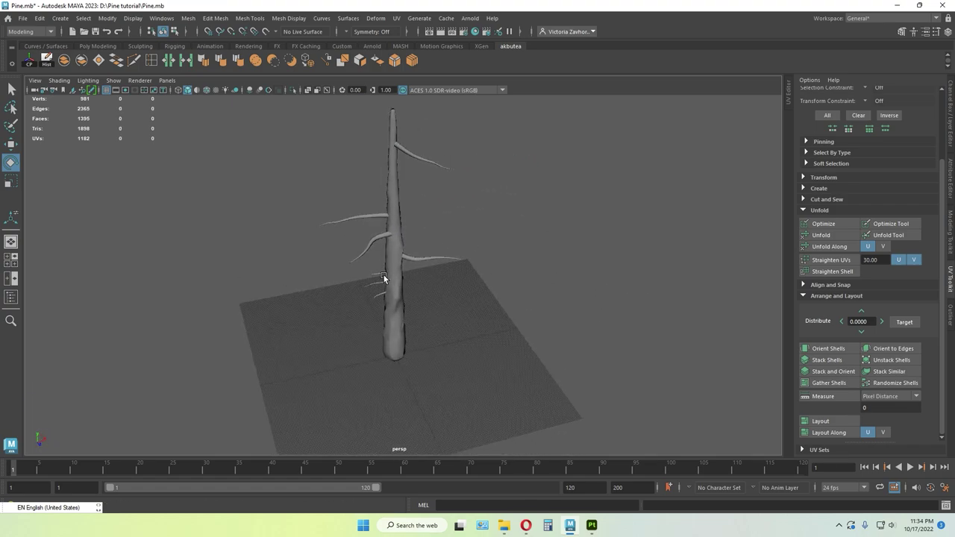
- Rotate the three small twigs individually around the trunk so that they point in different directions
{"action": "left_click", "coordinate": [382, 274]}
{"action": "left_click_drag", "start_coordinate": [391, 389], "coordinate": [347, 372]}
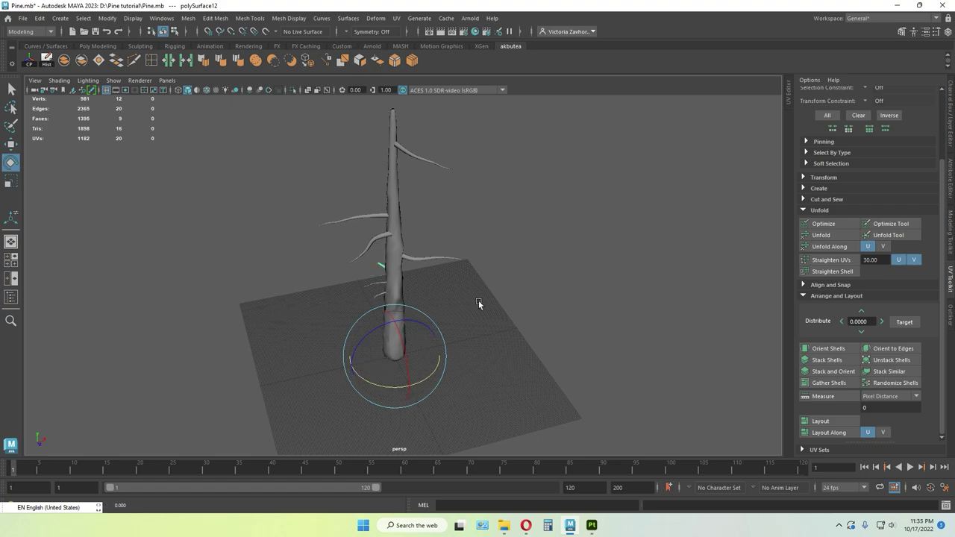
{"action": "left_click", "coordinate": [382, 285]}
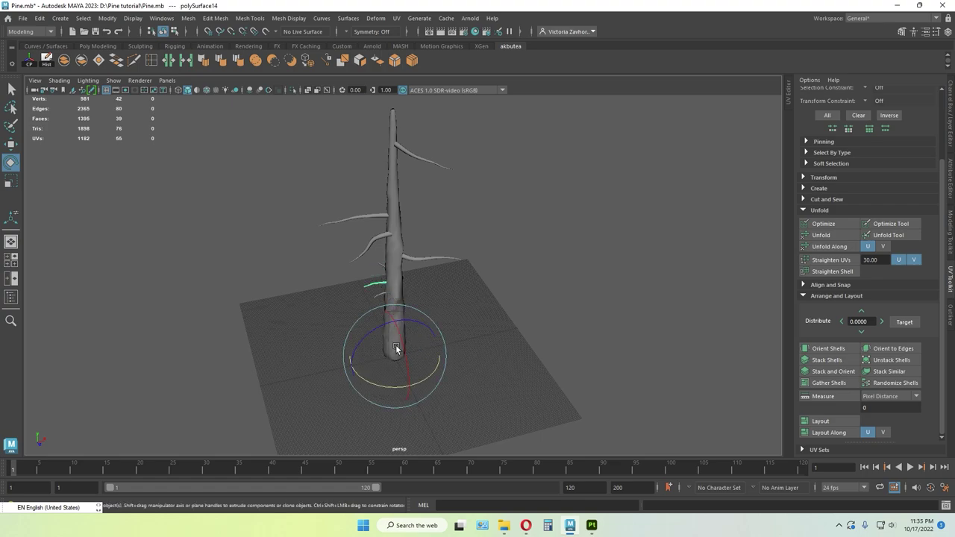
{"action": "left_click", "coordinate": [382, 382]}
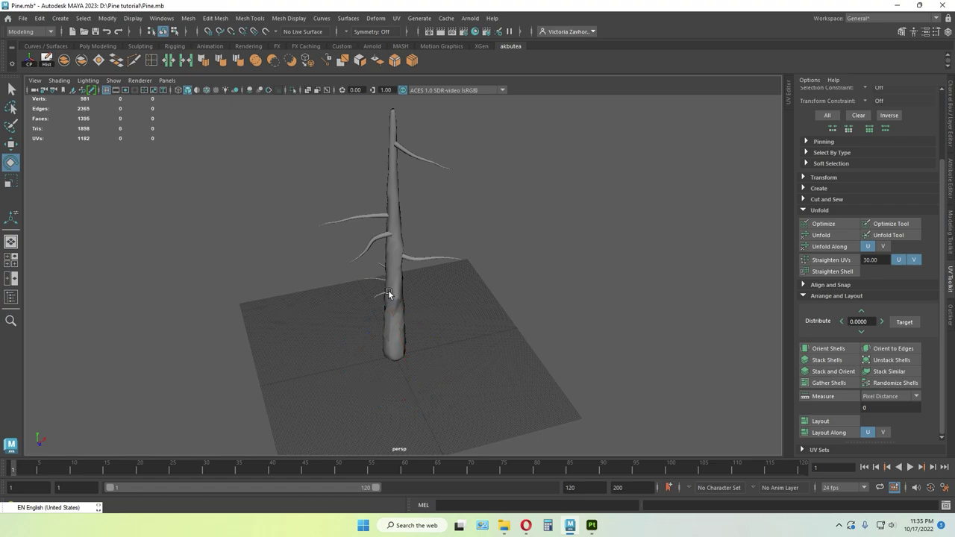
{"action": "left_click", "coordinate": [375, 298]}
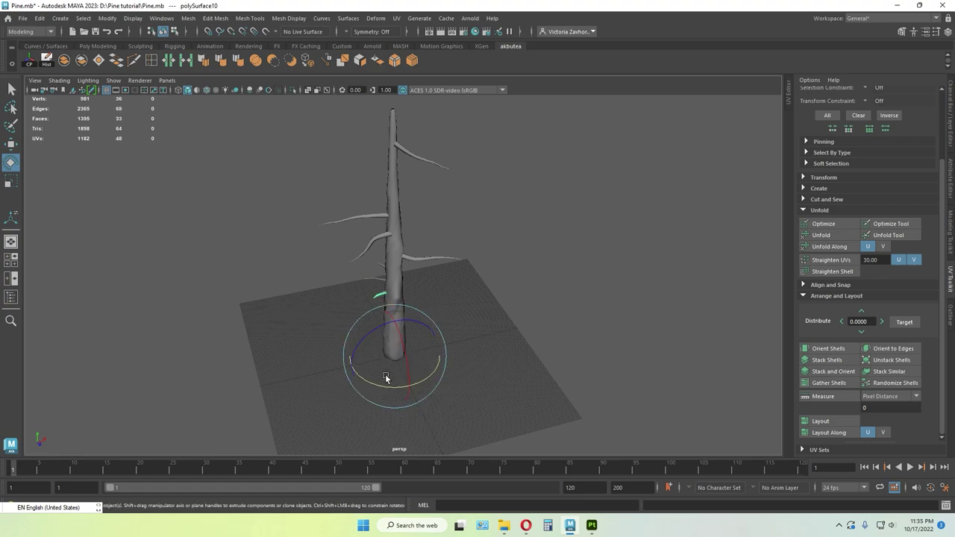
{"action": "left_click", "coordinate": [478, 373]}
{"action": "left_click_drag", "start_coordinate": [505, 277], "coordinate": [518, 259], "text": "alt"}
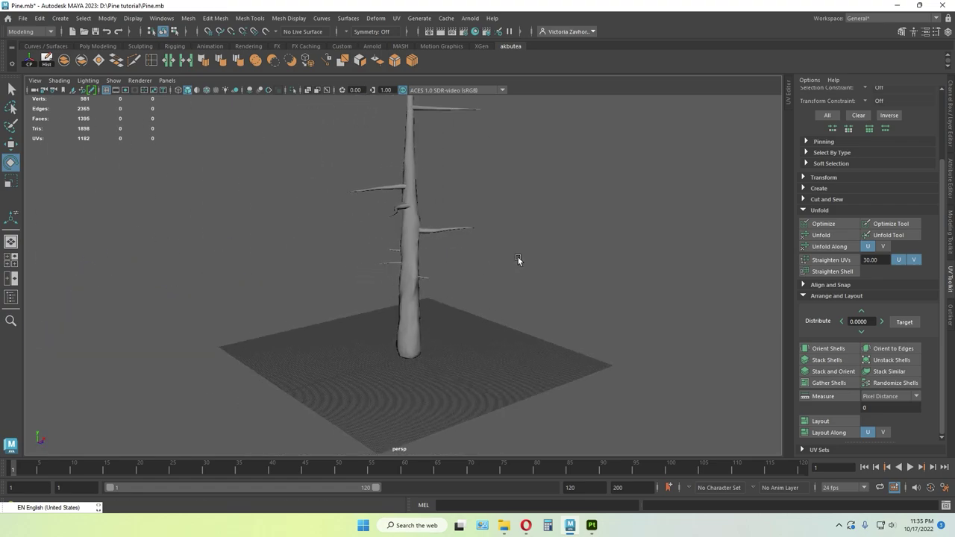
- Duplicate the lowest small twig, raise the copy to about the height of the upper long branch, and rotate it around the trunk
{"action": "left_click", "coordinate": [425, 277]}
{"action": "key", "text": "ctrl+d"}
{"action": "key", "text": "w"}
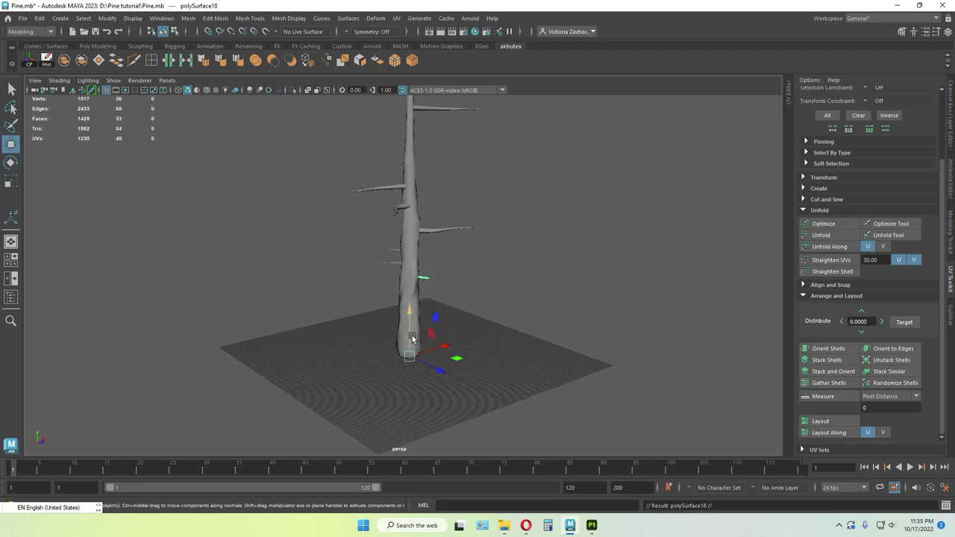
{"action": "left_click_drag", "start_coordinate": [410, 328], "coordinate": [432, 230]}
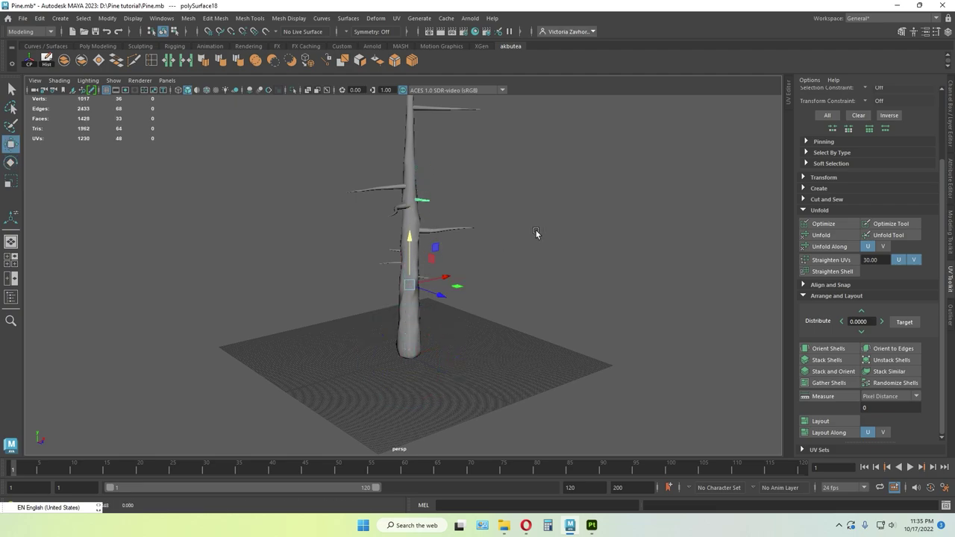
{"action": "key", "text": "e"}
{"action": "left_click_drag", "start_coordinate": [535, 234], "coordinate": [440, 301], "text": "alt"}
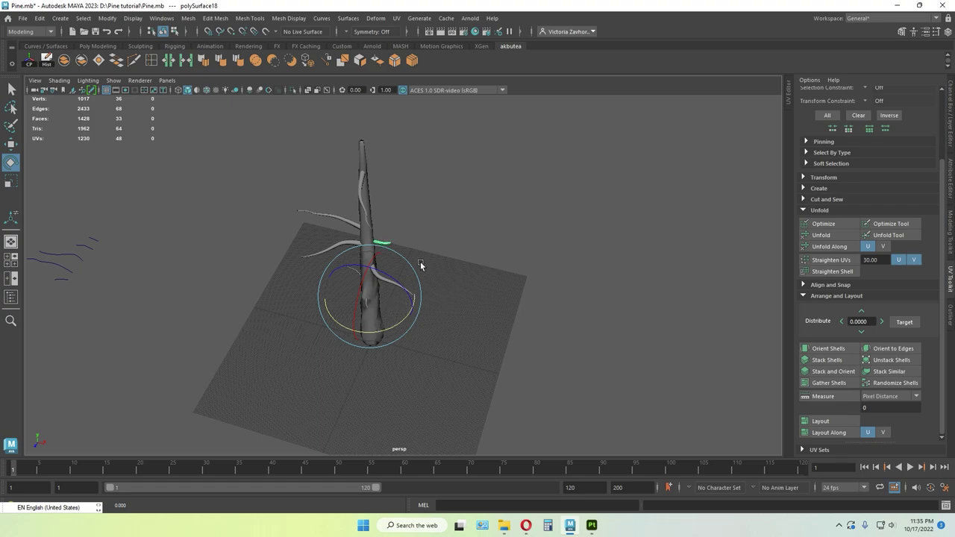
{"action": "key", "text": "w"}
{"action": "left_click_drag", "start_coordinate": [399, 270], "coordinate": [366, 299], "text": "alt"}
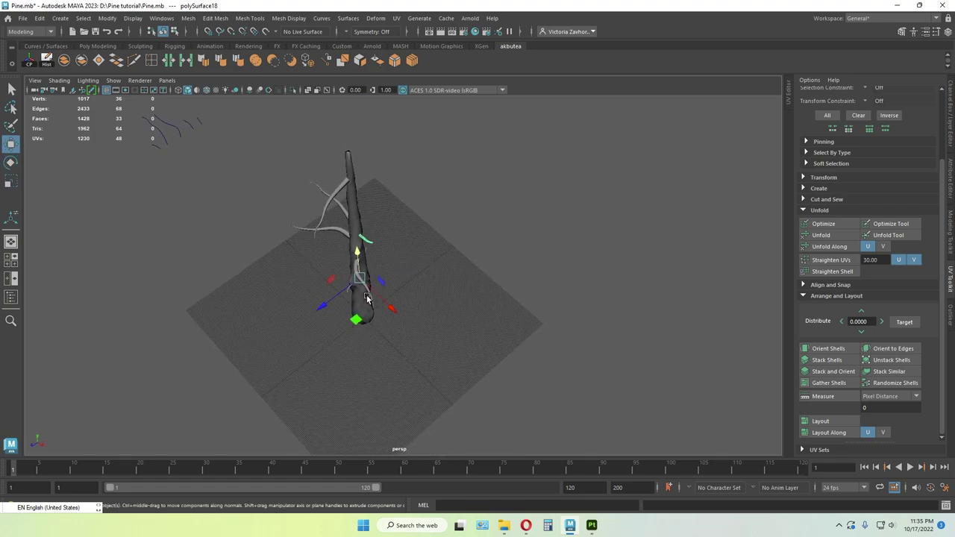
{"action": "left_click_drag", "start_coordinate": [450, 297], "coordinate": [438, 338], "text": "alt"}
{"action": "key", "text": "e"}
{"action": "left_click", "coordinate": [462, 347]}
{"action": "scroll", "coordinate": [460, 345], "scroll_direction": "up", "scroll_amount": 4}
{"action": "left_click_drag", "start_coordinate": [416, 305], "coordinate": [419, 277], "text": "alt"}
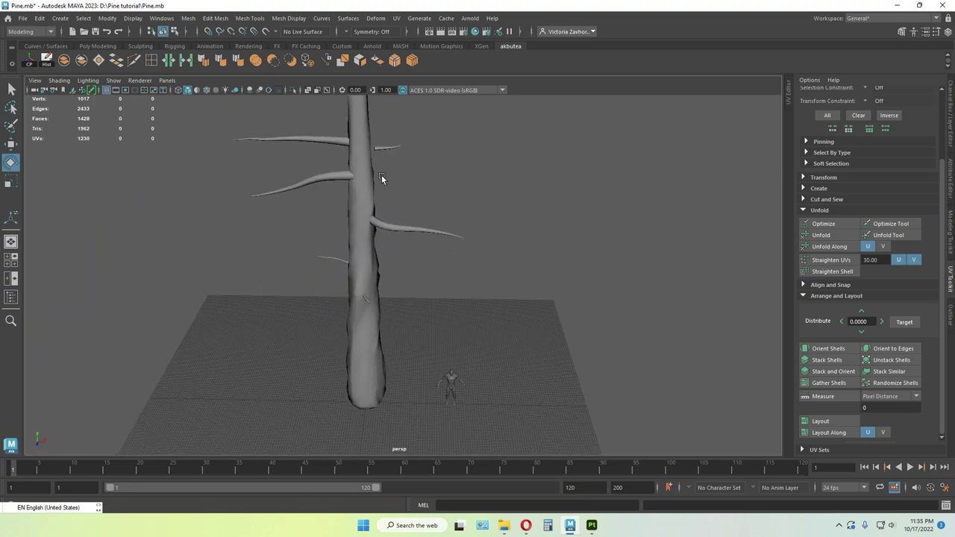
- Duplicate the longer thin twig and place the copy higher on the trunk, rotated to a different side
{"action": "left_click", "coordinate": [340, 265]}
{"action": "left_click_drag", "start_coordinate": [340, 265], "coordinate": [404, 354], "text": "alt"}
{"action": "key", "text": "w"}
{"action": "key", "text": "e"}
{"action": "left_click_drag", "start_coordinate": [318, 326], "coordinate": [385, 233], "text": "alt"}
{"action": "left_click", "coordinate": [491, 246]}
- Duplicate the lower long branch, raise the copy to the upper trunk, and rotate it around to a free side
{"action": "left_click", "coordinate": [384, 231]}
{"action": "key", "text": "w"}
{"action": "left_click_drag", "start_coordinate": [398, 367], "coordinate": [451, 332]}
{"action": "scroll", "coordinate": [425, 260], "scroll_direction": "down", "scroll_amount": 4}
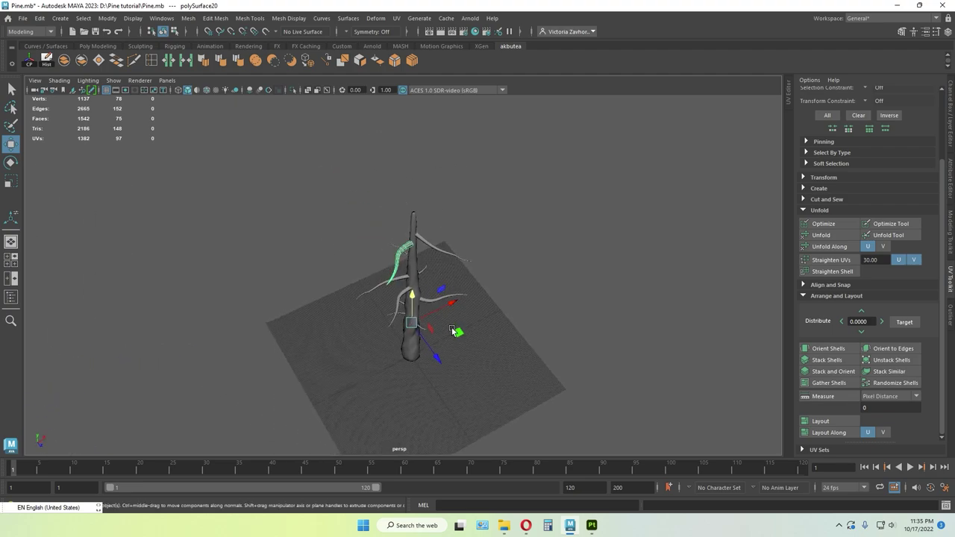
{"action": "key", "text": "e"}
{"action": "left_click_drag", "start_coordinate": [416, 361], "coordinate": [377, 355]}
{"action": "left_click_drag", "start_coordinate": [395, 281], "coordinate": [411, 306], "text": "alt"}
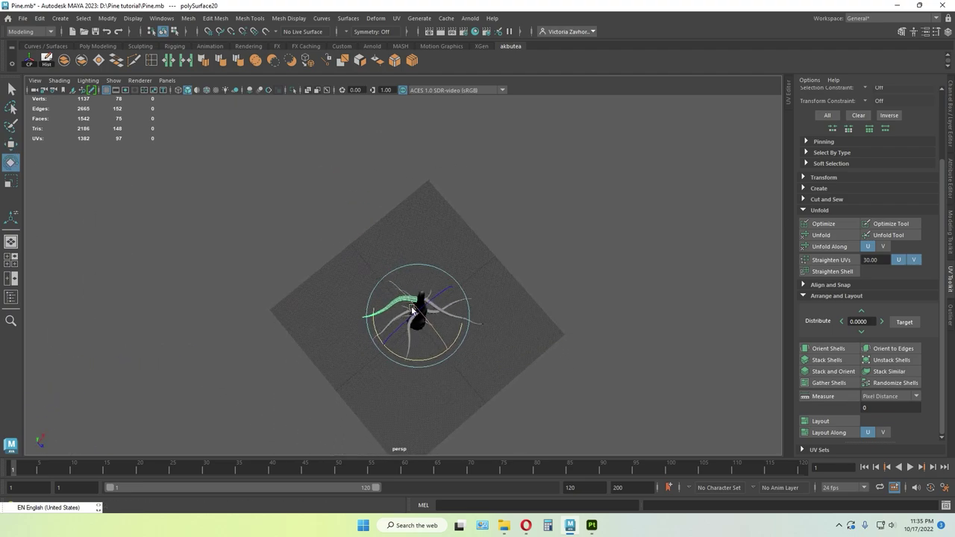
{"action": "left_click", "coordinate": [507, 274]}
- Add another copy of the lower long branch just below the topmost branches, rotated around the trunk to a different side
{"action": "left_click_drag", "start_coordinate": [507, 274], "coordinate": [460, 254], "text": "alt"}
{"action": "left_click_drag", "start_coordinate": [389, 274], "coordinate": [401, 252], "text": "alt"}
{"action": "scroll", "coordinate": [412, 256], "scroll_direction": "up", "scroll_amount": 2}
{"action": "left_click", "coordinate": [379, 236]}
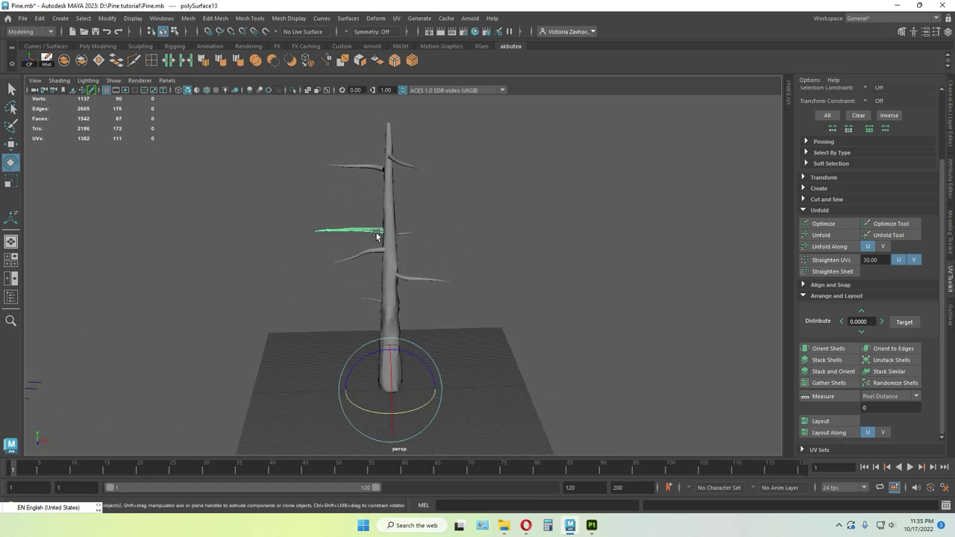
{"action": "key", "text": "shift+d"}
{"action": "key", "text": "w"}
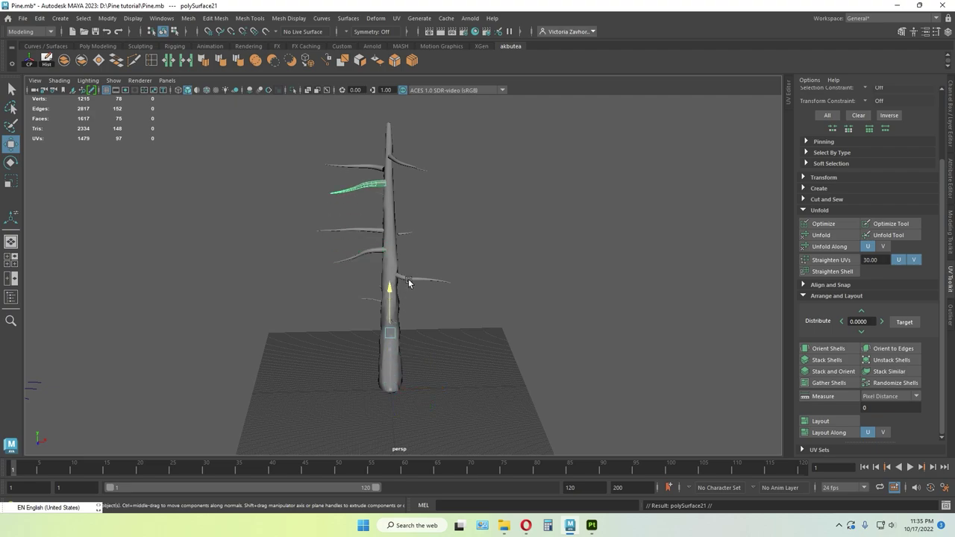
{"action": "left_click_drag", "start_coordinate": [408, 281], "coordinate": [413, 253]}
{"action": "key", "text": "e"}
{"action": "left_click_drag", "start_coordinate": [412, 314], "coordinate": [271, 306]}
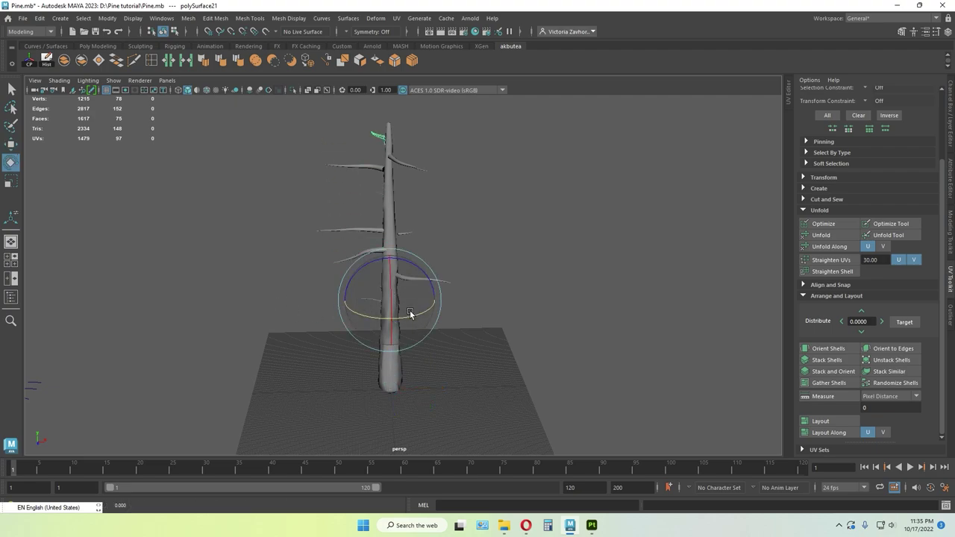
{"action": "left_click_drag", "start_coordinate": [410, 313], "coordinate": [363, 316]}
{"action": "key", "text": "w"}
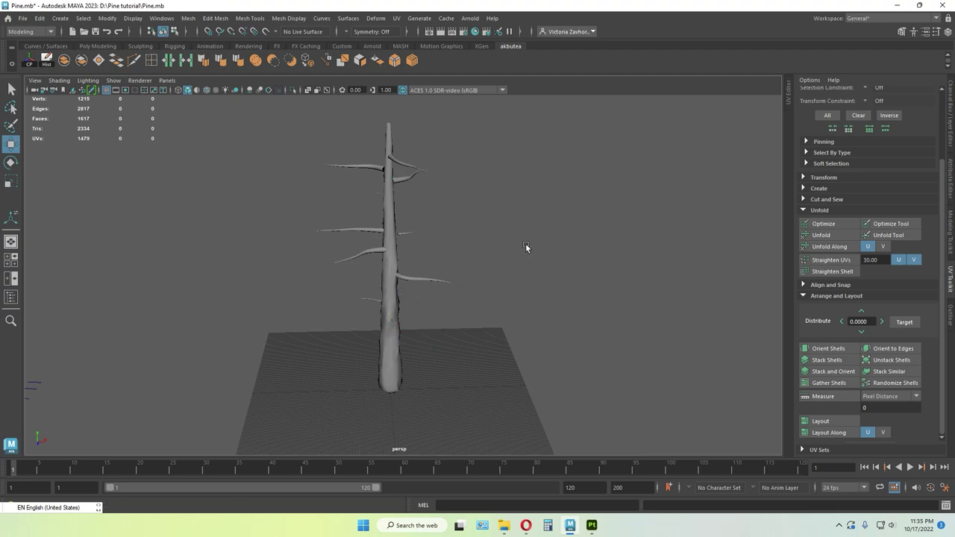
- Duplicate the long branch at the middle of the trunk and rotate the copy around the trunk to a free side
{"action": "left_click_drag", "start_coordinate": [525, 247], "coordinate": [577, 263], "text": "alt"}
{"action": "scroll", "coordinate": [528, 279], "scroll_direction": "up", "scroll_amount": 4}
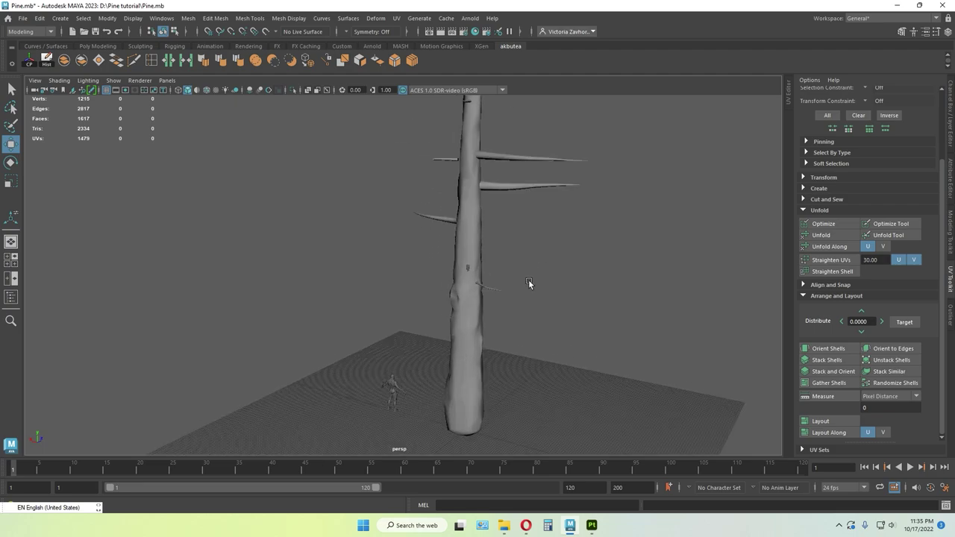
{"action": "left_click_drag", "start_coordinate": [528, 279], "coordinate": [451, 258], "text": "alt"}
{"action": "scroll", "coordinate": [455, 297], "scroll_direction": "down", "scroll_amount": 4}
{"action": "left_click_drag", "start_coordinate": [456, 296], "coordinate": [410, 241], "text": "alt"}
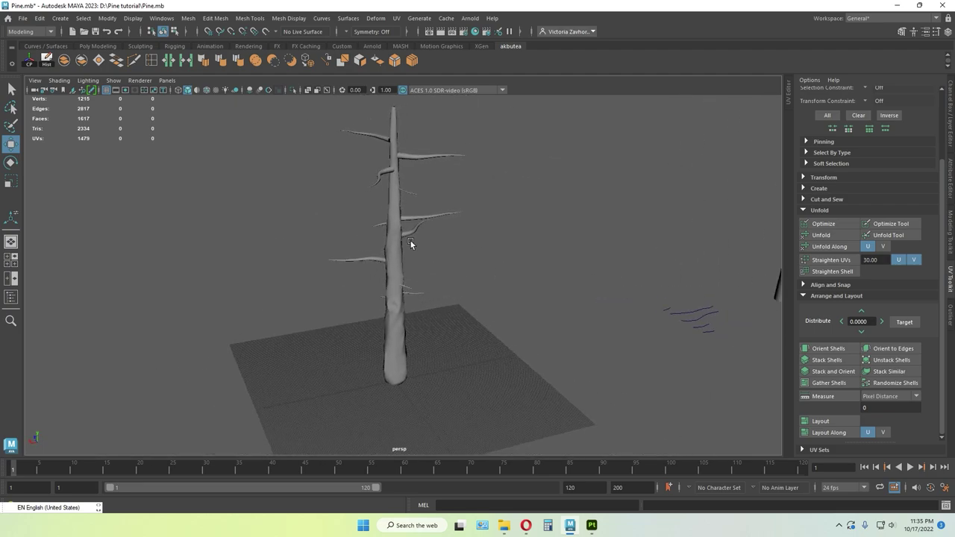
{"action": "left_click", "coordinate": [408, 223]}
{"action": "key", "text": "ctrl+d"}
{"action": "key", "text": "e"}
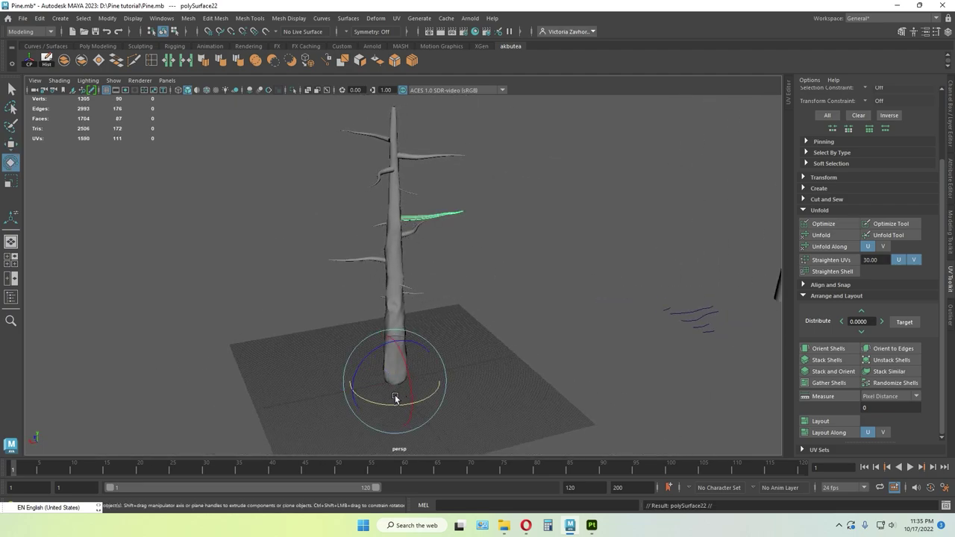
{"action": "left_click_drag", "start_coordinate": [396, 399], "coordinate": [345, 407]}
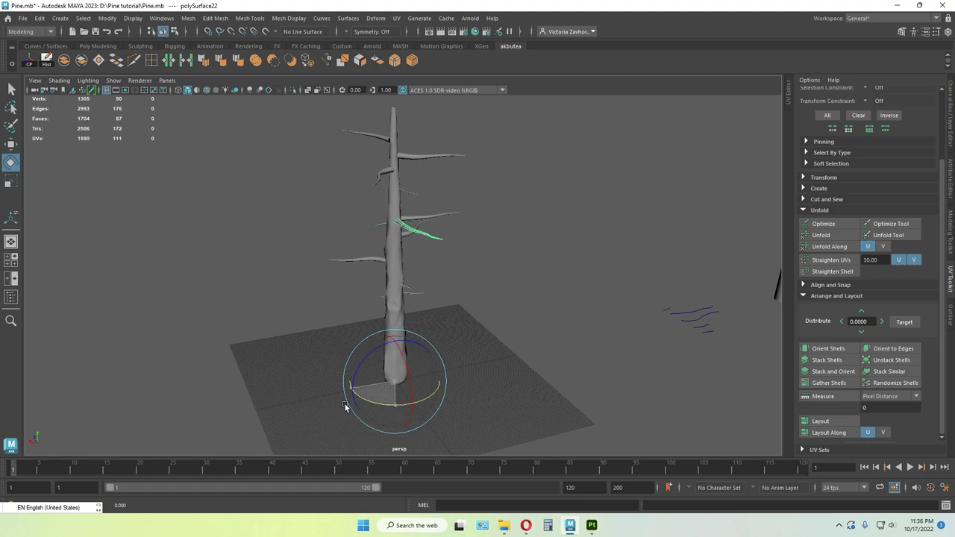
- Move the new long branch copy vertically along the trunk to a free height between the neighbouring branches
{"action": "left_click_drag", "start_coordinate": [349, 360], "coordinate": [375, 342], "text": "alt"}
{"action": "key", "text": "w"}
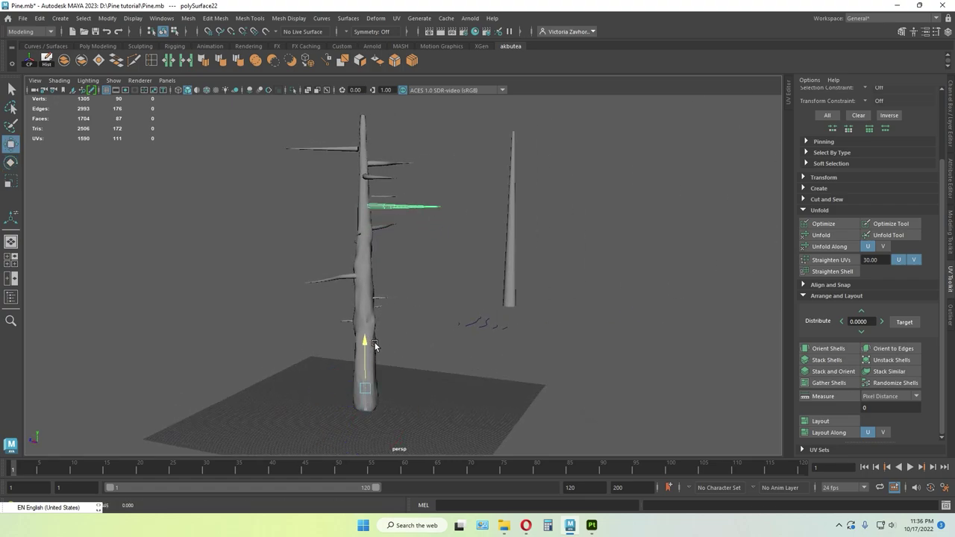
{"action": "left_click_drag", "start_coordinate": [403, 304], "coordinate": [439, 311], "text": "alt"}
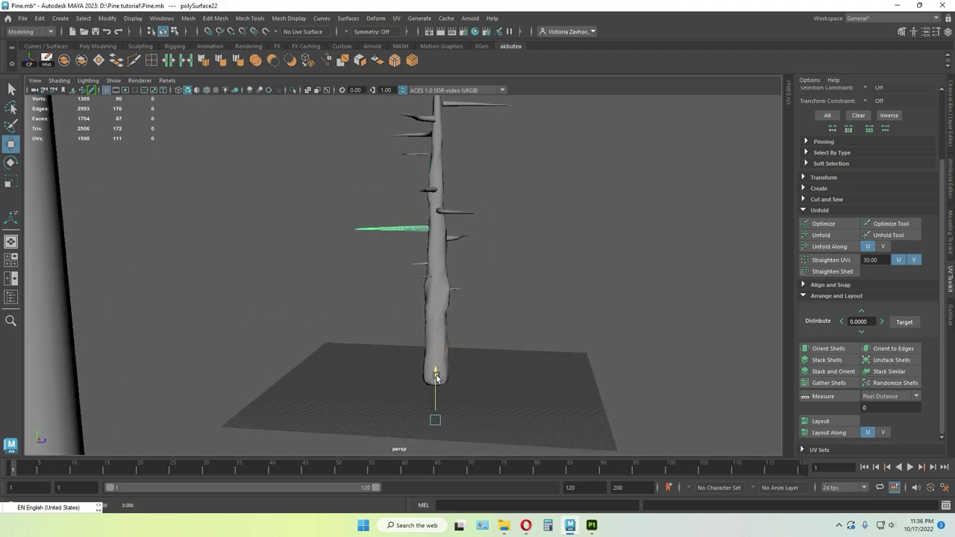
{"action": "left_click_drag", "start_coordinate": [448, 444], "coordinate": [451, 375], "text": "alt"}
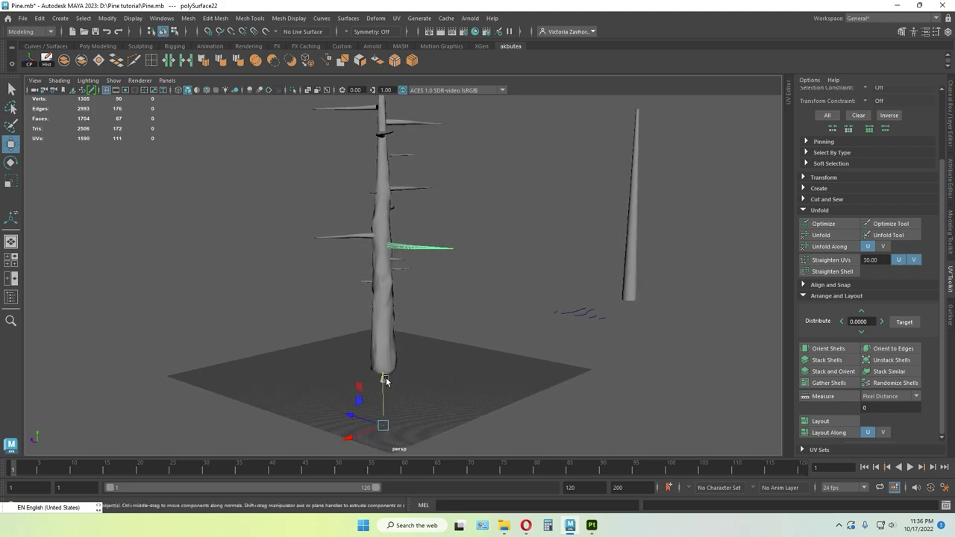
{"action": "left_click_drag", "start_coordinate": [385, 379], "coordinate": [403, 303], "text": "alt"}
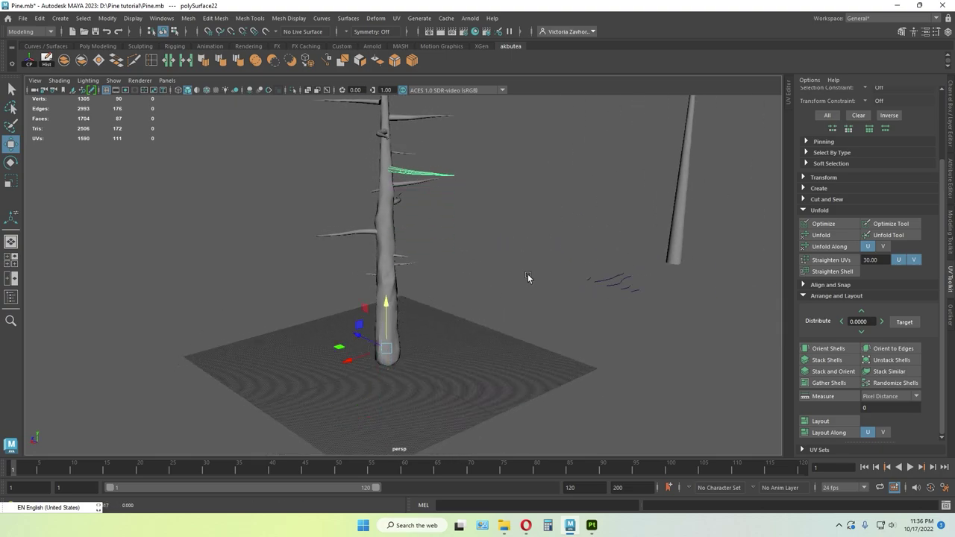
- Rotate the small twig on the middle of the trunk around the trunk to a different side
{"action": "left_click_drag", "start_coordinate": [527, 275], "coordinate": [420, 161], "text": "alt"}
{"action": "key", "text": "e"}
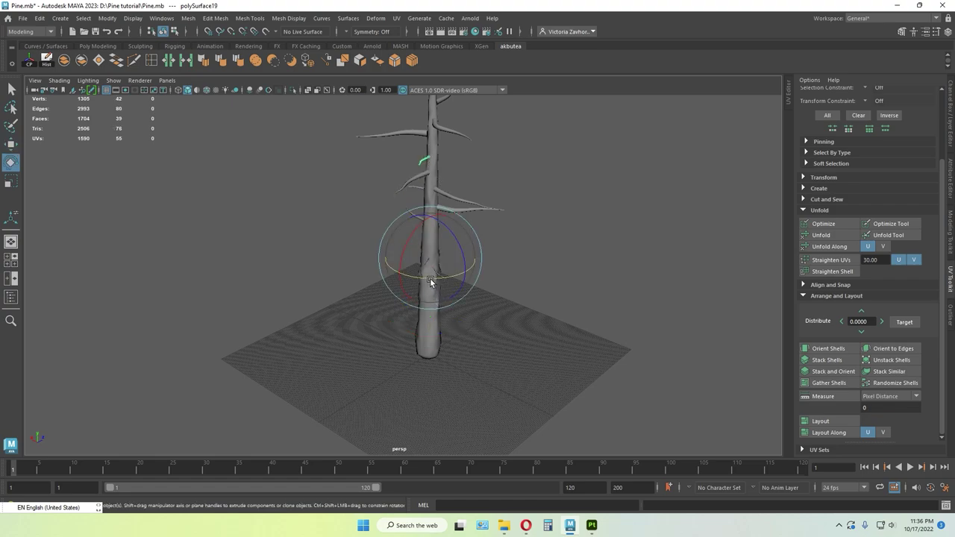
{"action": "left_click_drag", "start_coordinate": [430, 281], "coordinate": [459, 276]}
{"action": "left_click_drag", "start_coordinate": [373, 332], "coordinate": [544, 319], "text": "alt"}
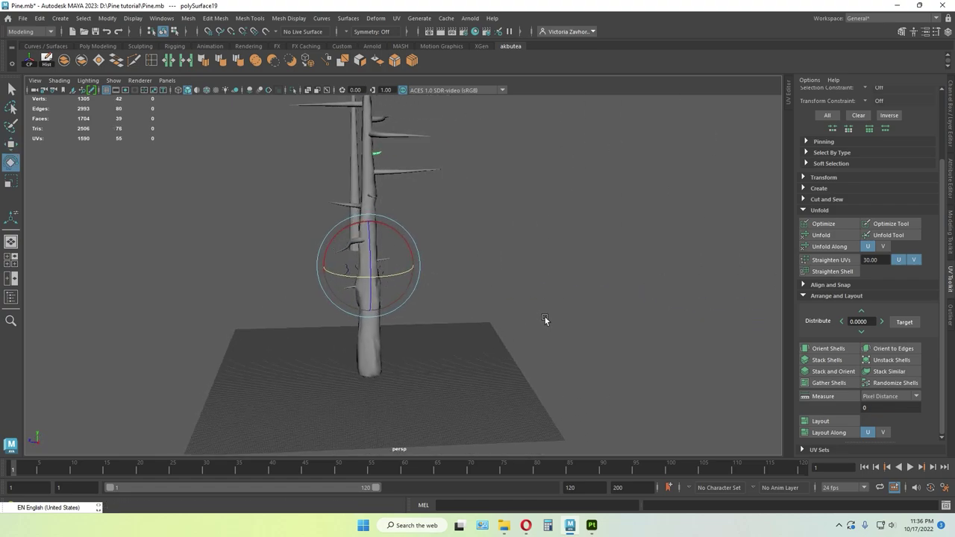
- Duplicate the small low twig and raise the copy to the level of the long branches on the middle trunk
{"action": "left_click_drag", "start_coordinate": [451, 269], "coordinate": [542, 283], "text": "alt"}
{"action": "left_click", "coordinate": [369, 306]}
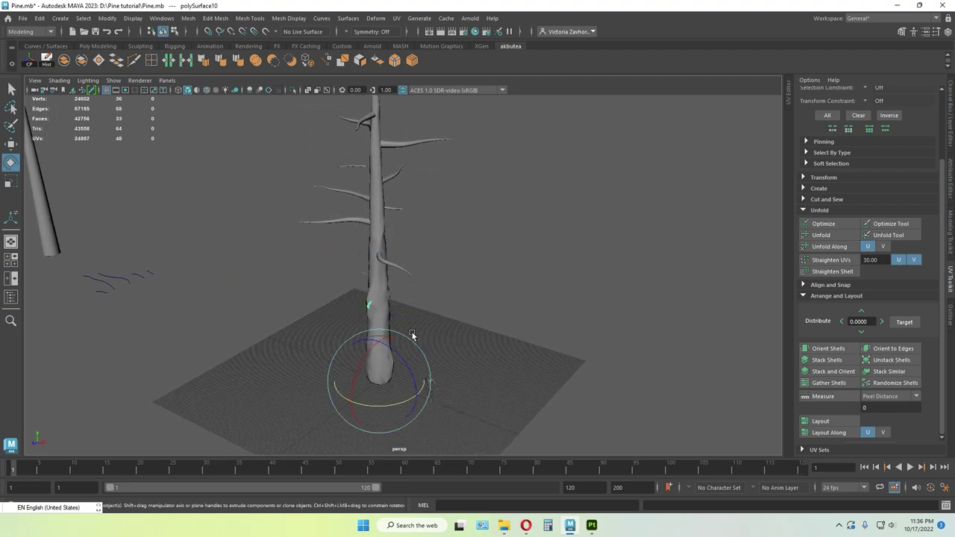
{"action": "key", "text": "w"}
{"action": "left_click_drag", "start_coordinate": [384, 349], "coordinate": [396, 293]}
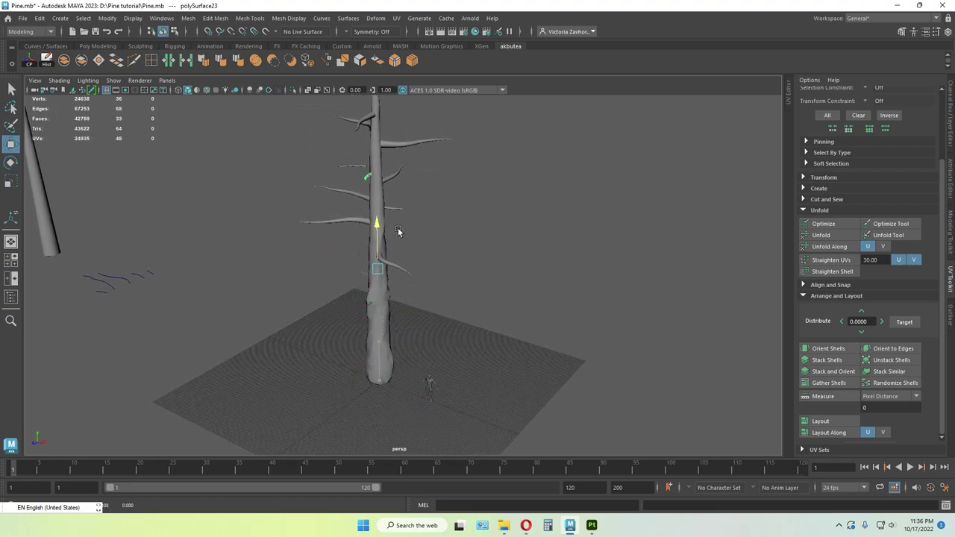
- Add another copy of the small low twig on the lower trunk, rotated around to a different side
{"action": "left_click_drag", "start_coordinate": [433, 249], "coordinate": [377, 296], "text": "alt"}
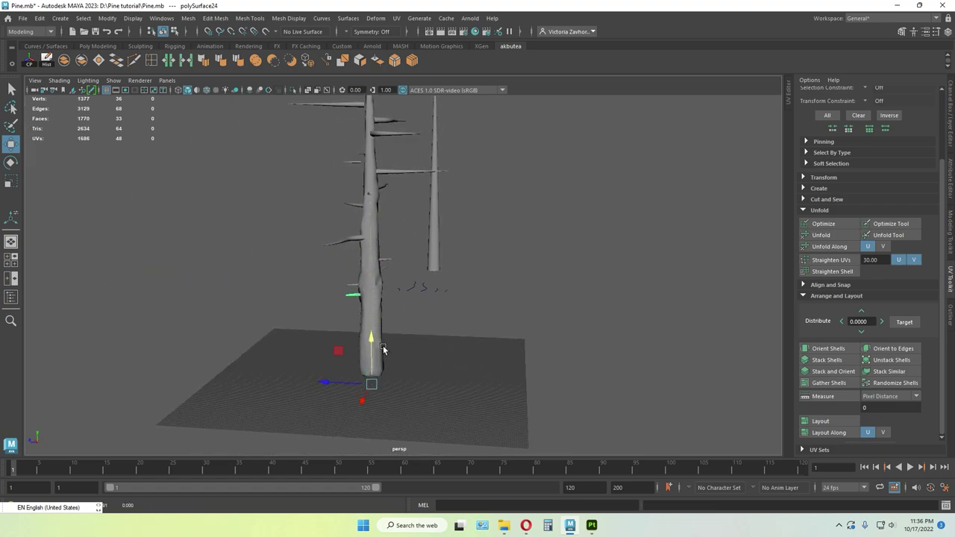
{"action": "key", "text": "e"}
{"action": "left_click_drag", "start_coordinate": [375, 396], "coordinate": [572, 330]}
{"action": "left_click", "coordinate": [484, 361]}
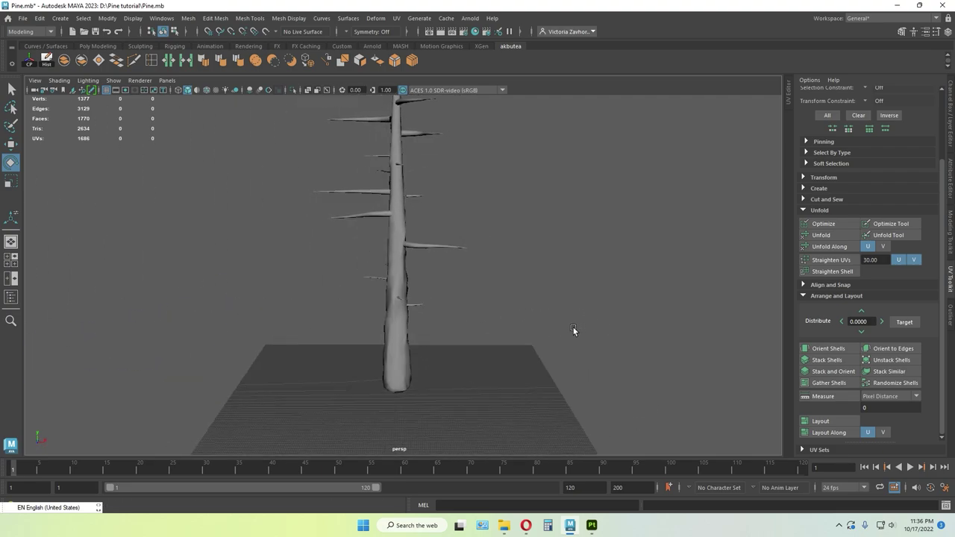
- Duplicate the thin twig on the lower trunk, raise the copy above the middle long branches, and rotate it around the trunk
{"action": "left_click", "coordinate": [378, 277]}
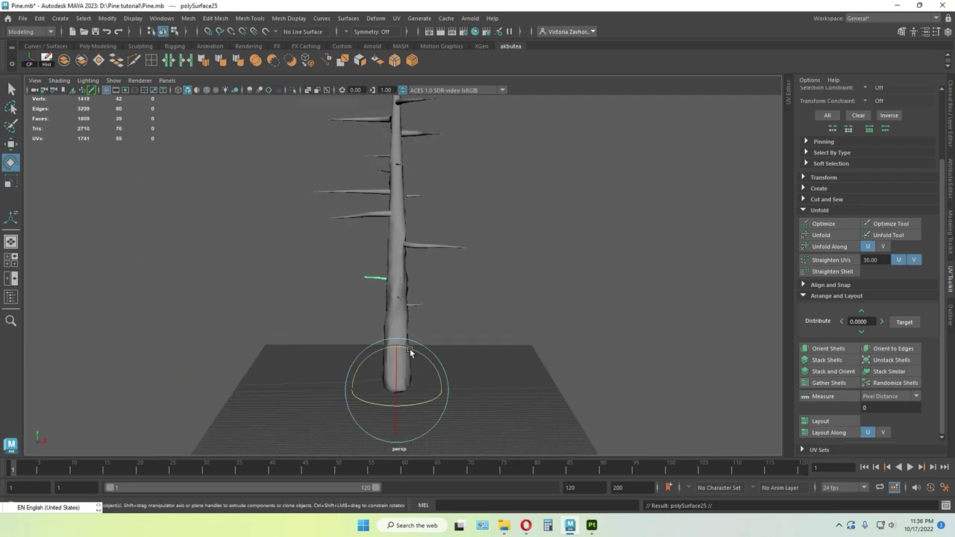
{"action": "key", "text": "w"}
{"action": "left_click_drag", "start_coordinate": [398, 341], "coordinate": [430, 253]}
{"action": "key", "text": "e"}
{"action": "left_click_drag", "start_coordinate": [420, 306], "coordinate": [395, 302]}
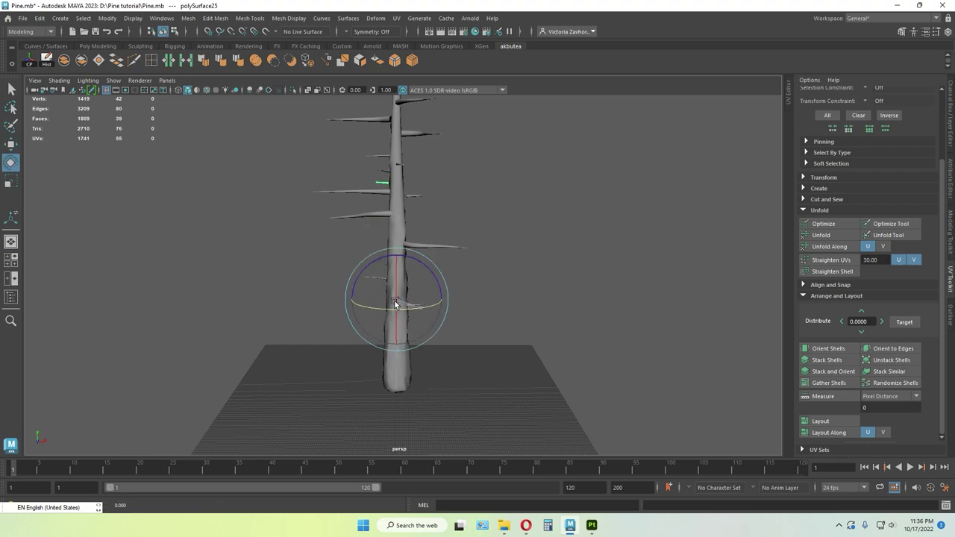
{"action": "left_click", "coordinate": [533, 261]}
- Place another thin twig copy near the tip of the trunk and rotate it around to a free side
{"action": "left_click_drag", "start_coordinate": [532, 260], "coordinate": [501, 279], "text": "alt"}
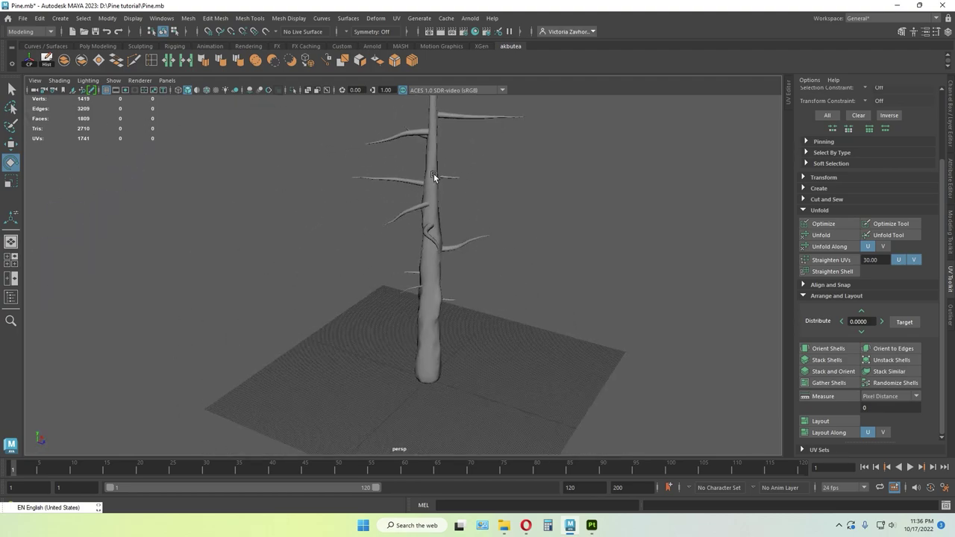
{"action": "left_click", "coordinate": [439, 233]}
{"action": "mouse_move", "coordinate": [439, 233]}
{"action": "left_mouse_down", "text": "alt"}
{"action": "mouse_move", "coordinate": [497, 231]}
{"action": "mouse_move", "coordinate": [425, 160]}
{"action": "mouse_move", "coordinate": [419, 198]}
{"action": "mouse_move", "coordinate": [430, 241]}
{"action": "left_mouse_up", "text": "alt"}
{"action": "key", "text": "ctrl+d"}
{"action": "key", "text": "w"}
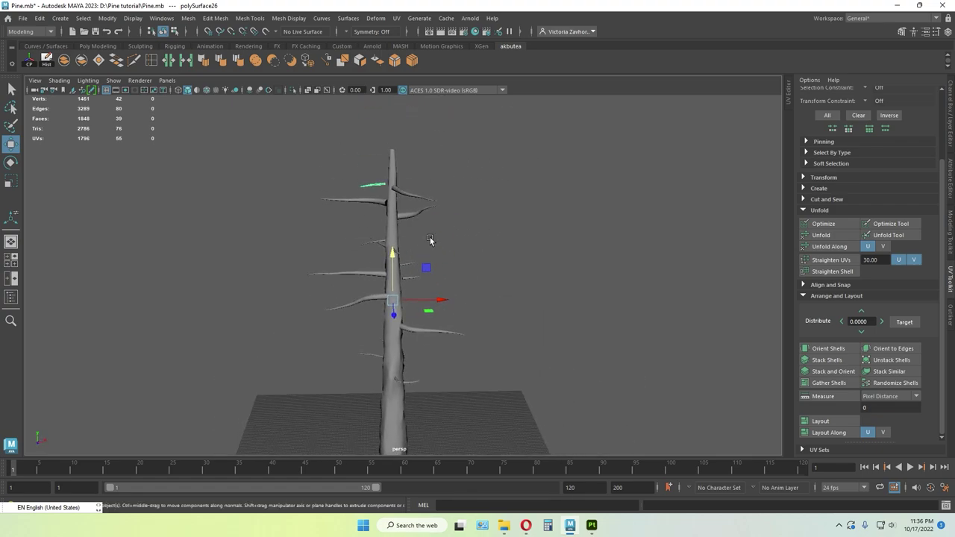
{"action": "key", "text": "e"}
{"action": "left_click_drag", "start_coordinate": [417, 314], "coordinate": [355, 319]}
{"action": "left_click_drag", "start_coordinate": [260, 271], "coordinate": [416, 246], "text": "alt"}
- Select all the branches and twigs without the trunk and center their pivots
{"action": "key", "text": "w"}
{"action": "left_click_drag", "start_coordinate": [548, 235], "coordinate": [463, 296], "text": "alt"}
{"action": "left_click_drag", "start_coordinate": [504, 359], "coordinate": [386, 257]}
{"action": "left_click_drag", "start_coordinate": [486, 278], "coordinate": [431, 302], "text": "alt"}
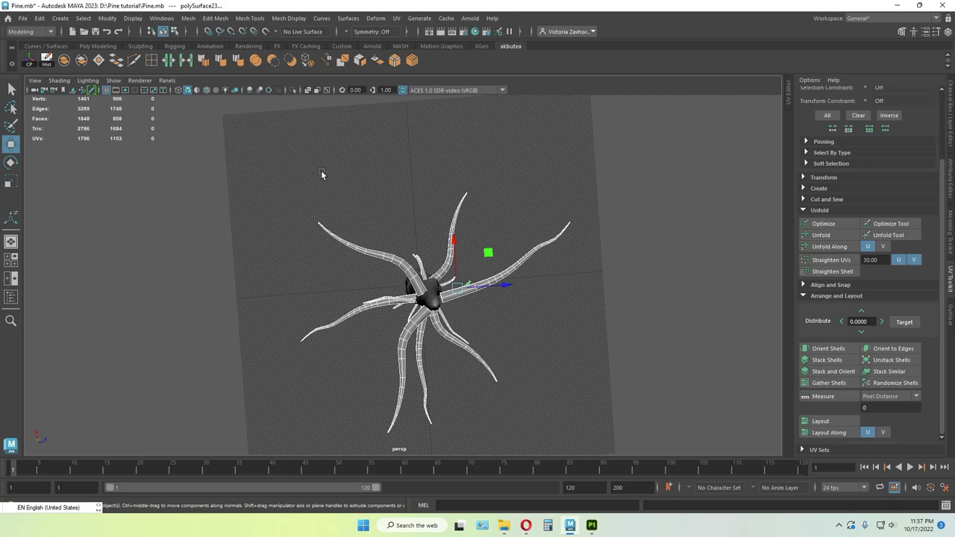
{"action": "left_click_drag", "start_coordinate": [321, 174], "coordinate": [242, 120], "text": "alt"}
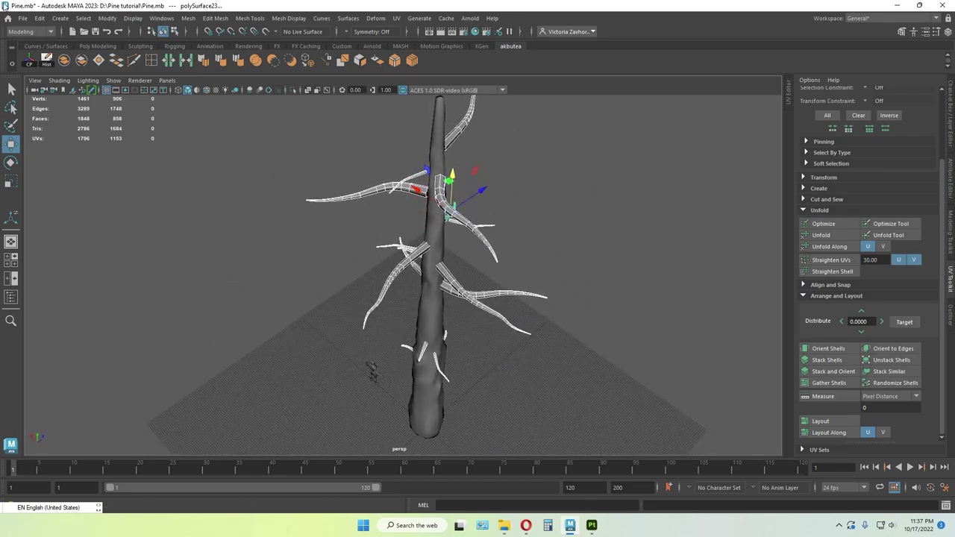
{"action": "left_click", "coordinate": [39, 19]}
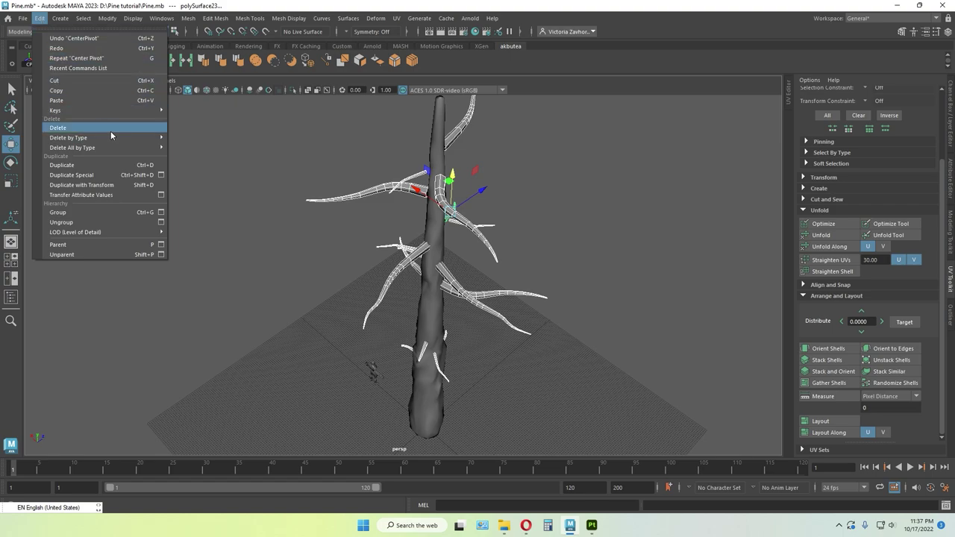
{"action": "mouse_move", "coordinate": [111, 132]}
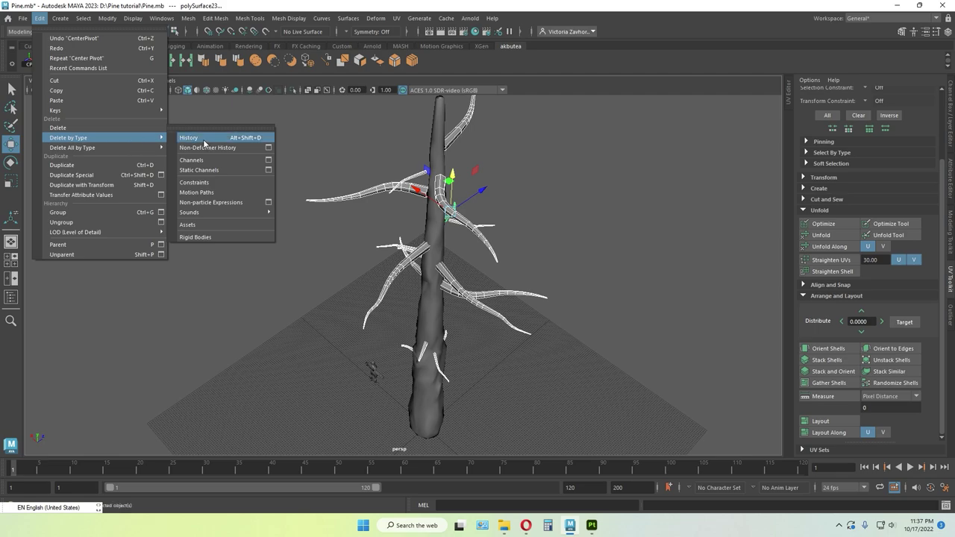
{"action": "mouse_move", "coordinate": [62, 22]}
{"action": "mouse_move", "coordinate": [107, 21]}
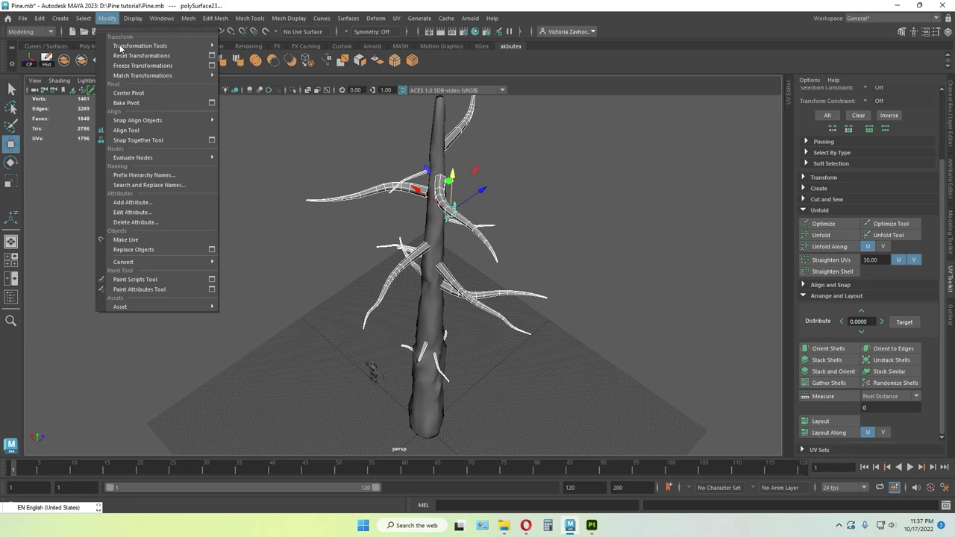
{"action": "mouse_move", "coordinate": [142, 75]}
{"action": "left_click", "coordinate": [138, 98]}
{"action": "left_click_drag", "start_coordinate": [534, 344], "coordinate": [424, 323], "text": "alt"}
{"action": "left_click", "coordinate": [546, 347]}
- Rotate one of the lowest small twigs slightly about its own pivot to vary its angle
{"action": "scroll", "coordinate": [526, 319], "scroll_direction": "down", "scroll_amount": 3}
{"action": "scroll", "coordinate": [455, 358], "scroll_direction": "up", "scroll_amount": 5}
{"action": "middle_click_drag", "start_coordinate": [465, 377], "coordinate": [464, 253], "text": "alt"}
{"action": "left_click_drag", "start_coordinate": [464, 254], "coordinate": [443, 231], "text": "alt"}
{"action": "scroll", "coordinate": [456, 328], "scroll_direction": "up", "scroll_amount": 5}
{"action": "middle_click_drag", "start_coordinate": [461, 347], "coordinate": [461, 244], "text": "alt"}
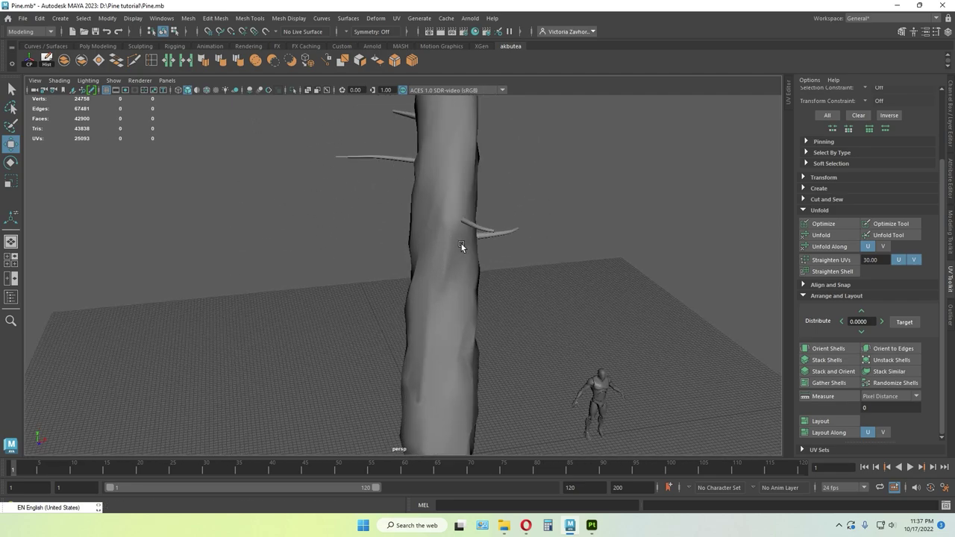
{"action": "left_click_drag", "start_coordinate": [461, 244], "coordinate": [422, 192], "text": "alt"}
{"action": "left_click", "coordinate": [423, 190]}
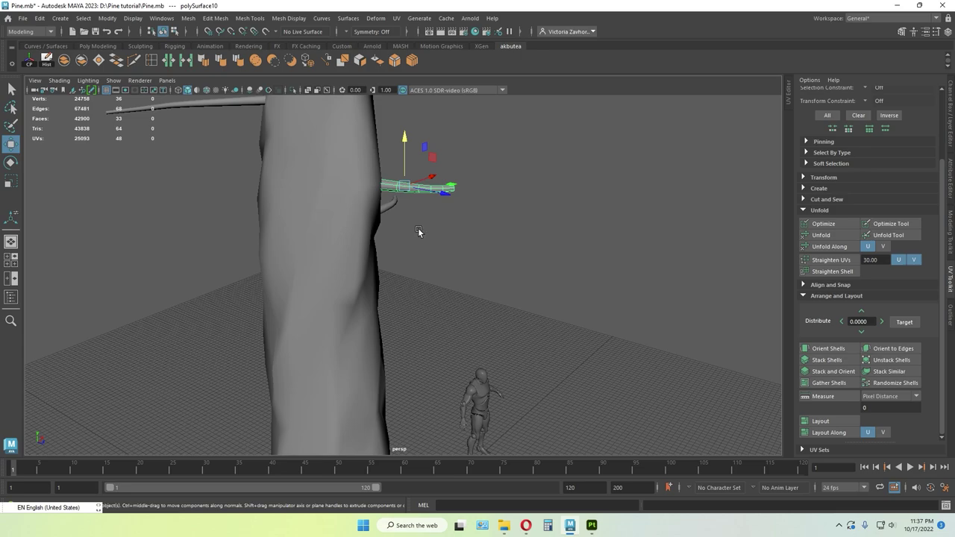
{"action": "left_click_drag", "start_coordinate": [418, 232], "coordinate": [462, 223], "text": "alt"}
{"action": "key", "text": "e"}
{"action": "mouse_move", "coordinate": [510, 294]}
{"action": "left_mouse_down", "text": "alt"}
{"action": "mouse_move", "coordinate": [495, 304]}
{"action": "mouse_move", "coordinate": [518, 298]}
{"action": "left_mouse_up", "text": "alt"}
{"action": "left_click_drag", "start_coordinate": [578, 247], "coordinate": [587, 261]}
{"action": "left_click", "coordinate": [567, 198]}
- Adjust the angle of the short straight twig on the lower trunk about its own pivot
{"action": "left_click_drag", "start_coordinate": [470, 167], "coordinate": [401, 224], "text": "alt"}
{"action": "left_click", "coordinate": [402, 250]}
{"action": "left_click_drag", "start_coordinate": [346, 213], "coordinate": [542, 221]}
{"action": "left_click", "coordinate": [420, 239]}
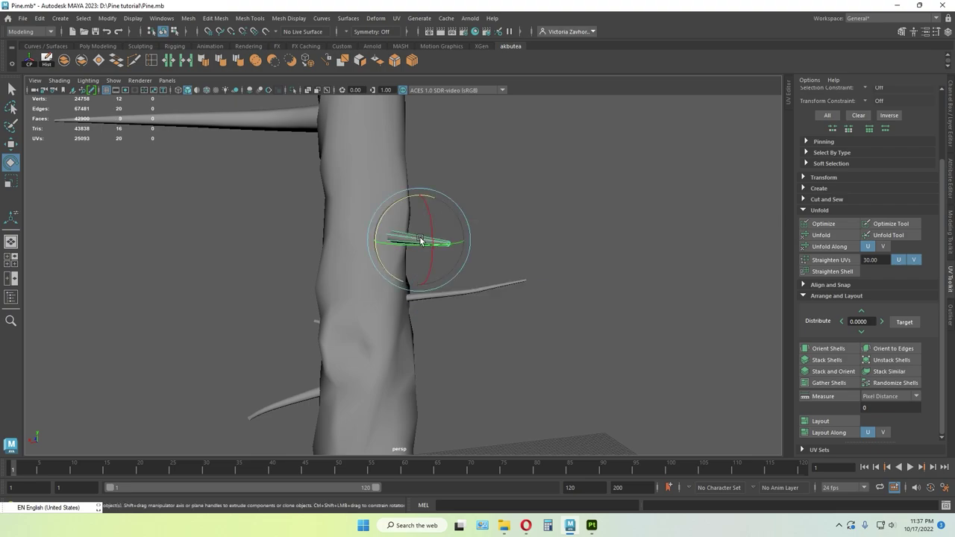
{"action": "left_click_drag", "start_coordinate": [420, 239], "coordinate": [322, 239], "text": "alt"}
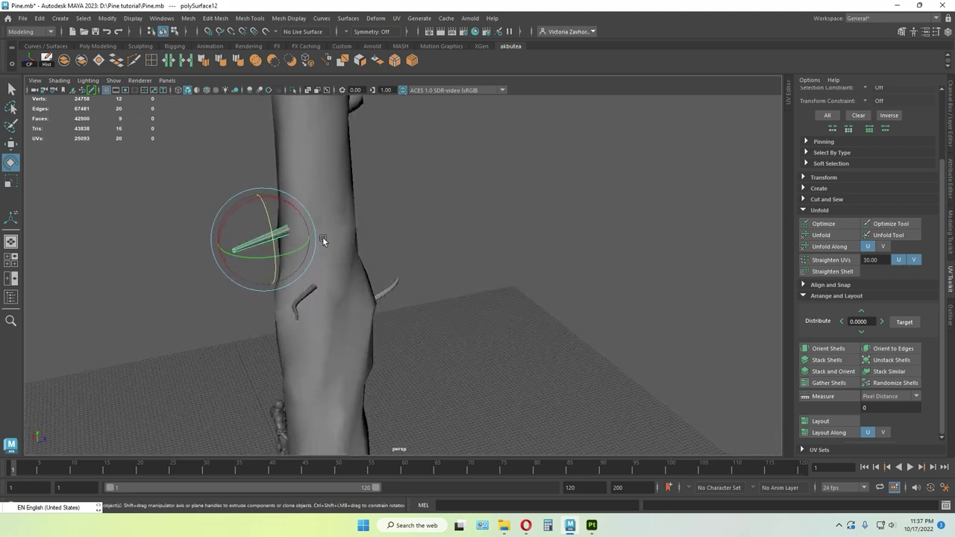
{"action": "left_click", "coordinate": [410, 218]}
- Tilt the lowest long branch about its own pivot so its tip points upward
{"action": "left_click_drag", "start_coordinate": [410, 218], "coordinate": [376, 286], "text": "alt"}
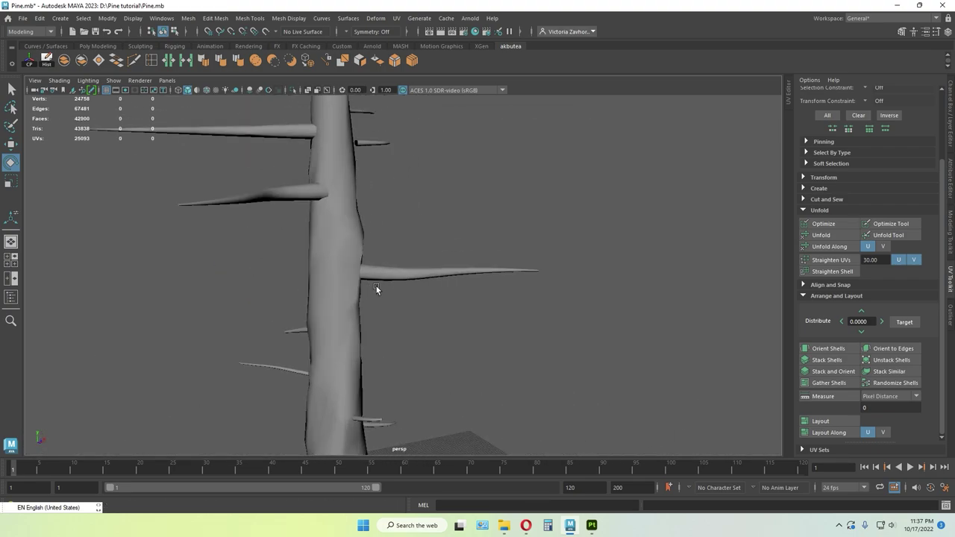
{"action": "left_click", "coordinate": [417, 272]}
{"action": "left_click_drag", "start_coordinate": [426, 237], "coordinate": [503, 302]}
{"action": "left_click", "coordinate": [565, 261]}
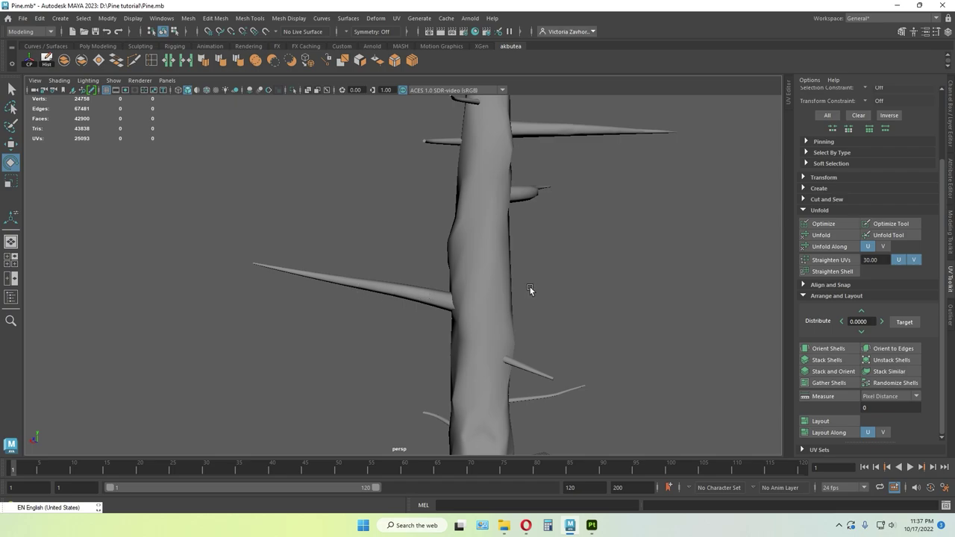
- Tilt the longest branch on the middle trunk so its tip points upward
{"action": "left_click_drag", "start_coordinate": [545, 254], "coordinate": [426, 149], "text": "alt"}
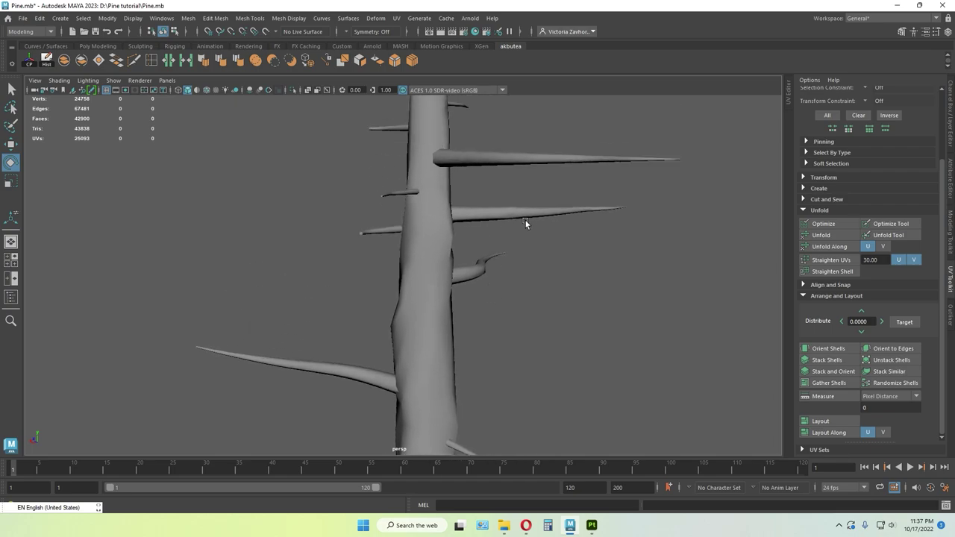
{"action": "left_click_drag", "start_coordinate": [525, 220], "coordinate": [617, 183], "text": "alt"}
{"action": "left_click", "coordinate": [382, 225]}
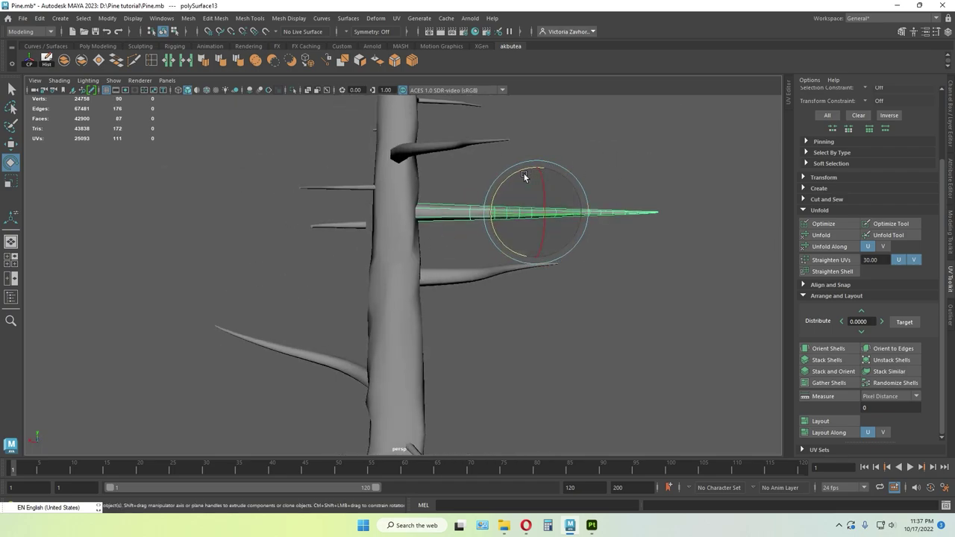
{"action": "left_click_drag", "start_coordinate": [524, 174], "coordinate": [510, 178]}
{"action": "left_click_drag", "start_coordinate": [579, 164], "coordinate": [395, 163], "text": "alt"}
{"action": "left_click", "coordinate": [378, 249]}
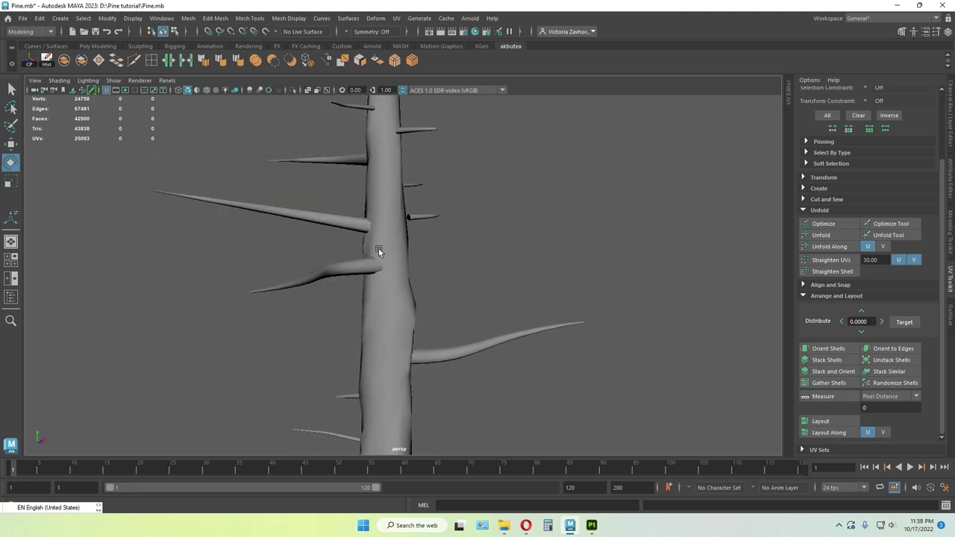
- Tilt the long branch just below the longest one upward and move its base against the trunk
{"action": "left_click_drag", "start_coordinate": [378, 249], "coordinate": [445, 212], "text": "alt"}
{"action": "left_click", "coordinate": [404, 226]}
{"action": "left_click", "coordinate": [376, 268]}
{"action": "left_click_drag", "start_coordinate": [362, 271], "coordinate": [468, 284], "text": "alt"}
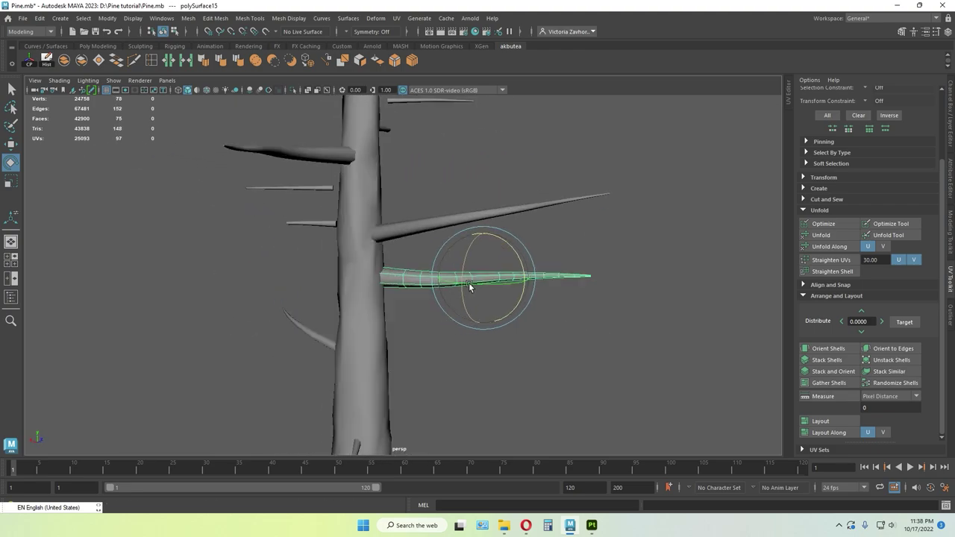
{"action": "left_click_drag", "start_coordinate": [515, 241], "coordinate": [503, 241]}
{"action": "left_click_drag", "start_coordinate": [599, 296], "coordinate": [334, 269], "text": "alt"}
{"action": "key", "text": "w"}
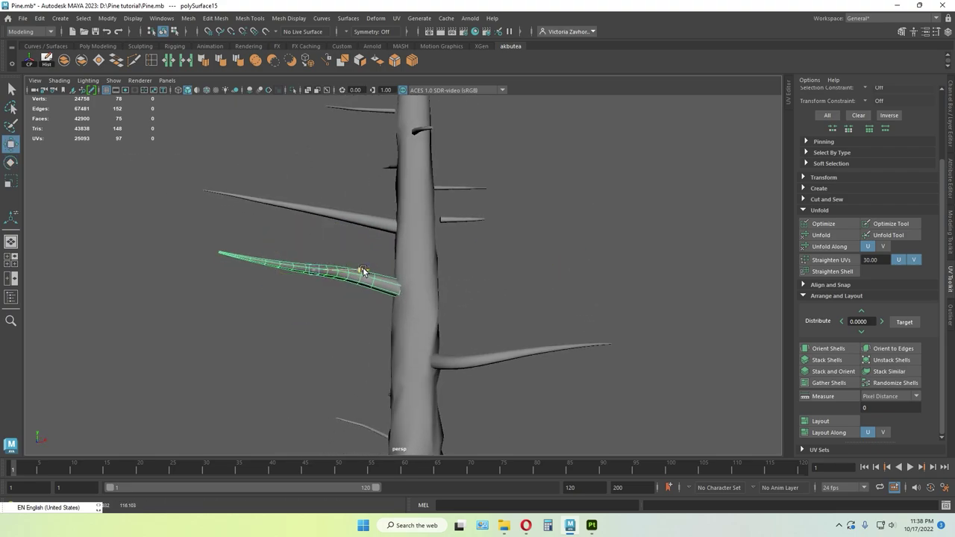
{"action": "left_click", "coordinate": [519, 274]}
{"action": "left_click_drag", "start_coordinate": [440, 273], "coordinate": [564, 300], "text": "alt"}
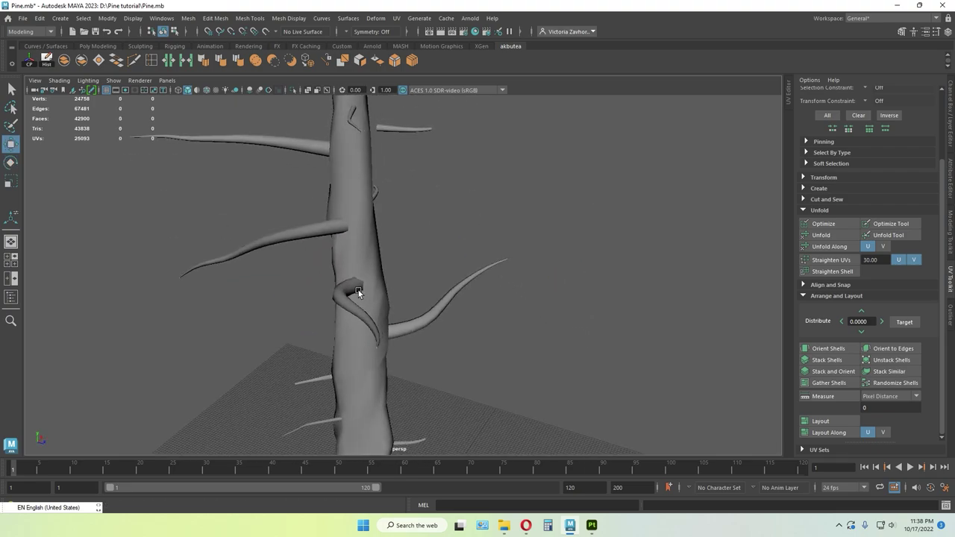
- Turn the bent branch on the front of the lower trunk outward and move its base against the trunk
{"action": "mouse_move", "coordinate": [384, 285]}
{"action": "left_mouse_down", "text": "alt"}
{"action": "mouse_move", "coordinate": [403, 276]}
{"action": "mouse_move", "coordinate": [379, 291]}
{"action": "left_mouse_up", "text": "alt"}
{"action": "left_click", "coordinate": [363, 291]}
{"action": "key", "text": "e"}
{"action": "left_click_drag", "start_coordinate": [358, 330], "coordinate": [382, 329]}
{"action": "key", "text": "w"}
{"action": "key", "text": "e"}
{"action": "key", "text": "w"}
{"action": "middle_click_drag", "start_coordinate": [406, 316], "coordinate": [415, 318]}
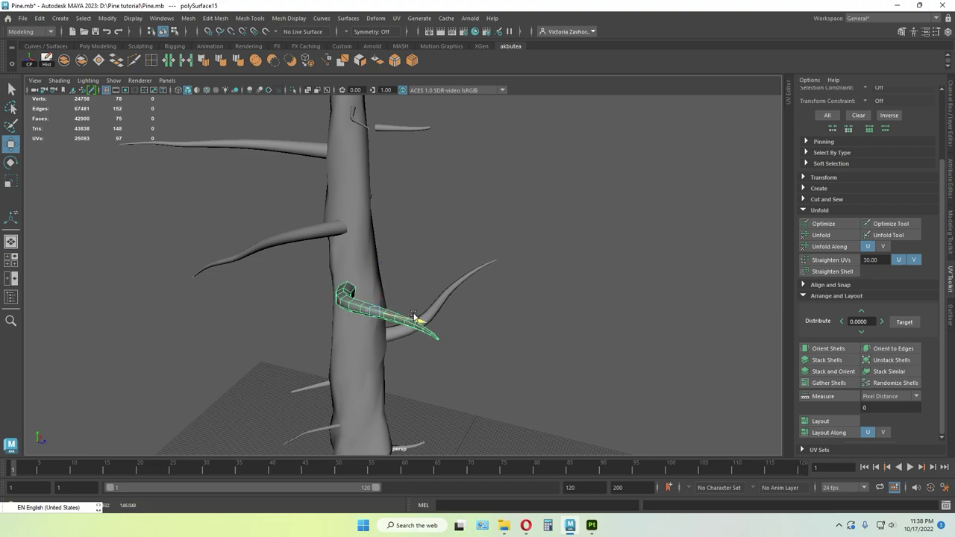
{"action": "left_click_drag", "start_coordinate": [510, 289], "coordinate": [377, 265], "text": "alt"}
{"action": "left_click", "coordinate": [364, 272]}
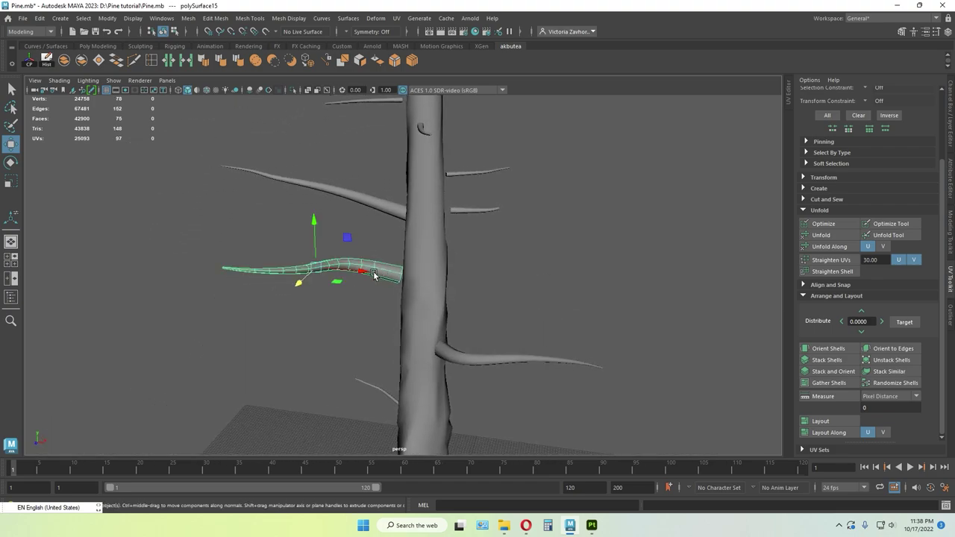
{"action": "left_click", "coordinate": [478, 267]}
- Tilt the straight-looking branch above the two lowest long branches upward and seat its base against the trunk
{"action": "mouse_move", "coordinate": [477, 267]}
{"action": "left_mouse_down", "text": "alt"}
{"action": "mouse_move", "coordinate": [478, 298]}
{"action": "mouse_move", "coordinate": [462, 245]}
{"action": "mouse_move", "coordinate": [464, 276]}
{"action": "left_mouse_up", "text": "alt"}
{"action": "middle_click_drag", "start_coordinate": [465, 276], "coordinate": [492, 305], "text": "alt"}
{"action": "left_click", "coordinate": [428, 290]}
{"action": "key", "text": "e"}
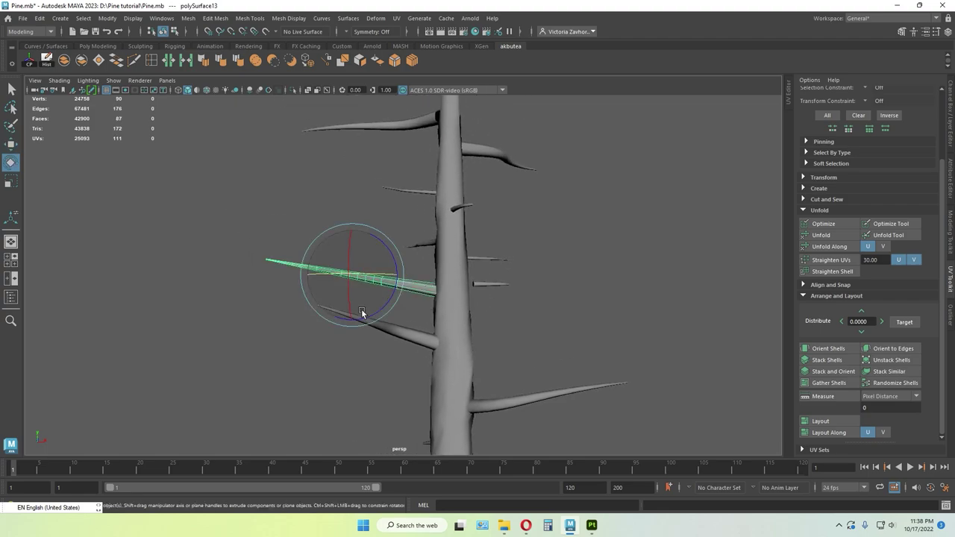
{"action": "left_click_drag", "start_coordinate": [385, 306], "coordinate": [379, 311]}
{"action": "key", "text": "w"}
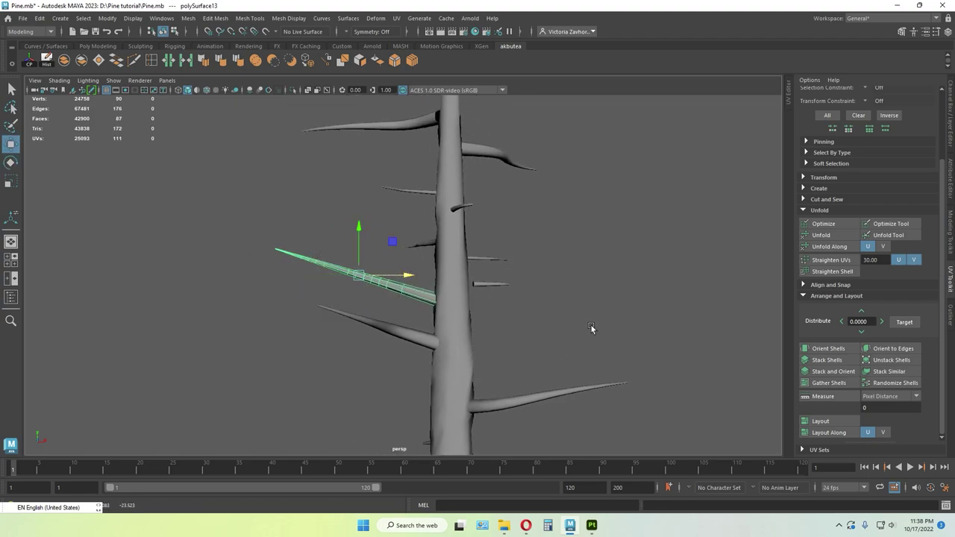
{"action": "left_click", "coordinate": [590, 325]}
- Tilt the short detached twig below the other horizontal twig on the middle trunk about its own pivot
{"action": "left_click_drag", "start_coordinate": [591, 325], "coordinate": [451, 305], "text": "alt"}
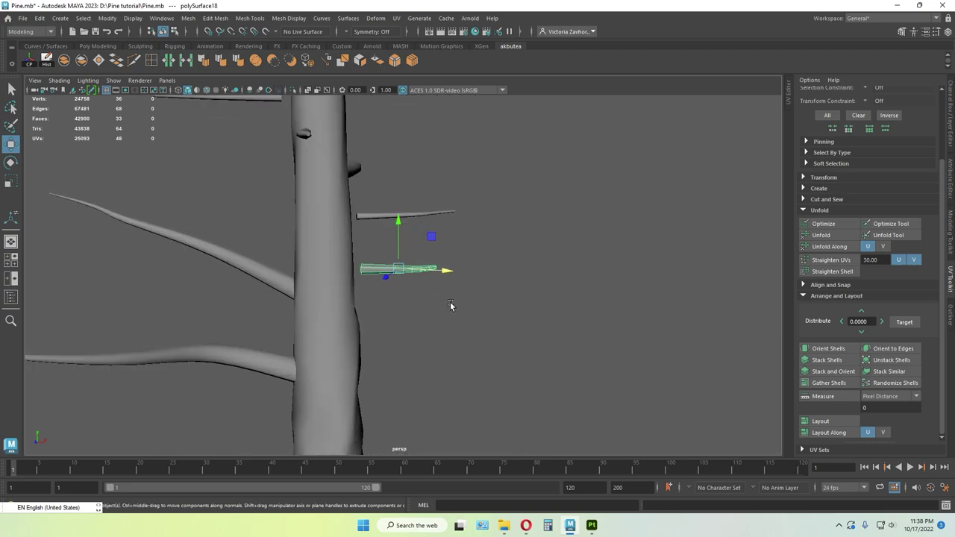
{"action": "mouse_move", "coordinate": [433, 273]}
{"action": "left_mouse_down", "text": "alt"}
{"action": "mouse_move", "coordinate": [401, 262]}
{"action": "mouse_move", "coordinate": [428, 272]}
{"action": "left_mouse_up", "text": "alt"}
{"action": "key", "text": "e"}
{"action": "left_click", "coordinate": [514, 335]}
- Tilt the thin twig below the long horizontal branch so its tip points downward and move its base against the trunk
{"action": "left_click_drag", "start_coordinate": [514, 335], "coordinate": [399, 313], "text": "alt"}
{"action": "left_click", "coordinate": [480, 245]}
{"action": "left_click_drag", "start_coordinate": [522, 241], "coordinate": [567, 258]}
{"action": "key", "text": "w"}
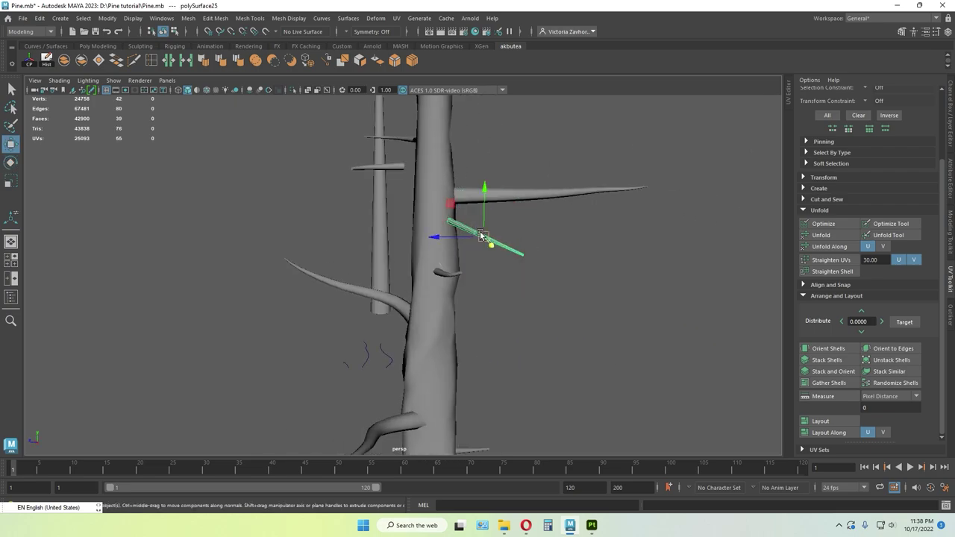
{"action": "left_click_drag", "start_coordinate": [463, 238], "coordinate": [488, 265]}
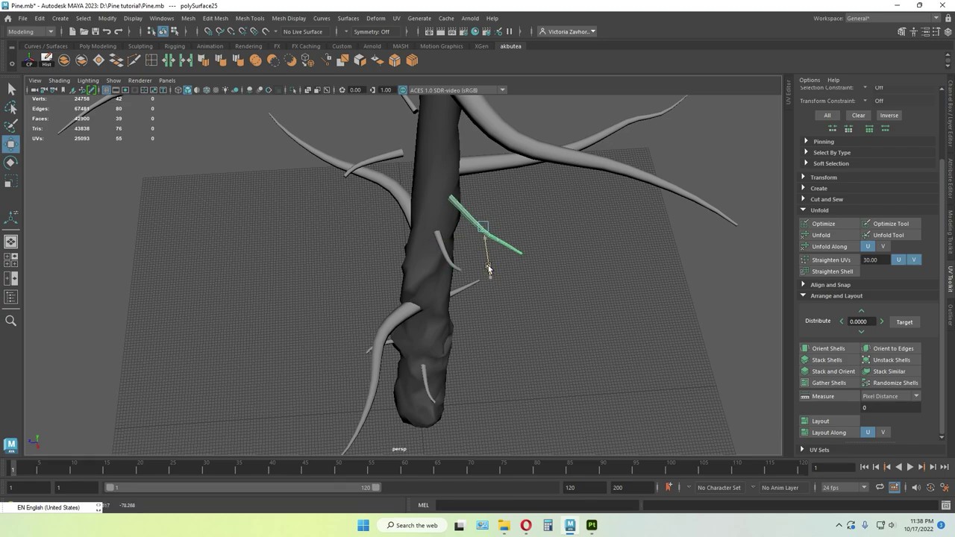
{"action": "left_click", "coordinate": [555, 290]}
- Rotate and scale the long branch just above the downward-tilted twig, and move its base to the trunk
{"action": "left_click_drag", "start_coordinate": [554, 291], "coordinate": [592, 215], "text": "alt"}
{"action": "left_click", "coordinate": [502, 219]}
{"action": "key", "text": "e"}
{"action": "key", "text": "r"}
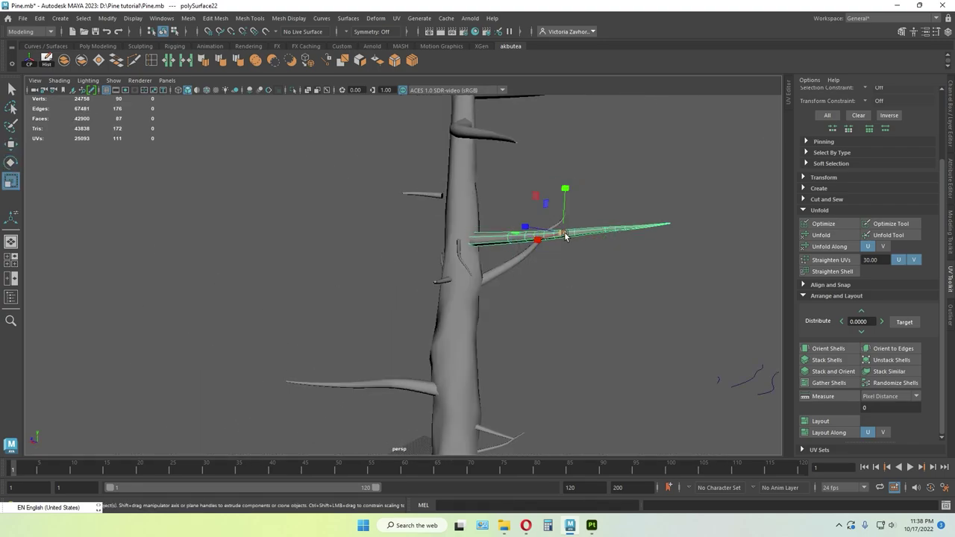
{"action": "mouse_move", "coordinate": [543, 239]}
{"action": "left_mouse_down", "text": "alt"}
{"action": "mouse_move", "coordinate": [524, 236]}
{"action": "mouse_move", "coordinate": [543, 234]}
{"action": "left_mouse_up", "text": "alt"}
{"action": "key", "text": "w"}
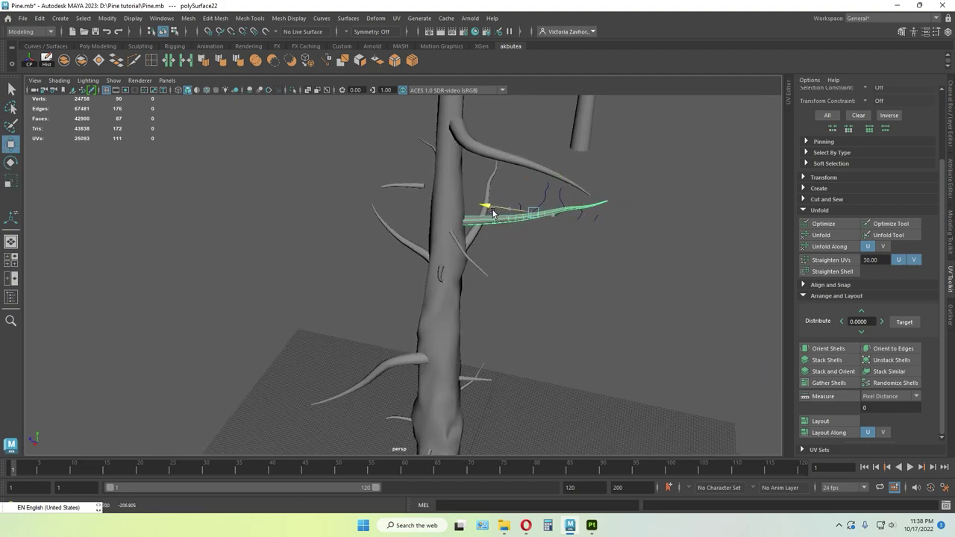
{"action": "left_click", "coordinate": [560, 289]}
- Tilt the thin twig above the mid-trunk branches so its tip points upward and attach its base to the trunk
{"action": "scroll", "coordinate": [560, 289], "scroll_direction": "down", "scroll_amount": 4}
{"action": "left_click_drag", "start_coordinate": [560, 288], "coordinate": [397, 184], "text": "alt"}
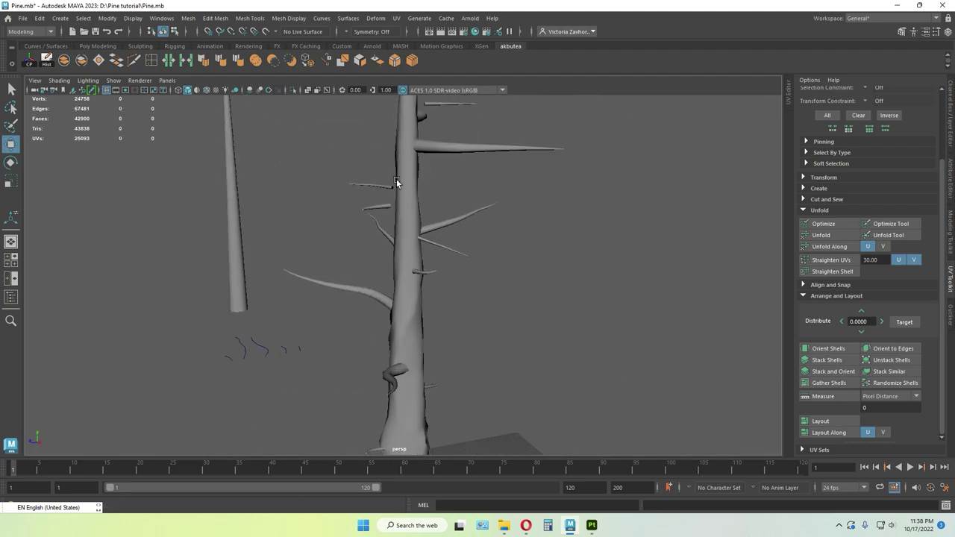
{"action": "middle_click_drag", "start_coordinate": [396, 184], "coordinate": [401, 261], "text": "alt"}
{"action": "scroll", "coordinate": [401, 261], "scroll_direction": "up", "scroll_amount": 4}
{"action": "left_click_drag", "start_coordinate": [401, 263], "coordinate": [363, 227], "text": "alt"}
{"action": "key", "text": "e"}
{"action": "key", "text": "w"}
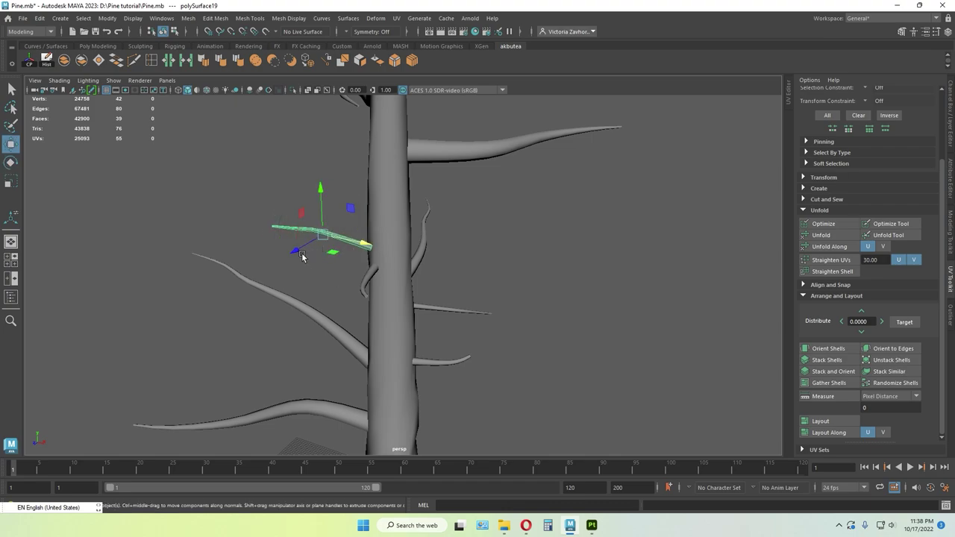
{"action": "left_click_drag", "start_coordinate": [303, 256], "coordinate": [311, 247]}
{"action": "left_click", "coordinate": [442, 255]}
- Tilt the short twig below the upward-pointing thin twig downward, scale it, and move its base into the trunk
{"action": "scroll", "coordinate": [442, 255], "scroll_direction": "down", "scroll_amount": 3}
{"action": "left_click_drag", "start_coordinate": [442, 255], "coordinate": [424, 277], "text": "alt"}
{"action": "scroll", "coordinate": [396, 265], "scroll_direction": "up", "scroll_amount": 3}
{"action": "left_click", "coordinate": [370, 276]}
{"action": "key", "text": "e"}
{"action": "key", "text": "r"}
{"action": "key", "text": "w"}
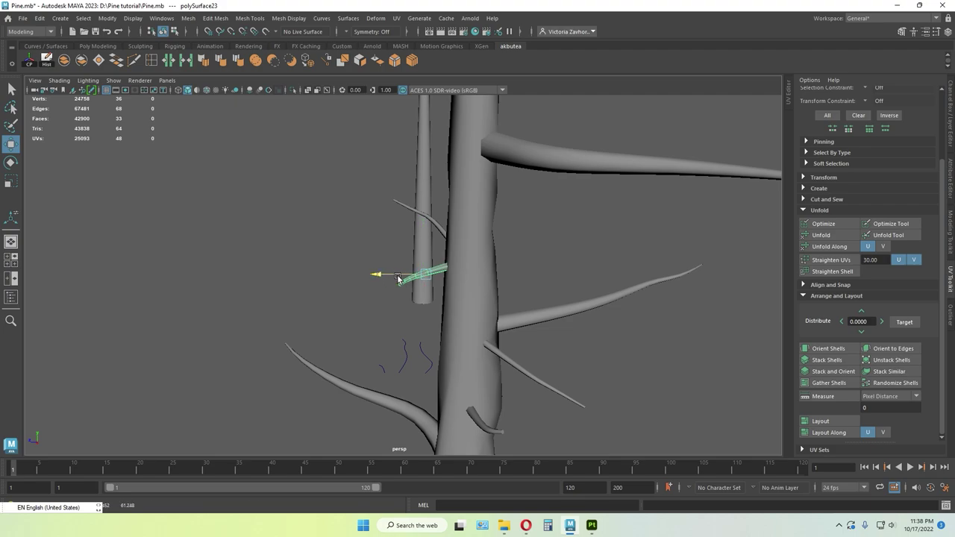
{"action": "key", "text": "r"}
{"action": "key", "text": "w"}
{"action": "left_click_drag", "start_coordinate": [416, 274], "coordinate": [403, 276]}
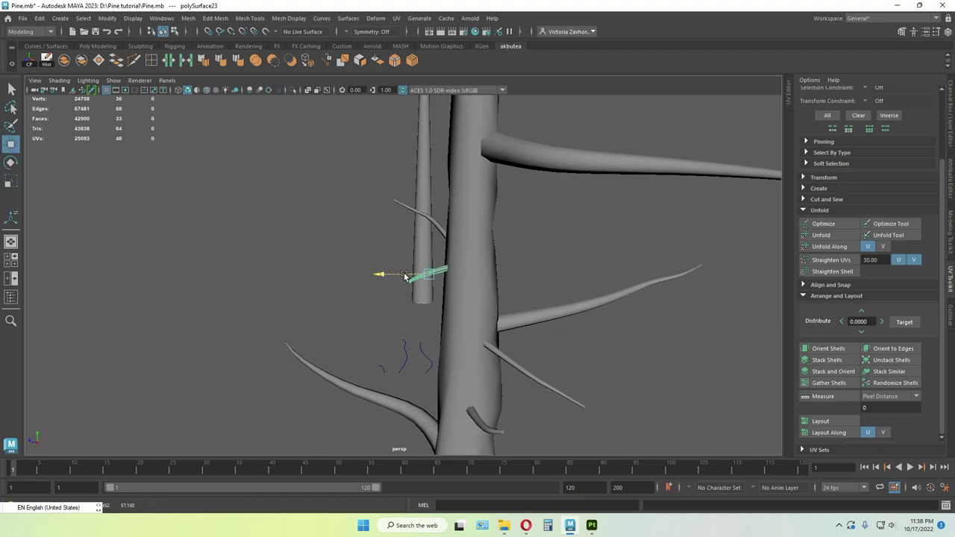
{"action": "left_click", "coordinate": [548, 276]}
- Adjust the size of the small twig on the lowest part of the trunk
{"action": "right_click_drag", "start_coordinate": [548, 276], "coordinate": [516, 349], "text": "alt"}
{"action": "middle_click_drag", "start_coordinate": [515, 349], "coordinate": [552, 170], "text": "alt"}
{"action": "middle_click_drag", "start_coordinate": [519, 291], "coordinate": [520, 179], "text": "alt"}
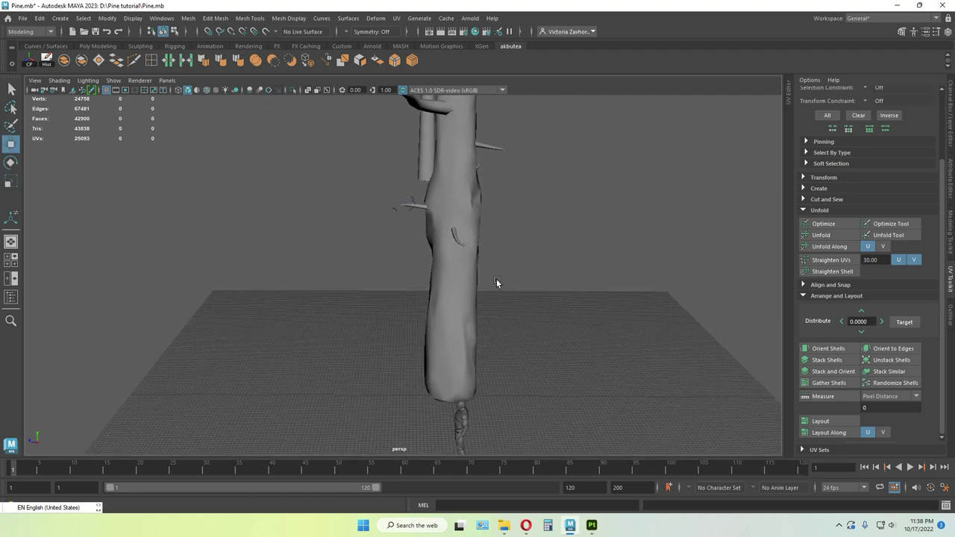
{"action": "right_click_drag", "start_coordinate": [496, 278], "coordinate": [578, 200], "text": "alt"}
{"action": "left_click_drag", "start_coordinate": [577, 201], "coordinate": [483, 260], "text": "alt"}
{"action": "left_click", "coordinate": [476, 264]}
{"action": "key", "text": "r"}
{"action": "left_click", "coordinate": [491, 329]}
- Adjust the size of the short straight twig above the lowest twigs and move it against the trunk
{"action": "right_click_drag", "start_coordinate": [524, 277], "coordinate": [470, 351], "text": "alt"}
{"action": "left_click_drag", "start_coordinate": [611, 276], "coordinate": [477, 291], "text": "alt"}
{"action": "right_click_drag", "start_coordinate": [477, 291], "coordinate": [427, 274], "text": "alt"}
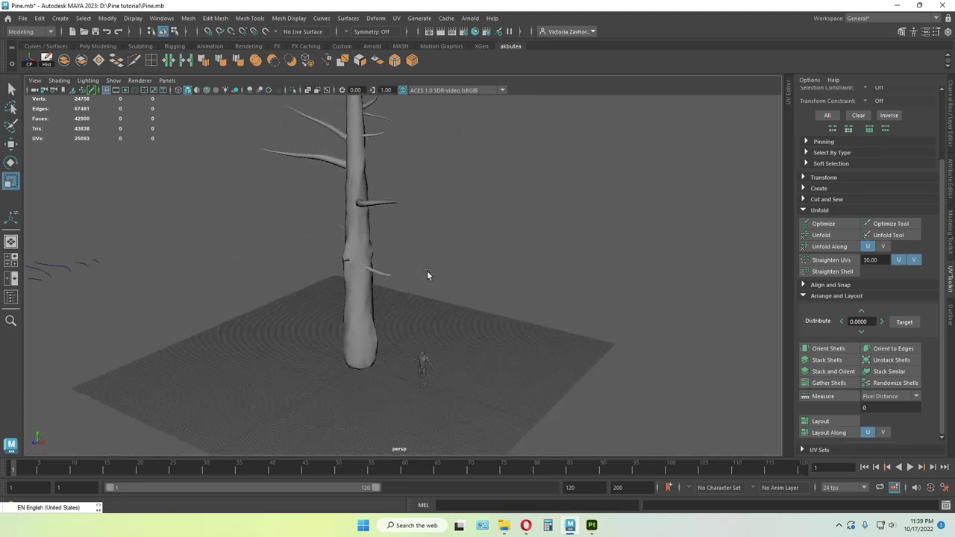
{"action": "scroll", "coordinate": [427, 270], "scroll_direction": "up", "scroll_amount": 3}
{"action": "left_click_drag", "start_coordinate": [427, 270], "coordinate": [350, 249], "text": "alt"}
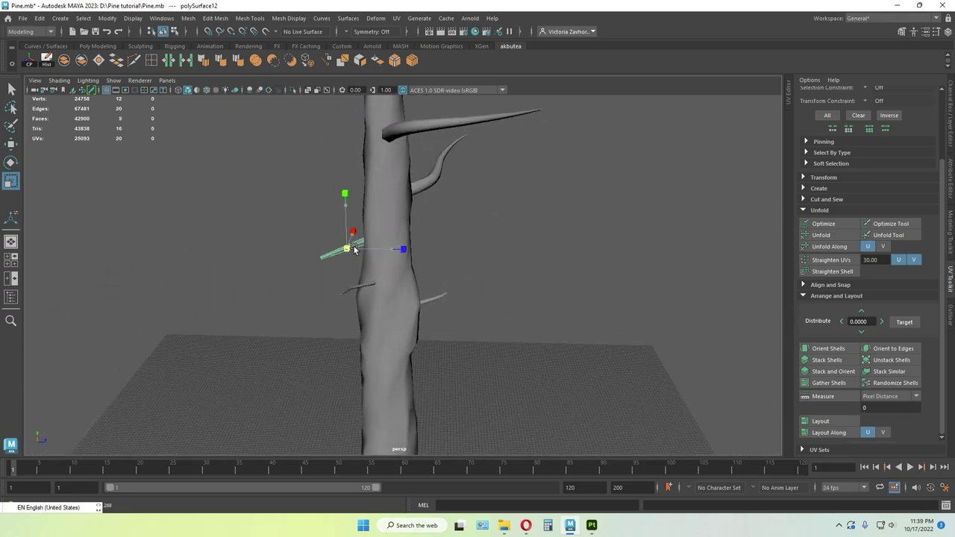
{"action": "key", "text": "w"}
{"action": "left_click", "coordinate": [499, 266]}
- Rotate the long curved branch on the upper trunk, move its base against the trunk, and tilt its tip upward
{"action": "left_click_drag", "start_coordinate": [499, 266], "coordinate": [423, 293], "text": "alt"}
{"action": "left_click", "coordinate": [377, 224]}
{"action": "key", "text": "e"}
{"action": "key", "text": "r"}
{"action": "key", "text": "e"}
{"action": "key", "text": "w"}
{"action": "left_click_drag", "start_coordinate": [462, 413], "coordinate": [456, 402]}
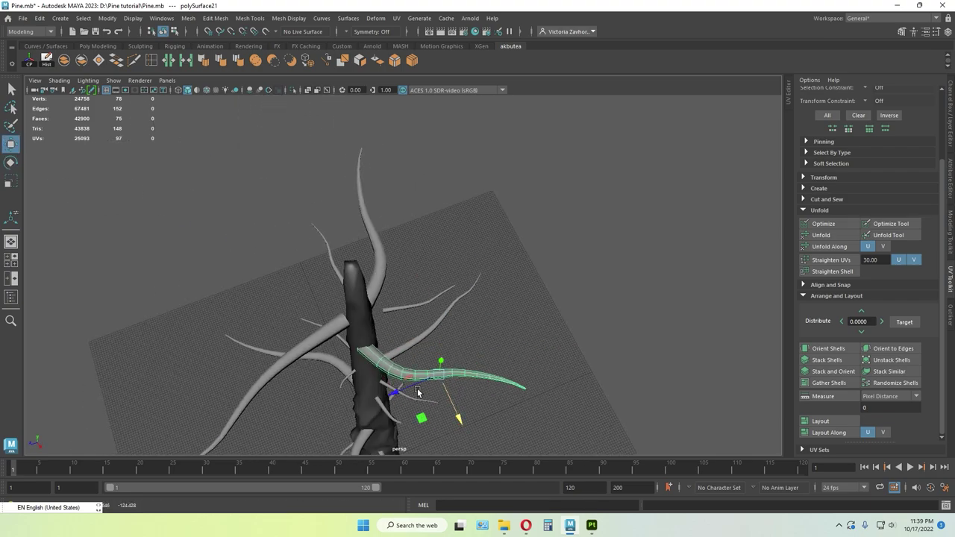
{"action": "left_click_drag", "start_coordinate": [402, 390], "coordinate": [492, 203]}
{"action": "key", "text": "e"}
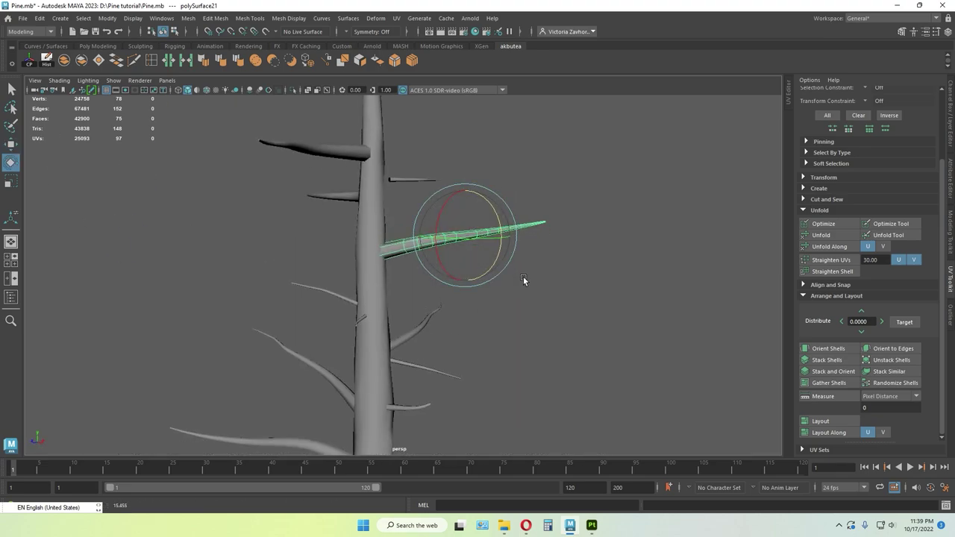
{"action": "left_click", "coordinate": [523, 276]}
- Roll the long curved upper branch about its own pivot to change the direction of its bend
{"action": "scroll", "coordinate": [527, 276], "scroll_direction": "down", "scroll_amount": 3}
{"action": "left_click_drag", "start_coordinate": [529, 276], "coordinate": [400, 395], "text": "alt"}
{"action": "left_click", "coordinate": [438, 321]}
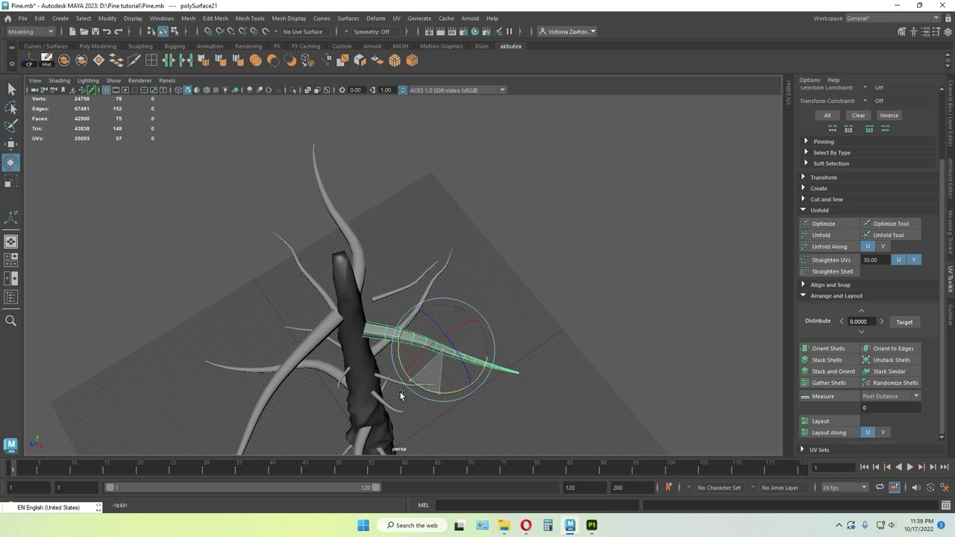
{"action": "left_click", "coordinate": [553, 364]}
- Turn the drooping long upper branch to a new direction around the trunk and move its base against the bark
{"action": "left_click_drag", "start_coordinate": [552, 364], "coordinate": [491, 314], "text": "alt"}
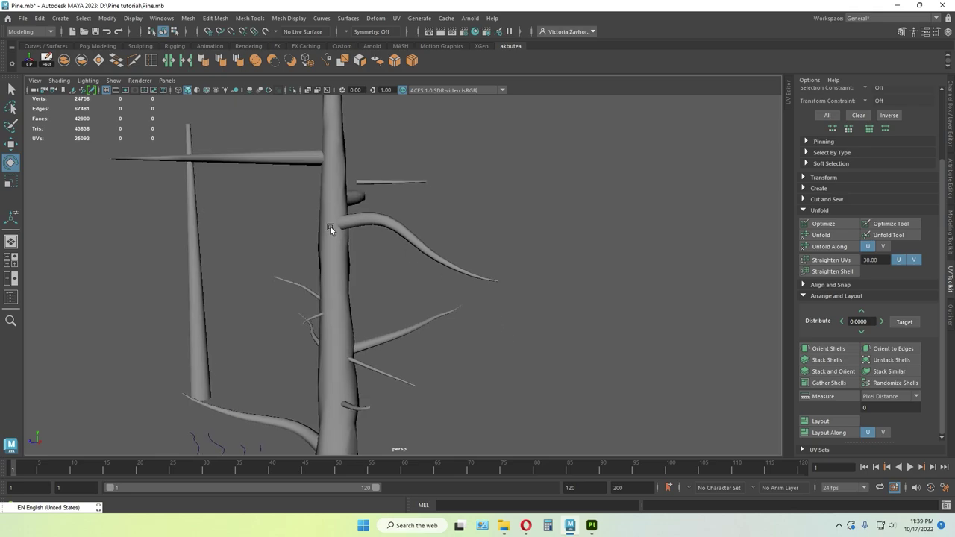
{"action": "left_click", "coordinate": [400, 231]}
{"action": "left_click_drag", "start_coordinate": [531, 221], "coordinate": [374, 301], "text": "alt"}
{"action": "left_click_drag", "start_coordinate": [401, 376], "coordinate": [382, 361]}
{"action": "key", "text": "w"}
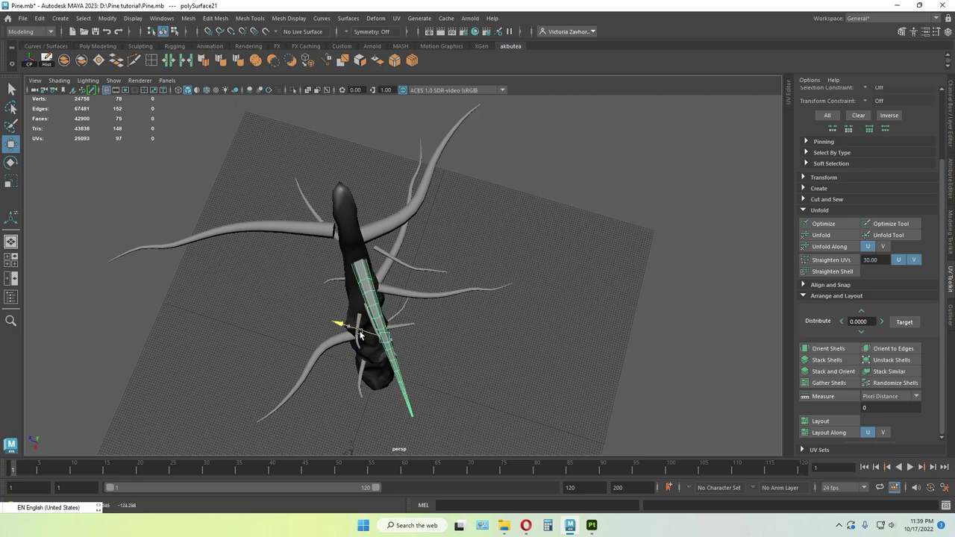
{"action": "left_click", "coordinate": [449, 351]}
- Rotate and scale the detached long branch near the treetop, and move its base over to the trunk
{"action": "left_click_drag", "start_coordinate": [449, 351], "coordinate": [401, 257], "text": "alt"}
{"action": "left_click", "coordinate": [403, 258]}
{"action": "key", "text": "e"}
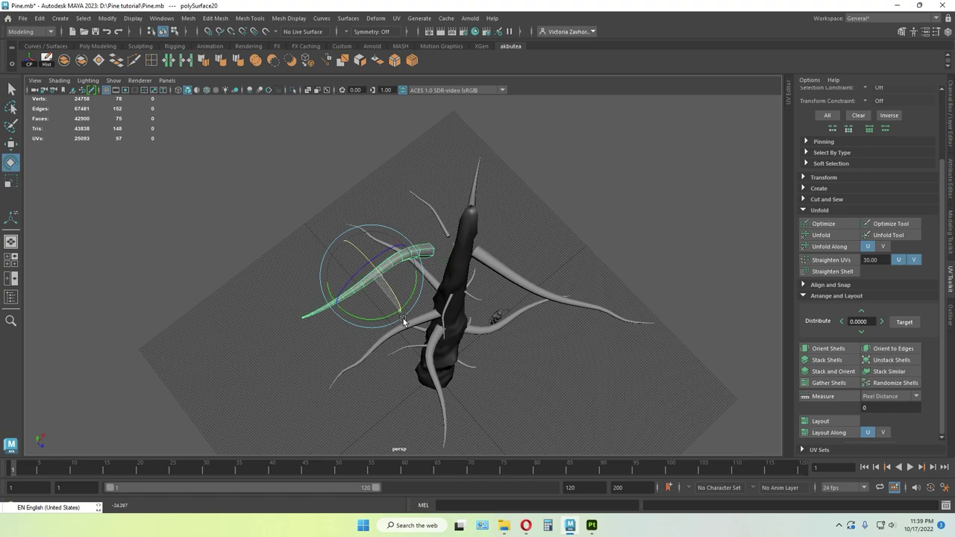
{"action": "left_click_drag", "start_coordinate": [383, 299], "coordinate": [351, 287]}
{"action": "key", "text": "r"}
{"action": "key", "text": "w"}
{"action": "left_click_drag", "start_coordinate": [405, 258], "coordinate": [423, 249]}
{"action": "left_click_drag", "start_coordinate": [410, 282], "coordinate": [489, 232]}
- Fine-tune the angle and position of the relocated long upper branch so its base meets the trunk
{"action": "left_click", "coordinate": [423, 206]}
{"action": "left_click_drag", "start_coordinate": [423, 206], "coordinate": [460, 222], "text": "alt"}
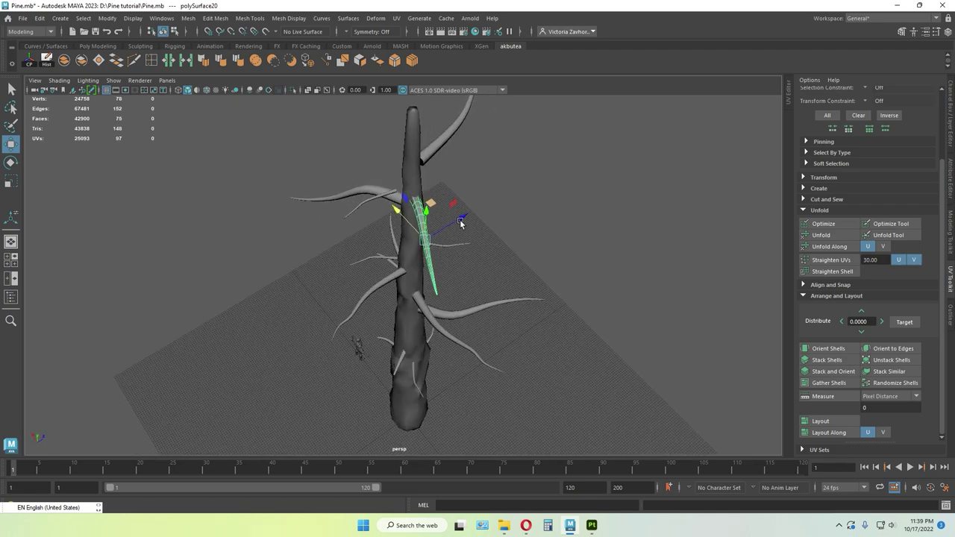
{"action": "key", "text": "e"}
{"action": "key", "text": "w"}
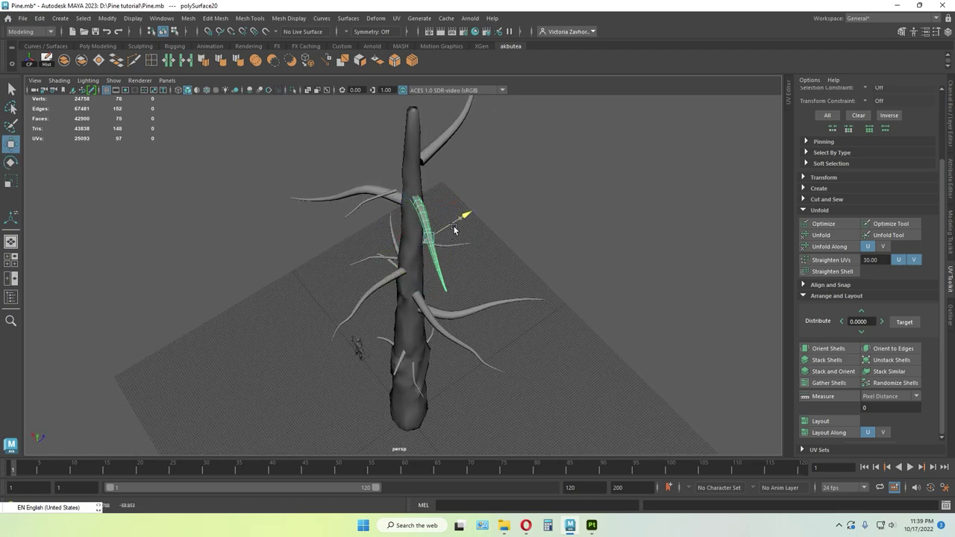
{"action": "left_click_drag", "start_coordinate": [452, 248], "coordinate": [412, 231], "text": "alt"}
{"action": "scroll", "coordinate": [341, 215], "scroll_direction": "up", "scroll_amount": 3}
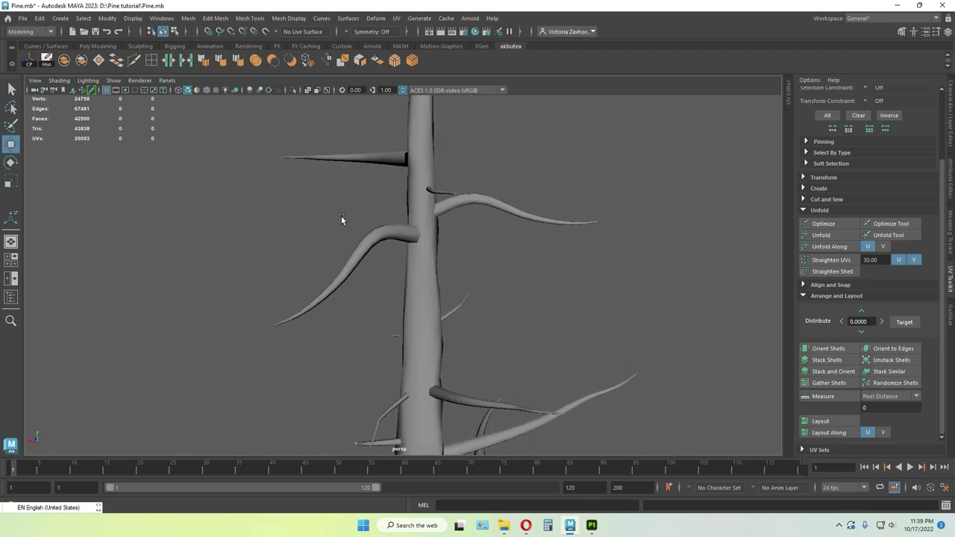
- Undo the trial rotation of the topmost long branch, scale the branch, and move its base against the trunk
{"action": "left_click_drag", "start_coordinate": [340, 216], "coordinate": [431, 249], "text": "alt"}
{"action": "left_click", "coordinate": [366, 222]}
{"action": "left_click_drag", "start_coordinate": [366, 219], "coordinate": [381, 303], "text": "alt"}
{"action": "key", "text": "e"}
{"action": "key", "text": "ctrl+z"}
{"action": "key", "text": "w"}
{"action": "key", "text": "r"}
{"action": "key", "text": "w"}
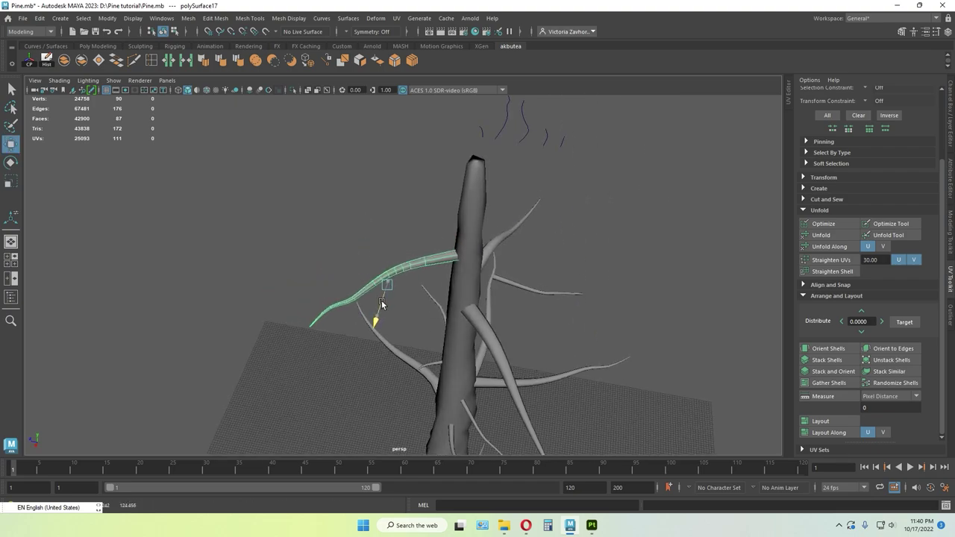
- Tilt the topmost long branch so its tip points upward and reposition its base at the trunk
{"action": "left_click_drag", "start_coordinate": [584, 274], "coordinate": [424, 208], "text": "alt"}
{"action": "left_click", "coordinate": [417, 184]}
{"action": "key", "text": "e"}
{"action": "left_click", "coordinate": [419, 188]}
{"action": "key", "text": "w"}
{"action": "left_click_drag", "start_coordinate": [359, 204], "coordinate": [341, 194], "text": "alt"}
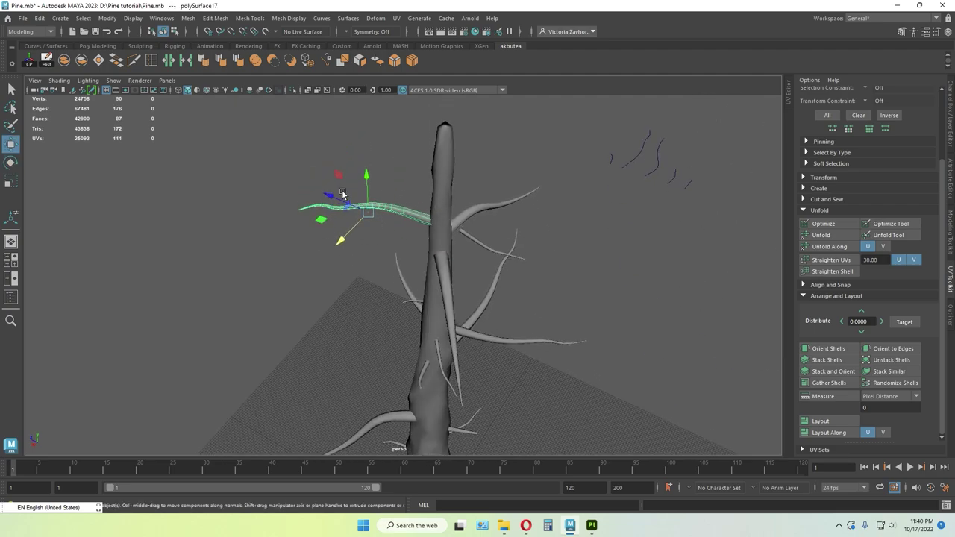
- Raise the tip of the curved branch just below the topmost one by tilting it slightly
{"action": "left_click_drag", "start_coordinate": [522, 224], "coordinate": [467, 204], "text": "alt"}
{"action": "left_click", "coordinate": [492, 217]}
{"action": "key", "text": "e"}
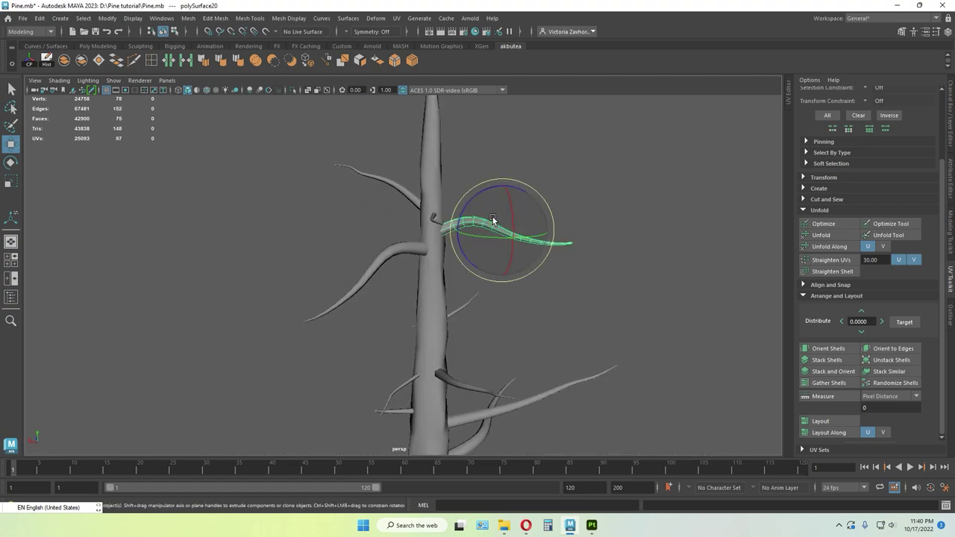
{"action": "left_click_drag", "start_coordinate": [529, 199], "coordinate": [517, 188]}
{"action": "left_click", "coordinate": [458, 195]}
- Tilt the steeply drooping upper branch slightly upward about its own pivot
{"action": "left_click", "coordinate": [407, 249]}
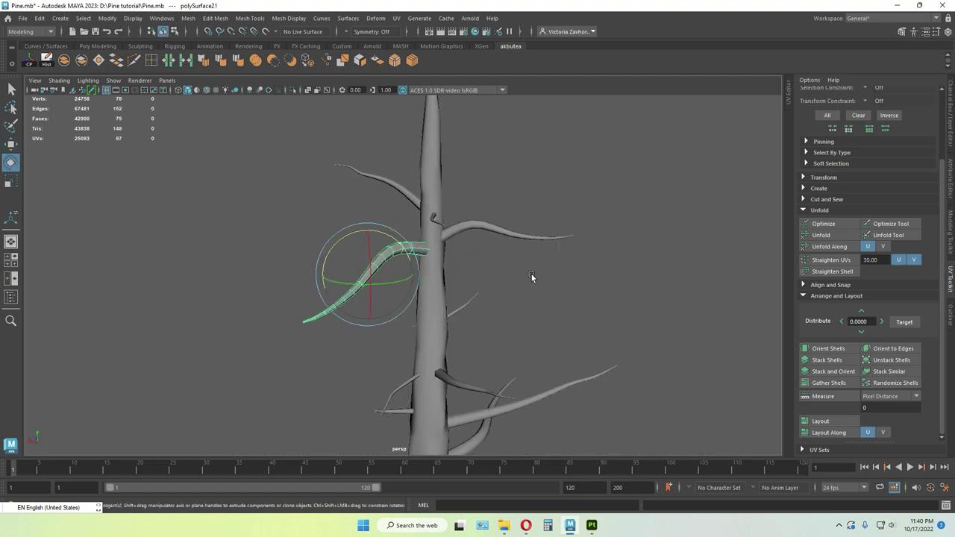
{"action": "left_click_drag", "start_coordinate": [531, 273], "coordinate": [417, 258], "text": "alt"}
{"action": "left_click_drag", "start_coordinate": [292, 233], "coordinate": [300, 226]}
{"action": "left_click", "coordinate": [382, 202]}
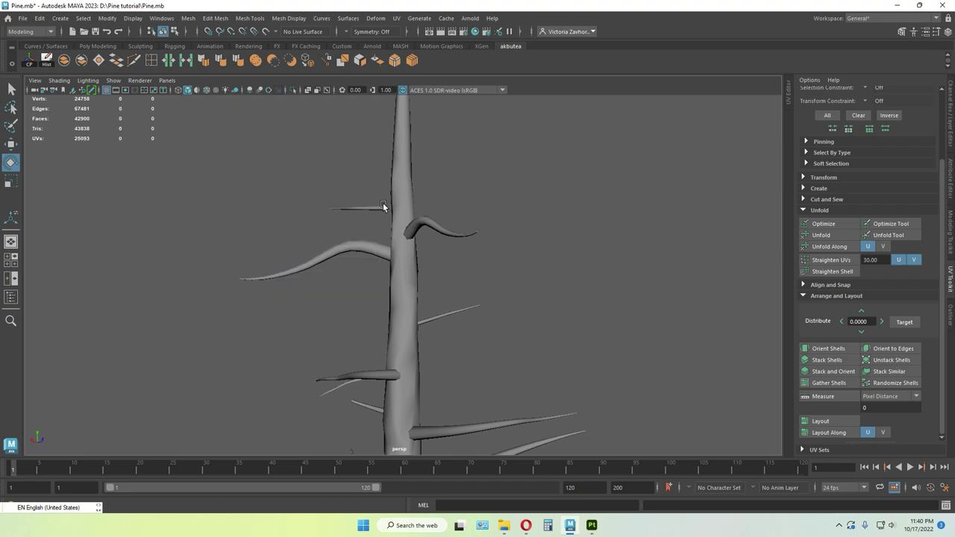
- Move the thin twig above the curved upper branches so its base touches the trunk
{"action": "left_click", "coordinate": [381, 208]}
{"action": "left_click_drag", "start_coordinate": [397, 176], "coordinate": [413, 209], "text": "alt"}
{"action": "key", "text": "w"}
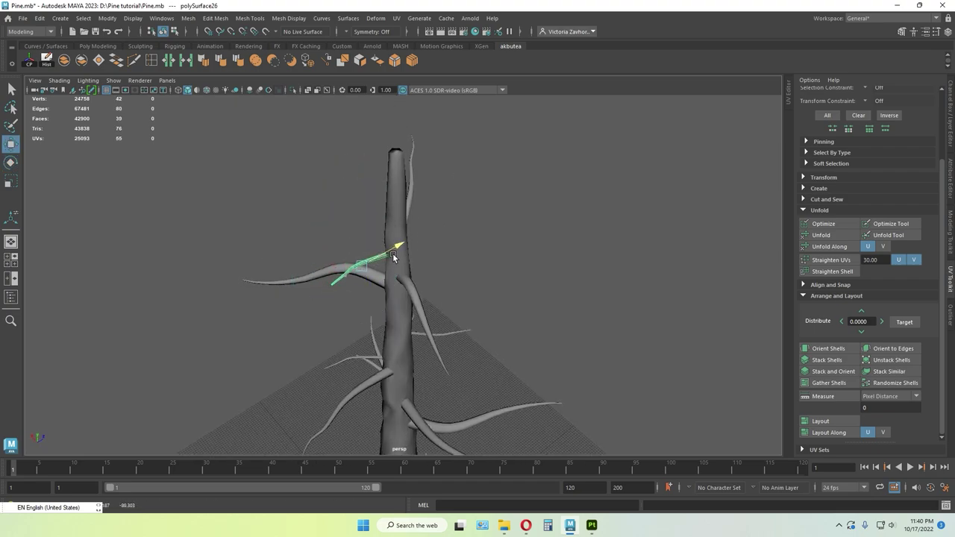
{"action": "key", "text": "w"}
{"action": "left_click_drag", "start_coordinate": [383, 258], "coordinate": [468, 207]}
{"action": "left_click", "coordinate": [416, 272]}
- Rotate the thin upper twig about its own pivot and adjust its placement on the trunk
{"action": "left_click", "coordinate": [466, 205]}
{"action": "key", "text": "e"}
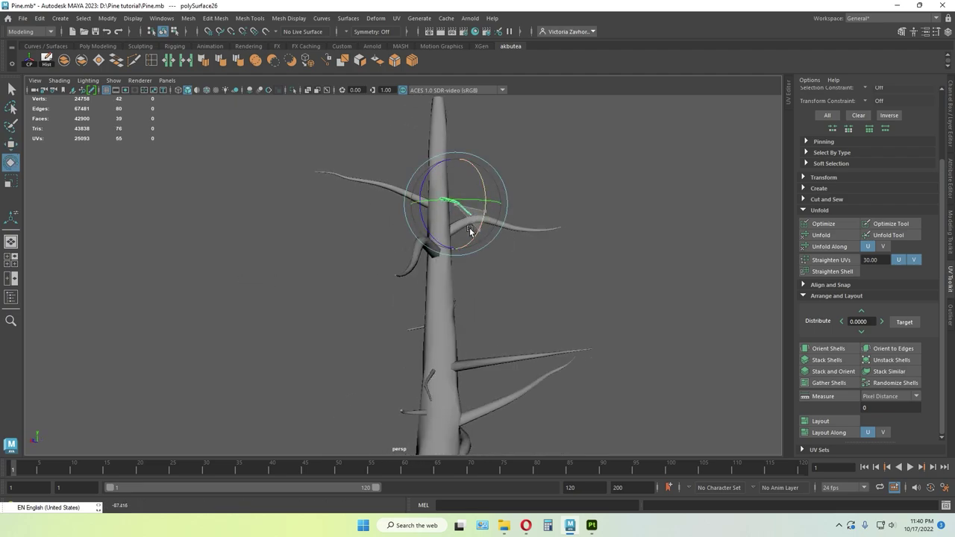
{"action": "left_click_drag", "start_coordinate": [469, 228], "coordinate": [448, 205], "text": "alt"}
{"action": "key", "text": "w"}
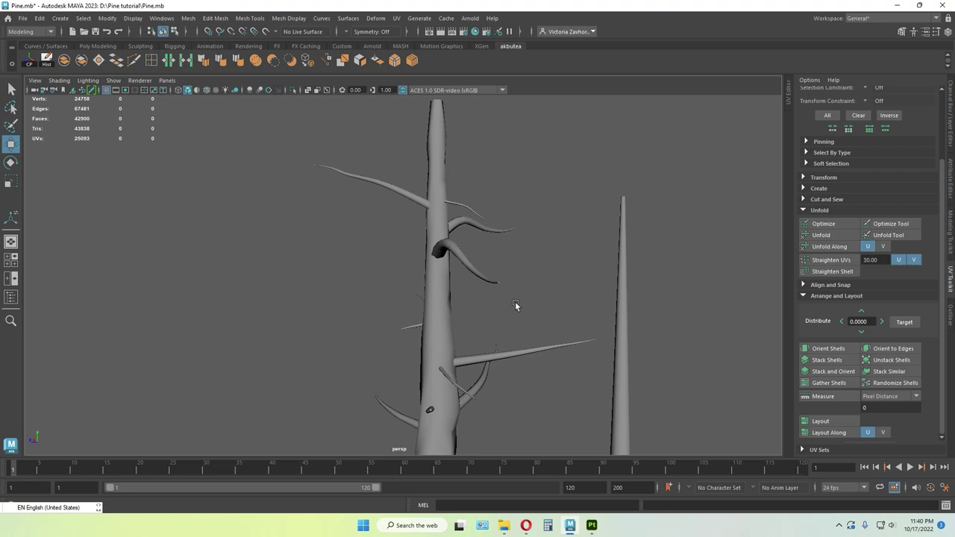
- Turn the curved mid-height branch to a new direction, tilt its tip downward and move its base back onto the trunk
{"action": "left_click_drag", "start_coordinate": [514, 305], "coordinate": [445, 270], "text": "alt"}
{"action": "left_click", "coordinate": [493, 236]}
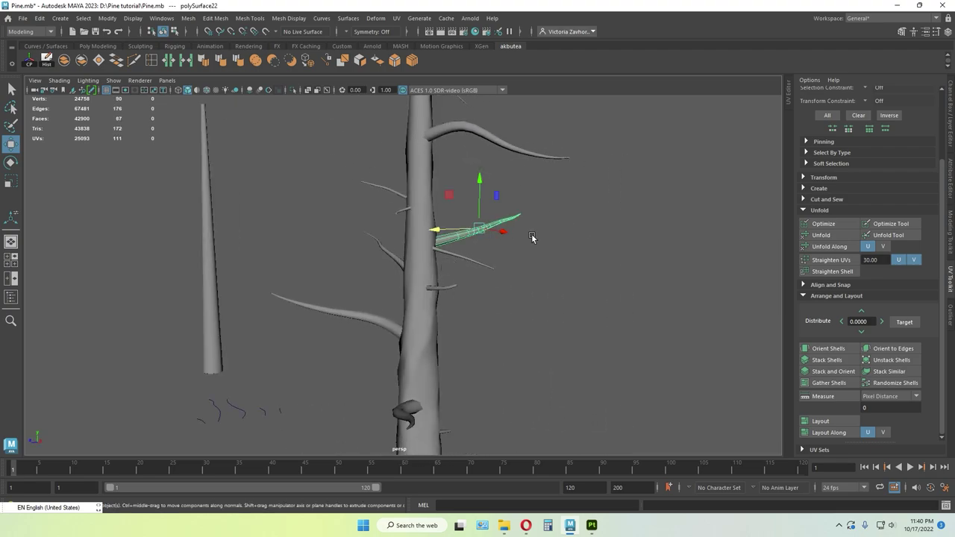
{"action": "left_click_drag", "start_coordinate": [492, 236], "coordinate": [395, 319], "text": "alt"}
{"action": "key", "text": "e"}
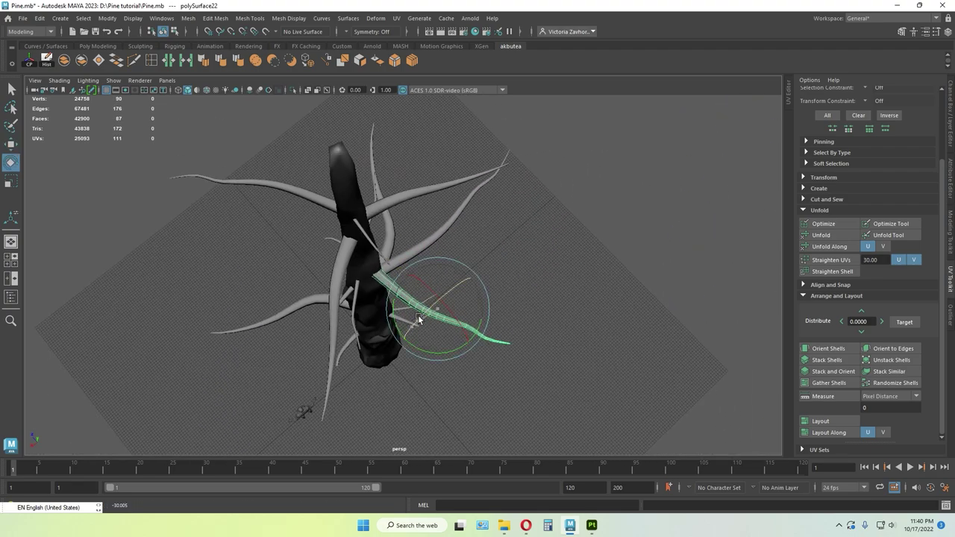
{"action": "left_click_drag", "start_coordinate": [461, 326], "coordinate": [481, 230], "text": "alt"}
{"action": "key", "text": "w"}
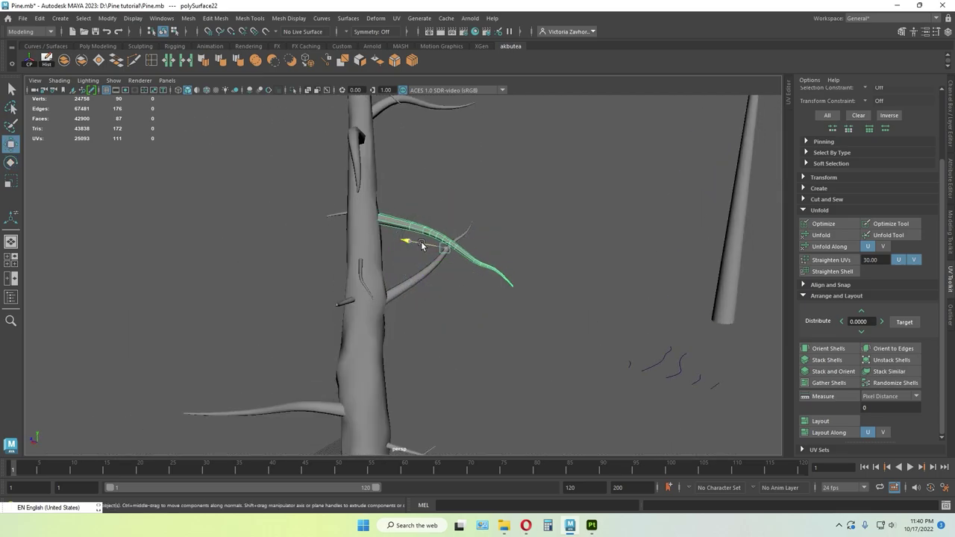
{"action": "left_click_drag", "start_coordinate": [422, 244], "coordinate": [366, 288]}
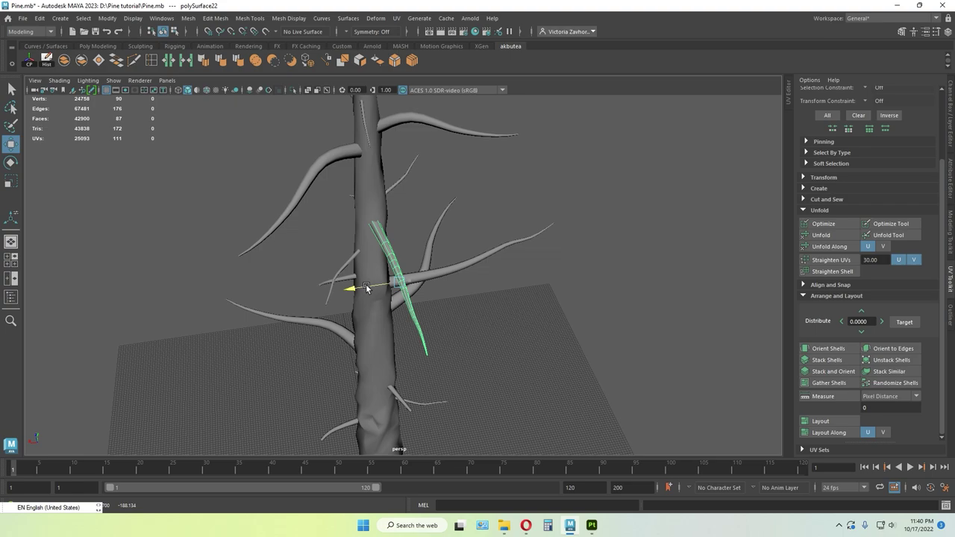
{"action": "left_click", "coordinate": [502, 333]}
- Rotate the long branch above the lower straight-looking one so that it arches outward with a drooping tip
{"action": "left_click_drag", "start_coordinate": [503, 332], "coordinate": [443, 313], "text": "alt"}
{"action": "left_click", "coordinate": [426, 291]}
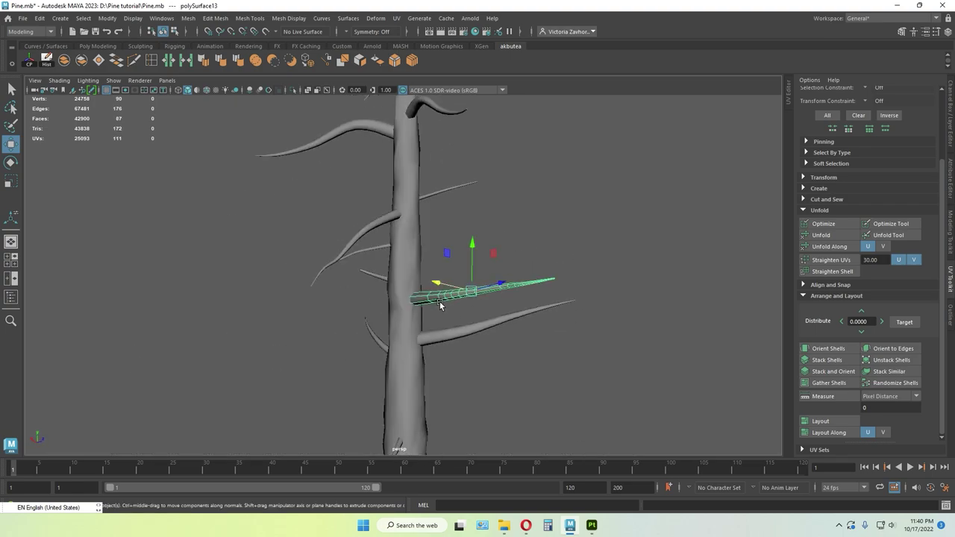
{"action": "key", "text": "e"}
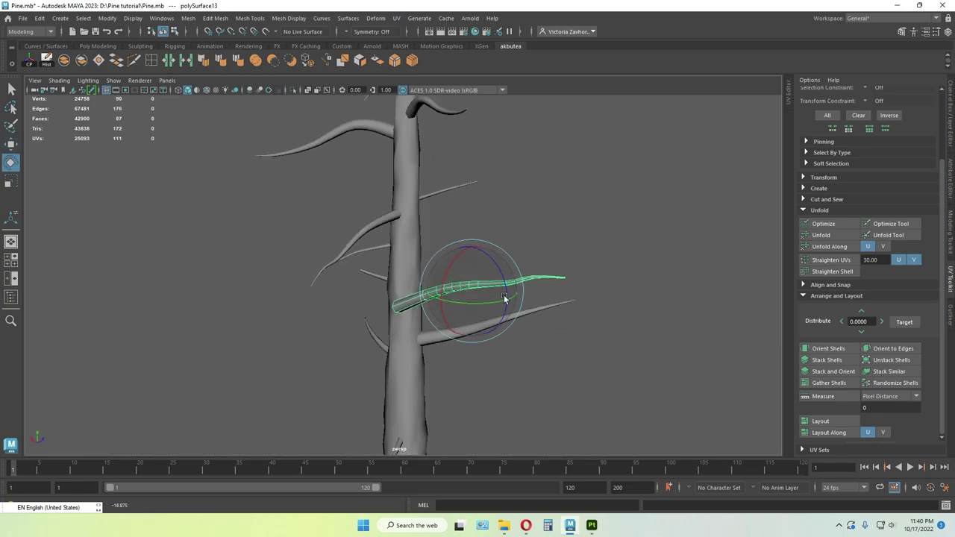
{"action": "left_click_drag", "start_coordinate": [505, 297], "coordinate": [506, 370], "text": "alt"}
{"action": "left_click_drag", "start_coordinate": [438, 319], "coordinate": [556, 307]}
{"action": "key", "text": "ctrl+z"}
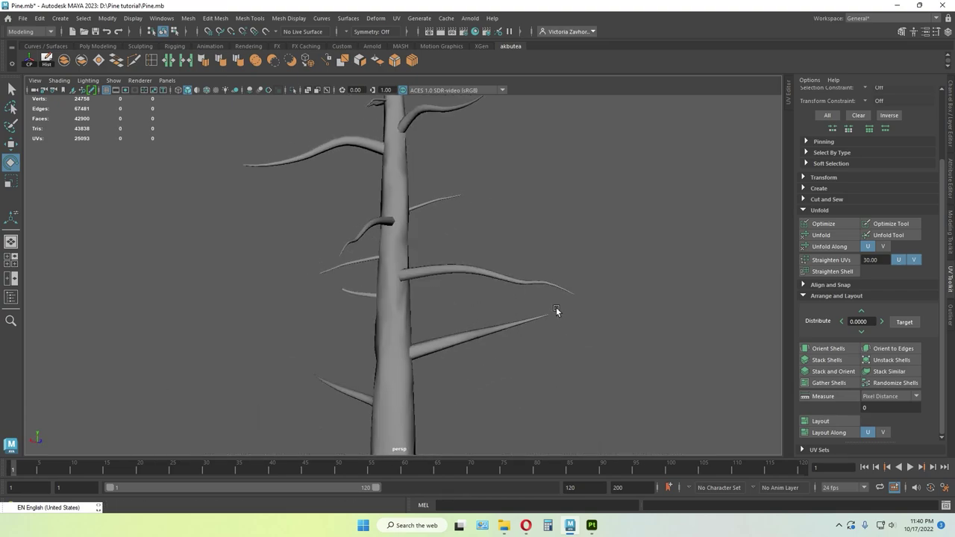
{"action": "left_click", "coordinate": [498, 385]}
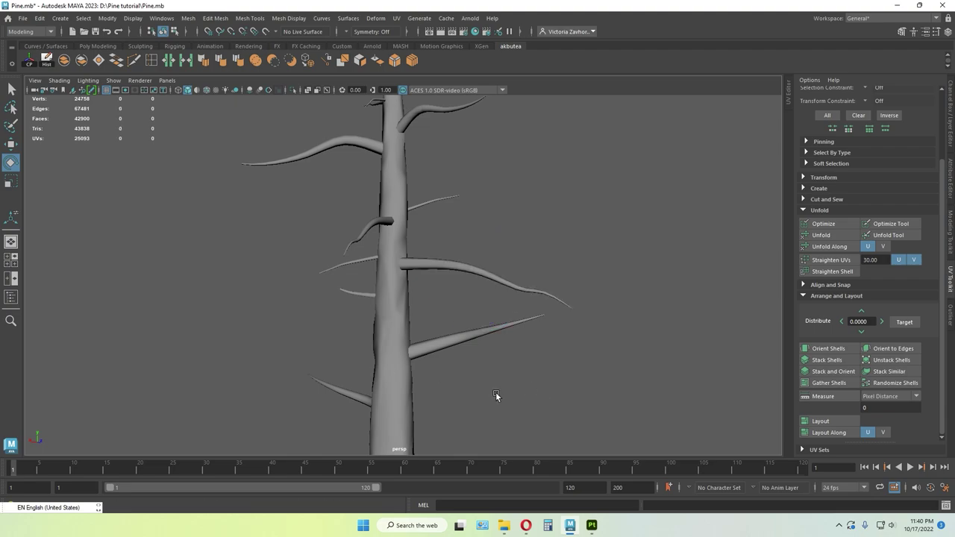
- Rotate the thick hooked branch on the middle of the trunk and adjust its position so its base meets the bark
{"action": "left_click_drag", "start_coordinate": [499, 388], "coordinate": [513, 301], "text": "alt"}
{"action": "scroll", "coordinate": [436, 364], "scroll_direction": "down", "scroll_amount": 4}
{"action": "left_click", "coordinate": [403, 287]}
{"action": "scroll", "coordinate": [408, 302], "scroll_direction": "up", "scroll_amount": 5}
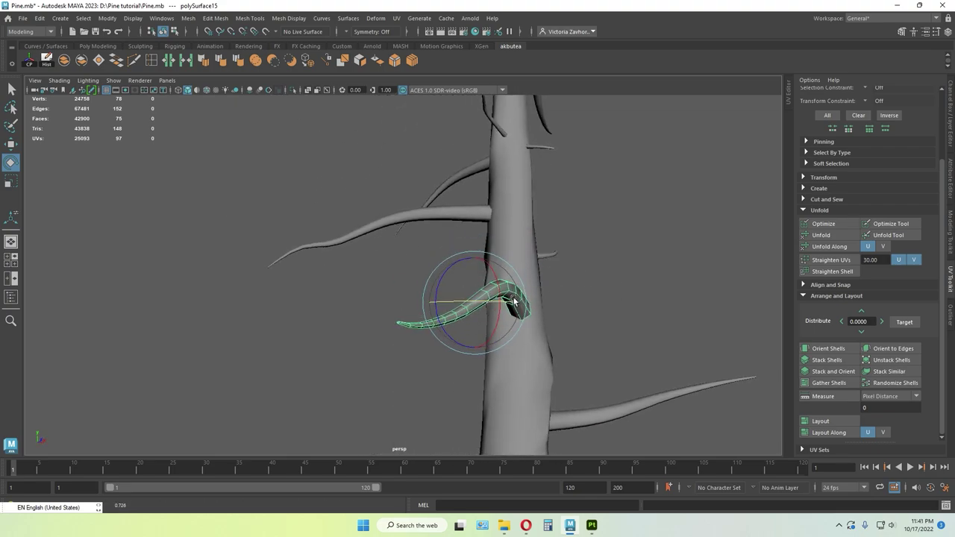
{"action": "left_click_drag", "start_coordinate": [510, 336], "coordinate": [484, 325]}
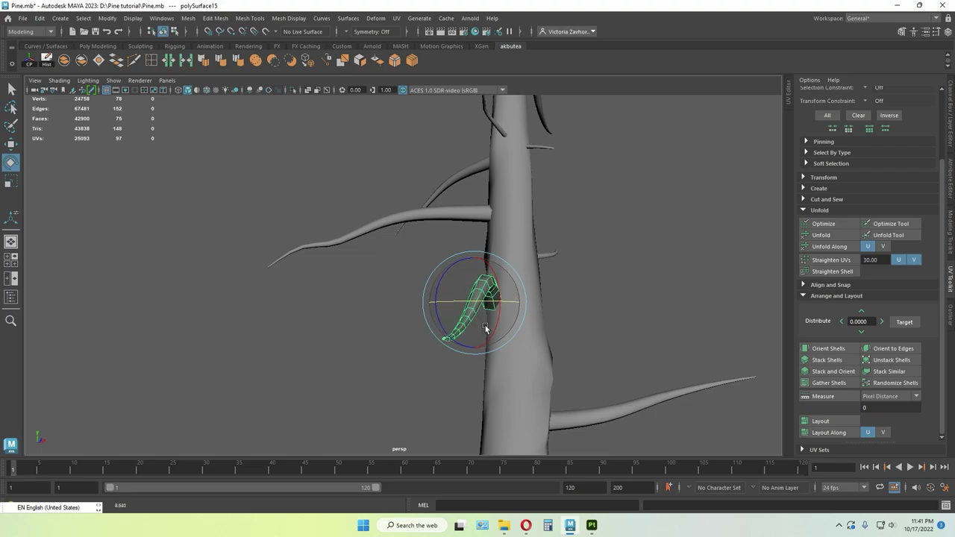
{"action": "key", "text": "w"}
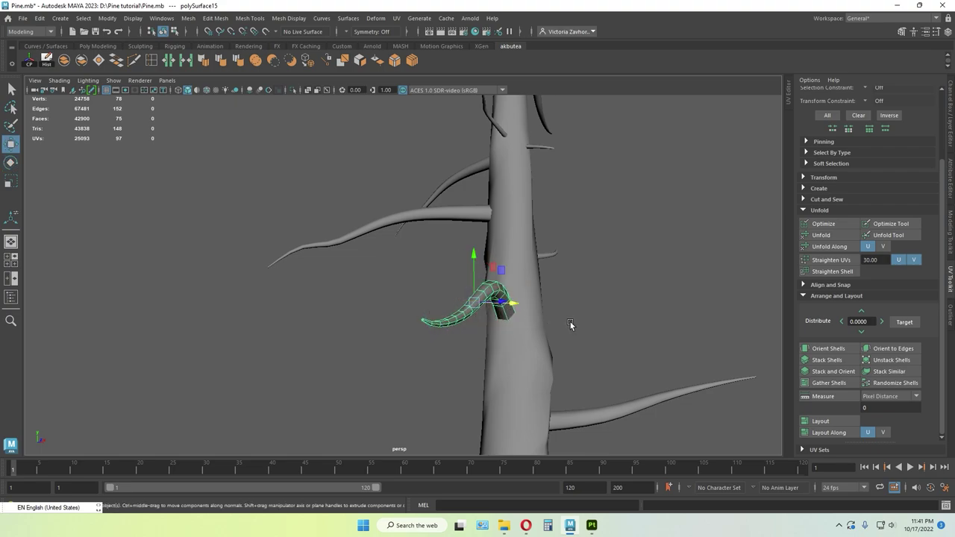
{"action": "left_click_drag", "start_coordinate": [571, 326], "coordinate": [472, 296], "text": "alt"}
{"action": "key", "text": "e"}
{"action": "left_click", "coordinate": [572, 331]}
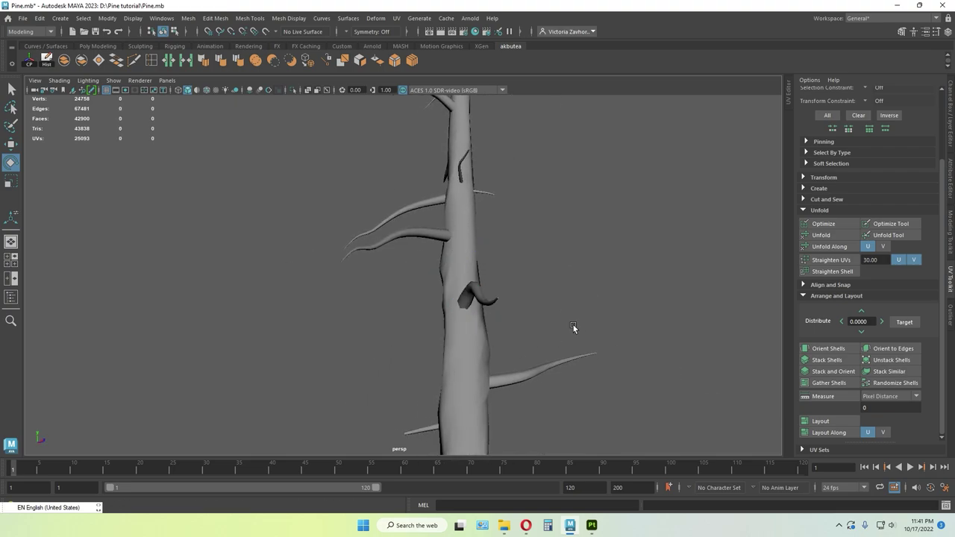
- Tilt the lowest large curved branch about its own pivot and slide its base into the trunk
{"action": "left_click_drag", "start_coordinate": [572, 331], "coordinate": [510, 324], "text": "alt"}
{"action": "scroll", "coordinate": [457, 340], "scroll_direction": "up", "scroll_amount": 3}
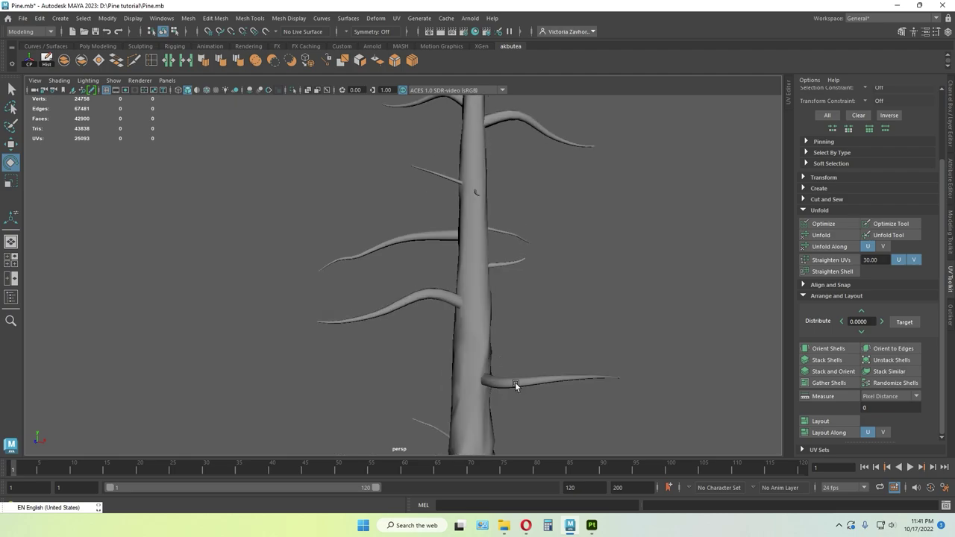
{"action": "left_click", "coordinate": [515, 382]}
{"action": "left_click_drag", "start_coordinate": [514, 382], "coordinate": [570, 412], "text": "alt"}
{"action": "middle_click_drag", "start_coordinate": [571, 411], "coordinate": [492, 291], "text": "alt"}
{"action": "scroll", "coordinate": [492, 291], "scroll_direction": "up", "scroll_amount": 4}
{"action": "left_click_drag", "start_coordinate": [420, 259], "coordinate": [440, 272]}
{"action": "left_click", "coordinate": [471, 300]}
{"action": "left_click_drag", "start_coordinate": [463, 349], "coordinate": [408, 303], "text": "alt"}
{"action": "left_click", "coordinate": [364, 276]}
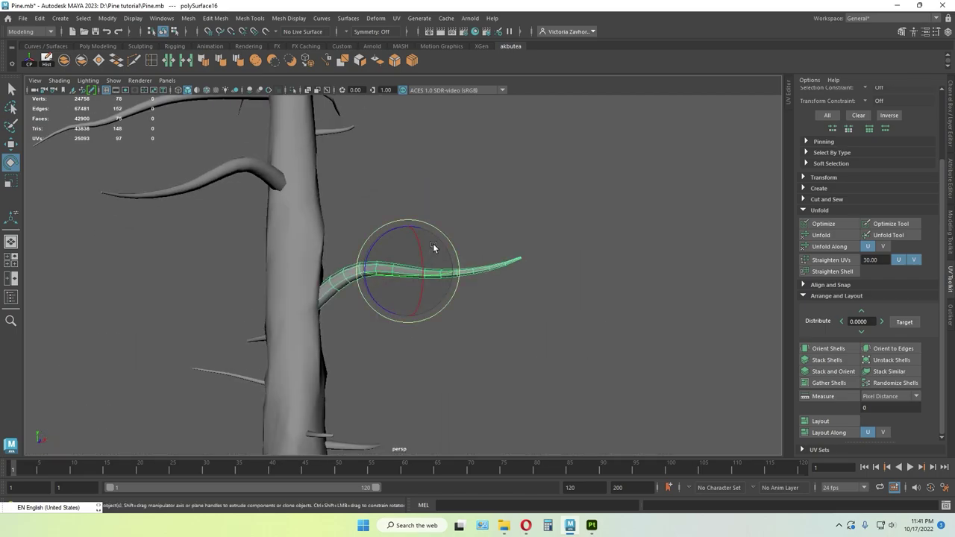
{"action": "key", "text": "w"}
{"action": "left_click_drag", "start_coordinate": [450, 271], "coordinate": [446, 271]}
{"action": "left_click", "coordinate": [481, 325]}
- Shift the lowest large branch sideways to centre its base on the trunk, and rotate it to refine its direction
{"action": "left_click_drag", "start_coordinate": [496, 349], "coordinate": [494, 287], "text": "alt"}
{"action": "left_click", "coordinate": [464, 290]}
{"action": "key", "text": "e"}
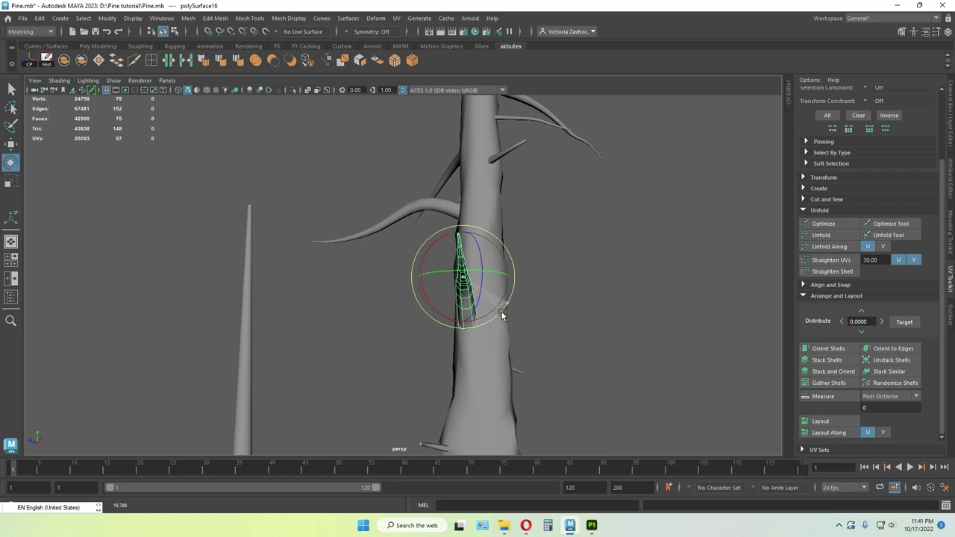
{"action": "key", "text": "w"}
{"action": "left_click", "coordinate": [413, 279]}
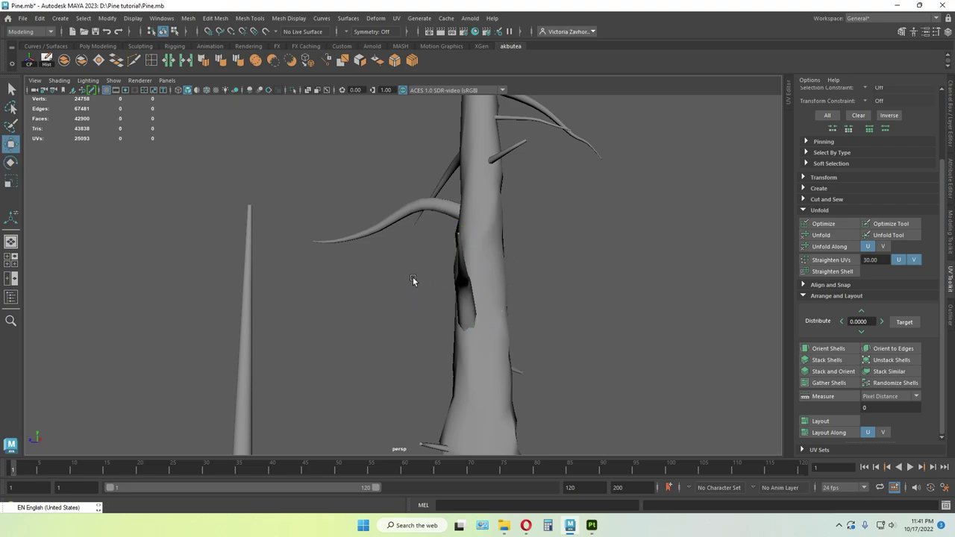
{"action": "left_click", "coordinate": [455, 290]}
{"action": "key", "text": "e"}
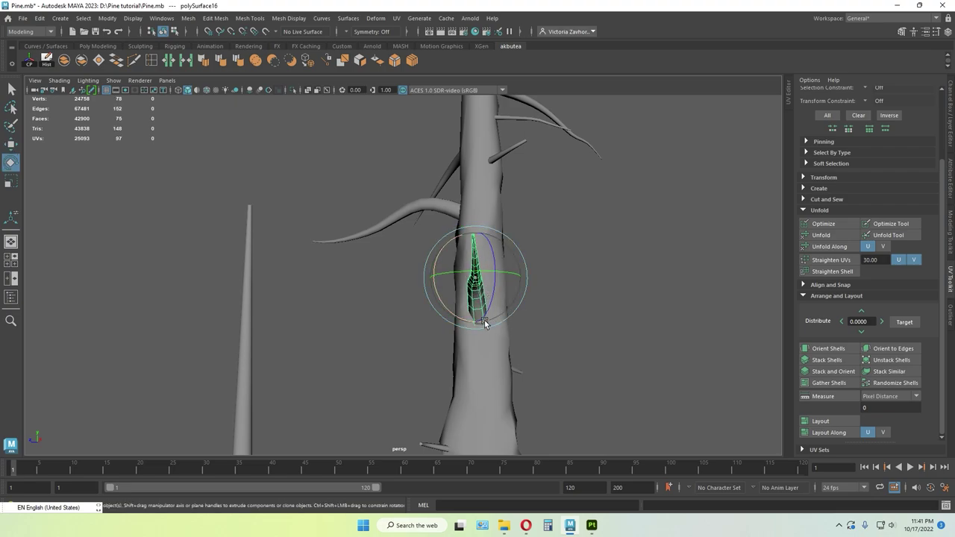
{"action": "left_click_drag", "start_coordinate": [484, 320], "coordinate": [545, 321]}
{"action": "mouse_move", "coordinate": [446, 226]}
{"action": "left_mouse_down"}
{"action": "mouse_move", "coordinate": [452, 242]}
{"action": "mouse_move", "coordinate": [458, 232]}
{"action": "left_mouse_up"}
{"action": "left_click", "coordinate": [485, 230]}
- Tilt the short curved twig on the lower trunk so its tip droops, adjusting its angle from several sides
{"action": "scroll", "coordinate": [546, 316], "scroll_direction": "down", "scroll_amount": 3}
{"action": "left_click_drag", "start_coordinate": [546, 316], "coordinate": [332, 207], "text": "alt"}
{"action": "scroll", "coordinate": [390, 257], "scroll_direction": "up", "scroll_amount": 4}
{"action": "middle_click_drag", "start_coordinate": [552, 323], "coordinate": [401, 293], "text": "alt"}
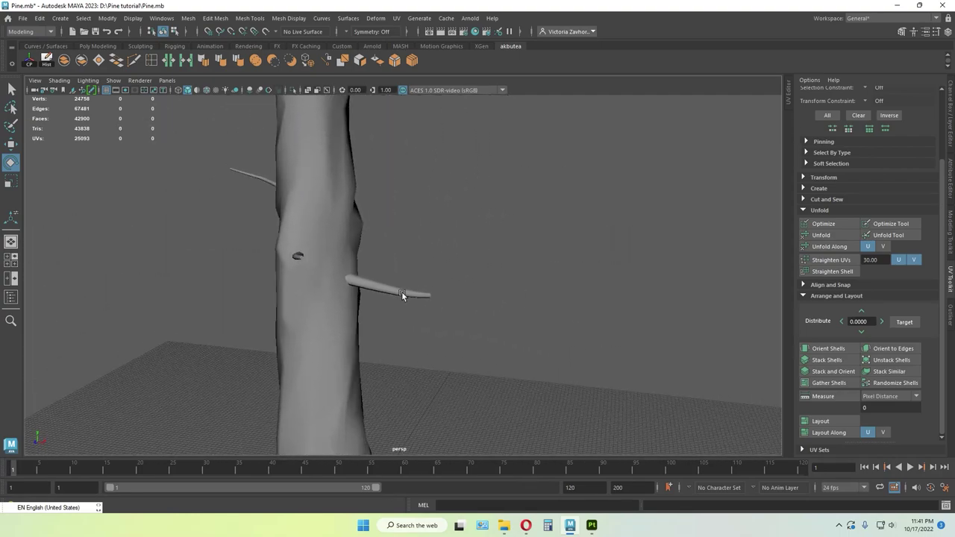
{"action": "left_click", "coordinate": [401, 291]}
{"action": "left_click_drag", "start_coordinate": [383, 291], "coordinate": [412, 263]}
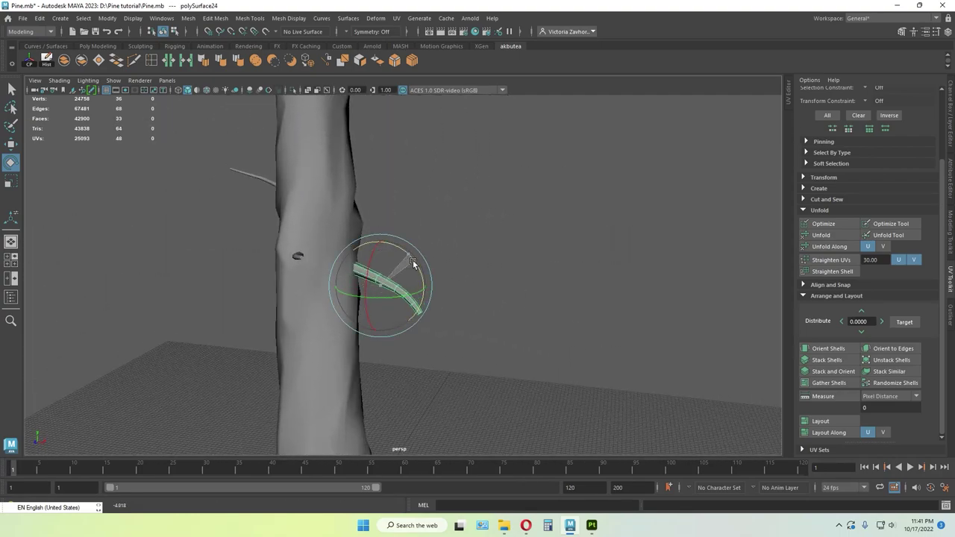
{"action": "left_click", "coordinate": [514, 312]}
{"action": "left_click_drag", "start_coordinate": [514, 312], "coordinate": [399, 307], "text": "alt"}
{"action": "left_click", "coordinate": [577, 331]}
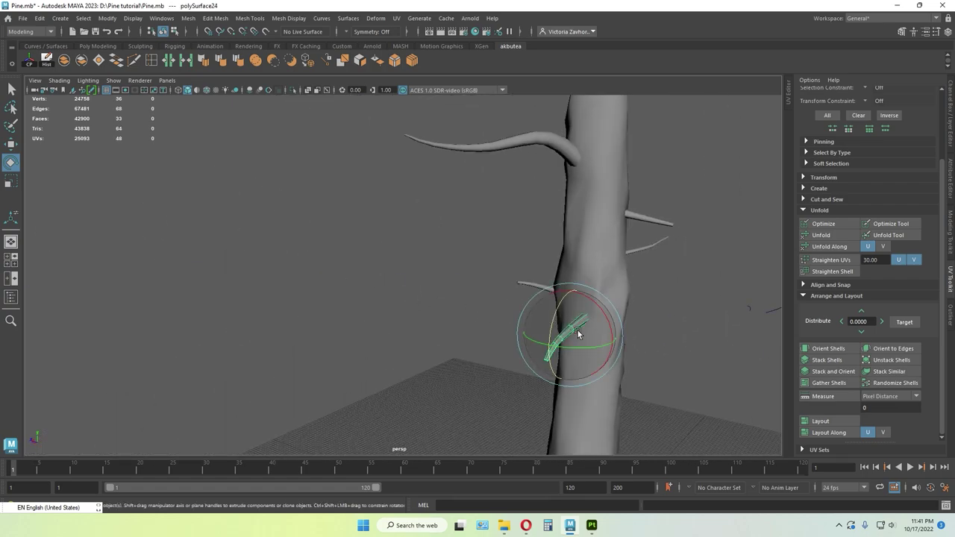
{"action": "left_click_drag", "start_coordinate": [577, 331], "coordinate": [583, 346]}
{"action": "left_click", "coordinate": [642, 354]}
- Rotate the neighbouring short twig on the lower trunk and adjust its placement against the bark
{"action": "left_click_drag", "start_coordinate": [642, 353], "coordinate": [547, 348], "text": "alt"}
{"action": "left_click", "coordinate": [401, 343]}
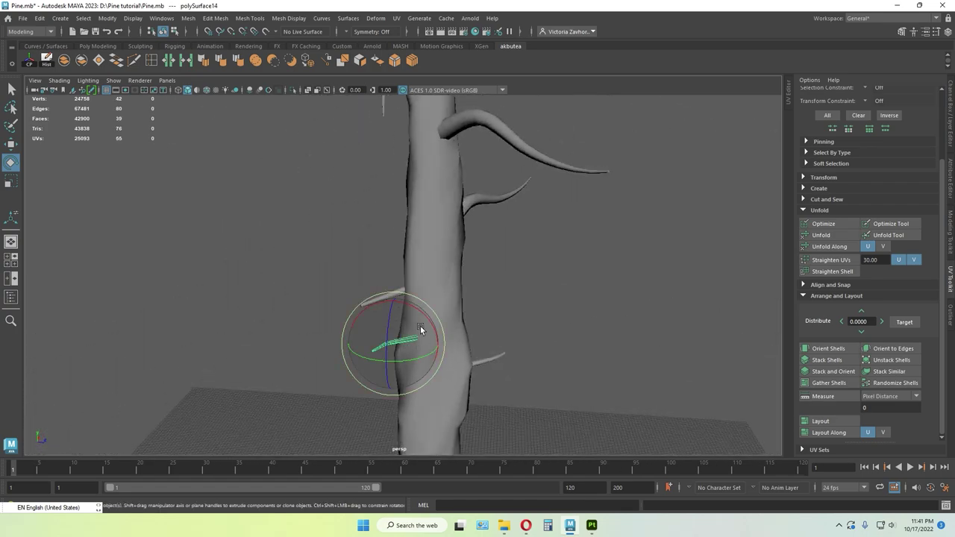
{"action": "left_click_drag", "start_coordinate": [420, 329], "coordinate": [373, 338]}
{"action": "key", "text": "w"}
{"action": "middle_click_drag", "start_coordinate": [373, 338], "coordinate": [405, 347], "text": "alt"}
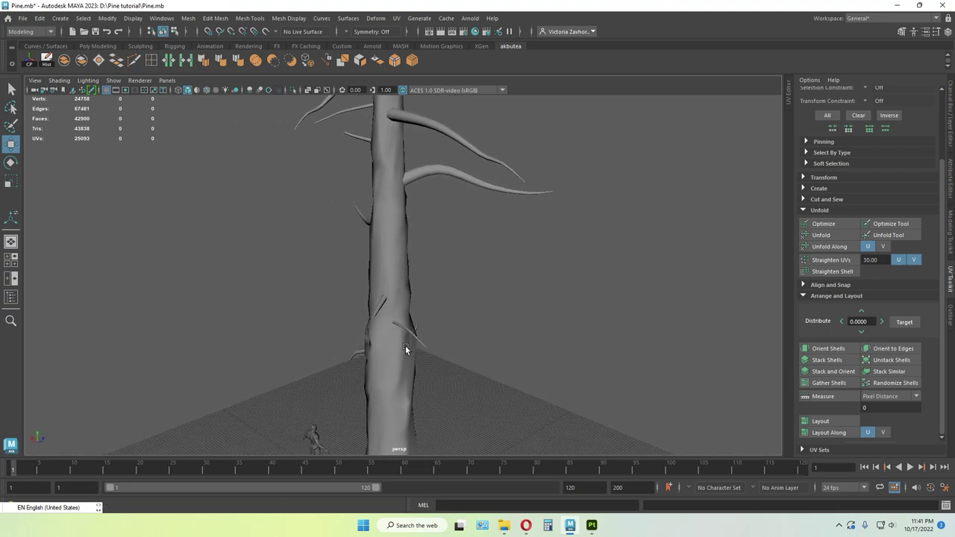
- Rotate the thin twig below the mid-height branches so it slopes downward, and move its base onto the trunk
{"action": "right_click_drag", "start_coordinate": [405, 348], "coordinate": [328, 261], "text": "alt"}
{"action": "middle_click_drag", "start_coordinate": [329, 261], "coordinate": [337, 304], "text": "alt"}
{"action": "left_click_drag", "start_coordinate": [337, 306], "coordinate": [353, 243], "text": "alt"}
{"action": "right_click_drag", "start_coordinate": [353, 243], "coordinate": [445, 290], "text": "alt"}
{"action": "left_click", "coordinate": [395, 256]}
{"action": "key", "text": "e"}
{"action": "left_click_drag", "start_coordinate": [372, 267], "coordinate": [408, 234]}
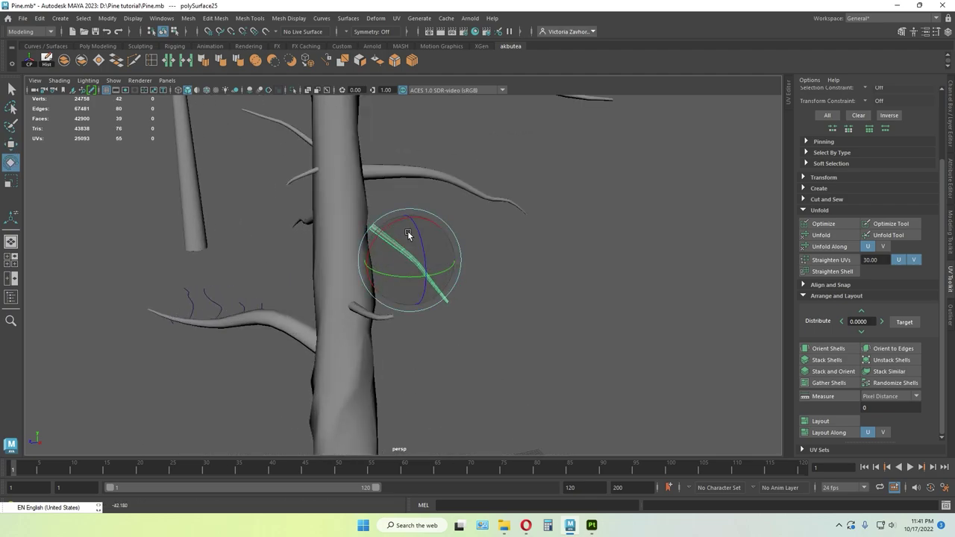
{"action": "left_click_drag", "start_coordinate": [419, 295], "coordinate": [386, 273]}
{"action": "key", "text": "w"}
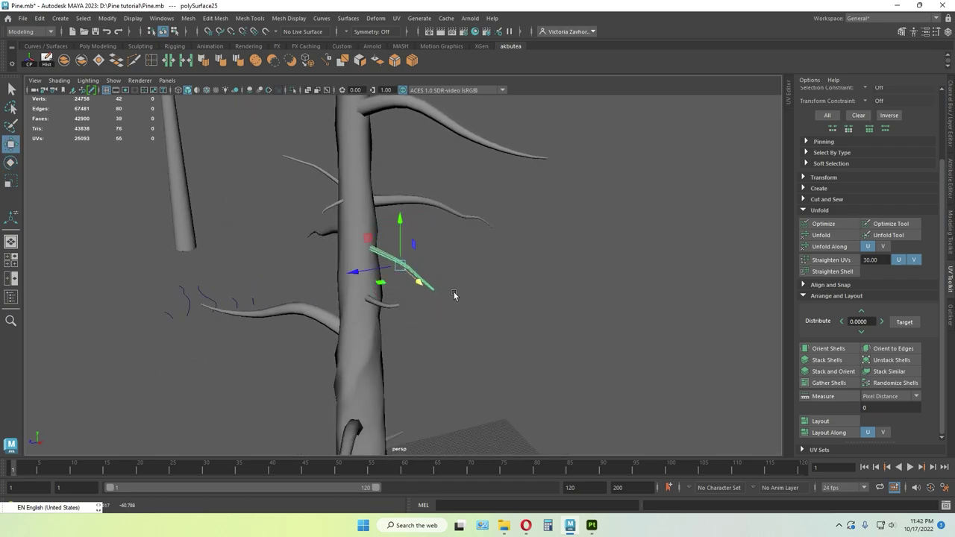
{"action": "left_click", "coordinate": [454, 295]}
- Tilt the small twig on the upper trunk closer to horizontal and adjust its placement
{"action": "left_click_drag", "start_coordinate": [454, 295], "coordinate": [383, 325], "text": "alt"}
{"action": "left_click", "coordinate": [408, 305]}
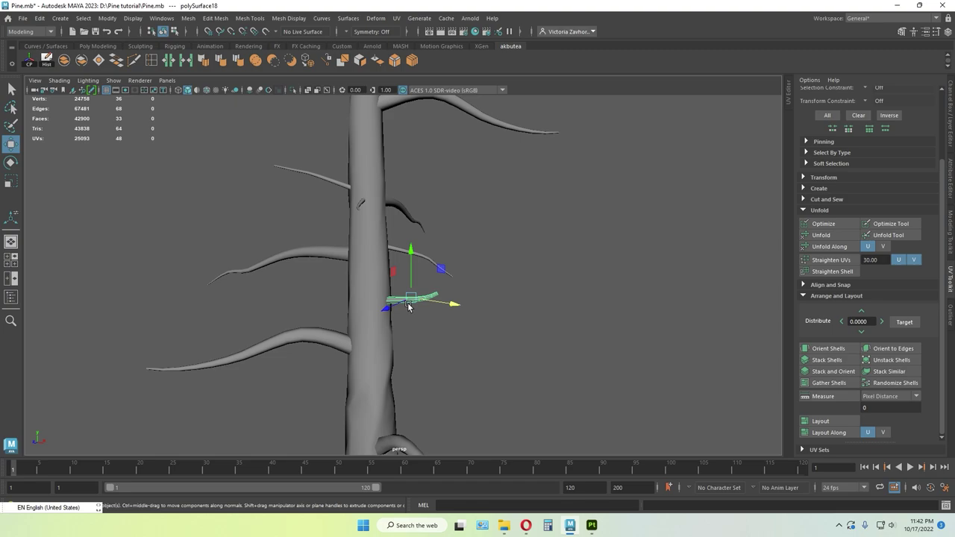
{"action": "left_click", "coordinate": [498, 280]}
{"action": "right_click_drag", "start_coordinate": [498, 280], "coordinate": [277, 253], "text": "alt"}
{"action": "left_click_drag", "start_coordinate": [277, 253], "coordinate": [443, 224], "text": "alt"}
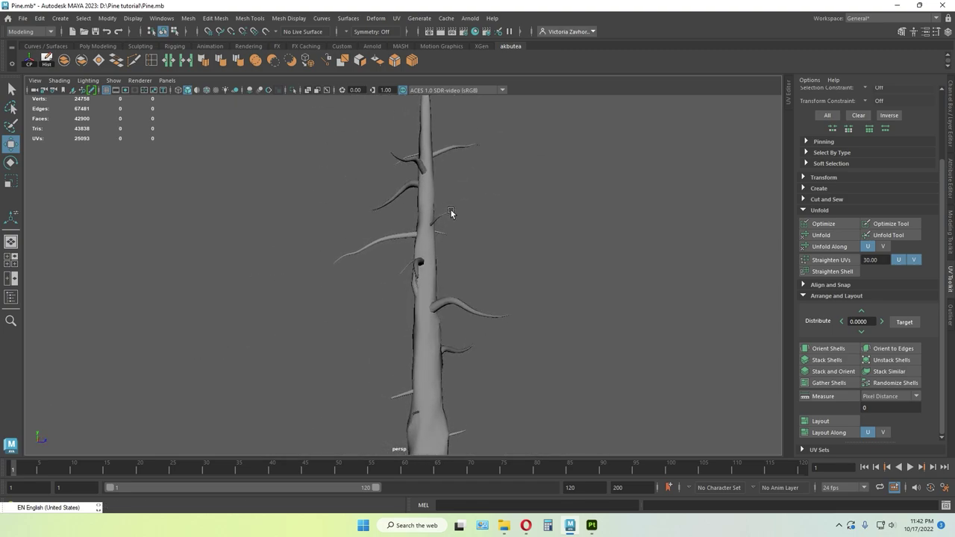
{"action": "left_click", "coordinate": [450, 214]}
{"action": "key", "text": "e"}
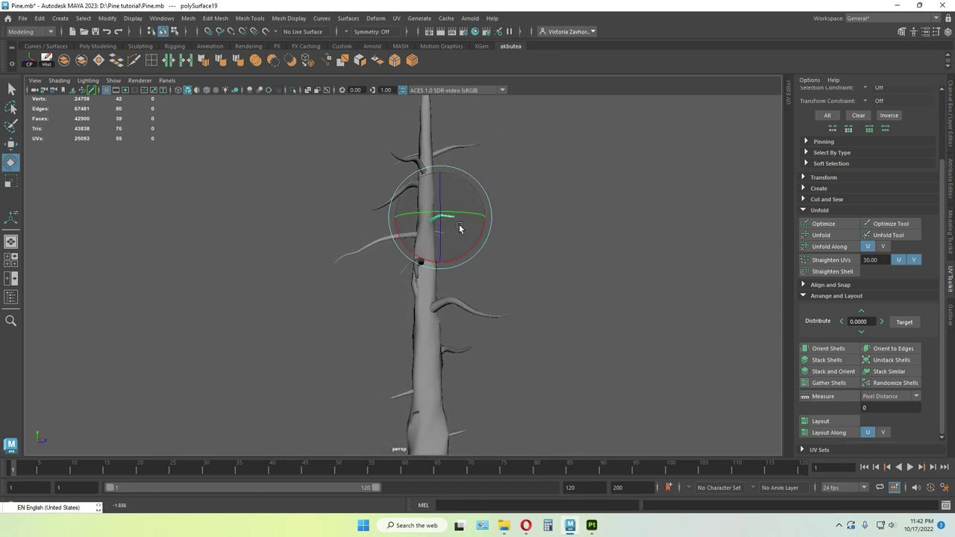
{"action": "left_click", "coordinate": [421, 267]}
{"action": "left_click_drag", "start_coordinate": [420, 267], "coordinate": [294, 299], "text": "alt"}
{"action": "left_click", "coordinate": [453, 221]}
{"action": "key", "text": "w"}
{"action": "left_click", "coordinate": [503, 289]}
- Turn the long mid-height branch slightly around the trunk, judging its direction from above
{"action": "scroll", "coordinate": [505, 290], "scroll_direction": "down", "scroll_amount": 3}
{"action": "left_click", "coordinate": [305, 300]}
{"action": "key", "text": "e"}
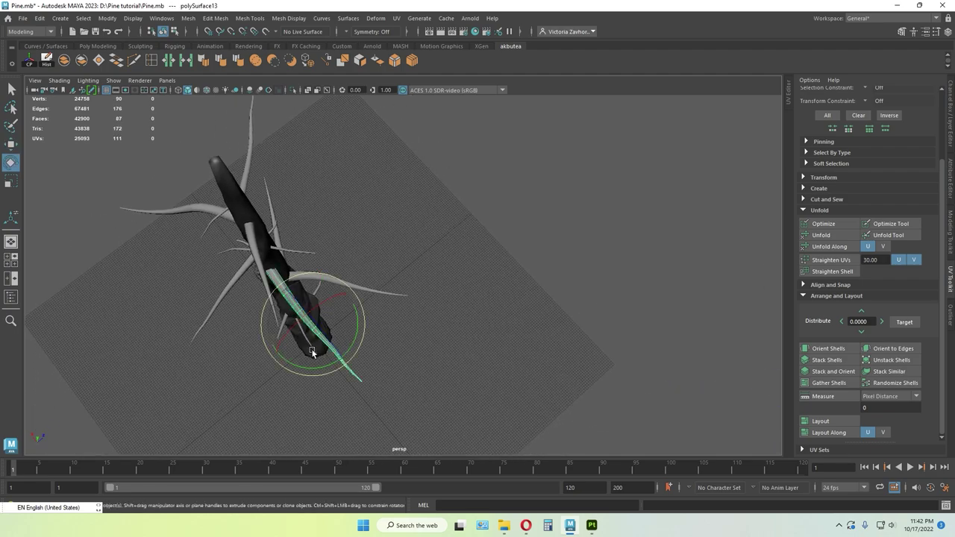
{"action": "left_click", "coordinate": [420, 342]}
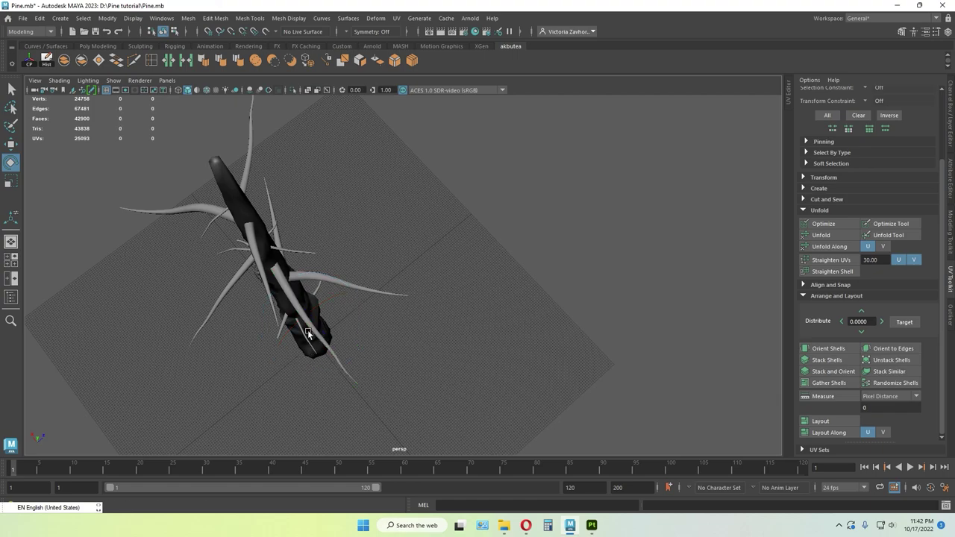
{"action": "left_click", "coordinate": [319, 331]}
{"action": "left_click_drag", "start_coordinate": [314, 366], "coordinate": [316, 366]}
{"action": "left_click", "coordinate": [397, 358]}
- Select the trunk together with all its branches and combine them into one mesh
{"action": "left_click_drag", "start_coordinate": [398, 358], "coordinate": [389, 305], "text": "alt"}
{"action": "left_click_drag", "start_coordinate": [354, 124], "coordinate": [352, 123]}
{"action": "scroll", "coordinate": [385, 234], "scroll_direction": "up", "scroll_amount": 3}
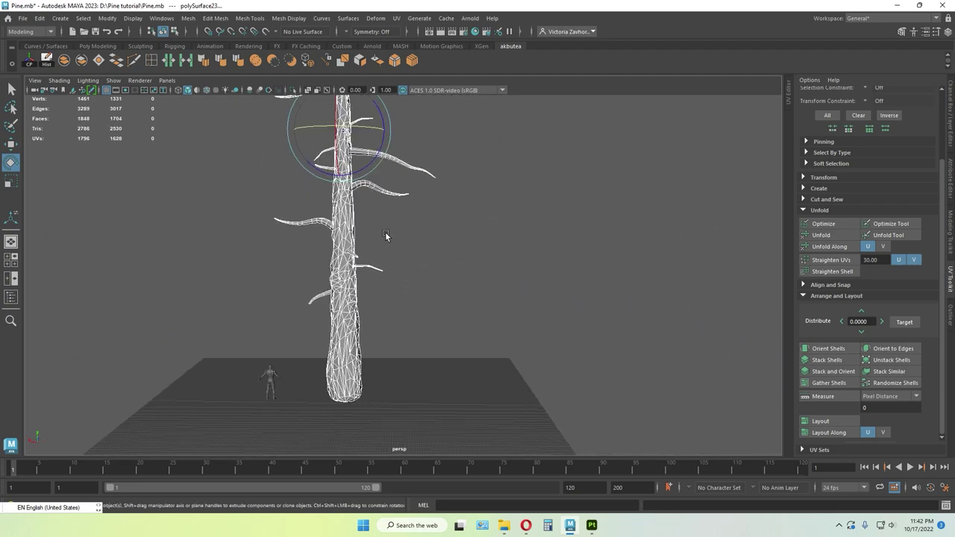
{"action": "left_click_drag", "start_coordinate": [385, 234], "coordinate": [470, 338], "text": "alt"}
{"action": "key", "text": "w"}
{"action": "left_click", "coordinate": [65, 60]}
{"action": "left_click", "coordinate": [416, 267]}
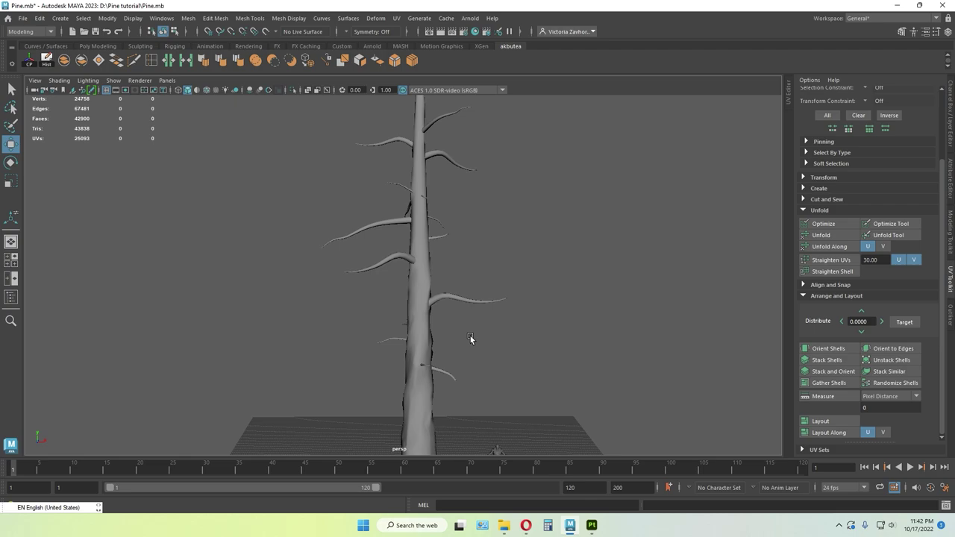
- Create a polygon plane at the foot of the tree, enlarge it and move it beside the trunk
{"action": "left_click_drag", "start_coordinate": [490, 376], "coordinate": [401, 415], "text": "alt"}
{"action": "middle_click_drag", "start_coordinate": [401, 416], "coordinate": [419, 376], "text": "alt"}
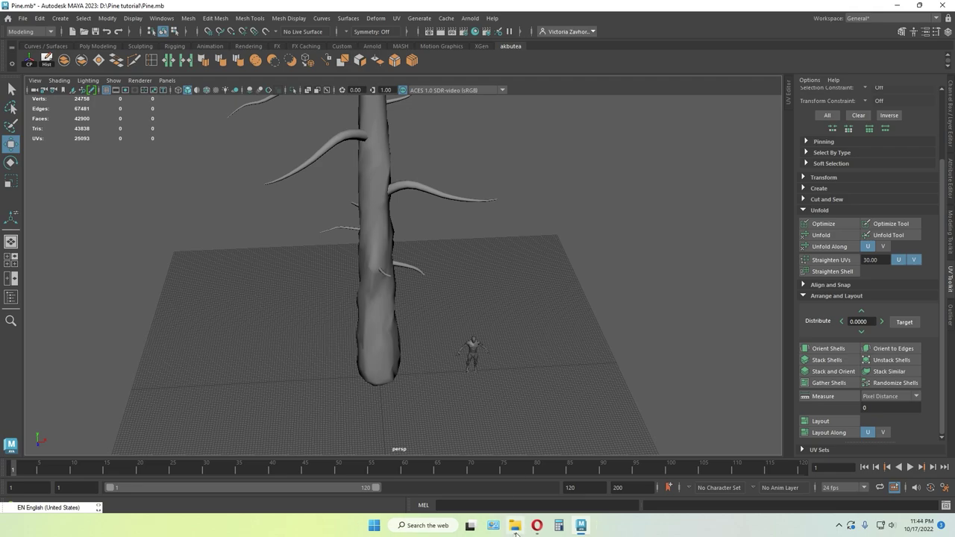
{"action": "right_click_drag", "start_coordinate": [436, 383], "coordinate": [409, 300], "text": "shift"}
{"action": "key", "text": "r"}
{"action": "left_click_drag", "start_coordinate": [380, 376], "coordinate": [340, 381]}
{"action": "key", "text": "w"}
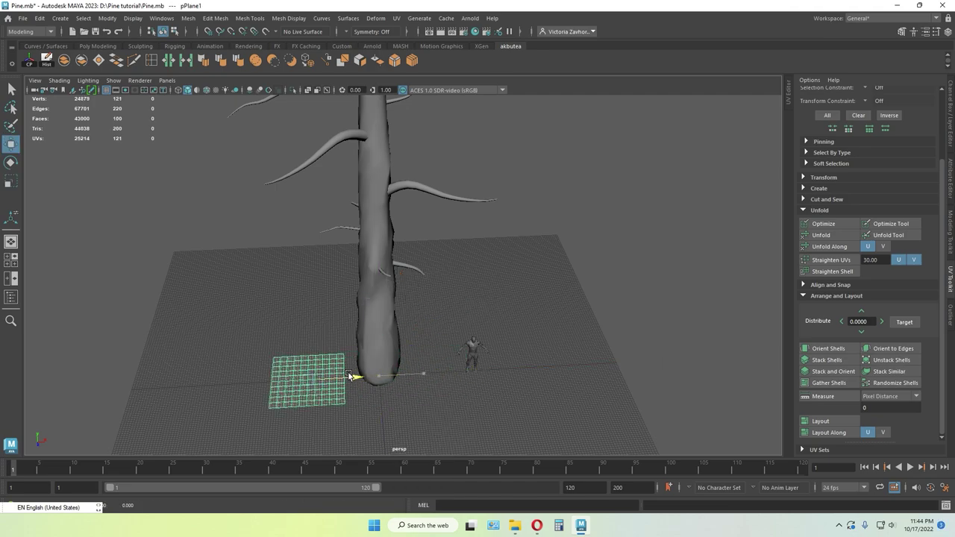
- Scale the plane down to a smaller rectangle and adjust its height beside the trunk
{"action": "key", "text": "r"}
{"action": "middle_click_drag", "start_coordinate": [343, 423], "coordinate": [405, 392], "text": "alt"}
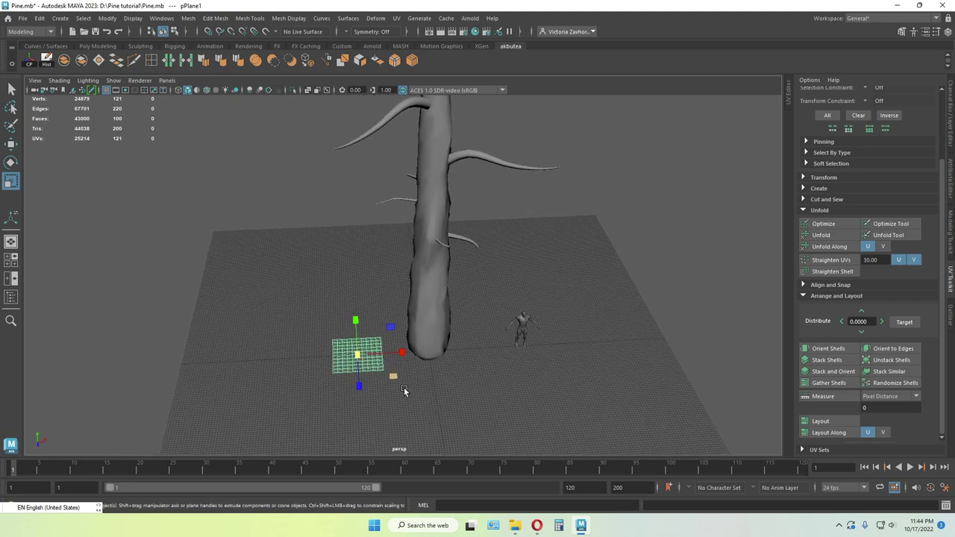
{"action": "scroll", "coordinate": [405, 392], "scroll_direction": "up", "scroll_amount": 4}
{"action": "left_click_drag", "start_coordinate": [337, 408], "coordinate": [376, 319], "text": "alt"}
{"action": "key", "text": "w"}
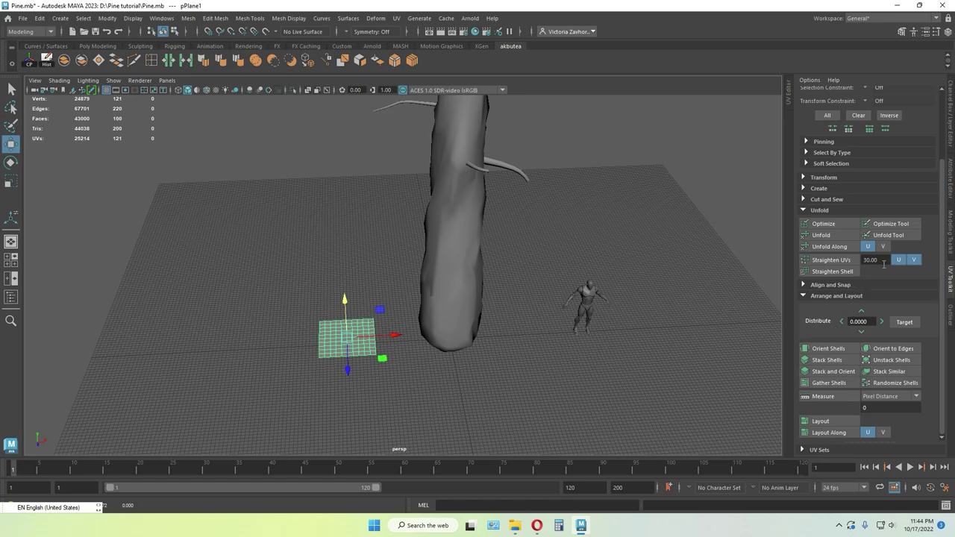
- Set the plane's width and height subdivisions to 1
{"action": "left_click", "coordinate": [952, 131]}
{"action": "left_click", "coordinate": [845, 215]}
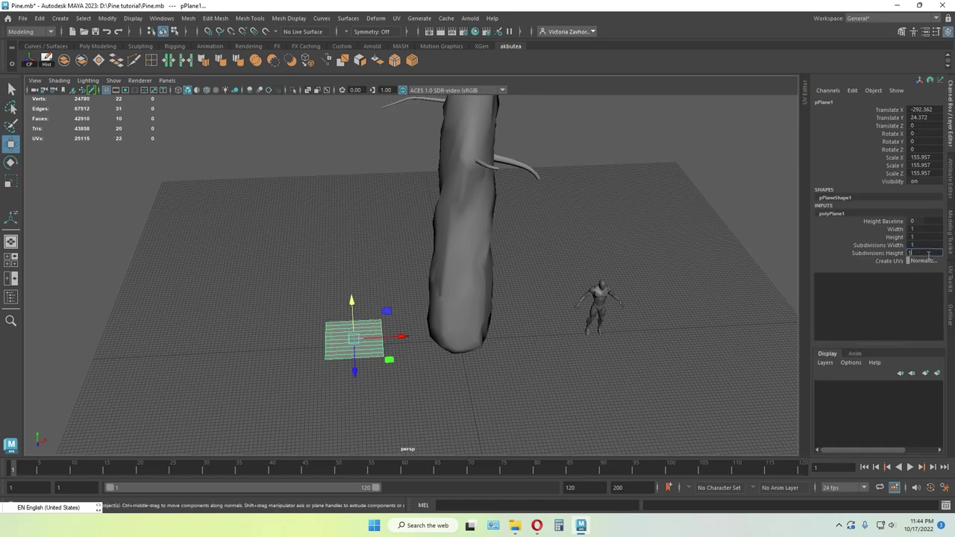
{"action": "left_click", "coordinate": [928, 254]}
{"action": "type", "text": "1"}
{"action": "key", "text": "Return"}
{"action": "left_click", "coordinate": [429, 383]}
{"action": "scroll", "coordinate": [430, 383], "scroll_direction": "up", "scroll_amount": 3}
{"action": "middle_click_drag", "start_coordinate": [401, 391], "coordinate": [423, 349], "text": "alt"}
- Assign a new Lambert material to the plane beside the trunk
{"action": "left_click", "coordinate": [338, 322]}
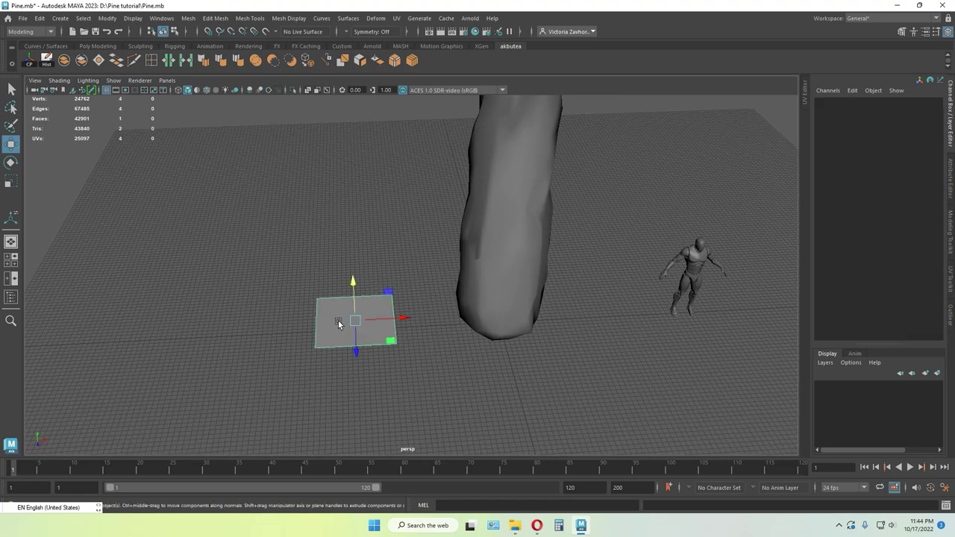
{"action": "right_click", "coordinate": [451, 358], "text": "shift"}
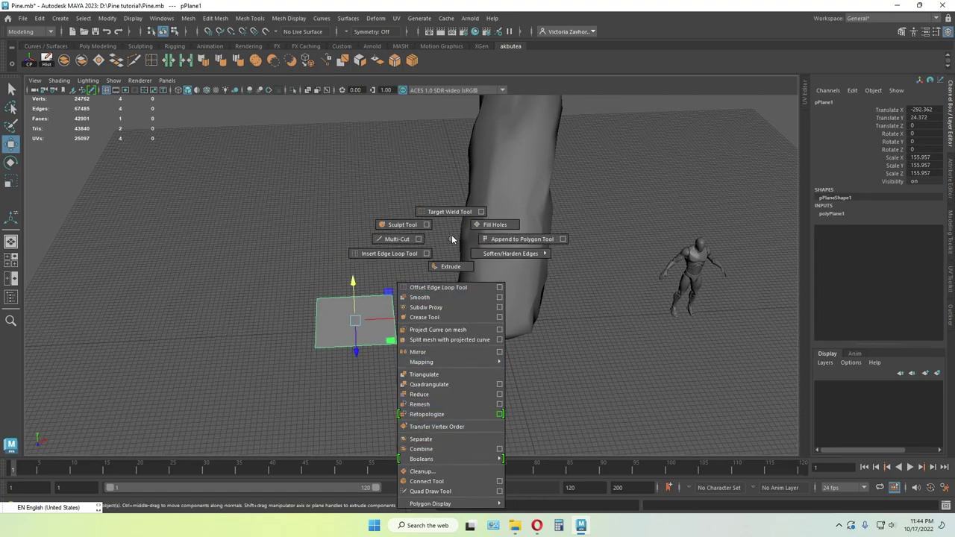
{"action": "right_click", "coordinate": [431, 273]}
{"action": "mouse_move", "coordinate": [429, 483]}
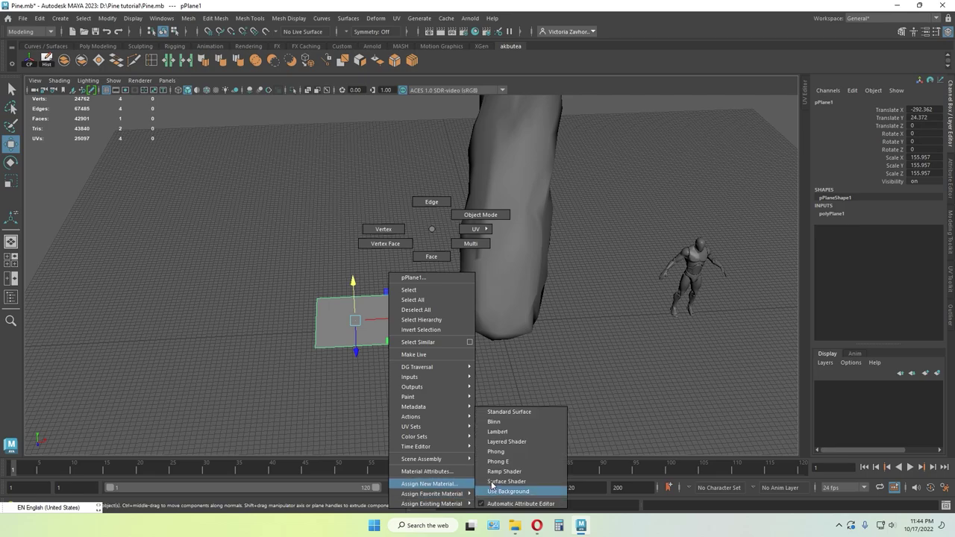
{"action": "left_click", "coordinate": [497, 431]}
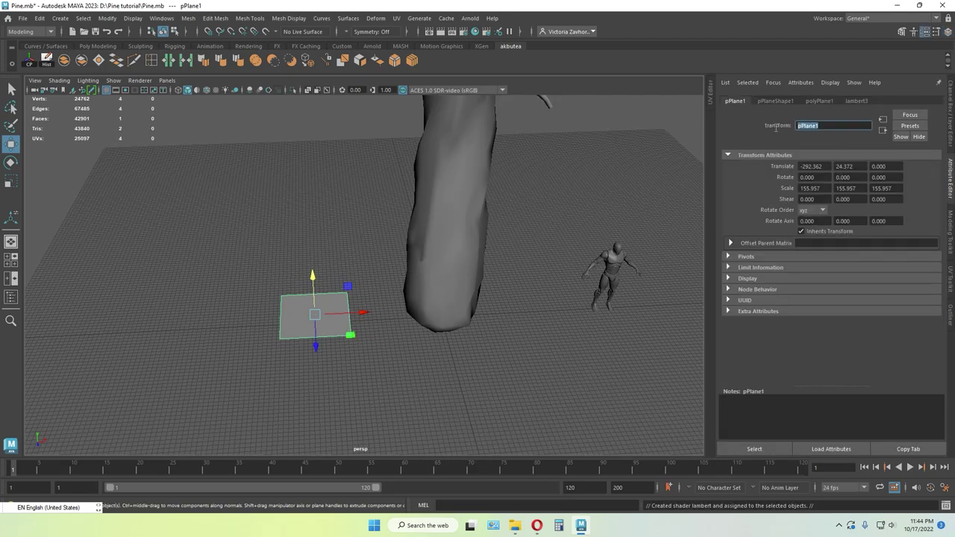
- Rename the plane as Leaf and its Lambert material as Leaf1
{"action": "type", "text": "Leaf"}
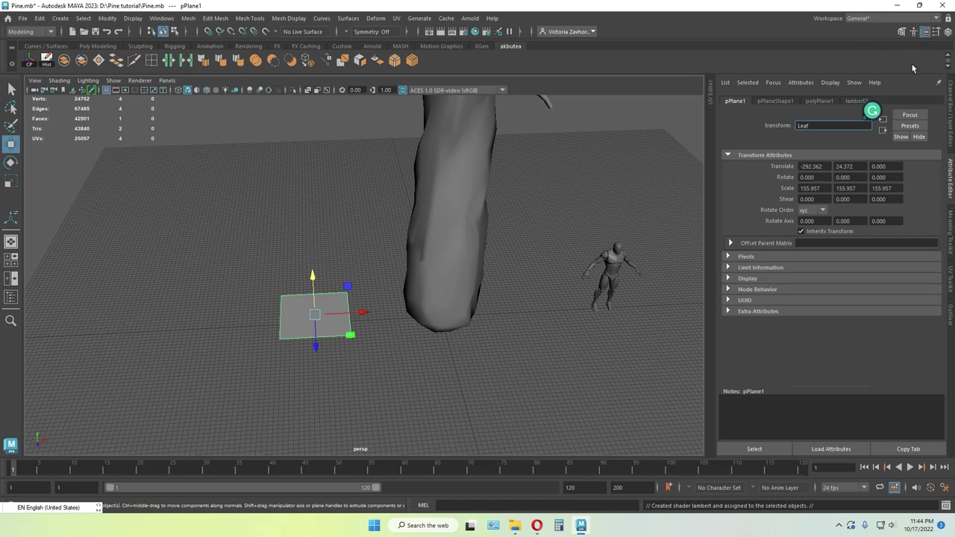
{"action": "key", "text": "Return"}
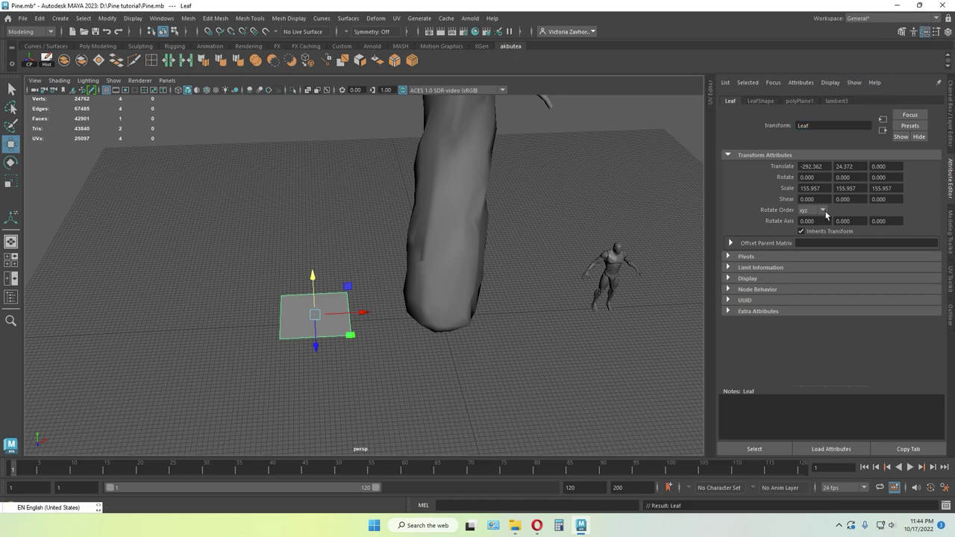
{"action": "left_click", "coordinate": [836, 100]}
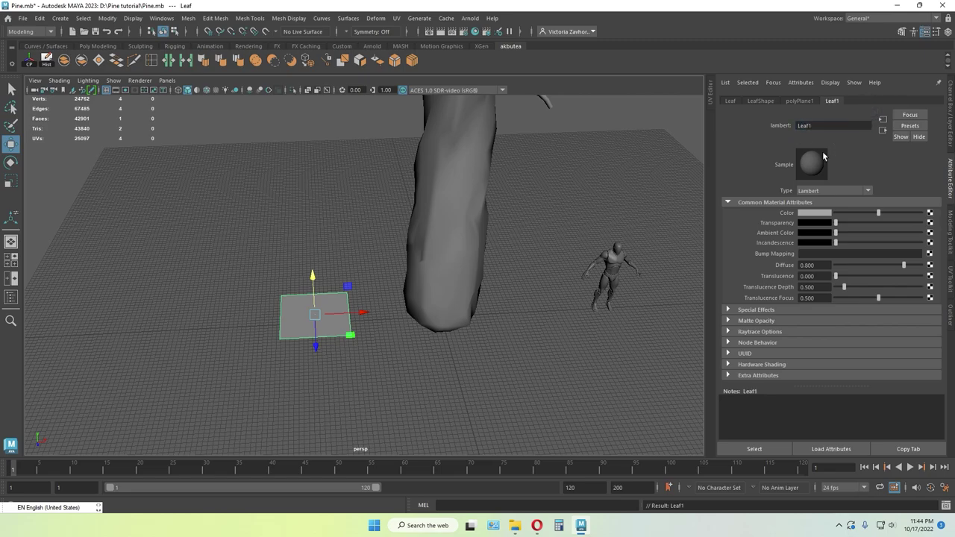
- Connect a File texture to the material's color and browse for its image in the D:\Pine tutorial folder
{"action": "left_click", "coordinate": [929, 213]}
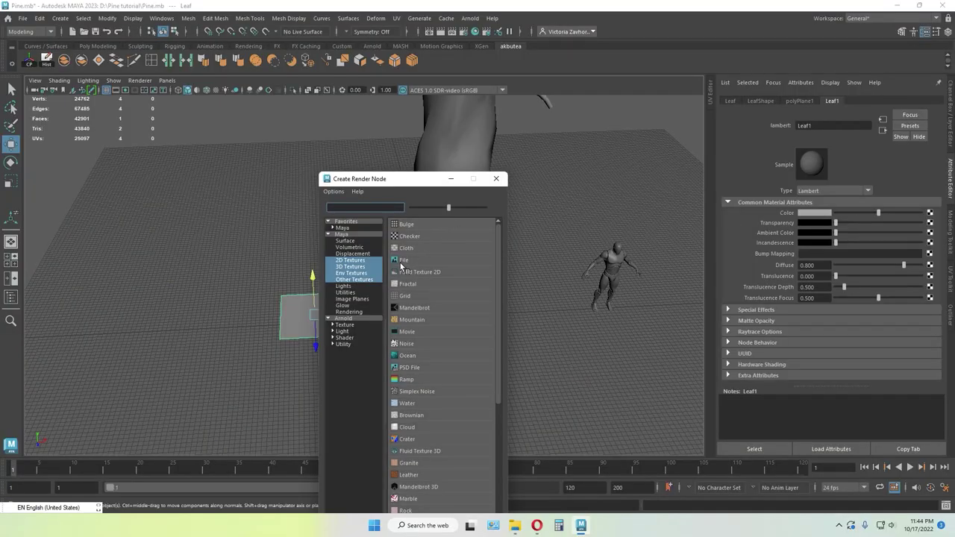
{"action": "left_click", "coordinate": [402, 260]}
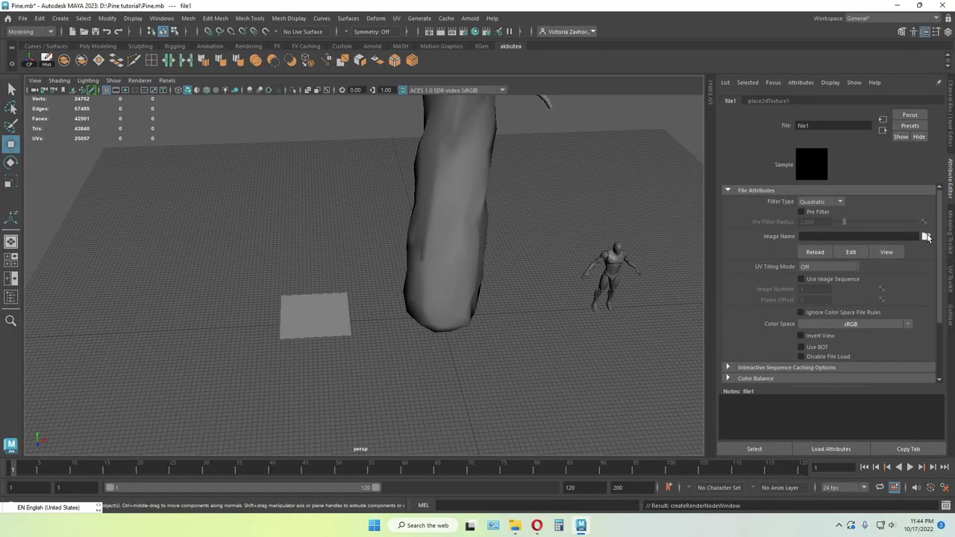
{"action": "left_click", "coordinate": [926, 237]}
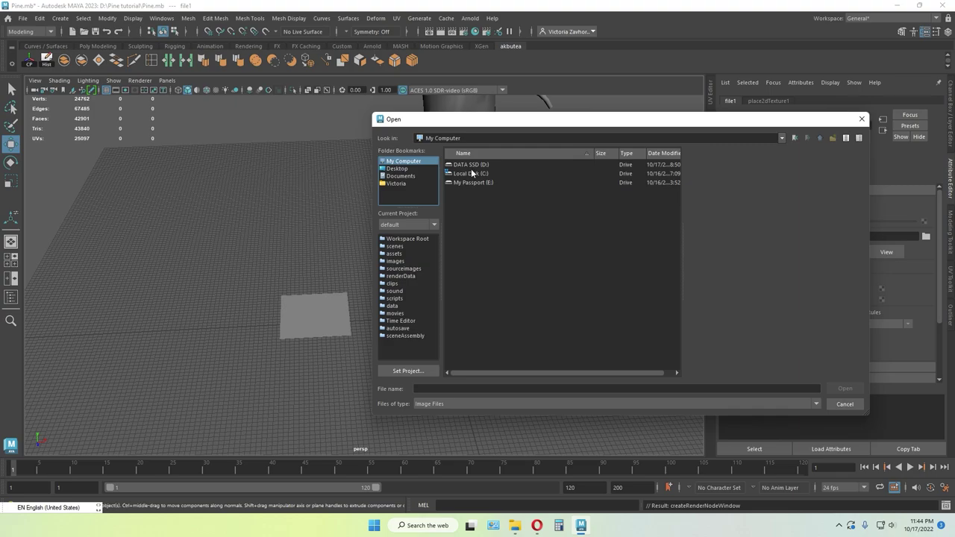
{"action": "double_click", "coordinate": [475, 166]}
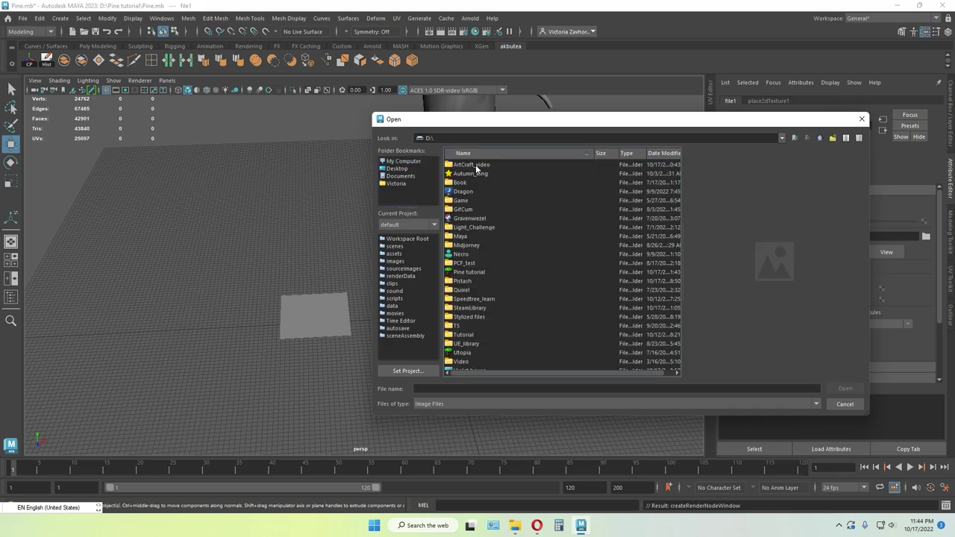
{"action": "double_click", "coordinate": [469, 272]}
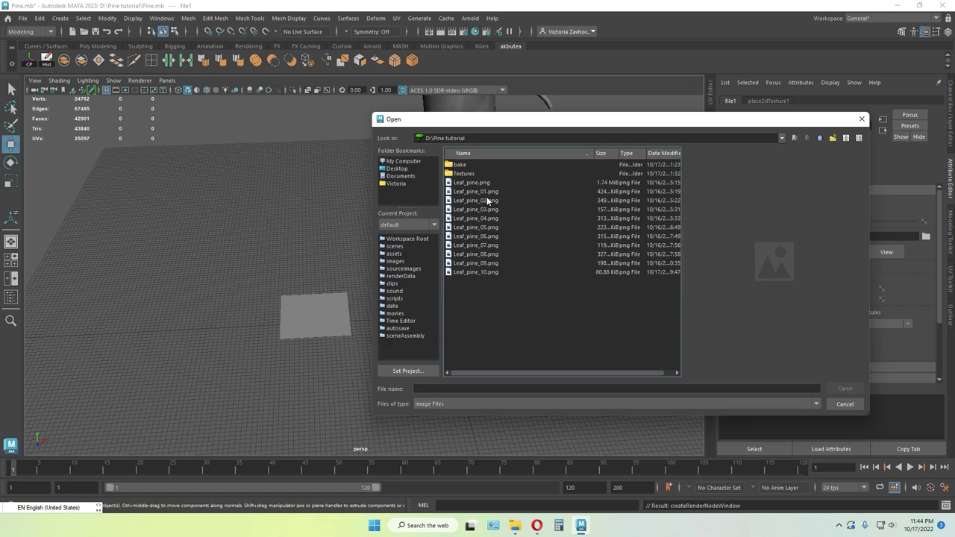
- Preview the pine leaf images, load Leaf_pine_03.png as the color texture and show textures in the viewport
{"action": "left_click", "coordinate": [491, 254]}
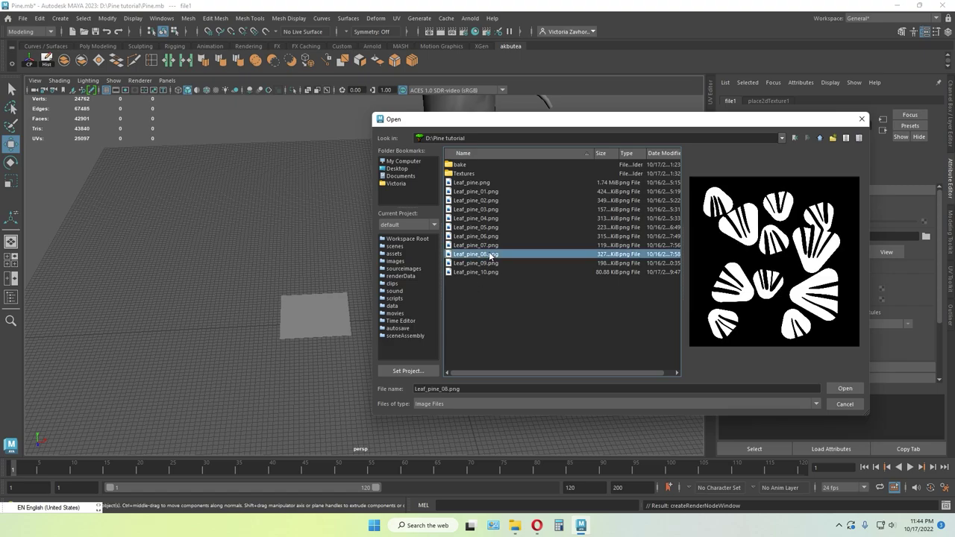
{"action": "left_click", "coordinate": [489, 247]}
{"action": "left_click", "coordinate": [489, 235]}
{"action": "left_click", "coordinate": [489, 228]}
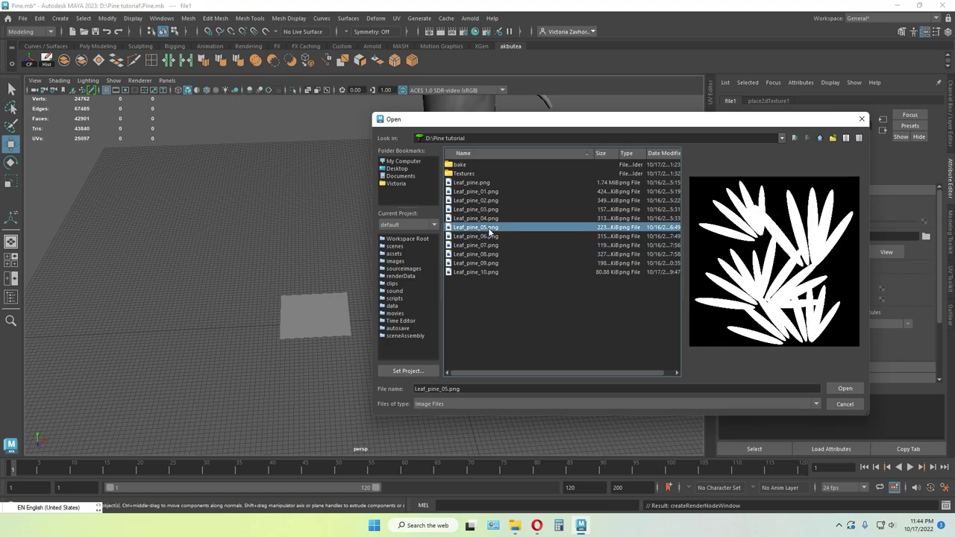
{"action": "left_click", "coordinate": [490, 219]}
{"action": "left_click", "coordinate": [490, 209]}
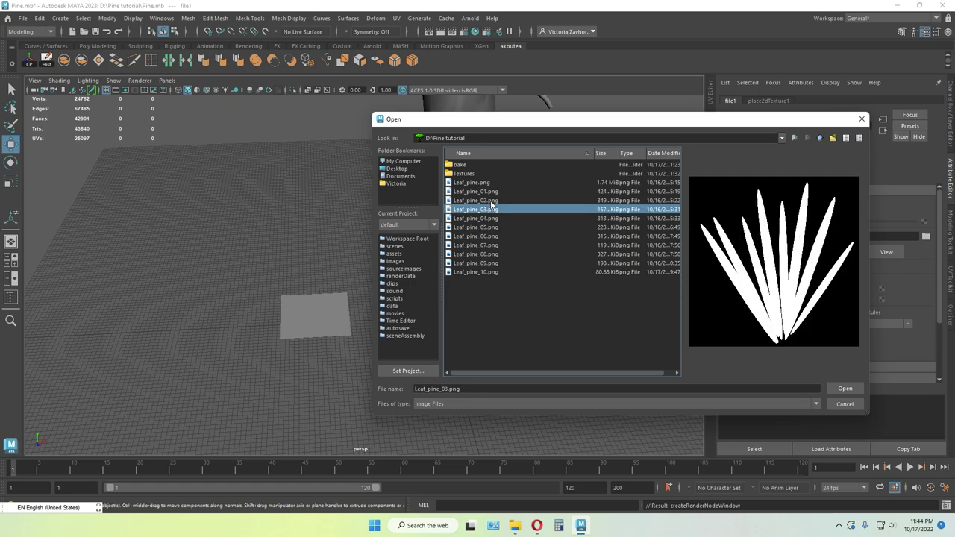
{"action": "left_click", "coordinate": [490, 201]}
{"action": "left_click", "coordinate": [489, 226]}
{"action": "left_click", "coordinate": [488, 212]}
{"action": "left_click", "coordinate": [843, 388]}
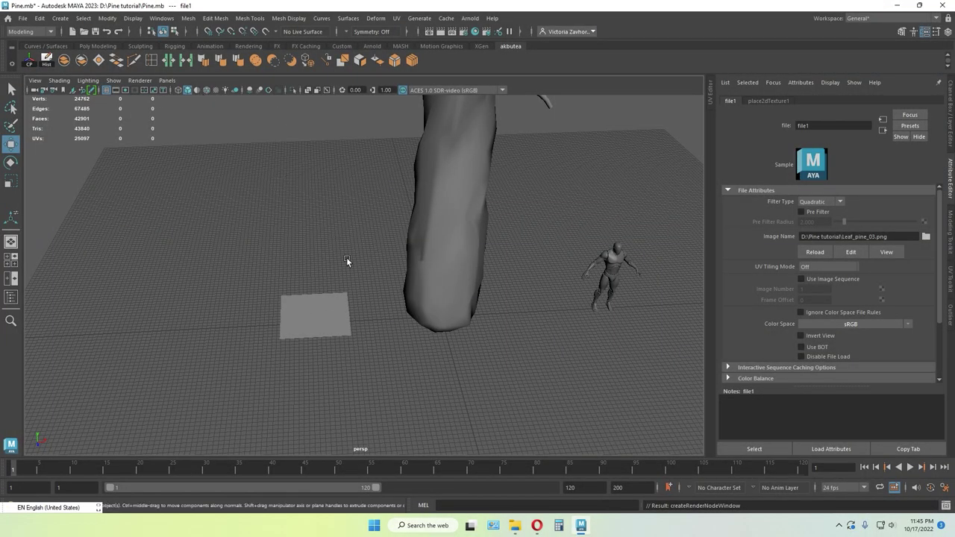
{"action": "left_click", "coordinate": [216, 90]}
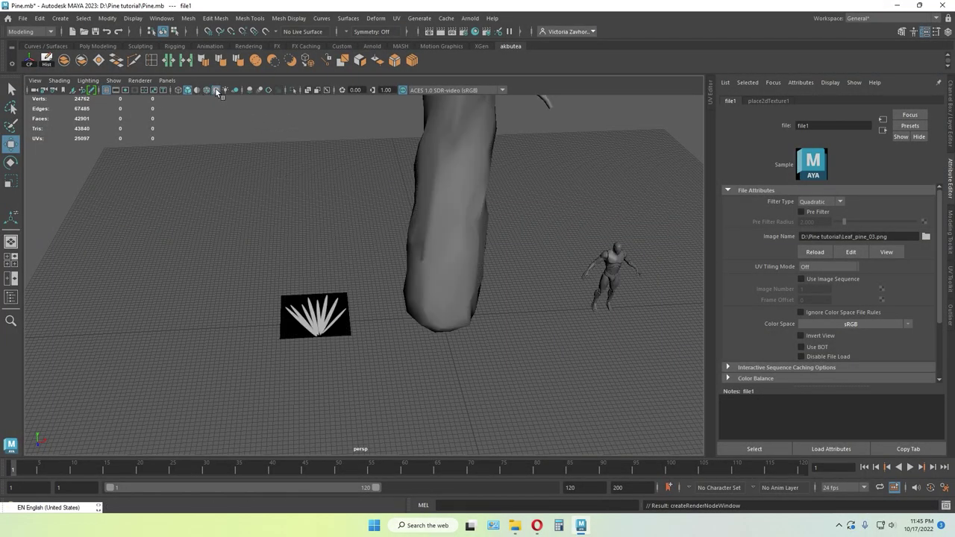
- Duplicate the textured leaf plane and rotate the copy -90 degrees about Z to cross the original
{"action": "left_click", "coordinate": [338, 325]}
{"action": "scroll", "coordinate": [337, 364], "scroll_direction": "up", "scroll_amount": 5}
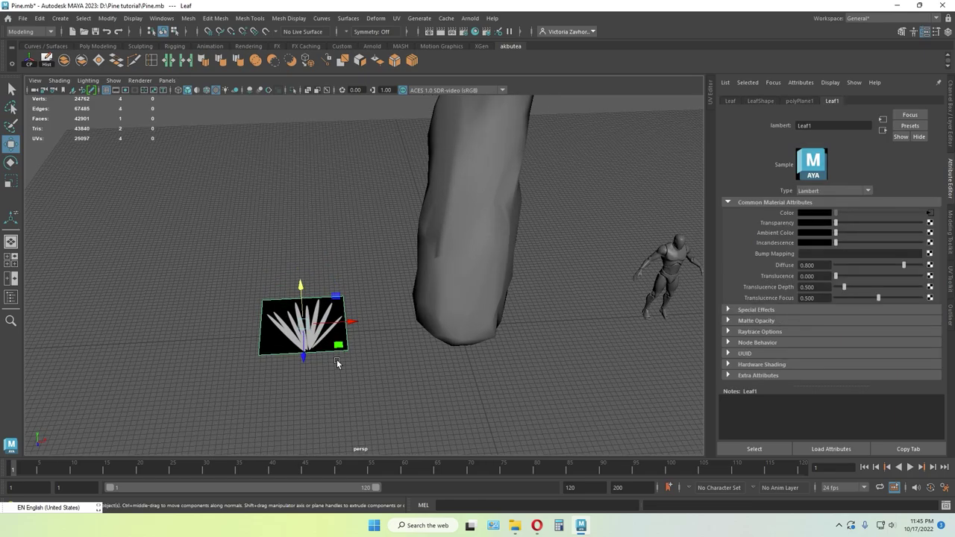
{"action": "middle_click_drag", "start_coordinate": [361, 402], "coordinate": [409, 298], "text": "alt"}
{"action": "key", "text": "ctrl+d"}
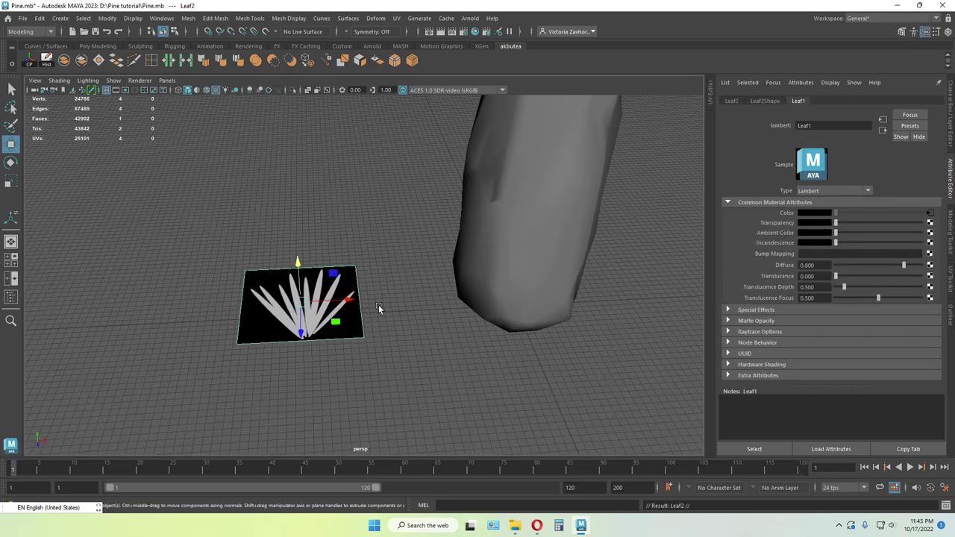
{"action": "key", "text": "e"}
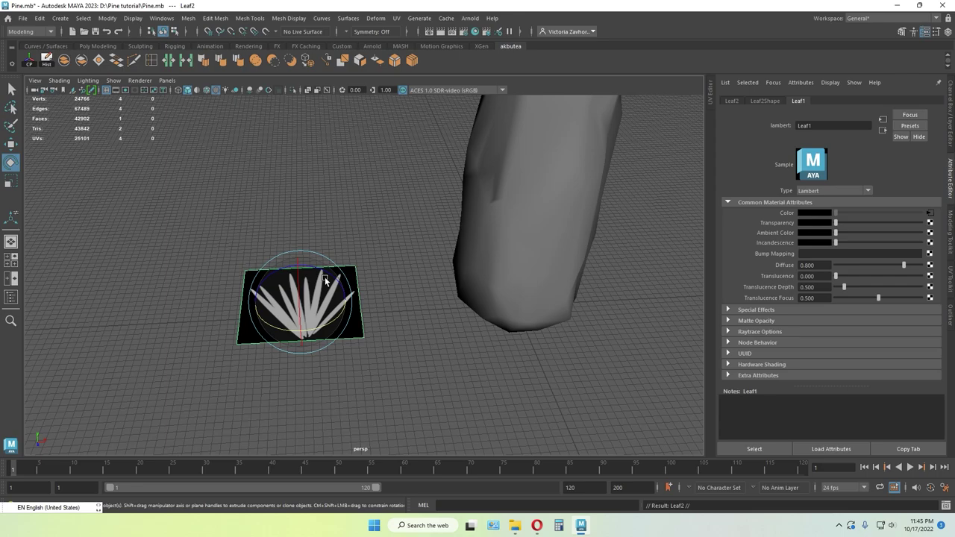
{"action": "left_click_drag", "start_coordinate": [325, 276], "coordinate": [391, 331]}
{"action": "left_click", "coordinate": [366, 369]}
{"action": "scroll", "coordinate": [365, 370], "scroll_direction": "down", "scroll_amount": 2}
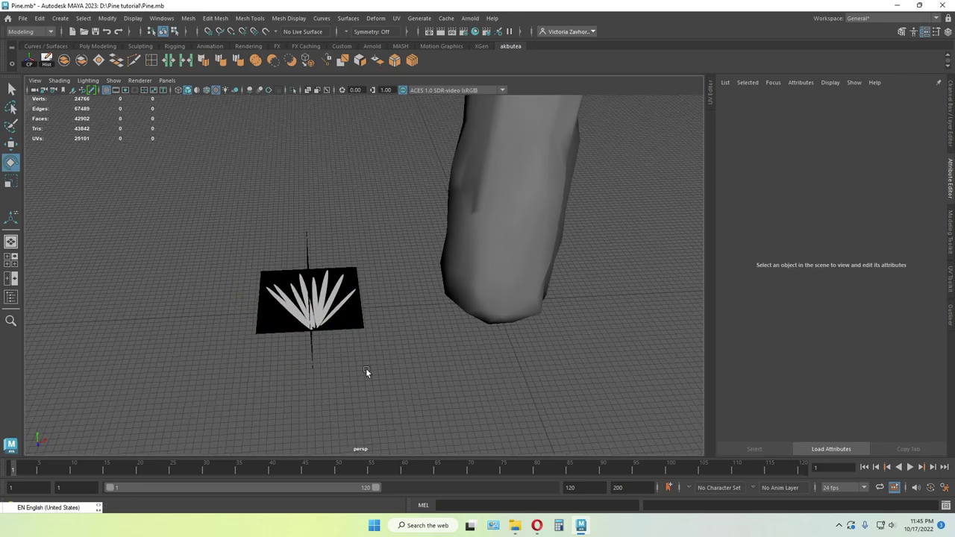
- Select both crossed leaf planes and combine them into one mesh
{"action": "left_click_drag", "start_coordinate": [366, 367], "coordinate": [264, 265], "text": "alt"}
{"action": "left_click", "coordinate": [264, 265]}
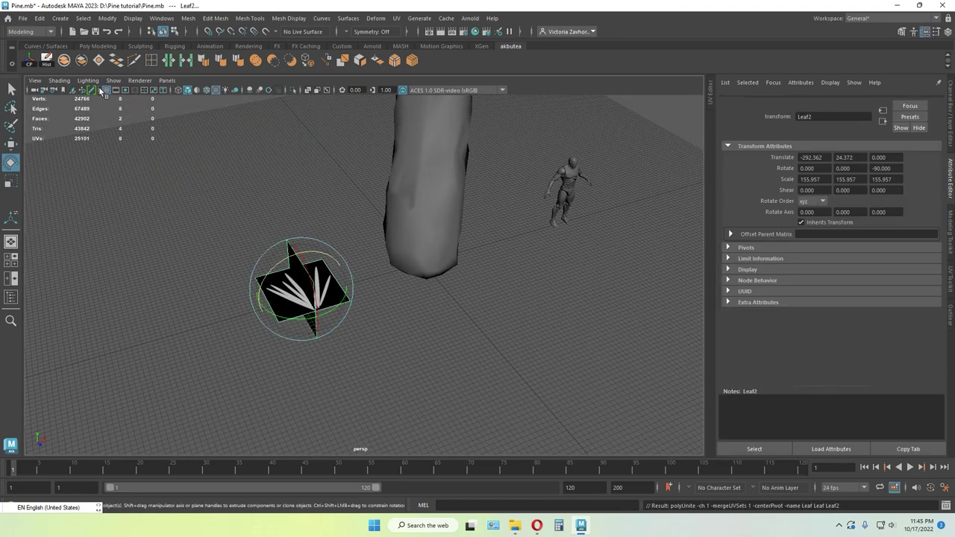
{"action": "left_click", "coordinate": [432, 320]}
{"action": "left_click_drag", "start_coordinate": [432, 321], "coordinate": [357, 261], "text": "alt"}
- Scale the combined leaf mesh uniformly to 0.770 and shift it away from the trunk to X -93.709
{"action": "left_click", "coordinate": [358, 269]}
{"action": "key", "text": "r"}
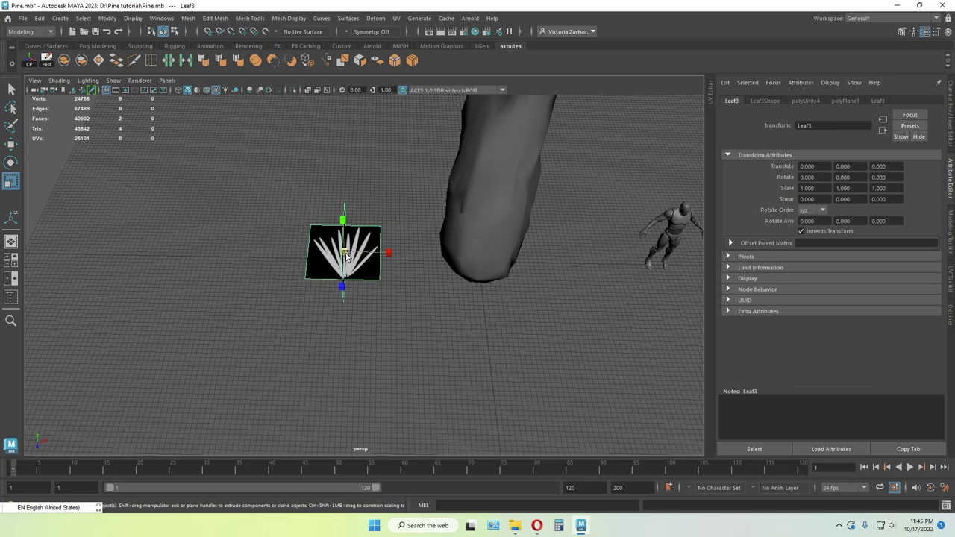
{"action": "left_click", "coordinate": [411, 293]}
{"action": "left_click_drag", "start_coordinate": [411, 293], "coordinate": [374, 299], "text": "alt"}
{"action": "left_click", "coordinate": [333, 302]}
- Rotate the combined leaf mesh 90 degrees about X so that it stands upright
{"action": "key", "text": "e"}
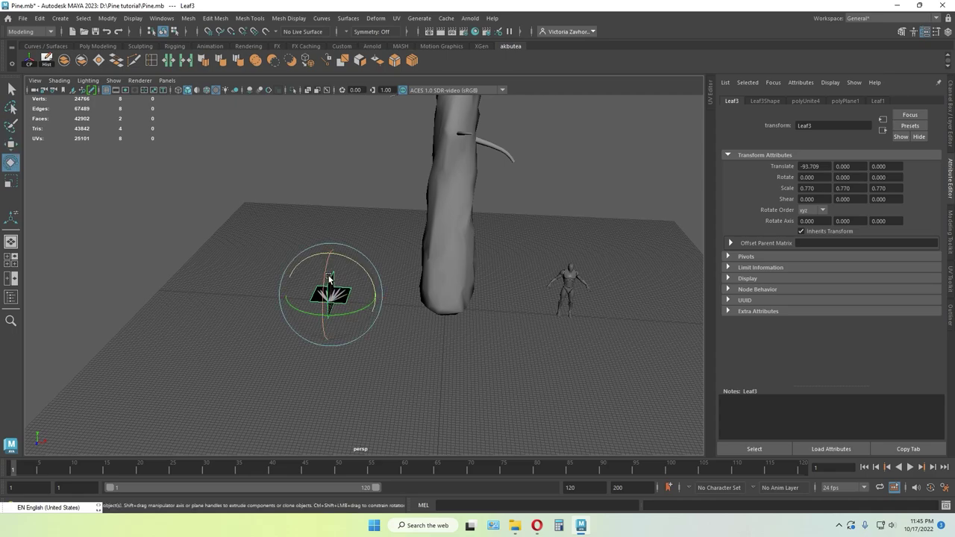
{"action": "left_click_drag", "start_coordinate": [329, 277], "coordinate": [319, 326]}
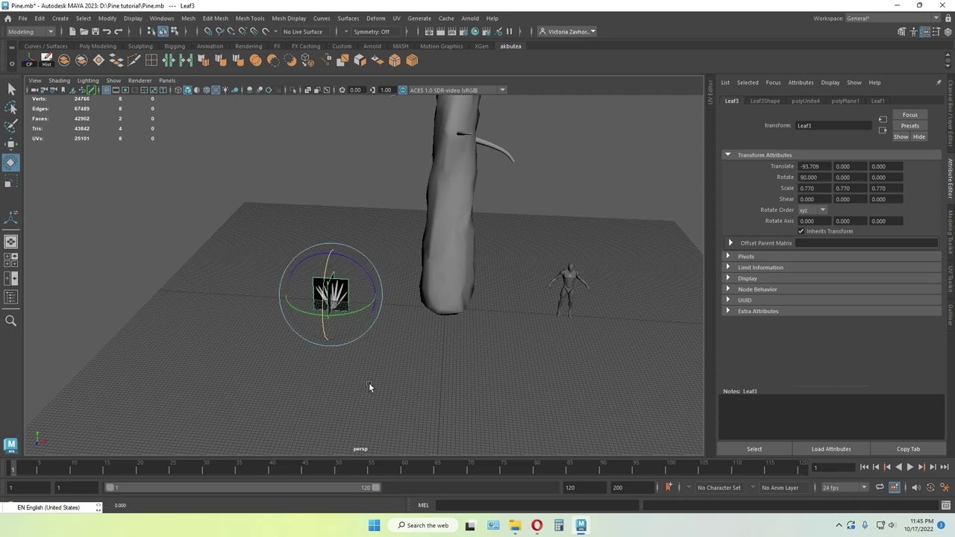
{"action": "left_click_drag", "start_coordinate": [369, 386], "coordinate": [321, 272], "text": "alt"}
{"action": "left_click", "coordinate": [420, 358]}
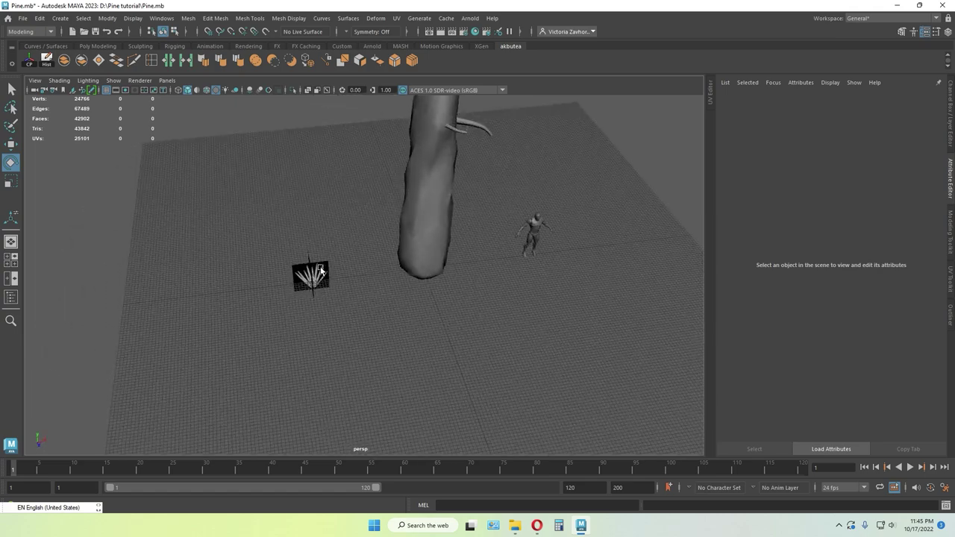
- Duplicate the upright leaf mesh and raise the copy to the lower long branch, at about X 480 and Y 864
{"action": "left_click", "coordinate": [321, 270]}
{"action": "scroll", "coordinate": [336, 291], "scroll_direction": "down", "scroll_amount": 3}
{"action": "key", "text": "w"}
{"action": "left_click_drag", "start_coordinate": [440, 300], "coordinate": [419, 266], "text": "alt"}
{"action": "middle_click_drag", "start_coordinate": [420, 266], "coordinate": [382, 336], "text": "alt"}
{"action": "left_click_drag", "start_coordinate": [381, 336], "coordinate": [375, 319], "text": "alt"}
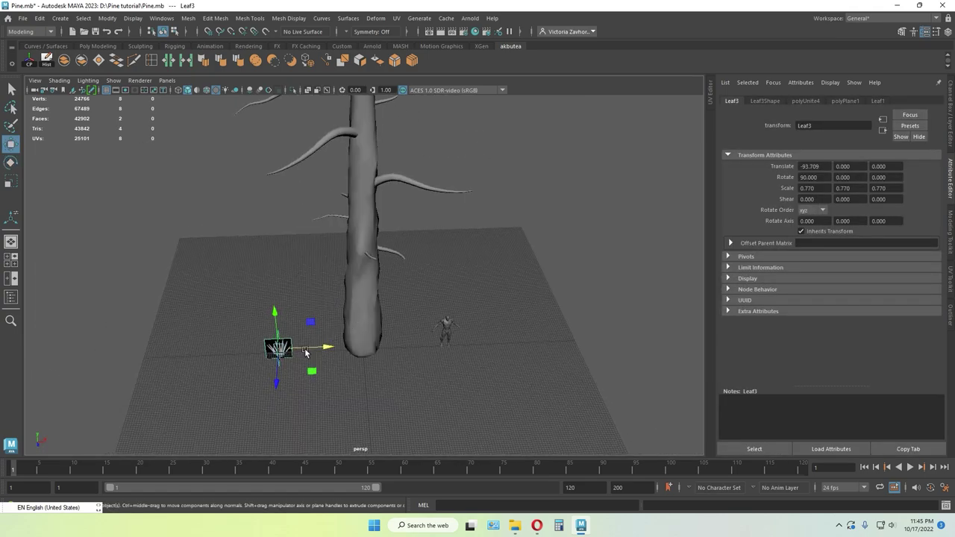
{"action": "scroll", "coordinate": [252, 356], "scroll_direction": "down", "scroll_amount": 4}
{"action": "scroll", "coordinate": [406, 319], "scroll_direction": "up", "scroll_amount": 4}
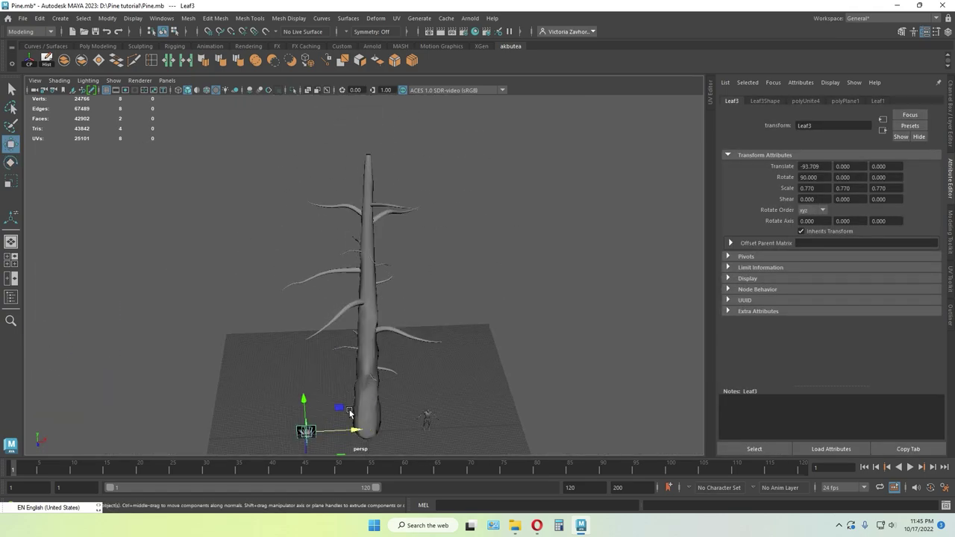
{"action": "middle_click_drag", "start_coordinate": [351, 413], "coordinate": [360, 351], "text": "alt"}
{"action": "left_click_drag", "start_coordinate": [356, 326], "coordinate": [439, 180]}
{"action": "key", "text": "ctrl+d"}
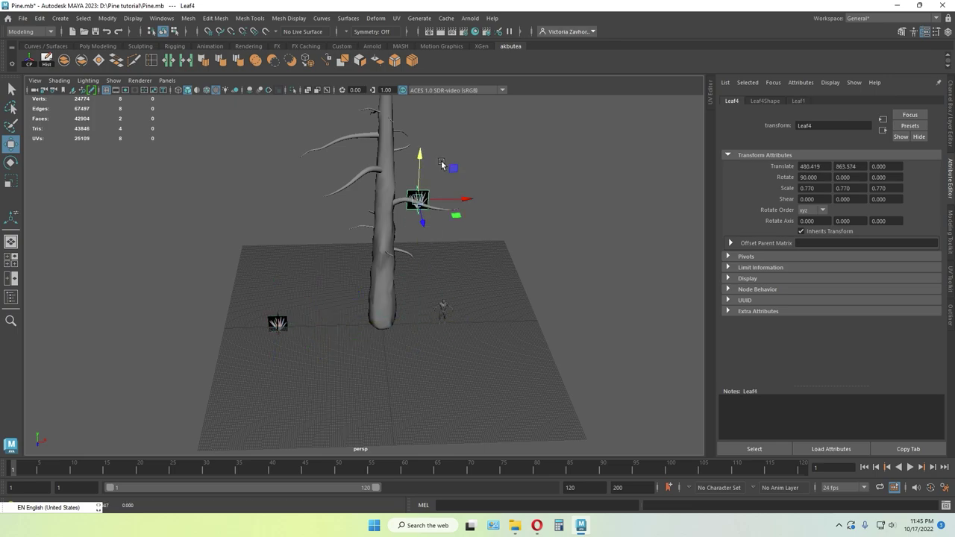
- Move the leaf copy onto the branch tip, at about X 615, Y 954 and Z 187
{"action": "right_click_drag", "start_coordinate": [441, 164], "coordinate": [560, 160], "text": "alt"}
{"action": "middle_click_drag", "start_coordinate": [560, 160], "coordinate": [311, 438], "text": "alt"}
{"action": "middle_click_drag", "start_coordinate": [358, 302], "coordinate": [362, 289], "text": "alt"}
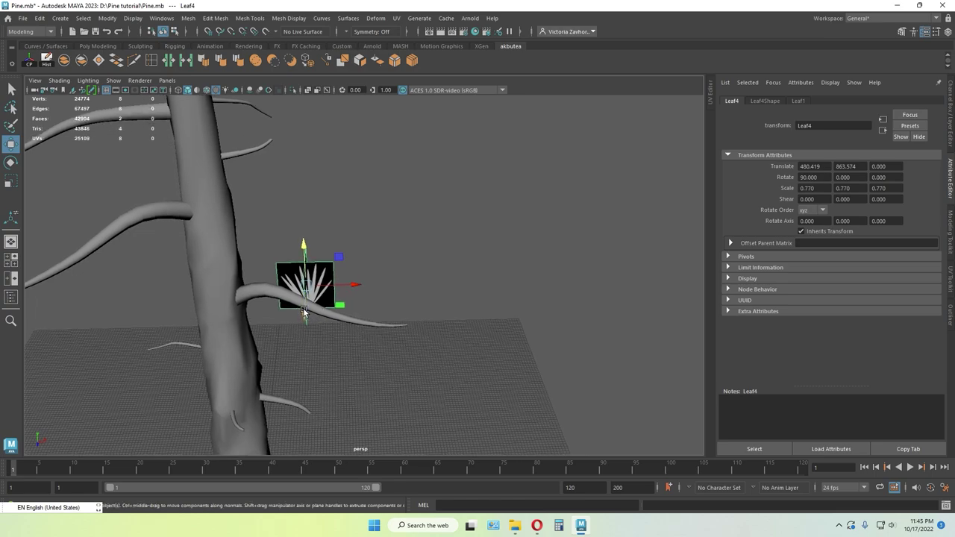
{"action": "left_click_drag", "start_coordinate": [304, 317], "coordinate": [302, 352]}
{"action": "left_click_drag", "start_coordinate": [346, 325], "coordinate": [415, 323]}
{"action": "left_click_drag", "start_coordinate": [372, 352], "coordinate": [373, 360]}
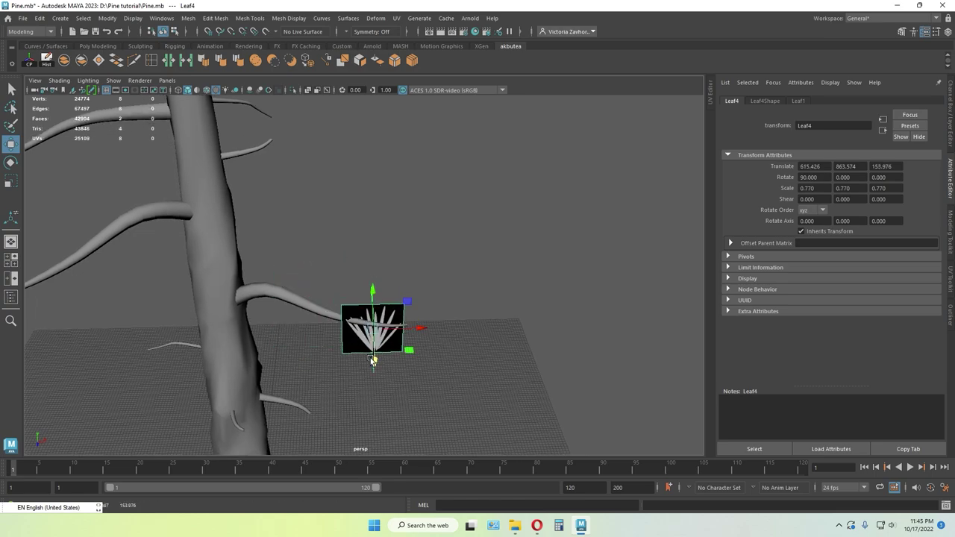
{"action": "left_click_drag", "start_coordinate": [386, 276], "coordinate": [385, 197], "text": "alt"}
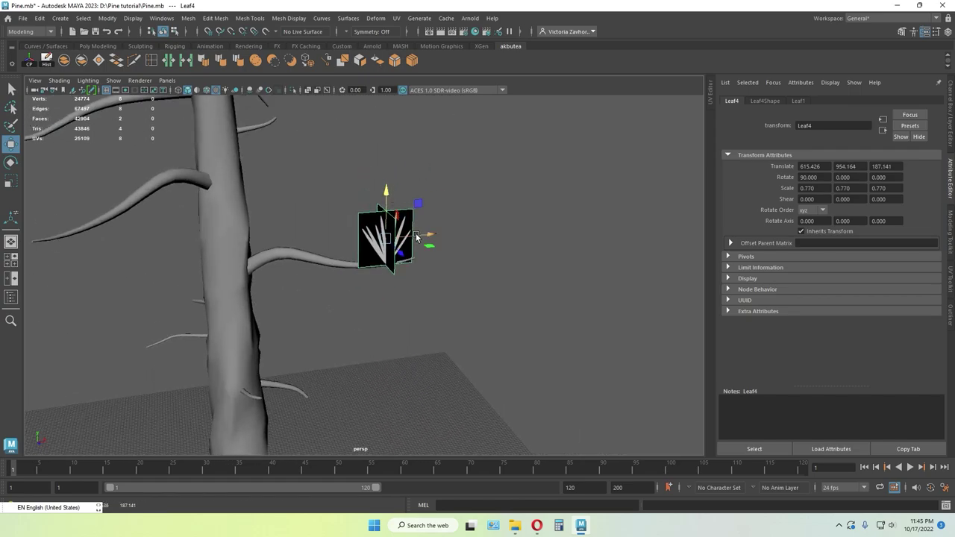
- Duplicate the leaf mesh toward the trunk, to about X 535, and rotate the copy to a different angle
{"action": "left_click_drag", "start_coordinate": [419, 240], "coordinate": [382, 243]}
{"action": "key", "text": "e"}
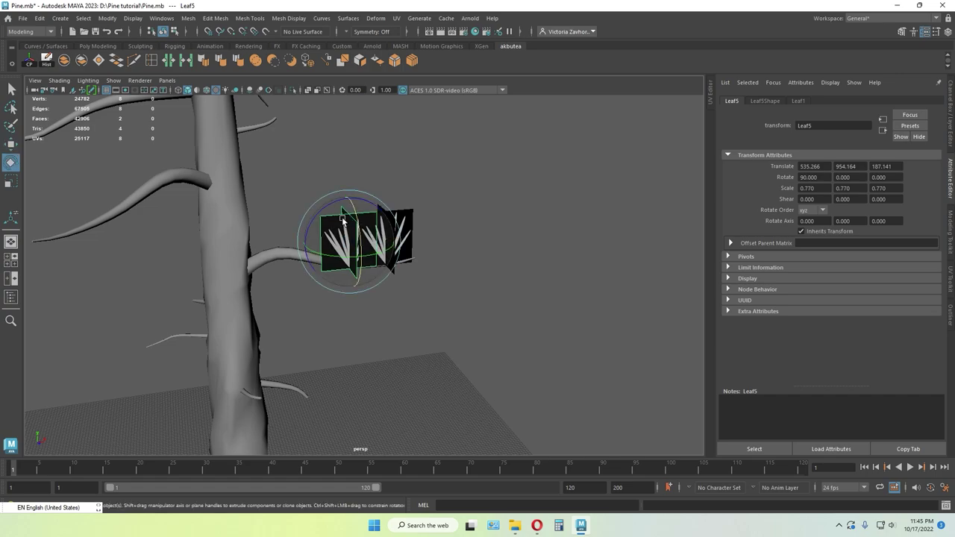
{"action": "left_click_drag", "start_coordinate": [338, 217], "coordinate": [319, 229]}
{"action": "left_click_drag", "start_coordinate": [398, 231], "coordinate": [396, 246], "text": "alt"}
{"action": "left_click_drag", "start_coordinate": [346, 262], "coordinate": [297, 244]}
- Add more duplicated leaf meshes along the same branch, varying their position and rotation to form a fanned cluster
{"action": "key", "text": "w"}
{"action": "key", "text": "r"}
{"action": "key", "text": "ctrl+d"}
{"action": "key", "text": "e"}
{"action": "key", "text": "w"}
{"action": "left_click", "coordinate": [341, 274]}
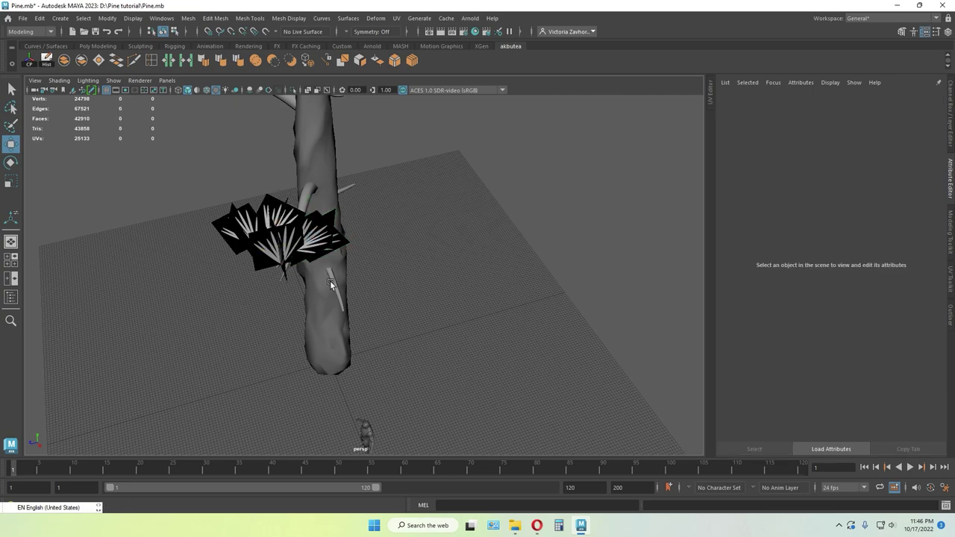
- Refine the angle and placement of the two leaf copies nearest the trunk in the branch cluster
{"action": "left_click_drag", "start_coordinate": [331, 283], "coordinate": [474, 204], "text": "alt"}
{"action": "left_click", "coordinate": [436, 262]}
{"action": "key", "text": "e"}
{"action": "key", "text": "w"}
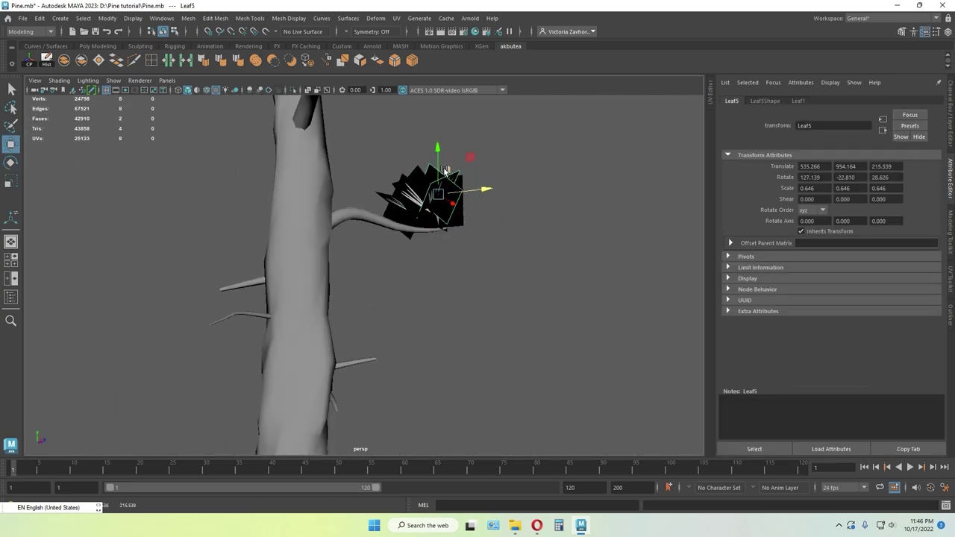
{"action": "left_click_drag", "start_coordinate": [450, 239], "coordinate": [379, 277], "text": "alt"}
{"action": "left_click", "coordinate": [489, 231]}
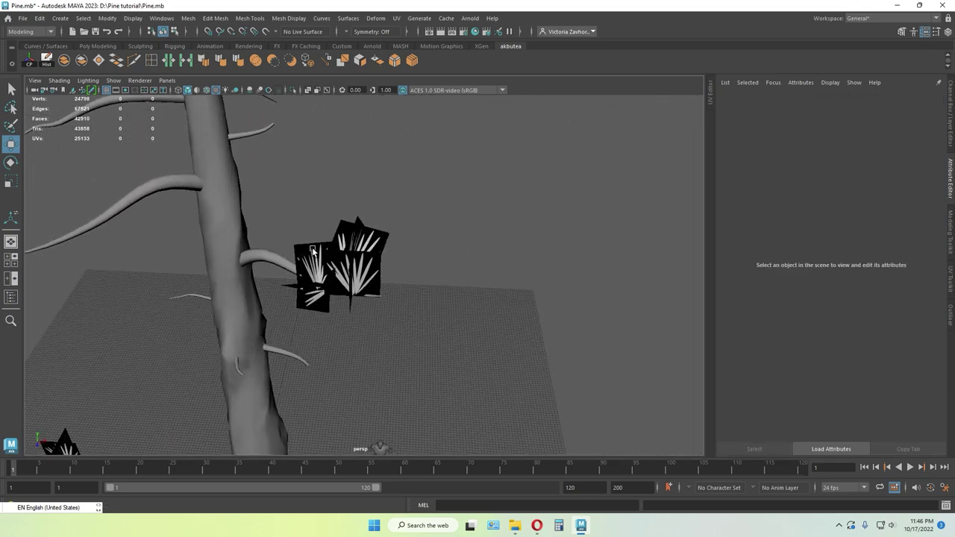
{"action": "left_click", "coordinate": [314, 253]}
{"action": "left_click_drag", "start_coordinate": [313, 254], "coordinate": [320, 272], "text": "alt"}
{"action": "key", "text": "e"}
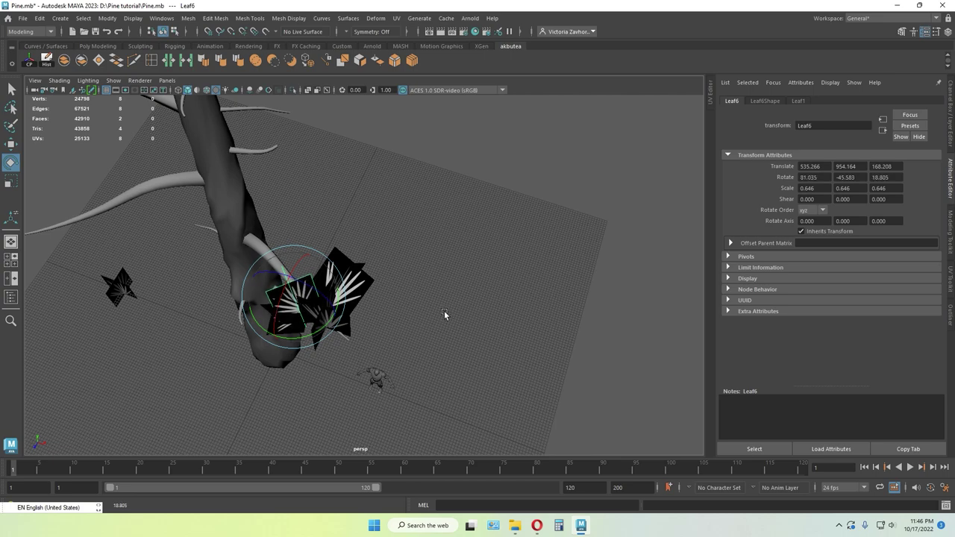
{"action": "left_click", "coordinate": [445, 315]}
- Duplicate the branch-tip leaf mesh, lower and rotate the copies under the cluster, and scale them to about 0.637
{"action": "left_click_drag", "start_coordinate": [446, 316], "coordinate": [398, 271], "text": "alt"}
{"action": "left_click", "coordinate": [387, 269]}
{"action": "key", "text": "ctrl+d"}
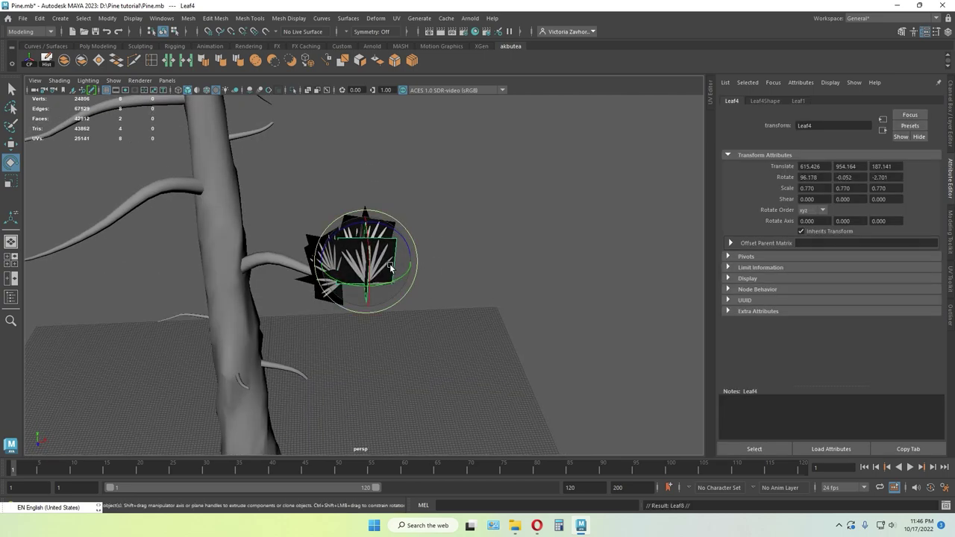
{"action": "key", "text": "w"}
{"action": "left_click_drag", "start_coordinate": [365, 237], "coordinate": [393, 258]}
{"action": "key", "text": "e"}
{"action": "key", "text": "w"}
{"action": "key", "text": "r"}
{"action": "left_click_drag", "start_coordinate": [392, 258], "coordinate": [403, 285], "text": "alt"}
{"action": "mouse_move", "coordinate": [403, 286]}
{"action": "left_mouse_down", "text": "alt"}
{"action": "mouse_move", "coordinate": [398, 255]}
{"action": "mouse_move", "coordinate": [405, 273]}
{"action": "left_mouse_up", "text": "alt"}
- Place the newest leaf copy at the cluster's lower edge, about X 607, Y 912 and Z 232, and rotate it
{"action": "key", "text": "e"}
{"action": "key", "text": "w"}
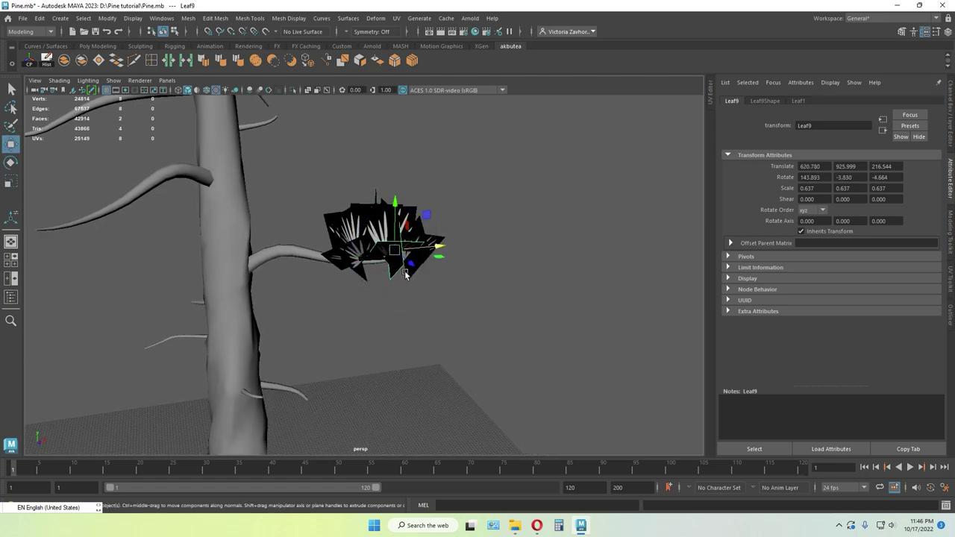
{"action": "left_click_drag", "start_coordinate": [396, 237], "coordinate": [396, 232]}
{"action": "left_click_drag", "start_coordinate": [395, 232], "coordinate": [459, 293], "text": "alt"}
{"action": "key", "text": "e"}
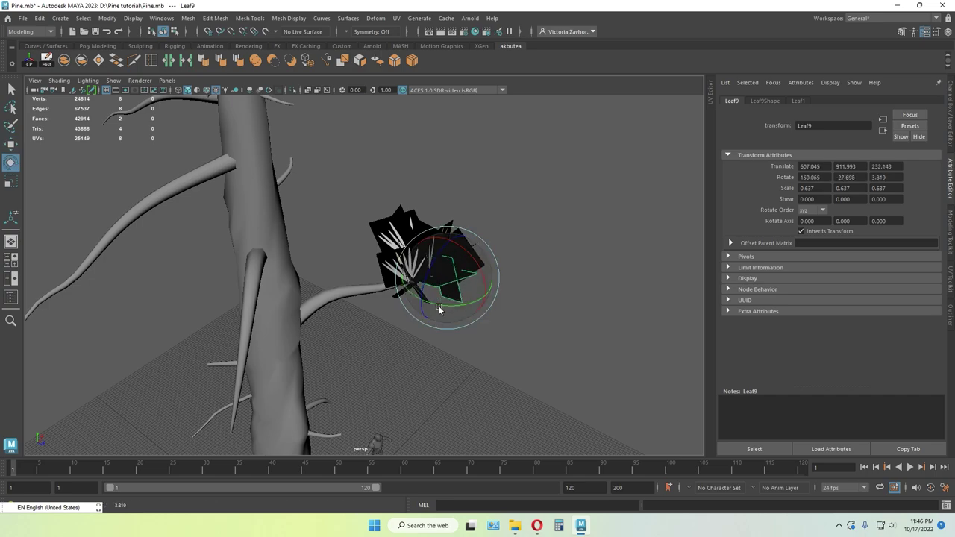
{"action": "left_click", "coordinate": [523, 346]}
{"action": "left_click_drag", "start_coordinate": [523, 347], "coordinate": [437, 334], "text": "alt"}
- Duplicate the lower leaf copy, move it to about X 667, Y 921 and Z 152, and rotate it to face outward
{"action": "left_click", "coordinate": [332, 295]}
{"action": "left_click_drag", "start_coordinate": [383, 305], "coordinate": [370, 277], "text": "alt"}
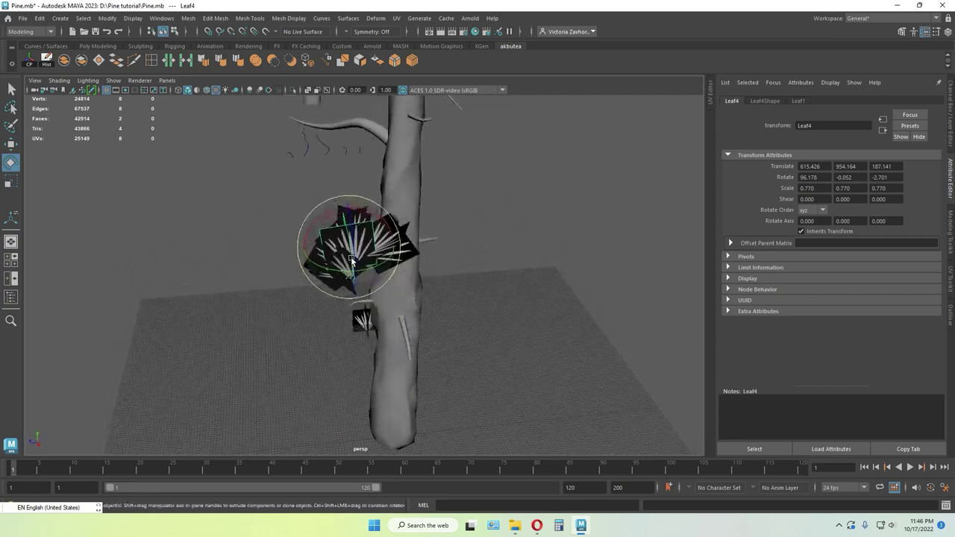
{"action": "key", "text": "w"}
{"action": "left_click", "coordinate": [369, 276]}
{"action": "left_click", "coordinate": [321, 252]}
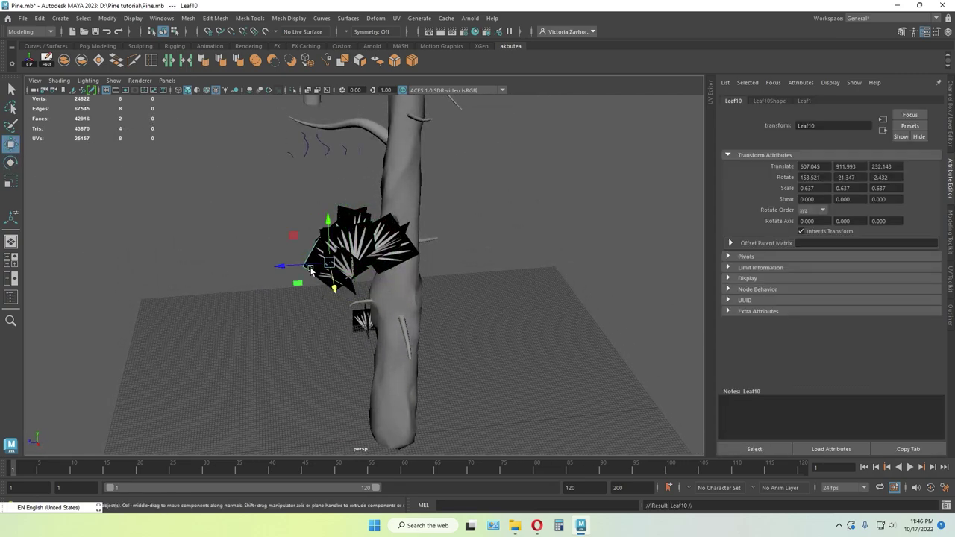
{"action": "key", "text": "e"}
{"action": "left_click_drag", "start_coordinate": [359, 267], "coordinate": [390, 274]}
{"action": "key", "text": "w"}
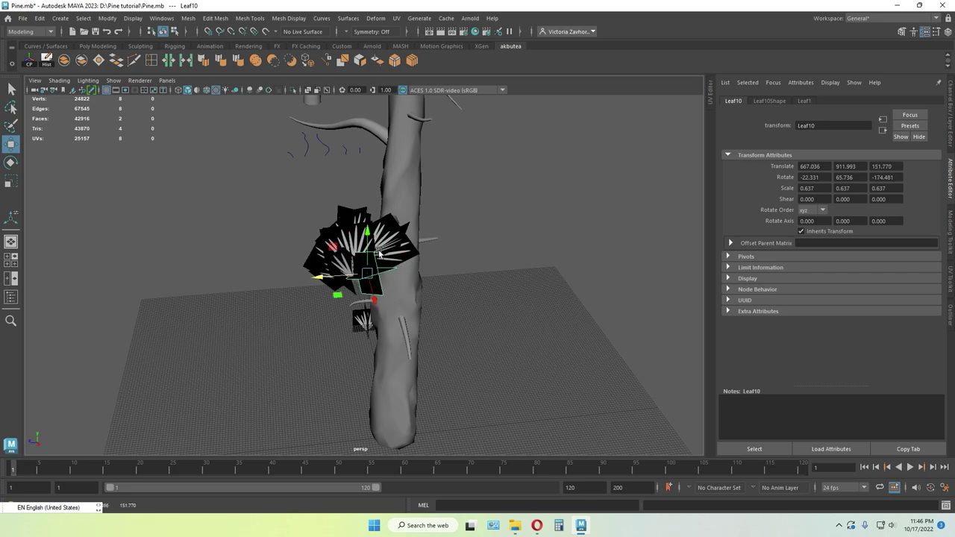
{"action": "left_click_drag", "start_coordinate": [515, 304], "coordinate": [447, 291], "text": "alt"}
{"action": "key", "text": "e"}
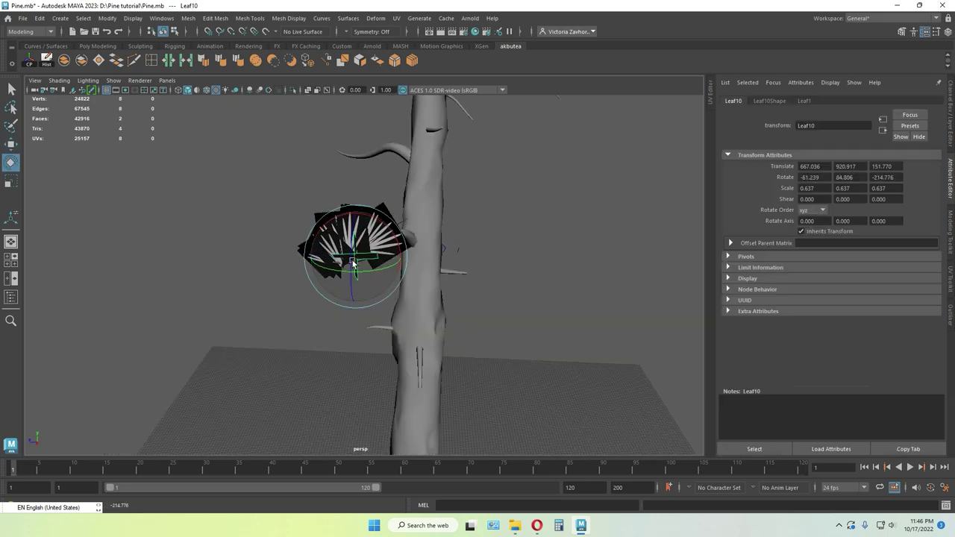
{"action": "left_click", "coordinate": [562, 290]}
- Duplicate the leaf on the cluster's far side, move it to about X 562, Y 916, Z 80, scale it to 0.661 and rotate it
{"action": "left_click_drag", "start_coordinate": [562, 290], "coordinate": [349, 267], "text": "alt"}
{"action": "left_click", "coordinate": [367, 275]}
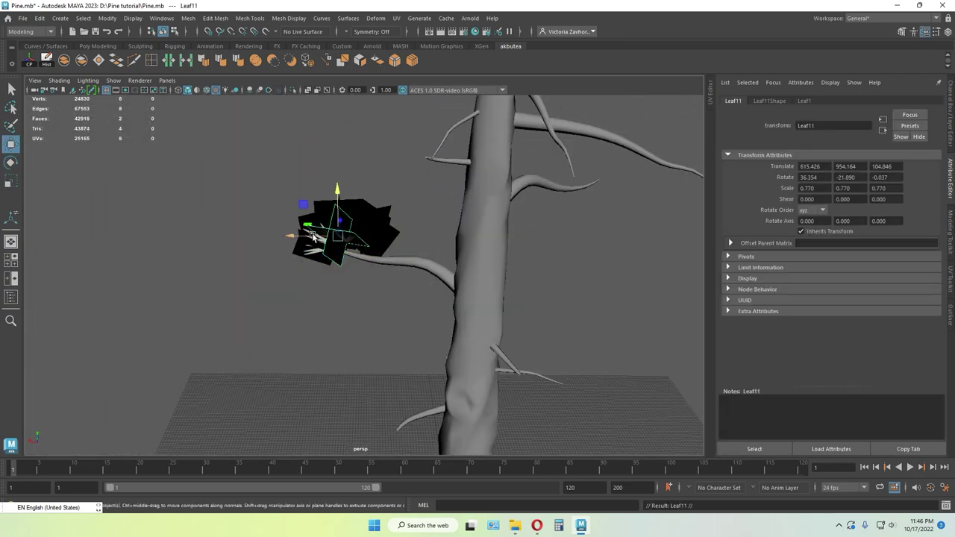
{"action": "left_click_drag", "start_coordinate": [385, 248], "coordinate": [368, 261], "text": "alt"}
{"action": "left_click_drag", "start_coordinate": [315, 238], "coordinate": [316, 241]}
{"action": "left_click_drag", "start_coordinate": [316, 240], "coordinate": [372, 254], "text": "alt"}
{"action": "key", "text": "e"}
{"action": "key", "text": "r"}
{"action": "key", "text": "e"}
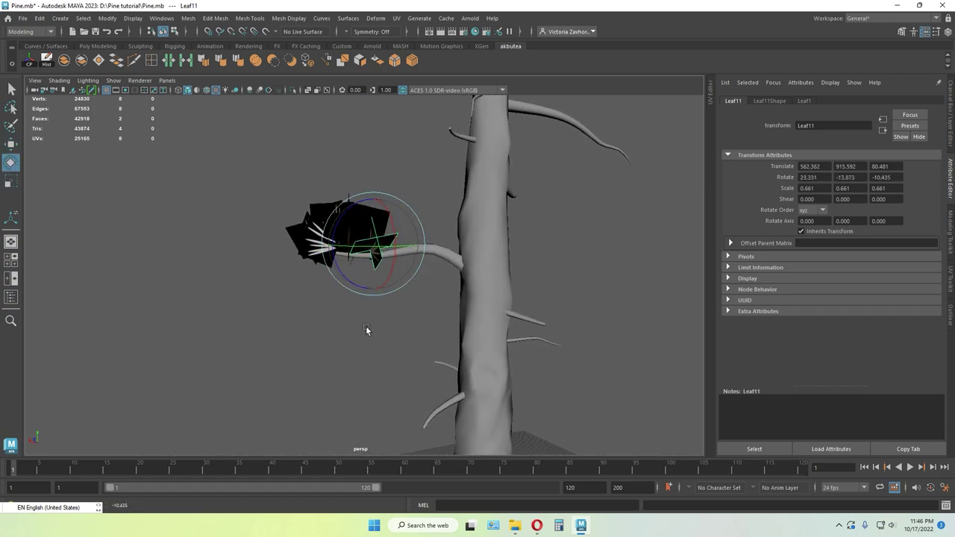
{"action": "left_click", "coordinate": [366, 326]}
- Duplicate that scaled leaf, lower the copy to about X 615 and Y 855, and rotate it to point downward
{"action": "left_click_drag", "start_coordinate": [366, 326], "coordinate": [388, 268], "text": "alt"}
{"action": "left_click", "coordinate": [376, 269]}
{"action": "left_click", "coordinate": [390, 353]}
{"action": "left_click", "coordinate": [388, 265]}
{"action": "left_click_drag", "start_coordinate": [378, 199], "coordinate": [386, 289]}
{"action": "key", "text": "e"}
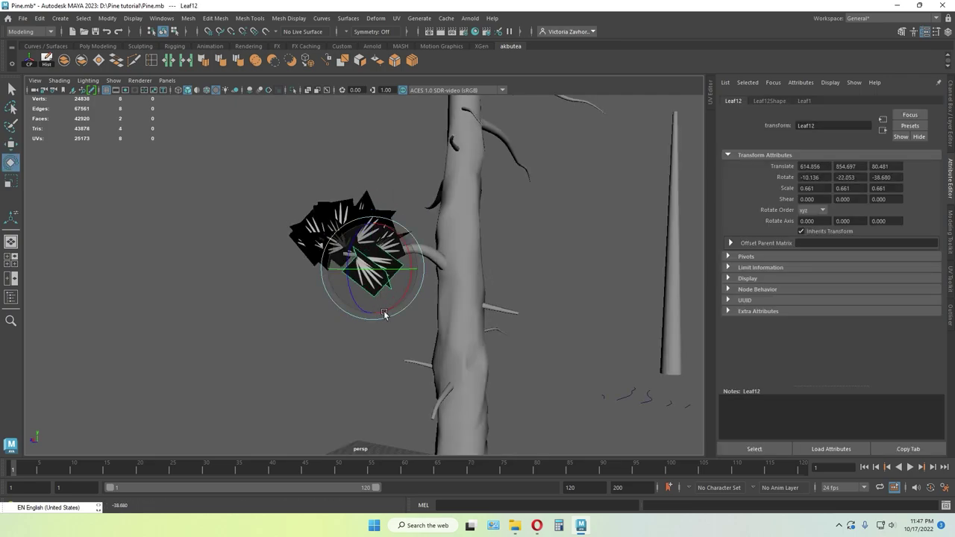
{"action": "left_click", "coordinate": [361, 333]}
- Shift the downward-facing leaf closer to the cluster, to about Y 874 and Z 97, and adjust its angle
{"action": "left_click_drag", "start_coordinate": [361, 334], "coordinate": [388, 305], "text": "alt"}
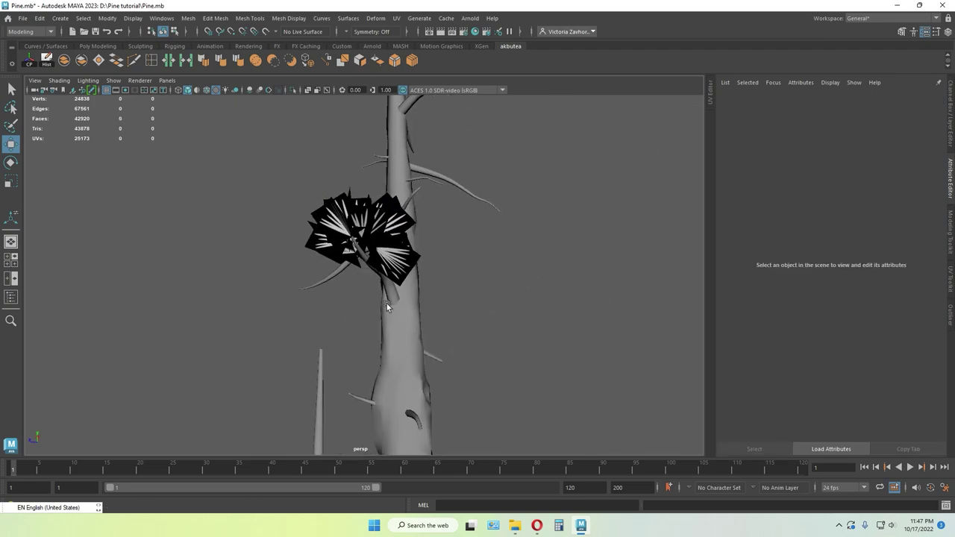
{"action": "left_click", "coordinate": [391, 261]}
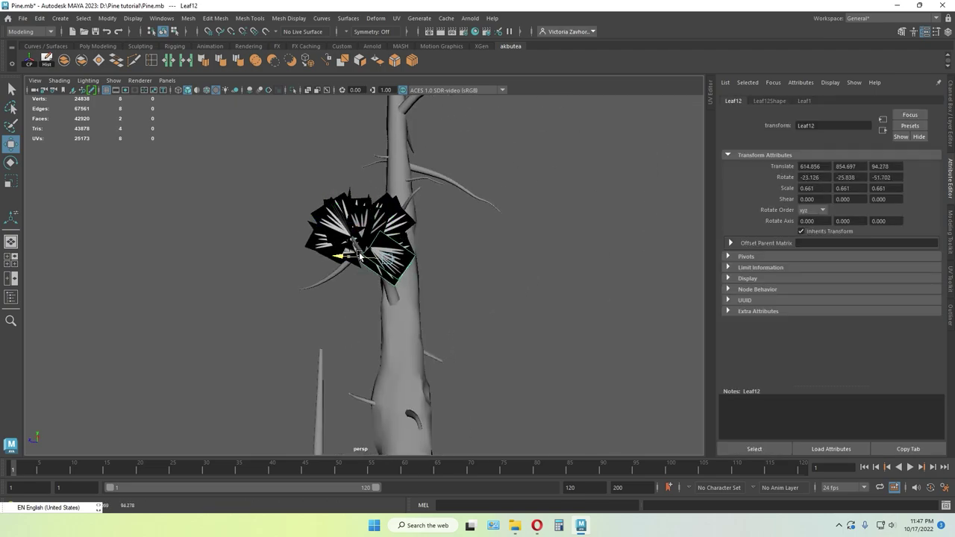
{"action": "left_click", "coordinate": [267, 310]}
{"action": "left_click_drag", "start_coordinate": [267, 311], "coordinate": [364, 234], "text": "alt"}
{"action": "left_click", "coordinate": [380, 287]}
{"action": "key", "text": "e"}
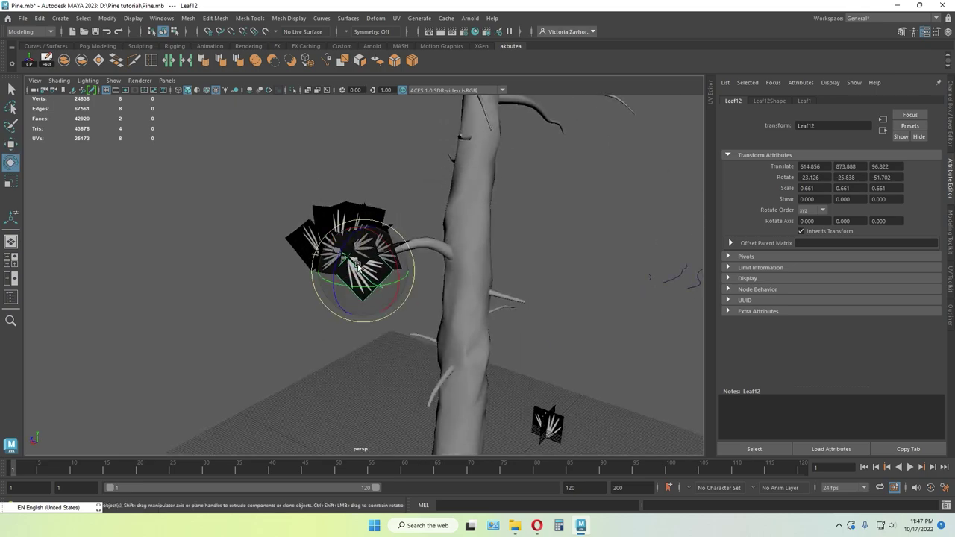
{"action": "key", "text": "w"}
- Select all leaf meshes on the branch tip and combine them into one cluster mesh
{"action": "left_click", "coordinate": [307, 301]}
{"action": "left_click_drag", "start_coordinate": [306, 302], "coordinate": [439, 290], "text": "alt"}
{"action": "left_click_drag", "start_coordinate": [326, 176], "coordinate": [327, 178]}
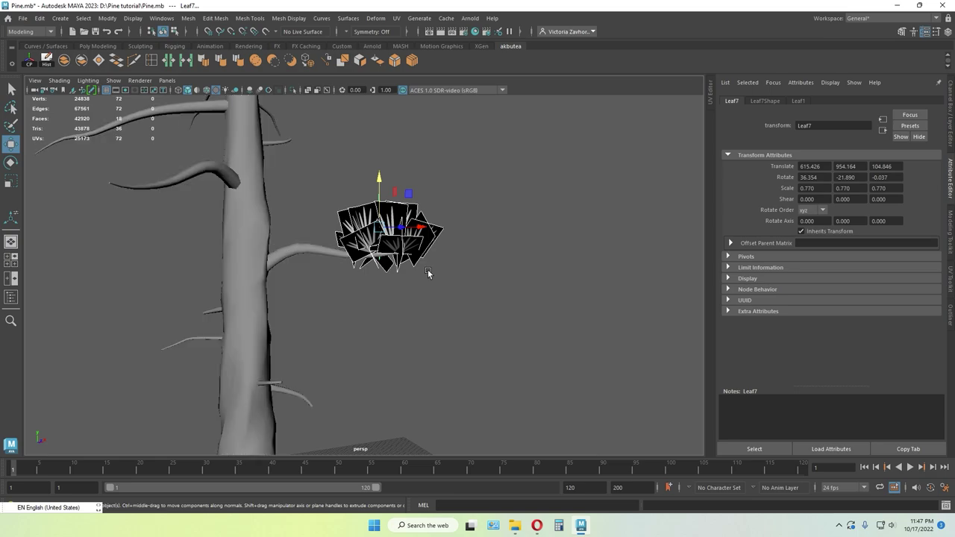
{"action": "left_click", "coordinate": [64, 60]}
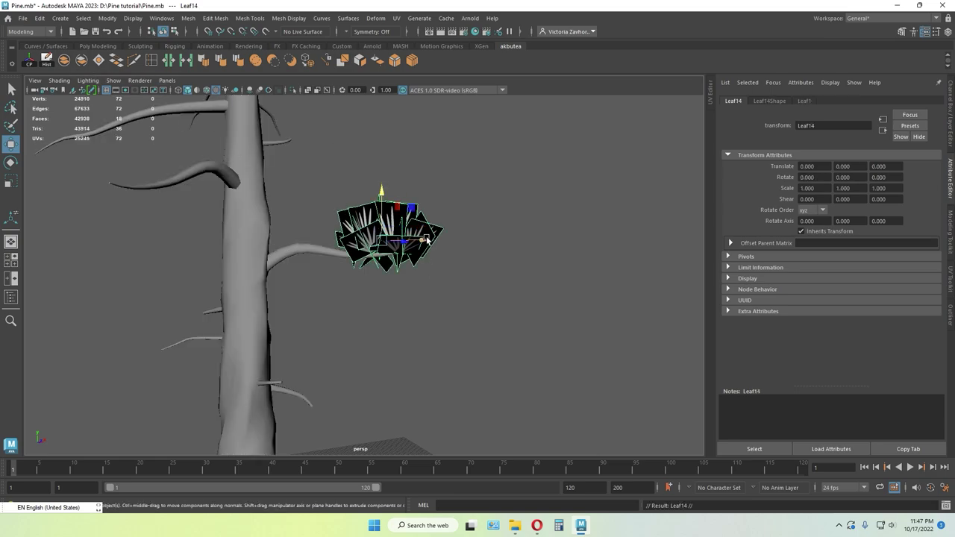
- Duplicate the combined leaf cluster toward the trunk, scale the copy to 0.651 and rotate it slightly
{"action": "left_click_drag", "start_coordinate": [426, 238], "coordinate": [332, 256]}
{"action": "key", "text": "r"}
{"action": "key", "text": "e"}
{"action": "left_click_drag", "start_coordinate": [358, 257], "coordinate": [467, 241], "text": "alt"}
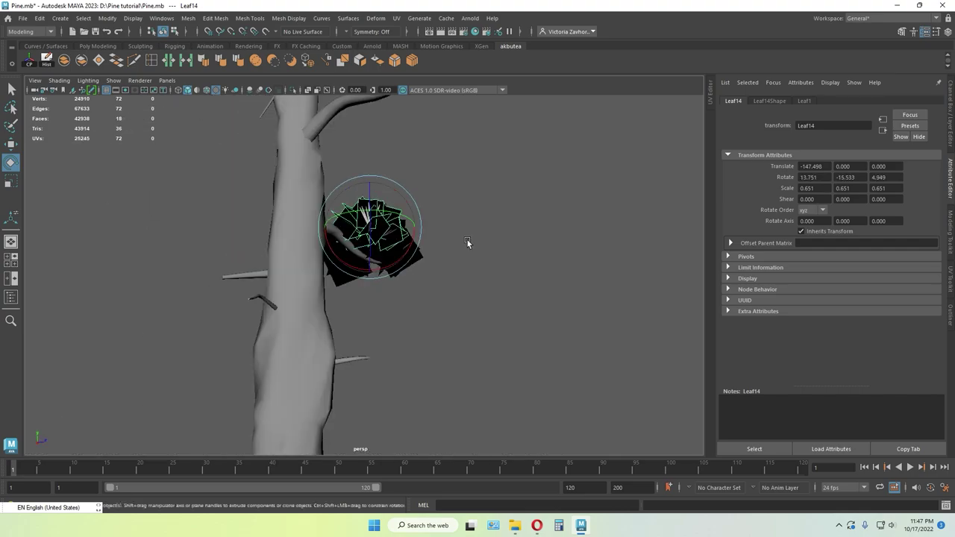
{"action": "left_click_drag", "start_coordinate": [410, 228], "coordinate": [385, 229]}
{"action": "left_click", "coordinate": [503, 298]}
- Align the small leaf cluster with the branch at about X -130 and Z -63
{"action": "left_click_drag", "start_coordinate": [477, 295], "coordinate": [308, 310], "text": "alt"}
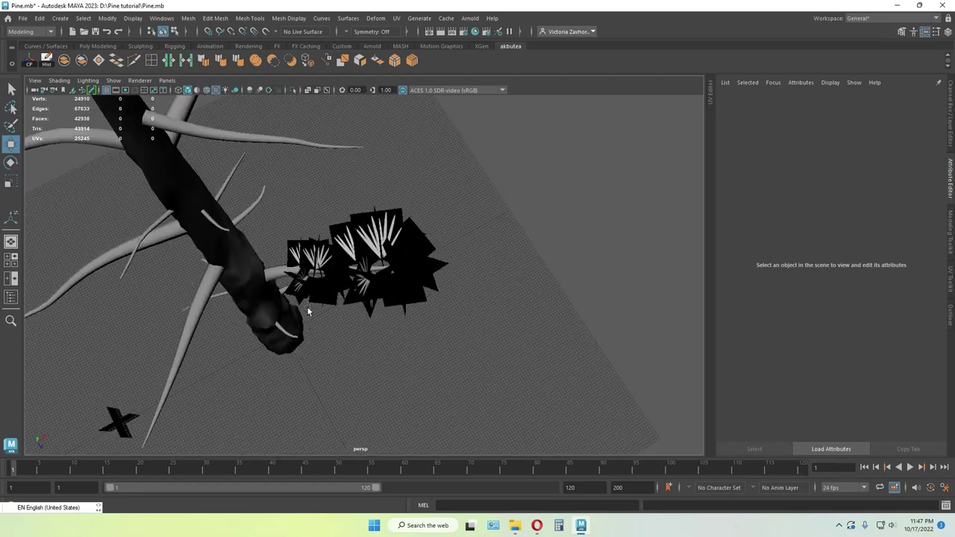
{"action": "left_click", "coordinate": [340, 262]}
{"action": "left_click_drag", "start_coordinate": [342, 258], "coordinate": [354, 248]}
{"action": "left_click_drag", "start_coordinate": [349, 308], "coordinate": [342, 305]}
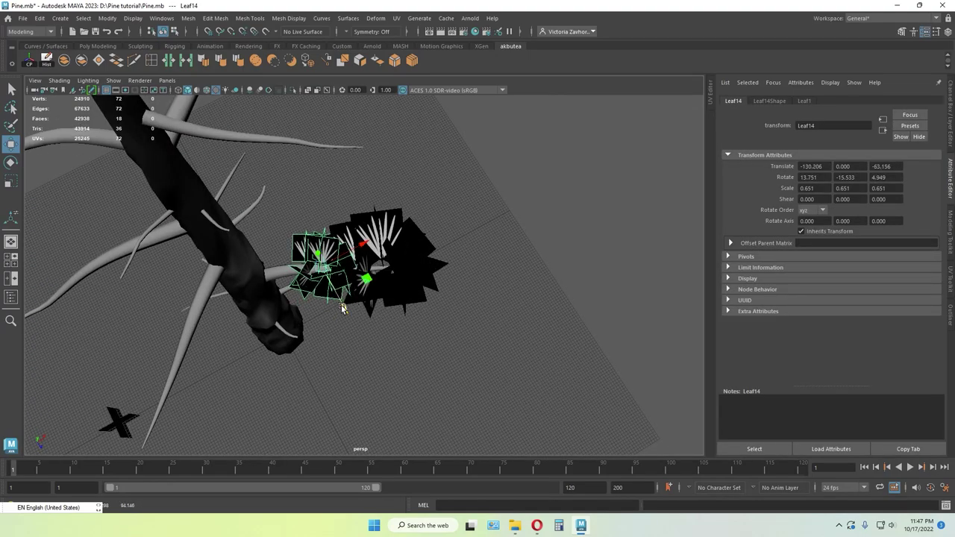
{"action": "left_click", "coordinate": [485, 333]}
{"action": "left_click_drag", "start_coordinate": [371, 339], "coordinate": [344, 252], "text": "alt"}
{"action": "left_click", "coordinate": [322, 226]}
{"action": "left_click_drag", "start_coordinate": [402, 218], "coordinate": [379, 263], "text": "alt"}
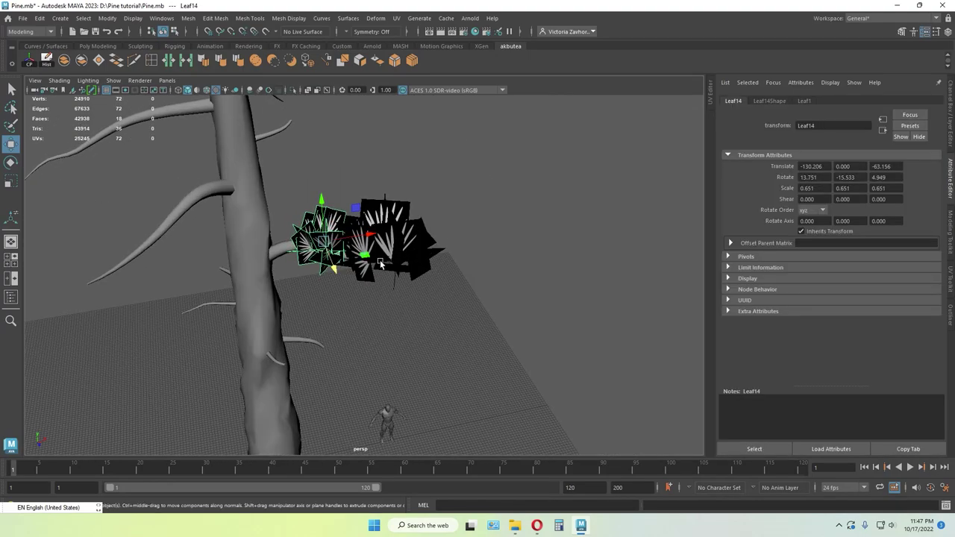
- Duplicate the small leaf cluster and place the copy on top of the large cluster
{"action": "left_click_drag", "start_coordinate": [327, 203], "coordinate": [388, 249]}
{"action": "left_click", "coordinate": [515, 250]}
{"action": "left_click_drag", "start_coordinate": [515, 249], "coordinate": [430, 261], "text": "alt"}
{"action": "scroll", "coordinate": [450, 221], "scroll_direction": "down", "scroll_amount": 4}
- Duplicate the branch's three leaf clusters, move the copies across the trunk by about -628 in X, and combine them
{"action": "left_click_drag", "start_coordinate": [429, 268], "coordinate": [339, 215]}
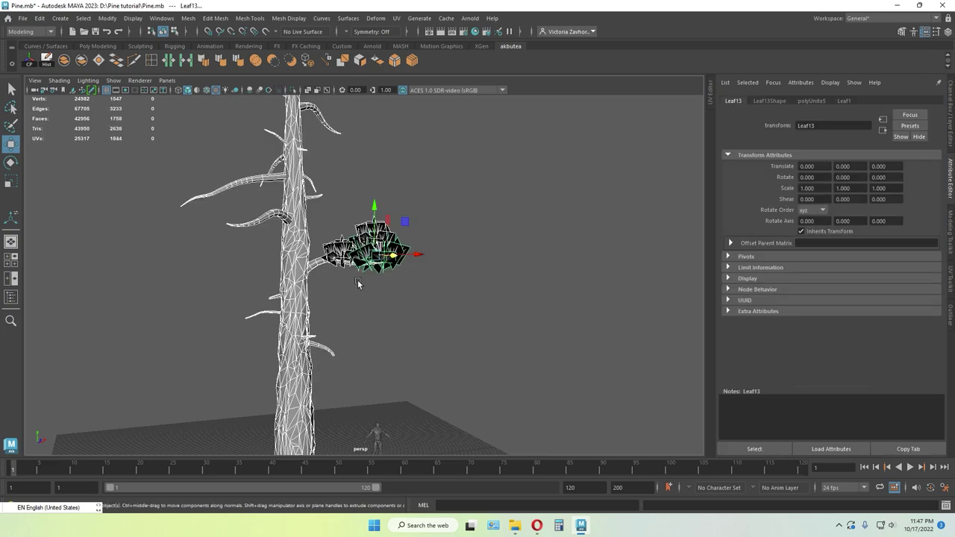
{"action": "left_click", "coordinate": [299, 292], "text": "ctrl"}
{"action": "left_click_drag", "start_coordinate": [416, 255], "coordinate": [272, 248]}
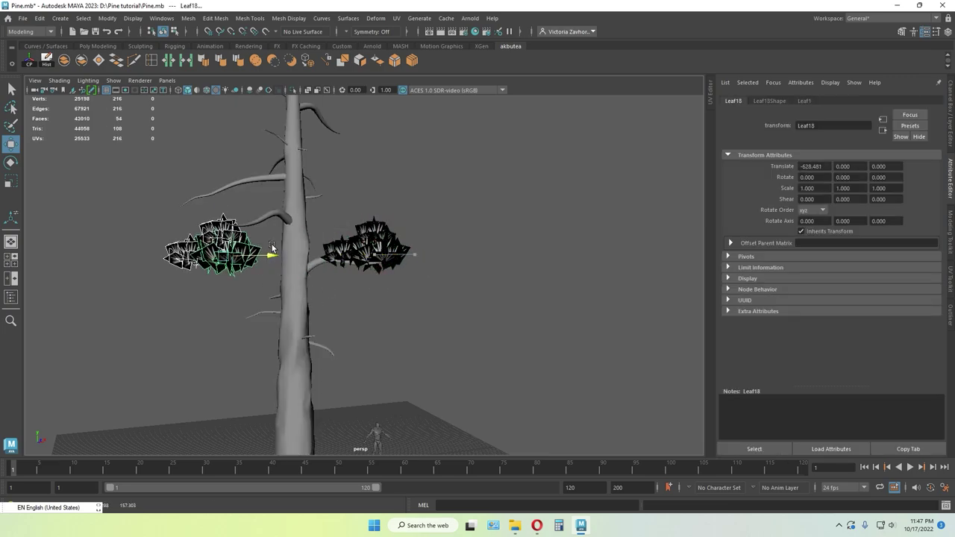
{"action": "left_click", "coordinate": [76, 64]}
- Turn the combined foliage about 234 degrees around Y and position it on the next higher branch
{"action": "key", "text": "e"}
{"action": "mouse_move", "coordinate": [193, 241]}
{"action": "left_mouse_down"}
{"action": "mouse_move", "coordinate": [240, 243]}
{"action": "mouse_move", "coordinate": [201, 252]}
{"action": "left_mouse_up"}
{"action": "left_click_drag", "start_coordinate": [265, 213], "coordinate": [282, 258], "text": "alt"}
{"action": "key", "text": "w"}
{"action": "left_click_drag", "start_coordinate": [230, 309], "coordinate": [230, 328]}
{"action": "left_click_drag", "start_coordinate": [231, 328], "coordinate": [258, 233], "text": "alt"}
{"action": "left_click_drag", "start_coordinate": [261, 191], "coordinate": [283, 160]}
{"action": "key", "text": "ctrl+z"}
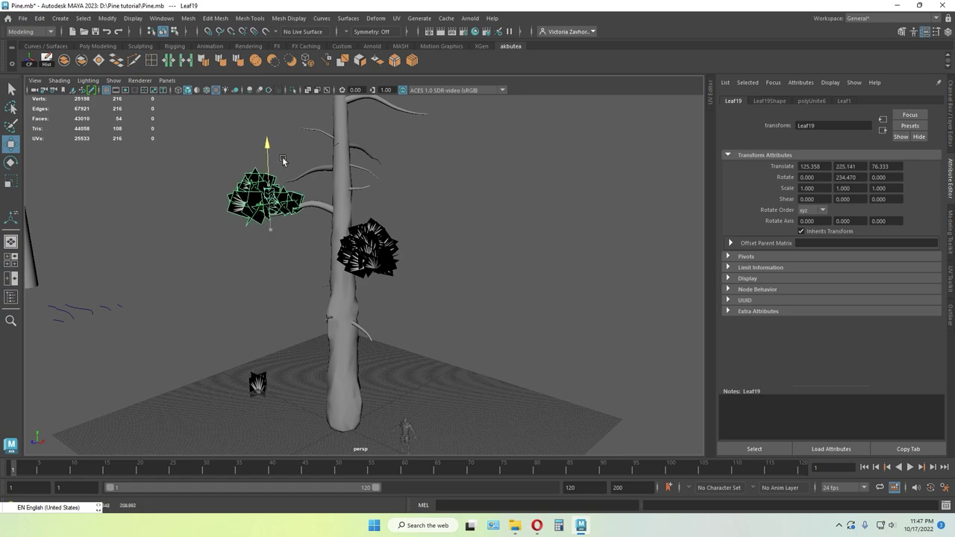
{"action": "left_click_drag", "start_coordinate": [296, 199], "coordinate": [309, 201]}
{"action": "left_click", "coordinate": [281, 265]}
{"action": "left_click_drag", "start_coordinate": [282, 265], "coordinate": [353, 264], "text": "alt"}
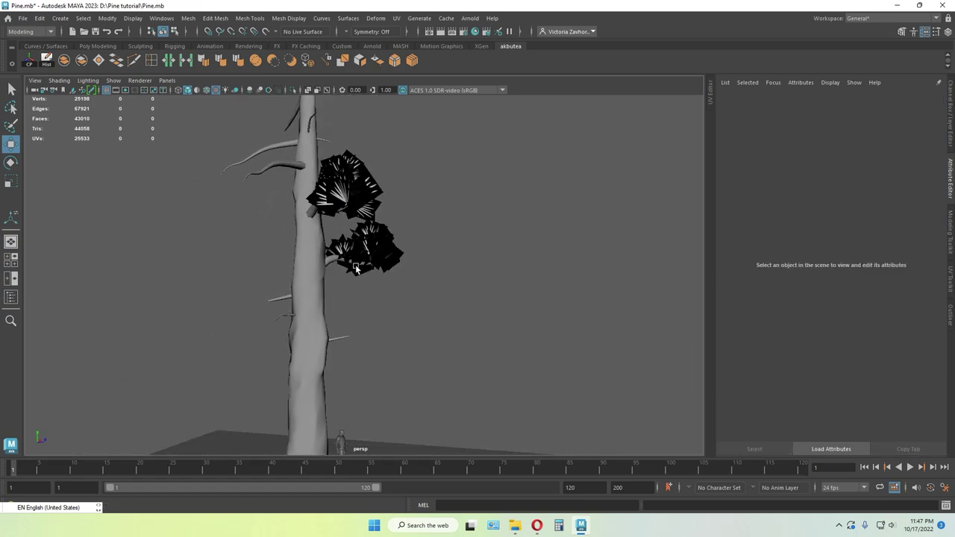
- Fit the foliage to the higher branch at about X 197, Y 168 and Z 32, tilting it along the branch
{"action": "left_click", "coordinate": [352, 199]}
{"action": "left_click_drag", "start_coordinate": [385, 182], "coordinate": [497, 187]}
{"action": "key", "text": "e"}
{"action": "key", "text": "w"}
{"action": "left_click", "coordinate": [460, 166]}
{"action": "left_click", "coordinate": [497, 200]}
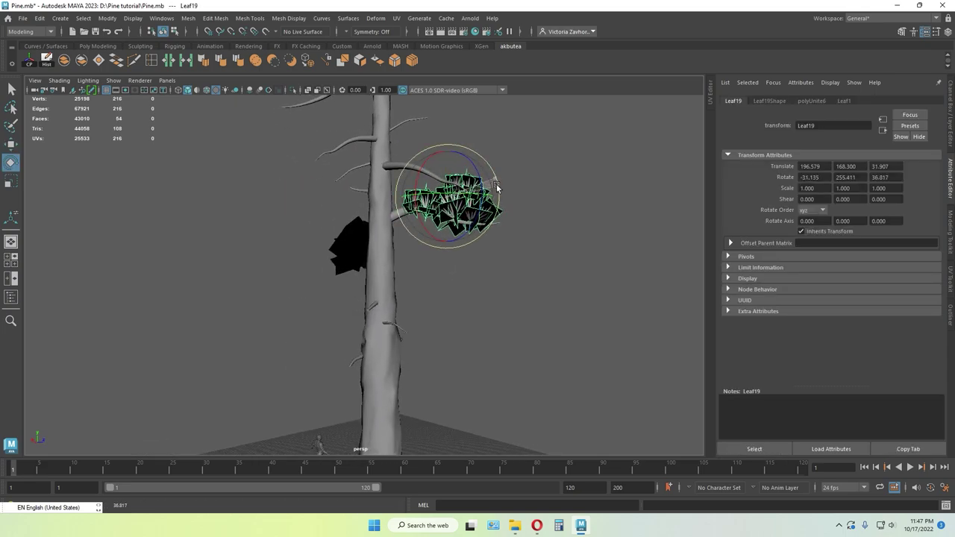
{"action": "left_click_drag", "start_coordinate": [440, 215], "coordinate": [437, 202]}
{"action": "left_click_drag", "start_coordinate": [526, 235], "coordinate": [420, 308], "text": "alt"}
{"action": "left_click", "coordinate": [422, 212]}
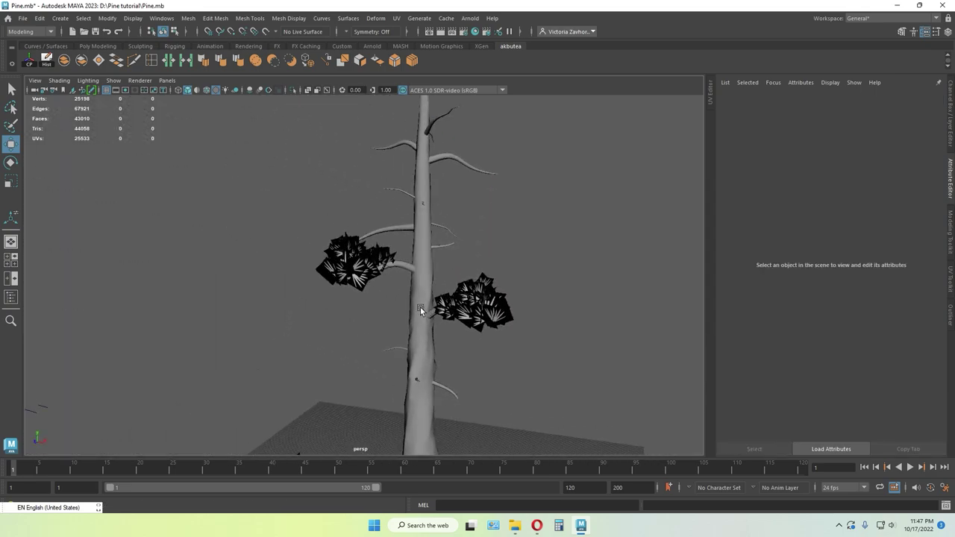
- Shift the foliage to about X 146 and reduce its tilt to about -11, 241 and 18 degrees
{"action": "scroll", "coordinate": [413, 258], "scroll_direction": "up", "scroll_amount": 5}
{"action": "left_click_drag", "start_coordinate": [411, 256], "coordinate": [400, 241], "text": "alt"}
{"action": "left_click", "coordinate": [418, 254]}
{"action": "key", "text": "e"}
{"action": "key", "text": "w"}
{"action": "key", "text": "e"}
{"action": "left_click", "coordinate": [395, 345]}
{"action": "left_click_drag", "start_coordinate": [395, 345], "coordinate": [405, 366], "text": "alt"}
{"action": "left_click", "coordinate": [374, 267]}
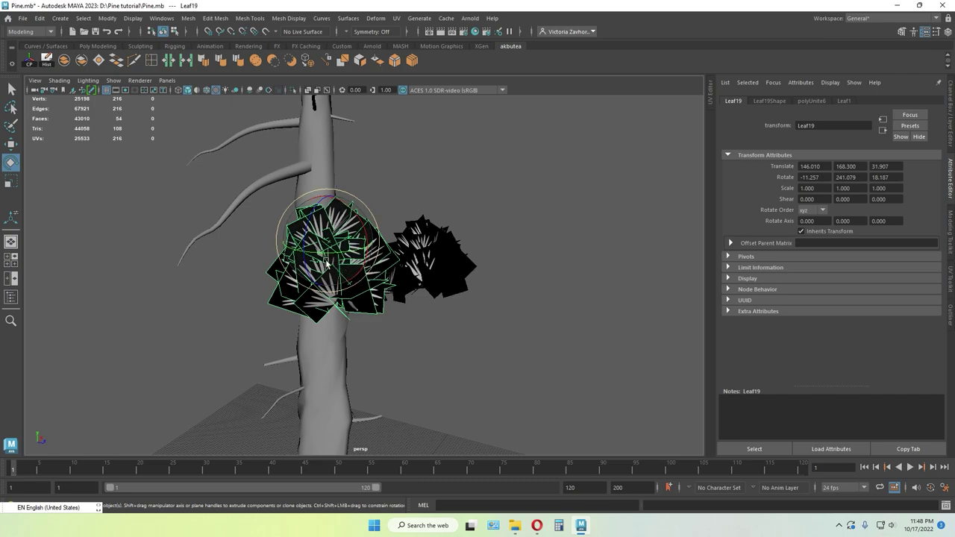
- Rotate the foliage to about -22, 251 and 28 degrees and move it to about Z 48
{"action": "left_click_drag", "start_coordinate": [342, 232], "coordinate": [332, 252]}
{"action": "left_click", "coordinate": [386, 321]}
{"action": "left_click_drag", "start_coordinate": [386, 321], "coordinate": [437, 326], "text": "alt"}
{"action": "key", "text": "w"}
{"action": "left_click", "coordinate": [360, 259]}
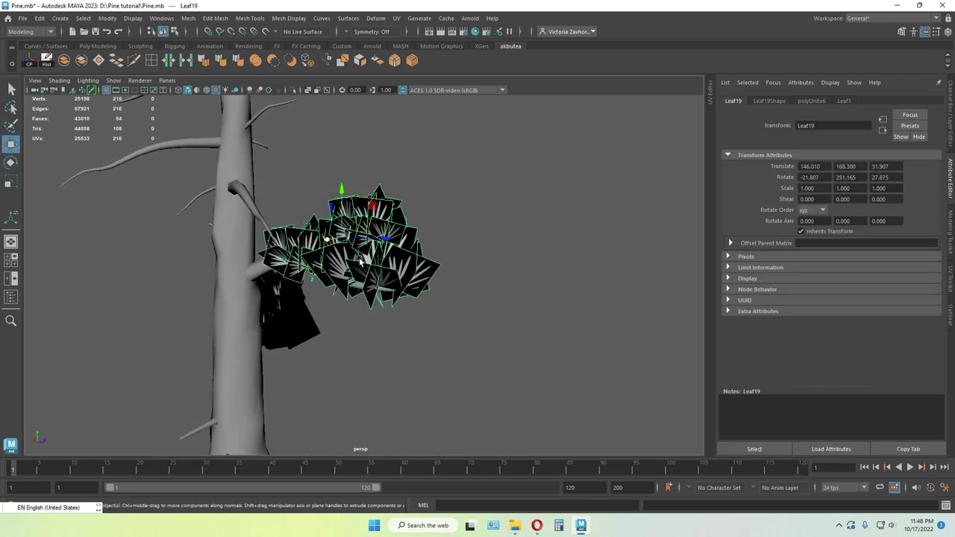
{"action": "left_click_drag", "start_coordinate": [373, 238], "coordinate": [292, 245]}
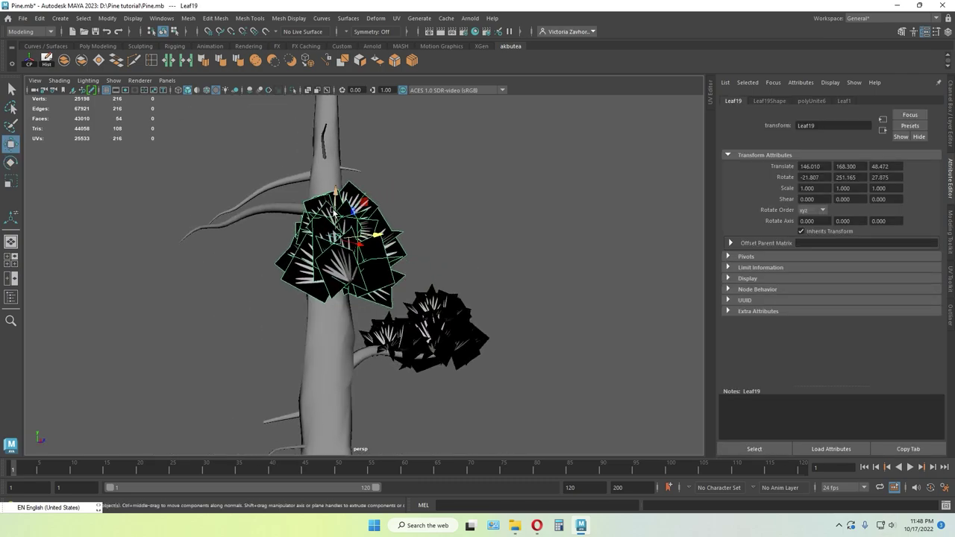
- Shift the large Leaf19 foliage cluster onto its branch at about 137, 161, 48
{"action": "left_click_drag", "start_coordinate": [336, 203], "coordinate": [336, 213]}
{"action": "left_click_drag", "start_coordinate": [336, 213], "coordinate": [388, 242], "text": "alt"}
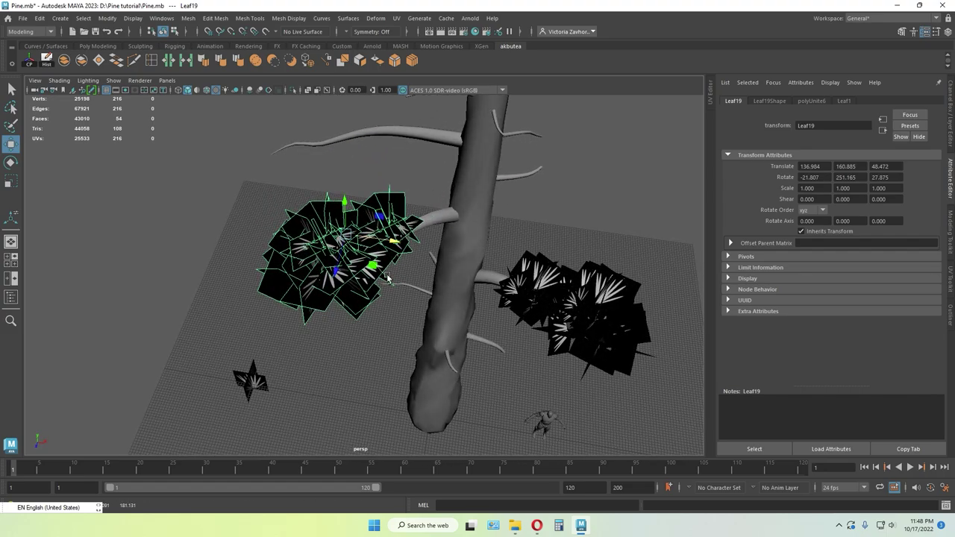
{"action": "left_click", "coordinate": [343, 326]}
{"action": "left_click", "coordinate": [344, 321]}
{"action": "left_click_drag", "start_coordinate": [383, 330], "coordinate": [511, 334], "text": "alt"}
{"action": "left_click", "coordinate": [511, 351]}
- Duplicate the small leaf cluster beside the trunk on the lower branch and place the copy near the trunk beside Leaf19
{"action": "left_click_drag", "start_coordinate": [313, 313], "coordinate": [442, 335], "text": "alt"}
{"action": "left_click", "coordinate": [381, 291]}
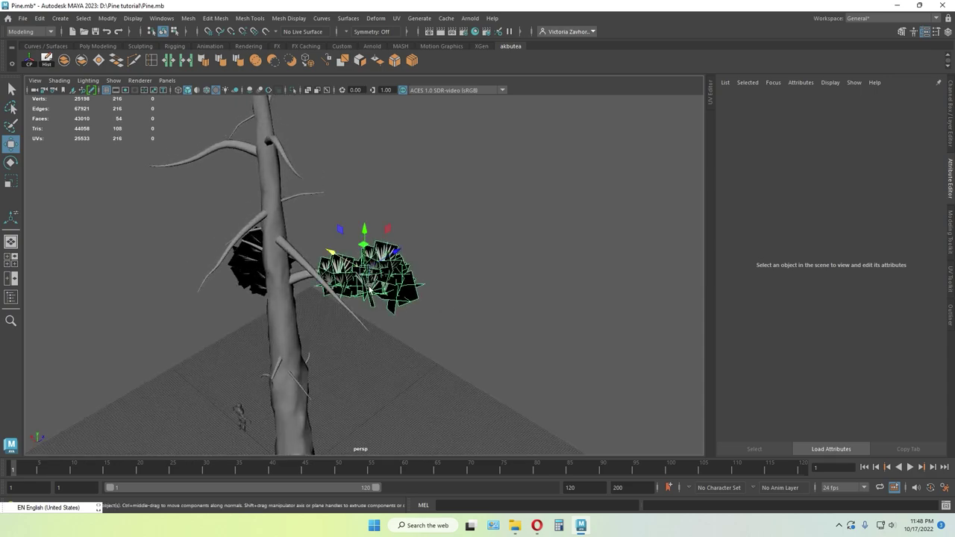
{"action": "left_click_drag", "start_coordinate": [347, 334], "coordinate": [333, 310], "text": "alt"}
{"action": "left_click", "coordinate": [292, 308]}
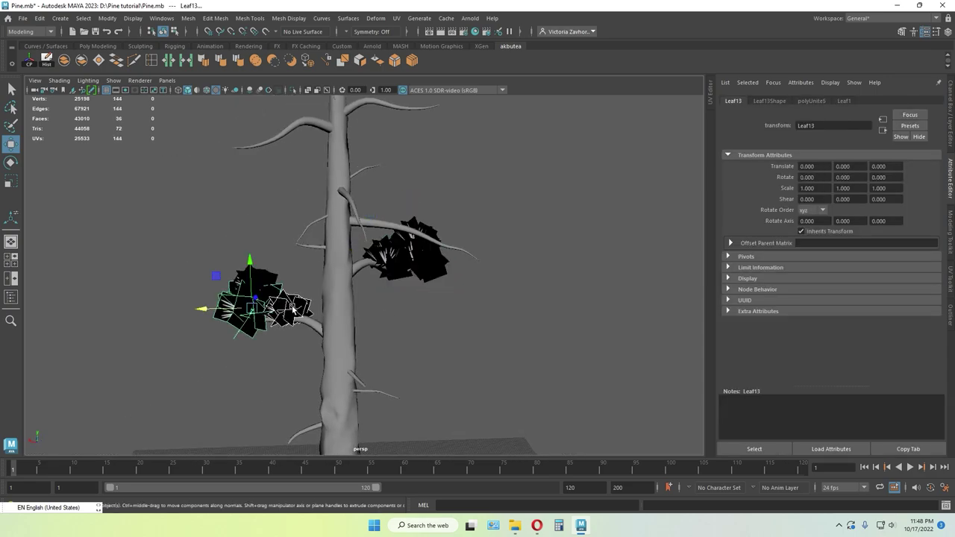
{"action": "key", "text": "ctrl+d"}
{"action": "left_click_drag", "start_coordinate": [299, 280], "coordinate": [310, 220]}
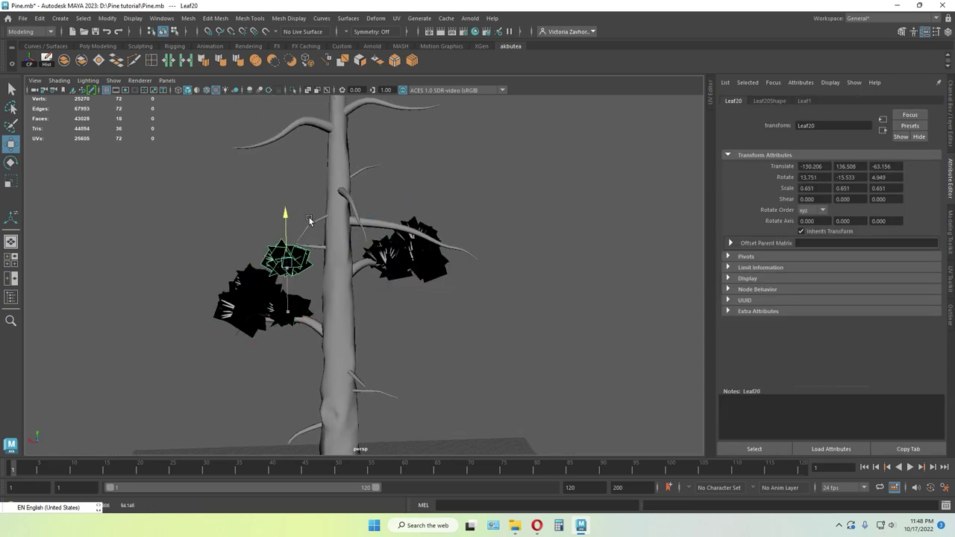
{"action": "left_click_drag", "start_coordinate": [403, 274], "coordinate": [405, 301], "text": "alt"}
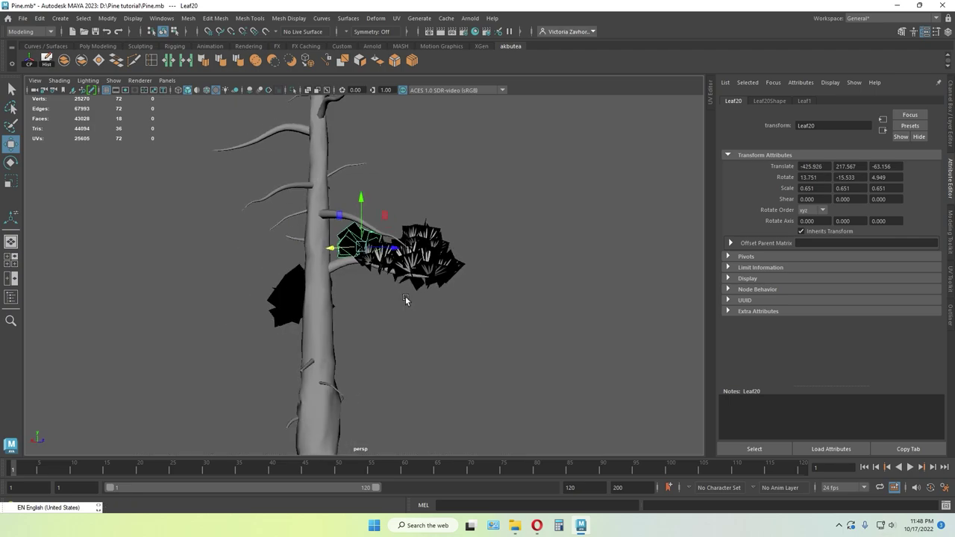
{"action": "left_click", "coordinate": [465, 197]}
- Rotate the small copied cluster beside Leaf19 to about 16, -8, -13 degrees
{"action": "left_click_drag", "start_coordinate": [465, 196], "coordinate": [219, 213], "text": "alt"}
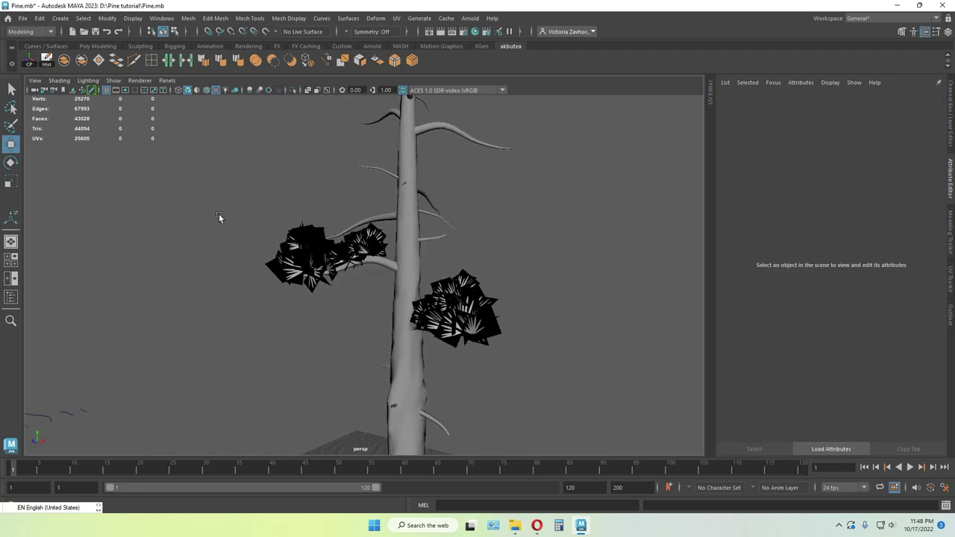
{"action": "key", "text": "e"}
{"action": "left_click", "coordinate": [389, 228]}
{"action": "left_click", "coordinate": [442, 250]}
{"action": "left_click_drag", "start_coordinate": [442, 249], "coordinate": [463, 252], "text": "alt"}
- Duplicate the large Leaf19 cluster and its small neighbour together and raise the copies toward the branch above
{"action": "left_click", "coordinate": [346, 250]}
{"action": "left_click_drag", "start_coordinate": [346, 250], "coordinate": [429, 278], "text": "alt"}
{"action": "left_click", "coordinate": [391, 244], "text": "shift"}
{"action": "key", "text": "ctrl+d"}
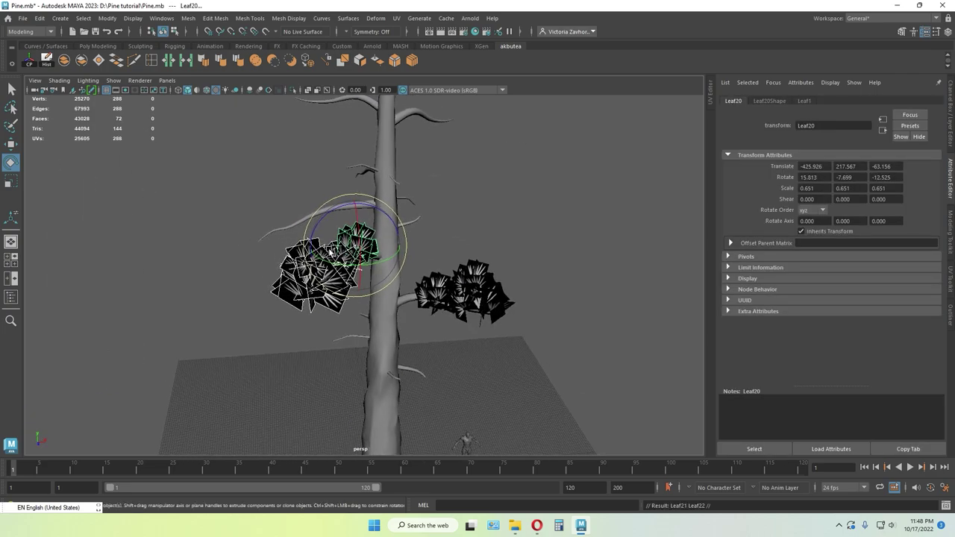
{"action": "key", "text": "w"}
{"action": "left_click_drag", "start_coordinate": [358, 206], "coordinate": [322, 209]}
- Rotate the two copied clusters to follow the middle branch and settle them around it
{"action": "key", "text": "e"}
{"action": "left_click_drag", "start_coordinate": [322, 209], "coordinate": [279, 317], "text": "alt"}
{"action": "key", "text": "w"}
{"action": "left_click_drag", "start_coordinate": [217, 326], "coordinate": [201, 244], "text": "alt"}
{"action": "left_click_drag", "start_coordinate": [379, 186], "coordinate": [348, 191]}
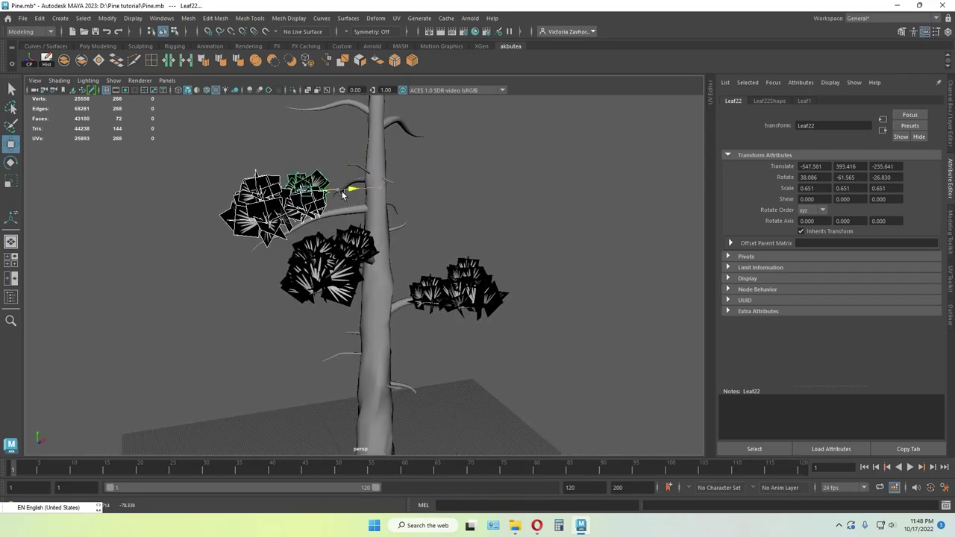
{"action": "left_click_drag", "start_coordinate": [306, 154], "coordinate": [465, 191]}
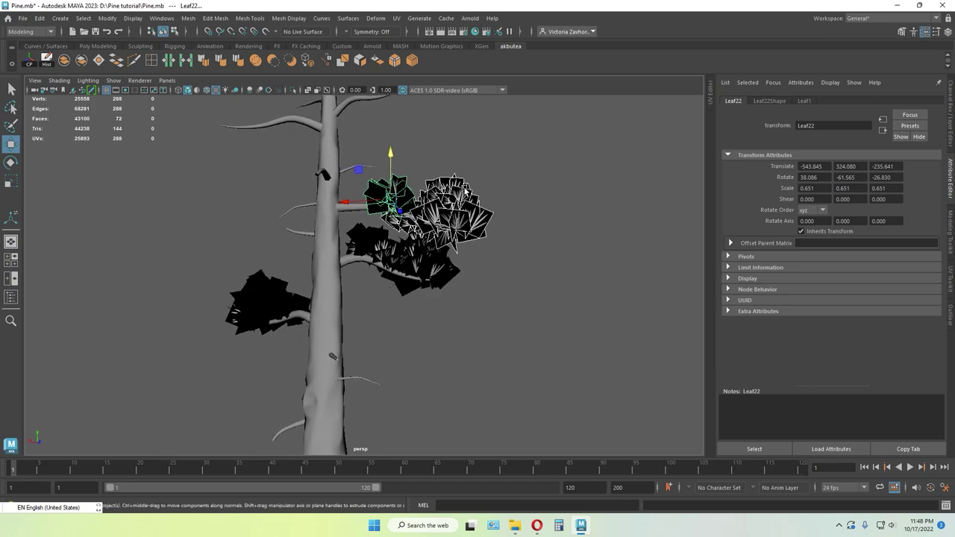
{"action": "left_click_drag", "start_coordinate": [403, 206], "coordinate": [395, 214]}
{"action": "left_click", "coordinate": [495, 179]}
- Add another small leaf cluster copy to the middle branch's foliage, rotated about -63, -74, 79 degrees and scaled to 0.915
{"action": "left_click_drag", "start_coordinate": [467, 198], "coordinate": [390, 242], "text": "alt"}
{"action": "left_click", "coordinate": [335, 240]}
{"action": "left_click_drag", "start_coordinate": [391, 242], "coordinate": [389, 293], "text": "alt"}
{"action": "key", "text": "w"}
{"action": "left_click_drag", "start_coordinate": [389, 293], "coordinate": [449, 238], "text": "alt"}
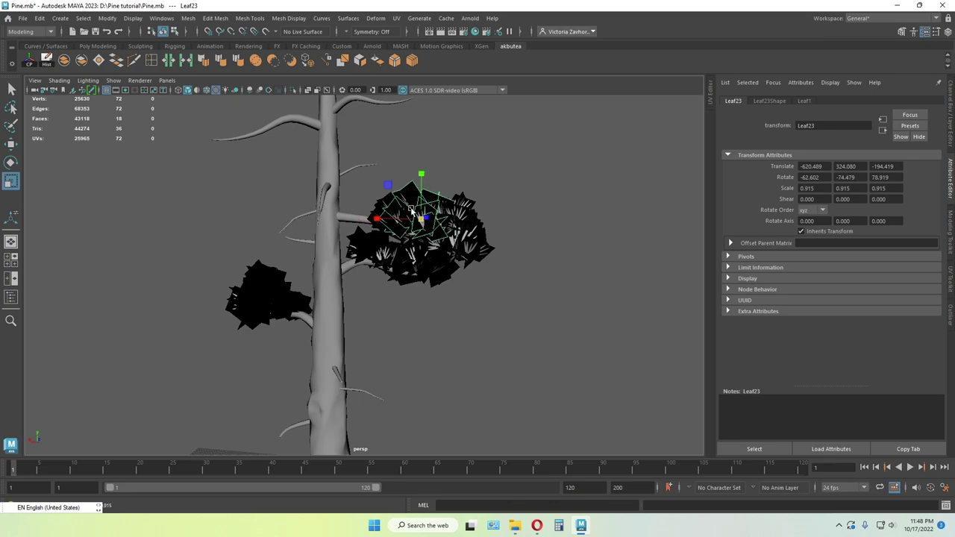
{"action": "left_click", "coordinate": [381, 208]}
{"action": "left_click", "coordinate": [492, 193]}
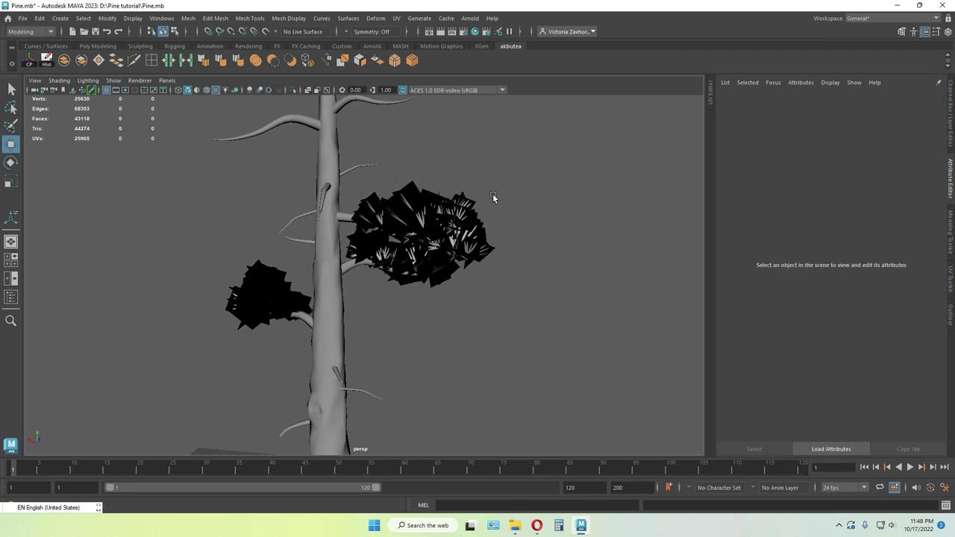
- Duplicate the large cluster on the middle branch and stack the copy above it at about 37, 372, -124
{"action": "left_click_drag", "start_coordinate": [492, 194], "coordinate": [252, 190], "text": "alt"}
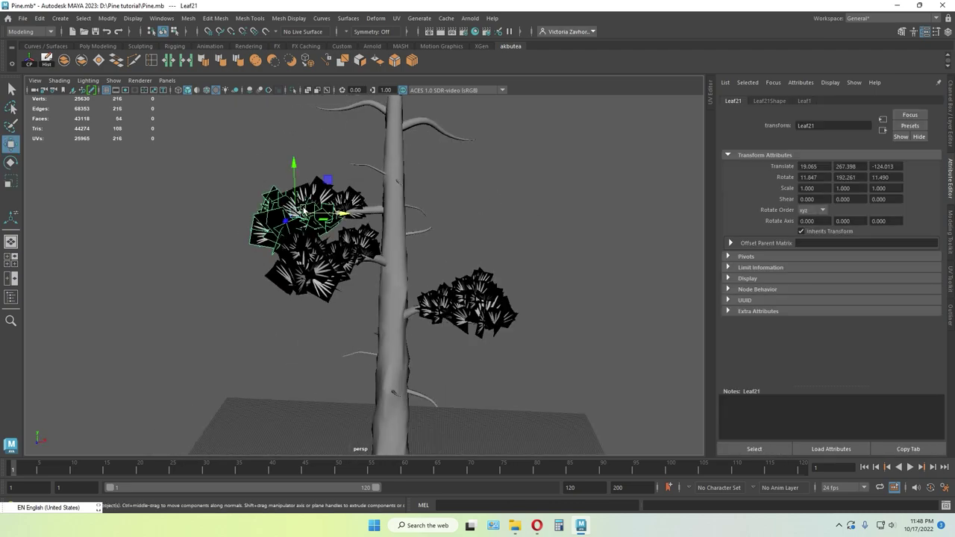
{"action": "left_click", "coordinate": [297, 146]}
{"action": "left_click", "coordinate": [297, 183]}
{"action": "left_click_drag", "start_coordinate": [295, 182], "coordinate": [302, 148]}
{"action": "left_click_drag", "start_coordinate": [336, 181], "coordinate": [342, 181]}
{"action": "left_click_drag", "start_coordinate": [299, 142], "coordinate": [299, 147]}
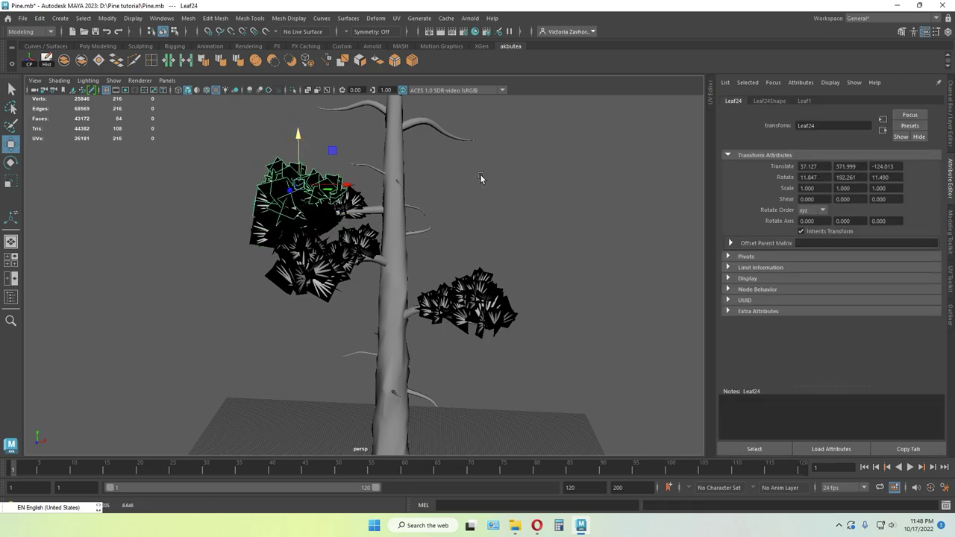
{"action": "left_click", "coordinate": [482, 179]}
- Duplicate the Leaf19 cluster, raise the copy beside an upper branch and rotate it to about 3, 190, 9 degrees
{"action": "left_click_drag", "start_coordinate": [482, 179], "coordinate": [396, 252], "text": "alt"}
{"action": "scroll", "coordinate": [428, 240], "scroll_direction": "down", "scroll_amount": 4}
{"action": "left_click", "coordinate": [358, 287]}
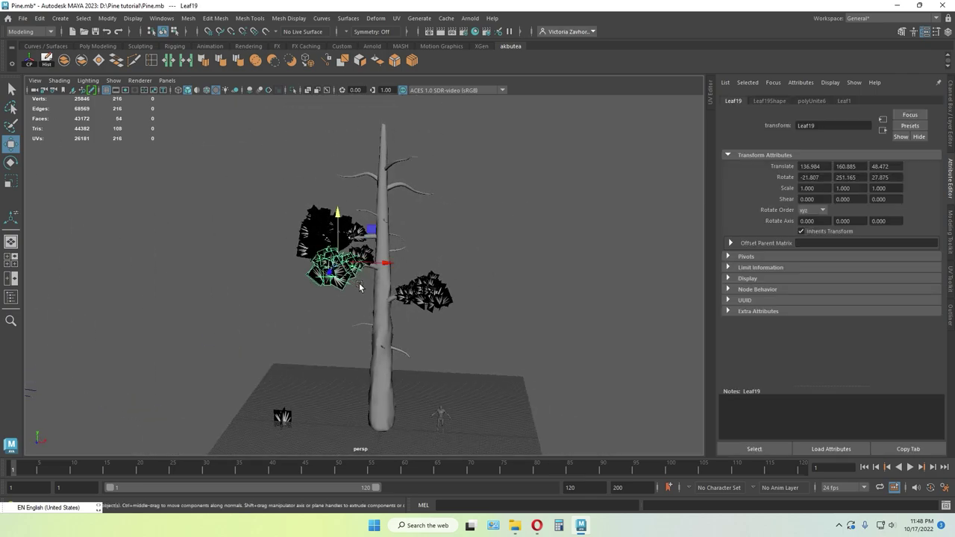
{"action": "left_click_drag", "start_coordinate": [338, 214], "coordinate": [375, 137]}
{"action": "scroll", "coordinate": [387, 196], "scroll_direction": "up", "scroll_amount": 6}
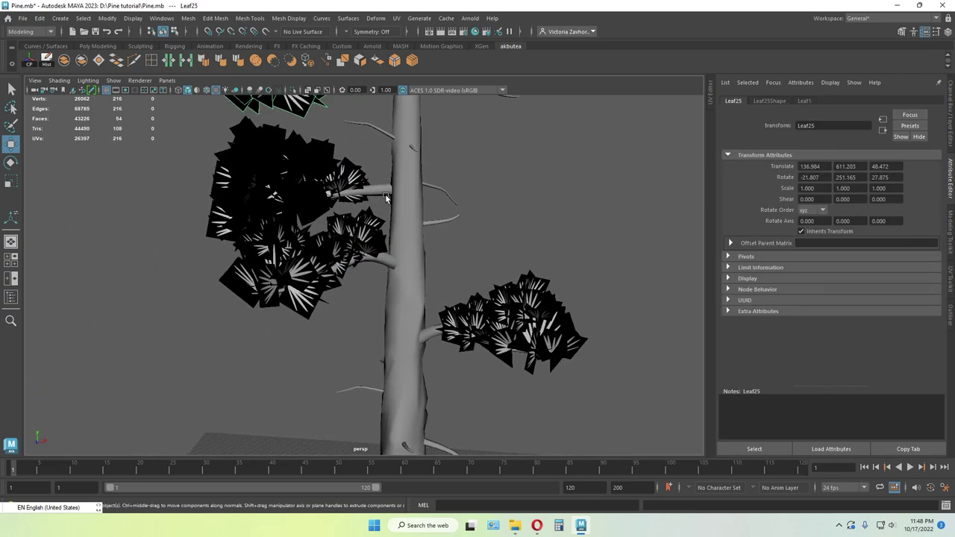
{"action": "left_click_drag", "start_coordinate": [387, 198], "coordinate": [323, 150], "text": "alt"}
{"action": "left_click_drag", "start_coordinate": [283, 240], "coordinate": [310, 217]}
{"action": "scroll", "coordinate": [356, 191], "scroll_direction": "down", "scroll_amount": 3}
{"action": "key", "text": "e"}
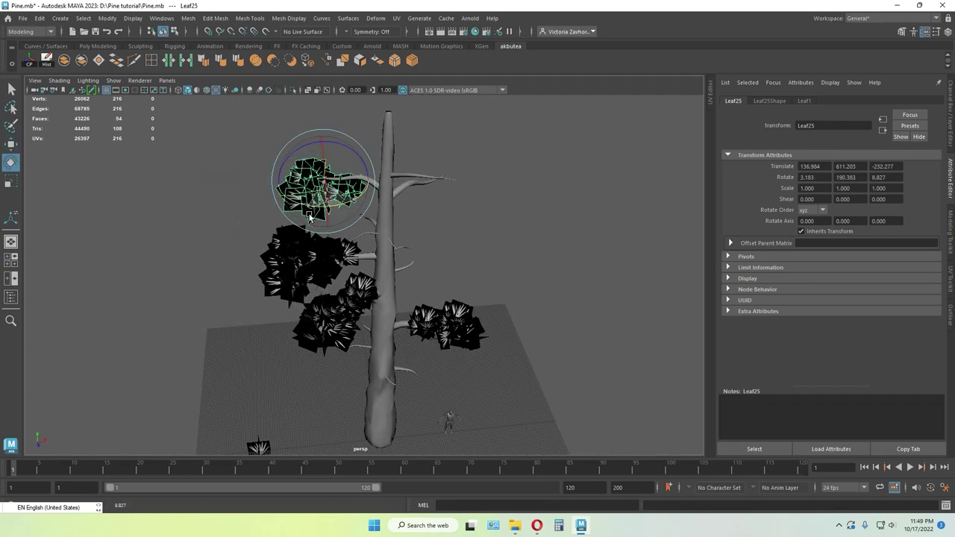
- Move the upper cluster copy closer to its branch, to about 221, 715, -232
{"action": "left_click_drag", "start_coordinate": [322, 152], "coordinate": [329, 125]}
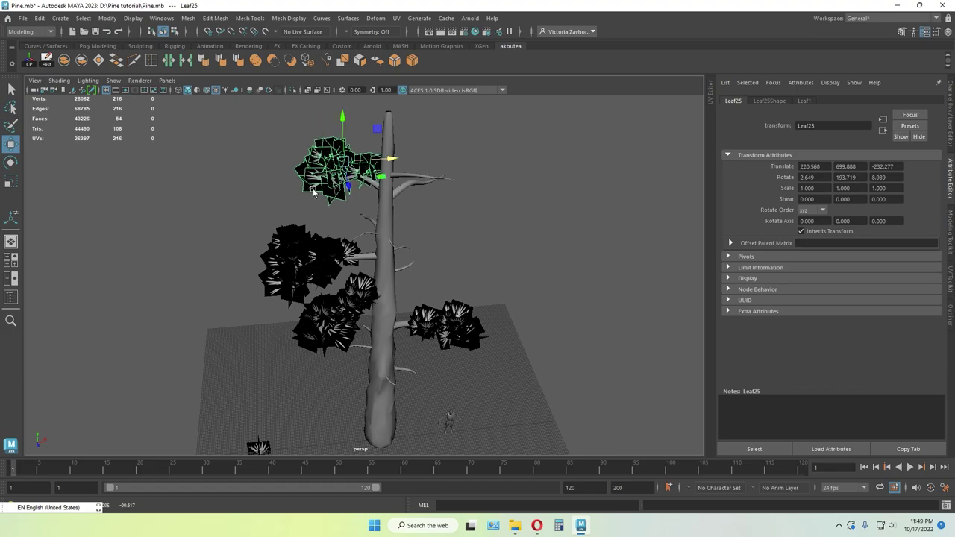
{"action": "left_click_drag", "start_coordinate": [313, 193], "coordinate": [412, 149], "text": "alt"}
{"action": "scroll", "coordinate": [412, 149], "scroll_direction": "up", "scroll_amount": 4}
{"action": "middle_click_drag", "start_coordinate": [320, 149], "coordinate": [317, 223], "text": "alt"}
{"action": "left_click_drag", "start_coordinate": [317, 224], "coordinate": [370, 144], "text": "alt"}
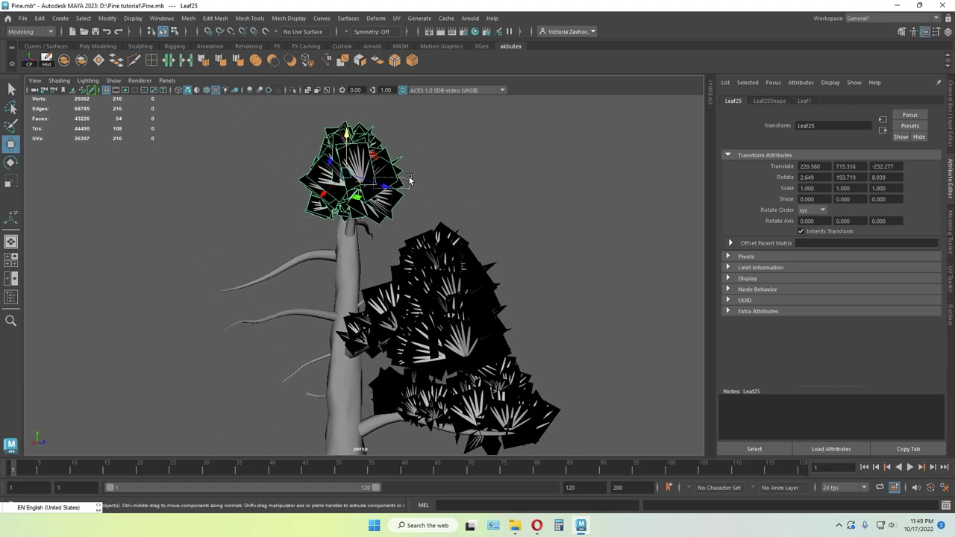
- Fit the upper cluster to its branch at about 195, 715, -204, scaled to 0.912 and rotated about -1, 181, 5 degrees
{"action": "left_click_drag", "start_coordinate": [409, 179], "coordinate": [411, 177]}
{"action": "left_click_drag", "start_coordinate": [429, 156], "coordinate": [461, 160], "text": "alt"}
{"action": "left_click_drag", "start_coordinate": [390, 163], "coordinate": [386, 183], "text": "alt"}
{"action": "left_click_drag", "start_coordinate": [350, 196], "coordinate": [406, 158], "text": "alt"}
{"action": "left_click_drag", "start_coordinate": [339, 171], "coordinate": [378, 172]}
{"action": "key", "text": "r"}
{"action": "left_click_drag", "start_coordinate": [510, 194], "coordinate": [356, 219], "text": "alt"}
{"action": "key", "text": "e"}
{"action": "left_click", "coordinate": [515, 200]}
- Duplicate the upper cluster, move the copy to the trunk's opposite side and turn it to about -180, 199, 175 degrees
{"action": "left_click", "coordinate": [386, 224]}
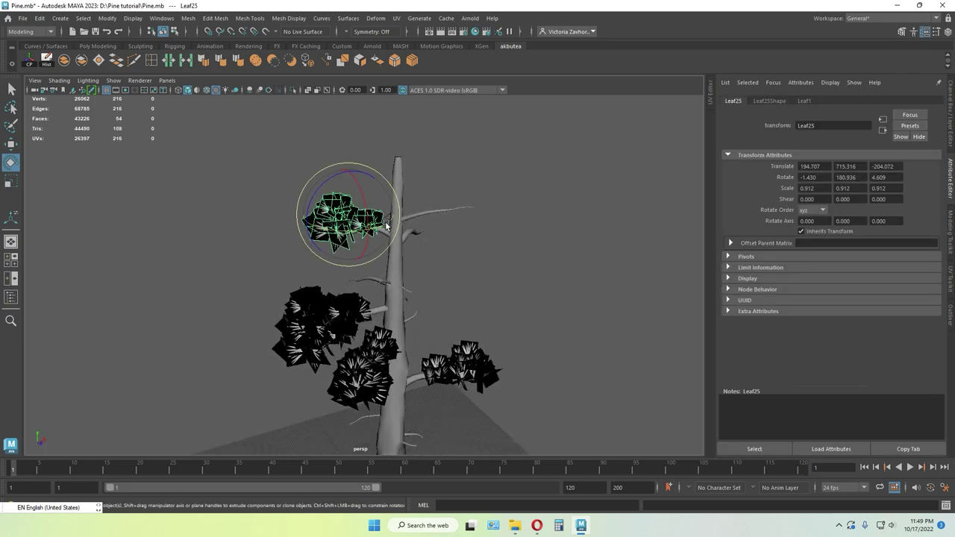
{"action": "left_click_drag", "start_coordinate": [348, 182], "coordinate": [380, 186]}
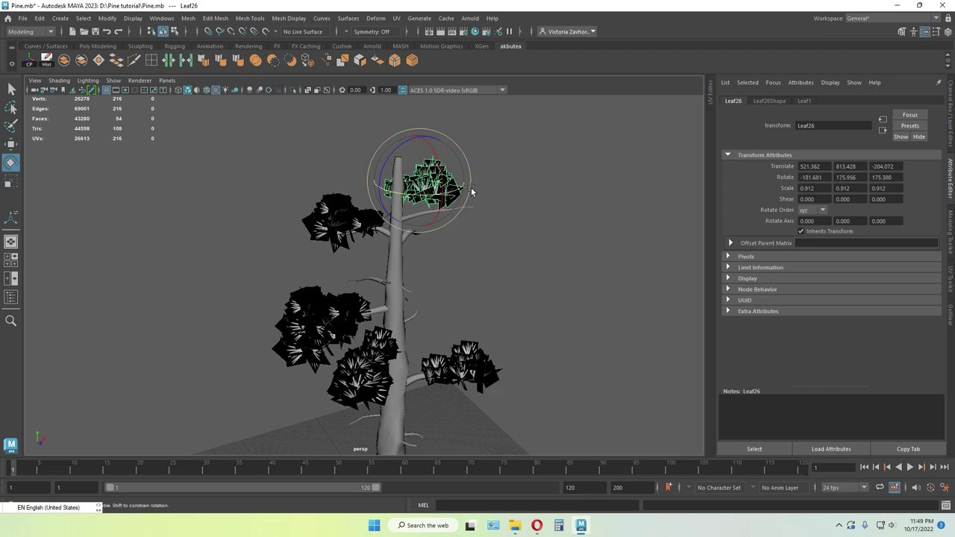
{"action": "key", "text": "w"}
{"action": "left_click_drag", "start_coordinate": [472, 191], "coordinate": [427, 304], "text": "alt"}
{"action": "key", "text": "e"}
{"action": "left_click_drag", "start_coordinate": [428, 302], "coordinate": [463, 211], "text": "alt"}
{"action": "left_click_drag", "start_coordinate": [543, 209], "coordinate": [393, 187], "text": "alt"}
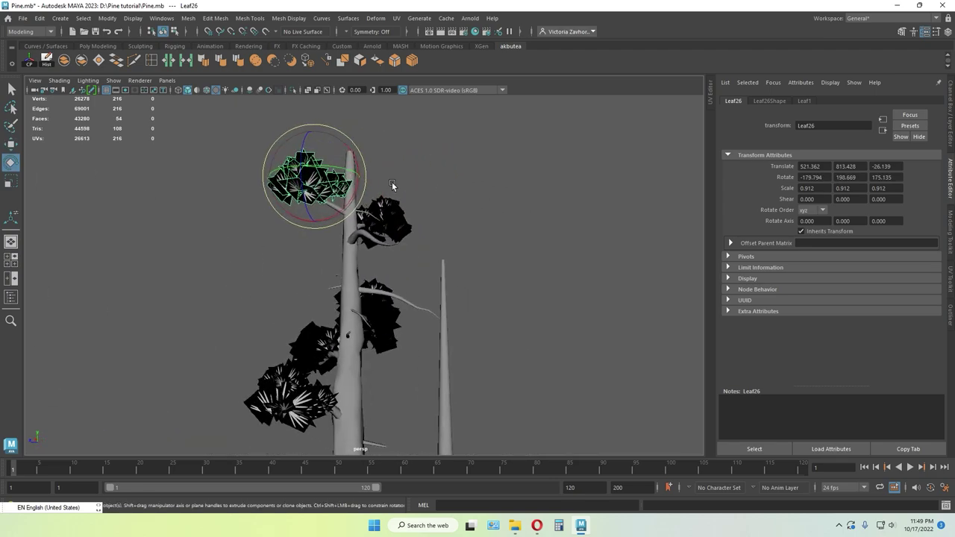
- Move the opposite upper cluster closer to the trunk and rotate it to about -188, 194, 201 degrees
{"action": "left_click_drag", "start_coordinate": [284, 192], "coordinate": [415, 267], "text": "alt"}
{"action": "left_click", "coordinate": [526, 272]}
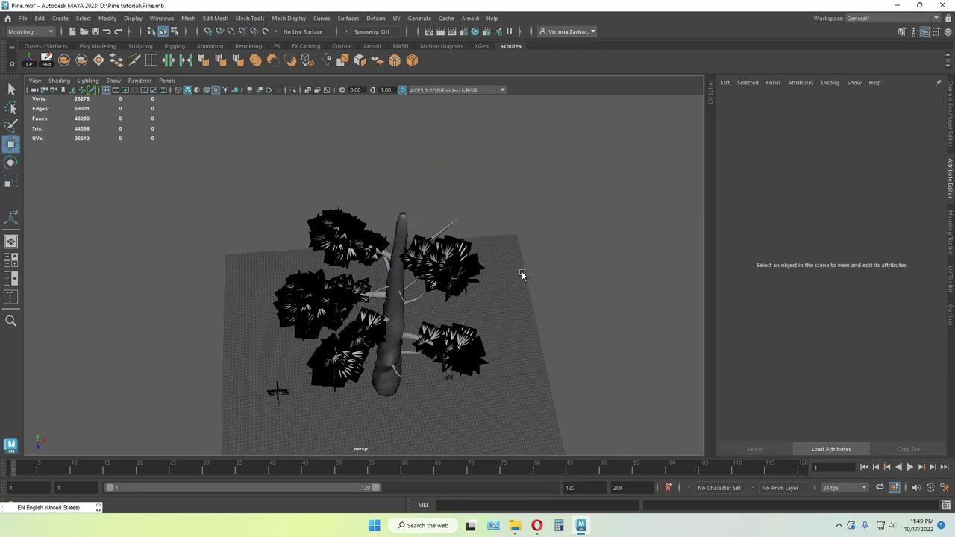
{"action": "left_click_drag", "start_coordinate": [526, 271], "coordinate": [410, 215], "text": "alt"}
{"action": "left_click", "coordinate": [358, 184]}
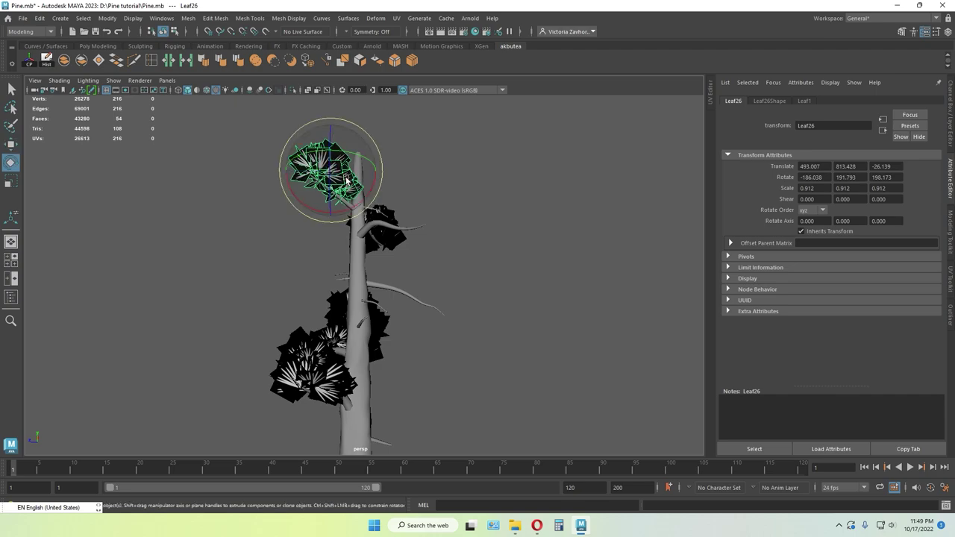
{"action": "left_click_drag", "start_coordinate": [345, 177], "coordinate": [382, 159], "text": "alt"}
{"action": "key", "text": "w"}
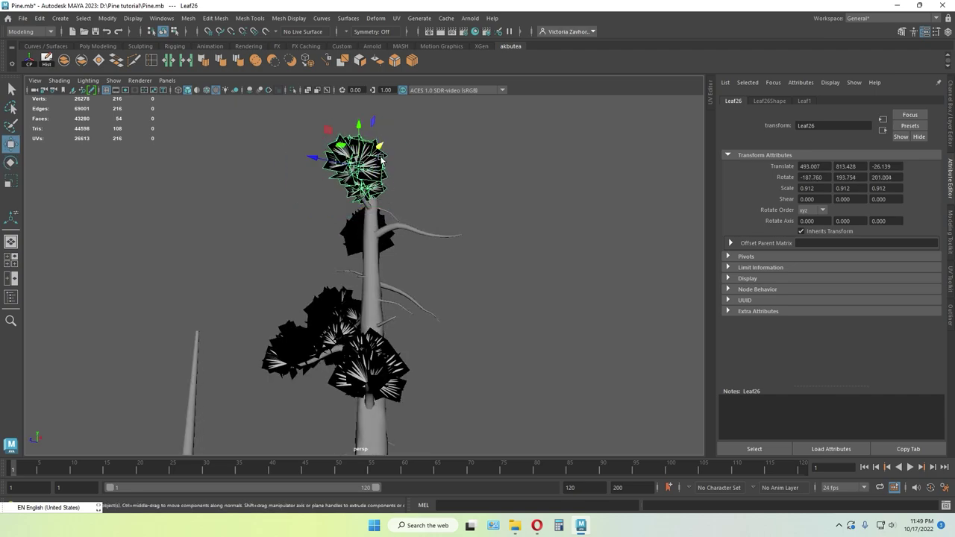
- Align the opposite upper cluster with its branch at about 490, 807, -4, rotated about -186, 192, 193 degrees
{"action": "left_click", "coordinate": [310, 160]}
{"action": "left_click_drag", "start_coordinate": [310, 159], "coordinate": [466, 248], "text": "alt"}
{"action": "left_click", "coordinate": [467, 248]}
{"action": "key", "text": "e"}
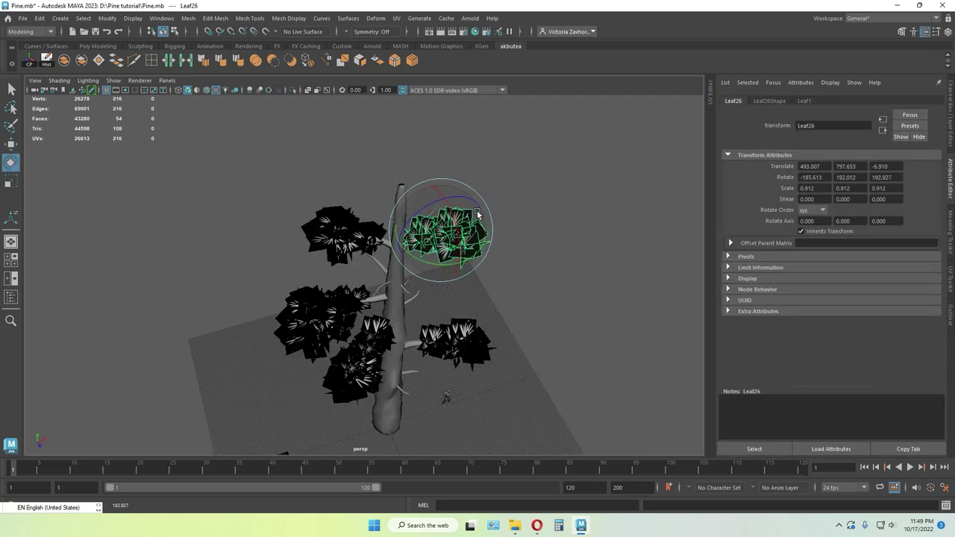
{"action": "left_click", "coordinate": [518, 222]}
{"action": "left_click_drag", "start_coordinate": [518, 222], "coordinate": [429, 164], "text": "alt"}
{"action": "scroll", "coordinate": [394, 227], "scroll_direction": "up", "scroll_amount": 4}
{"action": "left_click", "coordinate": [495, 179]}
{"action": "key", "text": "w"}
{"action": "left_click", "coordinate": [531, 201]}
{"action": "left_click_drag", "start_coordinate": [528, 200], "coordinate": [400, 235], "text": "alt"}
- Duplicate the opposite upper cluster onto the bare upper branch, turn it outward and scale the copy to 1.074
{"action": "left_click", "coordinate": [340, 209]}
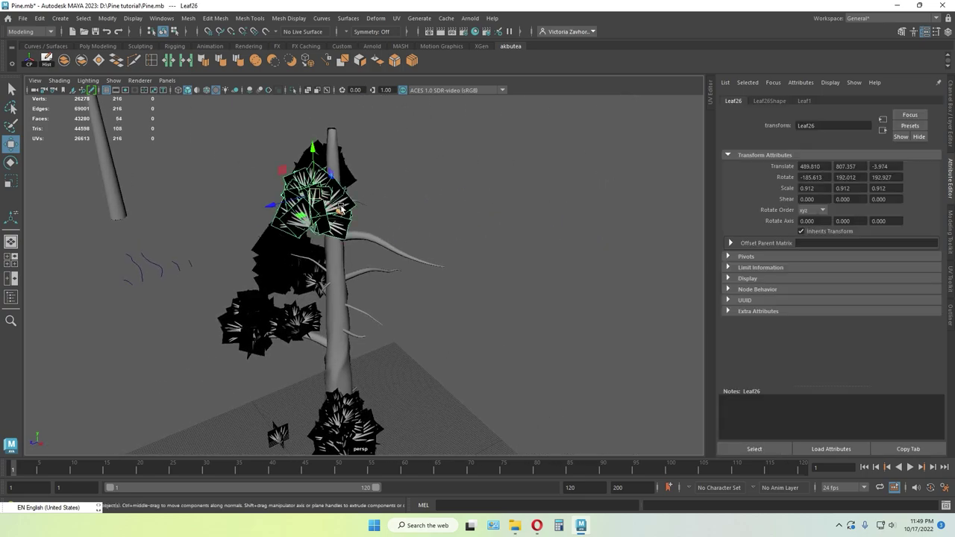
{"action": "left_click_drag", "start_coordinate": [284, 208], "coordinate": [412, 172]}
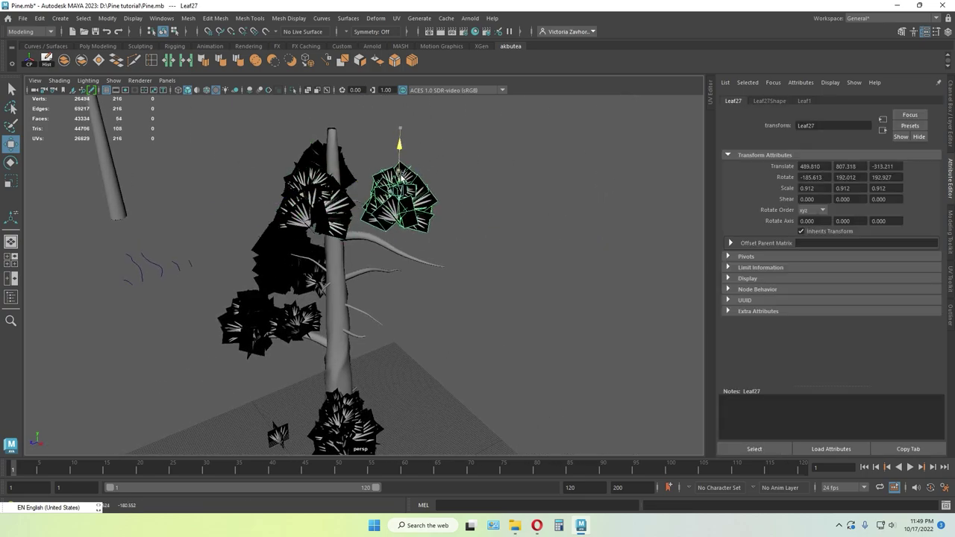
{"action": "left_click_drag", "start_coordinate": [395, 217], "coordinate": [442, 193]}
{"action": "key", "text": "r"}
{"action": "left_click_drag", "start_coordinate": [408, 233], "coordinate": [384, 216]}
{"action": "left_click_drag", "start_coordinate": [384, 216], "coordinate": [416, 291], "text": "alt"}
{"action": "key", "text": "w"}
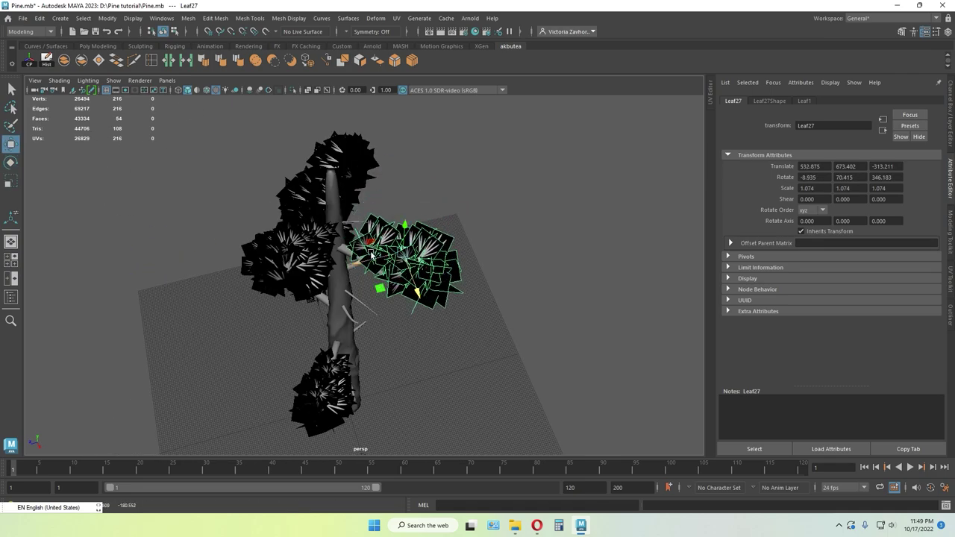
- Fit the enlarged cluster to its branch at about 579, 641, -281, rotated about -41, 65, 309 degrees
{"action": "left_click_drag", "start_coordinate": [384, 259], "coordinate": [375, 260]}
{"action": "left_click_drag", "start_coordinate": [374, 260], "coordinate": [317, 205], "text": "alt"}
{"action": "key", "text": "e"}
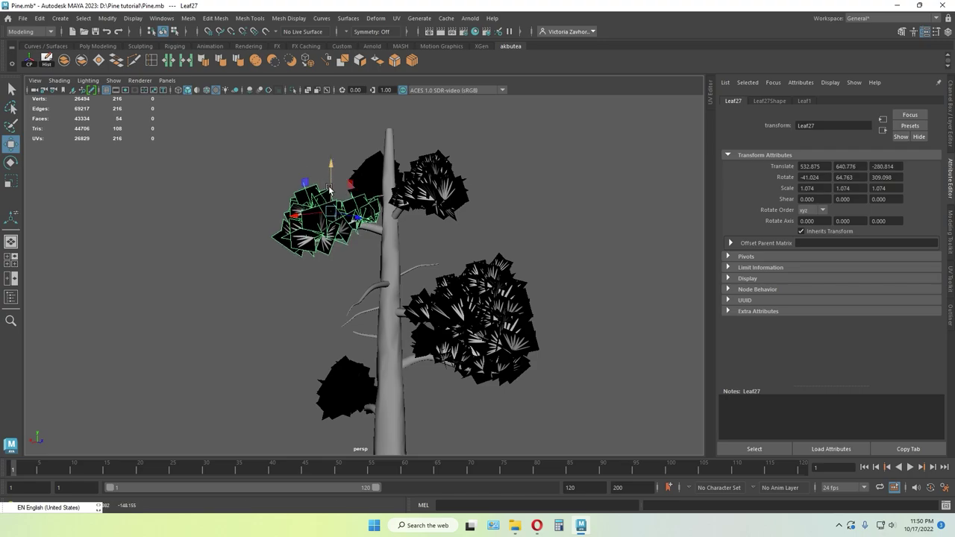
{"action": "left_click", "coordinate": [277, 284]}
- Duplicate the enlarged upper cluster and place the copy over the trunk's tip at about 412, 996, -184
{"action": "left_click_drag", "start_coordinate": [276, 283], "coordinate": [588, 324], "text": "alt"}
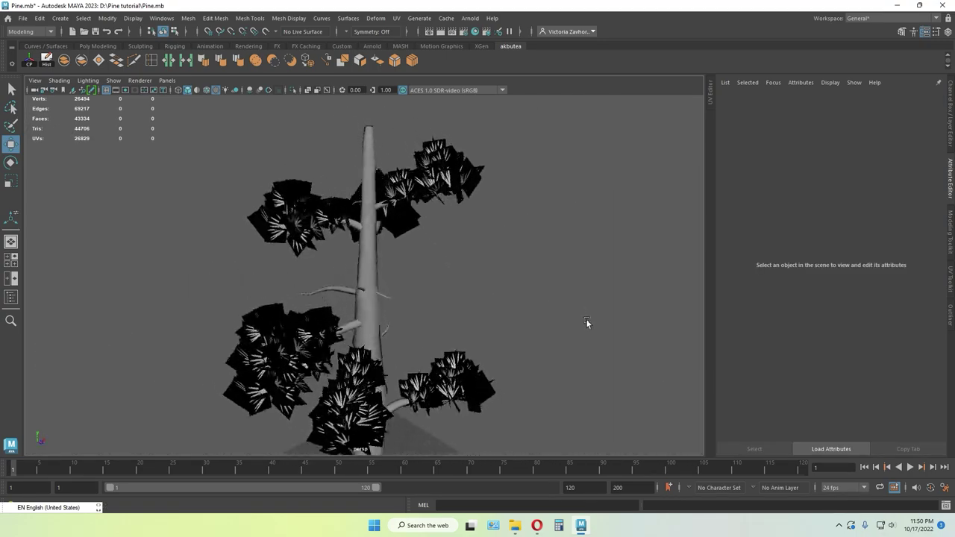
{"action": "right_click_drag", "start_coordinate": [588, 324], "coordinate": [393, 278], "text": "alt"}
{"action": "left_click_drag", "start_coordinate": [393, 278], "coordinate": [425, 220], "text": "alt"}
{"action": "right_click_drag", "start_coordinate": [425, 220], "coordinate": [448, 223], "text": "alt"}
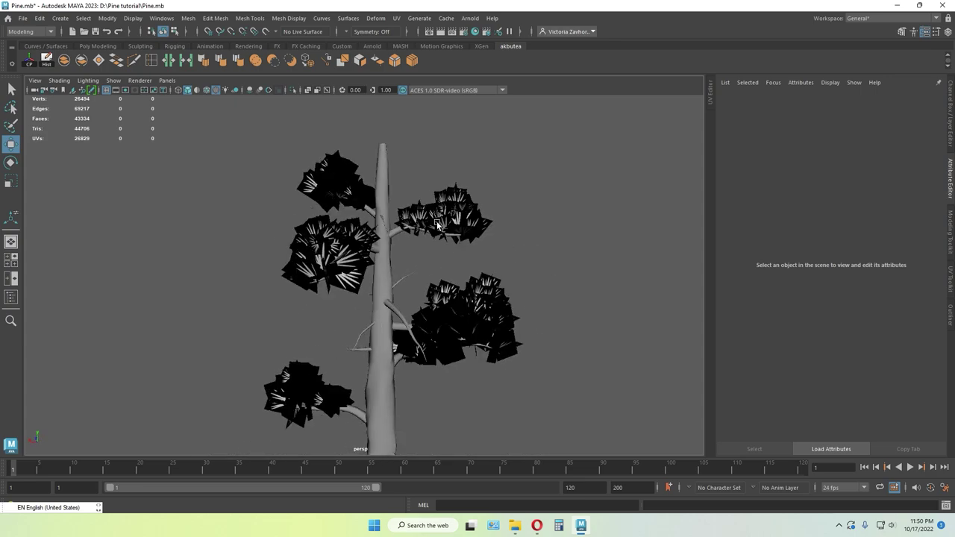
{"action": "left_click_drag", "start_coordinate": [447, 223], "coordinate": [260, 168], "text": "alt"}
{"action": "left_click", "coordinate": [332, 256]}
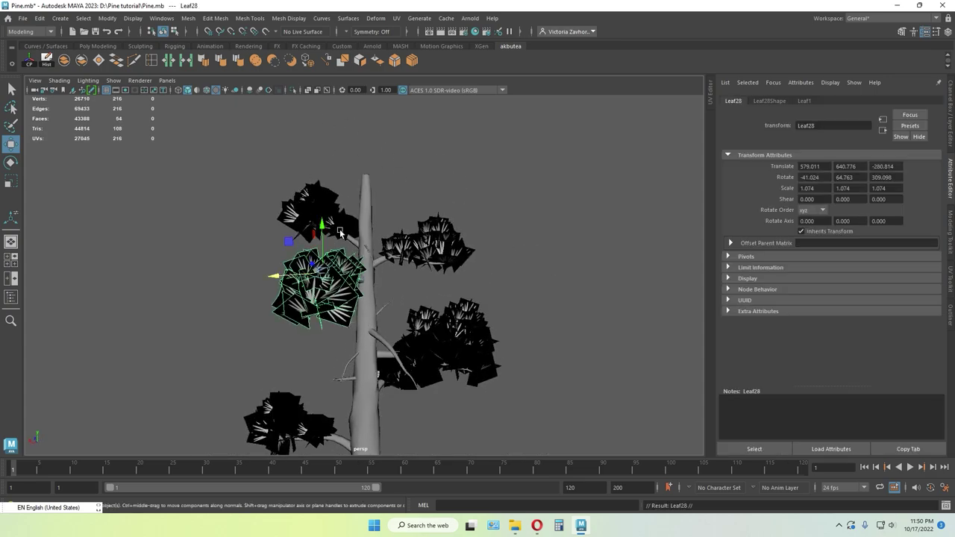
{"action": "left_click_drag", "start_coordinate": [314, 233], "coordinate": [341, 136]}
{"action": "left_click_drag", "start_coordinate": [267, 141], "coordinate": [326, 324], "text": "alt"}
{"action": "left_click_drag", "start_coordinate": [461, 197], "coordinate": [330, 243]}
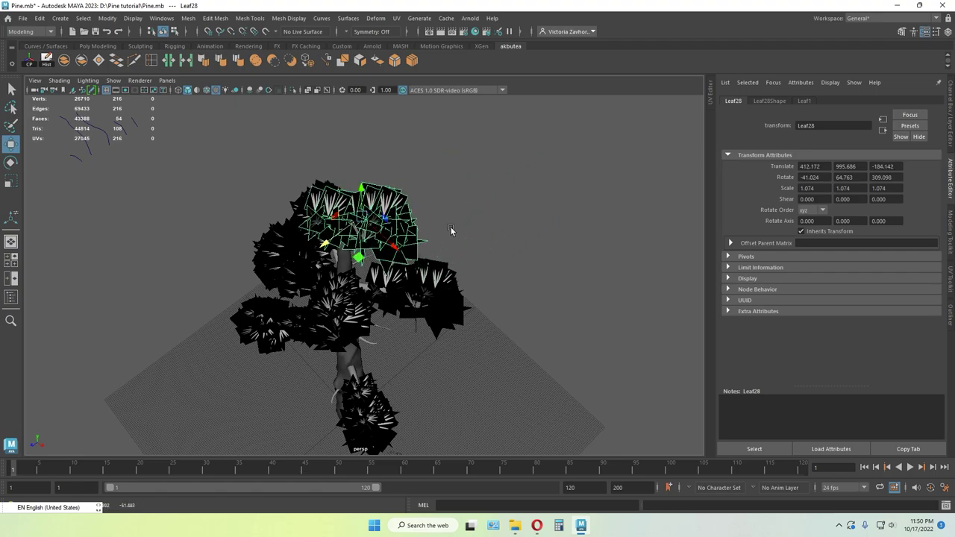
{"action": "left_click", "coordinate": [451, 228]}
{"action": "left_click_drag", "start_coordinate": [432, 201], "coordinate": [225, 176], "text": "alt"}
- Duplicate the trunk-tip cluster and place the copy at about 242, 996, -184, rotated about -365, 12, 394 degrees
{"action": "left_click", "coordinate": [376, 182]}
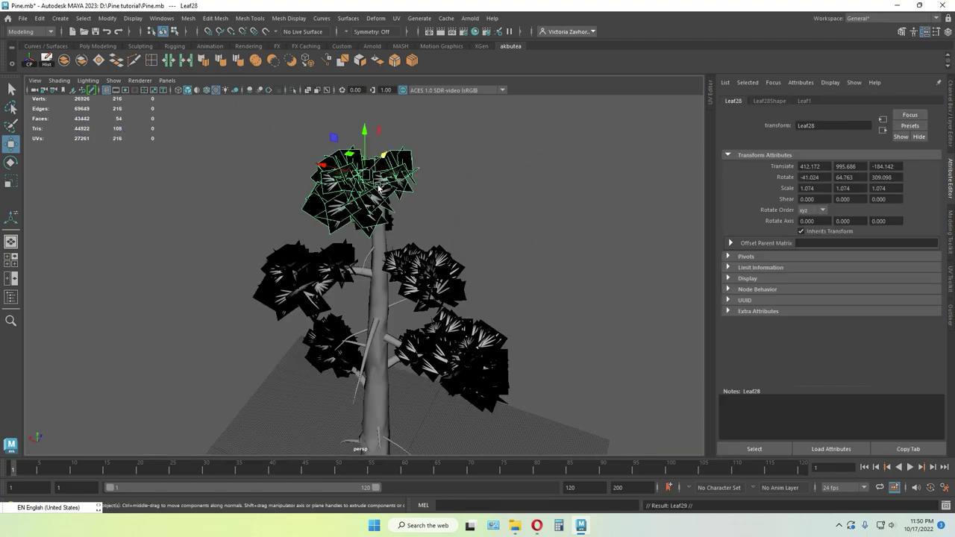
{"action": "left_click_drag", "start_coordinate": [370, 197], "coordinate": [437, 184]}
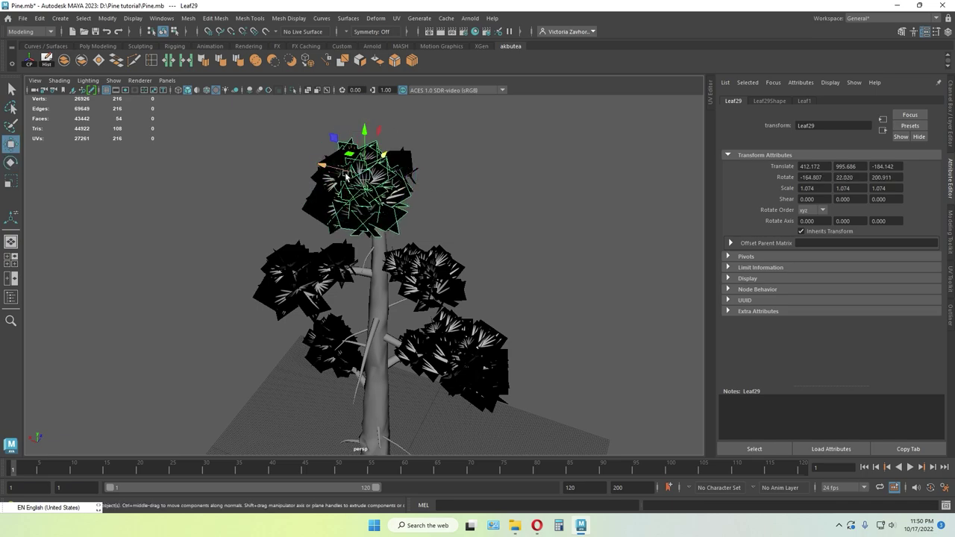
{"action": "left_click_drag", "start_coordinate": [345, 176], "coordinate": [397, 188]}
{"action": "key", "text": "e"}
{"action": "left_click_drag", "start_coordinate": [449, 171], "coordinate": [498, 190]}
{"action": "left_click_drag", "start_coordinate": [408, 176], "coordinate": [411, 248]}
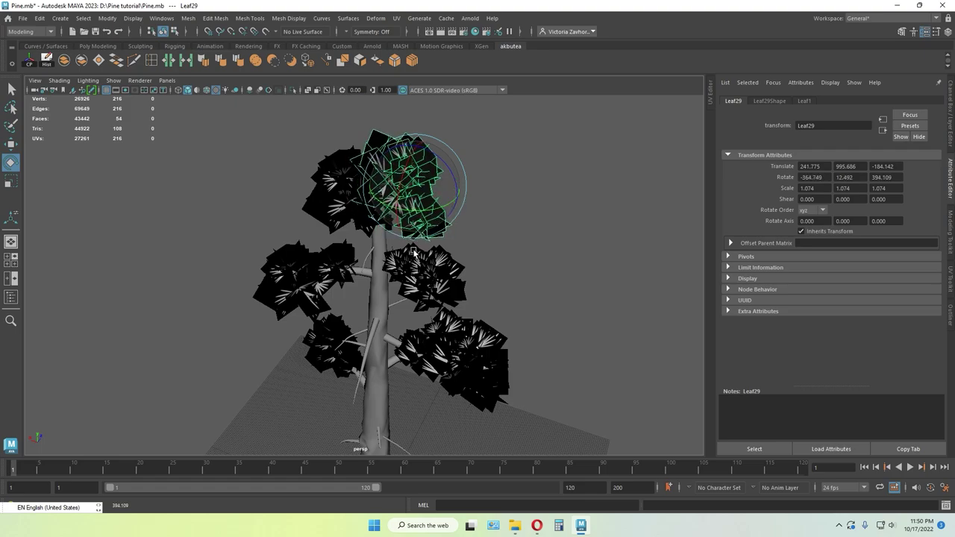
- Duplicate a crown cluster and place the copy at about 418, 996, 6, rotated about -215, 23, 487 degrees
{"action": "left_click", "coordinate": [522, 228]}
{"action": "left_click_drag", "start_coordinate": [522, 228], "coordinate": [417, 182], "text": "alt"}
{"action": "left_click", "coordinate": [436, 180]}
{"action": "key", "text": "w"}
{"action": "left_click_drag", "start_coordinate": [358, 179], "coordinate": [290, 170]}
{"action": "key", "text": "e"}
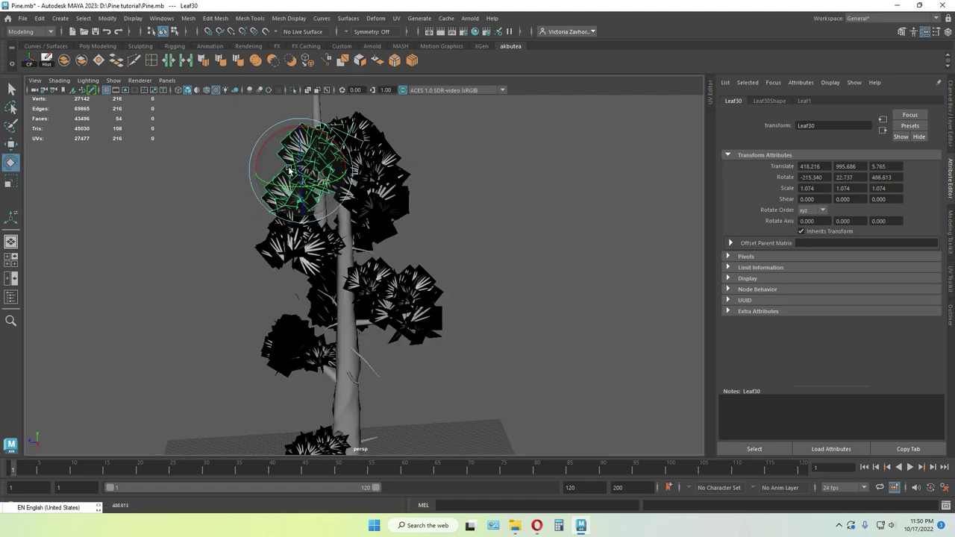
{"action": "left_click", "coordinate": [407, 160]}
- Duplicate the trunk-tip cluster, raise the copy to about 412, 1148, -184 and scale it to 0.864
{"action": "left_click_drag", "start_coordinate": [408, 160], "coordinate": [401, 180], "text": "alt"}
{"action": "left_click", "coordinate": [340, 170]}
{"action": "left_click_drag", "start_coordinate": [365, 135], "coordinate": [365, 102]}
{"action": "middle_click_drag", "start_coordinate": [365, 102], "coordinate": [359, 179], "text": "alt"}
{"action": "key", "text": "r"}
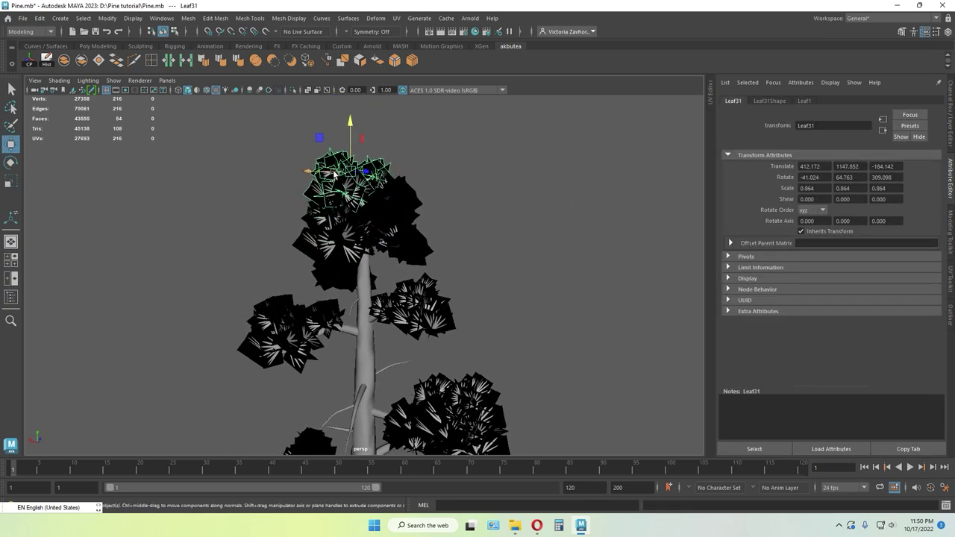
{"action": "left_click_drag", "start_coordinate": [361, 148], "coordinate": [430, 221]}
- Duplicate the 1.074-scale trunk-tip cluster again and move the copy up beside the smaller top cluster
{"action": "left_click", "coordinate": [419, 149]}
{"action": "left_click", "coordinate": [423, 252]}
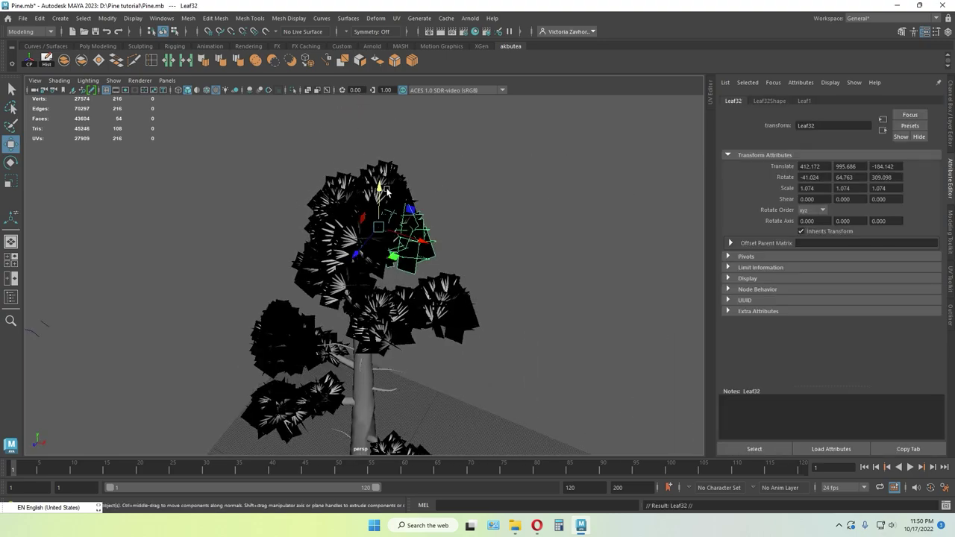
{"action": "left_click_drag", "start_coordinate": [386, 191], "coordinate": [393, 164]}
{"action": "left_click_drag", "start_coordinate": [411, 205], "coordinate": [367, 192]}
{"action": "left_click_drag", "start_coordinate": [367, 192], "coordinate": [440, 191], "text": "alt"}
{"action": "left_click_drag", "start_coordinate": [342, 163], "coordinate": [411, 187]}
{"action": "key", "text": "e"}
{"action": "key", "text": "w"}
{"action": "left_click", "coordinate": [458, 215]}
- Fit the new top cluster over the crown at about 272, 1176, -114, rotated about 9, 53, 400 degrees
{"action": "left_click_drag", "start_coordinate": [458, 215], "coordinate": [244, 172], "text": "alt"}
{"action": "left_click", "coordinate": [319, 158]}
{"action": "key", "text": "e"}
{"action": "left_click_drag", "start_coordinate": [319, 158], "coordinate": [353, 170], "text": "alt"}
{"action": "left_click_drag", "start_coordinate": [330, 102], "coordinate": [331, 116]}
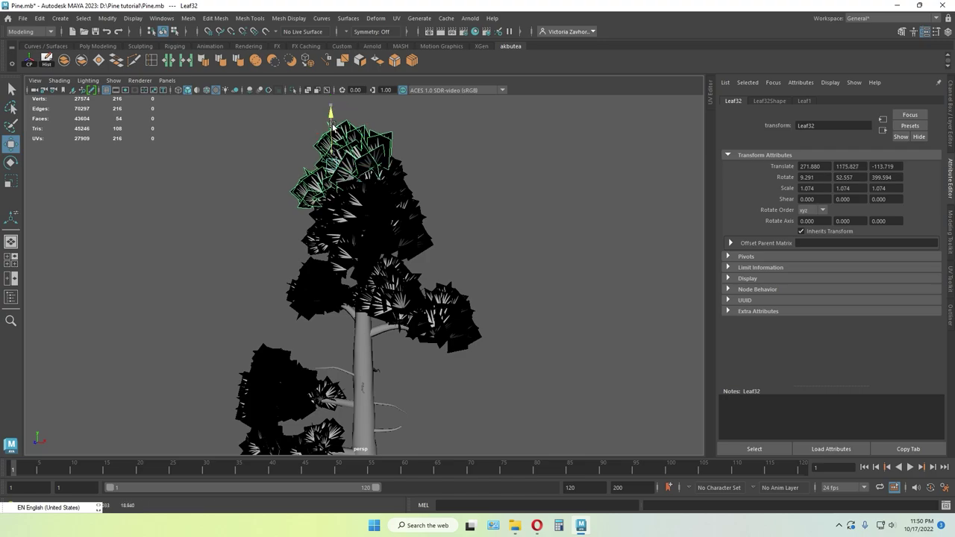
{"action": "left_click", "coordinate": [456, 161]}
- Reposition the 0.864-scale top cluster at about 339, 1141, -260, rotated about -29, -5, 384 degrees
{"action": "left_click_drag", "start_coordinate": [456, 161], "coordinate": [394, 201], "text": "alt"}
{"action": "left_click", "coordinate": [374, 173]}
{"action": "key", "text": "e"}
{"action": "key", "text": "w"}
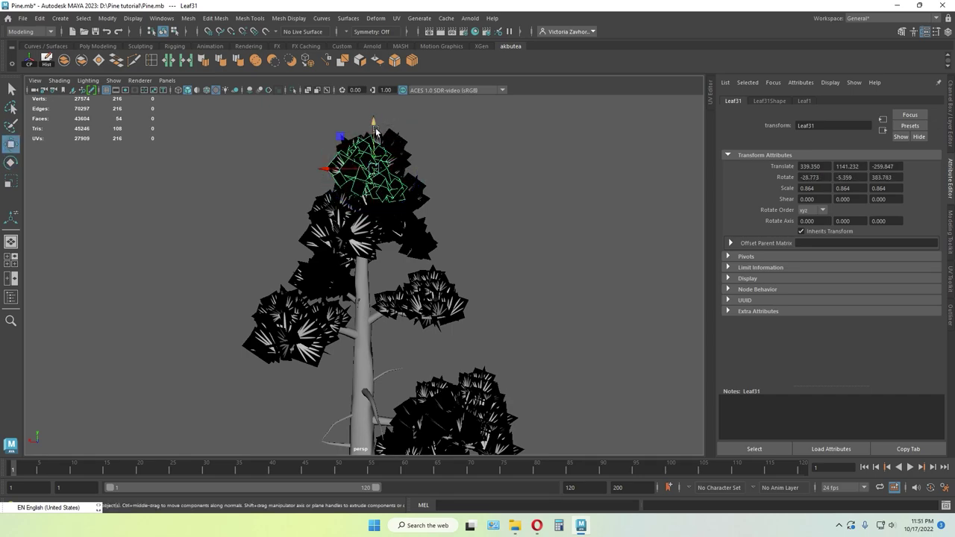
- Duplicate the 0.864-scale top cluster and place the copy at about 495, 1096, -133, rotated about -121, -17, 476 degrees
{"action": "left_click_drag", "start_coordinate": [358, 159], "coordinate": [413, 182], "text": "alt"}
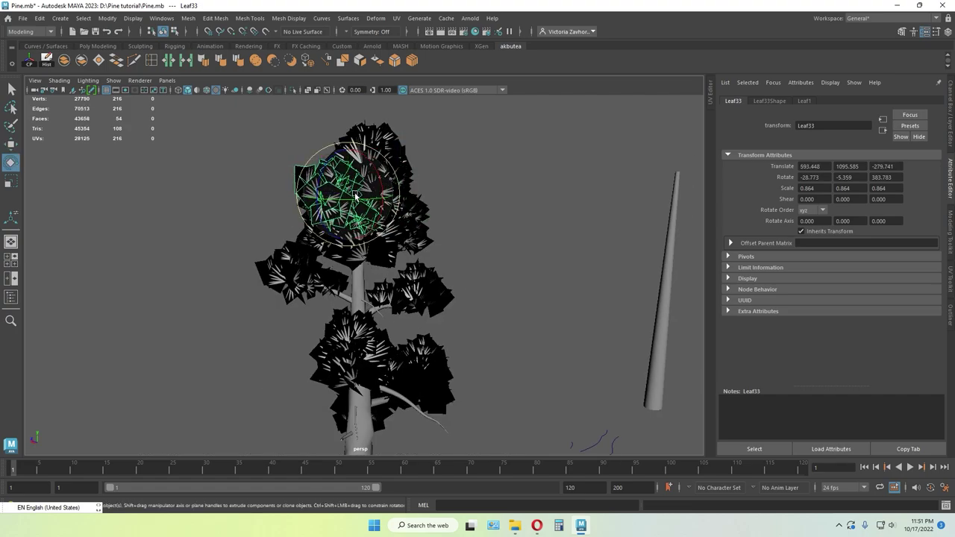
{"action": "left_click_drag", "start_coordinate": [315, 202], "coordinate": [418, 257], "text": "alt"}
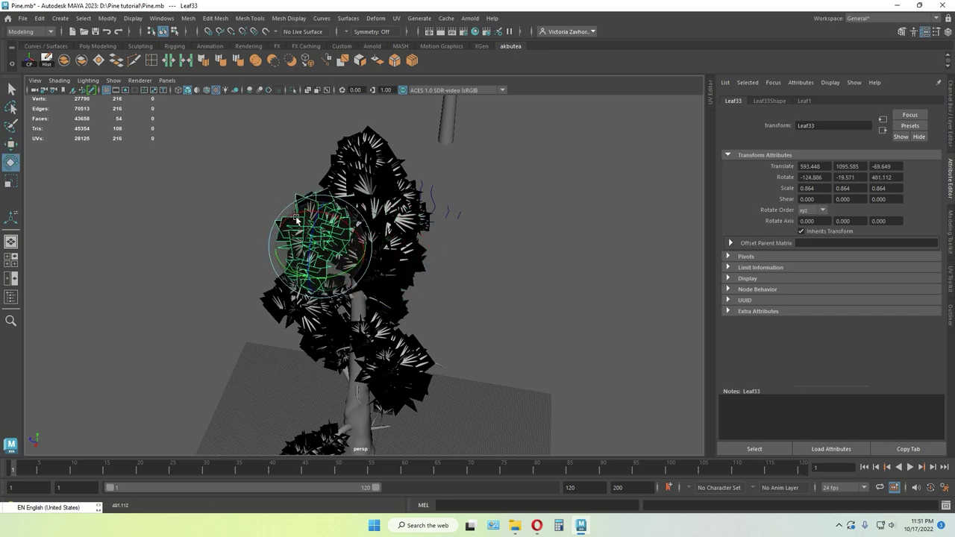
{"action": "left_click_drag", "start_coordinate": [296, 218], "coordinate": [330, 235]}
{"action": "key", "text": "r"}
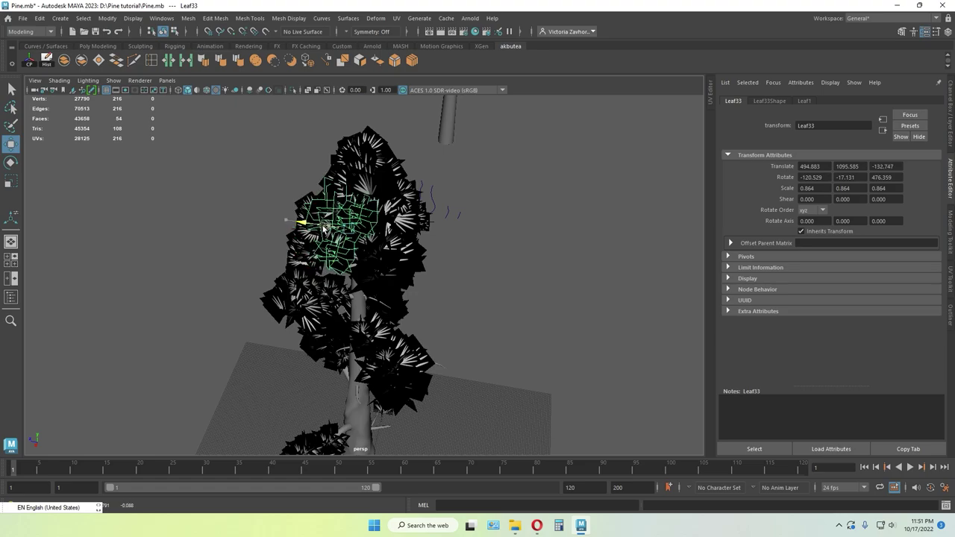
- Refine the copied crown cluster's placement to about 530, 1096, -133, rotated about -109, -17, 465 degrees
{"action": "left_click", "coordinate": [464, 264]}
{"action": "left_click_drag", "start_coordinate": [465, 264], "coordinate": [391, 256], "text": "alt"}
{"action": "left_click", "coordinate": [400, 234]}
{"action": "key", "text": "e"}
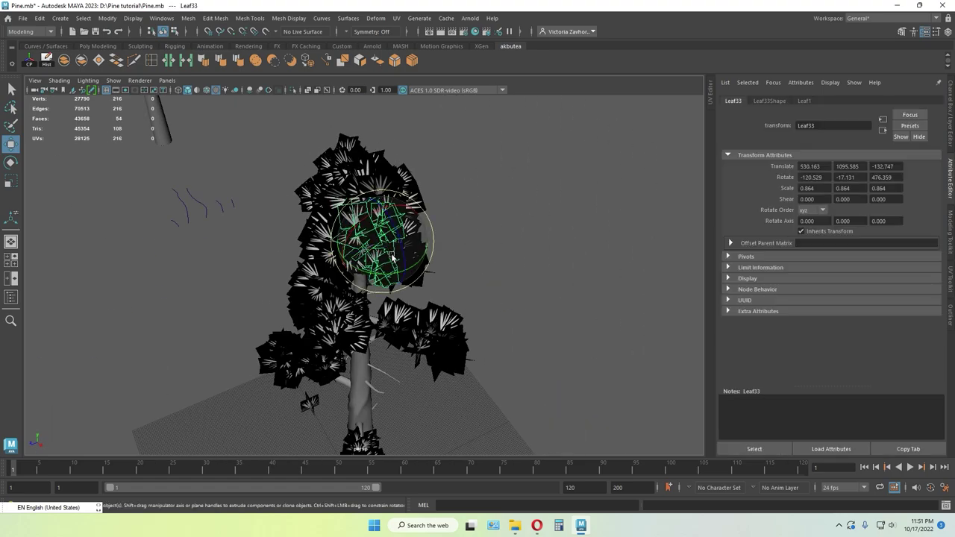
{"action": "left_click", "coordinate": [485, 254]}
{"action": "left_click_drag", "start_coordinate": [467, 241], "coordinate": [402, 197], "text": "alt"}
{"action": "left_click", "coordinate": [362, 195]}
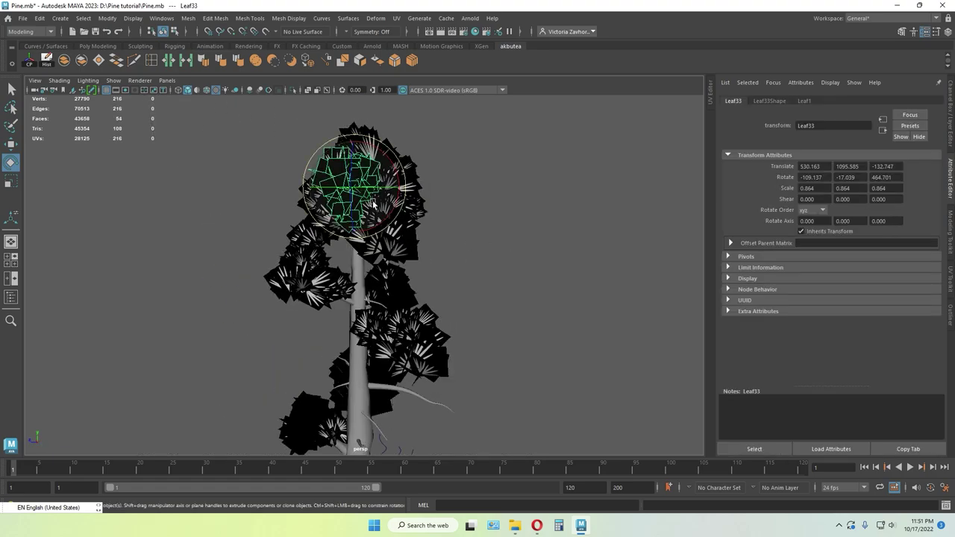
{"action": "left_click", "coordinate": [501, 247]}
{"action": "left_click_drag", "start_coordinate": [496, 246], "coordinate": [510, 206], "text": "alt"}
{"action": "left_click", "coordinate": [322, 200]}
{"action": "left_click", "coordinate": [451, 216]}
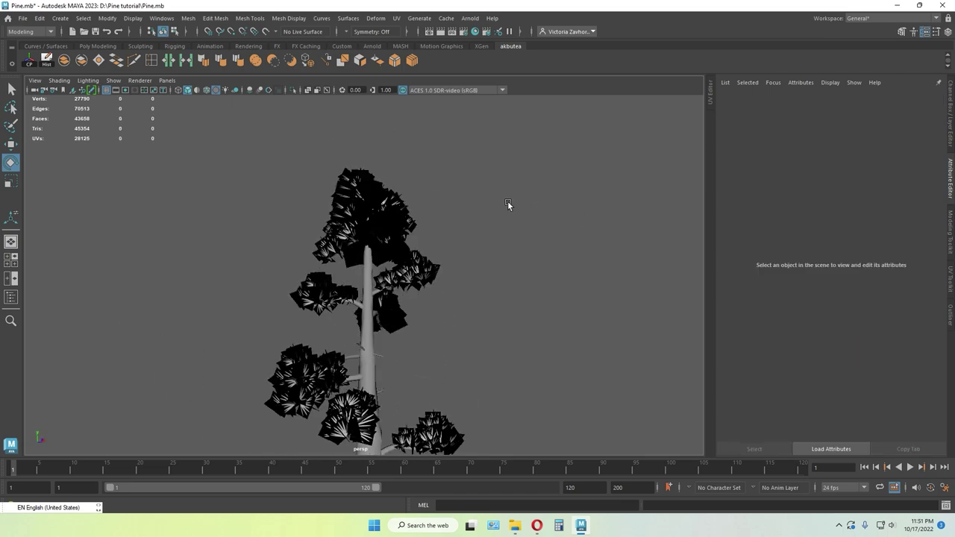
- Duplicate the enlarged mid-trunk cluster, lower the copy to about 291, 421, -281 and rotate it about -123, 65, 233 degrees
{"action": "scroll", "coordinate": [469, 276], "scroll_direction": "down", "scroll_amount": 5}
{"action": "middle_click_drag", "start_coordinate": [446, 319], "coordinate": [447, 259], "text": "alt"}
{"action": "left_click_drag", "start_coordinate": [448, 259], "coordinate": [372, 267], "text": "alt"}
{"action": "left_click", "coordinate": [334, 216]}
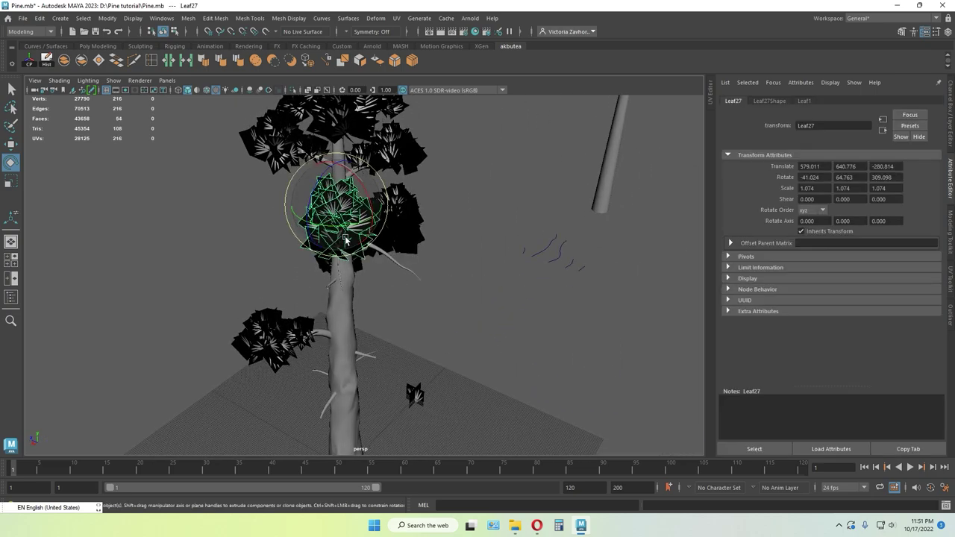
{"action": "left_click_drag", "start_coordinate": [310, 215], "coordinate": [386, 211]}
{"action": "left_click_drag", "start_coordinate": [425, 214], "coordinate": [291, 198], "text": "alt"}
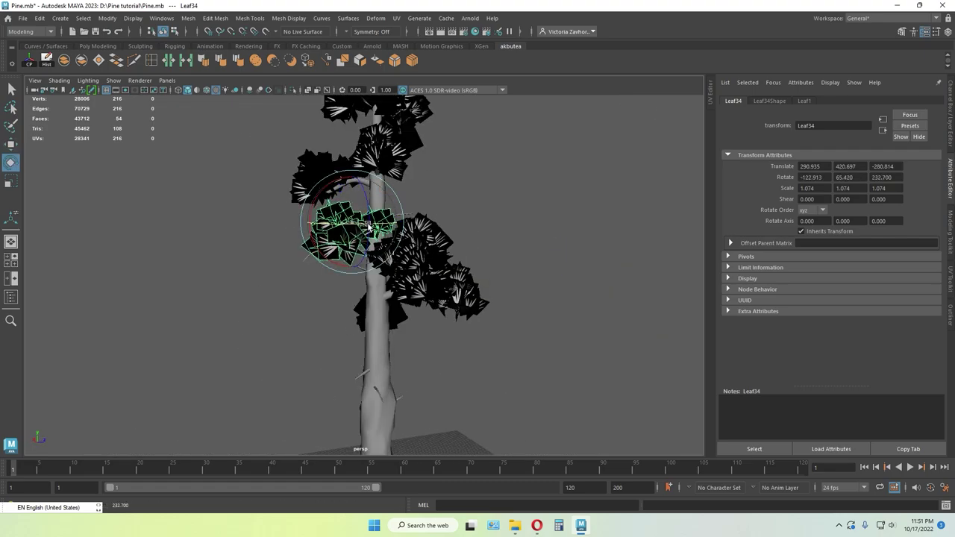
- Scale the lowered cluster to 0.893 and move it onto the bare branch at about 291, 386, -390
{"action": "left_click_drag", "start_coordinate": [369, 224], "coordinate": [433, 233], "text": "alt"}
{"action": "left_click_drag", "start_coordinate": [339, 230], "coordinate": [438, 237], "text": "alt"}
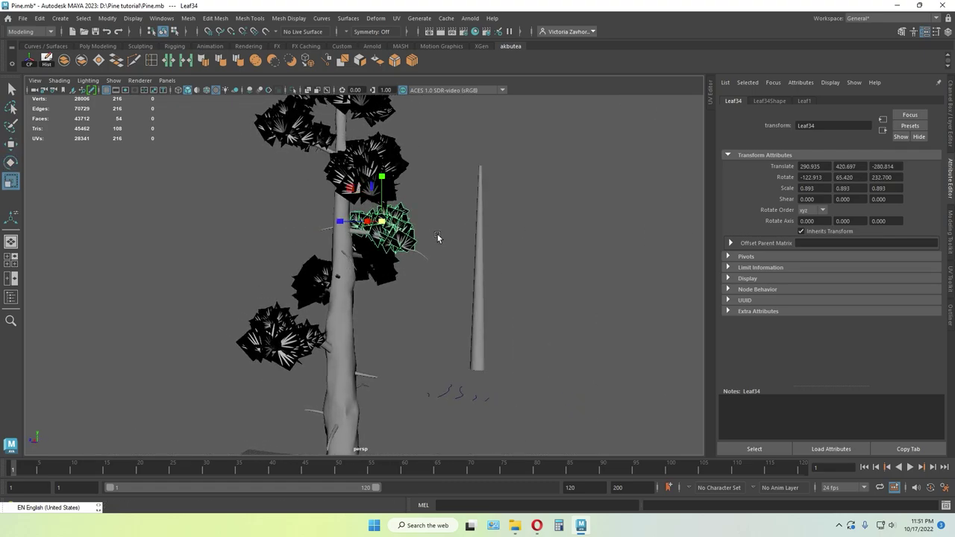
{"action": "left_click", "coordinate": [412, 201]}
{"action": "left_click_drag", "start_coordinate": [406, 202], "coordinate": [407, 204]}
{"action": "left_click_drag", "start_coordinate": [408, 204], "coordinate": [489, 207], "text": "alt"}
{"action": "key", "text": "e"}
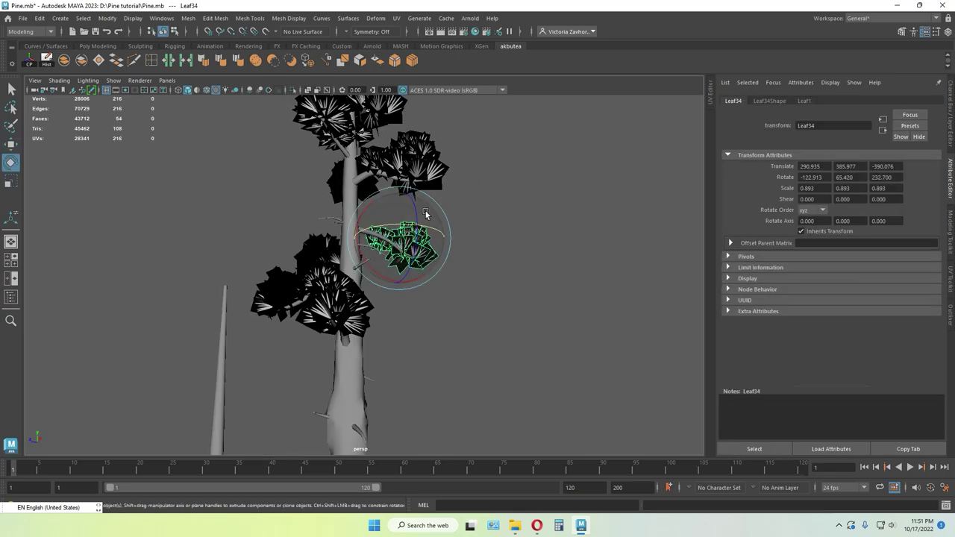
- Tilt the 0.893-scale cluster to about -144, 51, 223 degrees and shift it to about 323, 386, -390
{"action": "left_click", "coordinate": [495, 287]}
{"action": "scroll", "coordinate": [515, 249], "scroll_direction": "up", "scroll_amount": 5}
{"action": "left_click_drag", "start_coordinate": [517, 242], "coordinate": [427, 220], "text": "alt"}
{"action": "left_click", "coordinate": [423, 232]}
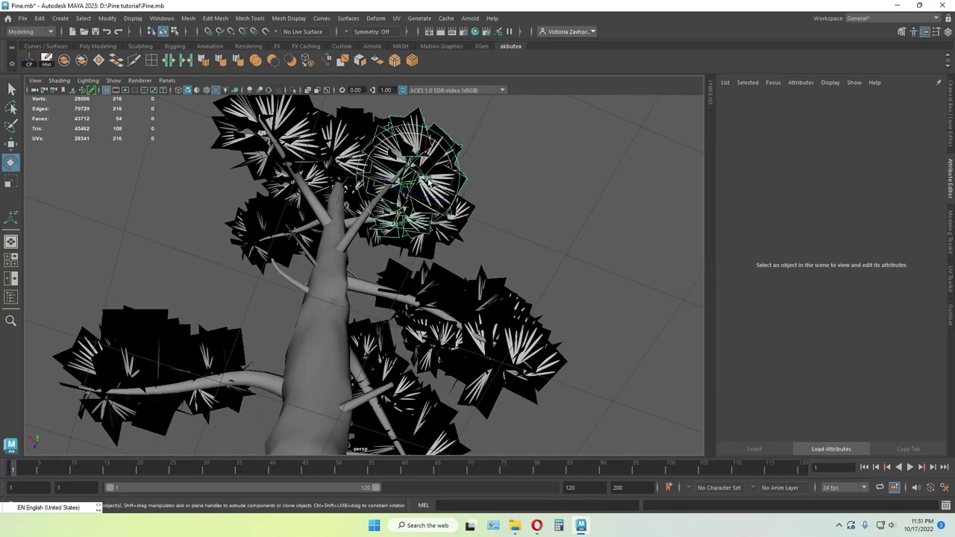
{"action": "left_click", "coordinate": [428, 183]}
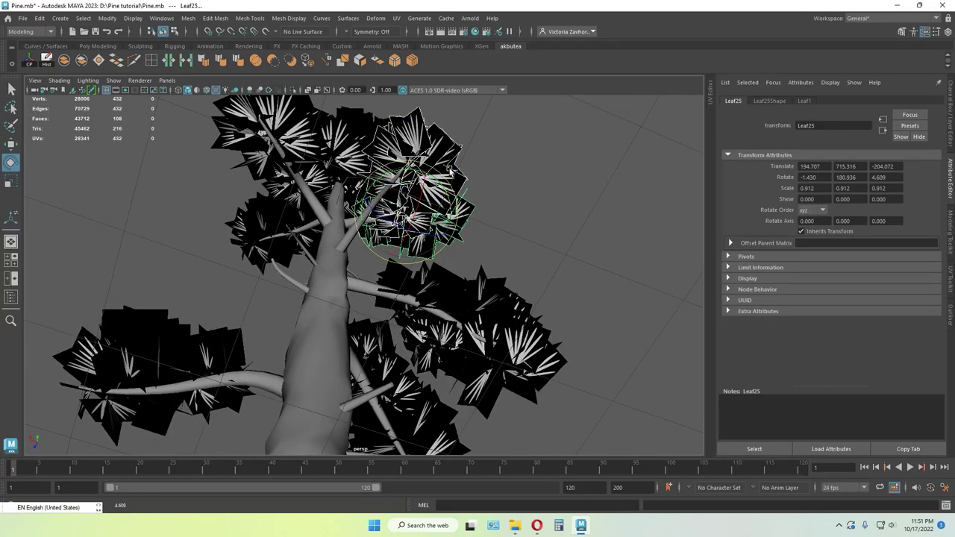
{"action": "left_click", "coordinate": [446, 176]}
{"action": "key", "text": "w"}
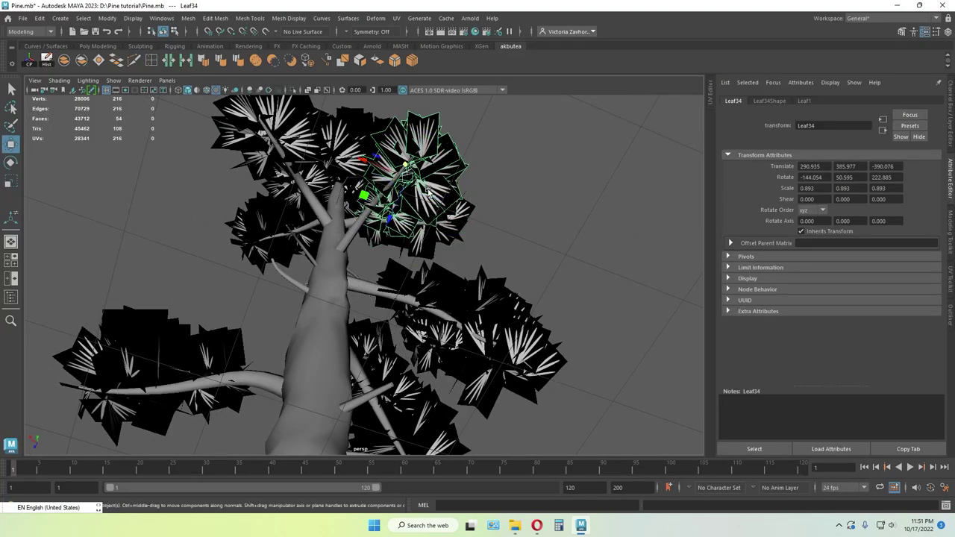
{"action": "left_click_drag", "start_coordinate": [366, 161], "coordinate": [349, 157]}
- Fine-tune the 0.893-scale cluster's rotation to about -147, 44, 203 degrees
{"action": "left_click", "coordinate": [482, 159]}
{"action": "left_click_drag", "start_coordinate": [484, 156], "coordinate": [484, 237], "text": "alt"}
{"action": "left_click", "coordinate": [448, 171]}
{"action": "left_click", "coordinate": [449, 172]}
{"action": "key", "text": "e"}
- Duplicate the 0.893-scale cluster and shift the copy to widen the foliage alongside the original
{"action": "scroll", "coordinate": [556, 244], "scroll_direction": "down", "scroll_amount": 5}
{"action": "left_click", "coordinate": [367, 241]}
{"action": "left_click_drag", "start_coordinate": [367, 241], "coordinate": [415, 243], "text": "alt"}
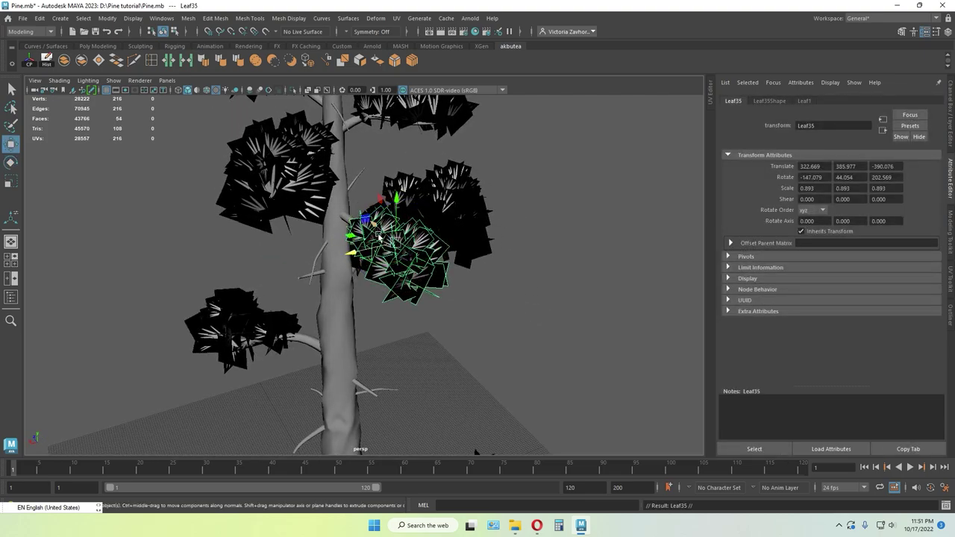
{"action": "left_click_drag", "start_coordinate": [356, 217], "coordinate": [357, 214]}
{"action": "left_click_drag", "start_coordinate": [357, 214], "coordinate": [402, 142], "text": "alt"}
{"action": "key", "text": "e"}
- Rotate the copied 0.893-scale cluster to blend with the neighbouring foliage
{"action": "left_click", "coordinate": [478, 160]}
{"action": "left_click_drag", "start_coordinate": [489, 166], "coordinate": [470, 211], "text": "alt"}
{"action": "left_click", "coordinate": [348, 192]}
{"action": "key", "text": "e"}
{"action": "left_click", "coordinate": [243, 175]}
{"action": "scroll", "coordinate": [520, 180], "scroll_direction": "down", "scroll_amount": 5}
{"action": "scroll", "coordinate": [350, 207], "scroll_direction": "up", "scroll_amount": 5}
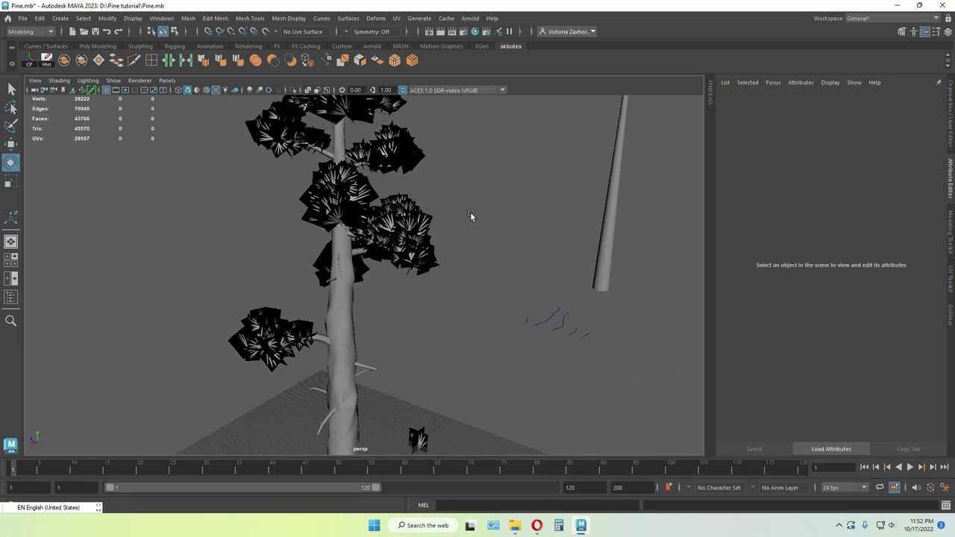
- Duplicate a full-size lower cluster and move the copy toward the bare branches nearby
{"action": "scroll", "coordinate": [407, 206], "scroll_direction": "down", "scroll_amount": 3}
{"action": "left_click_drag", "start_coordinate": [404, 202], "coordinate": [541, 199], "text": "alt"}
{"action": "scroll", "coordinate": [366, 306], "scroll_direction": "up", "scroll_amount": 4}
{"action": "middle_click_drag", "start_coordinate": [337, 325], "coordinate": [376, 267], "text": "alt"}
{"action": "left_click_drag", "start_coordinate": [253, 175], "coordinate": [406, 192], "text": "alt"}
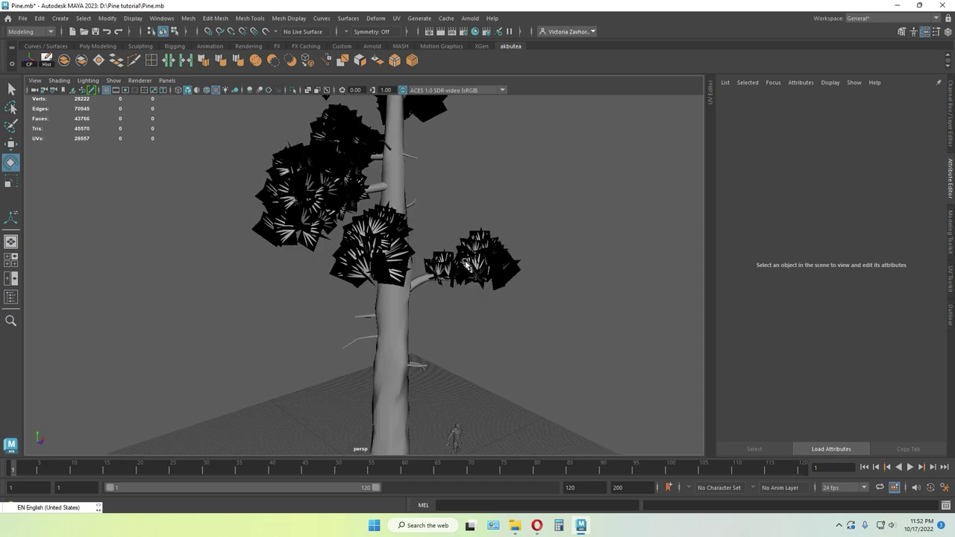
{"action": "left_click", "coordinate": [302, 181]}
{"action": "key", "text": "e"}
{"action": "left_click_drag", "start_coordinate": [342, 205], "coordinate": [371, 155]}
{"action": "left_click_drag", "start_coordinate": [341, 125], "coordinate": [369, 215]}
- Fit the full-size copy to its branch at about 174, 267, -39, rotated about -13, 235, 1 degrees
{"action": "left_click_drag", "start_coordinate": [419, 199], "coordinate": [348, 200]}
{"action": "key", "text": "e"}
{"action": "key", "text": "w"}
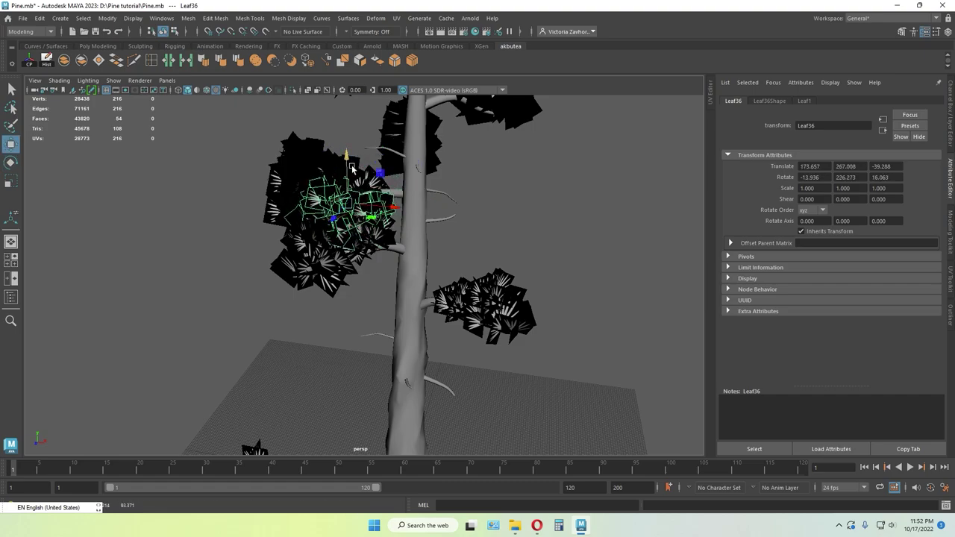
{"action": "key", "text": "e"}
{"action": "left_click", "coordinate": [325, 330]}
{"action": "left_click_drag", "start_coordinate": [325, 330], "coordinate": [409, 255], "text": "alt"}
- Duplicate the fitted cluster, scale the copy to 0.818 and move it to about 174, 326, -269, rotated about 25, 212, -35 degrees
{"action": "left_click", "coordinate": [408, 256]}
{"action": "key", "text": "ctrl+d"}
{"action": "key", "text": "w"}
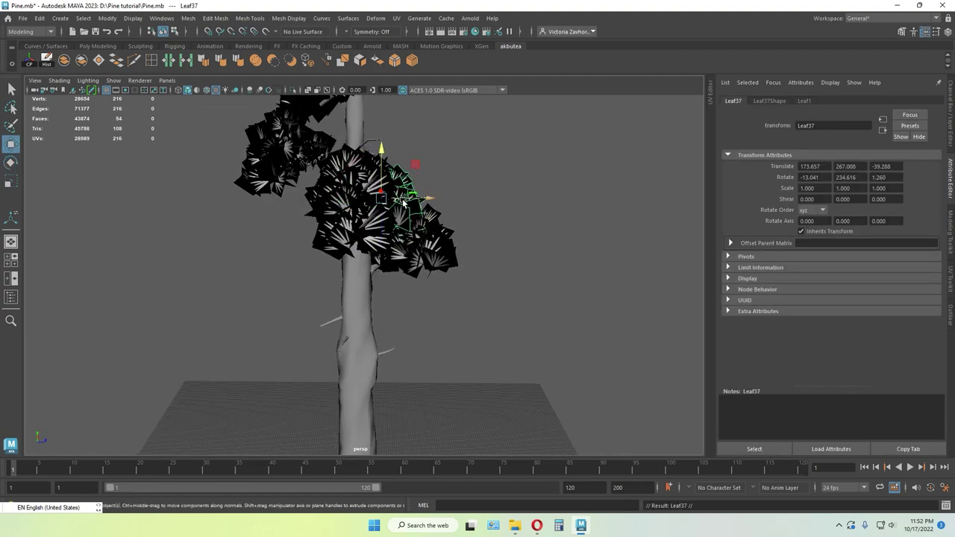
{"action": "left_click_drag", "start_coordinate": [360, 198], "coordinate": [348, 198]}
{"action": "left_click_drag", "start_coordinate": [347, 199], "coordinate": [379, 183], "text": "alt"}
{"action": "key", "text": "e"}
{"action": "key", "text": "r"}
{"action": "key", "text": "e"}
{"action": "key", "text": "w"}
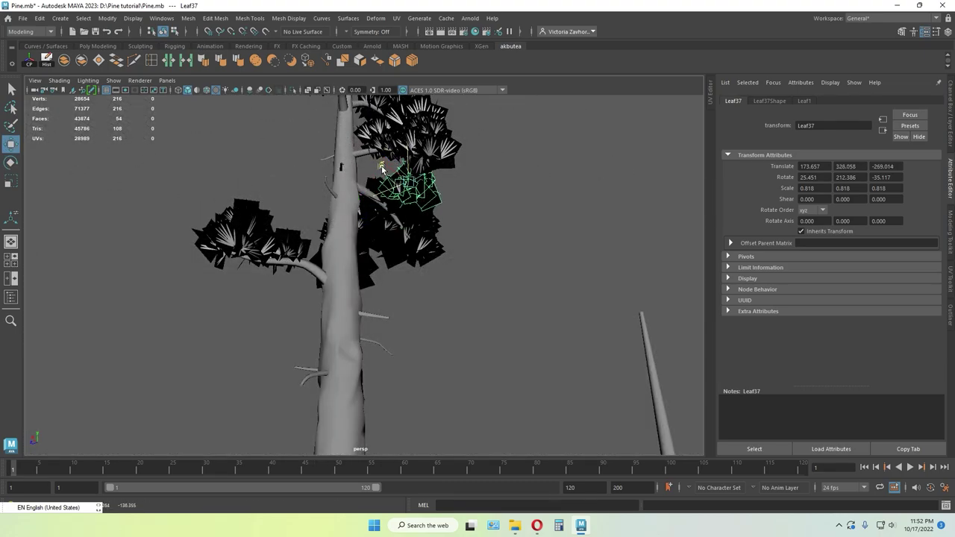
- Adjust the 0.818-scale cluster to about 174, 323, -246, rotated about 50, 183, -27 degrees
{"action": "key", "text": "e"}
{"action": "left_click", "coordinate": [490, 223]}
{"action": "left_click_drag", "start_coordinate": [490, 223], "coordinate": [373, 248], "text": "alt"}
{"action": "left_click", "coordinate": [339, 178]}
{"action": "left_click_drag", "start_coordinate": [331, 179], "coordinate": [364, 222]}
{"action": "key", "text": "w"}
{"action": "left_click", "coordinate": [510, 255]}
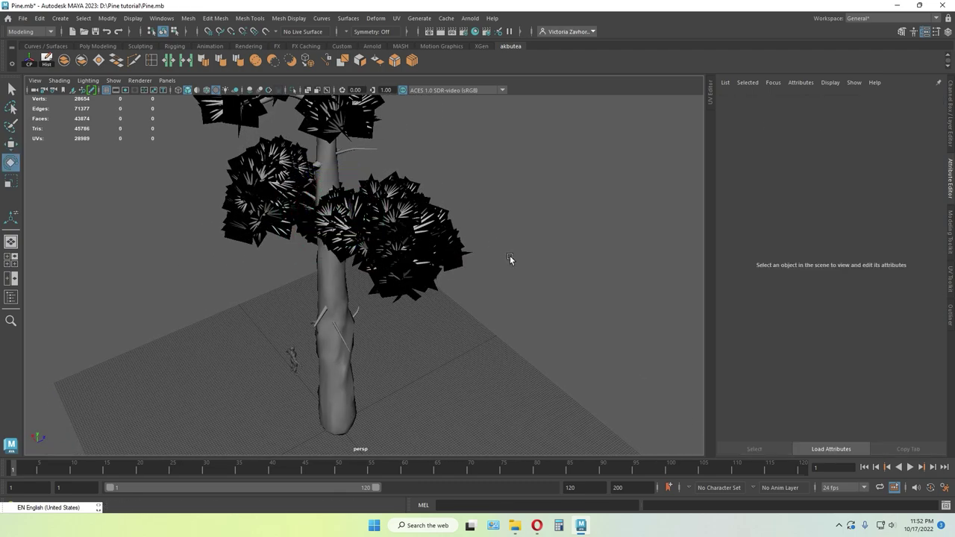
- Duplicate the 0.818-scale cluster and rotate and move the copy to fill out the lower foliage near the trunk
{"action": "left_click_drag", "start_coordinate": [510, 255], "coordinate": [402, 221], "text": "alt"}
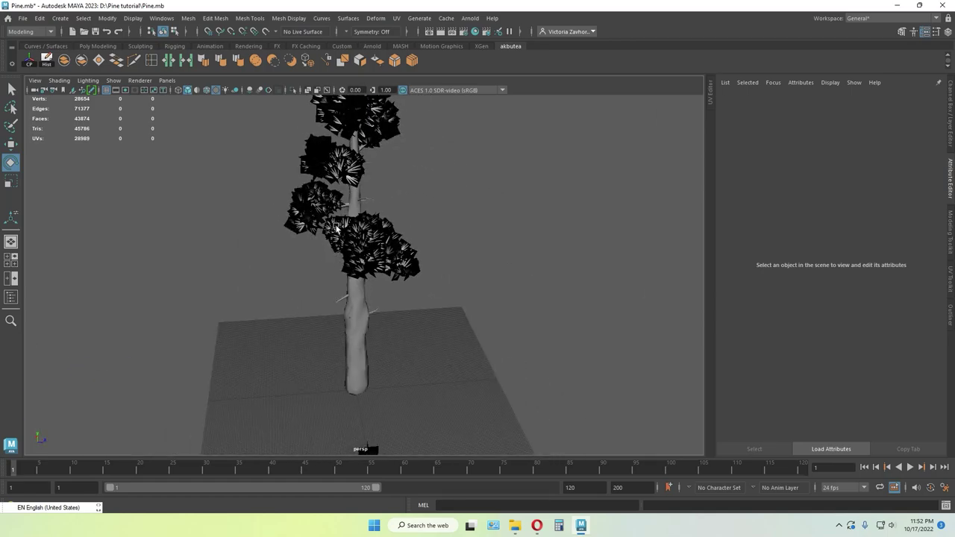
{"action": "left_click", "coordinate": [335, 221]}
{"action": "scroll", "coordinate": [337, 221], "scroll_direction": "up", "scroll_amount": 3}
{"action": "left_click_drag", "start_coordinate": [337, 221], "coordinate": [382, 170], "text": "alt"}
{"action": "key", "text": "ctrl+d"}
{"action": "key", "text": "w"}
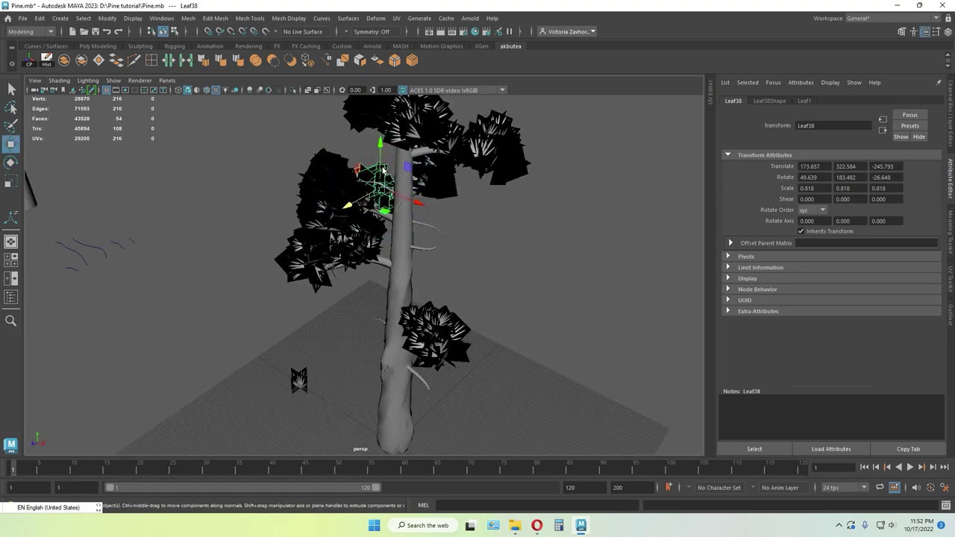
{"action": "key", "text": "e"}
{"action": "left_click_drag", "start_coordinate": [358, 205], "coordinate": [400, 189]}
{"action": "key", "text": "w"}
{"action": "left_click", "coordinate": [442, 206]}
{"action": "left_click", "coordinate": [403, 167]}
{"action": "left_click", "coordinate": [534, 224]}
- Duplicate a leaf-card group on the lowest foliage branch, raise the copy to about -82, 64, 0 and adjust its orientation
{"action": "scroll", "coordinate": [484, 192], "scroll_direction": "down", "scroll_amount": 3}
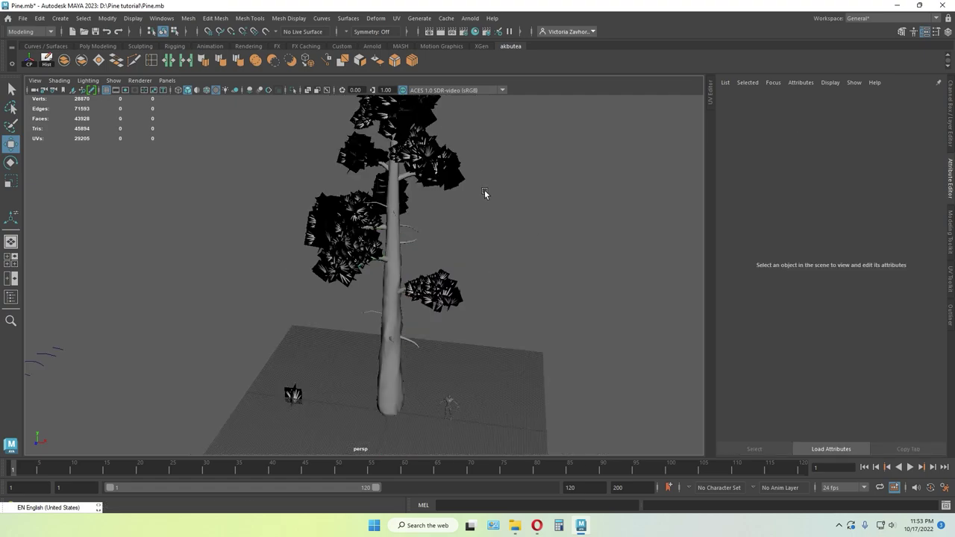
{"action": "left_click_drag", "start_coordinate": [484, 189], "coordinate": [348, 262], "text": "alt"}
{"action": "left_click", "coordinate": [319, 233]}
{"action": "key", "text": "ctrl+d"}
{"action": "left_click_drag", "start_coordinate": [304, 188], "coordinate": [307, 169]}
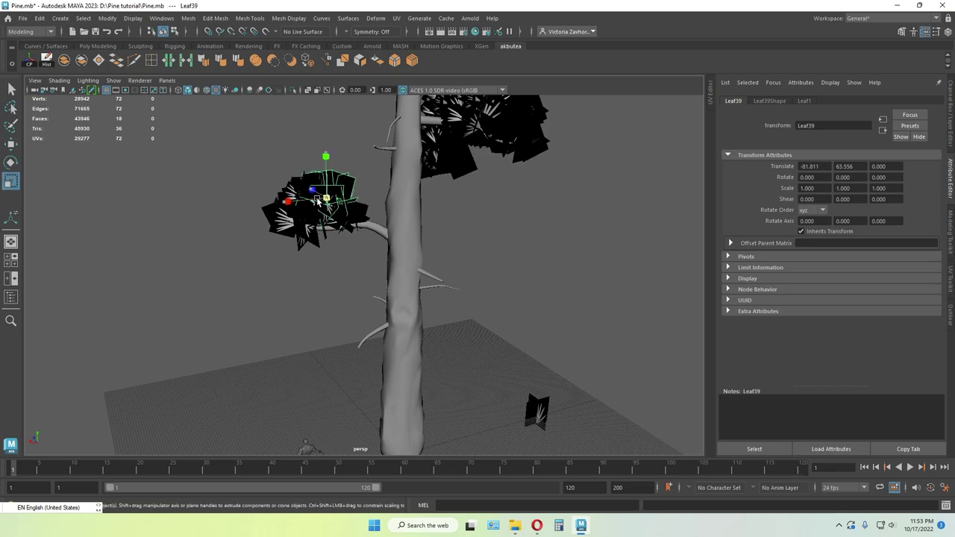
{"action": "left_click_drag", "start_coordinate": [319, 201], "coordinate": [297, 201]}
{"action": "key", "text": "e"}
- Duplicate the lowest branch's 0.651-scale leaf-card group, move the copy trunkward to about -206, 0, -63, and raise the original to about 17
{"action": "left_click", "coordinate": [343, 295]}
{"action": "left_click_drag", "start_coordinate": [342, 294], "coordinate": [445, 256], "text": "alt"}
{"action": "left_click", "coordinate": [383, 237]}
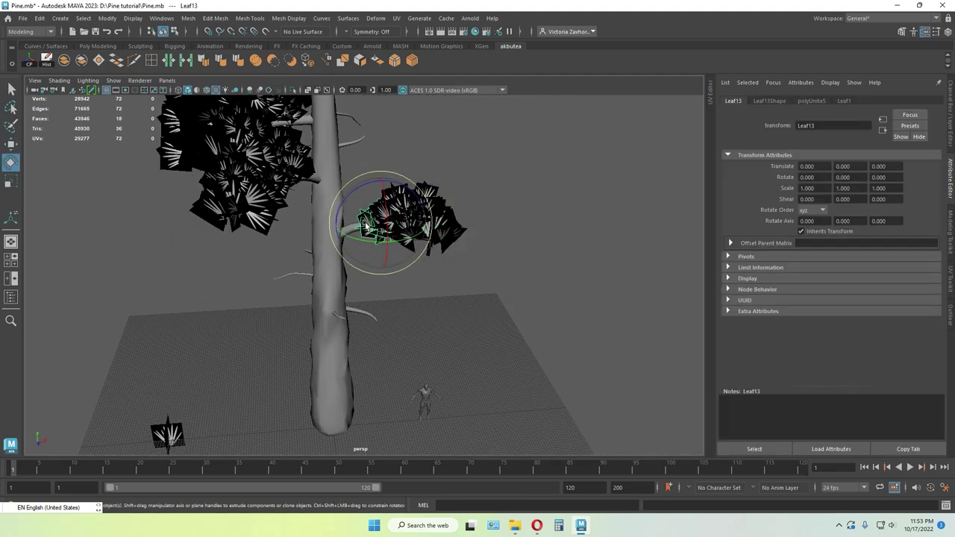
{"action": "left_click_drag", "start_coordinate": [366, 225], "coordinate": [389, 212], "text": "alt"}
{"action": "left_click", "coordinate": [386, 218]}
{"action": "key", "text": "w"}
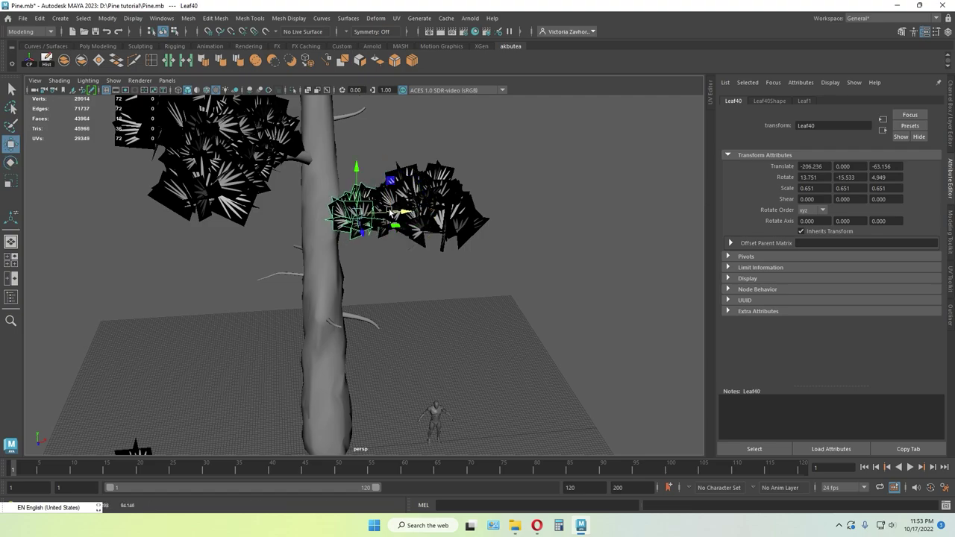
{"action": "left_click", "coordinate": [376, 204]}
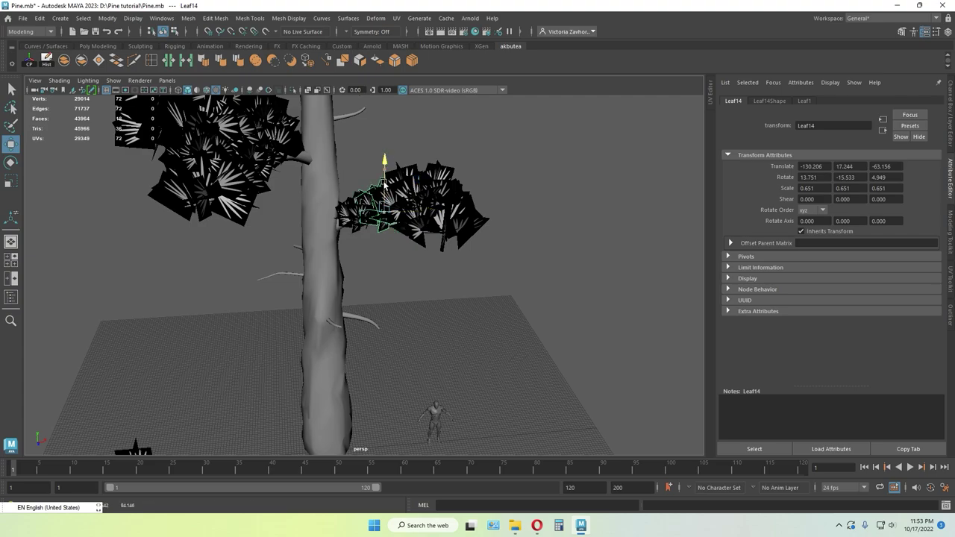
- Duplicate the 1.074-scale foliage cluster, raise the copy to about 696, scale it to 0.908 and rotate it to about -40, 65, 310
{"action": "left_click", "coordinate": [490, 299]}
{"action": "mouse_move", "coordinate": [490, 299]}
{"action": "left_mouse_down", "text": "alt"}
{"action": "mouse_move", "coordinate": [424, 213]}
{"action": "mouse_move", "coordinate": [469, 226]}
{"action": "mouse_move", "coordinate": [331, 231]}
{"action": "mouse_move", "coordinate": [514, 228]}
{"action": "mouse_move", "coordinate": [294, 251]}
{"action": "mouse_move", "coordinate": [550, 246]}
{"action": "mouse_move", "coordinate": [416, 316]}
{"action": "mouse_move", "coordinate": [479, 287]}
{"action": "left_mouse_up", "text": "alt"}
{"action": "left_click", "coordinate": [433, 273]}
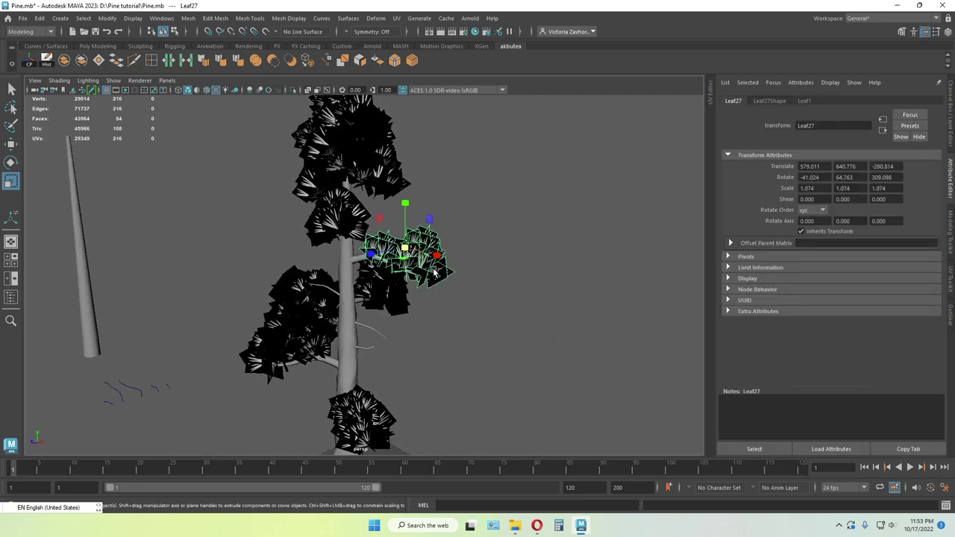
{"action": "left_click_drag", "start_coordinate": [403, 223], "coordinate": [389, 236]}
{"action": "key", "text": "r"}
{"action": "key", "text": "e"}
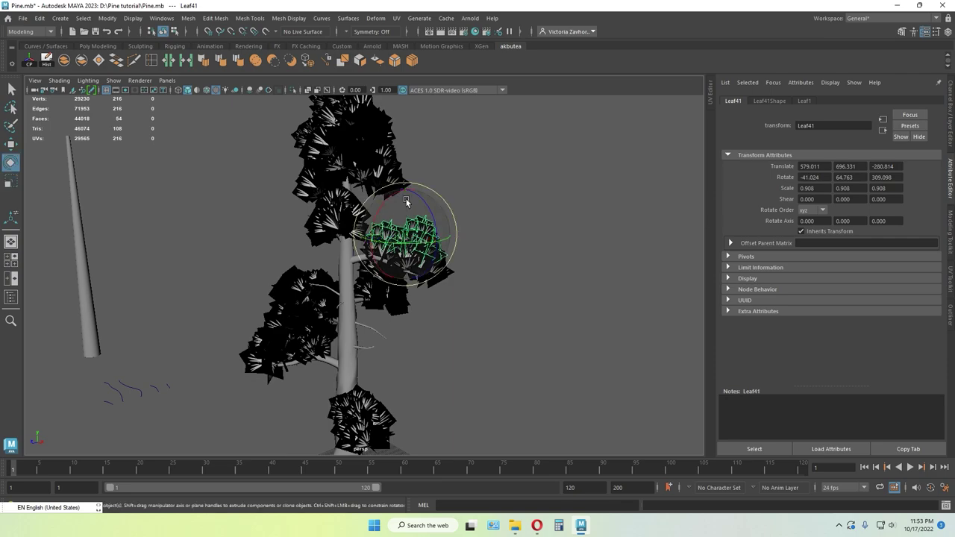
{"action": "left_click_drag", "start_coordinate": [395, 194], "coordinate": [380, 195]}
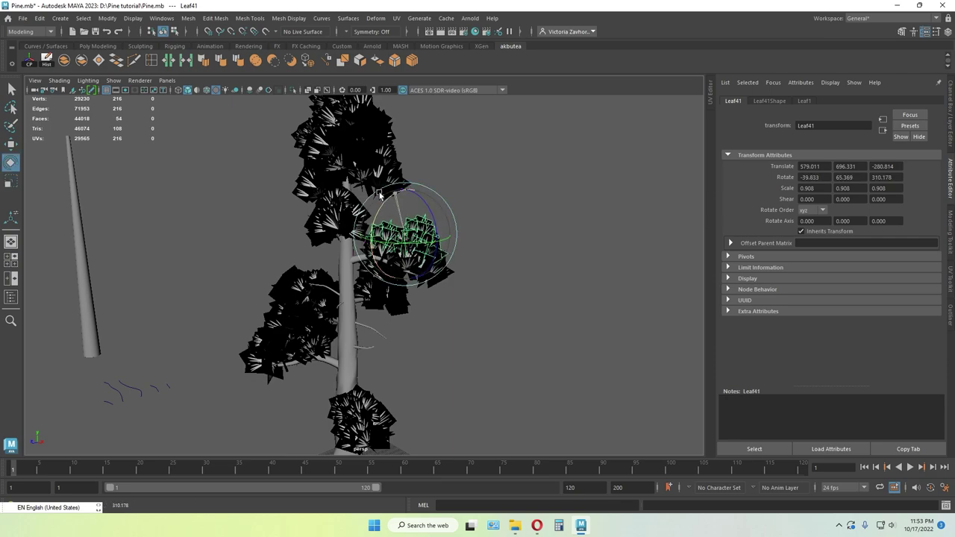
- Combine all of the tree's leaf-card clusters into one mesh, leaving out the trunk and branches
{"action": "left_click", "coordinate": [494, 228]}
{"action": "left_click_drag", "start_coordinate": [494, 227], "coordinate": [480, 342], "text": "alt"}
{"action": "left_click_drag", "start_coordinate": [293, 112], "coordinate": [294, 112]}
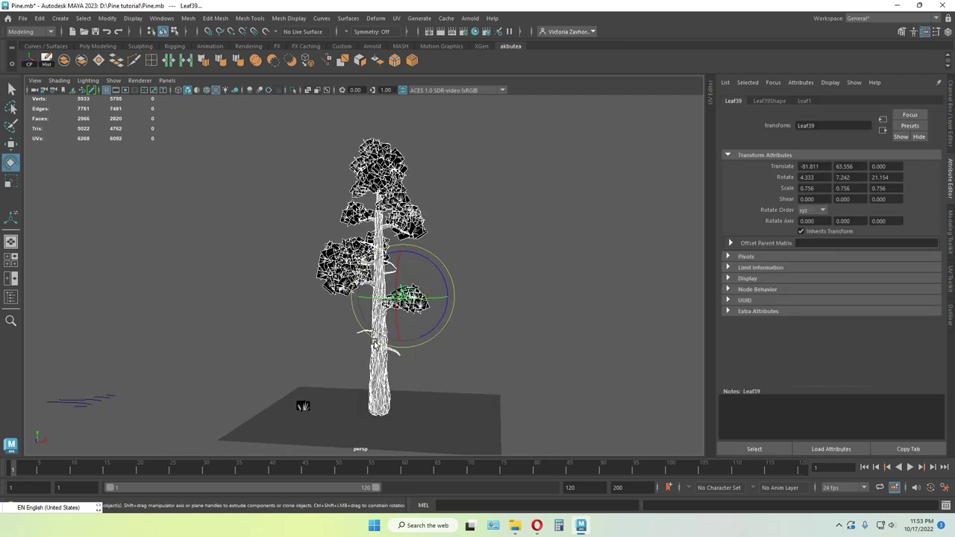
{"action": "left_click_drag", "start_coordinate": [424, 270], "coordinate": [423, 204], "text": "alt"}
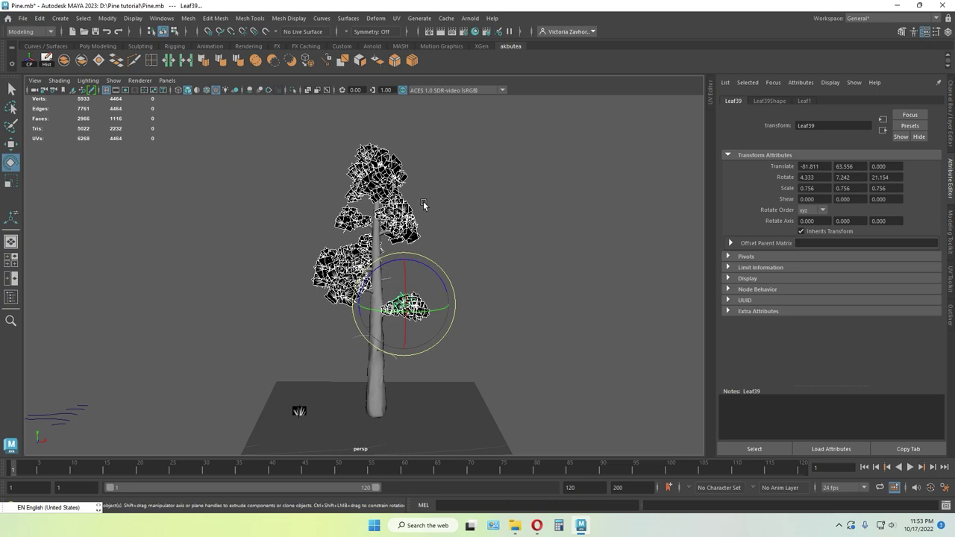
{"action": "left_click", "coordinate": [63, 60]}
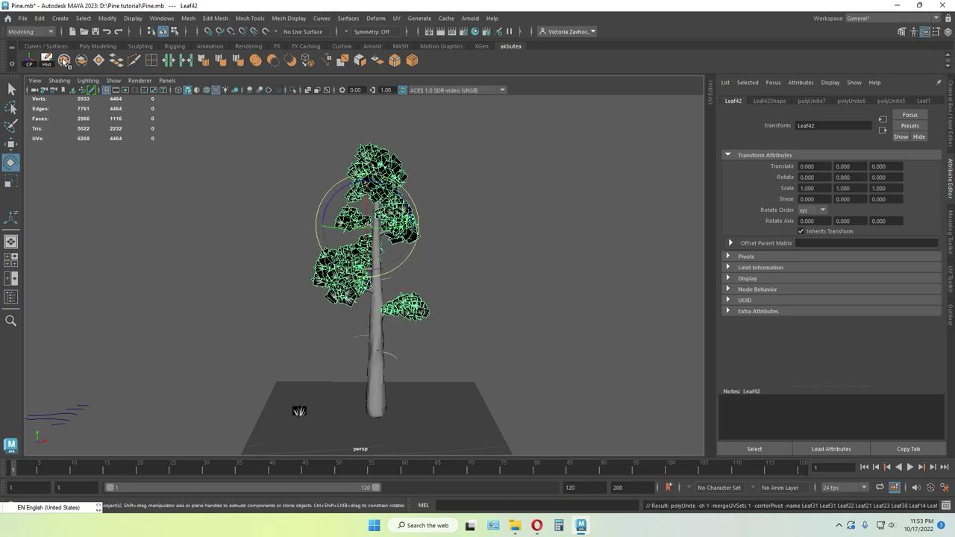
{"action": "left_click", "coordinate": [468, 358]}
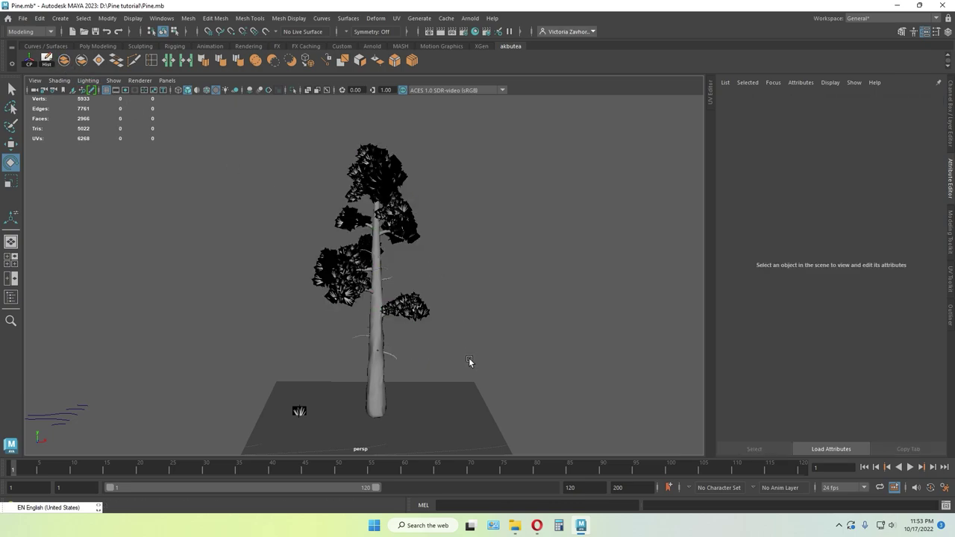
{"action": "scroll", "coordinate": [438, 308], "scroll_direction": "up", "scroll_amount": 3}
{"action": "left_click", "coordinate": [437, 311]}
{"action": "scroll", "coordinate": [458, 277], "scroll_direction": "down", "scroll_amount": 3}
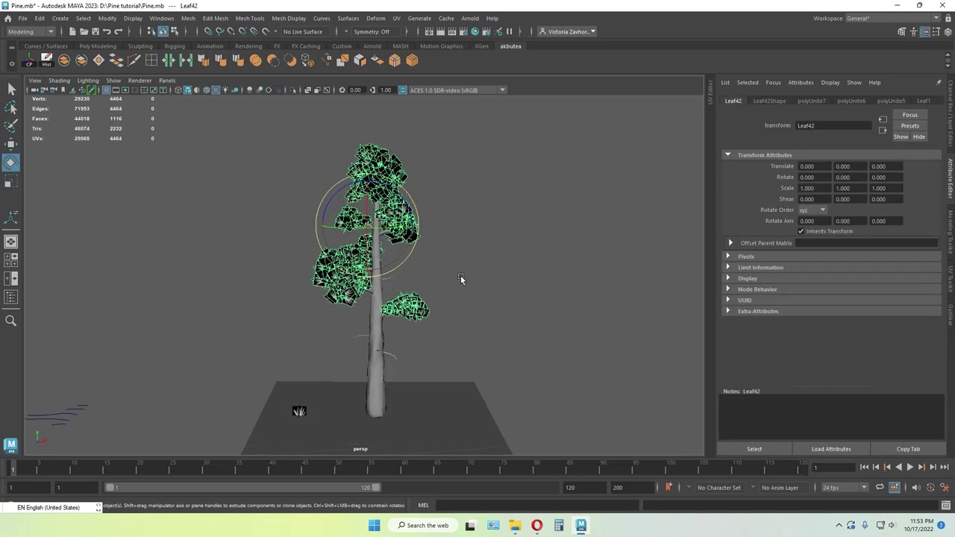
{"action": "scroll", "coordinate": [461, 287], "scroll_direction": "up", "scroll_amount": 4}
{"action": "left_click", "coordinate": [280, 131]}
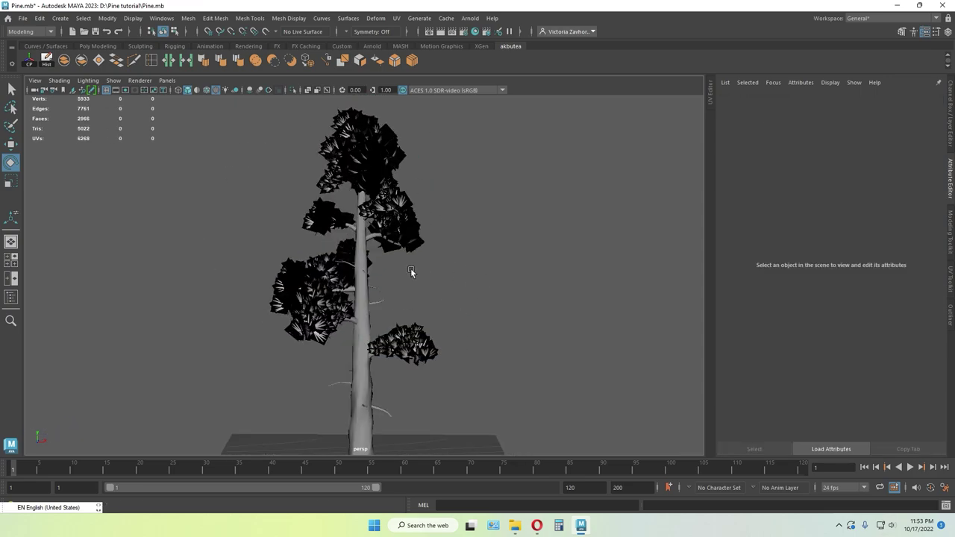
{"action": "left_click_drag", "start_coordinate": [411, 271], "coordinate": [331, 340], "text": "alt"}
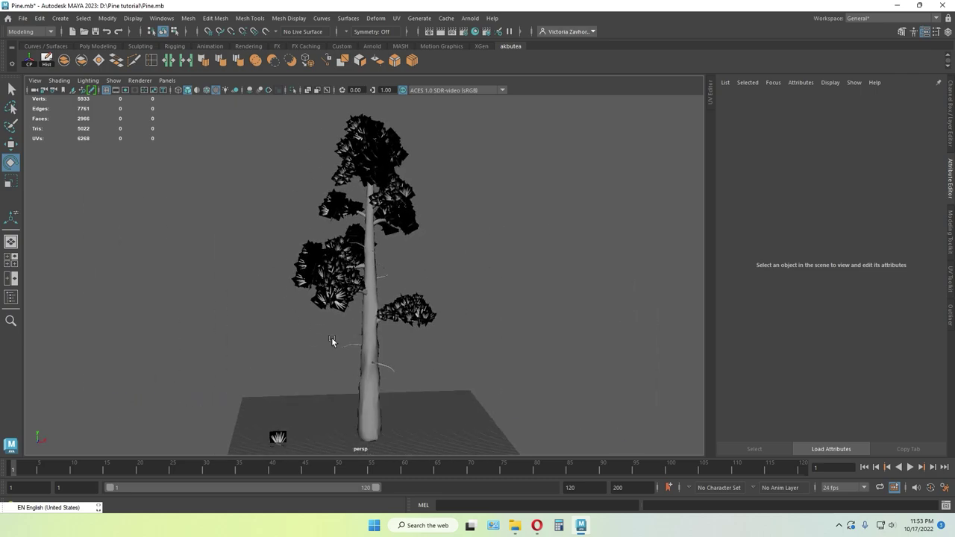
- Create a polygon sphere and raise it from the tree's base to the lowest foliage branch
{"action": "right_click_drag", "start_coordinate": [478, 299], "coordinate": [479, 319], "text": "shift"}
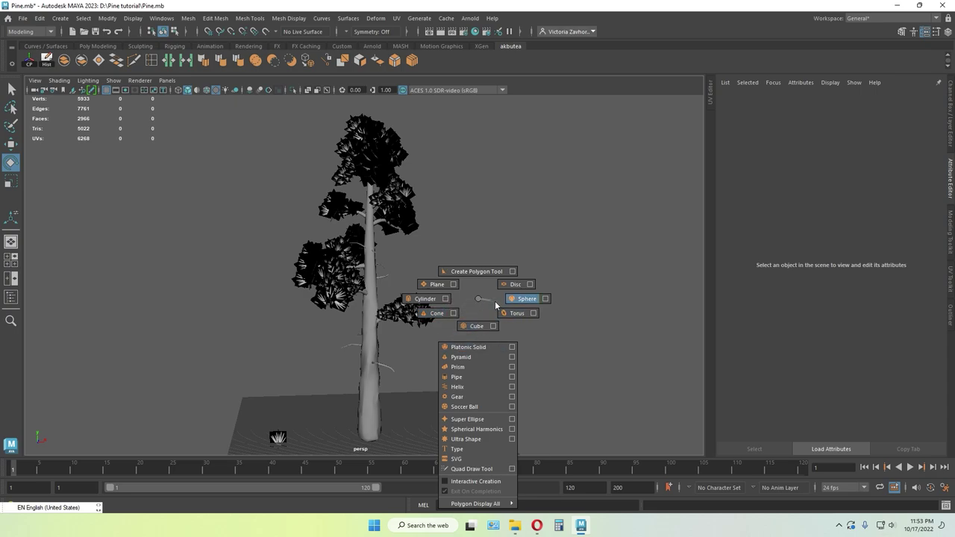
{"action": "right_click_drag", "start_coordinate": [495, 304], "coordinate": [507, 303], "text": "shift"}
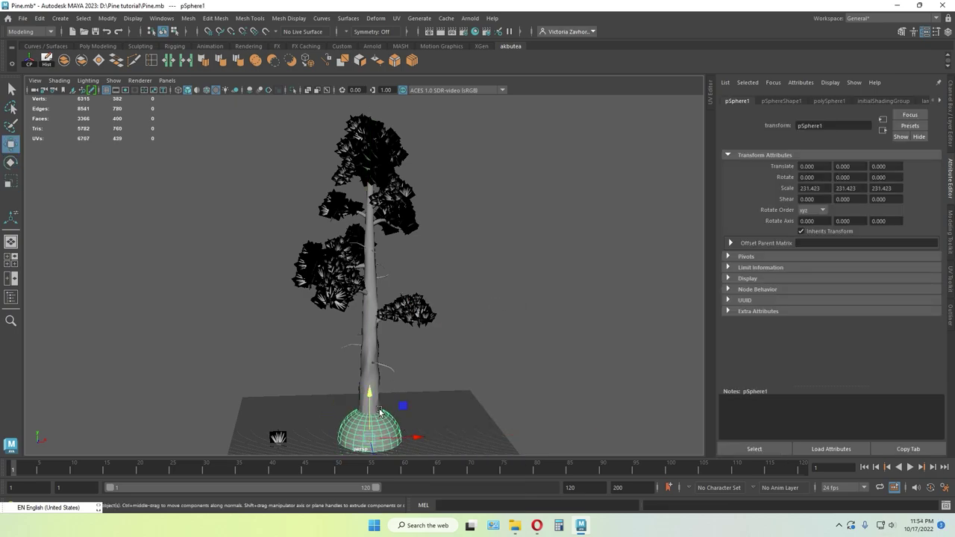
{"action": "left_click_drag", "start_coordinate": [371, 404], "coordinate": [371, 300]}
{"action": "scroll", "coordinate": [407, 323], "scroll_direction": "up", "scroll_amount": 5}
{"action": "left_click_drag", "start_coordinate": [416, 391], "coordinate": [432, 364]}
- Scale the sphere to about 208.8 and place it under the lowest branch's foliage at about 224, 799, 111
{"action": "middle_click_drag", "start_coordinate": [431, 364], "coordinate": [460, 336], "text": "alt"}
{"action": "left_click_drag", "start_coordinate": [361, 358], "coordinate": [393, 356]}
{"action": "key", "text": "r"}
{"action": "left_click_drag", "start_coordinate": [408, 314], "coordinate": [424, 301]}
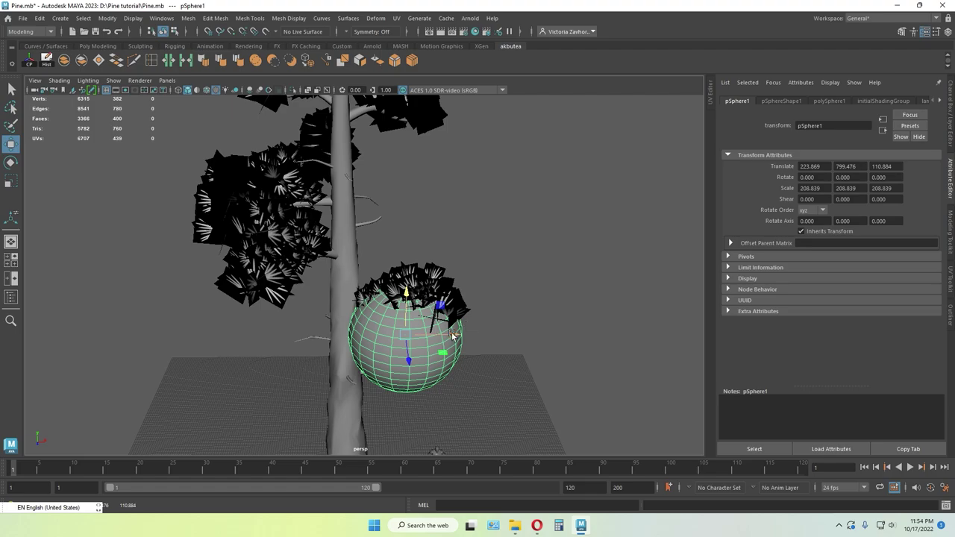
{"action": "left_click_drag", "start_coordinate": [452, 336], "coordinate": [457, 335]}
{"action": "left_click_drag", "start_coordinate": [412, 300], "coordinate": [416, 292]}
{"action": "left_click_drag", "start_coordinate": [440, 288], "coordinate": [393, 331], "text": "alt"}
- Duplicate the 208.8-scale sphere under the large foliage mass across the trunk, placing the upper copy near -252, 1134, -32
{"action": "left_click_drag", "start_coordinate": [337, 341], "coordinate": [361, 263], "text": "alt"}
{"action": "key", "text": "ctrl+d"}
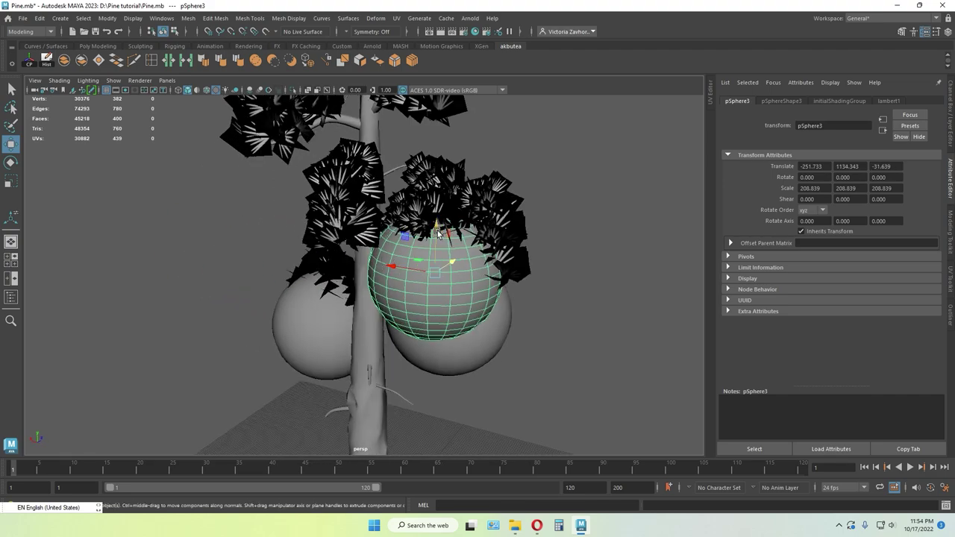
{"action": "left_click_drag", "start_coordinate": [441, 233], "coordinate": [442, 220]}
{"action": "left_click_drag", "start_coordinate": [390, 256], "coordinate": [399, 257]}
{"action": "left_click_drag", "start_coordinate": [556, 243], "coordinate": [328, 246], "text": "alt"}
{"action": "scroll", "coordinate": [328, 246], "scroll_direction": "up", "scroll_amount": 2}
{"action": "middle_click_drag", "start_coordinate": [328, 246], "coordinate": [392, 276], "text": "alt"}
{"action": "left_click_drag", "start_coordinate": [392, 268], "coordinate": [347, 230], "text": "alt"}
- Duplicate the sphere upward, scale the copy to about 122.8 and fit it under the small upper cluster at about -198, 1604, -96
{"action": "left_click_drag", "start_coordinate": [439, 232], "coordinate": [443, 145]}
{"action": "left_click_drag", "start_coordinate": [443, 153], "coordinate": [444, 211], "text": "alt"}
{"action": "scroll", "coordinate": [445, 211], "scroll_direction": "up", "scroll_amount": 3}
{"action": "key", "text": "r"}
{"action": "left_click_drag", "start_coordinate": [500, 201], "coordinate": [381, 235]}
{"action": "key", "text": "w"}
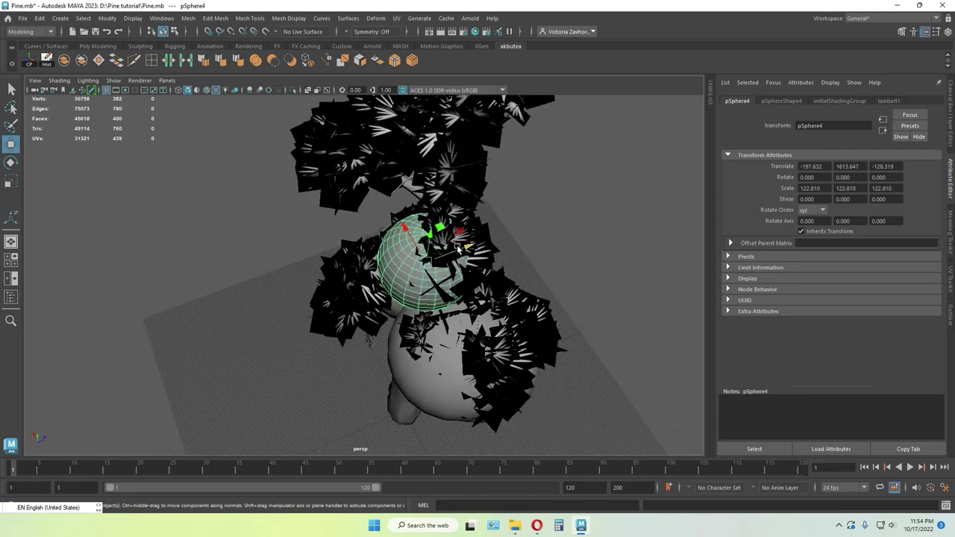
{"action": "left_click_drag", "start_coordinate": [458, 248], "coordinate": [365, 200]}
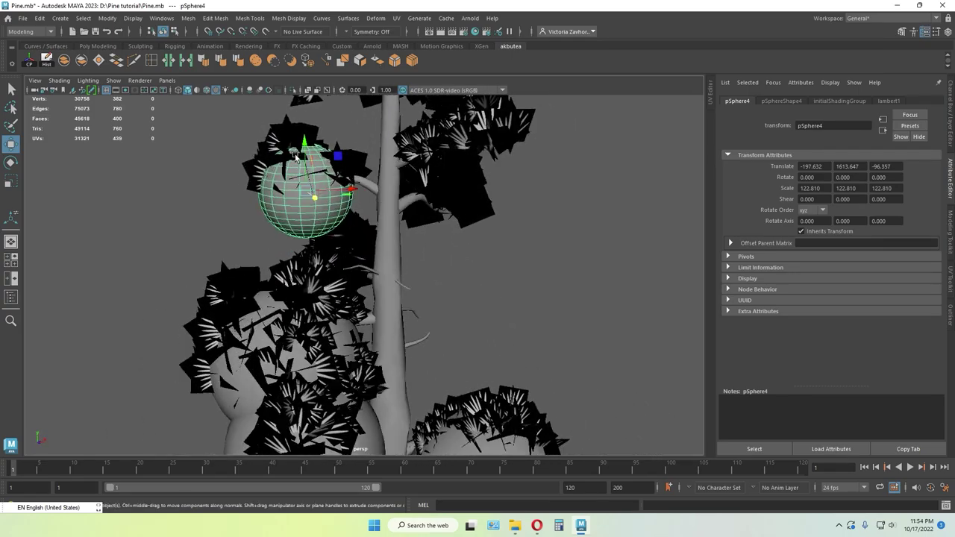
{"action": "left_click_drag", "start_coordinate": [304, 143], "coordinate": [305, 147]}
{"action": "left_click_drag", "start_coordinate": [210, 194], "coordinate": [344, 195], "text": "alt"}
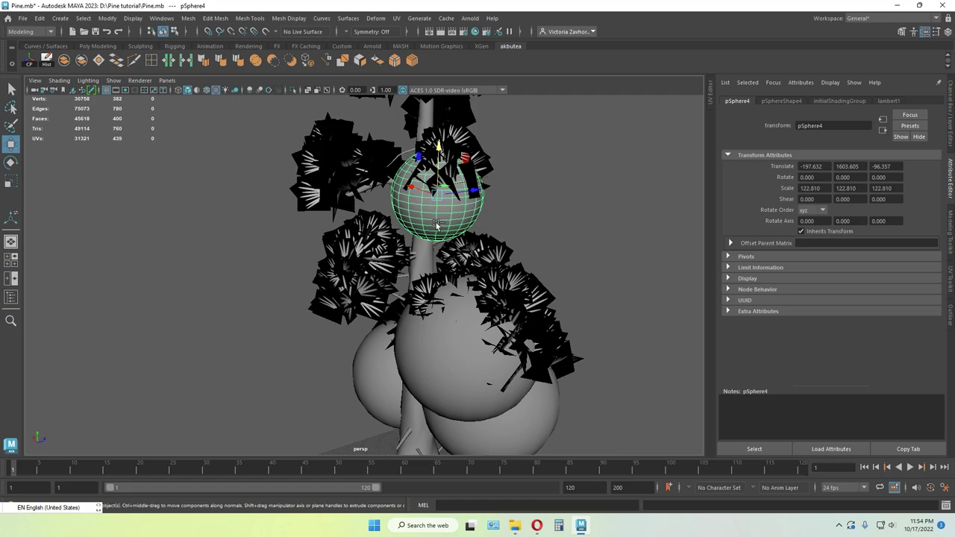
{"action": "left_click_drag", "start_coordinate": [472, 194], "coordinate": [401, 203]}
- Duplicate a sphere, scale the copy to about 152.6 and place it inside the mid-height foliage at about -74, 1275, -192
{"action": "left_click_drag", "start_coordinate": [362, 167], "coordinate": [407, 254]}
{"action": "key", "text": "r"}
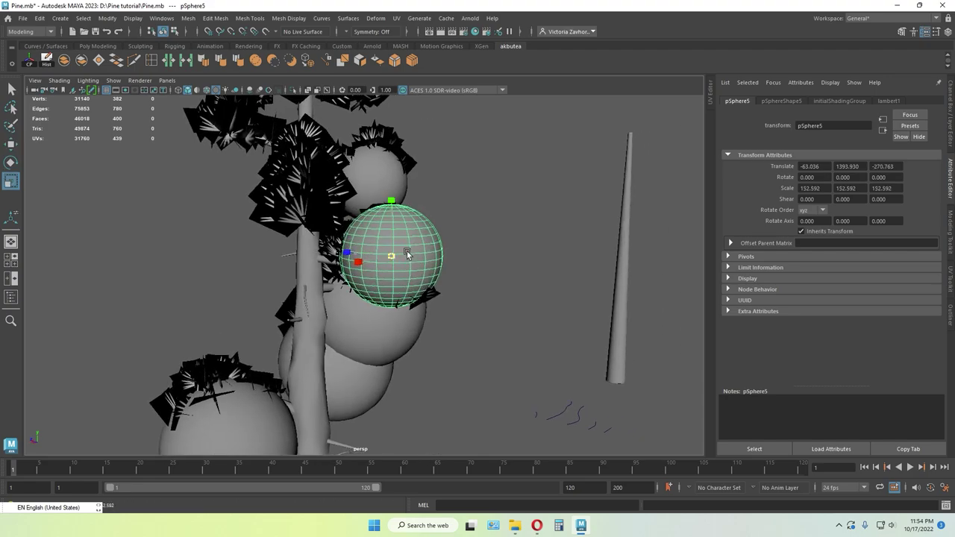
{"action": "key", "text": "w"}
{"action": "left_click_drag", "start_coordinate": [391, 210], "coordinate": [397, 246]}
{"action": "left_click_drag", "start_coordinate": [356, 288], "coordinate": [398, 281]}
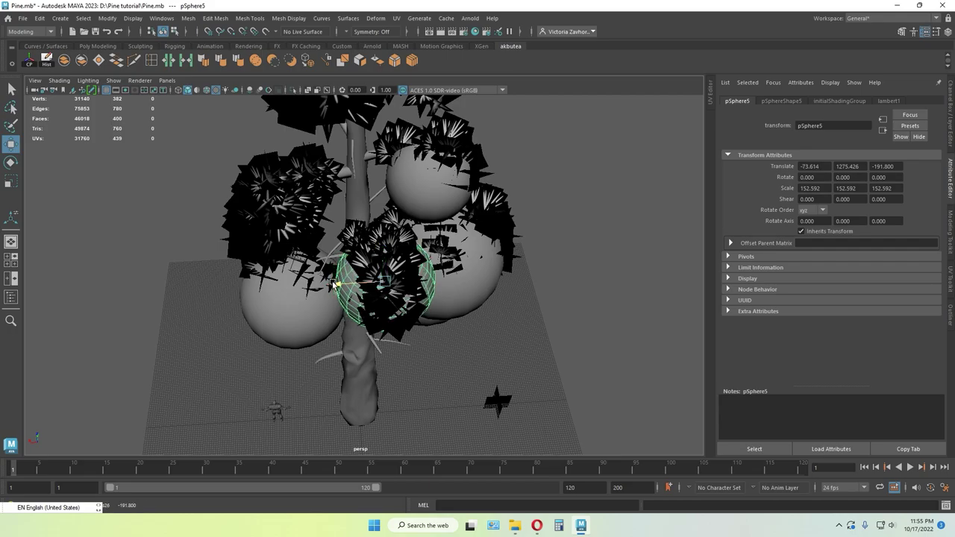
- Duplicate the 152.6-scale sphere, enlarge the copy to about 164.5 and fit it under the upper branch foliage at about 171, 1527, -160
{"action": "left_click_drag", "start_coordinate": [333, 284], "coordinate": [318, 216], "text": "alt"}
{"action": "left_click_drag", "start_coordinate": [375, 236], "coordinate": [453, 272], "text": "alt"}
{"action": "left_click_drag", "start_coordinate": [378, 285], "coordinate": [298, 287]}
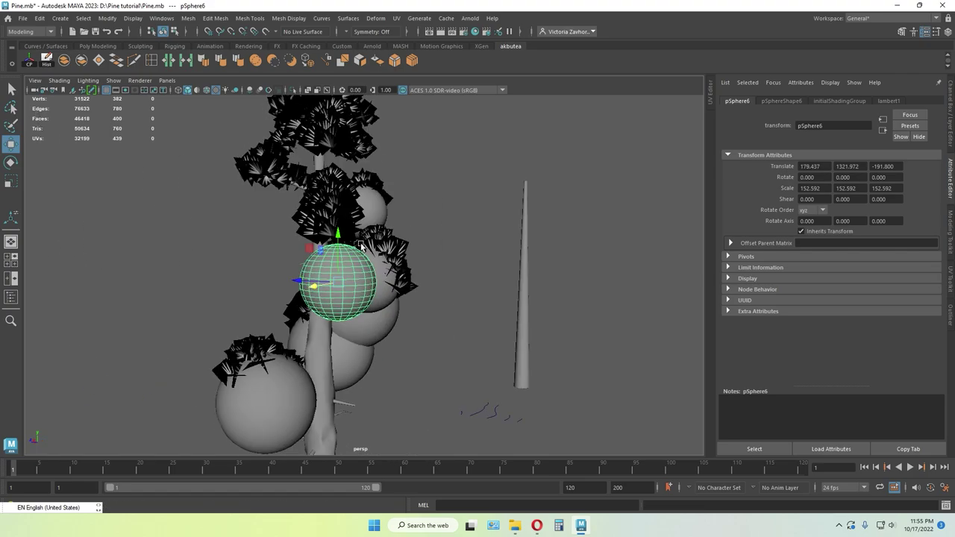
{"action": "left_click_drag", "start_coordinate": [337, 232], "coordinate": [337, 179]}
{"action": "left_click_drag", "start_coordinate": [313, 203], "coordinate": [383, 292], "text": "alt"}
{"action": "left_click_drag", "start_coordinate": [409, 341], "coordinate": [392, 290], "text": "alt"}
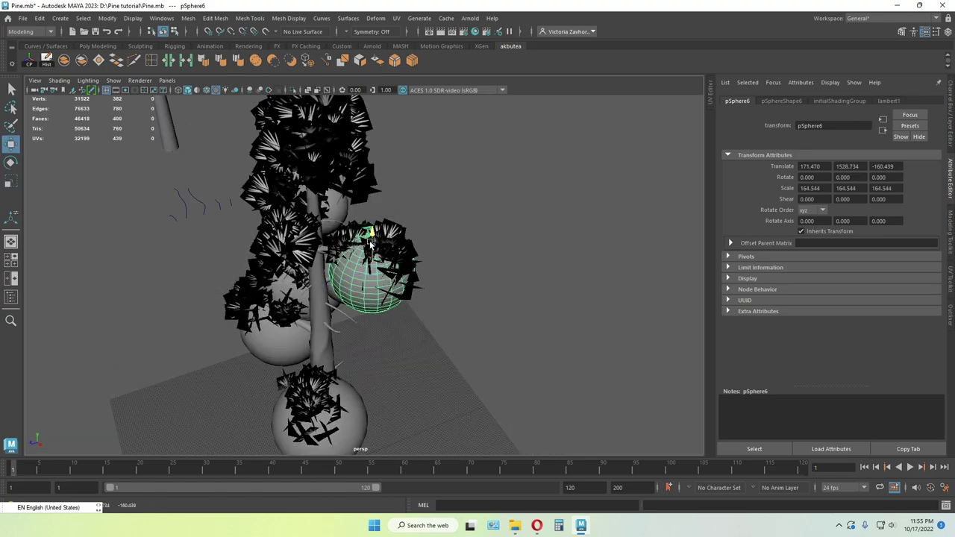
{"action": "left_click_drag", "start_coordinate": [370, 244], "coordinate": [370, 243]}
- Duplicate the 164.5-scale sphere, raise the copy to about 1610 and shift it under the neighbouring upper foliage cluster
{"action": "left_click_drag", "start_coordinate": [367, 258], "coordinate": [257, 216], "text": "alt"}
{"action": "middle_click_drag", "start_coordinate": [298, 216], "coordinate": [306, 276], "text": "alt"}
{"action": "mouse_move", "coordinate": [306, 276]}
{"action": "left_mouse_down", "text": "alt"}
{"action": "mouse_move", "coordinate": [386, 258]}
{"action": "mouse_move", "coordinate": [386, 230]}
{"action": "left_mouse_up", "text": "alt"}
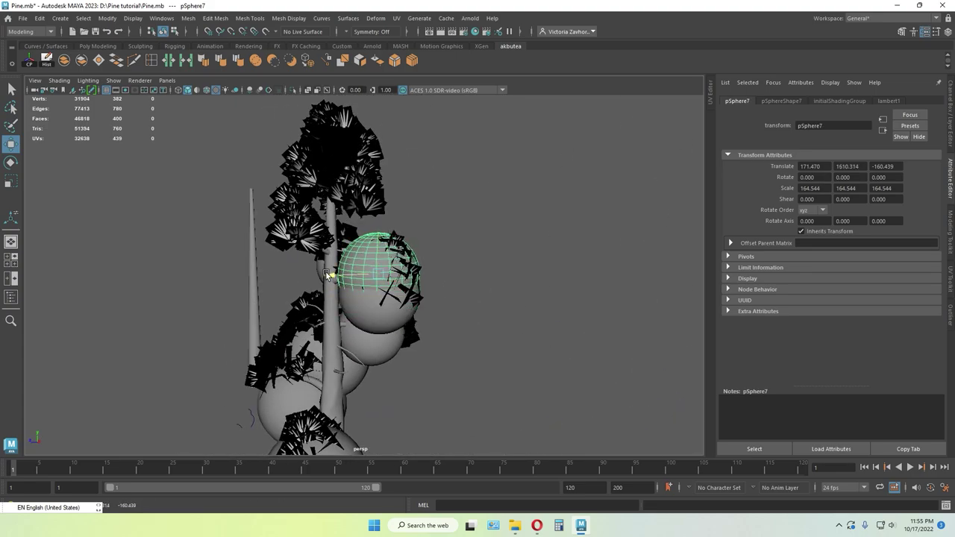
{"action": "left_click_drag", "start_coordinate": [328, 276], "coordinate": [362, 282]}
{"action": "left_click_drag", "start_coordinate": [372, 234], "coordinate": [438, 222], "text": "alt"}
{"action": "left_click_drag", "start_coordinate": [516, 221], "coordinate": [441, 273], "text": "alt"}
- Fit another sphere copy inside the lower crown at about -7, 1989, -43, scaled to about 145.4
{"action": "left_click_drag", "start_coordinate": [436, 282], "coordinate": [430, 246]}
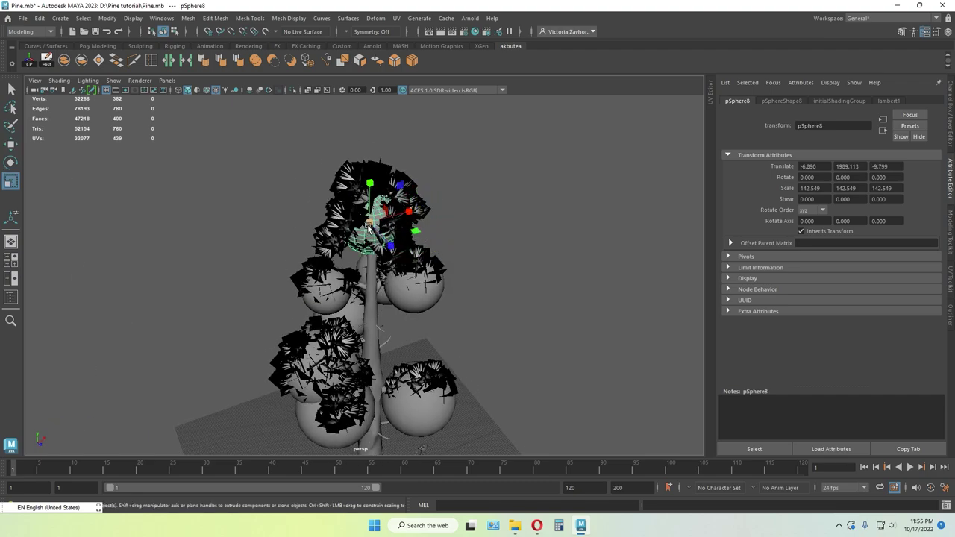
{"action": "left_click_drag", "start_coordinate": [368, 226], "coordinate": [400, 225]}
{"action": "left_click_drag", "start_coordinate": [418, 228], "coordinate": [366, 203], "text": "alt"}
{"action": "key", "text": "w"}
{"action": "left_click_drag", "start_coordinate": [326, 227], "coordinate": [294, 183]}
{"action": "left_click_drag", "start_coordinate": [390, 195], "coordinate": [385, 209], "text": "alt"}
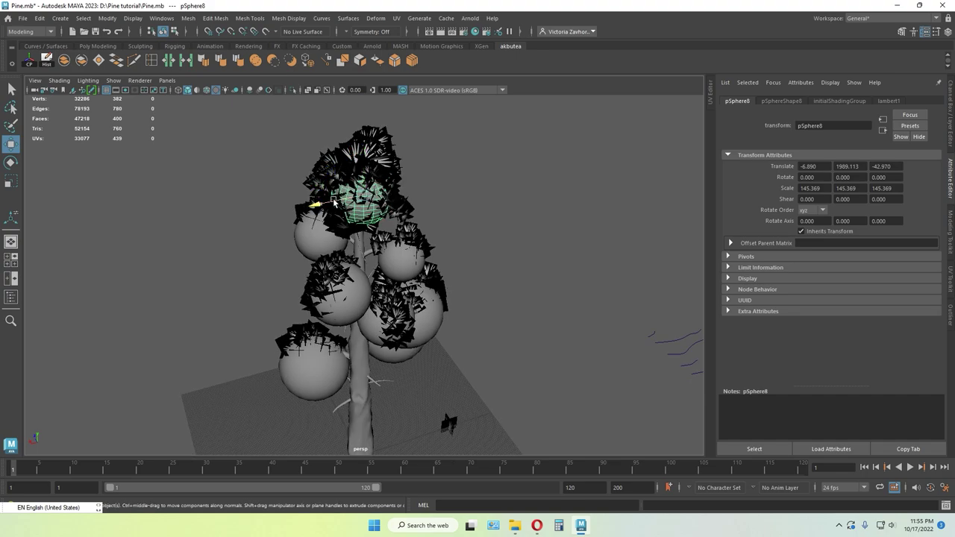
{"action": "left_click_drag", "start_coordinate": [310, 206], "coordinate": [306, 207]}
{"action": "left_click_drag", "start_coordinate": [307, 207], "coordinate": [447, 165], "text": "alt"}
- Duplicate the crown sphere, place the copy higher in the crown at a height of about 2046 and enlarge it to about 157
{"action": "key", "text": "ctrl+d"}
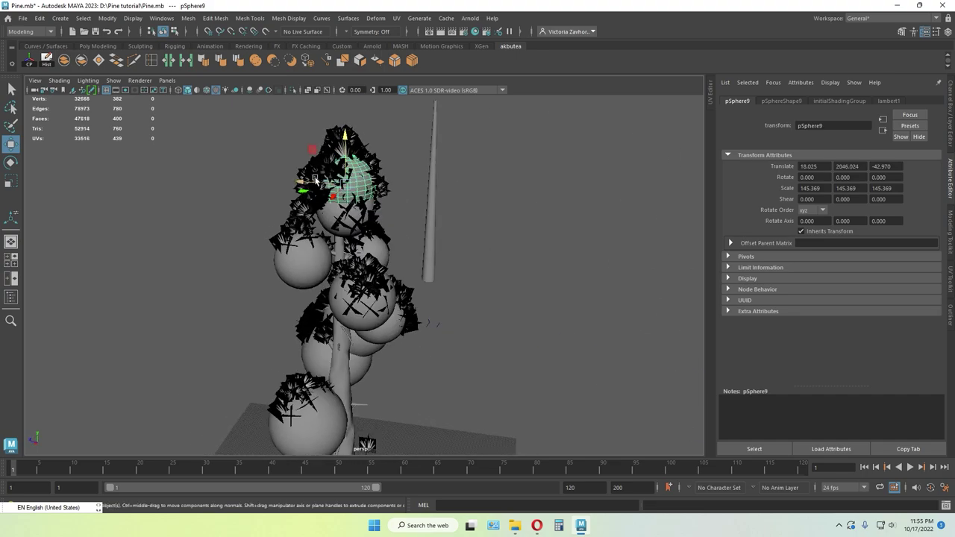
{"action": "left_click_drag", "start_coordinate": [304, 181], "coordinate": [389, 185]}
{"action": "key", "text": "r"}
- Duplicate the 157-scale sphere into the crown's tip at about -44, 2123, -11 and scale the copy to about 115.8
{"action": "key", "text": "ctrl+d"}
{"action": "key", "text": "w"}
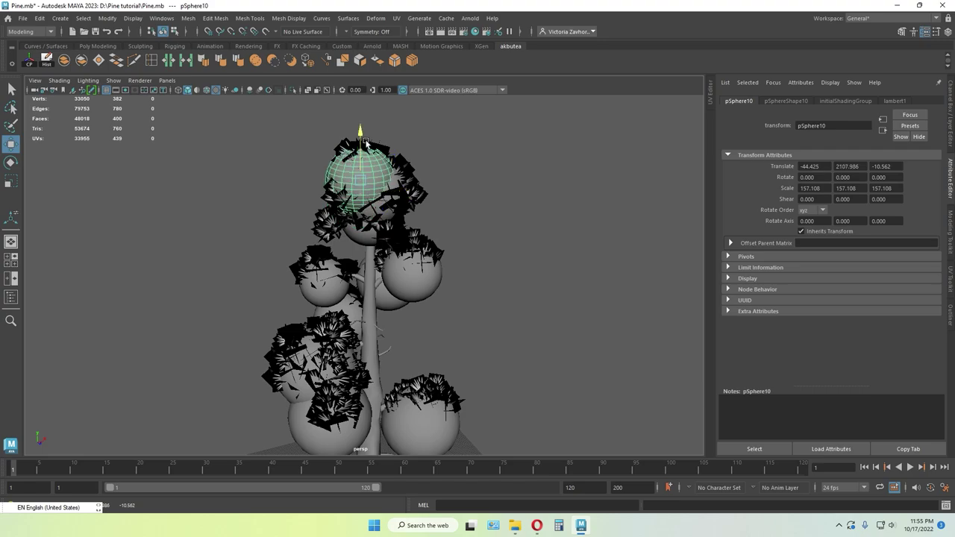
{"action": "left_click_drag", "start_coordinate": [365, 143], "coordinate": [366, 139]}
{"action": "key", "text": "r"}
{"action": "left_click_drag", "start_coordinate": [361, 176], "coordinate": [318, 174]}
{"action": "key", "text": "w"}
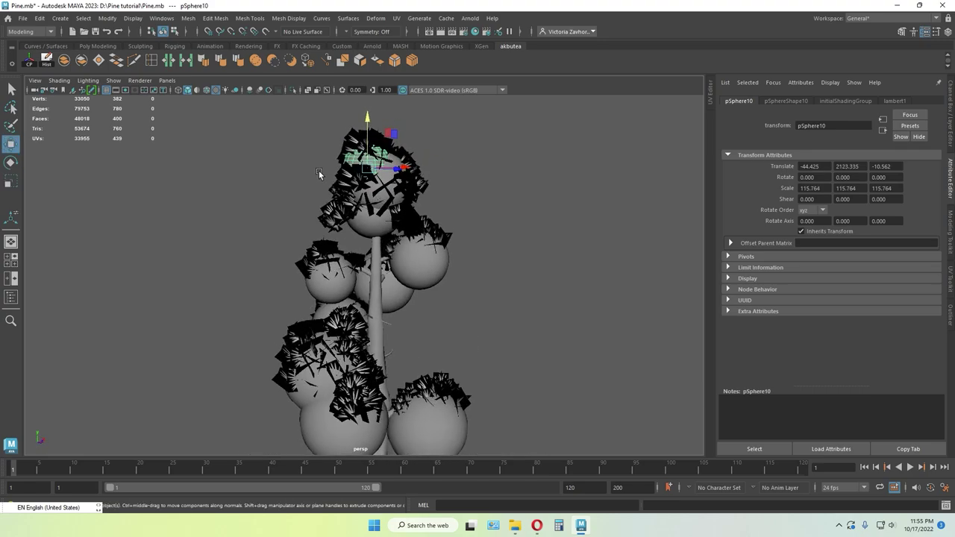
- Duplicate the crown-tip sphere and lower the copy to about -91, 1848, -46 beneath the crown foliage
{"action": "key", "text": "ctrl+d"}
{"action": "left_click_drag", "start_coordinate": [368, 127], "coordinate": [377, 176]}
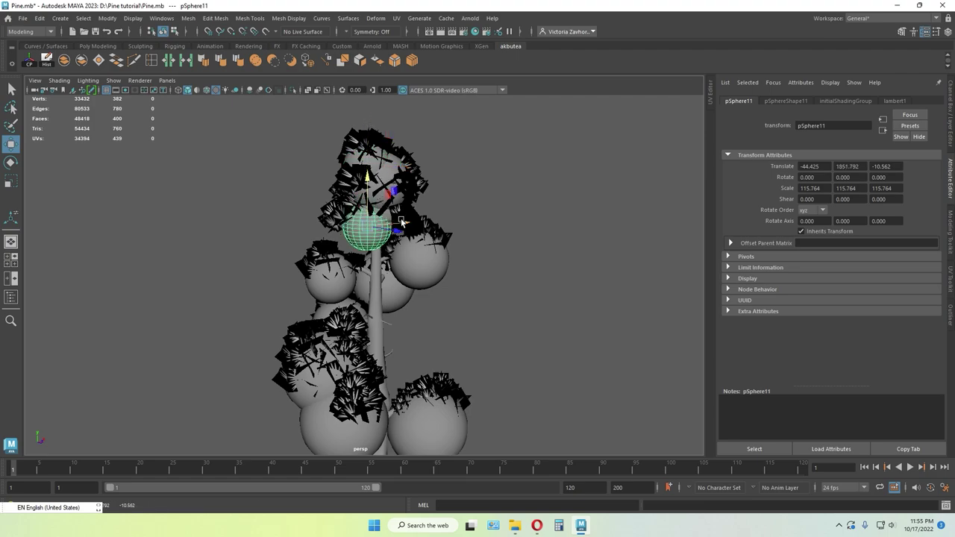
{"action": "left_click_drag", "start_coordinate": [388, 221], "coordinate": [372, 237], "text": "alt"}
{"action": "left_click_drag", "start_coordinate": [392, 228], "coordinate": [632, 236]}
- Duplicate the 115.8-scale sphere beneath the crown and move the copy under the adjacent lower crown foliage
{"action": "key", "text": "ctrl+d"}
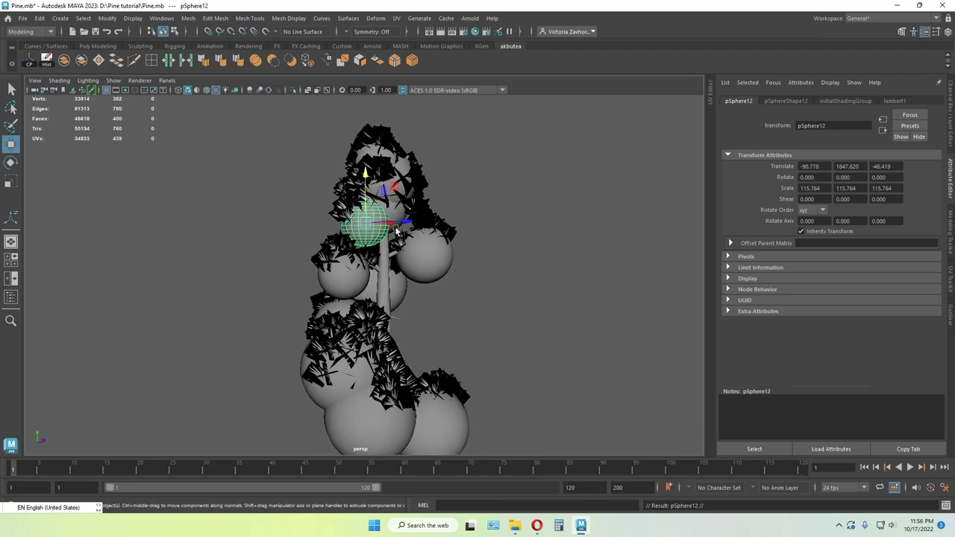
{"action": "left_click_drag", "start_coordinate": [417, 217], "coordinate": [435, 236]}
{"action": "left_click_drag", "start_coordinate": [417, 271], "coordinate": [418, 303]}
{"action": "left_click", "coordinate": [396, 294]}
{"action": "left_click", "coordinate": [479, 268]}
- Combine all the spheres inside the foliage into one mesh, excluding the leaf cards and trunk
{"action": "left_click_drag", "start_coordinate": [478, 270], "coordinate": [412, 326], "text": "alt"}
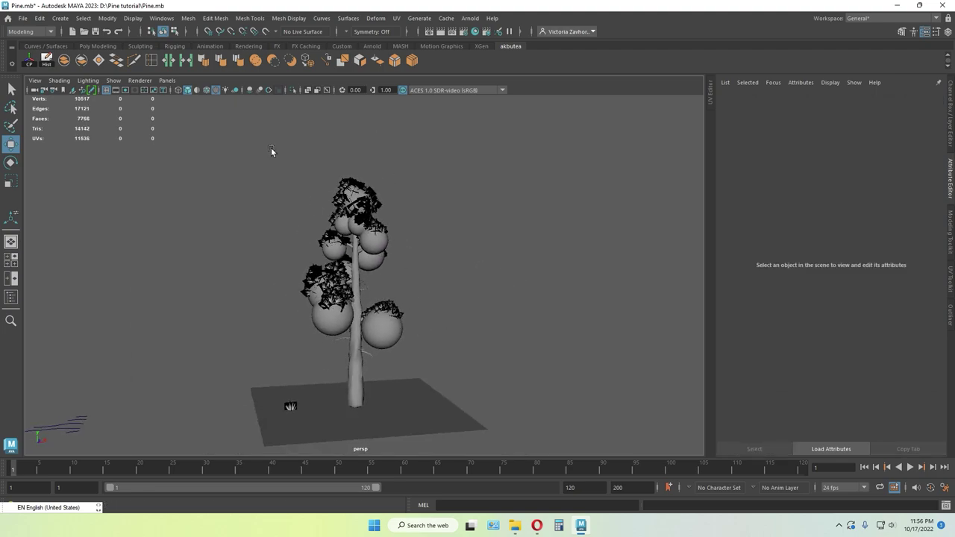
{"action": "left_click_drag", "start_coordinate": [271, 147], "coordinate": [472, 291]}
{"action": "left_click", "coordinate": [335, 297], "text": "ctrl"}
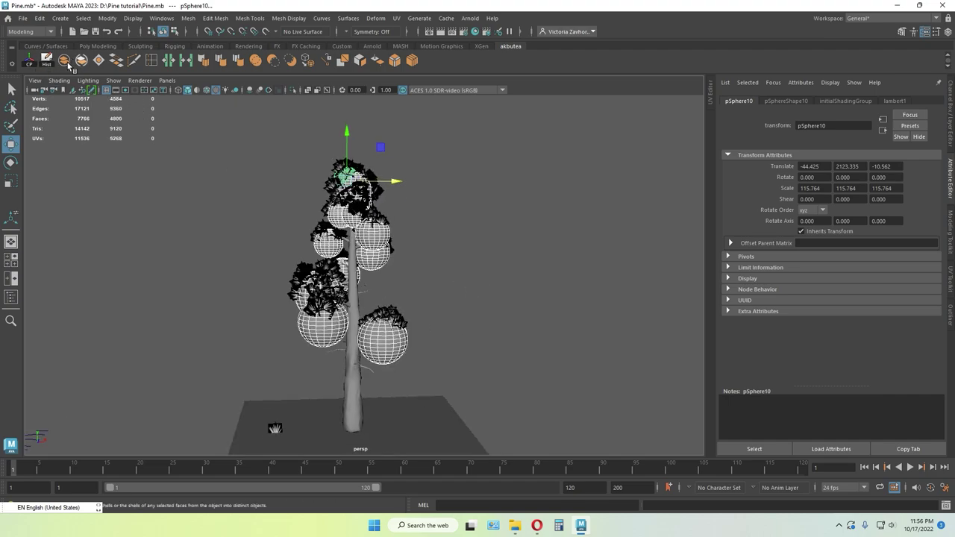
{"action": "left_click", "coordinate": [64, 60]}
{"action": "left_click_drag", "start_coordinate": [447, 326], "coordinate": [410, 246], "text": "alt"}
{"action": "left_click", "coordinate": [454, 273]}
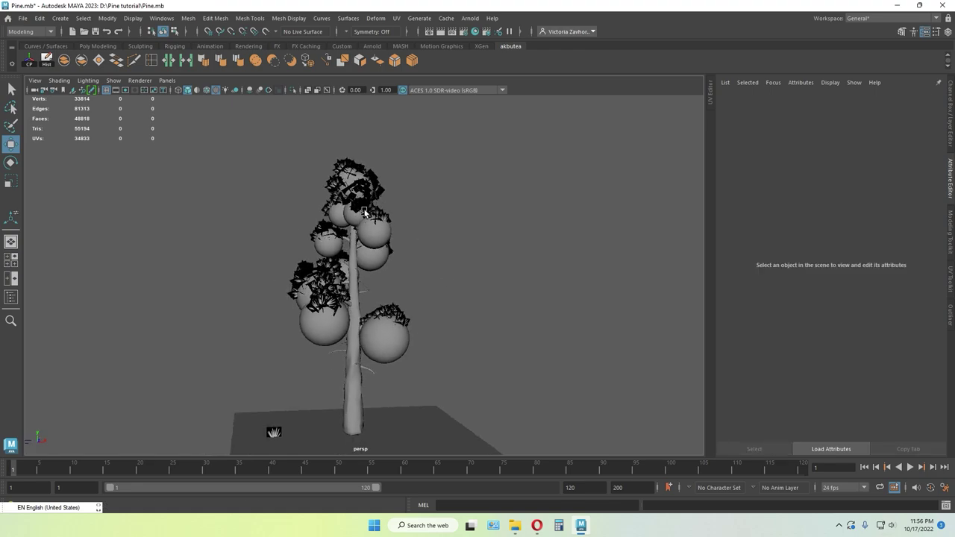
- Transfer only the vertex normals from the combined spheres to the foliage mesh, using world sample space and the closest-to-point search method
{"action": "left_click", "coordinate": [375, 236]}
{"action": "left_click", "coordinate": [392, 211], "text": "shift"}
{"action": "scroll", "coordinate": [401, 212], "scroll_direction": "up", "scroll_amount": 2}
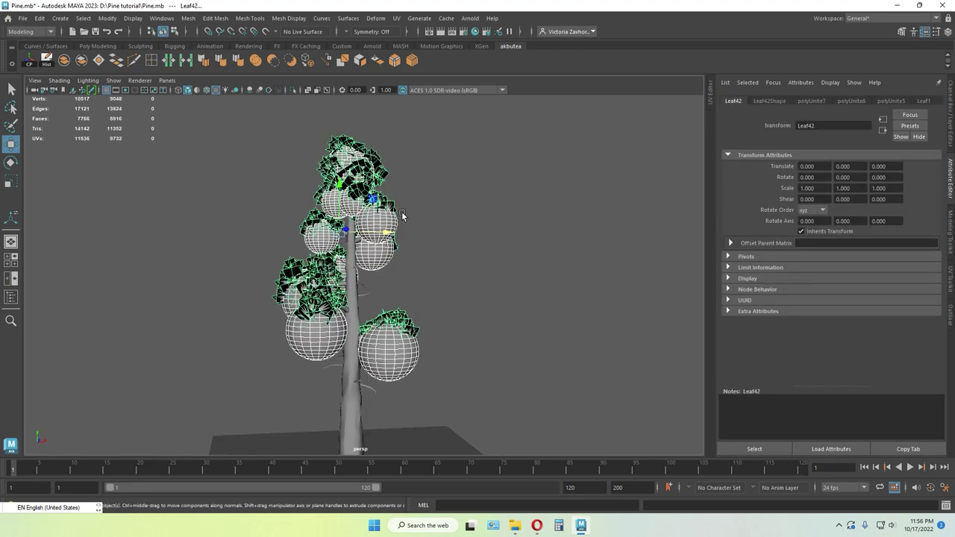
{"action": "mouse_move", "coordinate": [404, 215]}
{"action": "left_mouse_down", "text": "alt"}
{"action": "mouse_move", "coordinate": [414, 220]}
{"action": "mouse_move", "coordinate": [404, 223]}
{"action": "left_mouse_up", "text": "alt"}
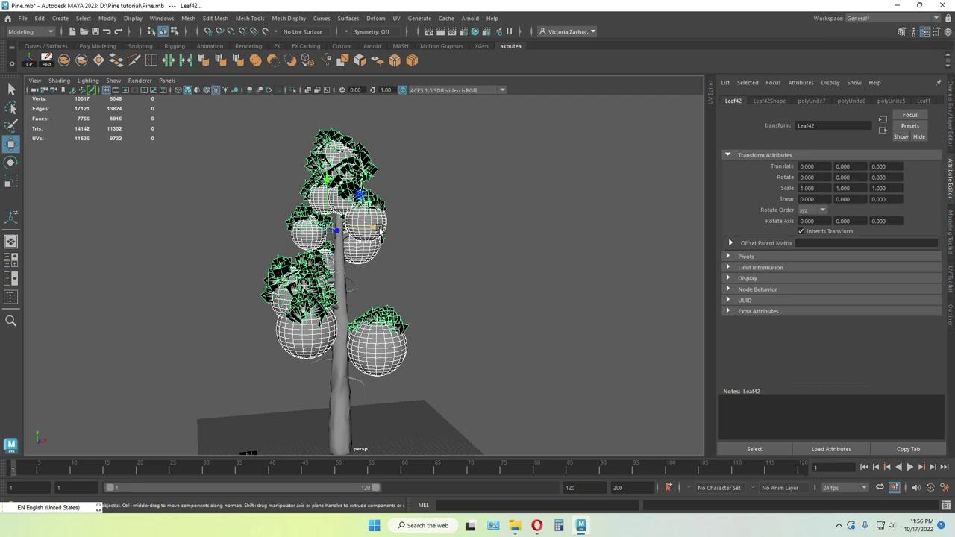
{"action": "left_click", "coordinate": [109, 18]}
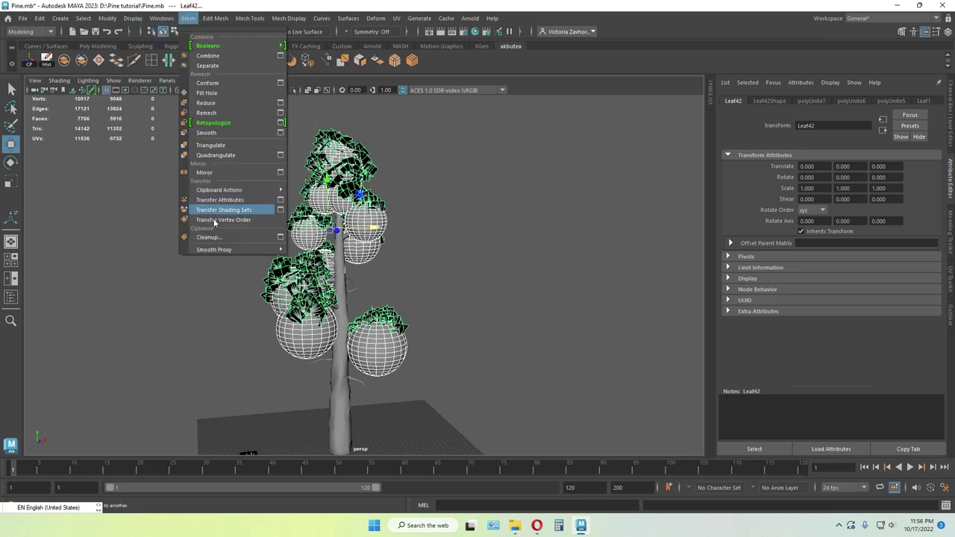
{"action": "left_click", "coordinate": [280, 200]}
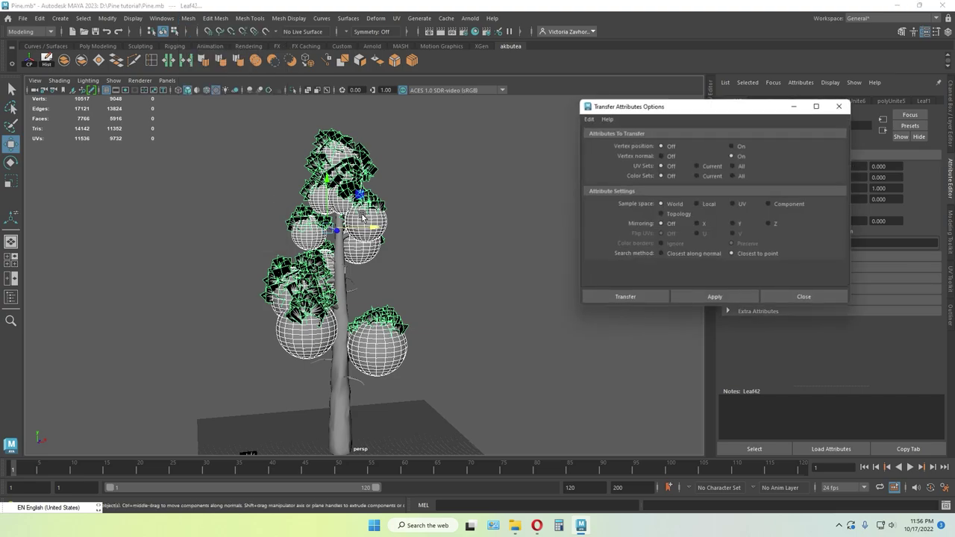
{"action": "left_click_drag", "start_coordinate": [446, 252], "coordinate": [492, 227], "text": "alt"}
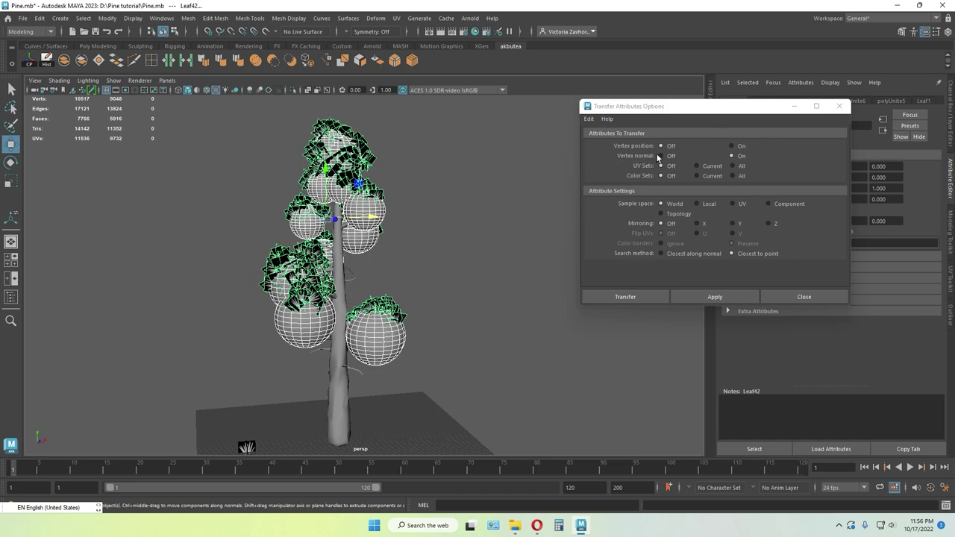
{"action": "left_click", "coordinate": [702, 300]}
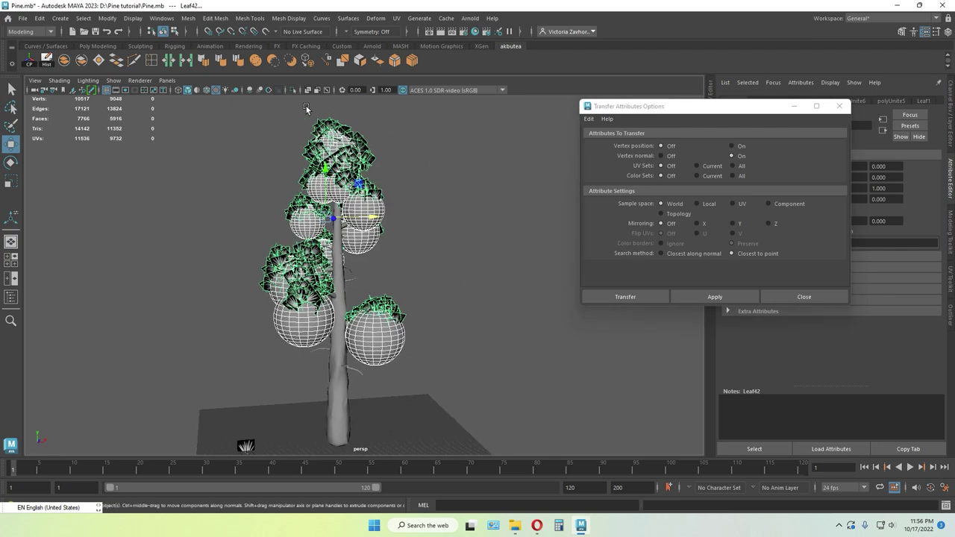
{"action": "left_click", "coordinate": [838, 109]}
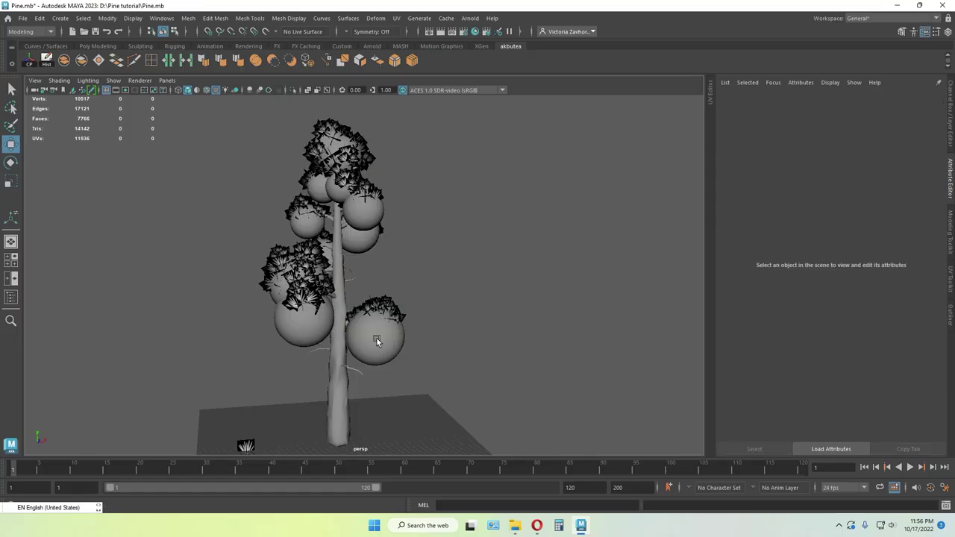
- Delete the foliage mesh's construction history and remove the combined proxy spheres from the tree
{"action": "left_click", "coordinate": [319, 283]}
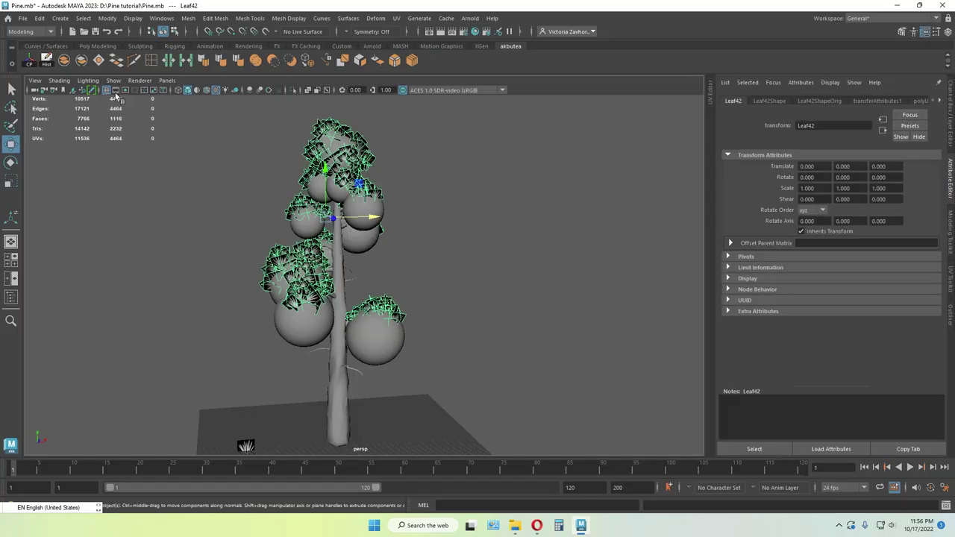
{"action": "left_click", "coordinate": [47, 59]}
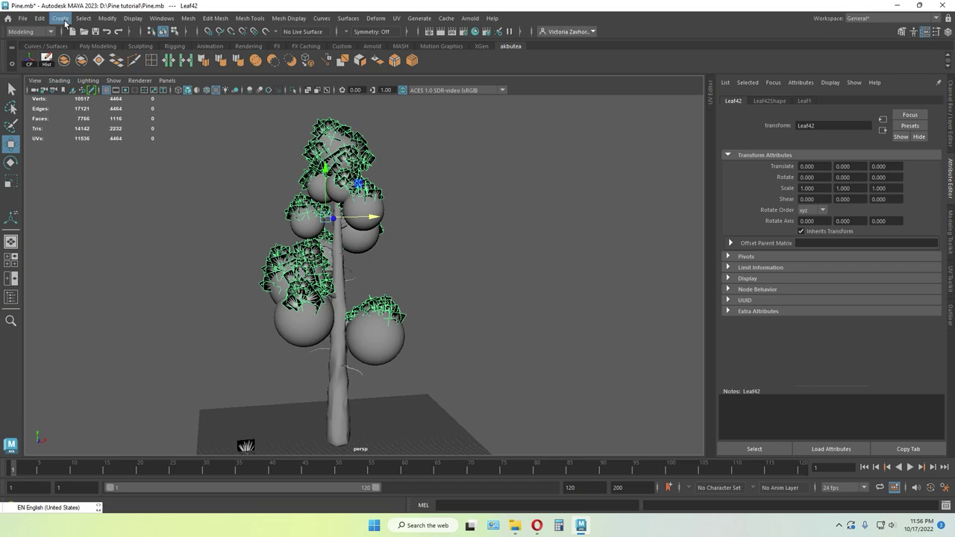
{"action": "left_click", "coordinate": [252, 313]}
{"action": "left_click", "coordinate": [295, 328]}
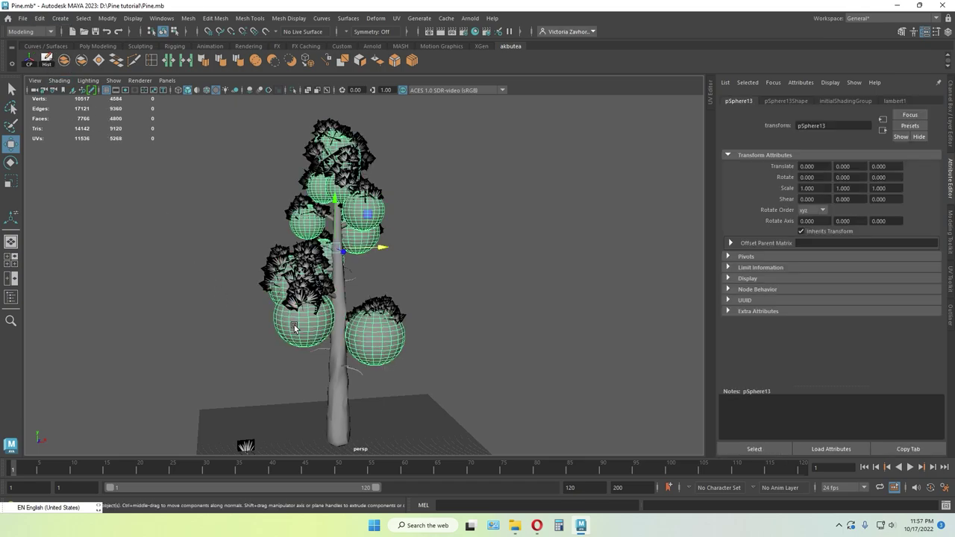
{"action": "key", "text": "Delete"}
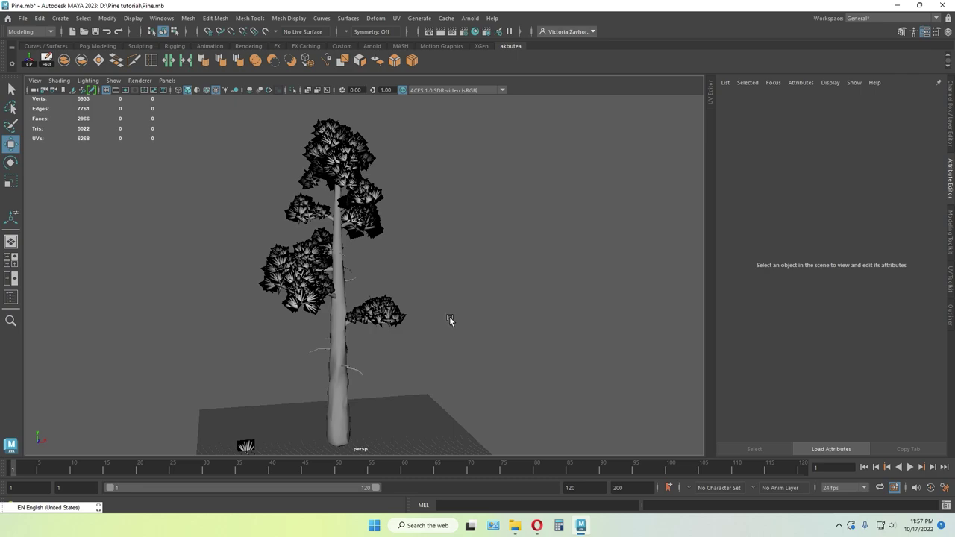
{"action": "left_click_drag", "start_coordinate": [430, 336], "coordinate": [391, 328], "text": "alt"}
{"action": "mouse_move", "coordinate": [380, 336]}
{"action": "middle_mouse_down", "text": "alt"}
{"action": "mouse_move", "coordinate": [368, 328]}
{"action": "mouse_move", "coordinate": [385, 333]}
{"action": "middle_mouse_up", "text": "alt"}
{"action": "scroll", "coordinate": [368, 328], "scroll_direction": "up", "scroll_amount": 2}
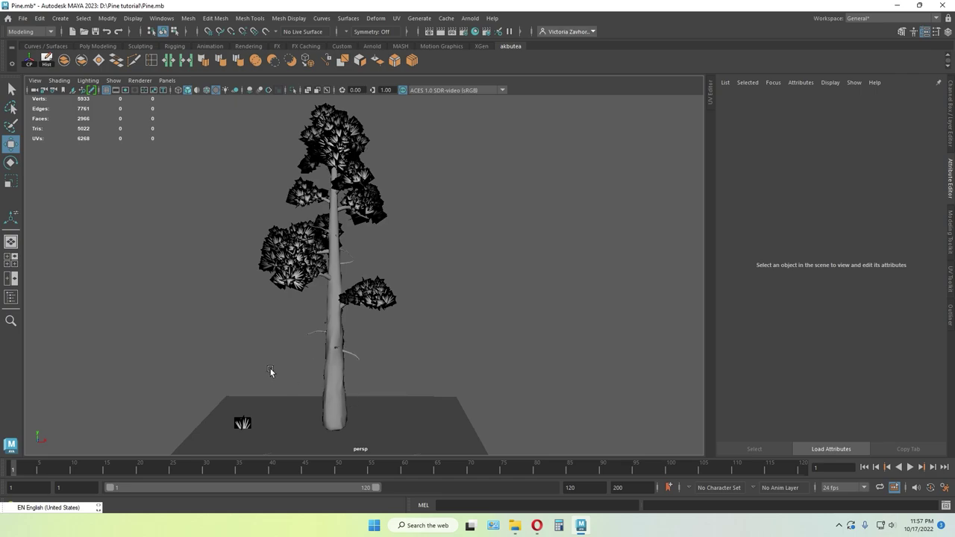
{"action": "mouse_move", "coordinate": [399, 385]}
{"action": "left_mouse_down", "text": "alt"}
{"action": "mouse_move", "coordinate": [395, 366]}
{"action": "mouse_move", "coordinate": [413, 393]}
{"action": "left_mouse_up", "text": "alt"}
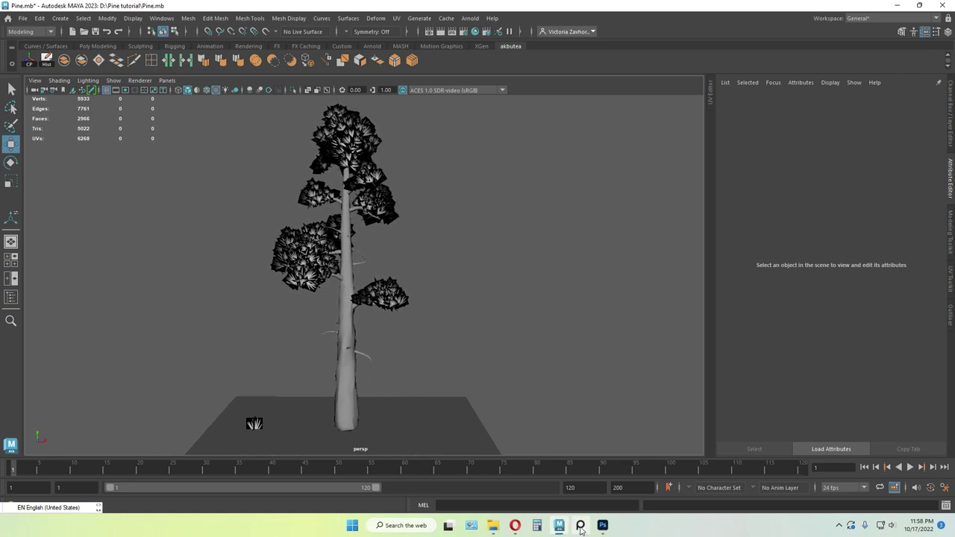
- Switch to the reference board and examine the pine photos for crown shapes and branch structure
{"action": "key", "text": "alt+Tab"}
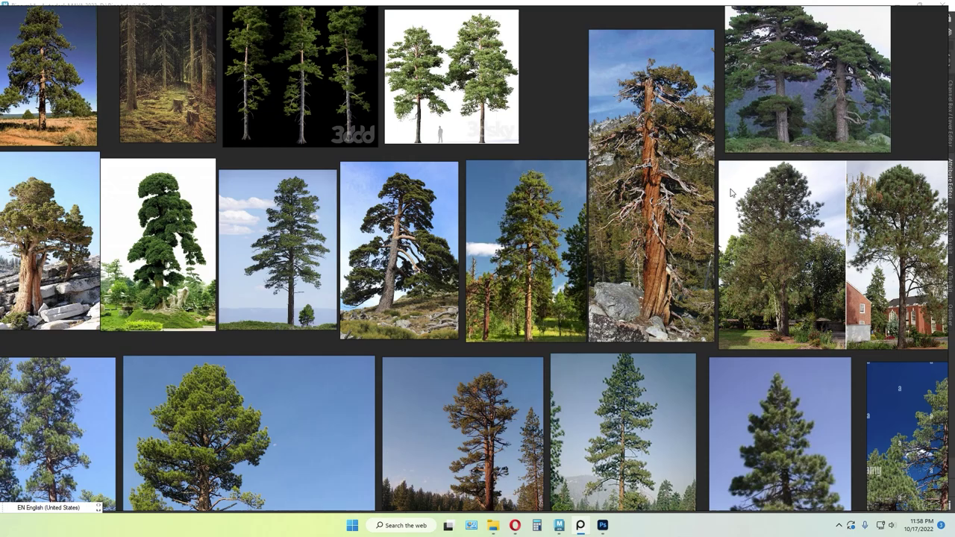
{"action": "scroll", "coordinate": [731, 193], "scroll_direction": "up", "scroll_amount": 3}
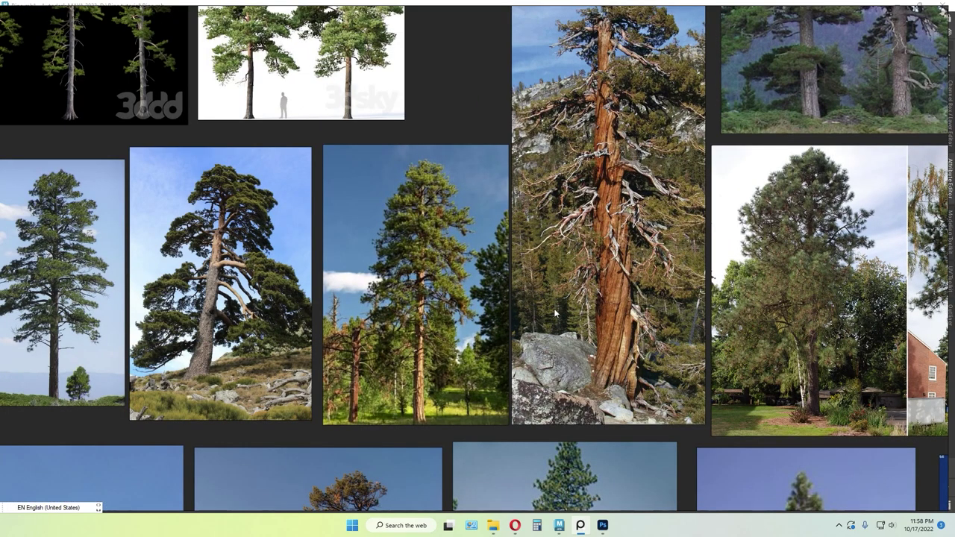
{"action": "scroll", "coordinate": [506, 337], "scroll_direction": "down", "scroll_amount": 5}
{"action": "middle_click_drag", "start_coordinate": [292, 393], "coordinate": [498, 207]}
{"action": "middle_click_drag", "start_coordinate": [273, 348], "coordinate": [429, 279]}
{"action": "scroll", "coordinate": [150, 279], "scroll_direction": "up", "scroll_amount": 3}
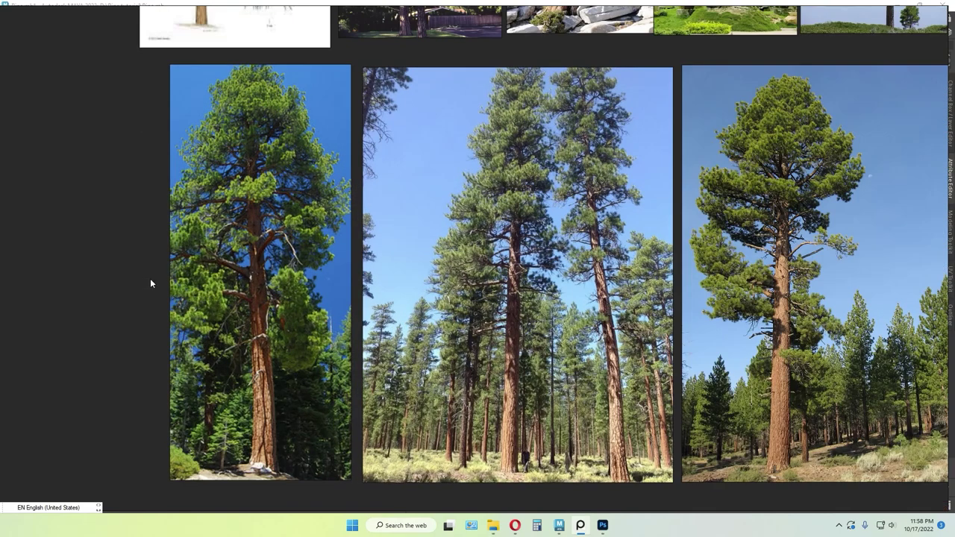
{"action": "scroll", "coordinate": [304, 285], "scroll_direction": "down", "scroll_amount": 2}
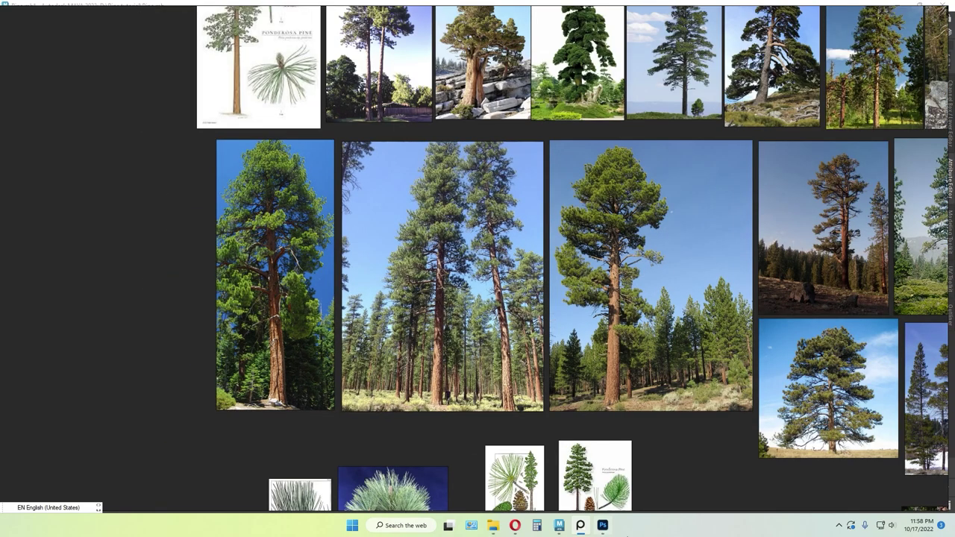
{"action": "left_click", "coordinate": [580, 526]}
{"action": "left_click", "coordinate": [580, 526]}
{"action": "scroll", "coordinate": [402, 224], "scroll_direction": "down", "scroll_amount": 3}
{"action": "scroll", "coordinate": [380, 179], "scroll_direction": "up", "scroll_amount": 3}
{"action": "middle_click_drag", "start_coordinate": [361, 333], "coordinate": [329, 243]}
{"action": "middle_click_drag", "start_coordinate": [607, 190], "coordinate": [395, 312]}
{"action": "scroll", "coordinate": [446, 300], "scroll_direction": "up", "scroll_amount": 3}
{"action": "scroll", "coordinate": [443, 293], "scroll_direction": "up", "scroll_amount": 1}
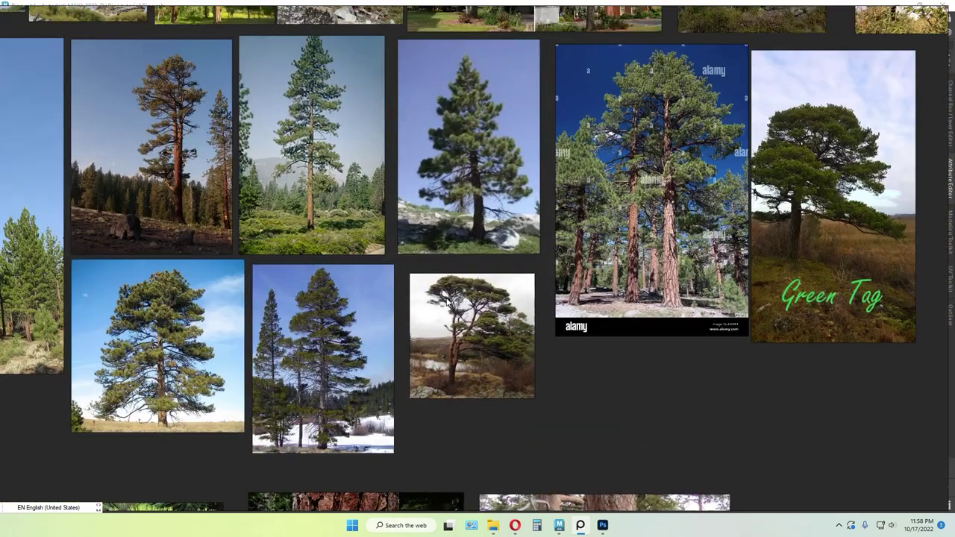
{"action": "scroll", "coordinate": [510, 233], "scroll_direction": "up", "scroll_amount": 3}
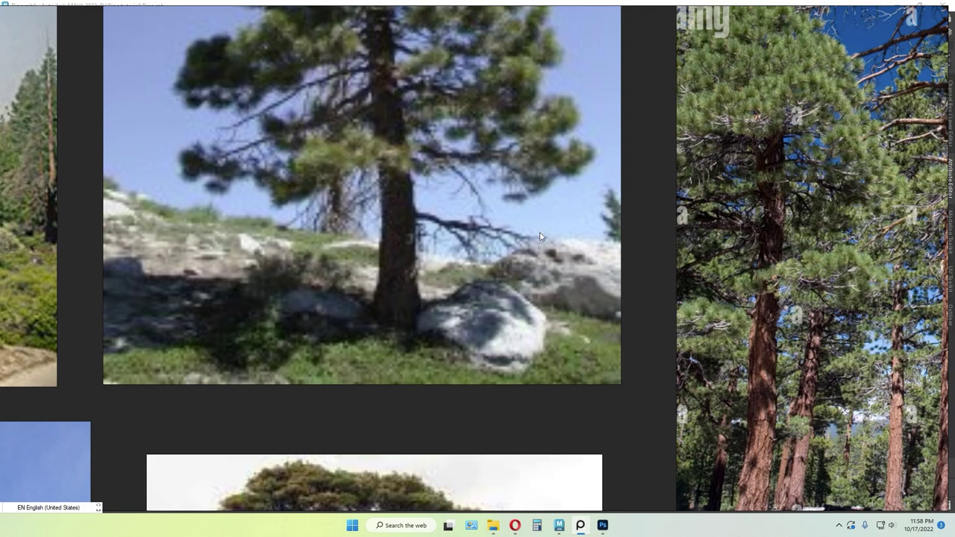
- Switch to Photoshop and create a new 1024 x 1024 px RGB document at 72 pixels/inch
{"action": "left_click", "coordinate": [560, 524]}
{"action": "left_click", "coordinate": [603, 525]}
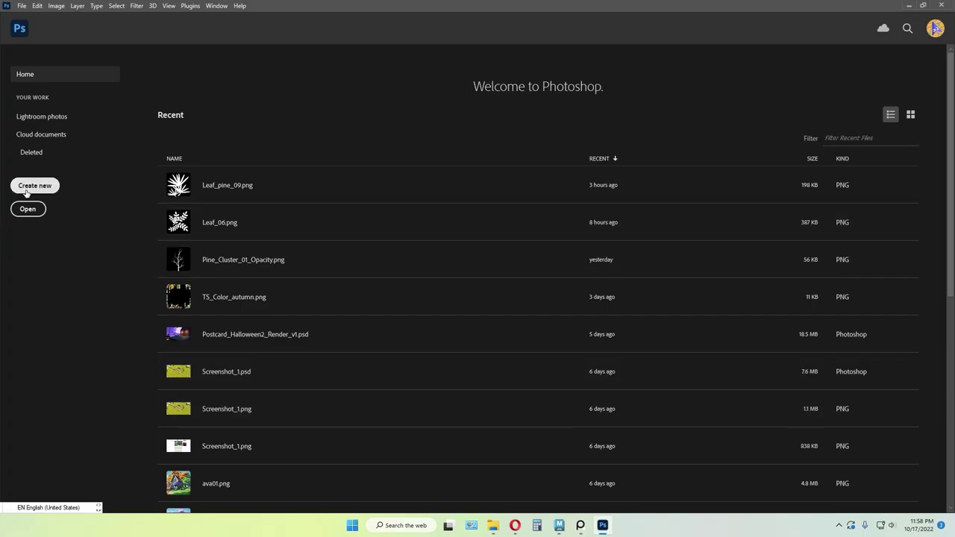
{"action": "left_click", "coordinate": [35, 185]}
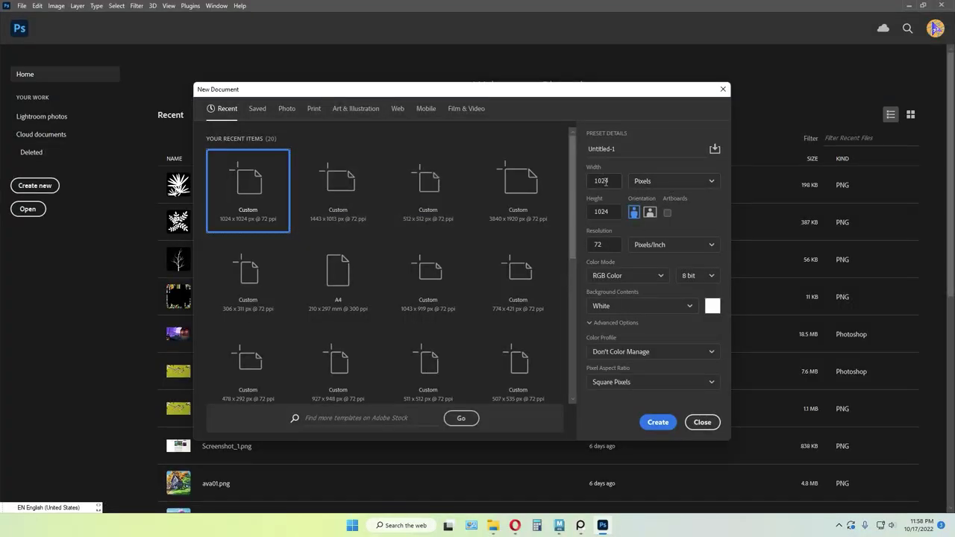
{"action": "left_click", "coordinate": [657, 422]}
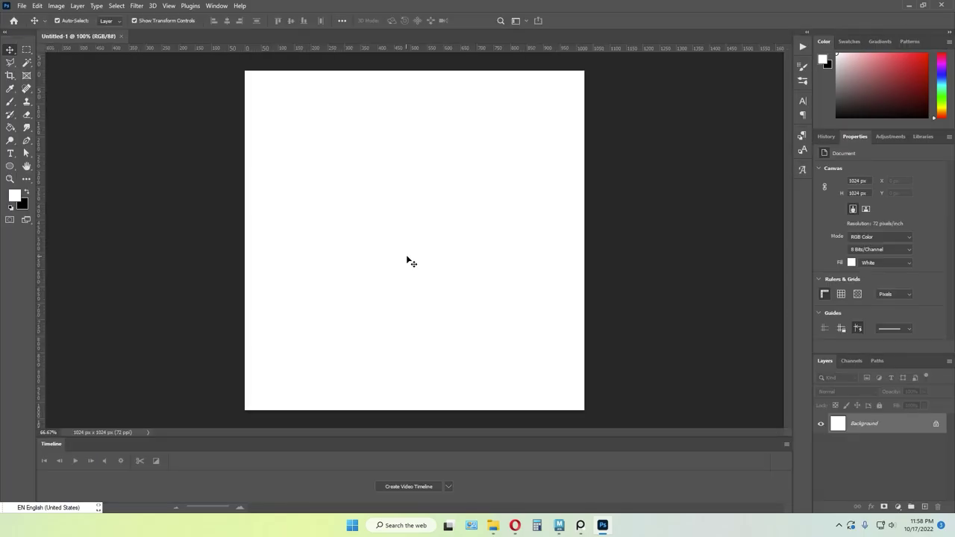
- Fill the background layer with black and add a new empty layer above it
{"action": "left_click", "coordinate": [27, 192]}
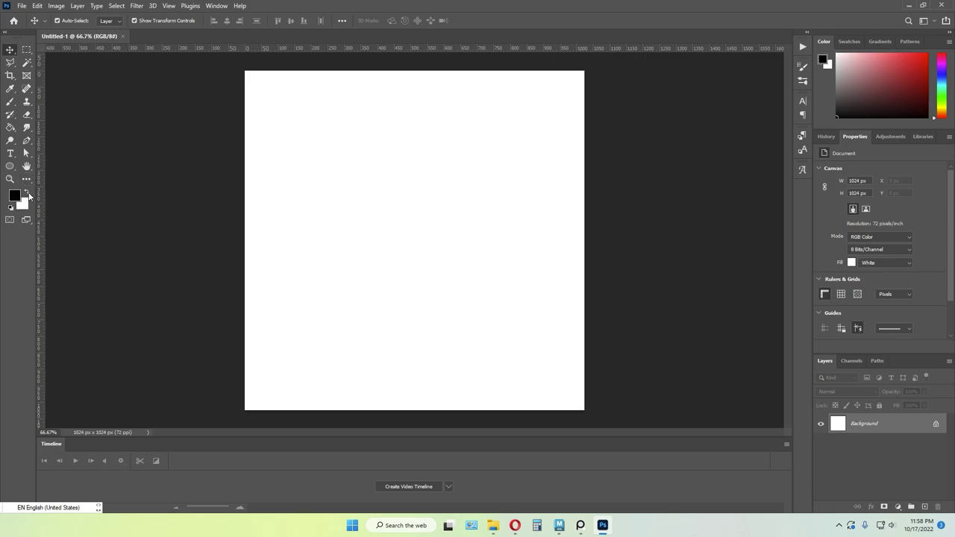
{"action": "left_click", "coordinate": [11, 126]}
{"action": "left_click", "coordinate": [335, 202]}
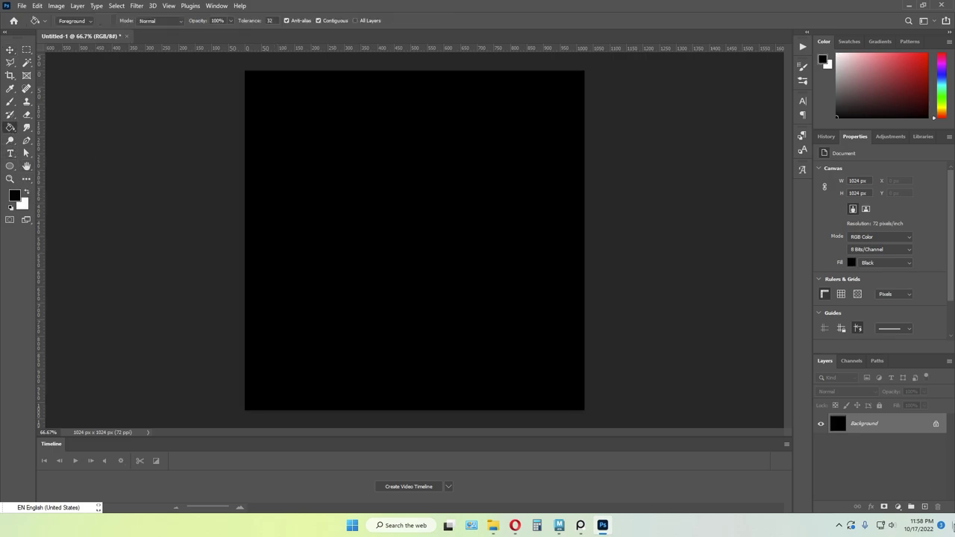
{"action": "left_click", "coordinate": [925, 507]}
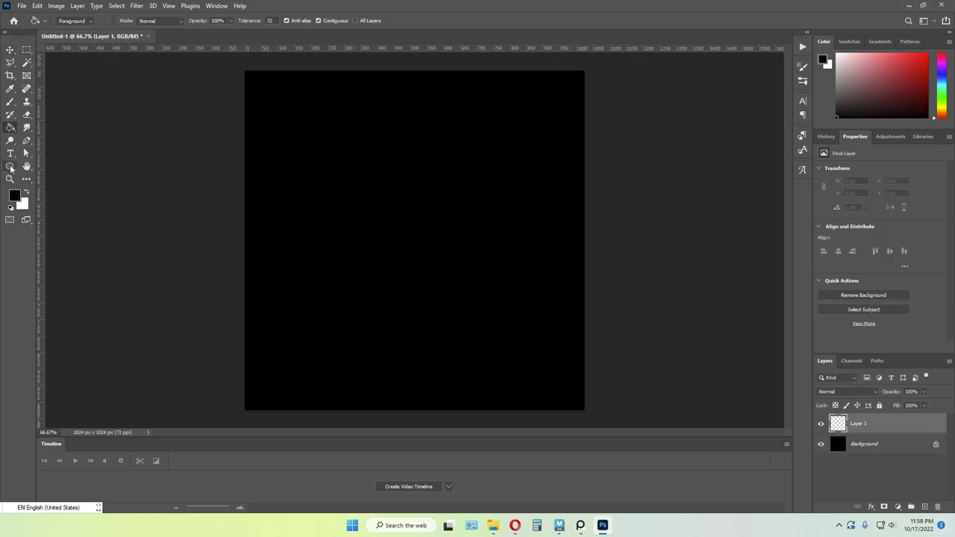
- Paint a wavy white main stem about 893 px tall on the new layer, rising from the canvas's lower edge and narrowing upward
{"action": "left_click", "coordinate": [11, 102]}
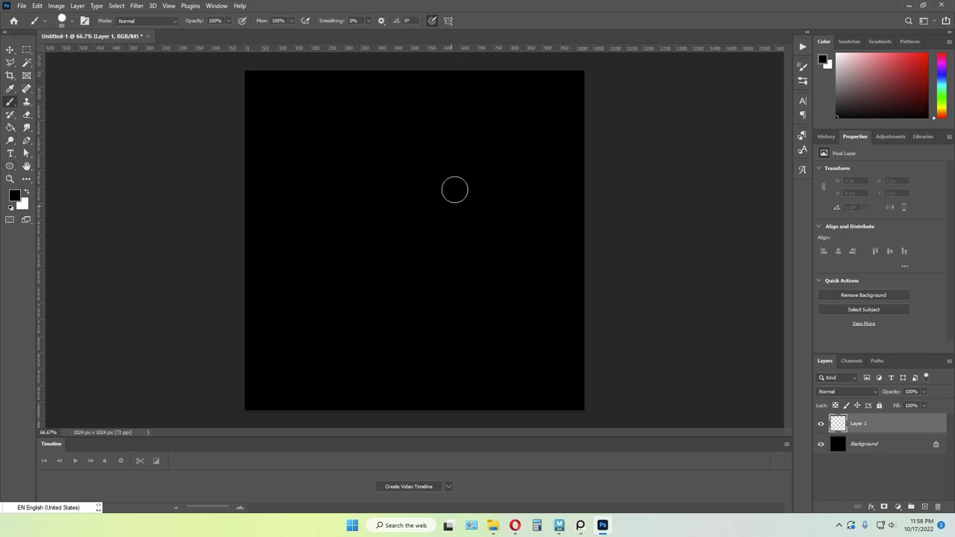
{"action": "key", "text": "bracketleft"}
{"action": "key", "text": "bracketleft"}
{"action": "key", "text": "bracketleft"}
{"action": "key", "text": "bracketleft"}
{"action": "key", "text": "bracketright"}
{"action": "left_click_drag", "start_coordinate": [405, 166], "coordinate": [412, 220]}
{"action": "left_click", "coordinate": [27, 192]}
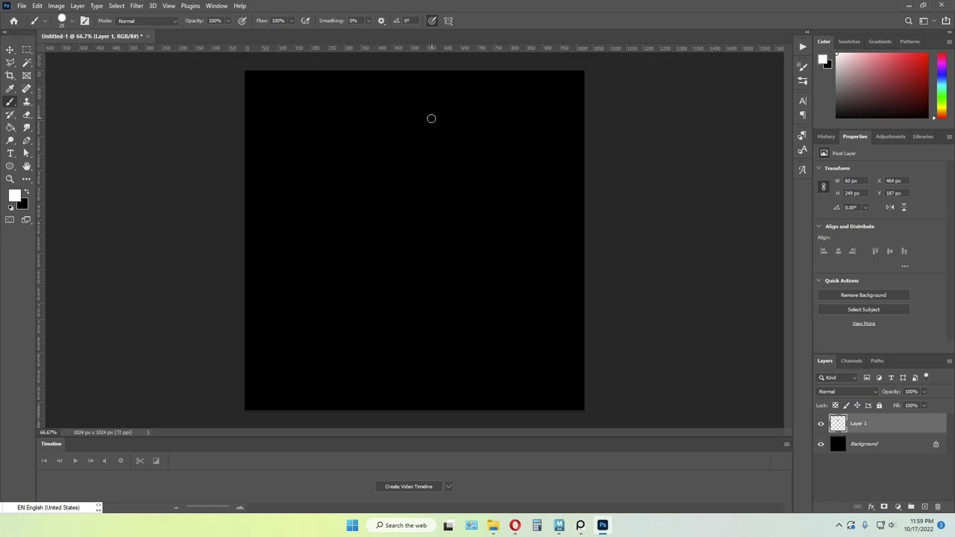
{"action": "mouse_move", "coordinate": [430, 119]}
{"action": "left_mouse_down"}
{"action": "mouse_move", "coordinate": [415, 412]}
{"action": "mouse_move", "coordinate": [399, 322]}
{"action": "mouse_move", "coordinate": [419, 212]}
{"action": "mouse_move", "coordinate": [408, 169]}
{"action": "left_mouse_up"}
{"action": "key", "text": "bracketleft"}
{"action": "key", "text": "bracketleft"}
{"action": "key", "text": "bracketleft"}
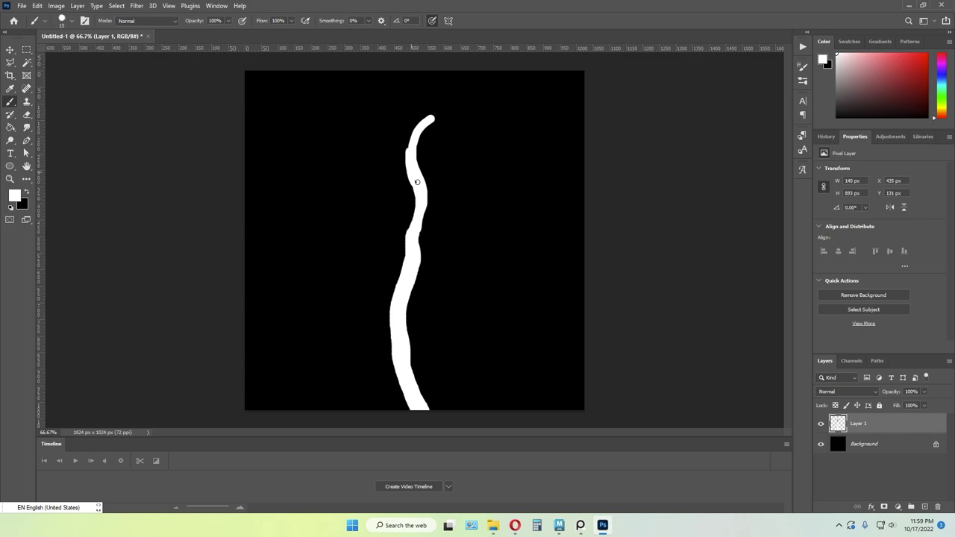
- Paint a white side branch forking up and to the right from the middle of the stem, tapering to a thin tip
{"action": "key", "text": "bracketright"}
{"action": "key", "text": "bracketright"}
{"action": "left_click_drag", "start_coordinate": [416, 262], "coordinate": [457, 218]}
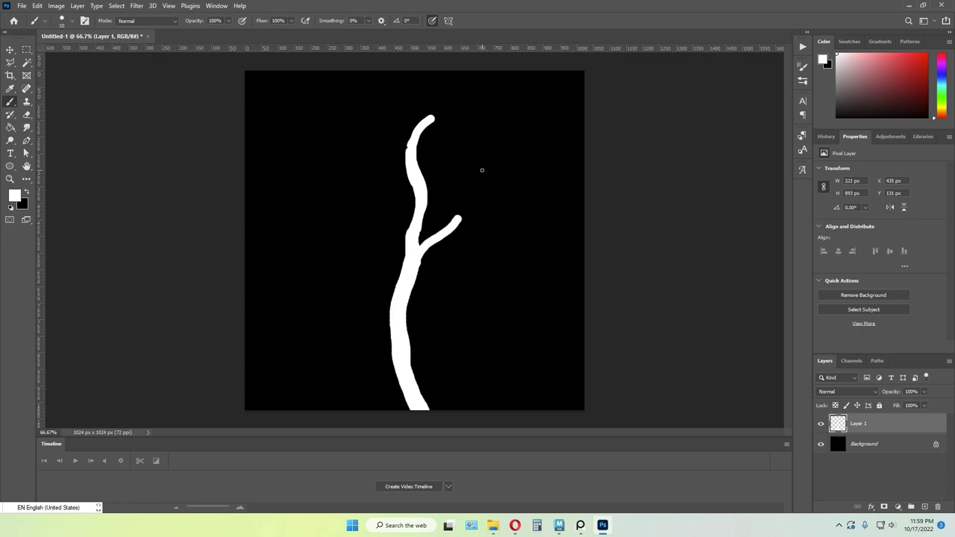
{"action": "mouse_move", "coordinate": [482, 170]}
{"action": "left_mouse_down"}
{"action": "mouse_move", "coordinate": [463, 209]}
{"action": "mouse_move", "coordinate": [419, 246]}
{"action": "left_mouse_up"}
{"action": "key", "text": "bracketleft"}
{"action": "key", "text": "bracketleft"}
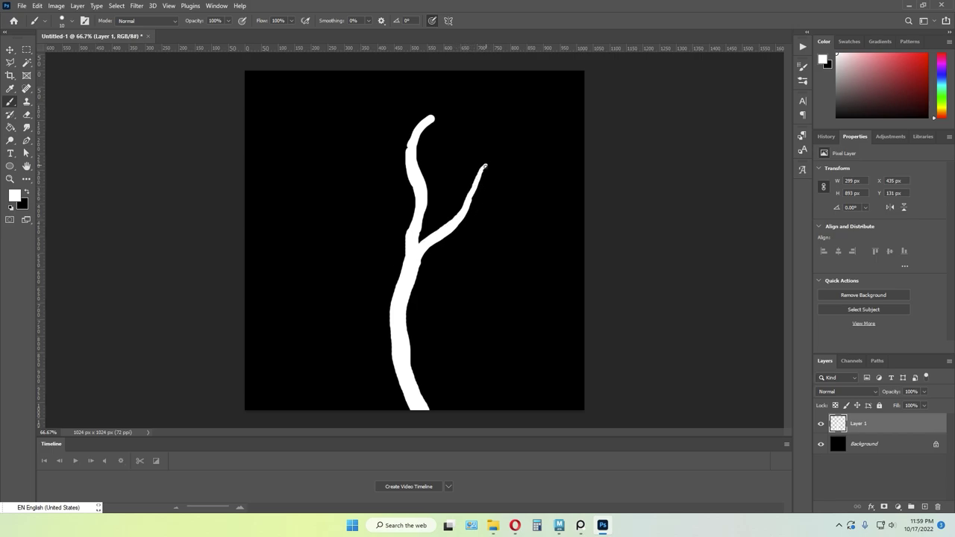
- Paint a long white branch from the lower stem up to the left, thick at the stem and thin at its tip
{"action": "key", "text": "bracketright"}
{"action": "mouse_move", "coordinate": [300, 168]}
{"action": "left_mouse_down"}
{"action": "mouse_move", "coordinate": [339, 265]}
{"action": "mouse_move", "coordinate": [400, 343]}
{"action": "left_mouse_up"}
{"action": "key", "text": "bracketright"}
{"action": "left_click_drag", "start_coordinate": [335, 260], "coordinate": [311, 238]}
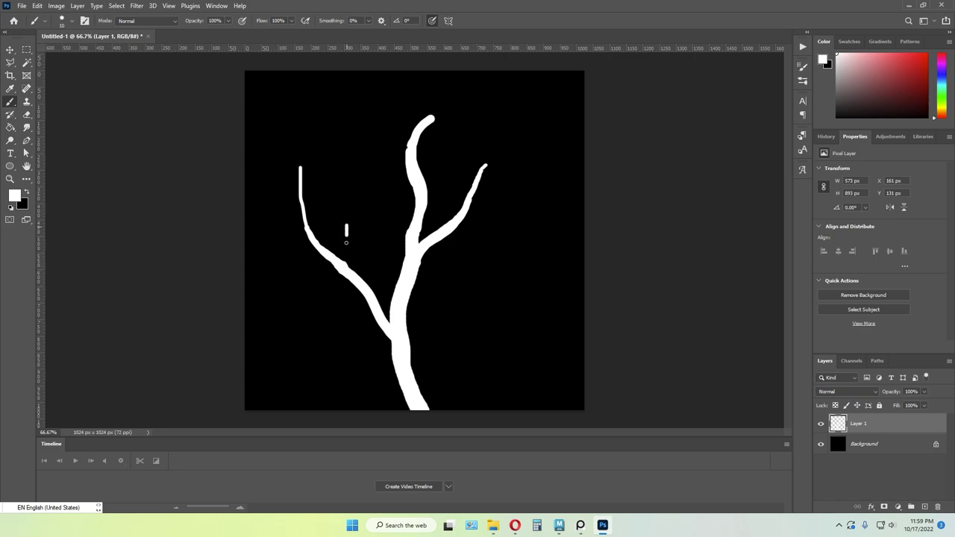
- Paint a short upright twig growing from the middle of the left branch, undoing the misplaced strokes and redrawing it
{"action": "left_click_drag", "start_coordinate": [346, 242], "coordinate": [350, 259]}
{"action": "key", "text": "]"}
{"action": "left_click_drag", "start_coordinate": [346, 226], "coordinate": [349, 273]}
{"action": "key", "text": "ctrl+z"}
{"action": "key", "text": "ctrl+z"}
{"action": "key", "text": "ctrl+z"}
{"action": "left_click_drag", "start_coordinate": [348, 222], "coordinate": [348, 273]}
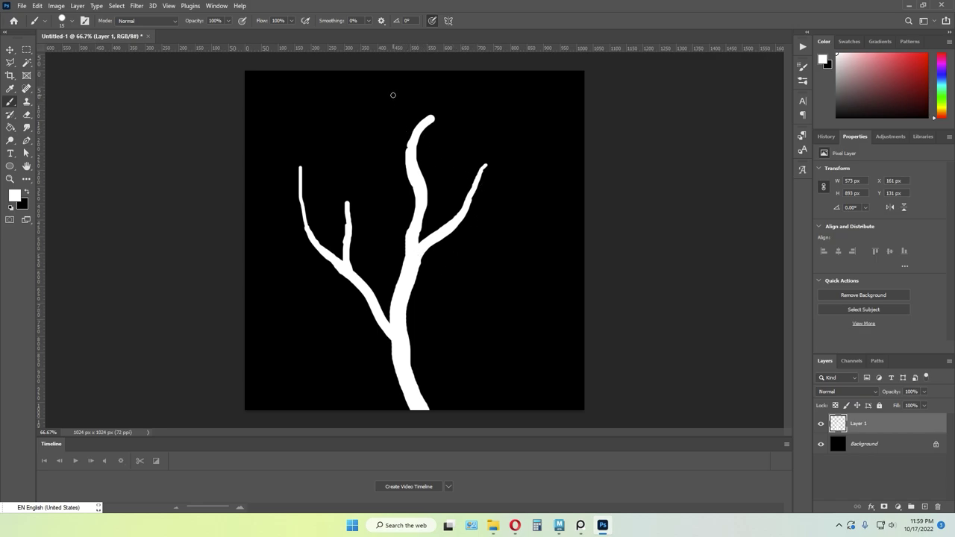
- Paint a thin upright twig on the left side of the stem's top and undo the excess strokes along the stem
{"action": "mouse_move", "coordinate": [393, 95]}
{"action": "left_mouse_down"}
{"action": "mouse_move", "coordinate": [413, 222]}
{"action": "mouse_move", "coordinate": [397, 323]}
{"action": "left_mouse_up"}
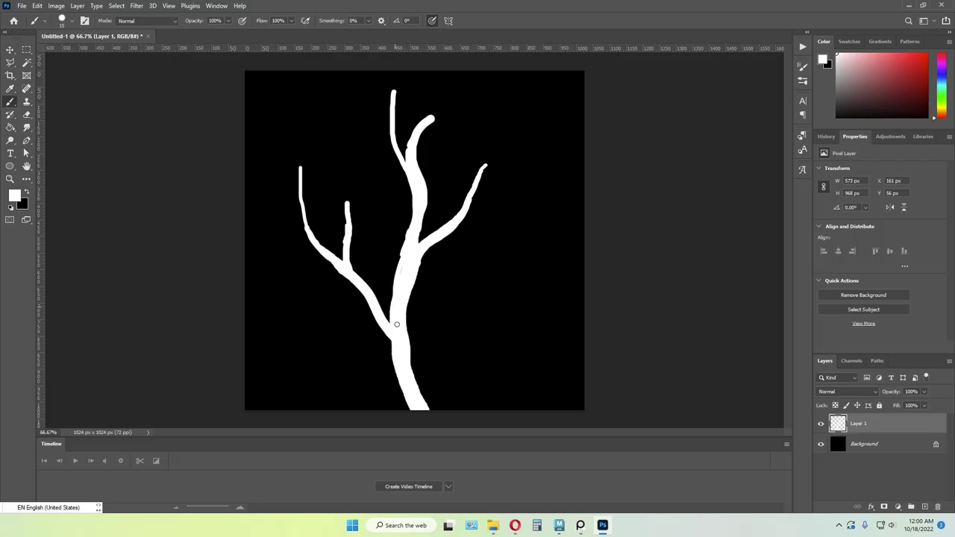
{"action": "key", "text": "ctrl+z"}
{"action": "key", "text": "ctrl+z"}
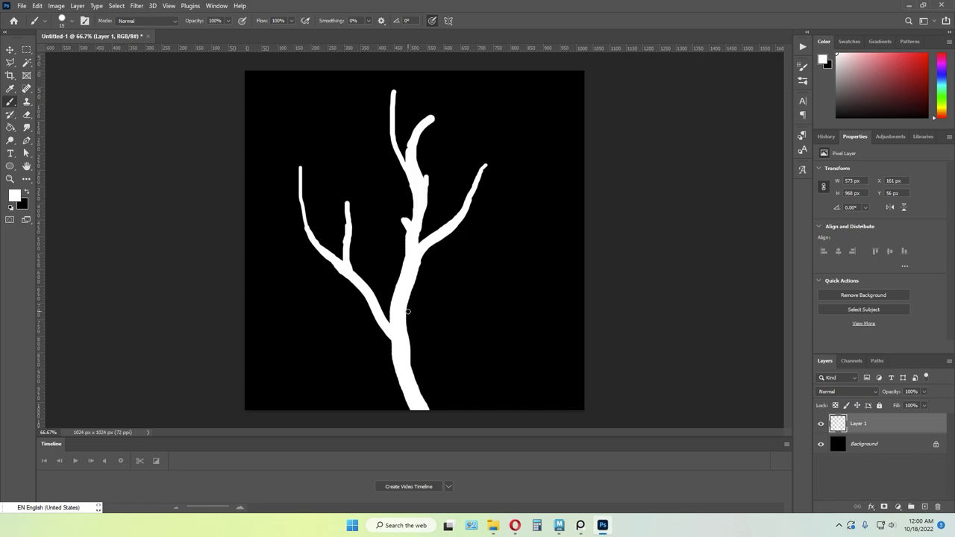
- Add a short stub on the lower stem and a long thin branch curving up to the right from near its base
{"action": "left_click_drag", "start_coordinate": [415, 326], "coordinate": [410, 349]}
{"action": "mouse_move", "coordinate": [417, 392]}
{"action": "left_mouse_down"}
{"action": "mouse_move", "coordinate": [475, 292]}
{"action": "mouse_move", "coordinate": [489, 240]}
{"action": "left_mouse_up"}
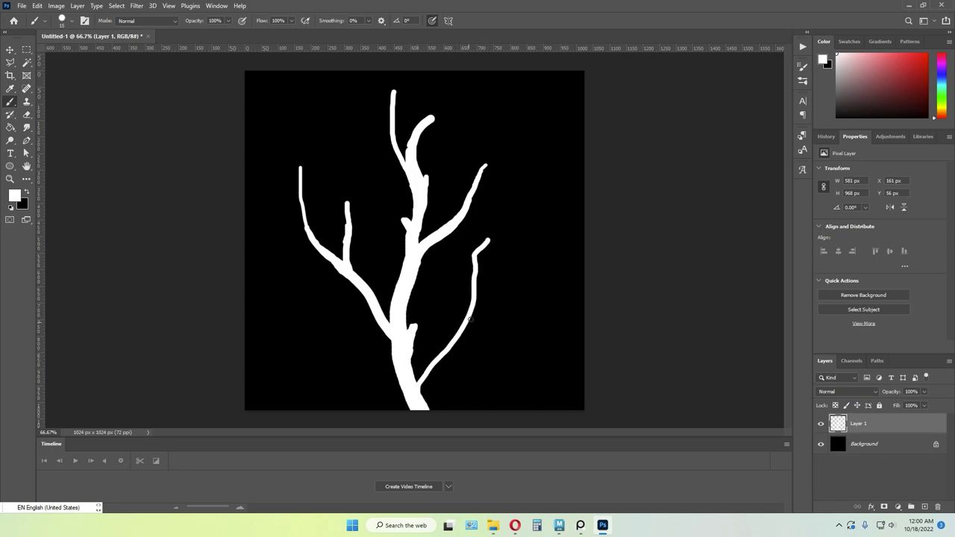
- Thicken the lower half of the right branch from its bend down to the stem with a larger brush
{"action": "key", "text": "bracketright"}
{"action": "key", "text": "bracketright"}
{"action": "left_click_drag", "start_coordinate": [468, 313], "coordinate": [424, 397]}
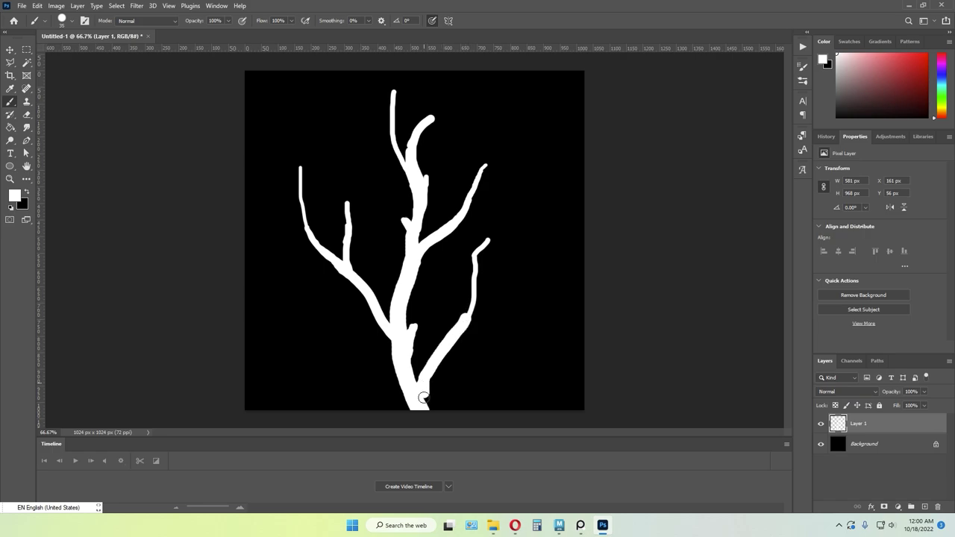
- Paint a short upright twig on the inner side of the lower right branch's bend and thicken it toward its base
{"action": "key", "text": "bracketleft"}
{"action": "key", "text": "bracketleft"}
{"action": "key", "text": "bracketleft"}
{"action": "left_click_drag", "start_coordinate": [450, 273], "coordinate": [459, 326]}
{"action": "key", "text": "bracketright"}
{"action": "left_click_drag", "start_coordinate": [452, 288], "coordinate": [461, 330]}
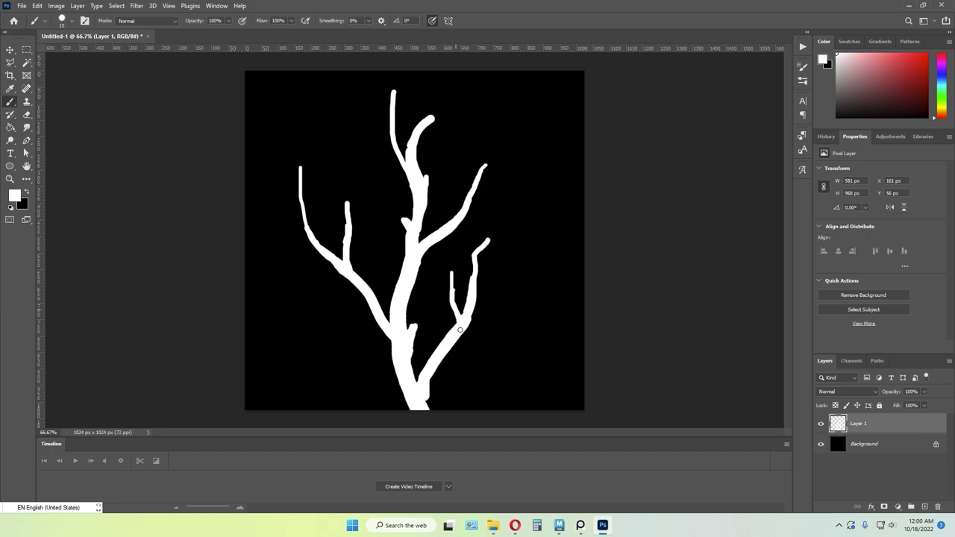
{"action": "mouse_move", "coordinate": [450, 277]}
{"action": "left_mouse_down"}
{"action": "mouse_move", "coordinate": [461, 317]}
{"action": "mouse_move", "coordinate": [478, 319]}
{"action": "left_mouse_up"}
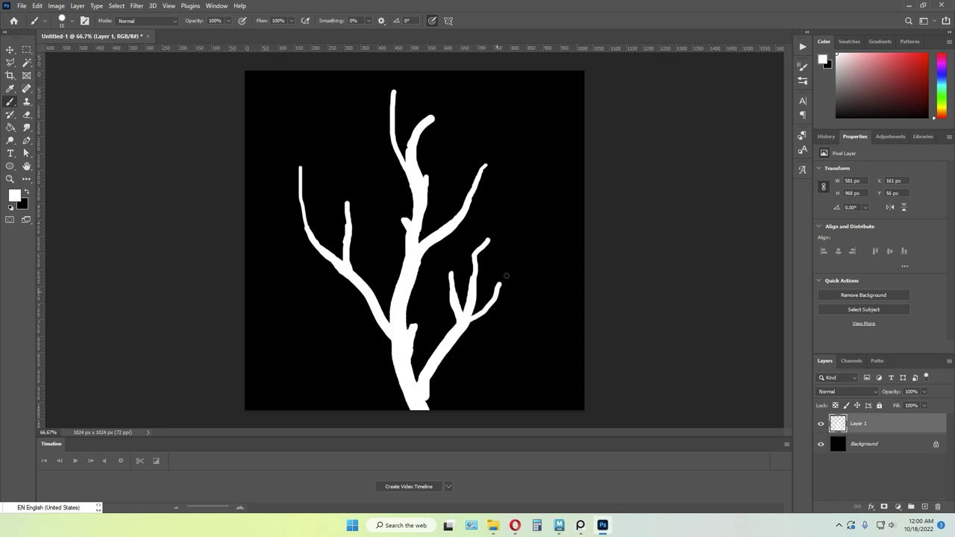
- Add a short outward stub at the lower right branch's bend and fork its upper tip with a thin twig
{"action": "left_click_drag", "start_coordinate": [468, 323], "coordinate": [477, 321]}
{"action": "left_click_drag", "start_coordinate": [469, 255], "coordinate": [472, 281]}
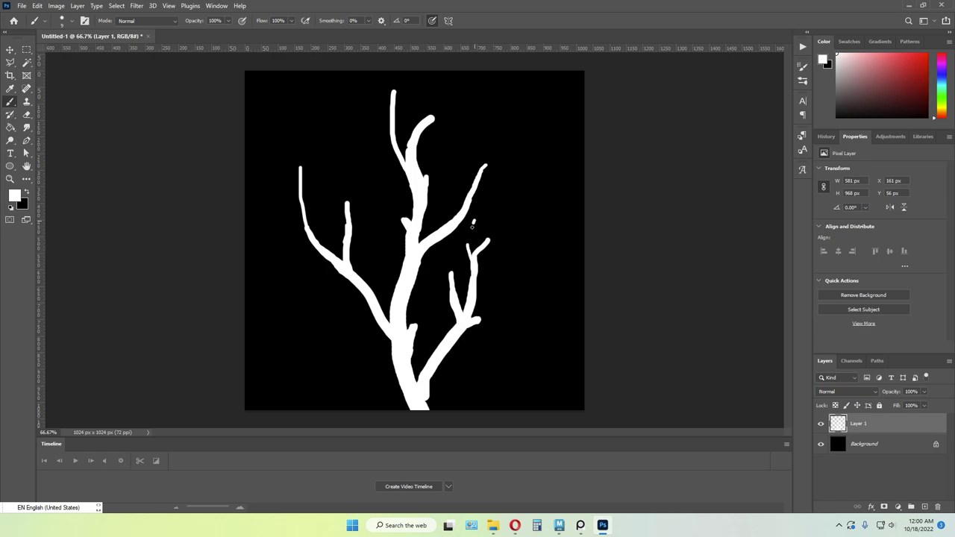
{"action": "left_click_drag", "start_coordinate": [472, 223], "coordinate": [467, 246]}
- Paint a low side branch reaching left from the base of the left branch, thick at its base and thin at its tip
{"action": "mouse_move", "coordinate": [300, 320]}
{"action": "left_mouse_down"}
{"action": "mouse_move", "coordinate": [358, 328]}
{"action": "mouse_move", "coordinate": [377, 315]}
{"action": "mouse_move", "coordinate": [390, 339]}
{"action": "left_mouse_up"}
{"action": "key", "text": "bracketright"}
{"action": "key", "text": "bracketleft"}
{"action": "key", "text": "bracketright"}
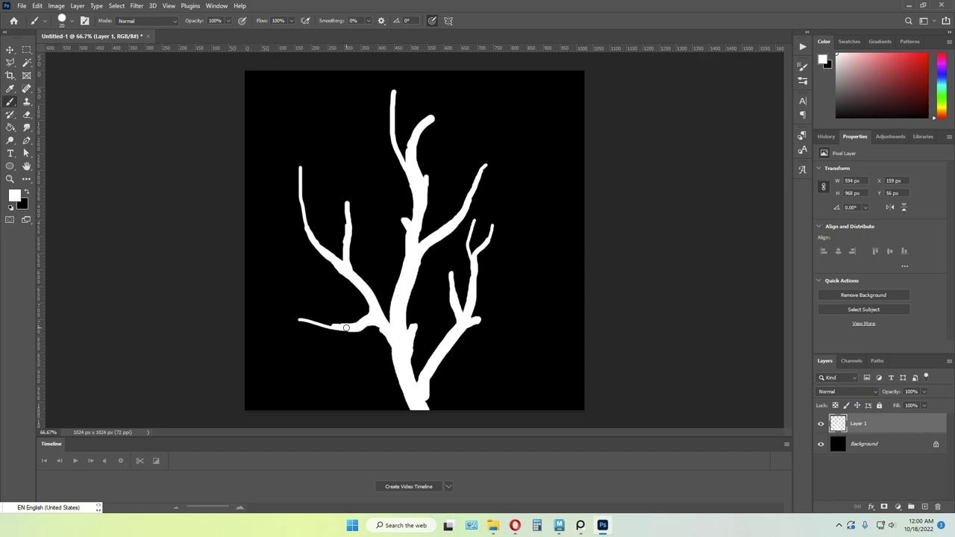
{"action": "key", "text": "bracketleft"}
{"action": "left_click_drag", "start_coordinate": [323, 324], "coordinate": [301, 322]}
- Add a thin upright twig near the upper right branch's tip and a short twig on the outer side of the left branch
{"action": "key", "text": "bracketleft"}
{"action": "left_click_drag", "start_coordinate": [477, 127], "coordinate": [472, 188]}
{"action": "key", "text": "bracketleft"}
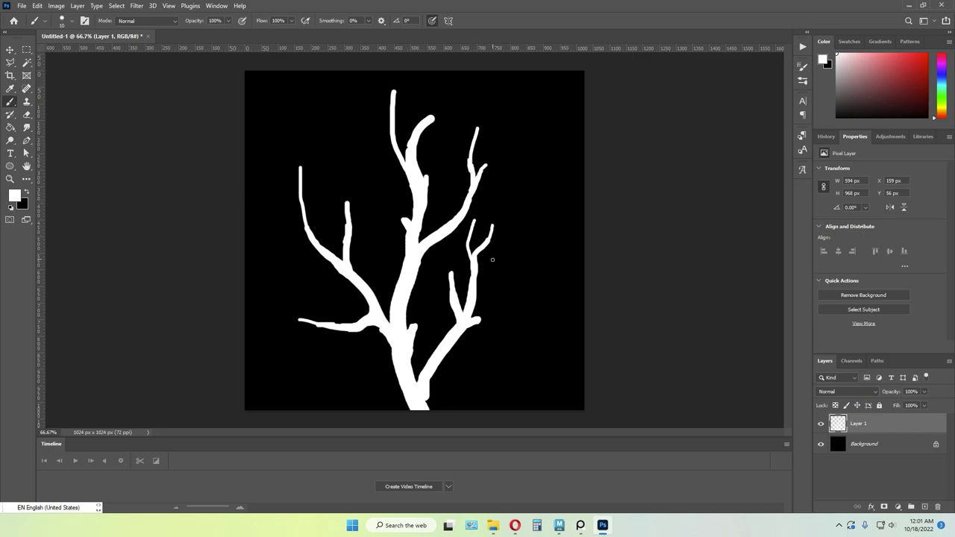
{"action": "left_click_drag", "start_coordinate": [293, 218], "coordinate": [310, 231]}
- Paint a long thin twig curving up to the right from the lower right branch's stub, with a lower fork and a short inner offshoot
{"action": "left_click_drag", "start_coordinate": [531, 261], "coordinate": [481, 319]}
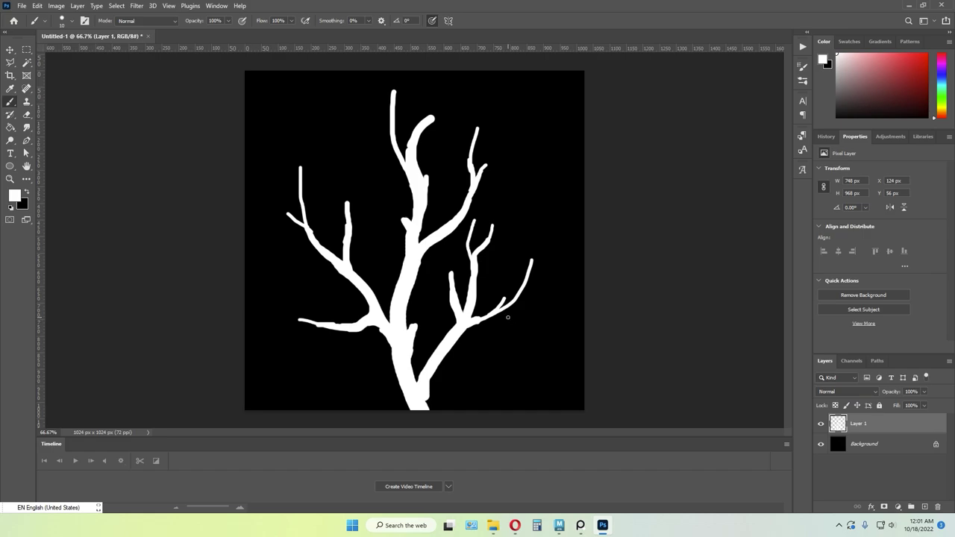
{"action": "key", "text": "bracketright"}
{"action": "left_click_drag", "start_coordinate": [484, 319], "coordinate": [519, 311]}
{"action": "key", "text": "bracketleft"}
{"action": "key", "text": "bracketright"}
{"action": "key", "text": "bracketleft"}
{"action": "mouse_move", "coordinate": [501, 304]}
{"action": "left_mouse_down"}
{"action": "mouse_move", "coordinate": [510, 291]}
{"action": "mouse_move", "coordinate": [493, 311]}
{"action": "left_mouse_up"}
- Widen the stem's base and add small stubs on the lower stem's left side and along the left branch
{"action": "left_click_drag", "start_coordinate": [425, 397], "coordinate": [432, 411]}
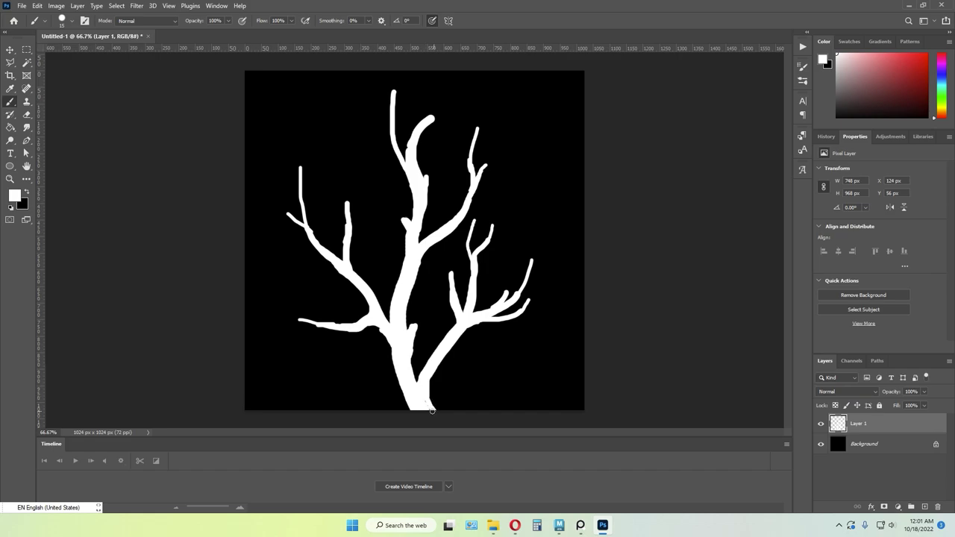
{"action": "mouse_move", "coordinate": [389, 377]}
{"action": "left_mouse_down"}
{"action": "mouse_move", "coordinate": [411, 386]}
{"action": "mouse_move", "coordinate": [404, 384]}
{"action": "left_mouse_up"}
{"action": "left_click_drag", "start_coordinate": [365, 278], "coordinate": [375, 299]}
- Save the branch image as a PNG named Pine_dry_02 in the Pine tutorial folder
{"action": "left_click", "coordinate": [9, 49]}
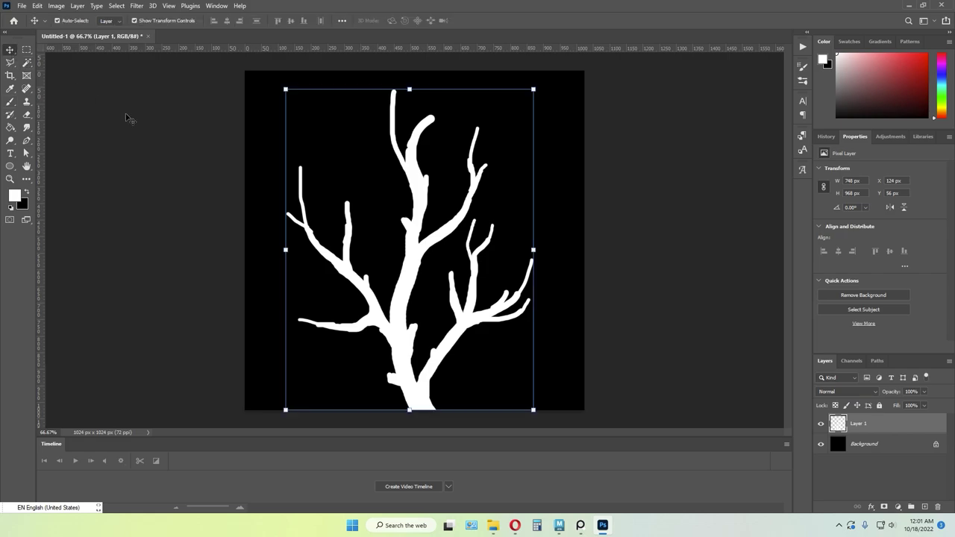
{"action": "left_click", "coordinate": [631, 242]}
{"action": "left_click", "coordinate": [22, 5]}
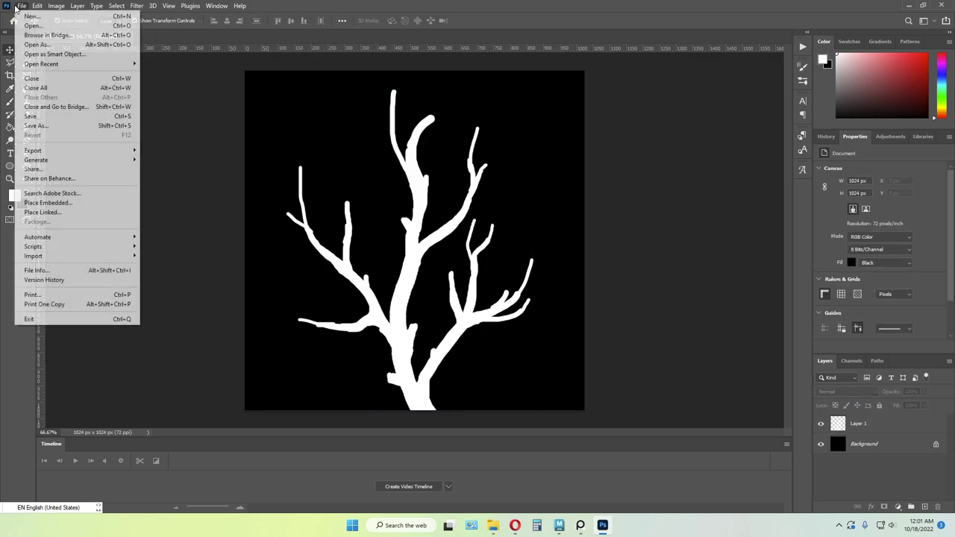
{"action": "left_click", "coordinate": [57, 125]}
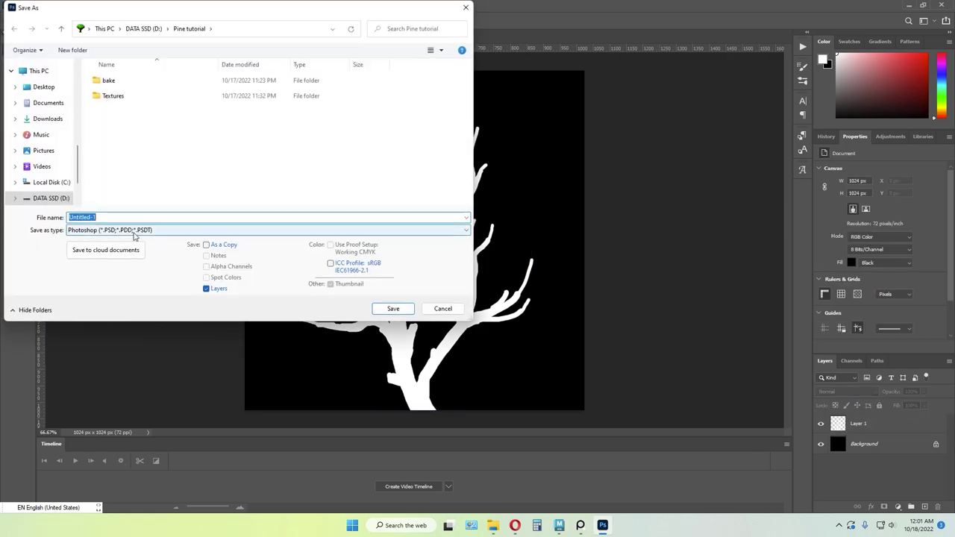
{"action": "left_click", "coordinate": [136, 230]}
{"action": "left_click", "coordinate": [113, 368]}
{"action": "scroll", "coordinate": [196, 179], "scroll_direction": "down", "scroll_amount": 2}
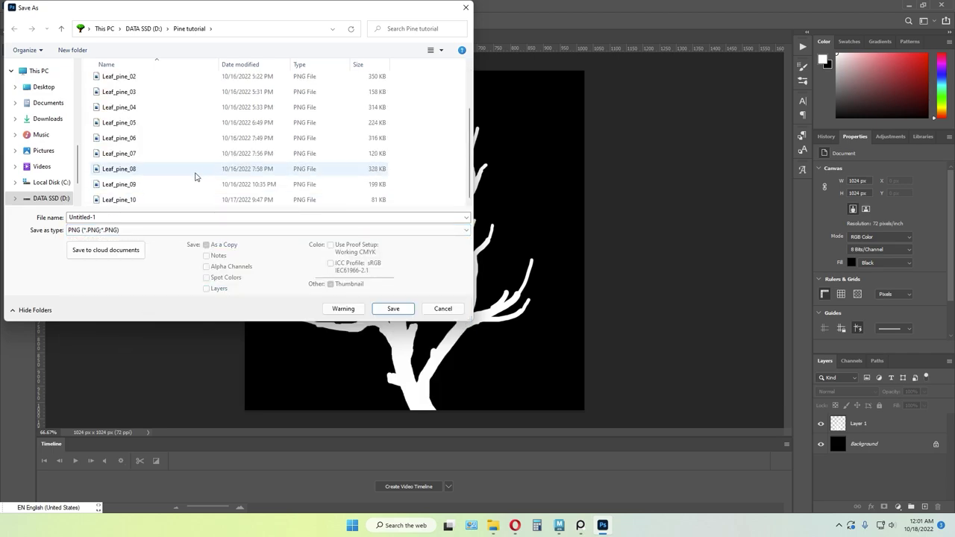
{"action": "left_click", "coordinate": [142, 217]}
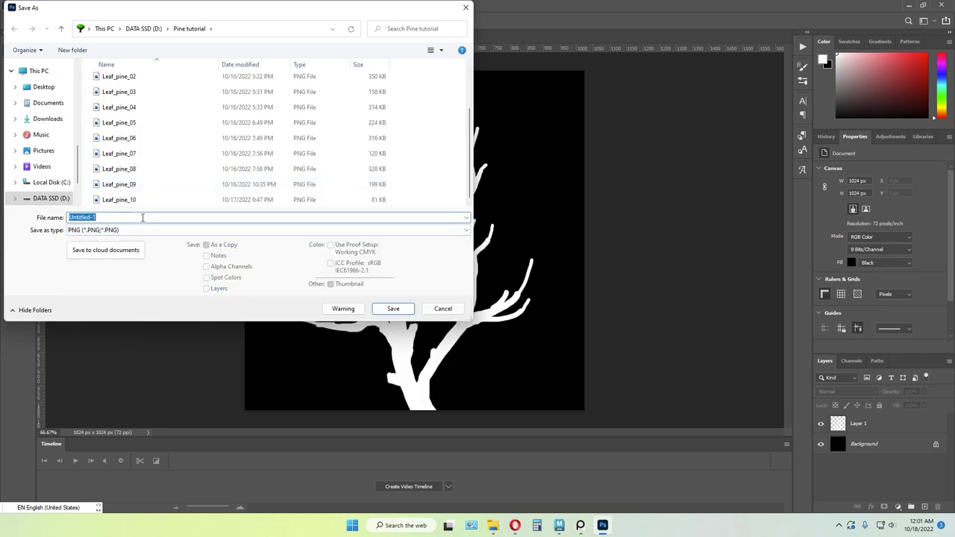
{"action": "type", "text": "Pine"}
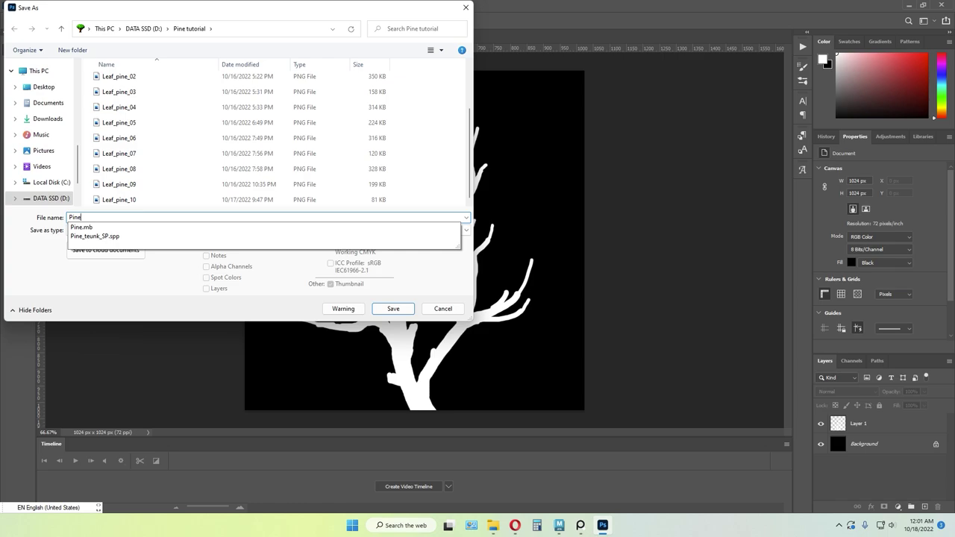
{"action": "type", "text": "_dry_02"}
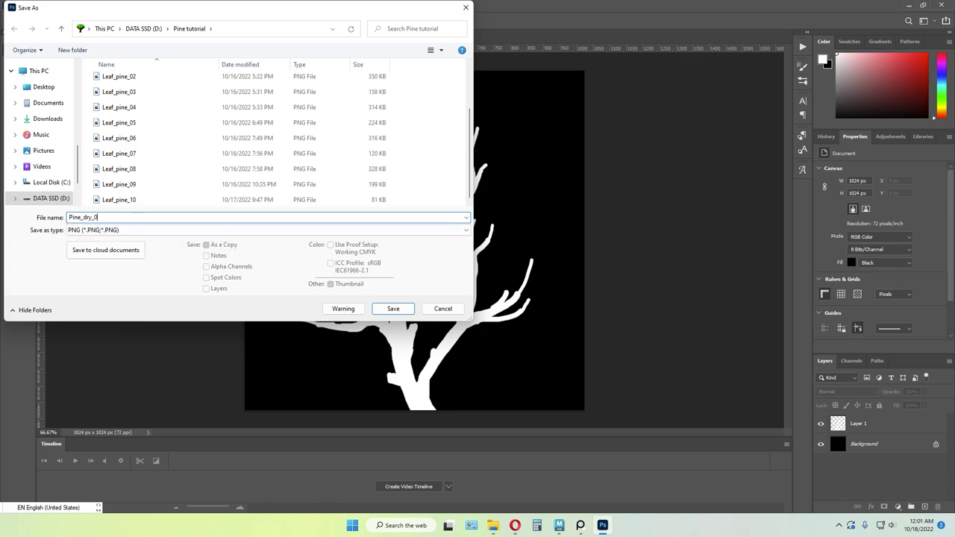
{"action": "left_click", "coordinate": [406, 310]}
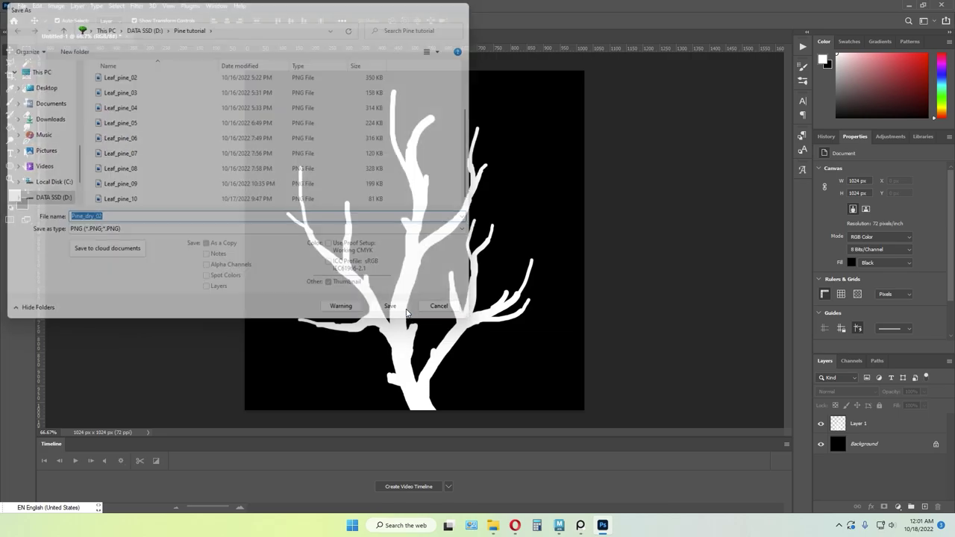
{"action": "left_click", "coordinate": [515, 164]}
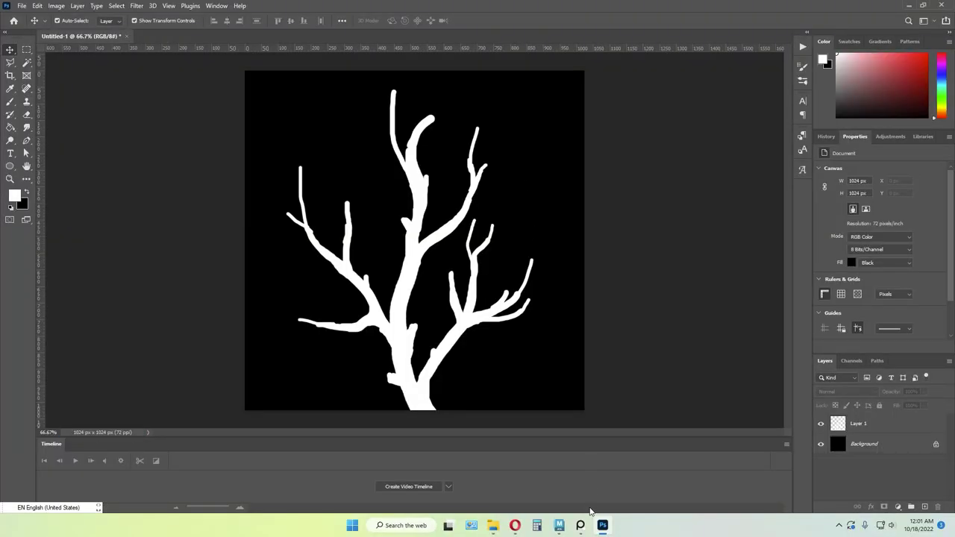
- Switch to Maya, create a polygon plane scaled to about 227.5, and place it between the leaf cards and the trunk
{"action": "left_click", "coordinate": [558, 525]}
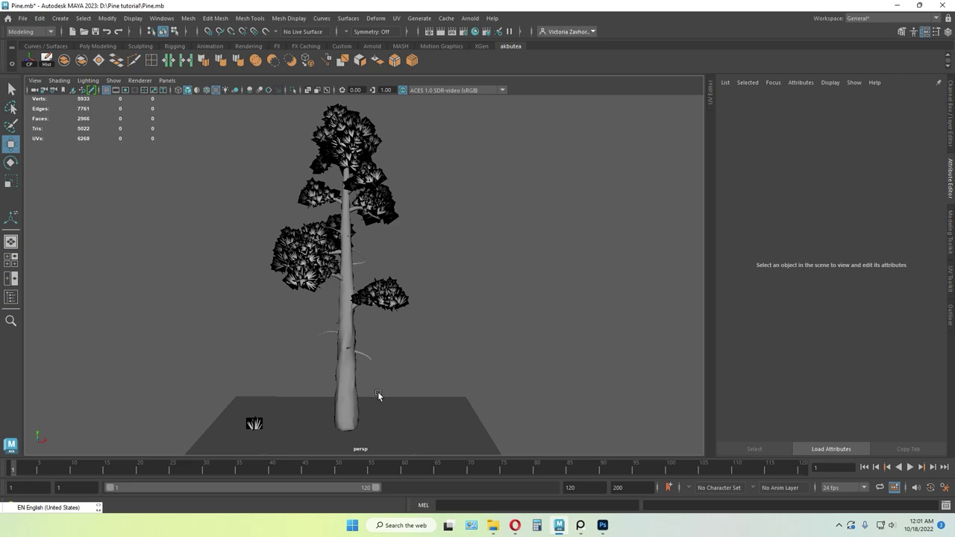
{"action": "scroll", "coordinate": [384, 380], "scroll_direction": "up", "scroll_amount": 5}
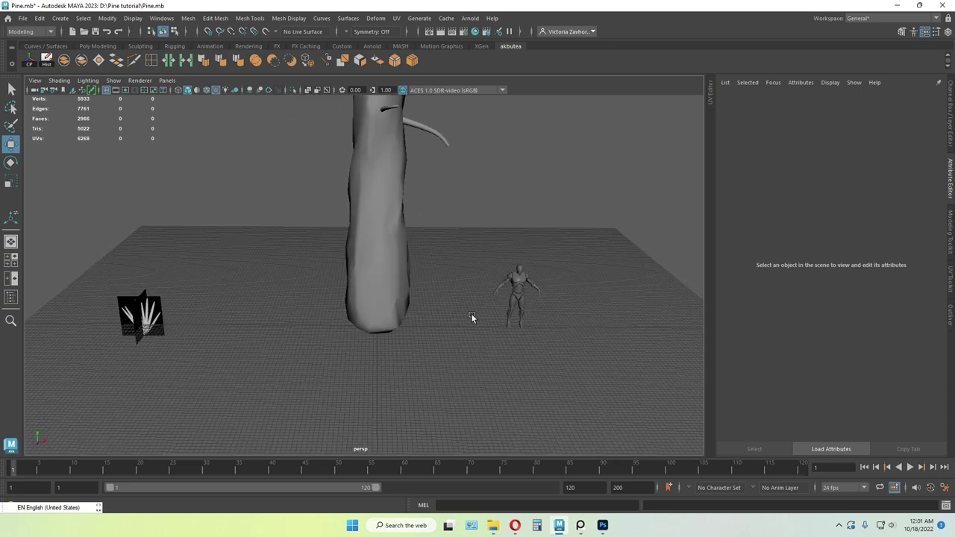
{"action": "right_click_drag", "start_coordinate": [358, 373], "coordinate": [331, 334], "text": "shift"}
{"action": "key", "text": "r"}
{"action": "left_click_drag", "start_coordinate": [376, 327], "coordinate": [291, 332]}
{"action": "key", "text": "w"}
{"action": "scroll", "coordinate": [300, 304], "scroll_direction": "down", "scroll_amount": 2}
{"action": "left_click_drag", "start_coordinate": [255, 299], "coordinate": [317, 323]}
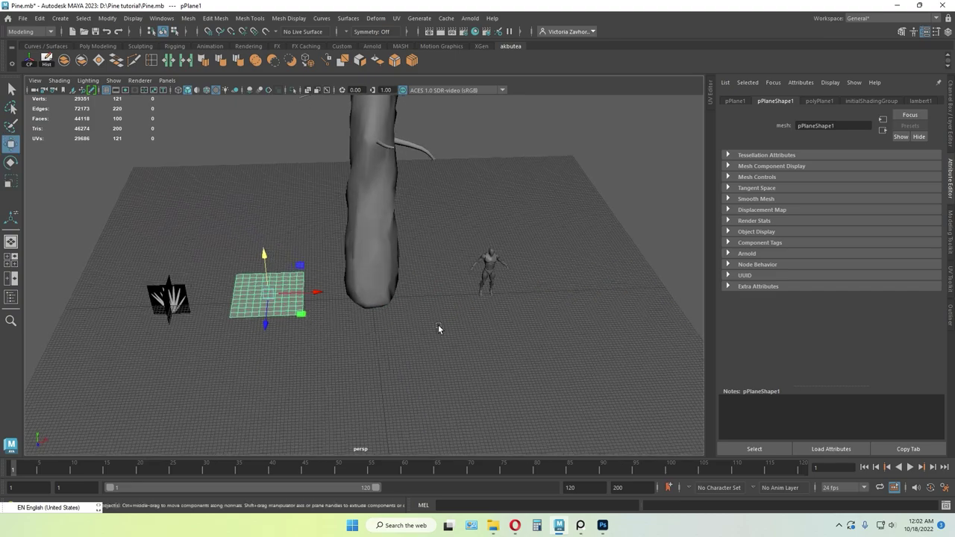
- Set the new plane's width and height subdivisions to 1
{"action": "left_click", "coordinate": [950, 133]}
{"action": "left_click", "coordinate": [843, 214]}
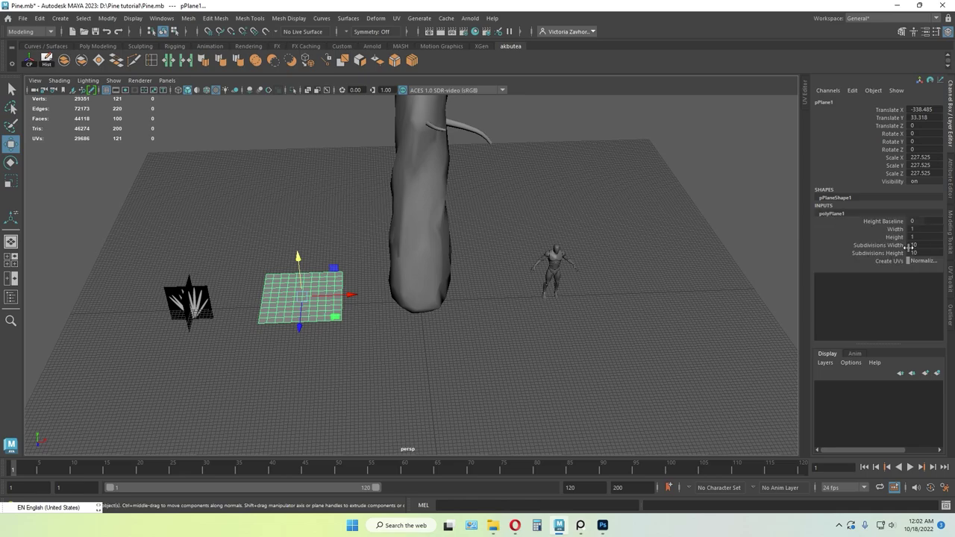
{"action": "left_click", "coordinate": [924, 247]}
{"action": "type", "text": "1"}
{"action": "left_click", "coordinate": [923, 252]}
{"action": "type", "text": "1"}
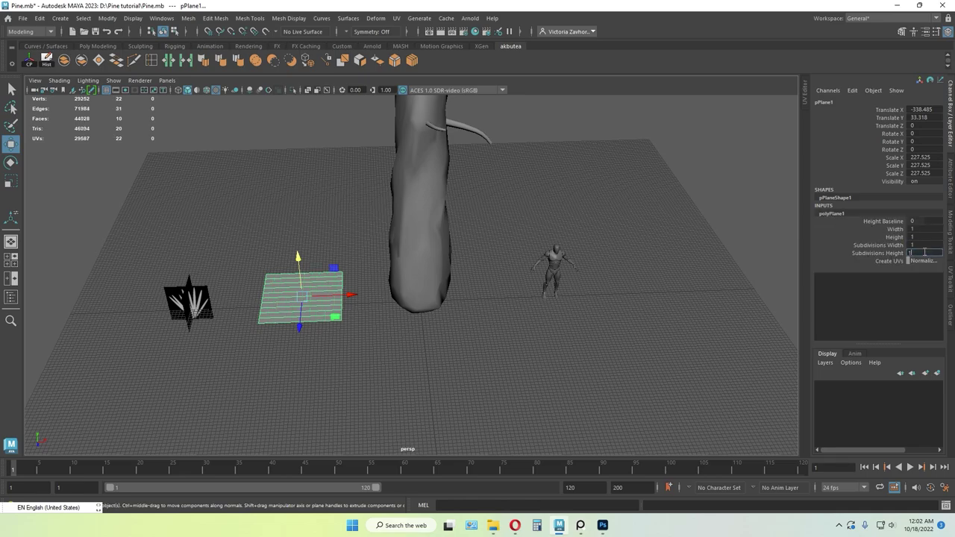
{"action": "key", "text": "Return"}
- Assign a new Lambert material to the plane and name it Dry
{"action": "scroll", "coordinate": [417, 334], "scroll_direction": "up", "scroll_amount": 4}
{"action": "left_click_drag", "start_coordinate": [321, 293], "coordinate": [318, 318], "text": "alt"}
{"action": "middle_click_drag", "start_coordinate": [318, 318], "coordinate": [372, 317], "text": "alt"}
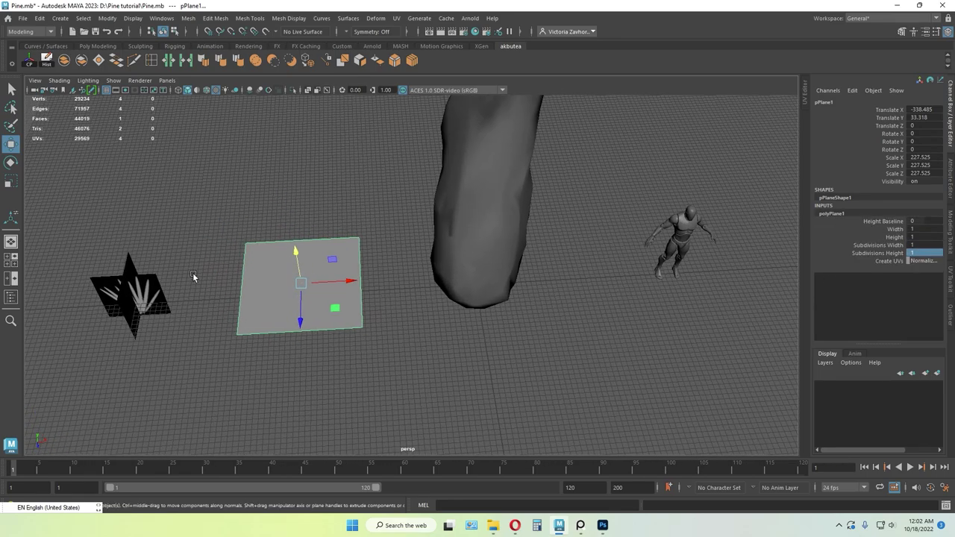
{"action": "right_click_drag", "start_coordinate": [407, 286], "coordinate": [477, 431]}
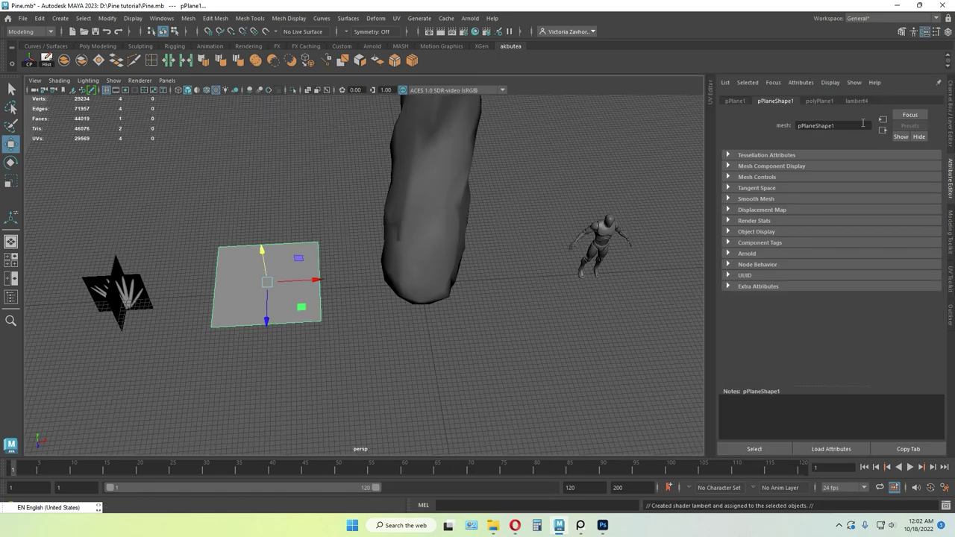
{"action": "left_click", "coordinate": [858, 104]}
{"action": "left_click", "coordinate": [845, 124]}
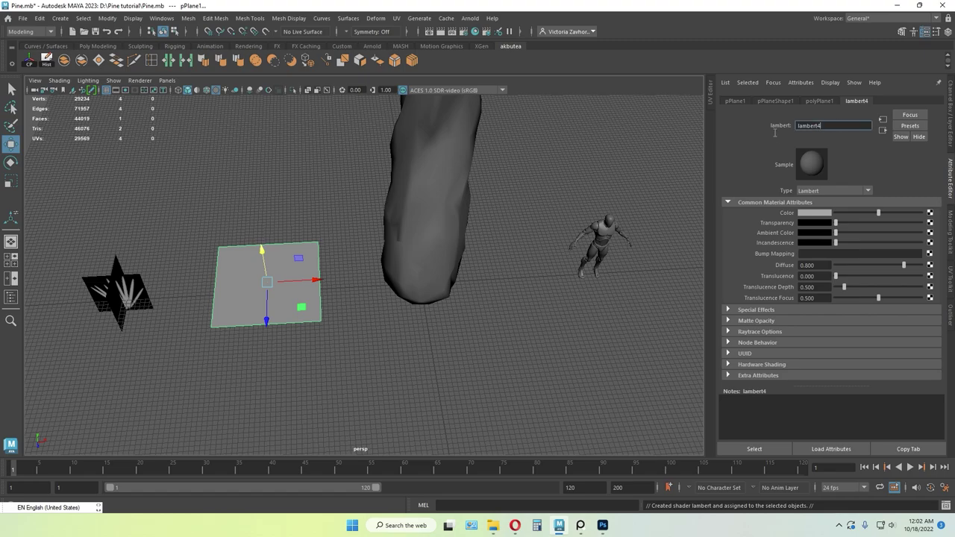
{"action": "key", "text": "BackSpace"}
{"action": "key", "text": "BackSpace"}
{"action": "key", "text": "BackSpace"}
{"action": "key", "text": "BackSpace"}
{"action": "key", "text": "BackSpace"}
{"action": "key", "text": "BackSpace"}
{"action": "key", "text": "BackSpace"}
{"action": "key", "text": "BackSpace"}
{"action": "type", "text": "Dry"}
{"action": "key", "text": "Return"}
- Connect a File texture to the Dry material's color and load Pine_dry_02.png from the Pine tutorial folder
{"action": "left_click", "coordinate": [929, 215]}
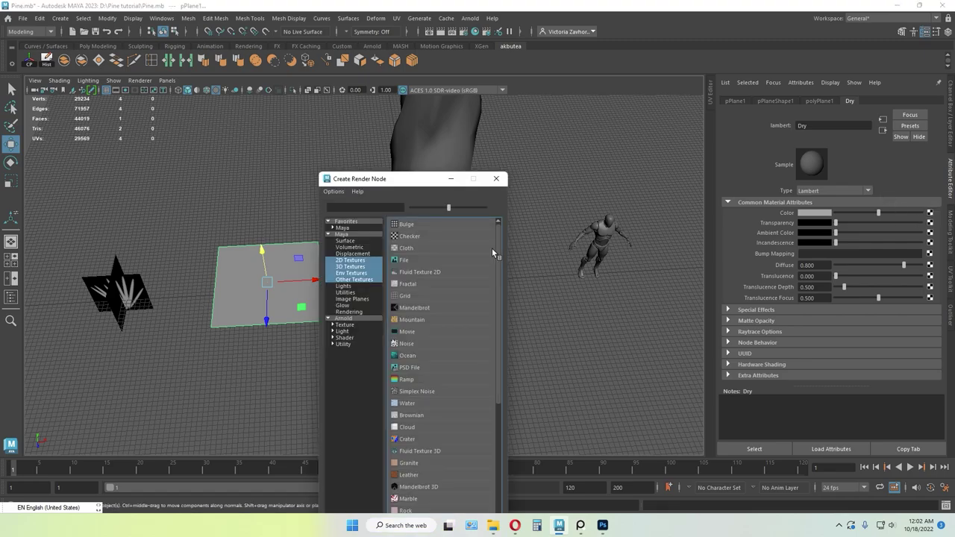
{"action": "left_click", "coordinate": [399, 263]}
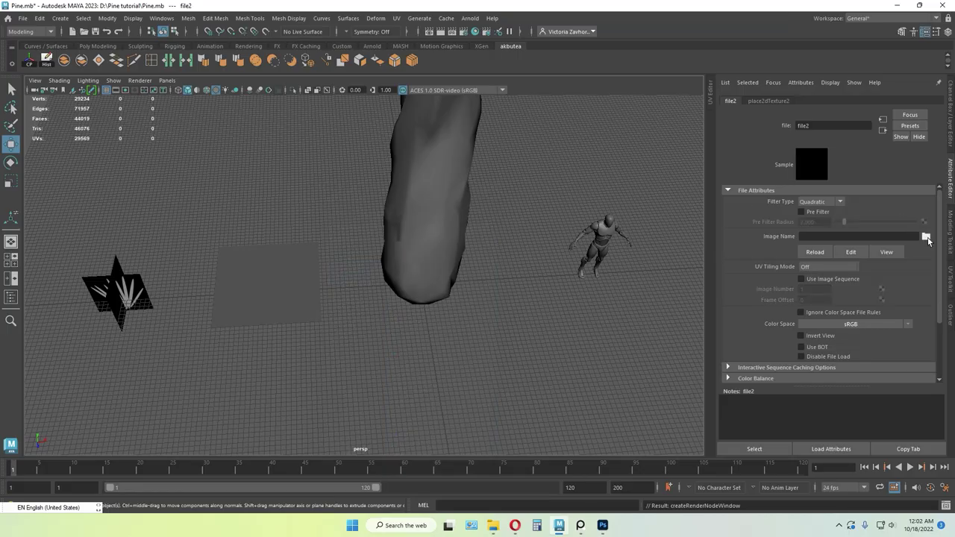
{"action": "left_click", "coordinate": [925, 236]}
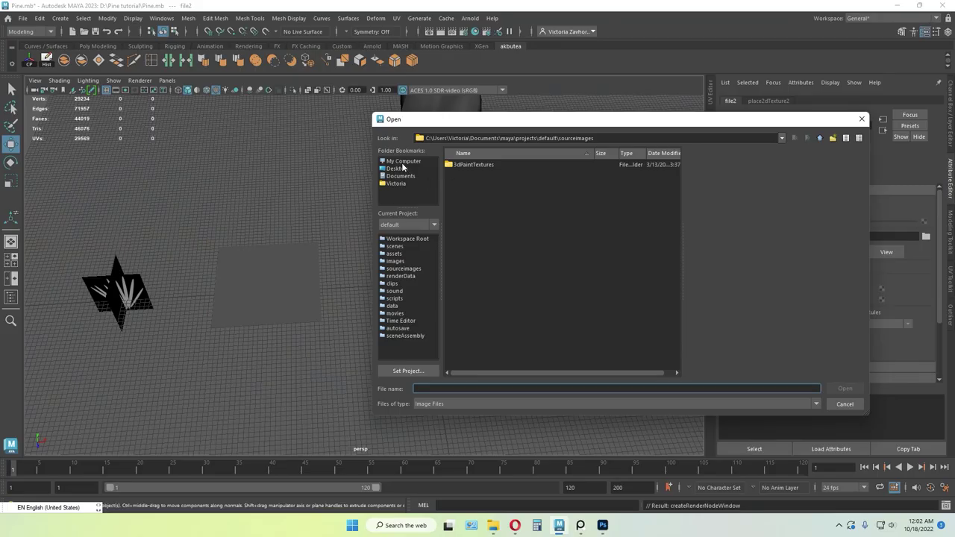
{"action": "left_click", "coordinate": [402, 162]}
{"action": "double_click", "coordinate": [479, 173]}
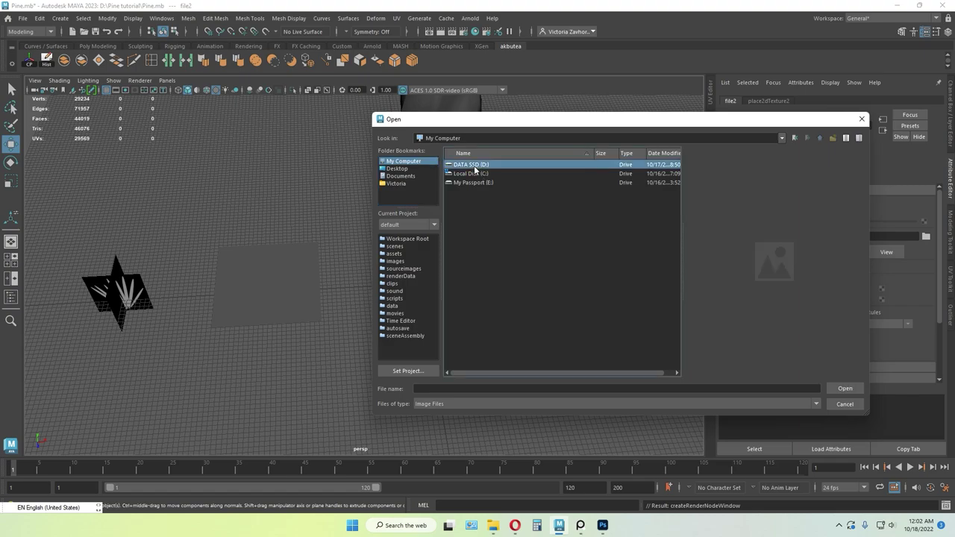
{"action": "double_click", "coordinate": [470, 272]}
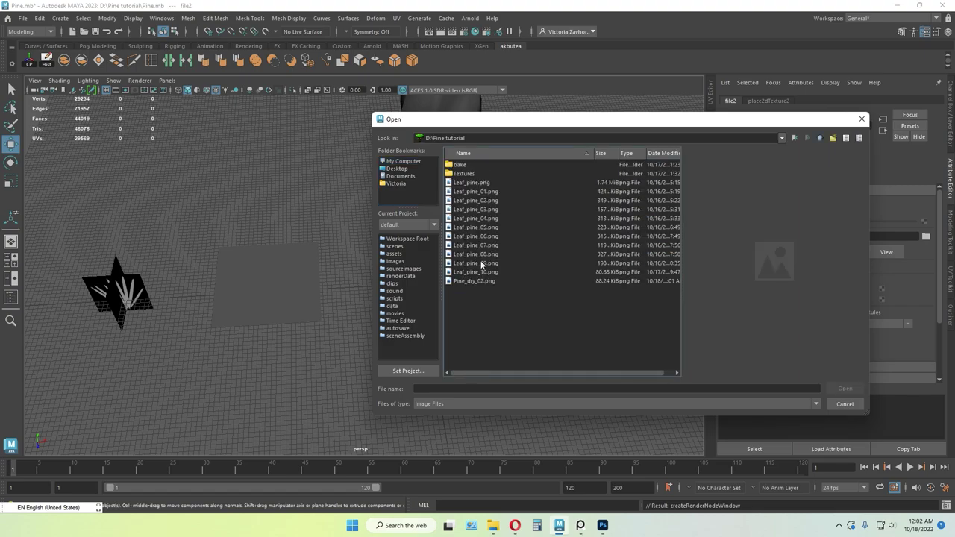
{"action": "left_click", "coordinate": [472, 281]}
{"action": "left_click", "coordinate": [844, 387]}
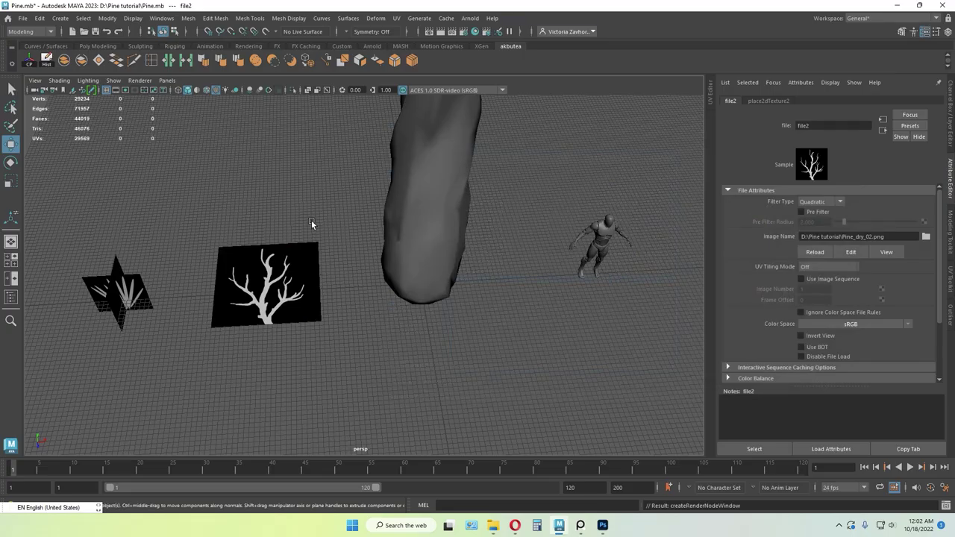
- Scale the branch-textured plane narrower across its width, keeping its height
{"action": "left_click", "coordinate": [300, 285]}
{"action": "left_click_drag", "start_coordinate": [300, 286], "coordinate": [332, 365], "text": "alt"}
{"action": "scroll", "coordinate": [328, 287], "scroll_direction": "up", "scroll_amount": 4}
{"action": "middle_click_drag", "start_coordinate": [333, 365], "coordinate": [371, 327], "text": "alt"}
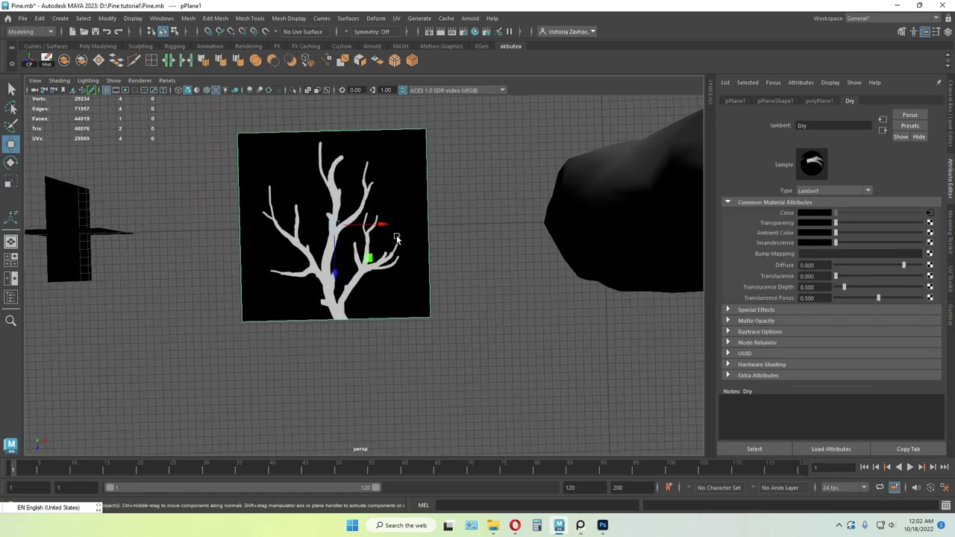
{"action": "key", "text": "r"}
{"action": "left_click_drag", "start_coordinate": [381, 228], "coordinate": [374, 232]}
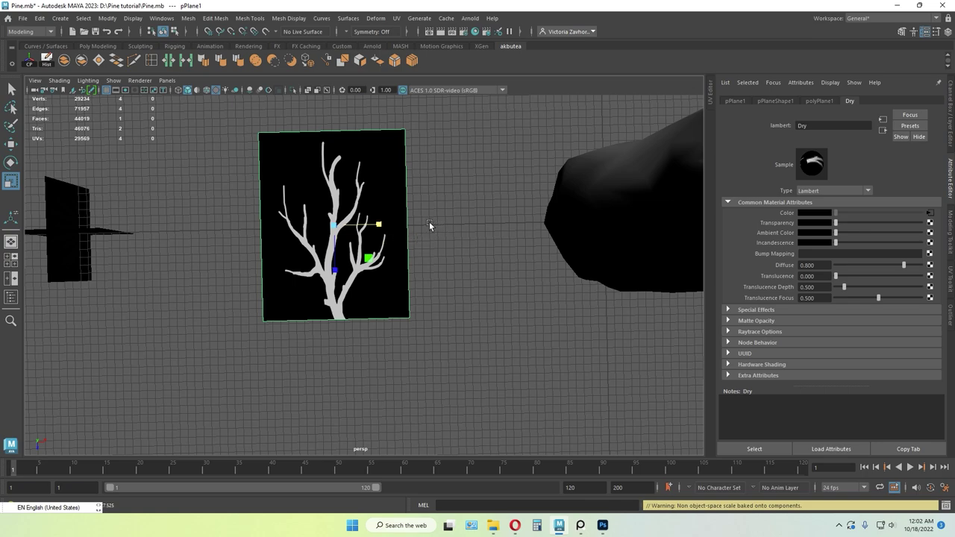
- Cut diagonally across the branch card's upper-right corner with the Multi-Cut tool, keeping clear of the twigs
{"action": "left_click_drag", "start_coordinate": [428, 221], "coordinate": [413, 202], "text": "alt"}
{"action": "left_click", "coordinate": [412, 202]}
{"action": "left_click", "coordinate": [374, 233]}
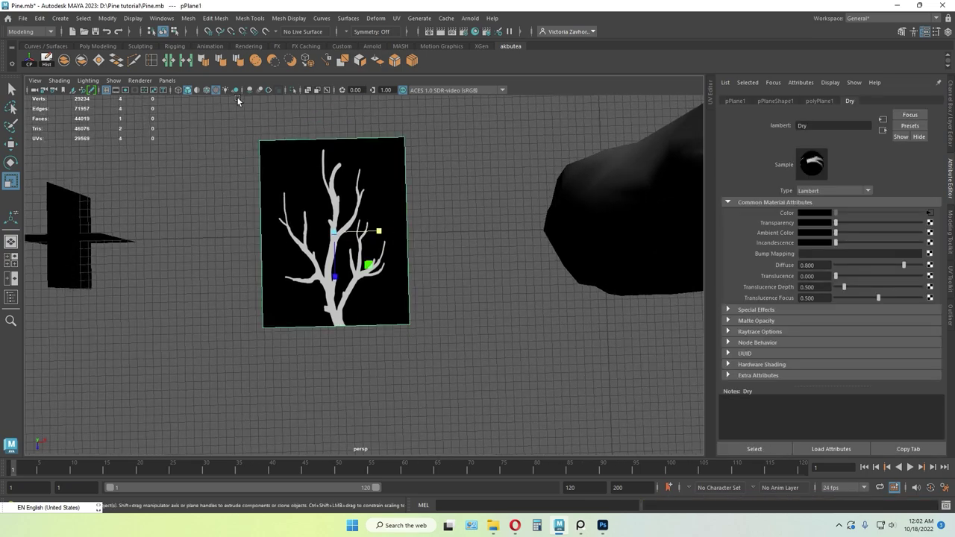
{"action": "left_click", "coordinate": [133, 60]}
{"action": "left_click", "coordinate": [188, 18]}
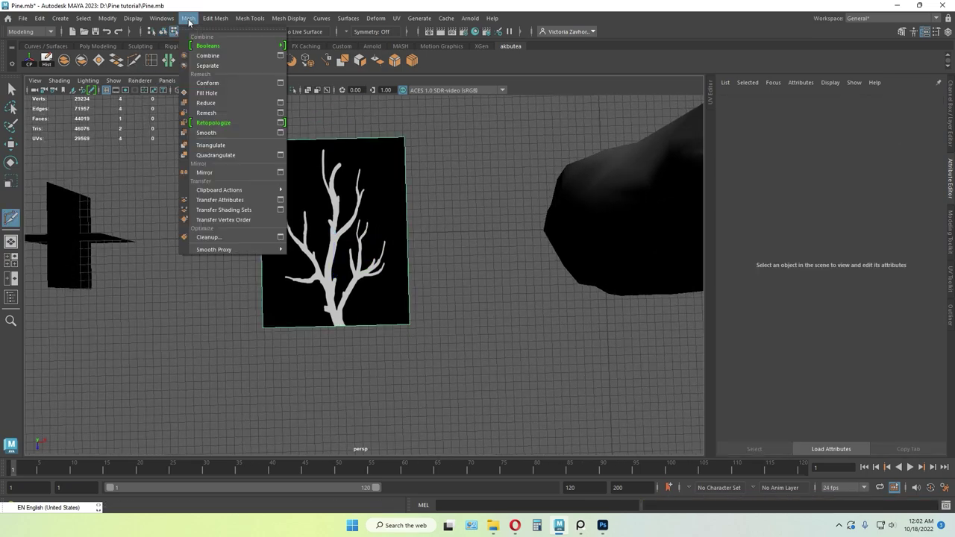
{"action": "left_click", "coordinate": [216, 18]}
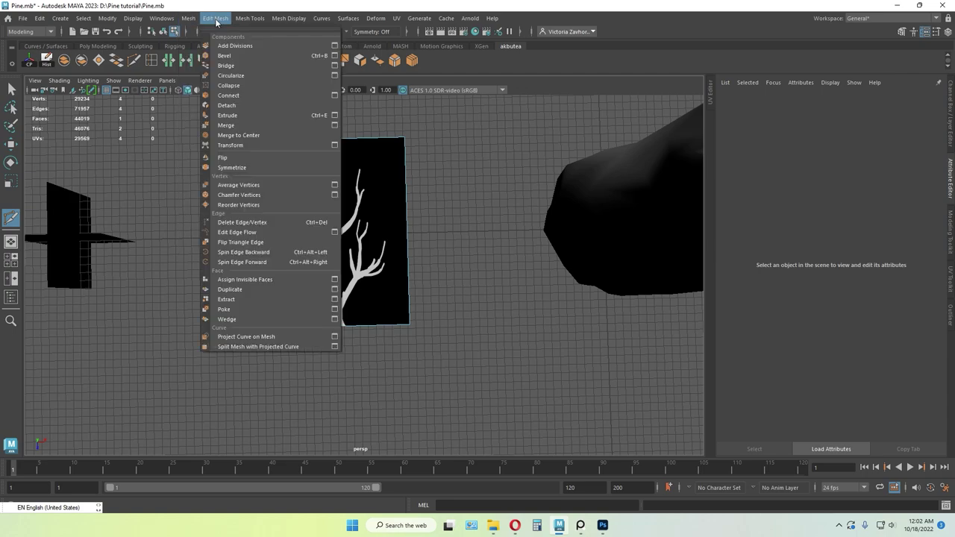
{"action": "left_click", "coordinate": [215, 19]}
{"action": "left_click", "coordinate": [250, 18]}
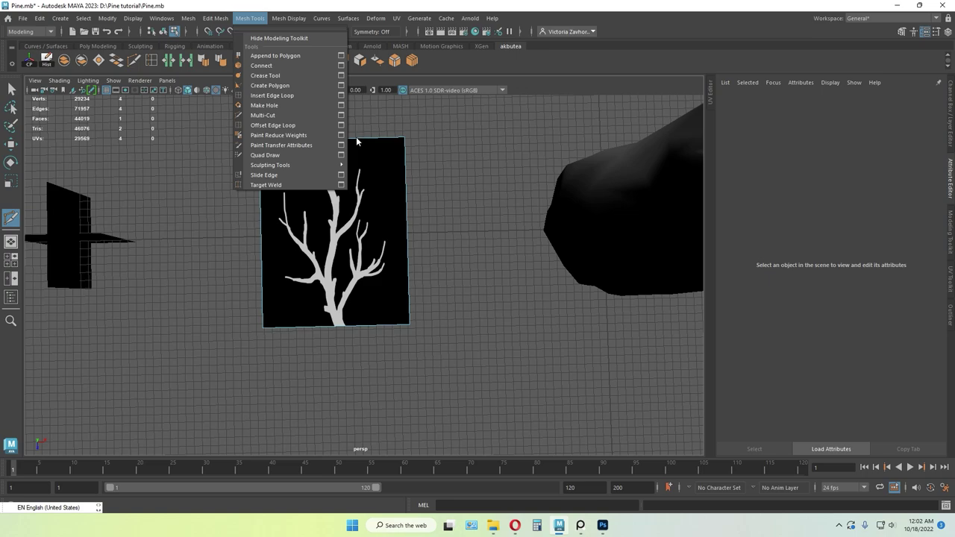
{"action": "left_click", "coordinate": [356, 137]}
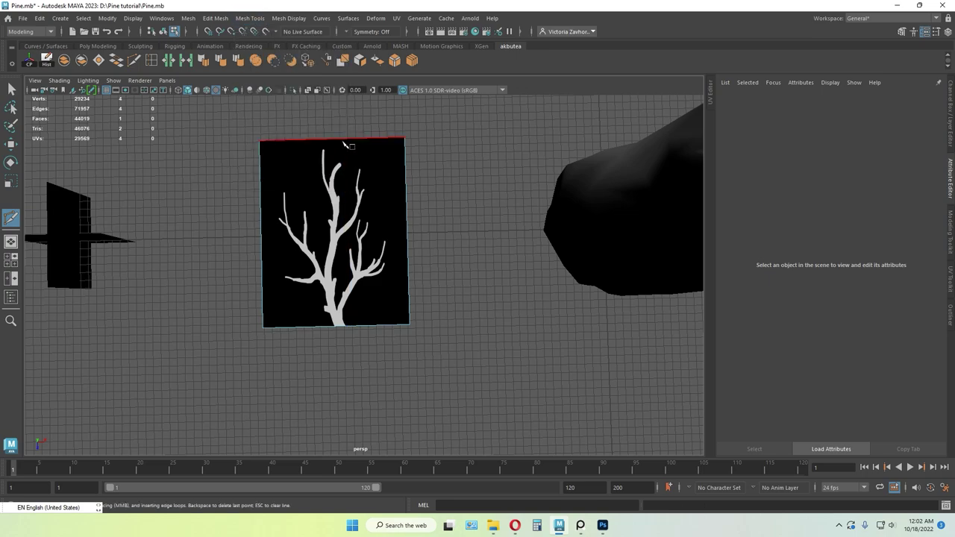
{"action": "left_click", "coordinate": [337, 140]}
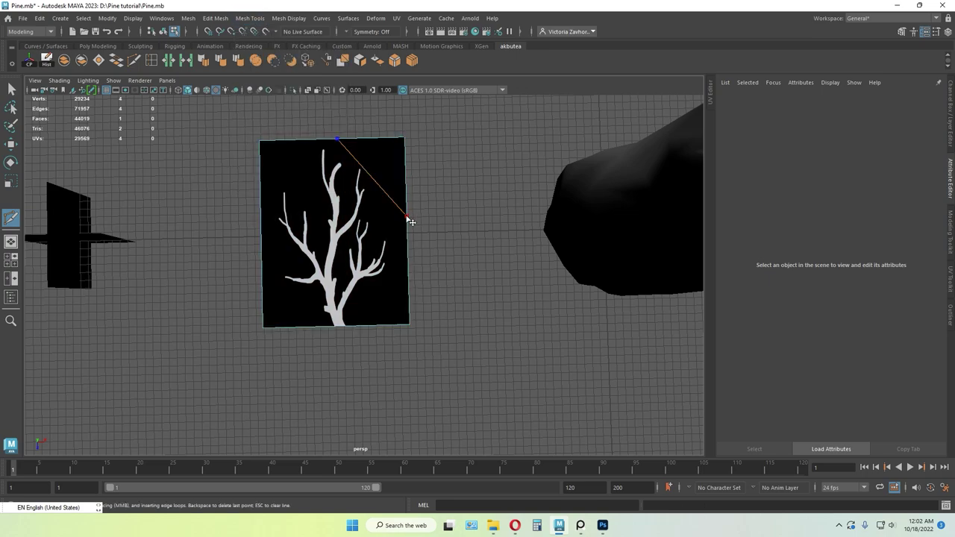
{"action": "left_click", "coordinate": [409, 220]}
{"action": "key", "text": "Return"}
- Cut off the card's lower-right corner diagonally and link both right-hand cuts with an edge running just outside the twigs
{"action": "left_click", "coordinate": [350, 326]}
{"action": "left_click", "coordinate": [407, 244]}
{"action": "key", "text": "Return"}
{"action": "left_click", "coordinate": [391, 268]}
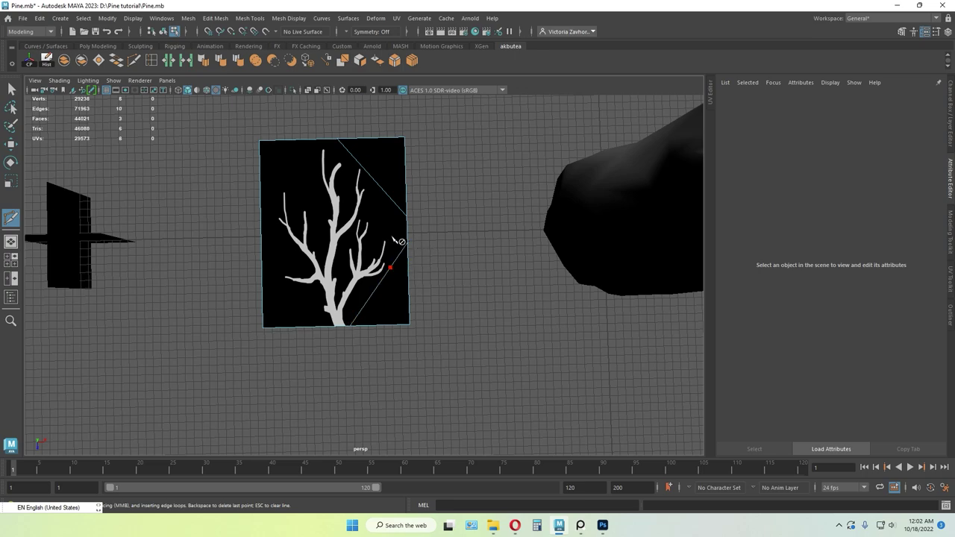
{"action": "left_click", "coordinate": [364, 169]}
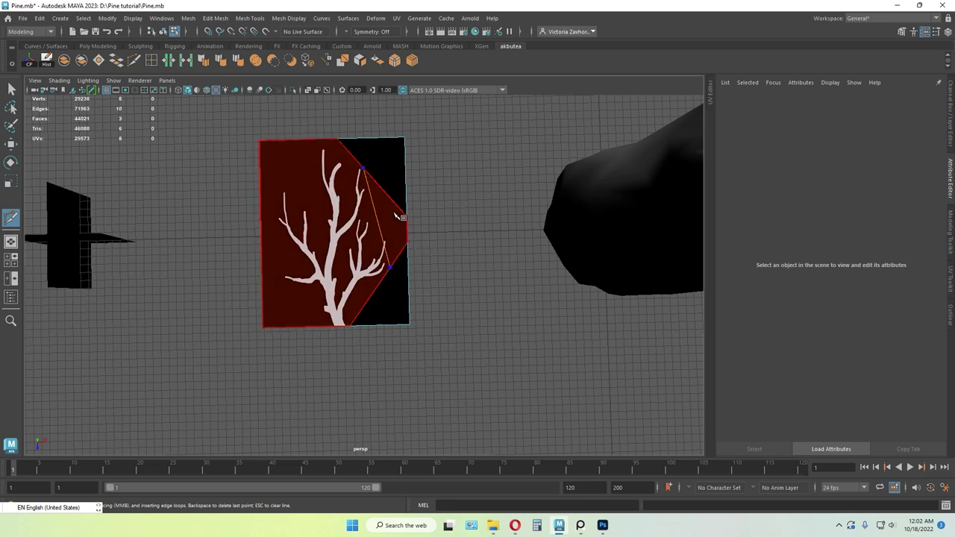
{"action": "key", "text": "ctrl+z"}
{"action": "left_click", "coordinate": [397, 260]}
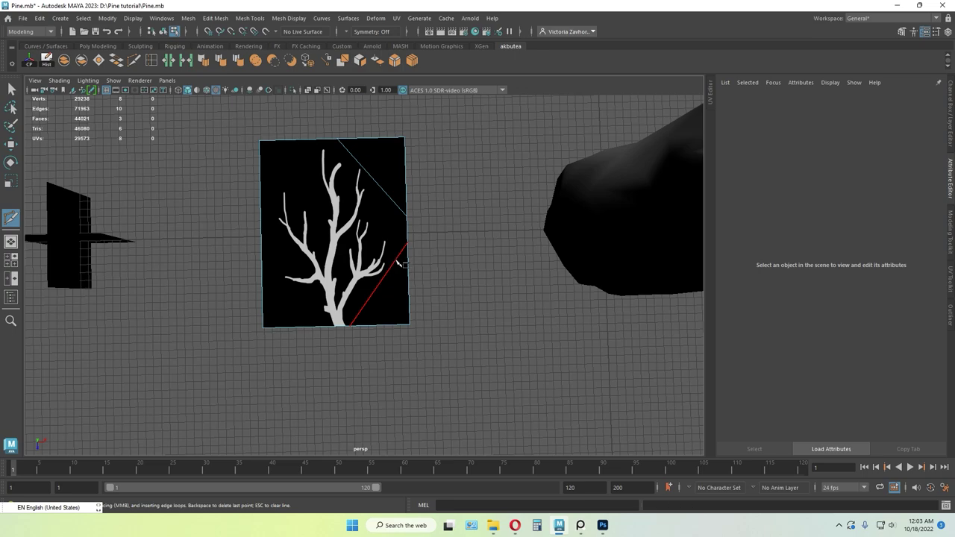
{"action": "left_click", "coordinate": [365, 170]}
{"action": "key", "text": "Return"}
- Cut diagonally across the card's lower-left corner and add an edge up to the top border, left of the twigs
{"action": "left_click", "coordinate": [331, 328]}
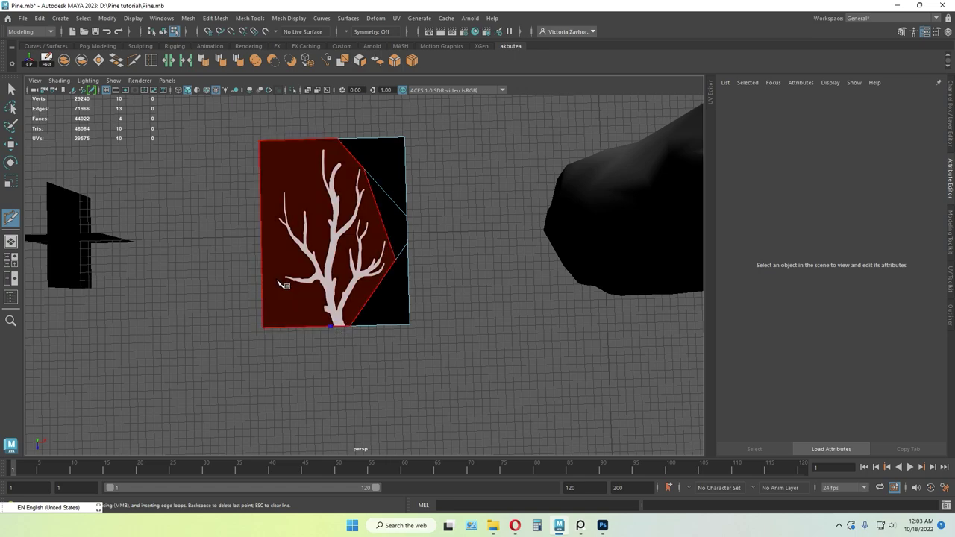
{"action": "left_click", "coordinate": [262, 248]}
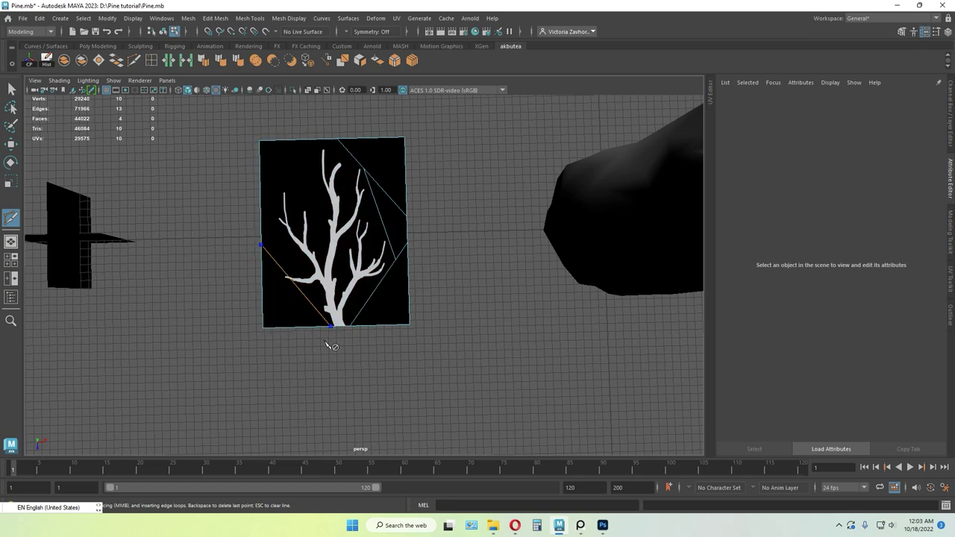
{"action": "key", "text": "ctrl+z"}
{"action": "key", "text": "BackSpace"}
{"action": "left_click", "coordinate": [331, 328]}
{"action": "left_click", "coordinate": [261, 254]}
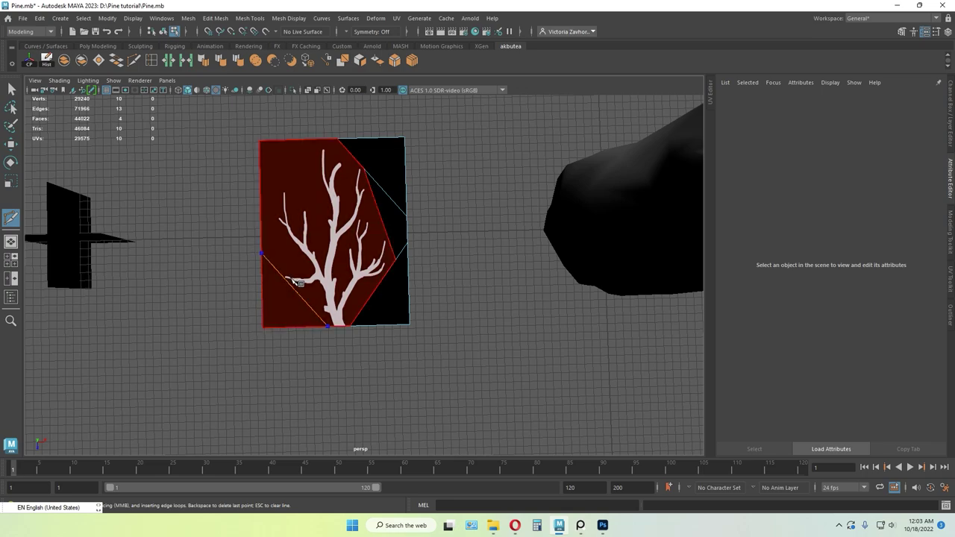
{"action": "key", "text": "Return"}
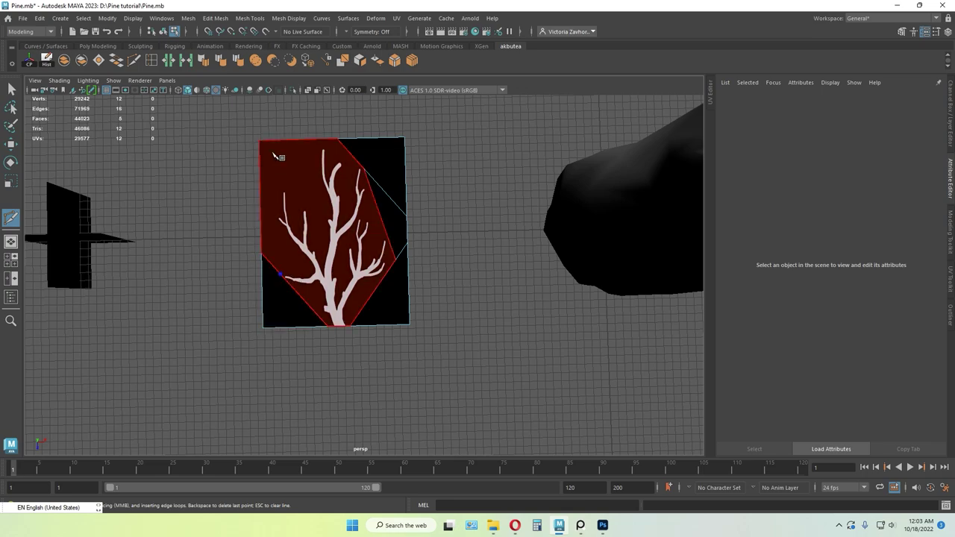
{"action": "left_click", "coordinate": [273, 141]}
{"action": "key", "text": "Return"}
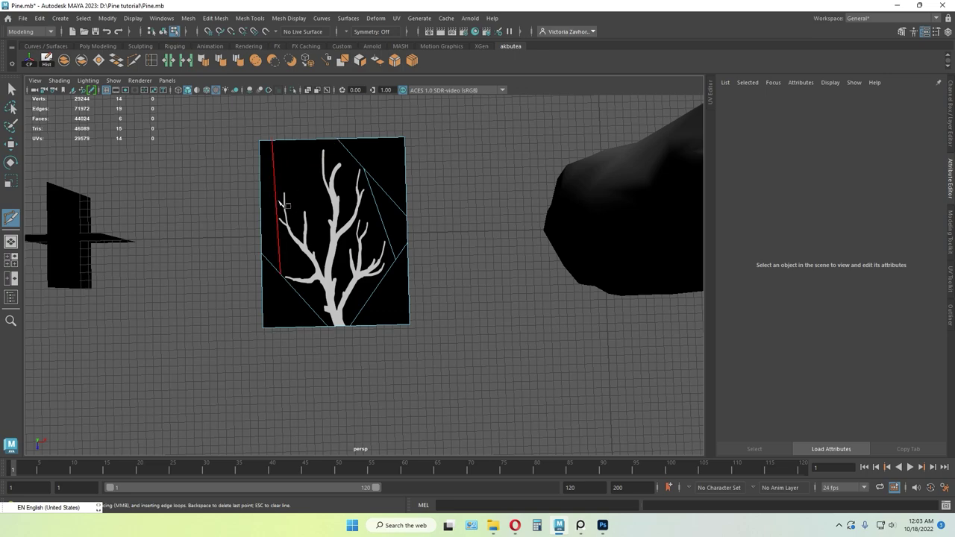
- Cut from the left-hand and right-hand edges up to a shared point above the branch tip, closing the outline
{"action": "left_click", "coordinate": [275, 195]}
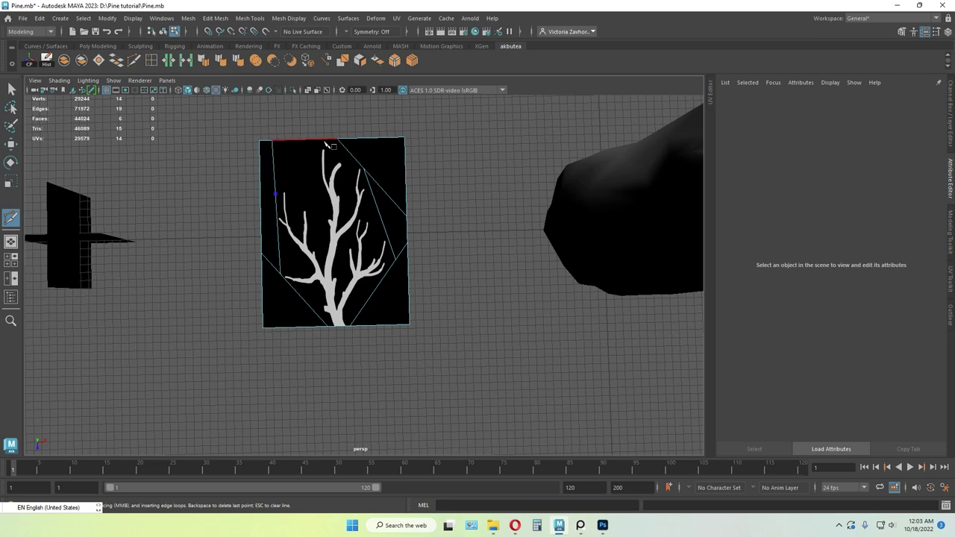
{"action": "left_click", "coordinate": [325, 141]}
{"action": "key", "text": "Return"}
{"action": "left_click", "coordinate": [363, 168]}
{"action": "left_click", "coordinate": [324, 141]}
{"action": "key", "text": "Return"}
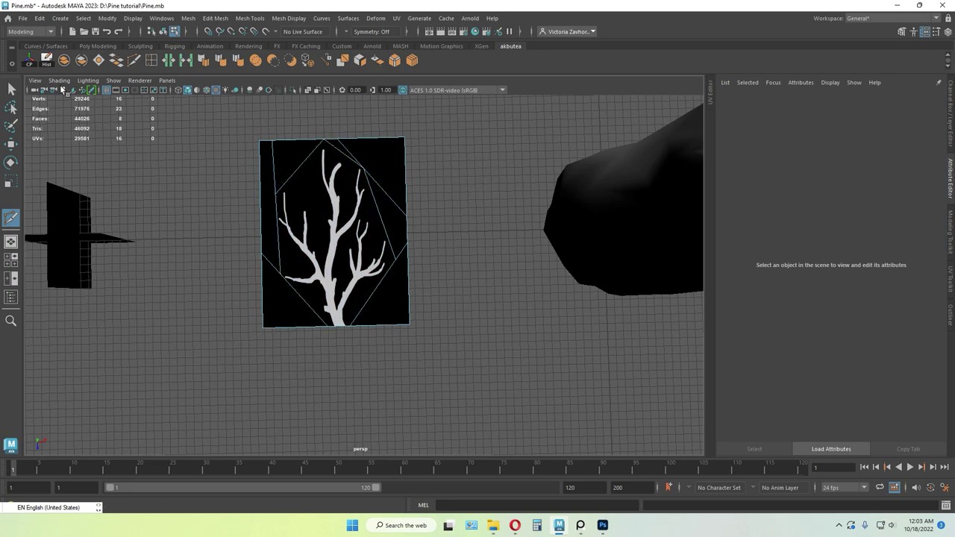
- Delete all faces outside the cut outline so only the polygon around the branch remains
{"action": "key", "text": "q"}
{"action": "key", "text": "Delete"}
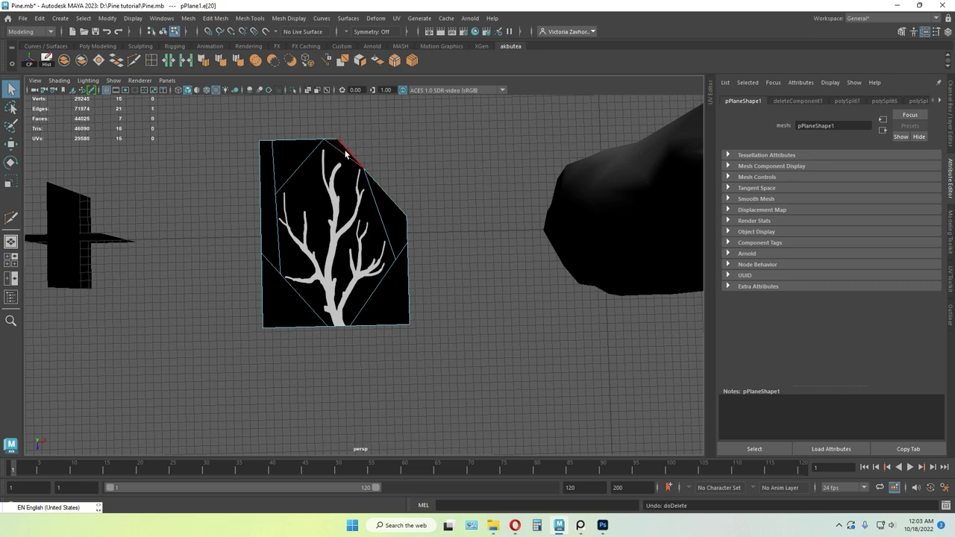
{"action": "left_click", "coordinate": [345, 151]}
{"action": "key", "text": "Delete"}
{"action": "left_click", "coordinate": [291, 152]}
{"action": "key", "text": "Delete"}
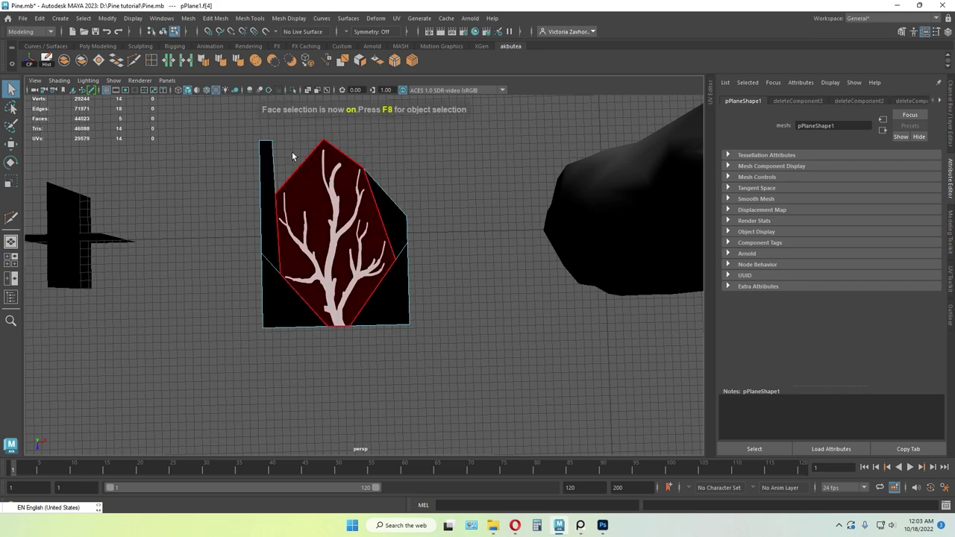
{"action": "left_click", "coordinate": [266, 165]}
{"action": "key", "text": "Delete"}
{"action": "left_click", "coordinate": [275, 301]}
{"action": "key", "text": "Delete"}
{"action": "left_click", "coordinate": [384, 298]}
{"action": "key", "text": "Delete"}
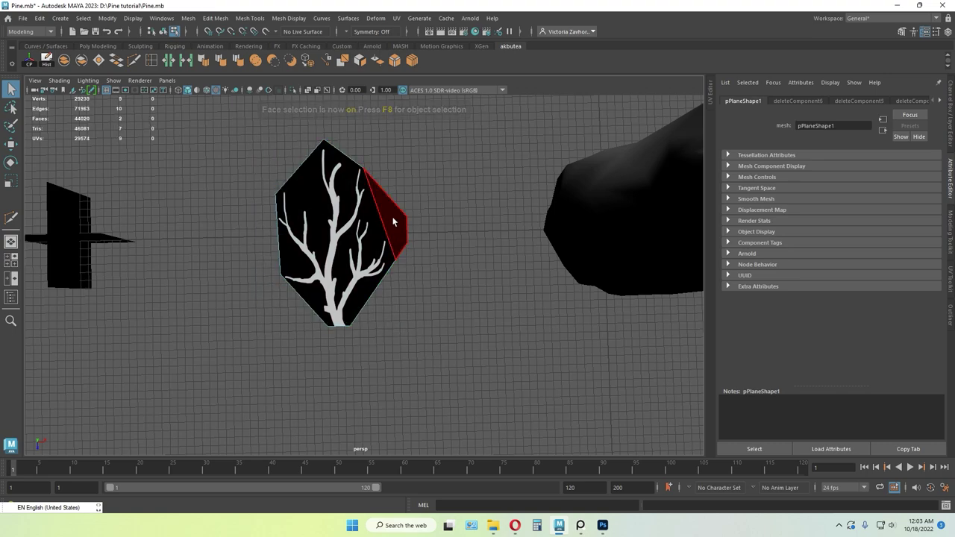
{"action": "left_click", "coordinate": [394, 200]}
{"action": "key", "text": "Delete"}
- Connect the opposite side vertices of the trimmed card with two edges across it and return to object selection
{"action": "key", "text": "F9"}
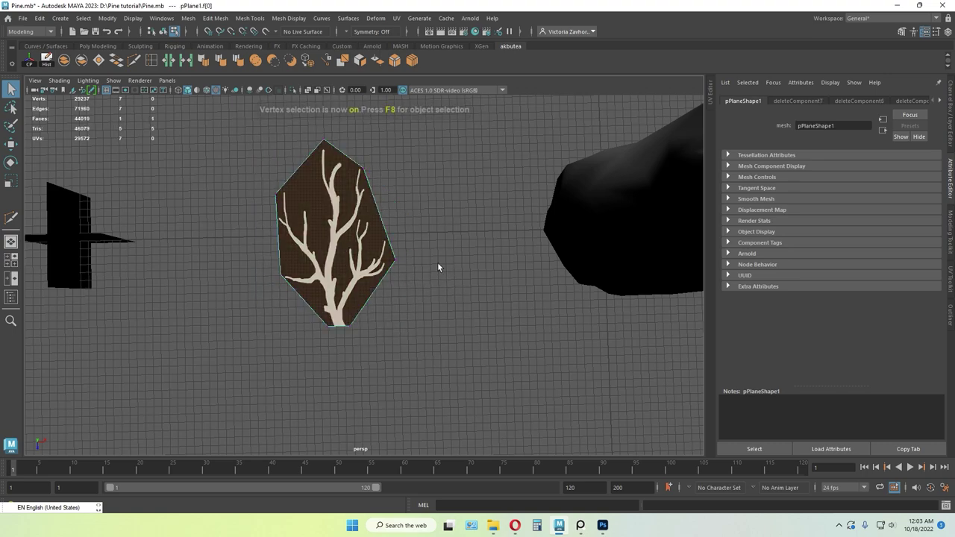
{"action": "left_click_drag", "start_coordinate": [426, 248], "coordinate": [260, 281]}
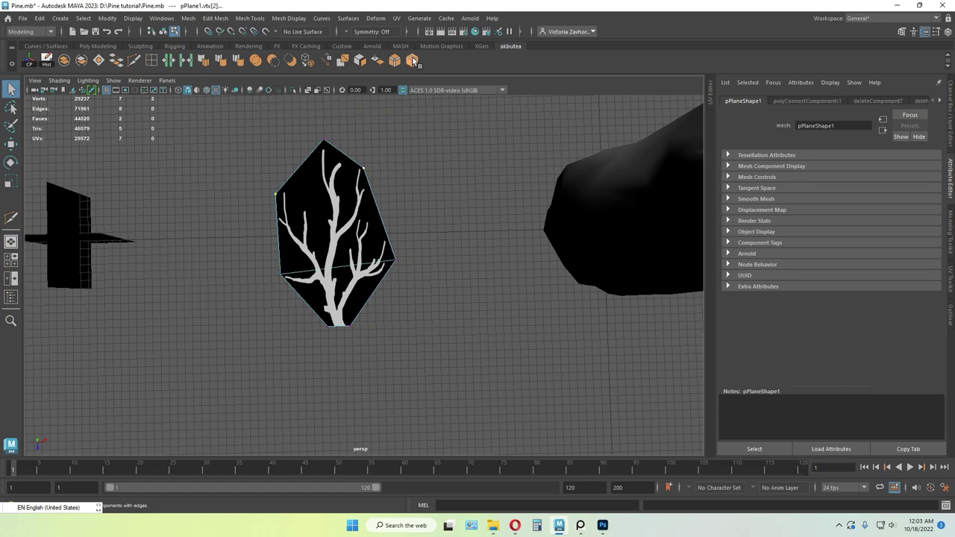
{"action": "key", "text": "F8"}
{"action": "left_click", "coordinate": [468, 222]}
{"action": "left_click", "coordinate": [352, 258]}
{"action": "scroll", "coordinate": [352, 257], "scroll_direction": "down", "scroll_amount": 6}
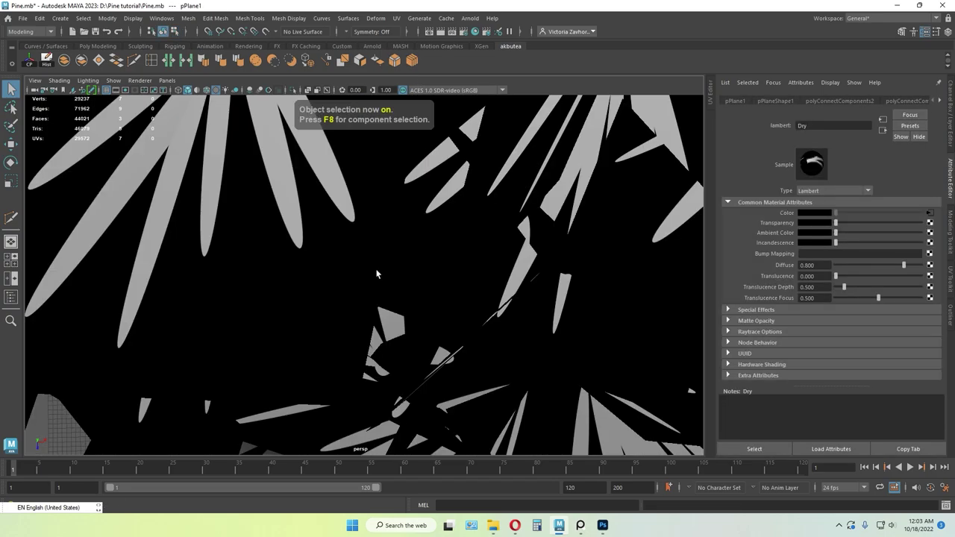
{"action": "left_click_drag", "start_coordinate": [354, 259], "coordinate": [352, 292], "text": "alt"}
{"action": "key", "text": "w"}
{"action": "key", "text": "ctrl+d"}
{"action": "left_click_drag", "start_coordinate": [179, 273], "coordinate": [200, 319]}
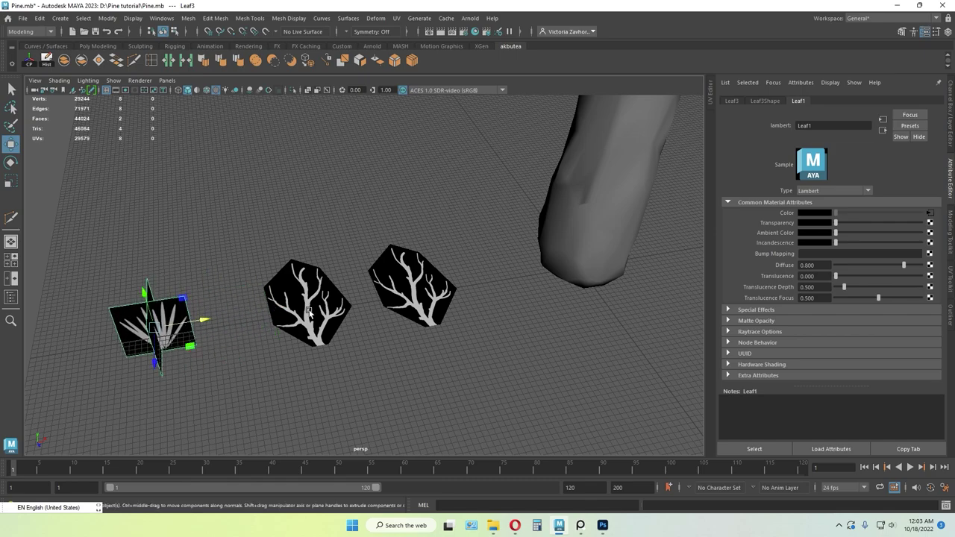
{"action": "left_click", "coordinate": [312, 307]}
{"action": "scroll", "coordinate": [355, 298], "scroll_direction": "up", "scroll_amount": 3}
{"action": "left_click_drag", "start_coordinate": [356, 298], "coordinate": [399, 272], "text": "alt"}
{"action": "middle_click_drag", "start_coordinate": [343, 328], "coordinate": [388, 264], "text": "alt"}
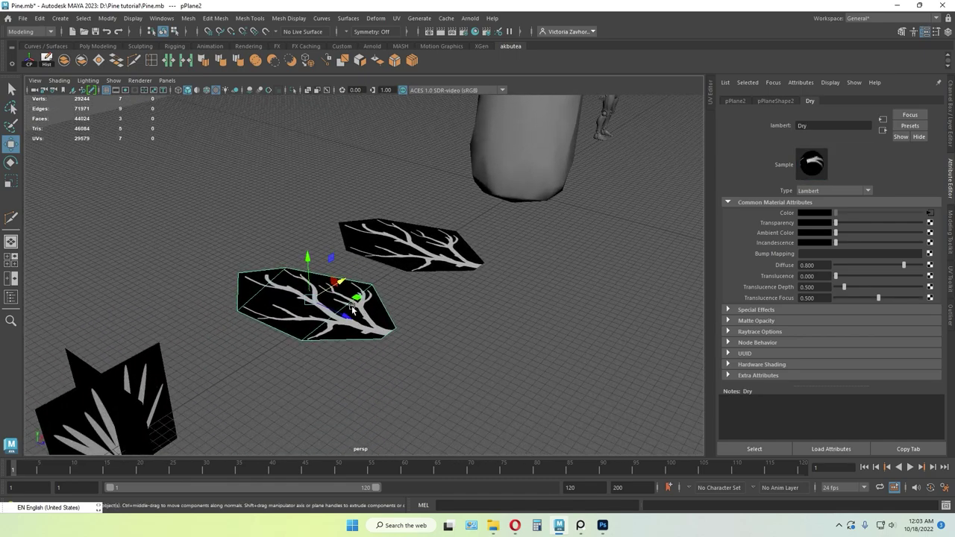
{"action": "key", "text": "Delete"}
- Move the dry-branch card next to the needle card, away from the trunk
{"action": "scroll", "coordinate": [481, 264], "scroll_direction": "down", "scroll_amount": 4}
{"action": "left_click", "coordinate": [414, 274]}
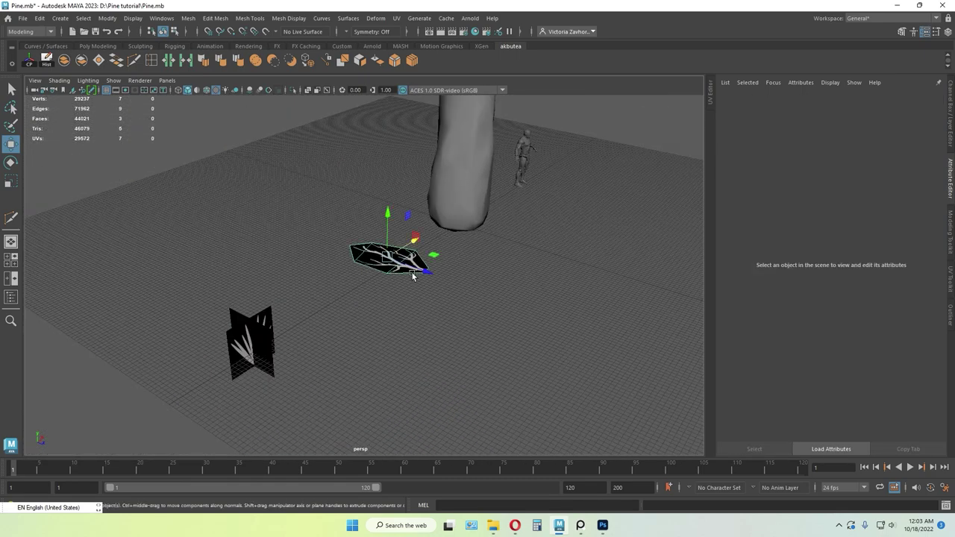
{"action": "left_click_drag", "start_coordinate": [415, 276], "coordinate": [336, 297], "text": "alt"}
{"action": "left_click_drag", "start_coordinate": [413, 256], "coordinate": [406, 289], "text": "alt"}
{"action": "scroll", "coordinate": [350, 288], "scroll_direction": "down", "scroll_amount": 3}
- Duplicate the dry-branch card, raise the copy to the left side of the lower trunk and tilt it
{"action": "key", "text": "ctrl+d"}
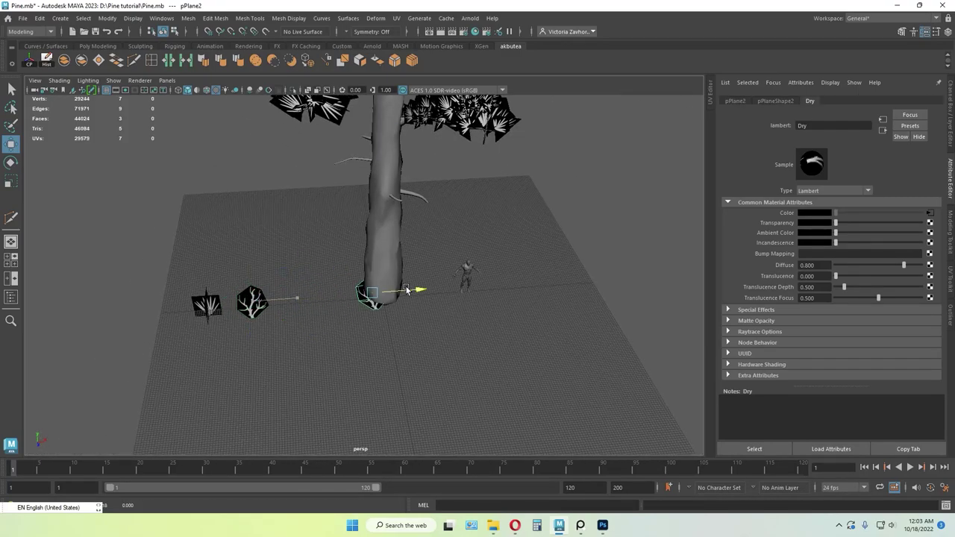
{"action": "left_click_drag", "start_coordinate": [461, 206], "coordinate": [410, 231], "text": "alt"}
{"action": "key", "text": "e"}
{"action": "left_click_drag", "start_coordinate": [322, 221], "coordinate": [322, 226]}
{"action": "key", "text": "w"}
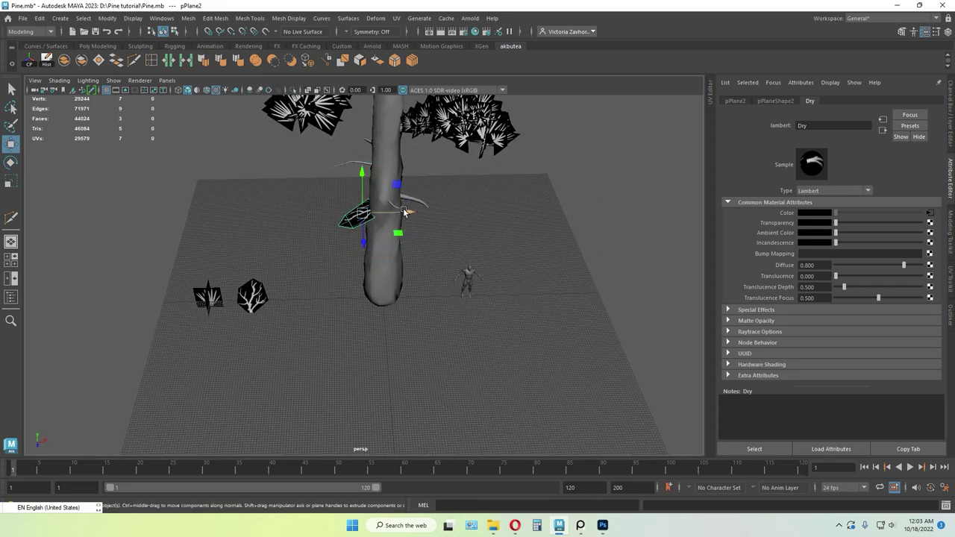
- Fit the tilted dry-branch copy against the trunk and scale it down slightly
{"action": "left_click_drag", "start_coordinate": [405, 215], "coordinate": [420, 183]}
{"action": "left_click", "coordinate": [420, 229]}
{"action": "left_click", "coordinate": [362, 205]}
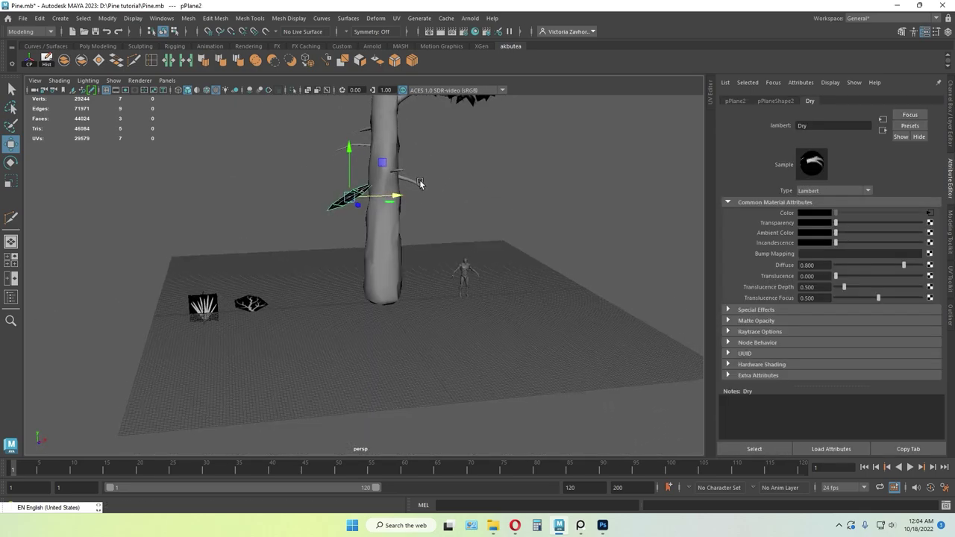
{"action": "key", "text": "r"}
{"action": "left_click_drag", "start_coordinate": [350, 198], "coordinate": [389, 208]}
{"action": "key", "text": "w"}
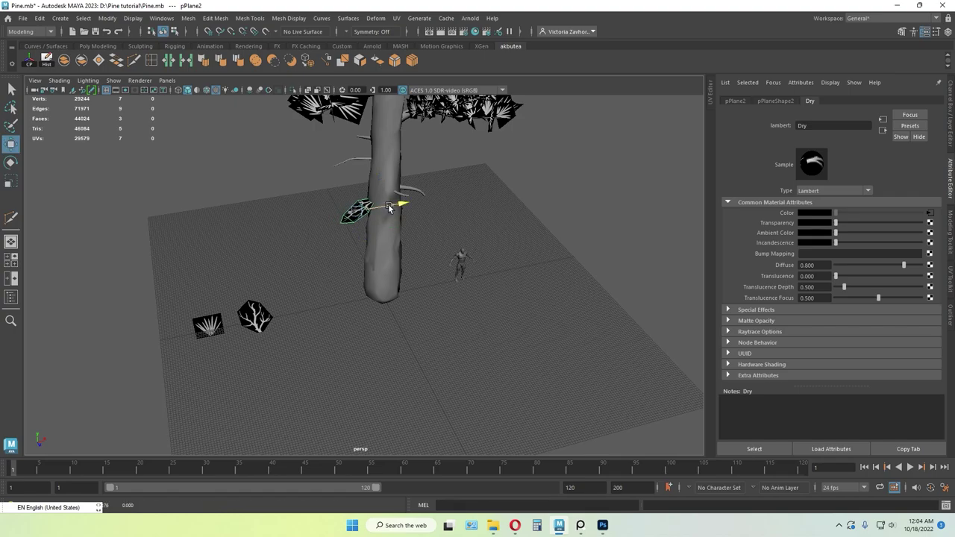
- Duplicate the trunk's dry-branch card just above it, then rotate and resize the copy so it differs from the first
{"action": "left_click_drag", "start_coordinate": [368, 163], "coordinate": [368, 162]}
{"action": "key", "text": "e"}
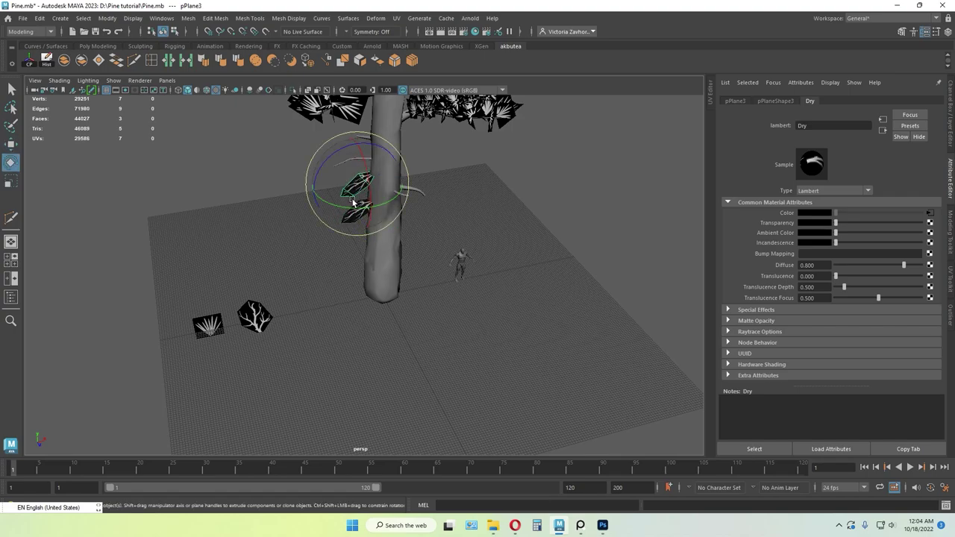
{"action": "key", "text": "r"}
{"action": "left_click_drag", "start_coordinate": [353, 202], "coordinate": [353, 179]}
{"action": "key", "text": "w"}
{"action": "key", "text": "e"}
{"action": "key", "text": "w"}
{"action": "key", "text": "e"}
{"action": "left_click_drag", "start_coordinate": [432, 205], "coordinate": [337, 172], "text": "alt"}
{"action": "key", "text": "r"}
{"action": "key", "text": "w"}
- Adjust the lower dry-branch card's size and position so its base meets the trunk
{"action": "left_click", "coordinate": [412, 200]}
{"action": "left_click_drag", "start_coordinate": [398, 198], "coordinate": [416, 210], "text": "alt"}
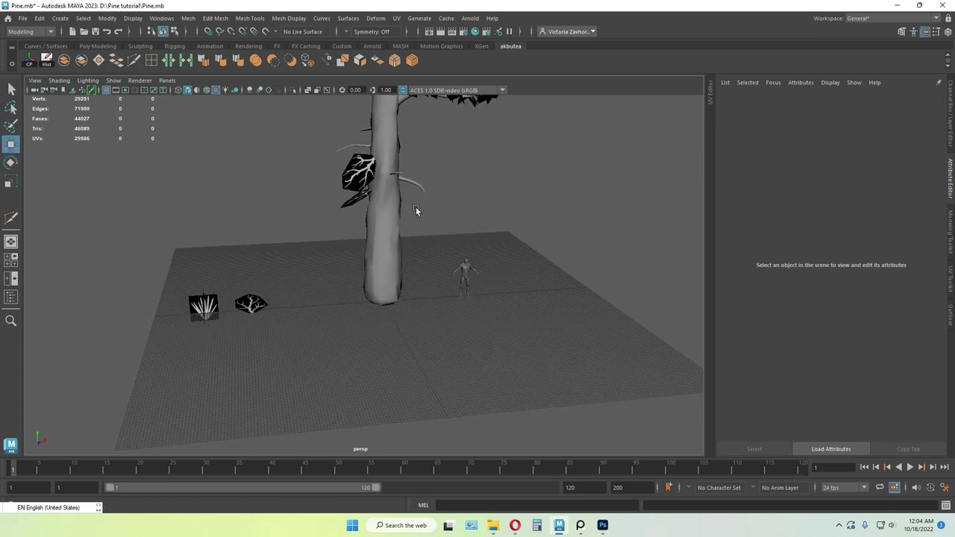
{"action": "key", "text": "r"}
{"action": "key", "text": "w"}
{"action": "left_click_drag", "start_coordinate": [359, 200], "coordinate": [361, 200]}
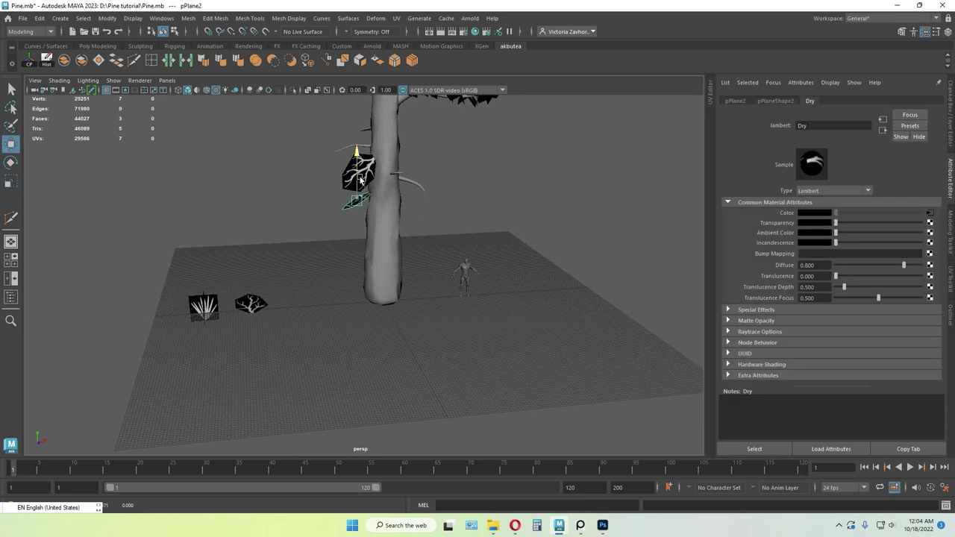
- Duplicate the upper dry-branch card, shift the copy across the trunk and rotate it around the vertical axis
{"action": "left_click", "coordinate": [422, 187]}
{"action": "mouse_move", "coordinate": [422, 183]}
{"action": "left_mouse_down", "text": "alt"}
{"action": "mouse_move", "coordinate": [408, 165]}
{"action": "mouse_move", "coordinate": [425, 191]}
{"action": "left_mouse_up", "text": "alt"}
{"action": "left_click", "coordinate": [358, 173]}
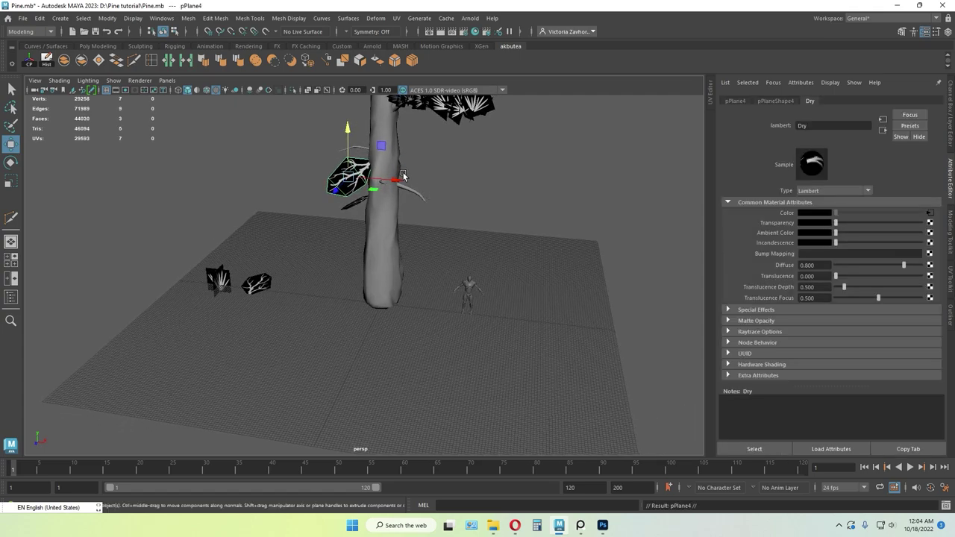
{"action": "key", "text": "e"}
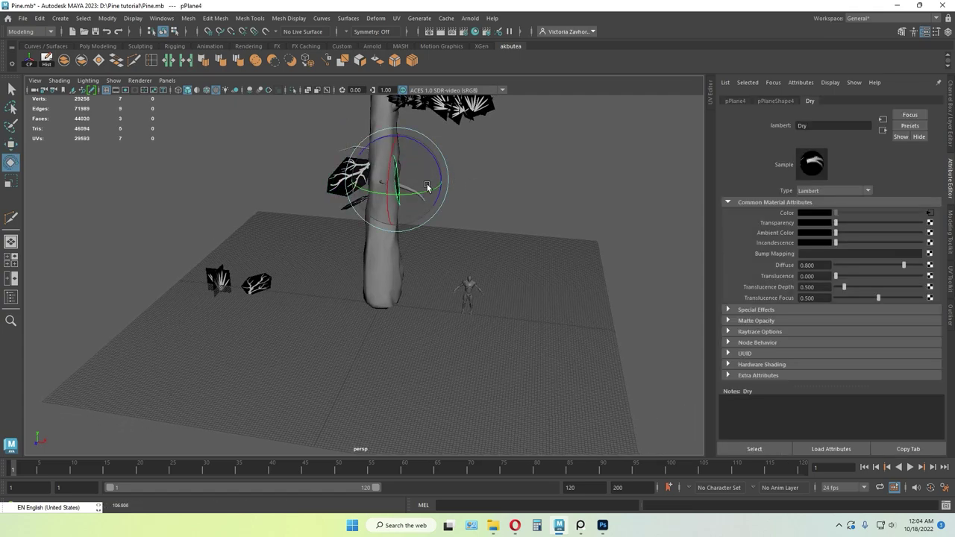
{"action": "mouse_move", "coordinate": [427, 187]}
{"action": "left_mouse_down"}
{"action": "mouse_move", "coordinate": [398, 192]}
{"action": "mouse_move", "coordinate": [437, 166]}
{"action": "mouse_move", "coordinate": [399, 177]}
{"action": "mouse_move", "coordinate": [412, 188]}
{"action": "left_mouse_up"}
- Raise the duplicated dry-branch card to the middle of the trunk and rotate it to a new angle
{"action": "left_click_drag", "start_coordinate": [412, 189], "coordinate": [413, 220], "text": "alt"}
{"action": "scroll", "coordinate": [413, 220], "scroll_direction": "down", "scroll_amount": 3}
{"action": "middle_click_drag", "start_coordinate": [413, 219], "coordinate": [426, 303], "text": "alt"}
{"action": "key", "text": "w"}
{"action": "left_click_drag", "start_coordinate": [370, 262], "coordinate": [336, 204]}
{"action": "key", "text": "e"}
{"action": "left_click_drag", "start_coordinate": [339, 205], "coordinate": [405, 232], "text": "alt"}
{"action": "key", "text": "w"}
{"action": "key", "text": "e"}
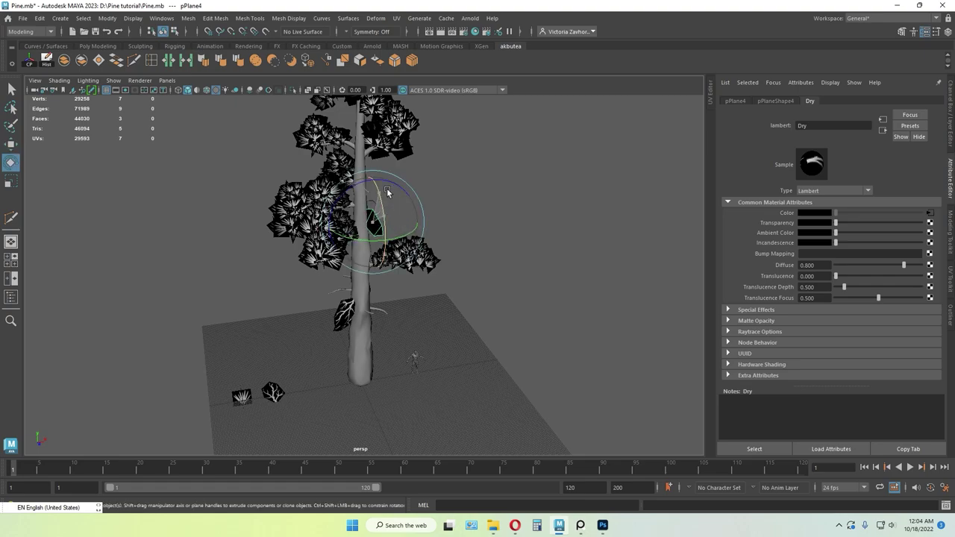
- Shift the mid-trunk dry-branch card sideways so its base sits against the trunk
{"action": "left_click_drag", "start_coordinate": [397, 197], "coordinate": [352, 207], "text": "alt"}
{"action": "scroll", "coordinate": [352, 207], "scroll_direction": "up", "scroll_amount": 4}
{"action": "key", "text": "w"}
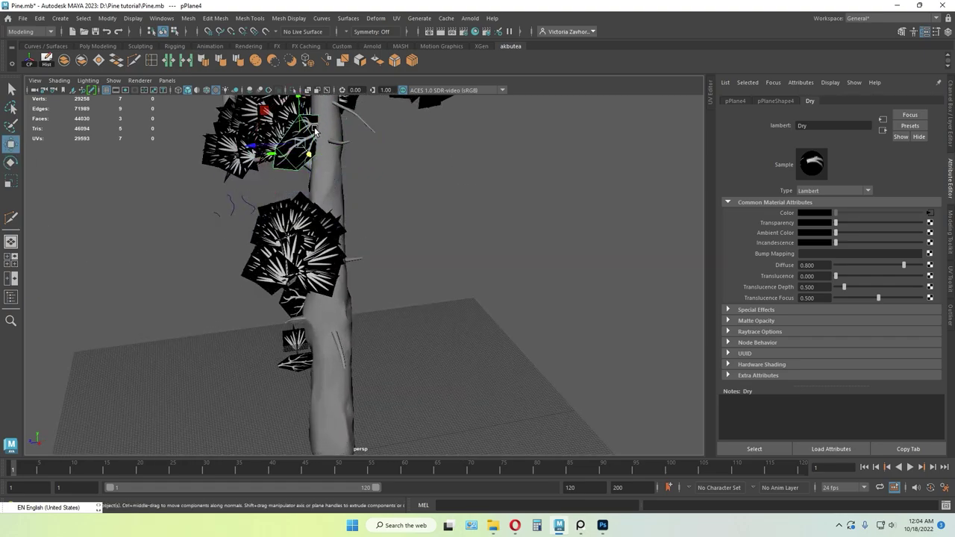
{"action": "left_click_drag", "start_coordinate": [258, 146], "coordinate": [250, 147]}
{"action": "key", "text": "e"}
{"action": "left_click", "coordinate": [429, 227]}
{"action": "scroll", "coordinate": [436, 231], "scroll_direction": "down", "scroll_amount": 4}
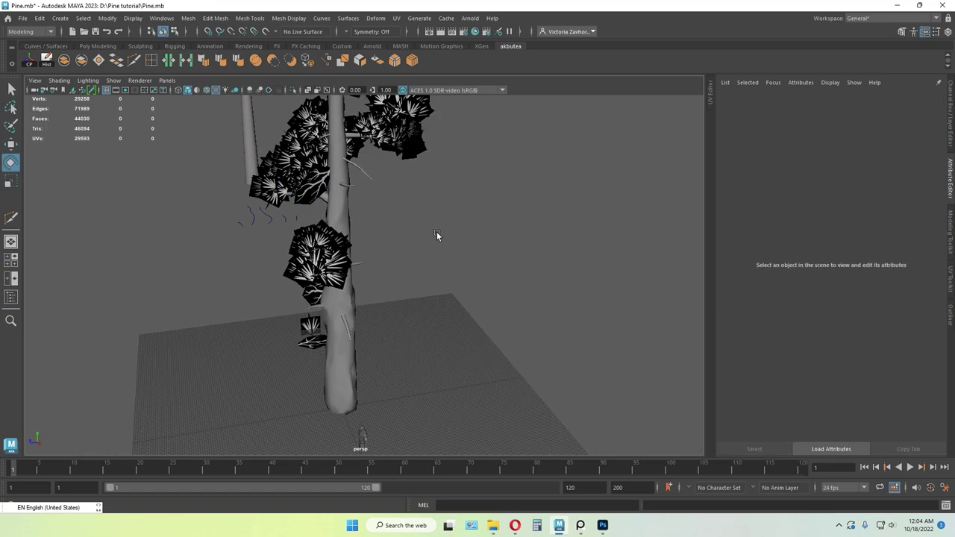
- Duplicate the mid-trunk dry-branch card, raise the copy higher up the trunk, then rotate and resize it
{"action": "left_click_drag", "start_coordinate": [436, 231], "coordinate": [458, 196], "text": "alt"}
{"action": "left_click", "coordinate": [376, 197]}
{"action": "scroll", "coordinate": [438, 257], "scroll_direction": "down", "scroll_amount": 2}
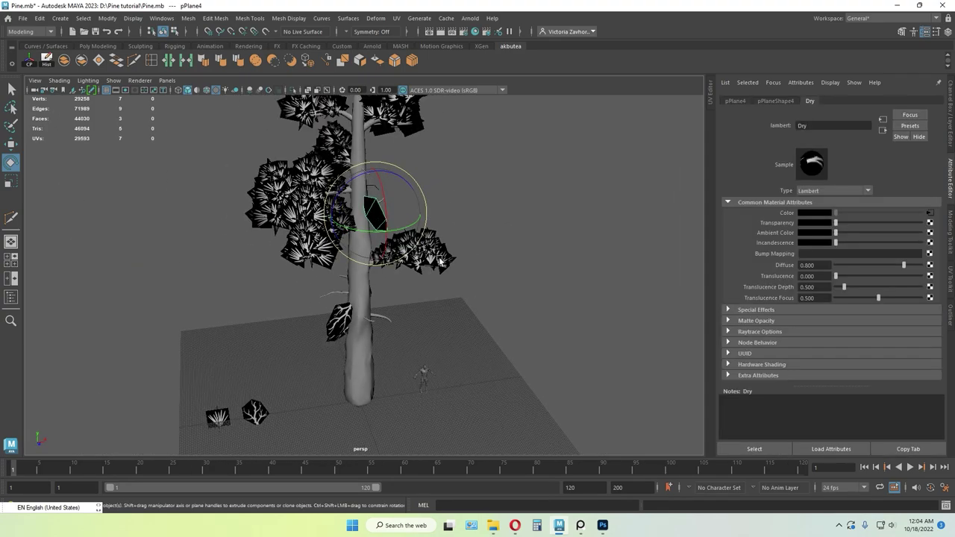
{"action": "key", "text": "w"}
{"action": "left_click", "coordinate": [390, 178]}
{"action": "left_click", "coordinate": [374, 211]}
{"action": "key", "text": "ctrl+d"}
{"action": "left_click_drag", "start_coordinate": [375, 179], "coordinate": [326, 158]}
{"action": "key", "text": "e"}
{"action": "key", "text": "r"}
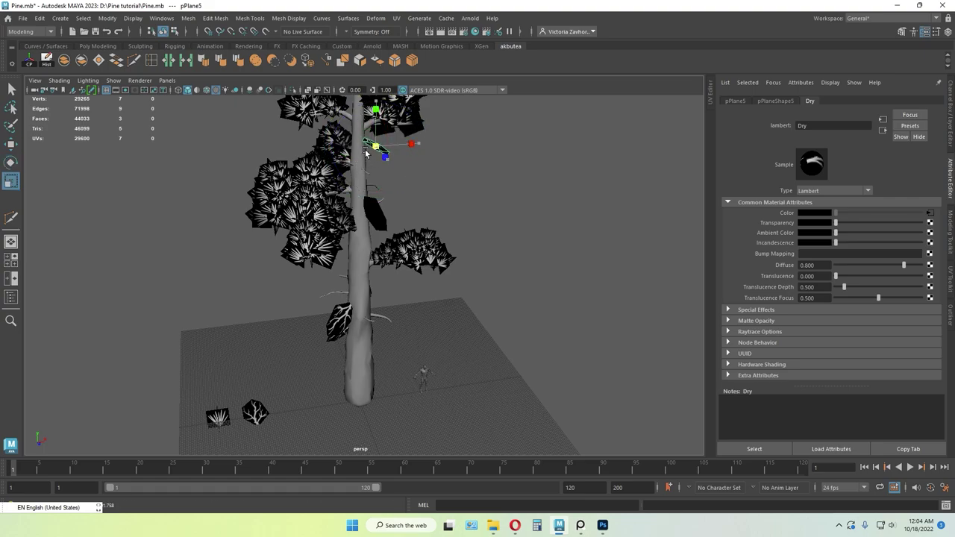
- Tilt the raised dry-branch copy and move it inward until its base touches the trunk
{"action": "left_click_drag", "start_coordinate": [407, 154], "coordinate": [383, 199], "text": "alt"}
{"action": "scroll", "coordinate": [384, 198], "scroll_direction": "up", "scroll_amount": 3}
{"action": "middle_click_drag", "start_coordinate": [383, 152], "coordinate": [385, 201], "text": "alt"}
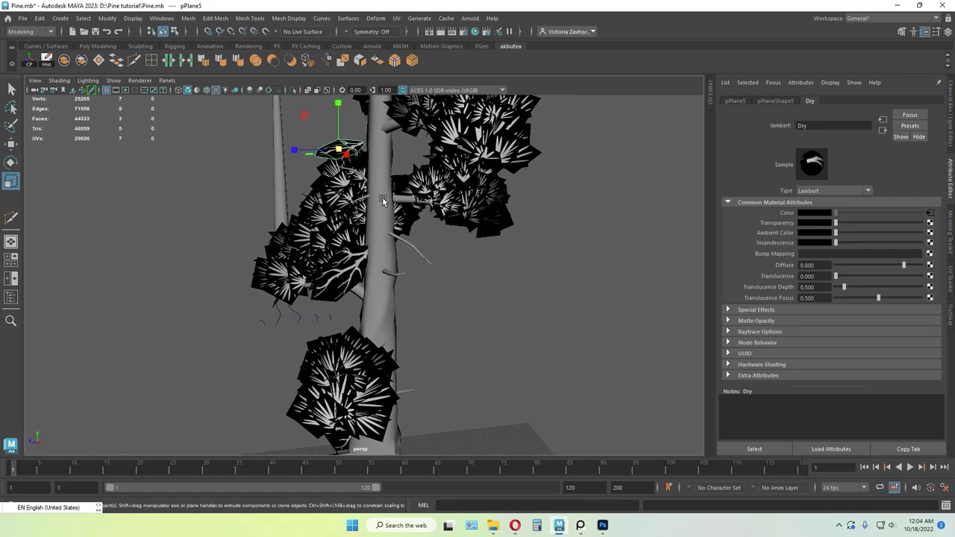
{"action": "key", "text": "w"}
{"action": "key", "text": "e"}
{"action": "left_click_drag", "start_coordinate": [338, 120], "coordinate": [328, 159]}
{"action": "key", "text": "w"}
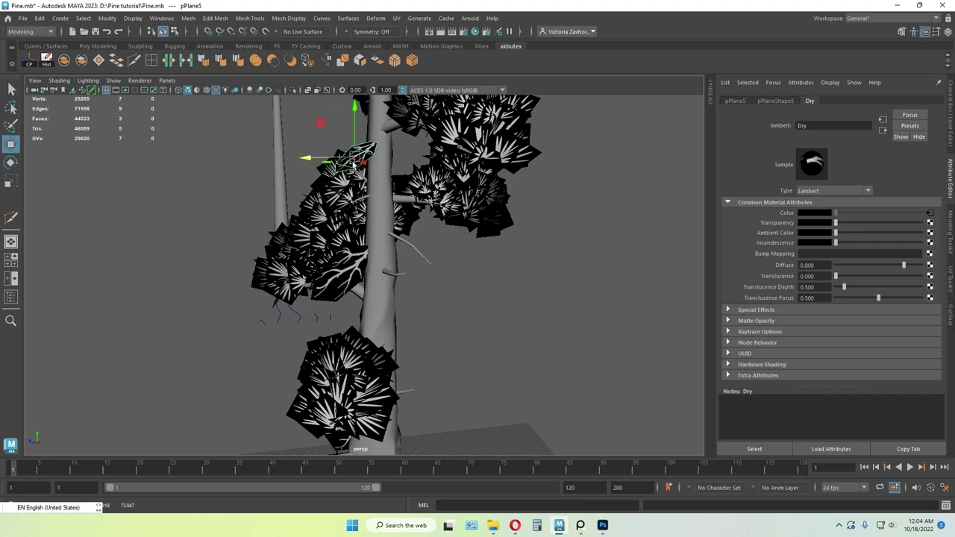
{"action": "left_click", "coordinate": [463, 275]}
- Duplicate the larger dry-branch card on the lower trunk, shift the copy to the opposite side and rotate it around the vertical axis
{"action": "left_click_drag", "start_coordinate": [463, 274], "coordinate": [410, 223], "text": "alt"}
{"action": "scroll", "coordinate": [426, 321], "scroll_direction": "down", "scroll_amount": 3}
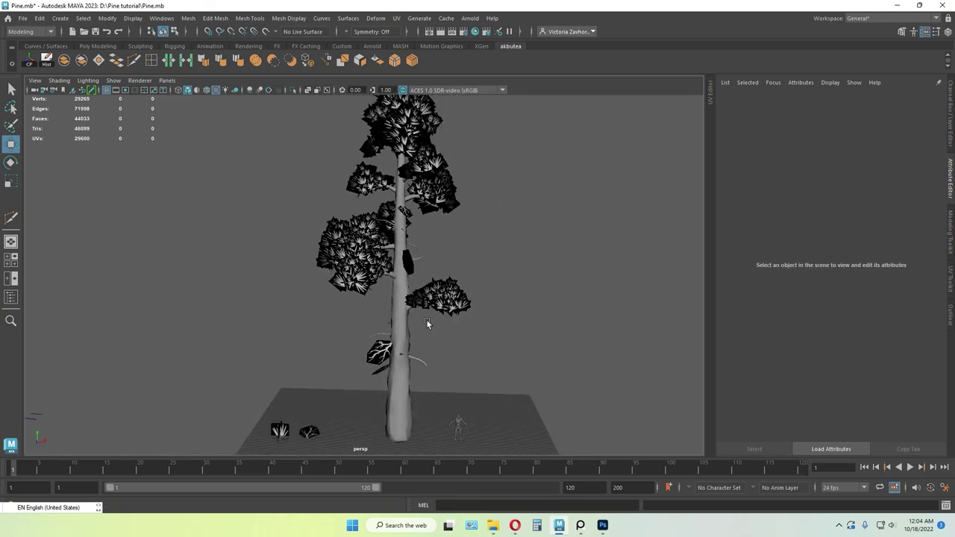
{"action": "middle_click_drag", "start_coordinate": [427, 322], "coordinate": [431, 246], "text": "alt"}
{"action": "left_click_drag", "start_coordinate": [431, 247], "coordinate": [389, 288], "text": "alt"}
{"action": "left_click", "coordinate": [387, 283]}
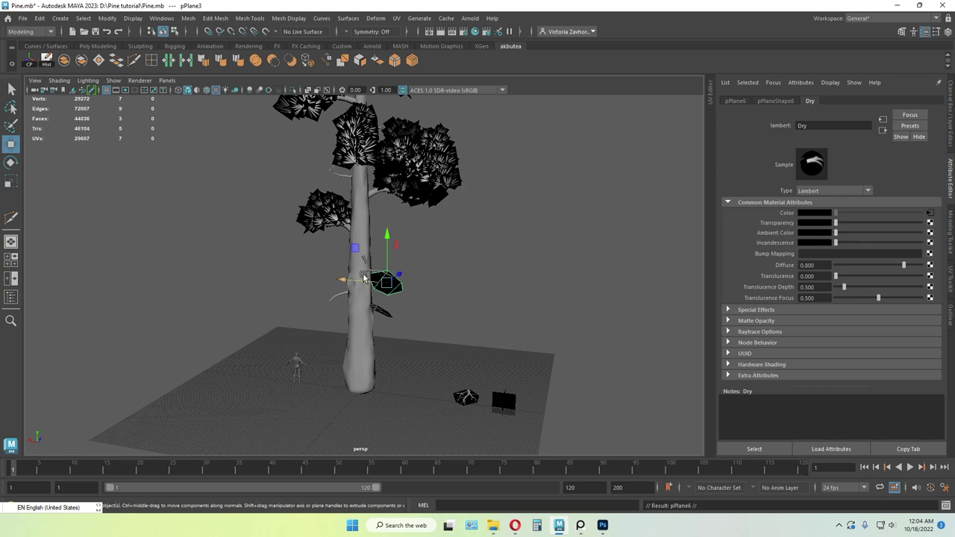
{"action": "left_click", "coordinate": [340, 279]}
{"action": "key", "text": "e"}
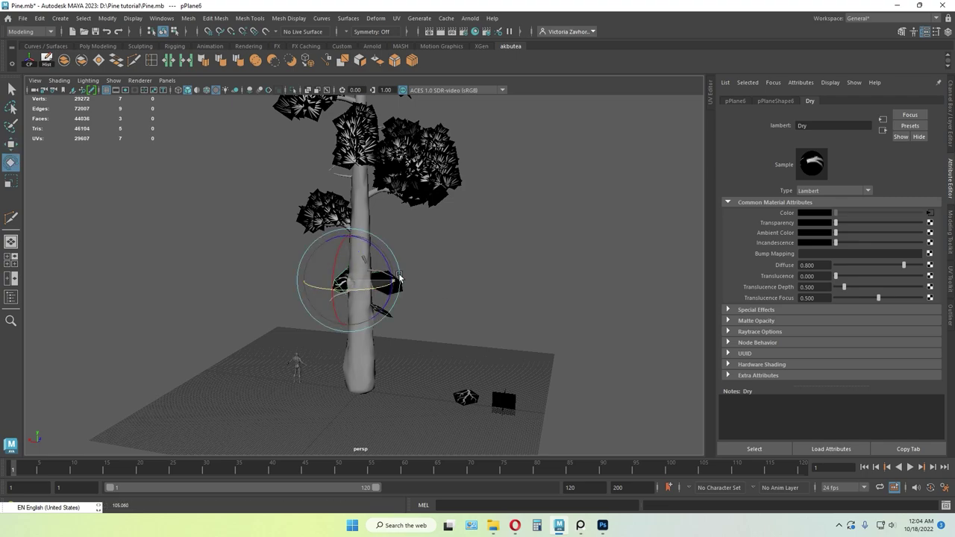
{"action": "key", "text": "w"}
{"action": "left_click_drag", "start_coordinate": [361, 224], "coordinate": [317, 248], "text": "alt"}
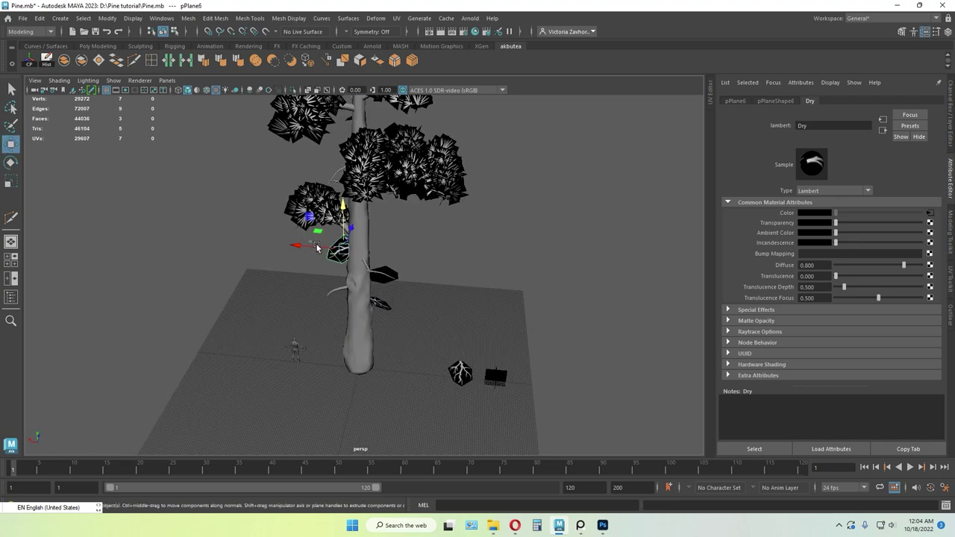
- Reposition the opposite-side dry-branch copy against the trunk and rotate it so the branch hangs at a different angle
{"action": "left_click", "coordinate": [325, 249]}
{"action": "left_click", "coordinate": [339, 250]}
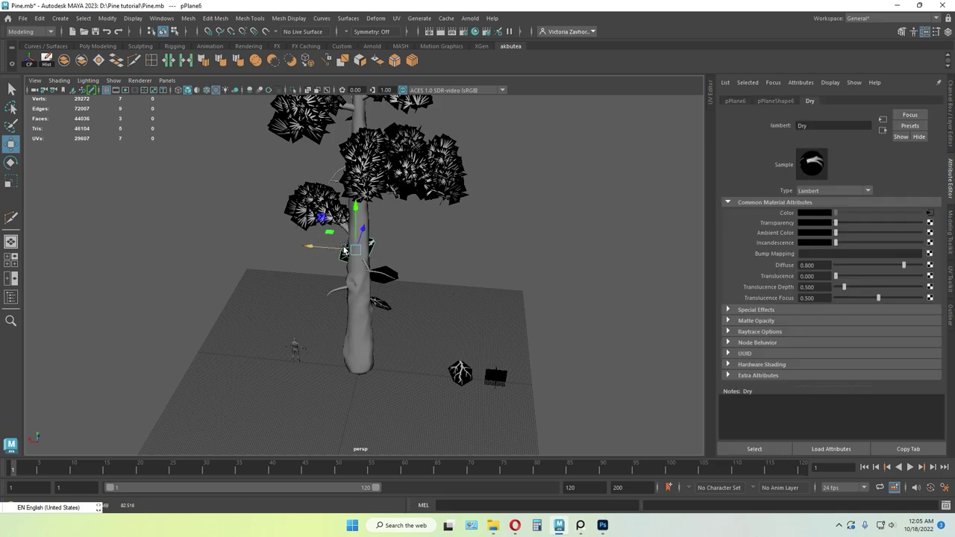
{"action": "left_click_drag", "start_coordinate": [359, 237], "coordinate": [355, 249]}
{"action": "key", "text": "e"}
{"action": "left_click_drag", "start_coordinate": [389, 281], "coordinate": [346, 284]}
{"action": "left_click_drag", "start_coordinate": [391, 245], "coordinate": [379, 249]}
{"action": "key", "text": "w"}
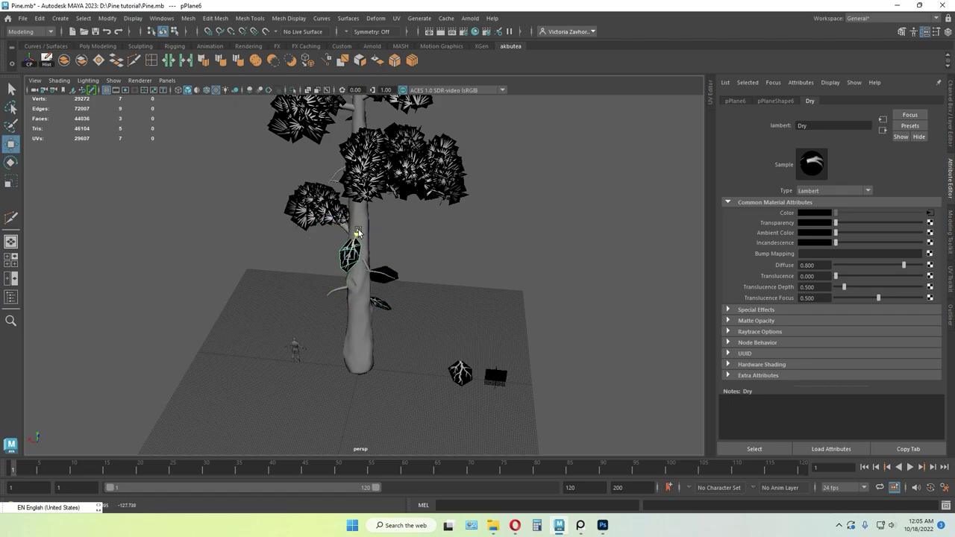
{"action": "left_click", "coordinate": [413, 251]}
{"action": "left_click_drag", "start_coordinate": [413, 252], "coordinate": [314, 296], "text": "alt"}
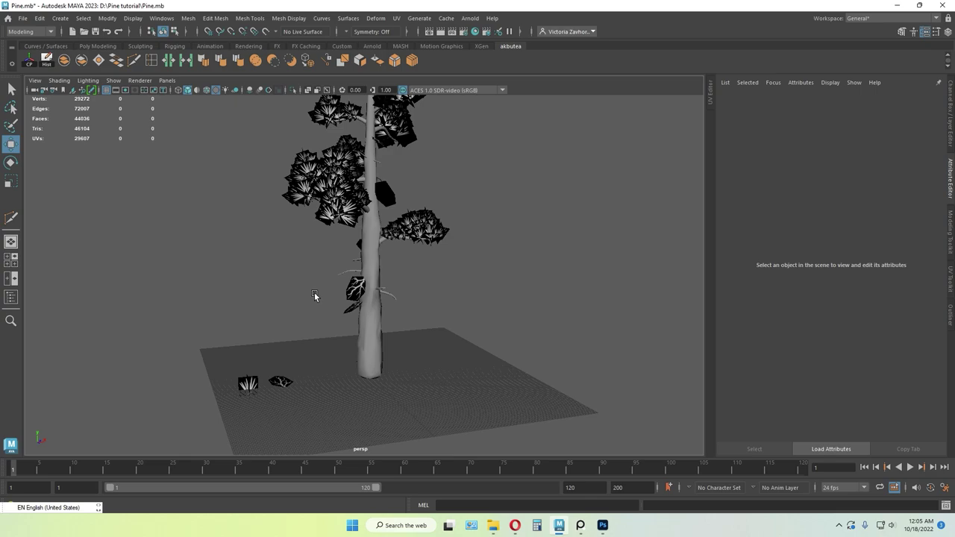
- Duplicate the lowest dry-branch card, raise the copy below the foliage, then rotate it and fit it to the trunk
{"action": "left_click", "coordinate": [351, 310]}
{"action": "left_click_drag", "start_coordinate": [319, 214], "coordinate": [401, 142], "text": "alt"}
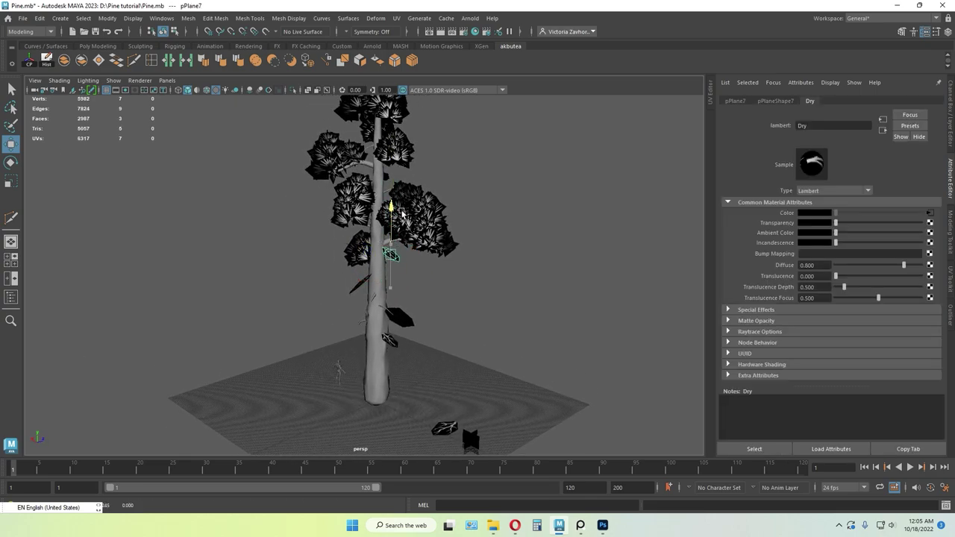
{"action": "key", "text": "e"}
{"action": "left_click_drag", "start_coordinate": [375, 279], "coordinate": [371, 244]}
{"action": "key", "text": "w"}
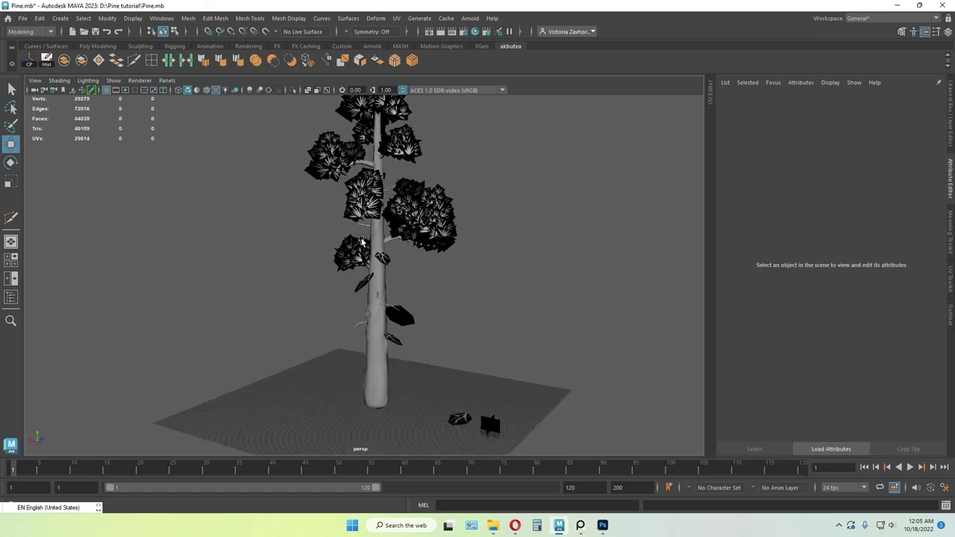
{"action": "left_click_drag", "start_coordinate": [373, 254], "coordinate": [394, 271], "text": "alt"}
{"action": "left_click", "coordinate": [383, 258]}
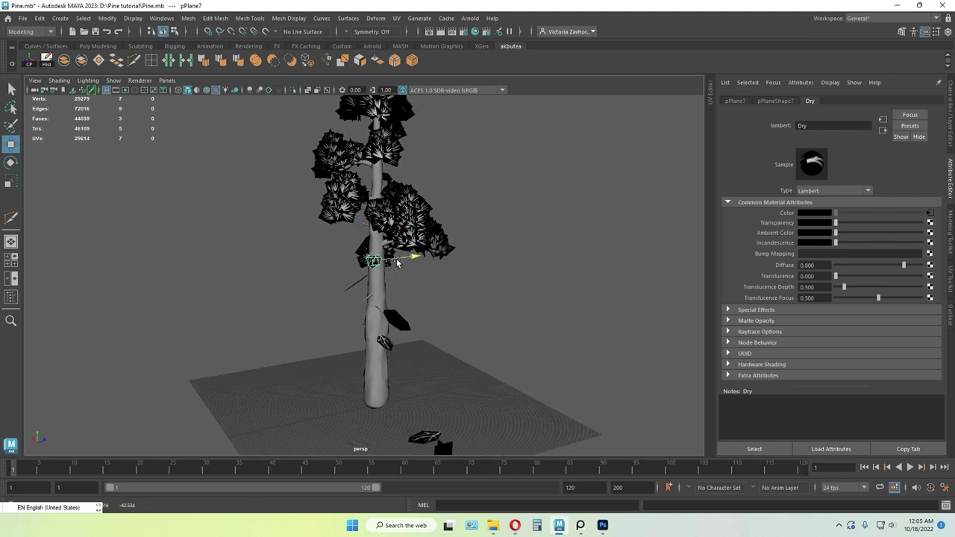
- Duplicate that dry-branch card higher up the trunk, then rotate the copy and move it toward the trunk
{"action": "left_click", "coordinate": [385, 183]}
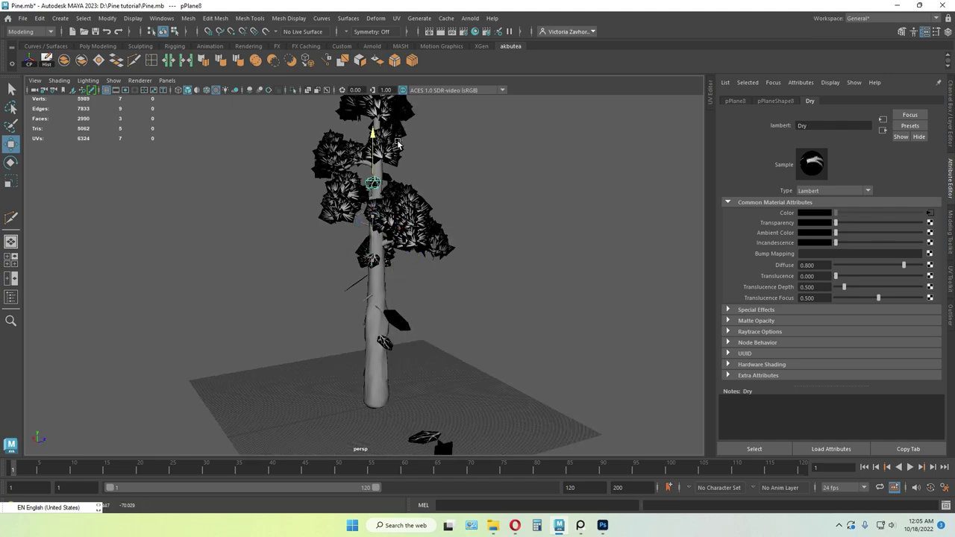
{"action": "scroll", "coordinate": [399, 142], "scroll_direction": "up", "scroll_amount": 1}
{"action": "left_click_drag", "start_coordinate": [399, 146], "coordinate": [432, 149], "text": "alt"}
{"action": "middle_click_drag", "start_coordinate": [429, 160], "coordinate": [419, 195], "text": "alt"}
{"action": "key", "text": "e"}
{"action": "left_click_drag", "start_coordinate": [392, 226], "coordinate": [362, 237]}
{"action": "key", "text": "w"}
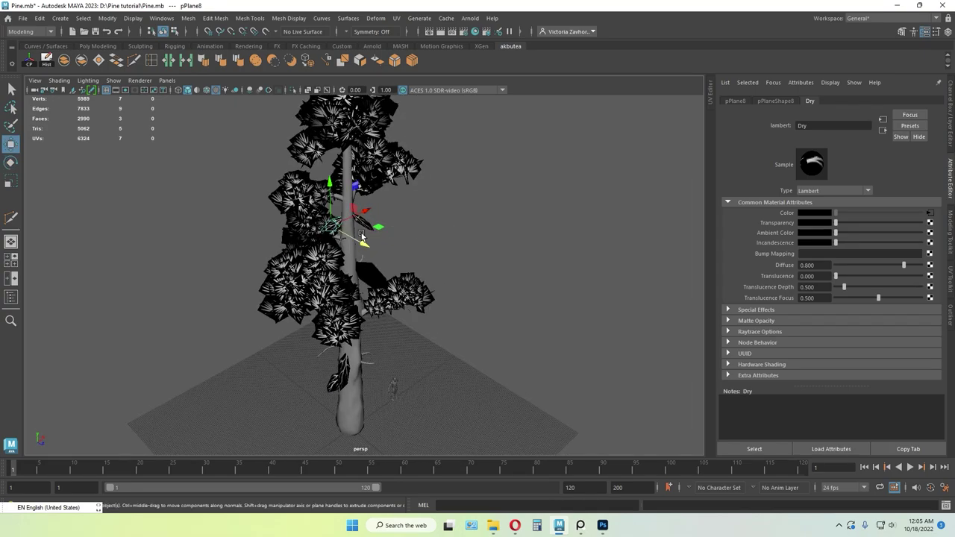
{"action": "key", "text": "e"}
{"action": "key", "text": "w"}
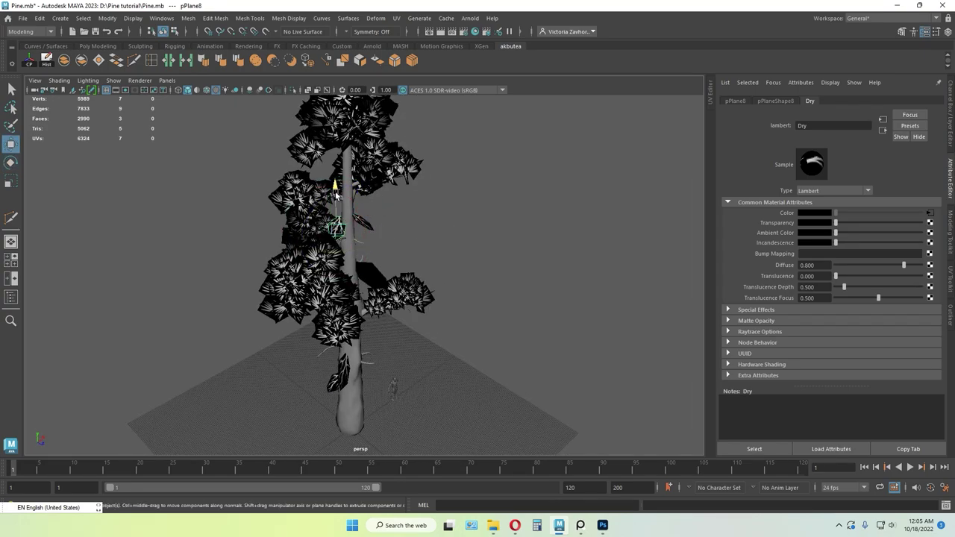
- Raise the new dry-branch copy to the upper trunk, scale it down and fit it against the bark
{"action": "left_click_drag", "start_coordinate": [352, 196], "coordinate": [353, 141]}
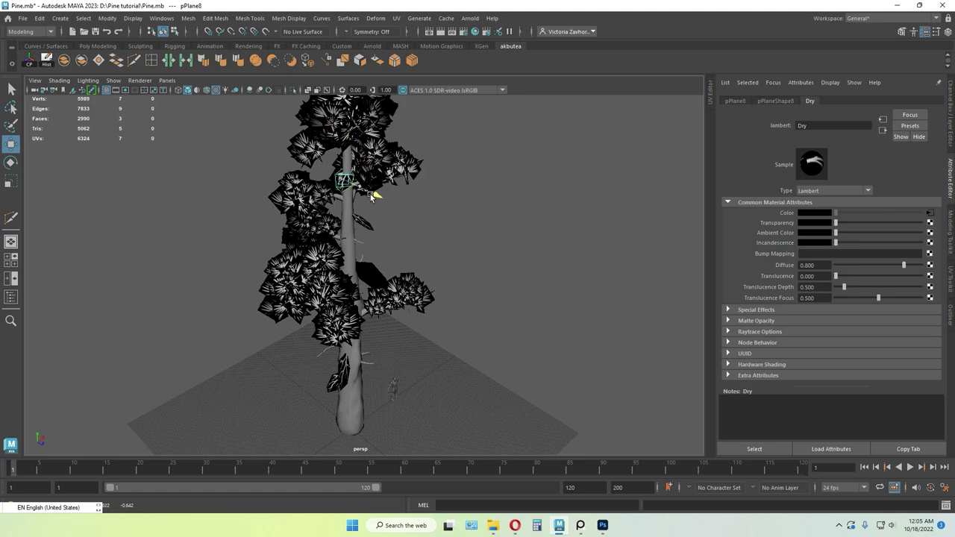
{"action": "key", "text": "r"}
{"action": "left_click_drag", "start_coordinate": [371, 197], "coordinate": [361, 177]}
{"action": "key", "text": "w"}
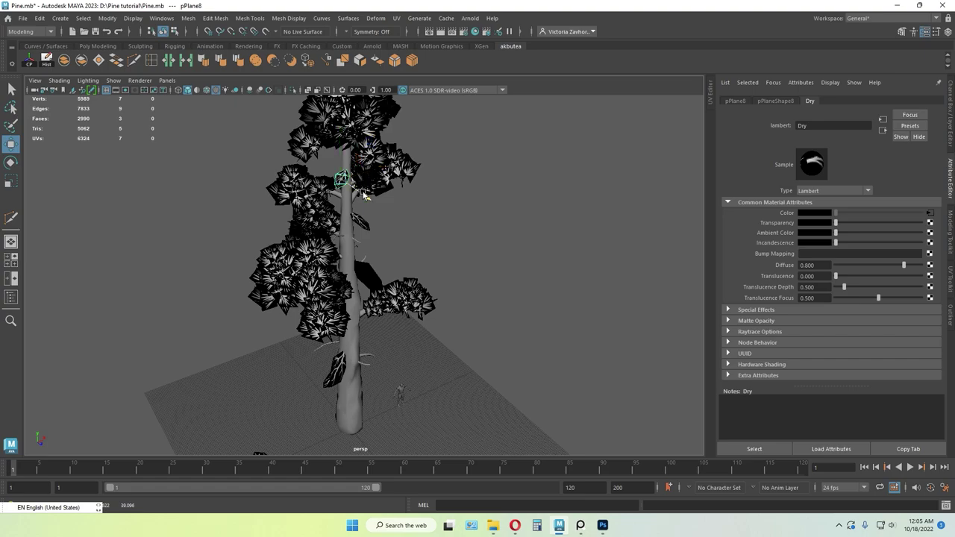
{"action": "left_click", "coordinate": [455, 208]}
- Duplicate the uppermost dry-branch card and rotate the copy so it points away from the original
{"action": "left_click_drag", "start_coordinate": [456, 209], "coordinate": [407, 196], "text": "alt"}
{"action": "scroll", "coordinate": [354, 214], "scroll_direction": "up", "scroll_amount": 3}
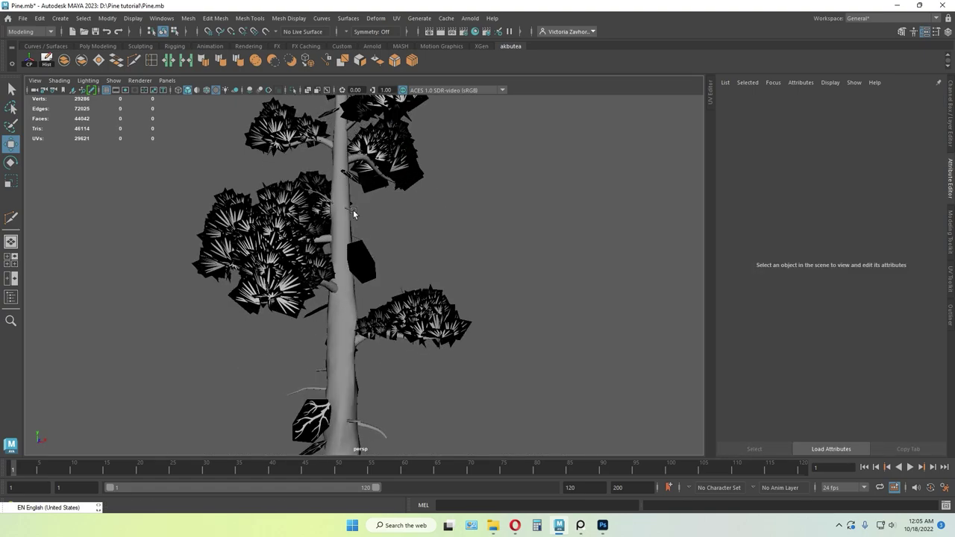
{"action": "left_click_drag", "start_coordinate": [353, 213], "coordinate": [544, 211], "text": "alt"}
{"action": "scroll", "coordinate": [341, 240], "scroll_direction": "down", "scroll_amount": 5}
{"action": "left_click", "coordinate": [382, 184]}
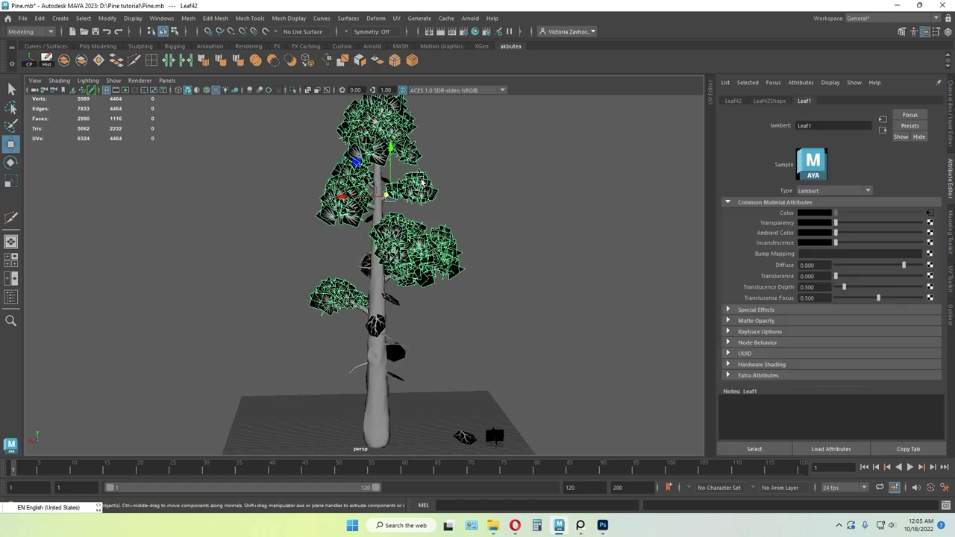
{"action": "left_click_drag", "start_coordinate": [383, 183], "coordinate": [463, 223], "text": "alt"}
{"action": "left_click", "coordinate": [462, 224]}
{"action": "left_click", "coordinate": [382, 229]}
{"action": "scroll", "coordinate": [382, 229], "scroll_direction": "up", "scroll_amount": 3}
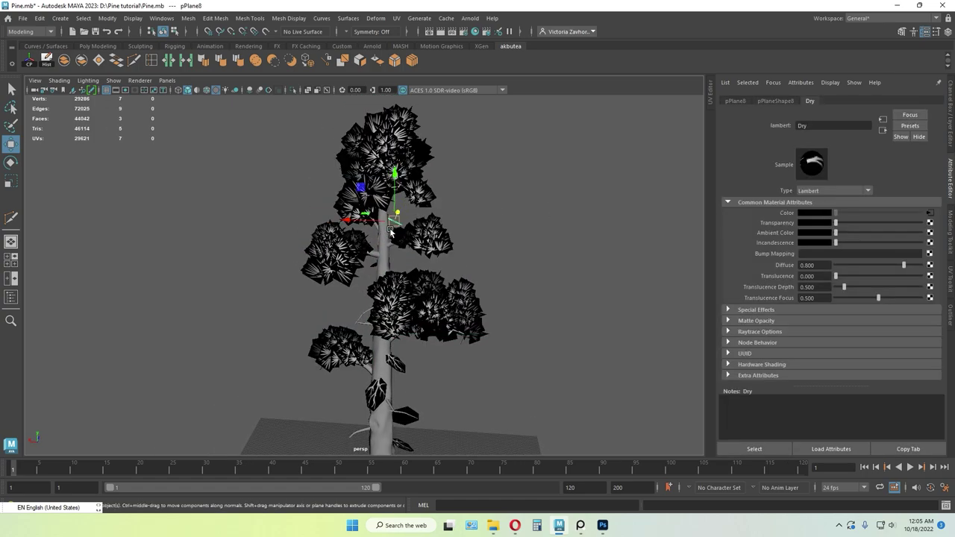
{"action": "key", "text": "e"}
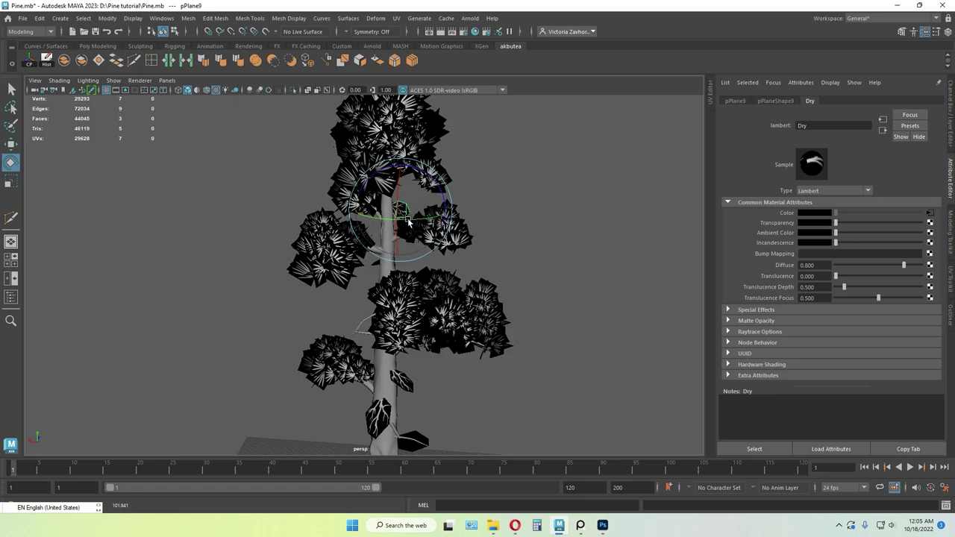
{"action": "left_click_drag", "start_coordinate": [418, 218], "coordinate": [348, 275], "text": "alt"}
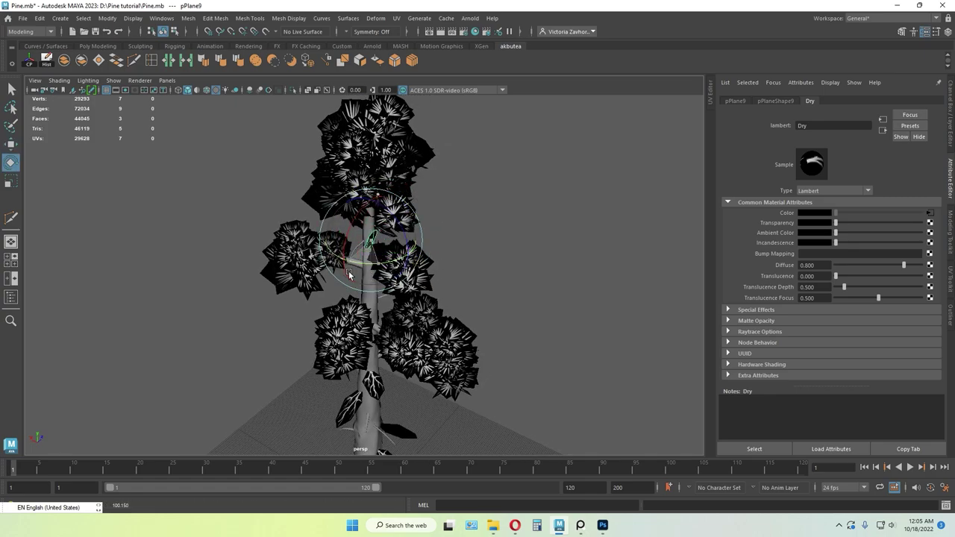
- Fit the uppermost dry-branch copy against the trunk, refining its position and rotation from several sides
{"action": "key", "text": "w"}
{"action": "left_click_drag", "start_coordinate": [351, 225], "coordinate": [338, 234]}
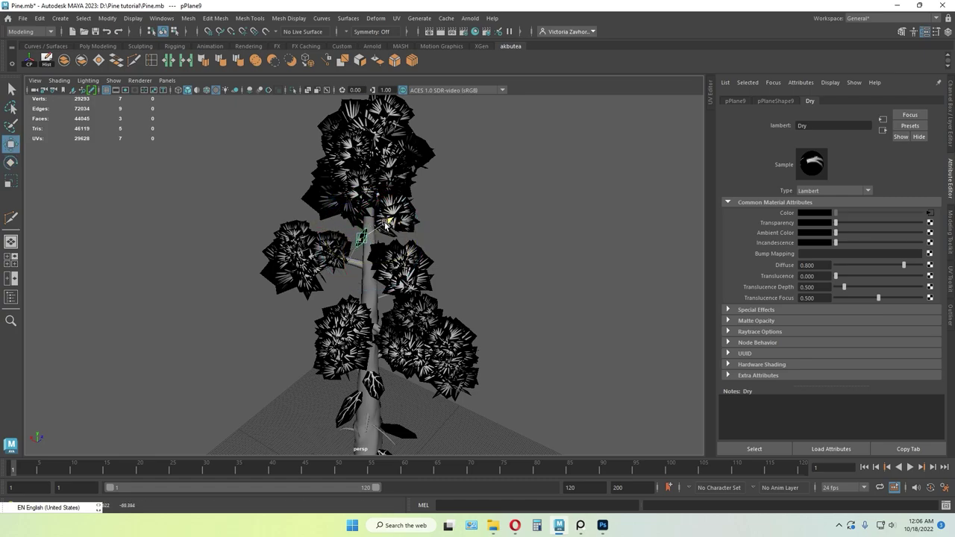
{"action": "left_click", "coordinate": [442, 230]}
{"action": "left_click_drag", "start_coordinate": [442, 230], "coordinate": [501, 217], "text": "alt"}
{"action": "left_click", "coordinate": [422, 208]}
{"action": "key", "text": "e"}
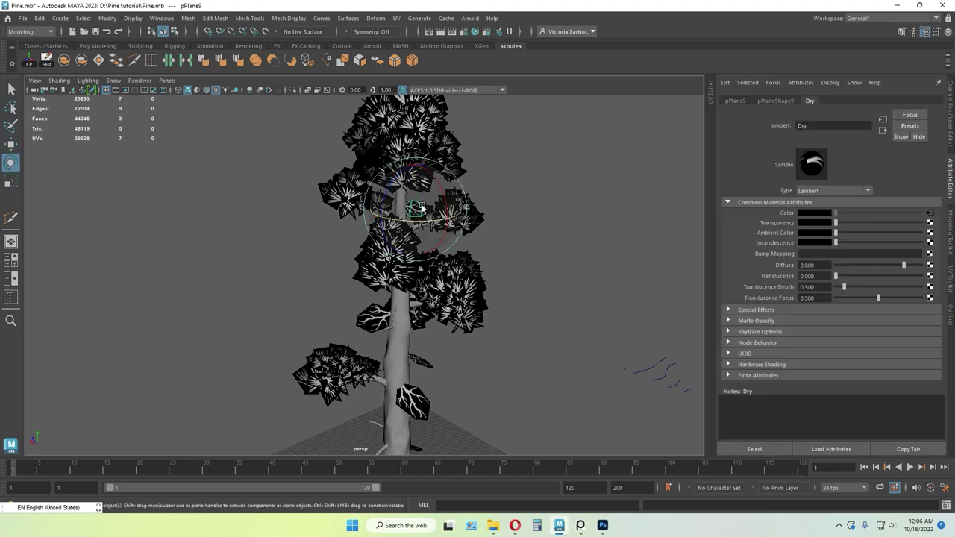
{"action": "key", "text": "w"}
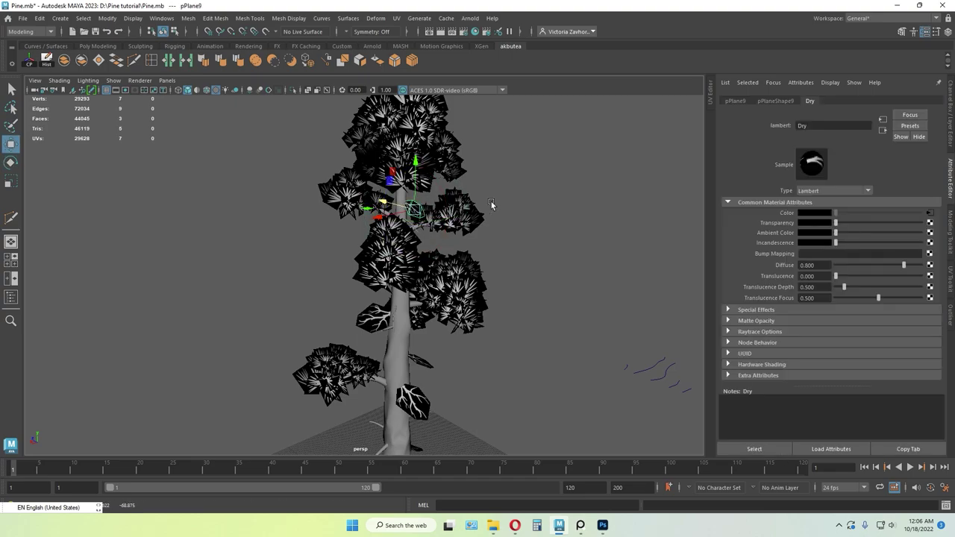
{"action": "left_click", "coordinate": [491, 201]}
{"action": "left_click_drag", "start_coordinate": [491, 201], "coordinate": [399, 188], "text": "alt"}
{"action": "left_click", "coordinate": [351, 216]}
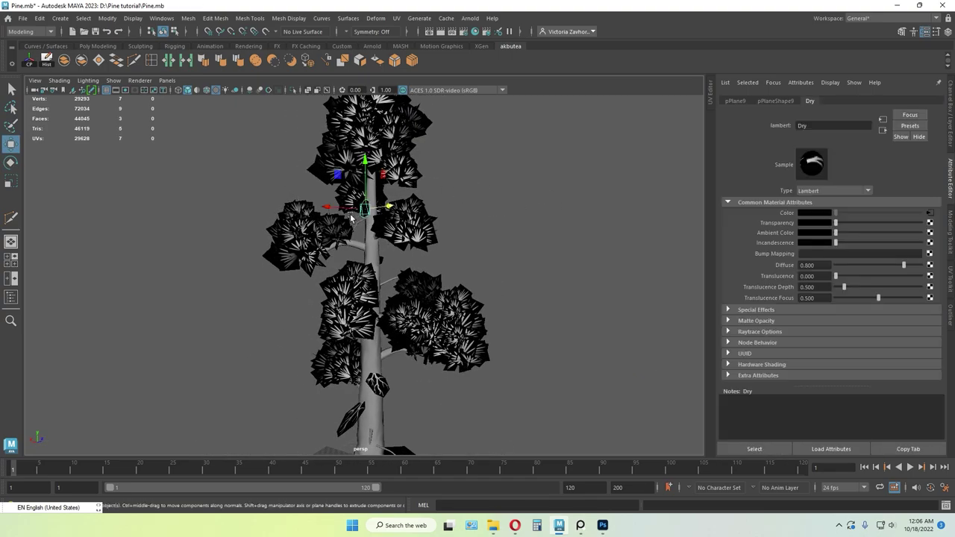
{"action": "left_click_drag", "start_coordinate": [351, 216], "coordinate": [410, 162], "text": "alt"}
{"action": "left_click", "coordinate": [513, 189]}
- Duplicate a mid-trunk dry-branch card, move the copy to a bare part of the trunk and rotate it into place
{"action": "left_click_drag", "start_coordinate": [514, 190], "coordinate": [414, 248], "text": "alt"}
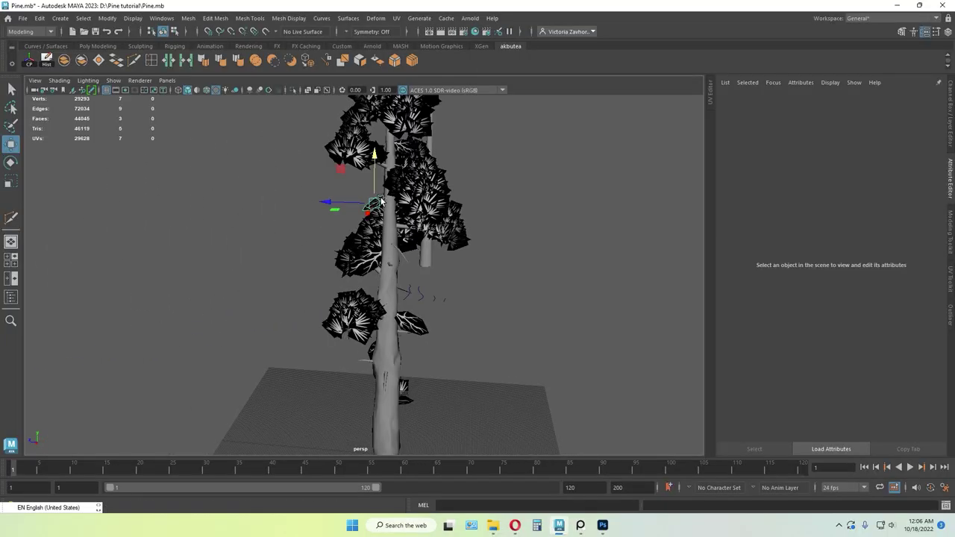
{"action": "left_click_drag", "start_coordinate": [379, 186], "coordinate": [339, 263]}
{"action": "key", "text": "e"}
{"action": "key", "text": "w"}
{"action": "key", "text": "e"}
{"action": "key", "text": "w"}
{"action": "left_click", "coordinate": [467, 259]}
- Duplicate a dry-branch card, rotate the copy and move it down to the bare trunk below the lower foliage
{"action": "left_click", "coordinate": [347, 252]}
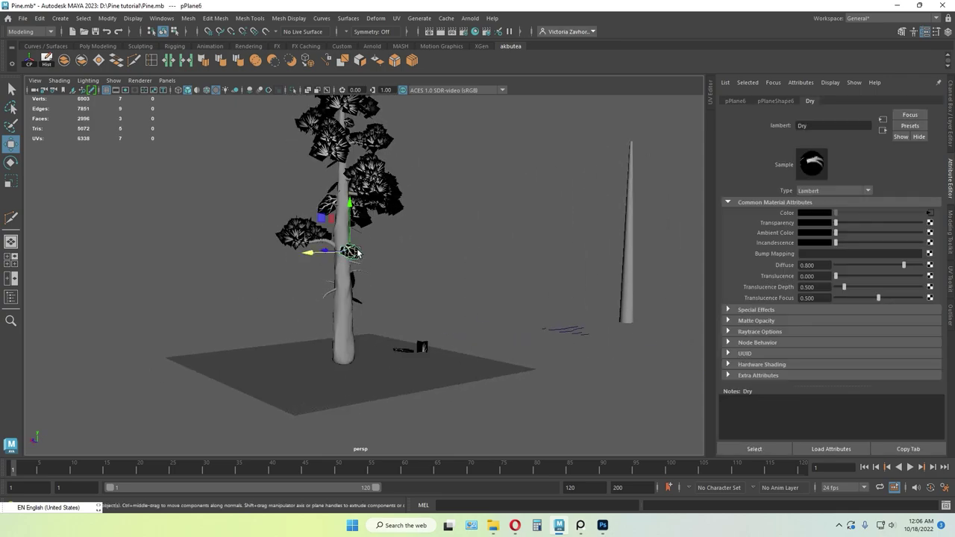
{"action": "key", "text": "e"}
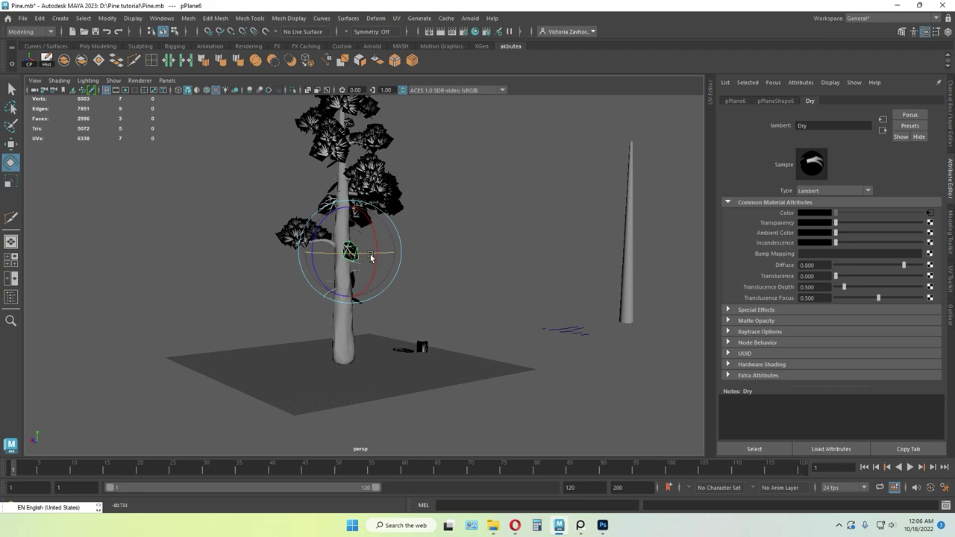
{"action": "key", "text": "w"}
{"action": "scroll", "coordinate": [345, 246], "scroll_direction": "up", "scroll_amount": 5}
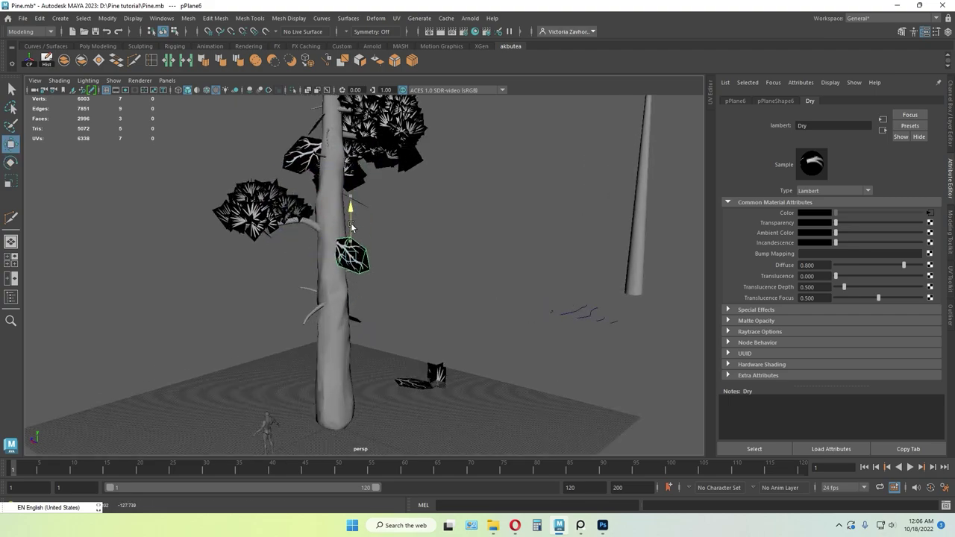
{"action": "left_click_drag", "start_coordinate": [350, 226], "coordinate": [333, 261], "text": "alt"}
- Fit the lowered dry-branch copy against the bark by refining its rotation and position
{"action": "key", "text": "e"}
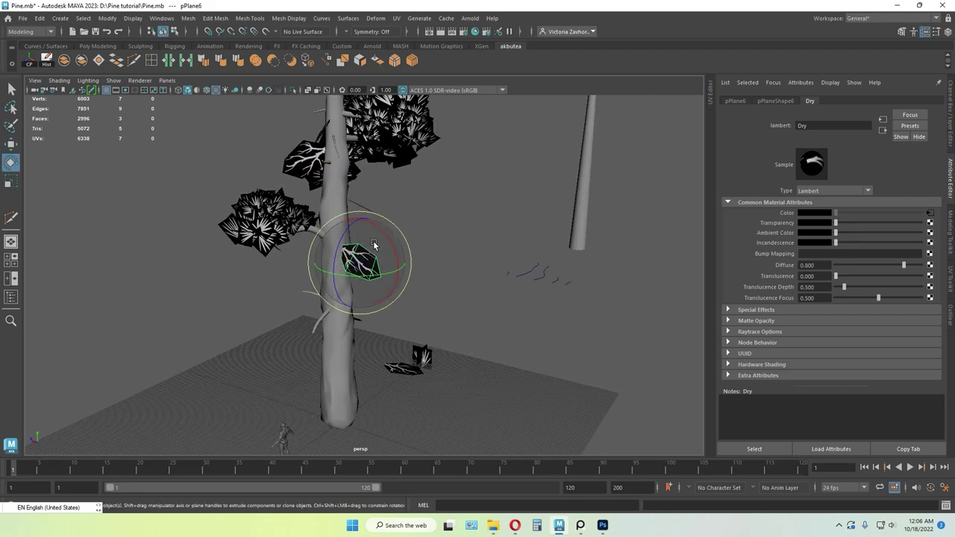
{"action": "key", "text": "w"}
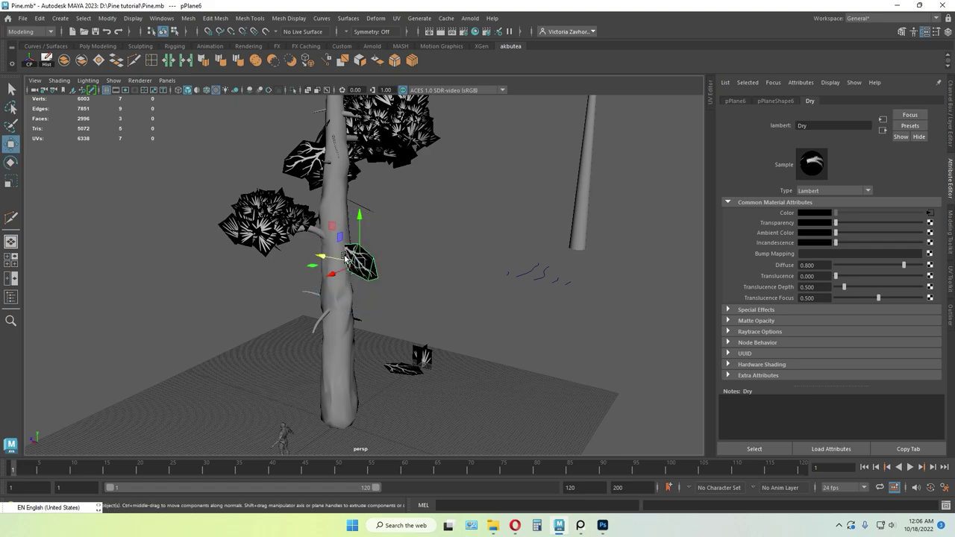
{"action": "left_click_drag", "start_coordinate": [343, 255], "coordinate": [381, 235]}
{"action": "key", "text": "e"}
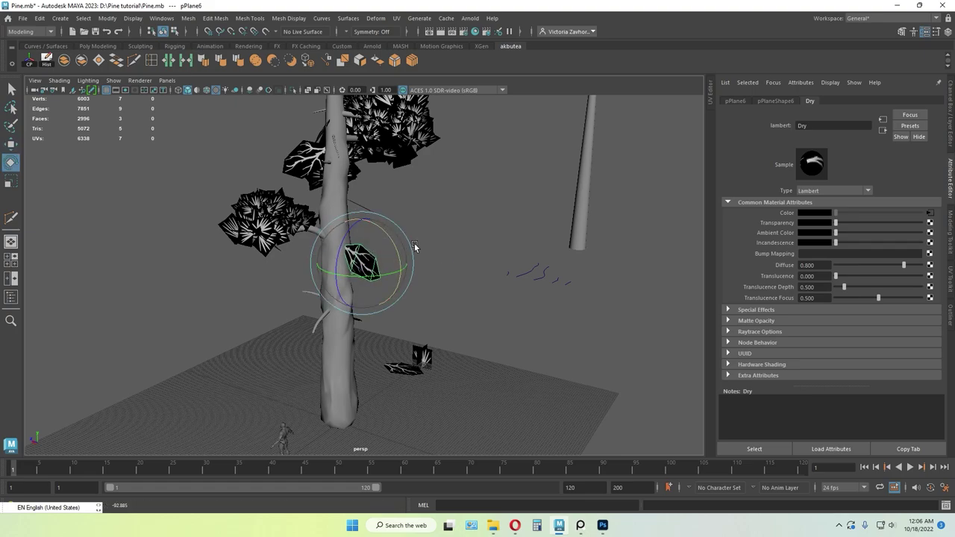
{"action": "key", "text": "w"}
{"action": "left_click", "coordinate": [423, 277]}
{"action": "scroll", "coordinate": [423, 276], "scroll_direction": "down", "scroll_amount": 3}
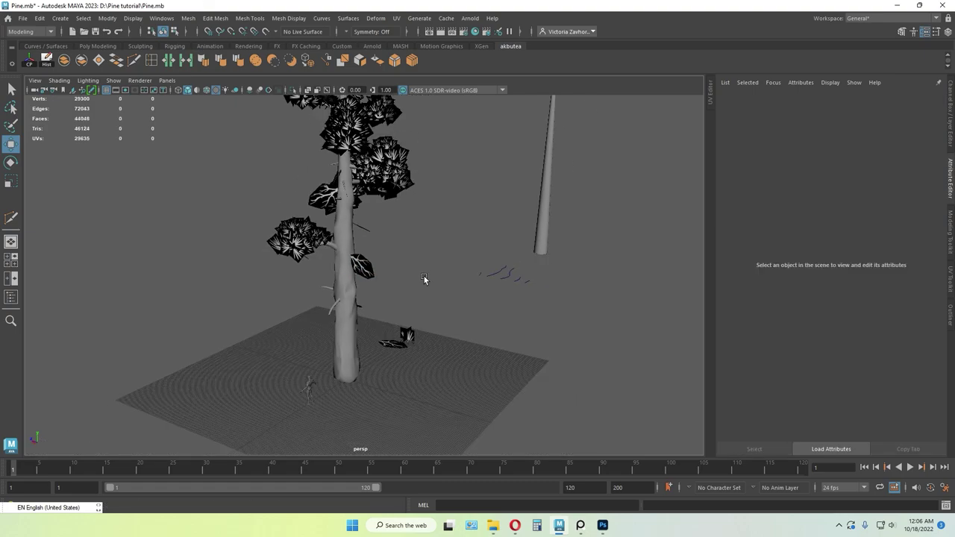
- Duplicate the small dry-branch card on the lower trunk, move the copy down slightly and turn it around the vertical axis
{"action": "left_click_drag", "start_coordinate": [424, 277], "coordinate": [550, 264], "text": "alt"}
{"action": "left_click_drag", "start_coordinate": [396, 330], "coordinate": [447, 309], "text": "alt"}
{"action": "left_click", "coordinate": [365, 304]}
{"action": "key", "text": "e"}
{"action": "key", "text": "w"}
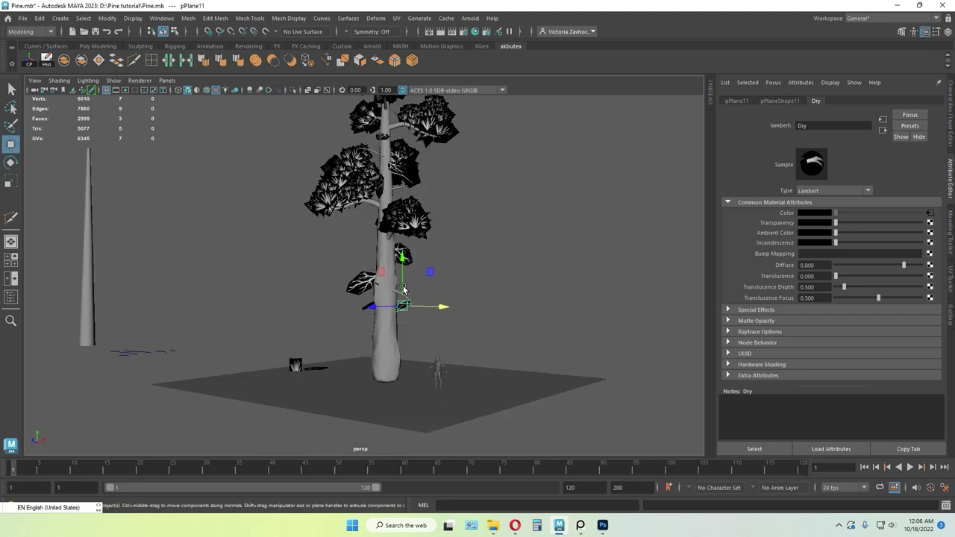
{"action": "key", "text": "e"}
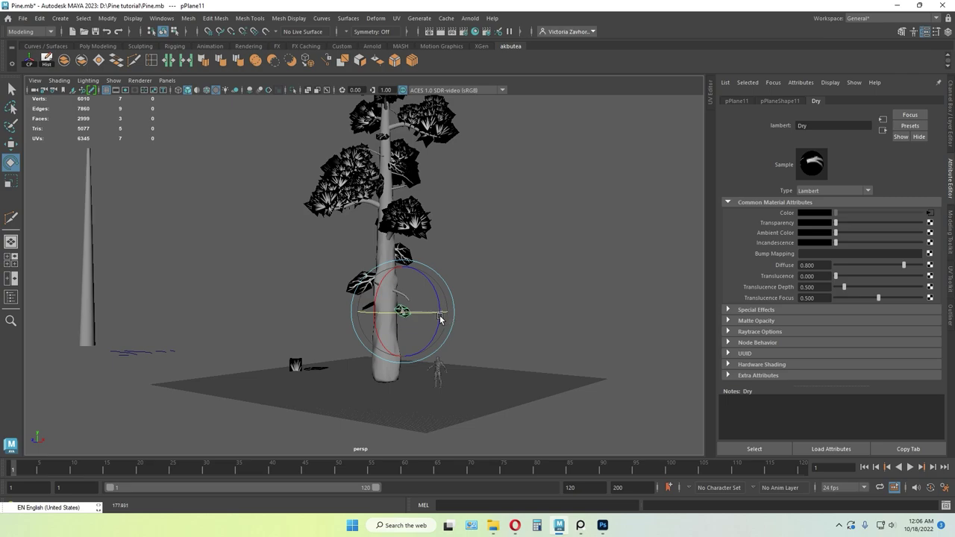
{"action": "key", "text": "w"}
- Rotate the lowest dry-branch copy outward and shift it against the trunk, adjusting it from several sides
{"action": "left_click_drag", "start_coordinate": [426, 315], "coordinate": [310, 327], "text": "alt"}
{"action": "key", "text": "e"}
{"action": "key", "text": "w"}
{"action": "key", "text": "e"}
{"action": "left_click_drag", "start_coordinate": [335, 296], "coordinate": [461, 321]}
{"action": "key", "text": "w"}
{"action": "left_click_drag", "start_coordinate": [360, 333], "coordinate": [354, 333]}
{"action": "left_click_drag", "start_coordinate": [432, 324], "coordinate": [386, 335], "text": "alt"}
{"action": "mouse_move", "coordinate": [358, 355]}
{"action": "left_mouse_down"}
{"action": "mouse_move", "coordinate": [413, 335]}
{"action": "mouse_move", "coordinate": [367, 347]}
{"action": "left_mouse_up"}
- Fine-tune the tilt of the lowest dry-branch copy and seat its base in the bark
{"action": "key", "text": "e"}
{"action": "scroll", "coordinate": [419, 330], "scroll_direction": "up", "scroll_amount": 3}
{"action": "key", "text": "w"}
{"action": "key", "text": "e"}
{"action": "left_click_drag", "start_coordinate": [420, 313], "coordinate": [416, 301]}
{"action": "key", "text": "w"}
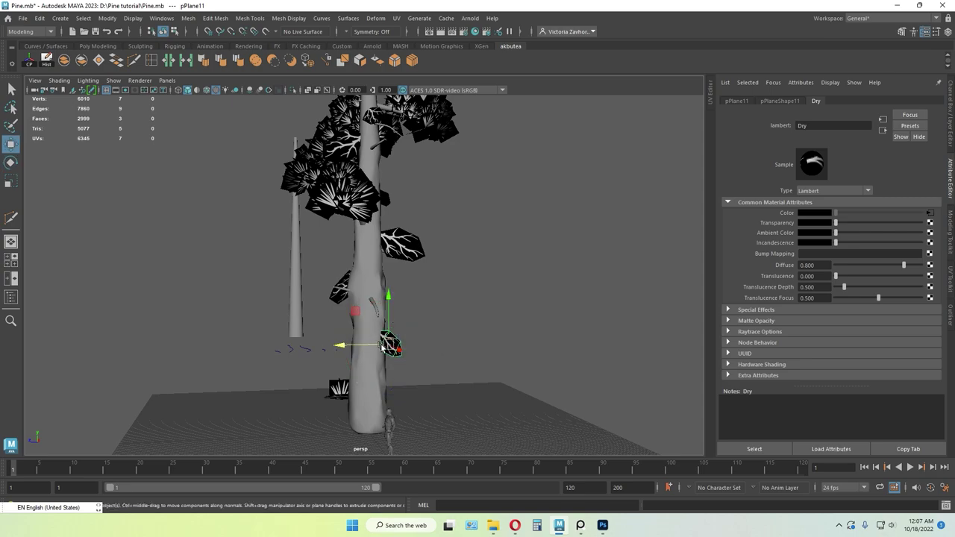
{"action": "left_click_drag", "start_coordinate": [374, 346], "coordinate": [377, 347]}
{"action": "left_click", "coordinate": [458, 336]}
- Select all dry-branch cards on the tree, leaving out the foliage and trunk, and combine them into one mesh
{"action": "scroll", "coordinate": [459, 337], "scroll_direction": "down", "scroll_amount": 4}
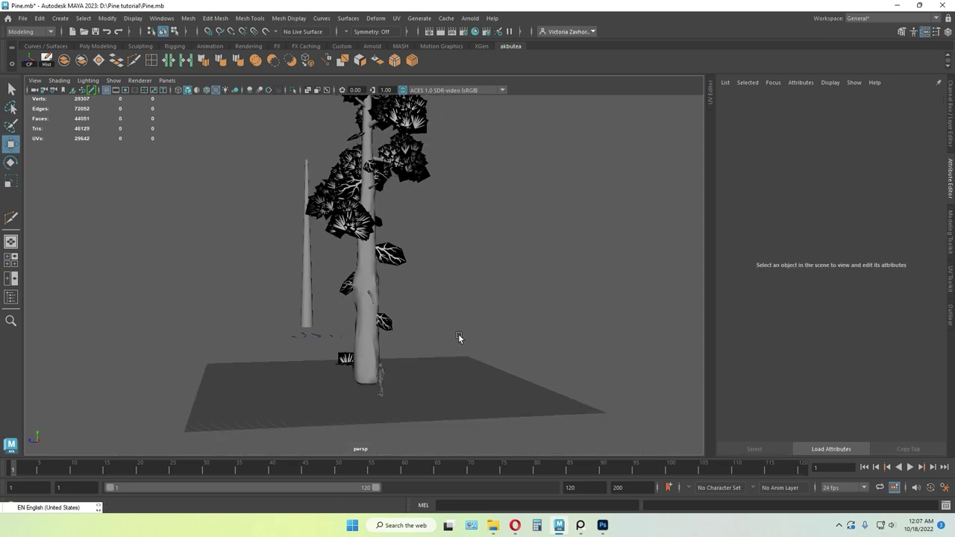
{"action": "left_click_drag", "start_coordinate": [459, 337], "coordinate": [455, 295], "text": "alt"}
{"action": "left_click", "coordinate": [403, 266]}
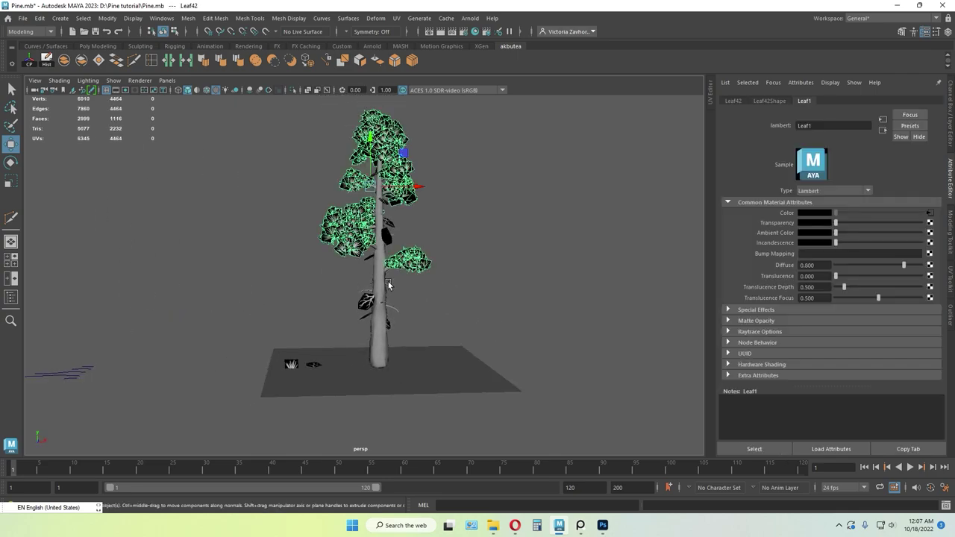
{"action": "left_click", "coordinate": [388, 284]}
{"action": "left_click_drag", "start_coordinate": [387, 284], "coordinate": [309, 113], "text": "alt"}
{"action": "left_click_drag", "start_coordinate": [432, 233], "coordinate": [411, 229], "text": "alt"}
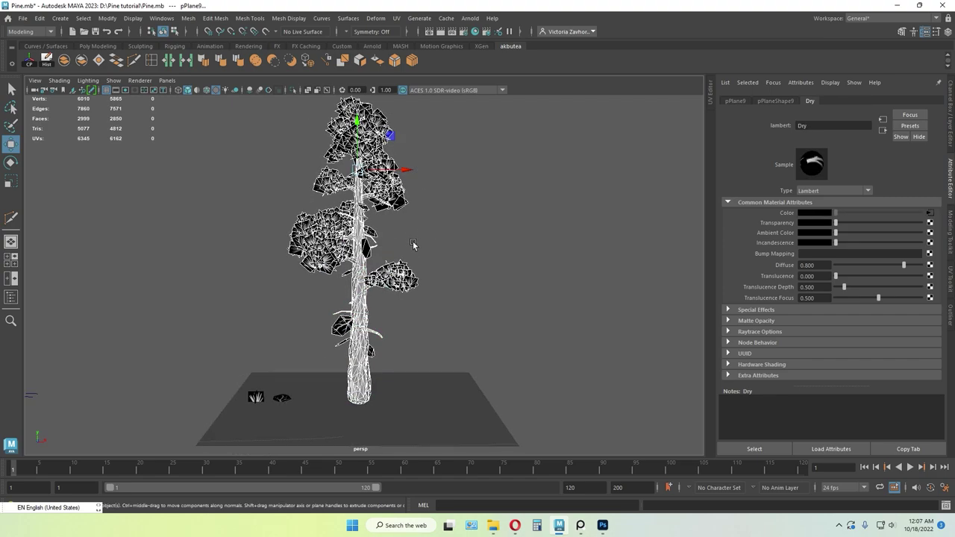
{"action": "left_click", "coordinate": [397, 274], "text": "ctrl"}
{"action": "left_click", "coordinate": [359, 289], "text": "ctrl"}
{"action": "left_click_drag", "start_coordinate": [428, 266], "coordinate": [440, 260], "text": "alt"}
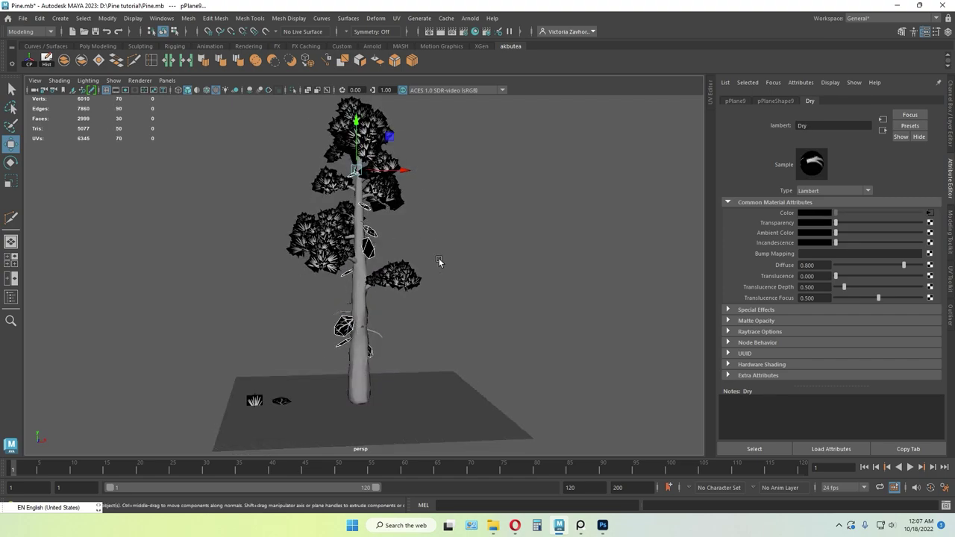
{"action": "left_click", "coordinate": [63, 61]}
{"action": "left_click_drag", "start_coordinate": [253, 176], "coordinate": [282, 255], "text": "alt"}
{"action": "left_click", "coordinate": [421, 382]}
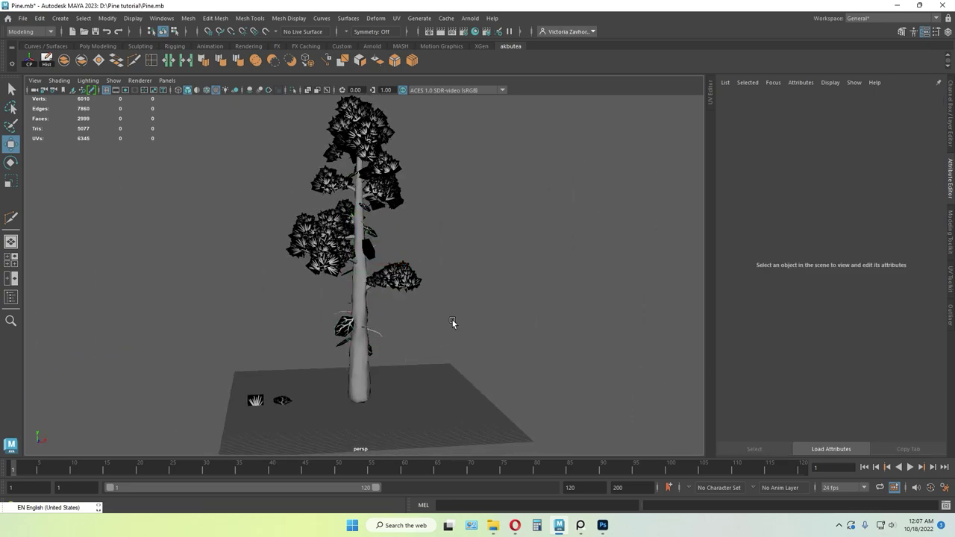
- Create a polygon plane under the tree, scale it uniformly to about 2936 and raise it to about 332 in Y
{"action": "right_click_drag", "start_coordinate": [452, 298], "coordinate": [409, 288], "text": "shift"}
{"action": "key", "text": "r"}
{"action": "left_click_drag", "start_coordinate": [360, 402], "coordinate": [652, 367]}
{"action": "key", "text": "w"}
{"action": "left_click_drag", "start_coordinate": [367, 361], "coordinate": [388, 325]}
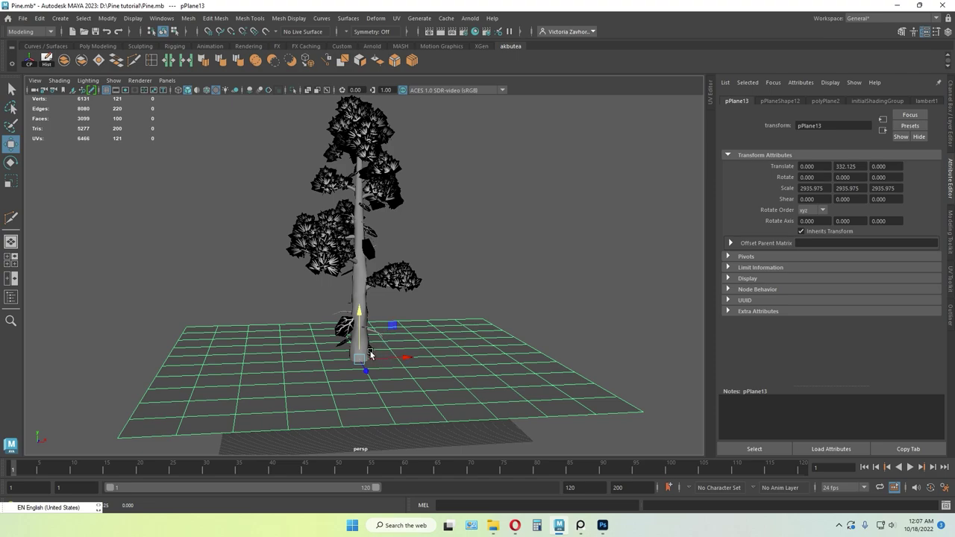
{"action": "left_click", "coordinate": [370, 355]}
- Transfer attributes from the large ground plane to the combined dry-branch mesh
{"action": "left_click", "coordinate": [424, 349]}
{"action": "left_click", "coordinate": [537, 284]}
{"action": "left_click", "coordinate": [414, 354]}
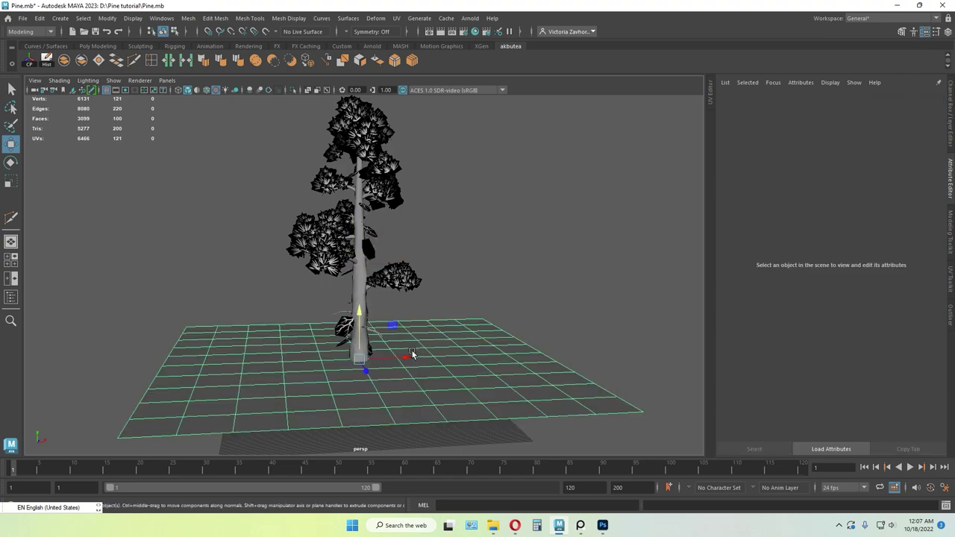
{"action": "left_click", "coordinate": [343, 329], "text": "shift"}
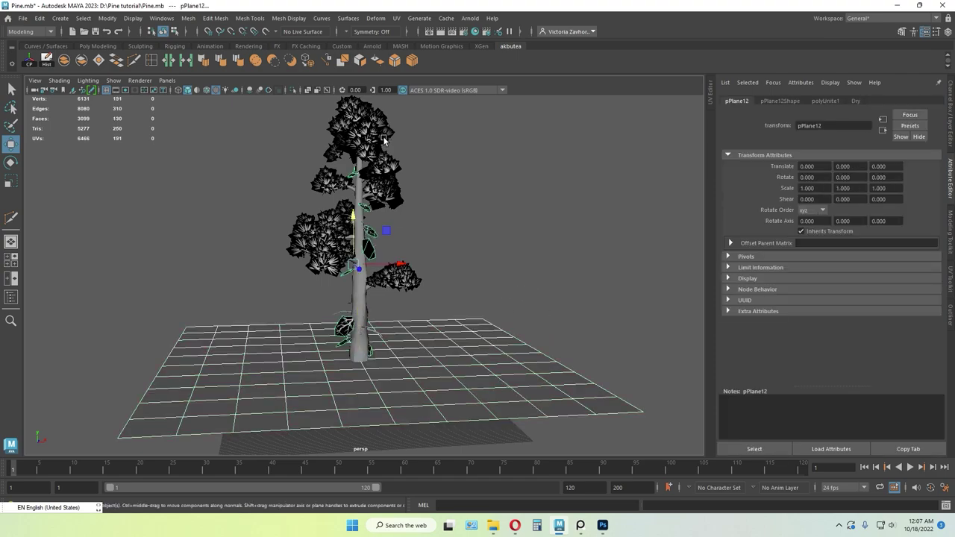
{"action": "left_click", "coordinate": [189, 19]}
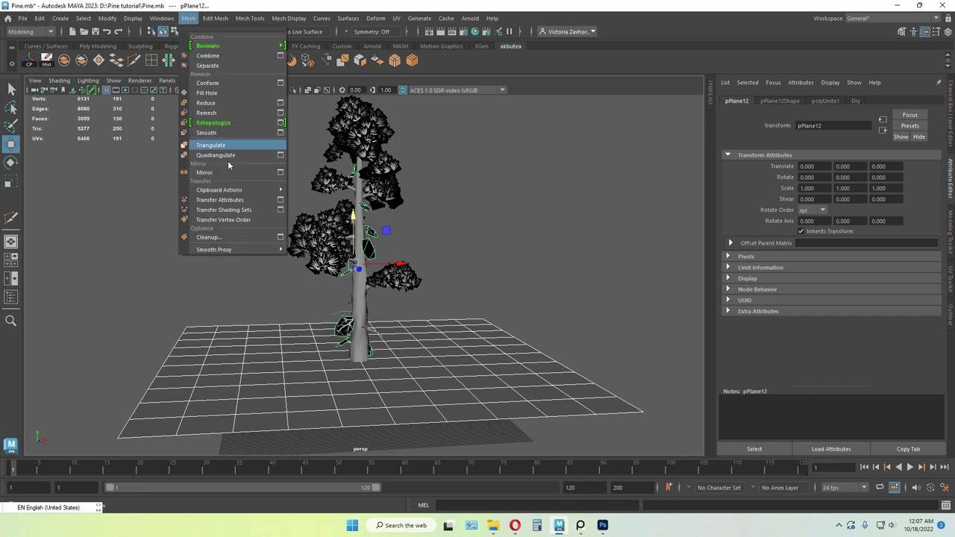
{"action": "left_click", "coordinate": [228, 200]}
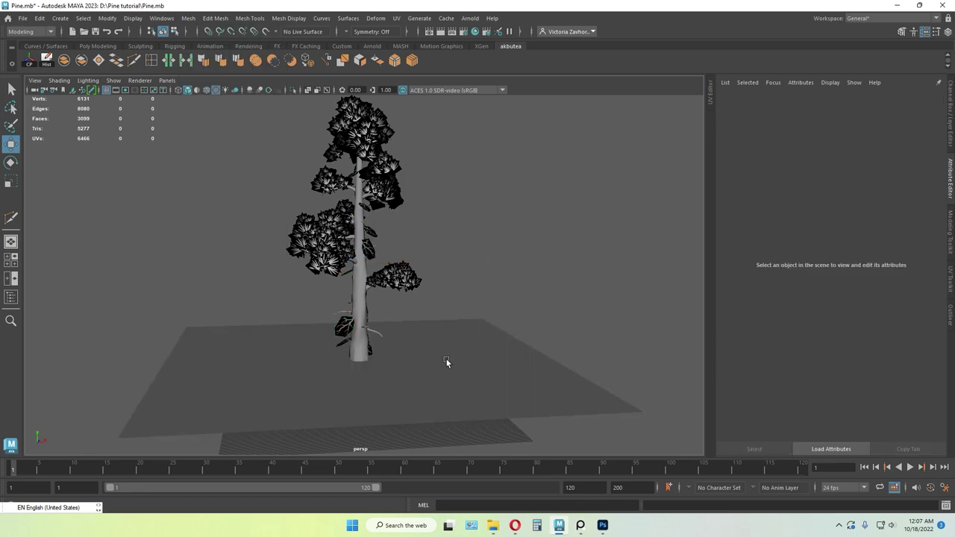
- Delete the construction history of the combined dry-branch mesh and remove the helper plane
{"action": "left_click", "coordinate": [420, 356]}
{"action": "left_click", "coordinate": [341, 328]}
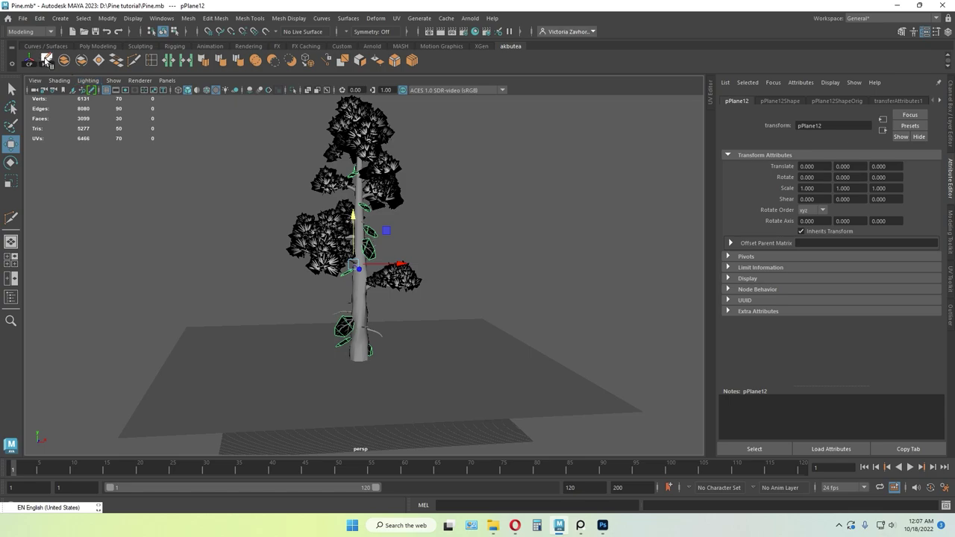
{"action": "left_click", "coordinate": [46, 61]}
{"action": "left_click", "coordinate": [465, 231]}
{"action": "left_click", "coordinate": [467, 371]}
{"action": "key", "text": "Delete"}
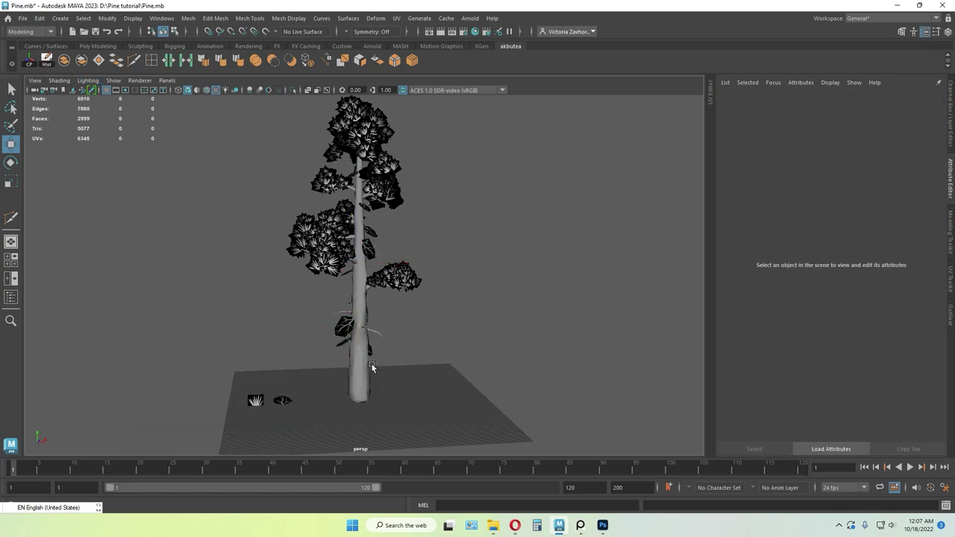
- Inspect the combined dry-branch mesh and the trunk from several angles and distances
{"action": "right_click_drag", "start_coordinate": [370, 364], "coordinate": [420, 380], "text": "alt"}
{"action": "middle_click_drag", "start_coordinate": [415, 377], "coordinate": [433, 328], "text": "alt"}
{"action": "left_click_drag", "start_coordinate": [434, 326], "coordinate": [387, 318], "text": "alt"}
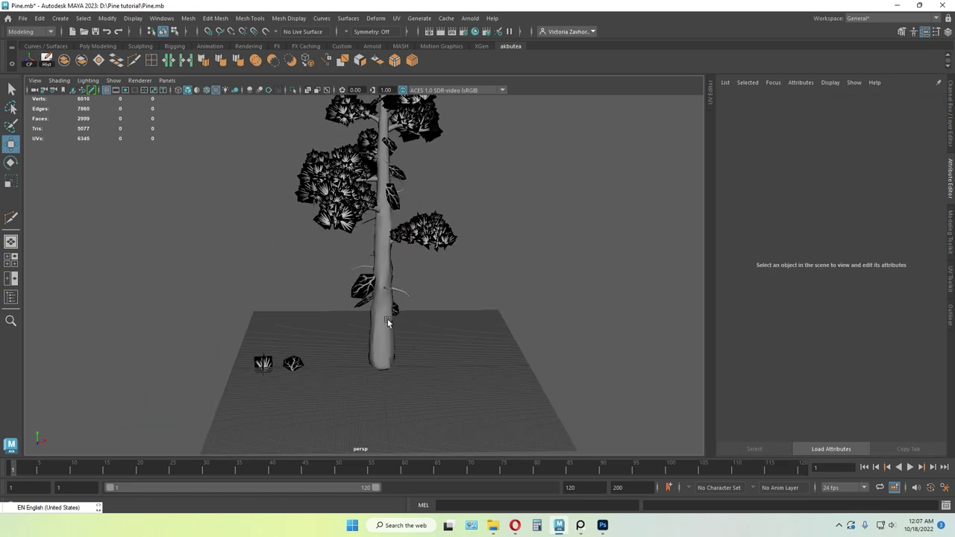
{"action": "left_click", "coordinate": [388, 319]}
{"action": "left_click", "coordinate": [442, 290]}
{"action": "middle_click_drag", "start_coordinate": [441, 291], "coordinate": [413, 321], "text": "alt"}
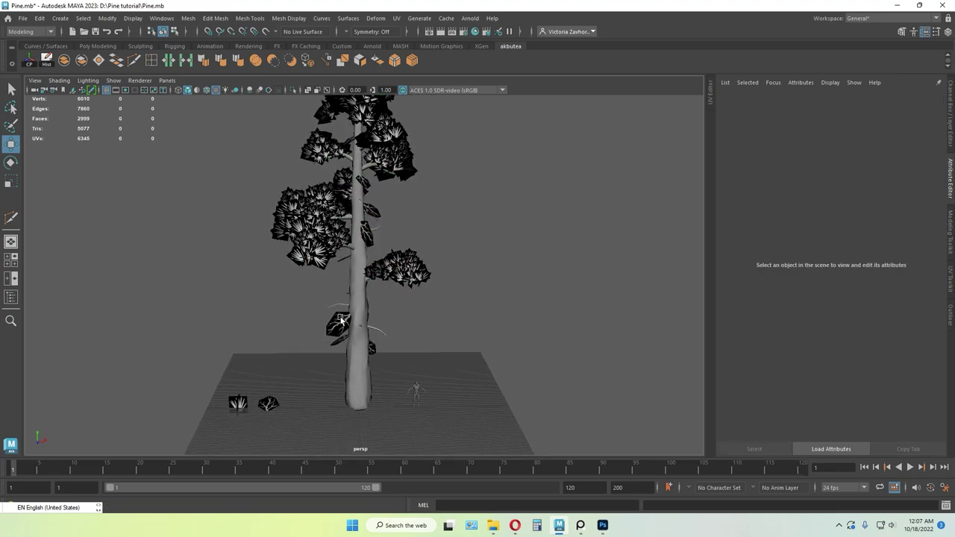
{"action": "left_click", "coordinate": [341, 320]}
{"action": "left_click", "coordinate": [357, 363], "text": "shift"}
{"action": "left_click_drag", "start_coordinate": [408, 312], "coordinate": [441, 273], "text": "alt"}
{"action": "left_click", "coordinate": [477, 311]}
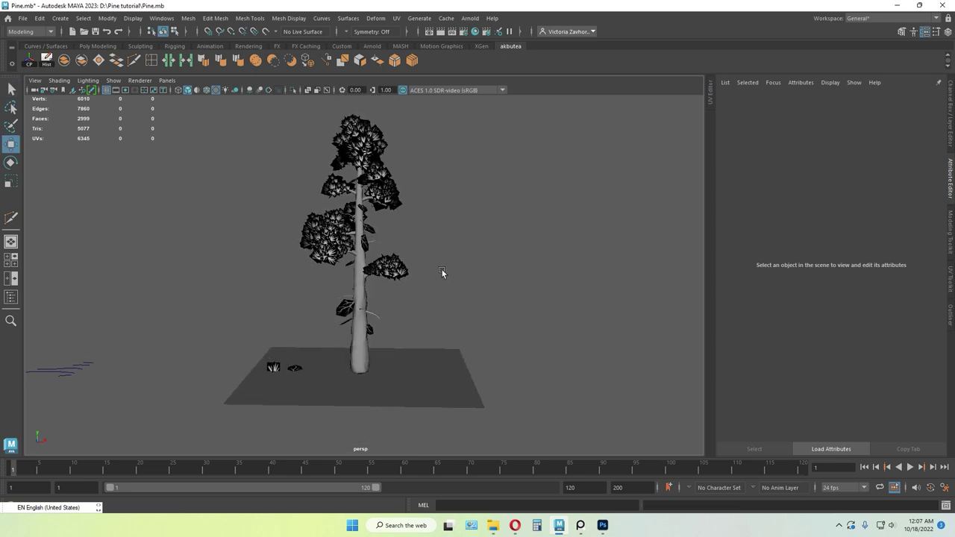
- Switch to the PureRef board and examine the pine cone illustrations and photos up close
{"action": "left_click", "coordinate": [580, 525]}
{"action": "scroll", "coordinate": [385, 335], "scroll_direction": "down", "scroll_amount": 8}
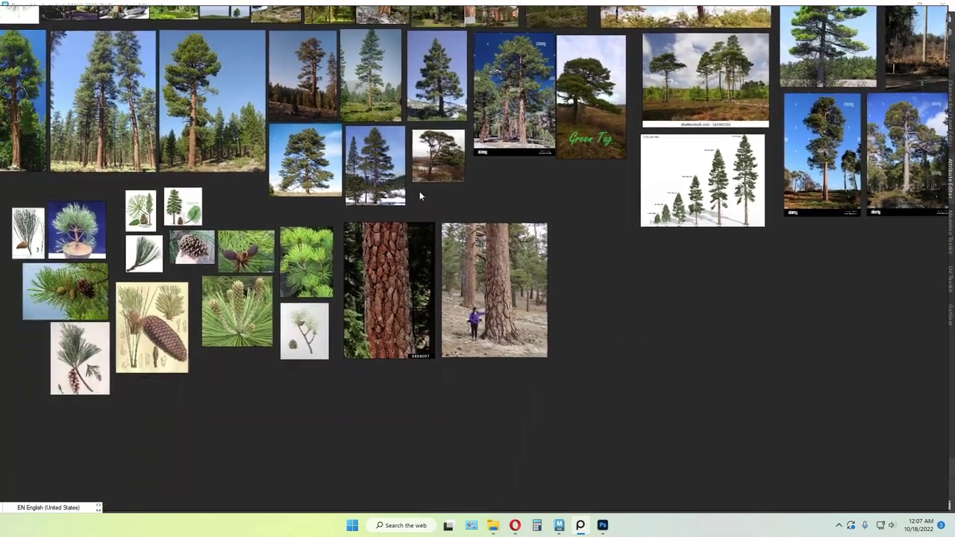
{"action": "scroll", "coordinate": [264, 264], "scroll_direction": "up", "scroll_amount": 6}
{"action": "scroll", "coordinate": [402, 358], "scroll_direction": "up", "scroll_amount": 5}
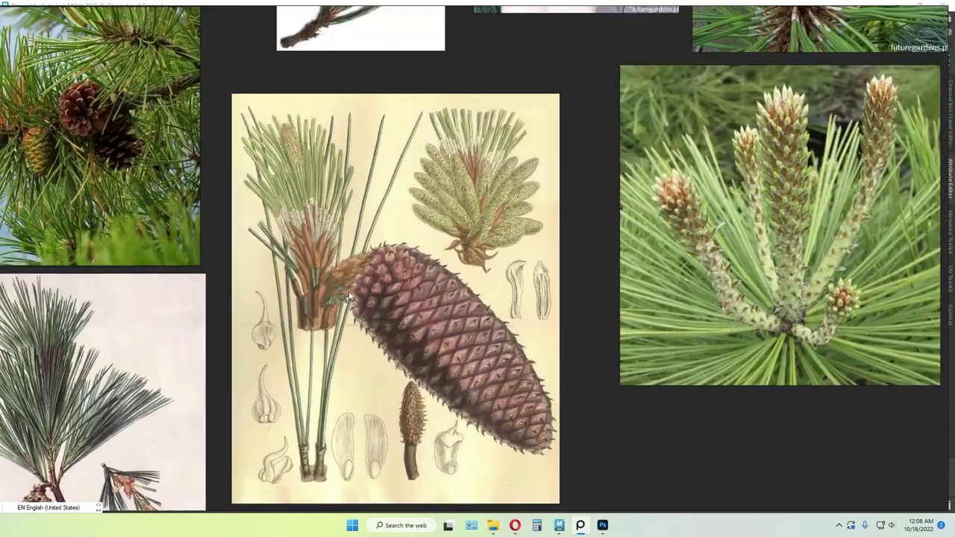
{"action": "scroll", "coordinate": [441, 369], "scroll_direction": "down", "scroll_amount": 3}
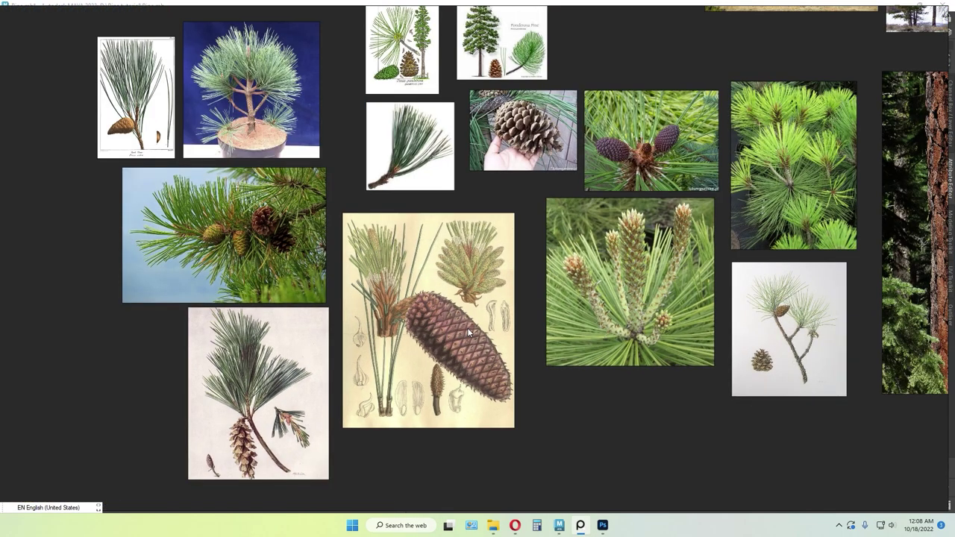
{"action": "left_click", "coordinate": [580, 525]}
- Switch to Photoshop, hide the dry-branch drawing on Layer 1 and add a new empty layer above it
{"action": "left_click", "coordinate": [602, 525]}
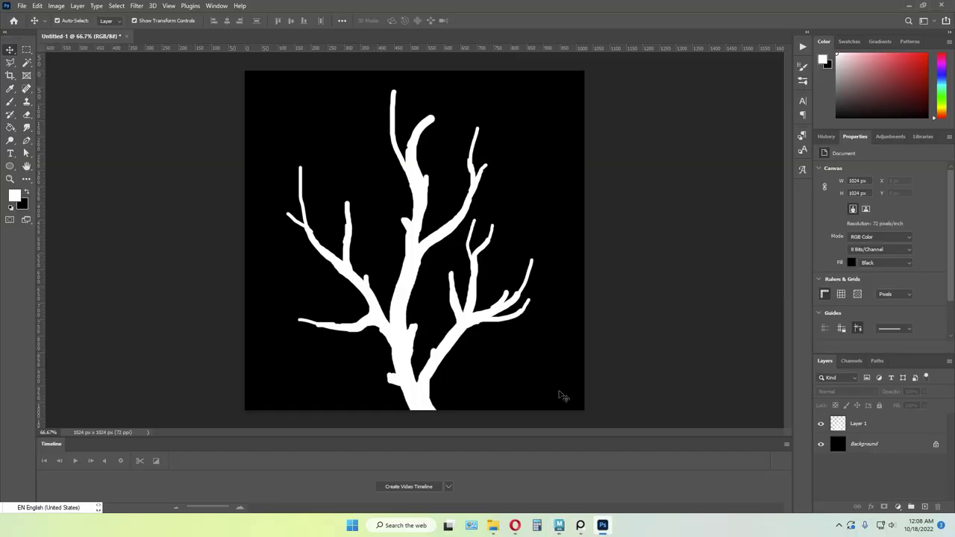
{"action": "left_click", "coordinate": [820, 424]}
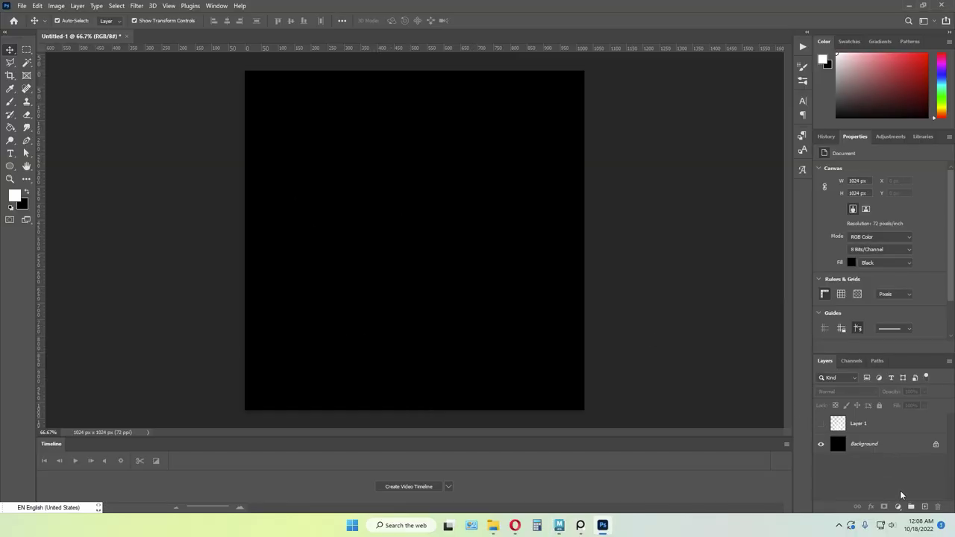
{"action": "left_click", "coordinate": [925, 507]}
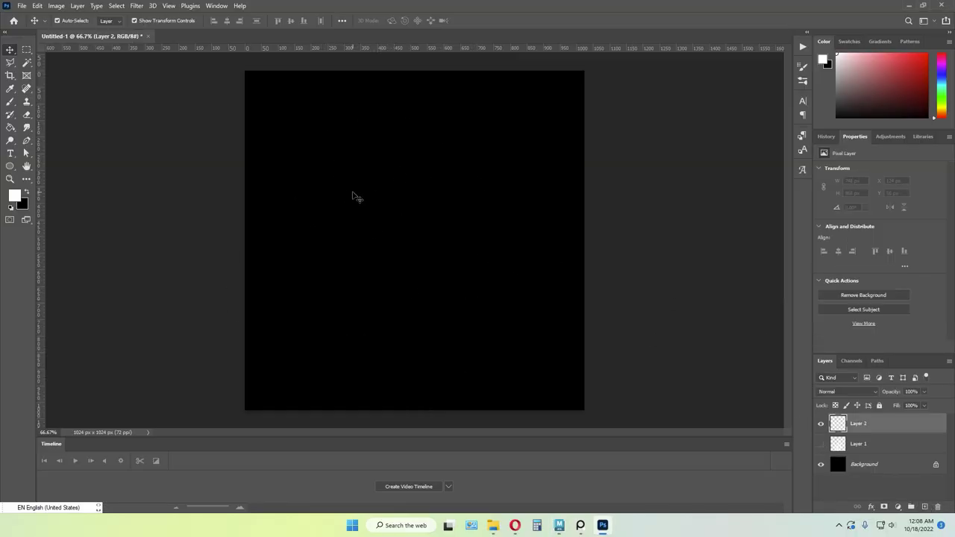
- Check the shape of the ponderosa pine cones on the PureRef board again, then return to Photoshop
{"action": "left_click", "coordinate": [580, 525]}
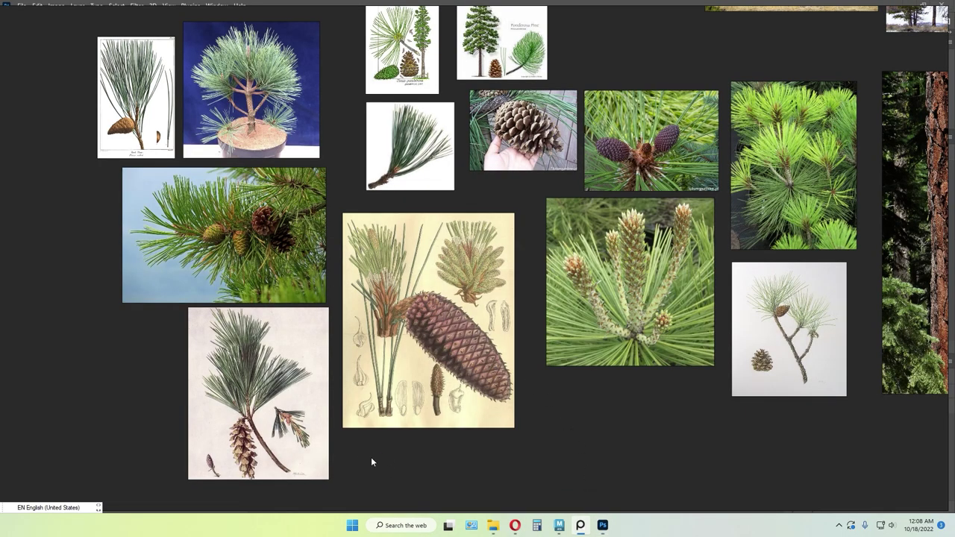
{"action": "scroll", "coordinate": [447, 358], "scroll_direction": "down", "scroll_amount": 2}
{"action": "scroll", "coordinate": [376, 199], "scroll_direction": "up", "scroll_amount": 5}
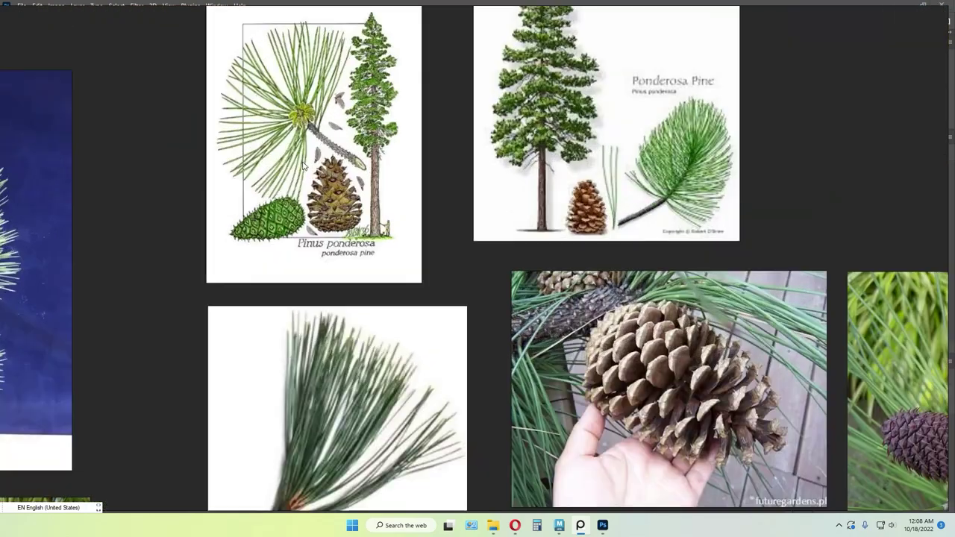
{"action": "left_click", "coordinate": [579, 528]}
{"action": "left_click", "coordinate": [582, 525]}
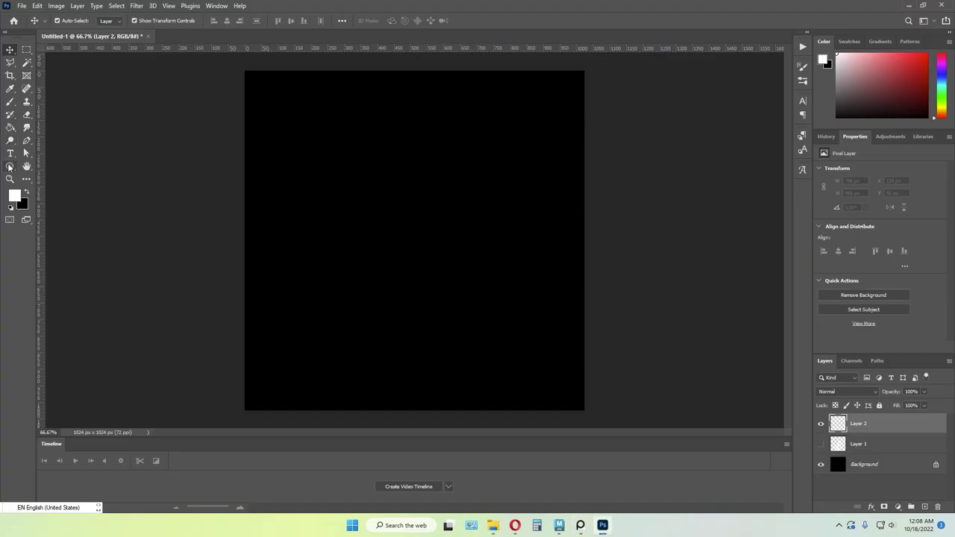
- Paint a solid white circle about 600 px wide in the upper middle of the canvas with the Brush tool
{"action": "left_click", "coordinate": [10, 167]}
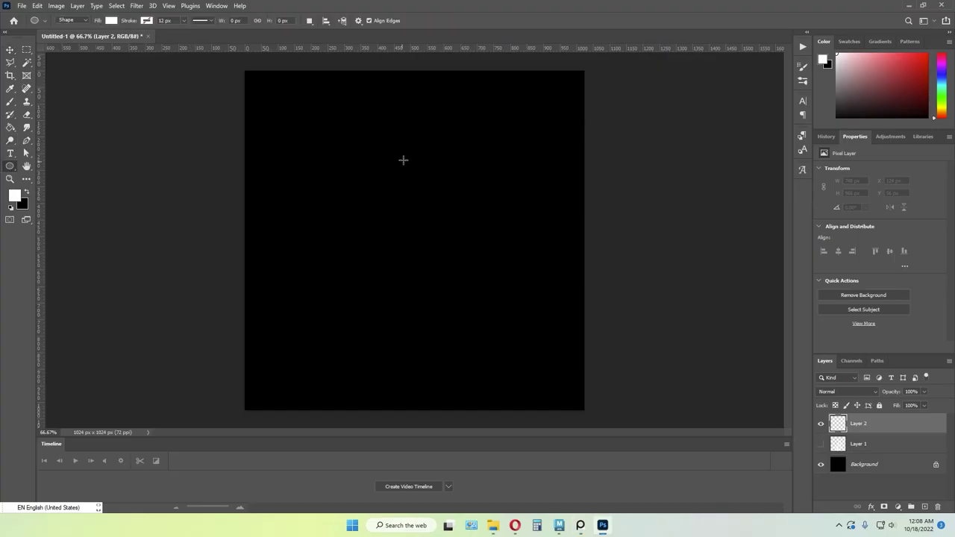
{"action": "left_click", "coordinate": [10, 105]}
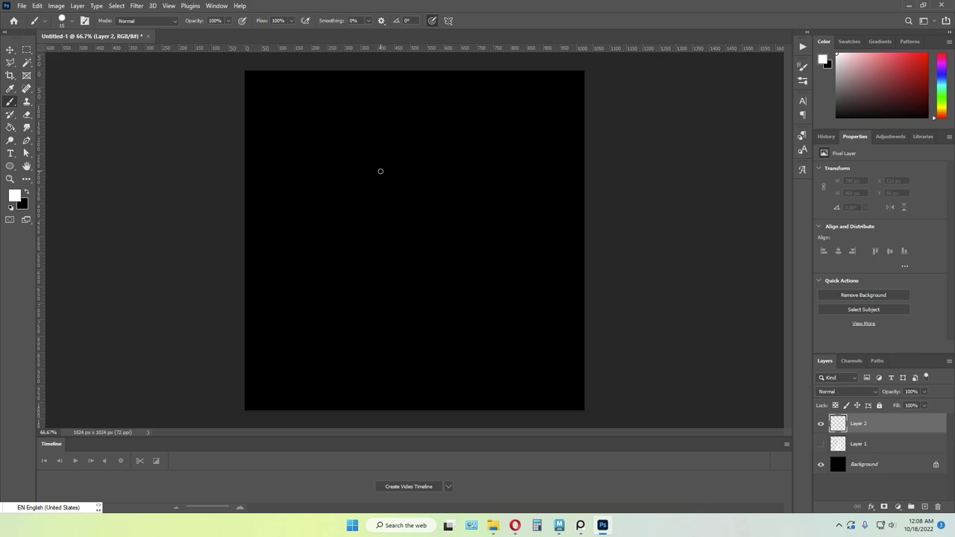
{"action": "key", "text": "bracketright"}
{"action": "key", "text": "bracketright"}
{"action": "key", "text": "bracketright"}
{"action": "key", "text": "bracketright"}
{"action": "key", "text": "bracketright"}
{"action": "key", "text": "bracketright"}
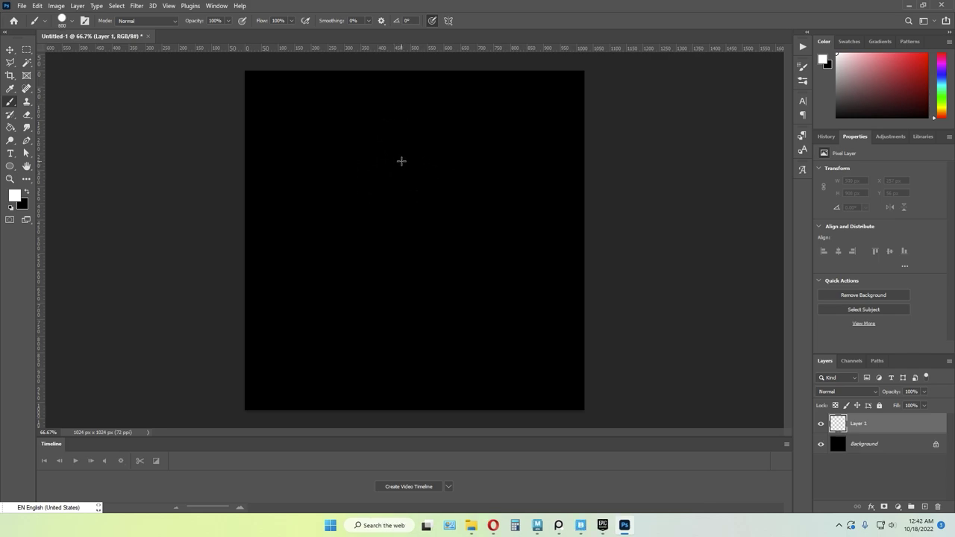
{"action": "left_click", "coordinate": [401, 161]}
{"action": "key", "text": "ctrl+z"}
{"action": "left_click", "coordinate": [403, 167]}
{"action": "key", "text": "ctrl+z"}
{"action": "left_click", "coordinate": [404, 182]}
{"action": "key", "text": "ctrl+z"}
{"action": "left_click", "coordinate": [411, 178]}
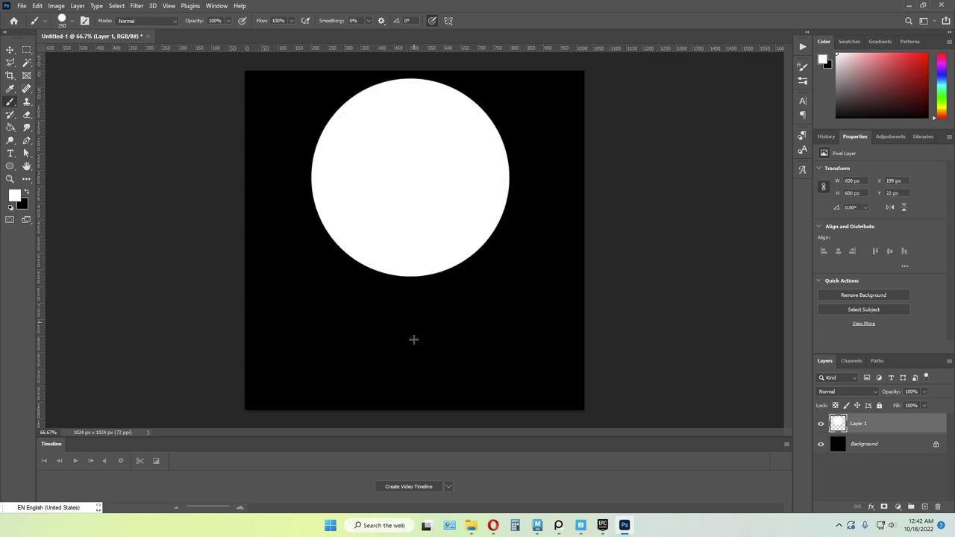
- Paint a small rounded white tip below the large circle with a 125 px brush
{"action": "left_click", "coordinate": [412, 380]}
{"action": "key", "text": "ctrl+z"}
{"action": "left_click", "coordinate": [409, 374]}
{"action": "key", "text": "ctrl+z"}
{"action": "left_click", "coordinate": [409, 365]}
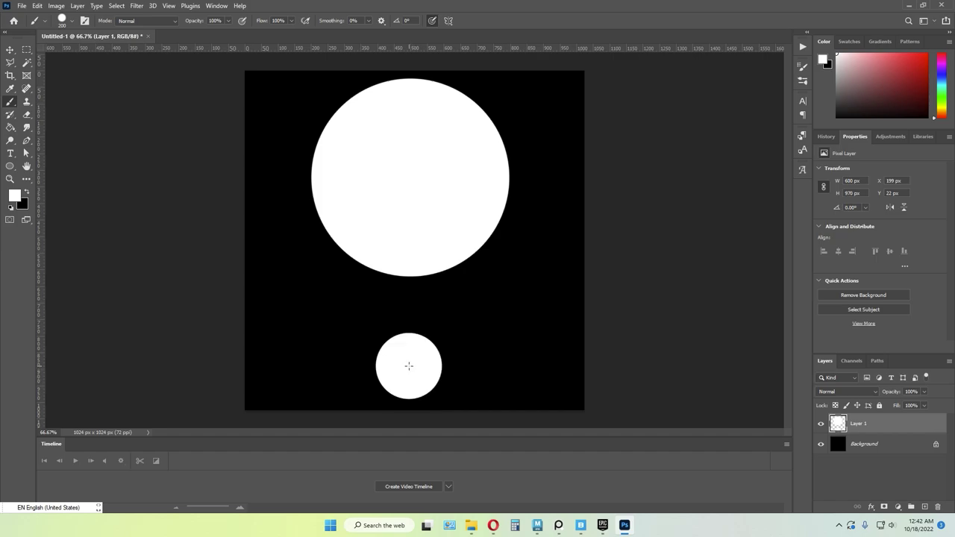
{"action": "key", "text": "ctrl+z"}
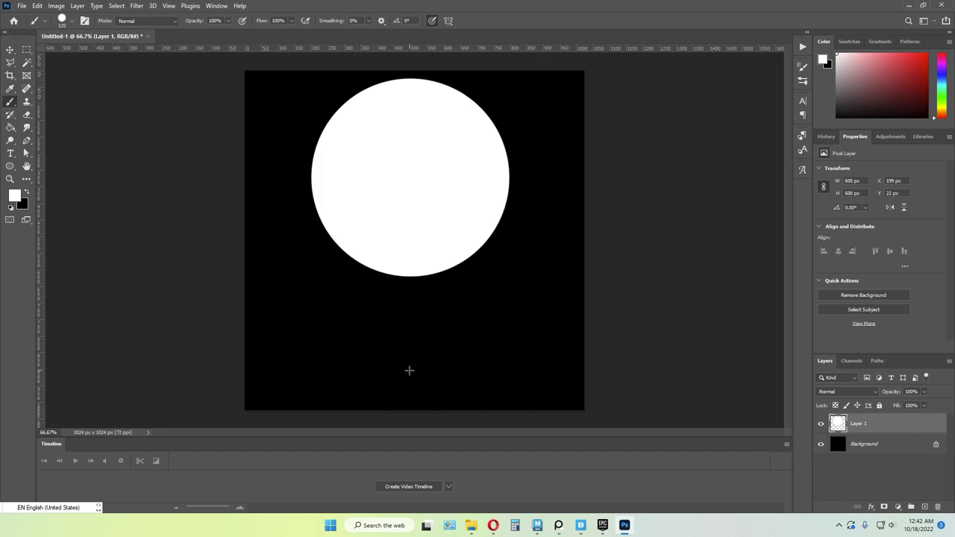
{"action": "left_click", "coordinate": [409, 370]}
{"action": "left_click_drag", "start_coordinate": [402, 368], "coordinate": [396, 367]}
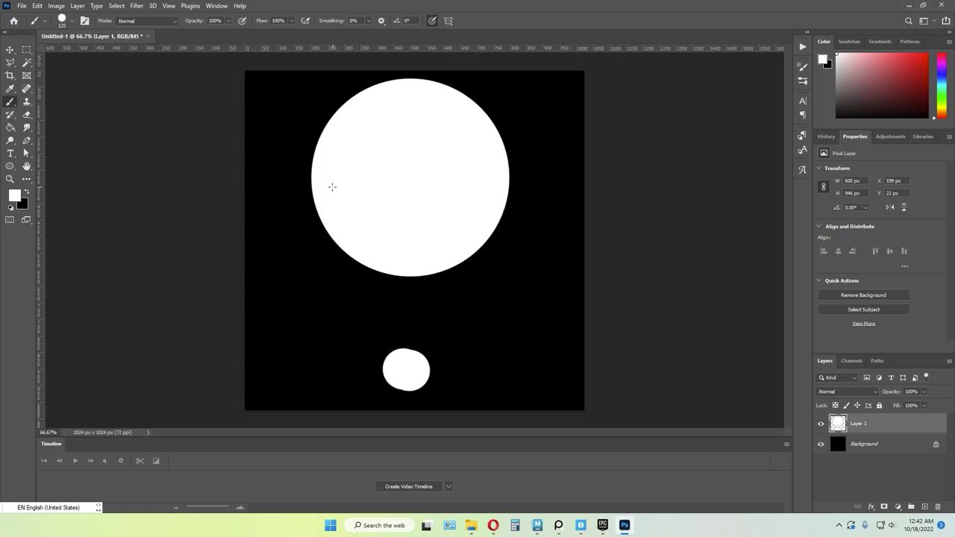
- Join the small tip to both sides of the large circle with straight strokes, filling a tapered cone silhouette
{"action": "left_click", "coordinate": [331, 185], "text": "shift"}
{"action": "left_click", "coordinate": [413, 370]}
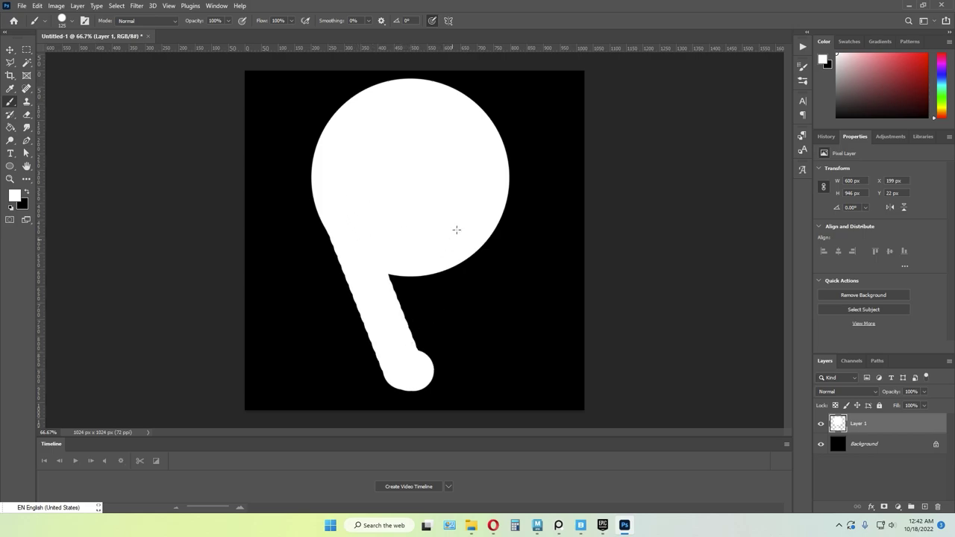
{"action": "left_click", "coordinate": [492, 187], "text": "shift"}
{"action": "mouse_move", "coordinate": [446, 264]}
{"action": "left_mouse_down"}
{"action": "mouse_move", "coordinate": [421, 298]}
{"action": "mouse_move", "coordinate": [410, 264]}
{"action": "left_mouse_up"}
- Dab scale-like bumps along both sides of the cone silhouette and compare it with the PureRef cone references
{"action": "left_click", "coordinate": [328, 213]}
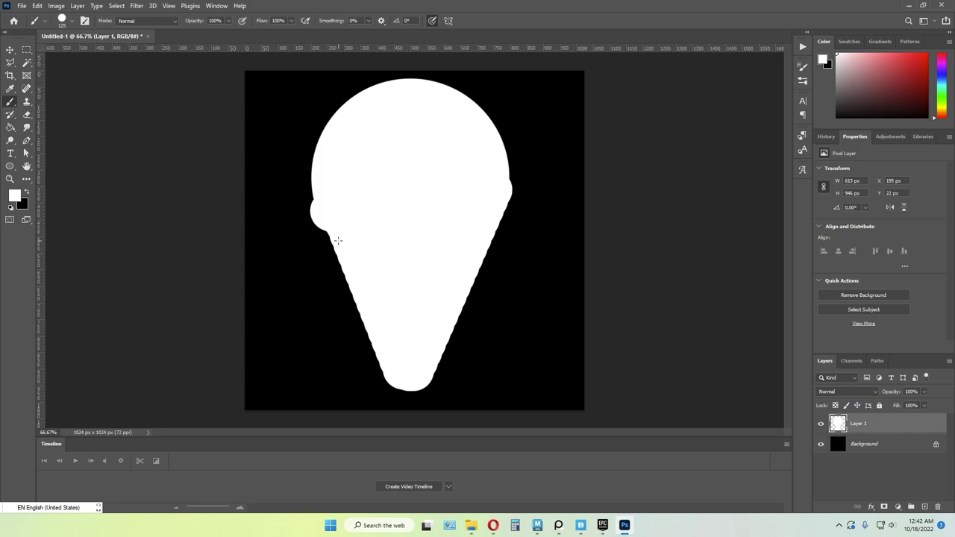
{"action": "left_click", "coordinate": [339, 247]}
{"action": "left_click", "coordinate": [358, 281]}
{"action": "left_click", "coordinate": [377, 333]}
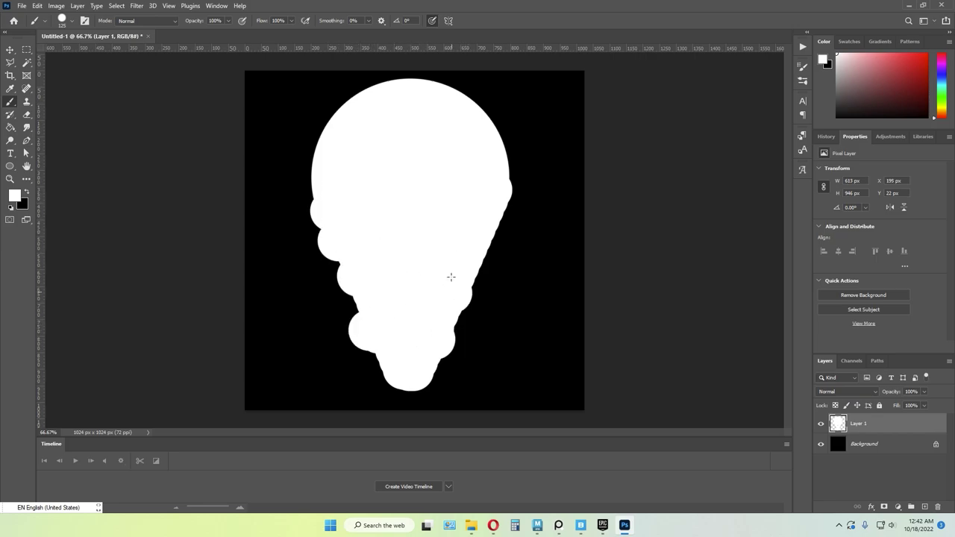
{"action": "left_click", "coordinate": [490, 205]}
{"action": "left_click", "coordinate": [315, 183]}
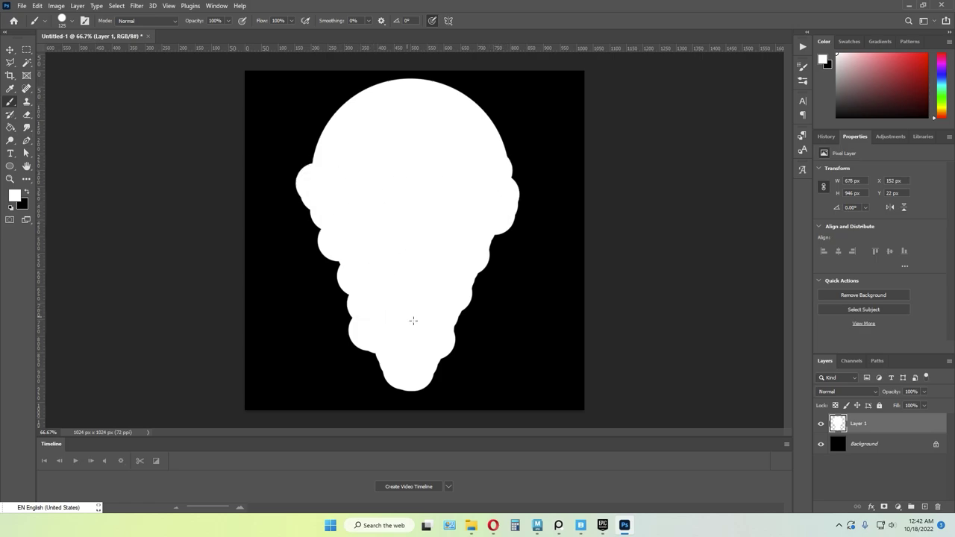
{"action": "key", "text": "ctrl+z"}
{"action": "left_click", "coordinate": [559, 530]}
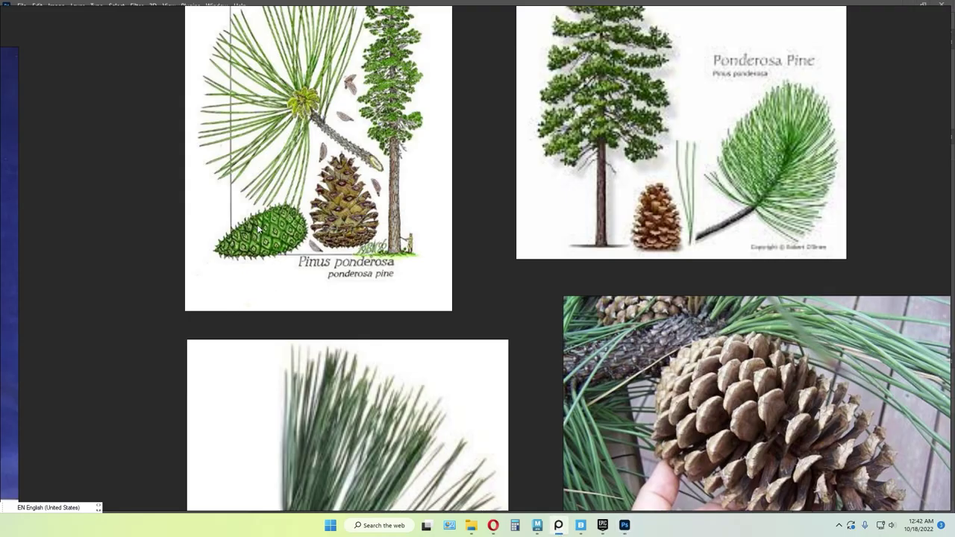
{"action": "left_click", "coordinate": [559, 525]}
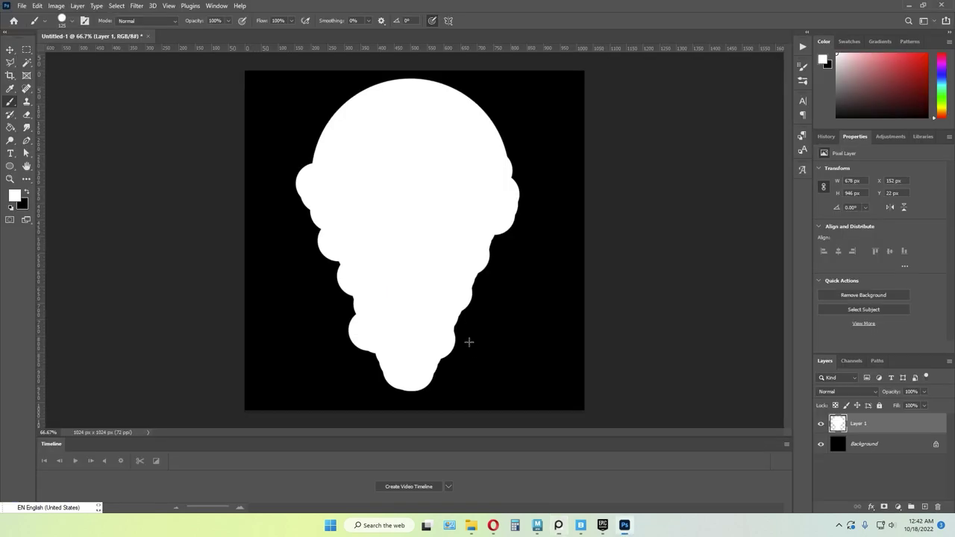
- Save the cone alpha as a PNG over Pine_cone in the Pine tutorial folder, using the large file size option
{"action": "left_click", "coordinate": [11, 50]}
{"action": "left_click", "coordinate": [22, 5]}
{"action": "left_click", "coordinate": [60, 125]}
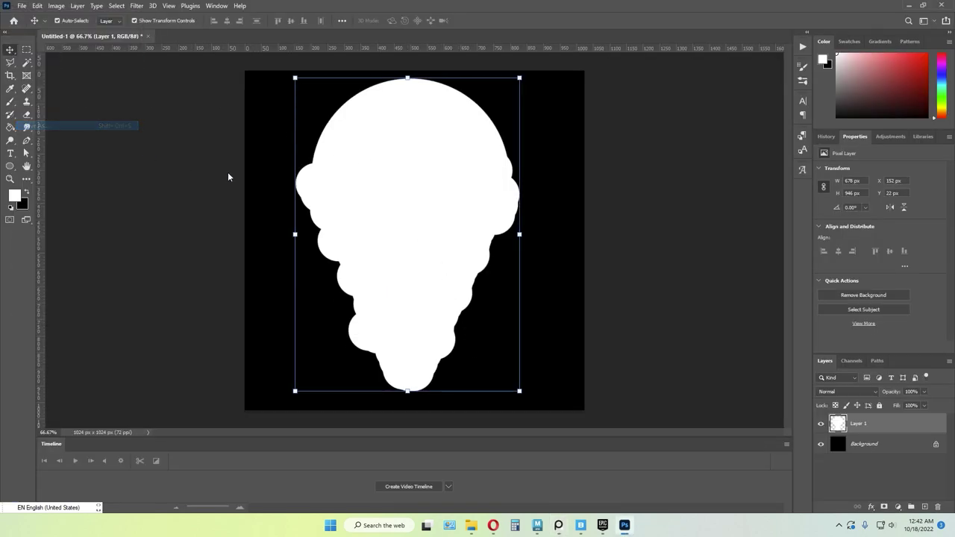
{"action": "left_click", "coordinate": [149, 230]}
{"action": "left_click", "coordinate": [121, 372]}
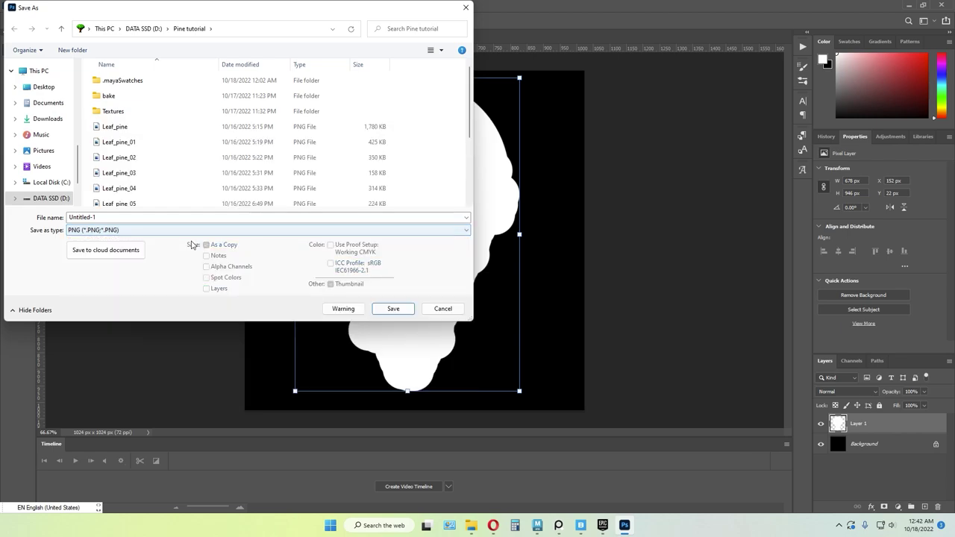
{"action": "scroll", "coordinate": [193, 179], "scroll_direction": "down", "scroll_amount": 3}
{"action": "left_click", "coordinate": [131, 183]}
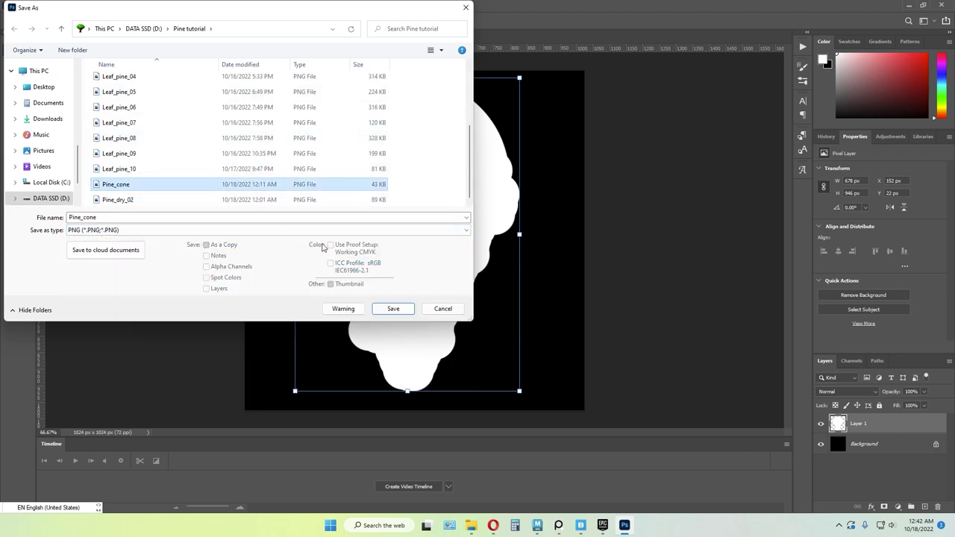
{"action": "left_click", "coordinate": [394, 309]}
{"action": "left_click", "coordinate": [500, 263]}
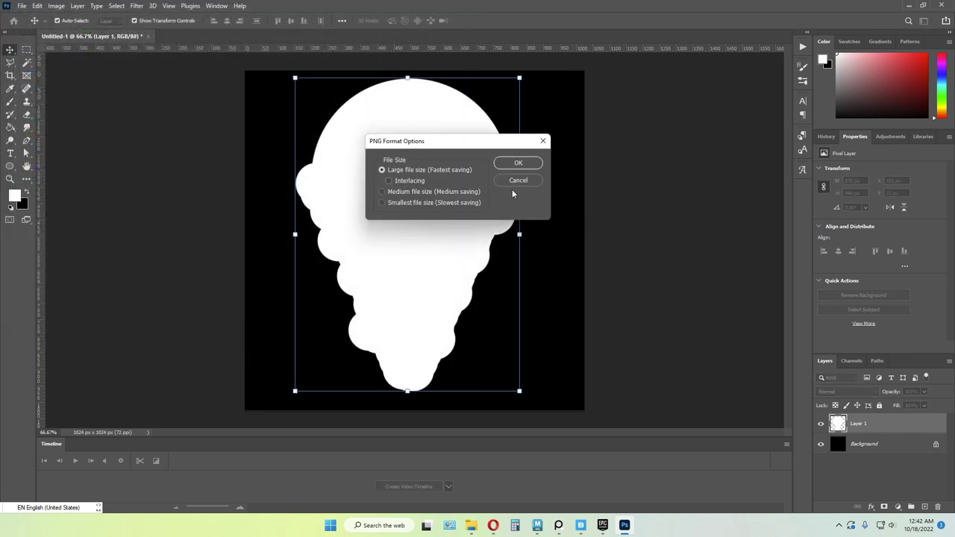
{"action": "left_click", "coordinate": [512, 164]}
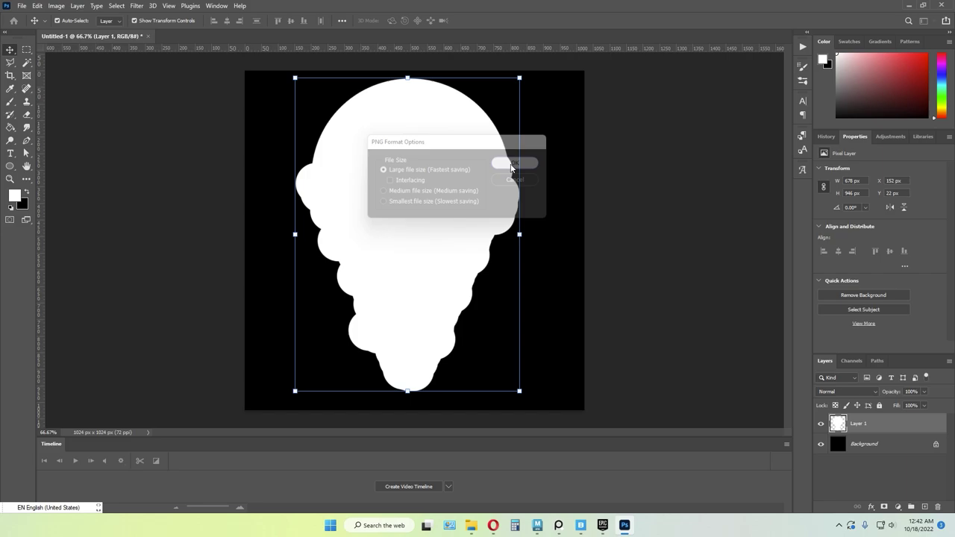
- Switch to Maya and create a polygon plane scaled to about 270.5, between the dry-branch card and the trunk
{"action": "left_click", "coordinate": [537, 525]}
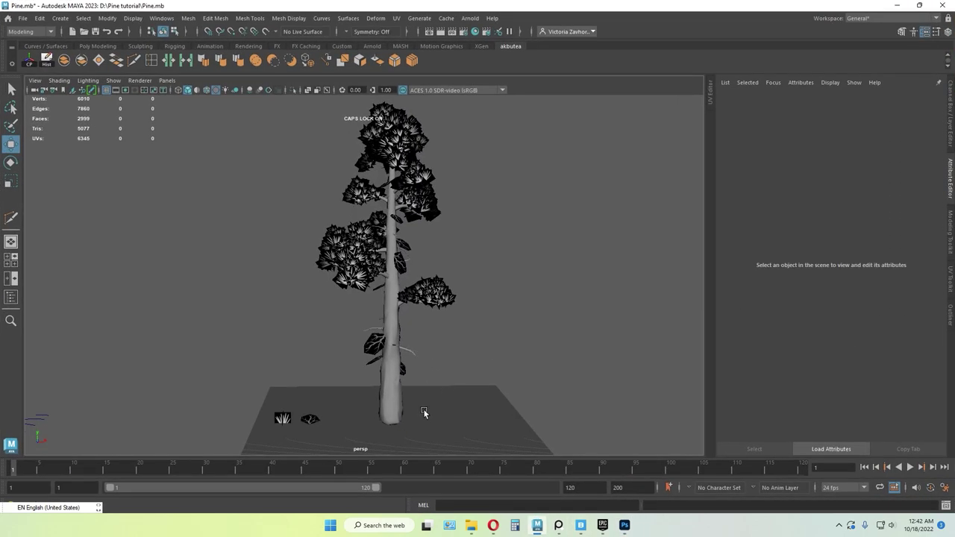
{"action": "scroll", "coordinate": [424, 412], "scroll_direction": "up", "scroll_amount": 5}
{"action": "right_click_drag", "start_coordinate": [383, 339], "coordinate": [335, 286], "text": "shift"}
{"action": "key", "text": "r"}
{"action": "left_click_drag", "start_coordinate": [460, 393], "coordinate": [420, 389]}
{"action": "key", "text": "w"}
{"action": "middle_click_drag", "start_coordinate": [390, 380], "coordinate": [360, 318], "text": "alt"}
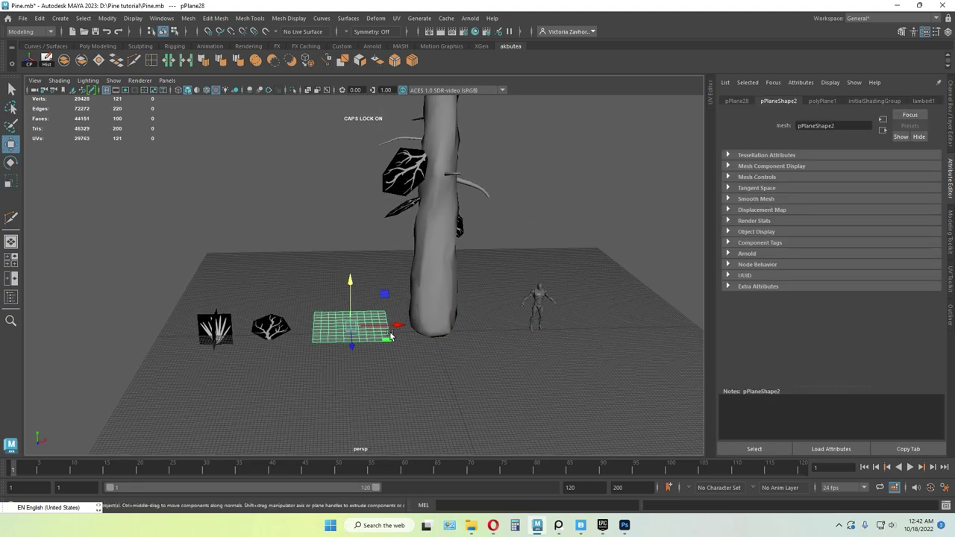
{"action": "left_click_drag", "start_coordinate": [360, 319], "coordinate": [364, 355], "text": "alt"}
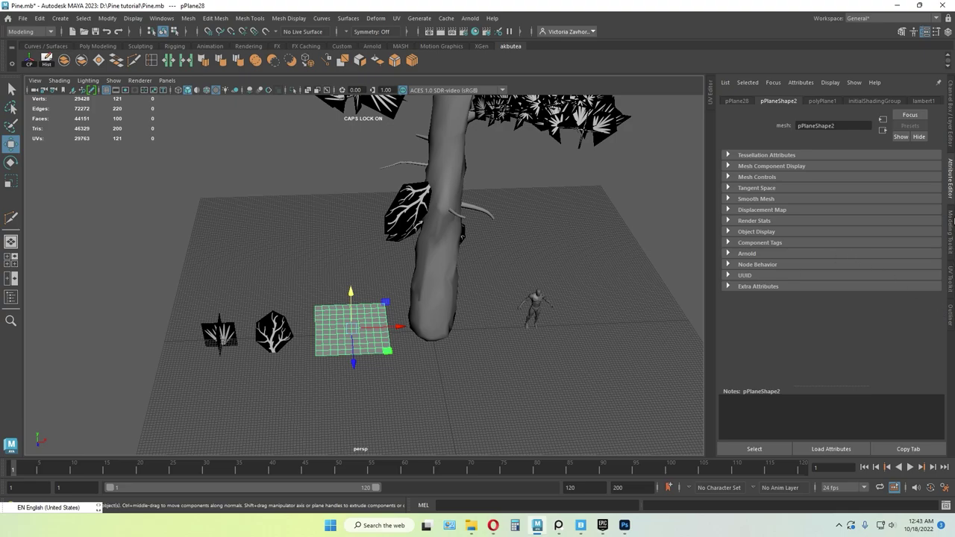
- Set the new plane's width and height subdivisions to 1
{"action": "left_click", "coordinate": [950, 138]}
{"action": "left_click", "coordinate": [832, 214]}
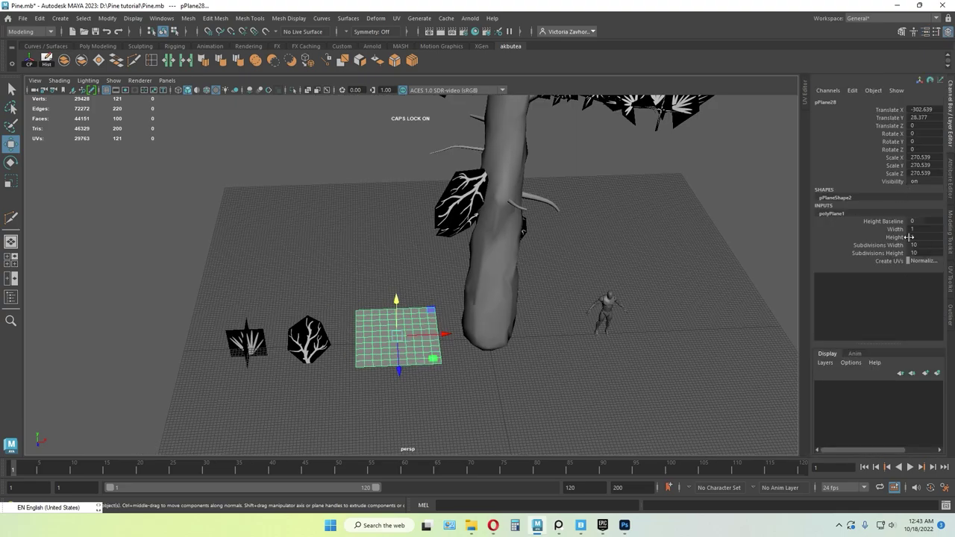
{"action": "type", "text": "1"}
{"action": "key", "text": "Tab"}
{"action": "type", "text": "1"}
{"action": "key", "text": "Return"}
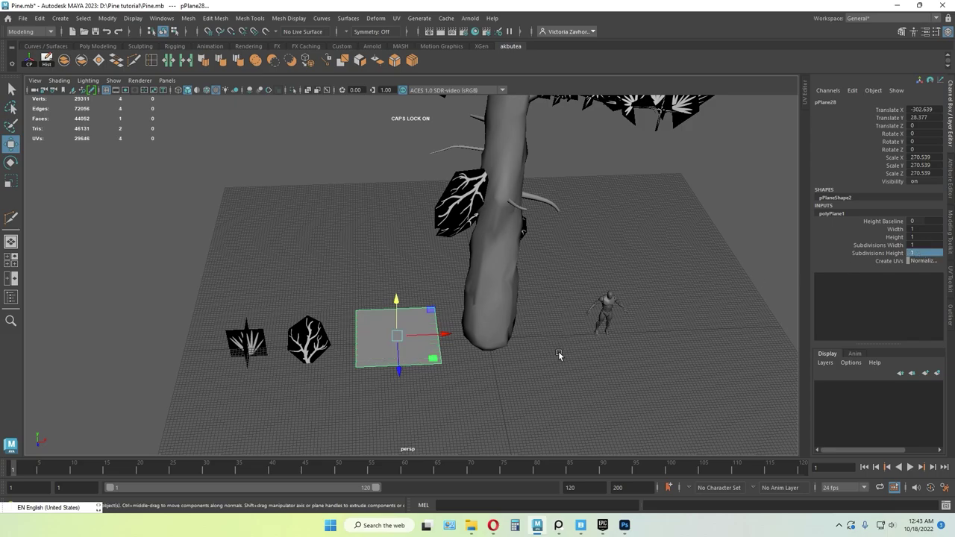
- Assign a new Lambert material to the plane and name it cONE1
{"action": "right_click", "coordinate": [480, 386]}
{"action": "mouse_move", "coordinate": [481, 493]}
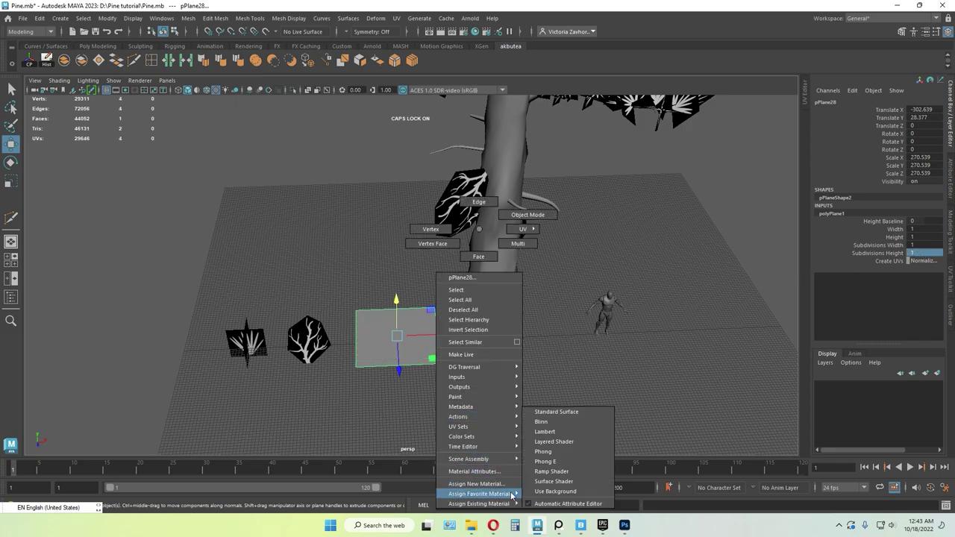
{"action": "left_click", "coordinate": [570, 433]}
{"action": "left_click", "coordinate": [860, 101]}
{"action": "left_click_drag", "start_coordinate": [828, 125], "coordinate": [765, 125]}
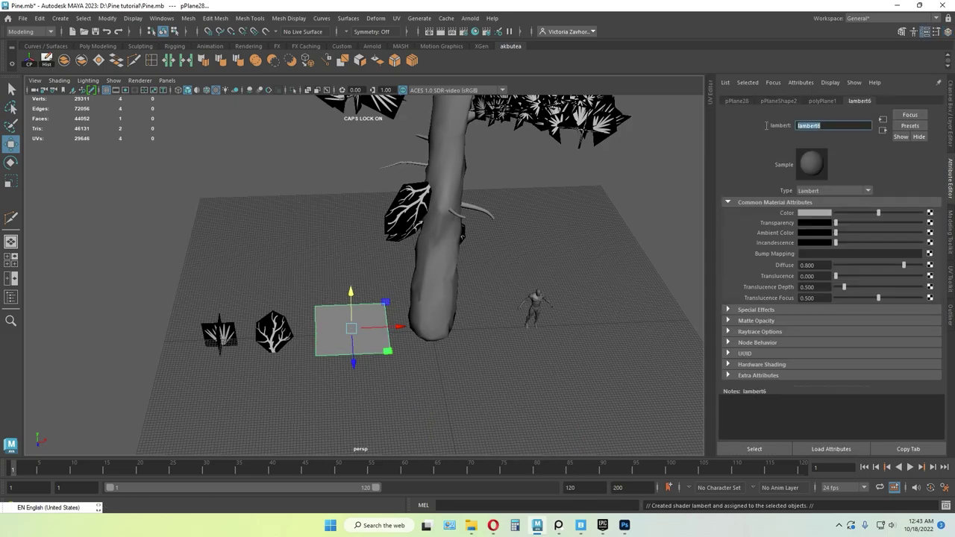
{"action": "type", "text": "cONE1"}
{"action": "key", "text": "Return"}
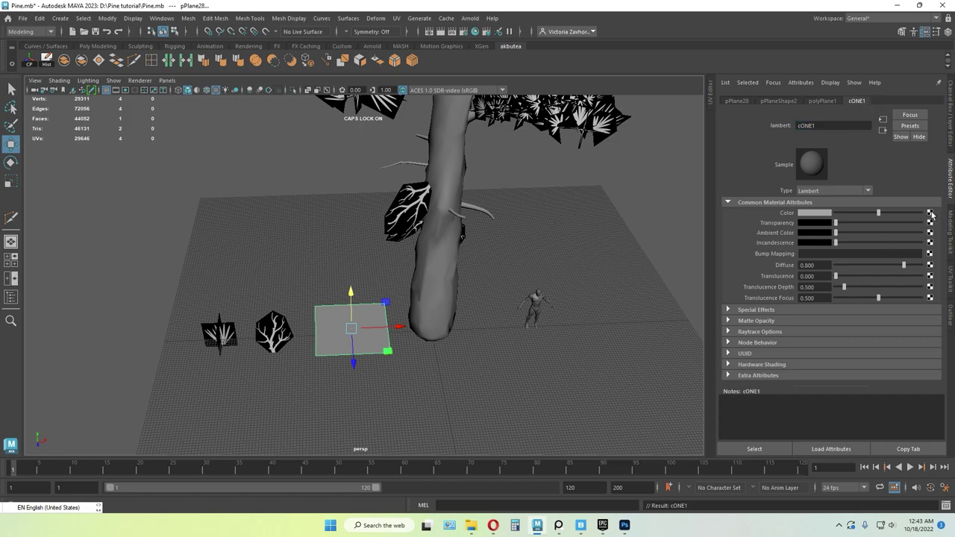
- Connect a file texture to the cONE1 material's color and load Pine_cone.png from the D:\Pine tutorial folder
{"action": "left_click", "coordinate": [930, 213]}
{"action": "left_click", "coordinate": [409, 261]}
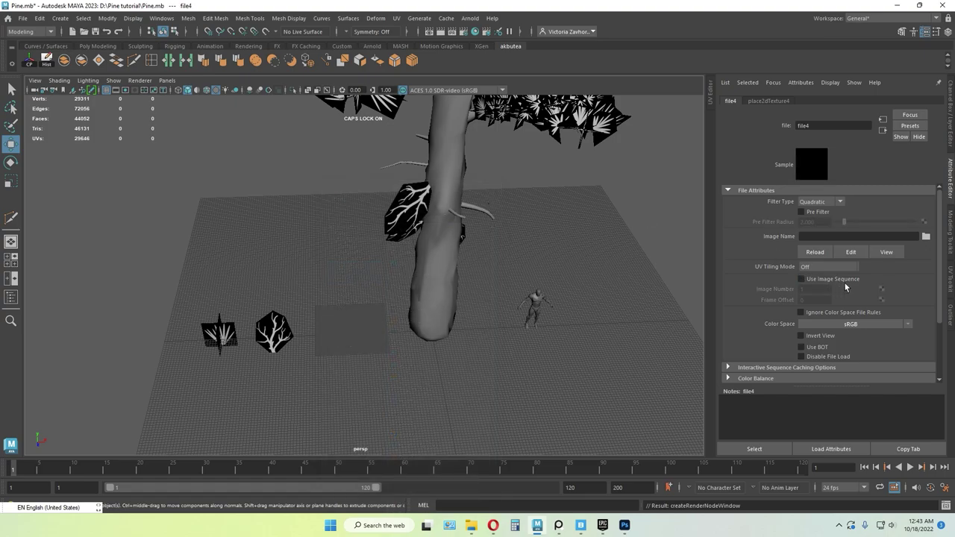
{"action": "left_click", "coordinate": [925, 236]}
{"action": "left_click", "coordinate": [404, 161]}
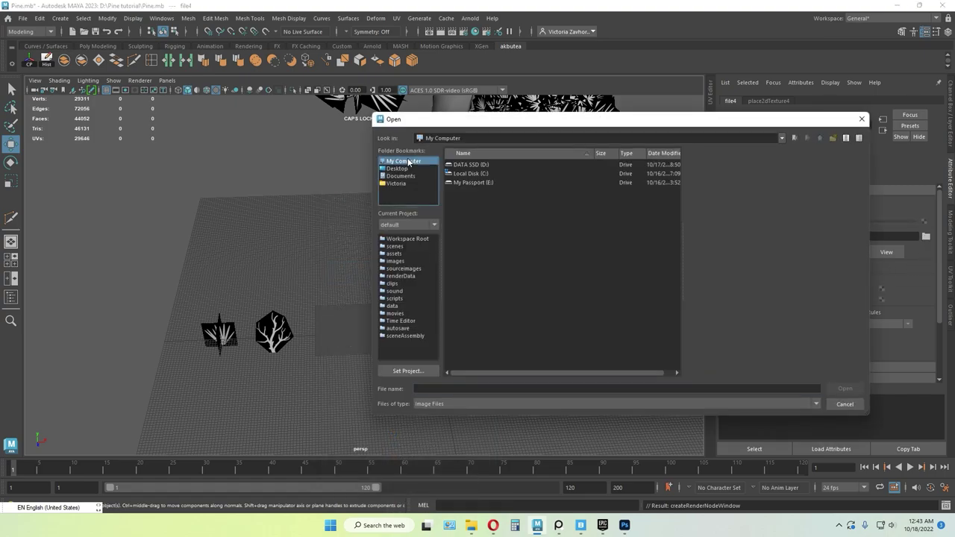
{"action": "double_click", "coordinate": [476, 164]}
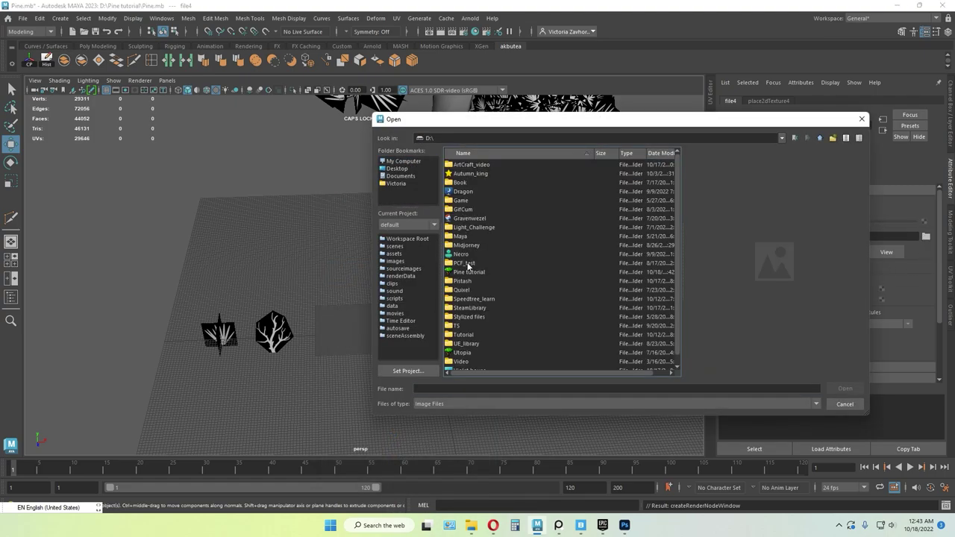
{"action": "double_click", "coordinate": [467, 271]}
{"action": "left_click", "coordinate": [484, 291]}
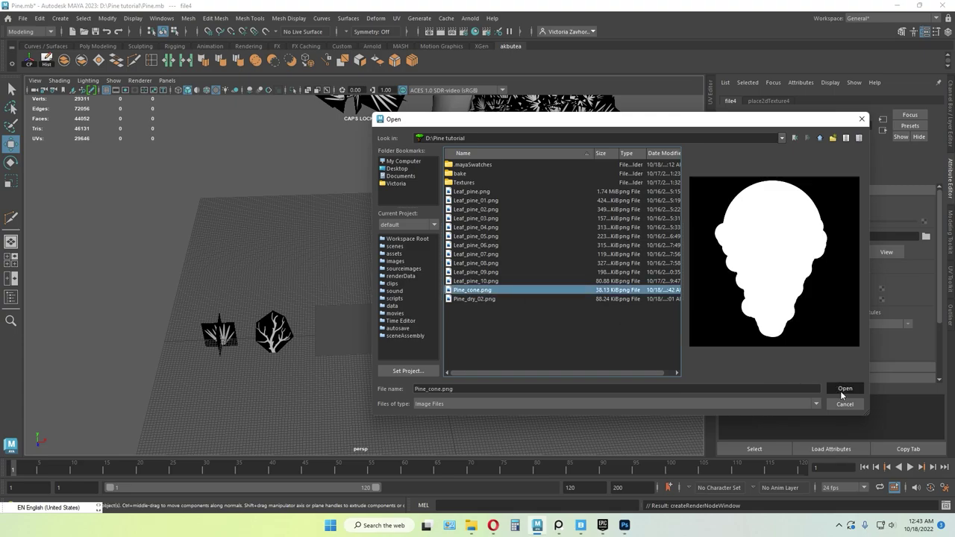
{"action": "left_click", "coordinate": [841, 389]}
- Duplicate the textured cone plane and rotate the copy so it stands perpendicular across the original
{"action": "scroll", "coordinate": [382, 360], "scroll_direction": "up", "scroll_amount": 5}
{"action": "scroll", "coordinate": [382, 383], "scroll_direction": "down", "scroll_amount": 2}
{"action": "left_click", "coordinate": [358, 371]}
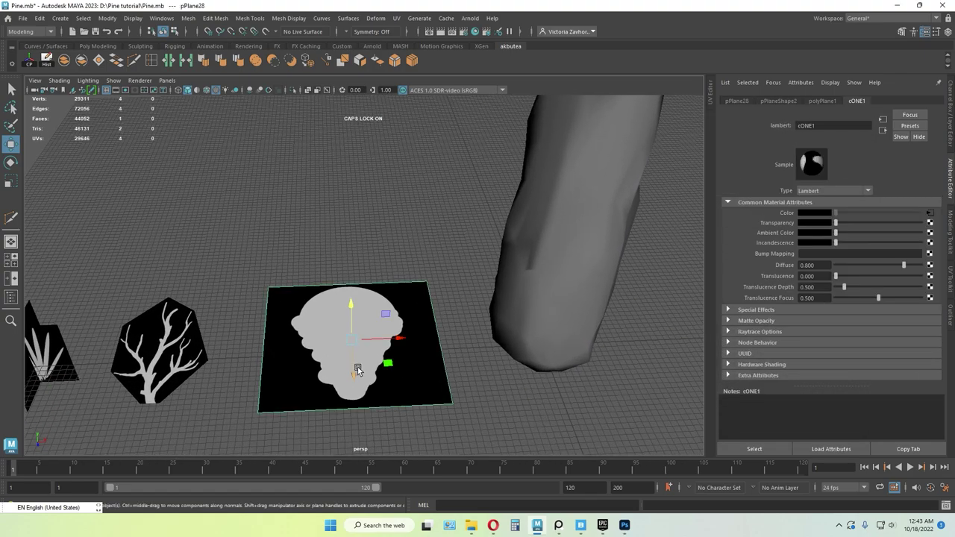
{"action": "key", "text": "ctrl+d"}
{"action": "key", "text": "e"}
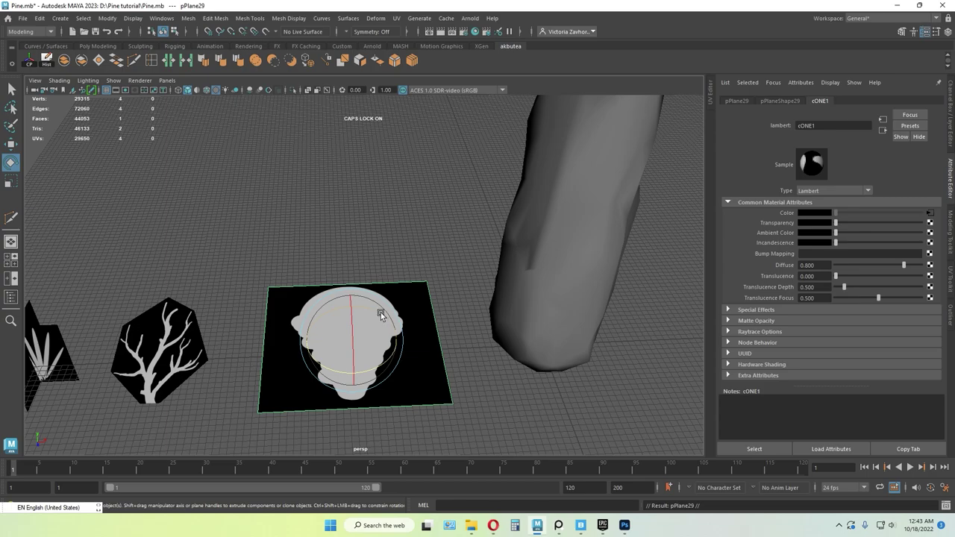
{"action": "left_click_drag", "start_coordinate": [382, 312], "coordinate": [323, 313]}
- Combine the two crossed cone planes into one mesh and select it
{"action": "scroll", "coordinate": [356, 333], "scroll_direction": "down", "scroll_amount": 3}
{"action": "left_click_drag", "start_coordinate": [406, 387], "coordinate": [322, 316], "text": "alt"}
{"action": "left_click", "coordinate": [64, 62]}
{"action": "left_click", "coordinate": [402, 208]}
{"action": "left_click", "coordinate": [366, 327]}
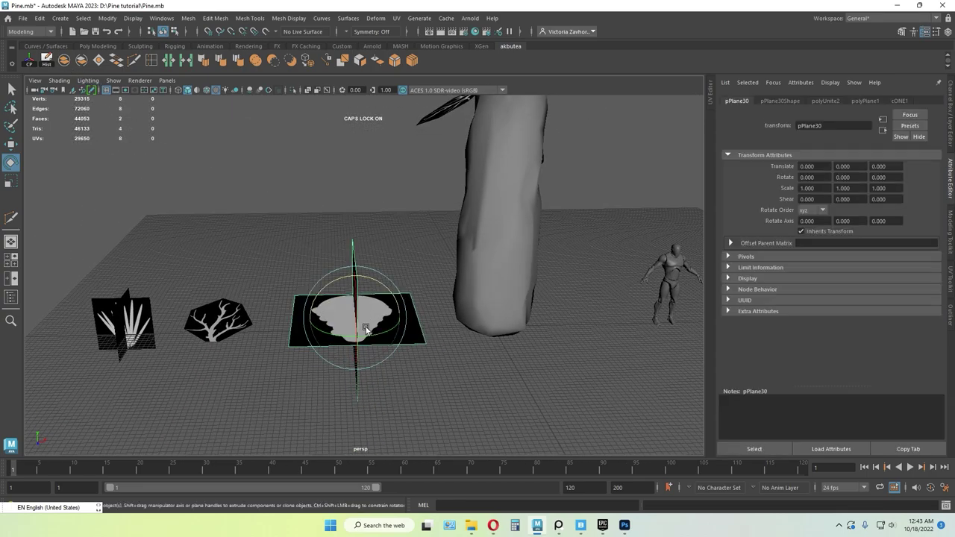
- Rotate the combined cone card 90 degrees about X and scale it uniformly to 0.190
{"action": "left_click_drag", "start_coordinate": [363, 294], "coordinate": [281, 350]}
{"action": "key", "text": "r"}
{"action": "left_click_drag", "start_coordinate": [376, 319], "coordinate": [270, 327]}
{"action": "key", "text": "r"}
{"action": "left_click", "coordinate": [367, 332]}
{"action": "scroll", "coordinate": [407, 317], "scroll_direction": "down", "scroll_amount": 5}
{"action": "middle_click_drag", "start_coordinate": [410, 317], "coordinate": [365, 353], "text": "alt"}
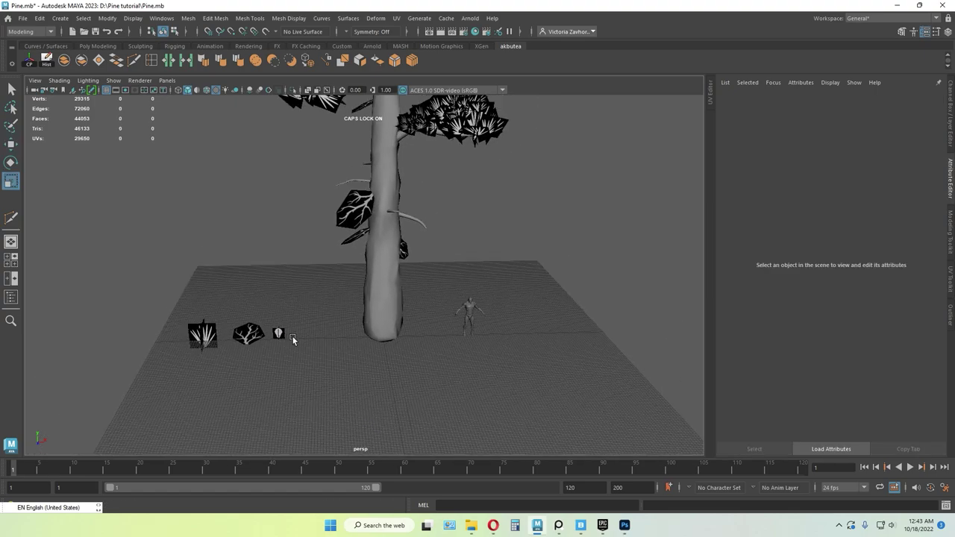
- Duplicate the cone card and move the copy under the right-hand foliage branch, to about X 667, Y 800
{"action": "left_click", "coordinate": [286, 338]}
{"action": "key", "text": "w"}
{"action": "key", "text": "ctrl+d"}
{"action": "left_click_drag", "start_coordinate": [312, 332], "coordinate": [493, 330]}
{"action": "left_click_drag", "start_coordinate": [468, 284], "coordinate": [476, 104]}
{"action": "key", "text": "f"}
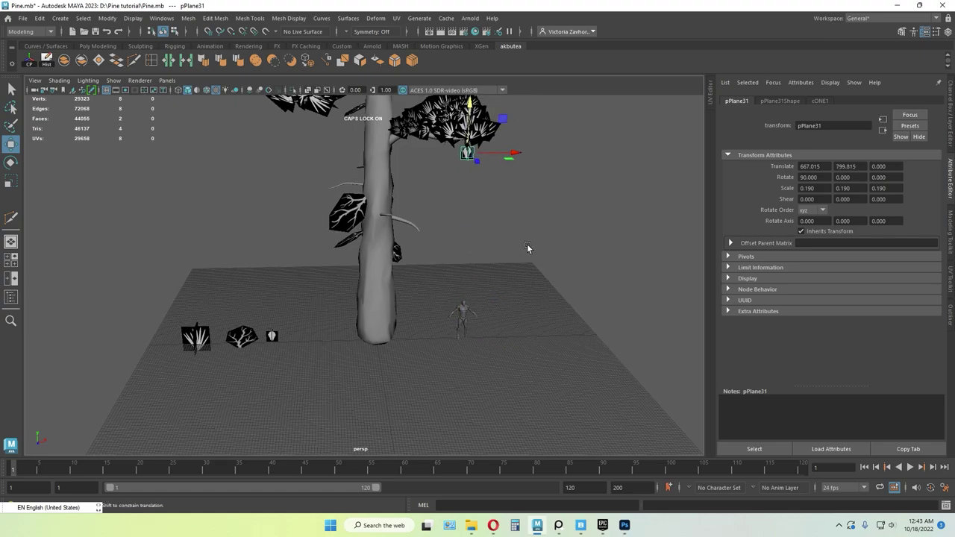
- Move the cone card beneath the lowest branch's foliage, to about X 611, Y 854, Z 197, and scale it uniformly to 0.261
{"action": "left_click_drag", "start_coordinate": [418, 264], "coordinate": [377, 228], "text": "alt"}
{"action": "left_click_drag", "start_coordinate": [292, 188], "coordinate": [205, 177]}
{"action": "left_click_drag", "start_coordinate": [208, 181], "coordinate": [456, 229], "text": "alt"}
{"action": "key", "text": "r"}
{"action": "key", "text": "w"}
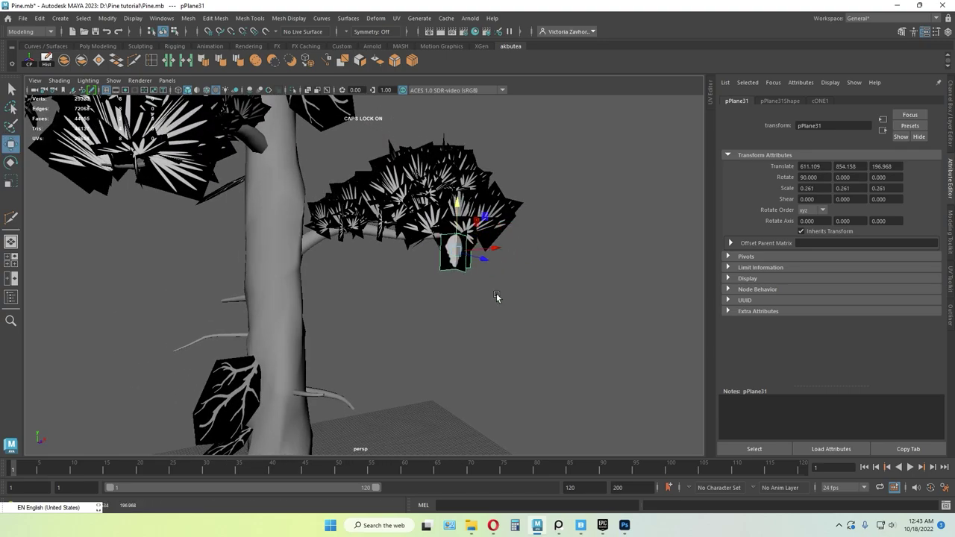
{"action": "left_click", "coordinate": [496, 297]}
- Scale the cone card down uniformly to 0.248 and settle it under the lowest foliage at about X 588, Y 840, Z 182
{"action": "left_click_drag", "start_coordinate": [497, 296], "coordinate": [431, 283], "text": "alt"}
{"action": "scroll", "coordinate": [457, 332], "scroll_direction": "down", "scroll_amount": 5}
{"action": "scroll", "coordinate": [432, 284], "scroll_direction": "up", "scroll_amount": 5}
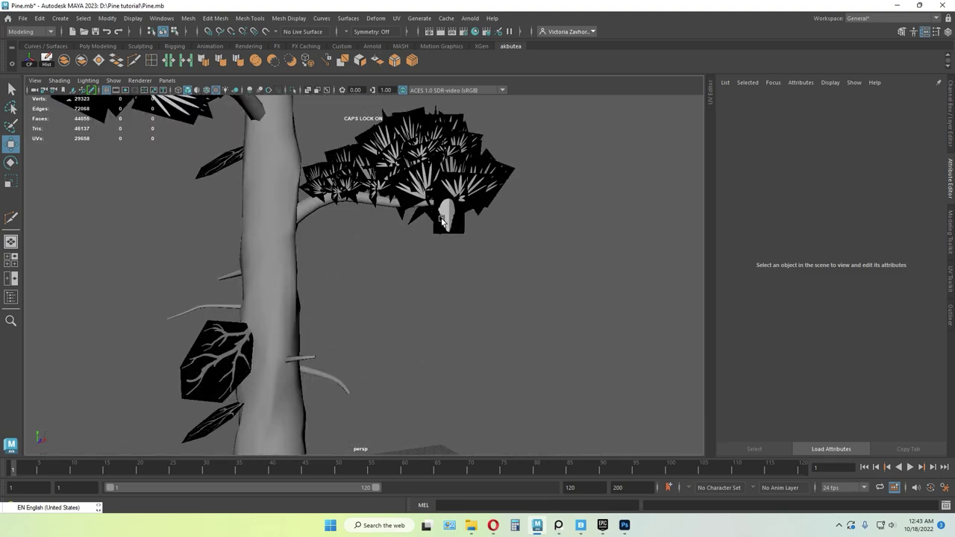
{"action": "left_click", "coordinate": [443, 220]}
{"action": "key", "text": "r"}
{"action": "left_click_drag", "start_coordinate": [448, 215], "coordinate": [519, 252]}
{"action": "key", "text": "w"}
- Duplicate the cone card, placing the copy beside it at about X 553, Y 850, Z 133 with a uniform scale of 0.206
{"action": "key", "text": "ctrl+d"}
{"action": "left_click_drag", "start_coordinate": [467, 254], "coordinate": [437, 256]}
{"action": "left_click_drag", "start_coordinate": [394, 212], "coordinate": [395, 197]}
{"action": "left_click_drag", "start_coordinate": [412, 251], "coordinate": [392, 250]}
{"action": "key", "text": "r"}
{"action": "left_click", "coordinate": [499, 291]}
{"action": "scroll", "coordinate": [499, 290], "scroll_direction": "down", "scroll_amount": 4}
{"action": "left_click_drag", "start_coordinate": [455, 272], "coordinate": [474, 238], "text": "alt"}
- Duplicate both lowest-branch cone cards together and move the copies under the large mid-height foliage cluster on the opposite side of the trunk
{"action": "left_click", "coordinate": [463, 233]}
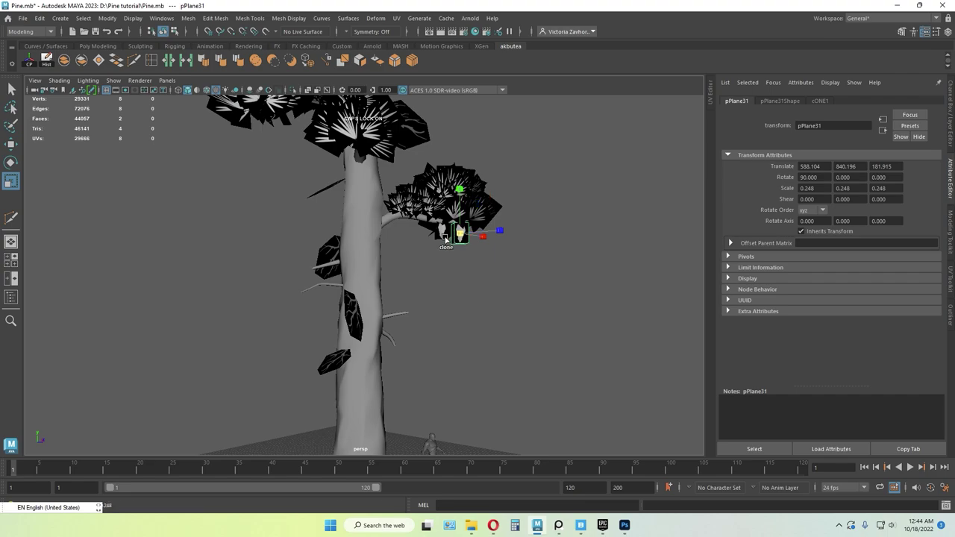
{"action": "key", "text": "w"}
{"action": "left_click", "coordinate": [440, 236], "text": "shift"}
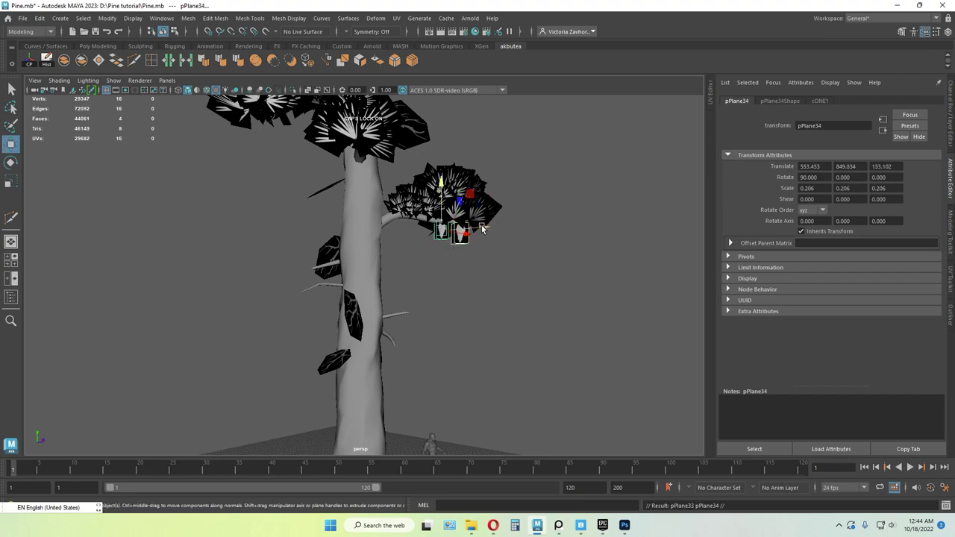
{"action": "left_click_drag", "start_coordinate": [482, 228], "coordinate": [452, 262]}
{"action": "left_click_drag", "start_coordinate": [343, 240], "coordinate": [514, 263]}
{"action": "left_click_drag", "start_coordinate": [557, 254], "coordinate": [560, 169]}
{"action": "left_click_drag", "start_coordinate": [618, 228], "coordinate": [355, 255], "text": "alt"}
{"action": "left_click_drag", "start_coordinate": [273, 302], "coordinate": [358, 222]}
{"action": "left_click_drag", "start_coordinate": [243, 211], "coordinate": [227, 227]}
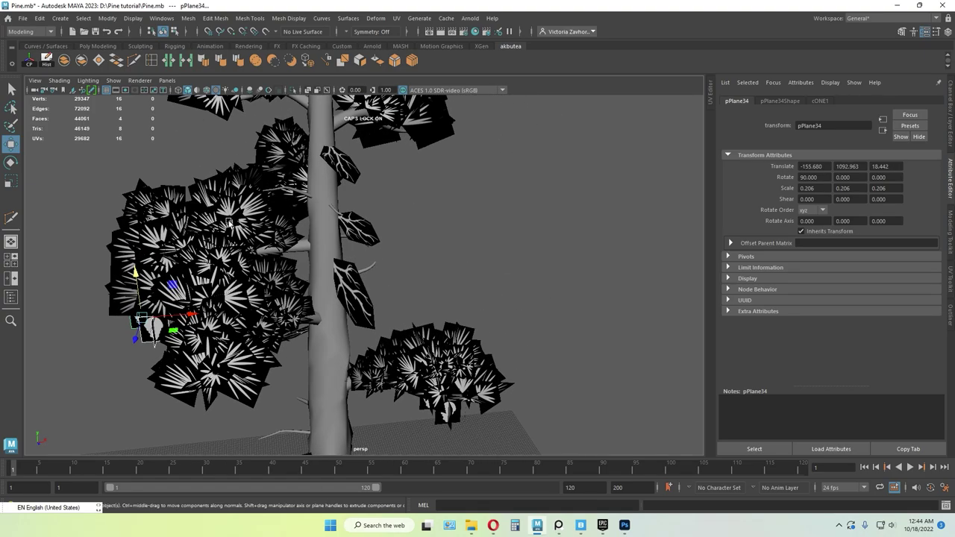
- Reposition the larger copied cone card under the mid-height foliage cluster, to about X -48, Z 3
{"action": "middle_click_drag", "start_coordinate": [227, 227], "coordinate": [374, 171], "text": "alt"}
{"action": "left_click_drag", "start_coordinate": [313, 272], "coordinate": [500, 254]}
{"action": "left_click", "coordinate": [500, 254]}
{"action": "right_click_drag", "start_coordinate": [501, 254], "coordinate": [545, 230], "text": "alt"}
{"action": "left_click_drag", "start_coordinate": [545, 230], "coordinate": [488, 278], "text": "alt"}
{"action": "left_click", "coordinate": [405, 188]}
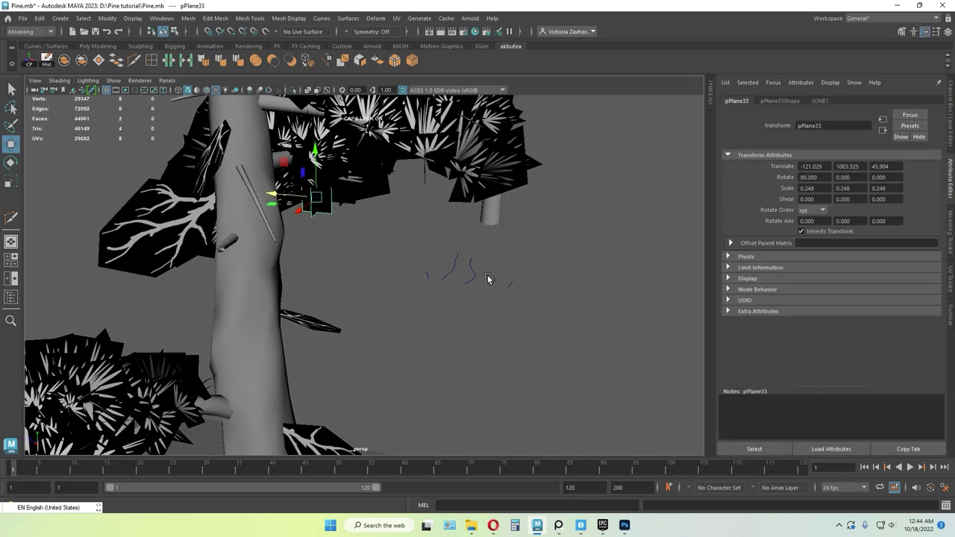
{"action": "left_click_drag", "start_coordinate": [287, 195], "coordinate": [308, 220]}
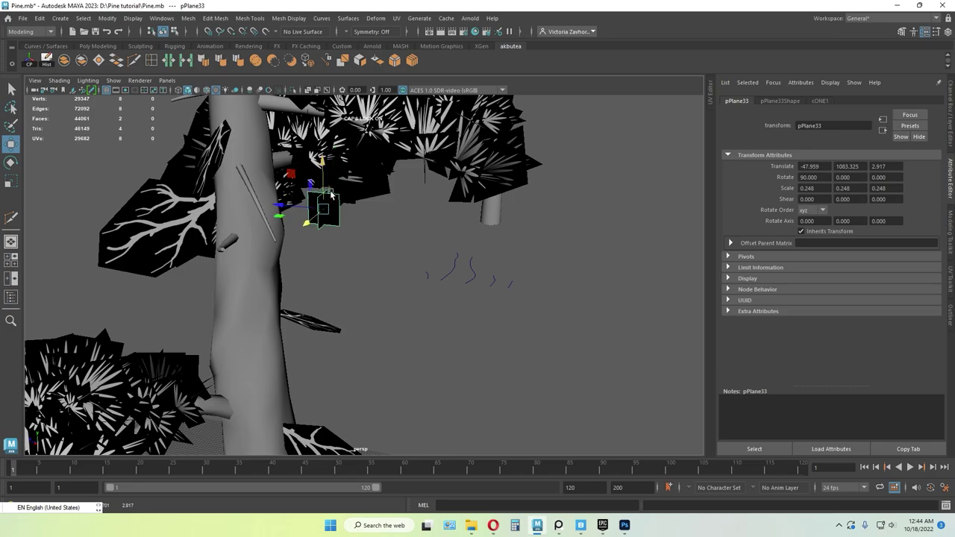
{"action": "left_click_drag", "start_coordinate": [325, 179], "coordinate": [326, 169]}
{"action": "left_click", "coordinate": [428, 264]}
- Duplicate a mid-height cone card, scale the copy uniformly to 0.299, and place it beneath another foliage tip of the same cluster
{"action": "left_click_drag", "start_coordinate": [405, 209], "coordinate": [448, 240], "text": "alt"}
{"action": "left_click", "coordinate": [347, 232]}
{"action": "key", "text": "r"}
{"action": "key", "text": "w"}
{"action": "left_click_drag", "start_coordinate": [440, 205], "coordinate": [566, 256], "text": "alt"}
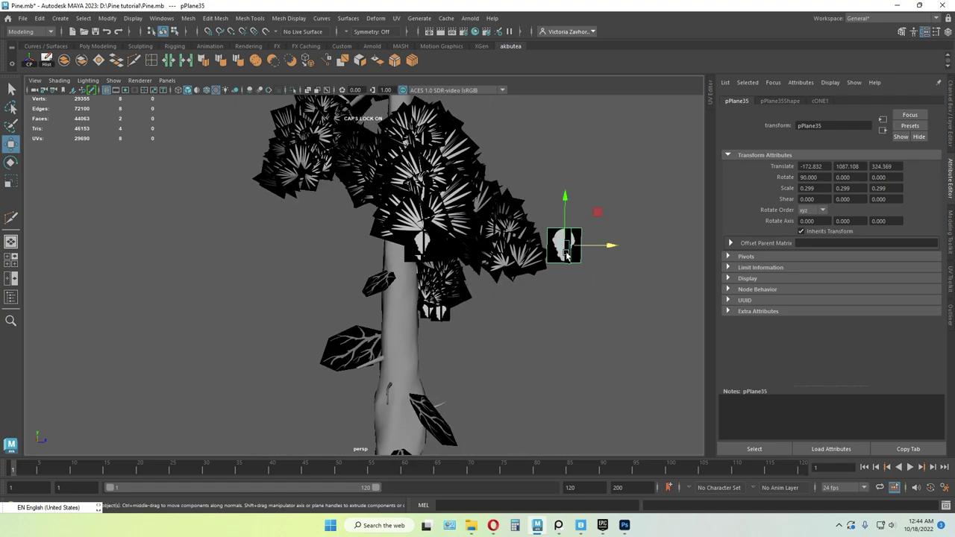
{"action": "left_click_drag", "start_coordinate": [563, 216], "coordinate": [522, 244]}
{"action": "left_click_drag", "start_coordinate": [571, 267], "coordinate": [402, 216]}
{"action": "left_click_drag", "start_coordinate": [263, 212], "coordinate": [249, 244]}
{"action": "left_click", "coordinate": [320, 348]}
{"action": "scroll", "coordinate": [320, 348], "scroll_direction": "down", "scroll_amount": 5}
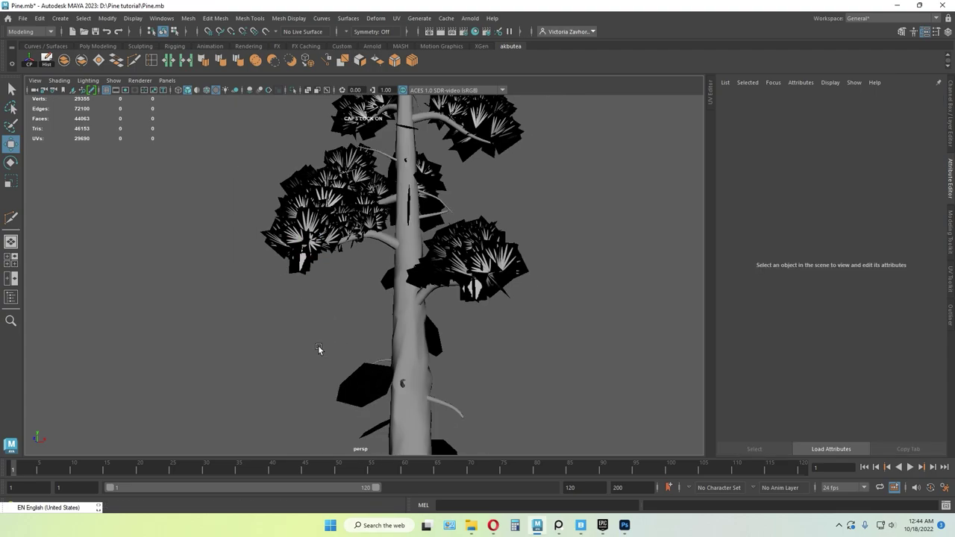
- Duplicate a cone card from the lowest branch, raise the copy under an upper branch's foliage, and scale it uniformly to 0.295
{"action": "left_click_drag", "start_coordinate": [320, 348], "coordinate": [414, 298], "text": "alt"}
{"action": "scroll", "coordinate": [503, 351], "scroll_direction": "down", "scroll_amount": 5}
{"action": "scroll", "coordinate": [402, 299], "scroll_direction": "up", "scroll_amount": 5}
{"action": "left_click_drag", "start_coordinate": [320, 300], "coordinate": [496, 306], "text": "alt"}
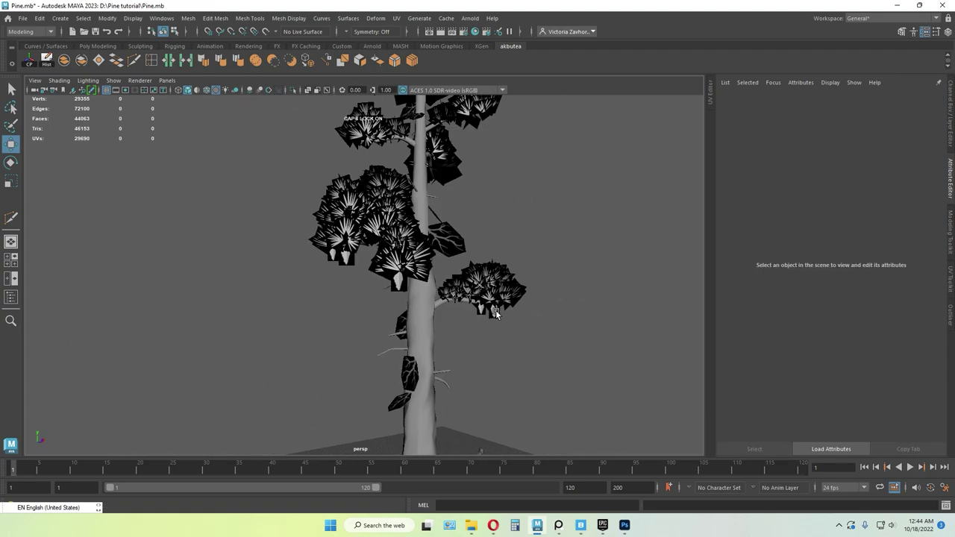
{"action": "left_click", "coordinate": [495, 313]}
{"action": "key", "text": "ctrl+d"}
{"action": "left_click_drag", "start_coordinate": [495, 263], "coordinate": [504, 114]}
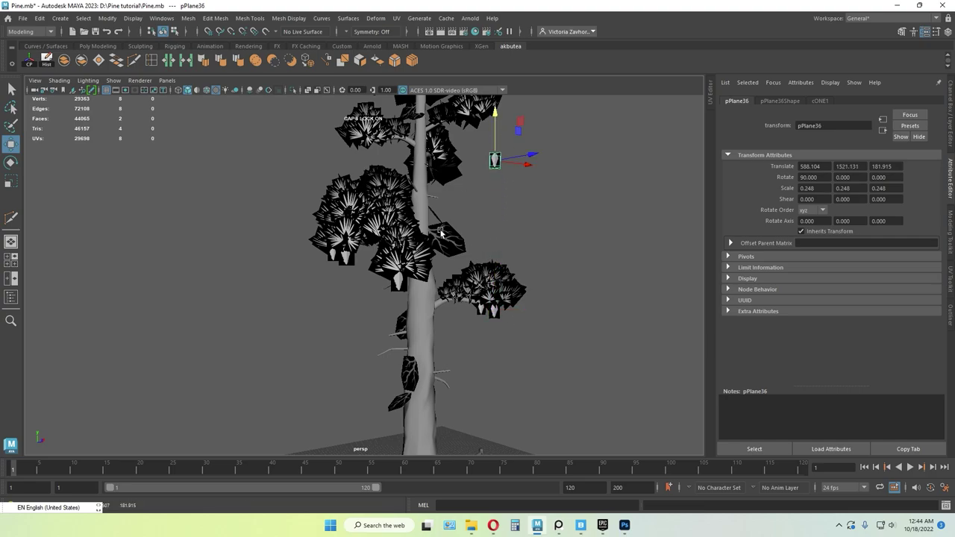
{"action": "middle_click_drag", "start_coordinate": [477, 164], "coordinate": [485, 256], "text": "alt"}
{"action": "left_click_drag", "start_coordinate": [486, 256], "coordinate": [503, 252], "text": "alt"}
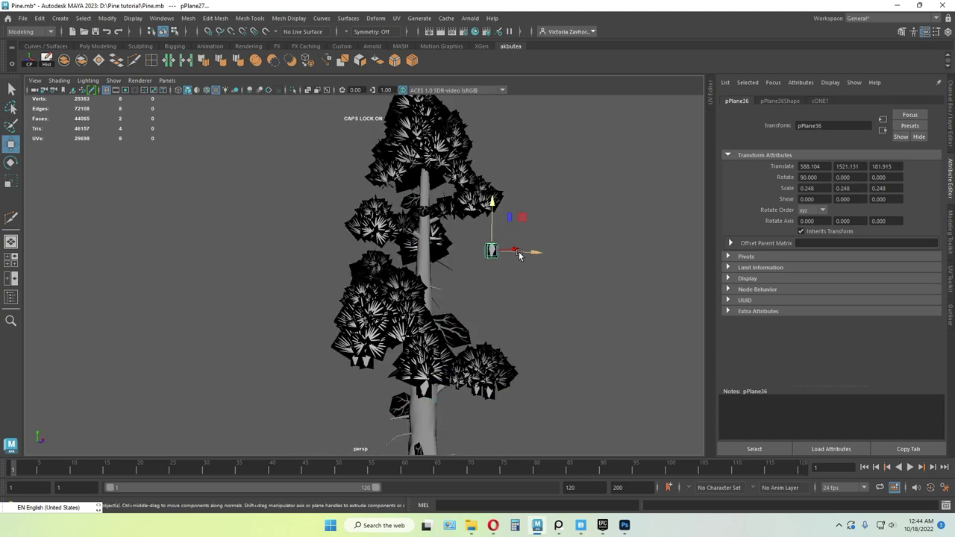
{"action": "left_click_drag", "start_coordinate": [509, 212], "coordinate": [478, 278], "text": "alt"}
{"action": "key", "text": "r"}
- Duplicate the upper-branch cone card and place the copy beside it at about X 500, Y 1480, Z -174
{"action": "key", "text": "ctrl+d"}
{"action": "key", "text": "w"}
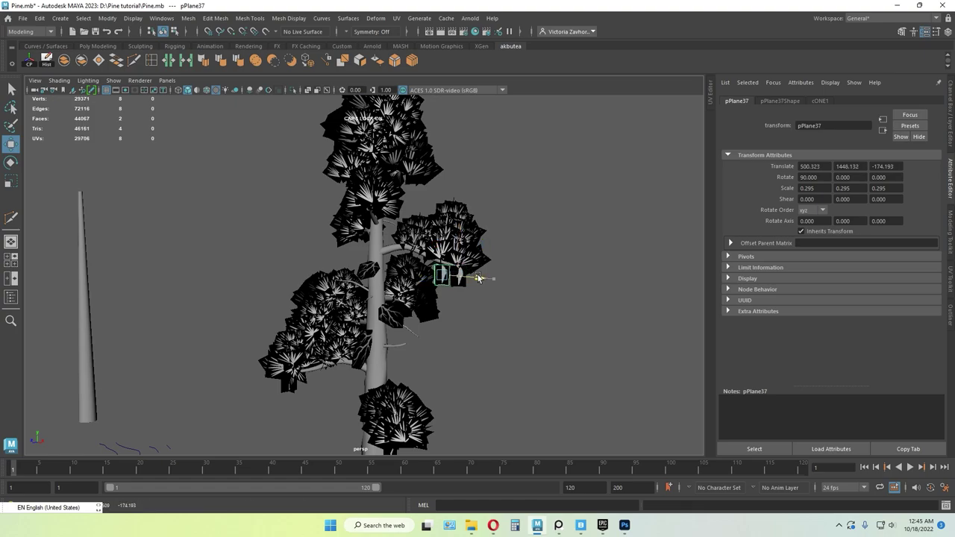
{"action": "left_click_drag", "start_coordinate": [443, 248], "coordinate": [443, 241]}
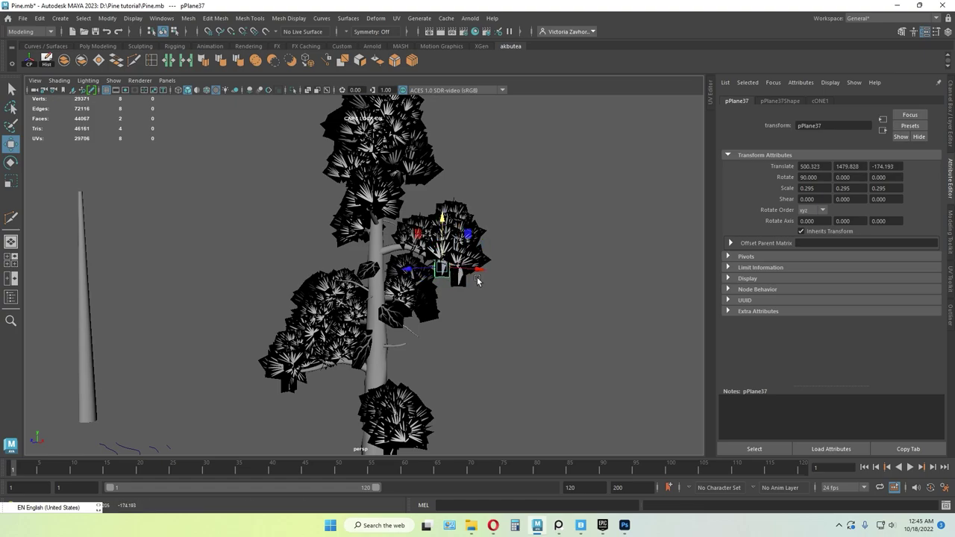
{"action": "left_click_drag", "start_coordinate": [485, 269], "coordinate": [423, 263], "text": "alt"}
{"action": "left_click", "coordinate": [503, 260]}
- Lower and shift the second upper-branch cone card to about X 528, Y 1452, Z -174
{"action": "left_click", "coordinate": [421, 262]}
{"action": "left_click_drag", "start_coordinate": [421, 222], "coordinate": [422, 230]}
{"action": "left_click", "coordinate": [514, 272]}
{"action": "left_click", "coordinate": [514, 272]}
{"action": "left_click_drag", "start_coordinate": [486, 268], "coordinate": [360, 262], "text": "alt"}
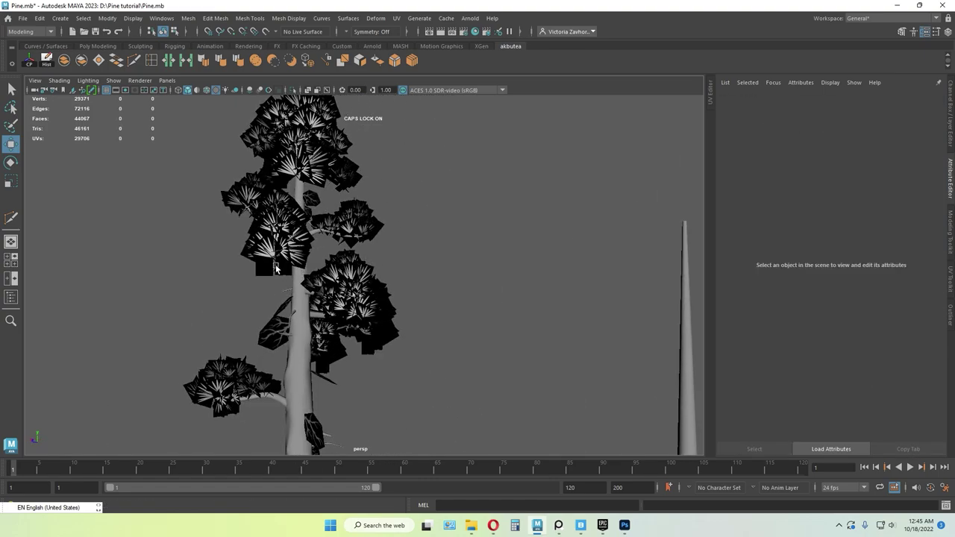
{"action": "left_click", "coordinate": [276, 268]}
{"action": "left_click_drag", "start_coordinate": [275, 268], "coordinate": [240, 277], "text": "alt"}
{"action": "left_click", "coordinate": [270, 282]}
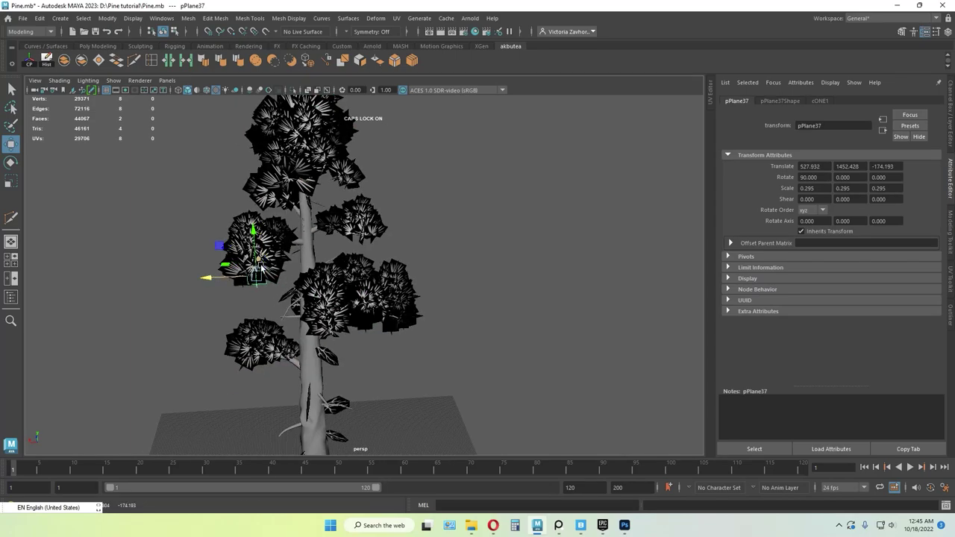
{"action": "left_click", "coordinate": [441, 270]}
- Duplicate an upper cone card, resize the copy, and place it under a neighbouring foliage cluster behind the trunk
{"action": "left_click_drag", "start_coordinate": [320, 285], "coordinate": [484, 151], "text": "alt"}
{"action": "left_click", "coordinate": [459, 270]}
{"action": "key", "text": "r"}
{"action": "key", "text": "w"}
{"action": "left_click", "coordinate": [486, 275]}
{"action": "left_click_drag", "start_coordinate": [523, 184], "coordinate": [544, 225]}
{"action": "left_click_drag", "start_coordinate": [332, 189], "coordinate": [291, 192], "text": "alt"}
{"action": "key", "text": "Delete"}
{"action": "scroll", "coordinate": [331, 261], "scroll_direction": "down", "scroll_amount": 5}
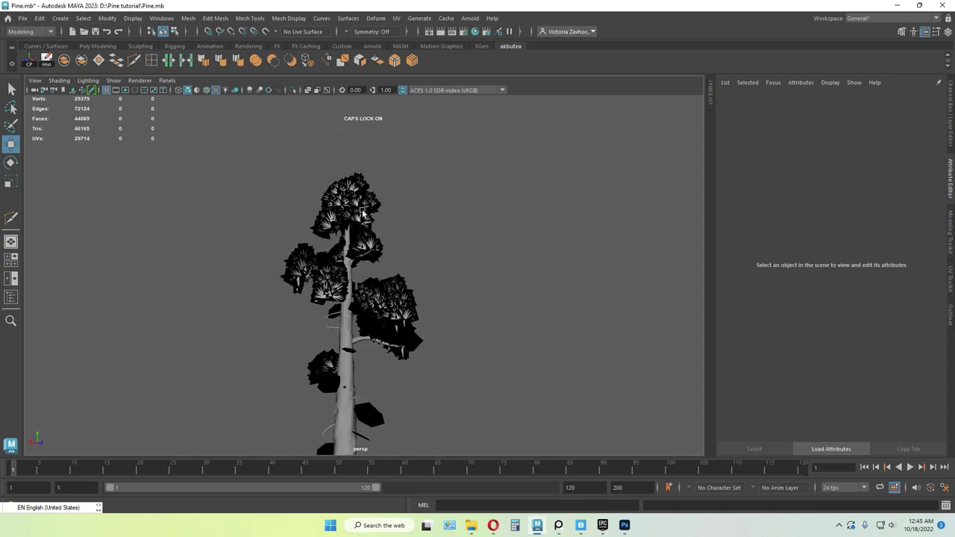
- Duplicate another cone card and fit the copy under the foliage above the upper-branch cone pair
{"action": "left_click_drag", "start_coordinate": [331, 261], "coordinate": [284, 237], "text": "alt"}
{"action": "left_click_drag", "start_coordinate": [471, 271], "coordinate": [514, 269], "text": "alt"}
{"action": "scroll", "coordinate": [396, 255], "scroll_direction": "up", "scroll_amount": 5}
{"action": "left_click", "coordinate": [454, 263]}
{"action": "left_click_drag", "start_coordinate": [571, 242], "coordinate": [315, 270], "text": "alt"}
{"action": "left_click_drag", "start_coordinate": [285, 222], "coordinate": [285, 150]}
{"action": "left_click_drag", "start_coordinate": [293, 196], "coordinate": [435, 203], "text": "alt"}
{"action": "left_click_drag", "start_coordinate": [513, 213], "coordinate": [463, 237]}
{"action": "left_click", "coordinate": [514, 231]}
{"action": "left_click", "coordinate": [449, 197]}
{"action": "left_click_drag", "start_coordinate": [448, 164], "coordinate": [449, 160]}
{"action": "scroll", "coordinate": [482, 229], "scroll_direction": "down", "scroll_amount": 5}
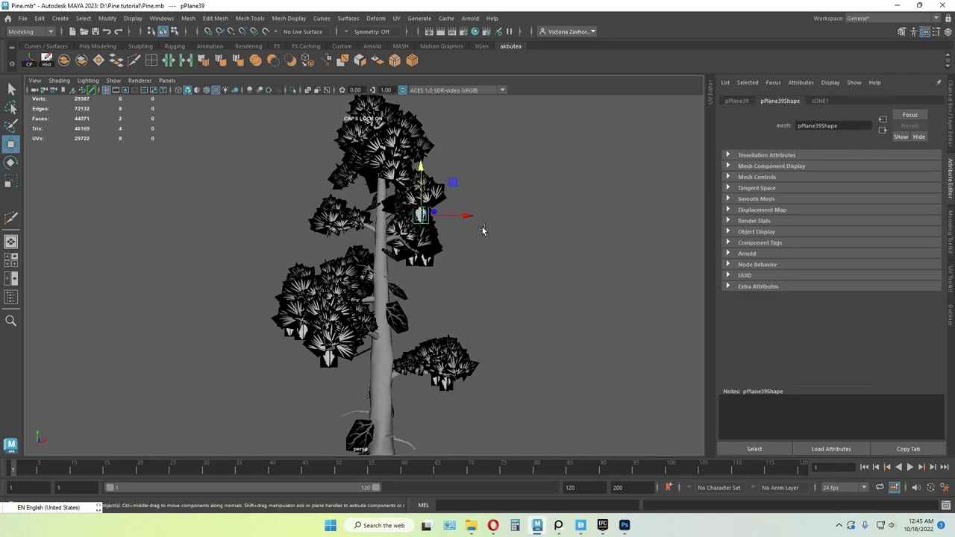
- Select the cone cards on the tree without the foliage mesh and combine them into one mesh
{"action": "middle_click_drag", "start_coordinate": [417, 355], "coordinate": [391, 285], "text": "alt"}
{"action": "scroll", "coordinate": [391, 284], "scroll_direction": "down", "scroll_amount": 3}
{"action": "left_click_drag", "start_coordinate": [391, 284], "coordinate": [381, 311], "text": "alt"}
{"action": "middle_click_drag", "start_coordinate": [381, 311], "coordinate": [396, 324], "text": "alt"}
{"action": "left_click_drag", "start_coordinate": [455, 343], "coordinate": [345, 153]}
{"action": "left_click_drag", "start_coordinate": [410, 250], "coordinate": [401, 269], "text": "alt"}
{"action": "left_click", "coordinate": [371, 325]}
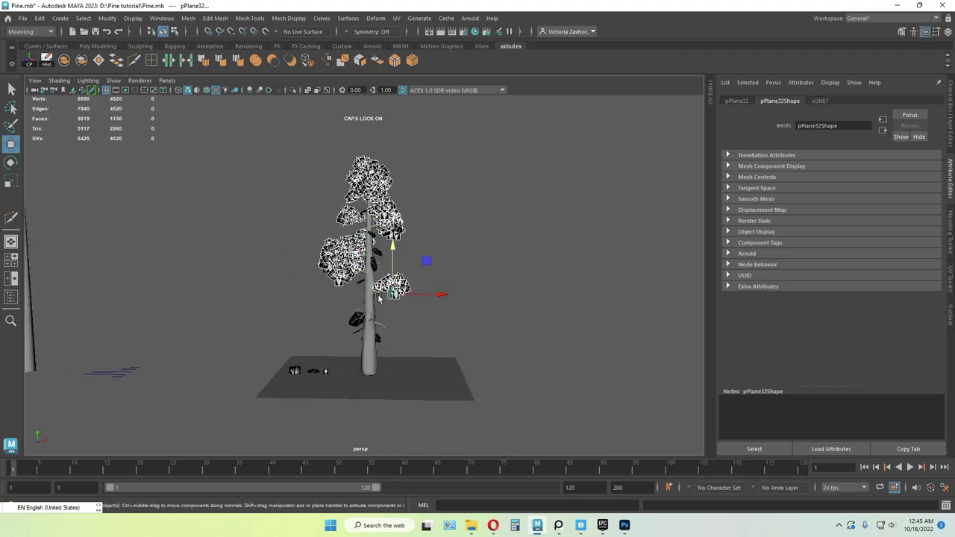
{"action": "scroll", "coordinate": [378, 298], "scroll_direction": "up", "scroll_amount": 3}
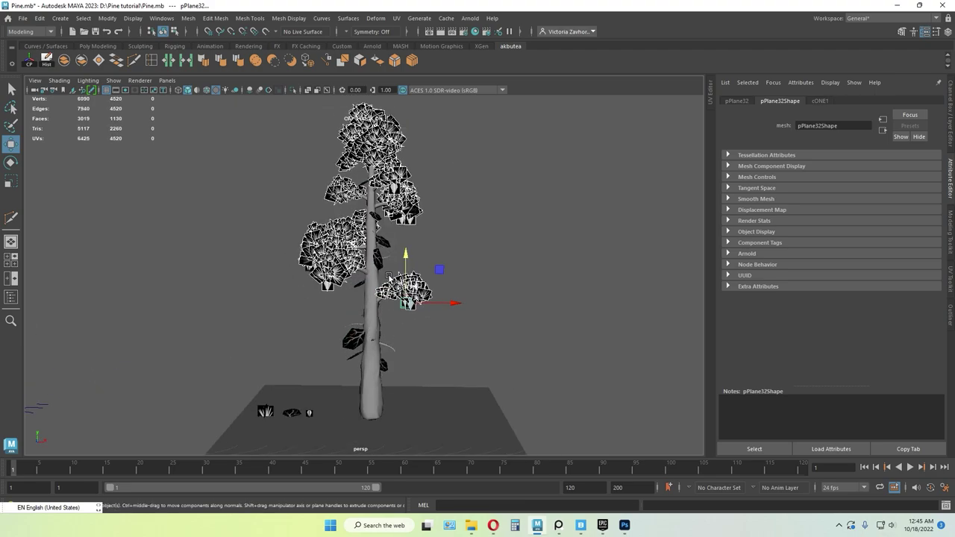
{"action": "left_click", "coordinate": [342, 248], "text": "ctrl"}
{"action": "left_click", "coordinate": [64, 60]}
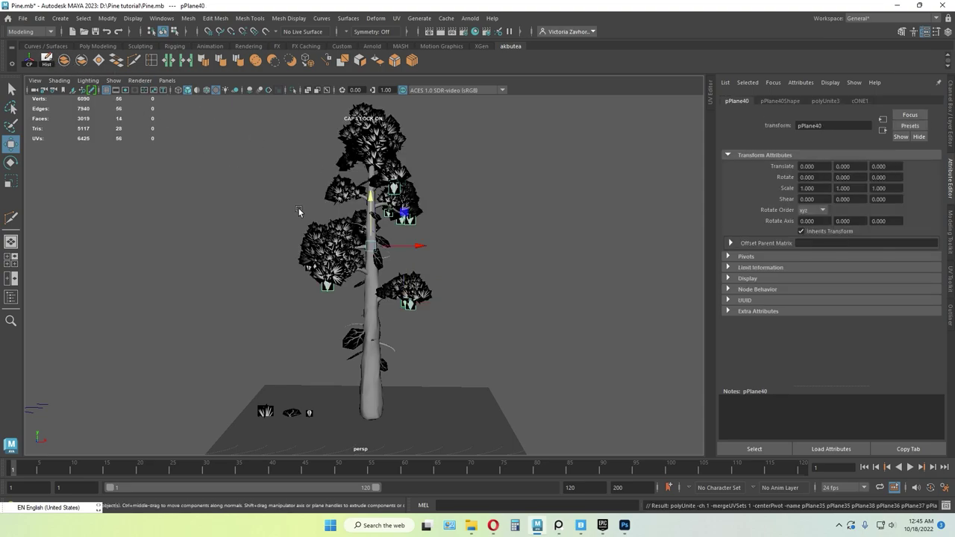
- Create a polygon plane, scale it uniformly to about 2686, and raise it to about Y 681 below the foliage
{"action": "left_click", "coordinate": [471, 221]}
{"action": "right_click_drag", "start_coordinate": [470, 221], "coordinate": [407, 221], "text": "shift"}
{"action": "key", "text": "r"}
{"action": "left_click_drag", "start_coordinate": [371, 419], "coordinate": [716, 377]}
{"action": "key", "text": "w"}
{"action": "left_click_drag", "start_coordinate": [372, 371], "coordinate": [371, 280]}
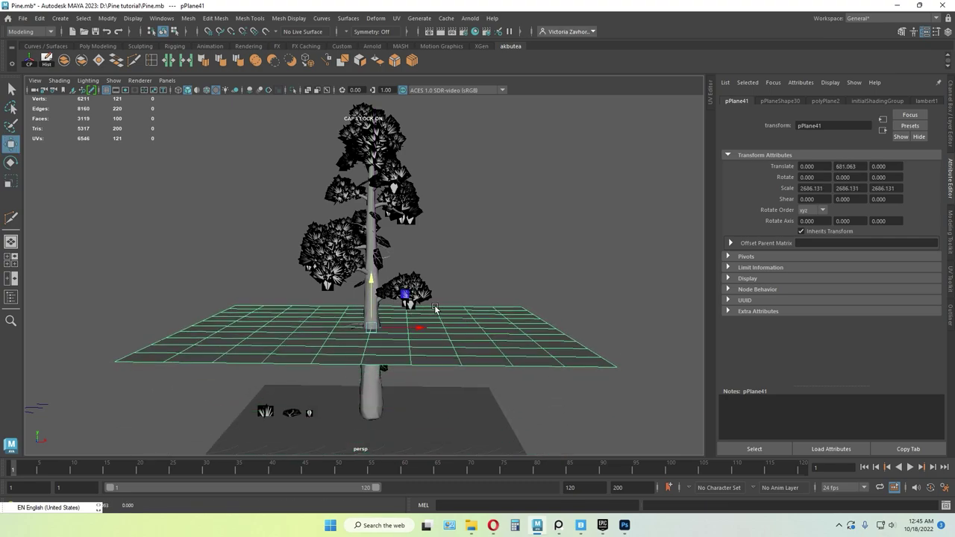
- Transfer the large plane's attributes onto the combined cone mesh
{"action": "left_click", "coordinate": [407, 310], "text": "shift"}
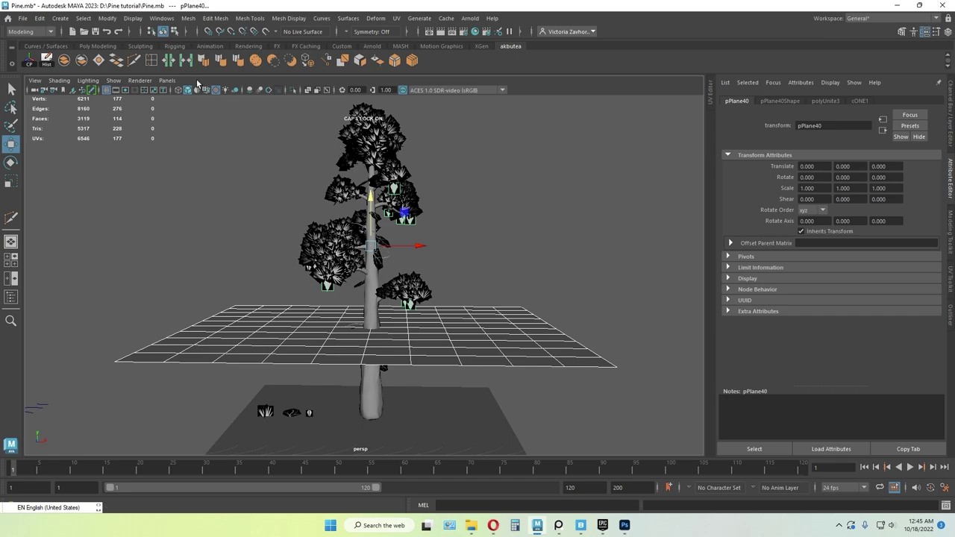
{"action": "left_click", "coordinate": [188, 19]}
{"action": "left_click", "coordinate": [228, 201]}
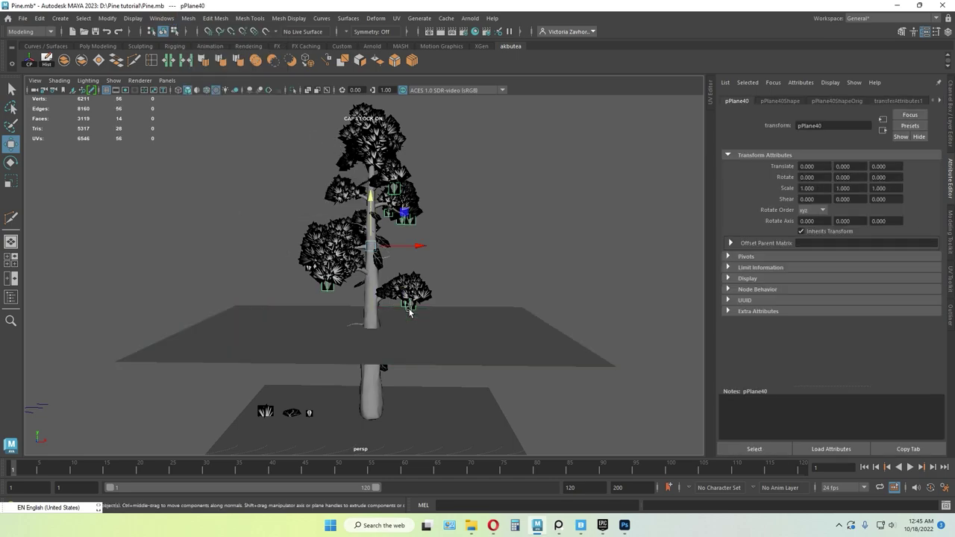
- Delete the combined cone mesh's construction history and remove the large helper plane
{"action": "left_click", "coordinate": [48, 61]}
{"action": "left_click", "coordinate": [453, 243]}
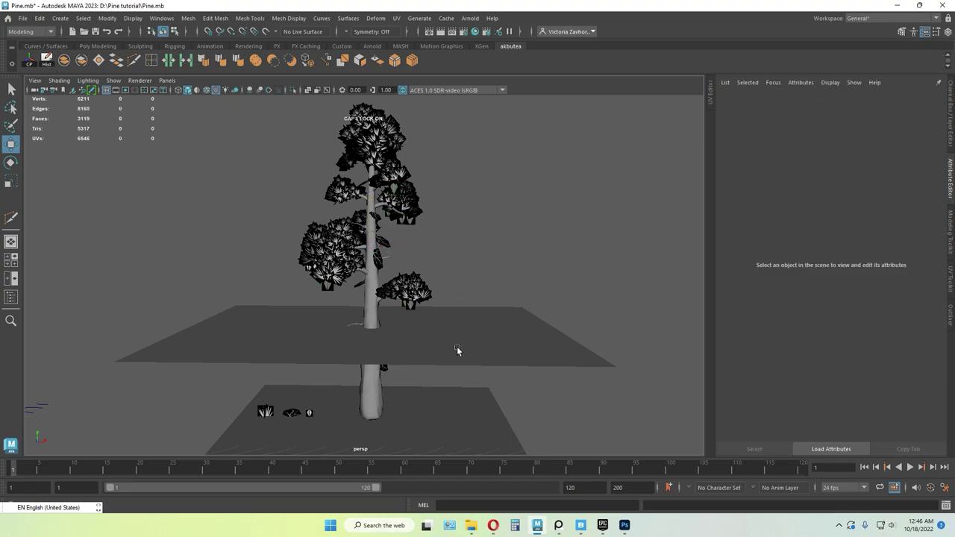
{"action": "left_click", "coordinate": [463, 348]}
{"action": "key", "text": "Delete"}
- Examine the finished pine from several angles, selecting the foliage, trunk and cone meshes in turn
{"action": "left_click_drag", "start_coordinate": [411, 366], "coordinate": [409, 321], "text": "alt"}
{"action": "left_click", "coordinate": [395, 298]}
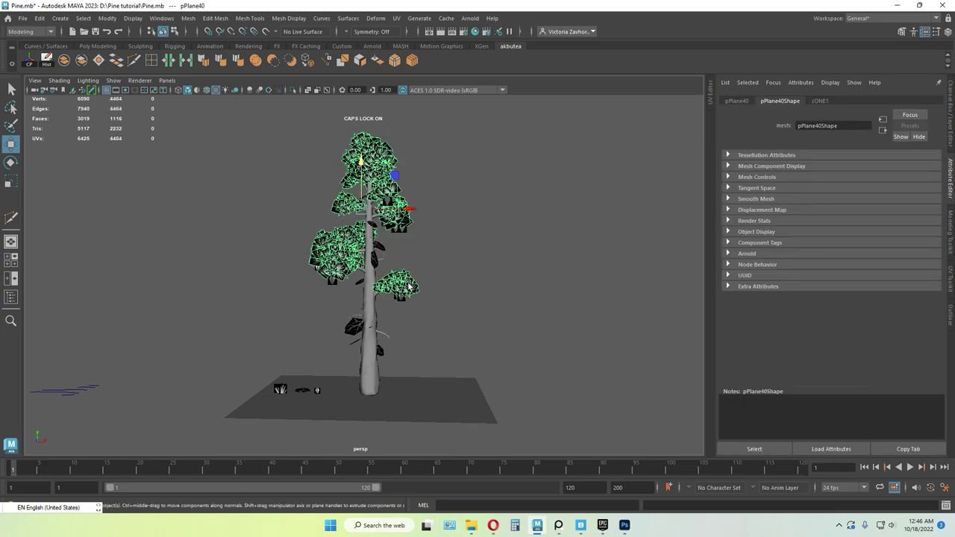
{"action": "left_click", "coordinate": [376, 314]}
{"action": "left_click", "coordinate": [405, 326]}
{"action": "left_click_drag", "start_coordinate": [405, 327], "coordinate": [377, 362], "text": "alt"}
{"action": "left_click", "coordinate": [360, 393]}
{"action": "right_click_drag", "start_coordinate": [360, 393], "coordinate": [418, 373], "text": "alt"}
{"action": "middle_click_drag", "start_coordinate": [418, 373], "coordinate": [436, 340], "text": "alt"}
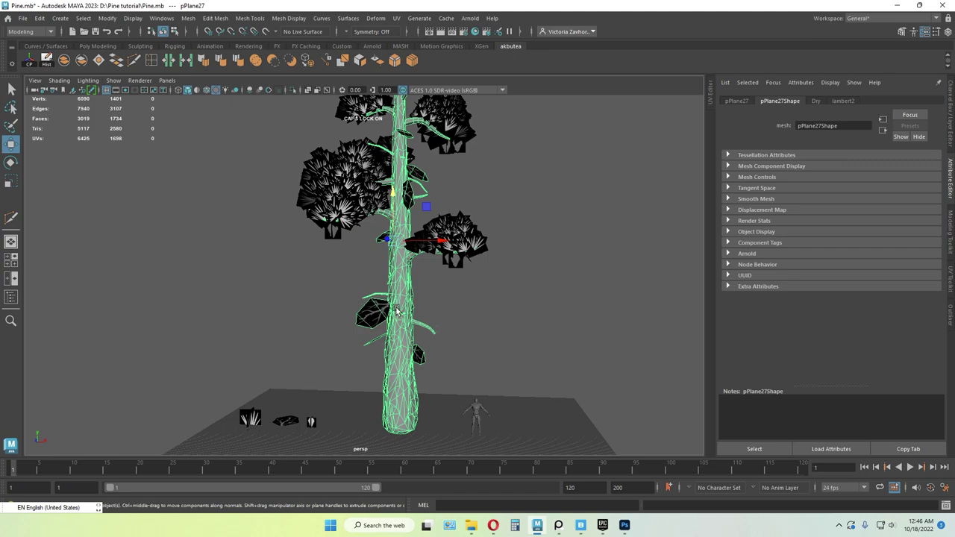
{"action": "scroll", "coordinate": [434, 281], "scroll_direction": "down", "scroll_amount": 3}
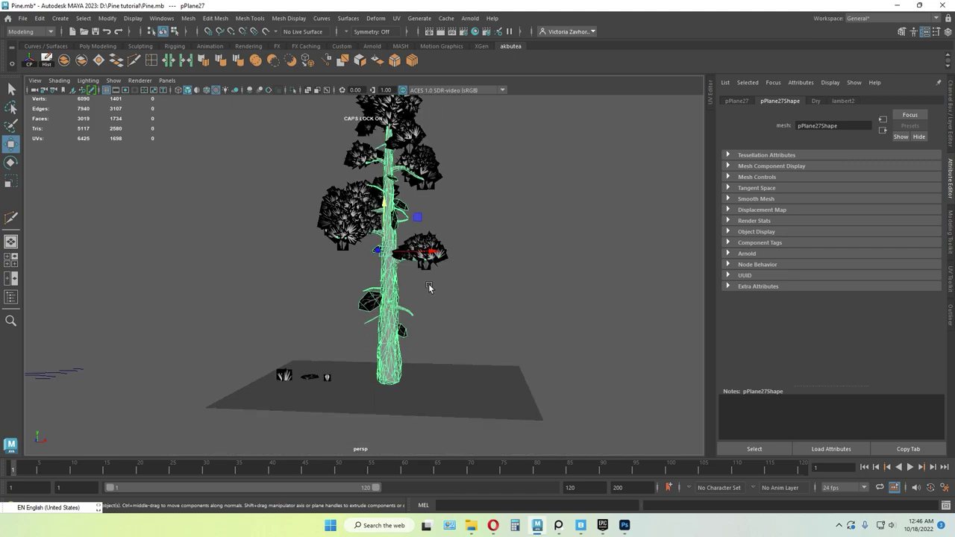
{"action": "left_click_drag", "start_coordinate": [429, 286], "coordinate": [455, 272], "text": "alt"}
{"action": "middle_click_drag", "start_coordinate": [455, 272], "coordinate": [443, 296], "text": "alt"}
{"action": "left_click", "coordinate": [432, 258]}
{"action": "left_click", "coordinate": [433, 280]}
{"action": "left_click", "coordinate": [430, 293]}
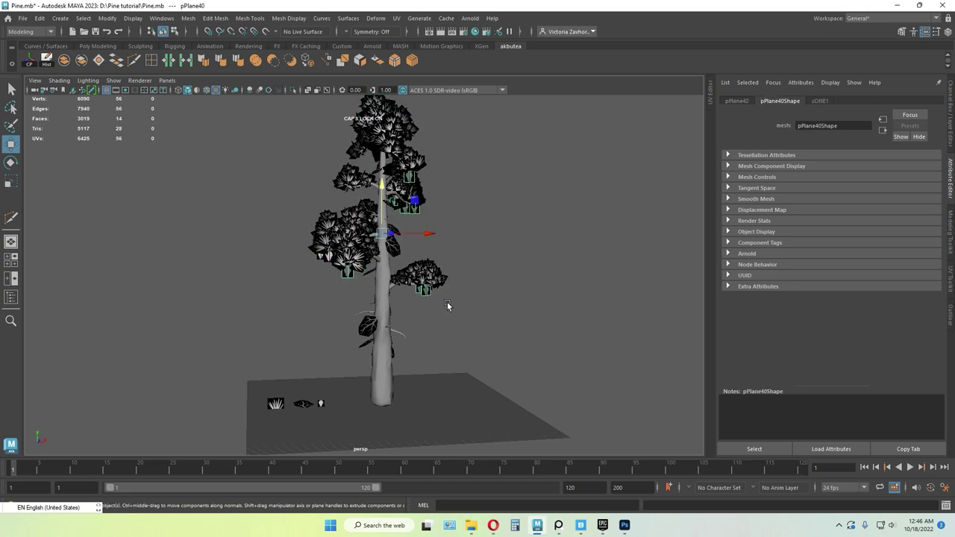
{"action": "scroll", "coordinate": [447, 302], "scroll_direction": "down", "scroll_amount": 2}
{"action": "left_click_drag", "start_coordinate": [446, 301], "coordinate": [413, 288], "text": "alt"}
{"action": "middle_click_drag", "start_coordinate": [413, 288], "coordinate": [422, 304], "text": "alt"}
{"action": "scroll", "coordinate": [421, 304], "scroll_direction": "up", "scroll_amount": 2}
{"action": "left_click_drag", "start_coordinate": [421, 304], "coordinate": [431, 287], "text": "alt"}
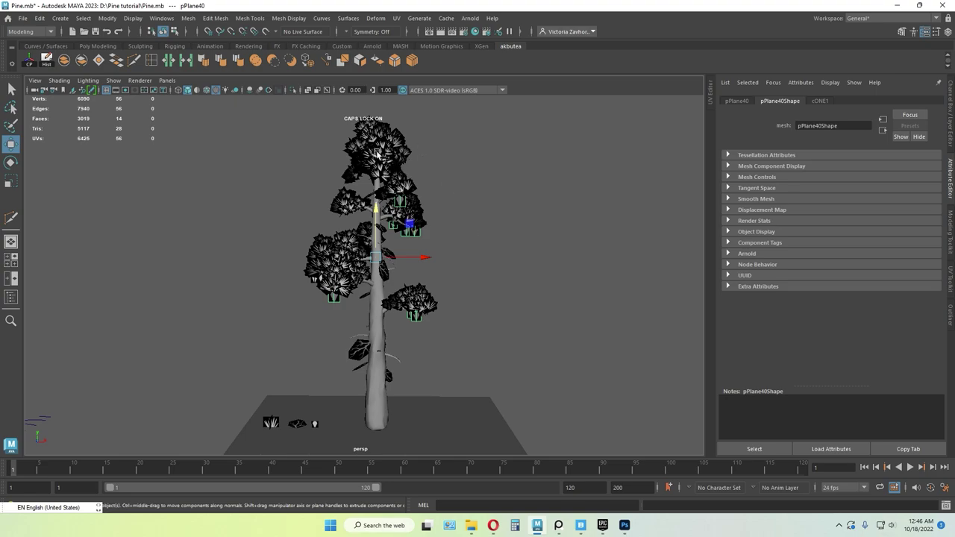
{"action": "left_click", "coordinate": [380, 147]}
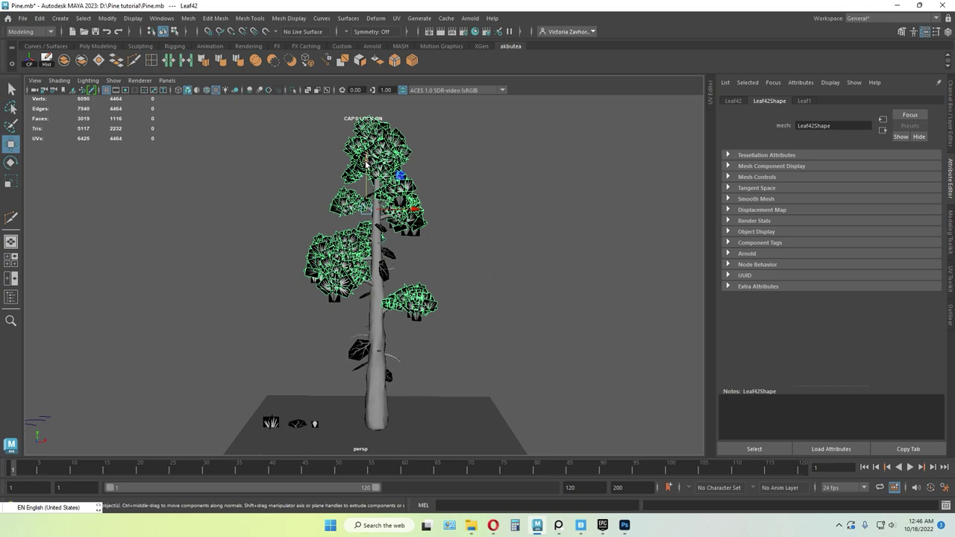
{"action": "left_click_drag", "start_coordinate": [366, 163], "coordinate": [366, 186]}
{"action": "key", "text": "ctrl+z"}
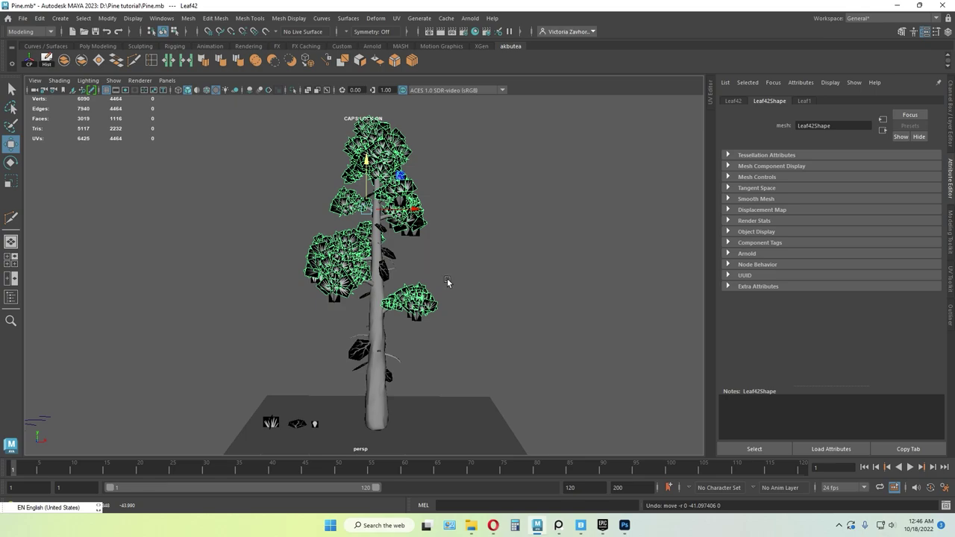
- Export the complete pine tree with its trunk, branches and leaves as FBX, overwriting Pine_02.fbx in the Pine tutorial folder
{"action": "left_click", "coordinate": [470, 328]}
{"action": "left_click_drag", "start_coordinate": [438, 361], "coordinate": [351, 123]}
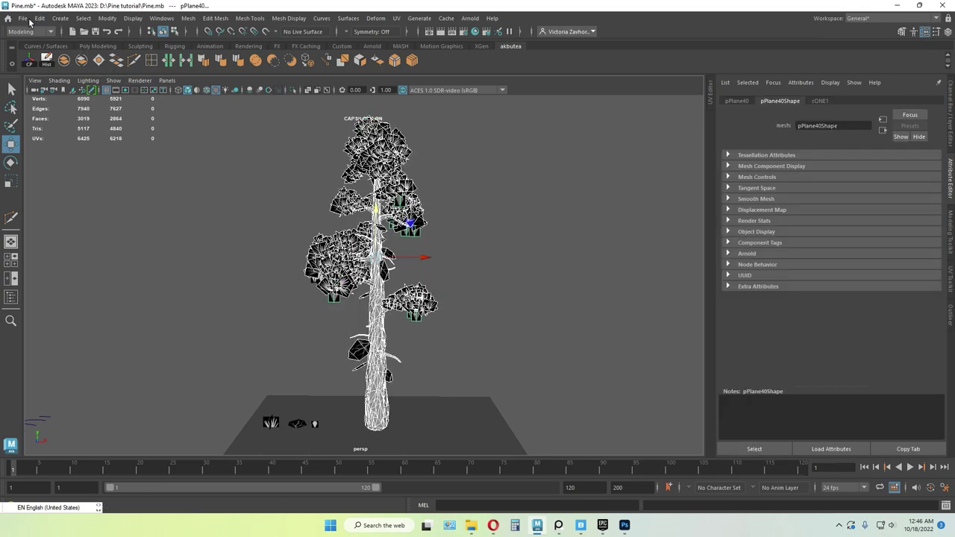
{"action": "left_click", "coordinate": [23, 18]}
{"action": "left_click", "coordinate": [75, 161]}
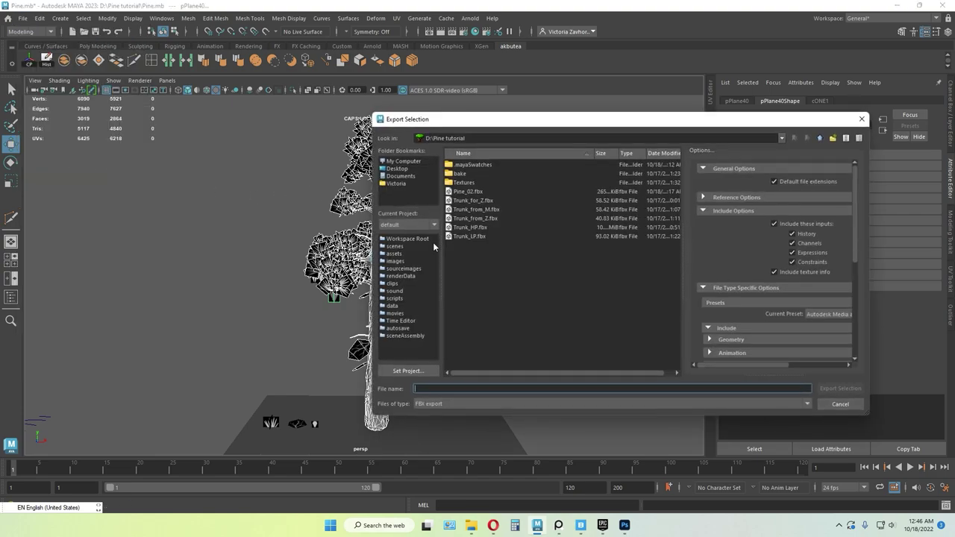
{"action": "left_click", "coordinate": [479, 193]}
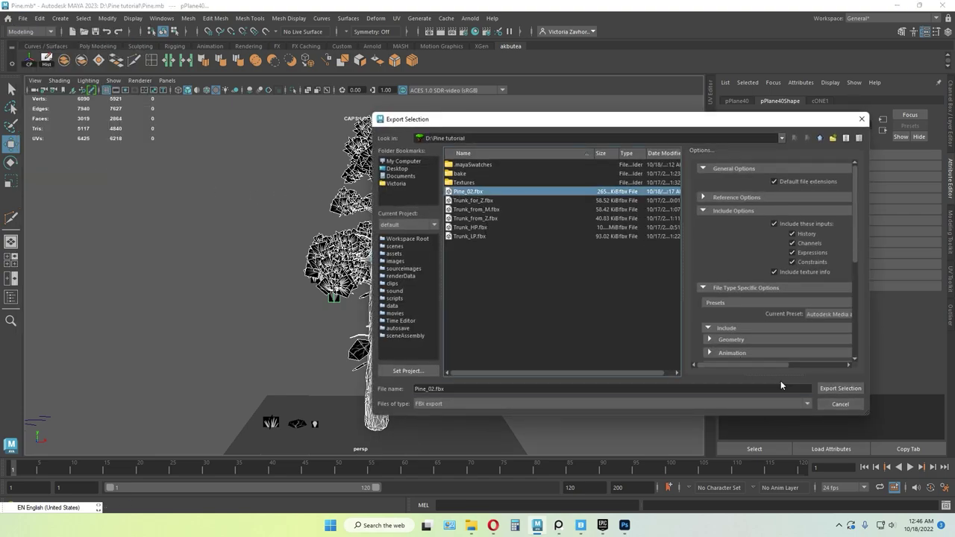
{"action": "left_click", "coordinate": [841, 389]}
{"action": "left_click", "coordinate": [593, 285]}
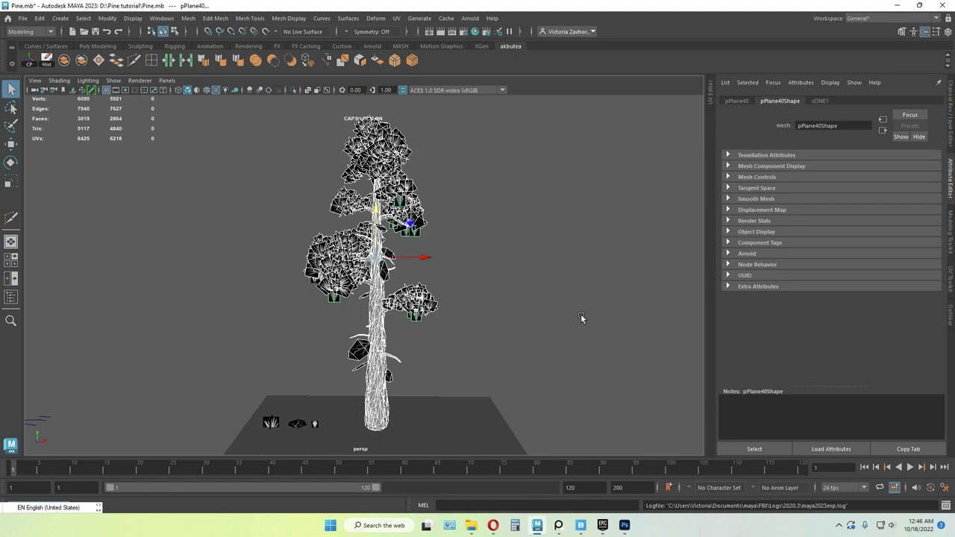
{"action": "left_click", "coordinate": [468, 342]}
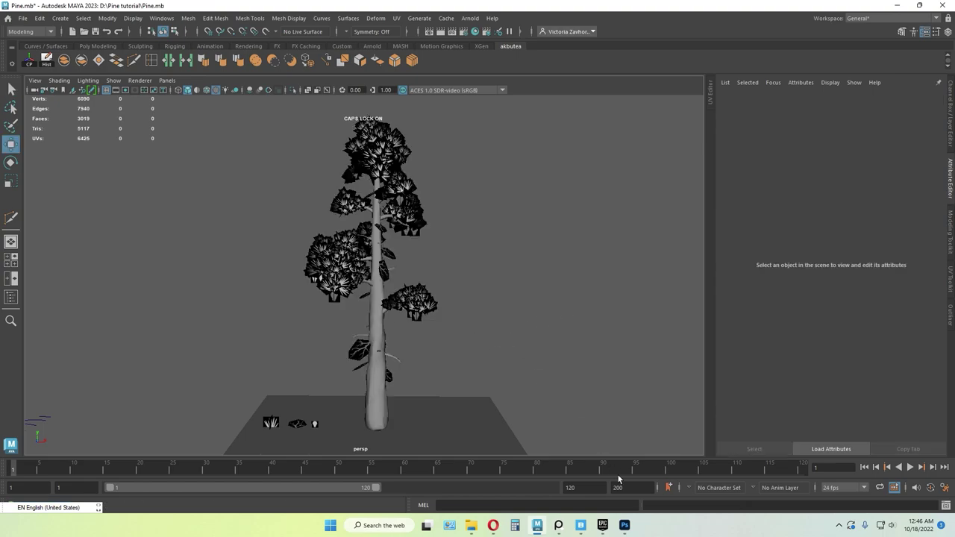
- Switch to the Epic Games Launcher and open the Violet_house project from the Unreal Engine library
{"action": "left_click", "coordinate": [604, 527]}
{"action": "left_click", "coordinate": [397, 80]}
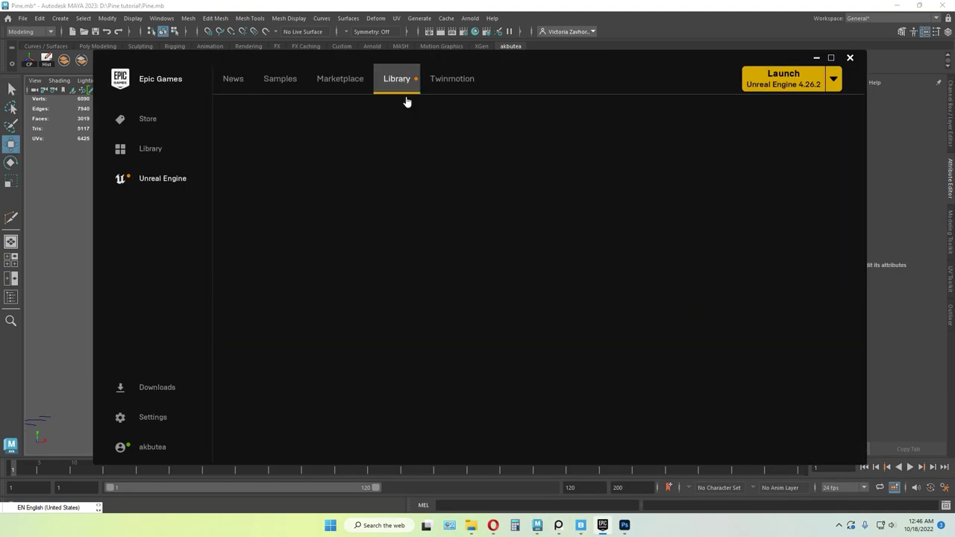
{"action": "scroll", "coordinate": [454, 340], "scroll_direction": "down", "scroll_amount": 5}
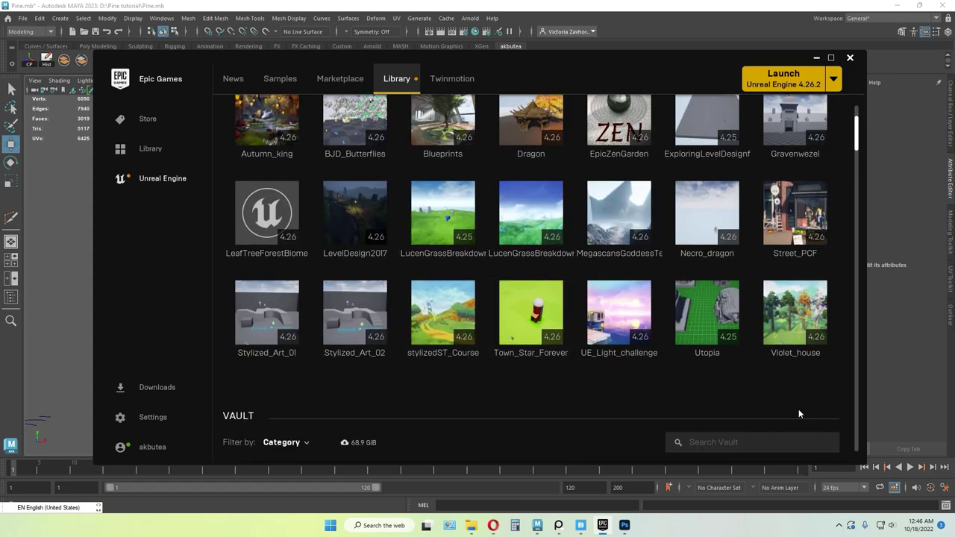
{"action": "double_click", "coordinate": [780, 329]}
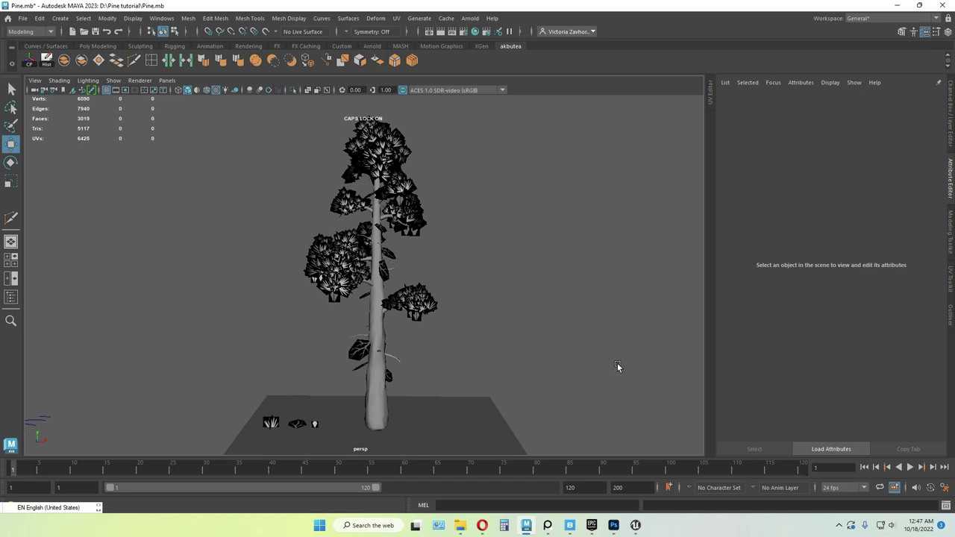
- In the Unreal Editor, open the Violet_House_4 level from the Maps folder and close the message log
{"action": "mouse_move", "coordinate": [639, 531]}
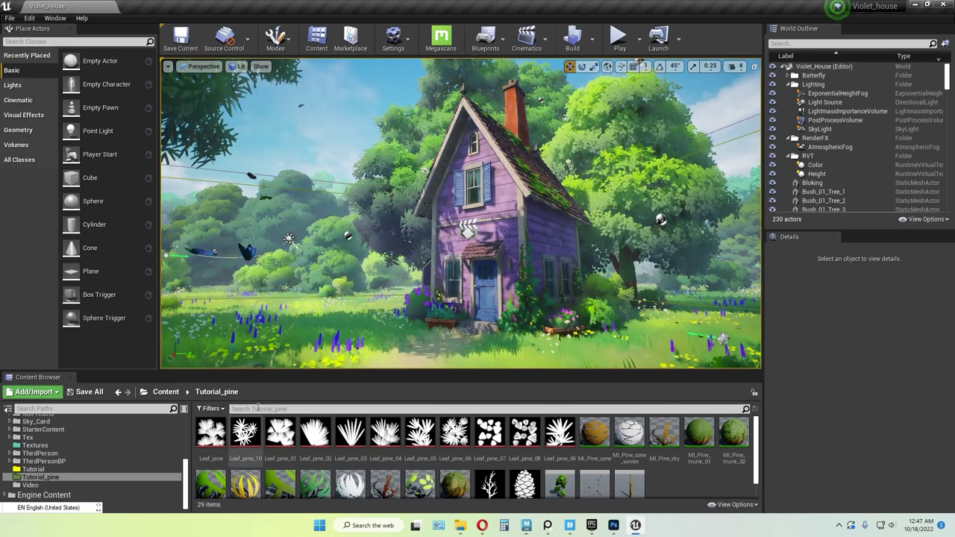
{"action": "left_click", "coordinate": [165, 391]}
{"action": "double_click", "coordinate": [462, 438]}
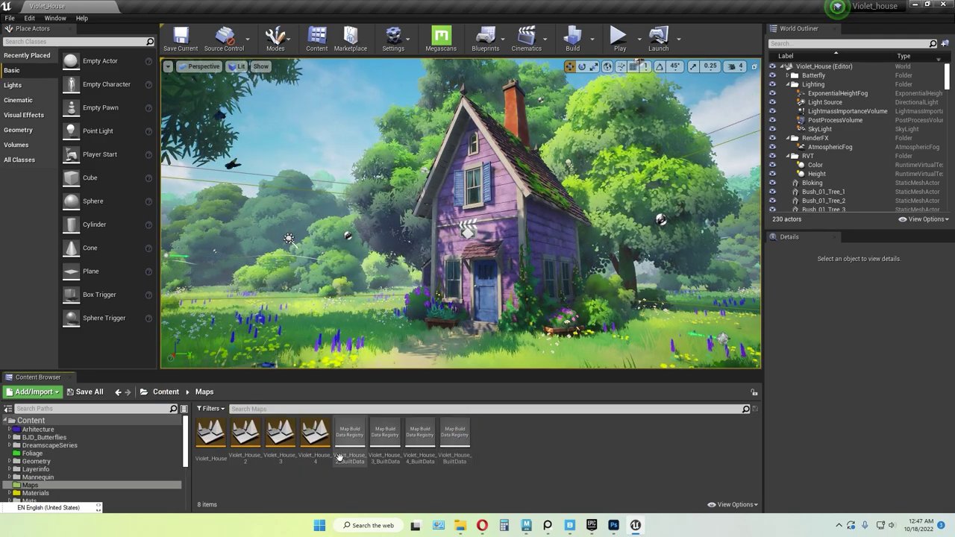
{"action": "double_click", "coordinate": [315, 439]}
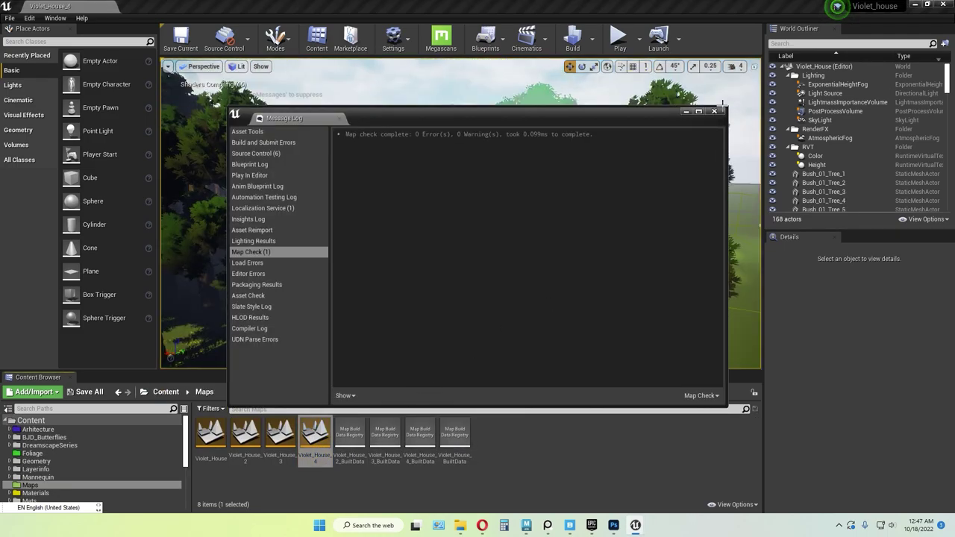
{"action": "left_click", "coordinate": [713, 111]}
- Open the Tutorial_pine content folder to show its assets
{"action": "scroll", "coordinate": [112, 459], "scroll_direction": "down", "scroll_amount": 5}
{"action": "left_click", "coordinate": [45, 476]}
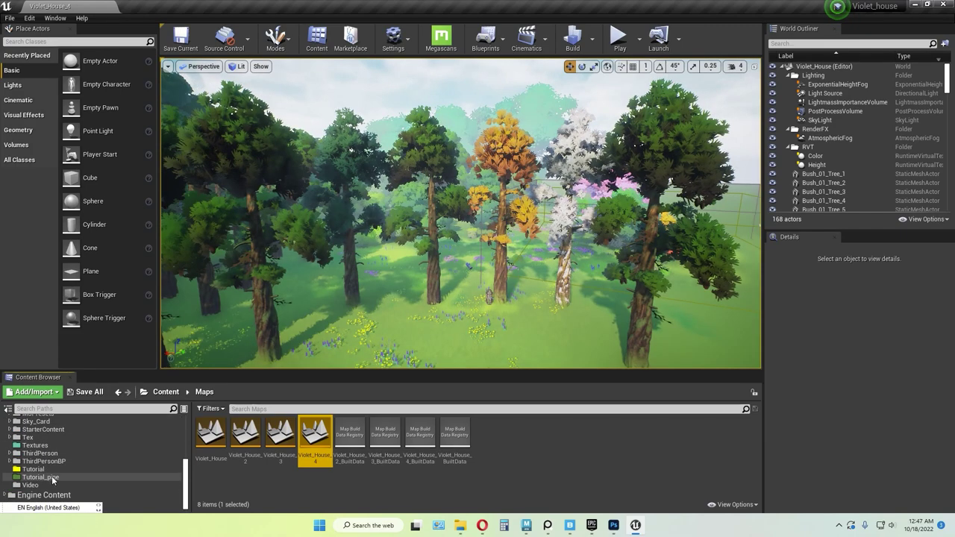
{"action": "scroll", "coordinate": [663, 469], "scroll_direction": "down", "scroll_amount": 1}
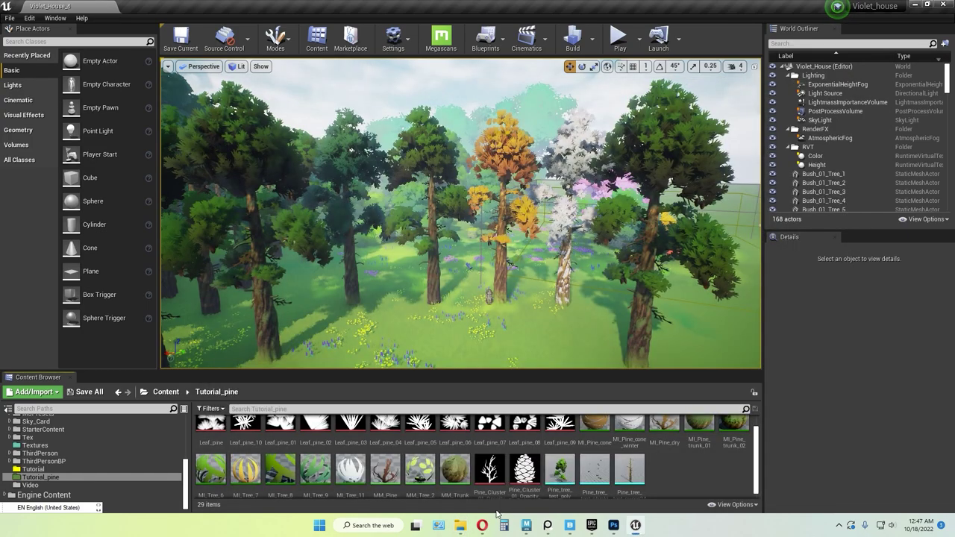
{"action": "left_click", "coordinate": [503, 525]}
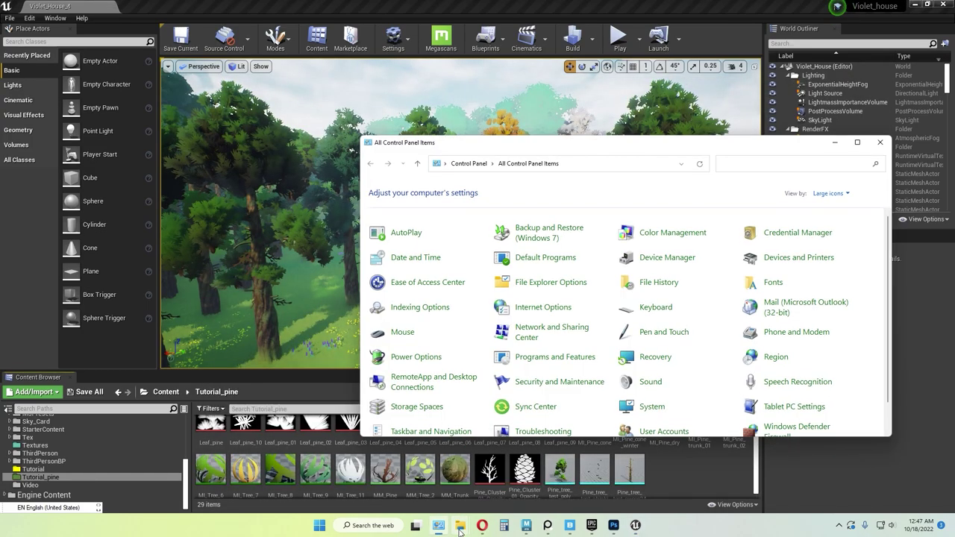
{"action": "left_click", "coordinate": [880, 142]}
{"action": "mouse_move", "coordinate": [460, 525]}
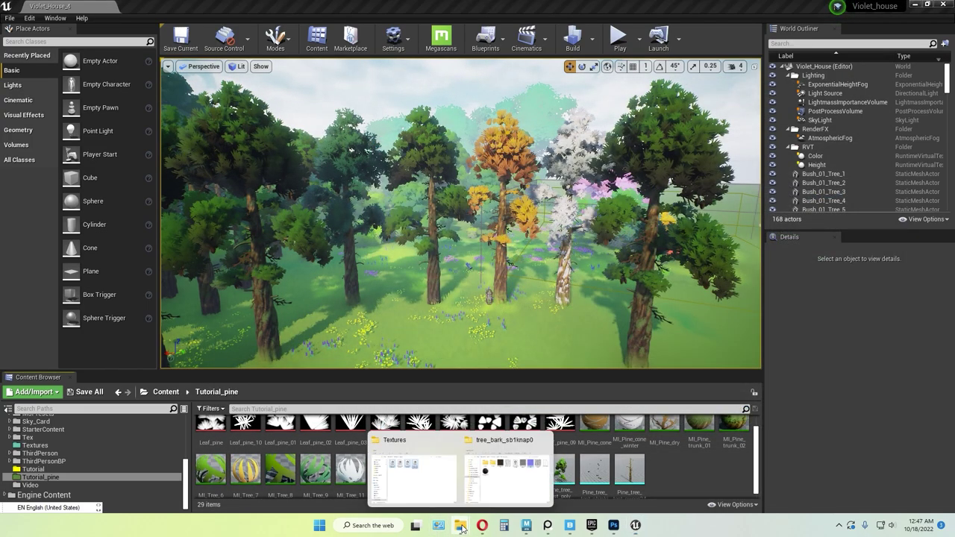
{"action": "left_click", "coordinate": [522, 481]}
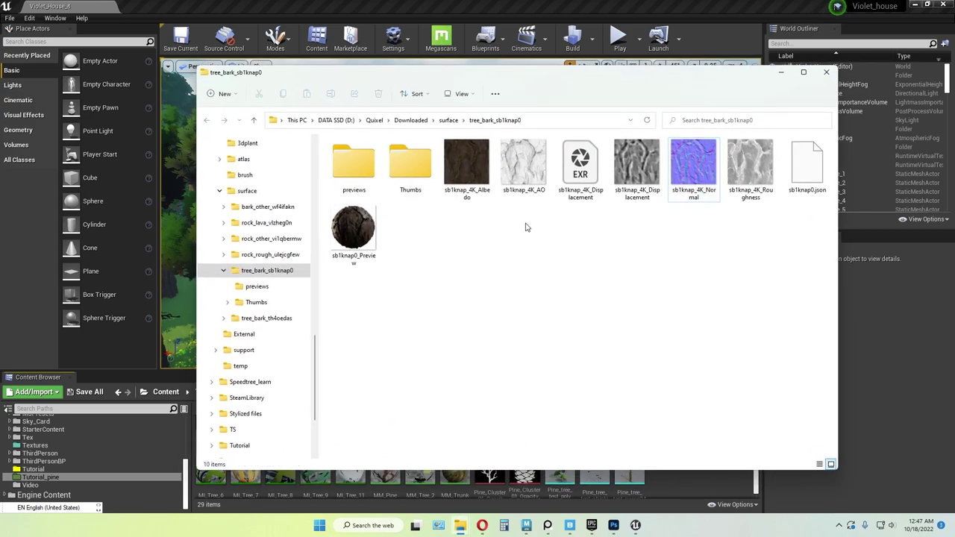
{"action": "left_click", "coordinate": [826, 72]}
- Import the Pine_02 FBX from the Pine tutorial folder into Tutorial_pine as separate static meshes with the current import options
{"action": "mouse_move", "coordinate": [460, 525]}
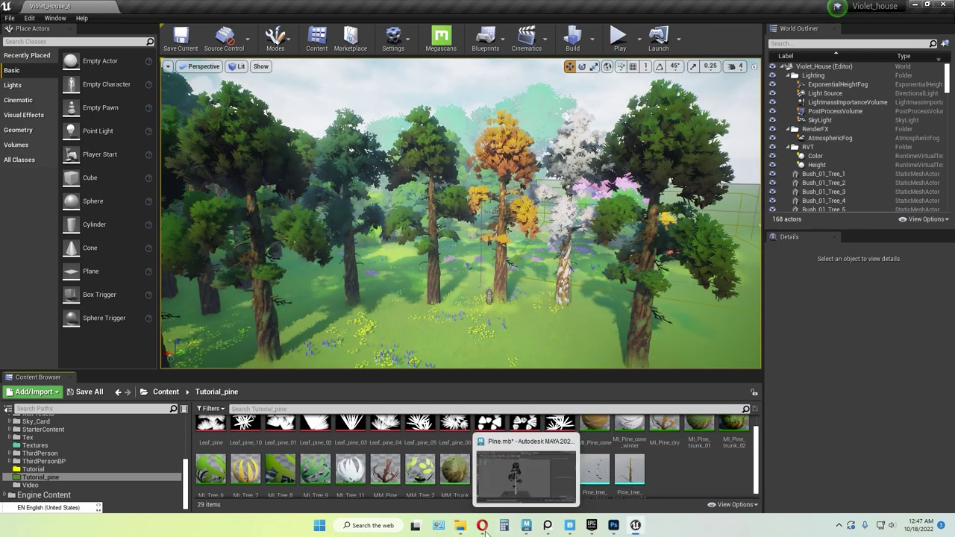
{"action": "left_click", "coordinate": [528, 478]}
{"action": "left_click", "coordinate": [168, 82]}
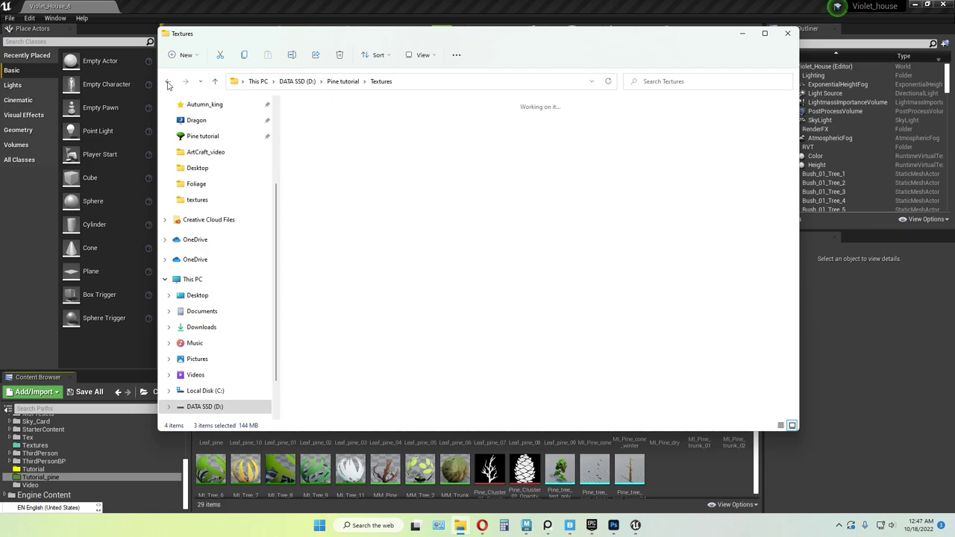
{"action": "left_click_drag", "start_coordinate": [654, 187], "coordinate": [671, 481]}
{"action": "left_click", "coordinate": [741, 34]}
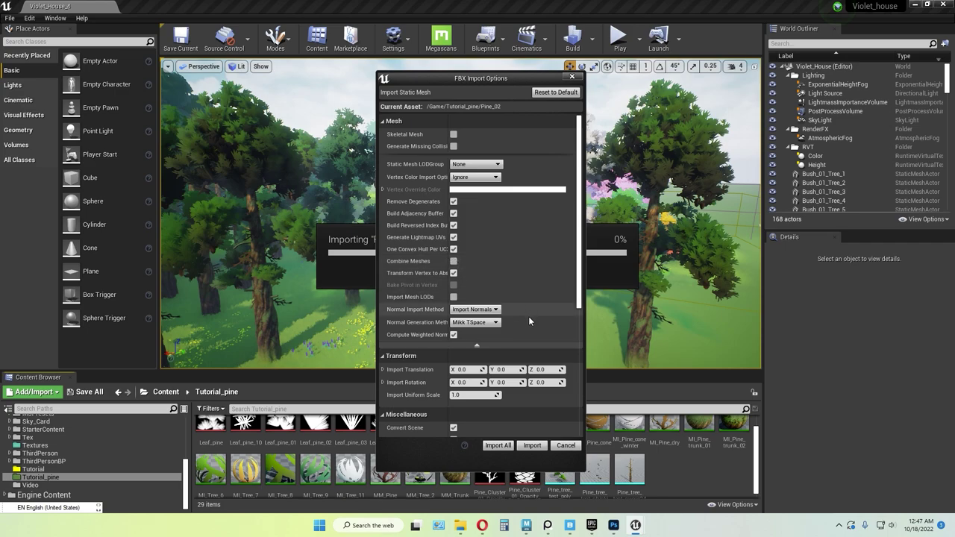
{"action": "left_click", "coordinate": [532, 445]}
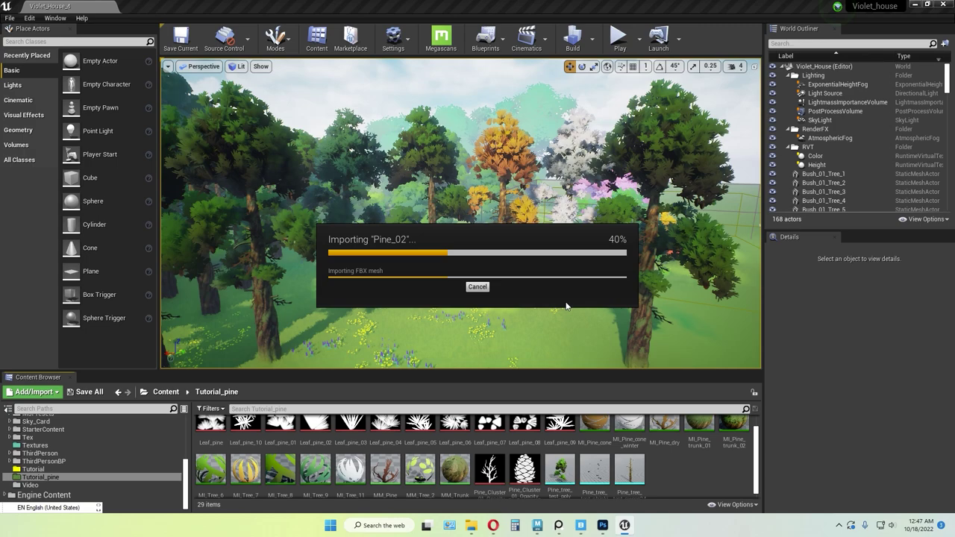
{"action": "left_click", "coordinate": [715, 115]}
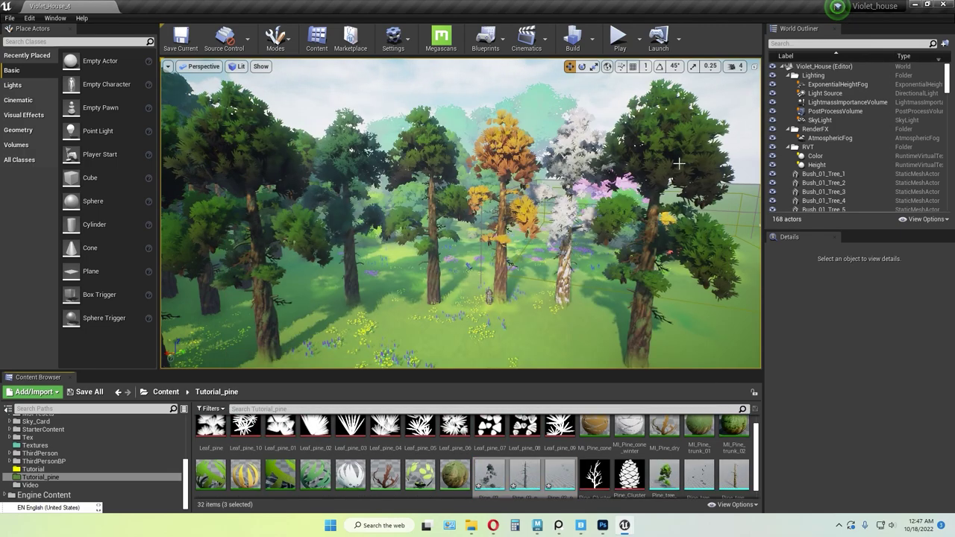
- Place the three imported Pine_02 meshes together in the clearing among the existing pines and switch the viewport to game view
{"action": "left_click_drag", "start_coordinate": [479, 464], "coordinate": [519, 325]}
{"action": "scroll", "coordinate": [492, 355], "scroll_direction": "down", "scroll_amount": 4}
{"action": "key", "text": "e"}
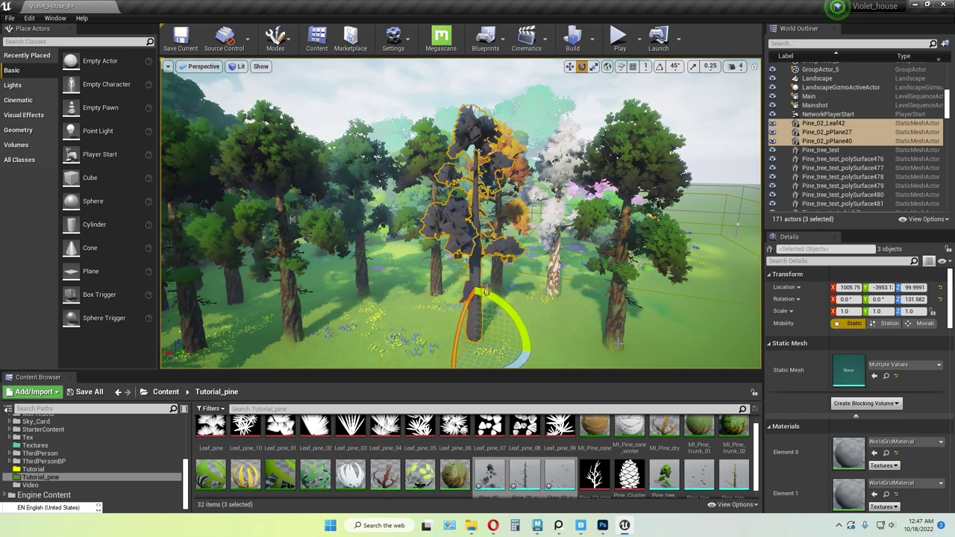
{"action": "key", "text": "g"}
{"action": "key", "text": "g"}
{"action": "key", "text": "g"}
{"action": "mouse_move", "coordinate": [521, 327]}
{"action": "right_mouse_down"}
{"action": "mouse_move", "coordinate": [520, 345]}
{"action": "mouse_move", "coordinate": [529, 333]}
{"action": "right_mouse_up"}
{"action": "key", "text": "w"}
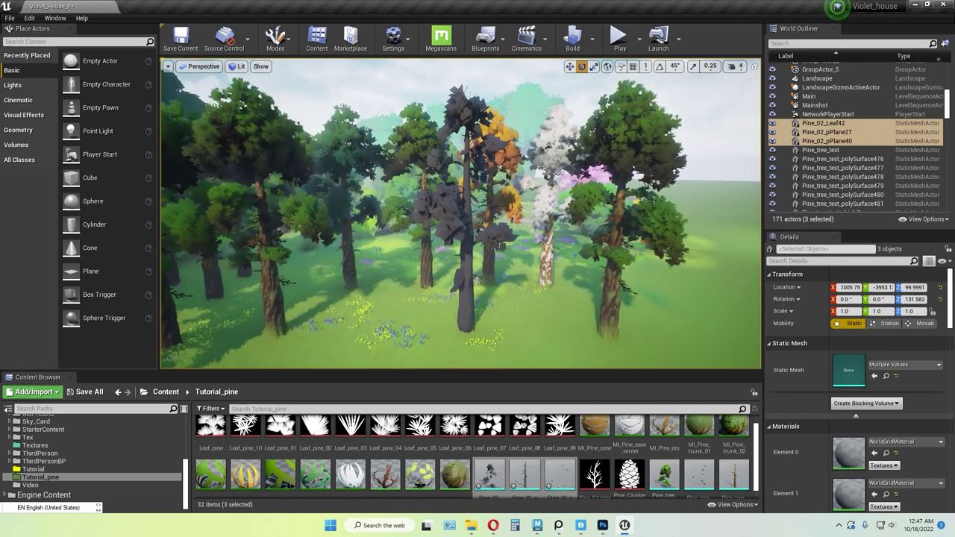
- Import the Pine_cone and Pine_dry_02 images from the Pine tutorial folder into the Tutorial_pine content folder
{"action": "scroll", "coordinate": [632, 440], "scroll_direction": "down", "scroll_amount": 1}
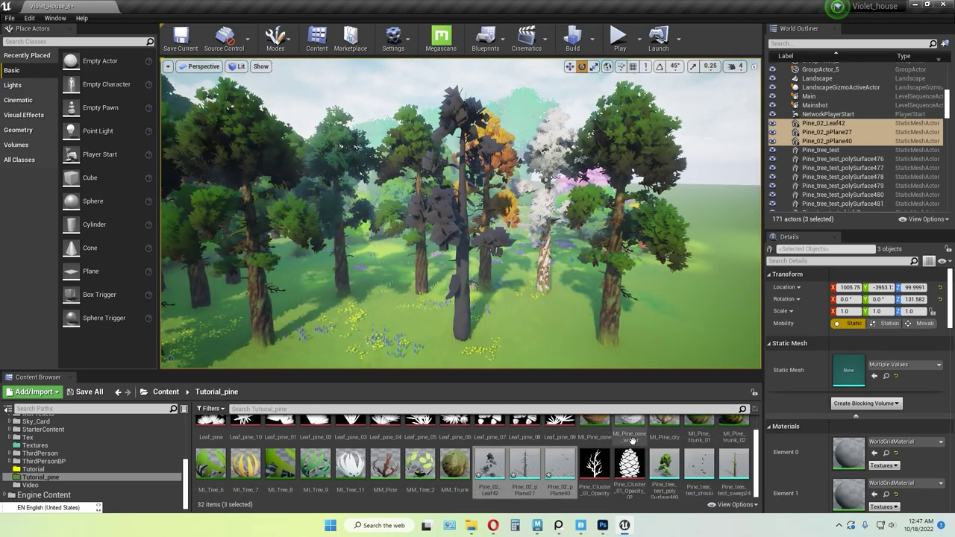
{"action": "left_click", "coordinate": [471, 525]}
{"action": "left_click", "coordinate": [706, 200]}
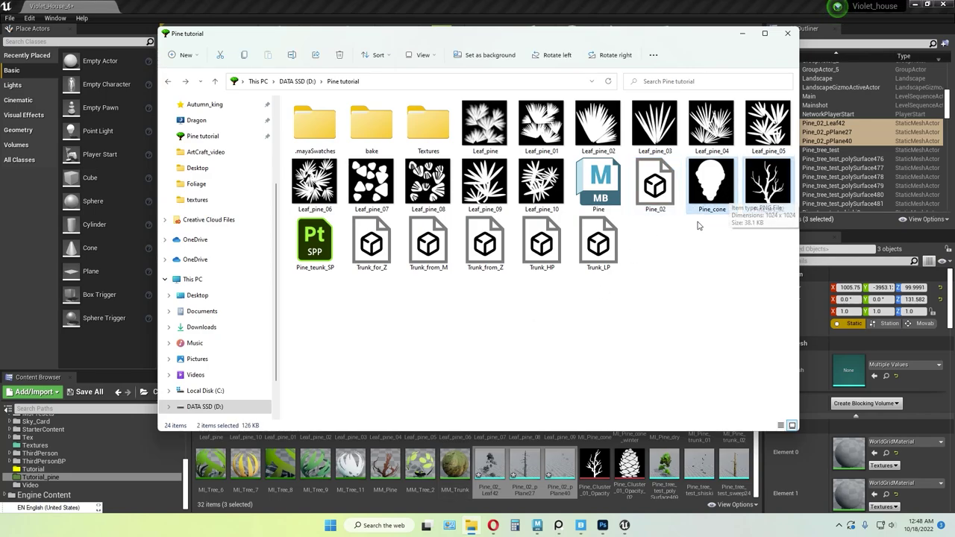
{"action": "left_click_drag", "start_coordinate": [768, 188], "coordinate": [604, 487]}
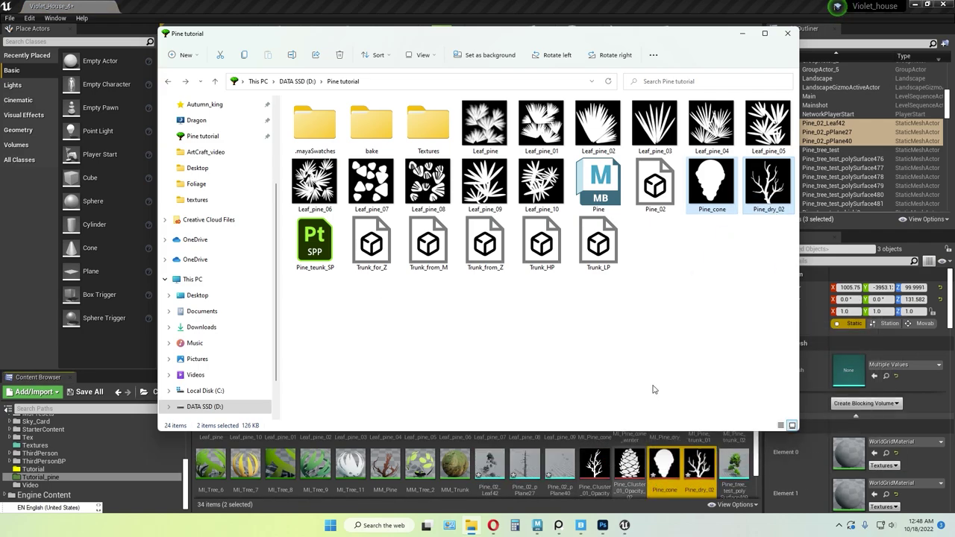
- Import the trunk's BaseColor, Normal and OcclusionRoughnessMetallic textures from the Textures folder into Tutorial_pine, leaving out Emissive
{"action": "double_click", "coordinate": [447, 127]}
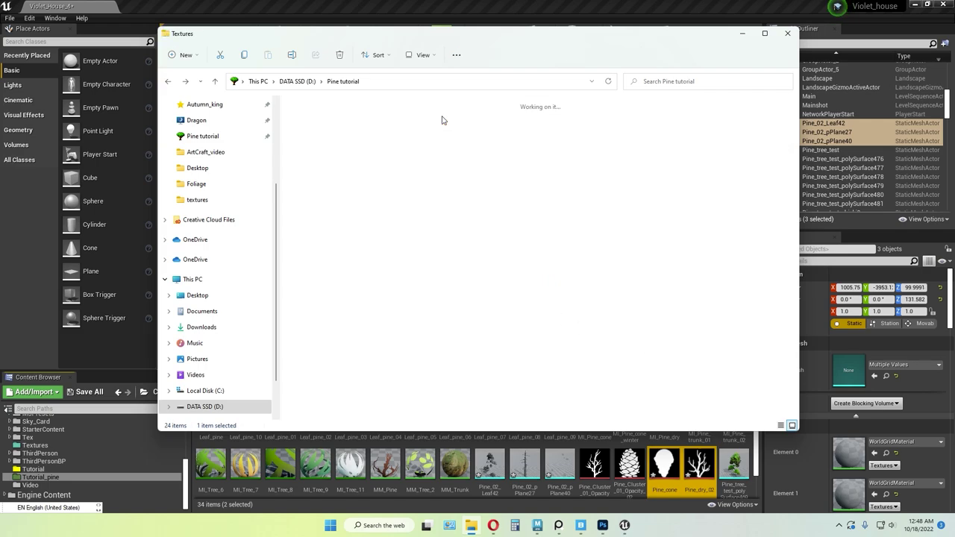
{"action": "left_click_drag", "start_coordinate": [523, 196], "coordinate": [440, 167]}
{"action": "left_click_drag", "start_coordinate": [320, 135], "coordinate": [304, 127]}
{"action": "left_click", "coordinate": [371, 134], "text": "ctrl"}
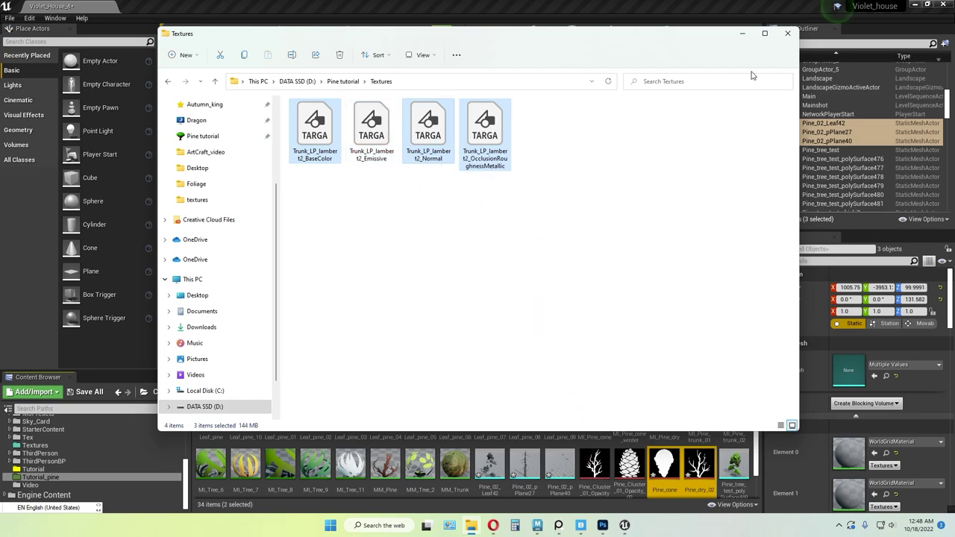
{"action": "left_click", "coordinate": [741, 33]}
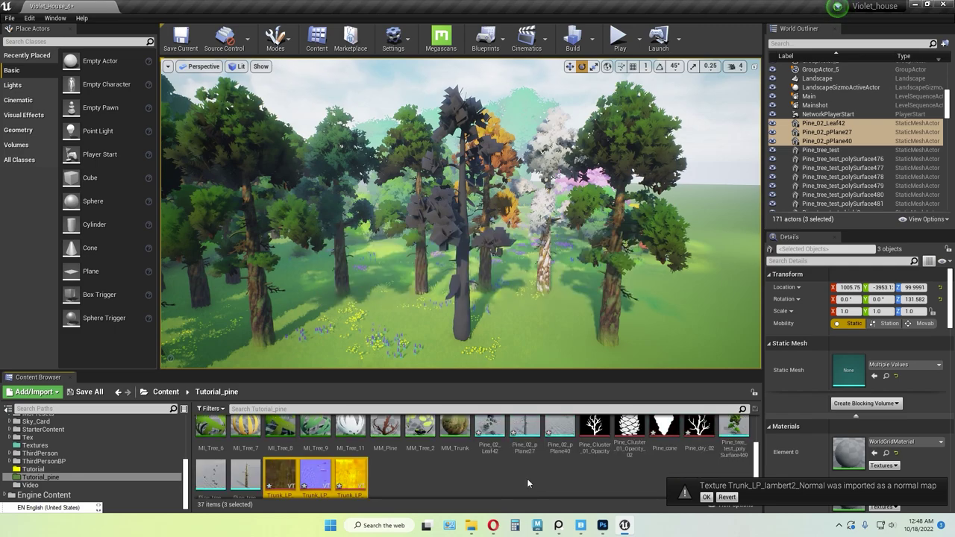
- Convert the trunk's BaseColor, Normal and OcclusionRoughnessMetallic virtual textures to regular textures with a texture size threshold of 4096
{"action": "left_click", "coordinate": [403, 479]}
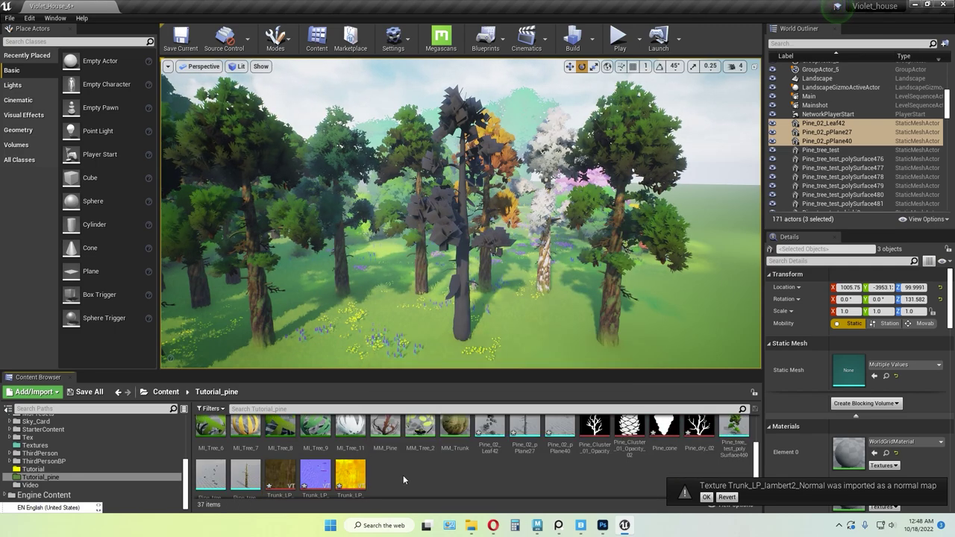
{"action": "left_click", "coordinate": [277, 482]}
{"action": "left_click", "coordinate": [350, 478], "text": "shift"}
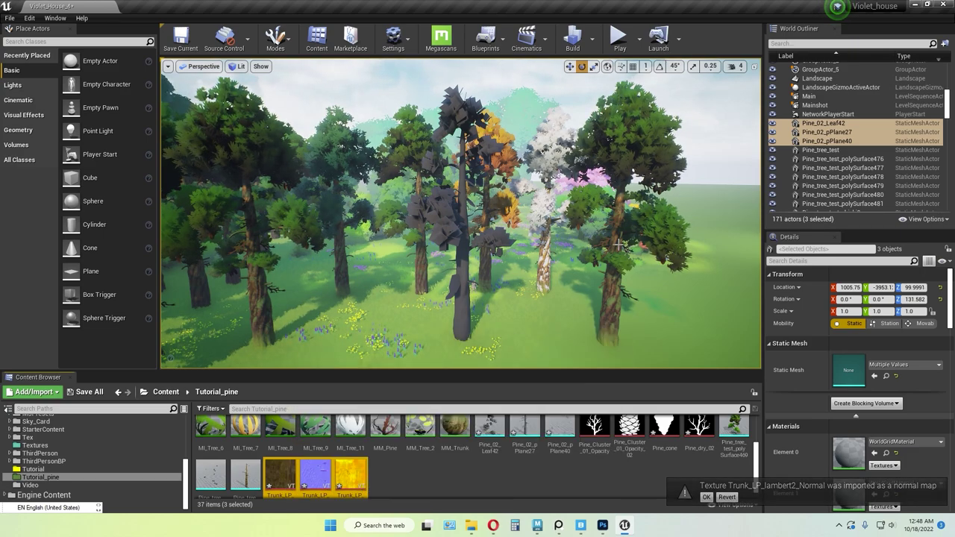
{"action": "right_click", "coordinate": [346, 471]}
{"action": "left_click", "coordinate": [418, 177]}
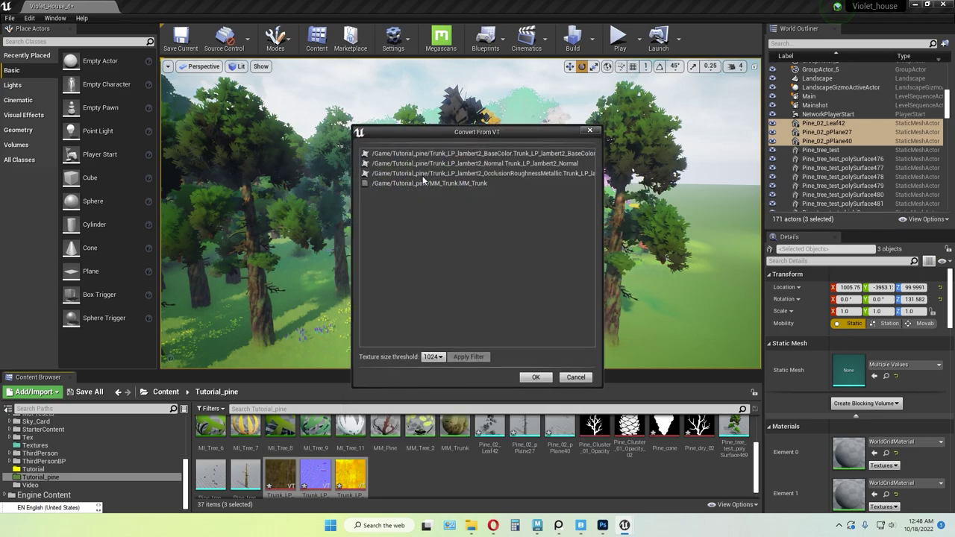
{"action": "left_click", "coordinate": [589, 132]}
{"action": "right_click", "coordinate": [348, 474]}
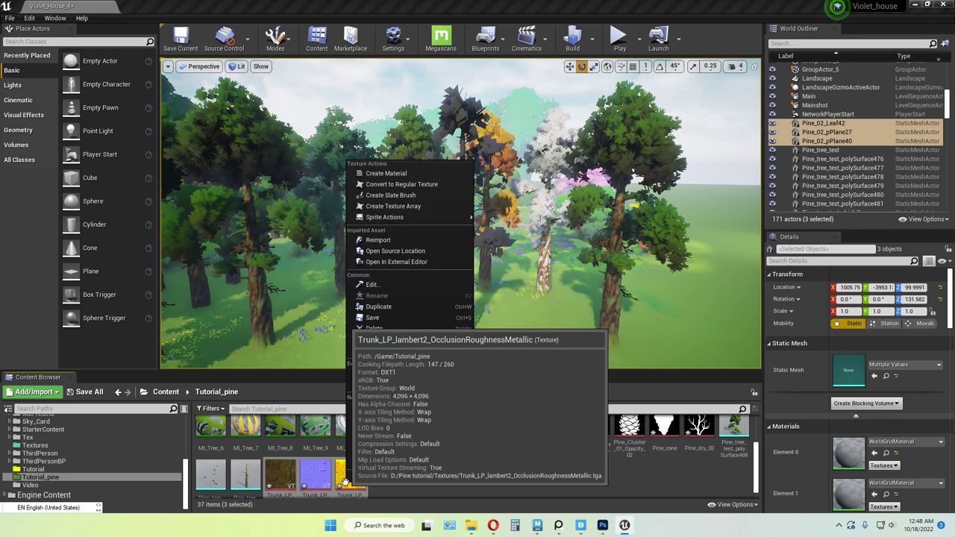
{"action": "left_click", "coordinate": [392, 184]}
{"action": "left_click", "coordinate": [433, 356]}
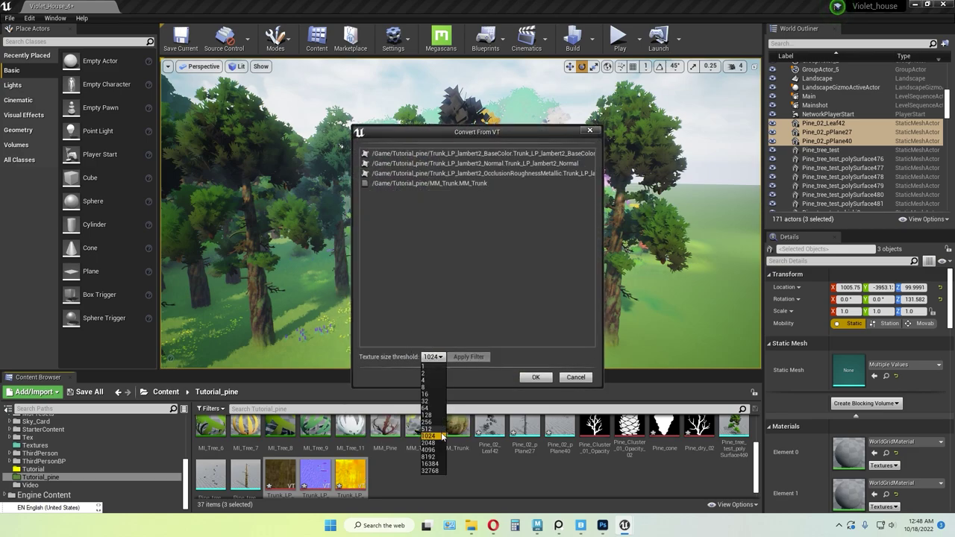
{"action": "left_click", "coordinate": [431, 450]}
{"action": "left_click", "coordinate": [535, 377]}
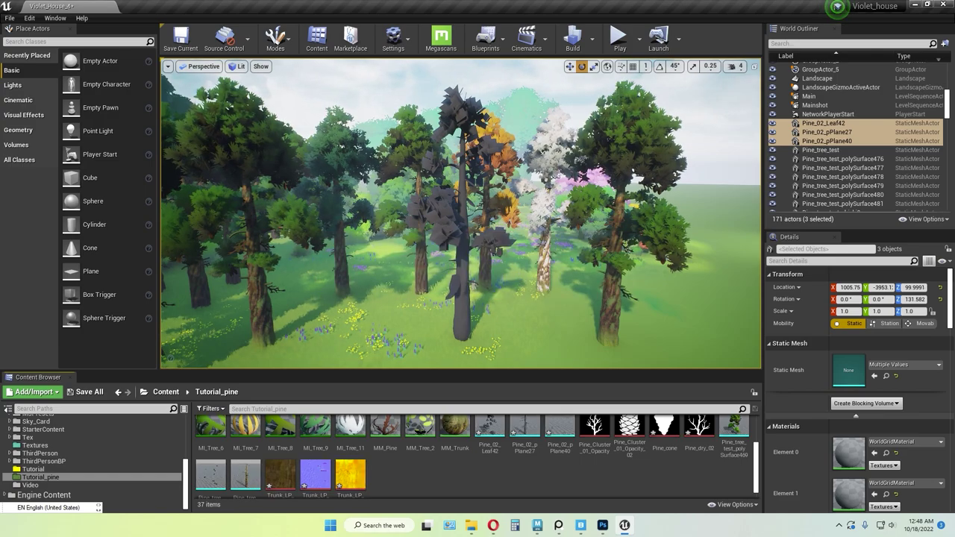
- Examine the bark and trunks of the existing pines around the untextured tree from several viewpoints
{"action": "mouse_move", "coordinate": [460, 213]}
{"action": "right_mouse_down"}
{"action": "mouse_move", "coordinate": [440, 298]}
{"action": "mouse_move", "coordinate": [457, 298]}
{"action": "mouse_move", "coordinate": [470, 235]}
{"action": "mouse_move", "coordinate": [452, 216]}
{"action": "mouse_move", "coordinate": [461, 212]}
{"action": "right_mouse_up"}
{"action": "key", "text": "w"}
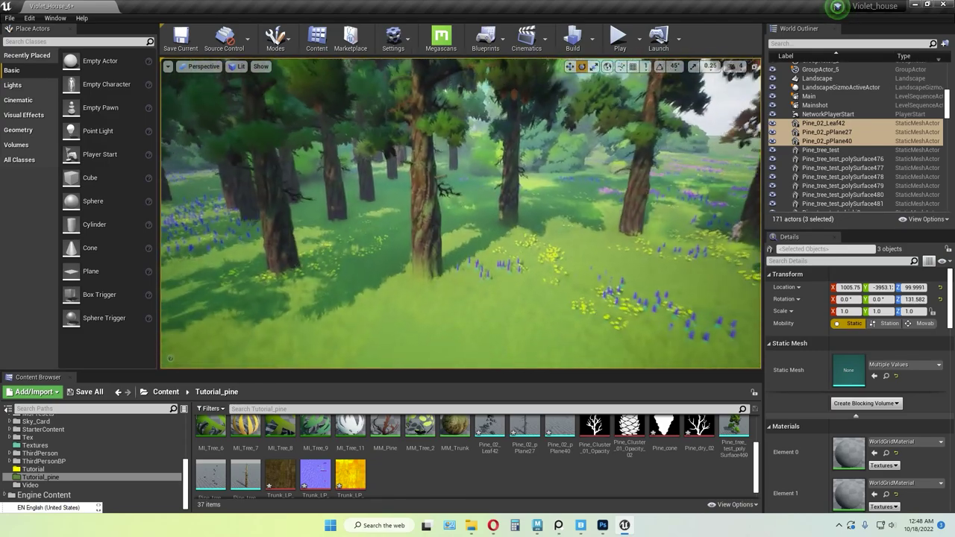
{"action": "right_click_drag", "start_coordinate": [412, 261], "coordinate": [409, 263]}
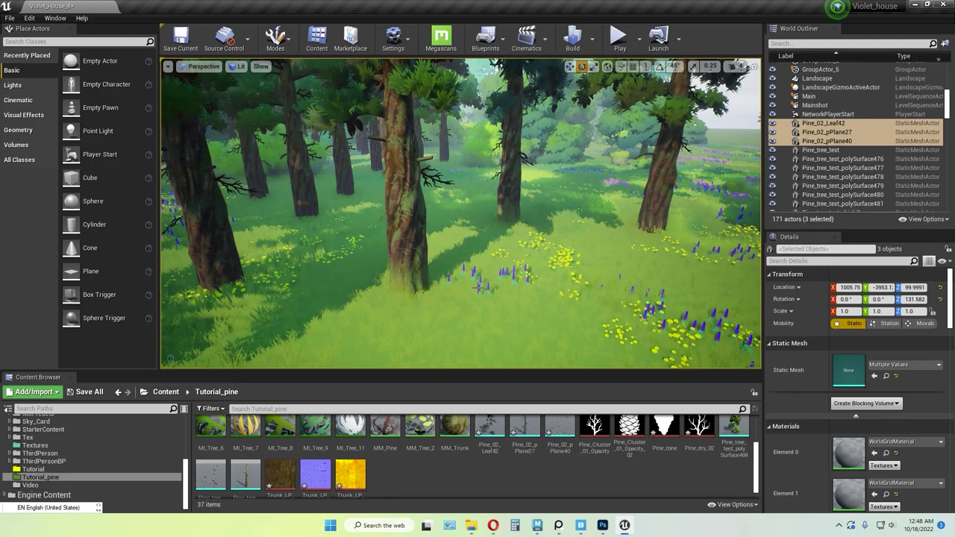
{"action": "right_click_drag", "start_coordinate": [478, 285], "coordinate": [477, 286]}
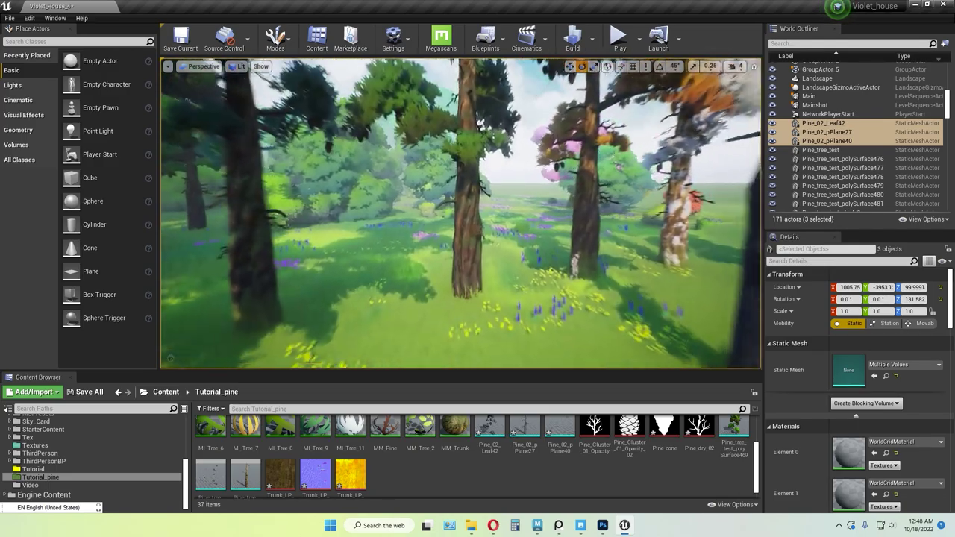
{"action": "right_click_drag", "start_coordinate": [461, 338], "coordinate": [461, 338]}
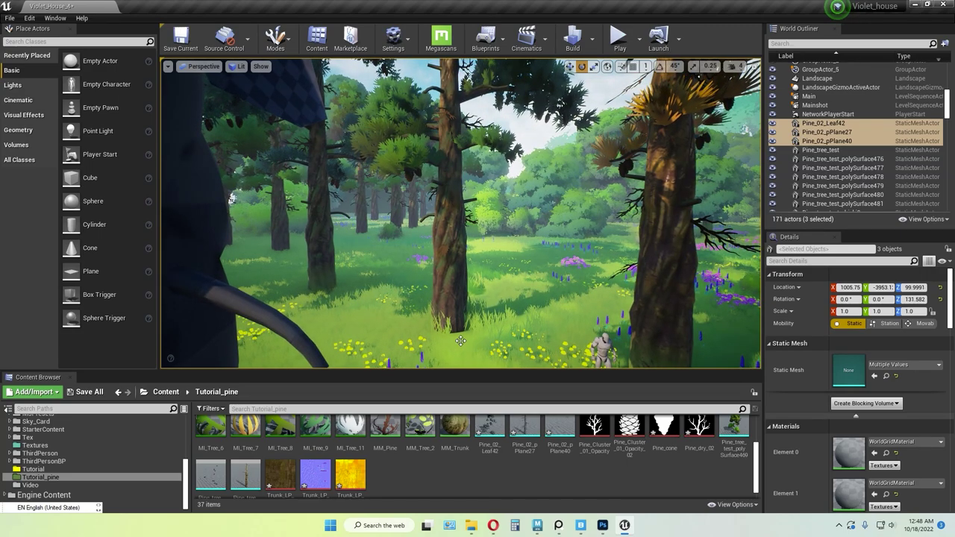
{"action": "right_click_drag", "start_coordinate": [460, 341], "coordinate": [478, 288]}
{"action": "right_click_drag", "start_coordinate": [571, 255], "coordinate": [573, 232]}
{"action": "right_click_drag", "start_coordinate": [516, 264], "coordinate": [485, 267]}
- Select the untextured pine's Pine_02_pPlane27 mesh and switch the viewport to game view
{"action": "left_click", "coordinate": [407, 154]}
{"action": "right_click_drag", "start_coordinate": [432, 194], "coordinate": [422, 198]}
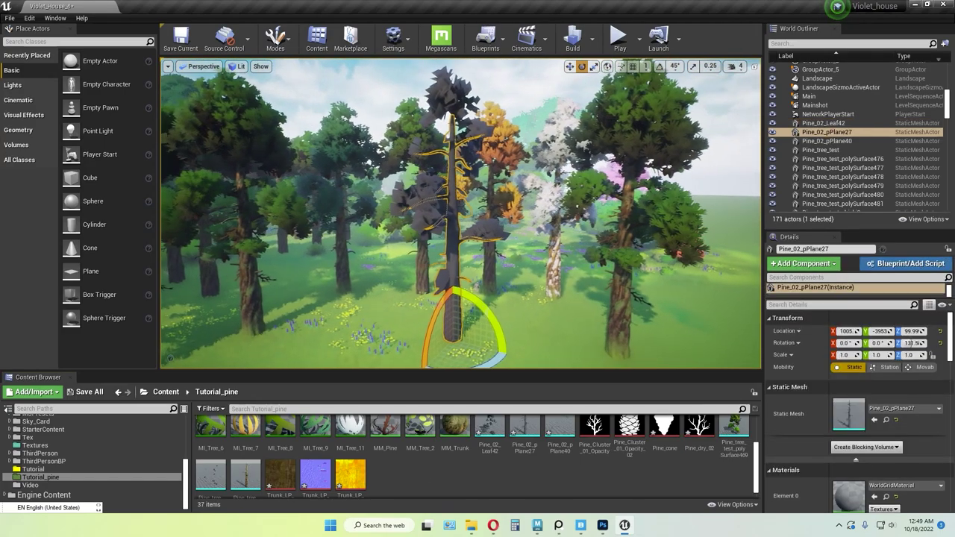
{"action": "key", "text": "g"}
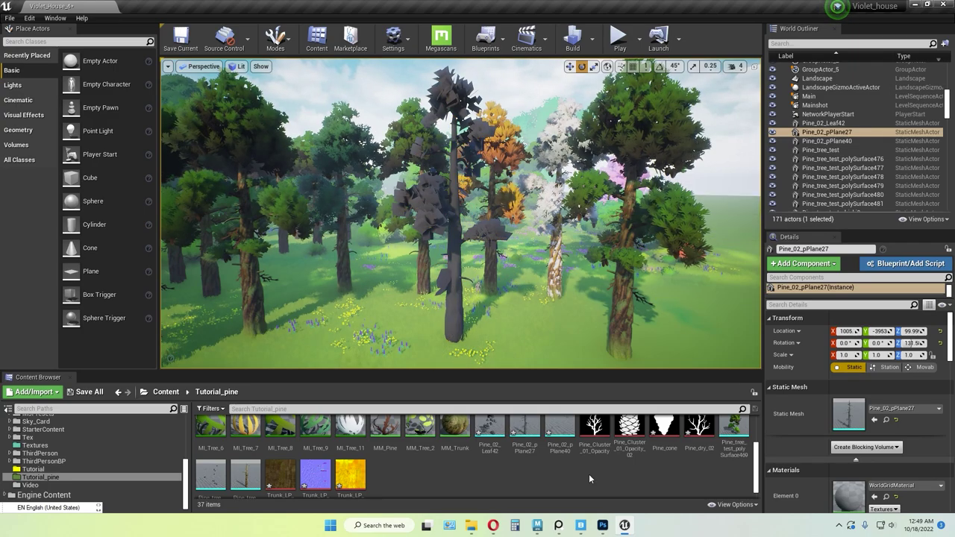
- Open the MM_Trunk material, hide its Stats pane and bring the whole node graph into view with the result node selected
{"action": "scroll", "coordinate": [617, 482], "scroll_direction": "up", "scroll_amount": 1}
{"action": "double_click", "coordinate": [455, 453]}
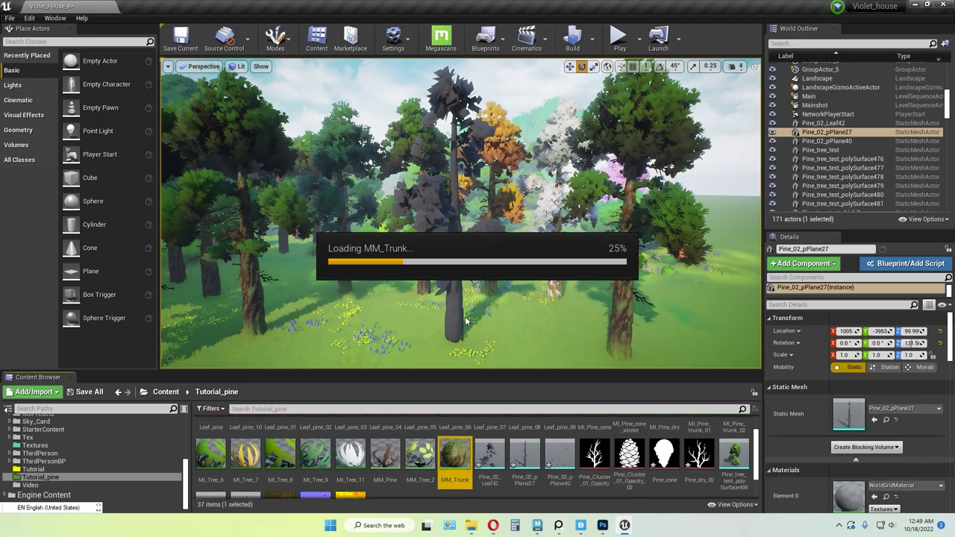
{"action": "scroll", "coordinate": [512, 208], "scroll_direction": "down", "scroll_amount": 3}
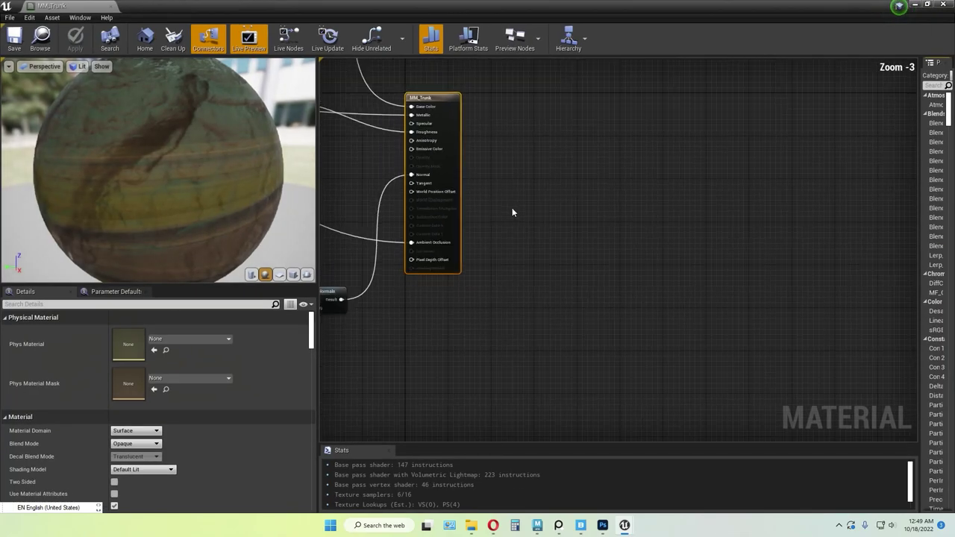
{"action": "right_click_drag", "start_coordinate": [627, 290], "coordinate": [731, 353]}
{"action": "right_click_drag", "start_coordinate": [589, 284], "coordinate": [629, 287]}
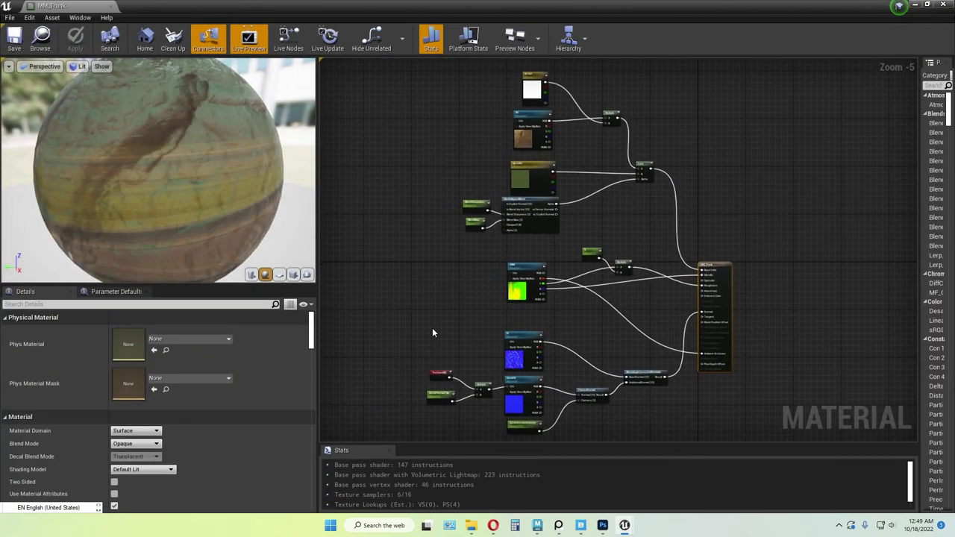
{"action": "scroll", "coordinate": [644, 353], "scroll_direction": "down", "scroll_amount": 1}
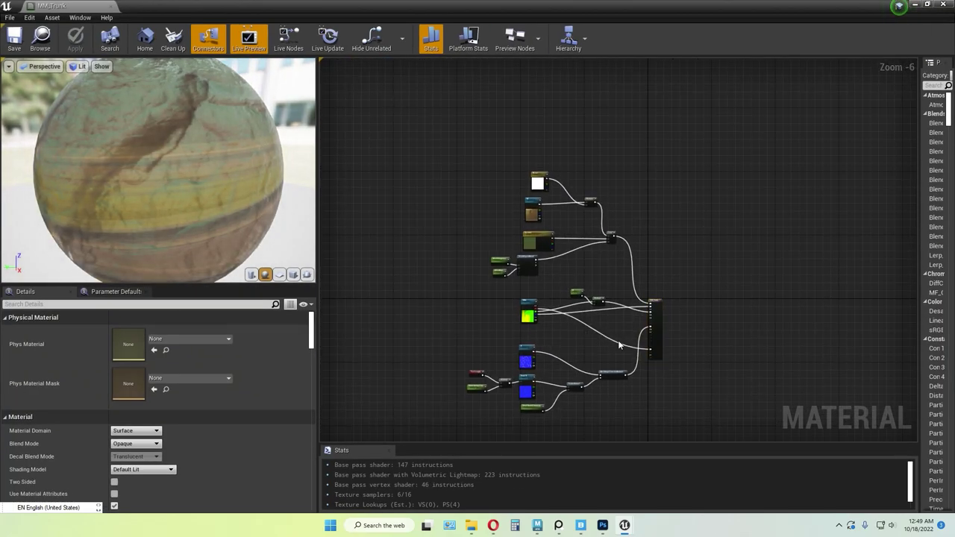
{"action": "scroll", "coordinate": [611, 345], "scroll_direction": "up", "scroll_amount": 1}
{"action": "left_click", "coordinate": [389, 451]}
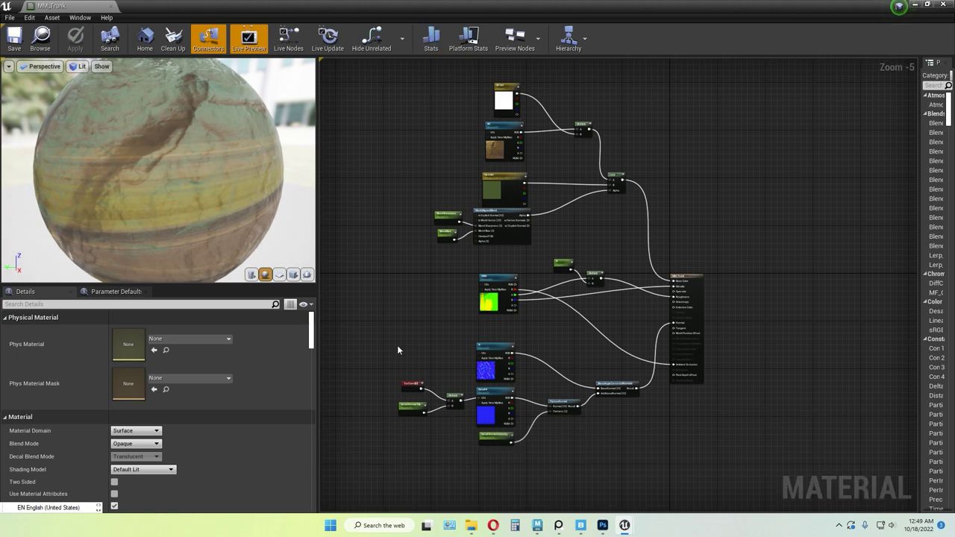
{"action": "left_click", "coordinate": [693, 305]}
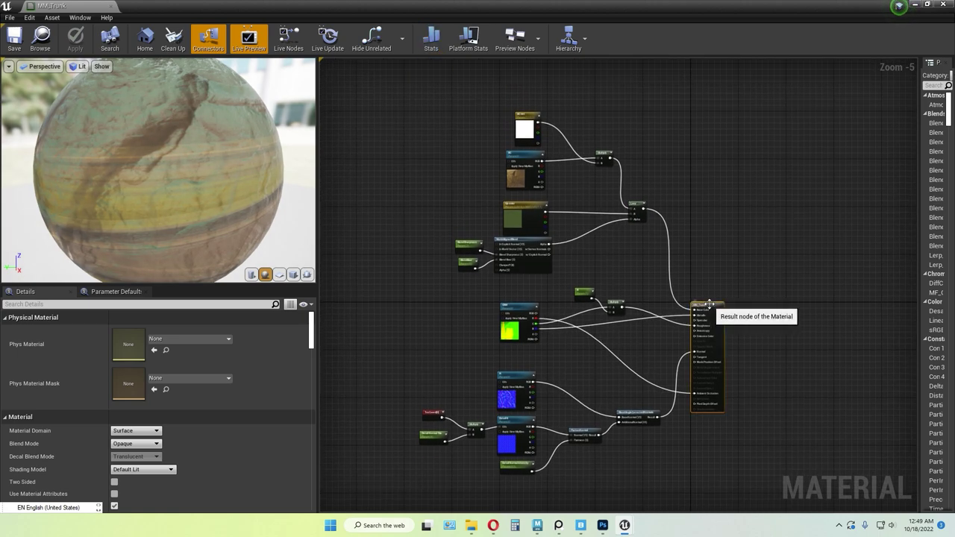
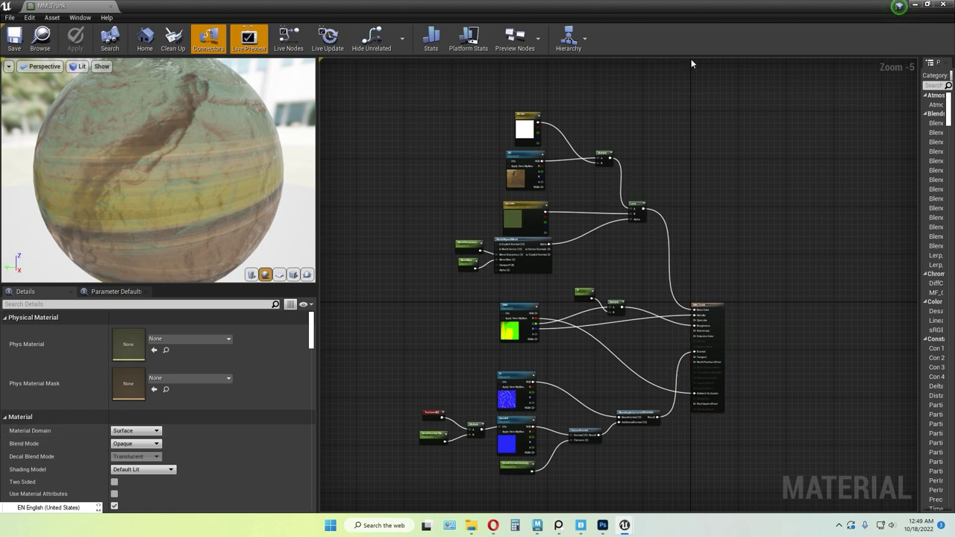
- Restore and widen the MM_Trunk editor window above the content browser, keeping the trunk textures accessible below it
{"action": "left_click_drag", "start_coordinate": [693, 16], "coordinate": [201, 27]}
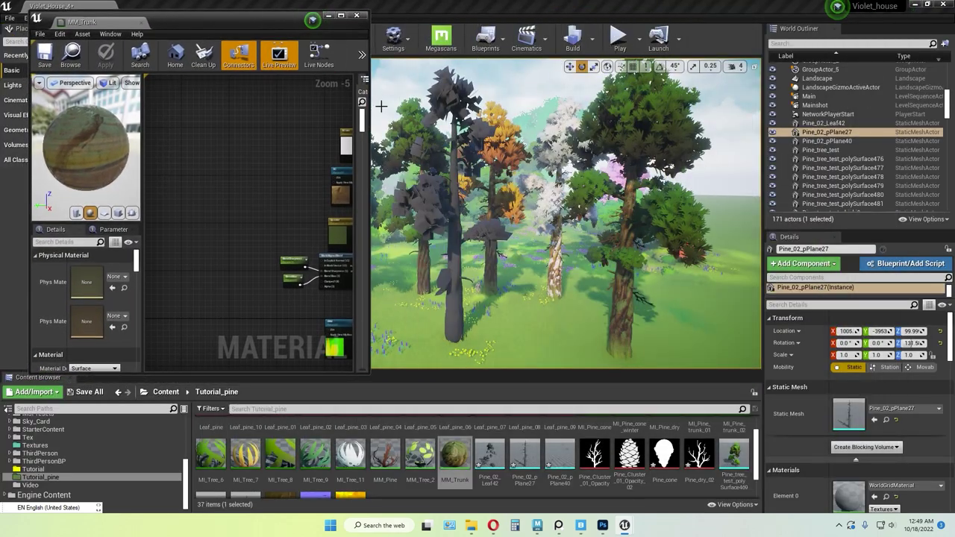
{"action": "left_click_drag", "start_coordinate": [367, 106], "coordinate": [915, 112]}
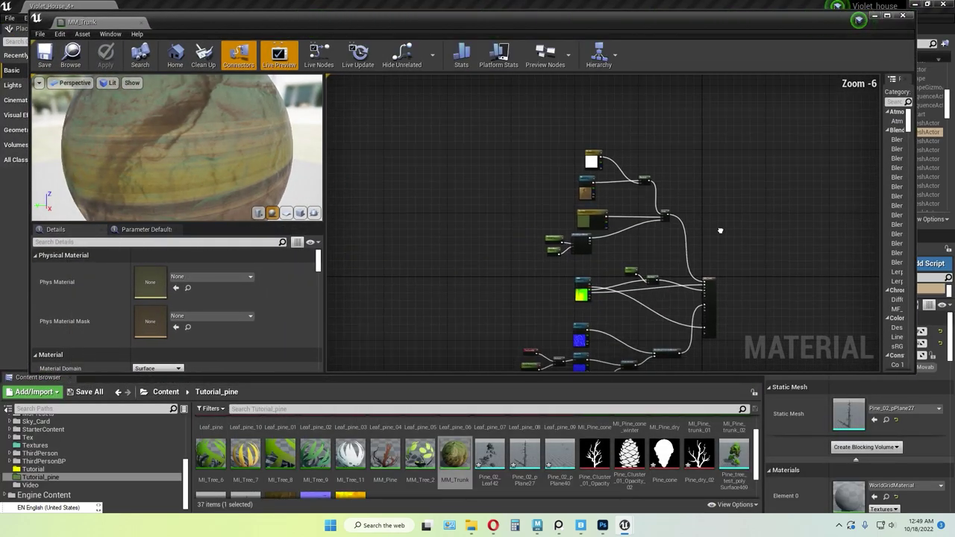
{"action": "scroll", "coordinate": [522, 496], "scroll_direction": "down", "scroll_amount": 2}
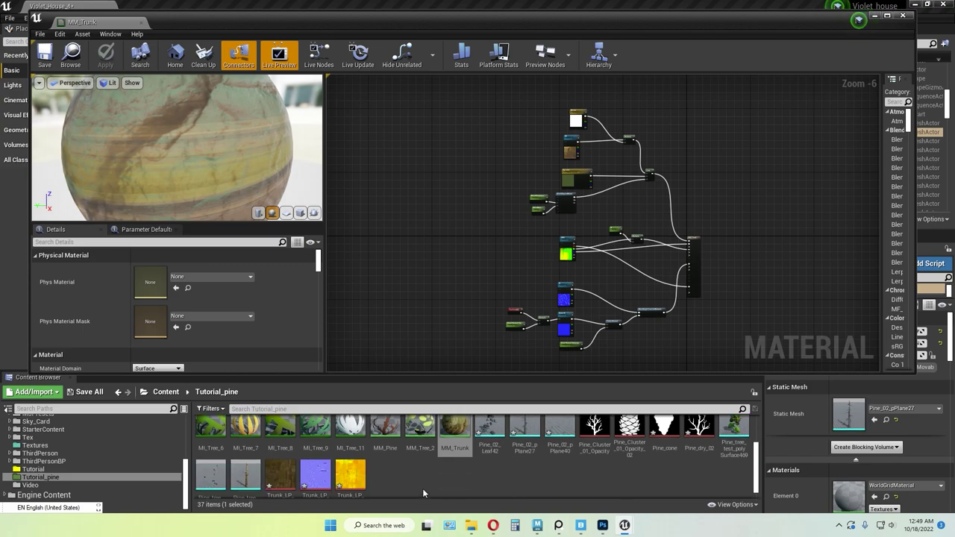
- Set the trunk's OcclusionRoughnessMetallic texture compression to Masks (no sRGB), save the texture and close it
{"action": "left_click", "coordinate": [346, 475]}
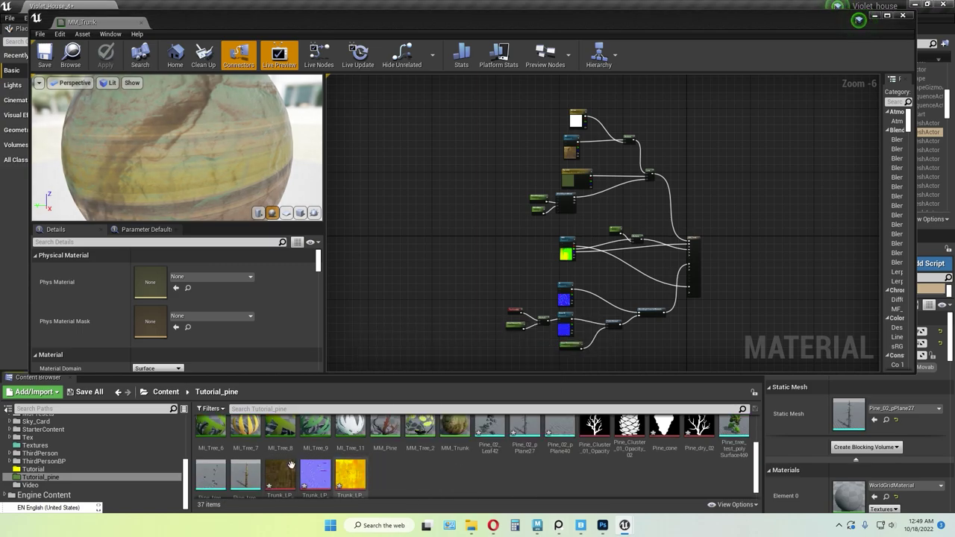
{"action": "double_click", "coordinate": [348, 475]}
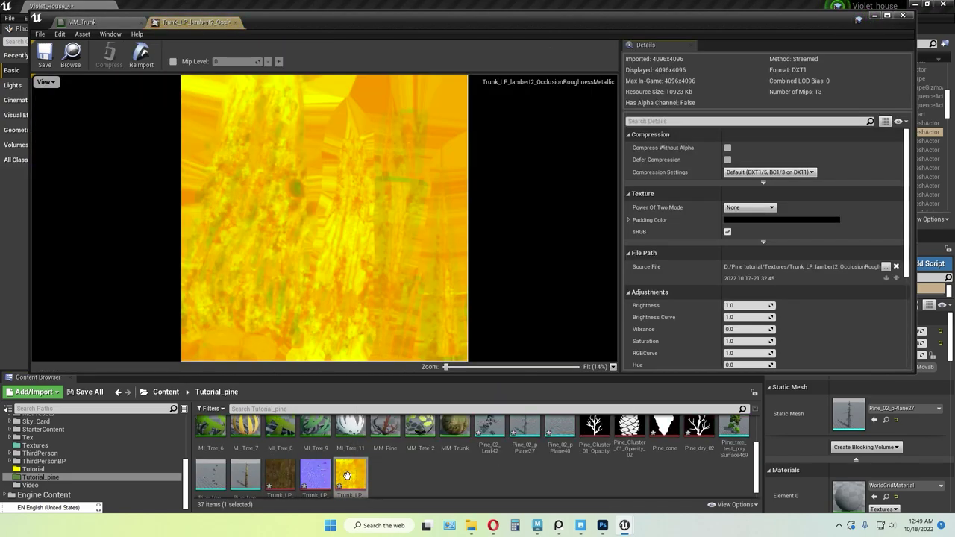
{"action": "left_click", "coordinate": [738, 172]}
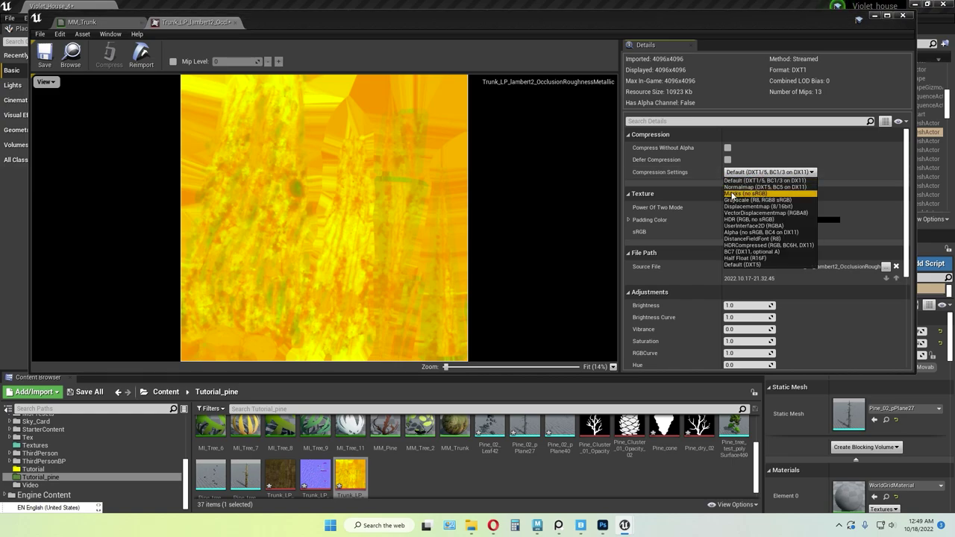
{"action": "left_click", "coordinate": [734, 194]}
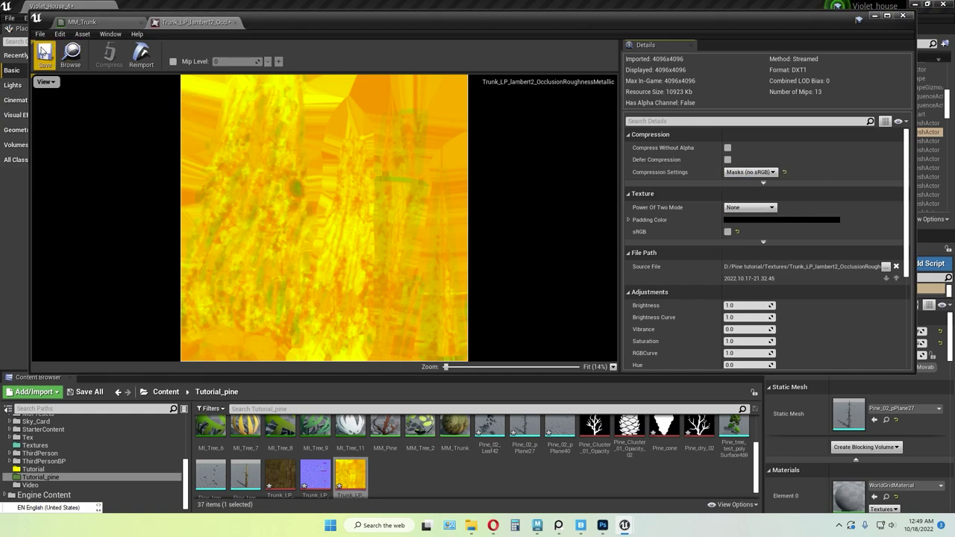
{"action": "left_click", "coordinate": [44, 52]}
{"action": "left_click", "coordinate": [232, 22]}
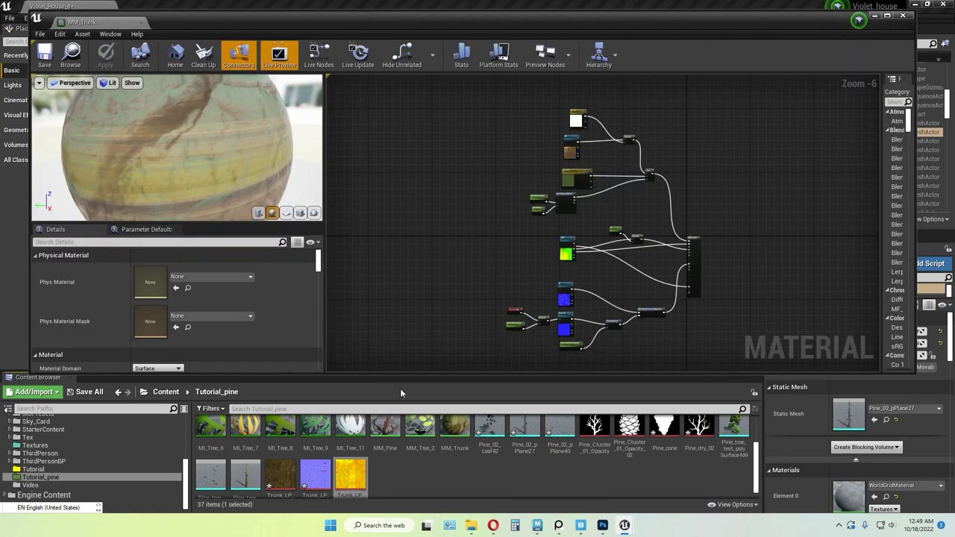
- Add the three trunk textures to the MM_Trunk graph and place each sample beside its existing base color, ORM or normal counterpart
{"action": "left_click", "coordinate": [279, 478], "text": "shift"}
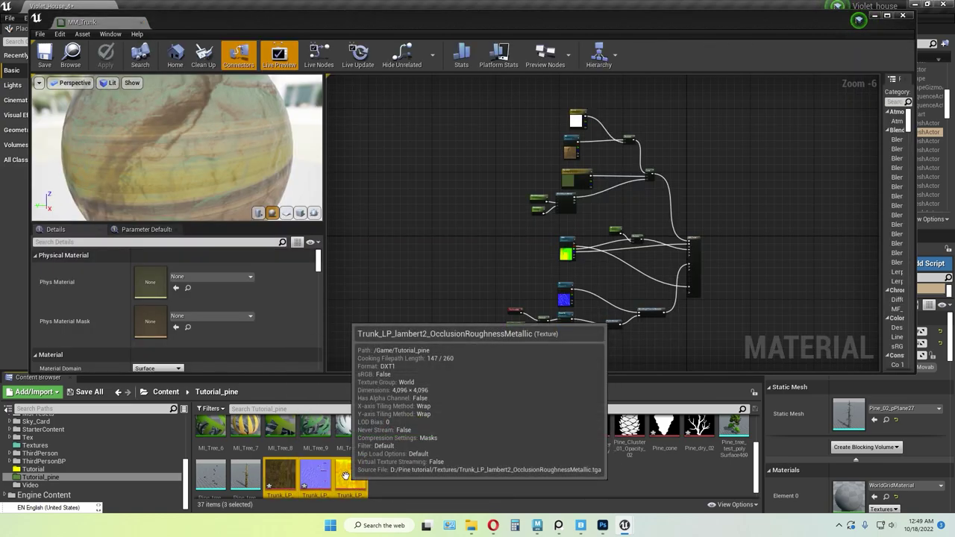
{"action": "left_click_drag", "start_coordinate": [351, 477], "coordinate": [466, 264]}
{"action": "left_click_drag", "start_coordinate": [457, 229], "coordinate": [523, 240]}
{"action": "left_click", "coordinate": [515, 246]}
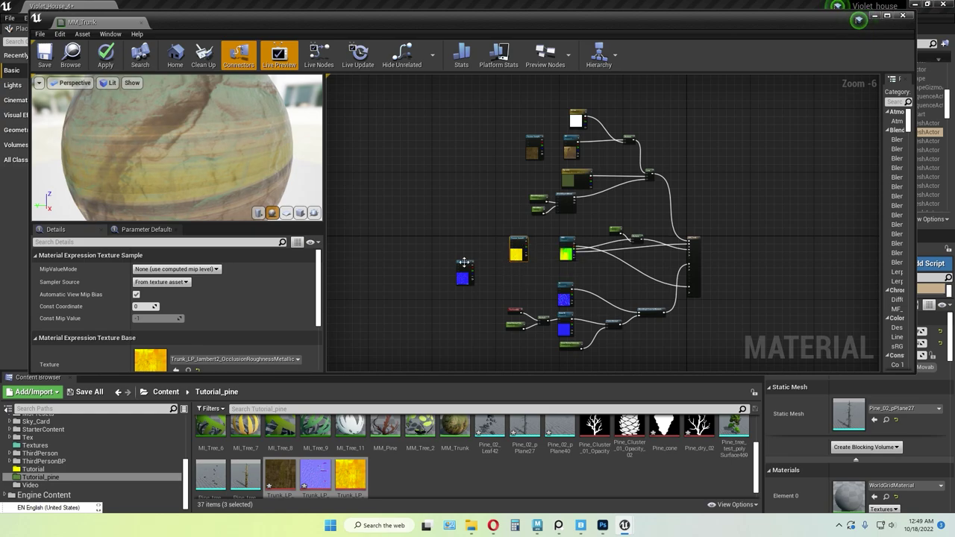
{"action": "left_click_drag", "start_coordinate": [464, 262], "coordinate": [487, 268]}
{"action": "left_click", "coordinate": [549, 209]}
- Convert the trunk BaseColor texture sample beside the BC node to a parameter named GDFSFDSGFD
{"action": "scroll", "coordinate": [553, 205], "scroll_direction": "up", "scroll_amount": 2}
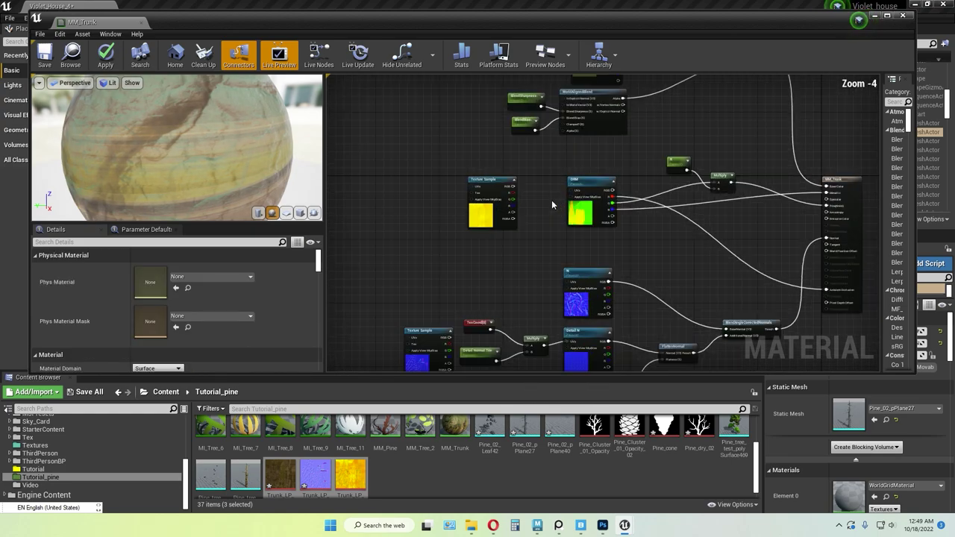
{"action": "right_click_drag", "start_coordinate": [560, 174], "coordinate": [526, 332]}
{"action": "scroll", "coordinate": [522, 111], "scroll_direction": "up", "scroll_amount": 3}
{"action": "right_click_drag", "start_coordinate": [524, 110], "coordinate": [516, 152]}
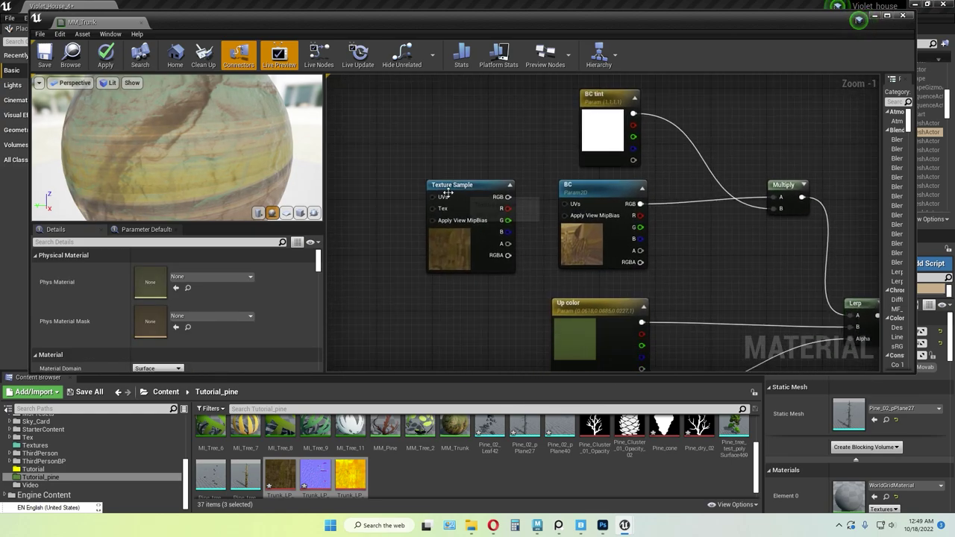
{"action": "left_click", "coordinate": [467, 184]}
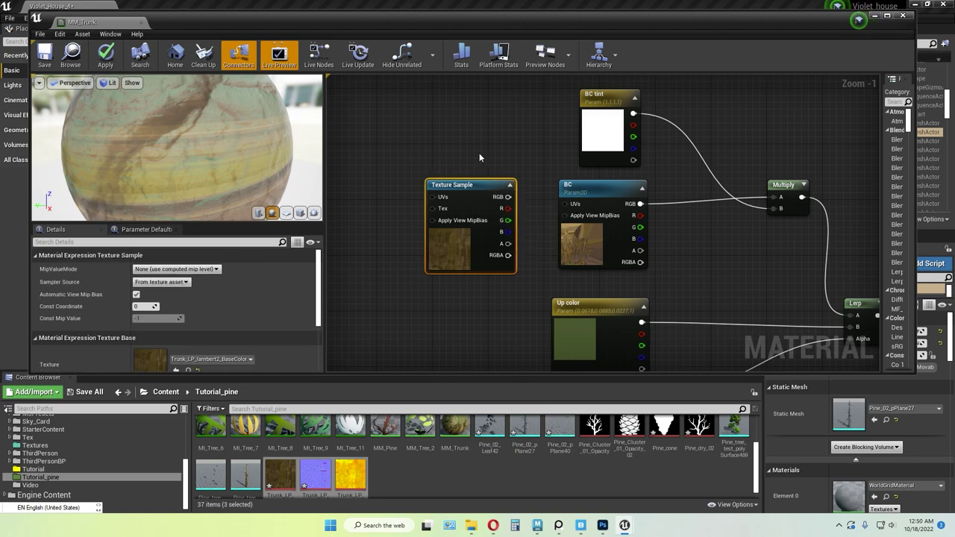
{"action": "right_click", "coordinate": [469, 192]}
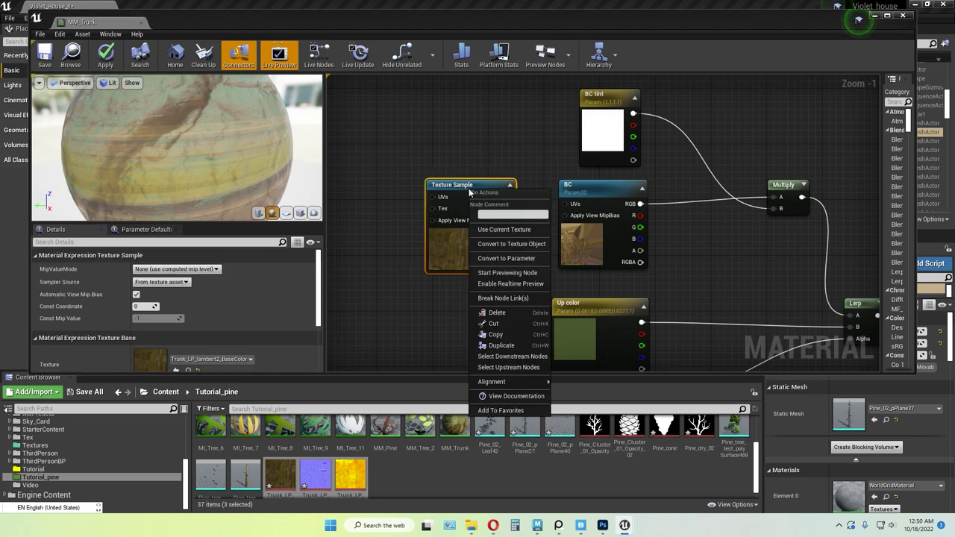
{"action": "left_click", "coordinate": [506, 258]}
{"action": "type", "text": "GDFSFD"}
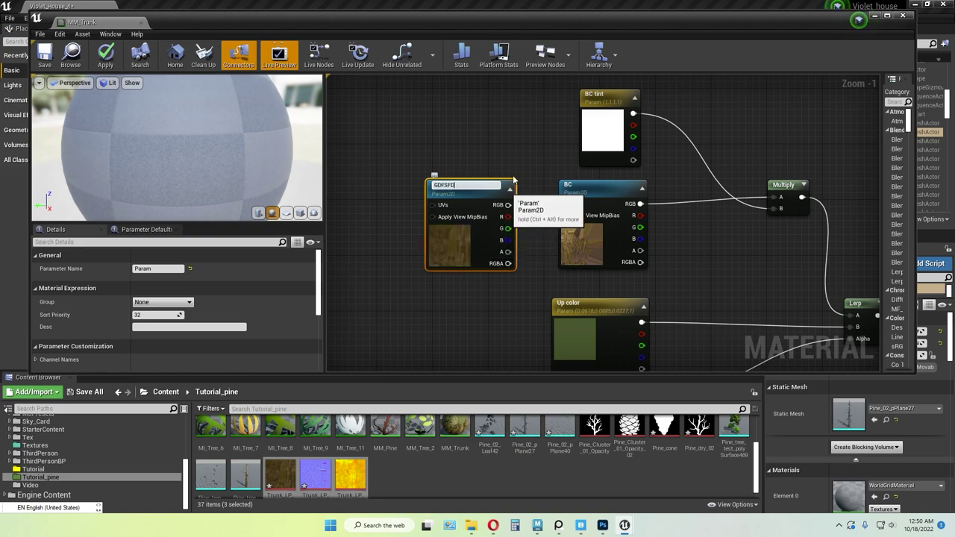
{"action": "type", "text": "SGFD"}
{"action": "left_click", "coordinate": [525, 141]}
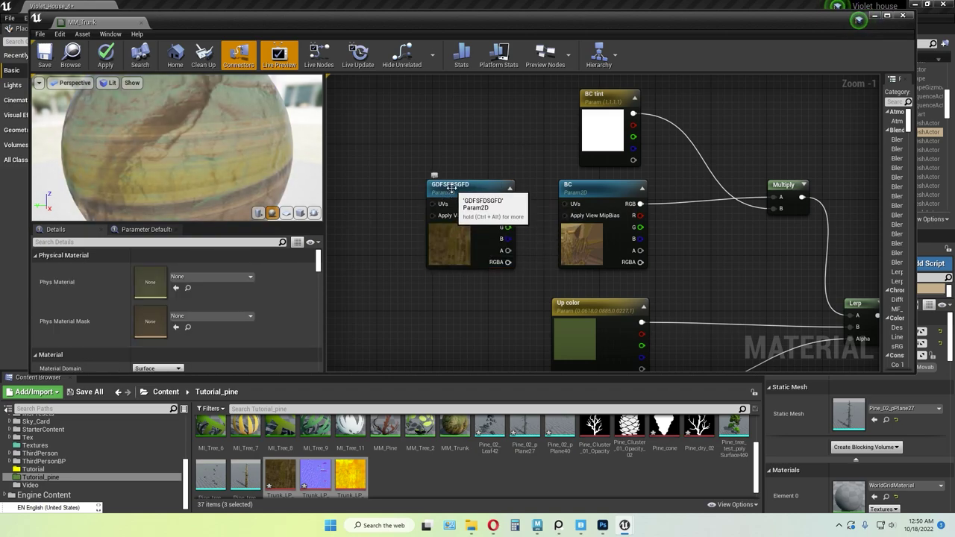
- Delete the GDFSFDSGFD parameter and the two leftover trunk texture samples beside the ORM and N nodes
{"action": "left_click", "coordinate": [438, 186]}
{"action": "key", "text": "Delete"}
{"action": "scroll", "coordinate": [463, 299], "scroll_direction": "down", "scroll_amount": 2}
{"action": "scroll", "coordinate": [463, 299], "scroll_direction": "down", "scroll_amount": 1}
{"action": "right_click_drag", "start_coordinate": [462, 299], "coordinate": [475, 162]}
{"action": "scroll", "coordinate": [486, 276], "scroll_direction": "up", "scroll_amount": 3}
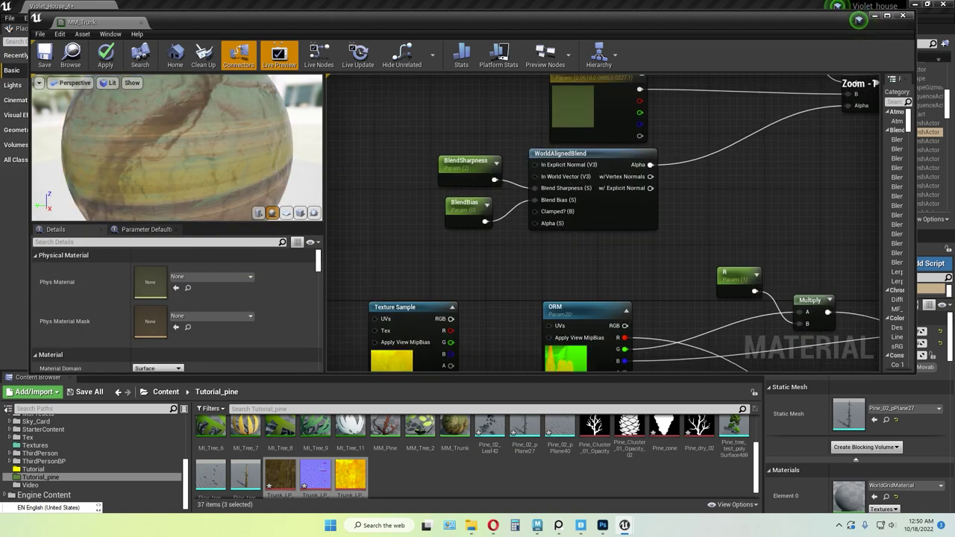
{"action": "right_click_drag", "start_coordinate": [486, 276], "coordinate": [512, 183]}
{"action": "left_click", "coordinate": [419, 213]}
{"action": "key", "text": "Delete"}
{"action": "scroll", "coordinate": [472, 322], "scroll_direction": "down", "scroll_amount": 3}
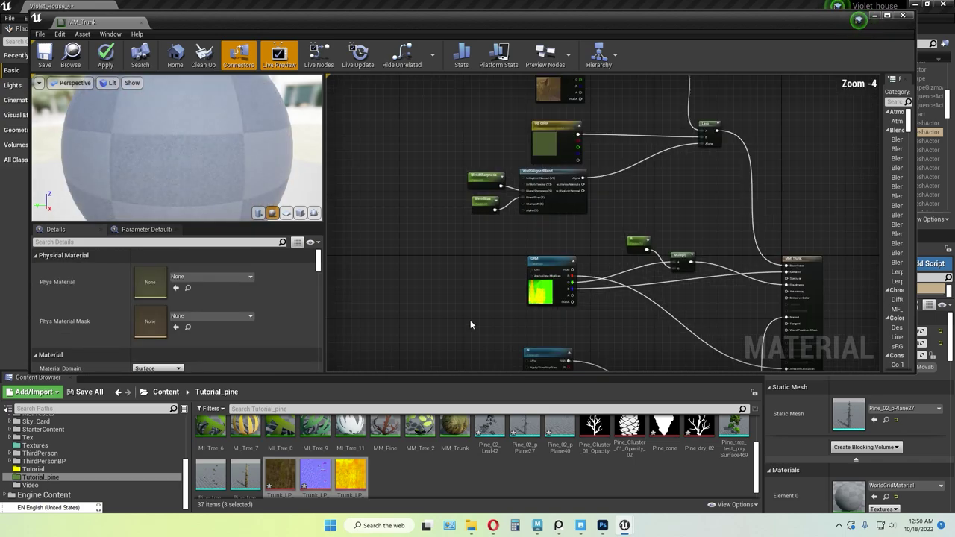
{"action": "right_click_drag", "start_coordinate": [470, 324], "coordinate": [450, 357]}
{"action": "left_click", "coordinate": [401, 242]}
{"action": "key", "text": "Delete"}
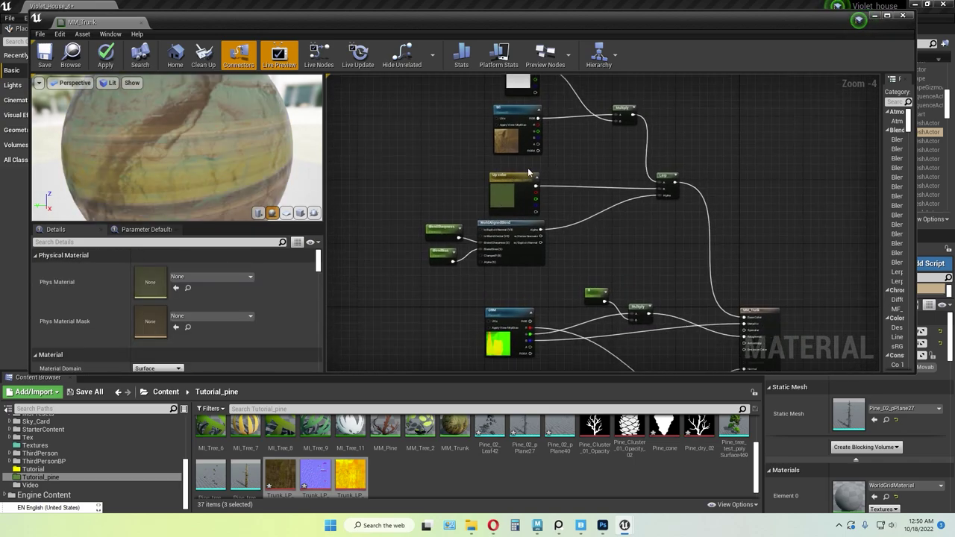
- Examine the base color network from BC tint, BC and Up color through WorldAlignedBlend and Lerp, including its effect on the preview sphere
{"action": "scroll", "coordinate": [604, 184], "scroll_direction": "down", "scroll_amount": 1}
{"action": "right_click_drag", "start_coordinate": [624, 174], "coordinate": [573, 232]}
{"action": "left_click_drag", "start_coordinate": [409, 117], "coordinate": [597, 302]}
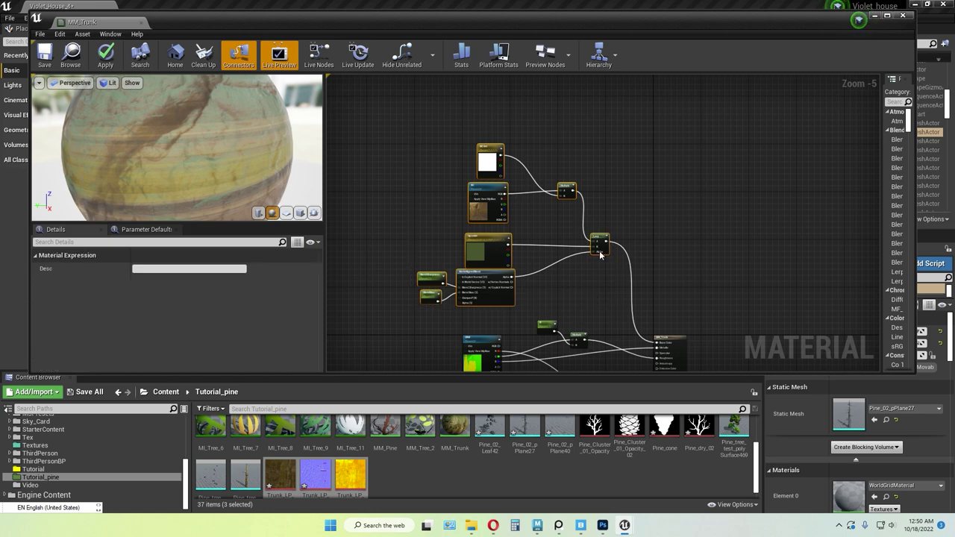
{"action": "left_click_drag", "start_coordinate": [595, 236], "coordinate": [590, 224]}
{"action": "left_click", "coordinate": [607, 206]}
{"action": "scroll", "coordinate": [608, 205], "scroll_direction": "up", "scroll_amount": 2}
{"action": "right_click_drag", "start_coordinate": [557, 237], "coordinate": [631, 222]}
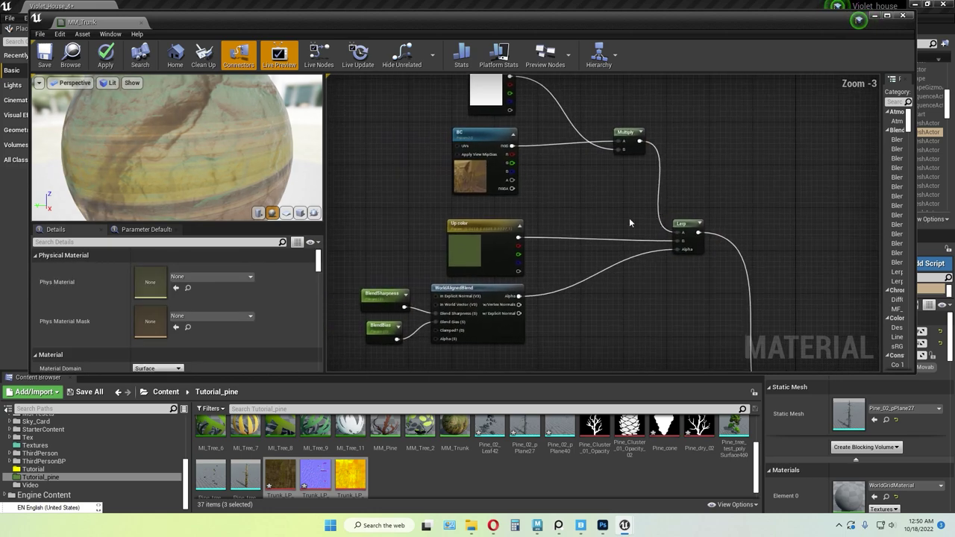
{"action": "scroll", "coordinate": [550, 220], "scroll_direction": "down", "scroll_amount": 1}
{"action": "left_click_drag", "start_coordinate": [601, 207], "coordinate": [602, 207]}
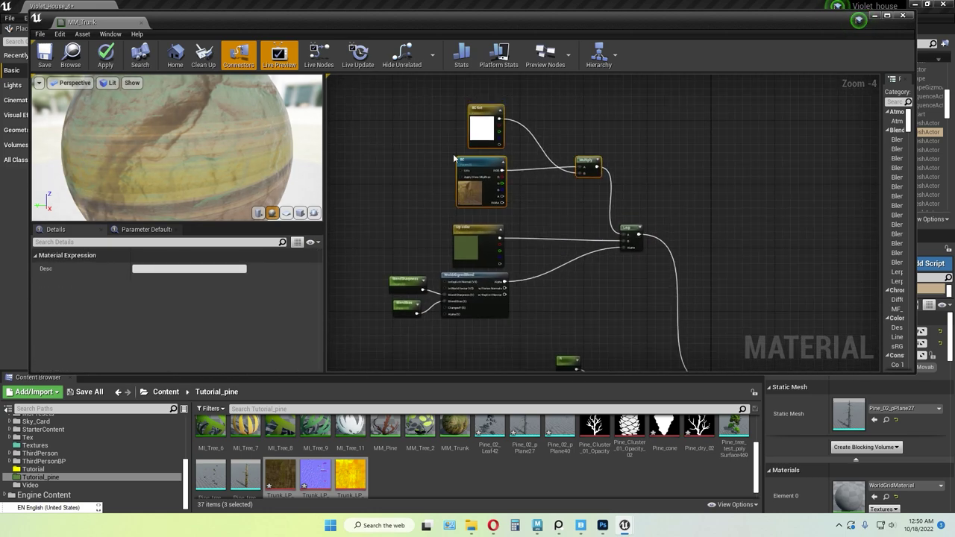
{"action": "left_click", "coordinate": [554, 205]}
{"action": "left_click_drag", "start_coordinate": [378, 230], "coordinate": [522, 322]}
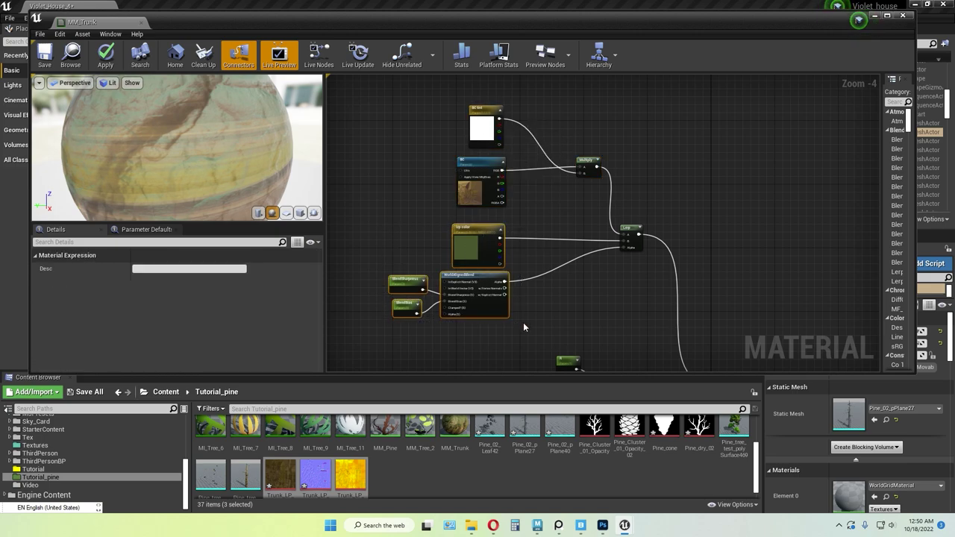
{"action": "left_click", "coordinate": [396, 264]}
{"action": "left_click_drag", "start_coordinate": [228, 152], "coordinate": [138, 164]}
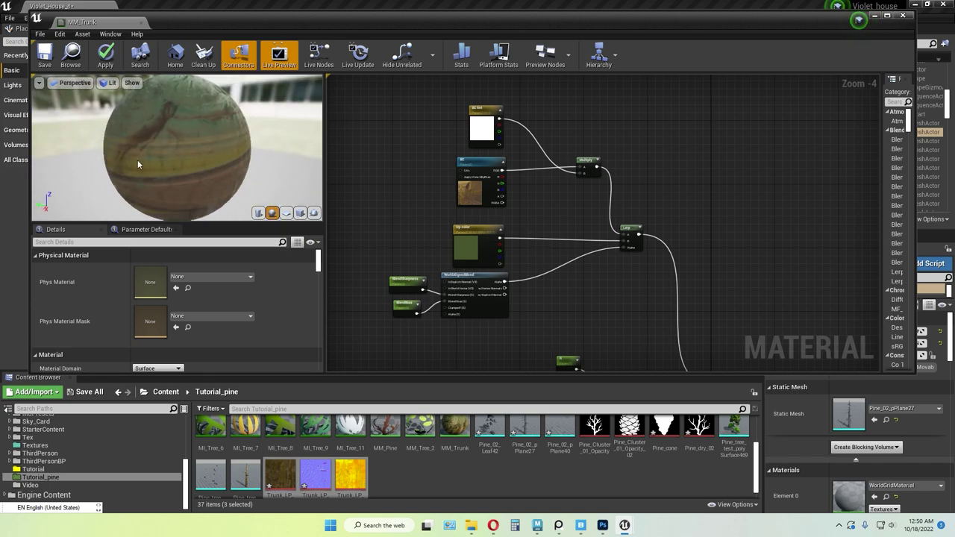
- Add a three-component vector constant near BC tint and convert it to a parameter named SADAD
{"action": "scroll", "coordinate": [522, 298], "scroll_direction": "up", "scroll_amount": 2}
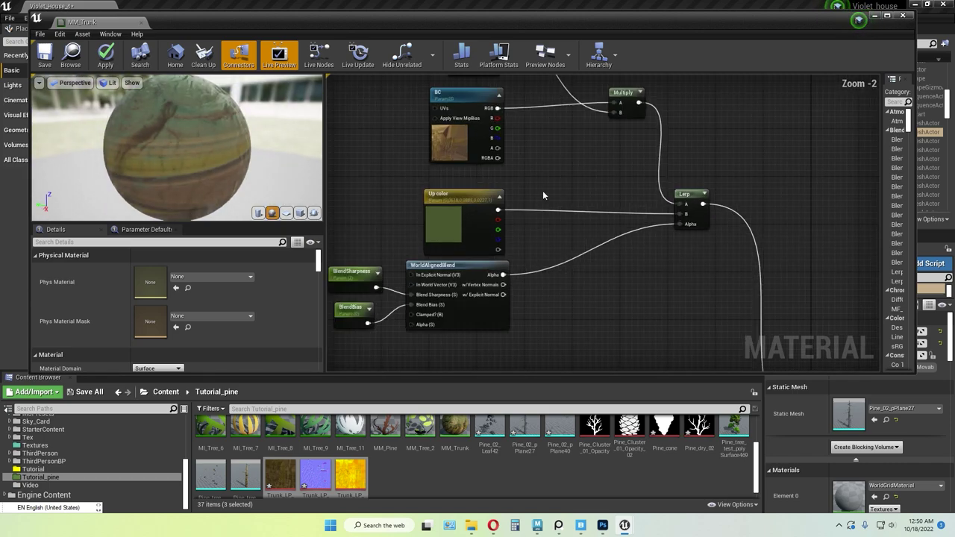
{"action": "right_click_drag", "start_coordinate": [542, 156], "coordinate": [533, 273]}
{"action": "scroll", "coordinate": [550, 247], "scroll_direction": "up", "scroll_amount": 1}
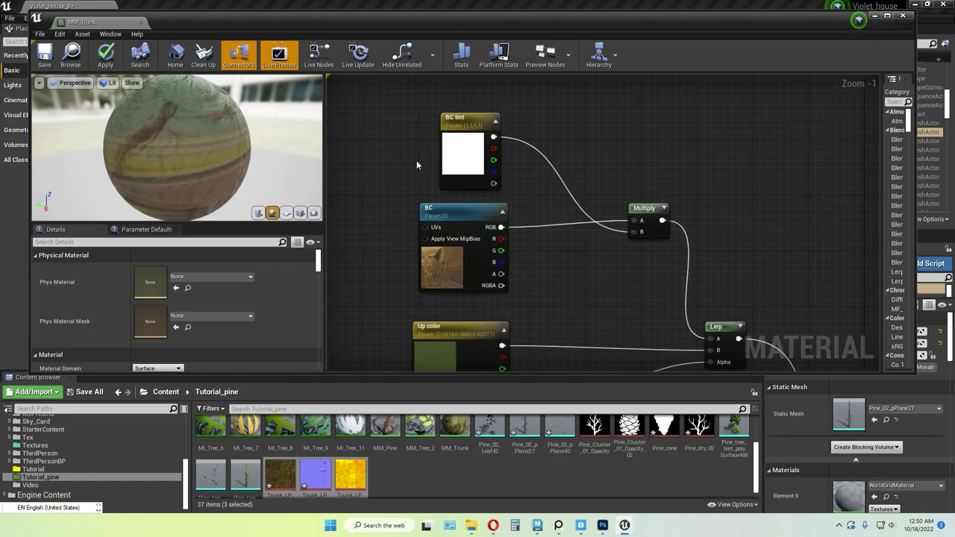
{"action": "left_click", "coordinate": [381, 139]}
{"action": "right_click", "coordinate": [401, 139]}
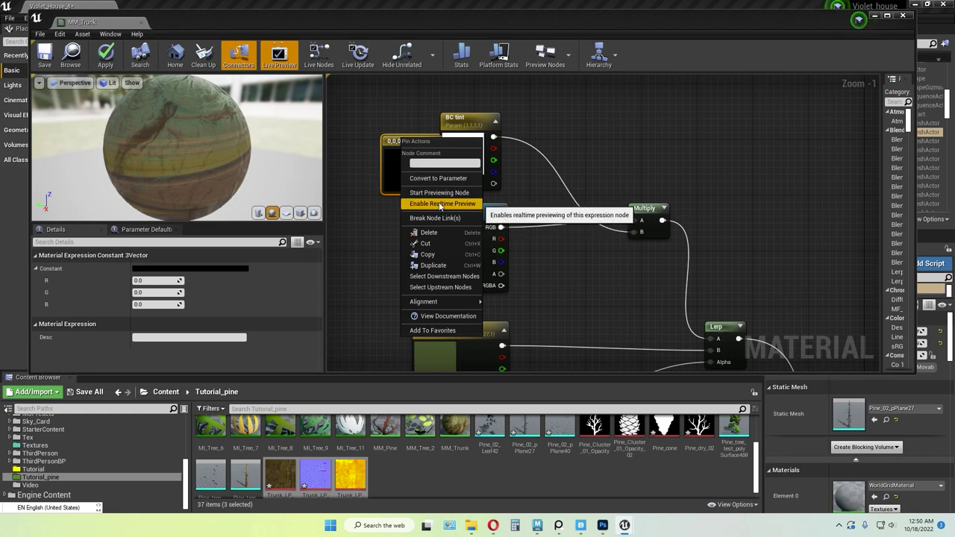
{"action": "left_click", "coordinate": [438, 178]}
{"action": "type", "text": "SADAD"}
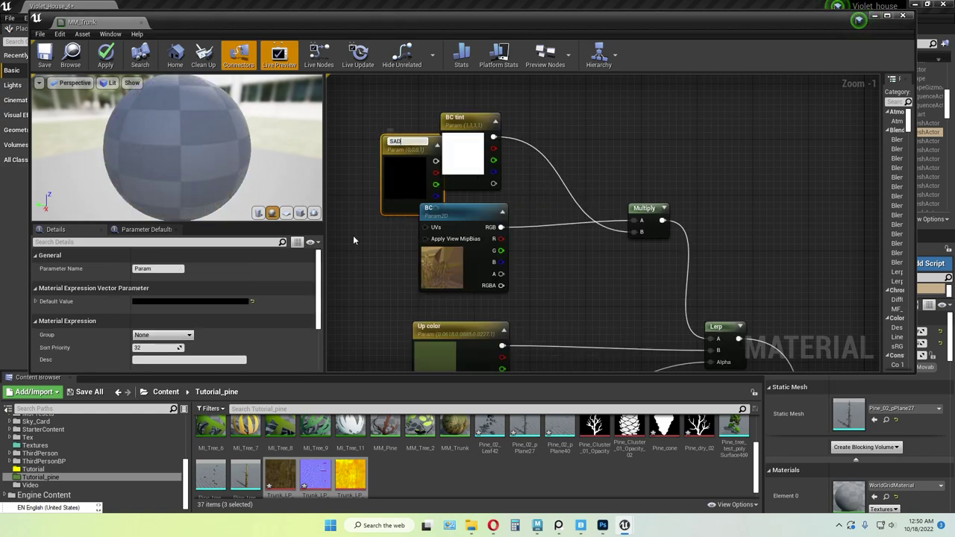
- Set the SADAD parameter's default color to white (1,1,1,1) and place it beside BC tint
{"action": "left_click", "coordinate": [227, 302]}
{"action": "left_click_drag", "start_coordinate": [375, 292], "coordinate": [375, 278]}
{"action": "left_click", "coordinate": [380, 487]}
{"action": "left_click", "coordinate": [364, 127]}
{"action": "left_click_drag", "start_coordinate": [409, 150], "coordinate": [385, 120]}
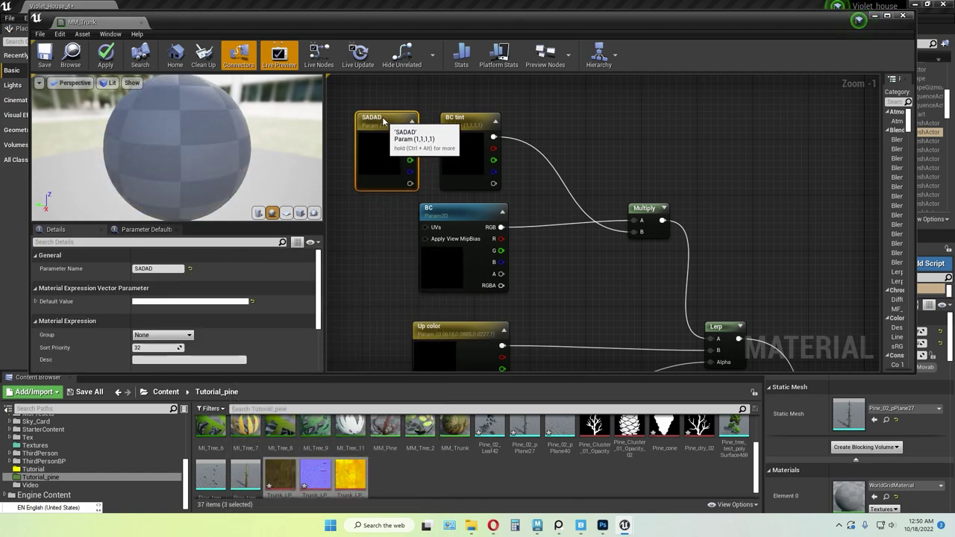
- Delete the SADAD vector parameter from the graph
{"action": "left_click", "coordinate": [560, 113]}
{"action": "left_click", "coordinate": [399, 146]}
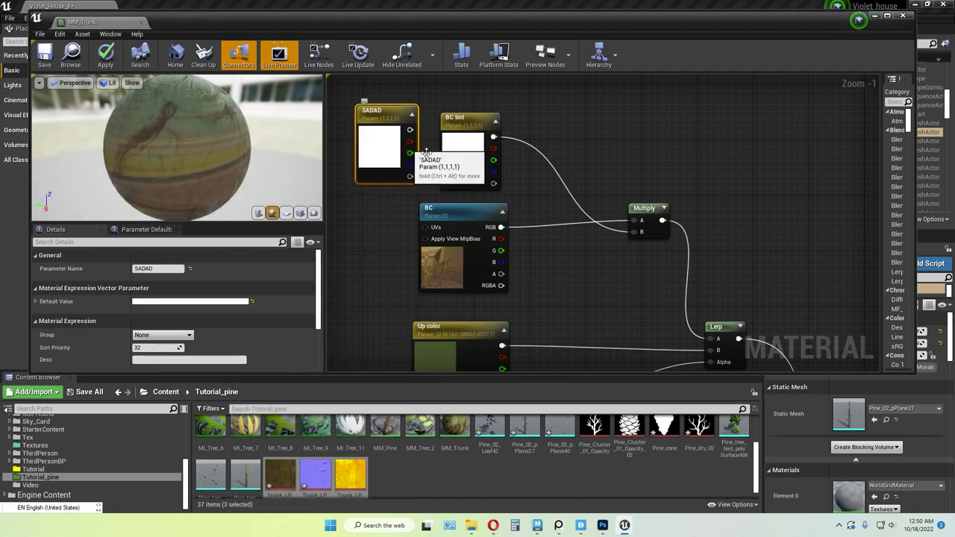
{"action": "key", "text": "Delete"}
- Add a trial Multiply node beside the existing Multiply of the base color network and delete it again
{"action": "right_click_drag", "start_coordinate": [558, 258], "coordinate": [514, 236]}
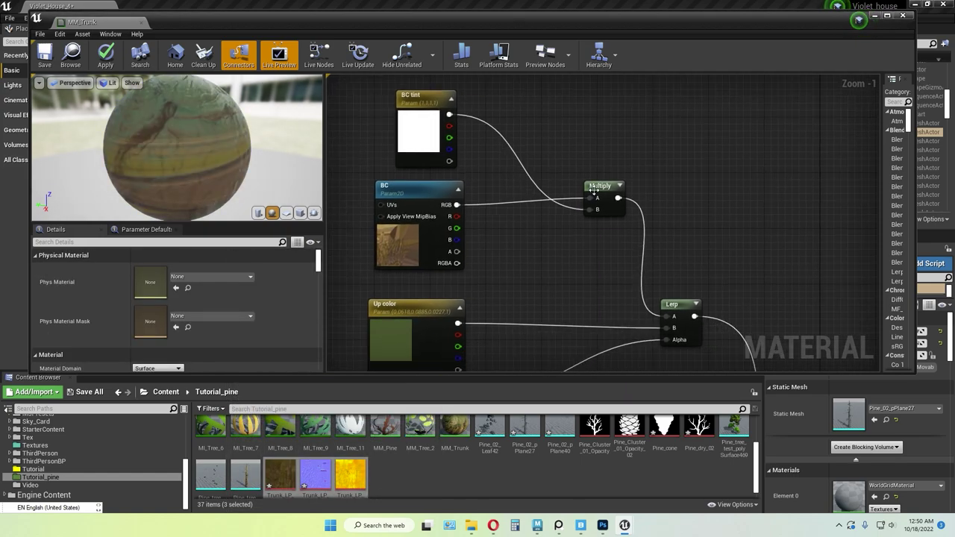
{"action": "key", "text": "m"}
{"action": "left_click", "coordinate": [640, 161]}
{"action": "left_click", "coordinate": [700, 155]}
{"action": "left_click", "coordinate": [669, 166]}
{"action": "key", "text": "Delete"}
- Add a second WorldAlignedBlend node beside the existing one and delete it again
{"action": "right_click_drag", "start_coordinate": [553, 277], "coordinate": [640, 164]}
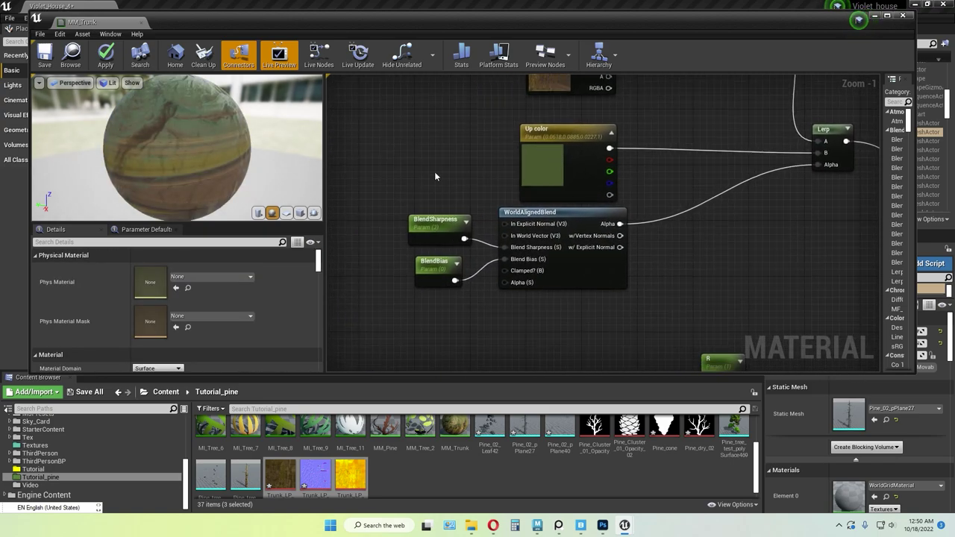
{"action": "right_click_drag", "start_coordinate": [667, 243], "coordinate": [628, 261]}
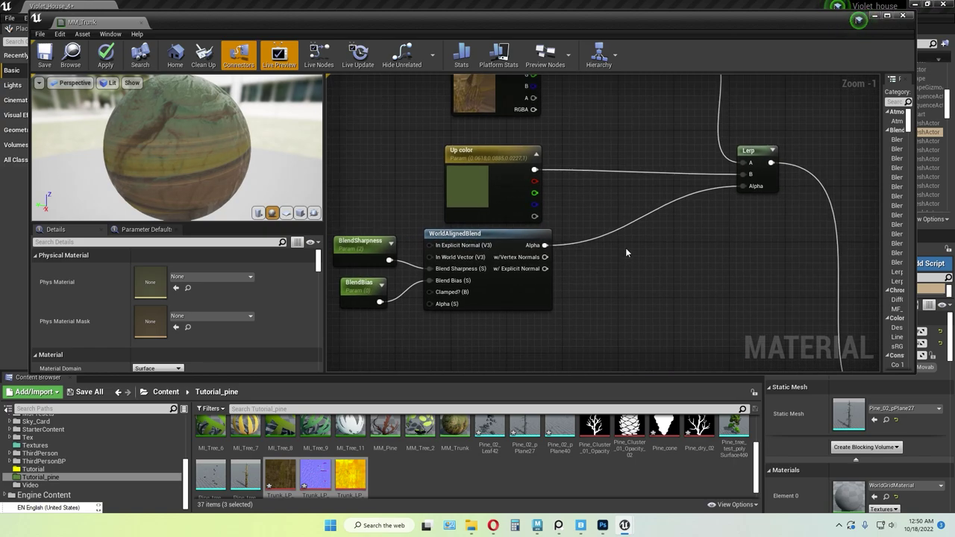
{"action": "right_click", "coordinate": [626, 252]}
{"action": "type", "text": "W"}
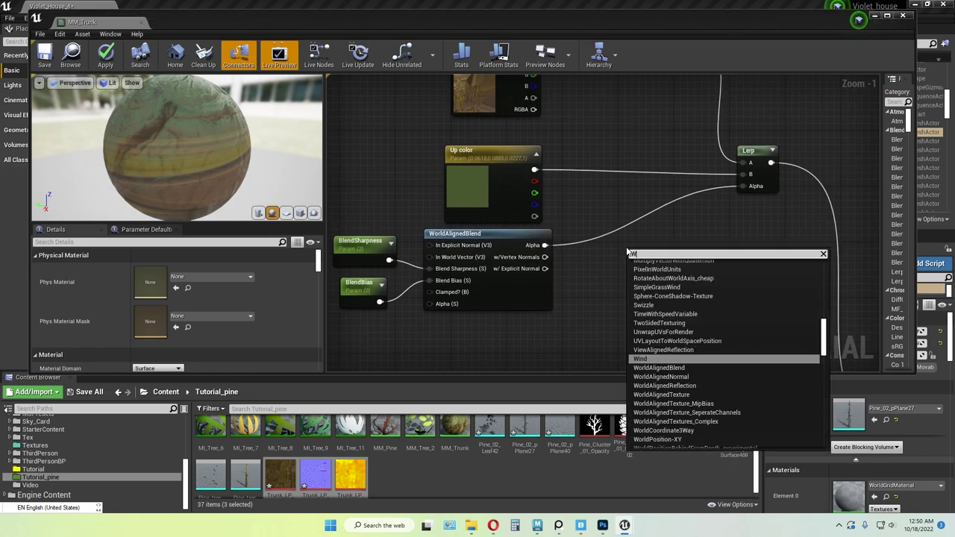
{"action": "type", "text": "ORLD A"}
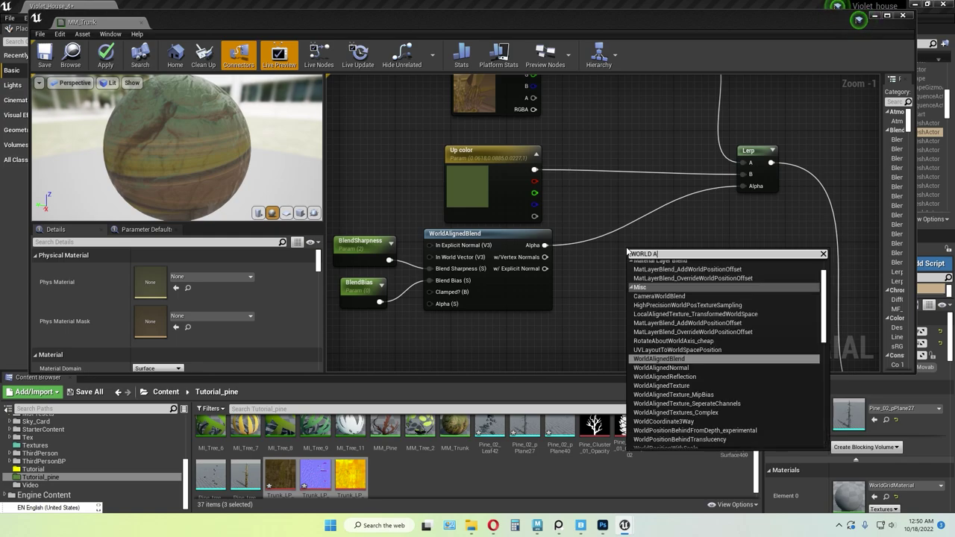
{"action": "type", "text": "LIGN"}
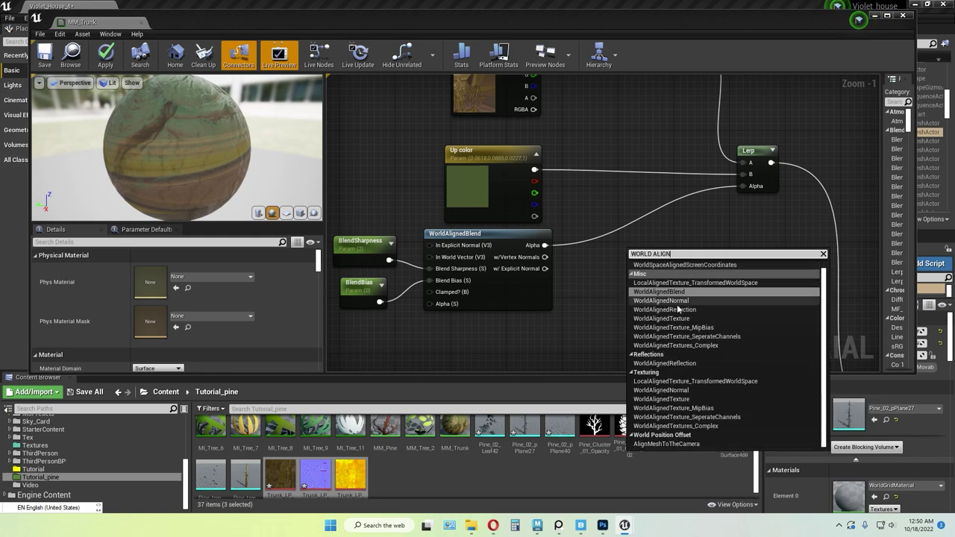
{"action": "left_click", "coordinate": [666, 290]}
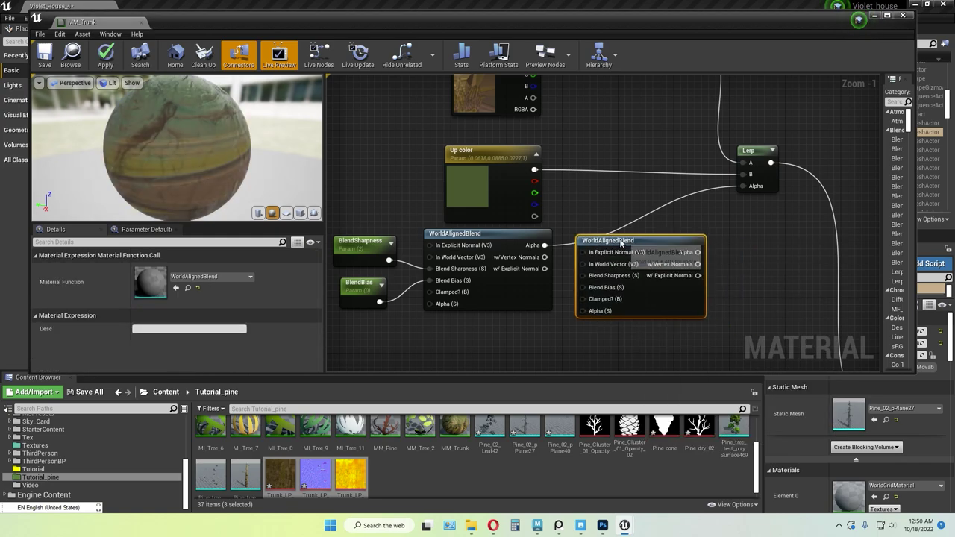
{"action": "key", "text": "Delete"}
- Add a scalar parameter named SSSSS above BlendSharpness and delete it again
{"action": "right_click_drag", "start_coordinate": [484, 317], "coordinate": [563, 319]}
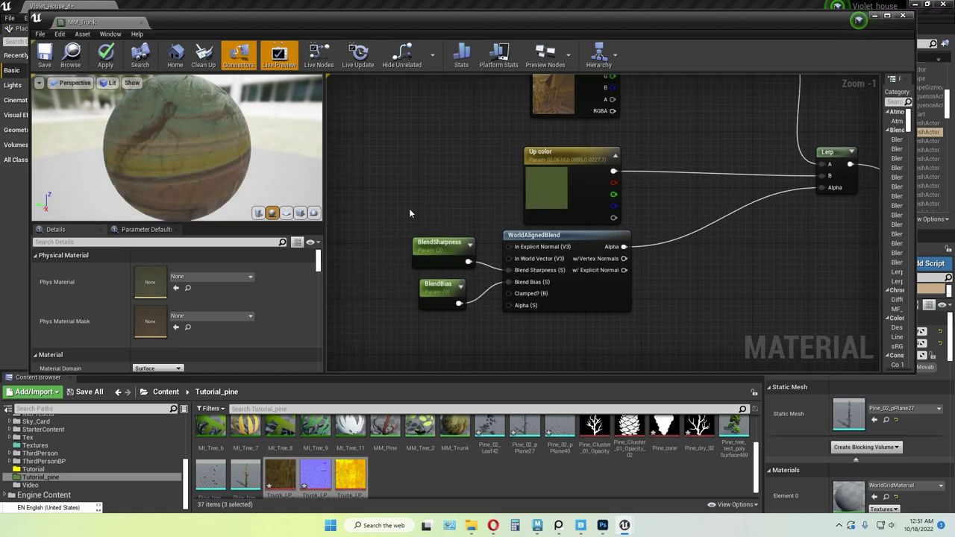
{"action": "left_click", "coordinate": [404, 160]}
{"action": "type", "text": "SSSSS"}
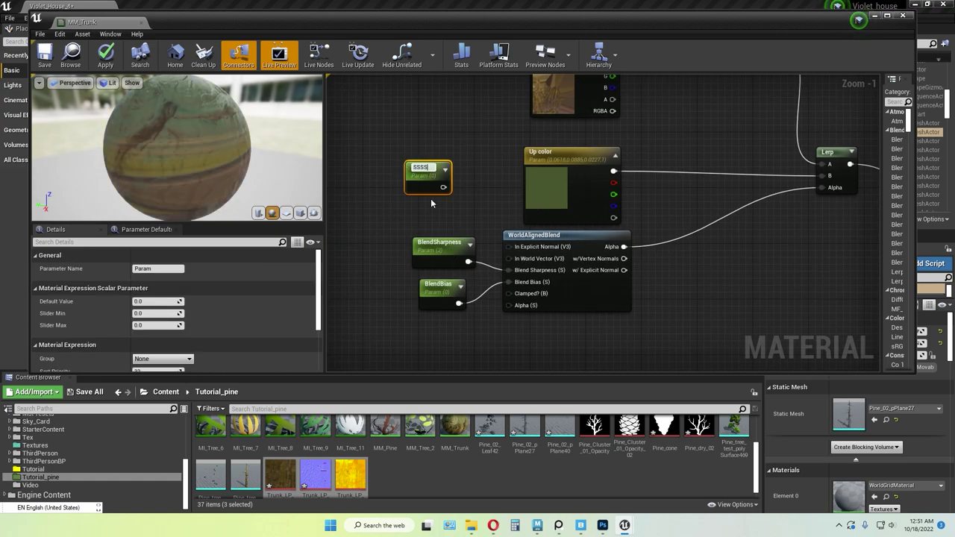
{"action": "key", "text": "Return"}
{"action": "left_click_drag", "start_coordinate": [434, 187], "coordinate": [442, 214]}
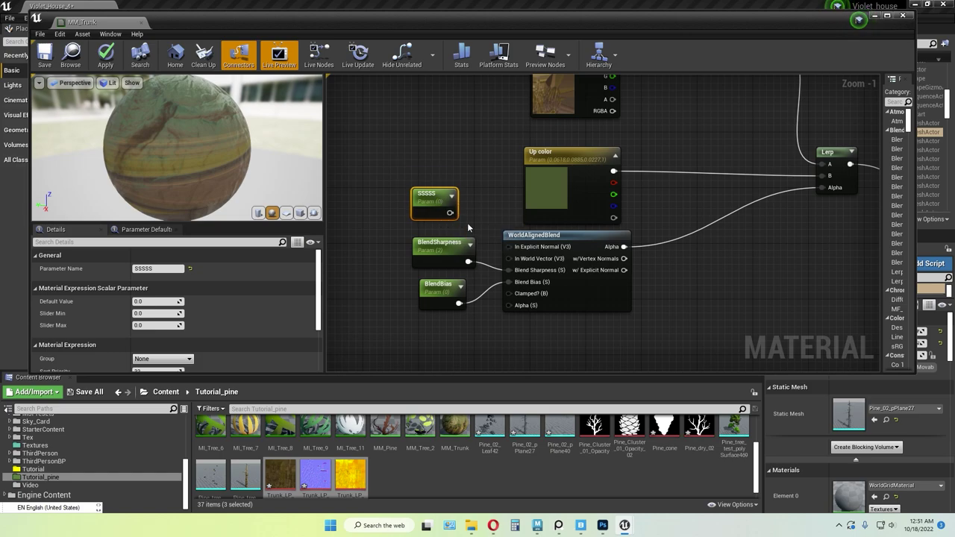
{"action": "key", "text": "Delete"}
- Check the parameter settings of the BlendSharpness and BlendBias nodes feeding WorldAlignedBlend
{"action": "right_click_drag", "start_coordinate": [482, 232], "coordinate": [408, 241]}
{"action": "left_click", "coordinate": [361, 261]}
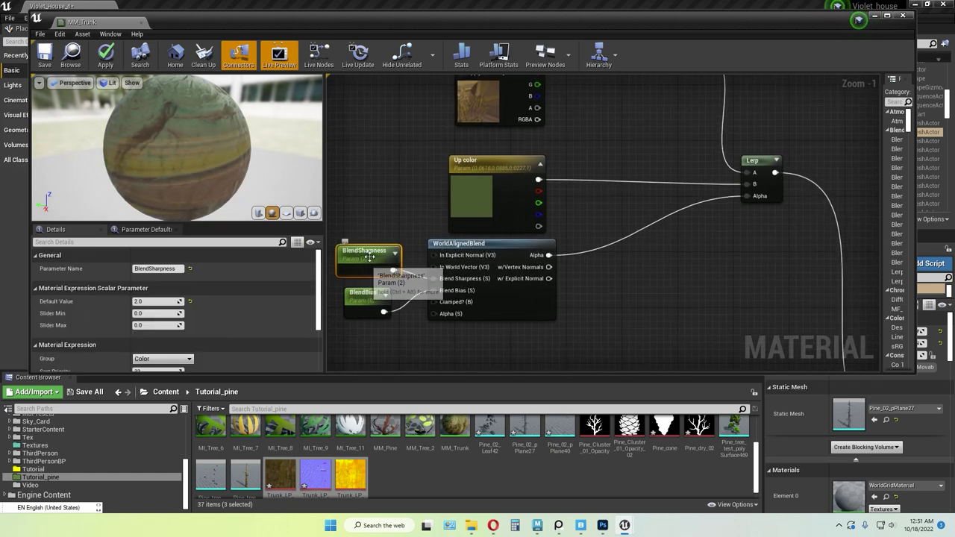
{"action": "left_click", "coordinate": [373, 302]}
{"action": "left_click", "coordinate": [630, 268]}
- Add a trial LinearInterpolate node beside the existing Lerp and delete it again
{"action": "right_click_drag", "start_coordinate": [668, 254], "coordinate": [511, 327]}
{"action": "right_click", "coordinate": [691, 201]}
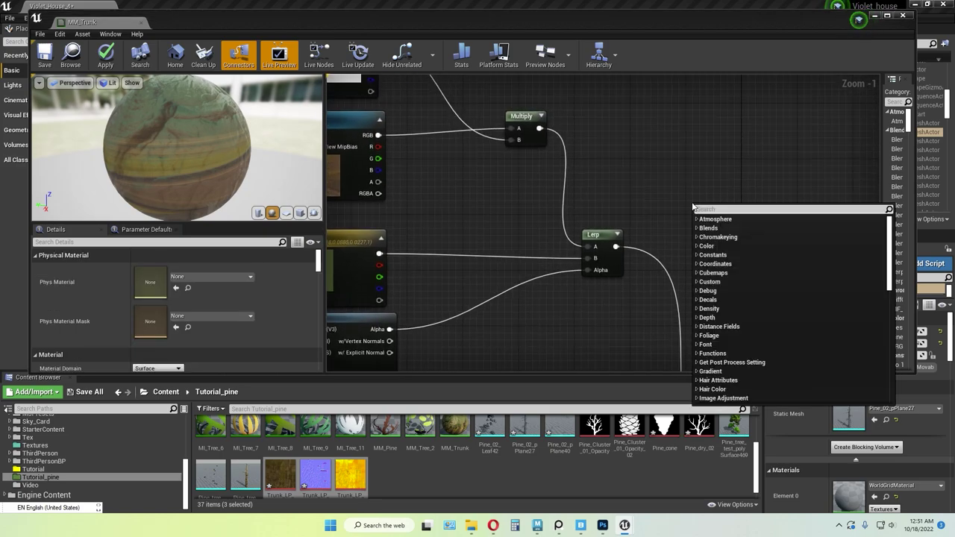
{"action": "type", "text": "l"}
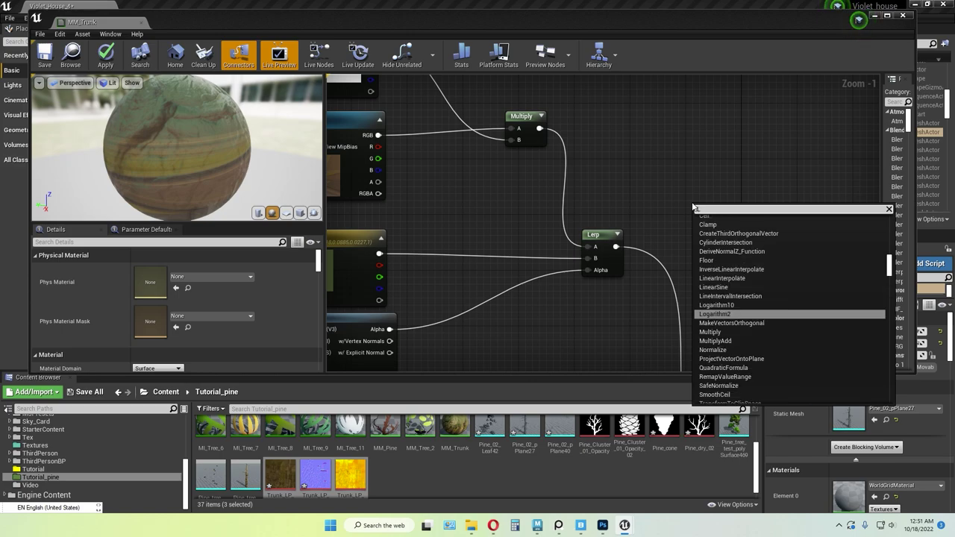
{"action": "type", "text": "INEA"}
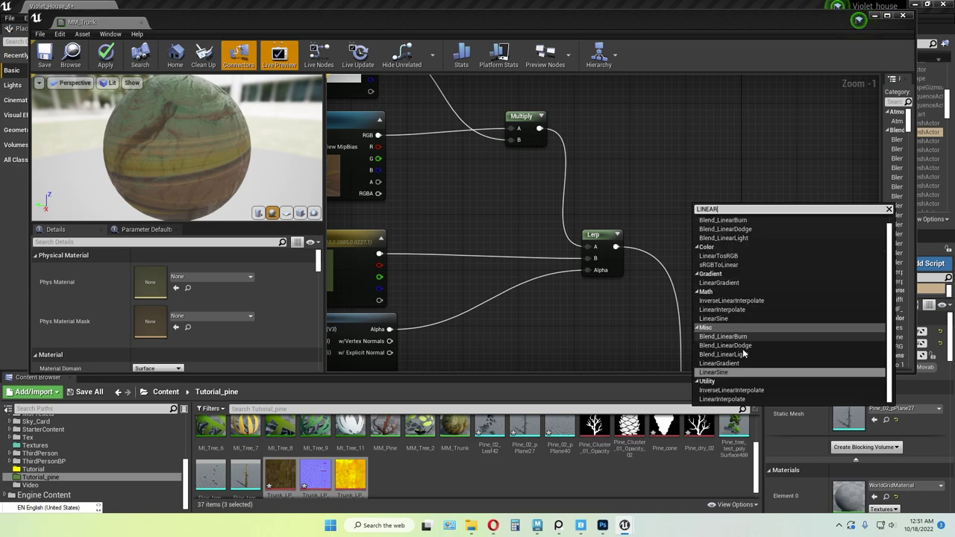
{"action": "type", "text": "R"}
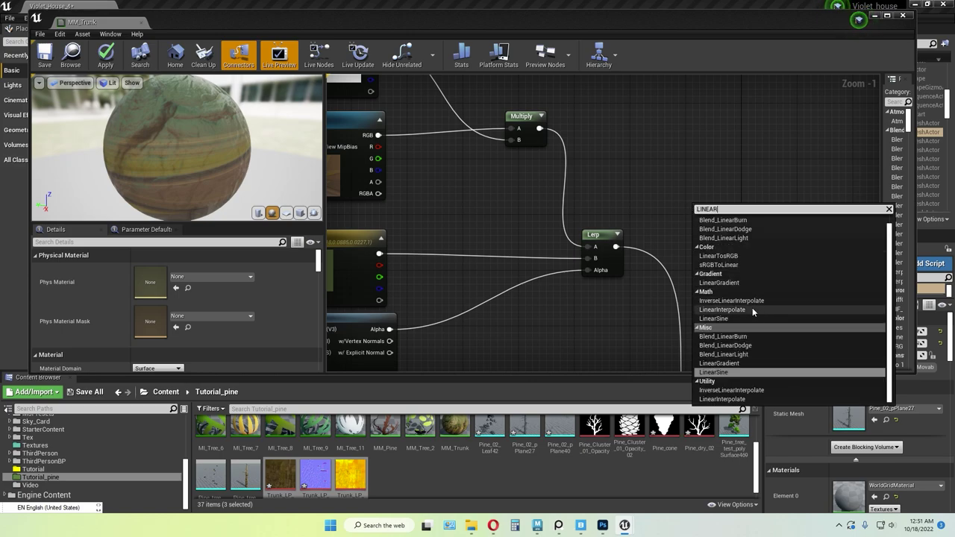
{"action": "left_click", "coordinate": [721, 310]}
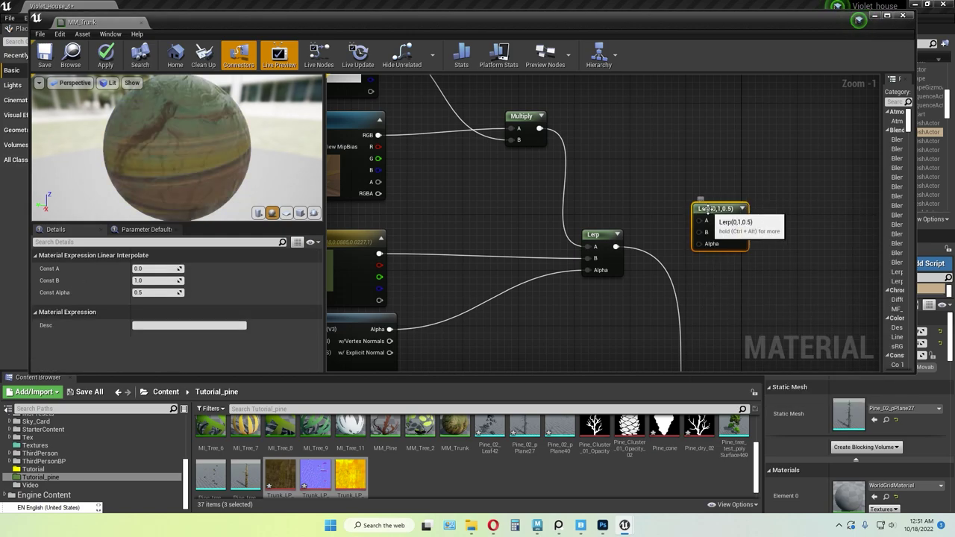
{"action": "key", "text": "Delete"}
- Examine how the Lerp result, ORM channels, R parameter with Multiply, and normal blend connect to the MM_Trunk outputs
{"action": "scroll", "coordinate": [647, 205], "scroll_direction": "down", "scroll_amount": 2}
{"action": "right_click_drag", "start_coordinate": [535, 249], "coordinate": [605, 239]}
{"action": "scroll", "coordinate": [625, 250], "scroll_direction": "down", "scroll_amount": 1}
{"action": "right_click_drag", "start_coordinate": [699, 310], "coordinate": [493, 152]}
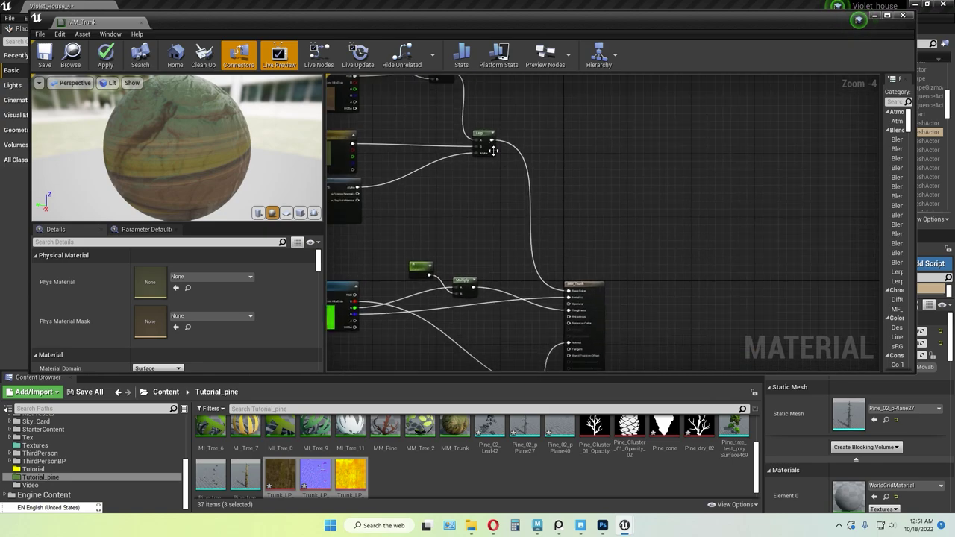
{"action": "scroll", "coordinate": [560, 285], "scroll_direction": "up", "scroll_amount": 3}
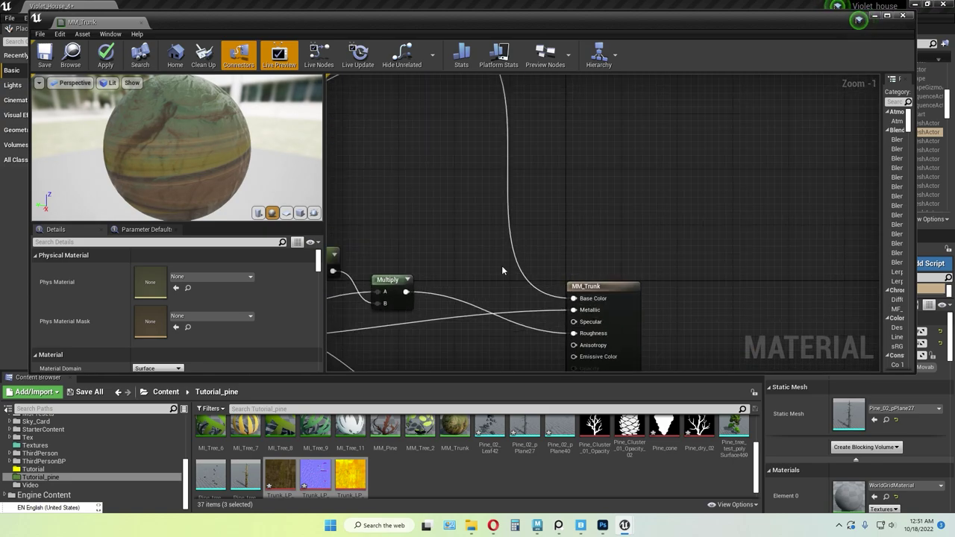
{"action": "scroll", "coordinate": [448, 217], "scroll_direction": "down", "scroll_amount": 2}
{"action": "right_click_drag", "start_coordinate": [456, 224], "coordinate": [697, 182]}
{"action": "scroll", "coordinate": [610, 258], "scroll_direction": "up", "scroll_amount": 1}
{"action": "right_click_drag", "start_coordinate": [644, 284], "coordinate": [554, 206]}
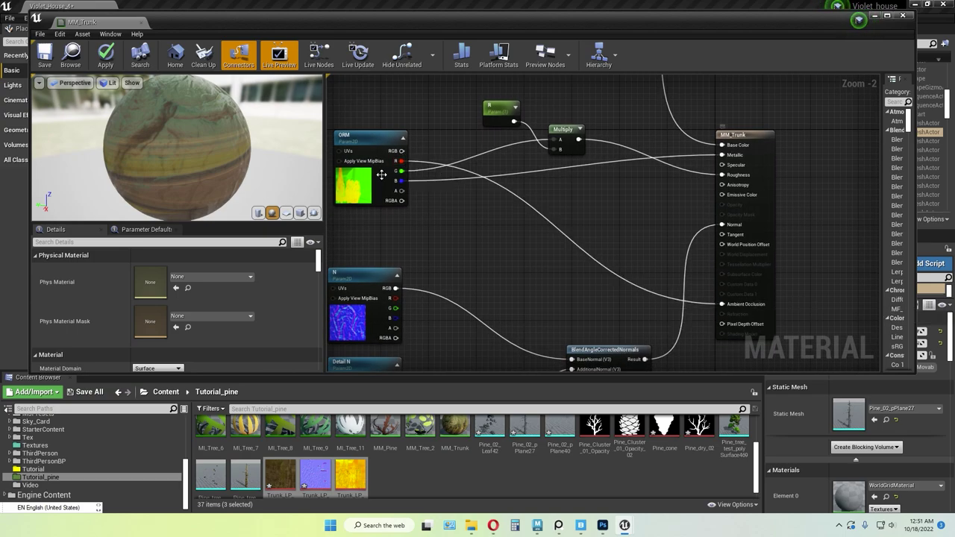
{"action": "left_click_drag", "start_coordinate": [373, 138], "coordinate": [378, 138]}
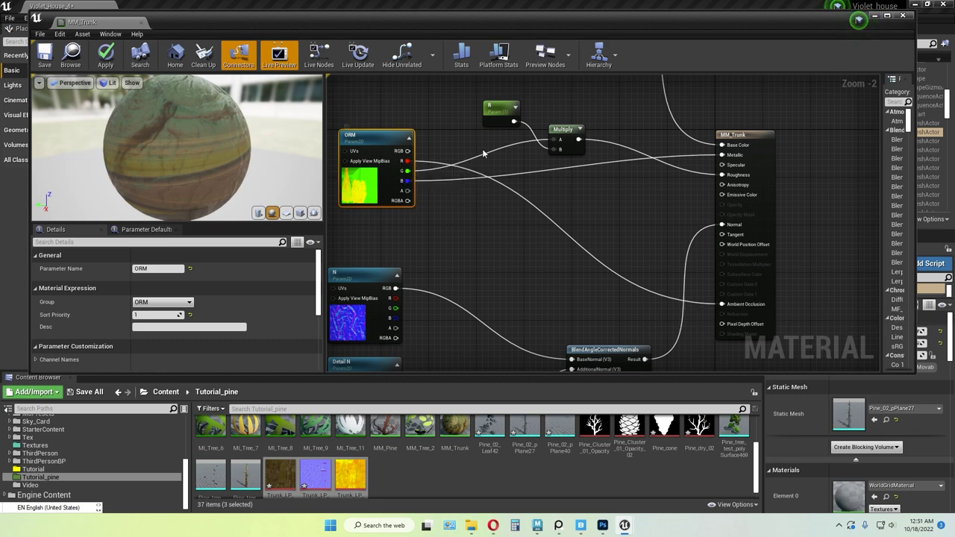
{"action": "right_click_drag", "start_coordinate": [595, 183], "coordinate": [592, 218]}
{"action": "left_click", "coordinate": [613, 223]}
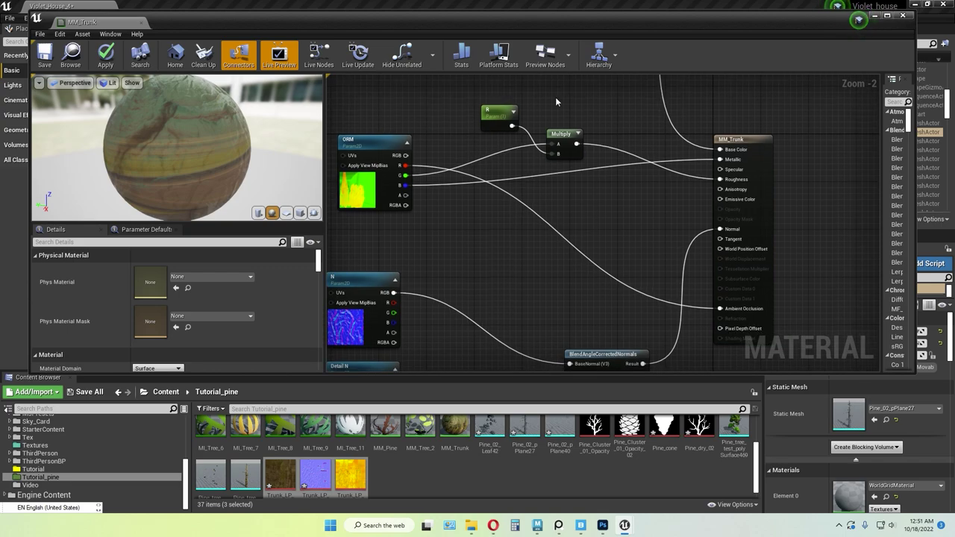
- Add a trial scalar parameter named FDSFS beside the R parameter and delete it again
{"action": "left_click", "coordinate": [450, 104]}
{"action": "type", "text": "FDSFS"}
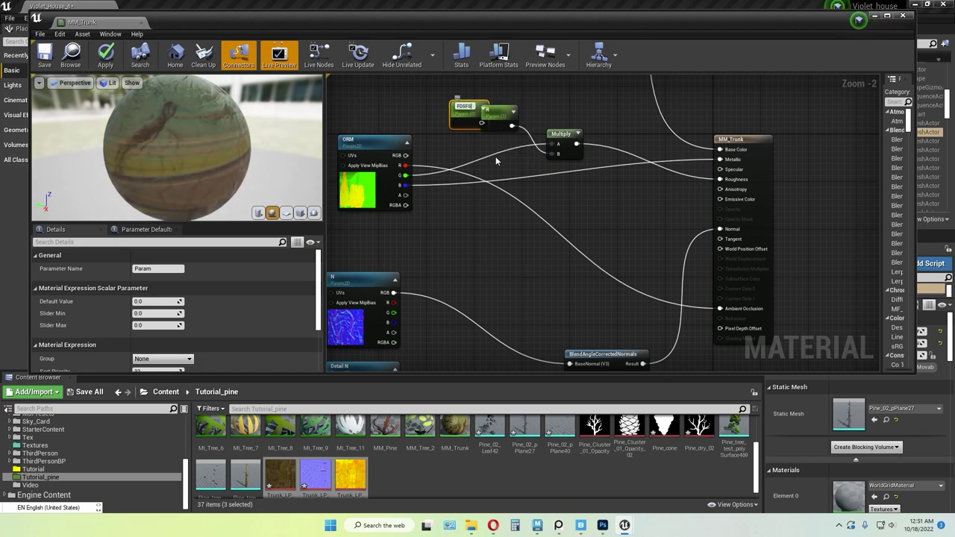
{"action": "left_click", "coordinate": [586, 201]}
{"action": "left_click", "coordinate": [463, 112]}
{"action": "key", "text": "Delete"}
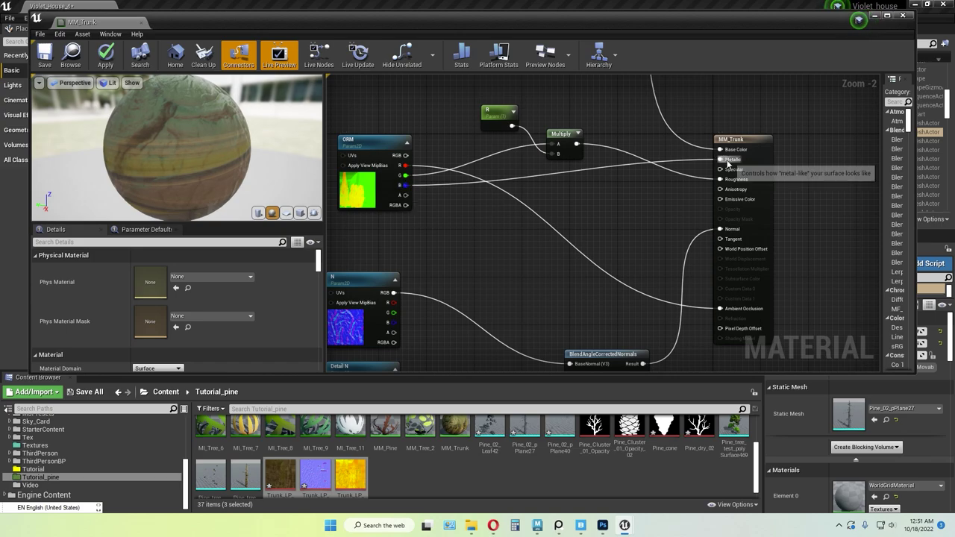
- Examine how the N and Detail N textures pass through FlattenNormal and BlendAngleCorrectedNormals to the Normal output
{"action": "right_click_drag", "start_coordinate": [480, 253], "coordinate": [660, 153]}
{"action": "scroll", "coordinate": [620, 139], "scroll_direction": "down", "scroll_amount": 1}
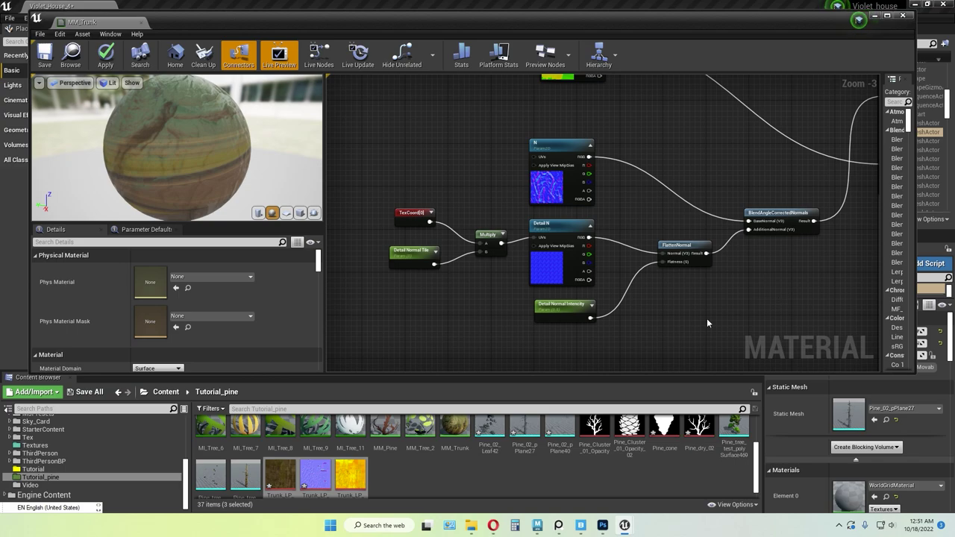
{"action": "scroll", "coordinate": [707, 323], "scroll_direction": "up", "scroll_amount": 1}
{"action": "right_click_drag", "start_coordinate": [661, 195], "coordinate": [619, 205]}
{"action": "scroll", "coordinate": [632, 215], "scroll_direction": "down", "scroll_amount": 1}
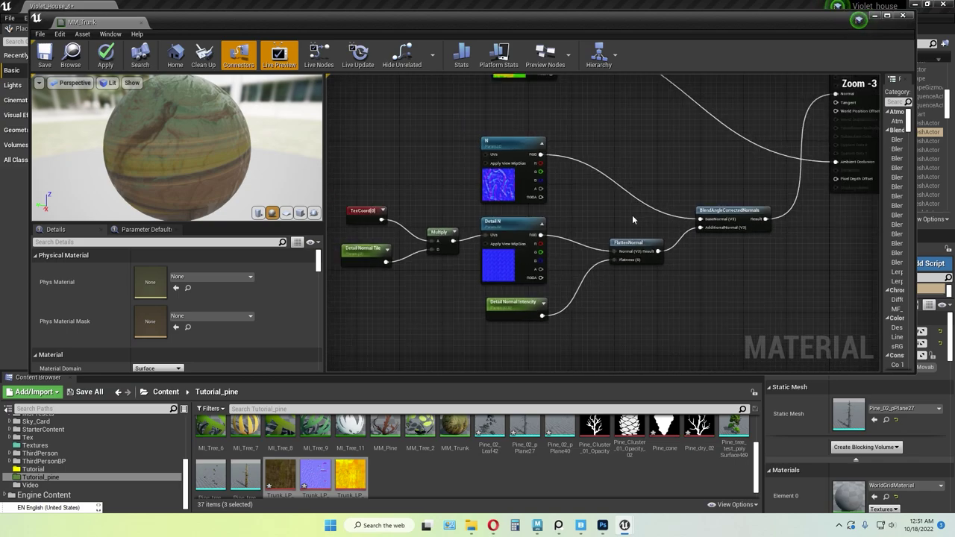
{"action": "right_click_drag", "start_coordinate": [720, 310], "coordinate": [756, 303]}
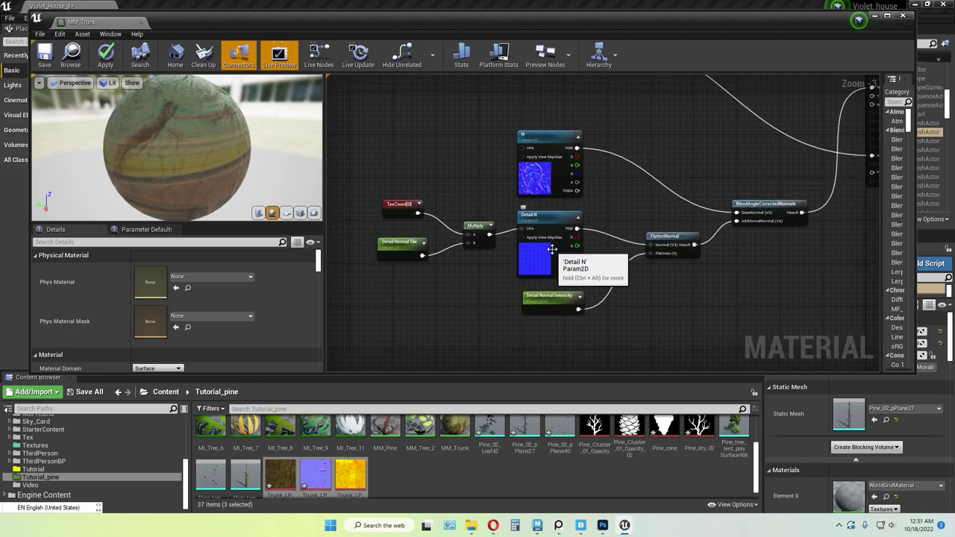
{"action": "right_click_drag", "start_coordinate": [717, 273], "coordinate": [710, 288]}
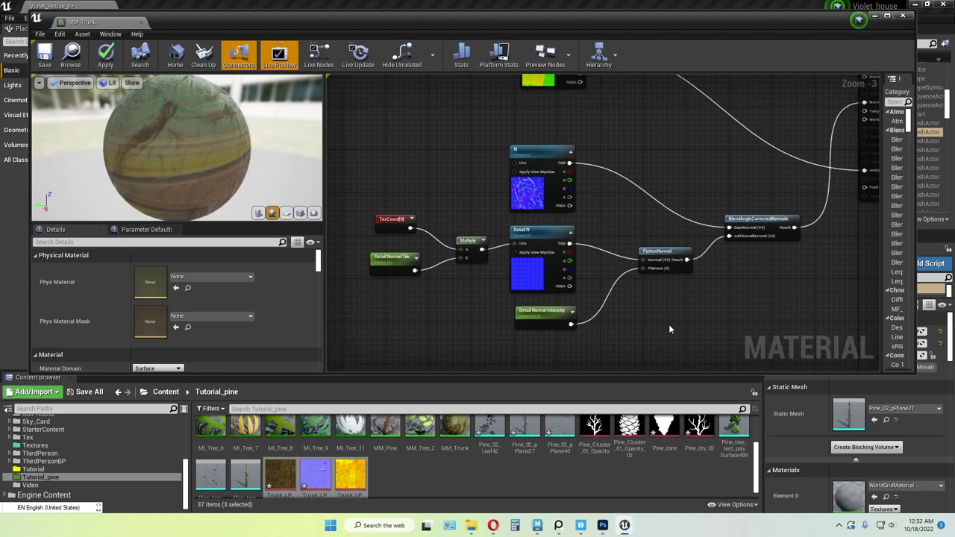
- Switch to Quixel Bridge and browse the bark surfaces under the PINE search to find Pinus Roxburghii tree bark
{"action": "left_click", "coordinate": [580, 524]}
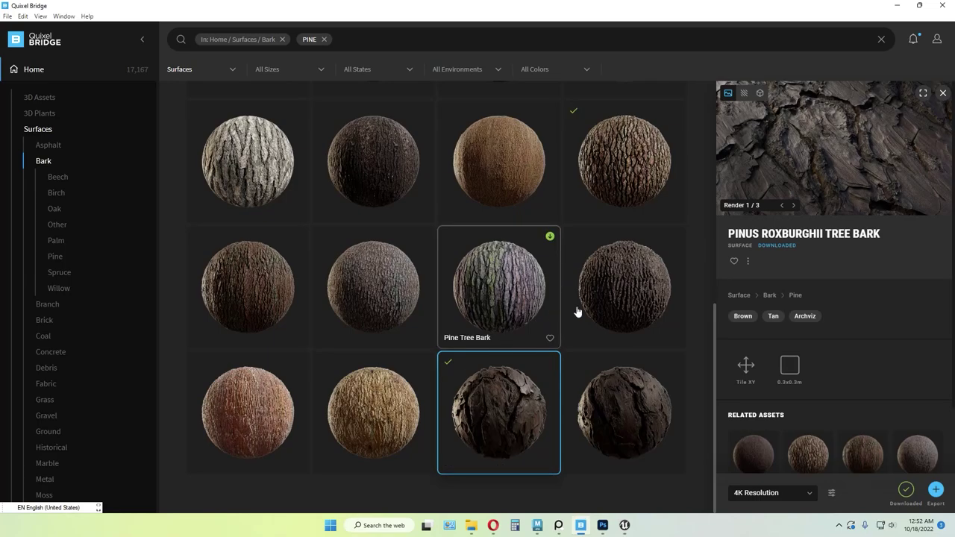
{"action": "left_click", "coordinate": [282, 39]}
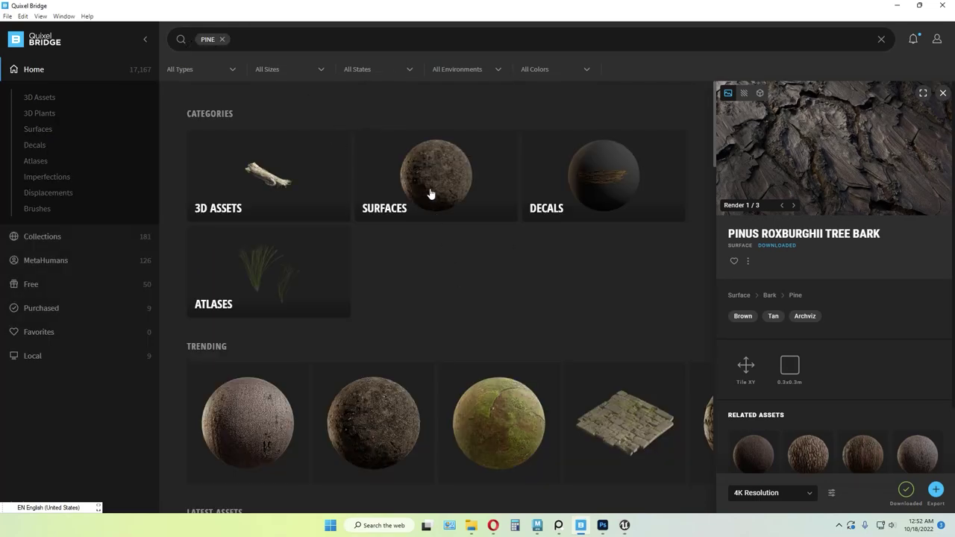
{"action": "left_click", "coordinate": [424, 171]}
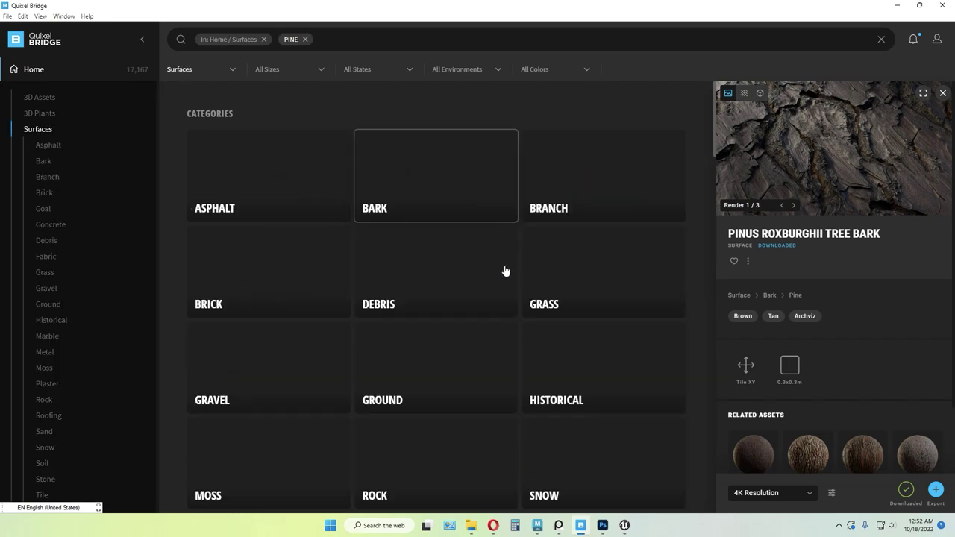
{"action": "left_click", "coordinate": [423, 185]}
{"action": "scroll", "coordinate": [486, 243], "scroll_direction": "down", "scroll_amount": 10}
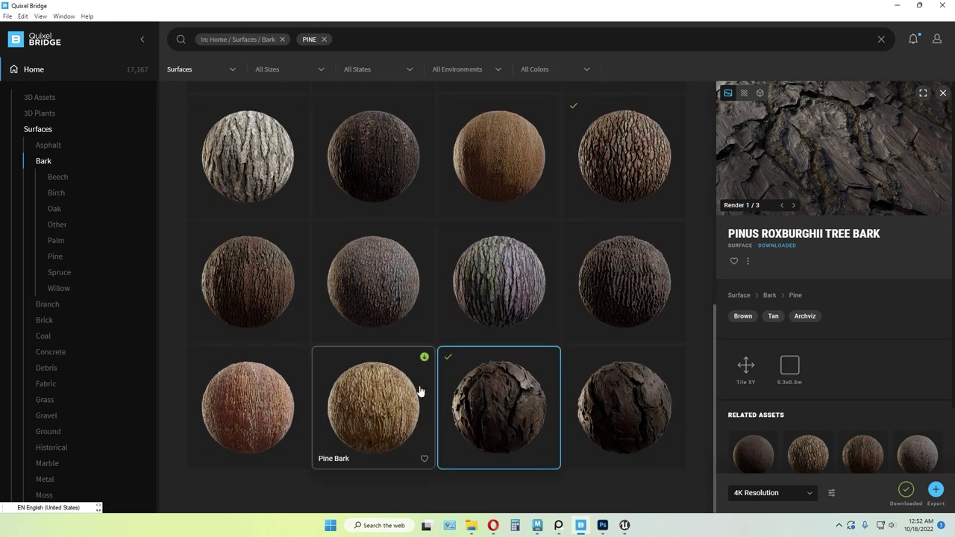
{"action": "scroll", "coordinate": [549, 316], "scroll_direction": "up", "scroll_amount": 3}
{"action": "scroll", "coordinate": [550, 316], "scroll_direction": "down", "scroll_amount": 3}
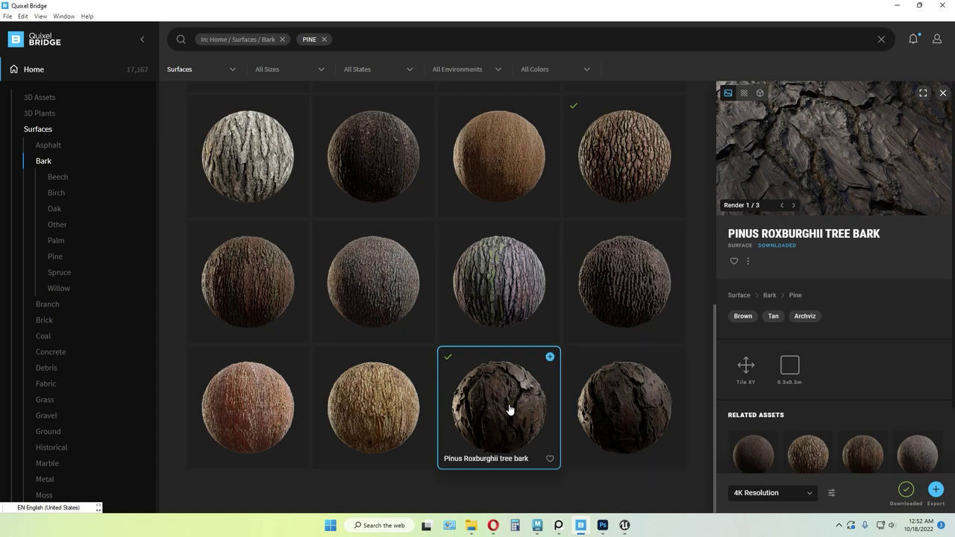
- Open the downloaded files folder of the Pinus Roxburghii tree bark and select its 4K normal map
{"action": "left_click", "coordinate": [747, 260]}
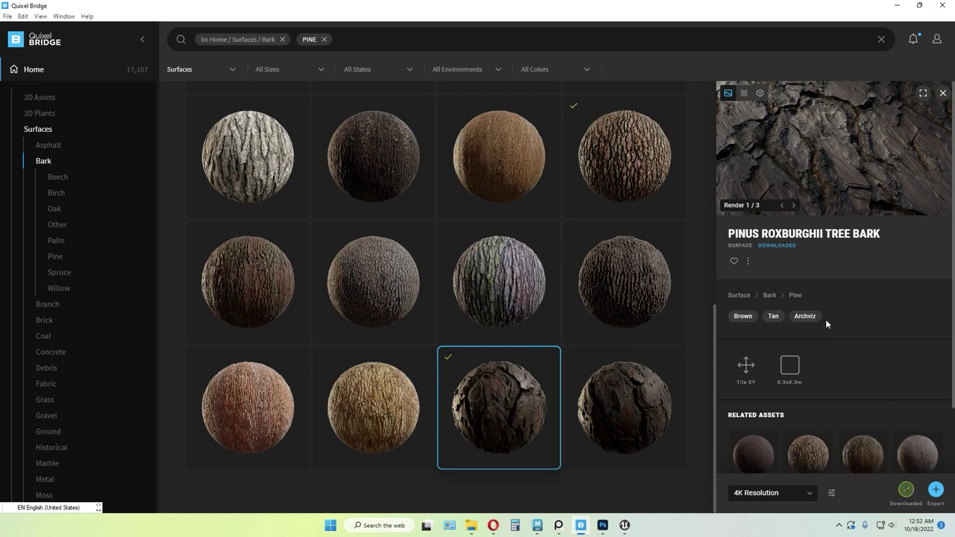
{"action": "left_click", "coordinate": [749, 262]}
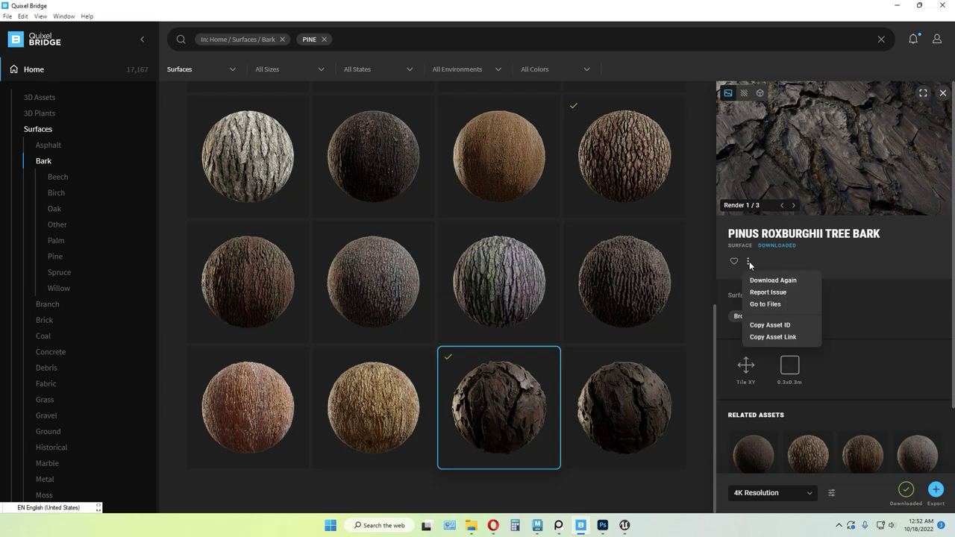
{"action": "left_click", "coordinate": [764, 304]}
{"action": "left_click", "coordinate": [696, 153]}
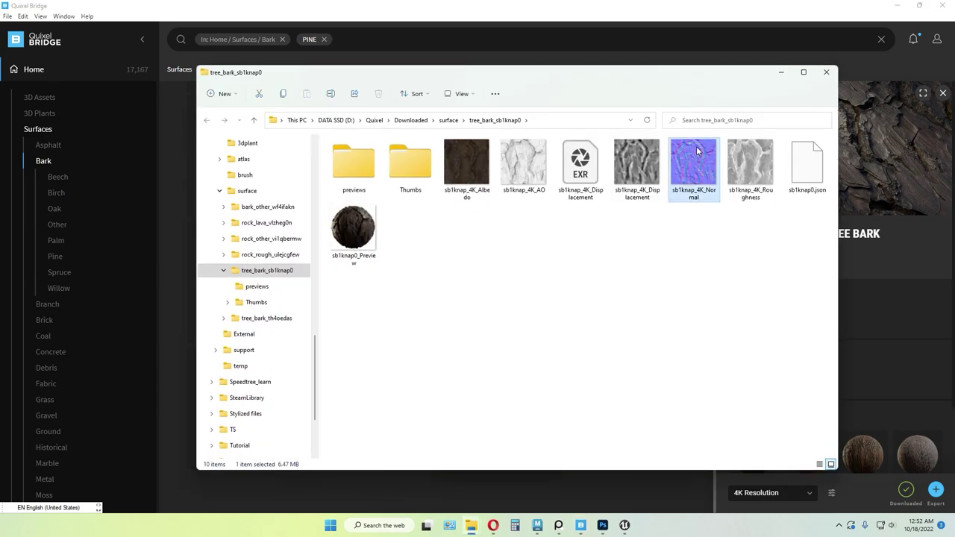
- Import the sb1knap_4K_Normal texture from the tree_bark_sb1knap0 folder into Unreal's Tutorial_pine folder
{"action": "left_click", "coordinate": [630, 527]}
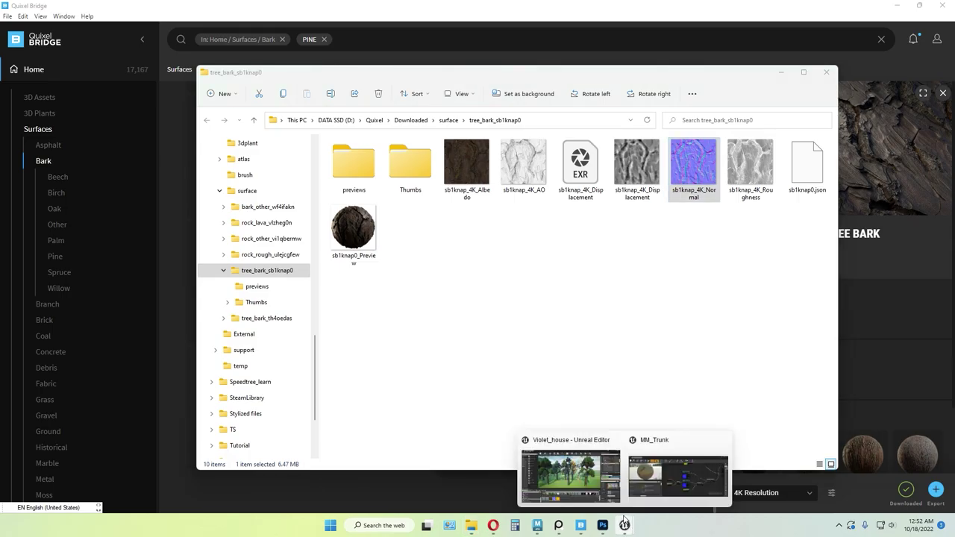
{"action": "left_click", "coordinate": [582, 490]}
{"action": "left_click", "coordinate": [472, 526]}
{"action": "left_click", "coordinate": [532, 490]}
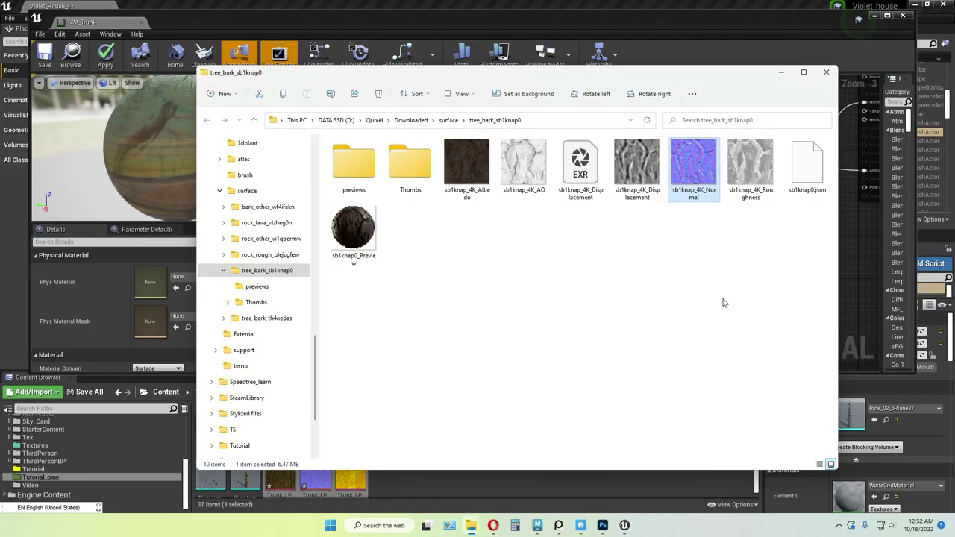
{"action": "left_click_drag", "start_coordinate": [693, 187], "coordinate": [485, 494]}
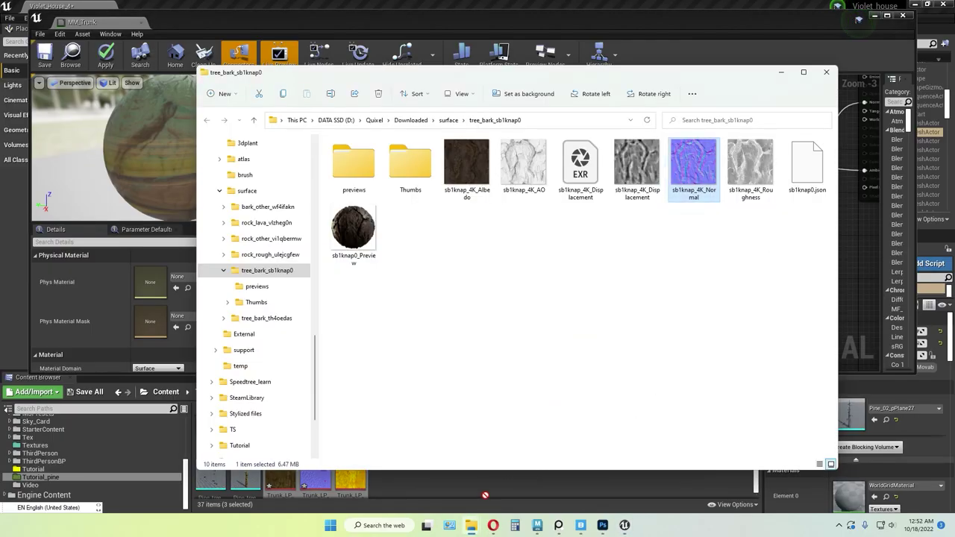
{"action": "left_click", "coordinate": [781, 72]}
- Convert the imported sb1knap_4K_Normal to a regular texture with a texture size threshold of 4096
{"action": "right_click", "coordinate": [275, 476]}
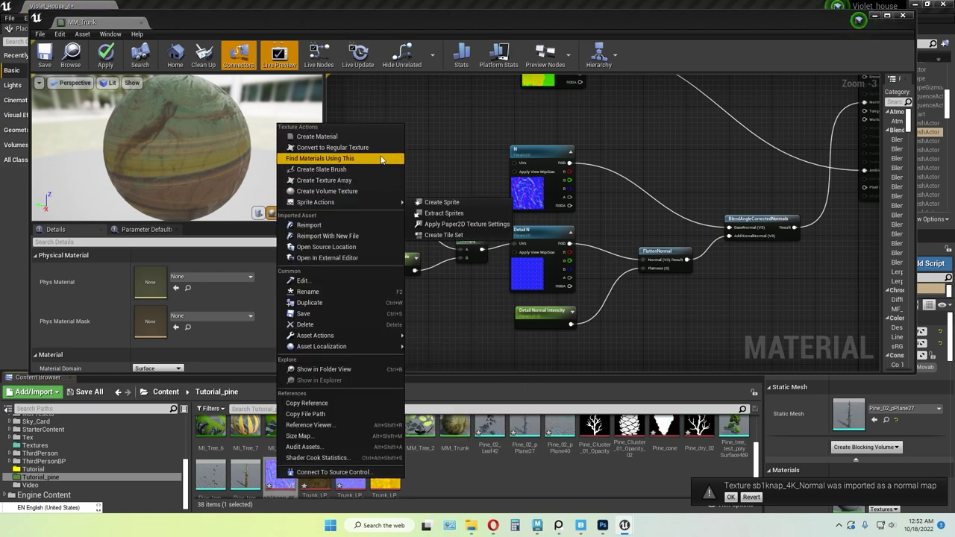
{"action": "left_click", "coordinate": [356, 149]}
{"action": "left_click", "coordinate": [433, 357]}
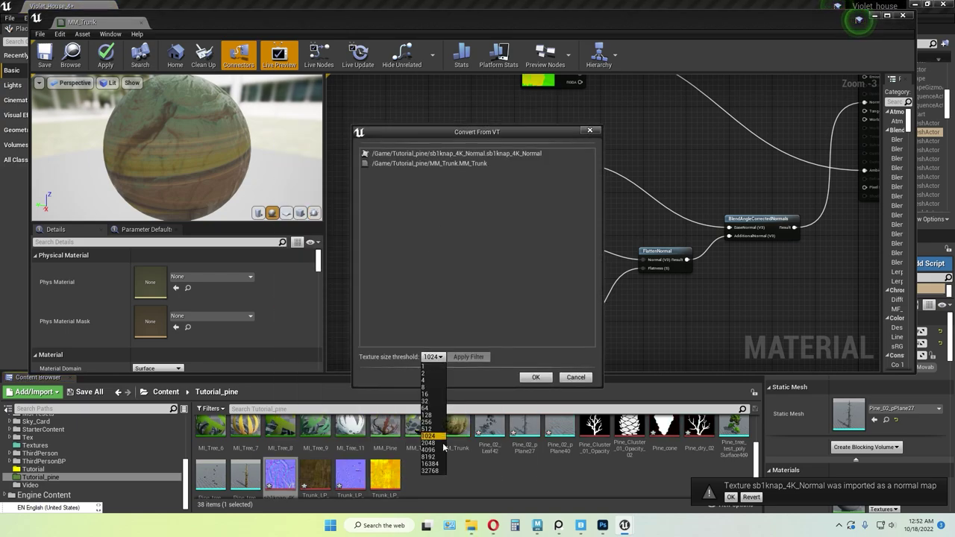
{"action": "left_click", "coordinate": [434, 451]}
{"action": "left_click", "coordinate": [535, 378]}
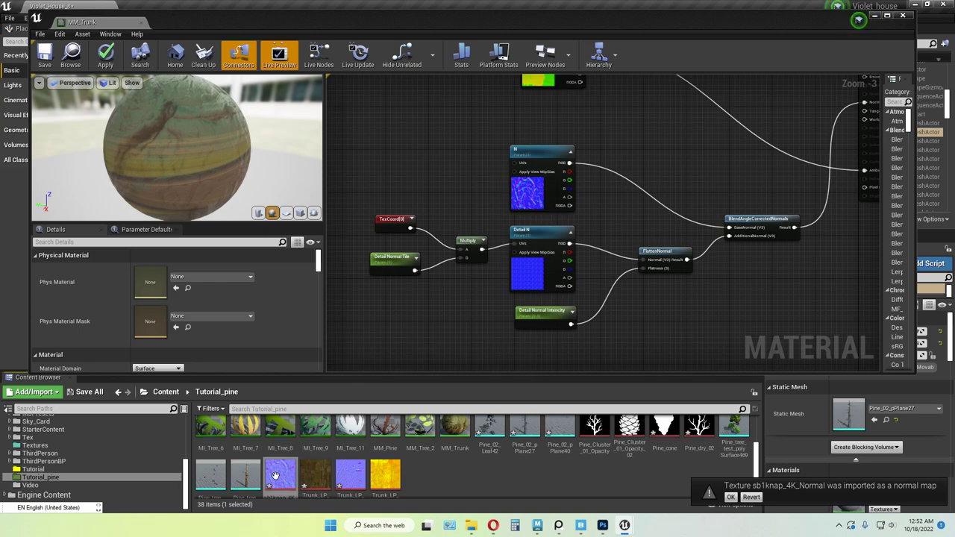
- Place sb1knap_4K_Normal in the MM_Trunk graph, convert its sample to a parameter named DSDSA, and delete the node again
{"action": "left_click_drag", "start_coordinate": [280, 474], "coordinate": [418, 132]}
{"action": "right_click", "coordinate": [439, 149]}
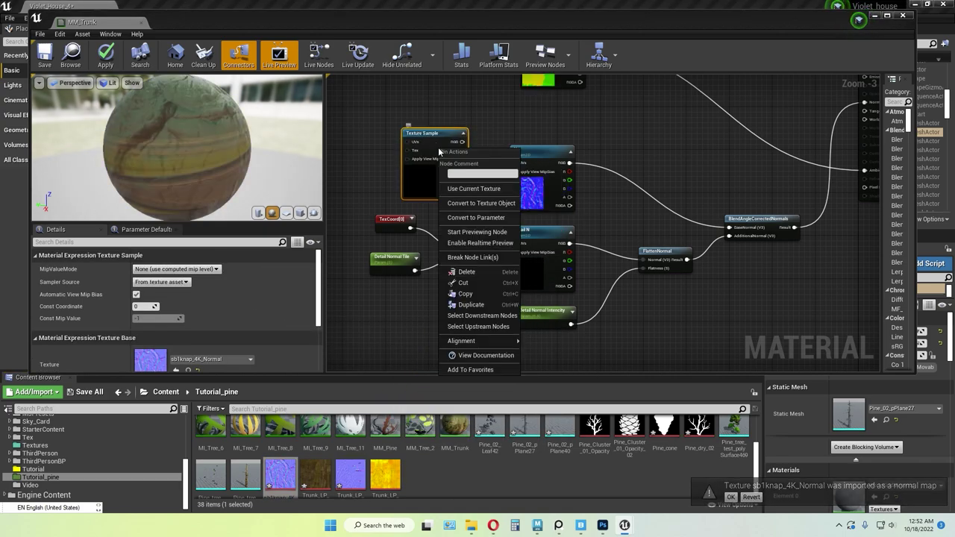
{"action": "left_click", "coordinate": [475, 217]}
{"action": "type", "text": "DSDSA"}
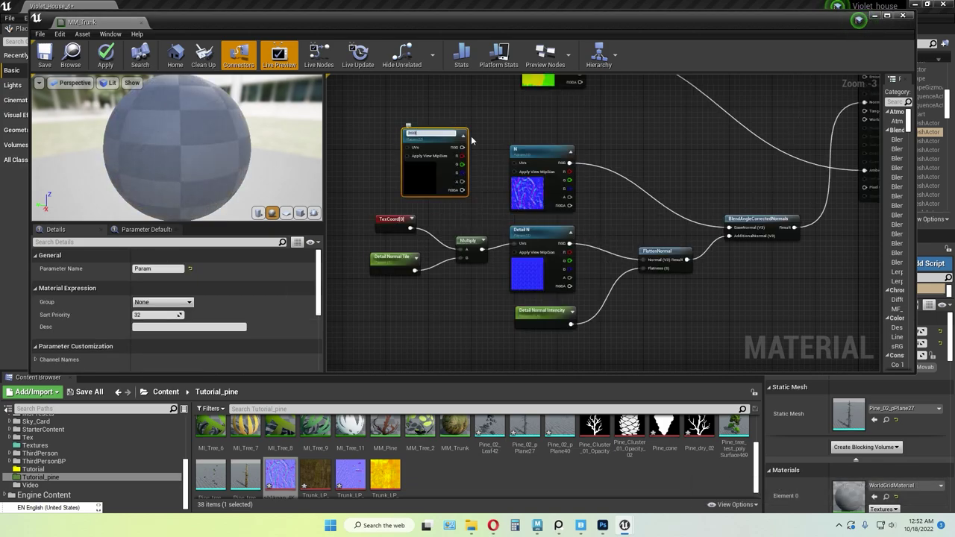
{"action": "left_click", "coordinate": [499, 123]}
{"action": "left_click", "coordinate": [438, 180]}
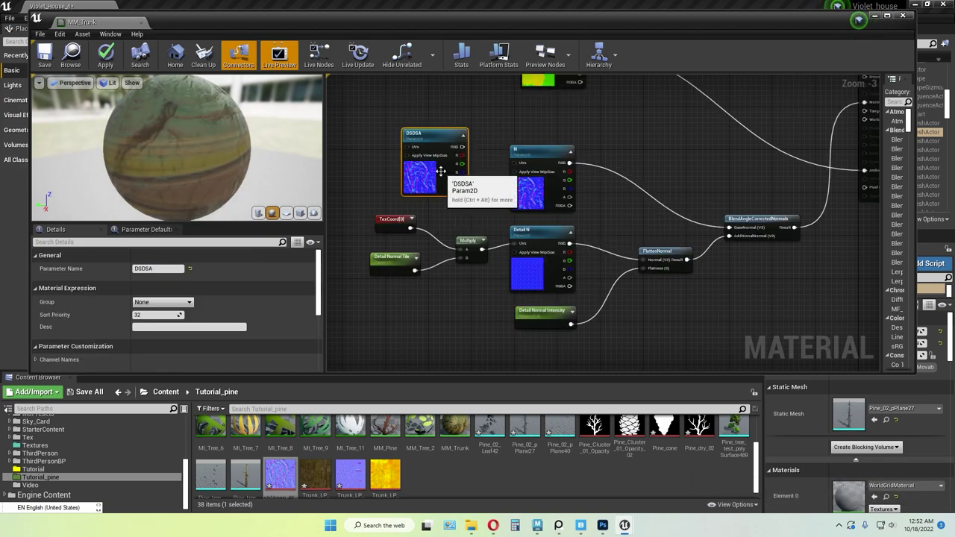
{"action": "key", "text": "Delete"}
- Examine the TexCoord, Detail Normal Tile and Multiply nodes that control the tiling of Detail N
{"action": "scroll", "coordinate": [466, 281], "scroll_direction": "up", "scroll_amount": 2}
{"action": "right_click_drag", "start_coordinate": [456, 337], "coordinate": [481, 326]}
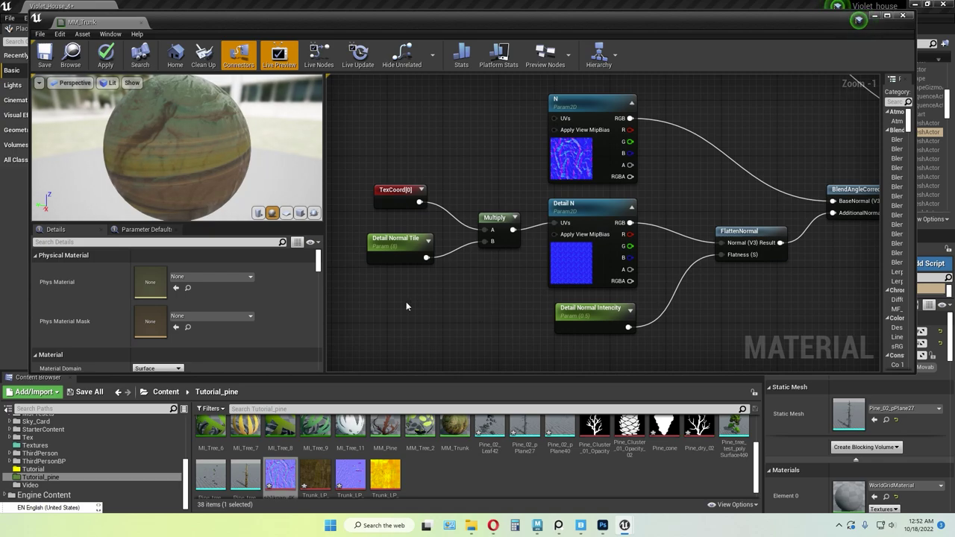
{"action": "left_click_drag", "start_coordinate": [467, 177], "coordinate": [529, 266]}
{"action": "left_click", "coordinate": [495, 296]}
{"action": "left_click_drag", "start_coordinate": [388, 307], "coordinate": [474, 180]}
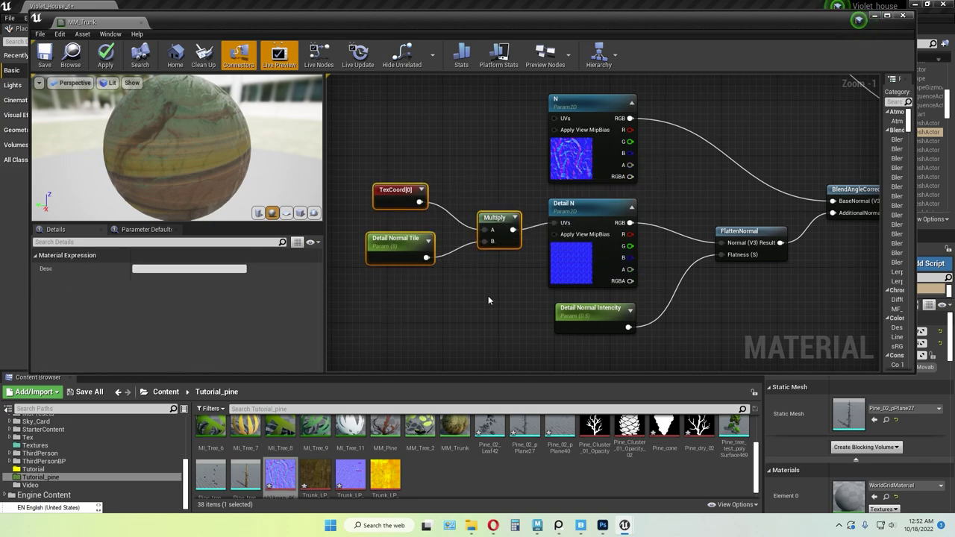
{"action": "left_click", "coordinate": [489, 295]}
- Add a trial TextureCoordinate node above the existing TexCoord and delete it again
{"action": "right_click", "coordinate": [485, 152]}
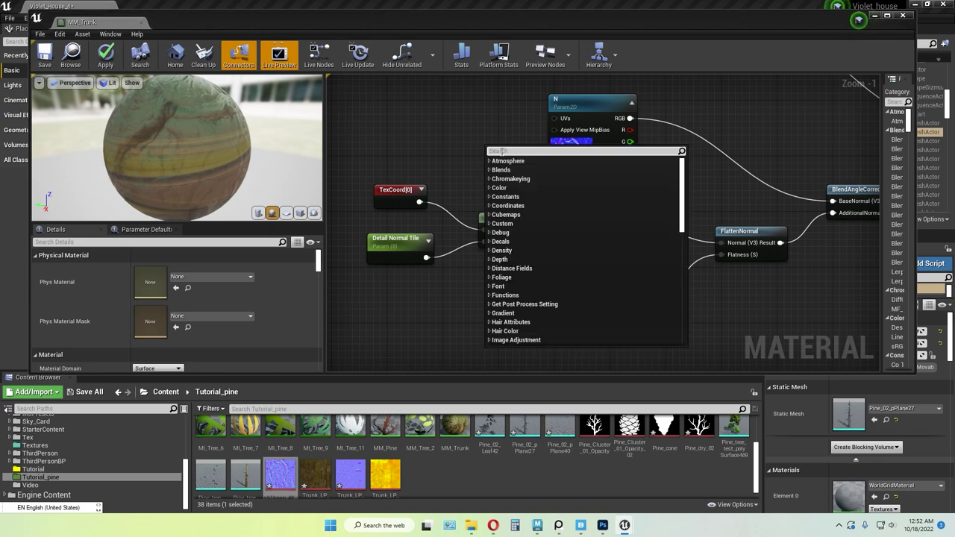
{"action": "type", "text": "TEXTURE"}
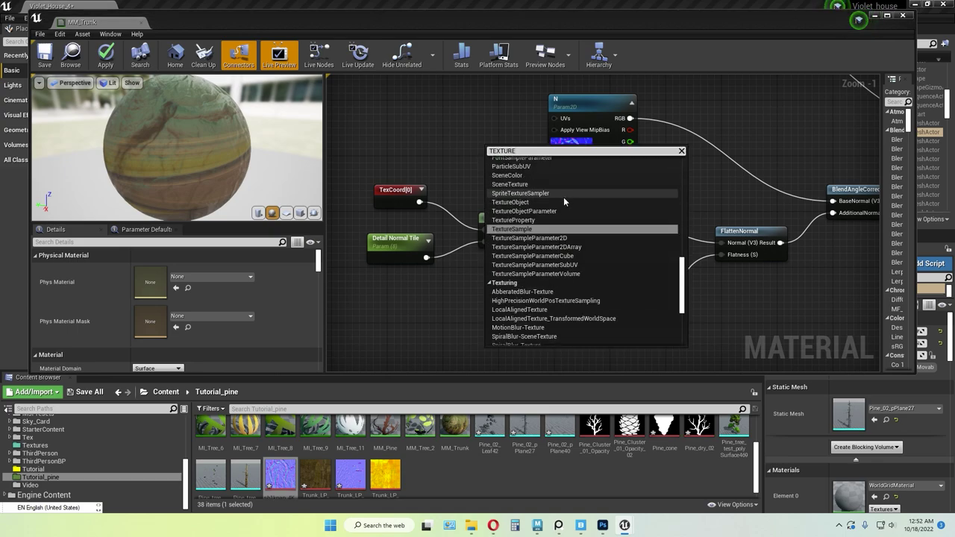
{"action": "type", "text": " COOR"}
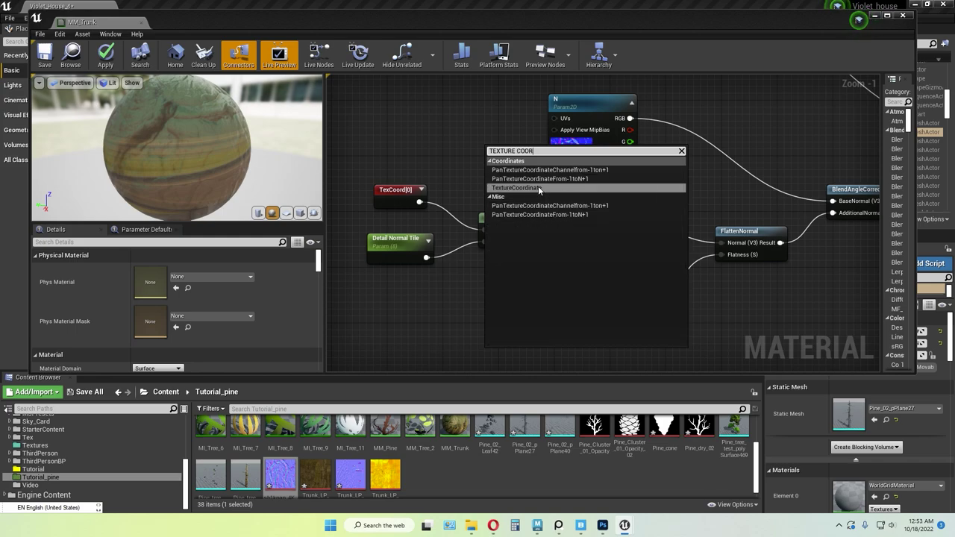
{"action": "left_click", "coordinate": [538, 188]}
{"action": "left_click_drag", "start_coordinate": [498, 154], "coordinate": [414, 158]}
{"action": "key", "text": "Delete"}
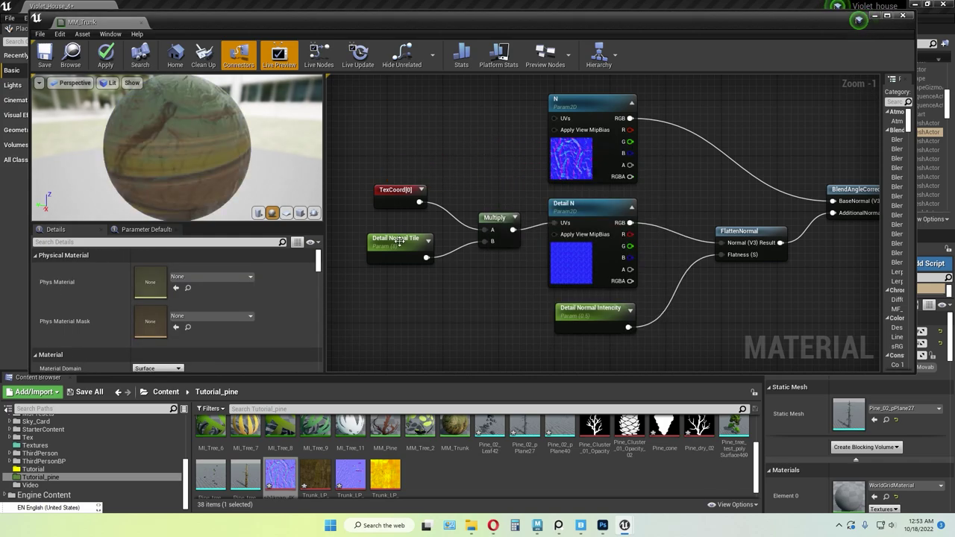
- Add a trial scalar parameter named DSS below Detail Normal Tile and delete it again
{"action": "left_click", "coordinate": [399, 241]}
{"action": "left_click", "coordinate": [419, 319]}
{"action": "key", "text": "s"}
{"action": "left_click", "coordinate": [406, 293]}
{"action": "type", "text": "D"}
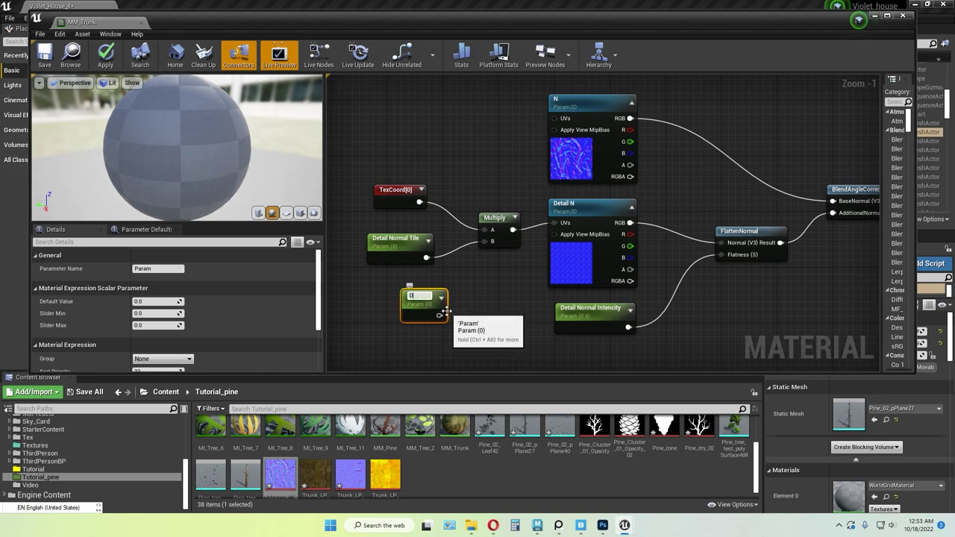
{"action": "type", "text": "SS"}
{"action": "key", "text": "Delete"}
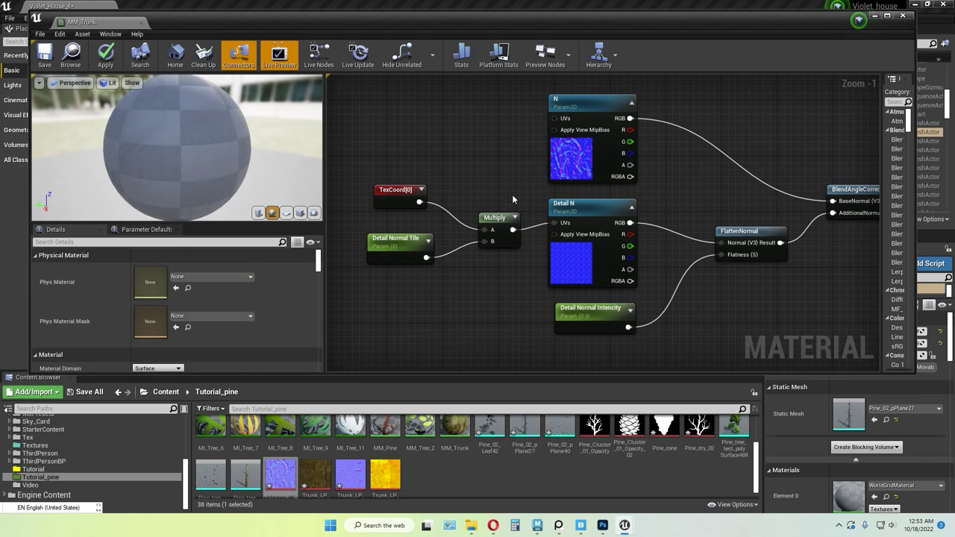
- Add a trial Multiply node below the existing one that feeds Detail N and delete it again
{"action": "right_click_drag", "start_coordinate": [476, 296], "coordinate": [409, 294]}
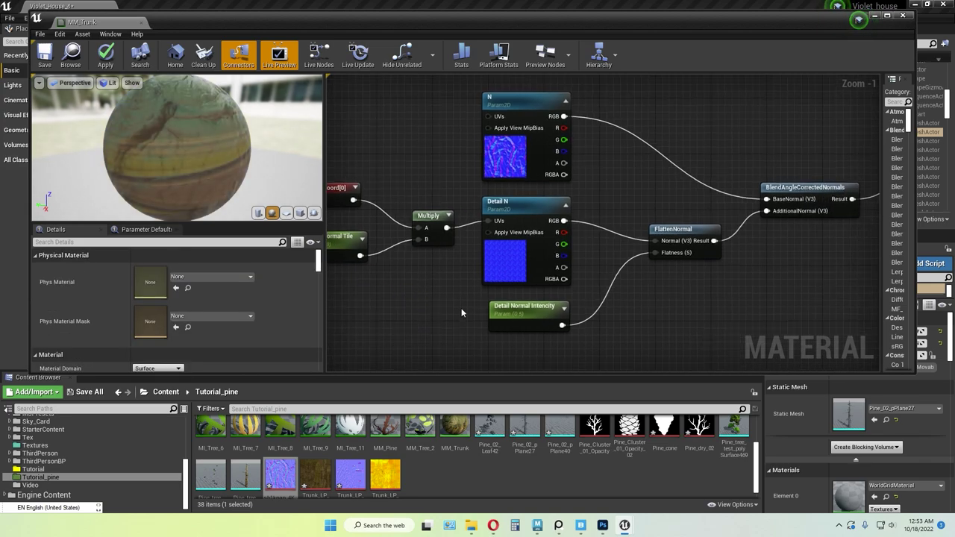
{"action": "key", "text": "m"}
{"action": "left_click", "coordinate": [407, 275]}
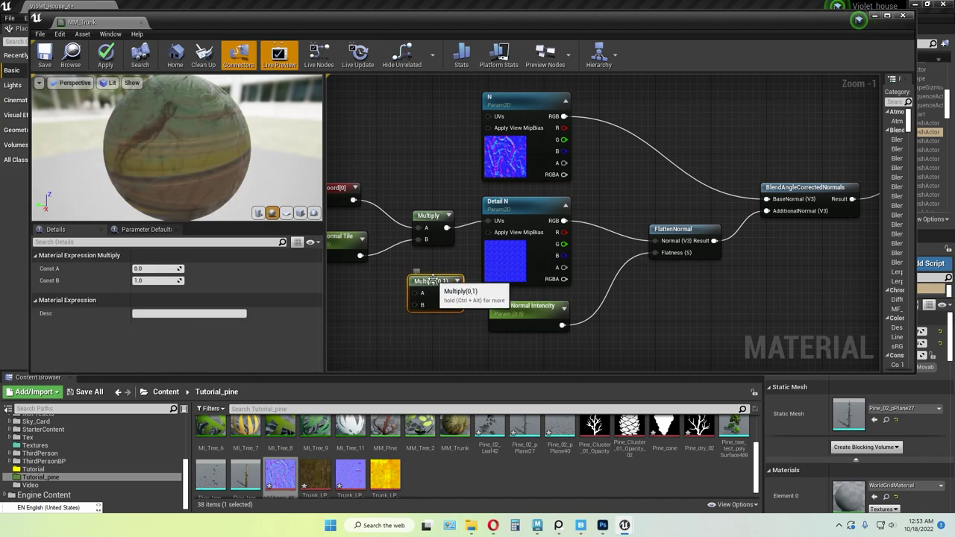
{"action": "key", "text": "Delete"}
{"action": "right_click_drag", "start_coordinate": [614, 294], "coordinate": [674, 288]}
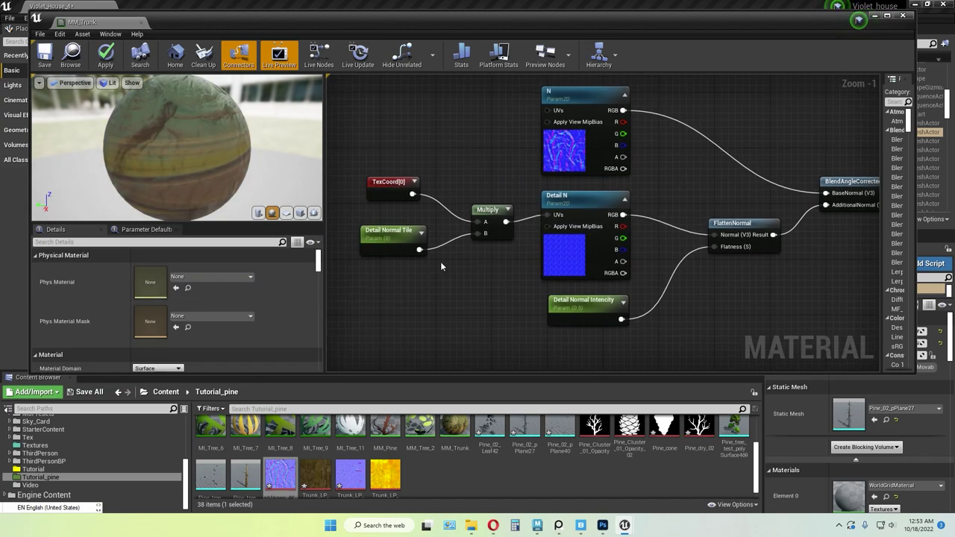
{"action": "right_click_drag", "start_coordinate": [732, 288], "coordinate": [565, 284]}
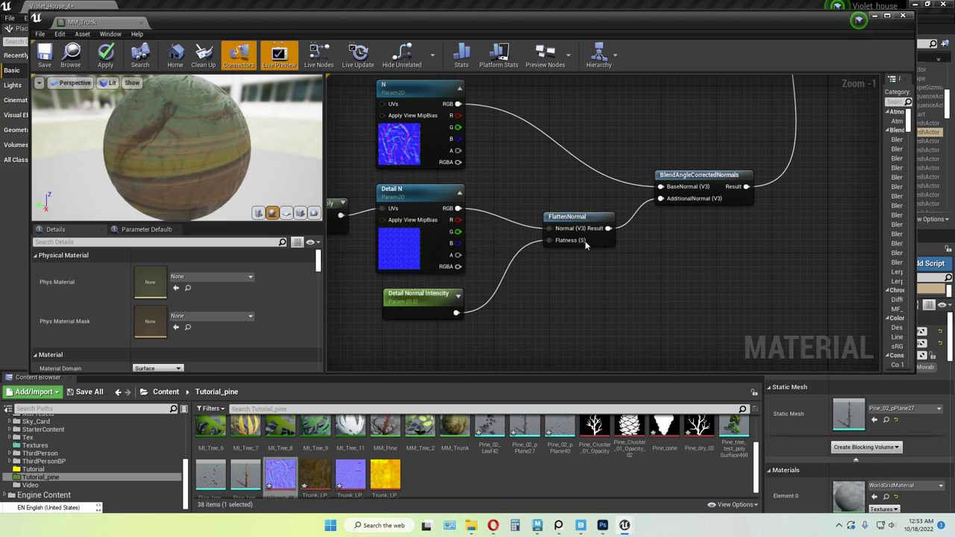
- Add a trial FlattenNormal node below BlendAngleCorrectedNormals and delete it again
{"action": "right_click", "coordinate": [684, 265]}
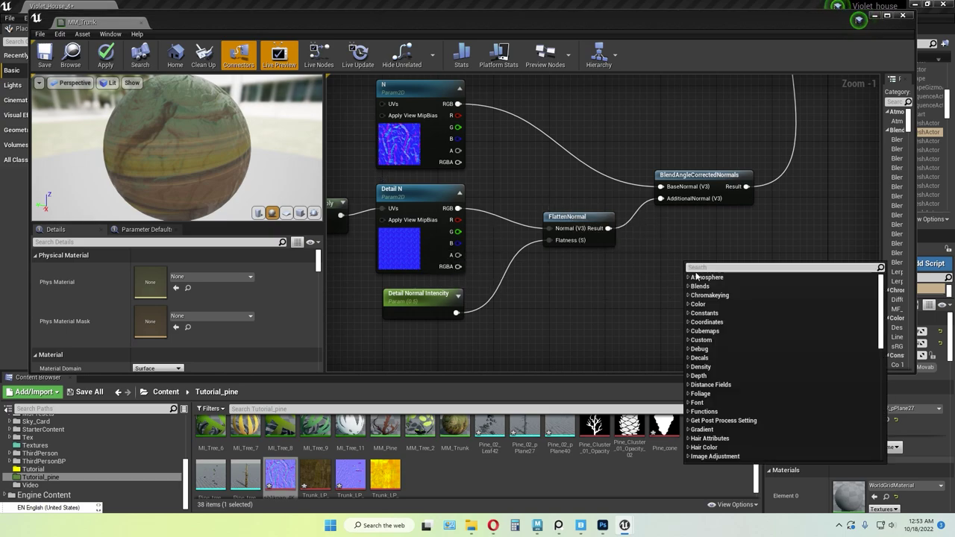
{"action": "type", "text": "FLATTEN"}
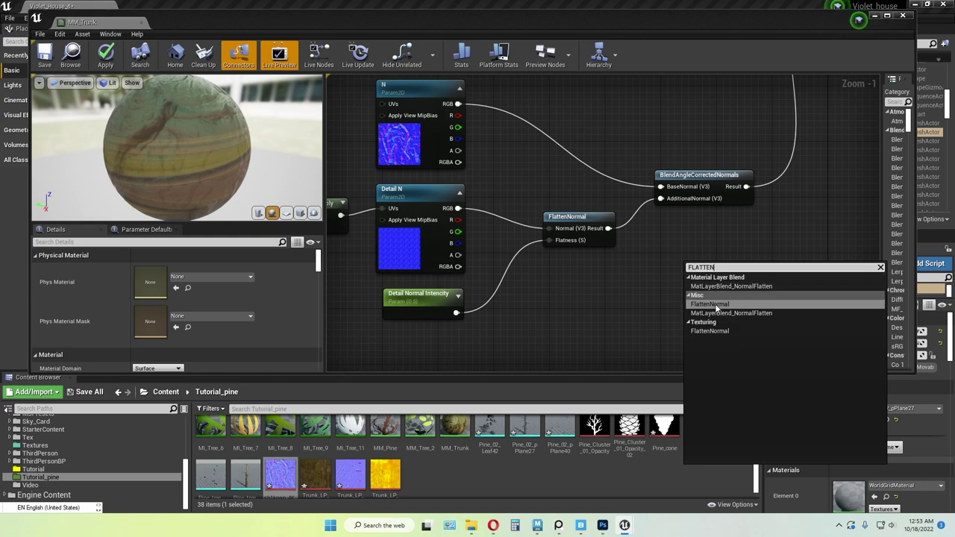
{"action": "left_click", "coordinate": [716, 306]}
{"action": "left_click", "coordinate": [654, 294]}
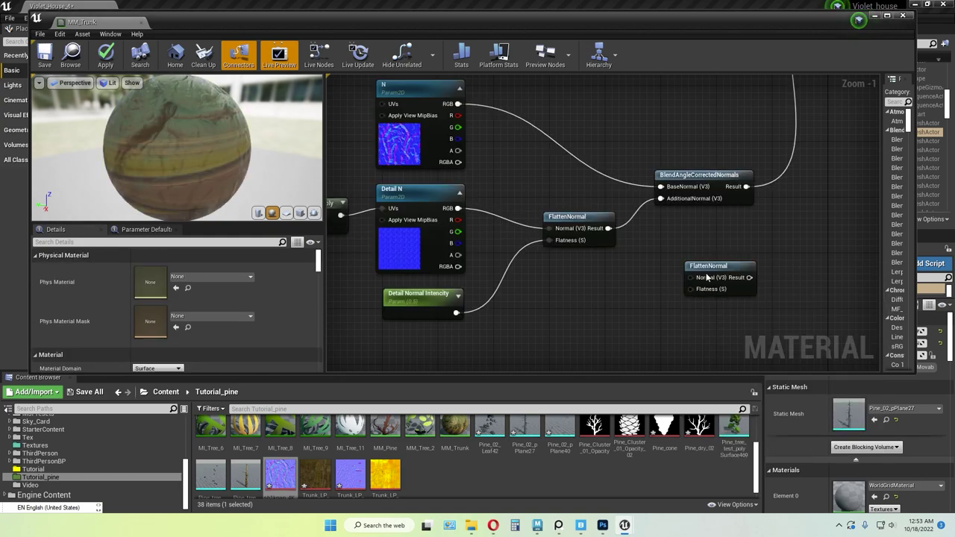
{"action": "left_click_drag", "start_coordinate": [705, 275], "coordinate": [580, 280]}
{"action": "key", "text": "Delete"}
- Add a trial scalar parameter named SSSS beside Detail Normal Intencity and delete it again
{"action": "left_click", "coordinate": [434, 302]}
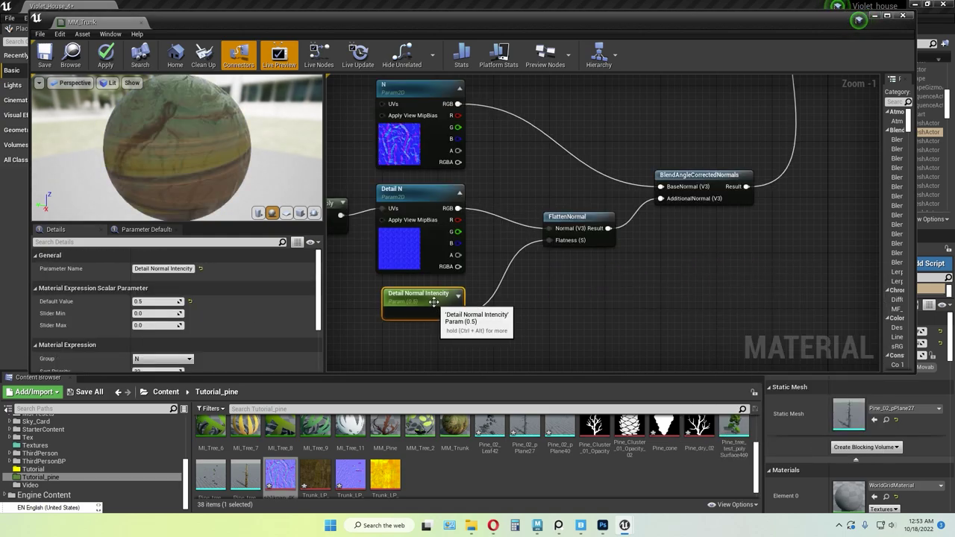
{"action": "left_click", "coordinate": [527, 305]}
{"action": "key", "text": "s"}
{"action": "left_click", "coordinate": [510, 302]}
{"action": "type", "text": "SSSS"}
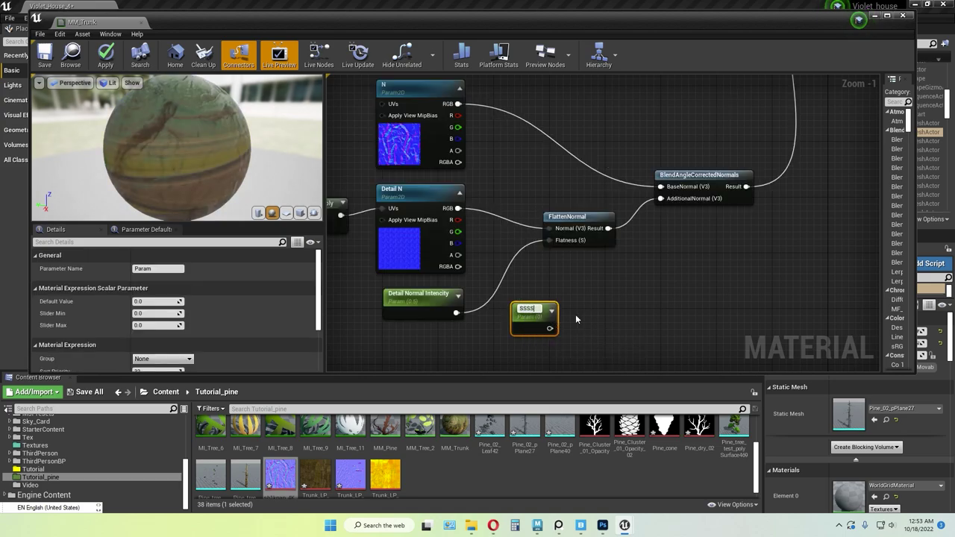
{"action": "left_click", "coordinate": [575, 317]}
{"action": "left_click", "coordinate": [538, 317]}
{"action": "key", "text": "Delete"}
- Add a trial BlendAngleCorrectedNormals node near the existing one and delete it again
{"action": "right_click_drag", "start_coordinate": [701, 264], "coordinate": [728, 292]}
{"action": "scroll", "coordinate": [694, 293], "scroll_direction": "down", "scroll_amount": 1}
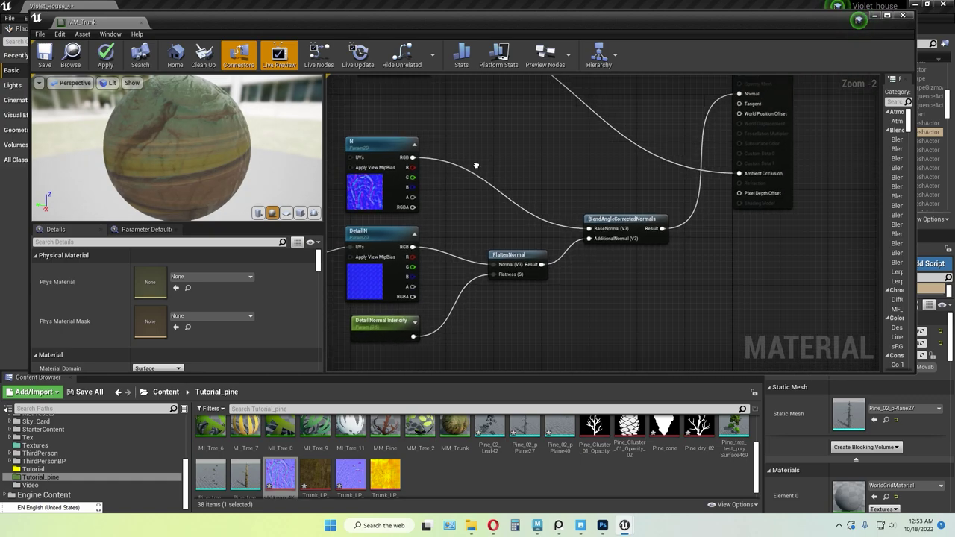
{"action": "right_click_drag", "start_coordinate": [574, 153], "coordinate": [477, 165]}
{"action": "scroll", "coordinate": [603, 221], "scroll_direction": "up", "scroll_amount": 1}
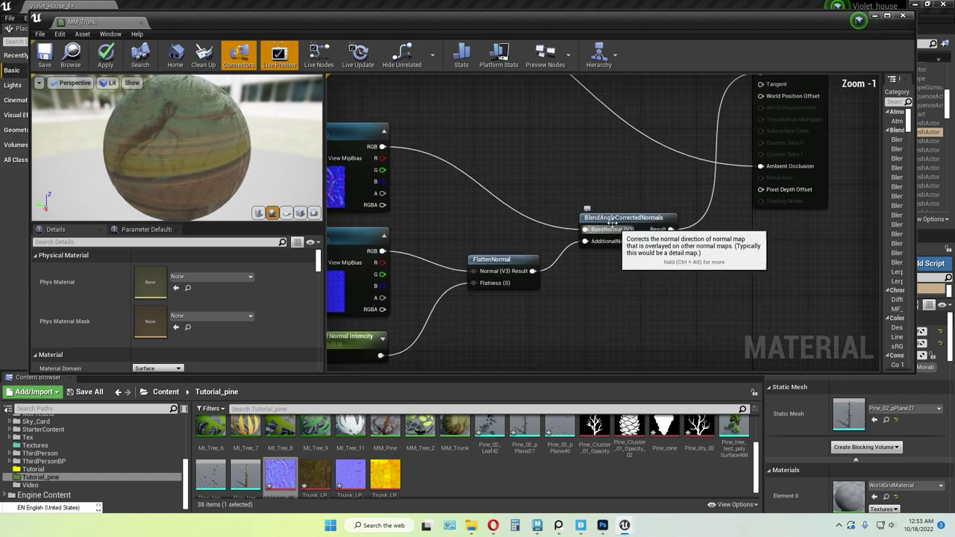
{"action": "right_click", "coordinate": [700, 271]}
{"action": "type", "text": "B"}
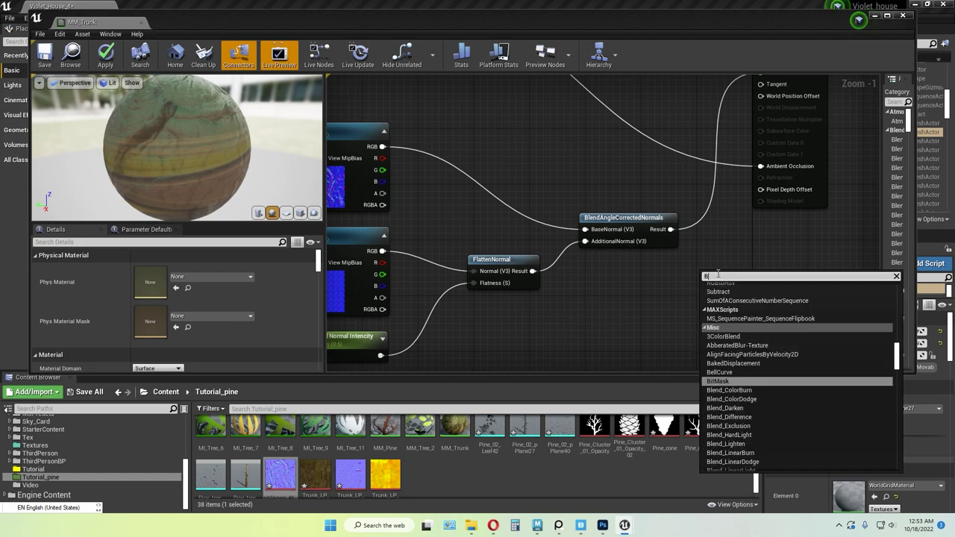
{"action": "type", "text": "LEND ANGLE CORR"}
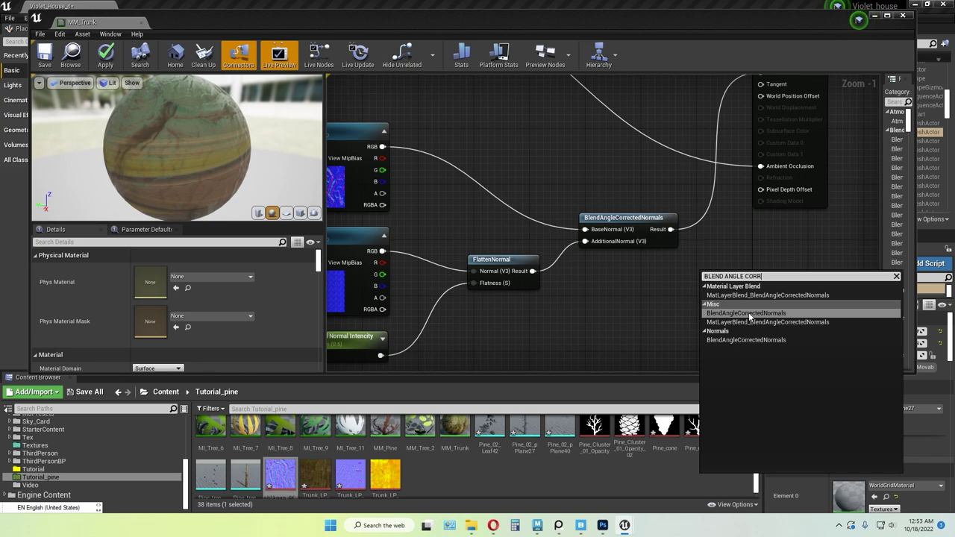
{"action": "key", "text": "Return"}
{"action": "key", "text": "Delete"}
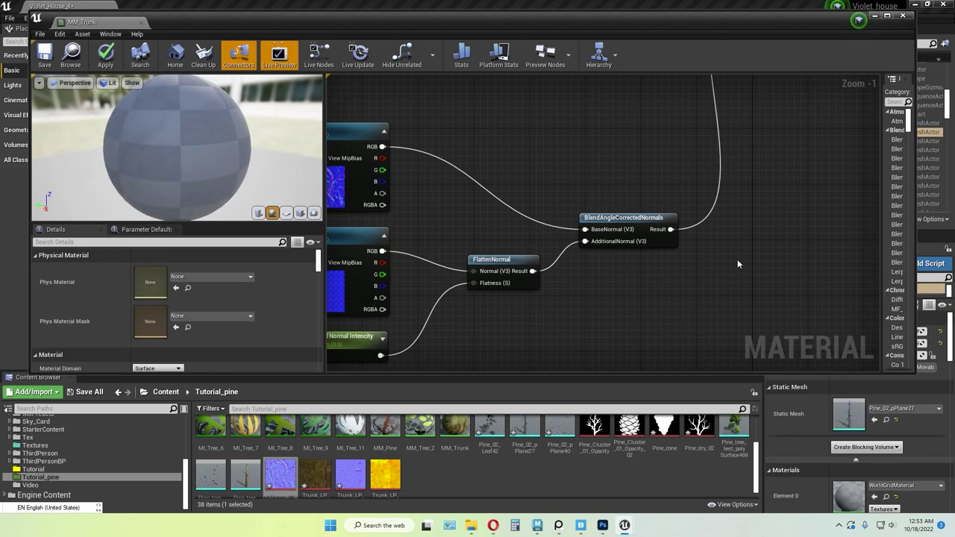
- Examine how the BlendAngleCorrectedNormals result feeds the Normal input and review the whole MM_Trunk network in the maximized editor
{"action": "right_click_drag", "start_coordinate": [741, 212], "coordinate": [646, 279]}
{"action": "scroll", "coordinate": [646, 278], "scroll_direction": "down", "scroll_amount": 1}
{"action": "scroll", "coordinate": [712, 228], "scroll_direction": "up", "scroll_amount": 2}
{"action": "scroll", "coordinate": [652, 149], "scroll_direction": "down", "scroll_amount": 6}
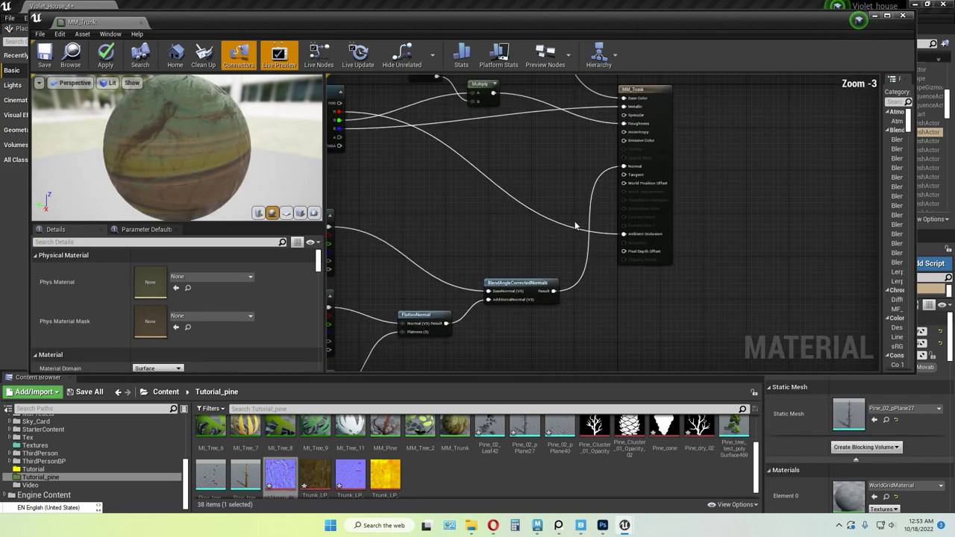
{"action": "scroll", "coordinate": [604, 261], "scroll_direction": "up", "scroll_amount": 1}
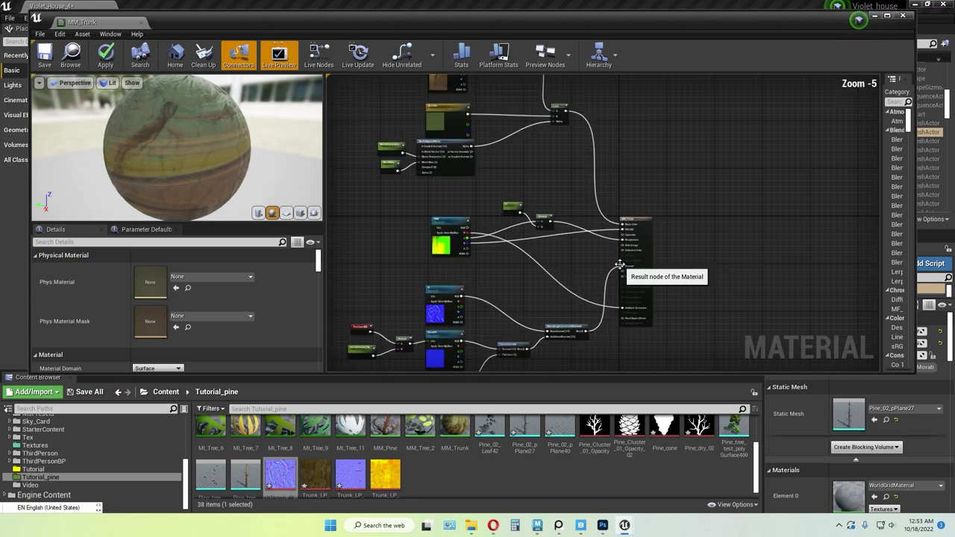
{"action": "left_click", "coordinate": [887, 16]}
{"action": "right_click_drag", "start_coordinate": [513, 273], "coordinate": [565, 326]}
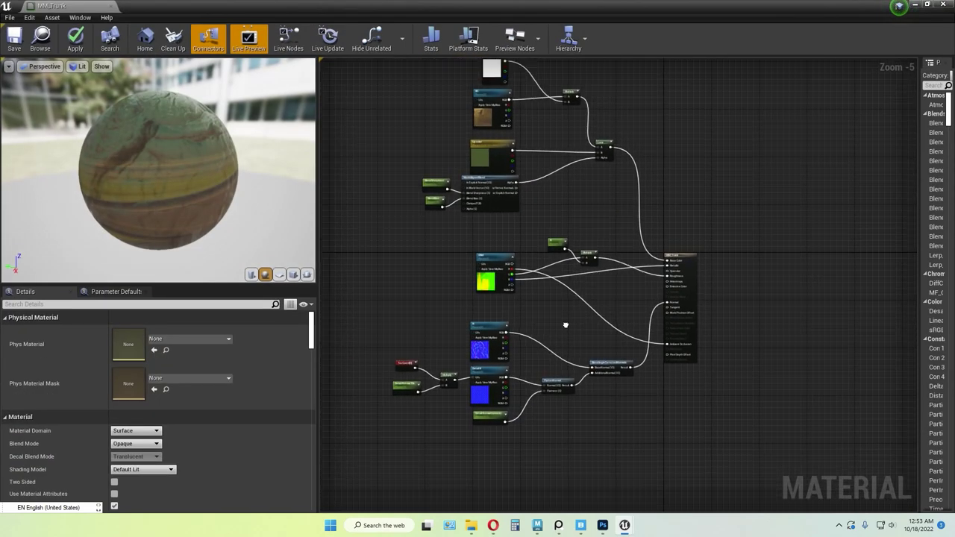
{"action": "scroll", "coordinate": [567, 319], "scroll_direction": "up", "scroll_amount": 1}
{"action": "right_click_drag", "start_coordinate": [579, 292], "coordinate": [624, 327]}
{"action": "right_click_drag", "start_coordinate": [628, 285], "coordinate": [626, 272]}
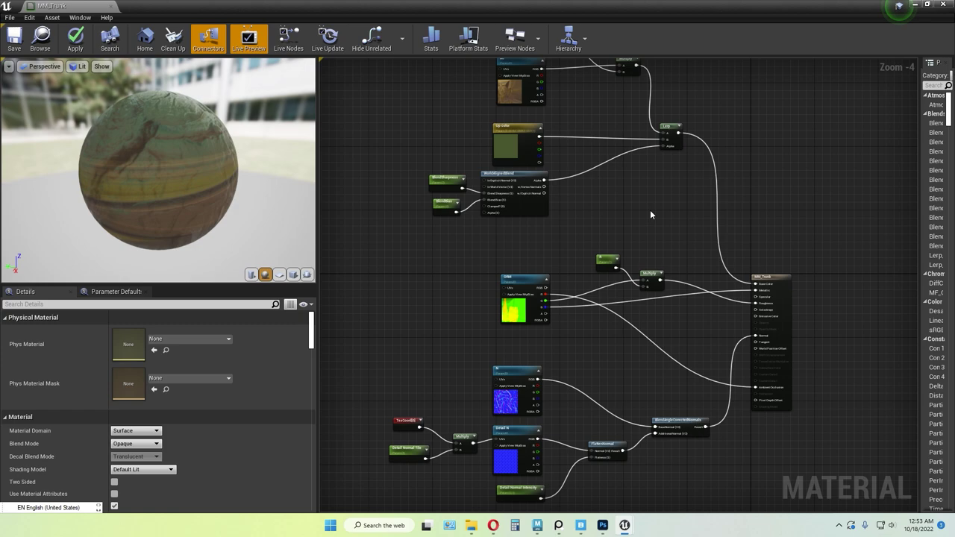
- Save the MM_Trunk material and close its editor
{"action": "left_click", "coordinate": [927, 5]}
{"action": "left_click", "coordinate": [45, 54]}
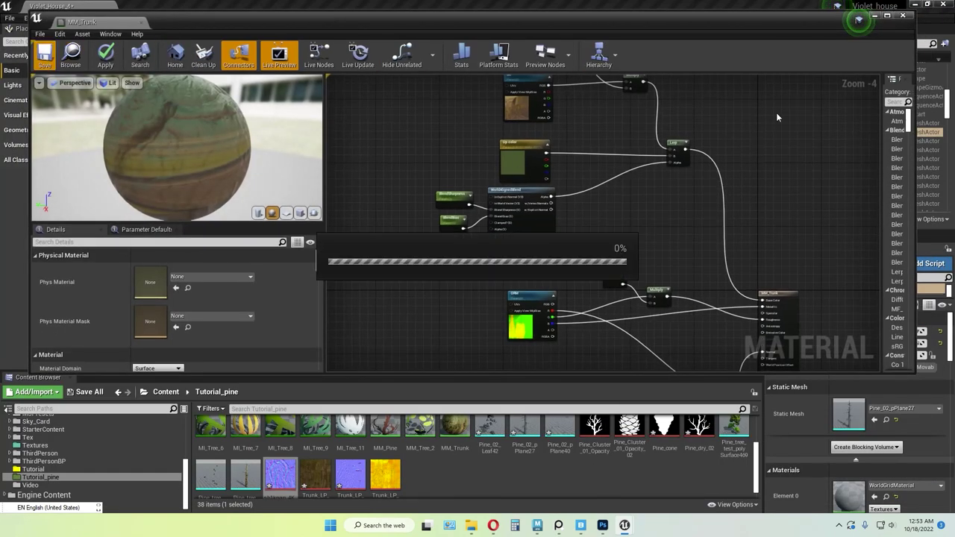
{"action": "left_click", "coordinate": [903, 16]}
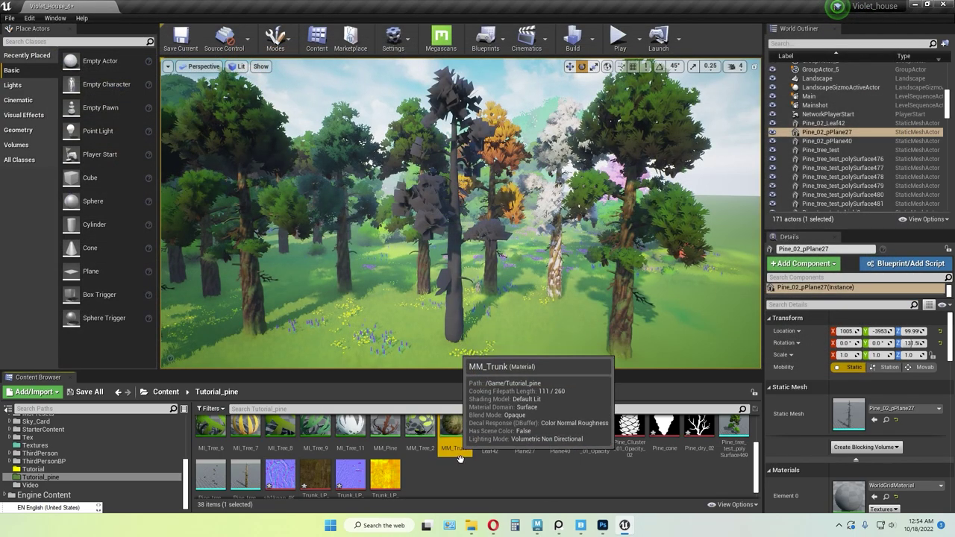
- Create a material instance of MM_Trunk named MI_Pine_trumnl_02
{"action": "right_click", "coordinate": [454, 431]}
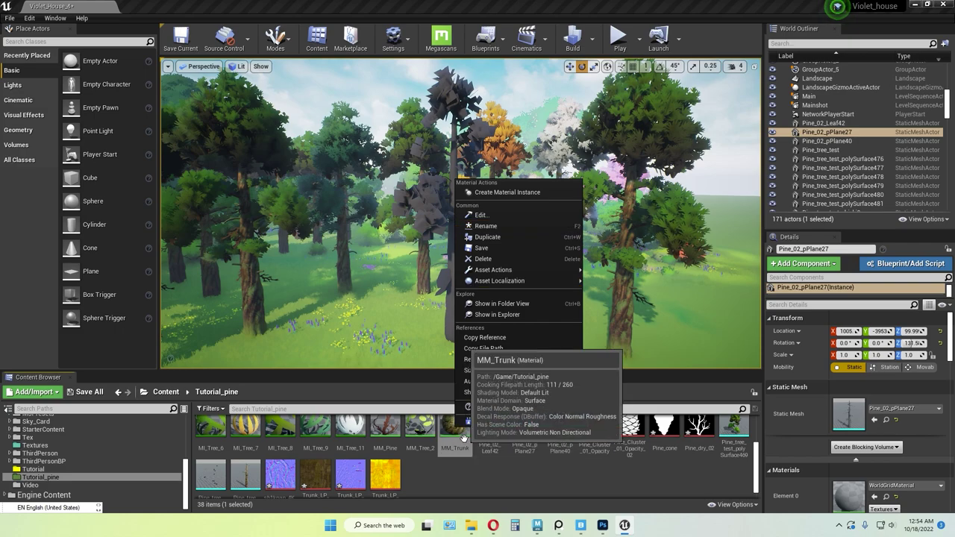
{"action": "left_click", "coordinate": [507, 192]}
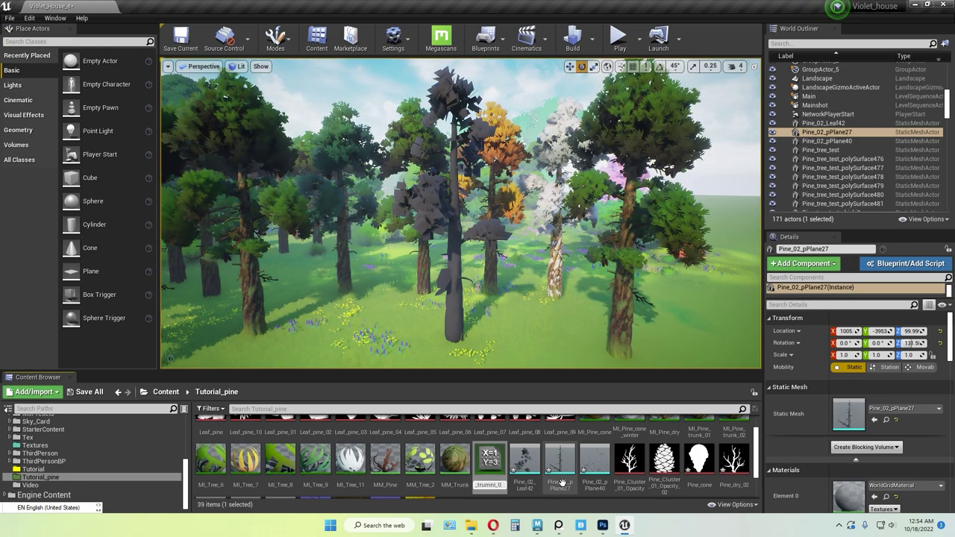
{"action": "scroll", "coordinate": [561, 482], "scroll_direction": "up", "scroll_amount": 2}
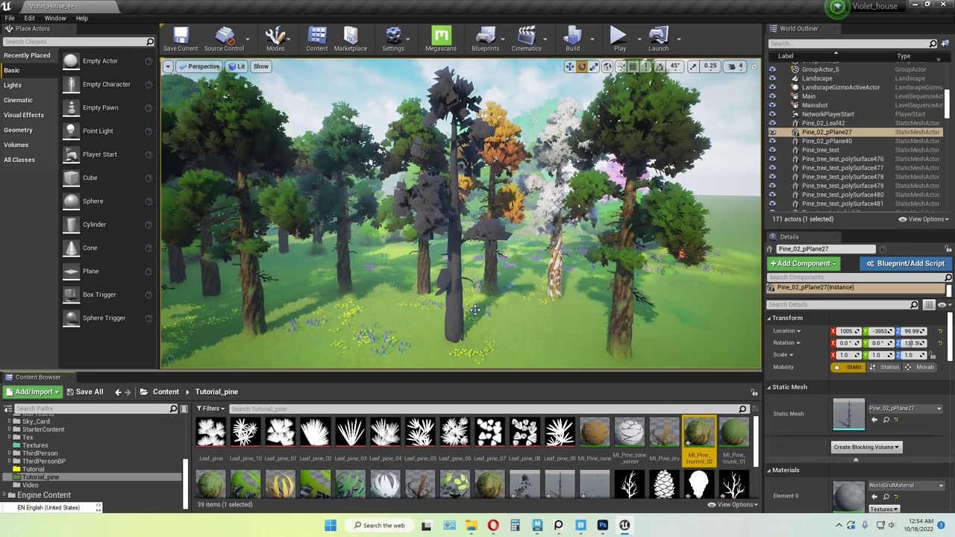
- Assign MI_Pine_trumnl_02 to Element 1 of the Pine_02_pPlane27 mesh, keeping WorldGridMaterial on Element 0, and save the mesh
{"action": "double_click", "coordinate": [559, 484]}
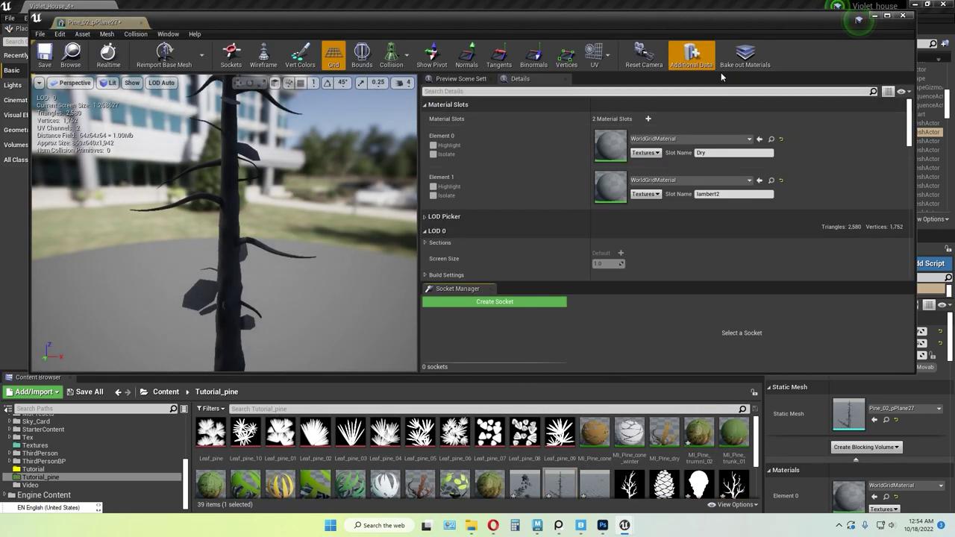
{"action": "left_click_drag", "start_coordinate": [857, 18], "coordinate": [348, 19]}
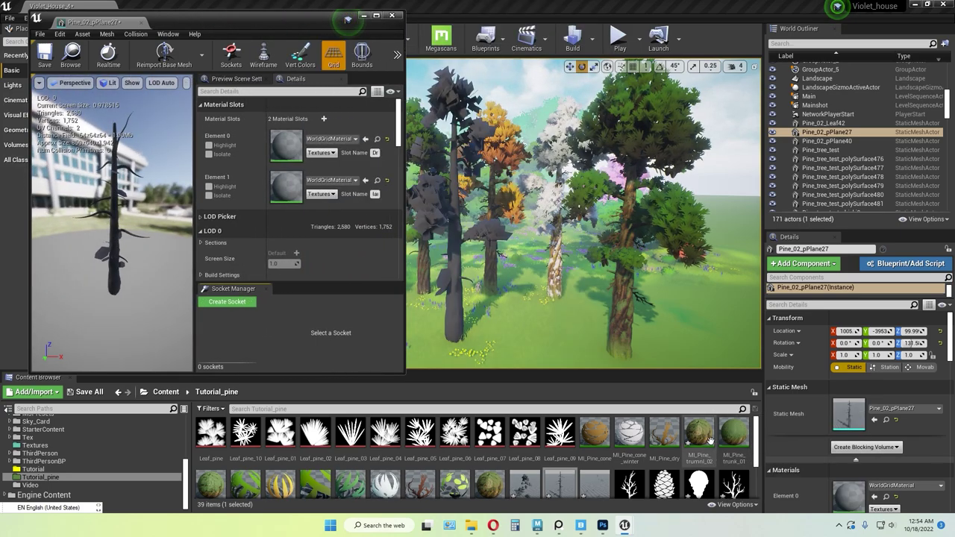
{"action": "left_click_drag", "start_coordinate": [699, 438], "coordinate": [288, 145]}
{"action": "left_click", "coordinate": [388, 139]}
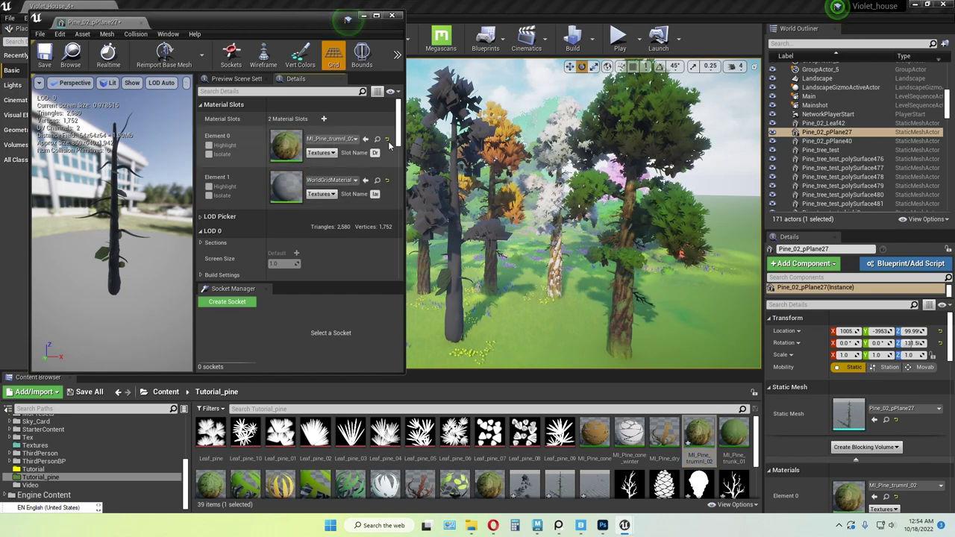
{"action": "left_click_drag", "start_coordinate": [697, 438], "coordinate": [499, 365]}
{"action": "left_click_drag", "start_coordinate": [633, 425], "coordinate": [287, 187]}
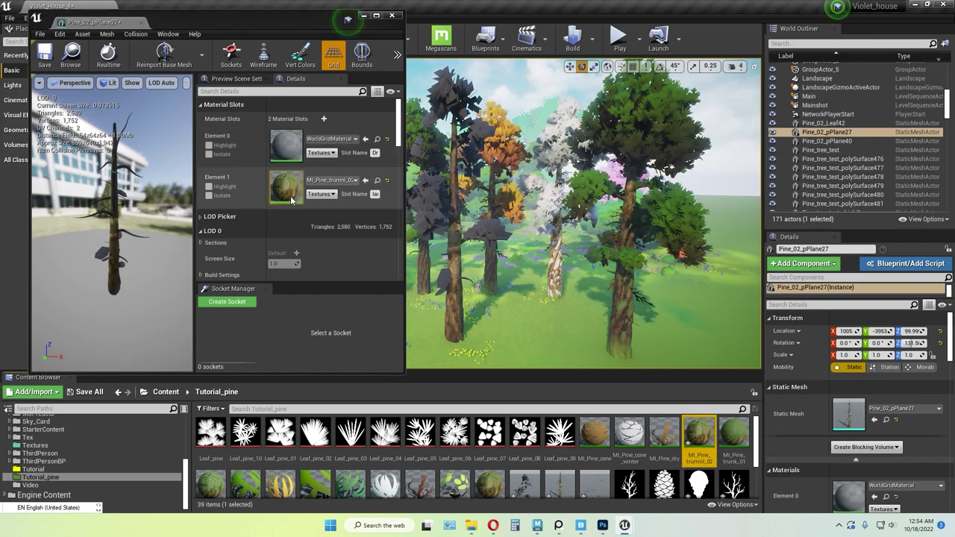
{"action": "scroll", "coordinate": [117, 296], "scroll_direction": "up", "scroll_amount": 5}
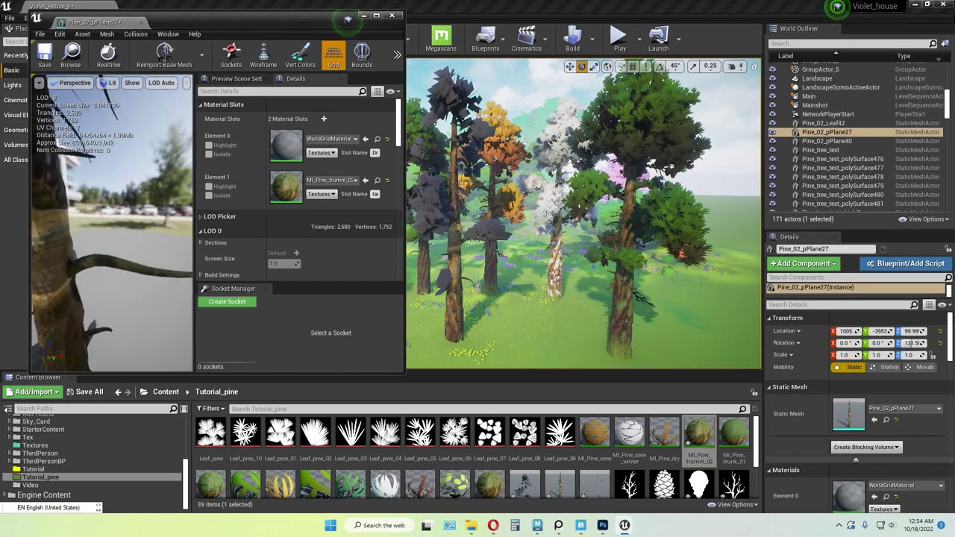
{"action": "left_click", "coordinate": [45, 55]}
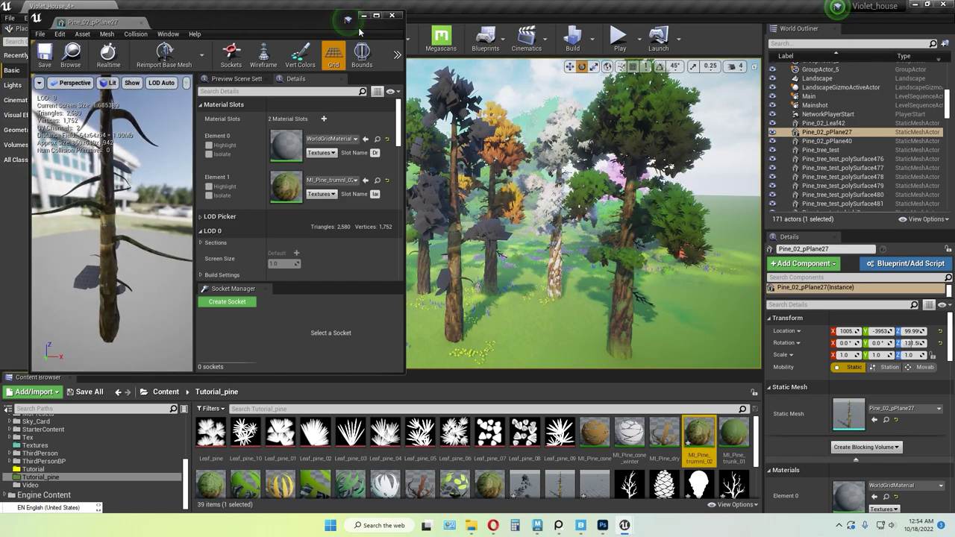
{"action": "left_click", "coordinate": [391, 15]}
- Open MI_Pine_trumnl_02 and enable its BC, N and ORM texture parameters
{"action": "right_click_drag", "start_coordinate": [366, 142], "coordinate": [358, 160]}
{"action": "key", "text": "w"}
{"action": "key", "text": "s"}
{"action": "left_click_drag", "start_coordinate": [447, 246], "coordinate": [448, 257]}
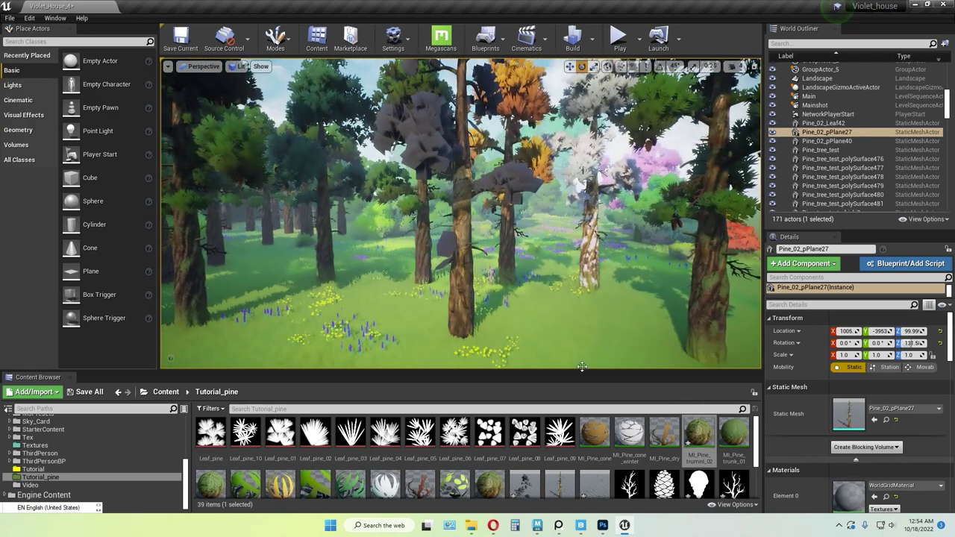
{"action": "double_click", "coordinate": [699, 432]}
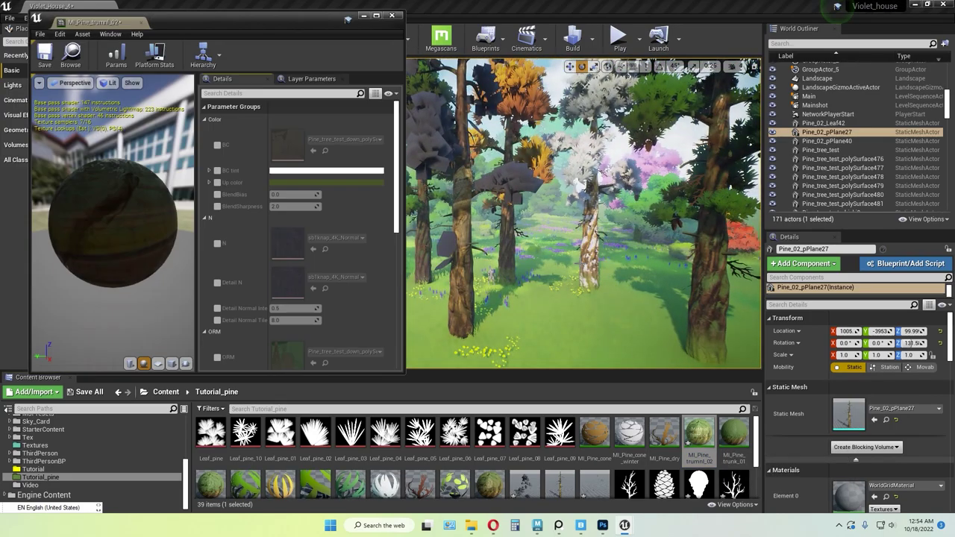
{"action": "left_click", "coordinate": [217, 145]}
{"action": "left_click", "coordinate": [217, 243]}
{"action": "scroll", "coordinate": [247, 287], "scroll_direction": "down", "scroll_amount": 2}
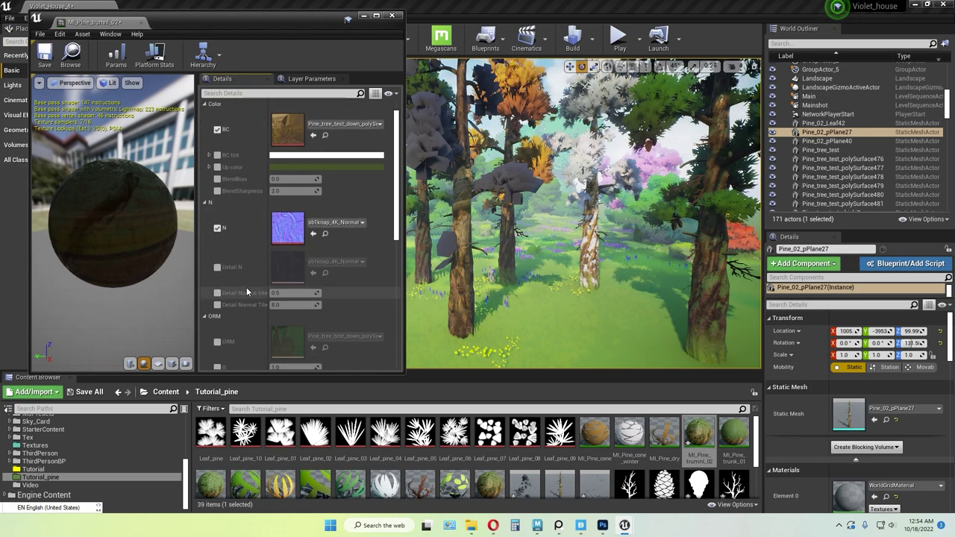
{"action": "left_click", "coordinate": [217, 294]}
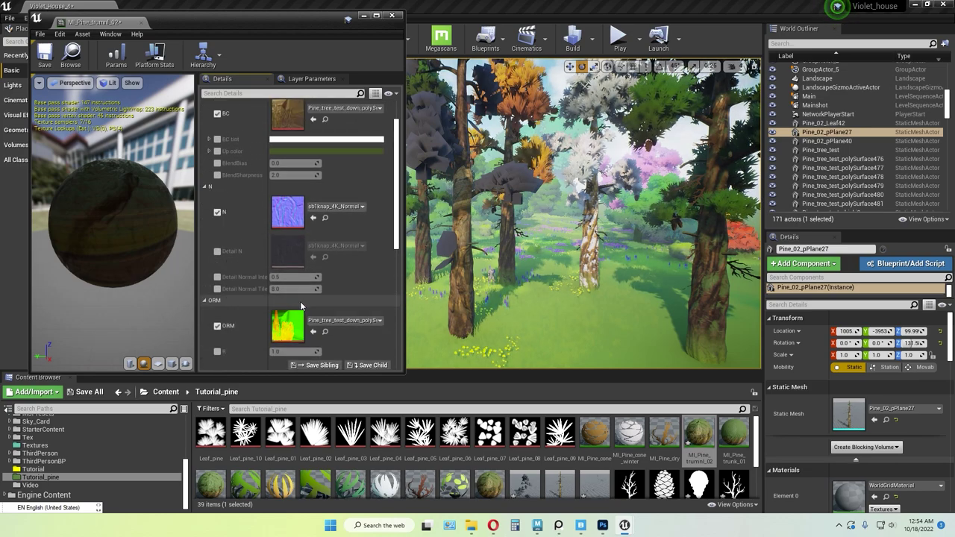
- Assign the Trunk_LP_lambert2 Occlusion, Normal and BaseColor textures to ORM, N and BC respectively
{"action": "scroll", "coordinate": [460, 445], "scroll_direction": "down", "scroll_amount": 1}
{"action": "scroll", "coordinate": [461, 446], "scroll_direction": "down", "scroll_amount": 2}
{"action": "left_click_drag", "start_coordinate": [420, 469], "coordinate": [289, 308]}
{"action": "scroll", "coordinate": [328, 293], "scroll_direction": "up", "scroll_amount": 2}
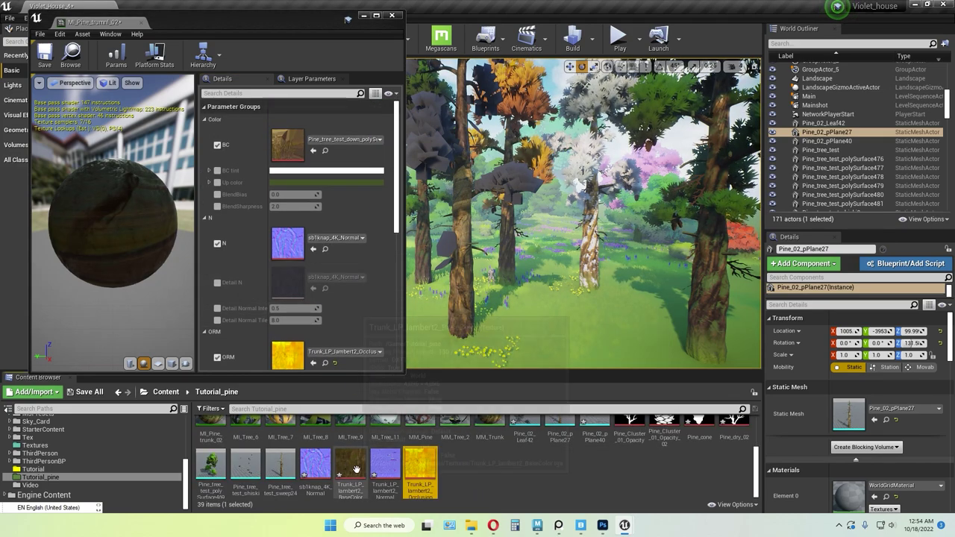
{"action": "left_click_drag", "start_coordinate": [384, 466], "coordinate": [284, 238]}
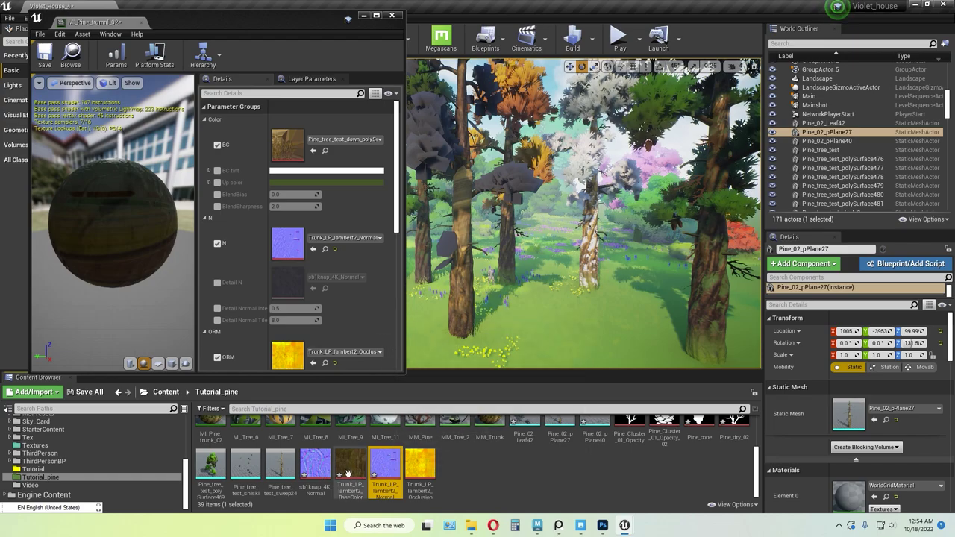
{"action": "left_click_drag", "start_coordinate": [347, 473], "coordinate": [288, 149]}
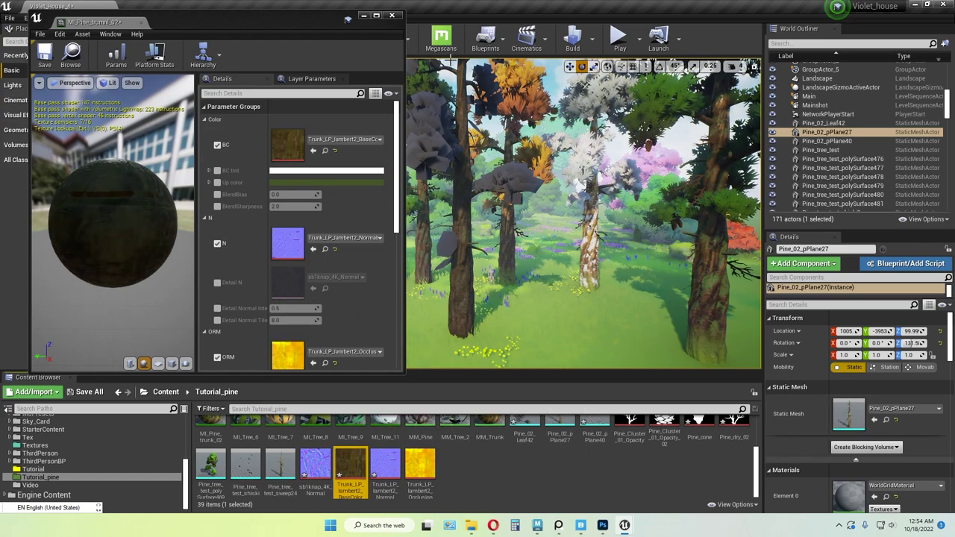
- Enable the Detail Normal Intencity and Detail Normal Tile parameters and set the intensity to about 0.63
{"action": "right_click_drag", "start_coordinate": [584, 216], "coordinate": [529, 232]}
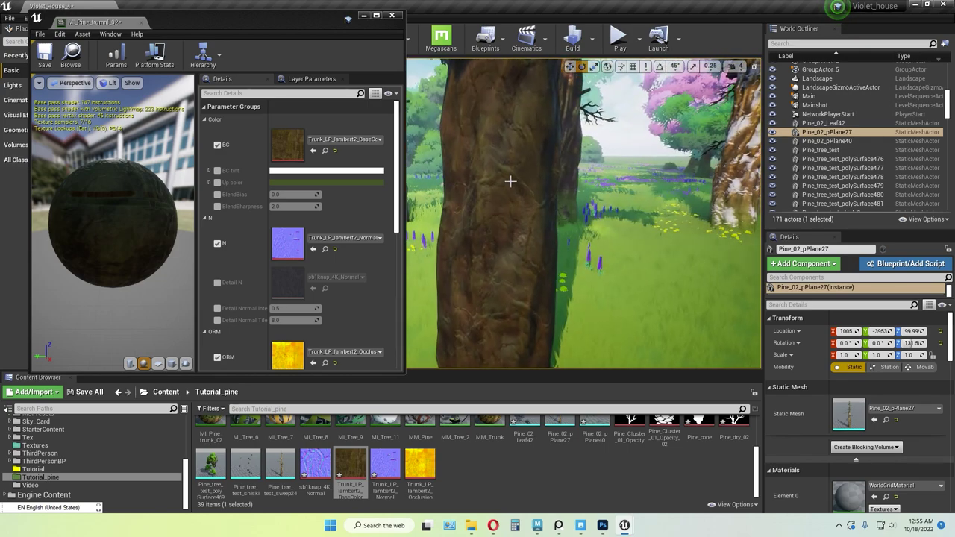
{"action": "left_click", "coordinate": [217, 308]}
{"action": "left_click", "coordinate": [217, 320]}
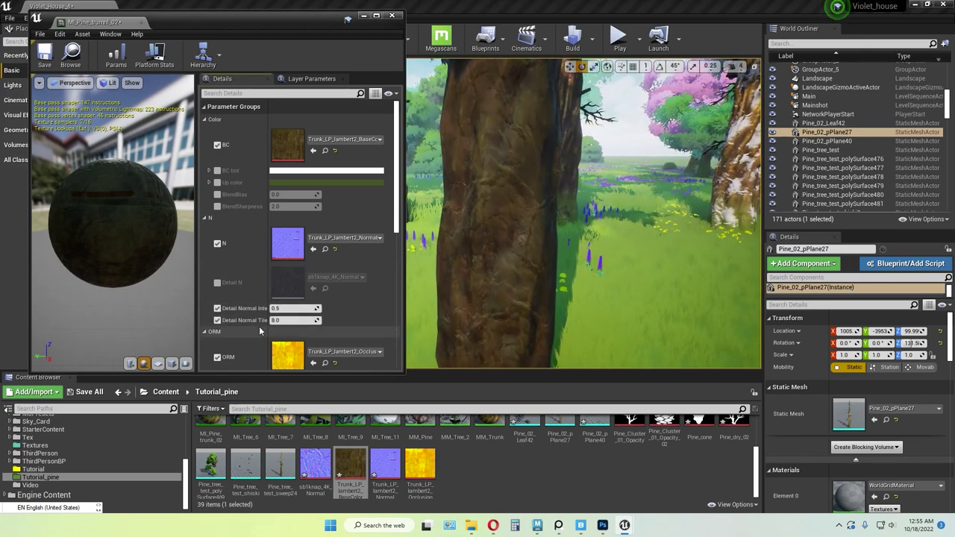
{"action": "mouse_move", "coordinate": [292, 308]}
{"action": "left_mouse_down"}
{"action": "mouse_move", "coordinate": [271, 308]}
{"action": "mouse_move", "coordinate": [306, 308]}
{"action": "left_mouse_up"}
- Enable the BlendBias and BlendSharpness parameters, setting BlendBias to about 0.16 and BlendSharpness to about 4.85
{"action": "left_click", "coordinate": [217, 194]}
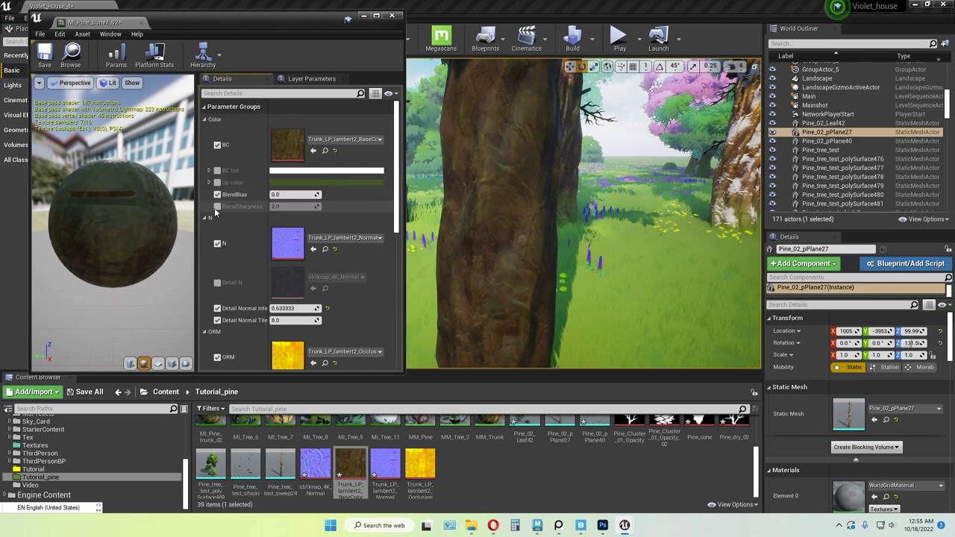
{"action": "left_click", "coordinate": [217, 206]}
{"action": "left_click_drag", "start_coordinate": [293, 206], "coordinate": [297, 206]}
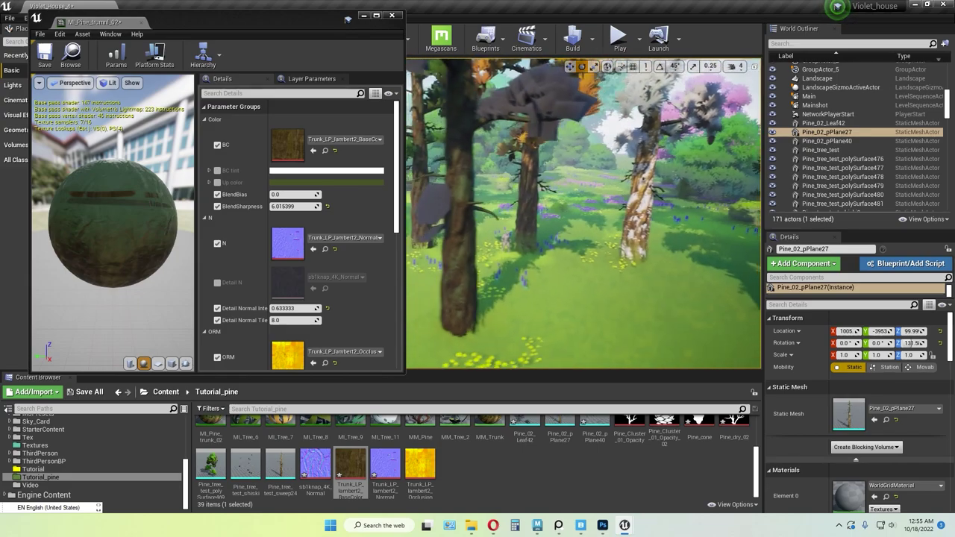
{"action": "left_click_drag", "start_coordinate": [293, 195], "coordinate": [277, 207]}
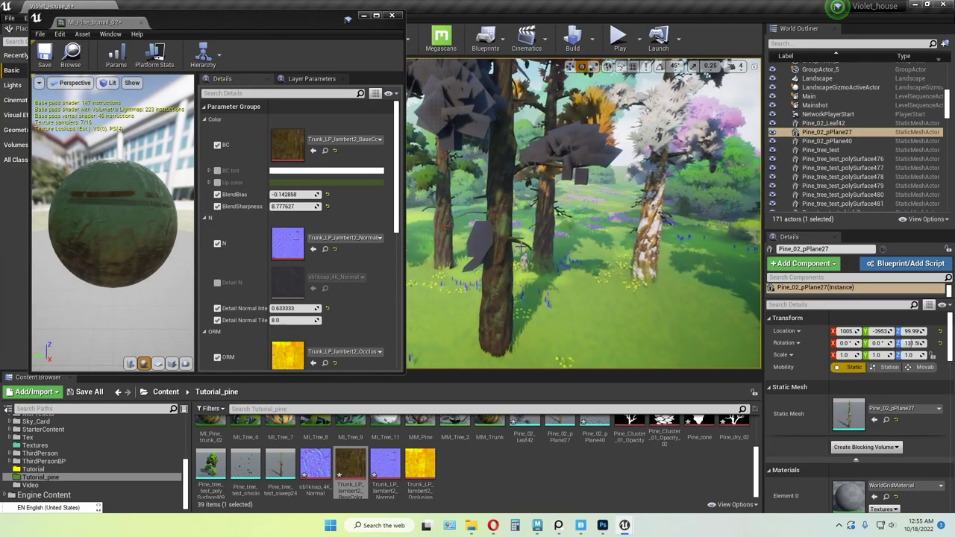
{"action": "left_click_drag", "start_coordinate": [294, 195], "coordinate": [305, 207]}
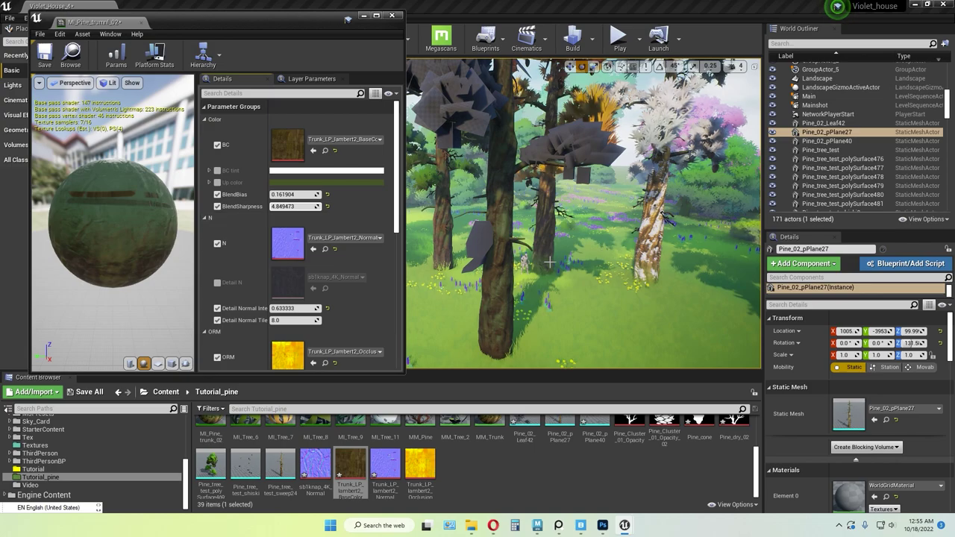
{"action": "right_click_drag", "start_coordinate": [601, 246], "coordinate": [621, 249]}
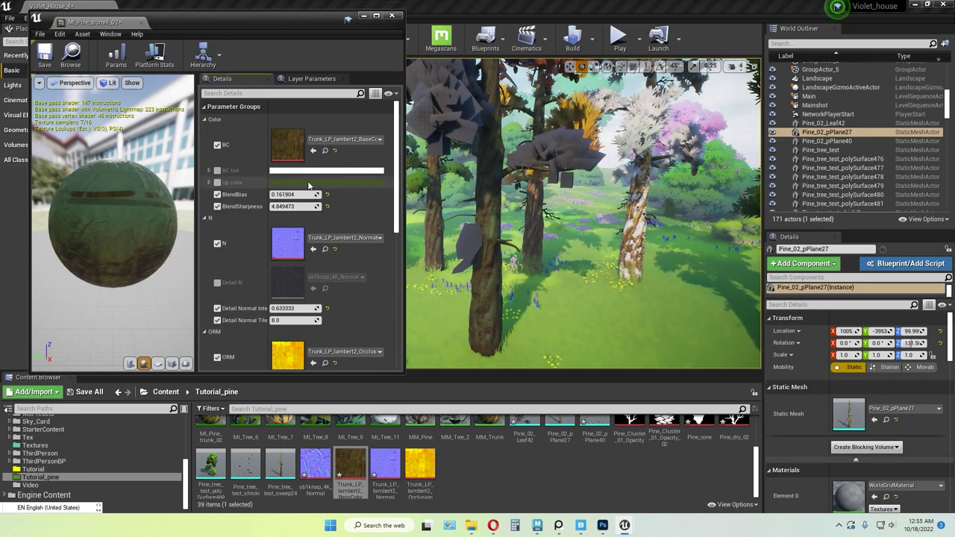
- Enable the BC tint and Up color parameters and set Up color to a mossy green, about sRGB 4E6530
{"action": "left_click", "coordinate": [301, 182]}
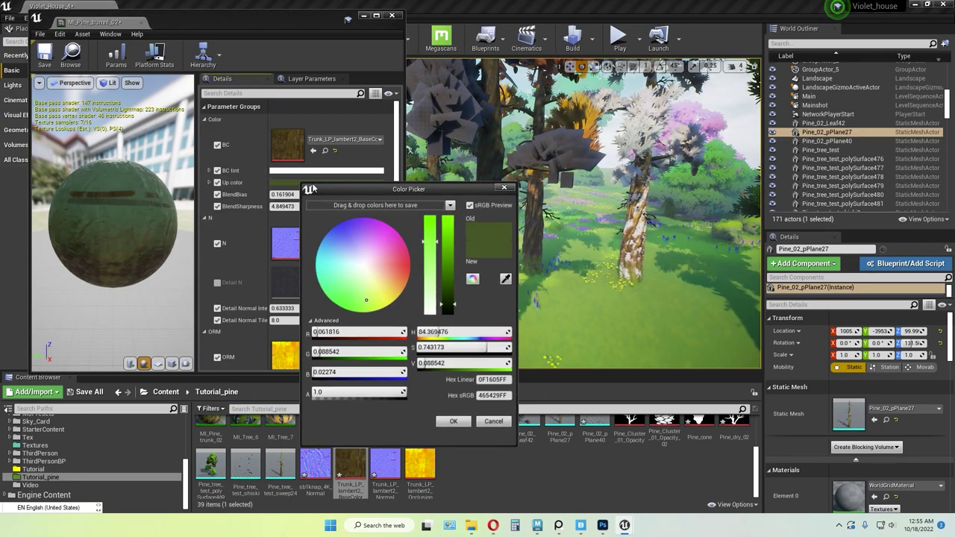
{"action": "left_click_drag", "start_coordinate": [359, 176], "coordinate": [295, 152]}
{"action": "left_click_drag", "start_coordinate": [224, 239], "coordinate": [292, 189]}
{"action": "mouse_move", "coordinate": [227, 241]}
{"action": "left_mouse_down"}
{"action": "mouse_move", "coordinate": [294, 270]}
{"action": "mouse_move", "coordinate": [295, 250]}
{"action": "mouse_move", "coordinate": [293, 265]}
{"action": "left_mouse_up"}
{"action": "left_click", "coordinate": [236, 248]}
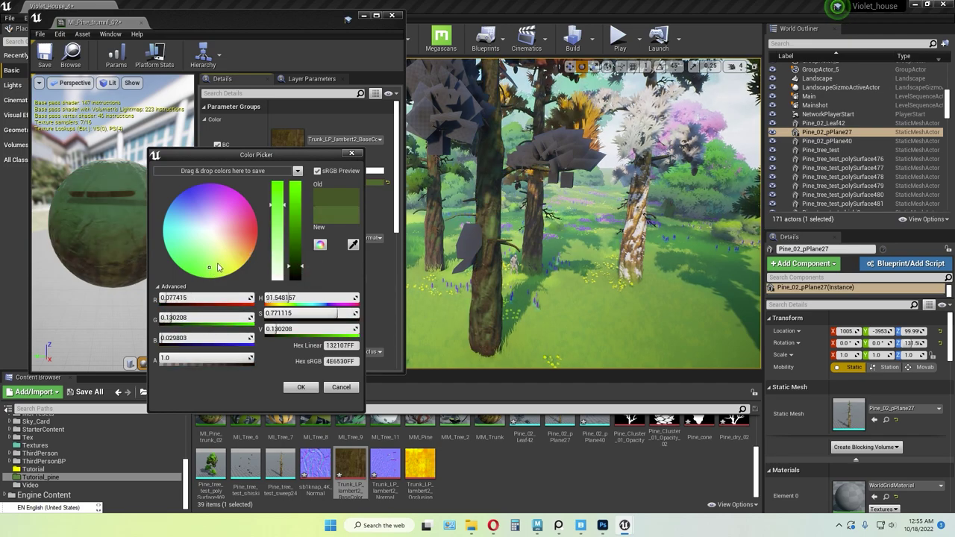
{"action": "left_click", "coordinate": [301, 386]}
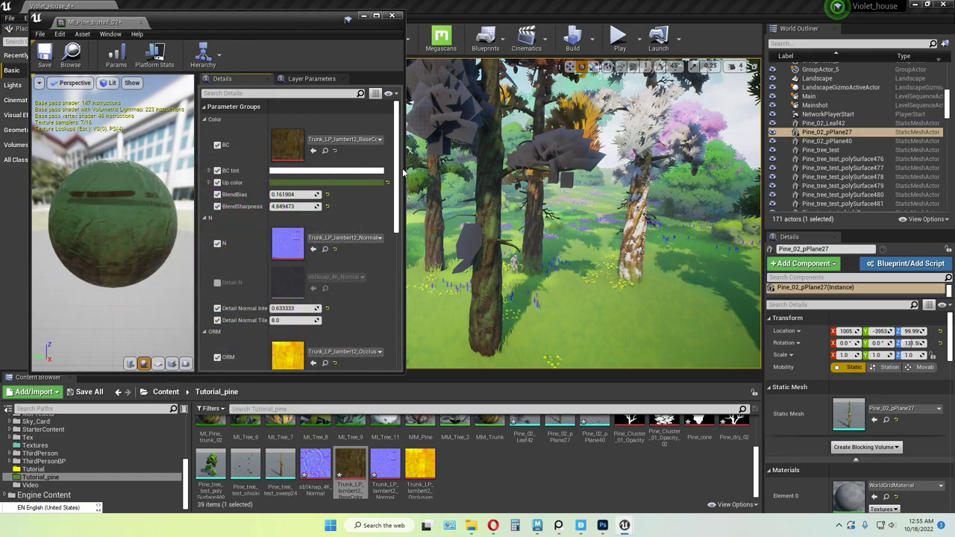
- Check the bark on the whole pine in the scene, then save and close MI_Pine_trumnl_02
{"action": "key", "text": "s"}
{"action": "mouse_move", "coordinate": [478, 216]}
{"action": "right_mouse_down"}
{"action": "mouse_move", "coordinate": [498, 218]}
{"action": "mouse_move", "coordinate": [501, 187]}
{"action": "mouse_move", "coordinate": [478, 216]}
{"action": "mouse_move", "coordinate": [468, 201]}
{"action": "mouse_move", "coordinate": [477, 228]}
{"action": "mouse_move", "coordinate": [488, 217]}
{"action": "mouse_move", "coordinate": [481, 222]}
{"action": "mouse_move", "coordinate": [478, 207]}
{"action": "right_mouse_up"}
{"action": "scroll", "coordinate": [478, 215], "scroll_direction": "up", "scroll_amount": 2}
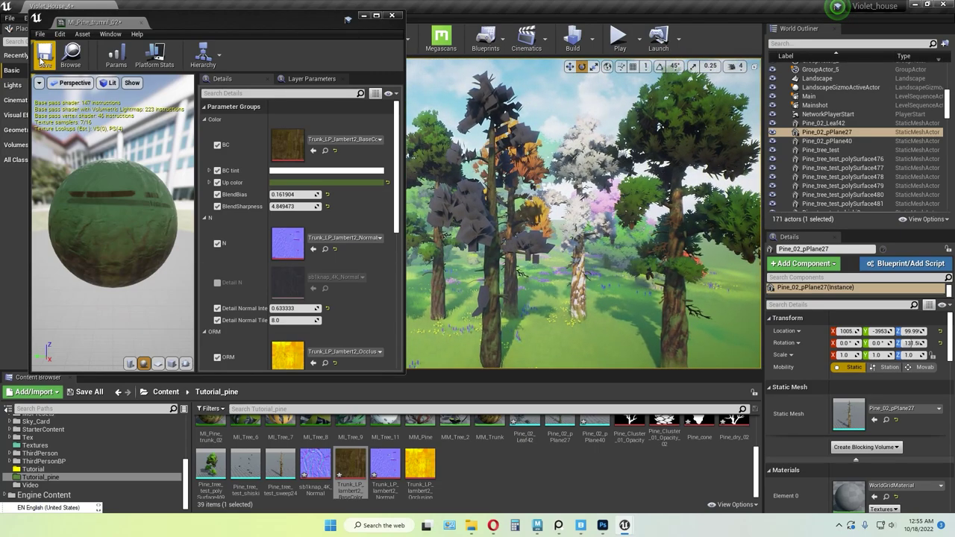
{"action": "left_click", "coordinate": [43, 61]}
{"action": "right_click_drag", "start_coordinate": [478, 209], "coordinate": [523, 208]}
{"action": "left_click", "coordinate": [392, 16]}
{"action": "key", "text": "w"}
{"action": "key", "text": "s"}
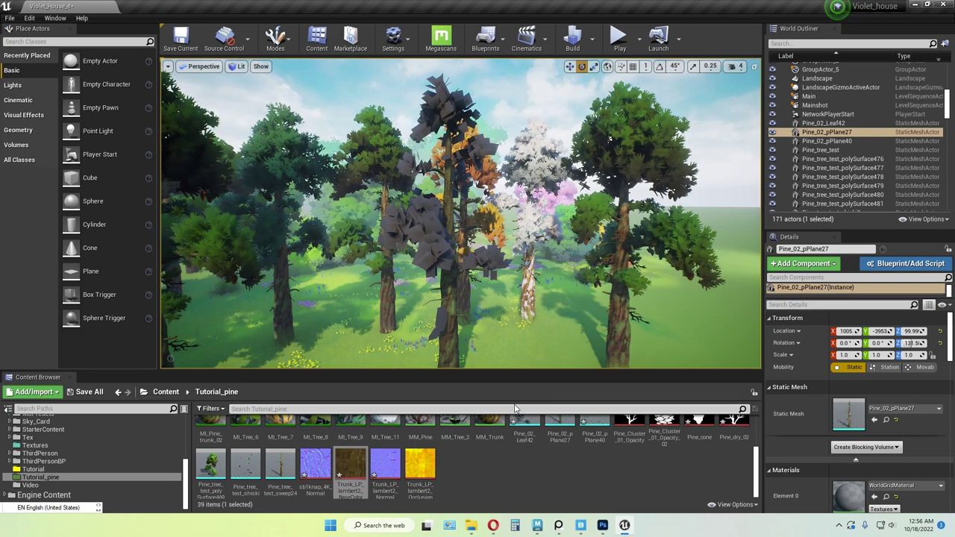
- Open the MM_Tree_2 master material full screen and examine its blend mode, shading model and output node connections
{"action": "left_click", "coordinate": [506, 466]}
{"action": "scroll", "coordinate": [522, 470], "scroll_direction": "up", "scroll_amount": 3}
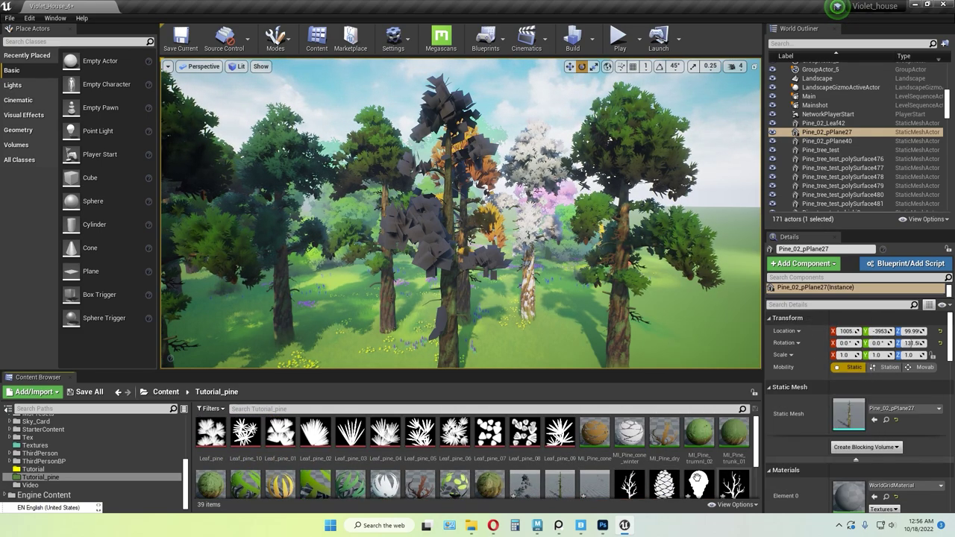
{"action": "scroll", "coordinate": [666, 475], "scroll_direction": "down", "scroll_amount": 3}
{"action": "double_click", "coordinate": [455, 437]}
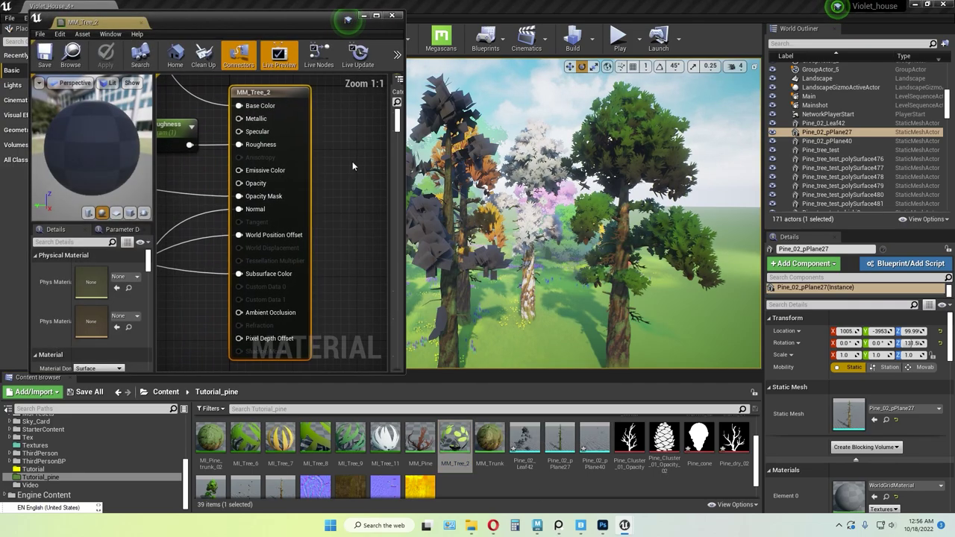
{"action": "left_click", "coordinate": [390, 18]}
{"action": "scroll", "coordinate": [520, 201], "scroll_direction": "down", "scroll_amount": 6}
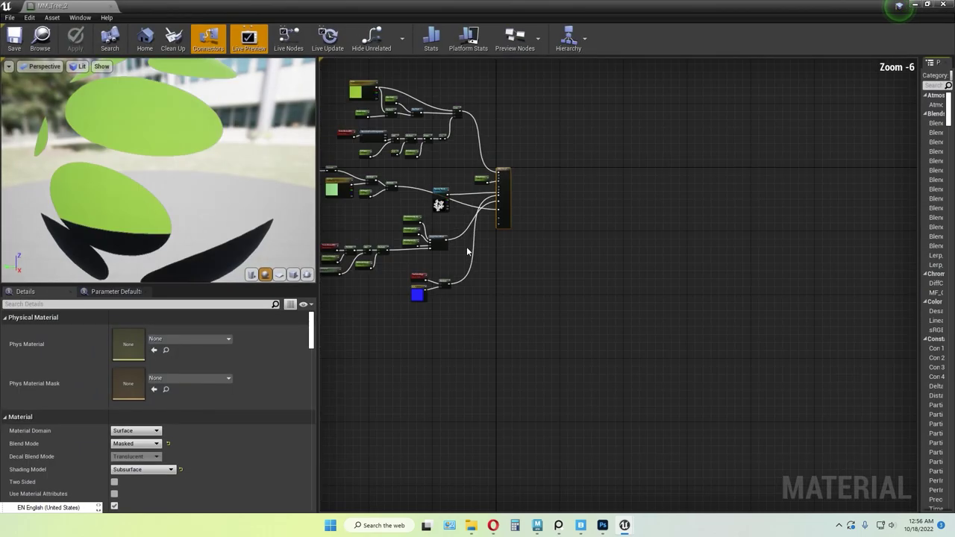
{"action": "right_click_drag", "start_coordinate": [467, 250], "coordinate": [615, 312]}
{"action": "scroll", "coordinate": [559, 293], "scroll_direction": "up", "scroll_amount": 3}
{"action": "right_click_drag", "start_coordinate": [448, 249], "coordinate": [497, 255]}
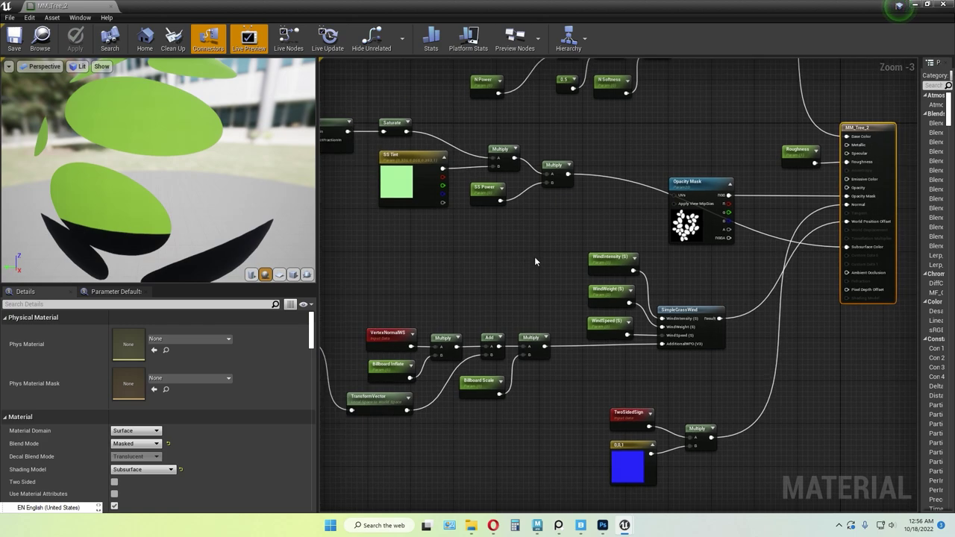
{"action": "scroll", "coordinate": [242, 383], "scroll_direction": "down", "scroll_amount": 1}
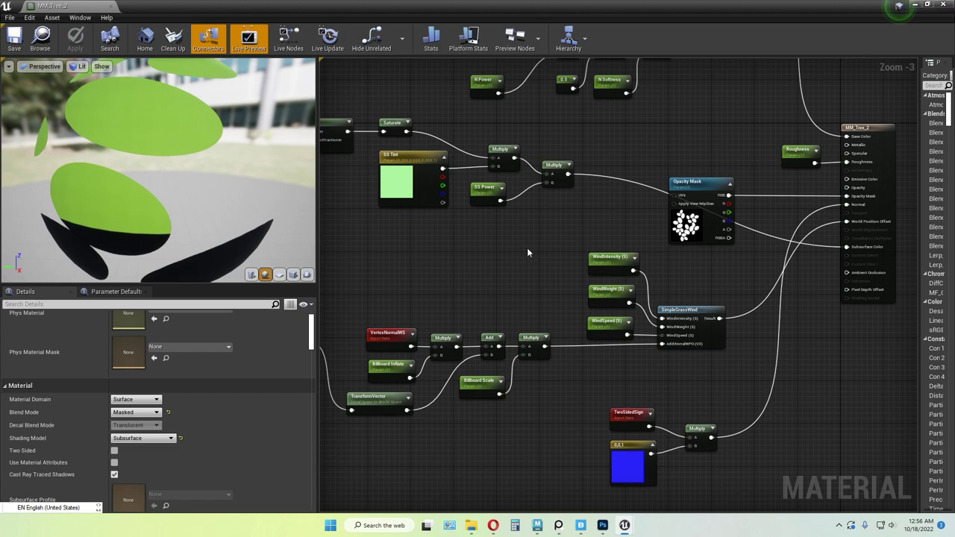
{"action": "right_click_drag", "start_coordinate": [634, 222], "coordinate": [631, 221]}
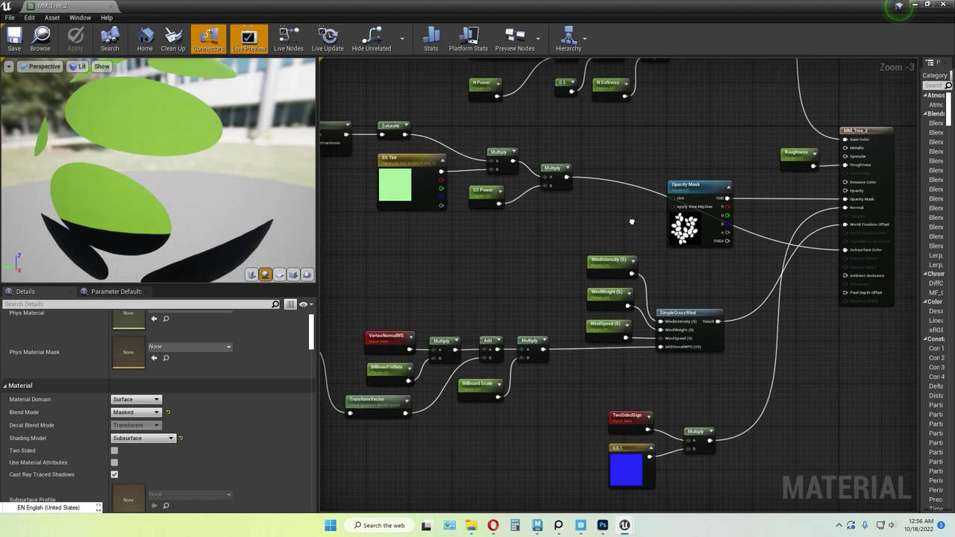
{"action": "scroll", "coordinate": [233, 398], "scroll_direction": "down", "scroll_amount": 1}
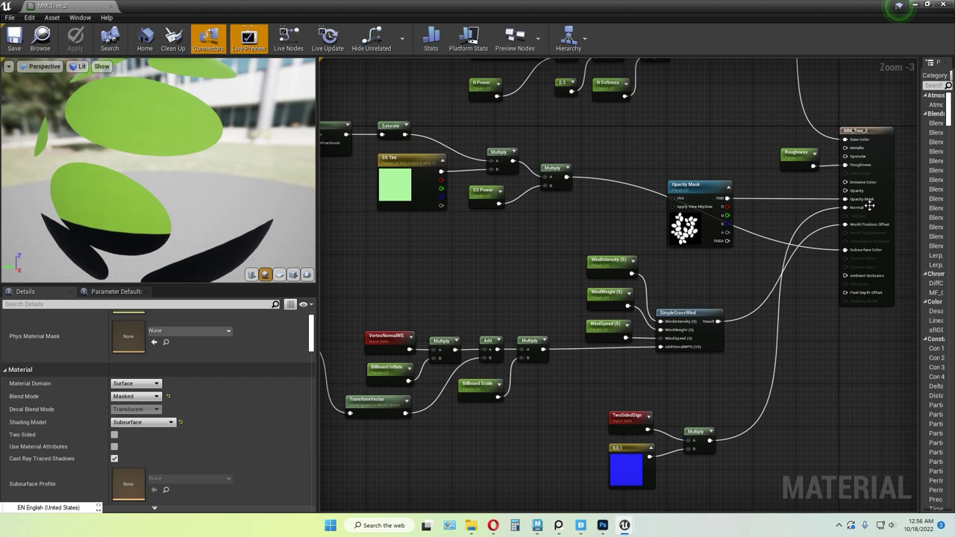
{"action": "left_click", "coordinate": [869, 133]}
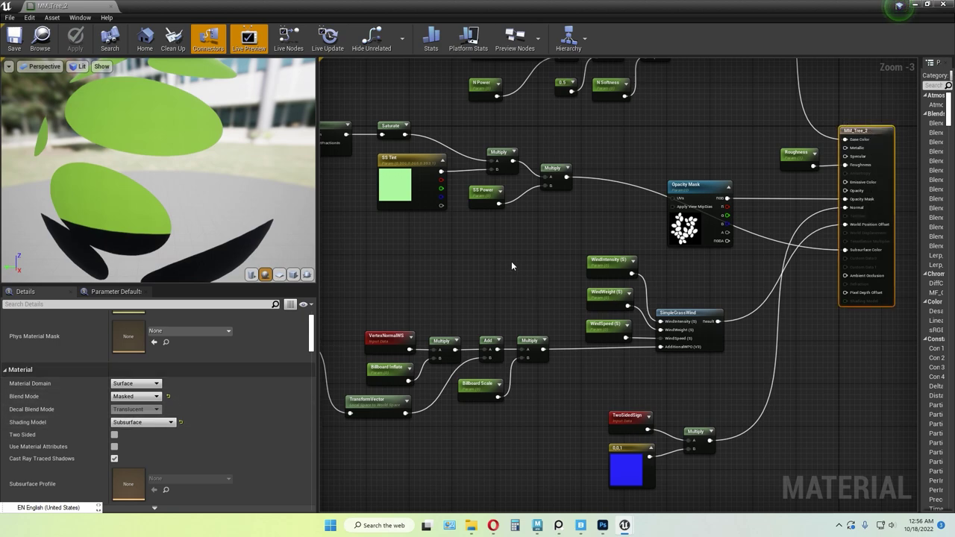
- Examine the subsurface node chain and how it, Opacity Mask and SimpleGrassWind feed the MM_Tree_2 output, then close the material
{"action": "right_click_drag", "start_coordinate": [511, 262], "coordinate": [374, 159]}
{"action": "left_click_drag", "start_coordinate": [363, 153], "coordinate": [639, 248]}
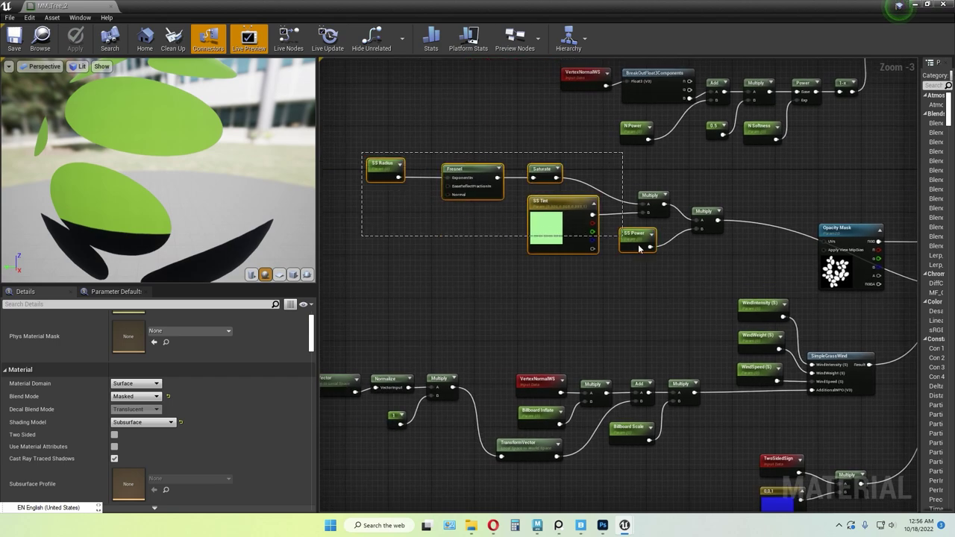
{"action": "left_click_drag", "start_coordinate": [739, 265], "coordinate": [739, 266]}
{"action": "right_click_drag", "start_coordinate": [739, 265], "coordinate": [473, 246]}
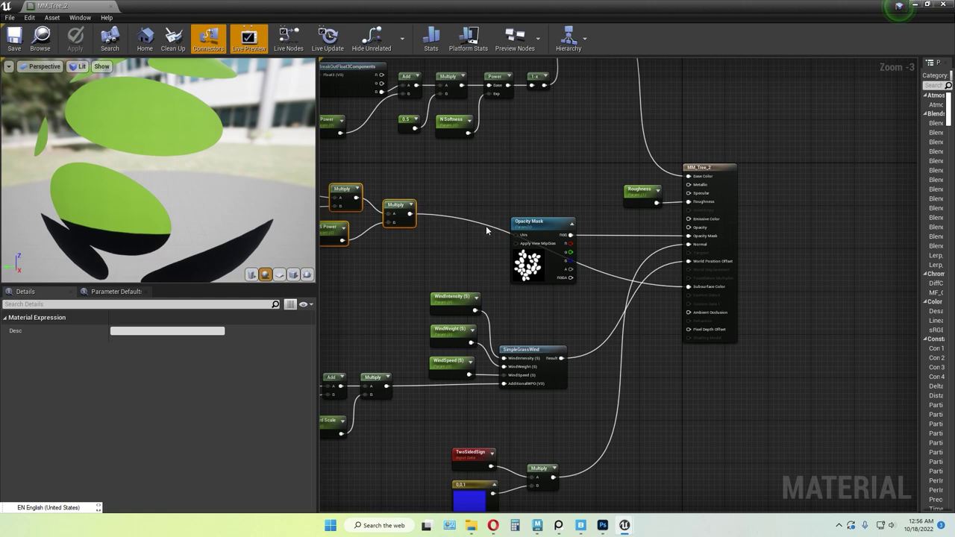
{"action": "scroll", "coordinate": [707, 287], "scroll_direction": "up", "scroll_amount": 2}
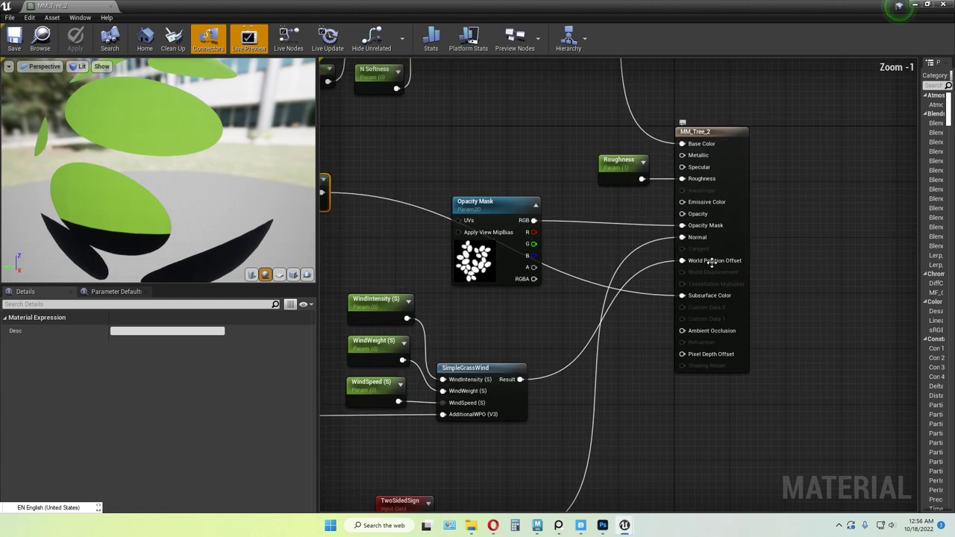
{"action": "scroll", "coordinate": [625, 304], "scroll_direction": "down", "scroll_amount": 1}
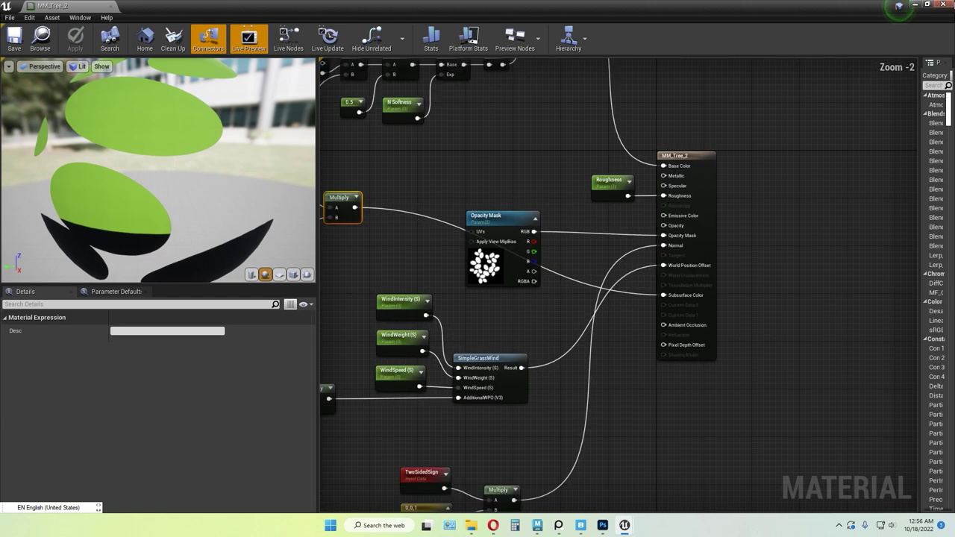
{"action": "left_click", "coordinate": [943, 4]}
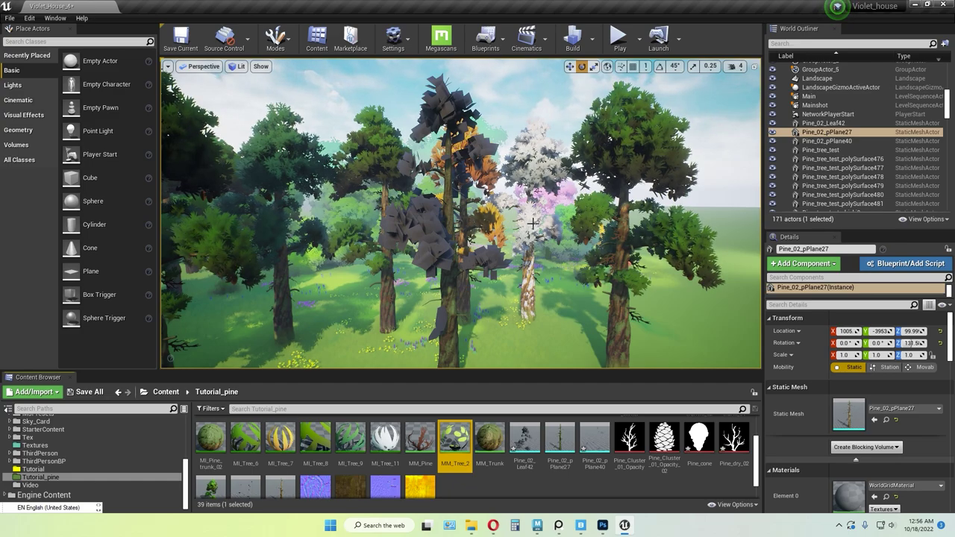
{"action": "mouse_move", "coordinate": [460, 213]}
{"action": "right_mouse_down"}
{"action": "mouse_move", "coordinate": [395, 215]}
{"action": "mouse_move", "coordinate": [418, 231]}
{"action": "mouse_move", "coordinate": [458, 212]}
{"action": "right_mouse_up"}
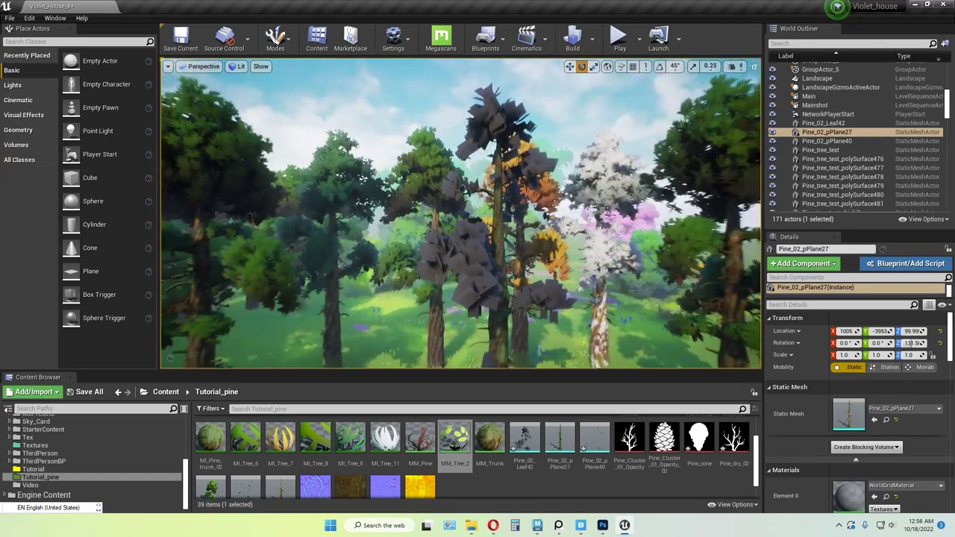
{"action": "left_click", "coordinate": [501, 495]}
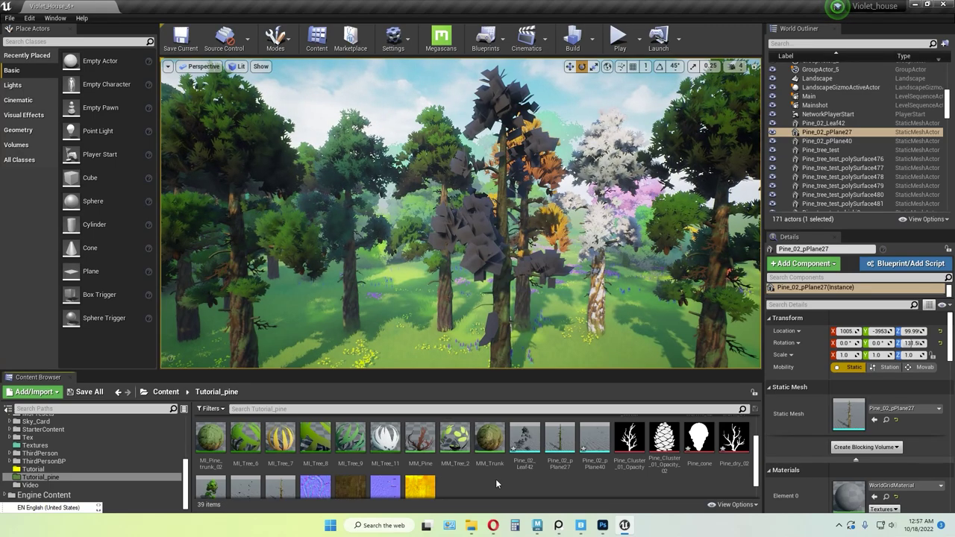
{"action": "right_click", "coordinate": [457, 442]}
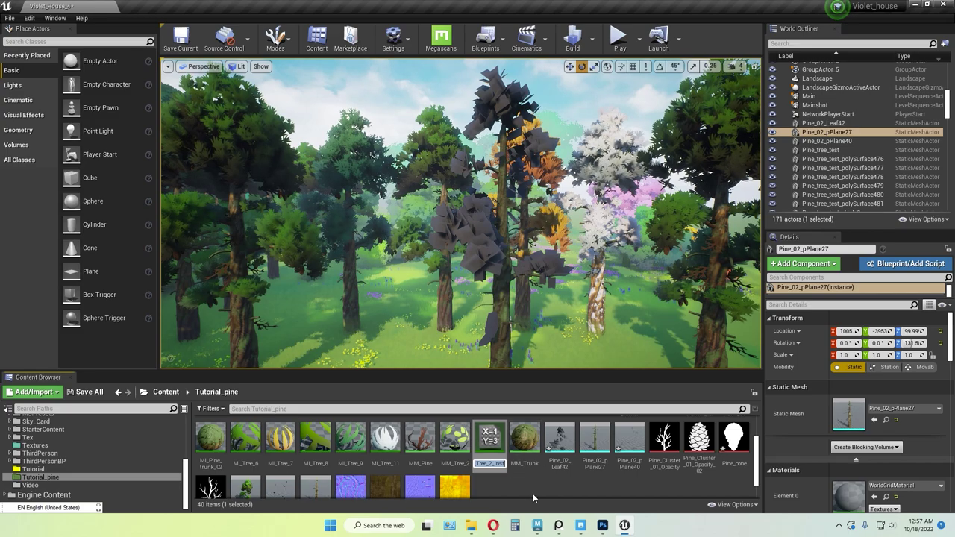
{"action": "key", "text": "Delete"}
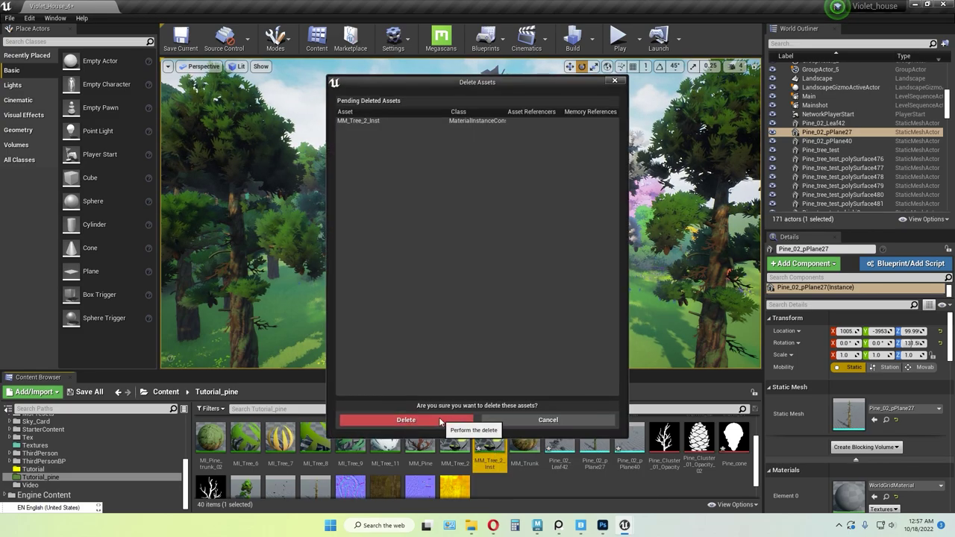
{"action": "left_click", "coordinate": [440, 420]}
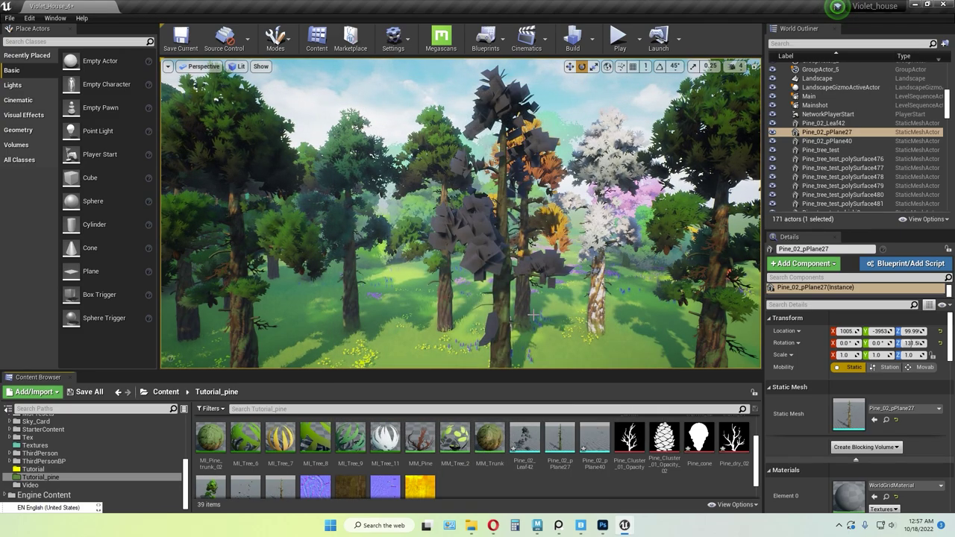
- Check the foliage material on the neighbouring green pine and duplicate MI_Tree_6 in the Tutorial_pine folder
{"action": "mouse_move", "coordinate": [471, 525]}
{"action": "left_click", "coordinate": [434, 152]}
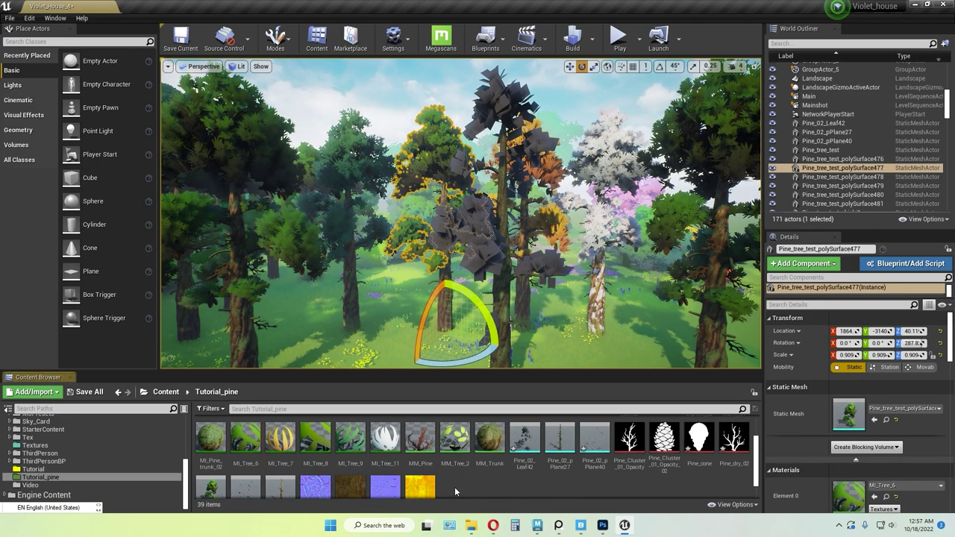
{"action": "left_click", "coordinate": [251, 436]}
{"action": "key", "text": "ctrl+c"}
{"action": "key", "text": "ctrl+v"}
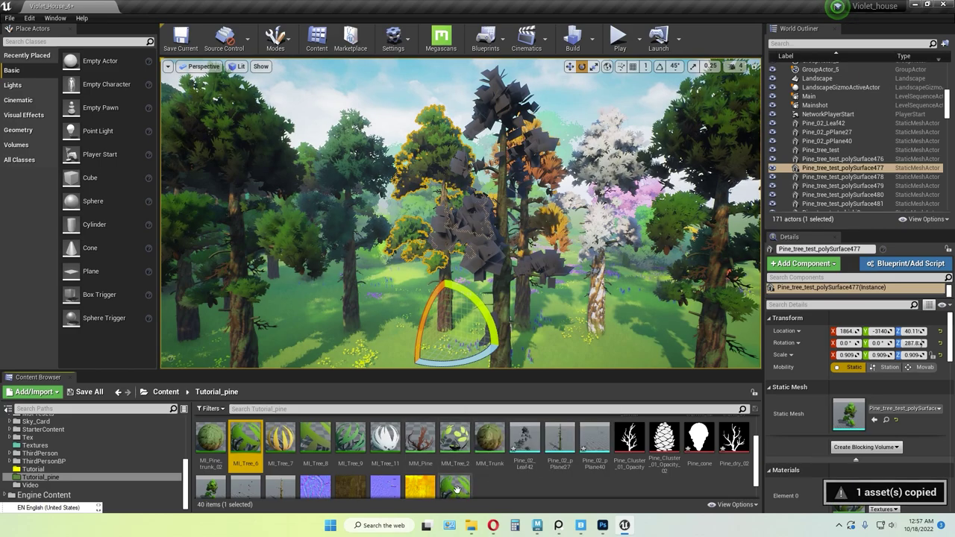
- Assign the MI_Tree_10 material instance to Element 0 of the Pine_02_Leaf42 mesh and close the mesh editor
{"action": "double_click", "coordinate": [524, 439]}
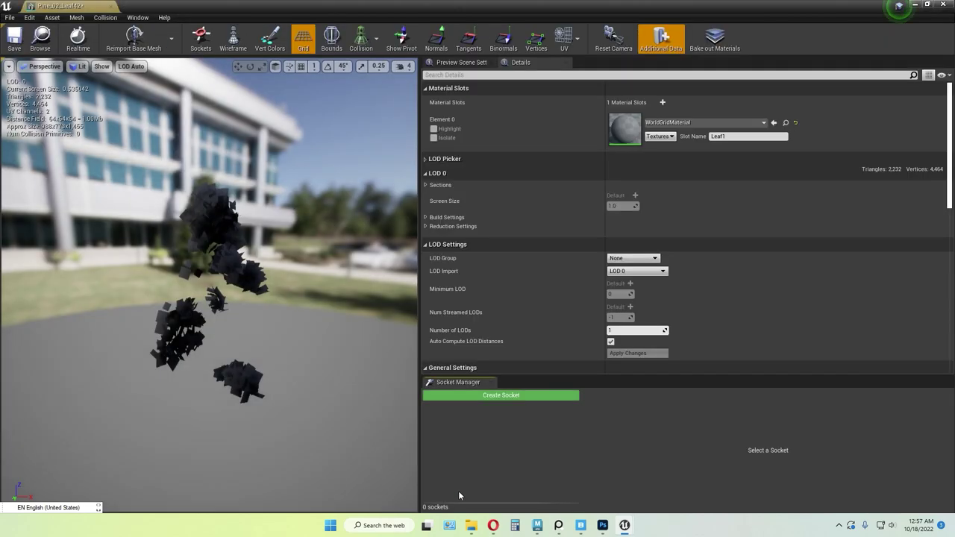
{"action": "double_click", "coordinate": [640, 7]}
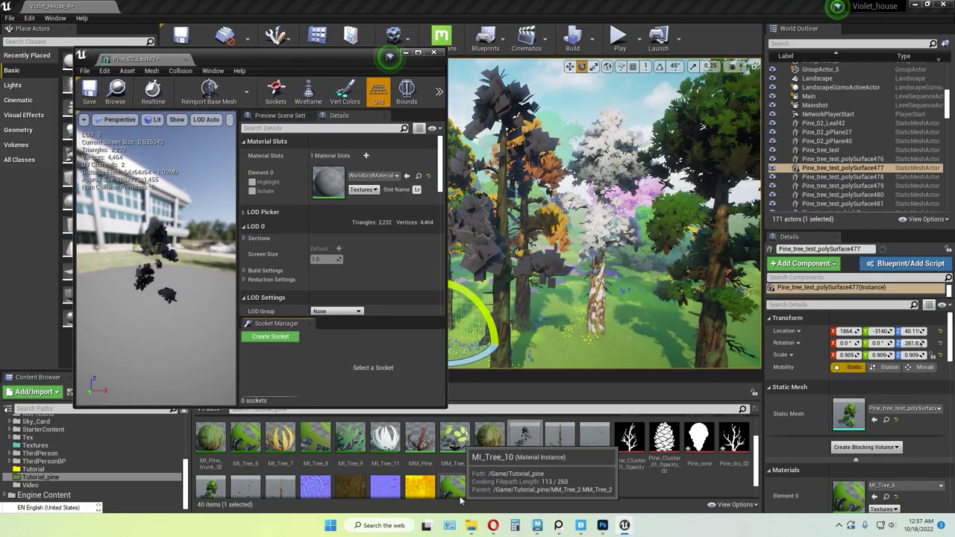
{"action": "left_click_drag", "start_coordinate": [455, 486], "coordinate": [333, 190]}
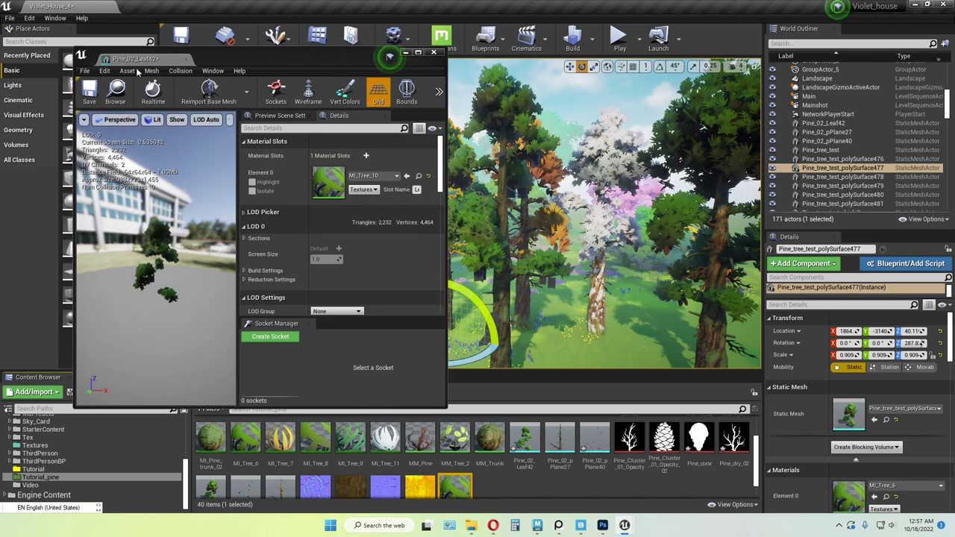
{"action": "left_click", "coordinate": [434, 52]}
- Open the MI_Tree_10 material instance and arrange its window so the forest scene and the leaf mask textures stay accessible
{"action": "double_click", "coordinate": [455, 486]}
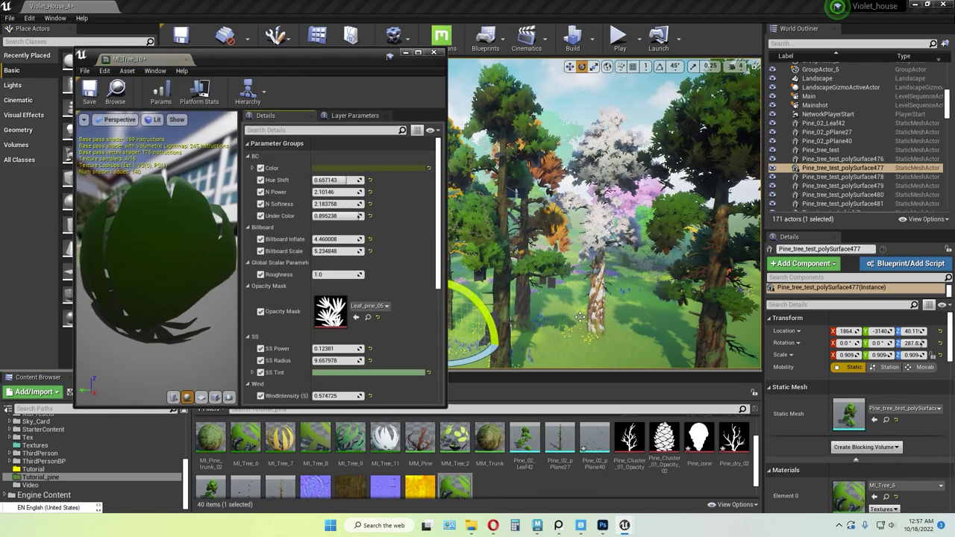
{"action": "left_click", "coordinate": [568, 328]}
{"action": "mouse_move", "coordinate": [597, 262]}
{"action": "right_mouse_down"}
{"action": "mouse_move", "coordinate": [576, 264]}
{"action": "mouse_move", "coordinate": [589, 265]}
{"action": "right_mouse_up"}
{"action": "left_click_drag", "start_coordinate": [341, 60], "coordinate": [301, 45]}
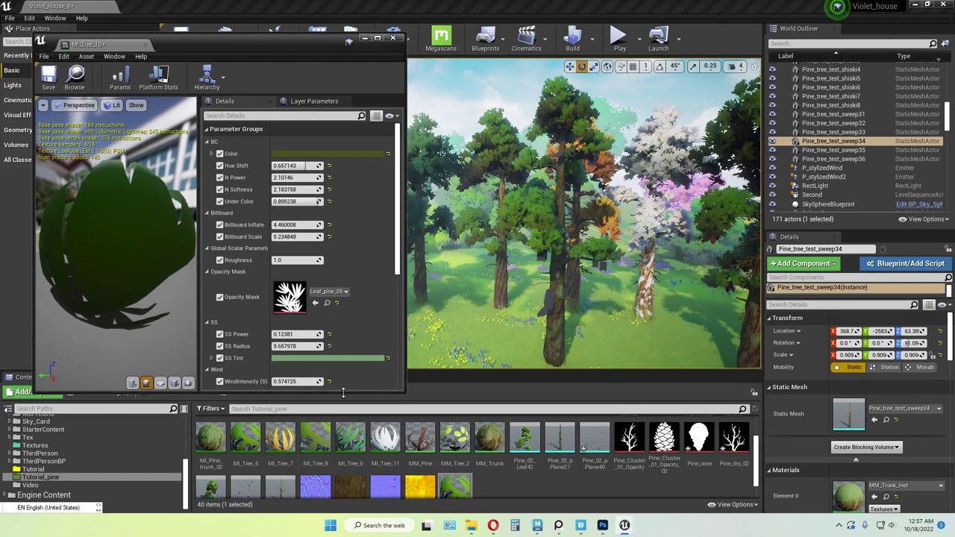
{"action": "left_click_drag", "start_coordinate": [343, 391], "coordinate": [343, 468]}
{"action": "left_click_drag", "start_coordinate": [320, 45], "coordinate": [292, 20]}
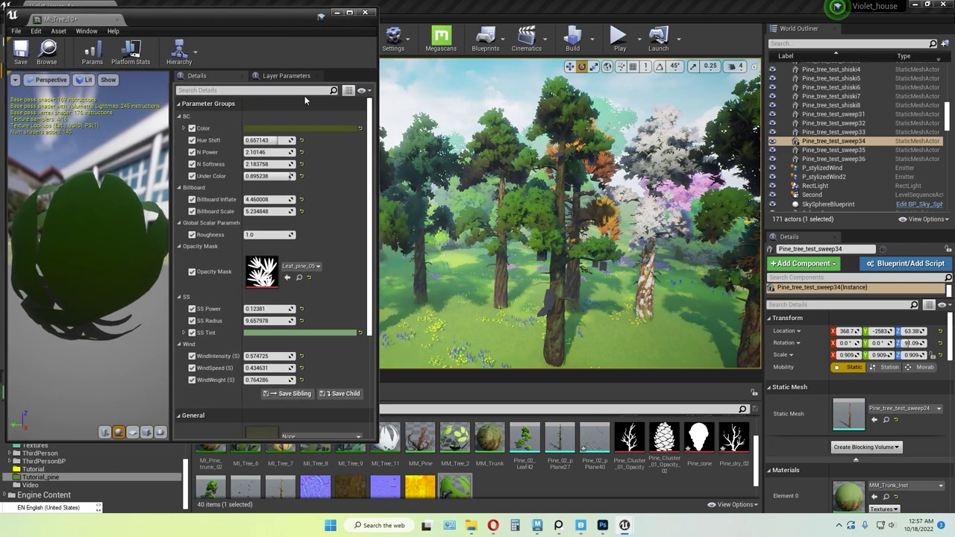
{"action": "scroll", "coordinate": [395, 451], "scroll_direction": "up", "scroll_amount": 2}
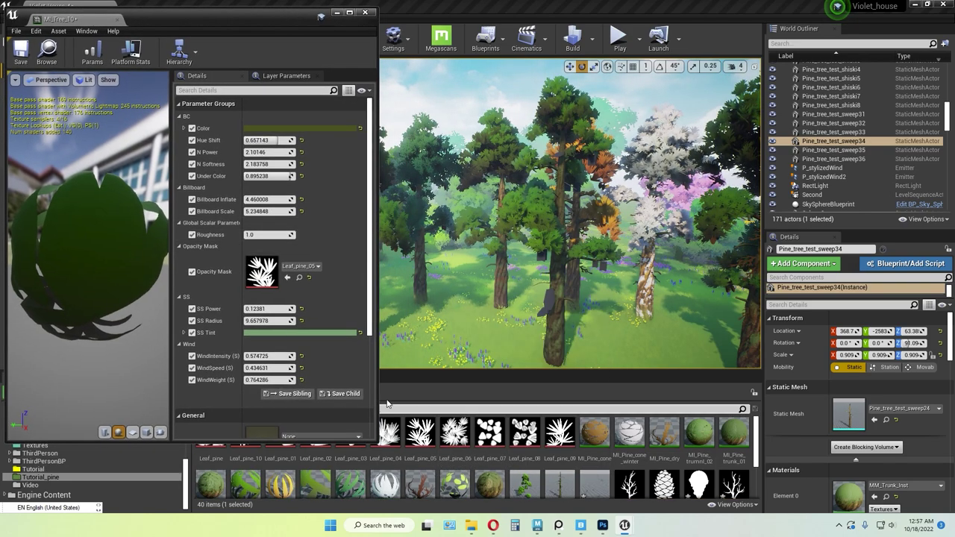
{"action": "left_click_drag", "start_coordinate": [326, 443], "coordinate": [326, 410]}
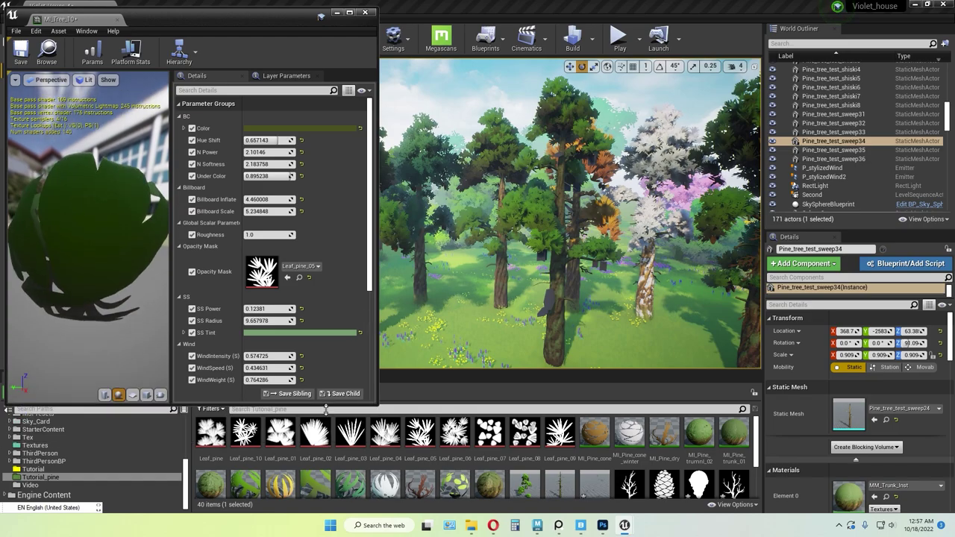
- Try Leaf_pine_10 and Leaf_pine_08 as the opacity mask of MI_Tree_10, settle on Leaf_pine_09, and save and close the instance
{"action": "left_click_drag", "start_coordinate": [245, 431], "coordinate": [262, 273]}
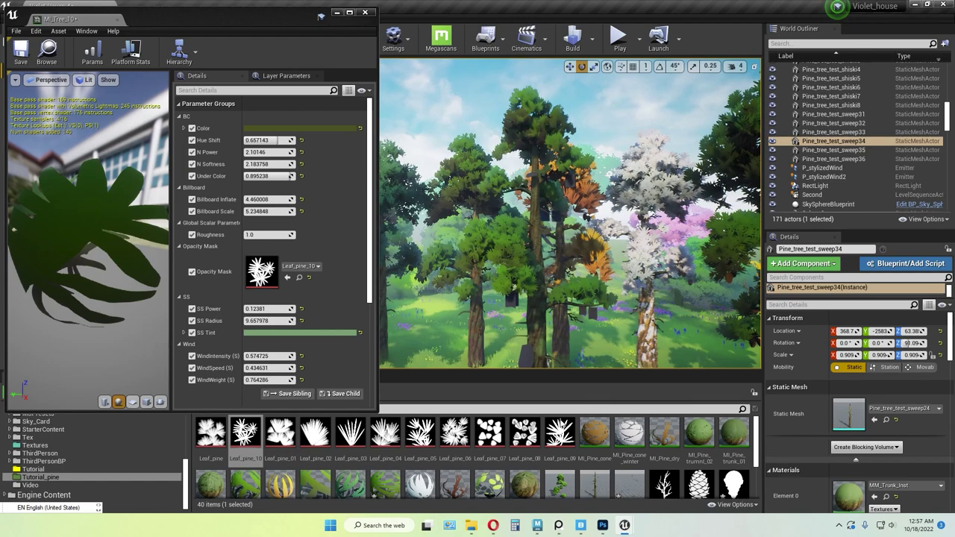
{"action": "left_click_drag", "start_coordinate": [525, 432], "coordinate": [261, 271]}
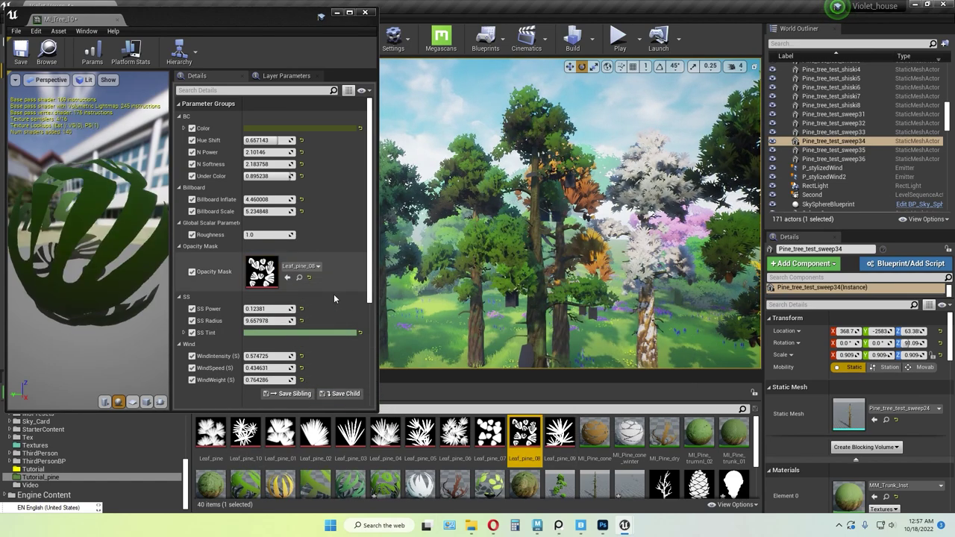
{"action": "left_click_drag", "start_coordinate": [559, 433], "coordinate": [266, 284]}
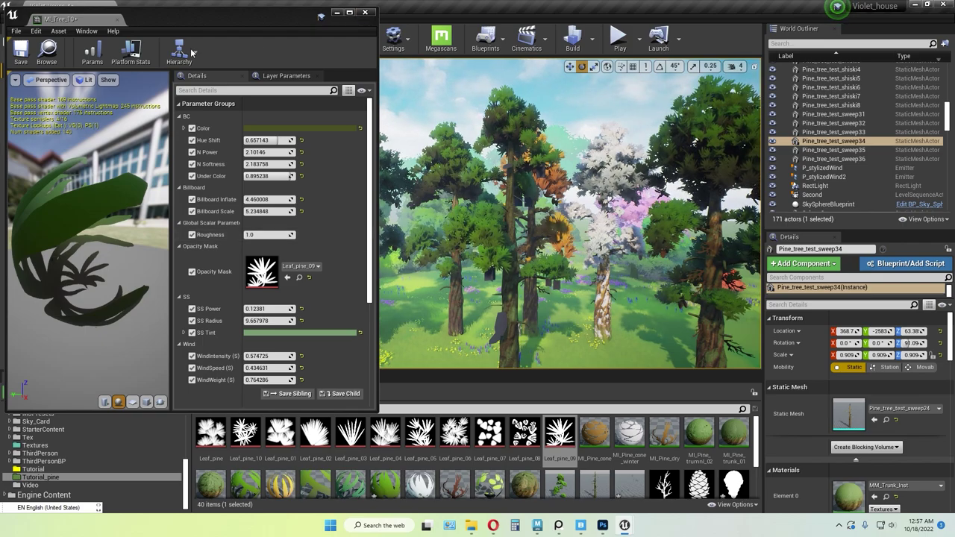
{"action": "left_click", "coordinate": [21, 50]}
{"action": "left_click", "coordinate": [365, 12]}
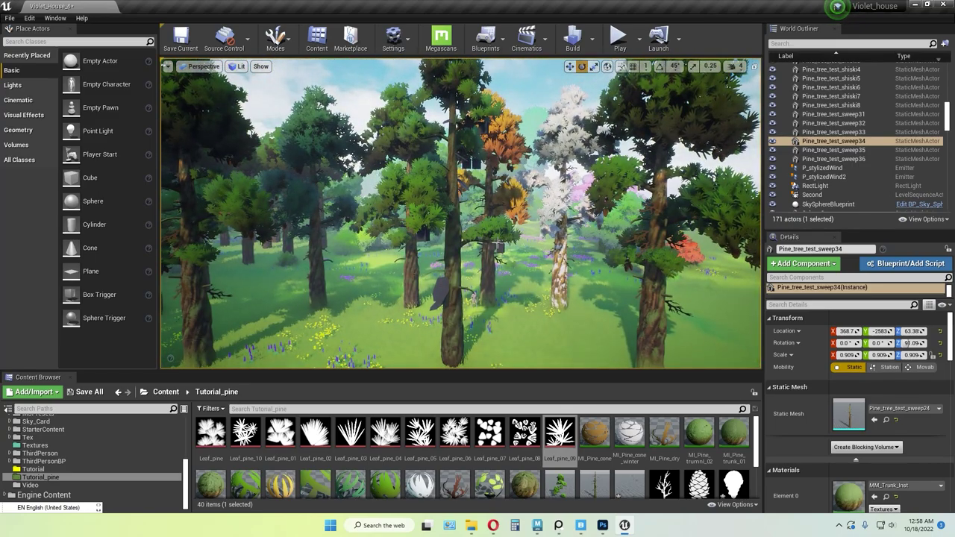
{"action": "scroll", "coordinate": [590, 436], "scroll_direction": "down", "scroll_amount": 1}
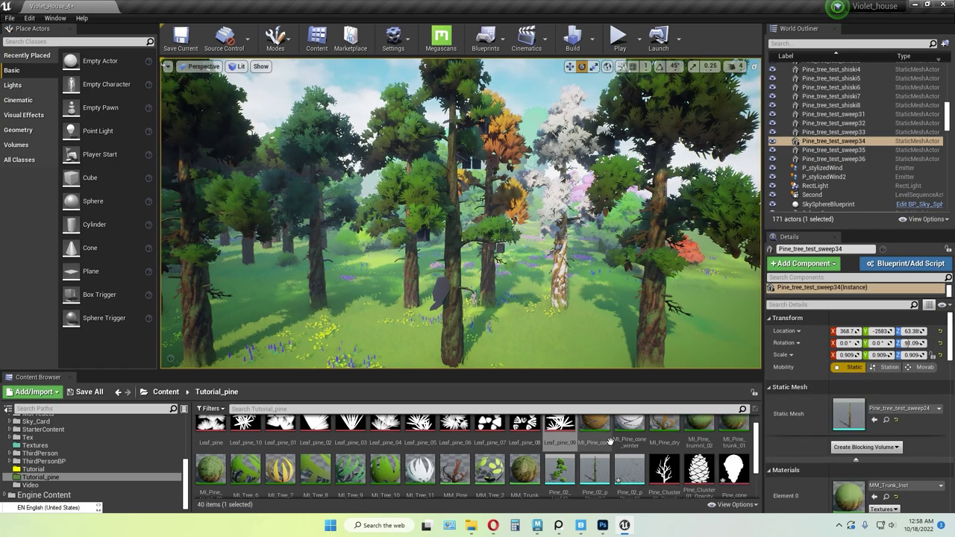
{"action": "double_click", "coordinate": [601, 438]}
{"action": "left_click", "coordinate": [365, 13]}
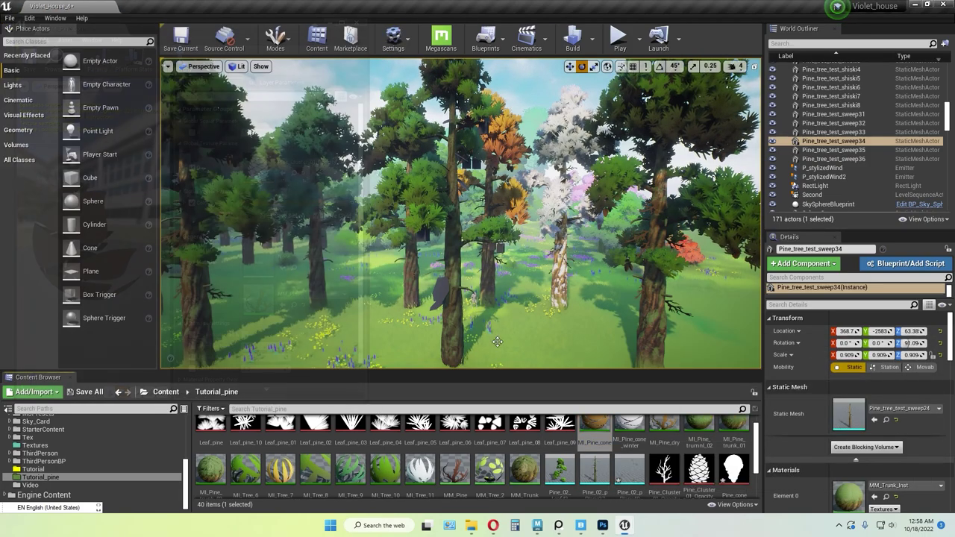
- Open the MM_Pine master material and examine how its colour, opacity texture and roughness nodes feed the output
{"action": "scroll", "coordinate": [527, 444], "scroll_direction": "down", "scroll_amount": 1}
{"action": "double_click", "coordinate": [456, 455]}
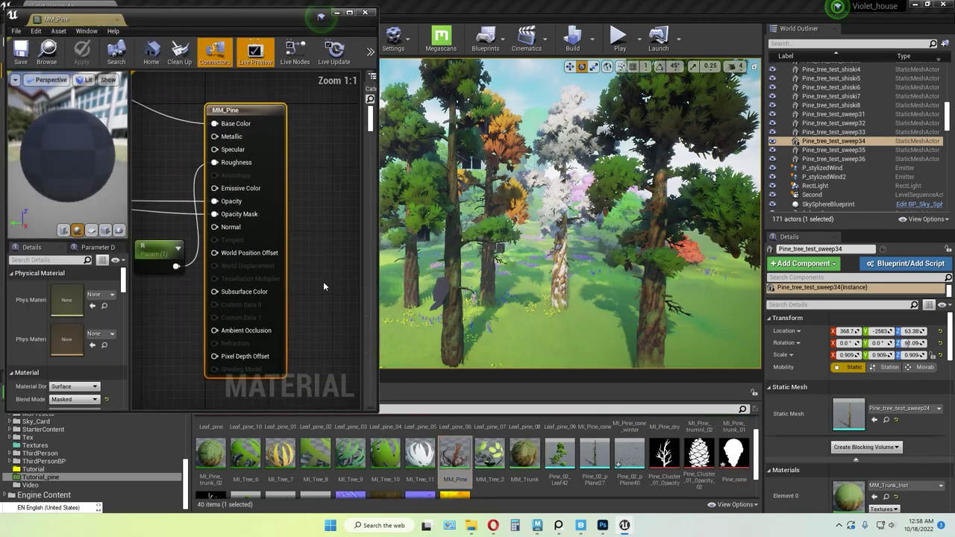
{"action": "scroll", "coordinate": [323, 281], "scroll_direction": "down", "scroll_amount": 2}
{"action": "right_click_drag", "start_coordinate": [323, 281], "coordinate": [371, 276]}
{"action": "right_click_drag", "start_coordinate": [264, 332], "coordinate": [261, 321]}
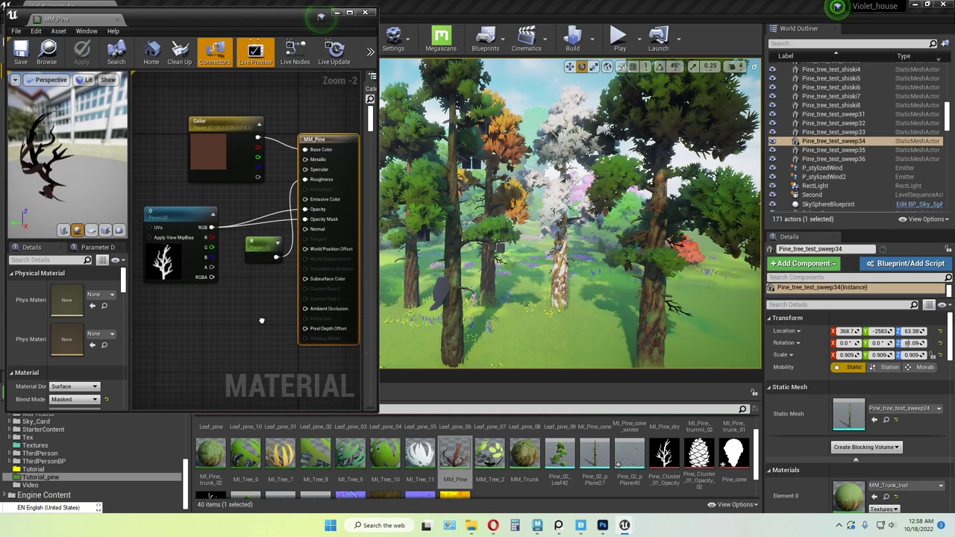
{"action": "left_click_drag", "start_coordinate": [378, 298], "coordinate": [425, 297]}
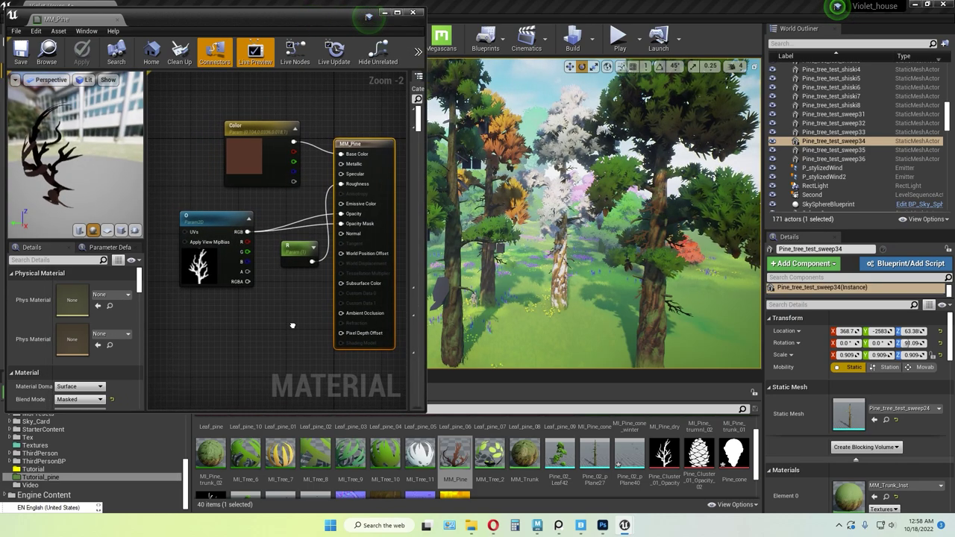
{"action": "scroll", "coordinate": [501, 478], "scroll_direction": "down", "scroll_amount": 1}
{"action": "left_click", "coordinate": [491, 478]}
{"action": "right_click", "coordinate": [492, 472]}
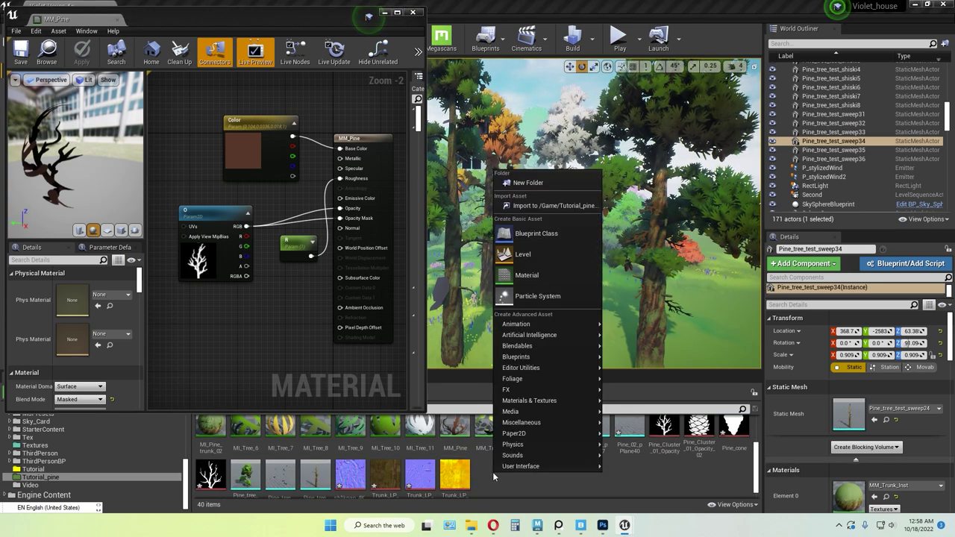
{"action": "left_click", "coordinate": [636, 484]}
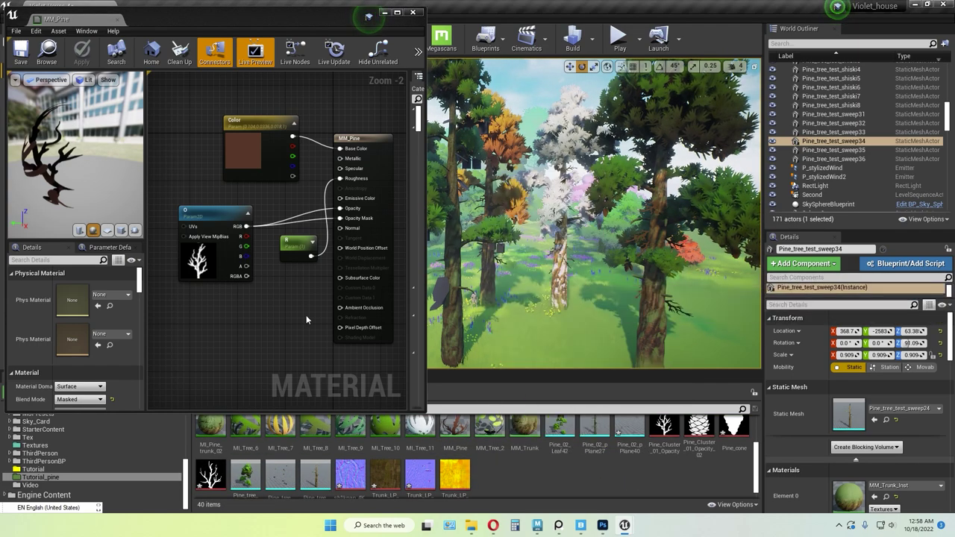
{"action": "right_click_drag", "start_coordinate": [279, 308], "coordinate": [280, 315]}
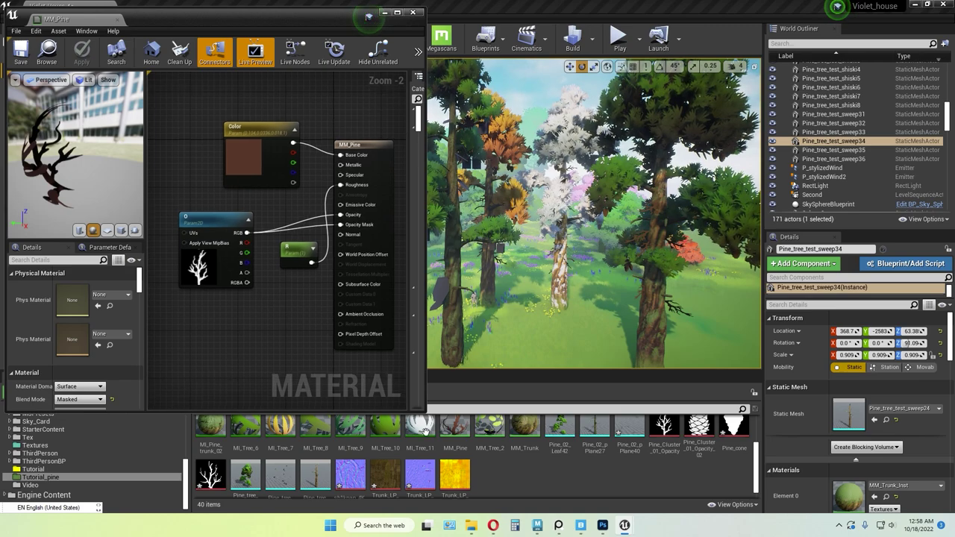
- Try adding the Pine_dry_02 texture to the MM_Pine graph as a parameter named fsdfds, delete it and check the material's shading settings
{"action": "left_click_drag", "start_coordinate": [210, 474], "coordinate": [217, 316]}
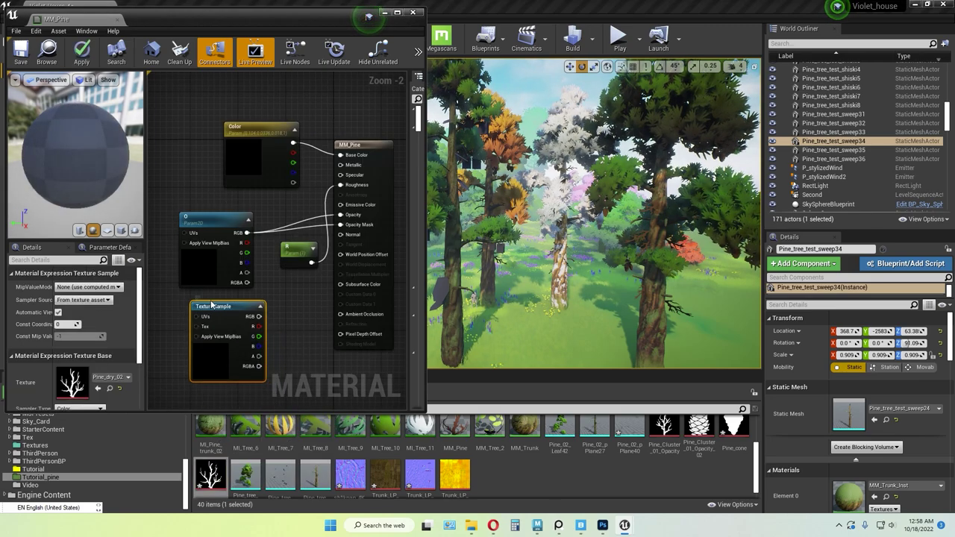
{"action": "right_click", "coordinate": [223, 306]}
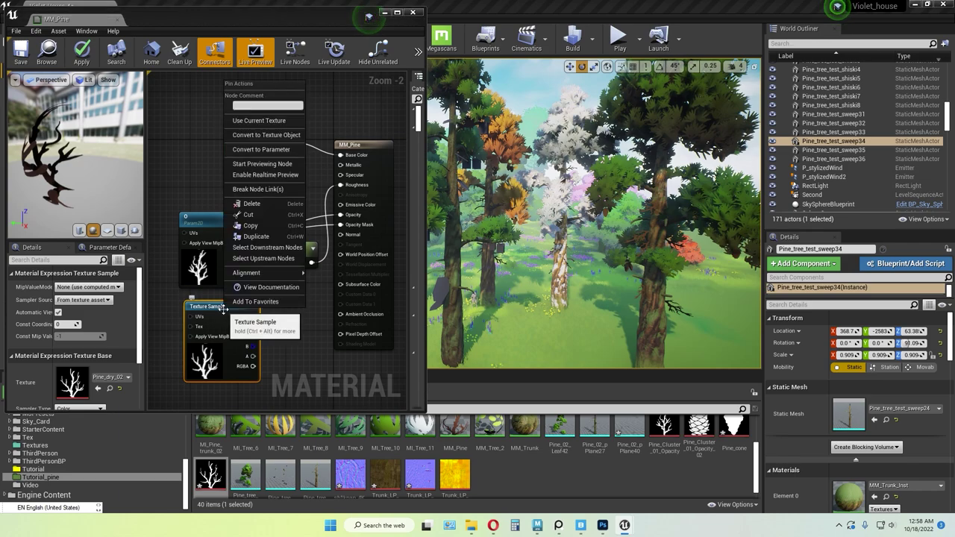
{"action": "left_click", "coordinate": [261, 149]}
{"action": "type", "text": "fsdfds"}
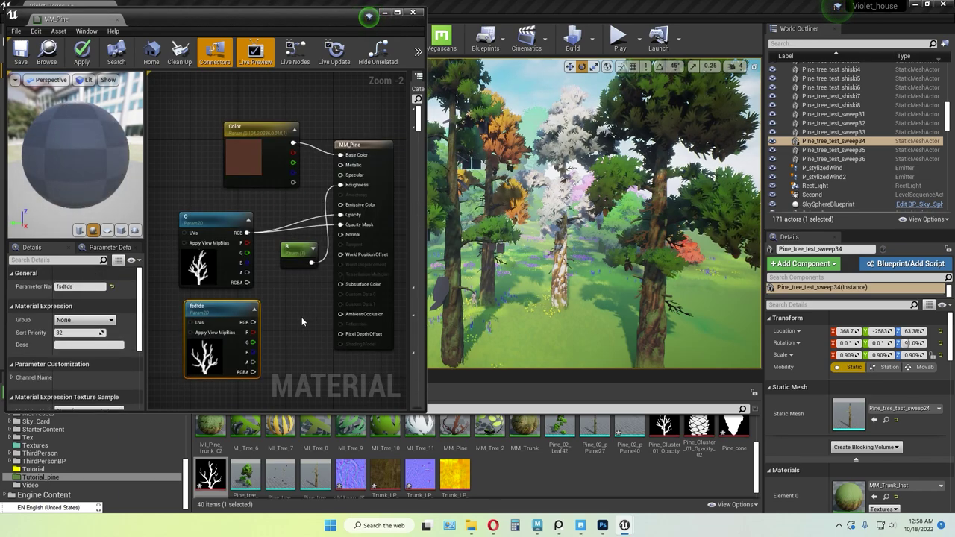
{"action": "key", "text": "Return"}
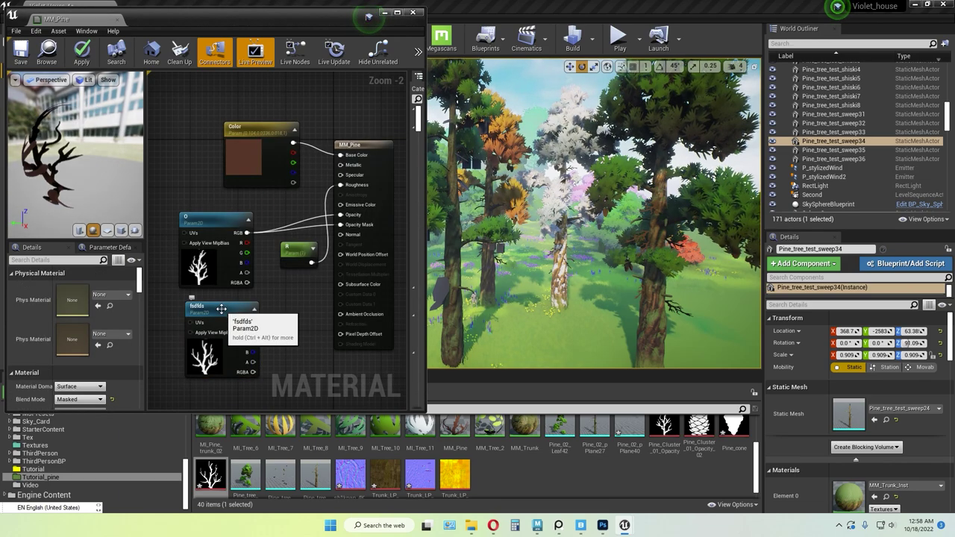
{"action": "left_click", "coordinate": [221, 308]}
{"action": "key", "text": "Delete"}
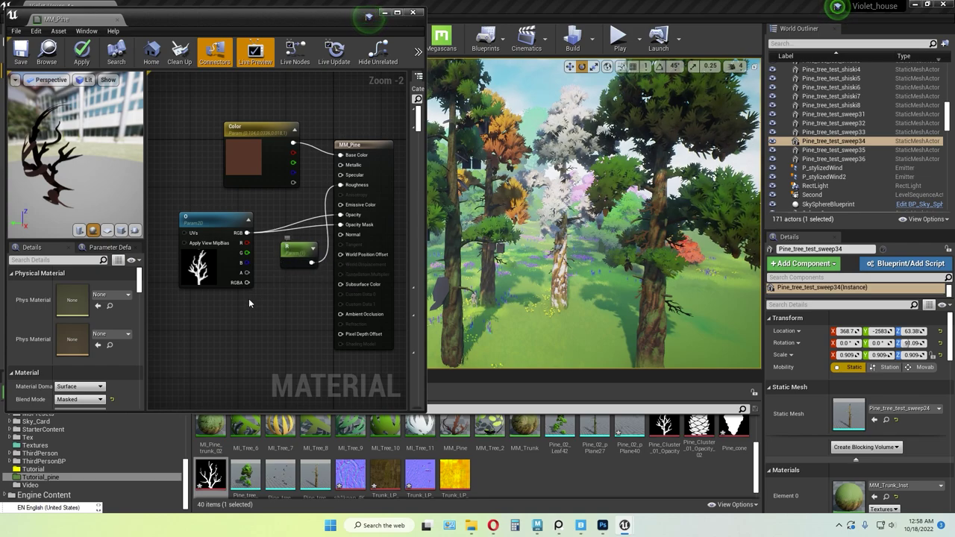
{"action": "scroll", "coordinate": [103, 358], "scroll_direction": "down", "scroll_amount": 2}
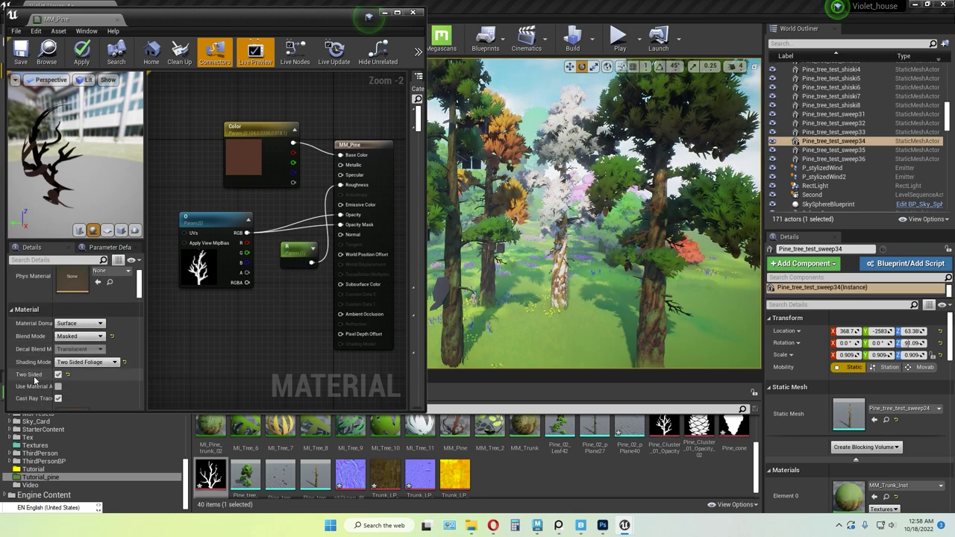
- Try a three-component colour parameter named dsadas with a dark yellow-brown default value in the MM_Pine graph and delete it
{"action": "key", "text": "3"}
{"action": "left_click", "coordinate": [197, 136]}
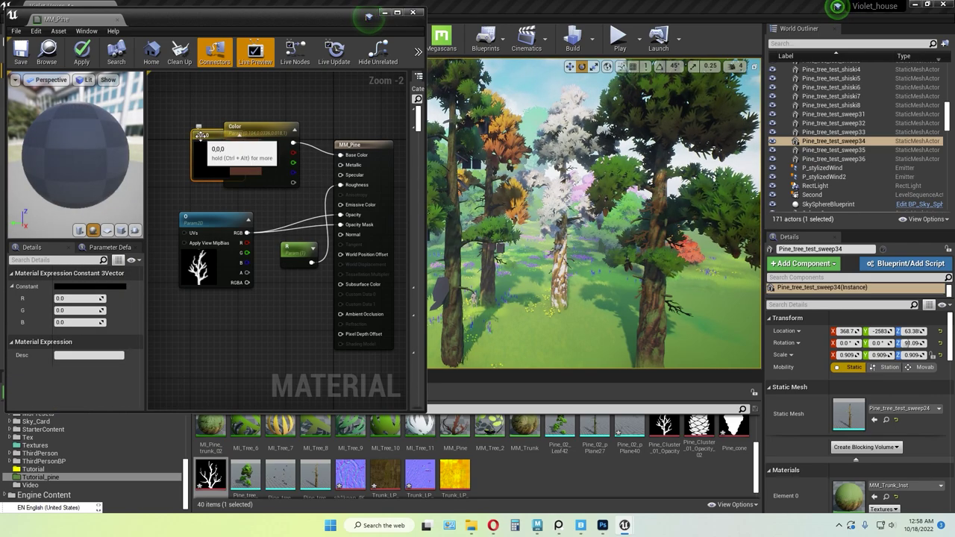
{"action": "right_click", "coordinate": [199, 135]}
{"action": "left_click", "coordinate": [223, 175]}
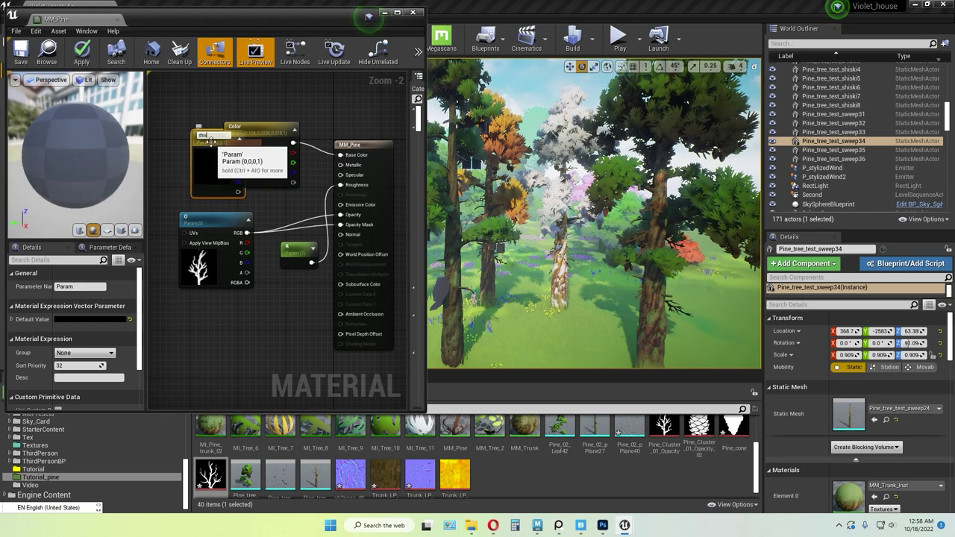
{"action": "left_click", "coordinate": [85, 320]}
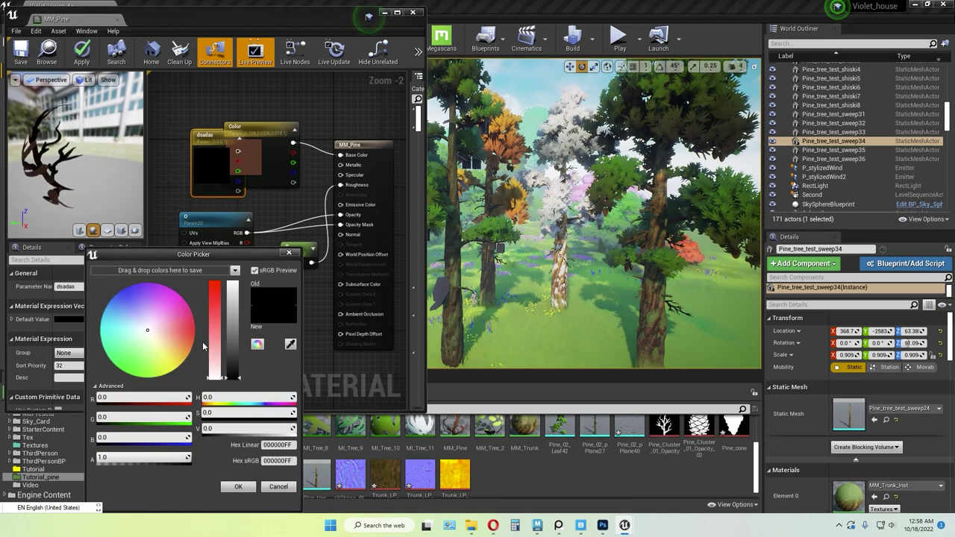
{"action": "left_click_drag", "start_coordinate": [215, 348], "coordinate": [218, 295]}
{"action": "mouse_move", "coordinate": [227, 367]}
{"action": "left_mouse_down"}
{"action": "mouse_move", "coordinate": [232, 351]}
{"action": "mouse_move", "coordinate": [233, 359]}
{"action": "left_mouse_up"}
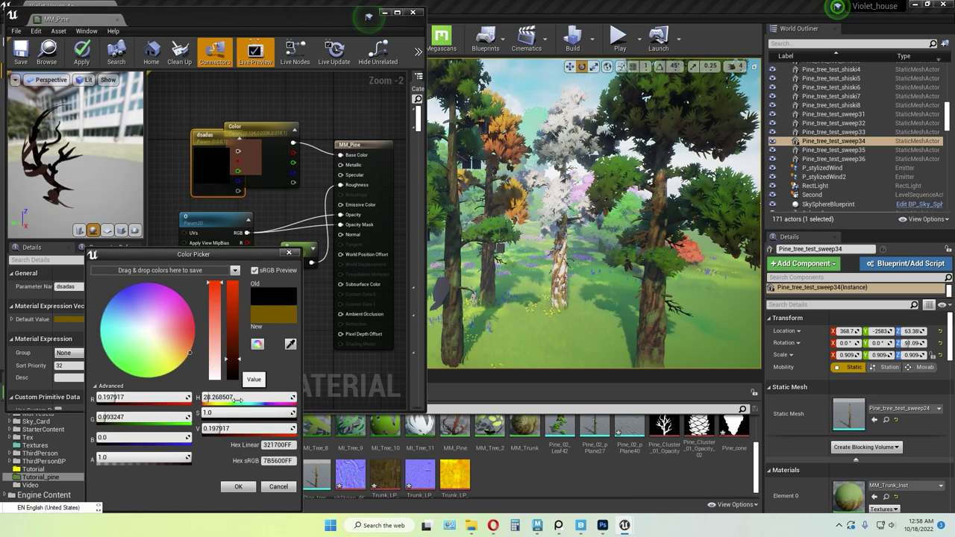
{"action": "left_click", "coordinate": [238, 487]}
{"action": "left_click_drag", "start_coordinate": [245, 159], "coordinate": [208, 152]}
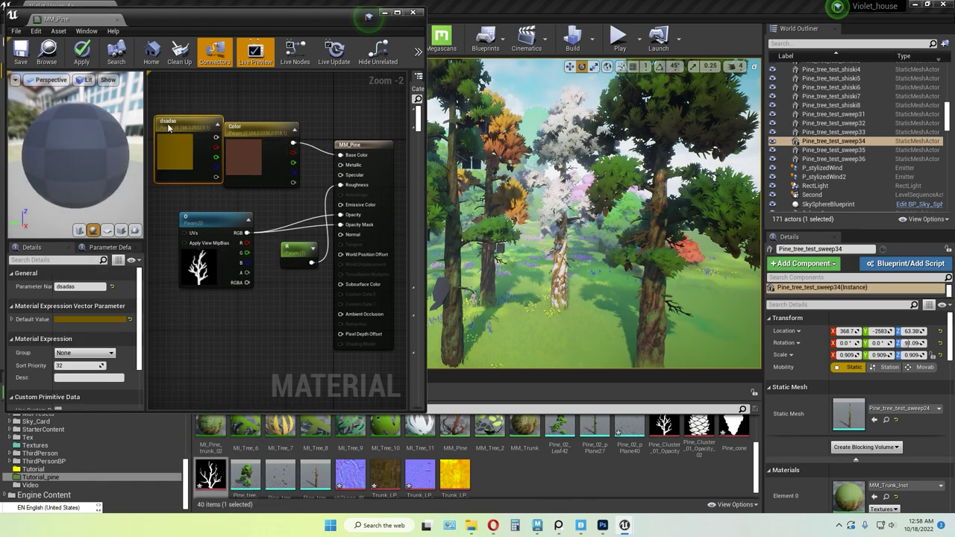
{"action": "key", "text": "Delete"}
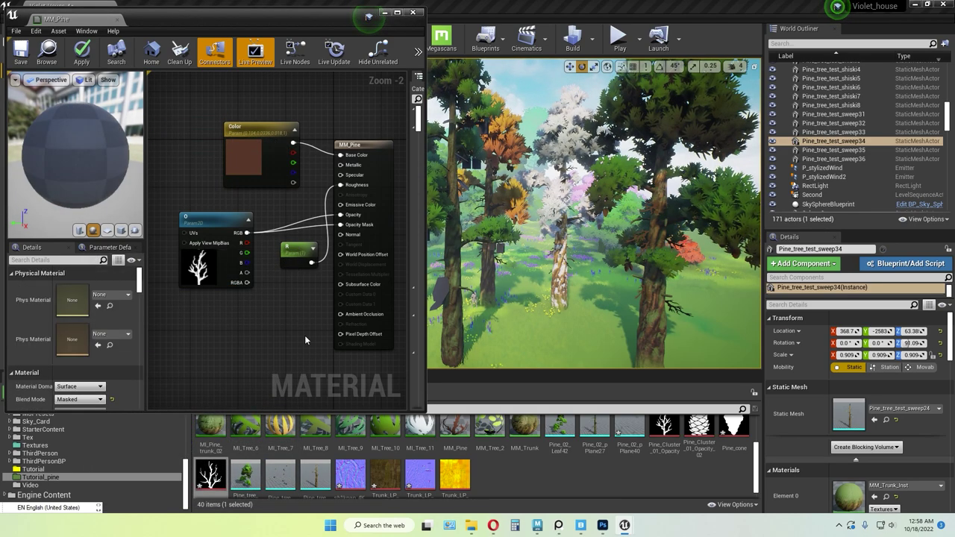
- Try adding a scalar parameter below the R node in the MM_Pine graph and delete it
{"action": "left_click", "coordinate": [295, 315]}
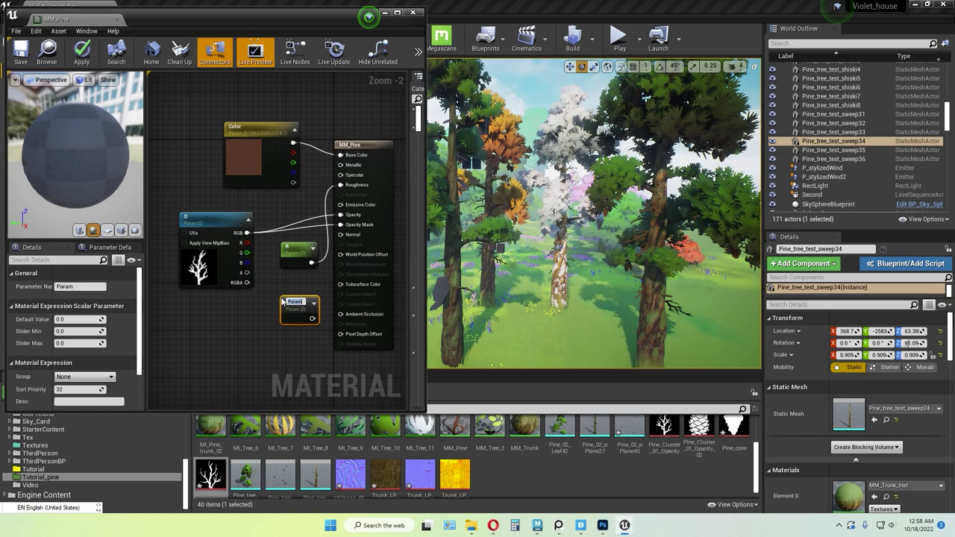
{"action": "left_click", "coordinate": [302, 341]}
{"action": "left_click_drag", "start_coordinate": [296, 315], "coordinate": [296, 297]}
{"action": "key", "text": "Delete"}
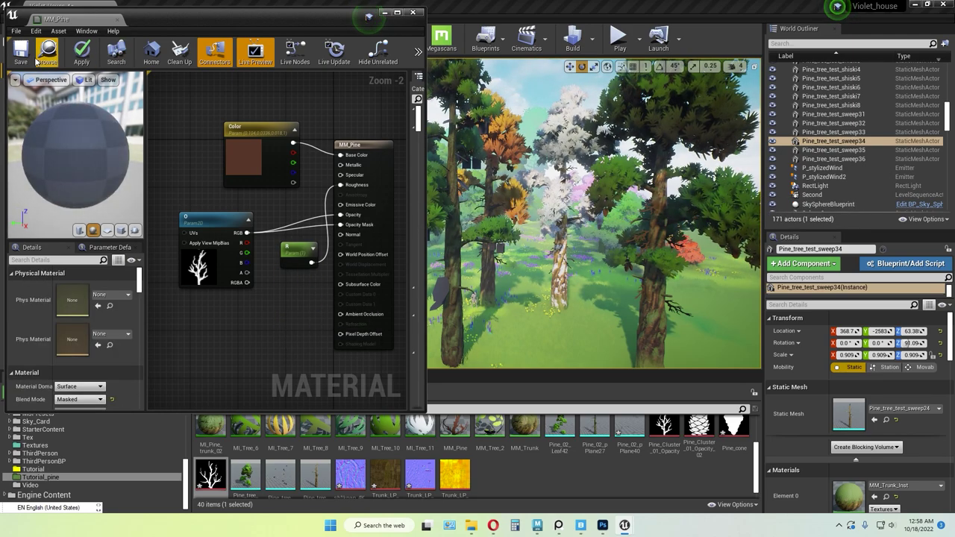
- Save and close the MM_Pine master material and create a material instance from it in the Tutorial_pine folder
{"action": "left_click", "coordinate": [20, 60]}
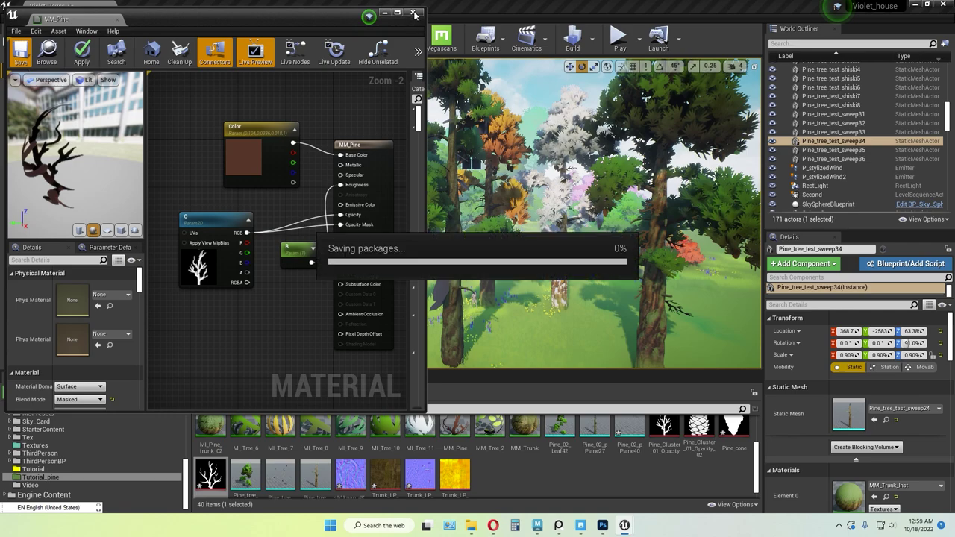
{"action": "left_click", "coordinate": [414, 13]}
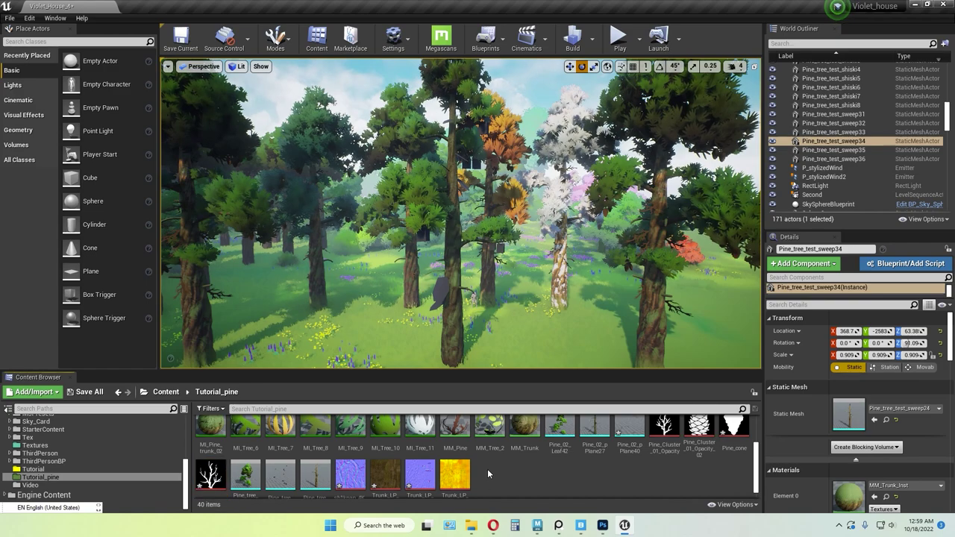
{"action": "right_click", "coordinate": [452, 431]}
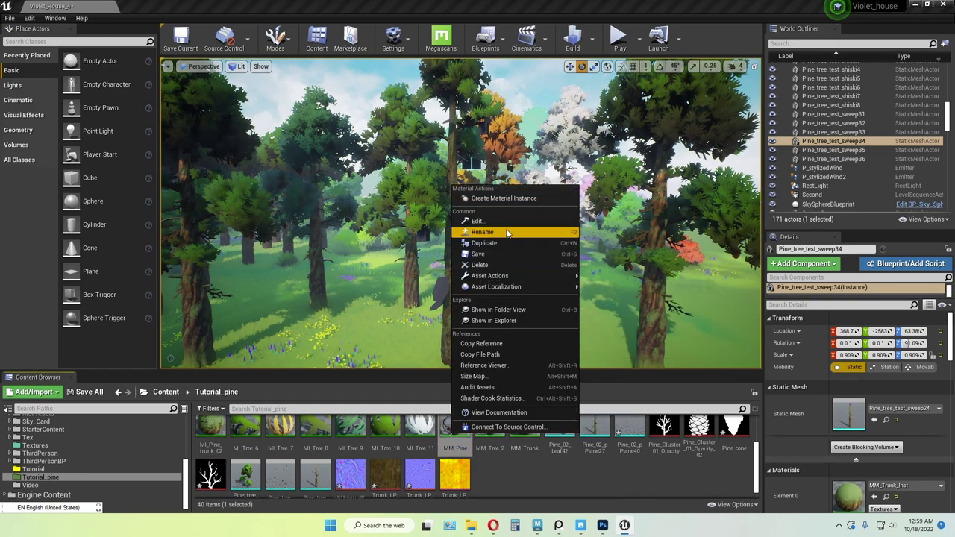
{"action": "left_click", "coordinate": [515, 198]}
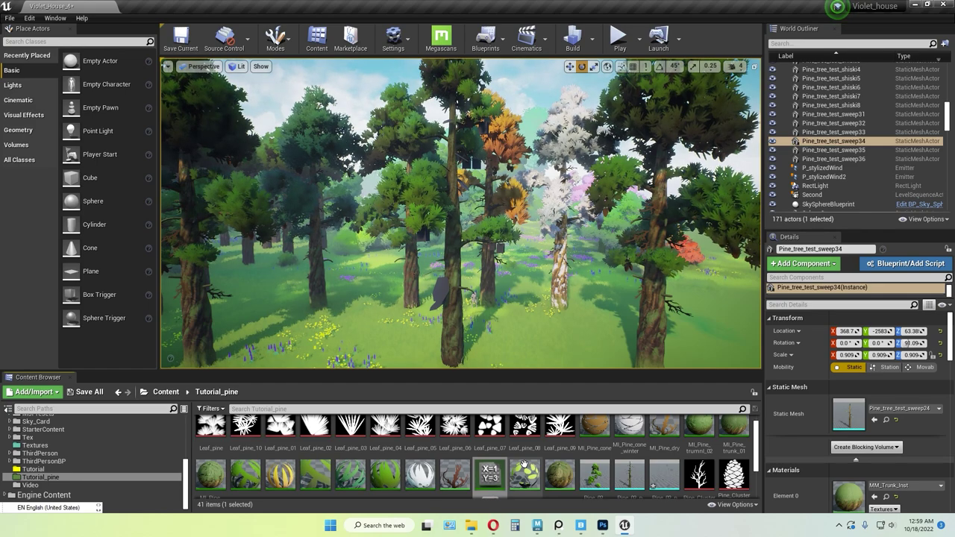
- Override the opacity texture of the MI_pine_dry_02 material instance with Pine_dry_02, then save and close it
{"action": "scroll", "coordinate": [605, 444], "scroll_direction": "down", "scroll_amount": 2}
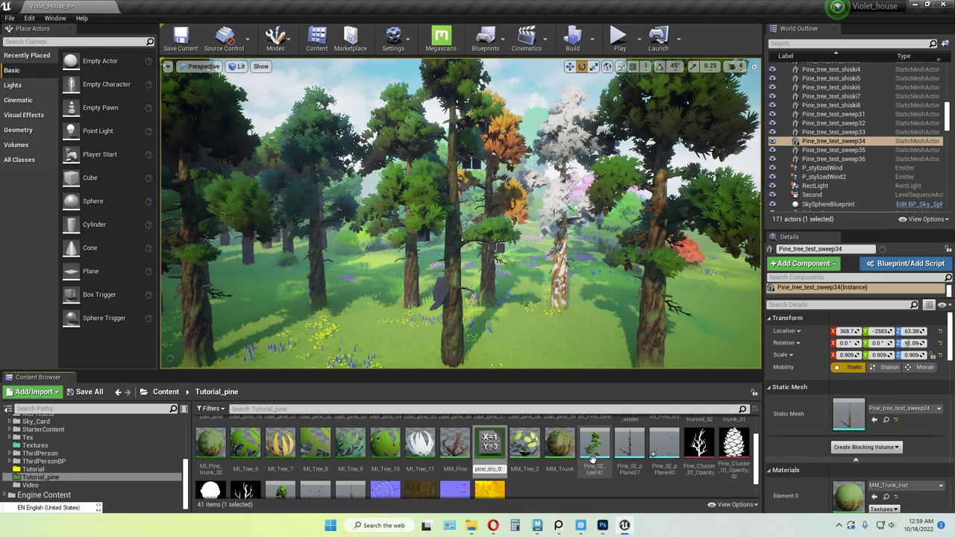
{"action": "scroll", "coordinate": [592, 457], "scroll_direction": "up", "scroll_amount": 2}
{"action": "double_click", "coordinate": [699, 442]}
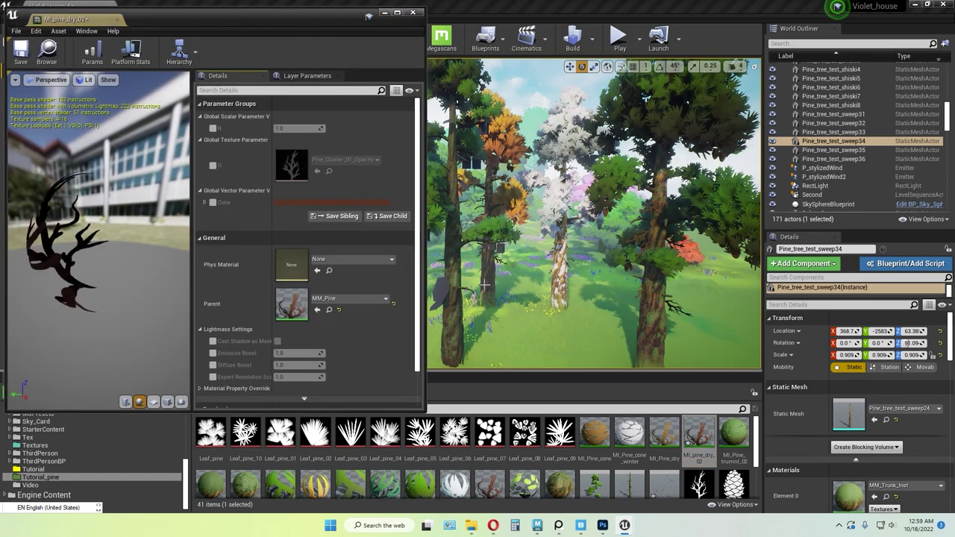
{"action": "scroll", "coordinate": [335, 462], "scroll_direction": "down", "scroll_amount": 2}
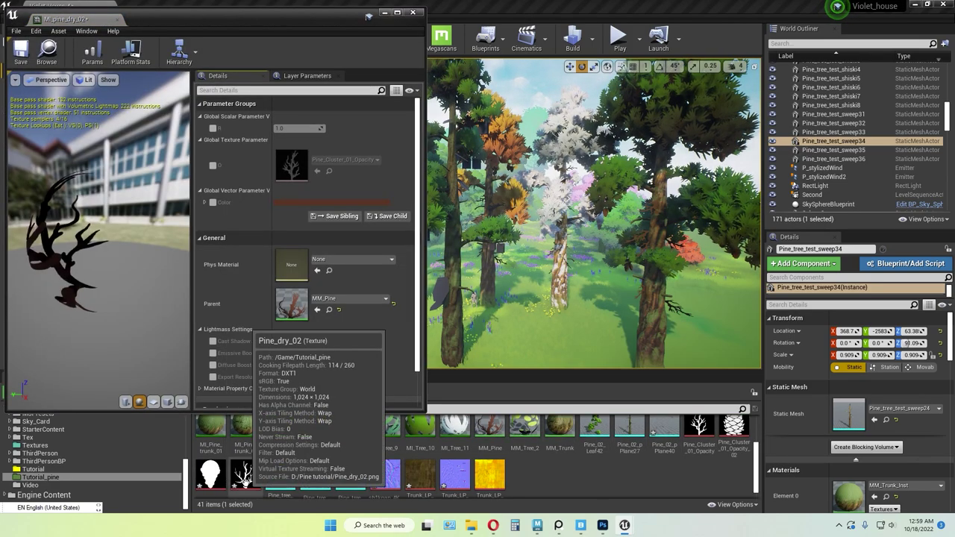
{"action": "left_click", "coordinate": [214, 166]}
{"action": "left_click_drag", "start_coordinate": [245, 474], "coordinate": [291, 165]}
{"action": "left_click", "coordinate": [20, 51]}
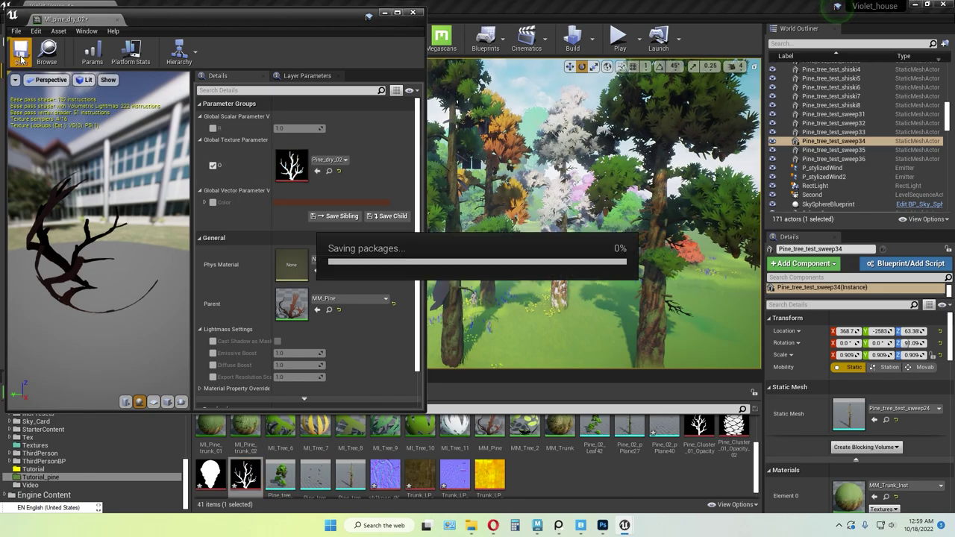
{"action": "left_click", "coordinate": [413, 12]}
- Assign MI_pine_dry_02 to the Dry material slot of the Pine_02_pPlane27 static mesh, then save and close the mesh
{"action": "double_click", "coordinate": [628, 428]}
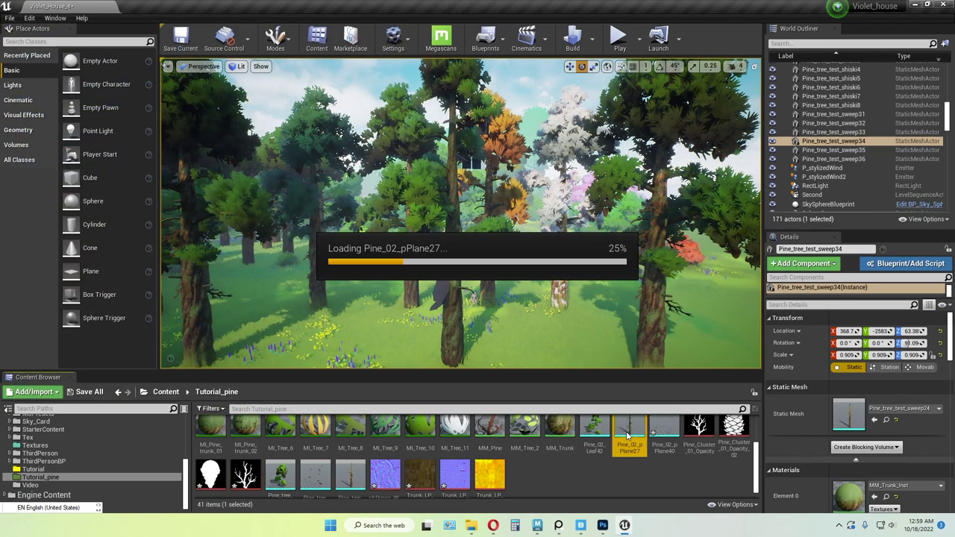
{"action": "scroll", "coordinate": [663, 470], "scroll_direction": "up", "scroll_amount": 1}
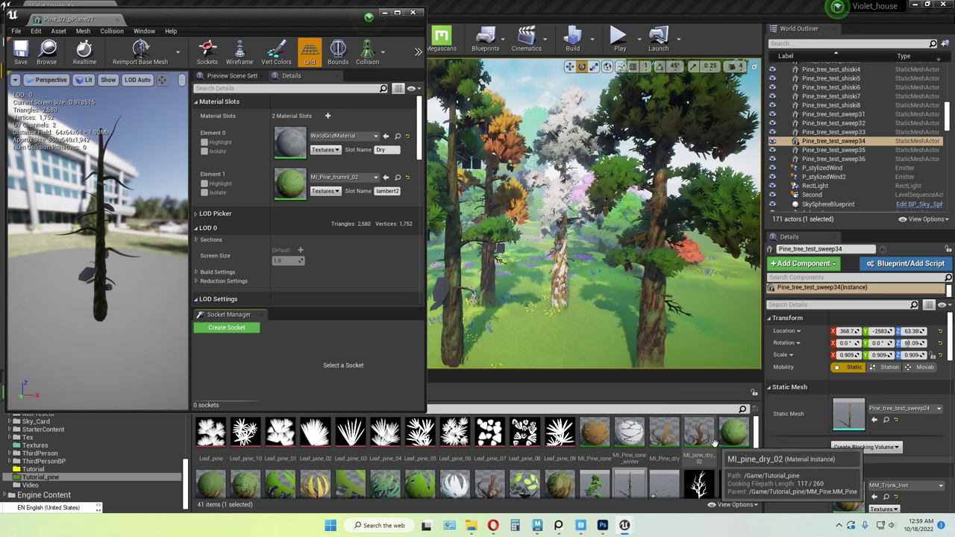
{"action": "left_click", "coordinate": [698, 434]}
{"action": "left_click_drag", "start_coordinate": [674, 443], "coordinate": [298, 142]}
{"action": "left_click", "coordinate": [24, 53]}
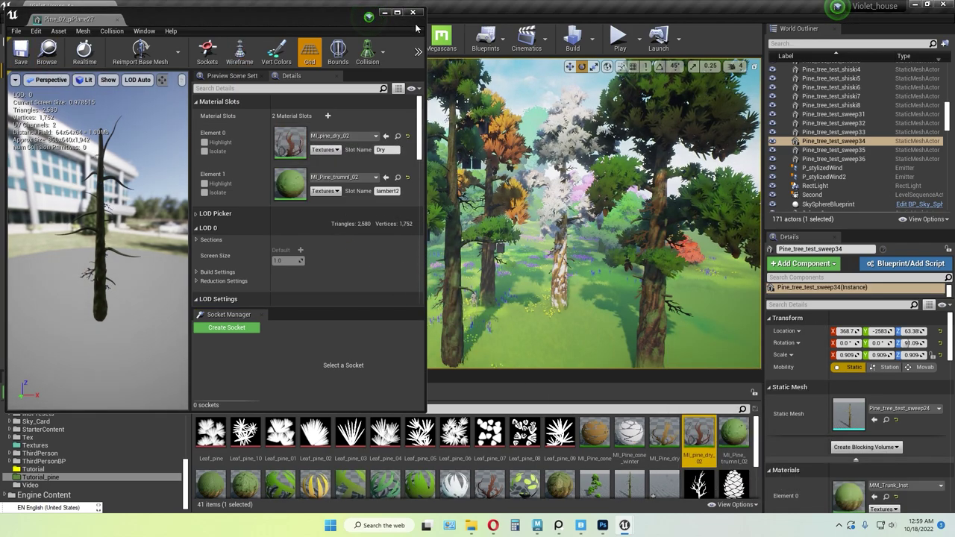
{"action": "left_click", "coordinate": [413, 13]}
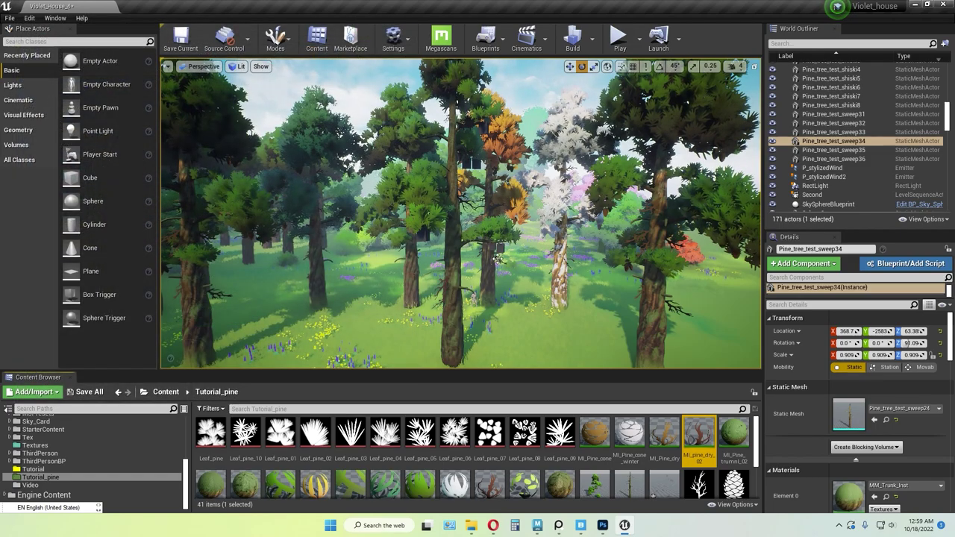
- Override the Color parameter of MI_pine_dry_02 with brown, hex sRGB 6C4D35FF, then save and close the instance
{"action": "double_click", "coordinate": [698, 435]}
{"action": "scroll", "coordinate": [499, 325], "scroll_direction": "up", "scroll_amount": 5}
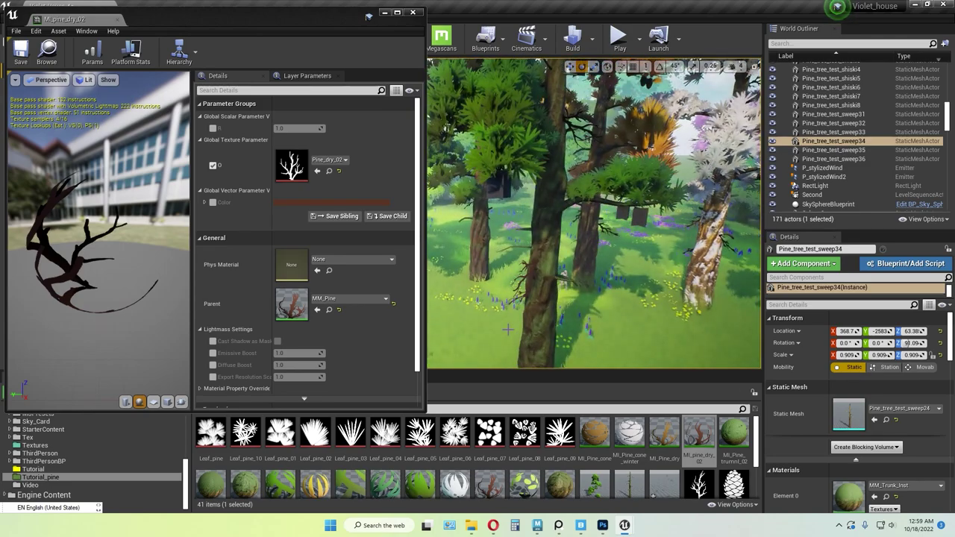
{"action": "scroll", "coordinate": [507, 329], "scroll_direction": "up", "scroll_amount": 5}
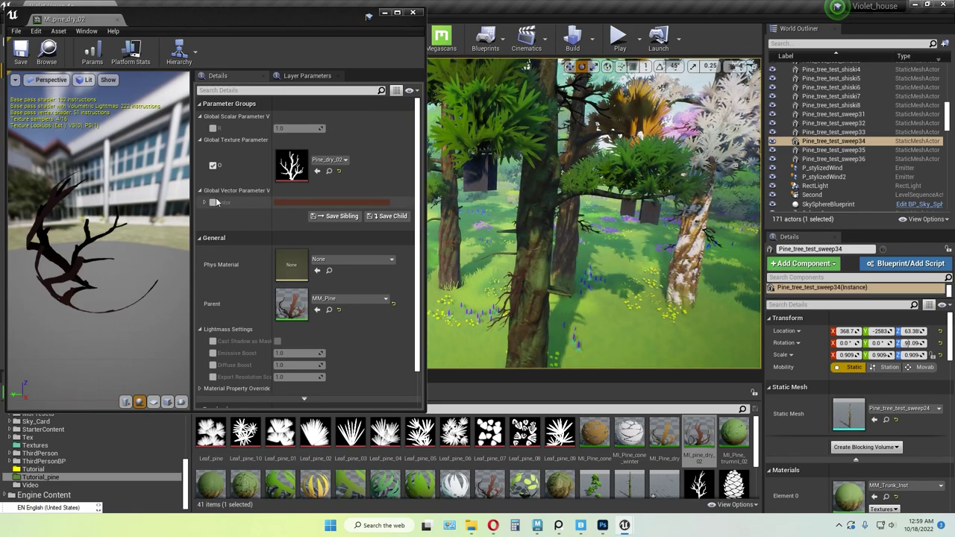
{"action": "left_click", "coordinate": [213, 202]}
{"action": "left_click", "coordinate": [293, 203]}
{"action": "left_click_drag", "start_coordinate": [375, 216], "coordinate": [259, 187]}
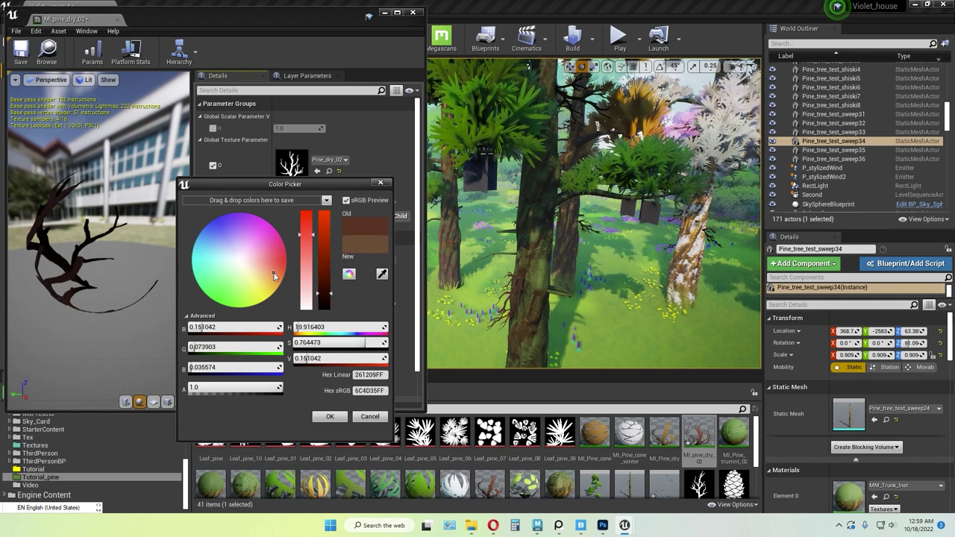
{"action": "left_click", "coordinate": [330, 416]}
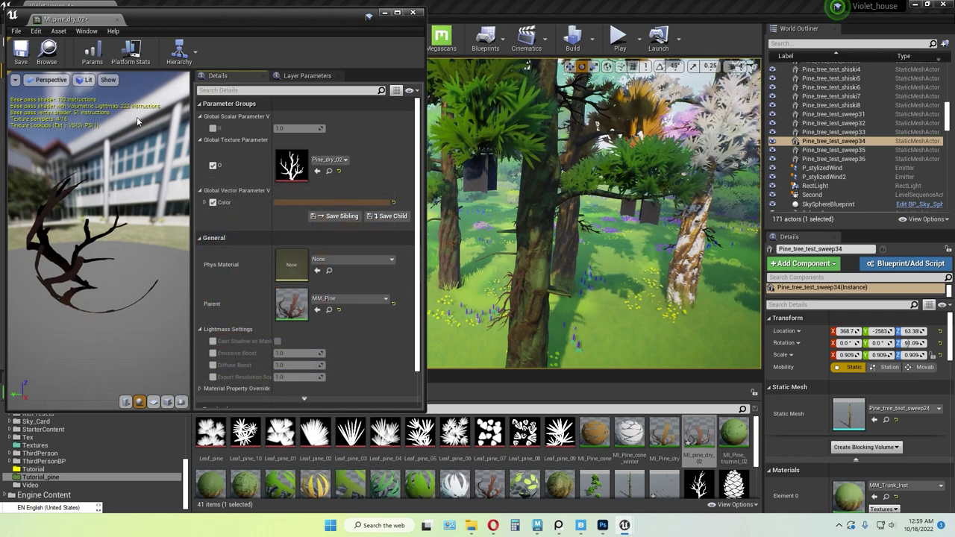
{"action": "left_click", "coordinate": [22, 52]}
{"action": "left_click", "coordinate": [412, 12]}
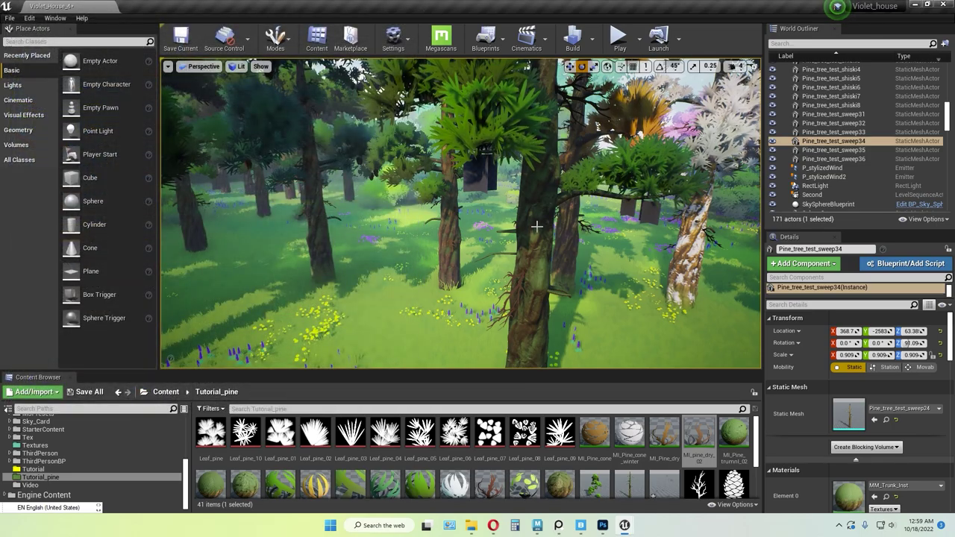
- Duplicate MI_pine_dry_02 as MI_pine_dry_3, set the copy's opacity texture to Pine_cone, and save it
{"action": "right_click_drag", "start_coordinate": [512, 249], "coordinate": [512, 250]}
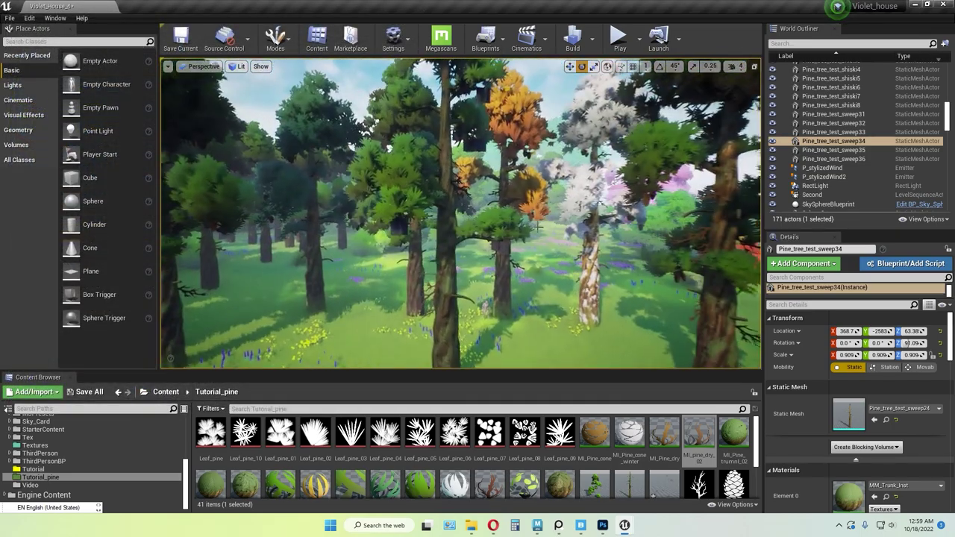
{"action": "left_click", "coordinate": [688, 430]}
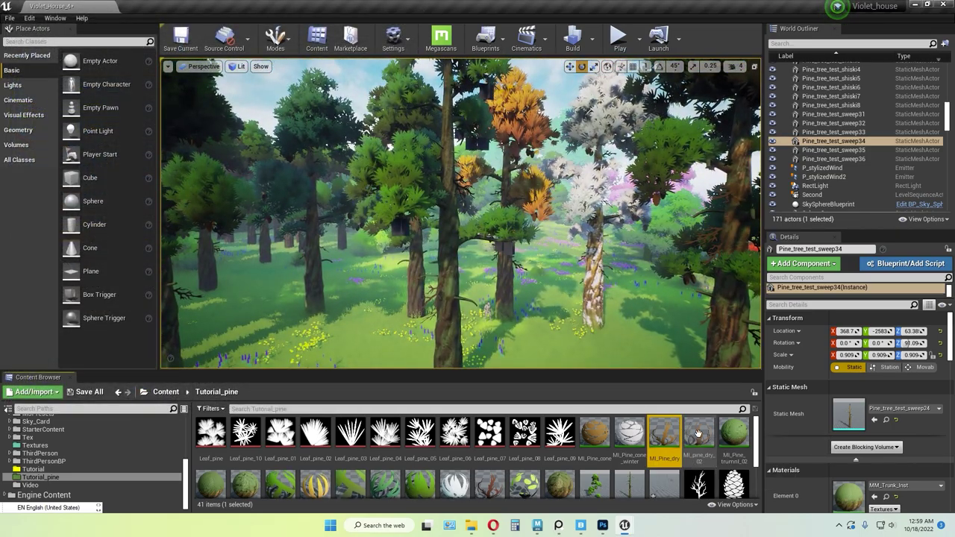
{"action": "key", "text": "ctrl+c"}
{"action": "key", "text": "ctrl+v"}
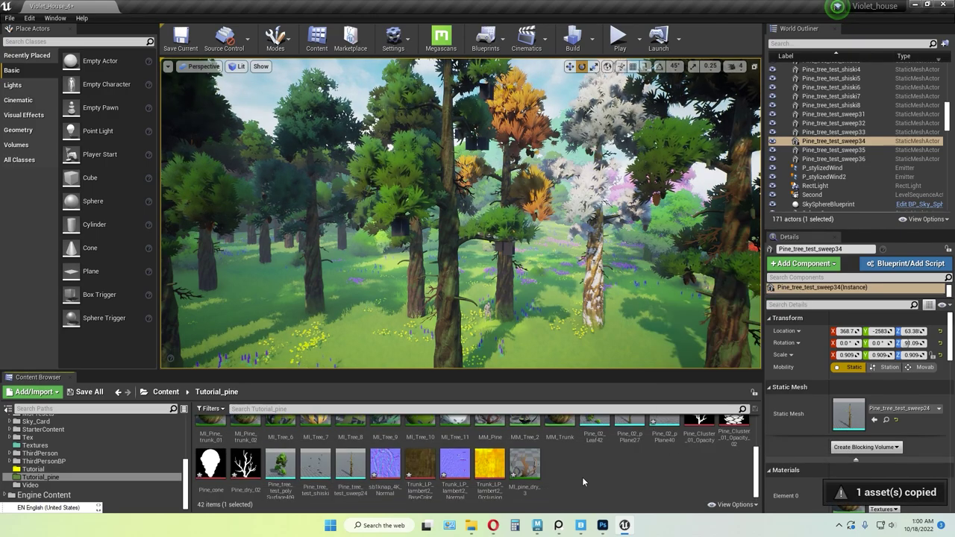
{"action": "double_click", "coordinate": [525, 466]}
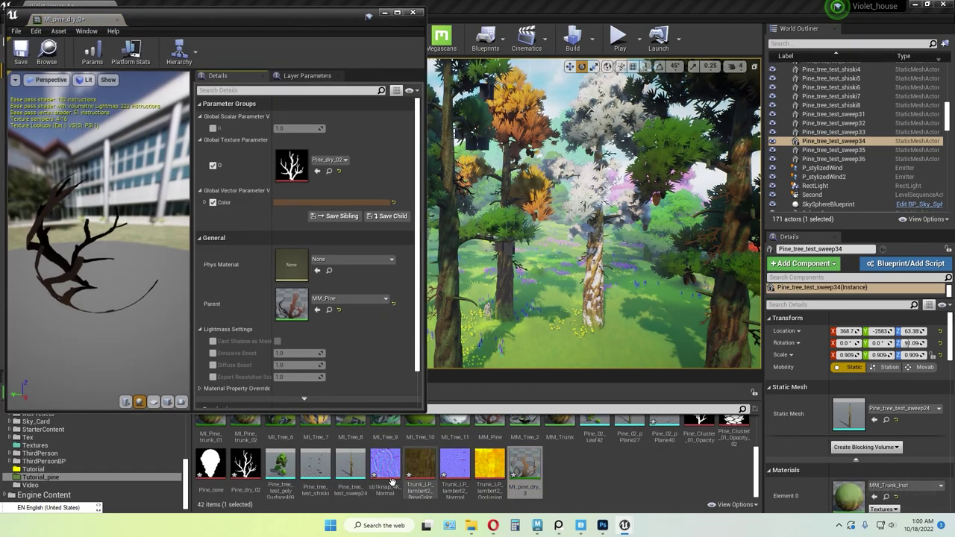
{"action": "left_click_drag", "start_coordinate": [223, 469], "coordinate": [287, 170]}
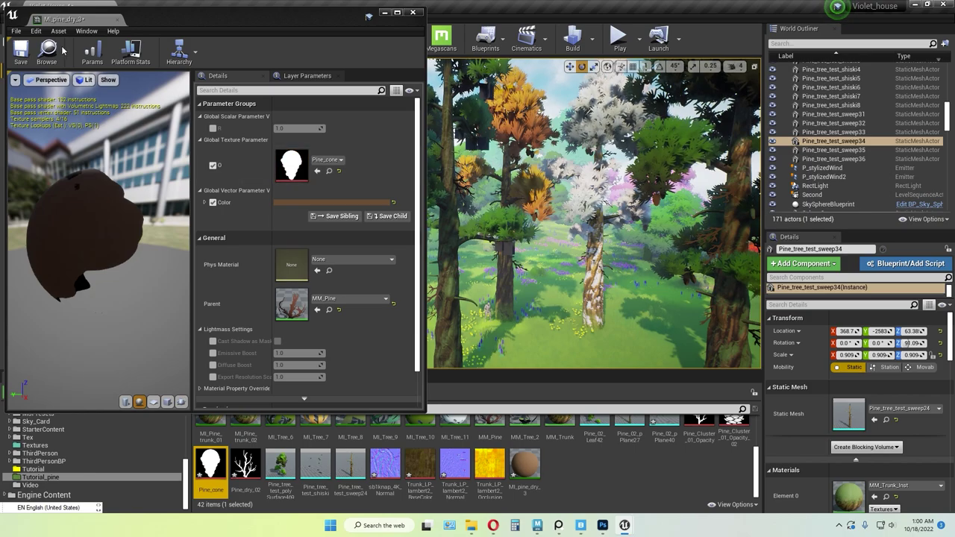
{"action": "left_click", "coordinate": [21, 49]}
{"action": "left_click", "coordinate": [413, 12]}
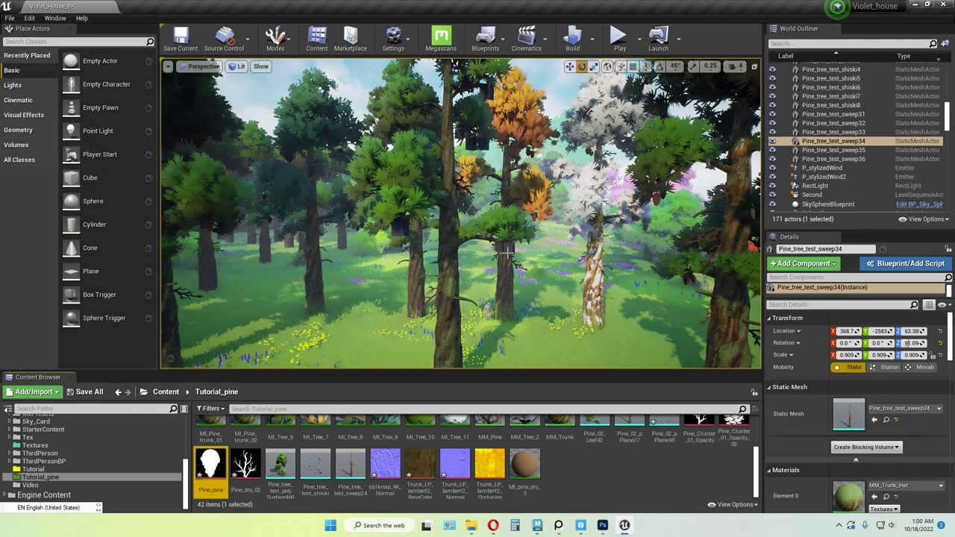
- Assign MI_pine_dry_3 to the cone material slot of the Pine_02_pPlane40 static mesh and close the mesh
{"action": "scroll", "coordinate": [619, 459], "scroll_direction": "up", "scroll_amount": 1}
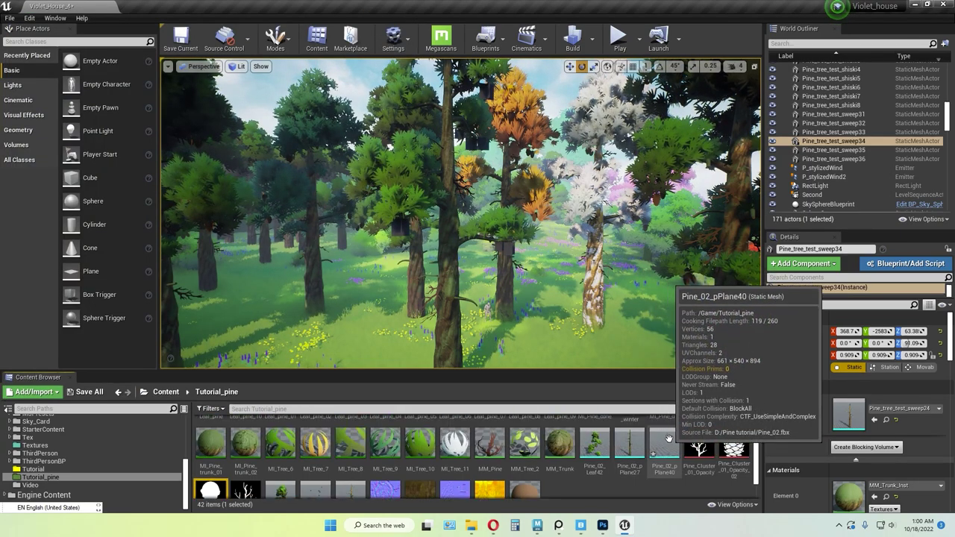
{"action": "double_click", "coordinate": [664, 459]}
{"action": "scroll", "coordinate": [633, 455], "scroll_direction": "down", "scroll_amount": 2}
{"action": "scroll", "coordinate": [632, 455], "scroll_direction": "up", "scroll_amount": 1}
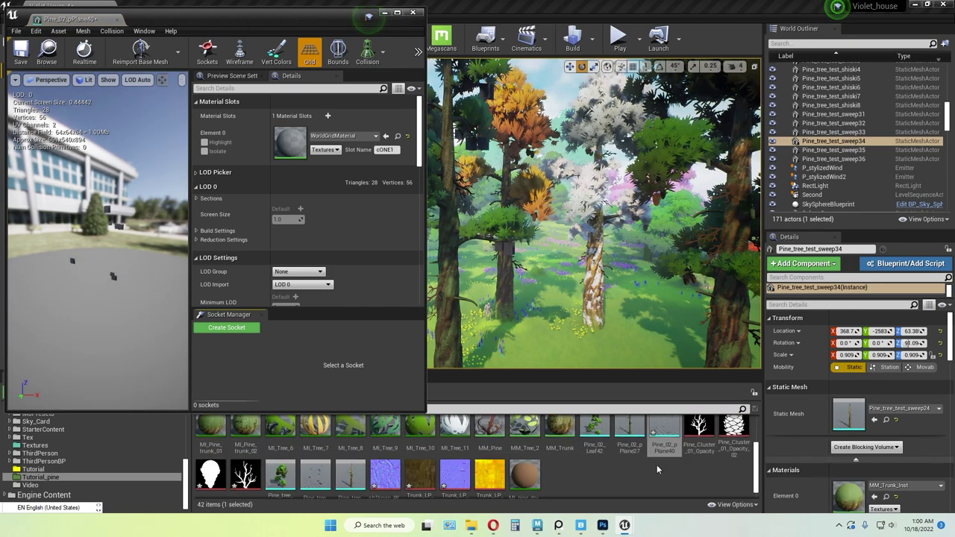
{"action": "left_click_drag", "start_coordinate": [525, 474], "coordinate": [294, 142]}
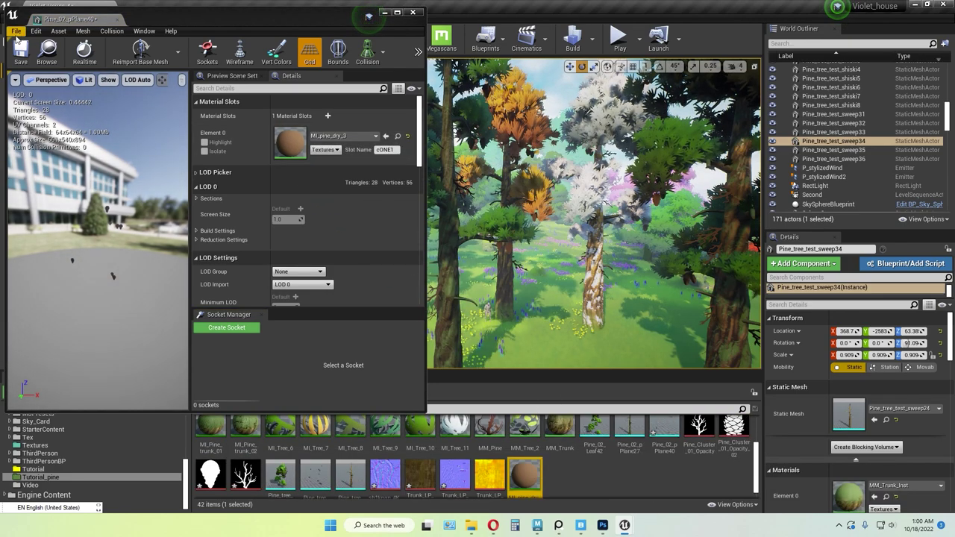
{"action": "left_click", "coordinate": [414, 14]}
- Examine the cones, dry branches and foliage of the pine trees in the level, both up close and from a distance
{"action": "left_click", "coordinate": [506, 278]}
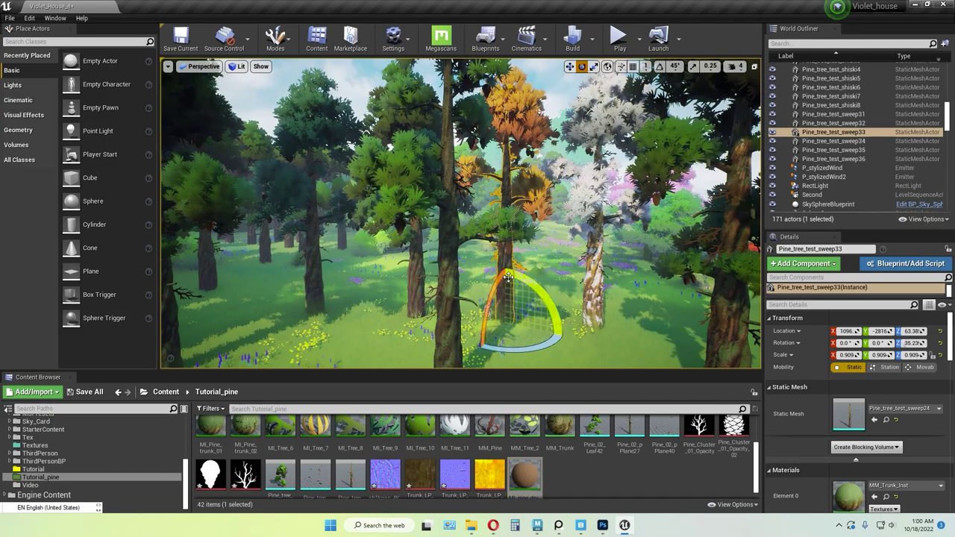
{"action": "key", "text": "g"}
{"action": "mouse_move", "coordinate": [460, 266]}
{"action": "right_mouse_down"}
{"action": "mouse_move", "coordinate": [489, 306]}
{"action": "mouse_move", "coordinate": [477, 231]}
{"action": "mouse_move", "coordinate": [478, 280]}
{"action": "mouse_move", "coordinate": [466, 284]}
{"action": "mouse_move", "coordinate": [484, 309]}
{"action": "mouse_move", "coordinate": [481, 287]}
{"action": "mouse_move", "coordinate": [445, 276]}
{"action": "right_mouse_up"}
{"action": "key", "text": "w"}
{"action": "key", "text": "w"}
{"action": "key", "text": "s"}
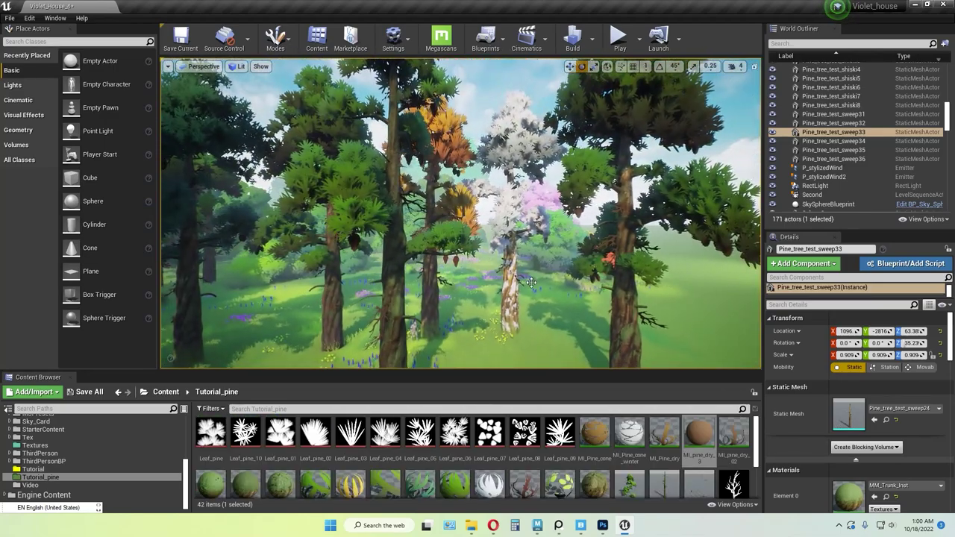
{"action": "scroll", "coordinate": [669, 458], "scroll_direction": "down", "scroll_amount": 2}
{"action": "scroll", "coordinate": [667, 460], "scroll_direction": "up", "scroll_amount": 1}
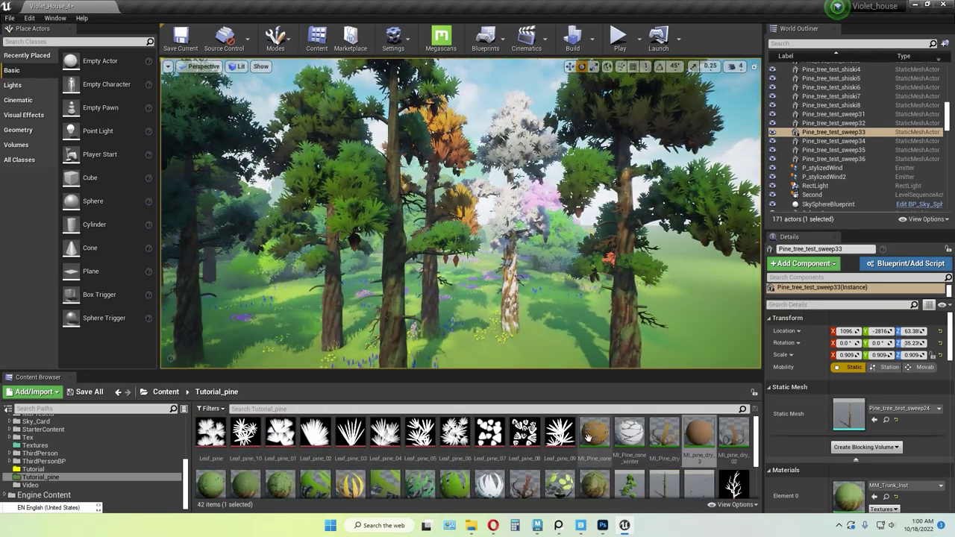
{"action": "scroll", "coordinate": [587, 437], "scroll_direction": "down", "scroll_amount": 1}
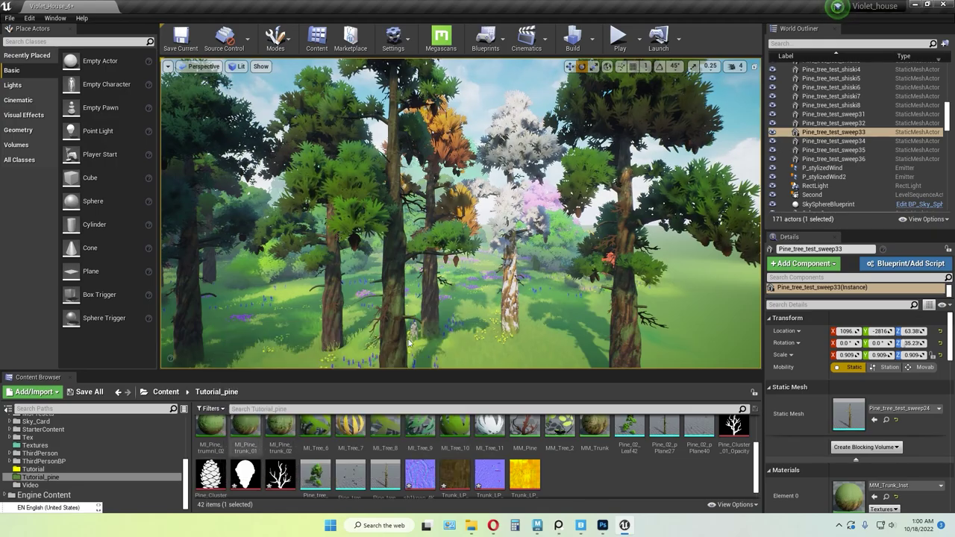
{"action": "right_click_drag", "start_coordinate": [448, 246], "coordinate": [522, 252]}
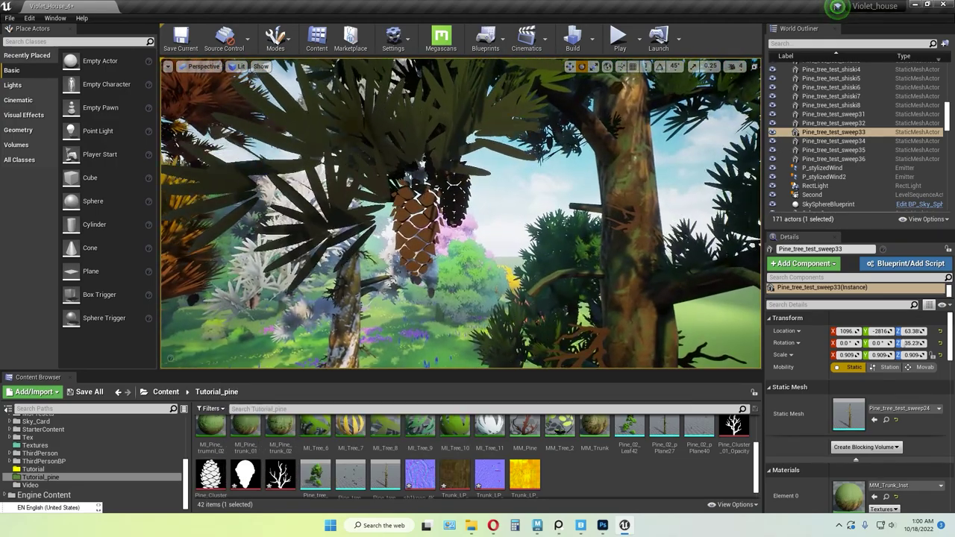
{"action": "key", "text": "s"}
{"action": "right_click_drag", "start_coordinate": [460, 213], "coordinate": [411, 221]}
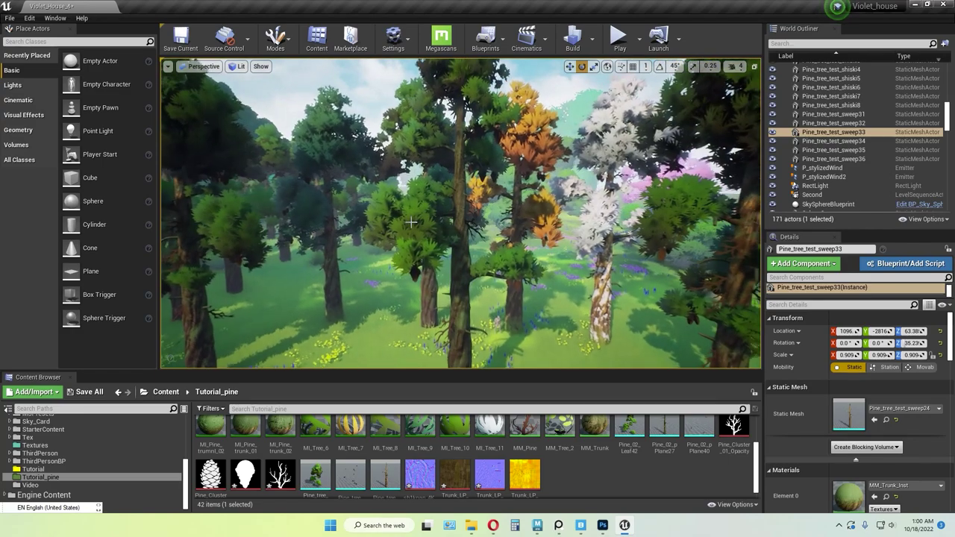
- Select the Pine_02_Leaf42 foliage in the level and open its MI_Tree_10 material instance
{"action": "scroll", "coordinate": [420, 225], "scroll_direction": "up", "scroll_amount": 1}
{"action": "scroll", "coordinate": [445, 78], "scroll_direction": "down", "scroll_amount": 2}
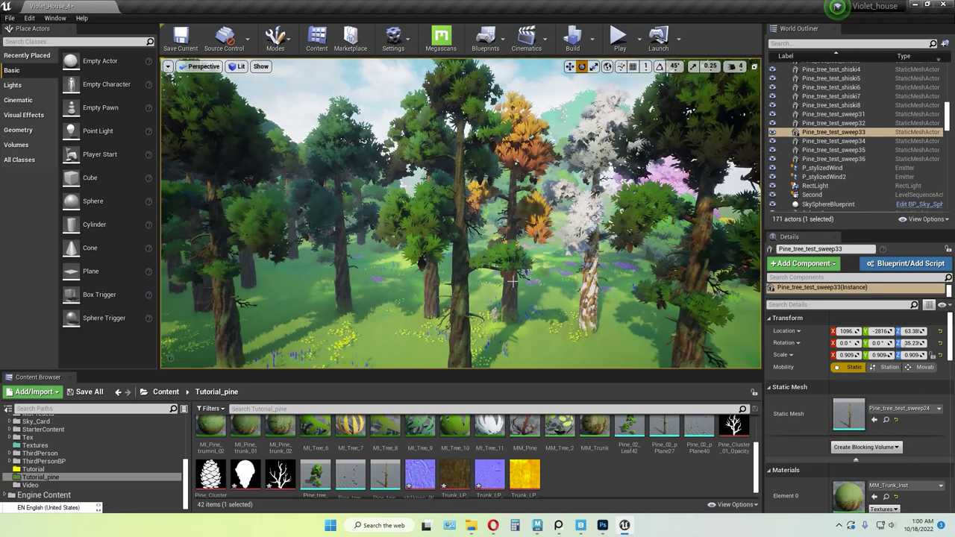
{"action": "scroll", "coordinate": [684, 483], "scroll_direction": "up", "scroll_amount": 2}
{"action": "scroll", "coordinate": [668, 491], "scroll_direction": "down", "scroll_amount": 2}
{"action": "scroll", "coordinate": [668, 491], "scroll_direction": "down", "scroll_amount": 1}
{"action": "left_click", "coordinate": [507, 255]}
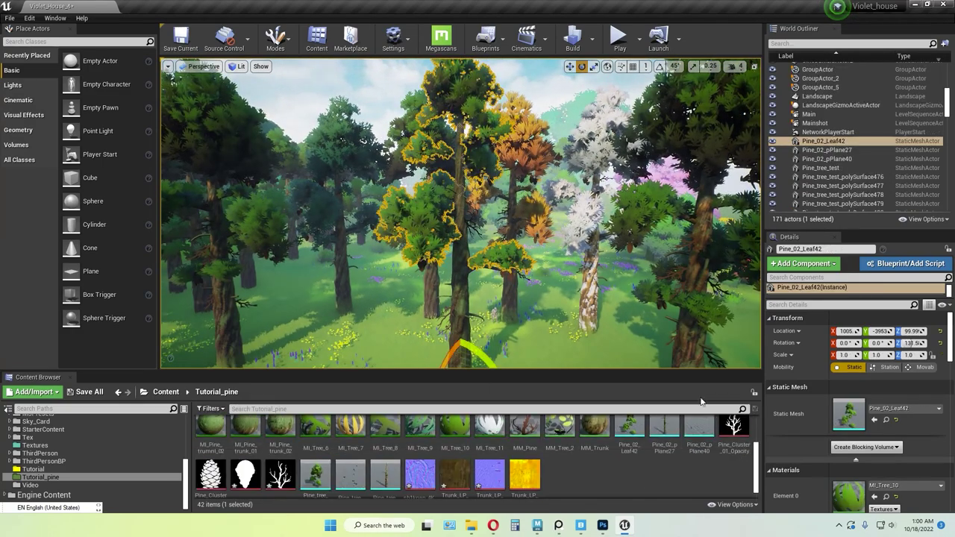
{"action": "left_click", "coordinate": [886, 497]}
{"action": "double_click", "coordinate": [460, 474]}
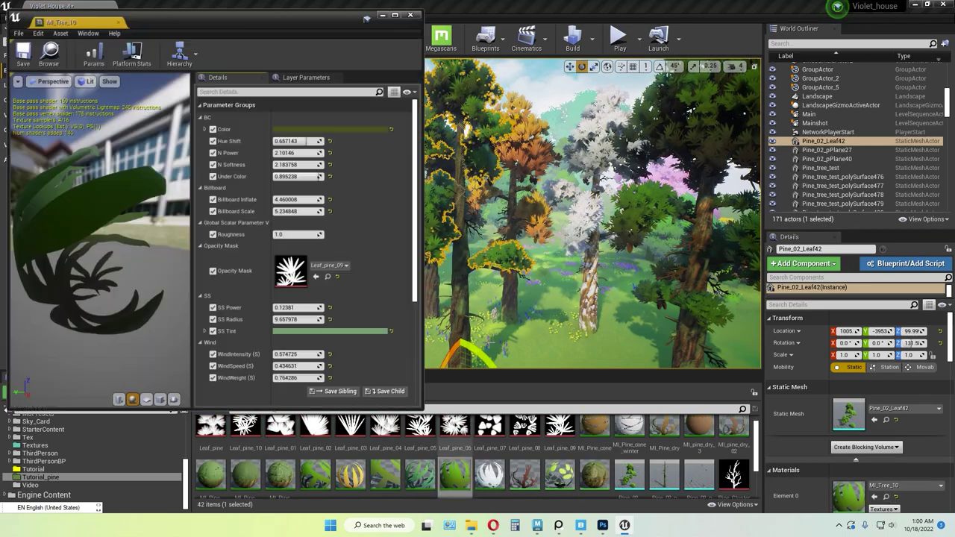
- Remove the selection outline from the foliage and set the Billboard Scale of MI_Tree_10 to about 17.17
{"action": "left_click", "coordinate": [525, 301]}
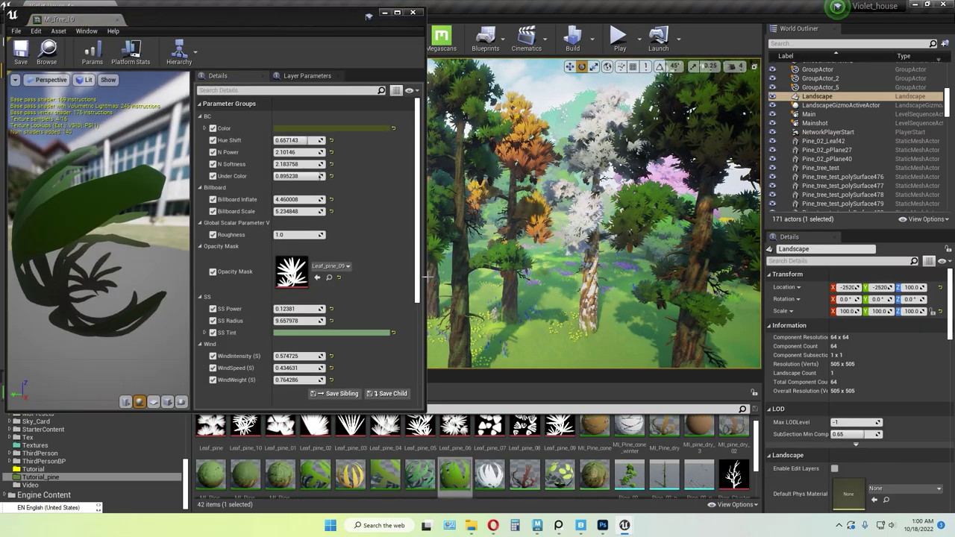
{"action": "left_click_drag", "start_coordinate": [426, 277], "coordinate": [378, 276]}
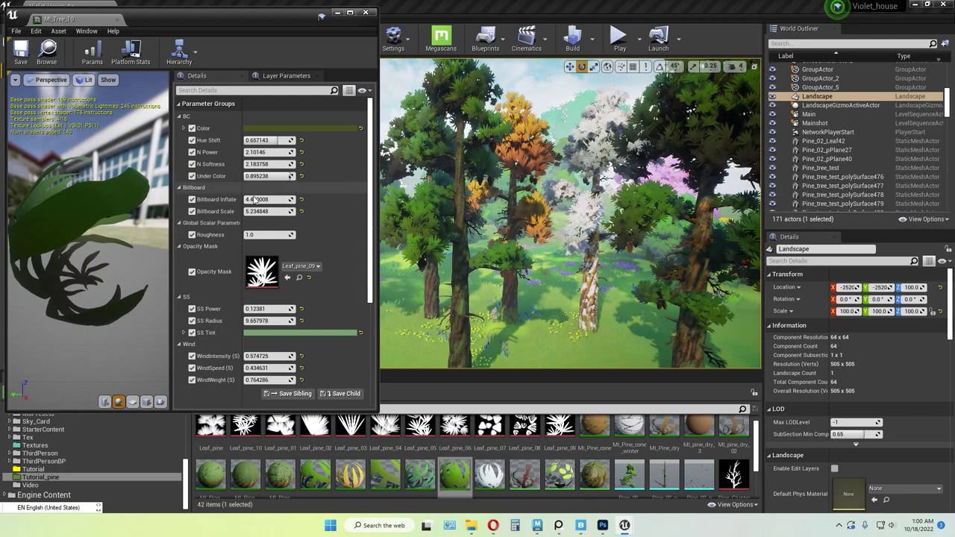
{"action": "left_click_drag", "start_coordinate": [270, 213], "coordinate": [437, 212]}
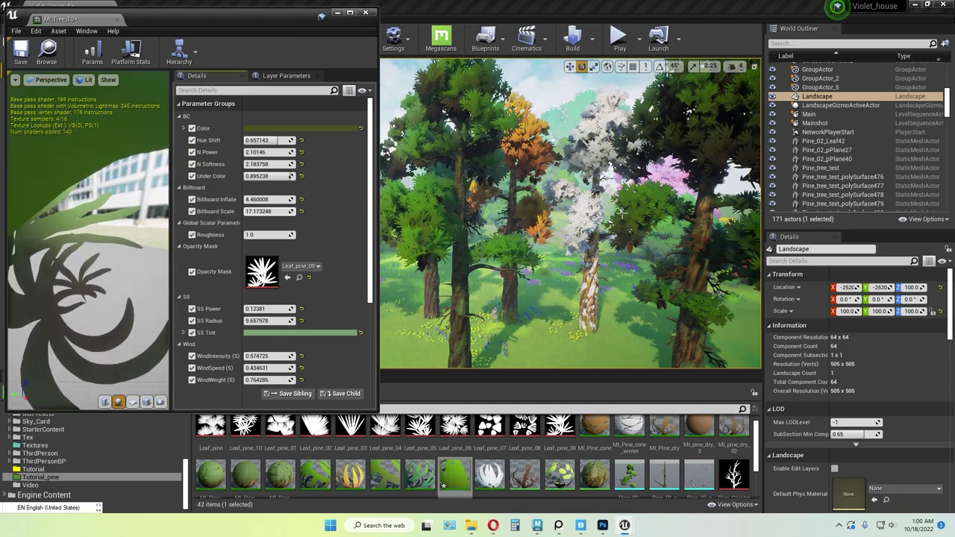
{"action": "right_click_drag", "start_coordinate": [507, 237], "coordinate": [494, 190]}
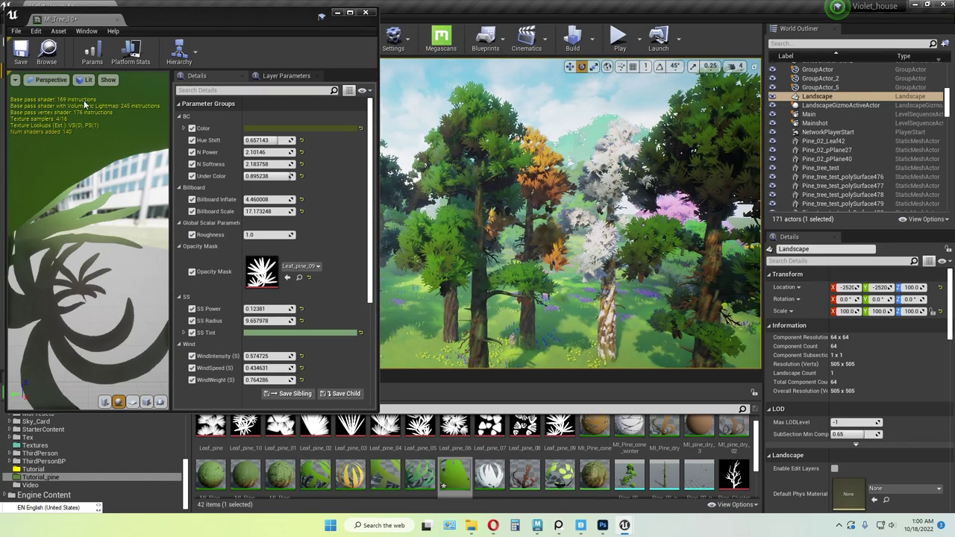
- Save the MI_Tree_10 material instance and close its editor
{"action": "left_click", "coordinate": [21, 51]}
{"action": "left_click", "coordinate": [364, 13]}
- Lower the Pine_02_Leaf42 foliage on the new pine to a Z location of about 41.46
{"action": "left_click", "coordinate": [484, 157]}
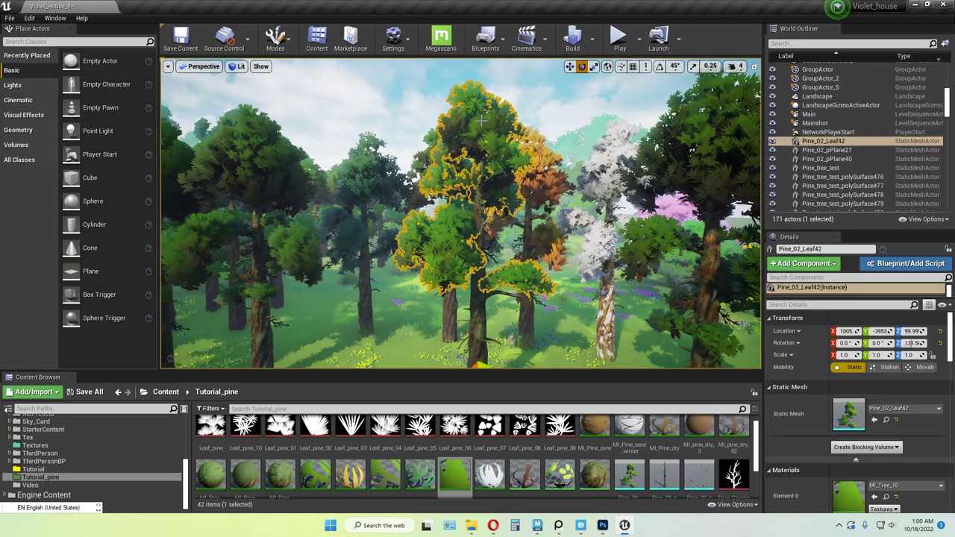
{"action": "key", "text": "w"}
{"action": "right_click_drag", "start_coordinate": [485, 194], "coordinate": [507, 231]}
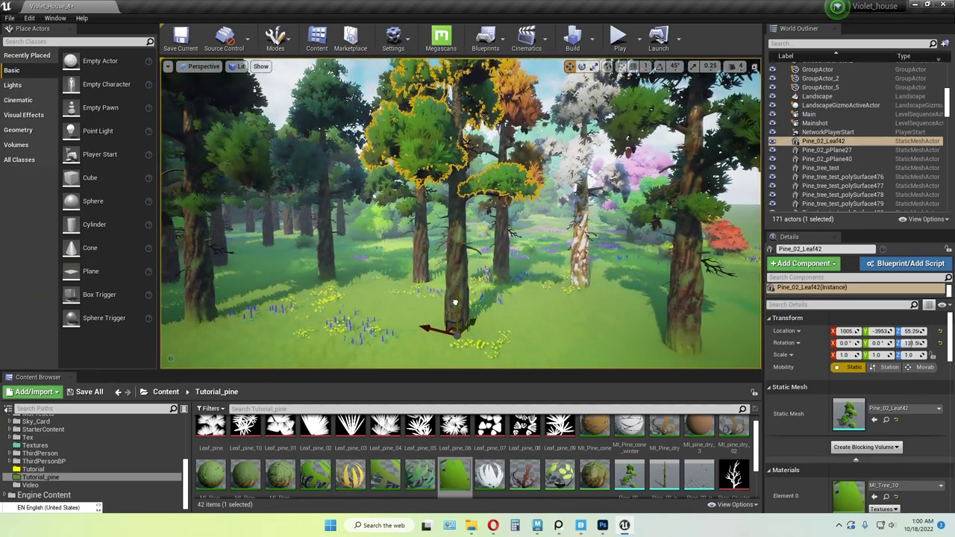
{"action": "left_click_drag", "start_coordinate": [454, 302], "coordinate": [455, 306]}
{"action": "right_click_drag", "start_coordinate": [496, 250], "coordinate": [504, 243]}
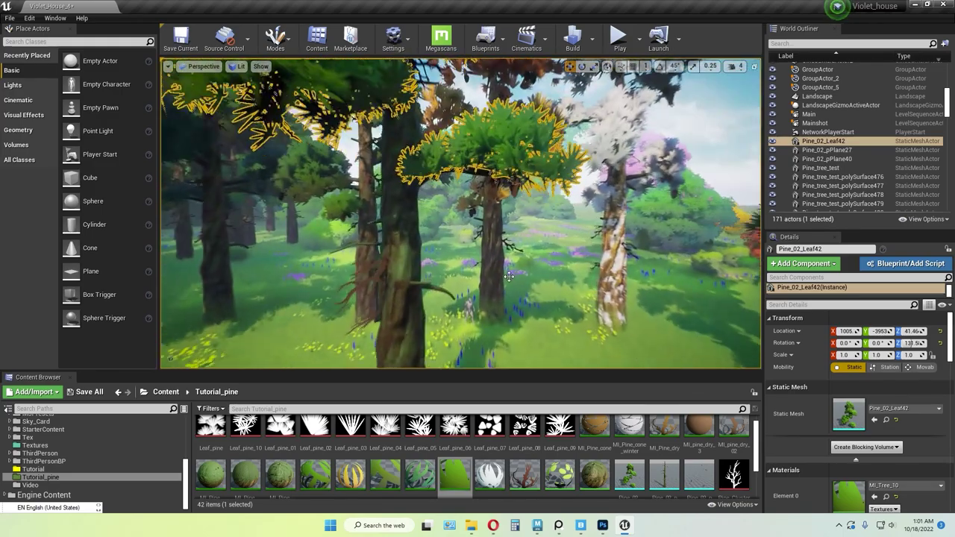
{"action": "mouse_move", "coordinate": [410, 169]}
{"action": "right_mouse_down"}
{"action": "mouse_move", "coordinate": [403, 171]}
{"action": "mouse_move", "coordinate": [424, 170]}
{"action": "right_mouse_up"}
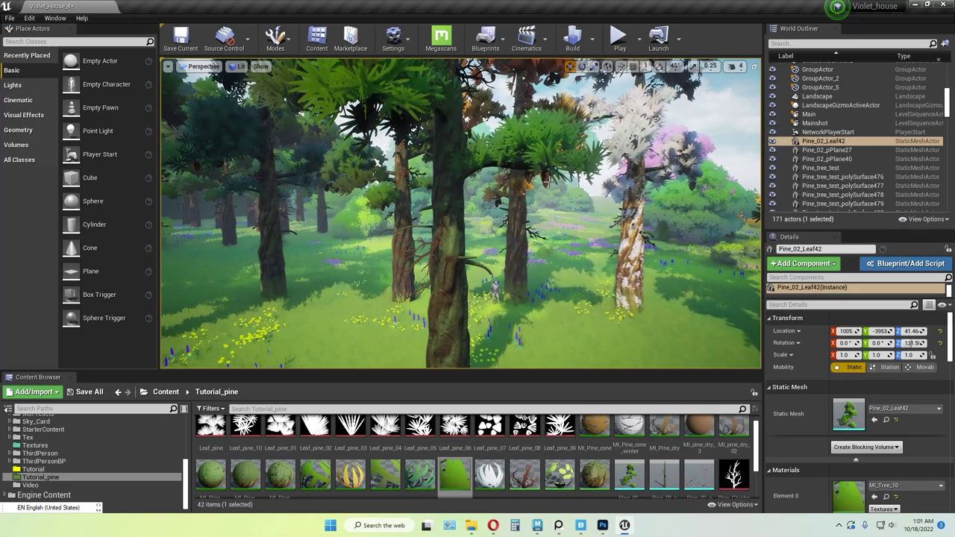
{"action": "left_click", "coordinate": [379, 101]}
{"action": "right_click_drag", "start_coordinate": [378, 101], "coordinate": [373, 103]}
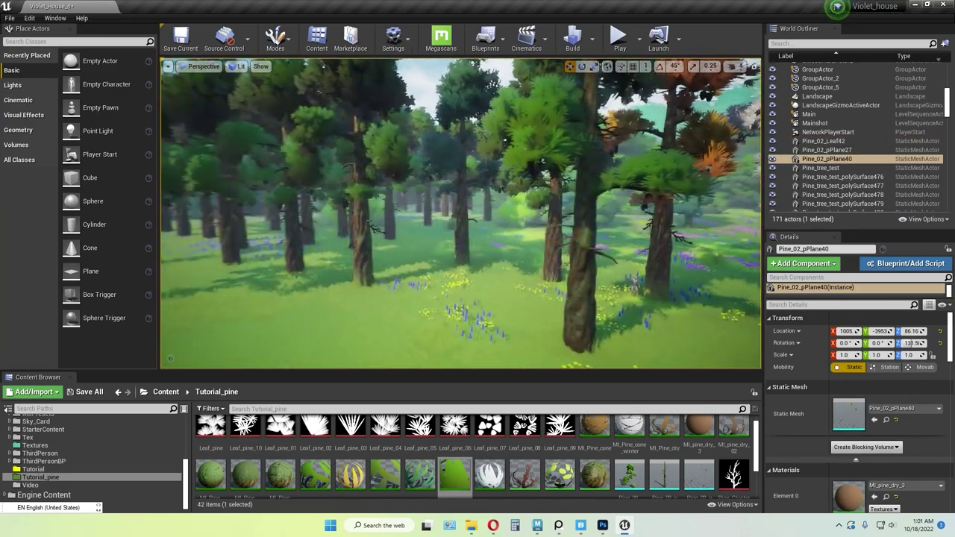
{"action": "right_click_drag", "start_coordinate": [461, 213], "coordinate": [543, 210]}
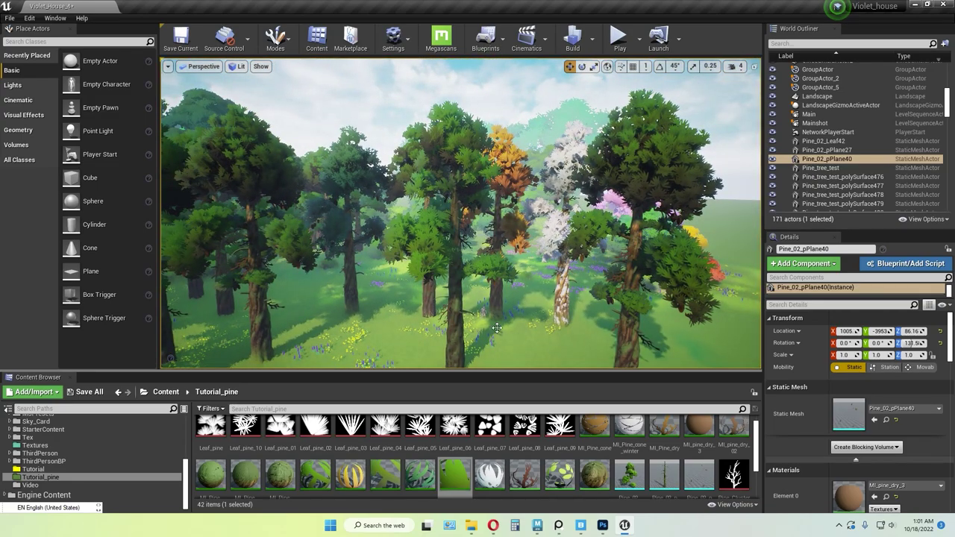
- Convert the Pine_02_Leaf42, Pine_02_pPlane27 and Pine_02_pPlane40 actors into one static mesh named Pine_Tree_full_02 in the Tutorial_pine folder
{"action": "double_click", "coordinate": [826, 150]}
{"action": "scroll", "coordinate": [522, 224], "scroll_direction": "up", "scroll_amount": 5}
{"action": "left_click", "coordinate": [516, 258], "text": "ctrl"}
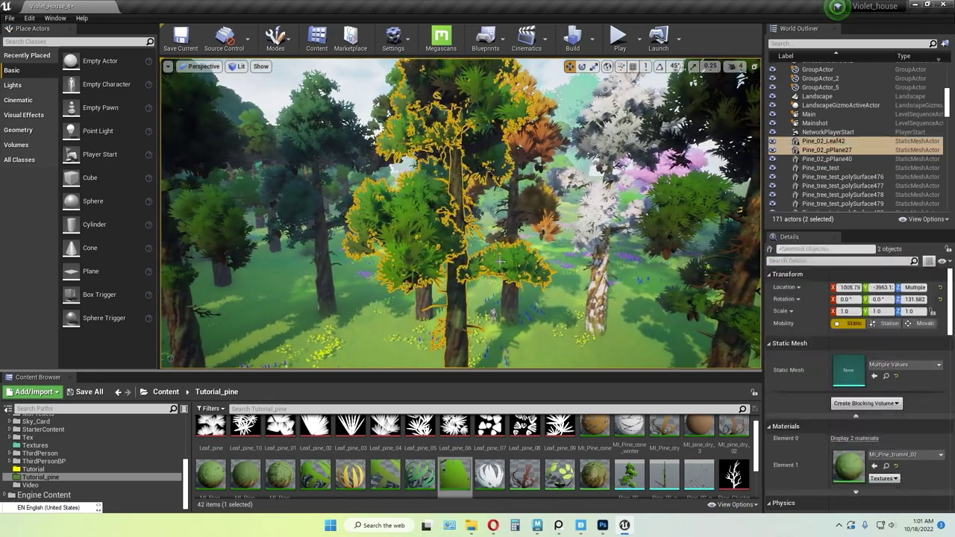
{"action": "right_click_drag", "start_coordinate": [522, 202], "coordinate": [550, 249]}
{"action": "left_click", "coordinate": [571, 226], "text": "ctrl"}
{"action": "right_click", "coordinate": [458, 191]}
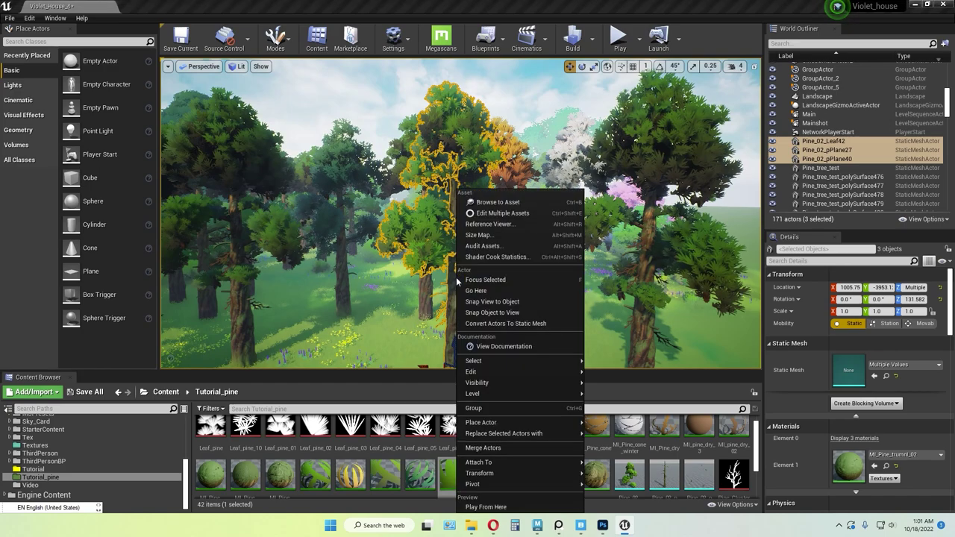
{"action": "left_click", "coordinate": [521, 324]}
{"action": "scroll", "coordinate": [444, 298], "scroll_direction": "down", "scroll_amount": 2}
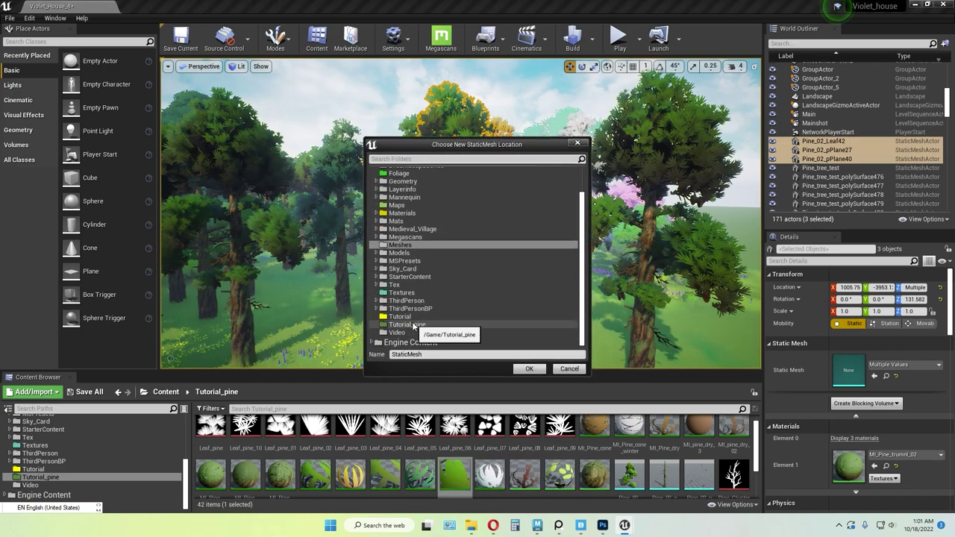
{"action": "left_click", "coordinate": [416, 324]}
{"action": "left_click", "coordinate": [436, 354]}
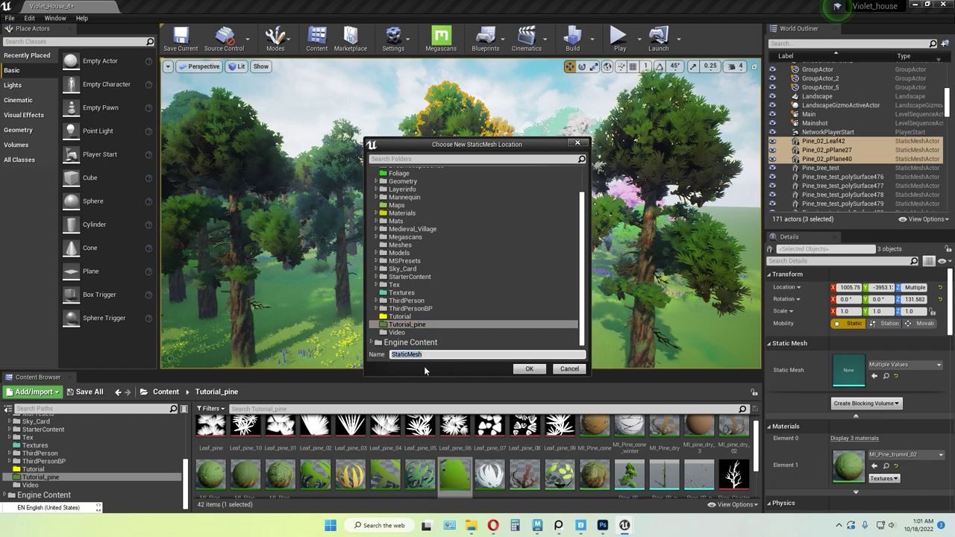
{"action": "key", "text": "BackSpace"}
{"action": "type", "text": "Pine_Tree_full_02"}
{"action": "left_click", "coordinate": [529, 368]}
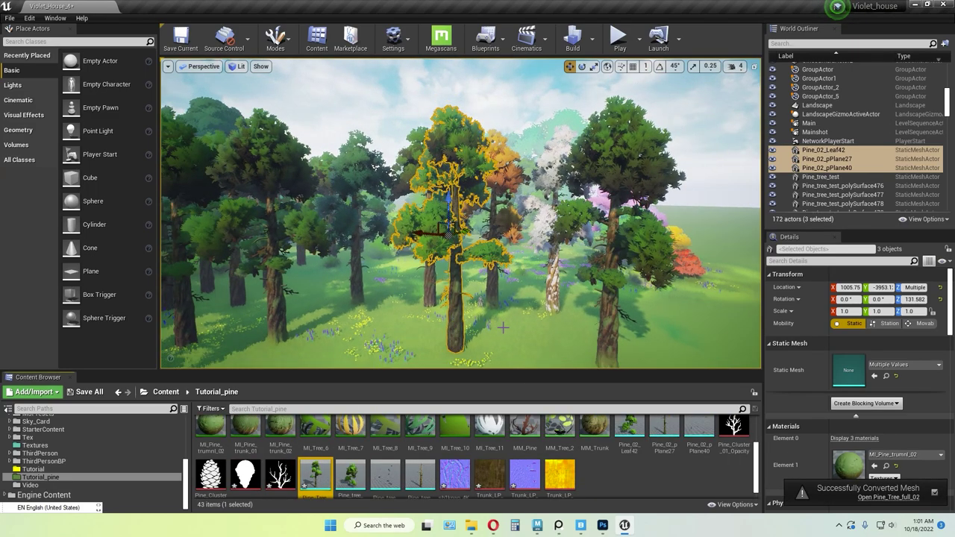
- Place a test copy of Pine_Tree_full_02 on the open ground, rotate it about the vertical axis, and delete it
{"action": "right_click_drag", "start_coordinate": [502, 327], "coordinate": [513, 357]}
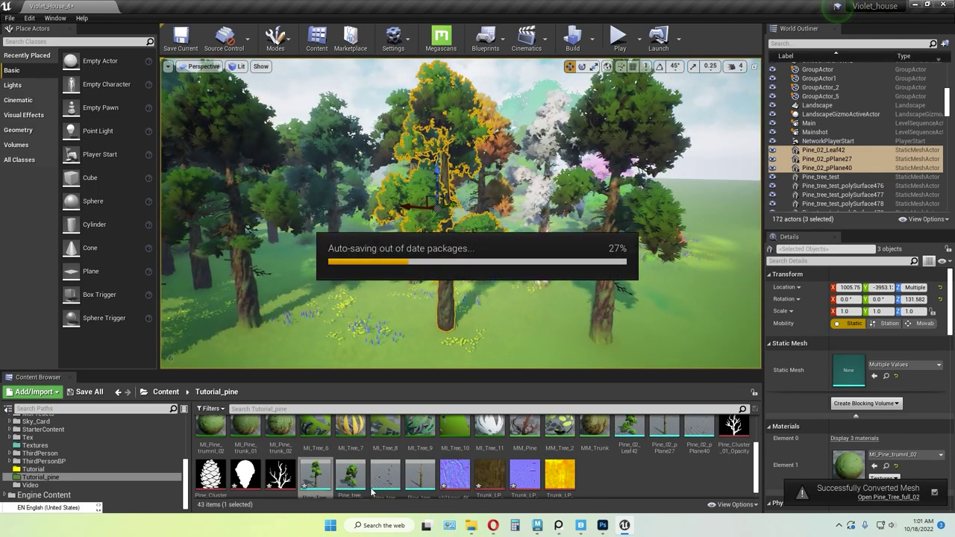
{"action": "left_click_drag", "start_coordinate": [317, 474], "coordinate": [521, 352]}
{"action": "right_click_drag", "start_coordinate": [520, 352], "coordinate": [517, 365]}
{"action": "key", "text": "e"}
{"action": "left_click_drag", "start_coordinate": [538, 335], "coordinate": [587, 339]}
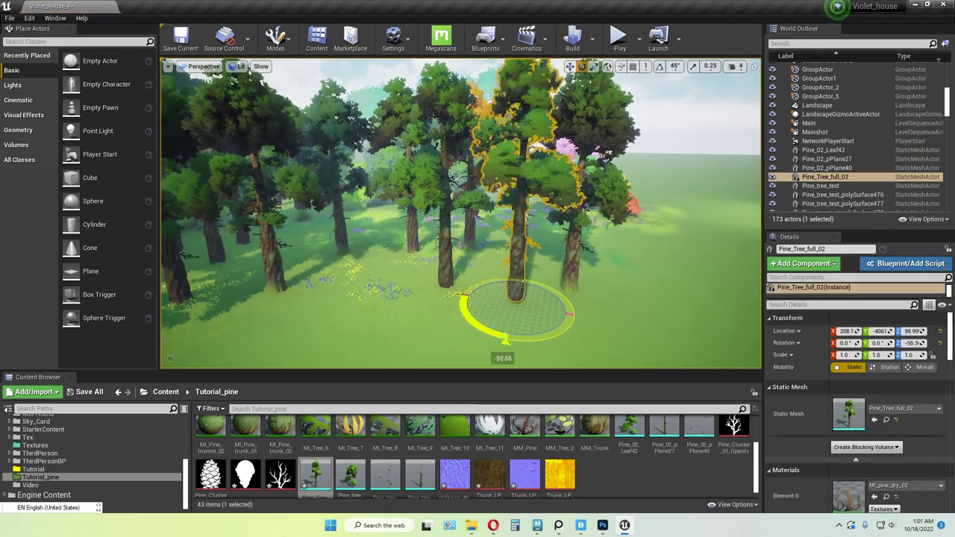
{"action": "left_click_drag", "start_coordinate": [506, 339], "coordinate": [544, 292]}
{"action": "key", "text": "Delete"}
- Switch to Foliage mode and add the Pine_Tree_full_02 mesh as the active foliage type
{"action": "left_click", "coordinate": [276, 37]}
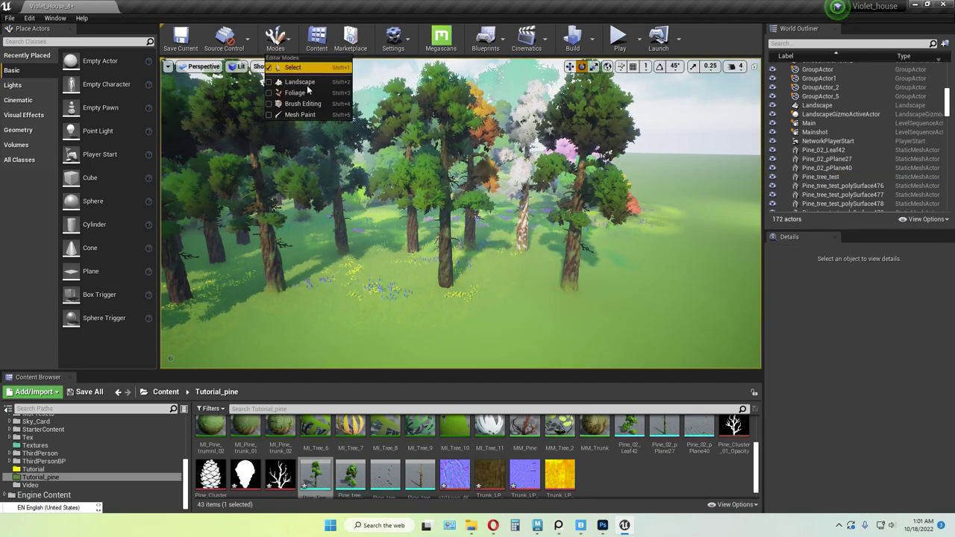
{"action": "left_click", "coordinate": [297, 92]}
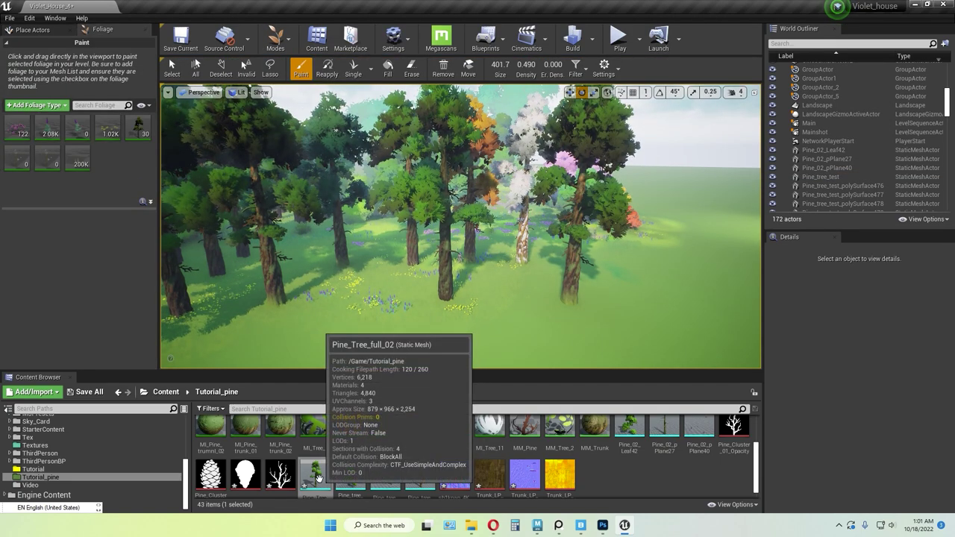
{"action": "left_click_drag", "start_coordinate": [316, 474], "coordinate": [133, 184]}
{"action": "left_click", "coordinate": [17, 156]}
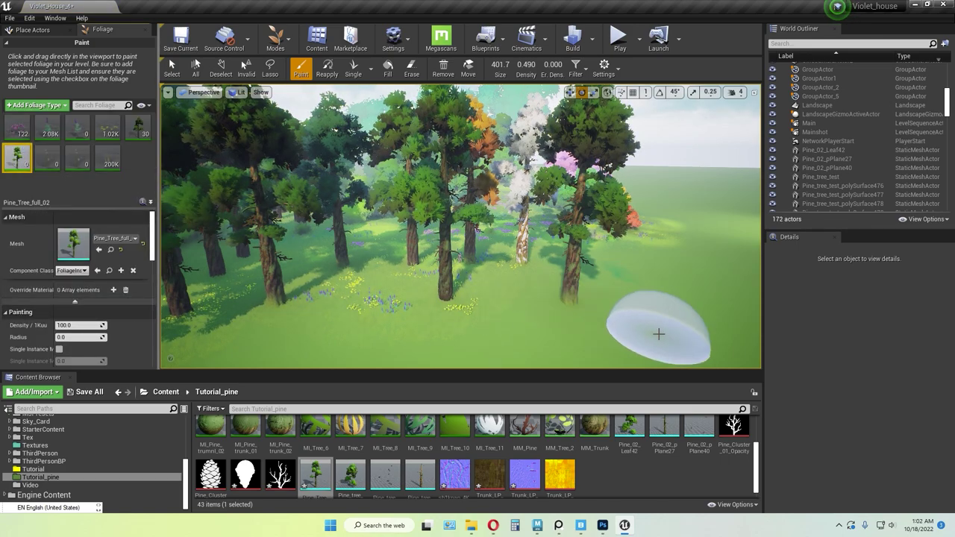
- Paint a trial patch of Pine_Tree_full_02 on the open ground and erase it
{"action": "left_click", "coordinate": [659, 334]}
{"action": "right_click_drag", "start_coordinate": [586, 292], "coordinate": [605, 294]}
{"action": "key", "text": "shift"}
{"action": "left_click_drag", "start_coordinate": [546, 309], "coordinate": [540, 291], "text": "shift"}
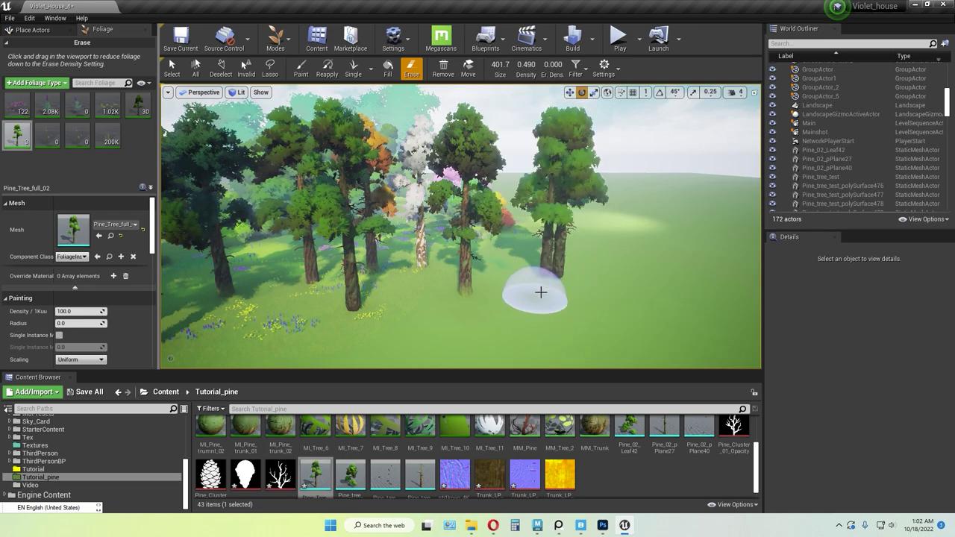
- Set the Pine_Tree_full_02 foliage painting density to 10 and its radius to 500
{"action": "left_click", "coordinate": [80, 326]}
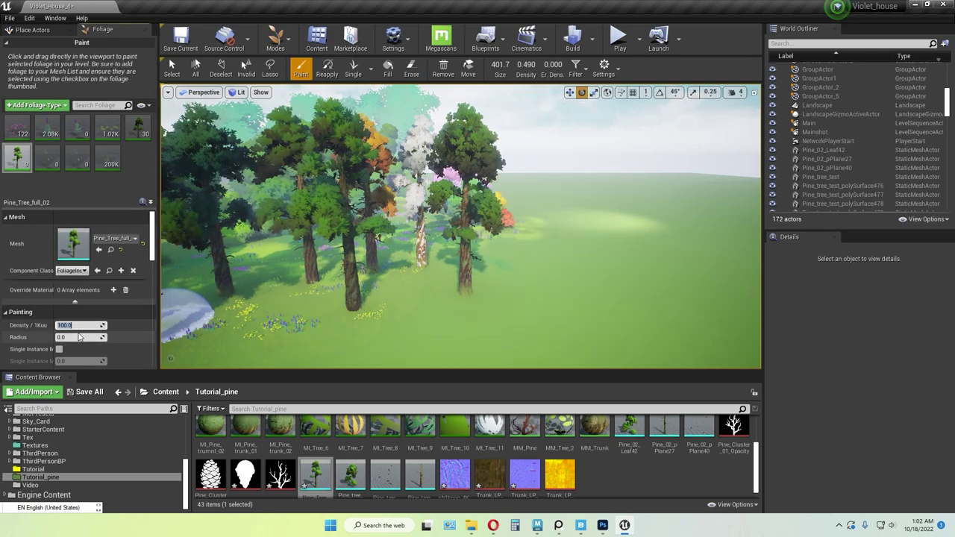
{"action": "type", "text": "10"}
{"action": "left_click", "coordinate": [66, 337]}
{"action": "type", "text": "500"}
{"action": "key", "text": "Return"}
- Set both the minimum and maximum Z Offset of the Pine_Tree_full_02 foliage to -100
{"action": "scroll", "coordinate": [121, 336], "scroll_direction": "down", "scroll_amount": 3}
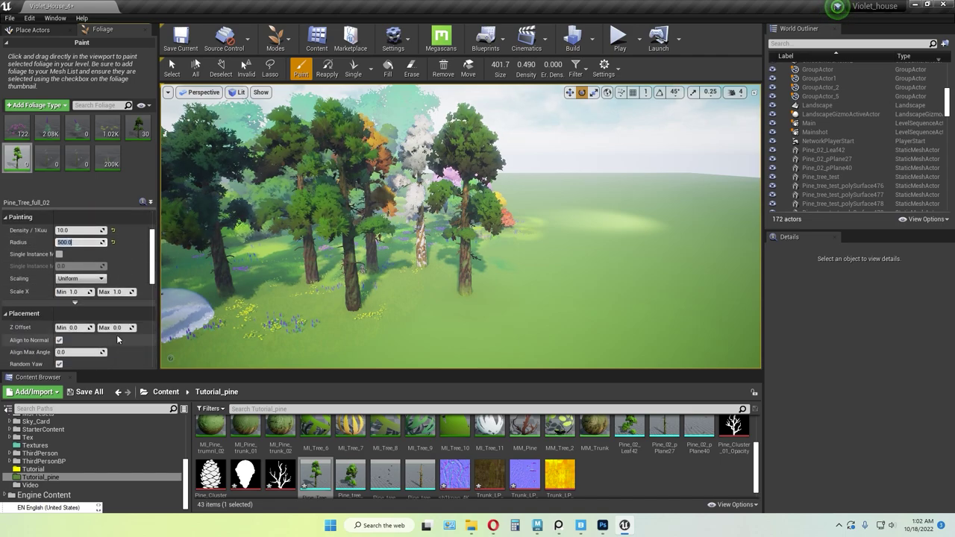
{"action": "left_click", "coordinate": [73, 328]}
{"action": "type", "text": "-1"}
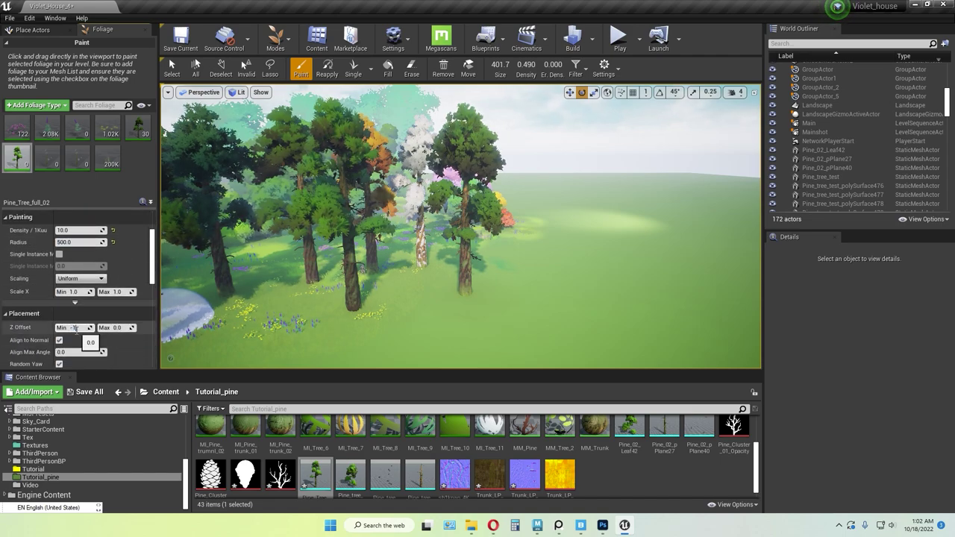
{"action": "type", "text": "00"}
{"action": "left_click", "coordinate": [118, 327]}
{"action": "type", "text": "-"}
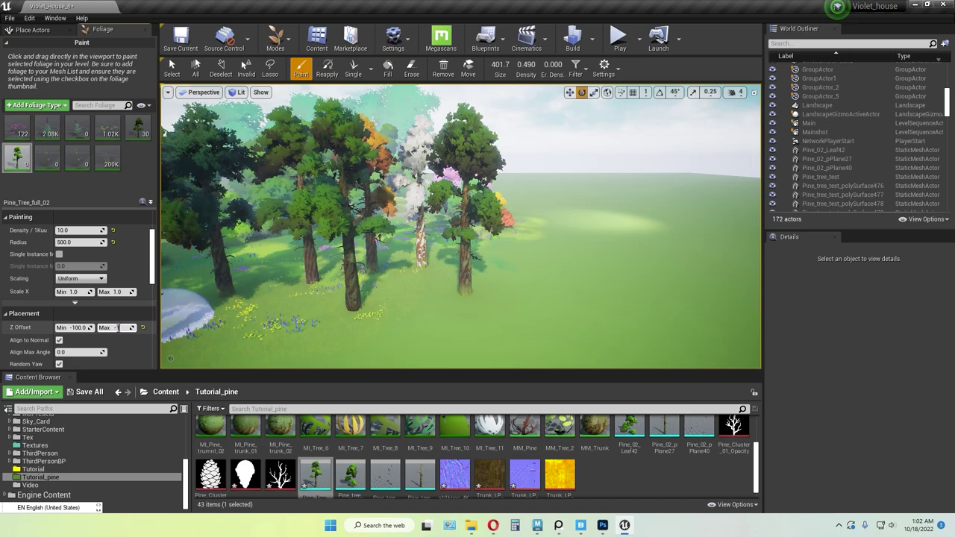
{"action": "type", "text": "100"}
{"action": "key", "text": "Return"}
- Paint a grove of Pine_Tree_full_02 trees on the open ground beside the existing forest
{"action": "mouse_move", "coordinate": [498, 296]}
{"action": "right_mouse_down"}
{"action": "mouse_move", "coordinate": [313, 296]}
{"action": "mouse_move", "coordinate": [478, 296]}
{"action": "mouse_move", "coordinate": [504, 283]}
{"action": "mouse_move", "coordinate": [528, 229]}
{"action": "right_mouse_up"}
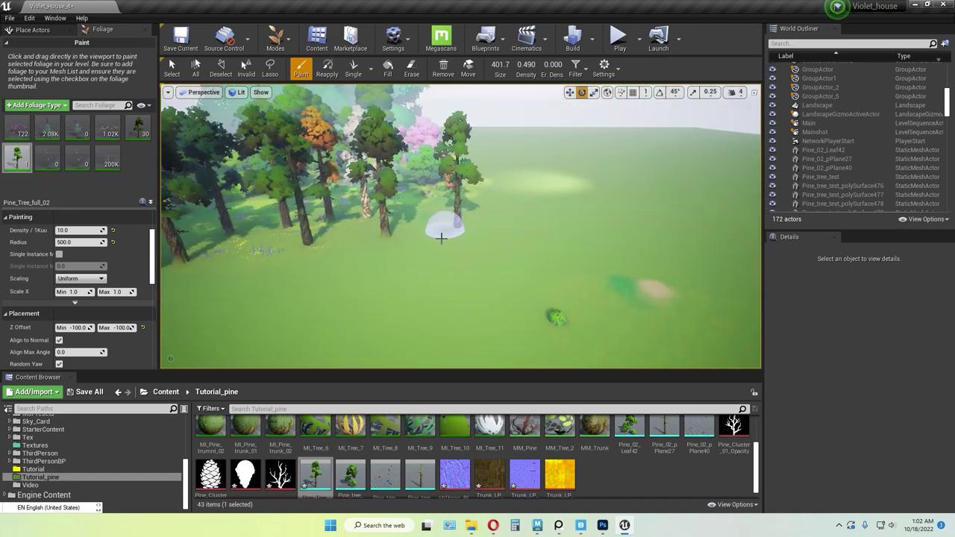
{"action": "mouse_move", "coordinate": [440, 237]}
{"action": "left_mouse_down"}
{"action": "mouse_move", "coordinate": [552, 238]}
{"action": "mouse_move", "coordinate": [634, 339]}
{"action": "mouse_move", "coordinate": [444, 317]}
{"action": "left_mouse_up"}
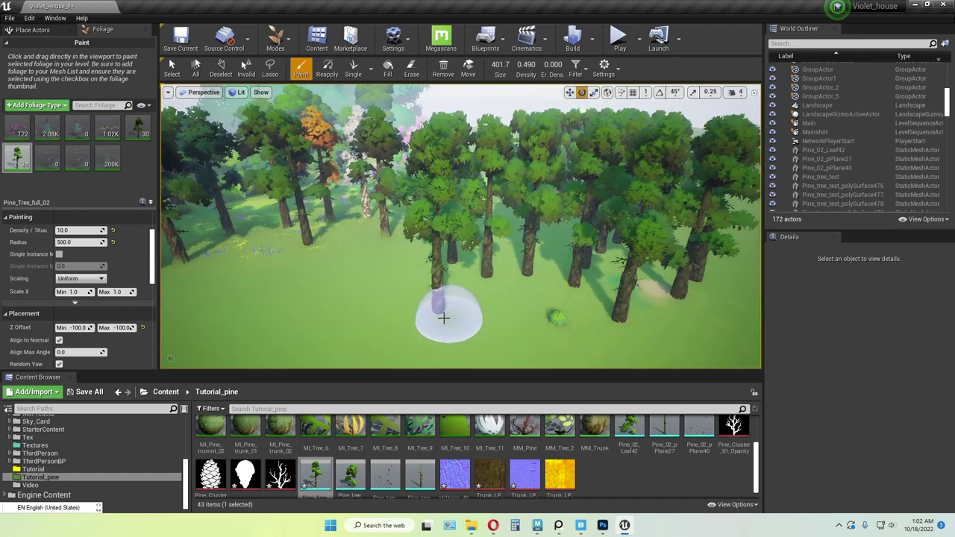
{"action": "right_click_drag", "start_coordinate": [522, 335], "coordinate": [529, 306]}
{"action": "left_click", "coordinate": [441, 335]}
{"action": "left_click", "coordinate": [646, 325]}
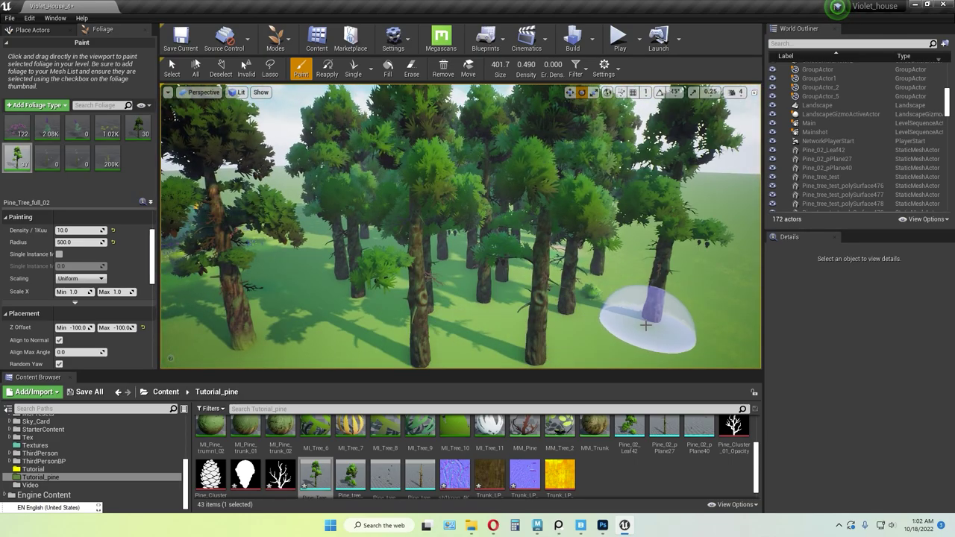
{"action": "left_click", "coordinate": [607, 341]}
{"action": "right_click_drag", "start_coordinate": [607, 341], "coordinate": [625, 324]}
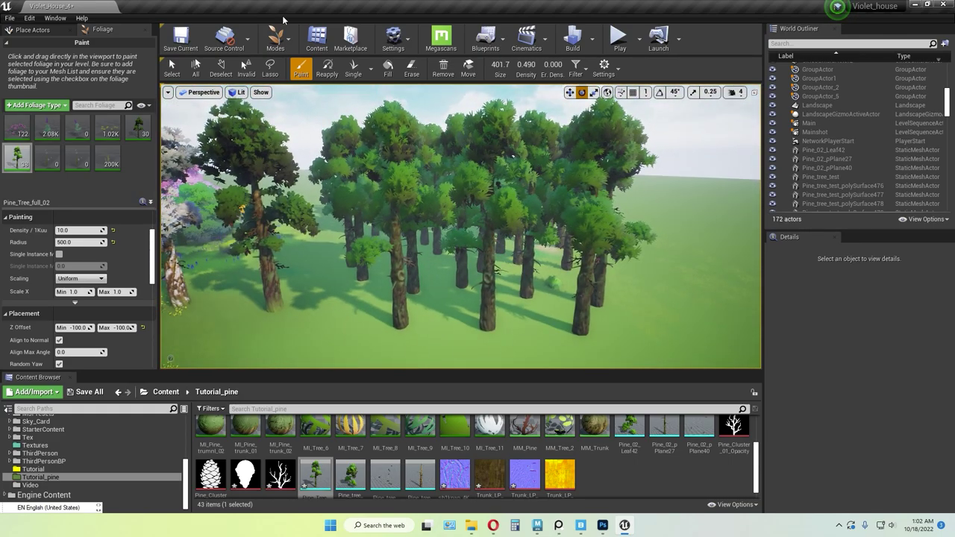
- Paint sm_grassRVT grass over the ground under and in front of the new pine grove
{"action": "left_click", "coordinate": [275, 39]}
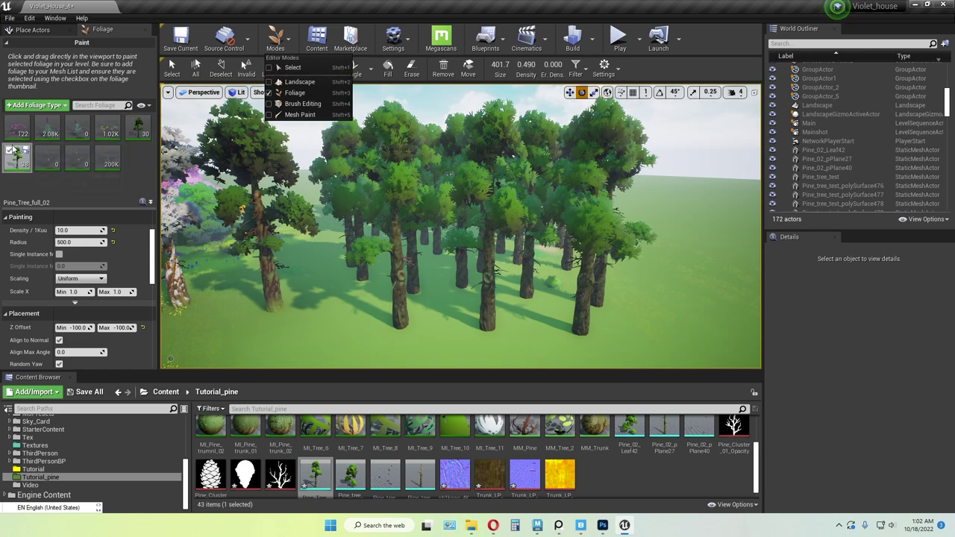
{"action": "left_click", "coordinate": [108, 158]}
{"action": "double_click", "coordinate": [112, 163]}
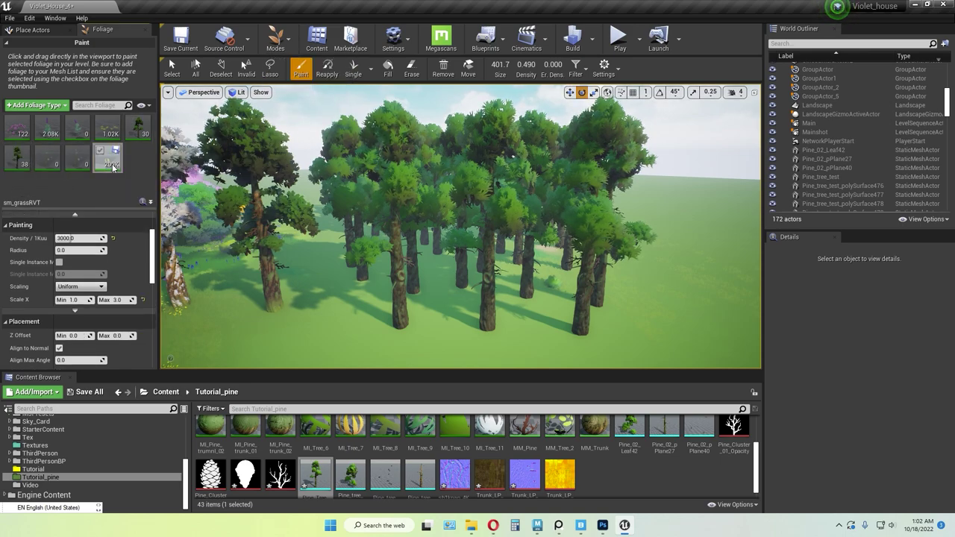
{"action": "mouse_move", "coordinate": [357, 276]}
{"action": "left_mouse_down"}
{"action": "mouse_move", "coordinate": [663, 310]}
{"action": "mouse_move", "coordinate": [467, 276]}
{"action": "mouse_move", "coordinate": [343, 225]}
{"action": "mouse_move", "coordinate": [509, 252]}
{"action": "mouse_move", "coordinate": [571, 279]}
{"action": "mouse_move", "coordinate": [624, 320]}
{"action": "mouse_move", "coordinate": [501, 347]}
{"action": "mouse_move", "coordinate": [283, 354]}
{"action": "mouse_move", "coordinate": [251, 339]}
{"action": "left_mouse_up"}
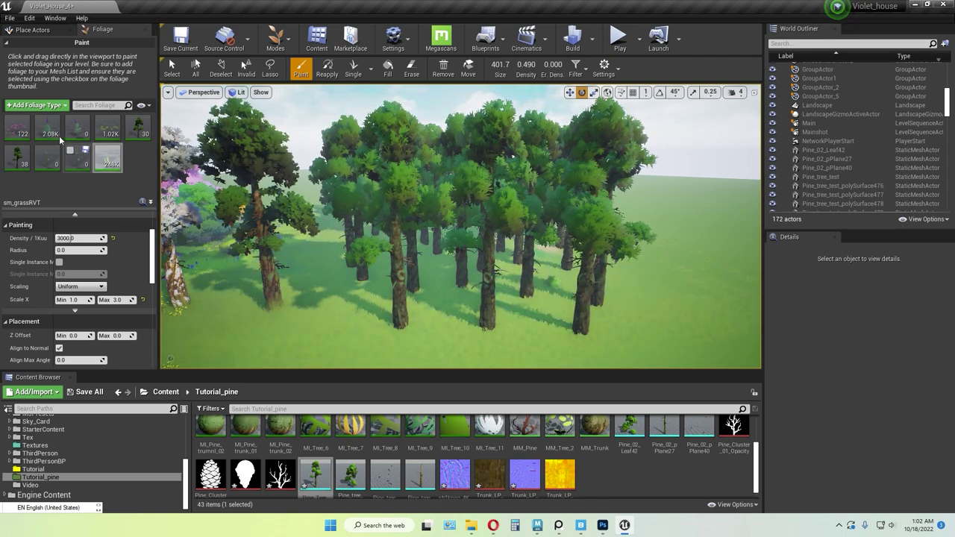
- Paint patches of Flower_04, Flower_02 and Flower_01 among the trunks of the new pine grove
{"action": "left_click", "coordinate": [108, 128]}
{"action": "left_click_drag", "start_coordinate": [395, 320], "coordinate": [433, 331]}
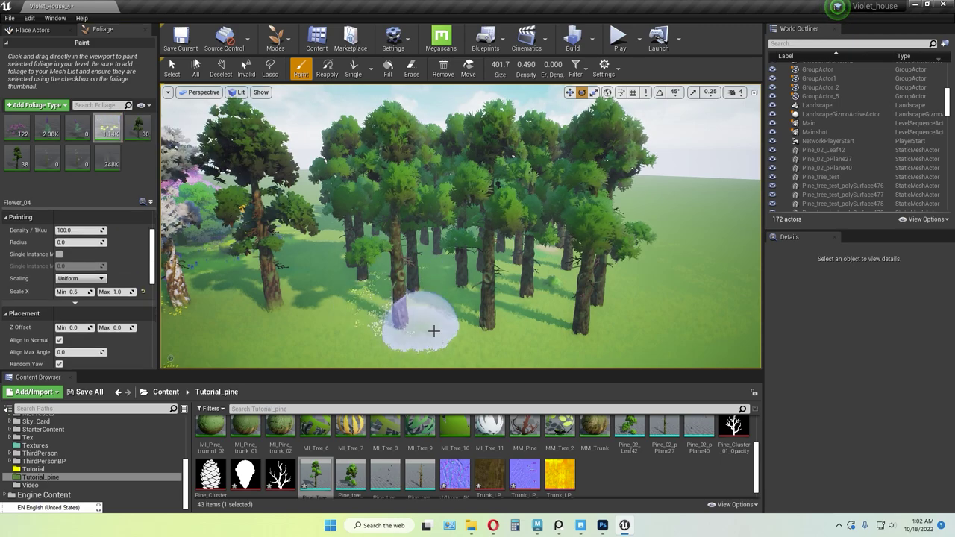
{"action": "left_click", "coordinate": [47, 128]}
{"action": "mouse_move", "coordinate": [328, 257]}
{"action": "left_mouse_down"}
{"action": "mouse_move", "coordinate": [358, 279]}
{"action": "mouse_move", "coordinate": [451, 306]}
{"action": "left_mouse_up"}
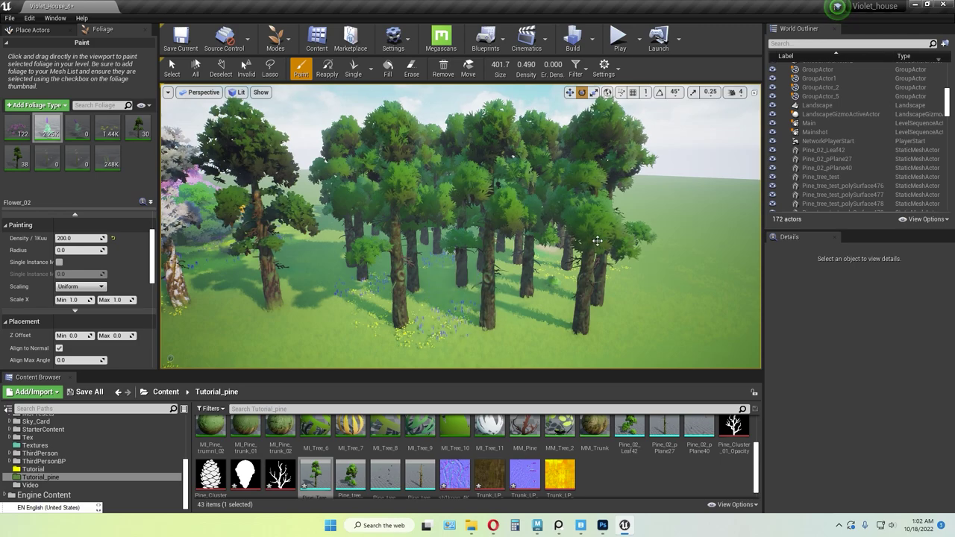
{"action": "left_click", "coordinate": [16, 129]}
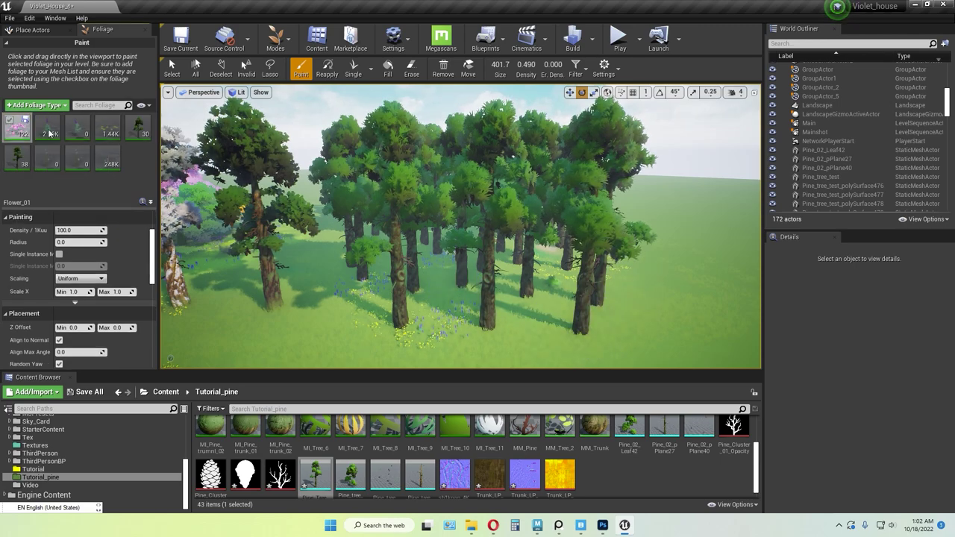
{"action": "left_click_drag", "start_coordinate": [376, 309], "coordinate": [494, 274]}
- Leave Foliage mode and play the level, walking the character through the forest to examine the pine trees
{"action": "left_click", "coordinate": [287, 41]}
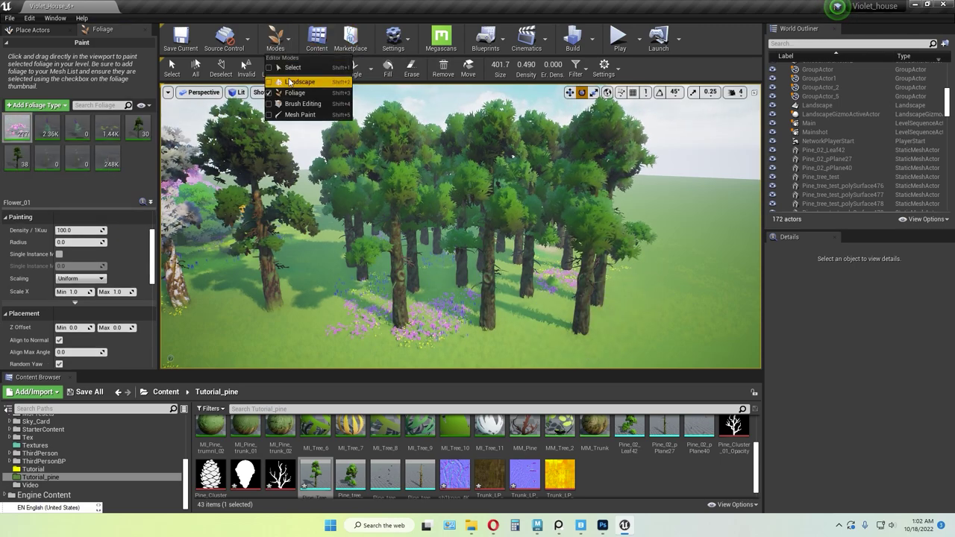
{"action": "left_click", "coordinate": [298, 79]}
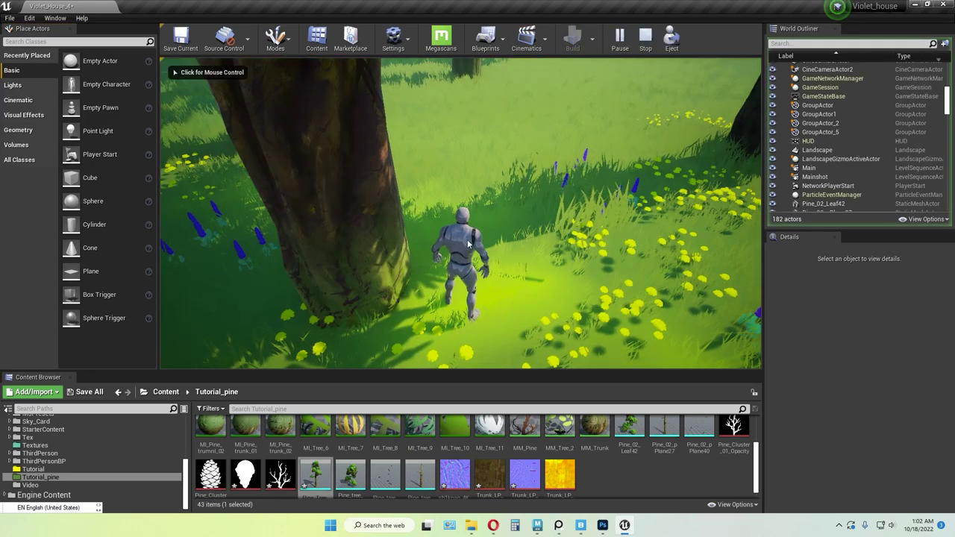
{"action": "left_click", "coordinate": [452, 219]}
{"action": "key", "text": "w"}
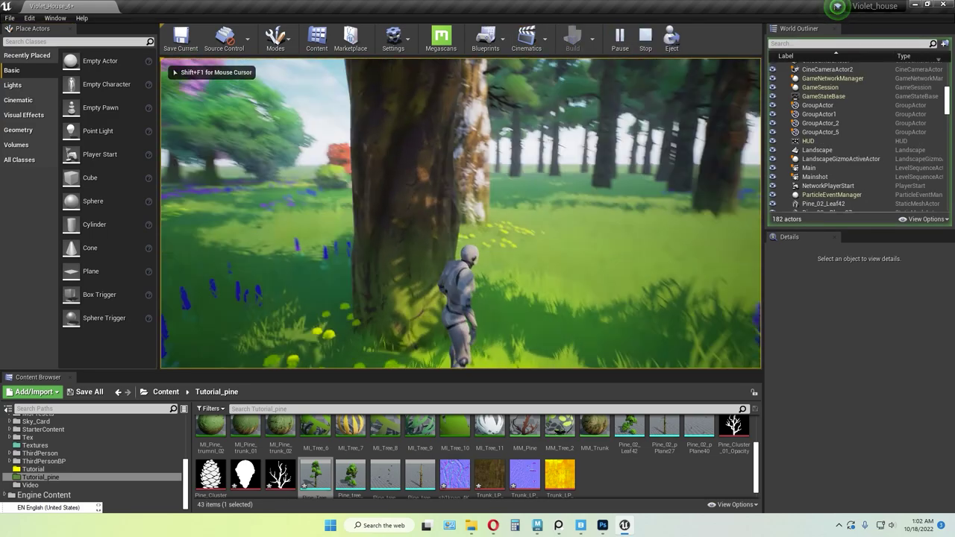
{"action": "key", "text": "w"}
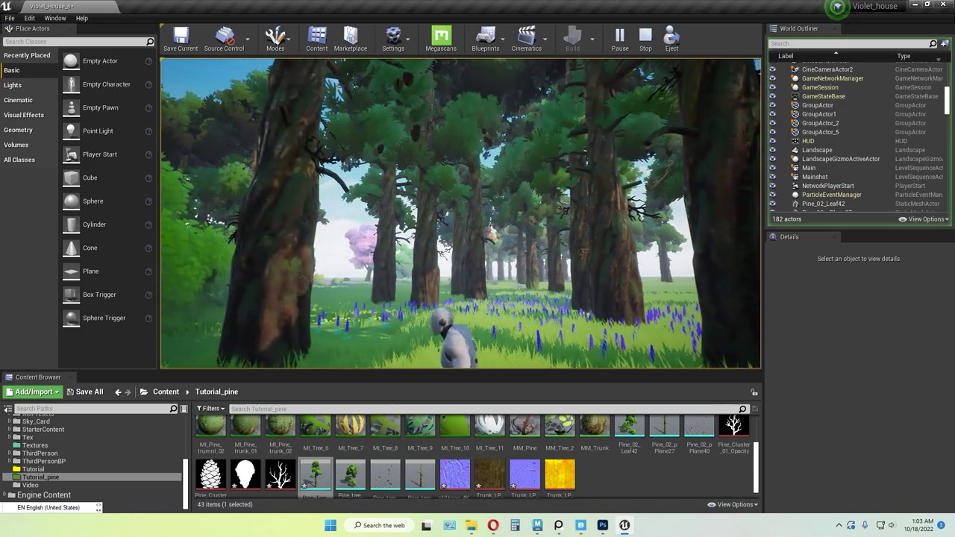
- Stop the play session and set SS Power to 0.561905 and SS Radius to 2.456007 in the MI_Tree_10 leaf material instance
{"action": "key", "text": "Escape"}
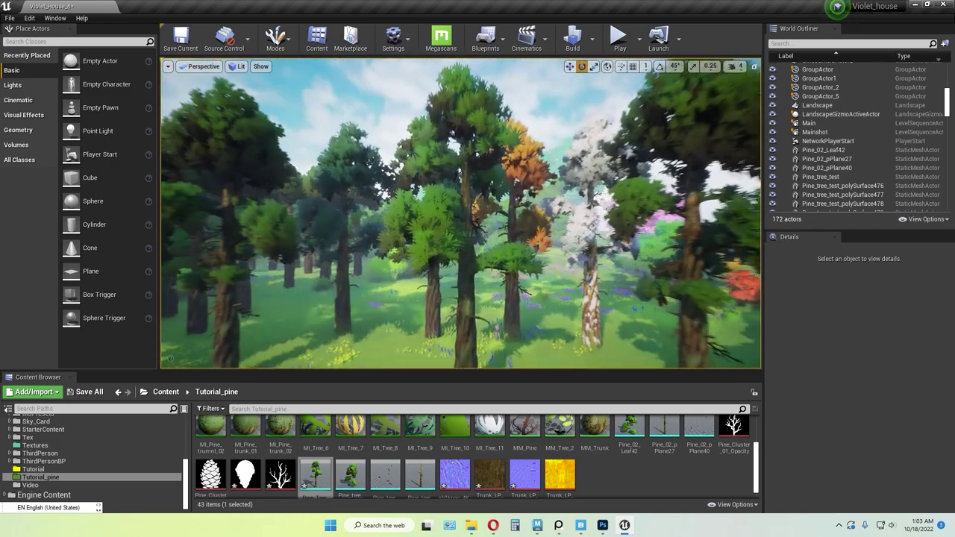
{"action": "left_click", "coordinate": [623, 473]}
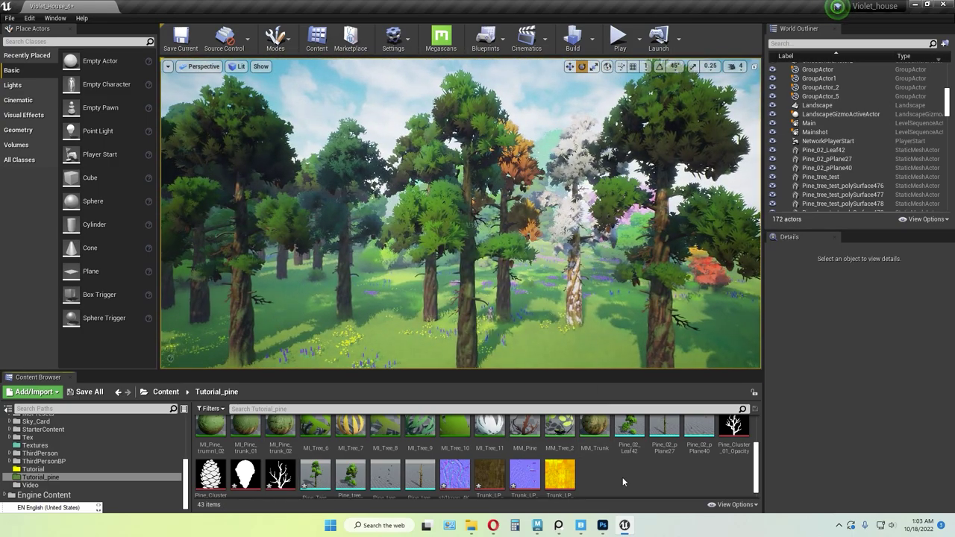
{"action": "scroll", "coordinate": [622, 477], "scroll_direction": "up", "scroll_amount": 1}
{"action": "double_click", "coordinate": [457, 452]}
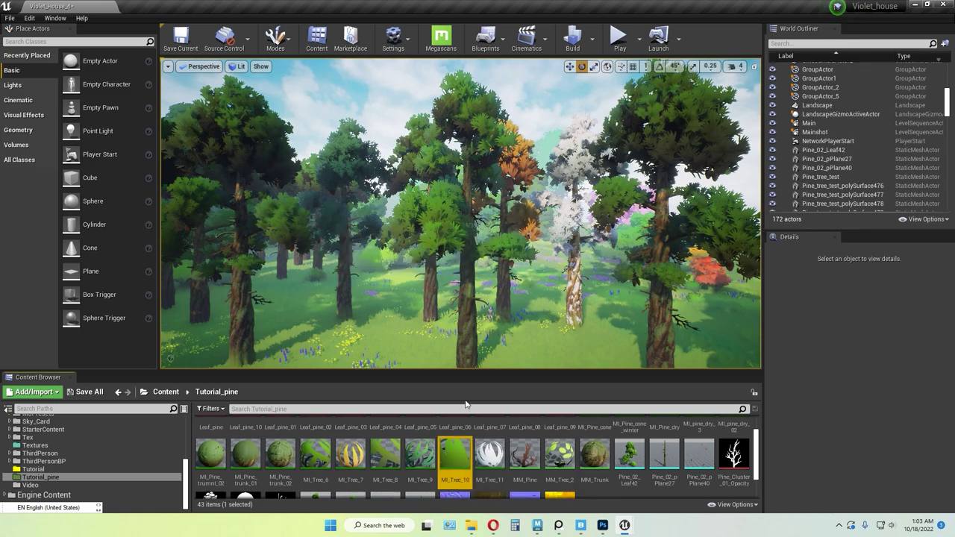
{"action": "right_click_drag", "start_coordinate": [510, 272], "coordinate": [479, 280]}
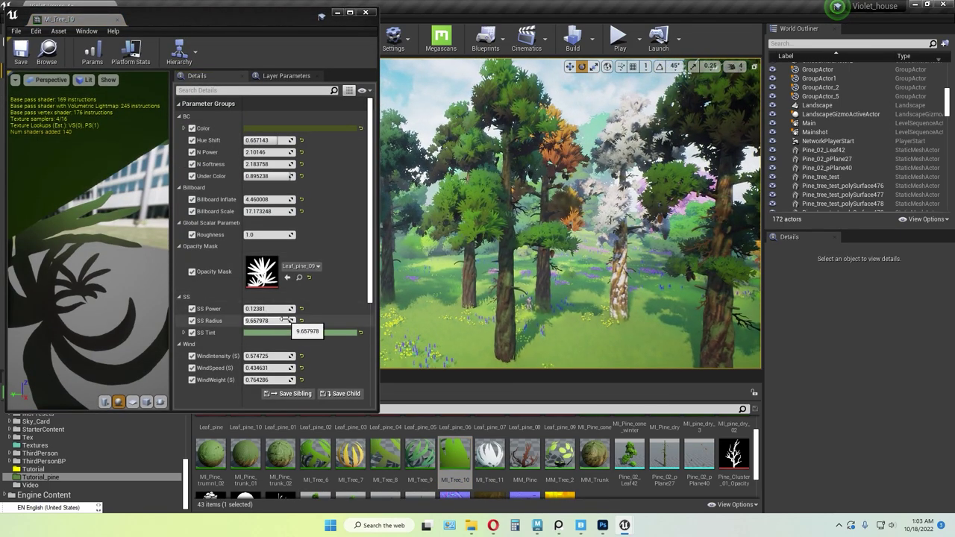
{"action": "mouse_move", "coordinate": [286, 319]}
{"action": "left_mouse_down"}
{"action": "mouse_move", "coordinate": [321, 318]}
{"action": "mouse_move", "coordinate": [254, 320]}
{"action": "mouse_move", "coordinate": [258, 309]}
{"action": "mouse_move", "coordinate": [301, 308]}
{"action": "left_mouse_up"}
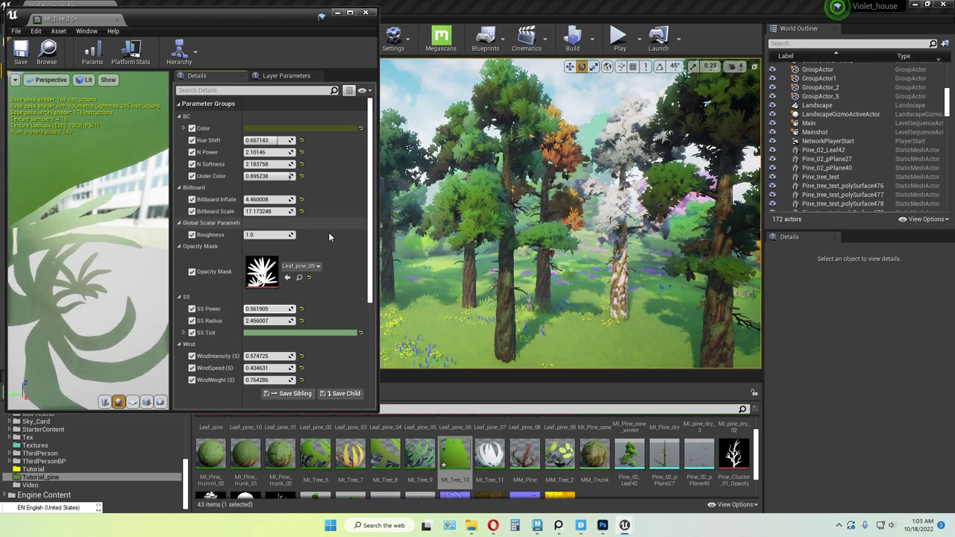
- Recolour the MI_Tree_10 leaves to a dark brown, about hex sRGB 513F33, through the Color parameter
{"action": "left_click", "coordinate": [275, 129]}
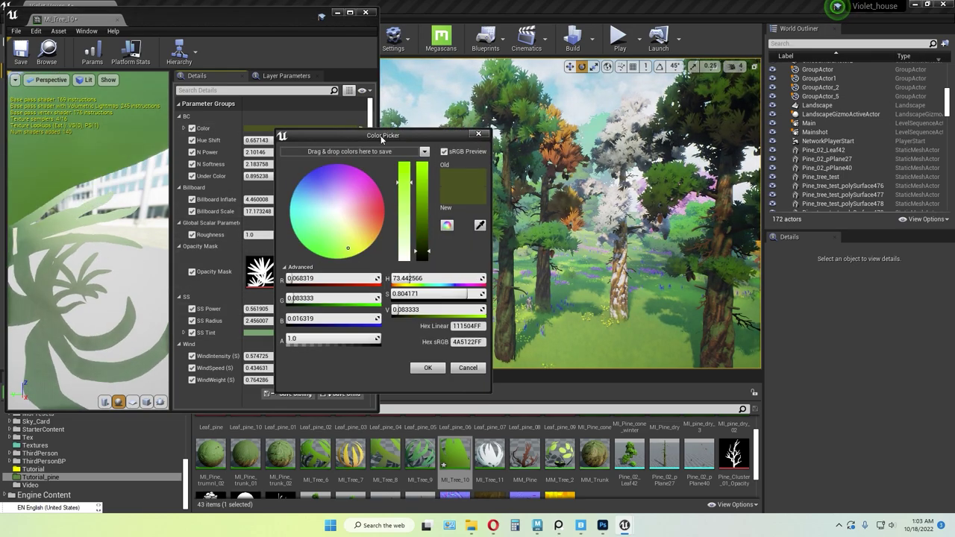
{"action": "left_click_drag", "start_coordinate": [382, 136], "coordinate": [285, 165]}
{"action": "left_click", "coordinate": [271, 203]}
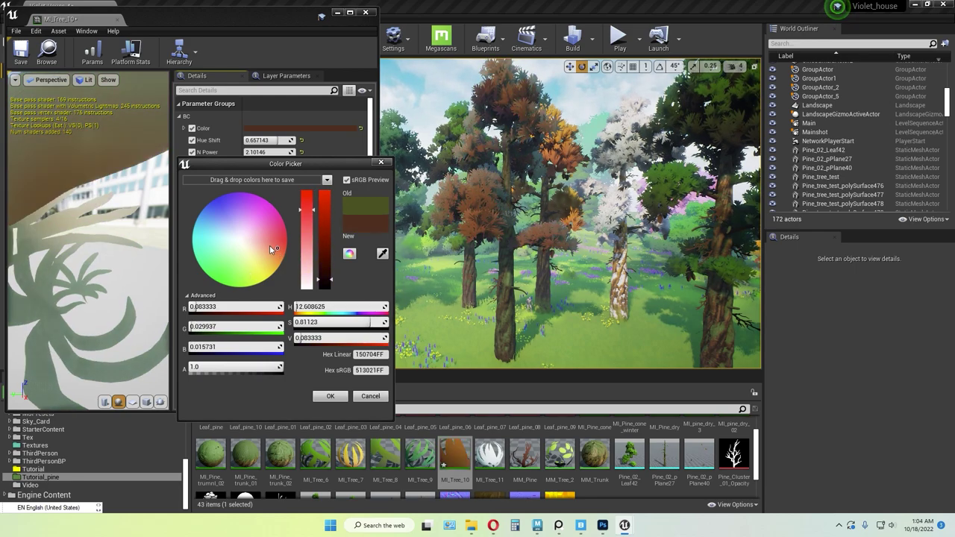
{"action": "left_click", "coordinate": [232, 238]}
{"action": "left_click", "coordinate": [269, 247]}
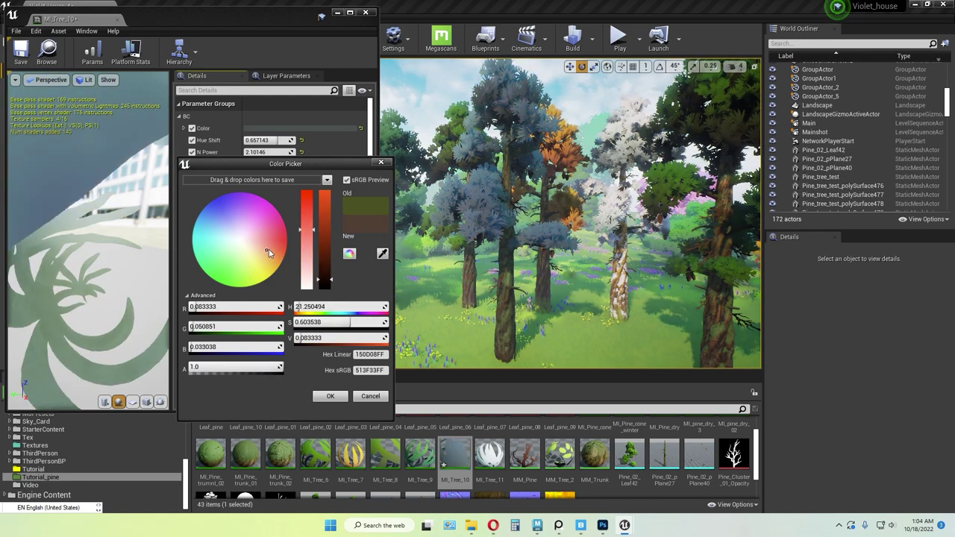
{"action": "left_click", "coordinate": [330, 396]}
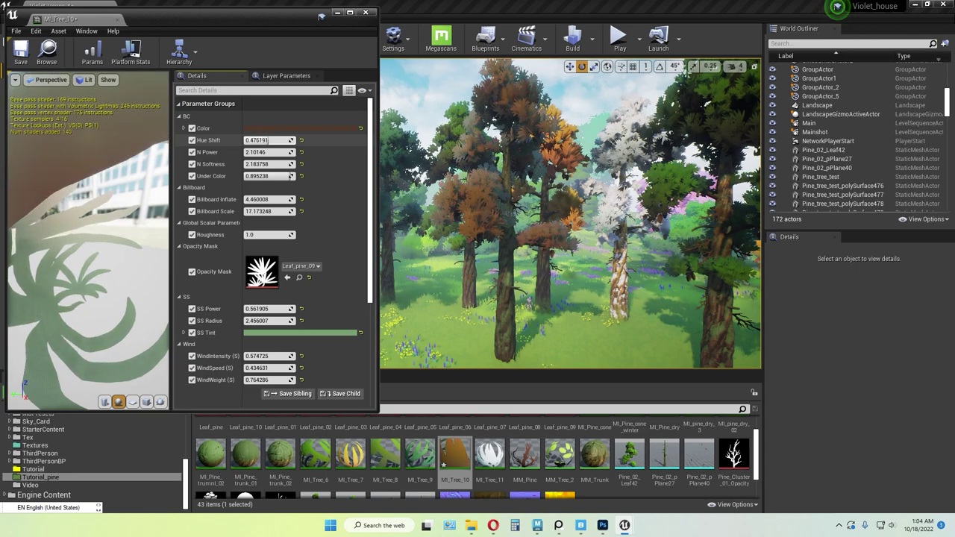
- Set MI_Tree_10's Hue Shift to 0.485714, N Power to 1.663949, N Softness to 3.084437 and Under Color to 0.857143, and save it
{"action": "left_click_drag", "start_coordinate": [292, 140], "coordinate": [268, 140]}
{"action": "mouse_move", "coordinate": [274, 176]}
{"action": "left_mouse_down"}
{"action": "mouse_move", "coordinate": [292, 176]}
{"action": "mouse_move", "coordinate": [279, 164]}
{"action": "mouse_move", "coordinate": [292, 165]}
{"action": "mouse_move", "coordinate": [253, 154]}
{"action": "mouse_move", "coordinate": [265, 152]}
{"action": "left_mouse_up"}
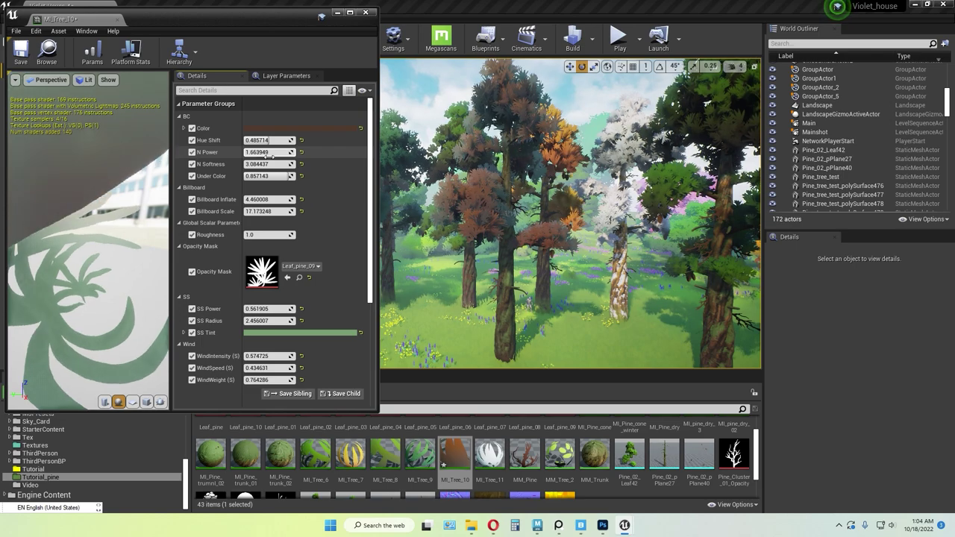
{"action": "left_click", "coordinate": [25, 59]}
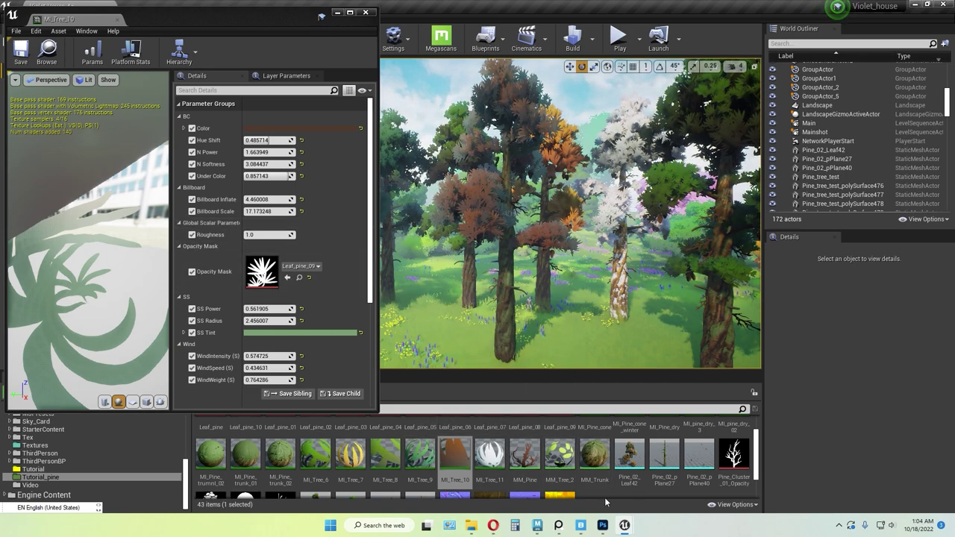
- Open the MM_Trunk material full-size and assign the Detail Normal Tile parameter to a group named Normal
{"action": "double_click", "coordinate": [596, 455]}
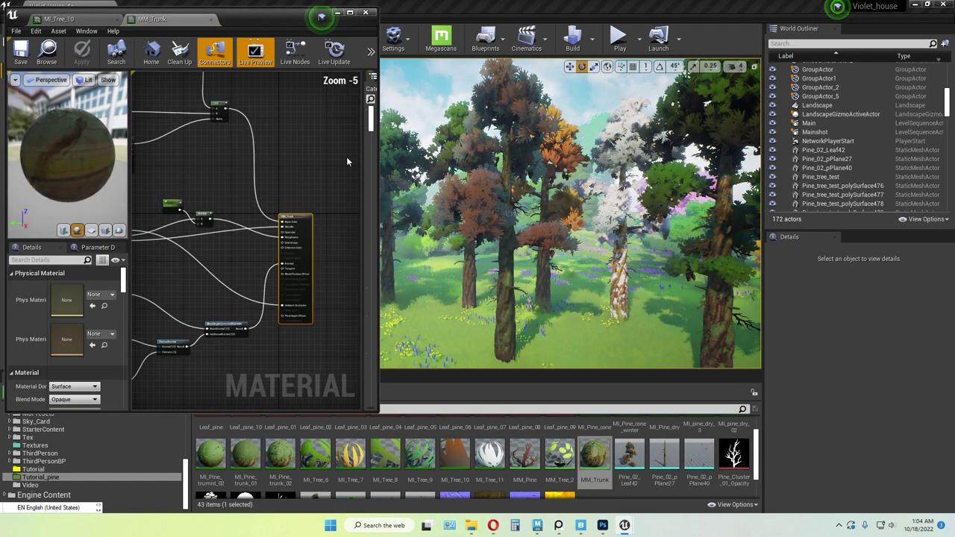
{"action": "left_click", "coordinate": [349, 12]}
{"action": "scroll", "coordinate": [485, 291], "scroll_direction": "up", "scroll_amount": 8}
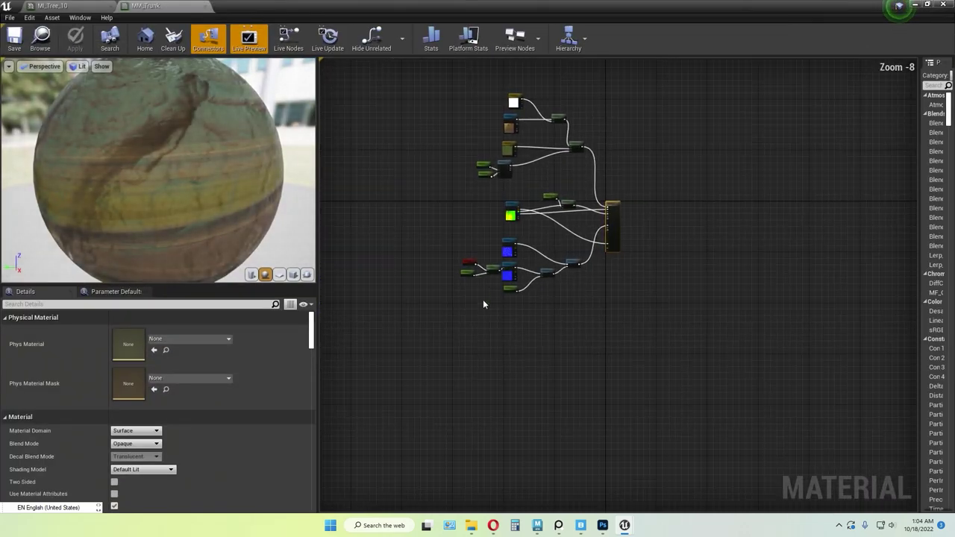
{"action": "right_click_drag", "start_coordinate": [499, 272], "coordinate": [513, 339]}
{"action": "left_click", "coordinate": [394, 228]}
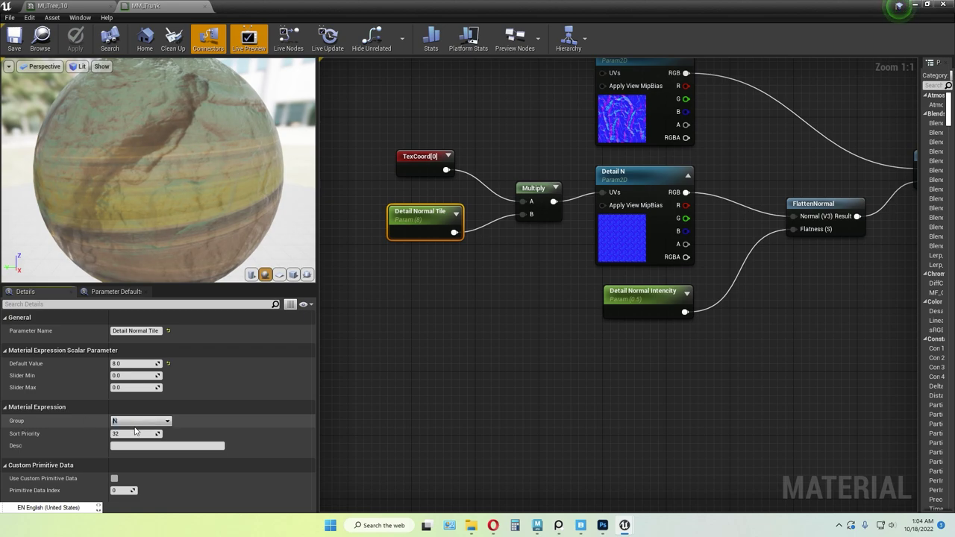
{"action": "type", "text": "Normal"}
{"action": "key", "text": "Return"}
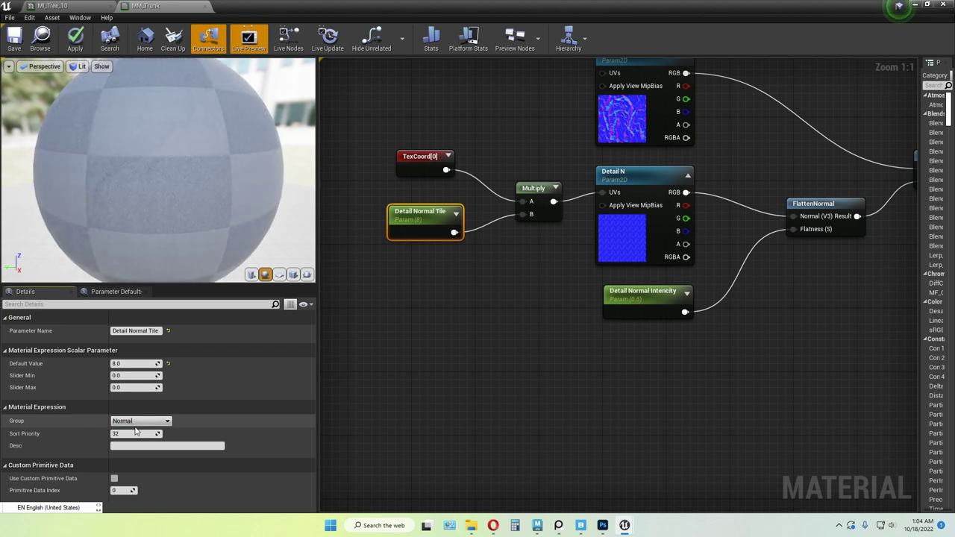
- Assign the Detail Normal Intencity parameter to the Normal group and close the material editor
{"action": "left_click", "coordinate": [417, 296]}
{"action": "left_click", "coordinate": [406, 235]}
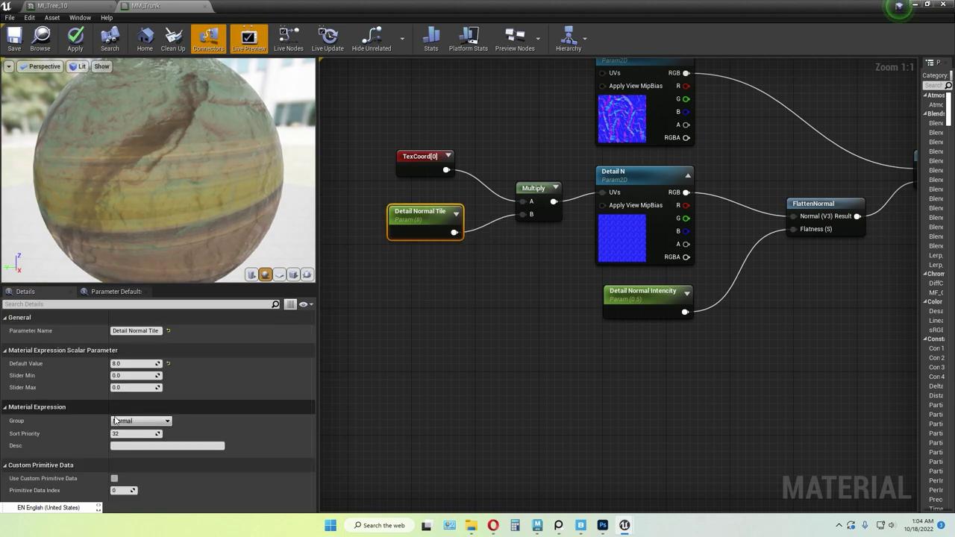
{"action": "left_click", "coordinate": [632, 307]}
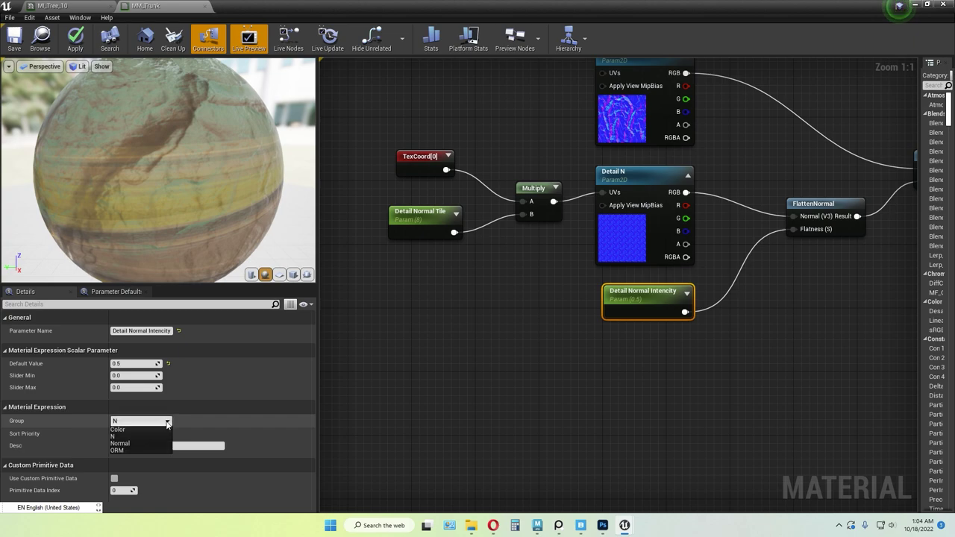
{"action": "left_click", "coordinate": [122, 447]}
{"action": "left_click", "coordinate": [746, 315]}
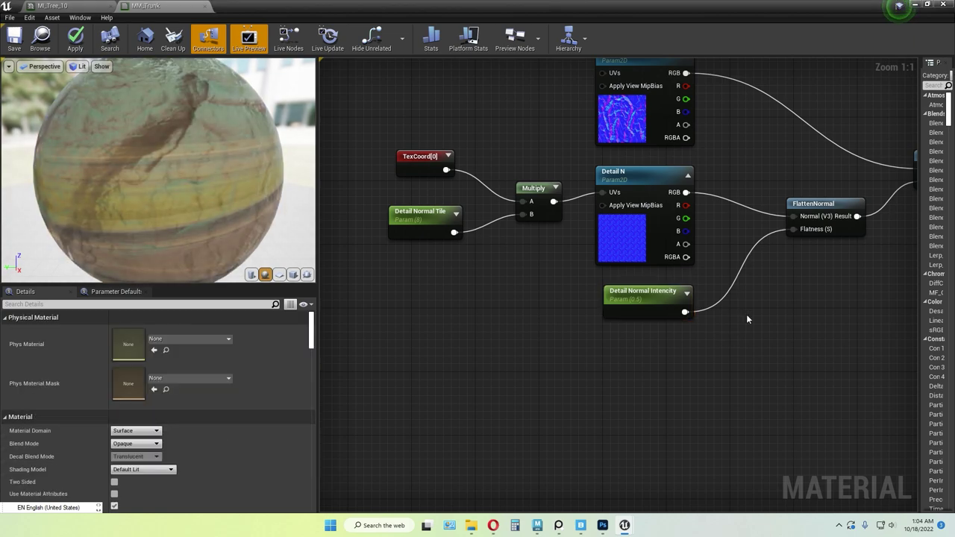
{"action": "left_click", "coordinate": [80, 7]}
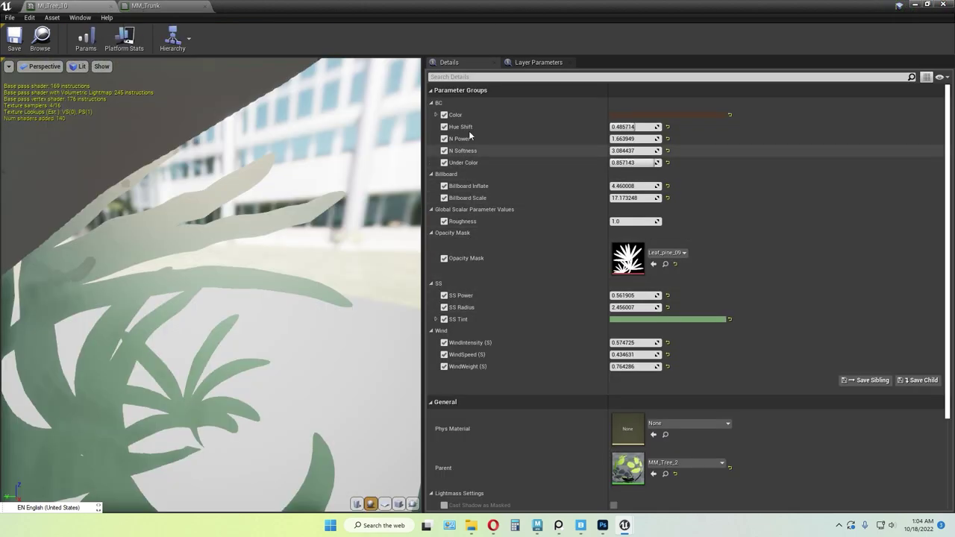
{"action": "left_click", "coordinate": [944, 5]}
{"action": "left_click", "coordinate": [541, 297]}
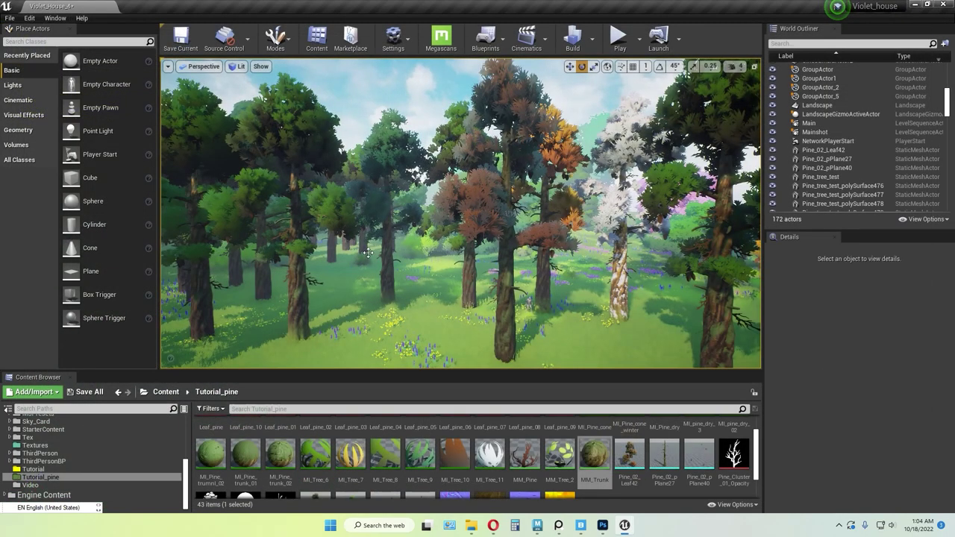
- Select the three parts of the brown-leaved pine in the level and rotate them about the vertical axis to 348.19°
{"action": "right_click_drag", "start_coordinate": [368, 253], "coordinate": [414, 302]}
{"action": "left_click", "coordinate": [500, 287]}
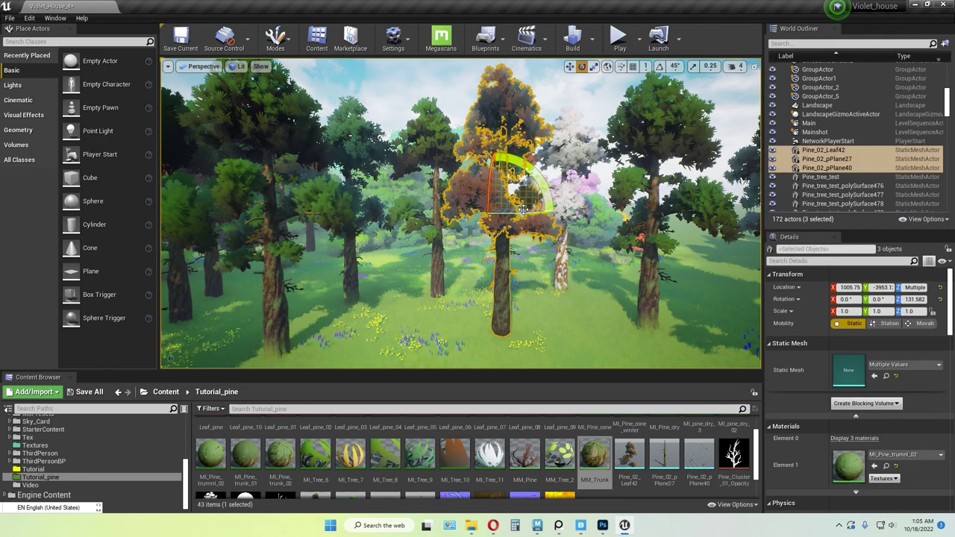
{"action": "right_click_drag", "start_coordinate": [523, 210], "coordinate": [500, 210]}
{"action": "left_click_drag", "start_coordinate": [574, 217], "coordinate": [432, 217]}
{"action": "key", "text": "g"}
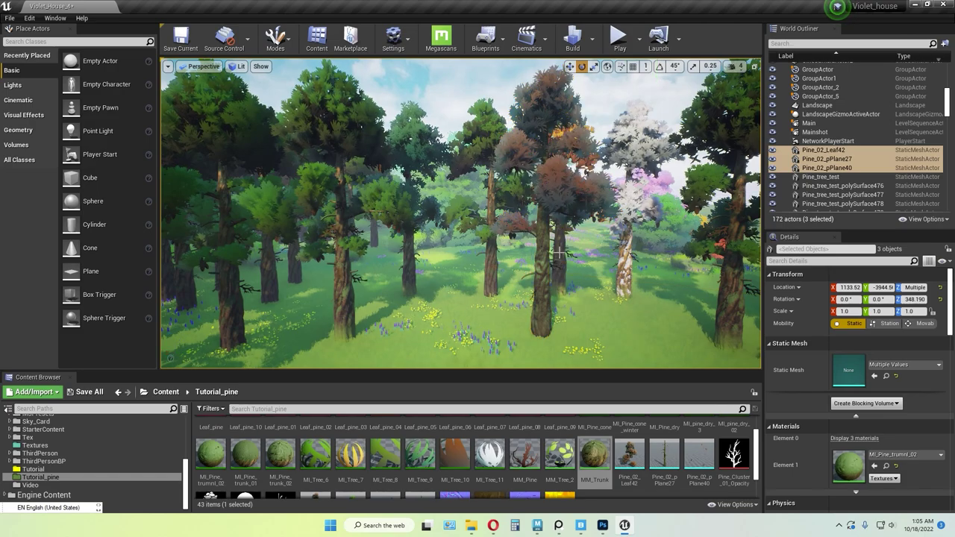
- Move the brown-leaved pine across the grass to about X 638, Y -3691 and view it with the gizmos hidden
{"action": "left_click_drag", "start_coordinate": [559, 209], "coordinate": [606, 206]}
{"action": "right_click_drag", "start_coordinate": [605, 205], "coordinate": [649, 232]}
{"action": "key", "text": "g"}
{"action": "right_click_drag", "start_coordinate": [604, 261], "coordinate": [621, 275]}
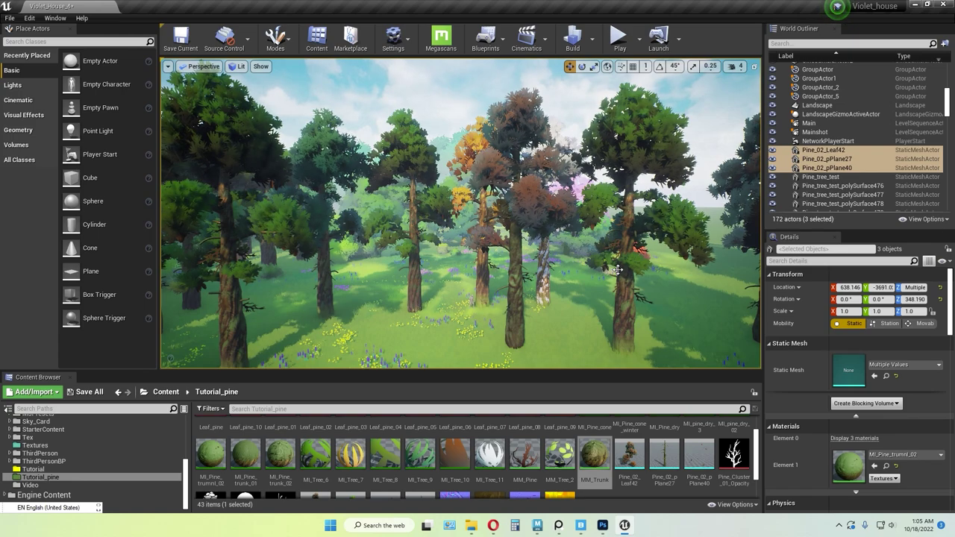